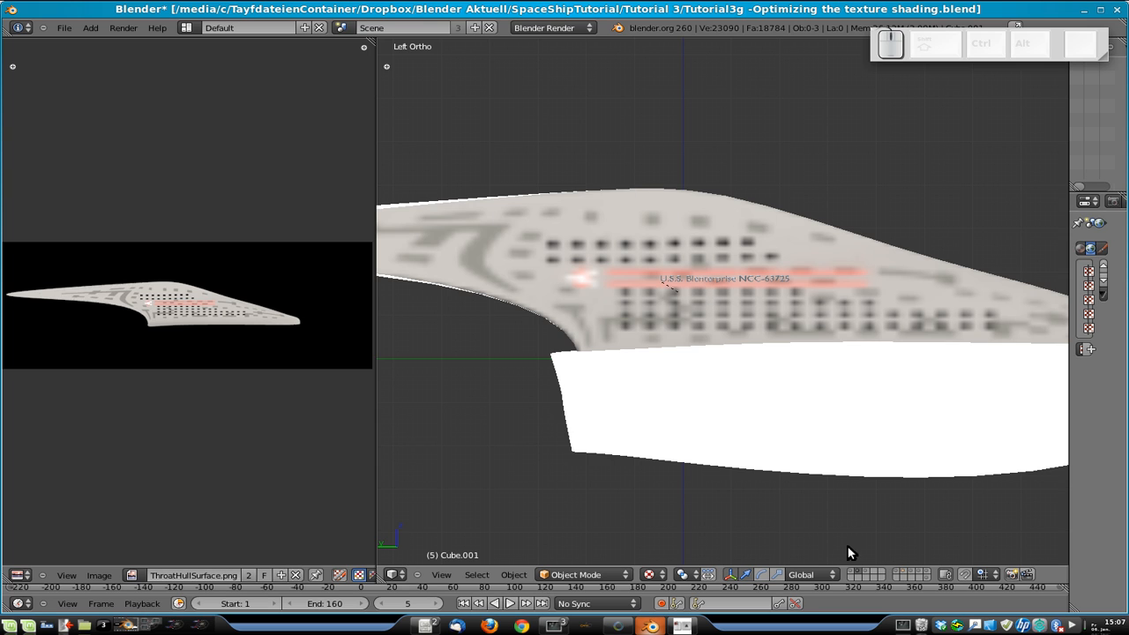
# - Select the throat hull object and display the settings of its CellNoise texture
pyautogui.moveTo(1070, 225); pyautogui.dragTo(829, 230)
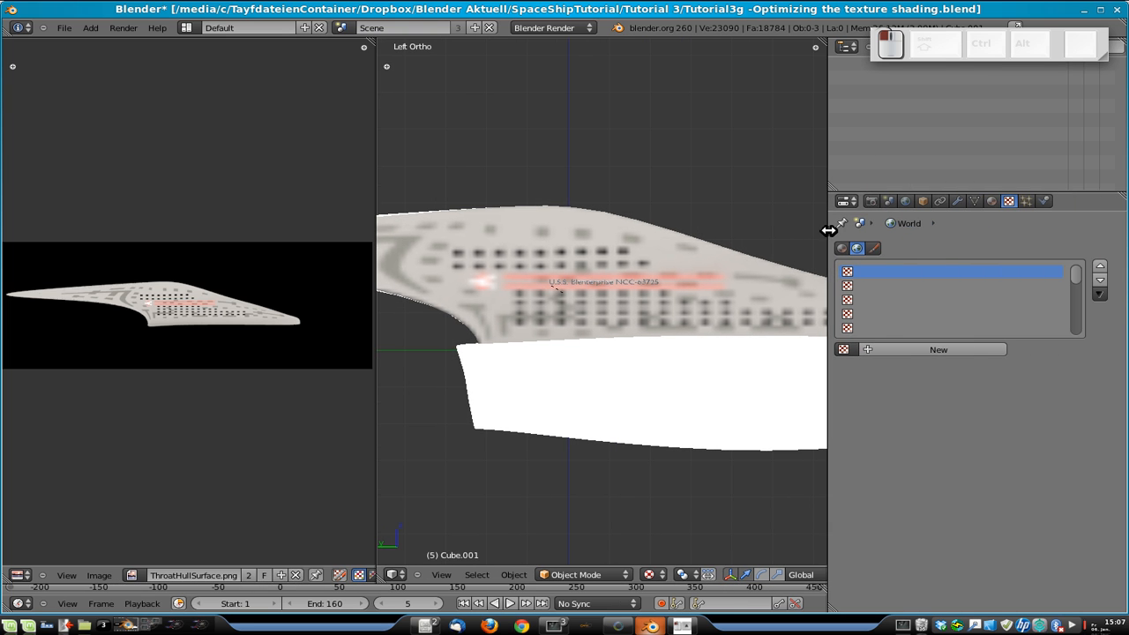
pyautogui.click(991, 201)
pyautogui.click(1009, 201)
pyautogui.click(992, 201)
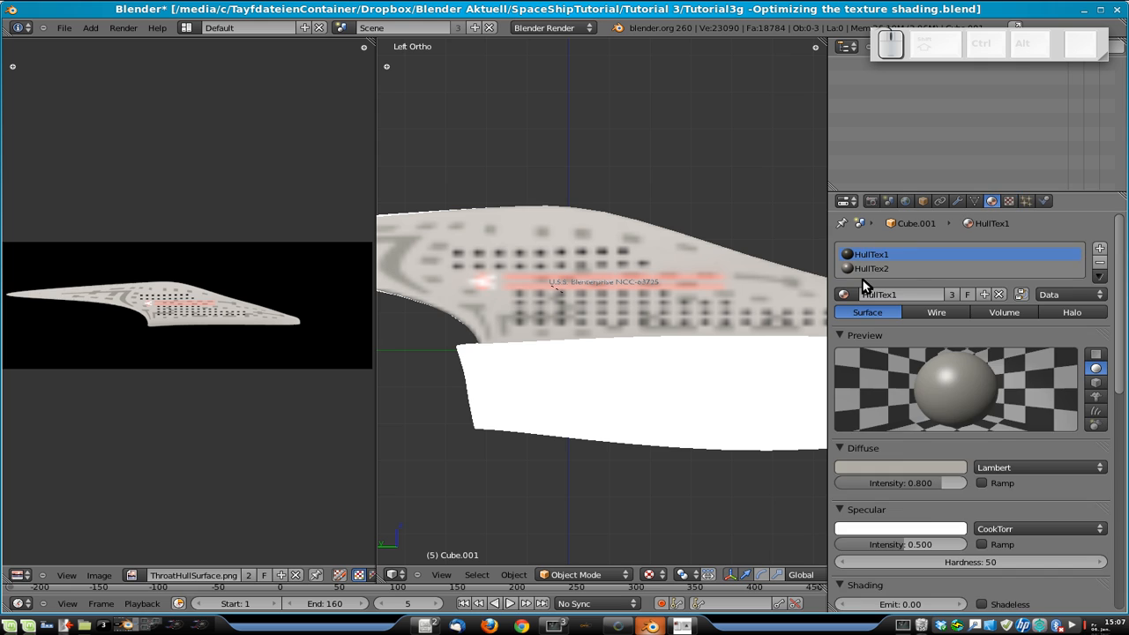
pyautogui.rightClick(497, 308)
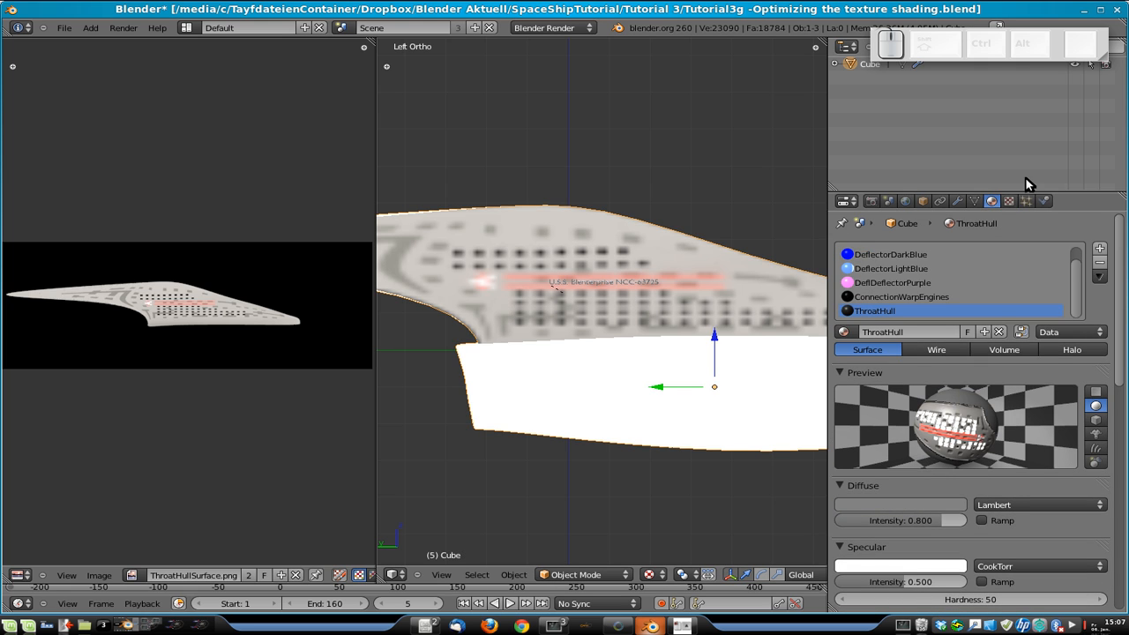
pyautogui.click(1009, 201)
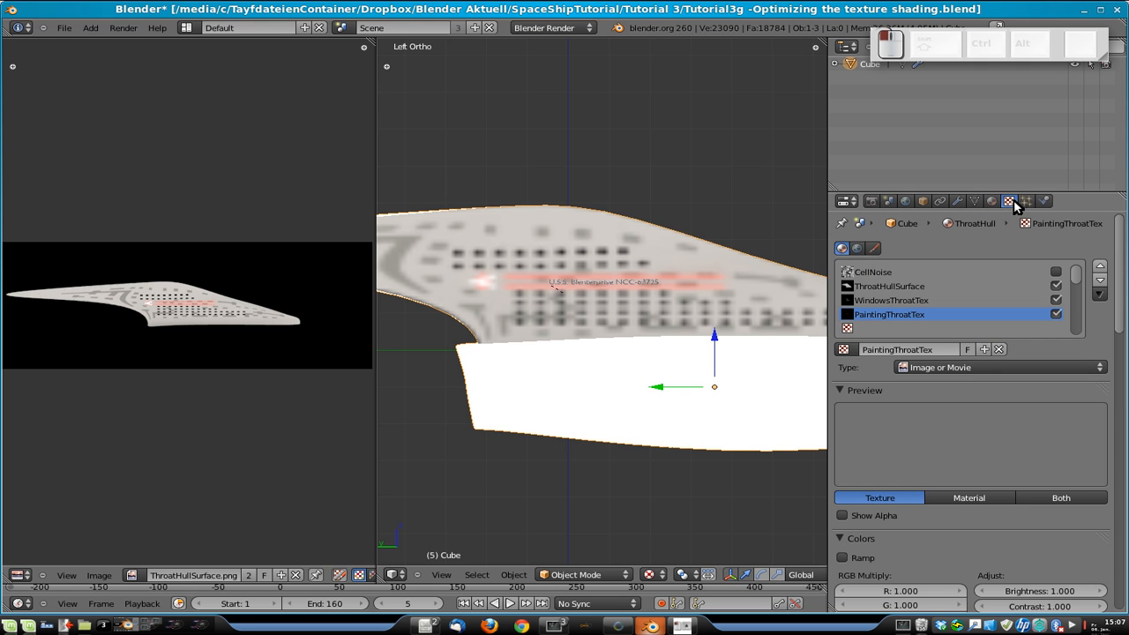
pyautogui.click(885, 275)
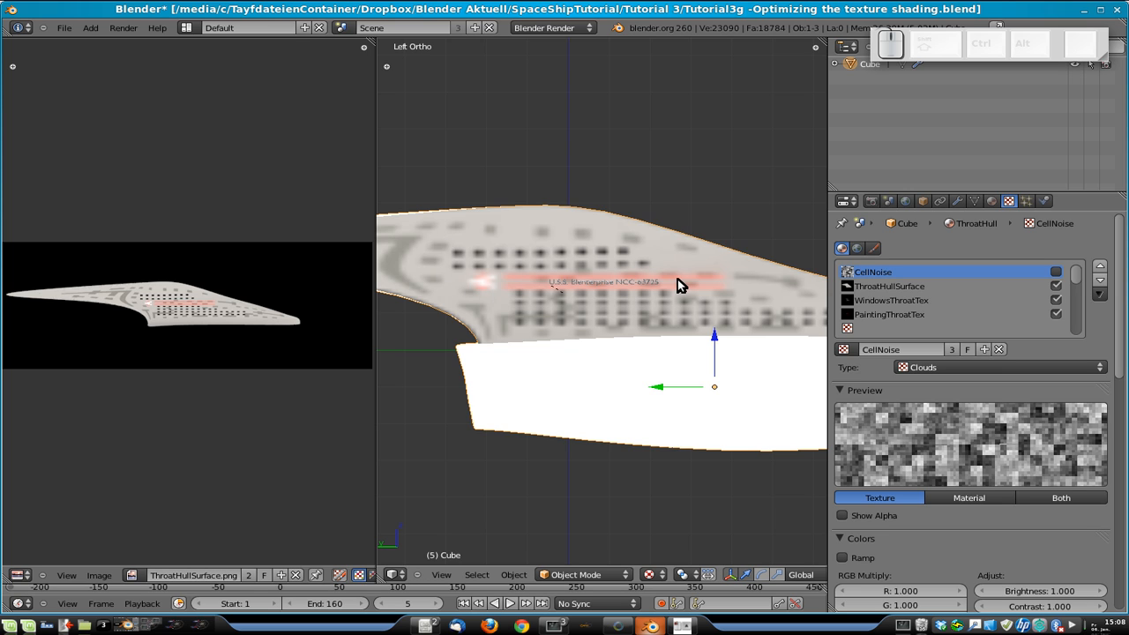
# - Switch the 3D view to the layer with the texture source objects and select the light windows object
pyautogui.scroll(-3, 545, 306)
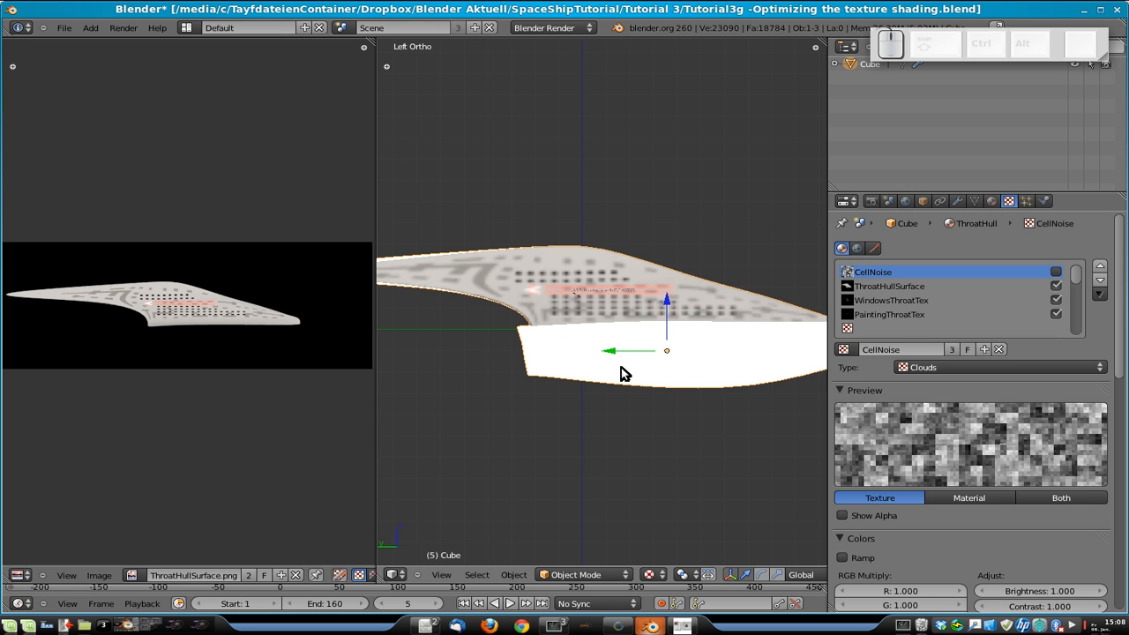
pyautogui.scroll(1, 620, 374)
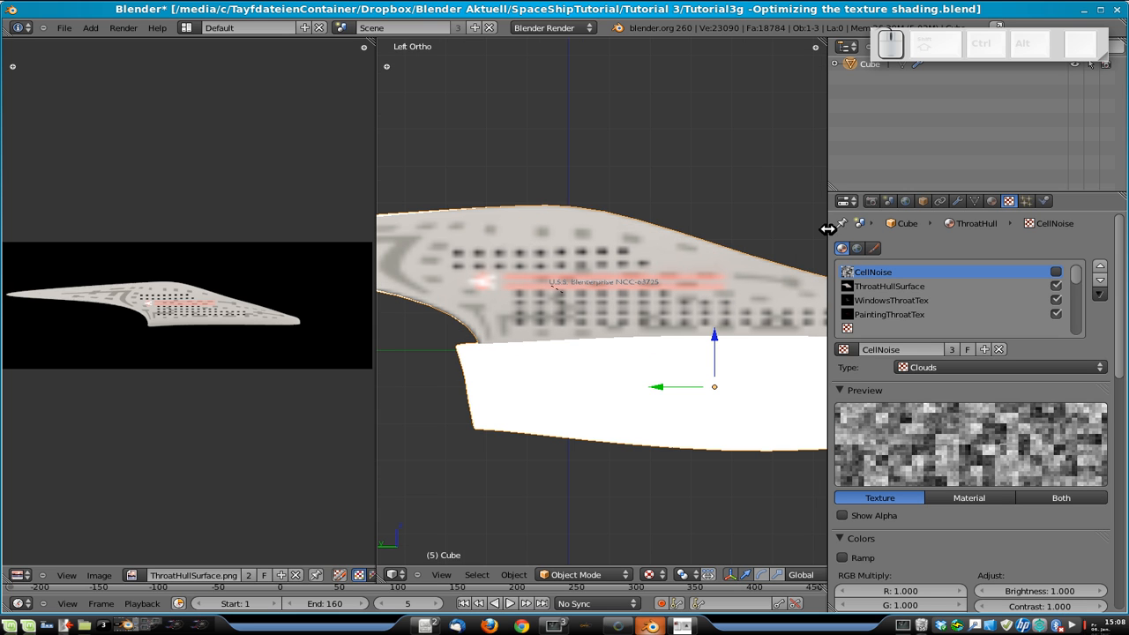
pyautogui.moveTo(829, 227); pyautogui.dragTo(986, 226)
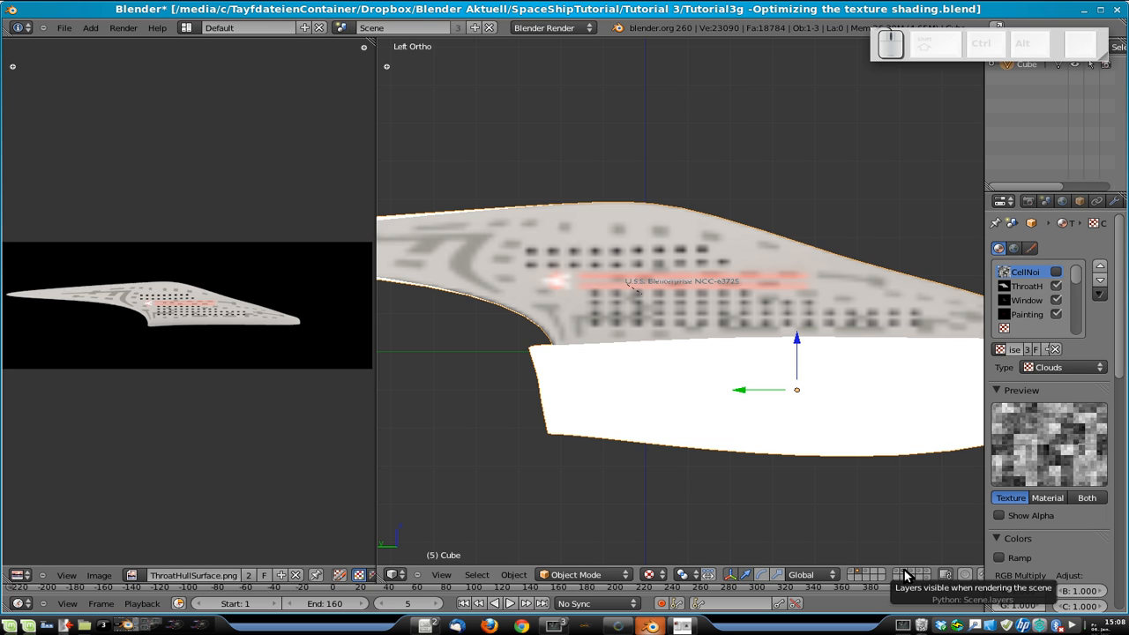
pyautogui.click(907, 575)
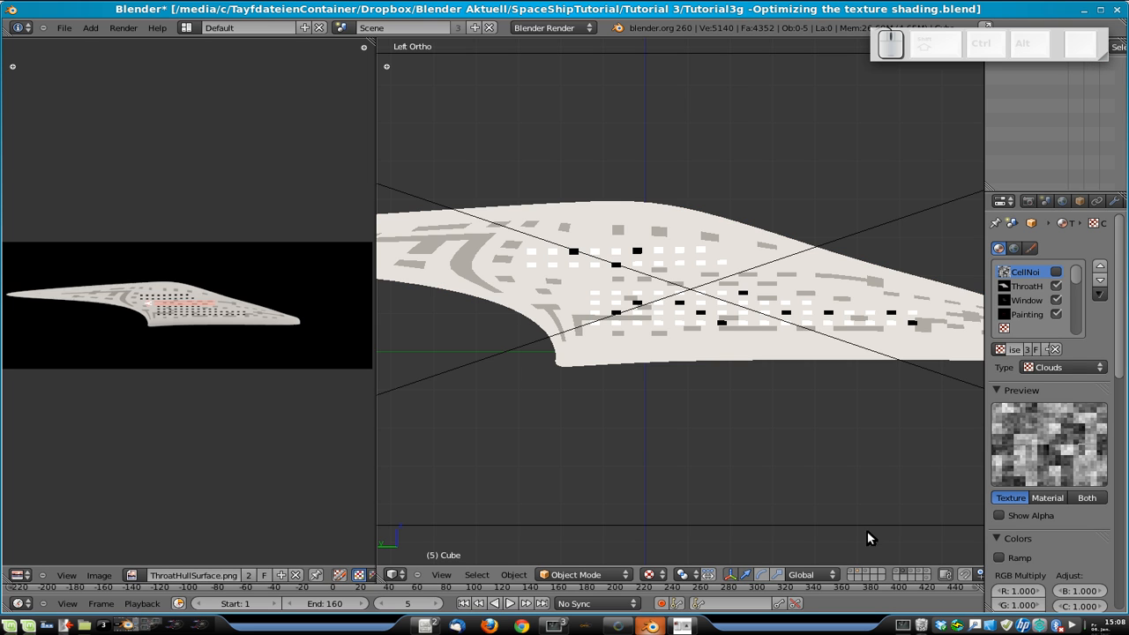
pyautogui.rightClick(644, 269)
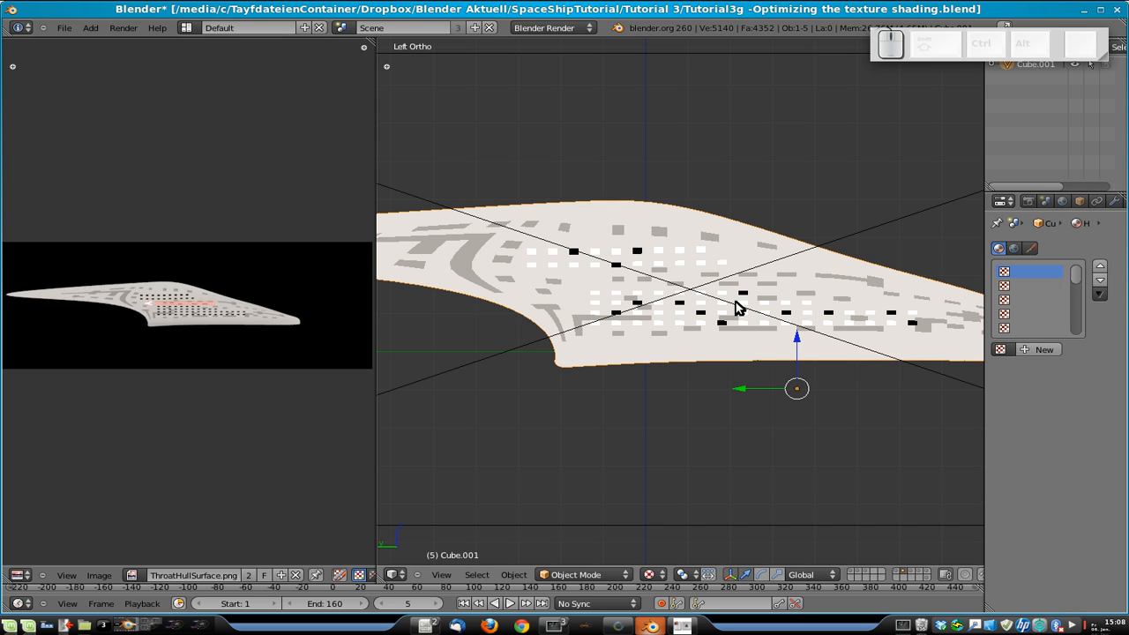
pyautogui.rightClick(654, 269)
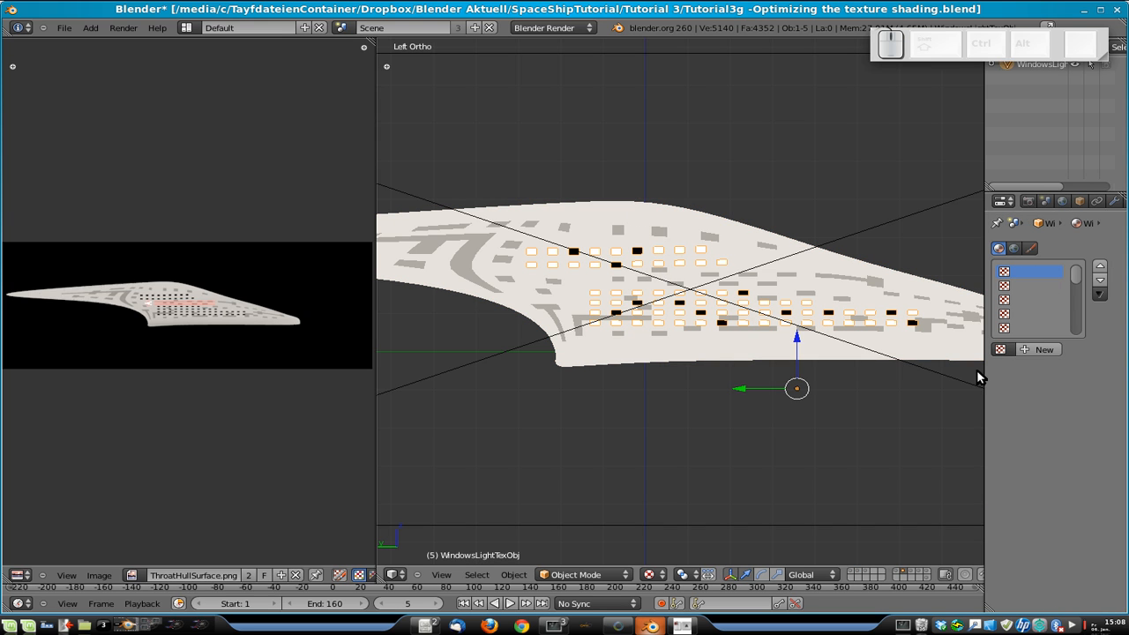
pyautogui.moveTo(985, 372); pyautogui.dragTo(840, 371)
pyautogui.moveTo(947, 47); pyautogui.dragTo(971, 197)
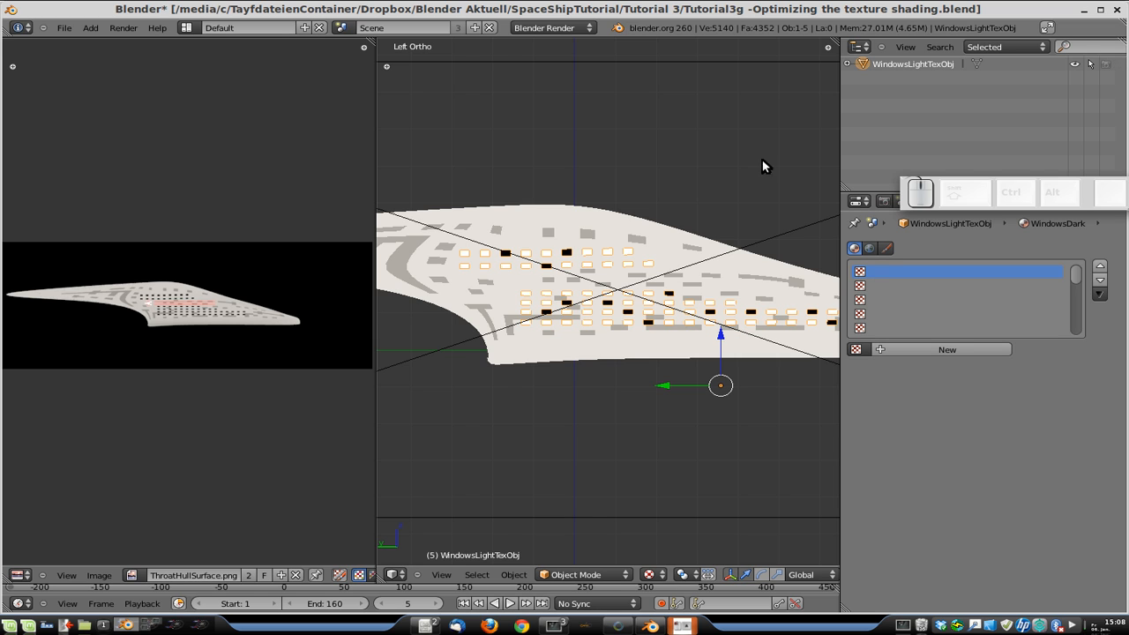
# - Select the hull mesh Cube.001 and examine its panel faces in Edit Mode before returning to Object Mode
pyautogui.rightClick(481, 229)
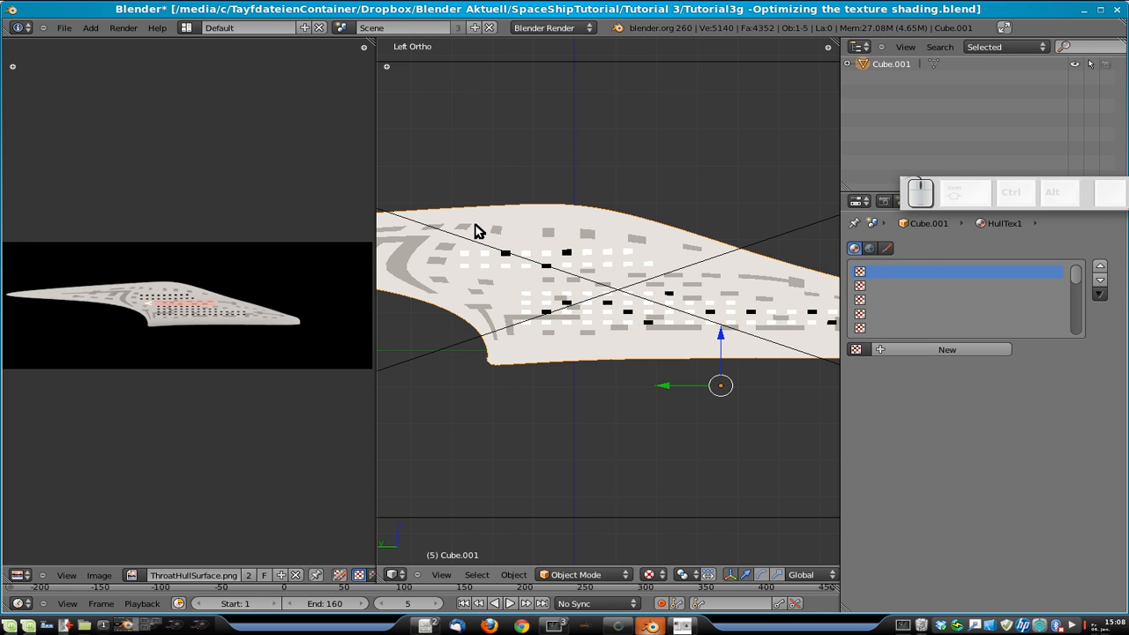
pyautogui.scroll(-1, 566, 235)
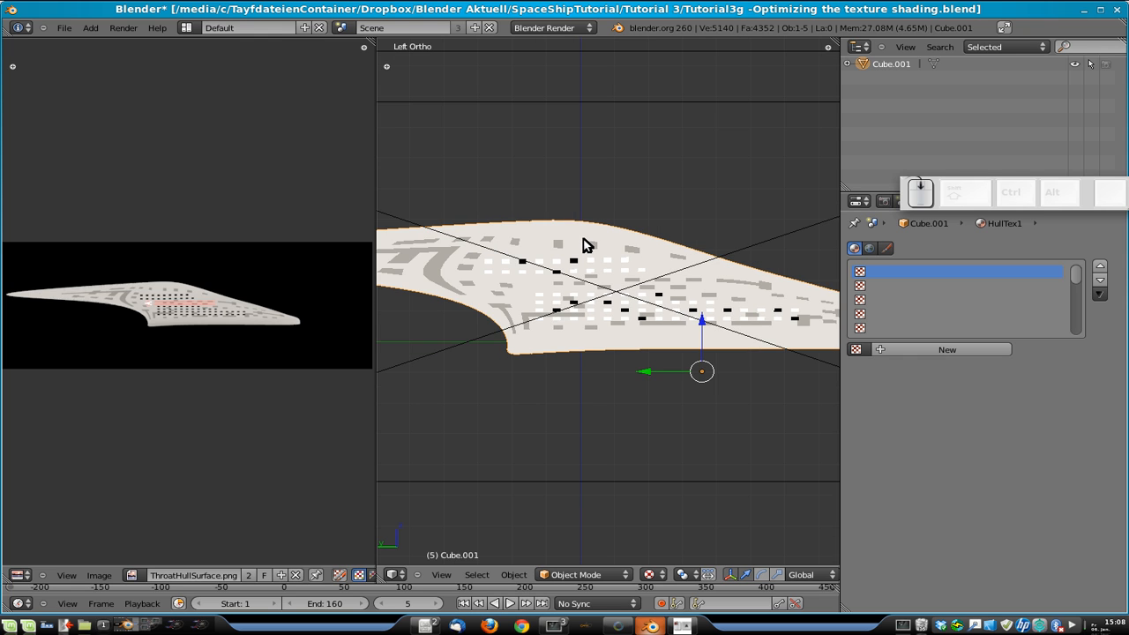
pyautogui.scroll(-3, 540, 304)
pyautogui.scroll(3, 545, 298)
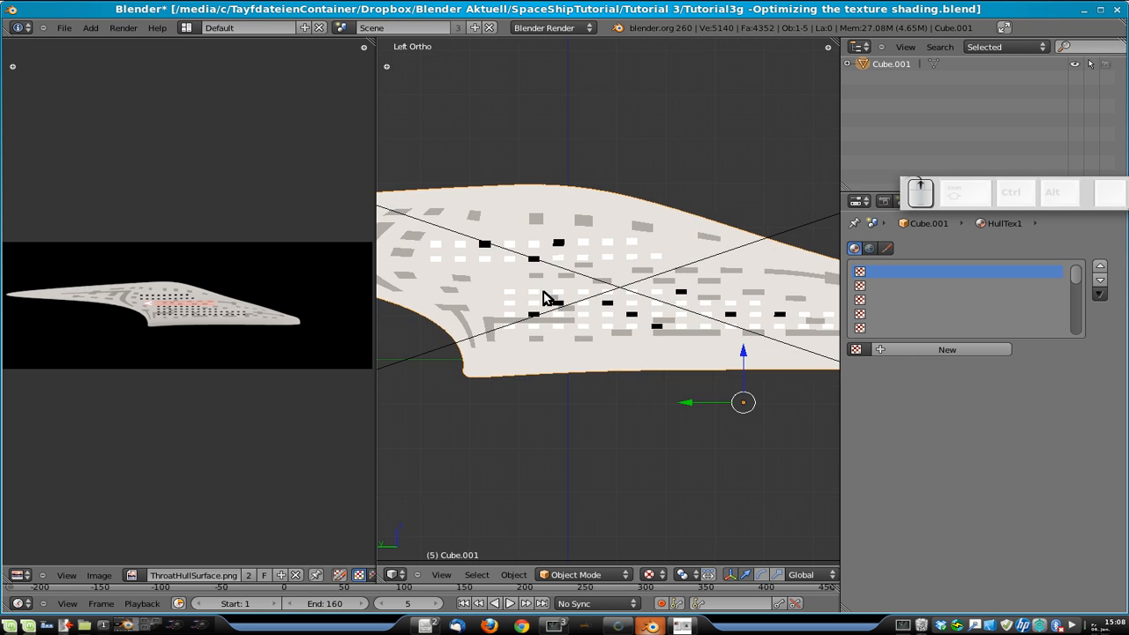
pyautogui.press('Tab')
pyautogui.scroll(-1, 589, 224)
pyautogui.scroll(2, 588, 304)
pyautogui.scroll(1, 542, 321)
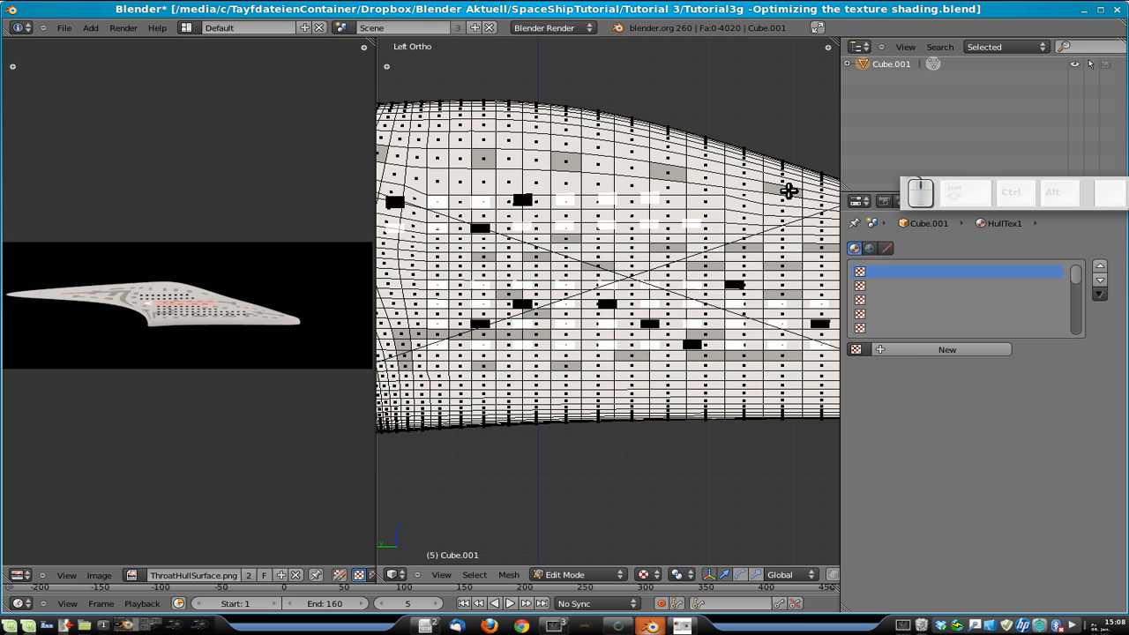
pyautogui.scroll(-3, 454, 179)
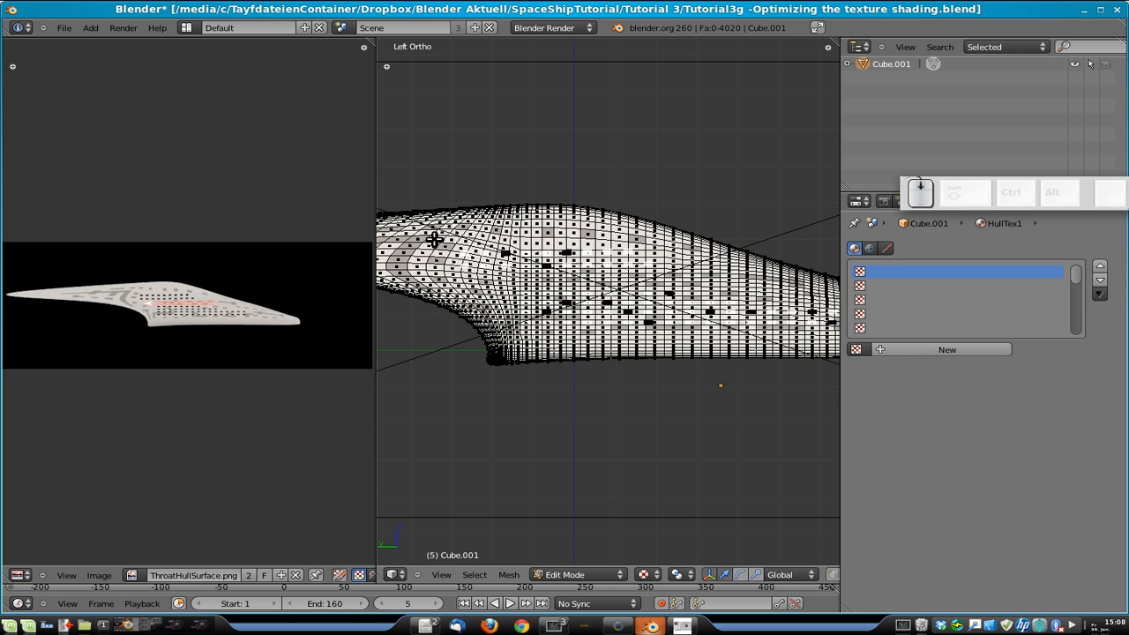
pyautogui.scroll(5, 556, 262)
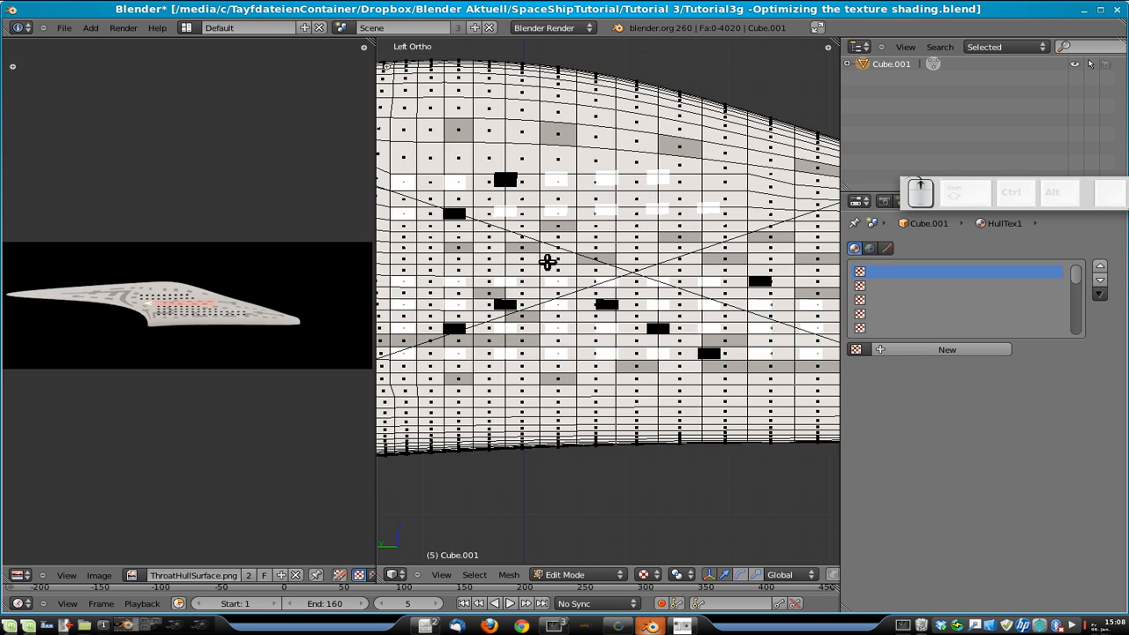
pyautogui.scroll(-1, 565, 153)
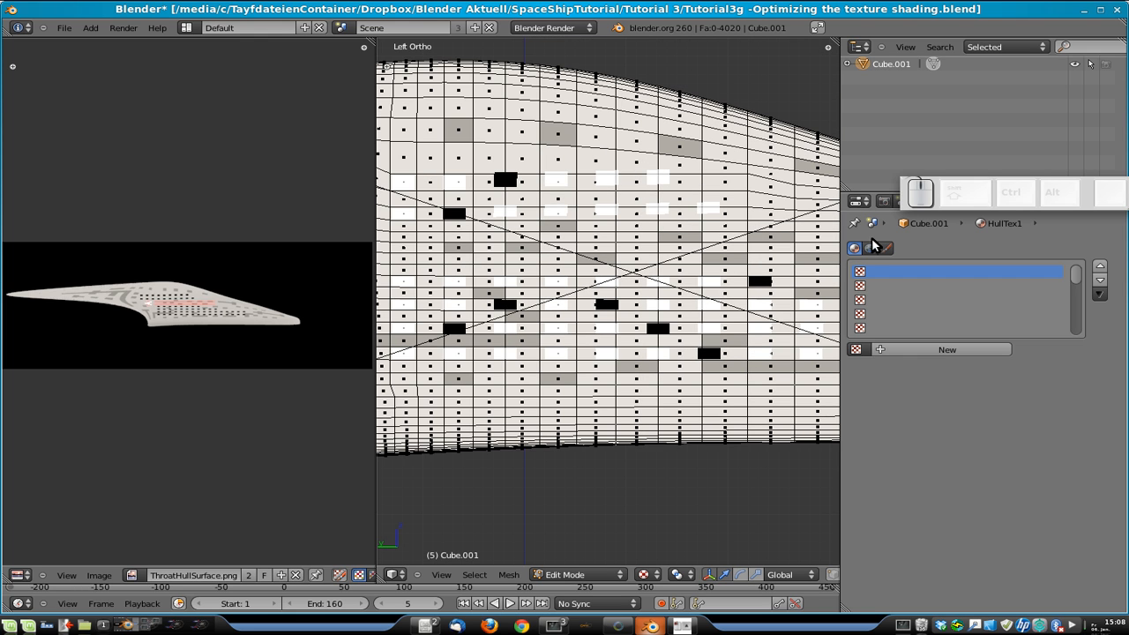
pyautogui.moveTo(1026, 199); pyautogui.dragTo(981, 499)
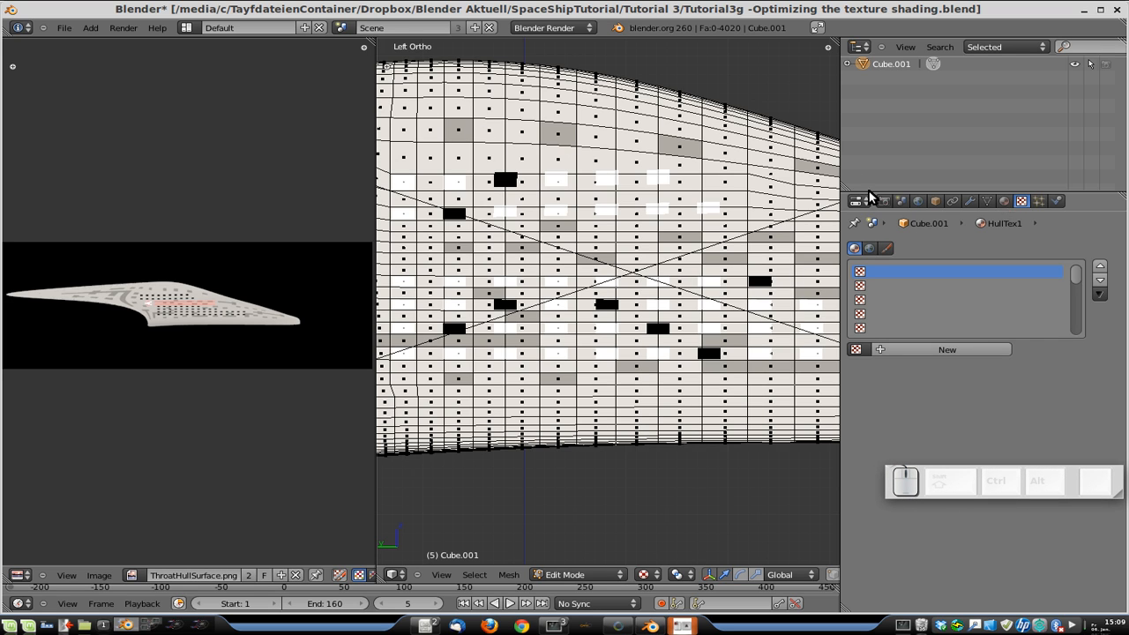
pyautogui.press('Tab')
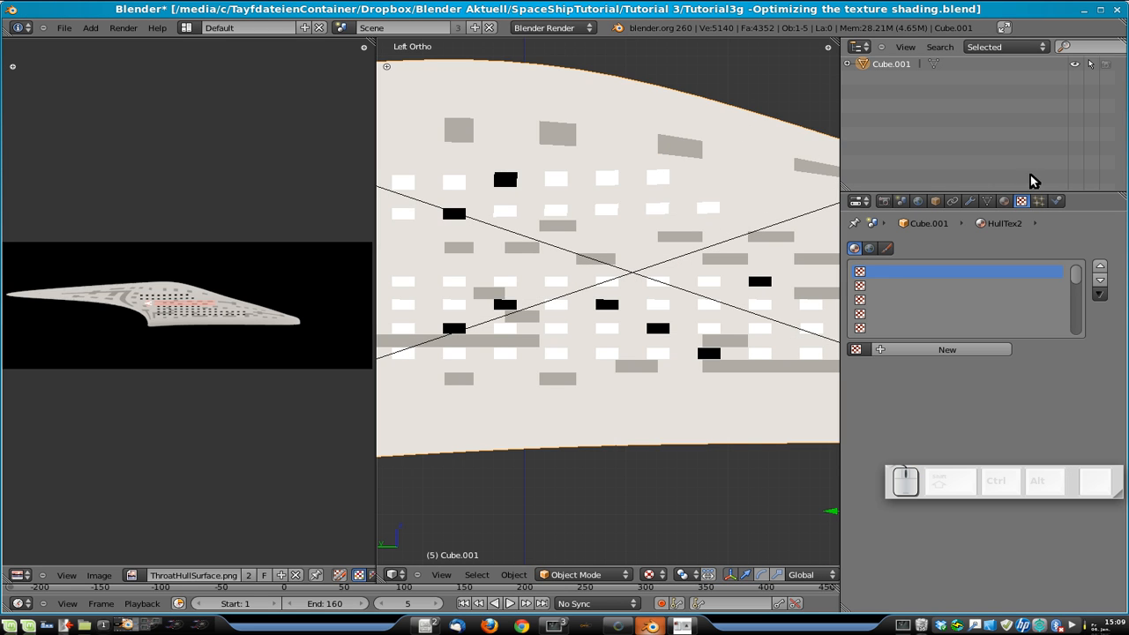
# - Display the hull mesh's materials and select all faces assigned to HullTex1 in Edit Mode
pyautogui.click(1005, 200)
pyautogui.scroll(-5, 696, 202)
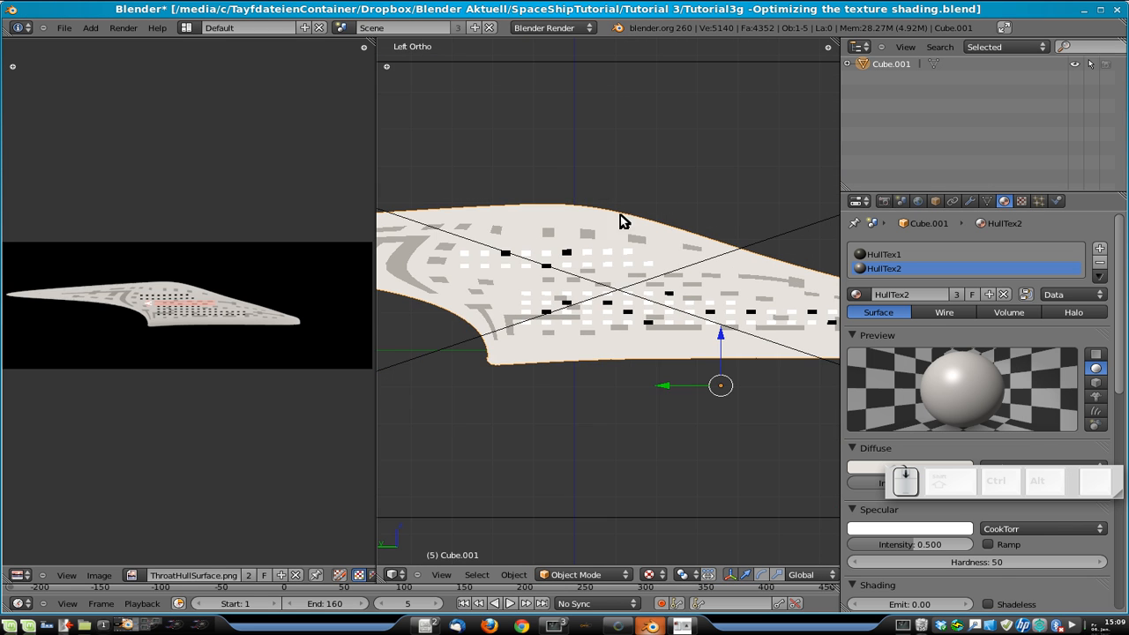
pyautogui.scroll(-1, 519, 251)
pyautogui.scroll(1, 580, 291)
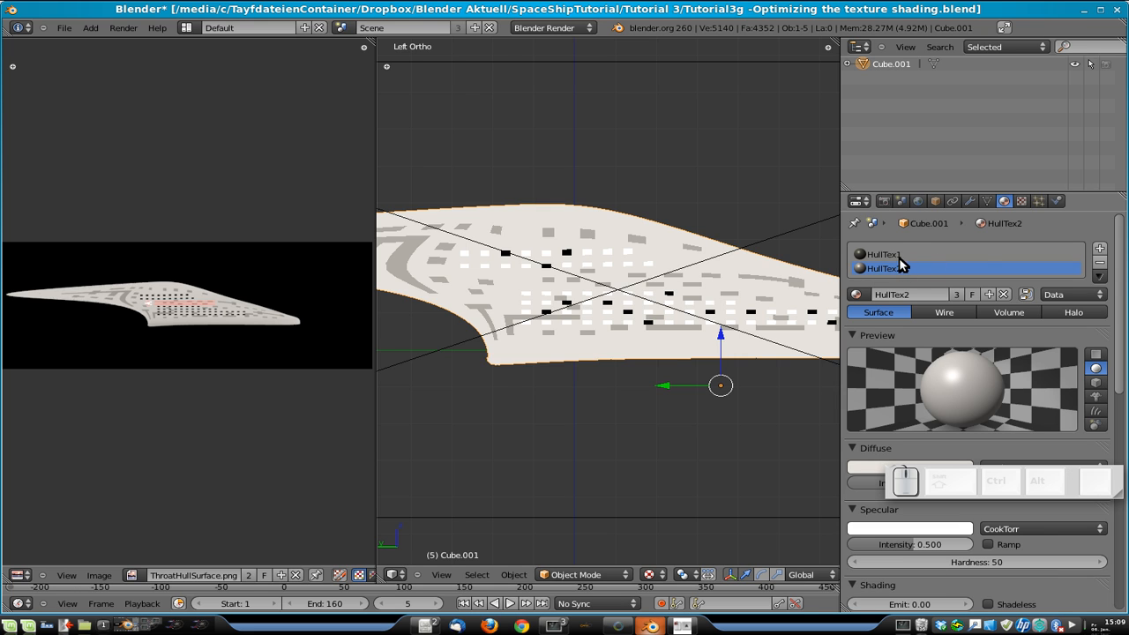
pyautogui.press('Tab')
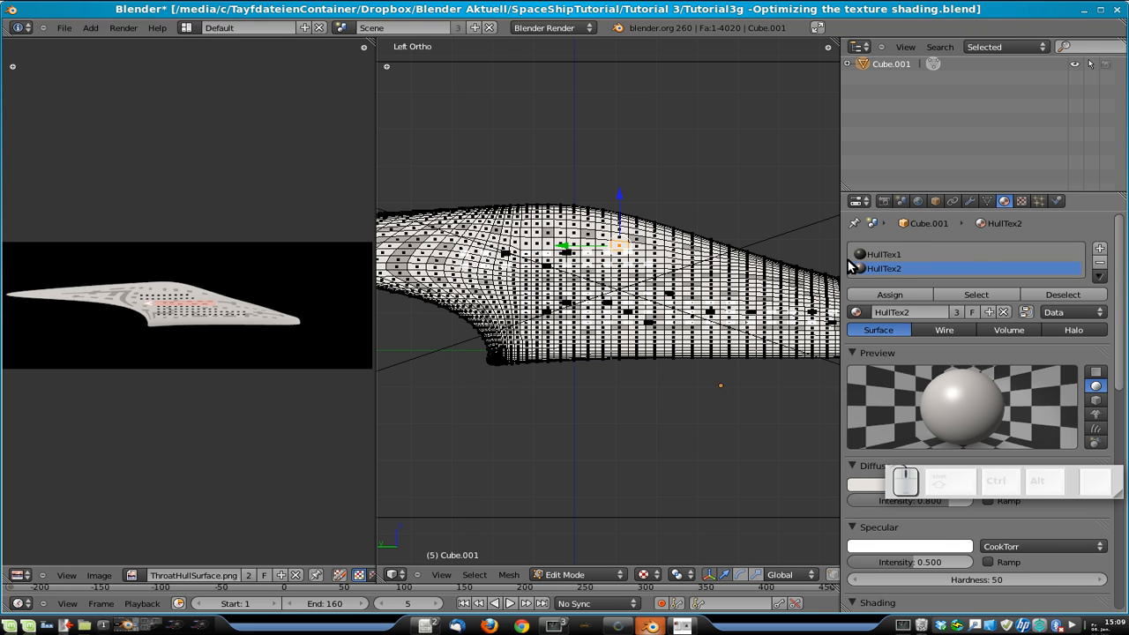
pyautogui.click(882, 256)
pyautogui.click(977, 295)
# - Assign the HullTex2 material to the selected dark panel faces and leave Edit Mode
pyautogui.scroll(-2, 618, 265)
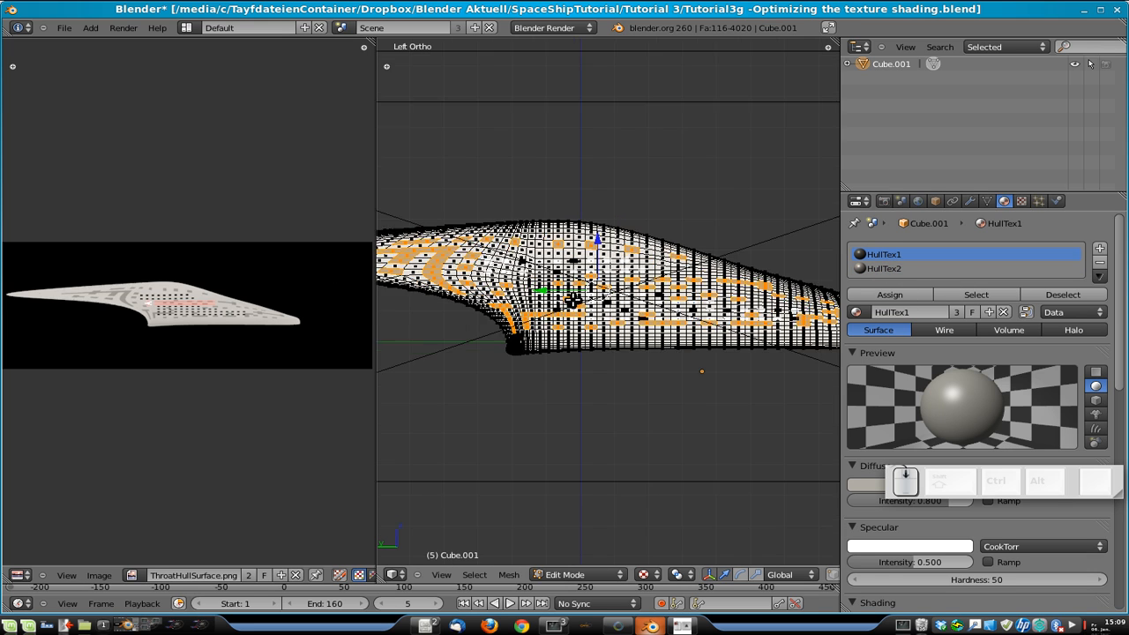
pyautogui.click(885, 266)
pyautogui.click(885, 294)
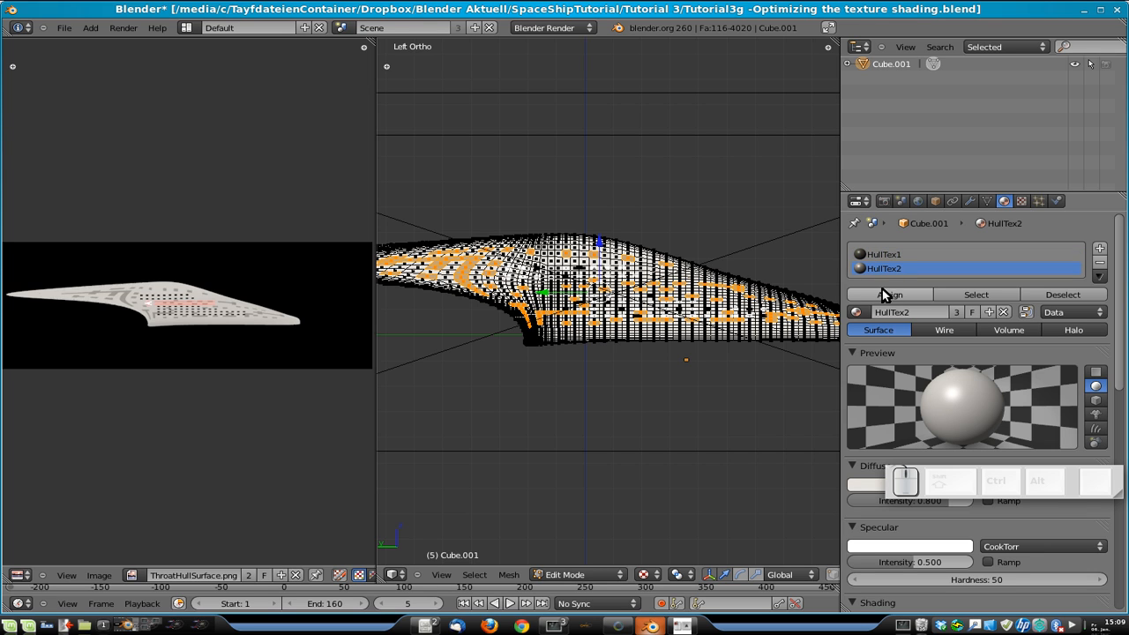
pyautogui.press('Tab')
pyautogui.scroll(3, 593, 303)
# - Check the material of a single hull face in Edit Mode and view the whole hull in Object Mode
pyautogui.press('Tab')
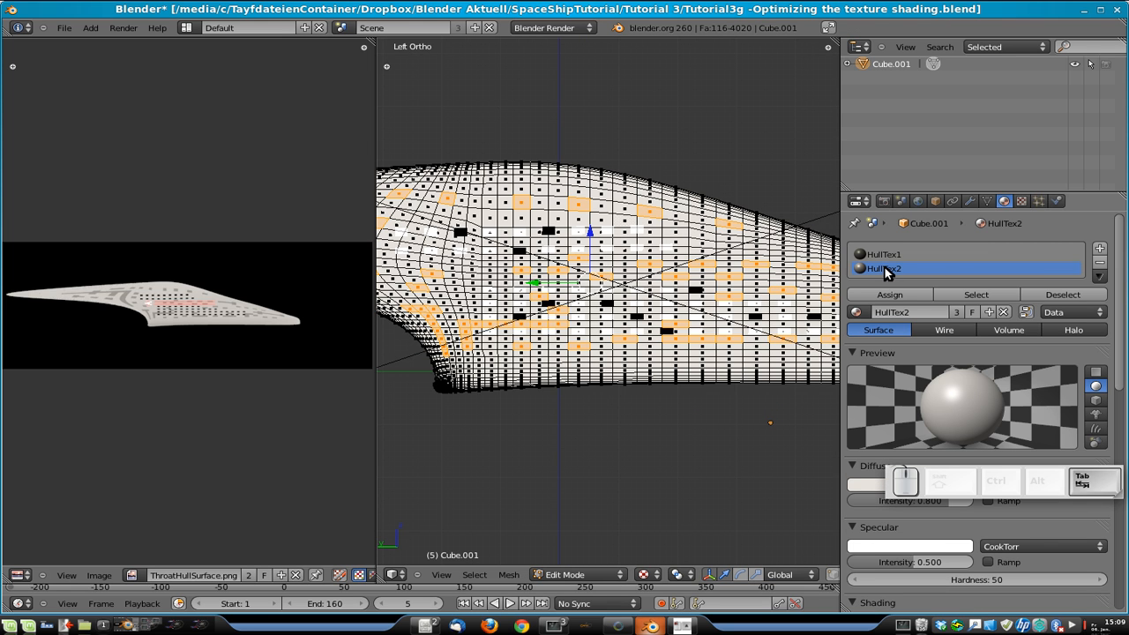
pyautogui.click(882, 255)
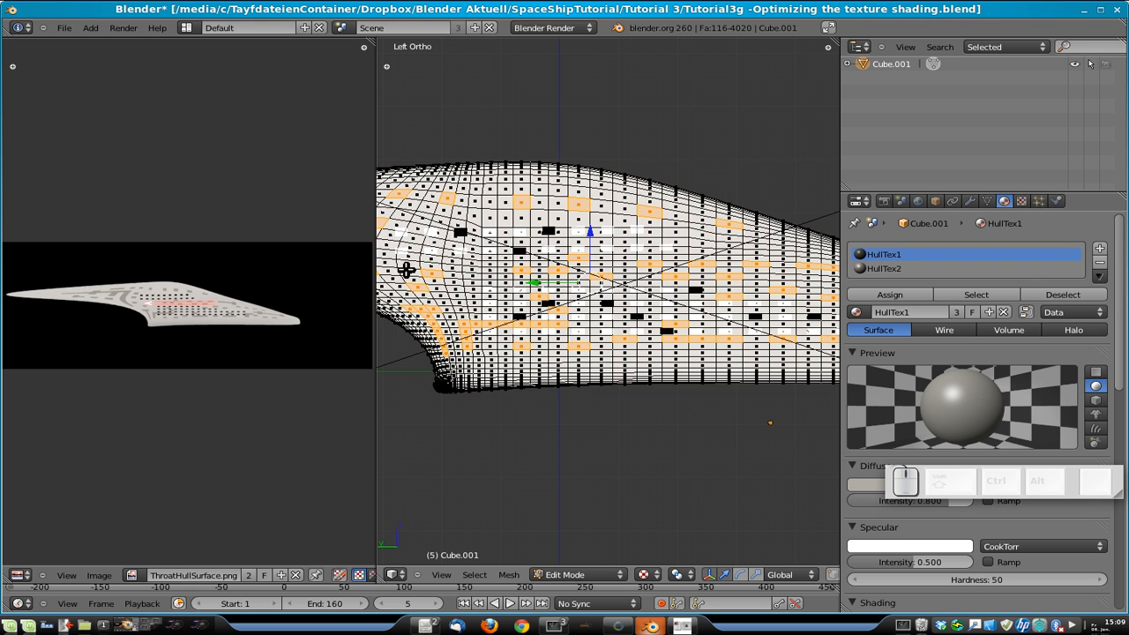
pyautogui.scroll(2, 532, 234)
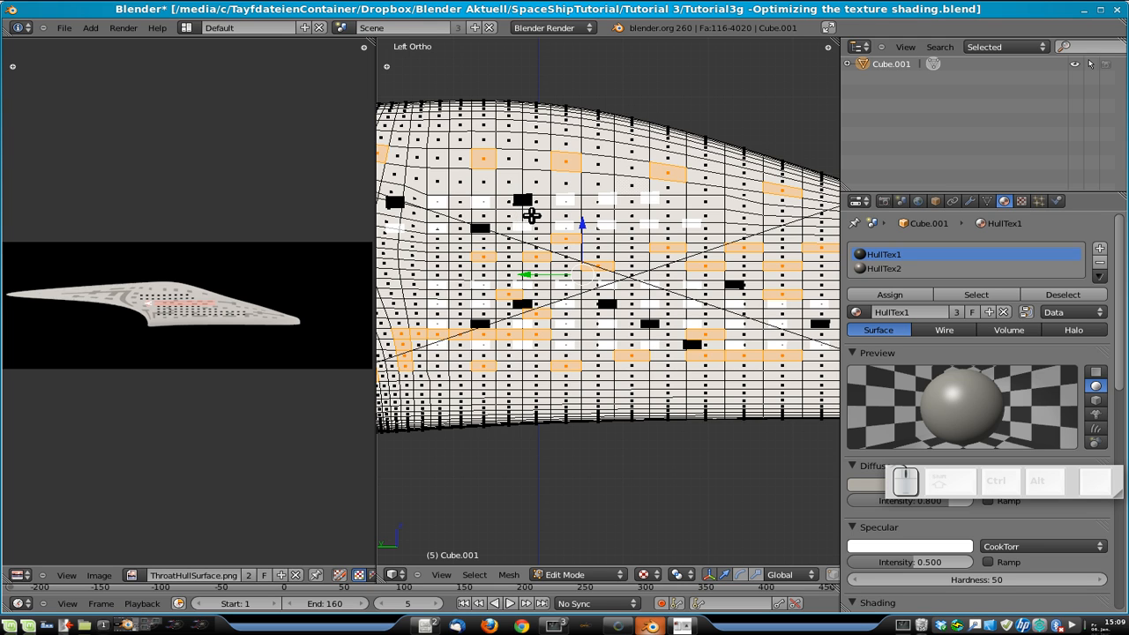
pyautogui.rightClick(444, 257)
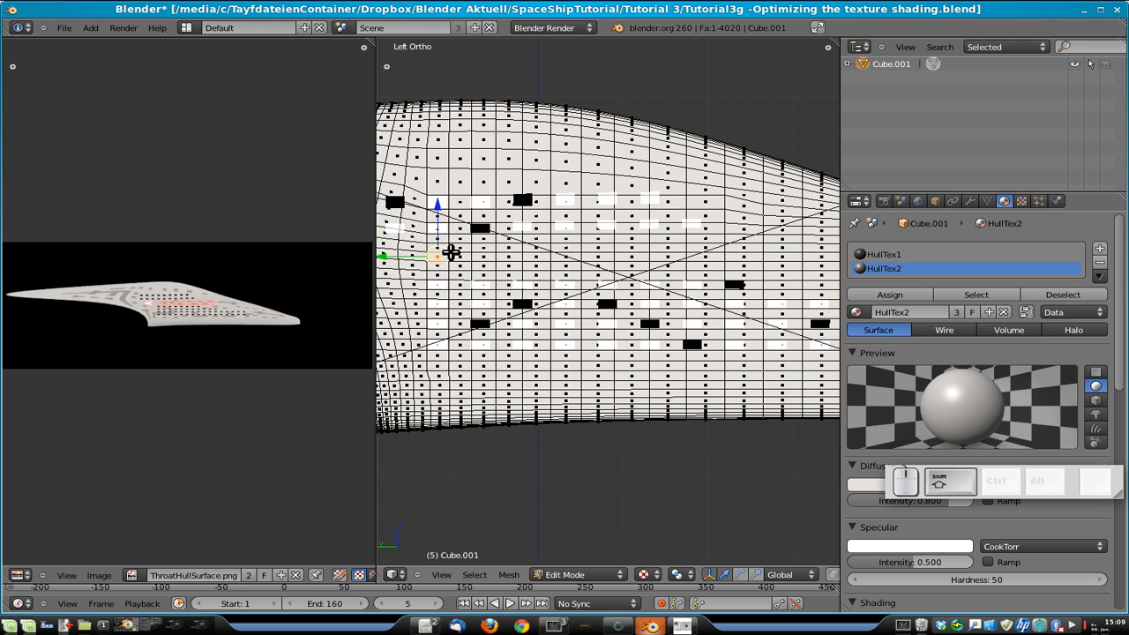
pyautogui.scroll(-1, 458, 279)
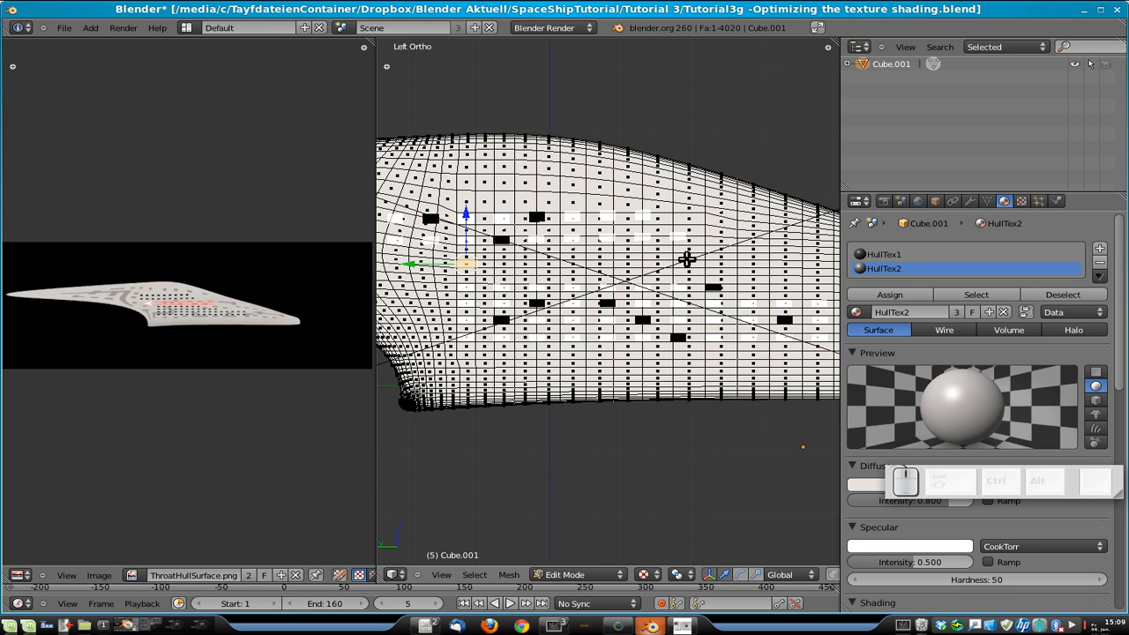
pyautogui.scroll(-2, 582, 263)
pyautogui.scroll(-5, 716, 576)
pyautogui.scroll(5, 711, 574)
pyautogui.press('Tab')
pyautogui.scroll(1, 714, 545)
pyautogui.scroll(-3, 730, 576)
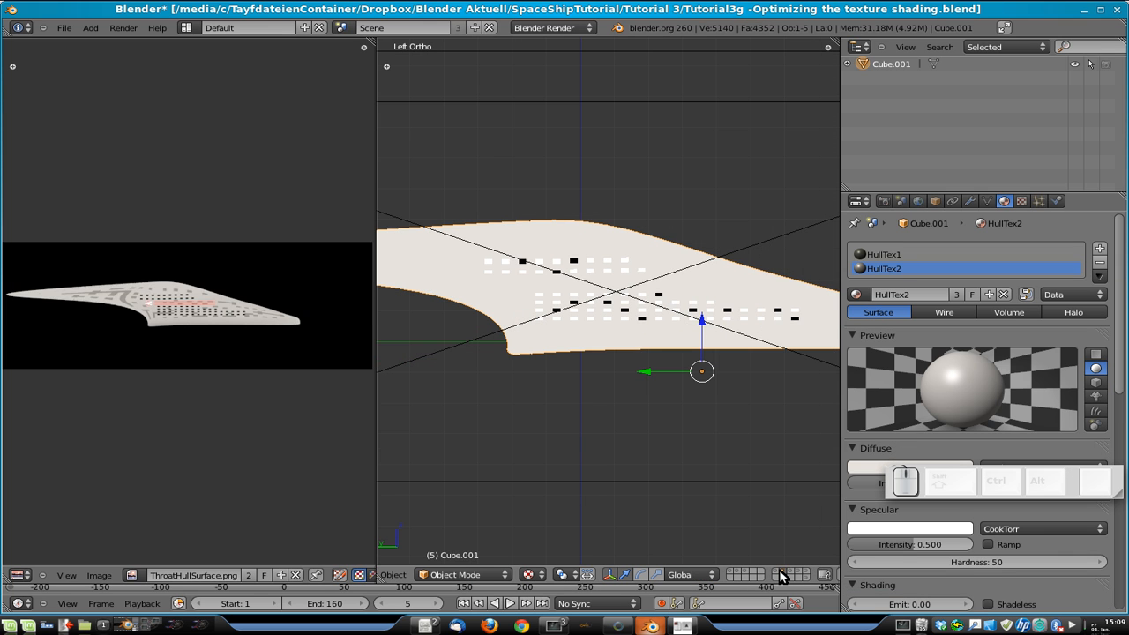
# - Show the layer with the painted markings as well and select the logo and stripes object Circle.003
pyautogui.moveTo(554, 325); pyautogui.dragTo(729, 268, button='middle')
pyautogui.scroll(3, 534, 288)
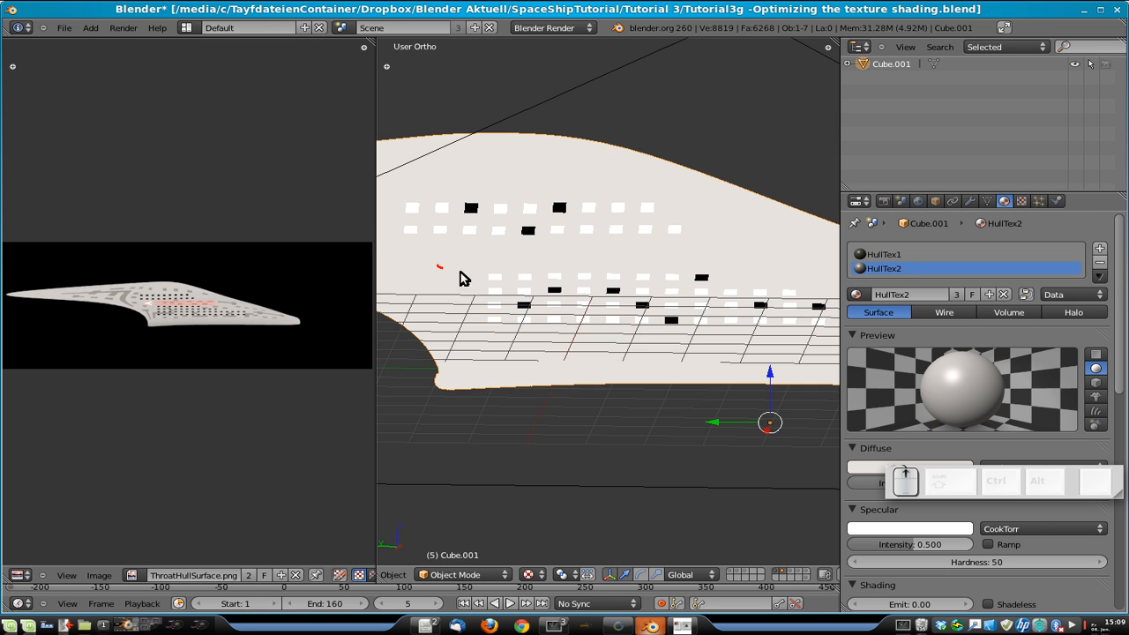
pyautogui.rightClick(438, 267)
pyautogui.moveTo(438, 268); pyautogui.dragTo(588, 264, button='middle')
# - Check the markings' mesh in Edit Mode, return to Object Mode and set the viewport shading to Solid
pyautogui.press('Tab')
pyautogui.scroll(3, 671, 259)
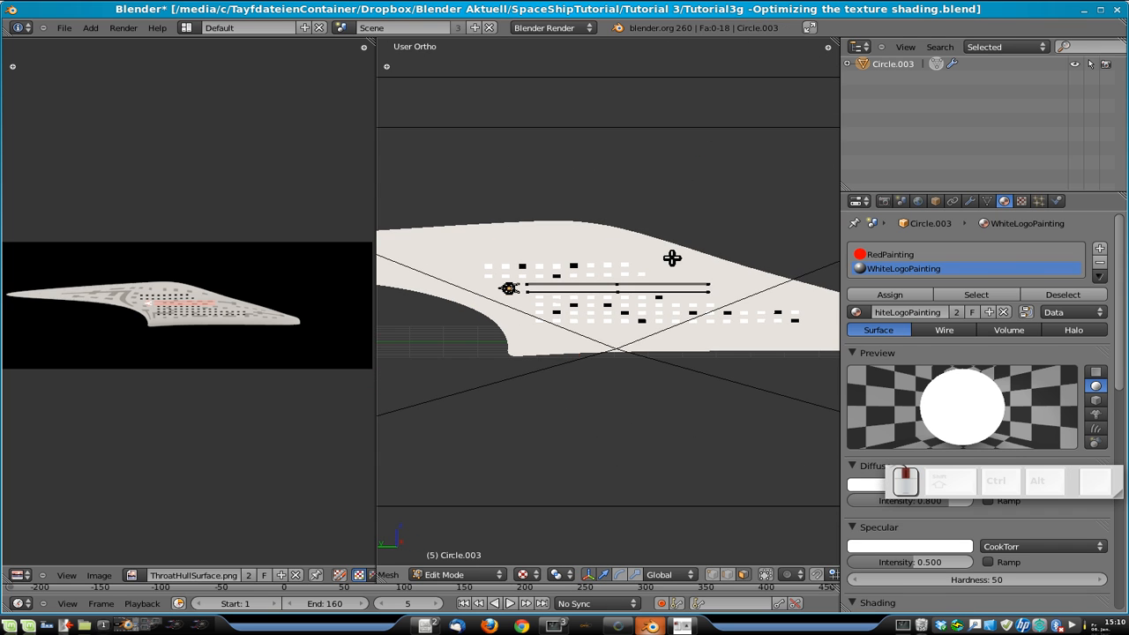
pyautogui.press('Tab')
pyautogui.click(529, 575)
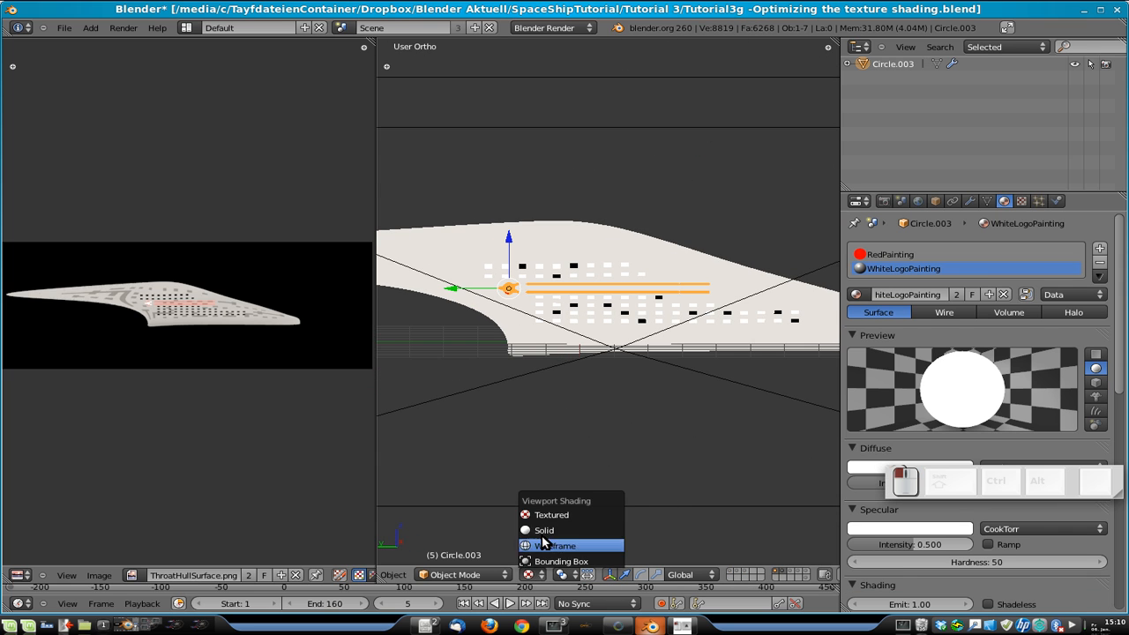
pyautogui.click(545, 530)
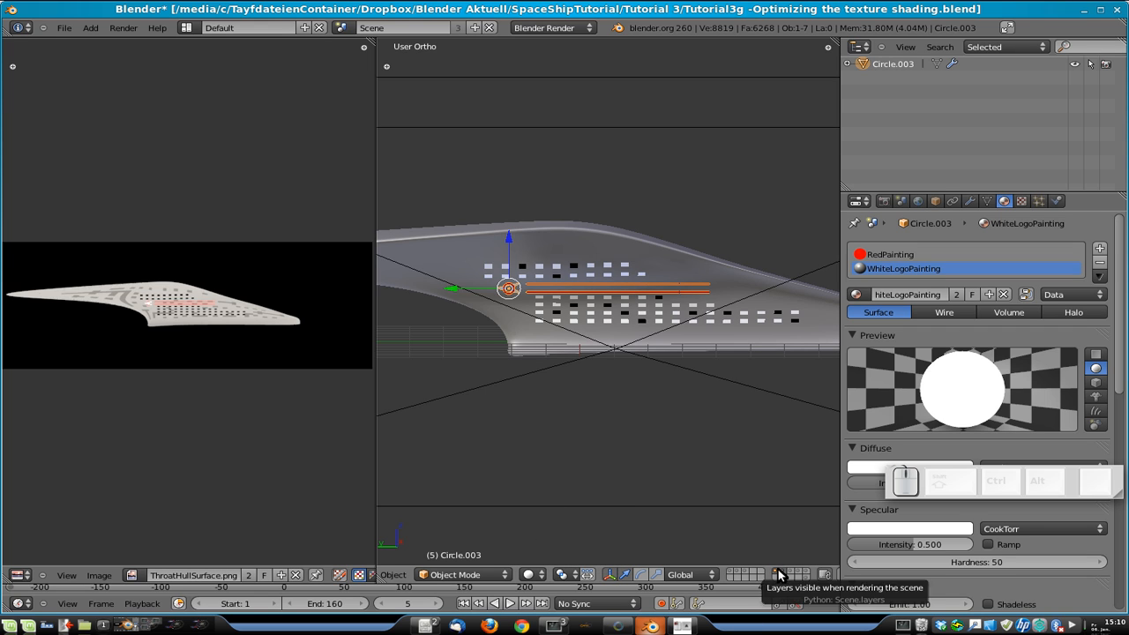
# - Exclude the markings object Circle.003 from rendering and view the hull from the left side
pyautogui.scroll(3, 625, 279)
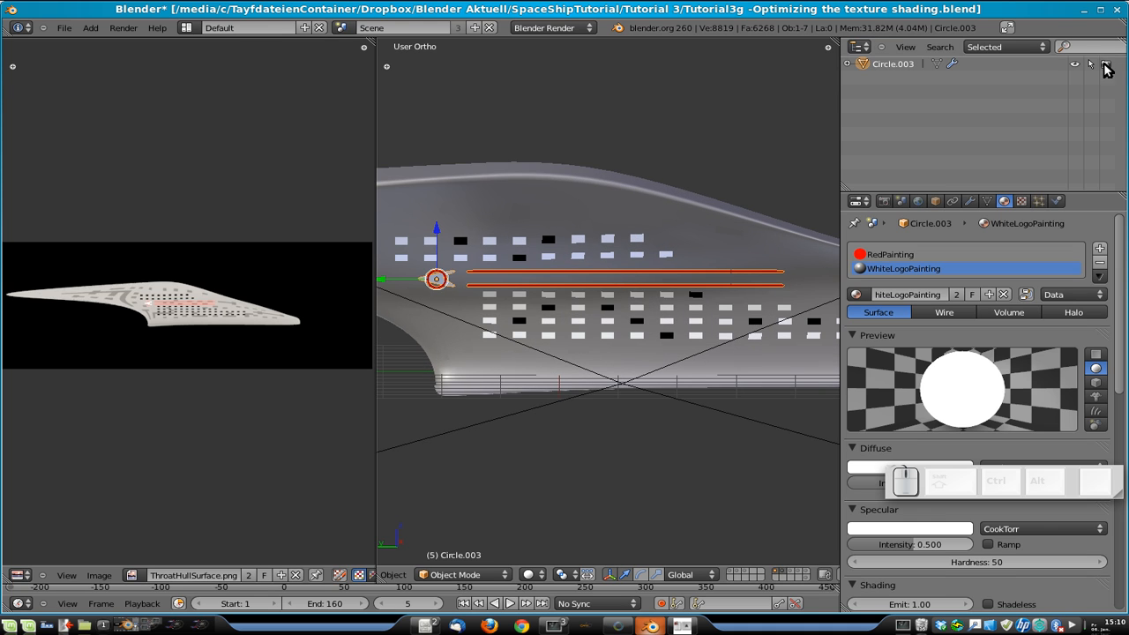
pyautogui.press('ctrl+KP_3')
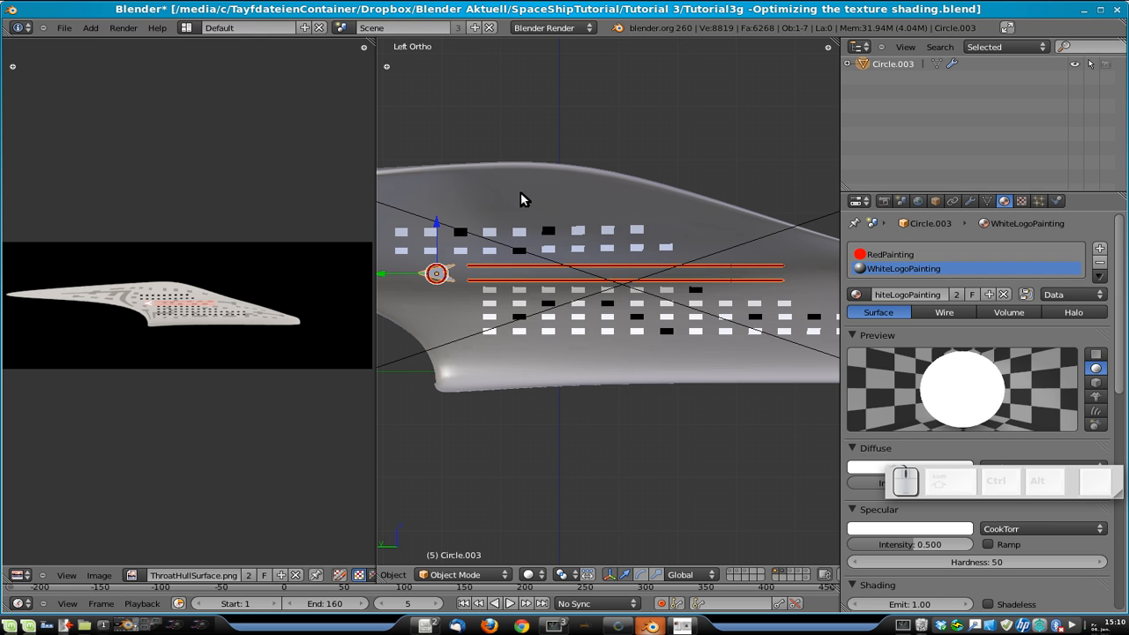
pyautogui.scroll(-3, 521, 192)
pyautogui.scroll(1, 450, 276)
# - Open the hull mesh in Edit Mode and select four faces in one vertical column, two above and two below the red stripes
pyautogui.rightClick(507, 236)
pyautogui.press('Tab')
pyautogui.scroll(3, 640, 276)
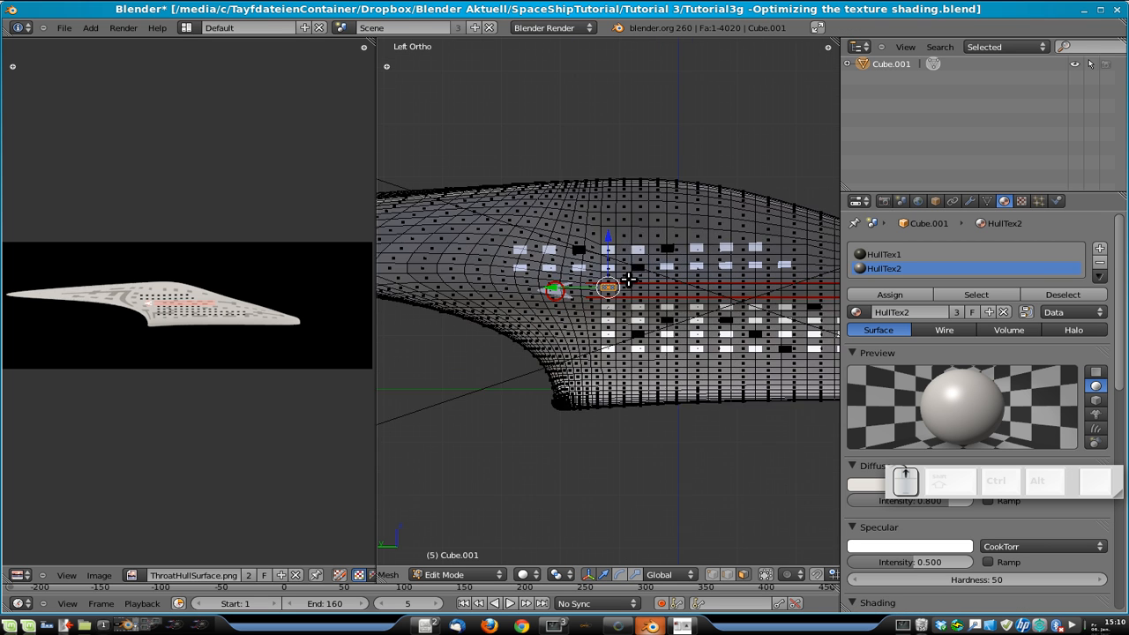
pyautogui.scroll(2, 628, 281)
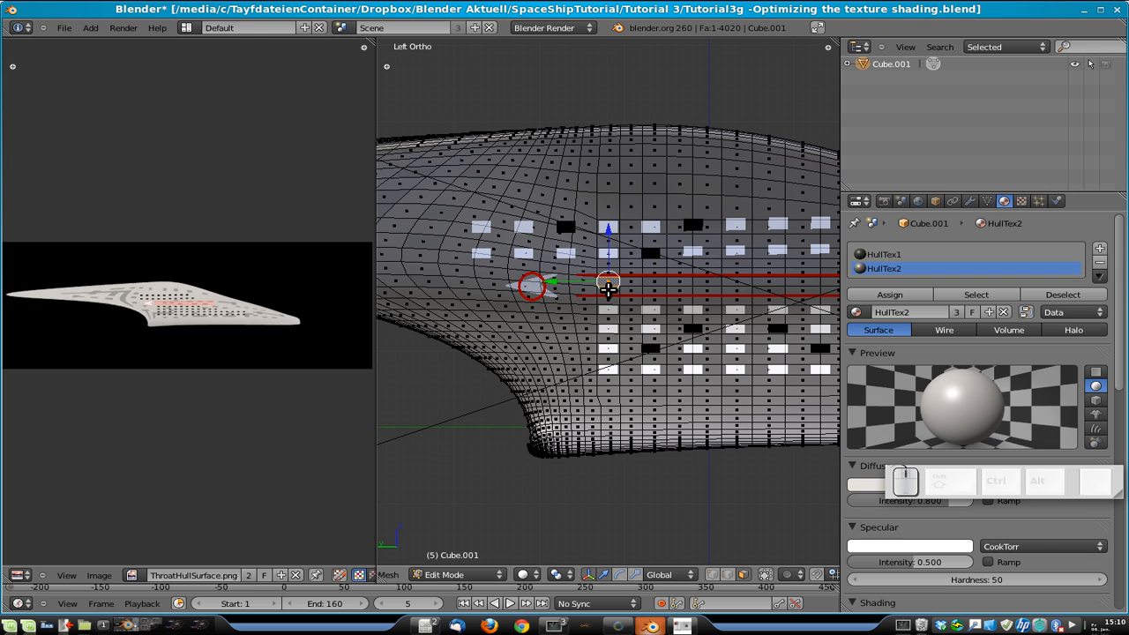
pyautogui.scroll(3, 612, 295)
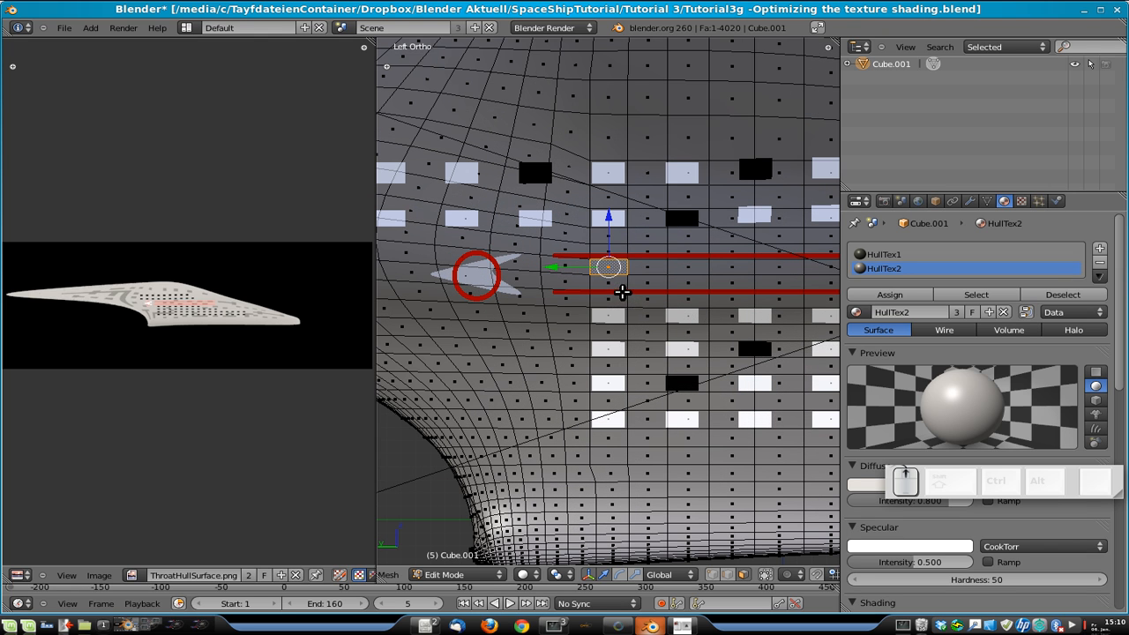
pyautogui.keyDown('shift'); pyautogui.click(607, 237); pyautogui.keyUp('shift')
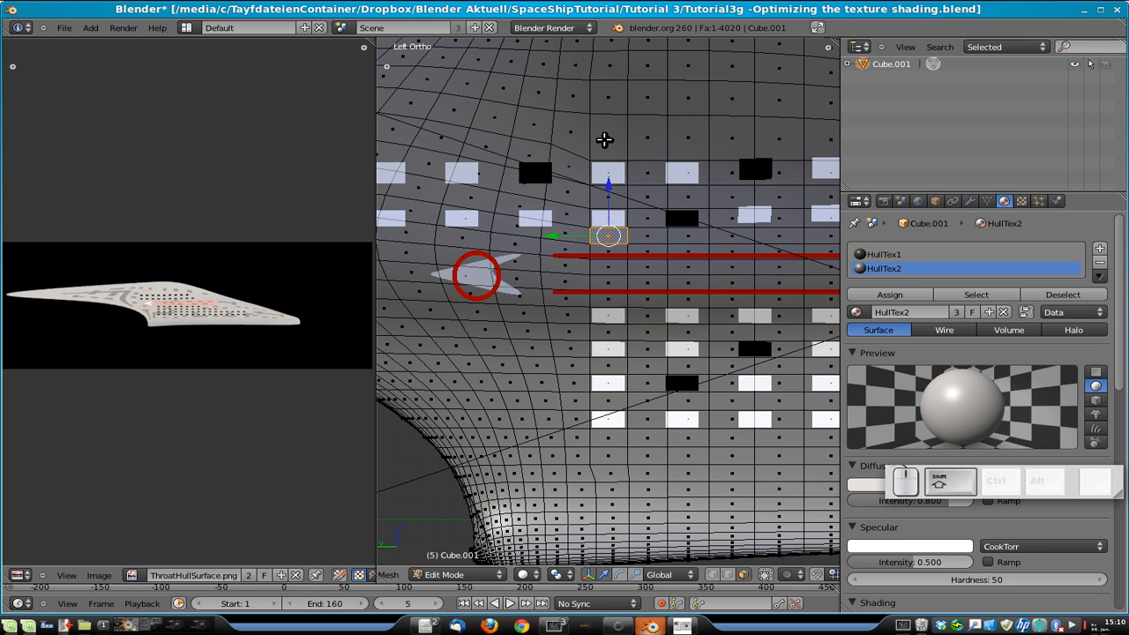
pyautogui.keyDown('shift'); pyautogui.rightClick(613, 105); pyautogui.keyUp('shift')
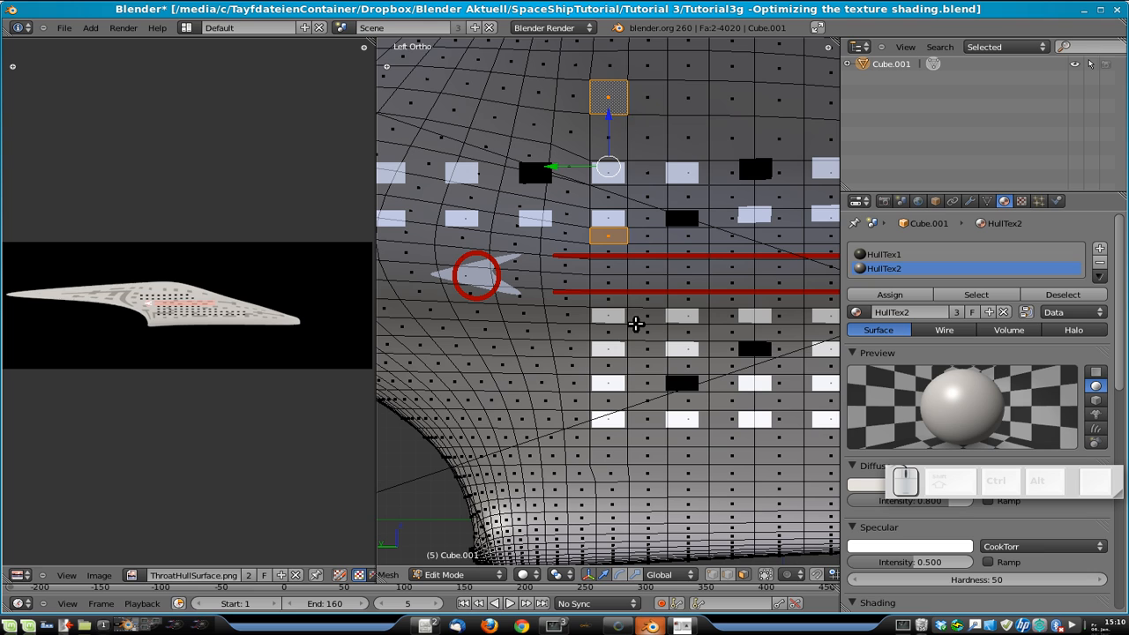
pyautogui.keyDown('shift'); pyautogui.rightClick(609, 332); pyautogui.keyUp('shift')
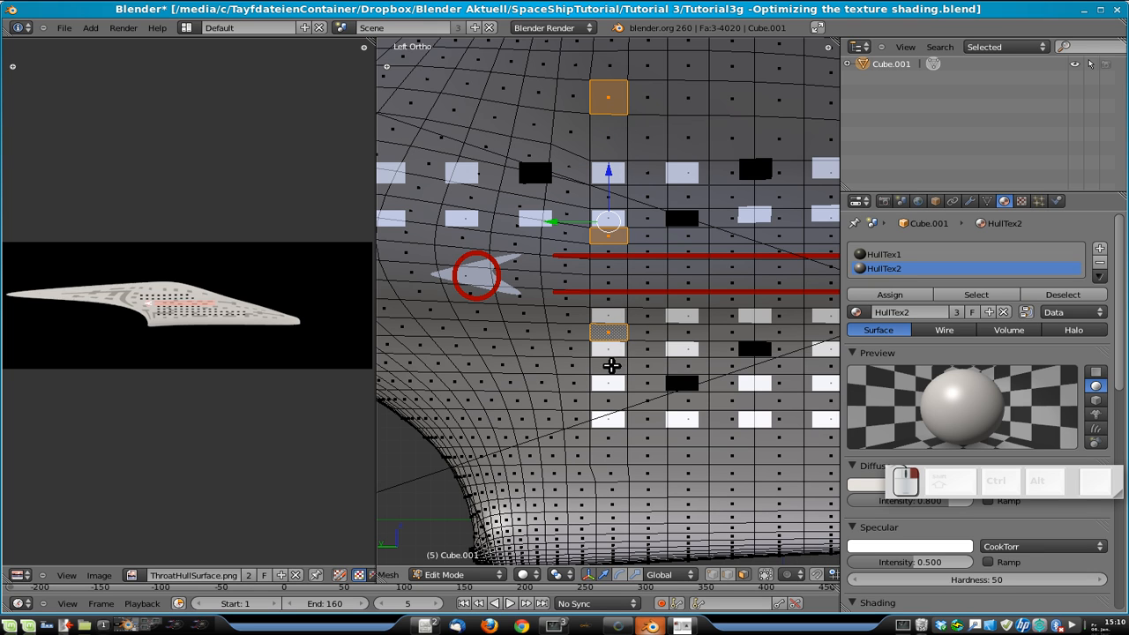
pyautogui.keyDown('shift'); pyautogui.rightClick(611, 454); pyautogui.keyUp('shift')
pyautogui.keyDown('shift'); pyautogui.rightClick(616, 487); pyautogui.keyUp('shift')
pyautogui.keyDown('shift'); pyautogui.rightClick(618, 490); pyautogui.keyUp('shift')
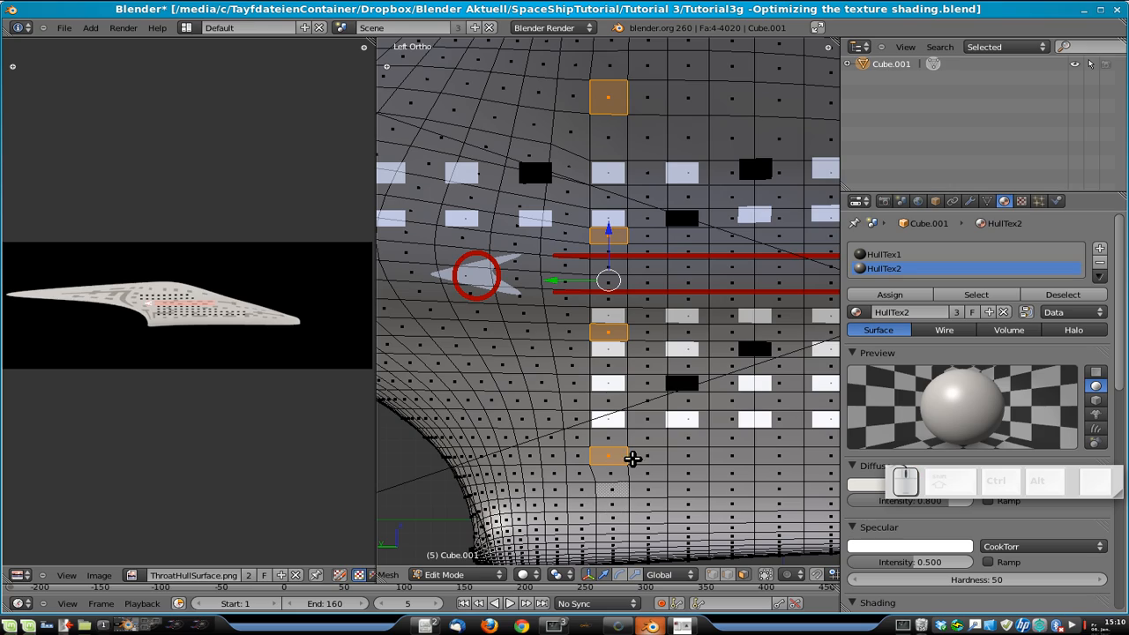
pyautogui.moveTo(776, 341); pyautogui.dragTo(665, 349, button='middle')
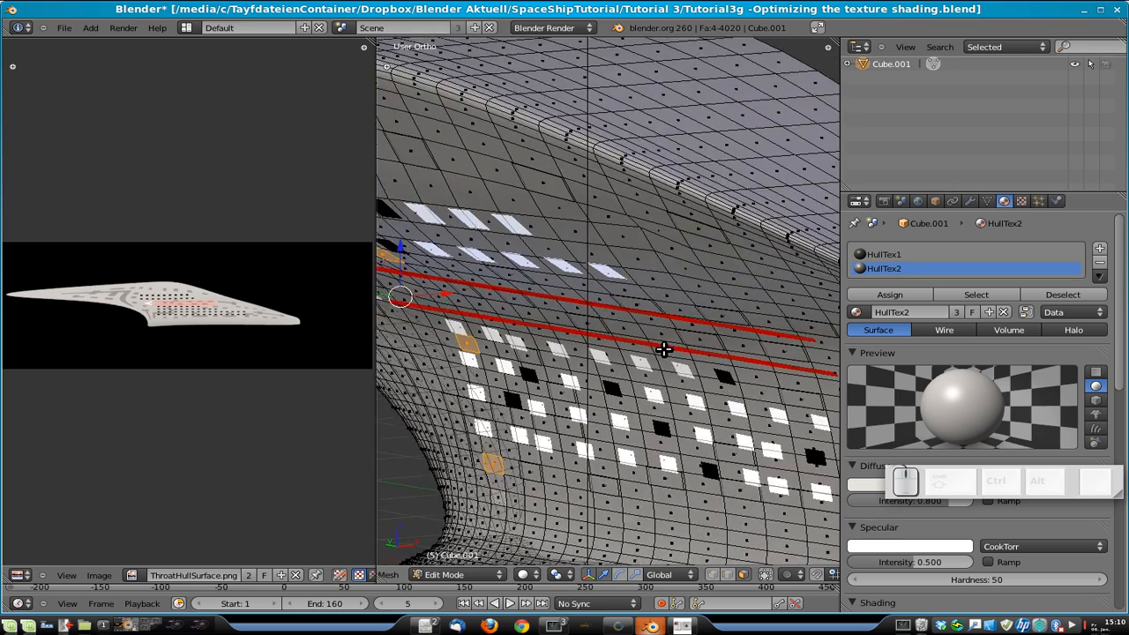
pyautogui.scroll(-2, 663, 349)
pyautogui.moveTo(736, 316); pyautogui.dragTo(592, 335, button='middle')
pyautogui.press('ctrl+KP_3')
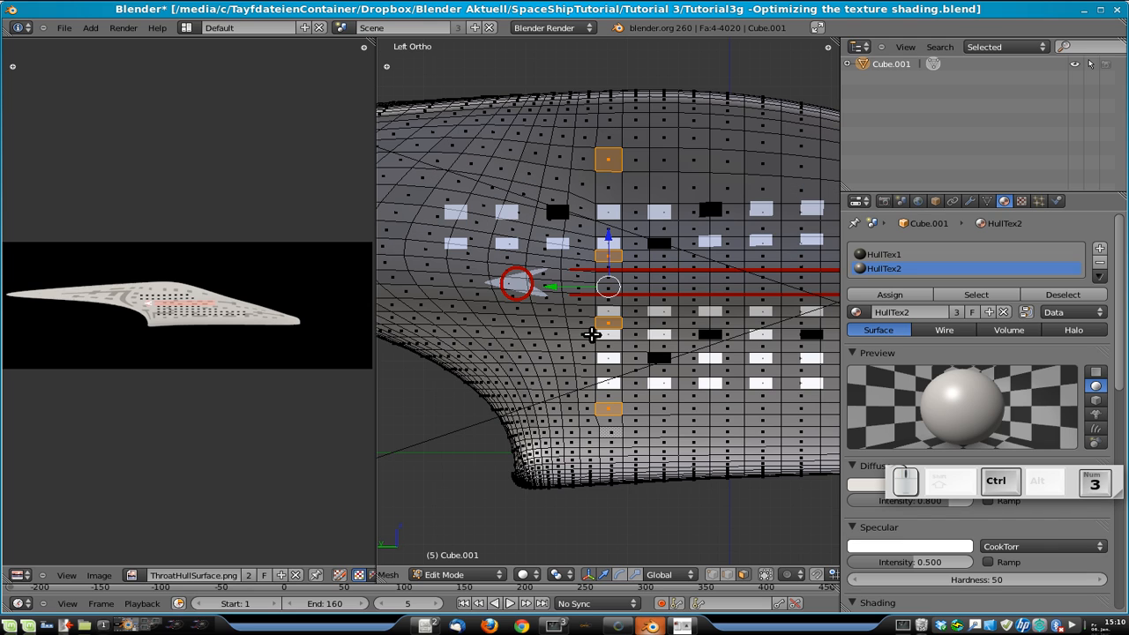
pyautogui.moveTo(733, 253); pyautogui.dragTo(677, 268, button='middle')
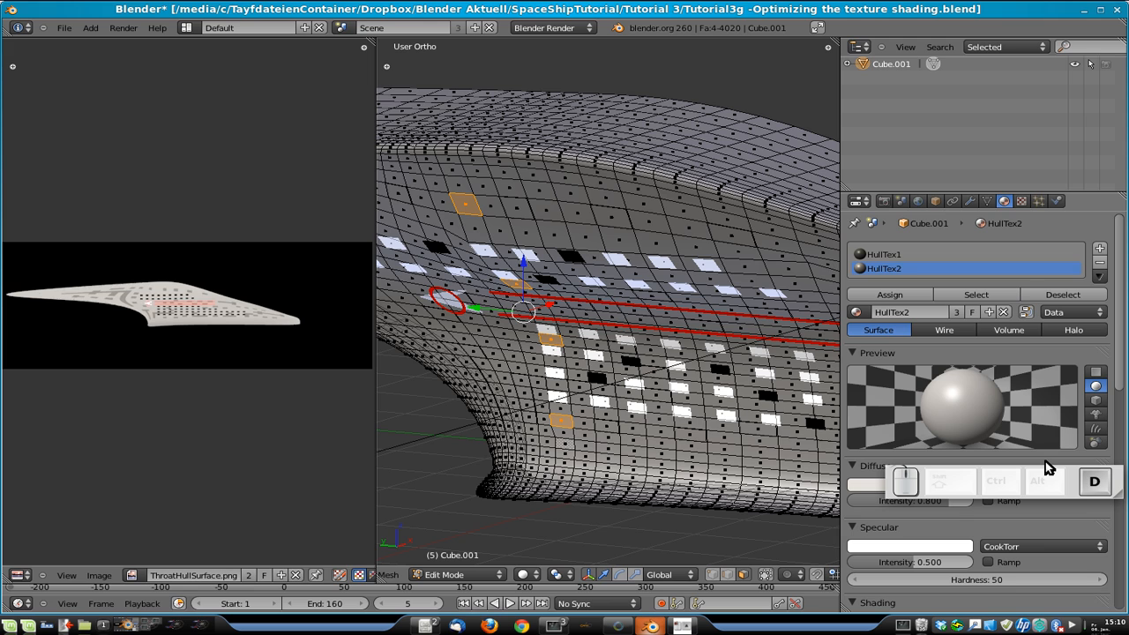
pyautogui.moveTo(1028, 485); pyautogui.dragTo(1028, 36)
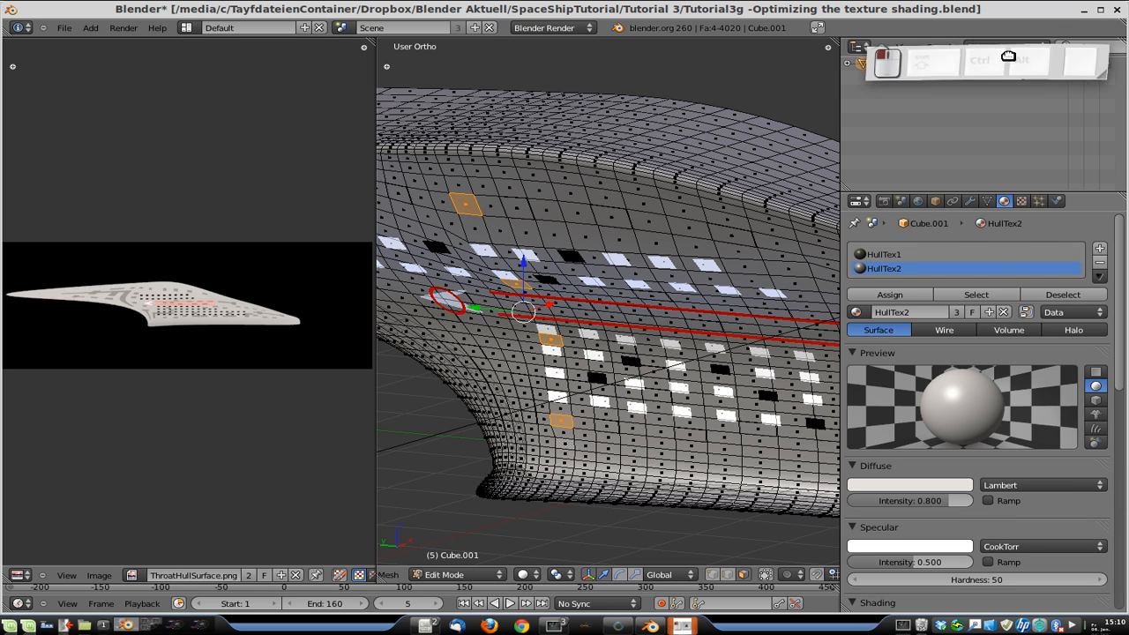
pyautogui.press('g')
pyautogui.rightClick(572, 301)
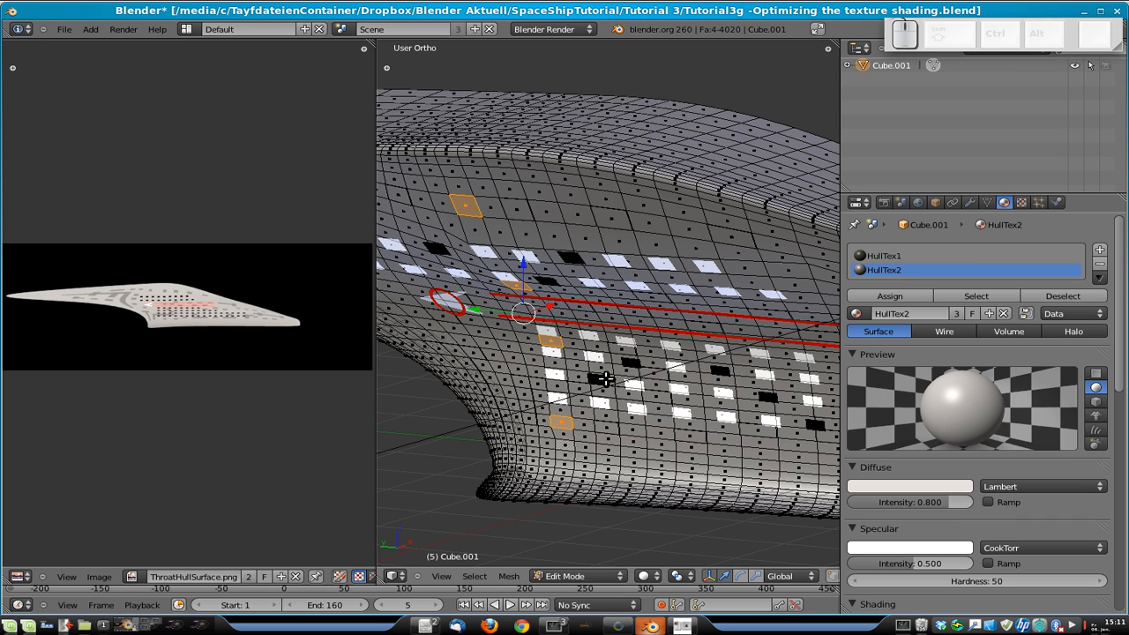
pyautogui.press('g')
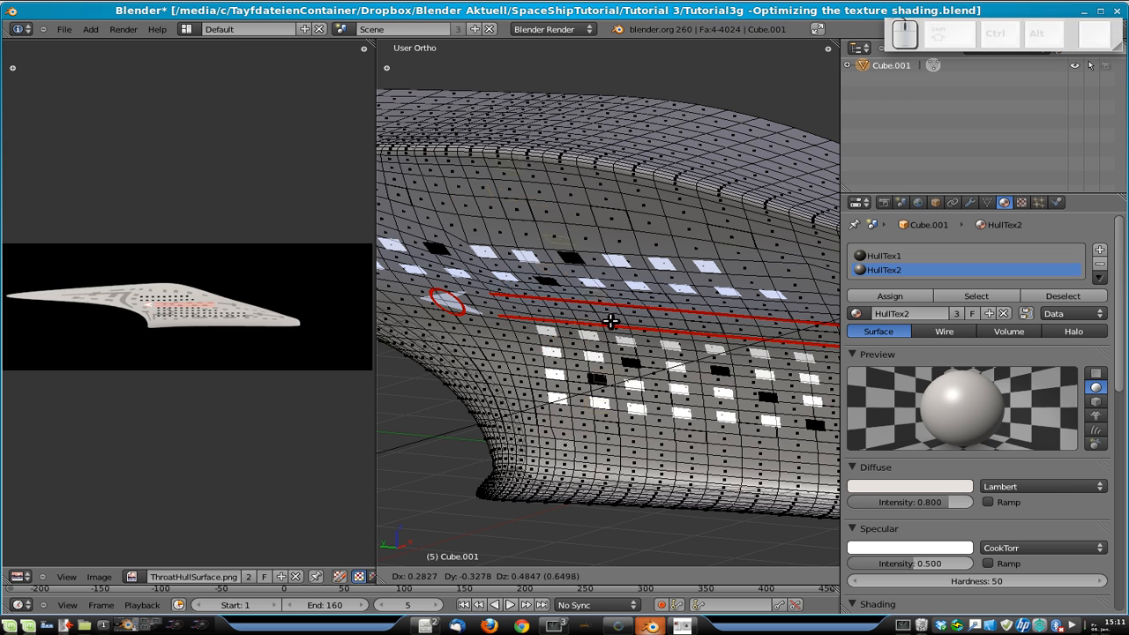
pyautogui.rightClick(670, 344)
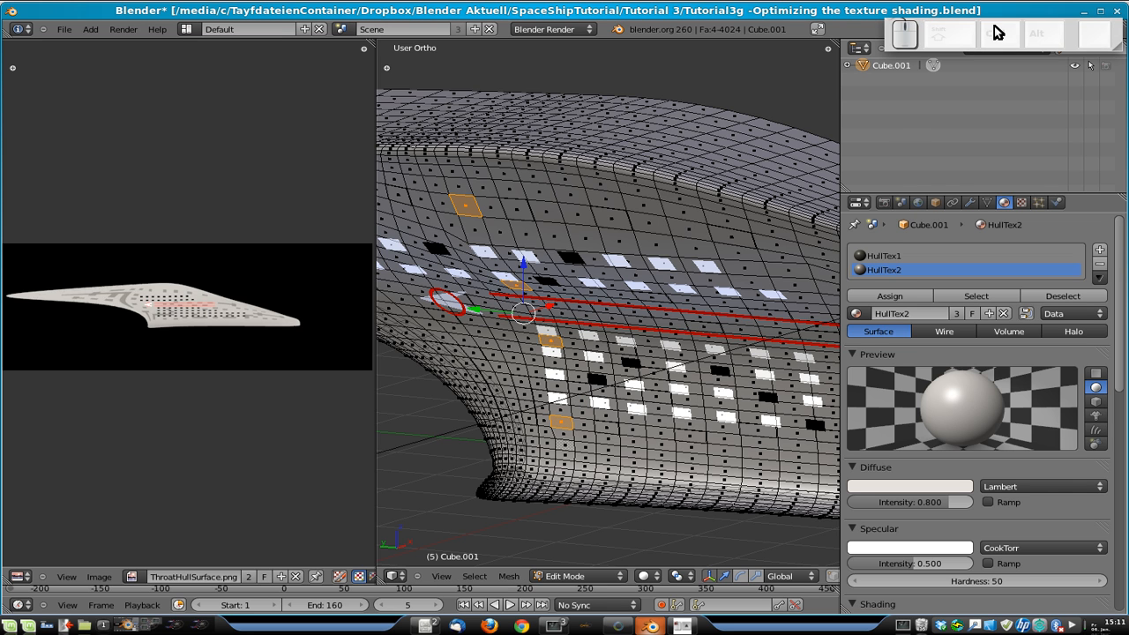
# - Move the four selected hull faces by about -0.005 along the global X axis
pyautogui.scroll(-4, 741, 342)
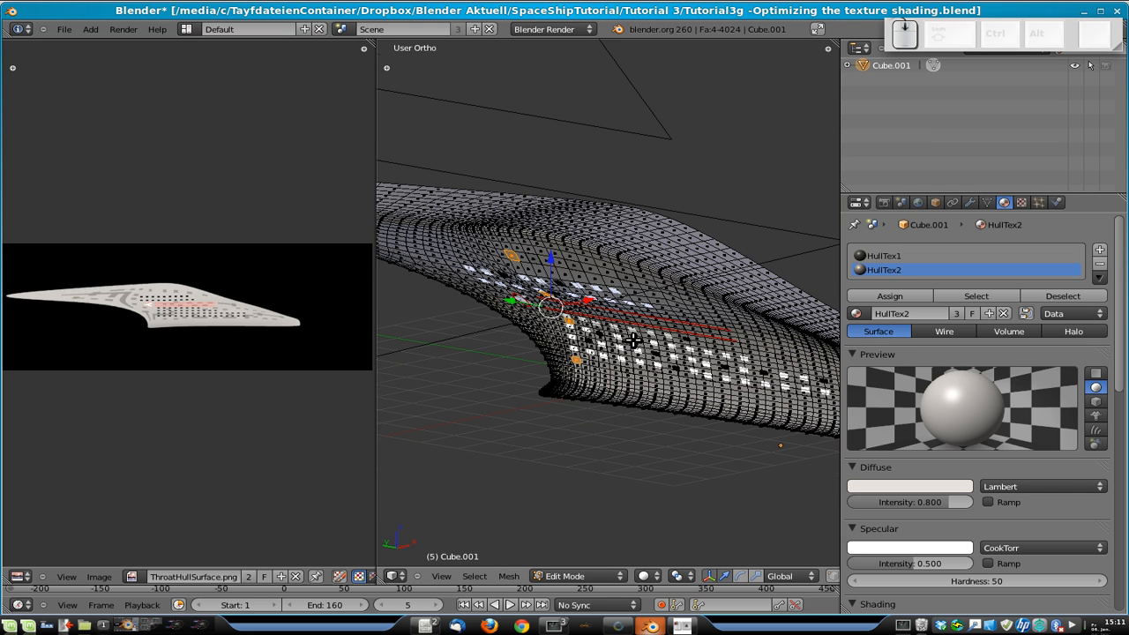
pyautogui.press('g')
pyautogui.press('x')
pyautogui.press('shift')
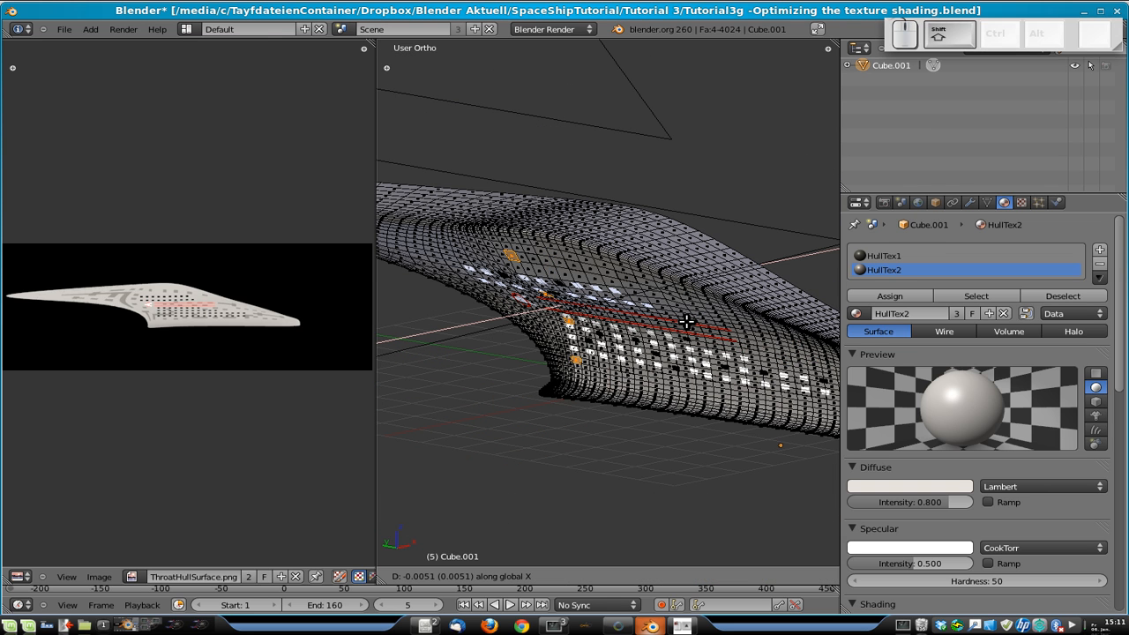
pyautogui.click(685, 326)
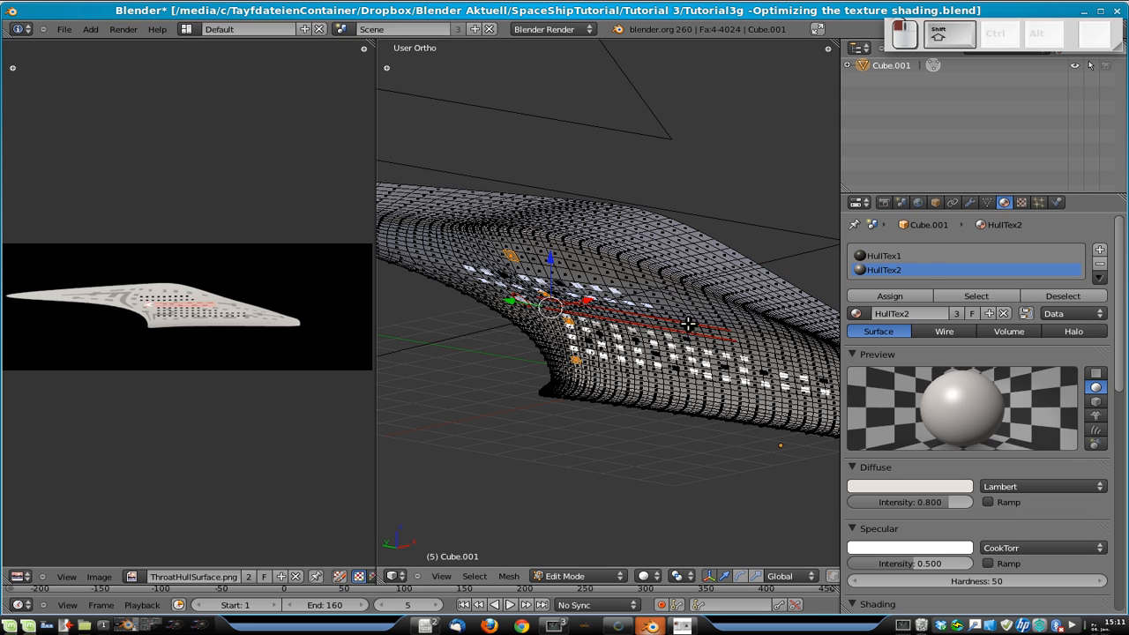
# - Assign the HullTex1 material to the four selected hull faces
pyautogui.click(922, 258)
pyautogui.click(909, 295)
pyautogui.moveTo(494, 459); pyautogui.dragTo(603, 229, button='middle')
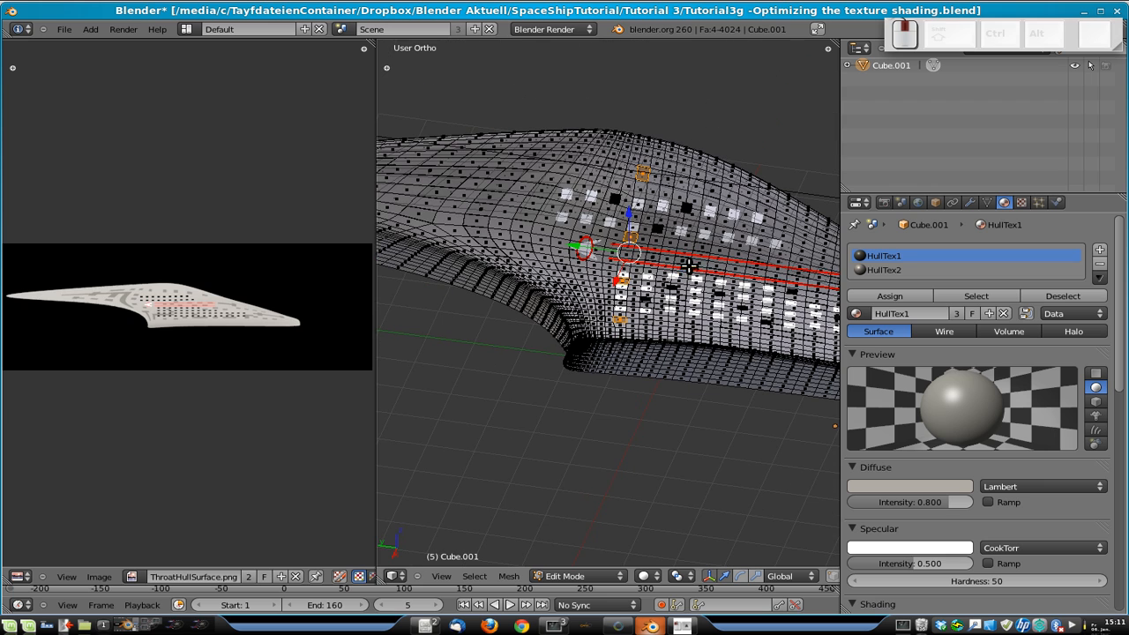
# - Show the hull from the left and widen the 3D viewport at the expense of the neighbouring editors
pyautogui.scroll(-5, 706, 574)
pyautogui.moveTo(726, 242); pyautogui.dragTo(647, 284, button='middle')
pyautogui.press('ctrl+KP_3')
pyautogui.moveTo(836, 209); pyautogui.dragTo(963, 209)
pyautogui.moveTo(377, 253); pyautogui.dragTo(231, 236)
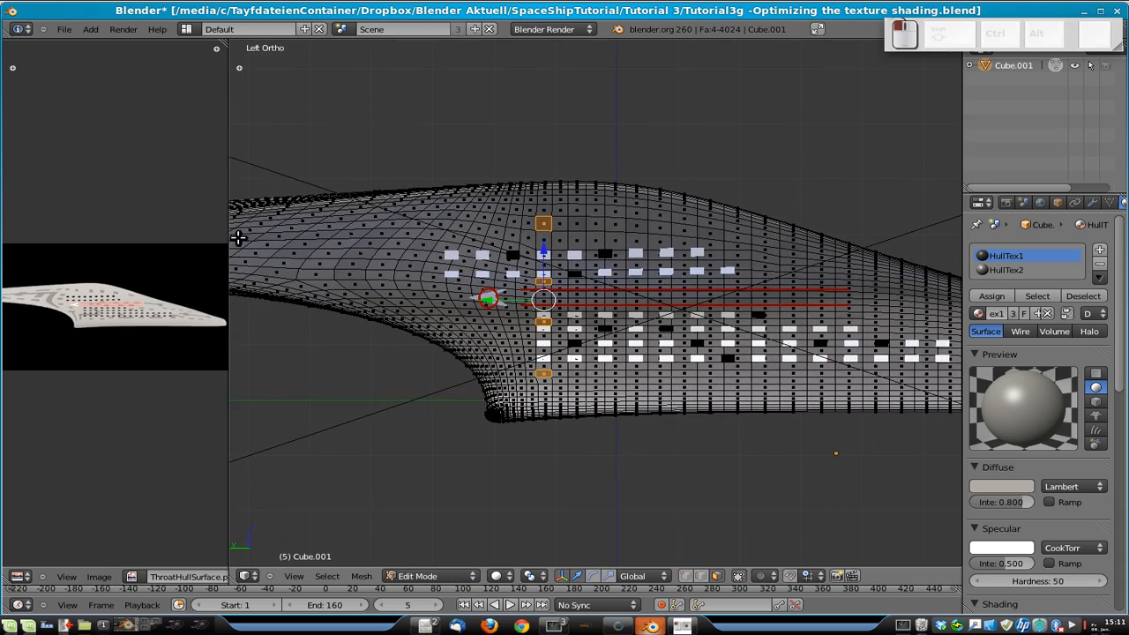
pyautogui.scroll(3, 580, 252)
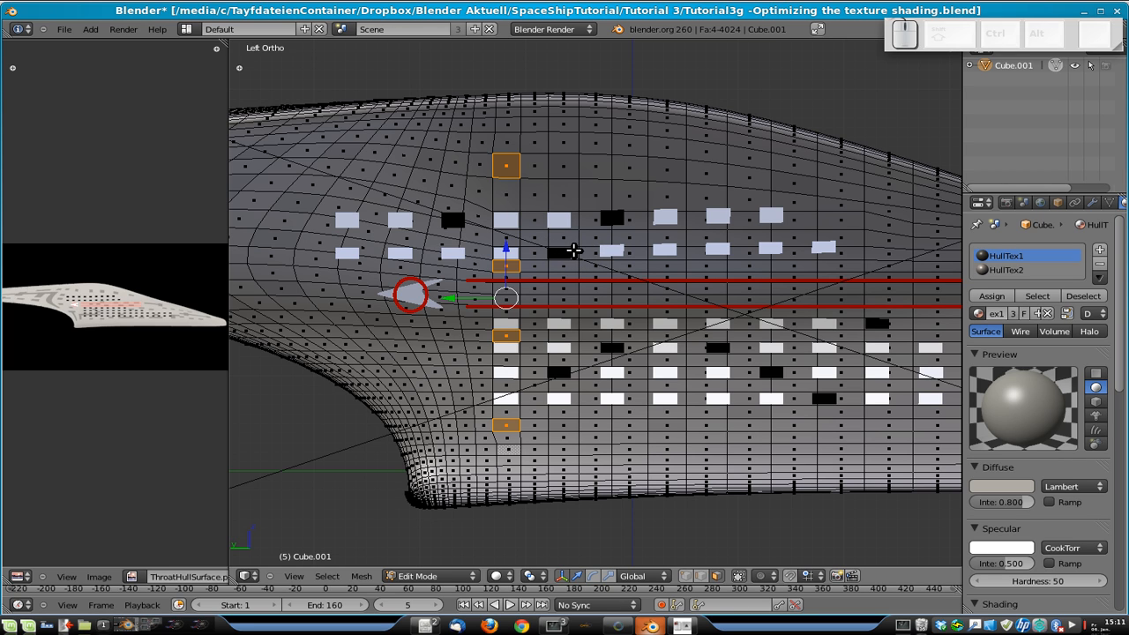
# - Switch the hull mesh to vertex selection mode with the uppermost HullTex1 face in close view
pyautogui.moveTo(636, 253); pyautogui.dragTo(728, 260, button='middle')
pyautogui.press('ctrl+KP_3')
pyautogui.press('Tab')
pyautogui.scroll(4, 660, 196)
pyautogui.keyDown('shift'); pyautogui.moveTo(524, 152); pyautogui.dragTo(643, 298, button='middle'); pyautogui.keyUp('shift')
pyautogui.press('Tab')
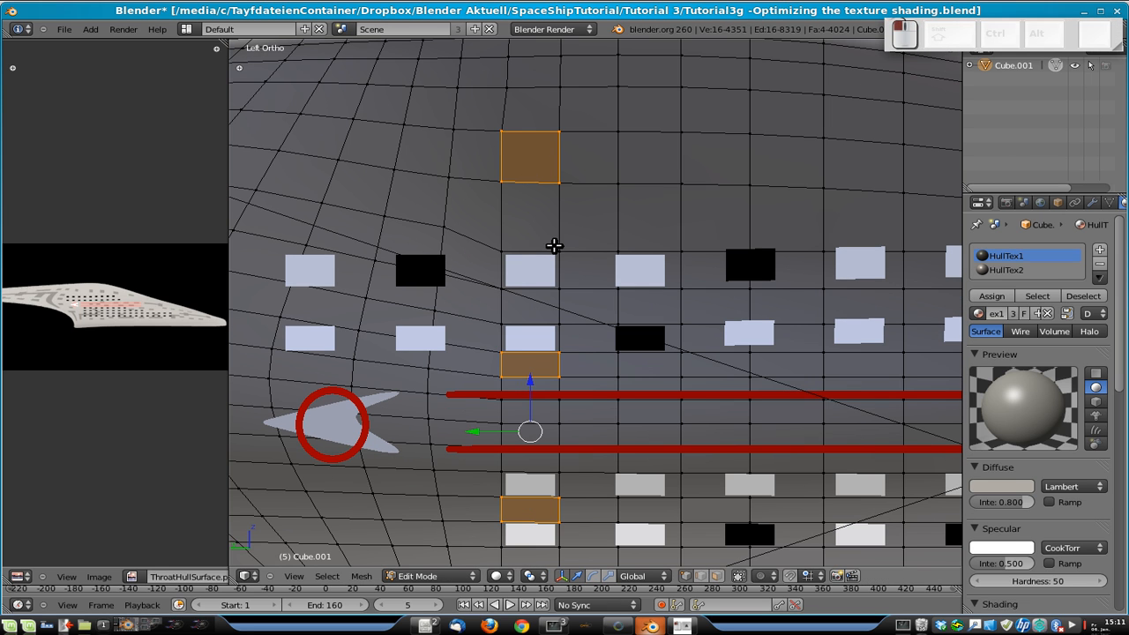
# - Level the upper edge of the uppermost HullTex1 face by scaling its two vertices to 0 along Z
pyautogui.press('a')
pyautogui.moveTo(496, 123); pyautogui.dragTo(593, 144)
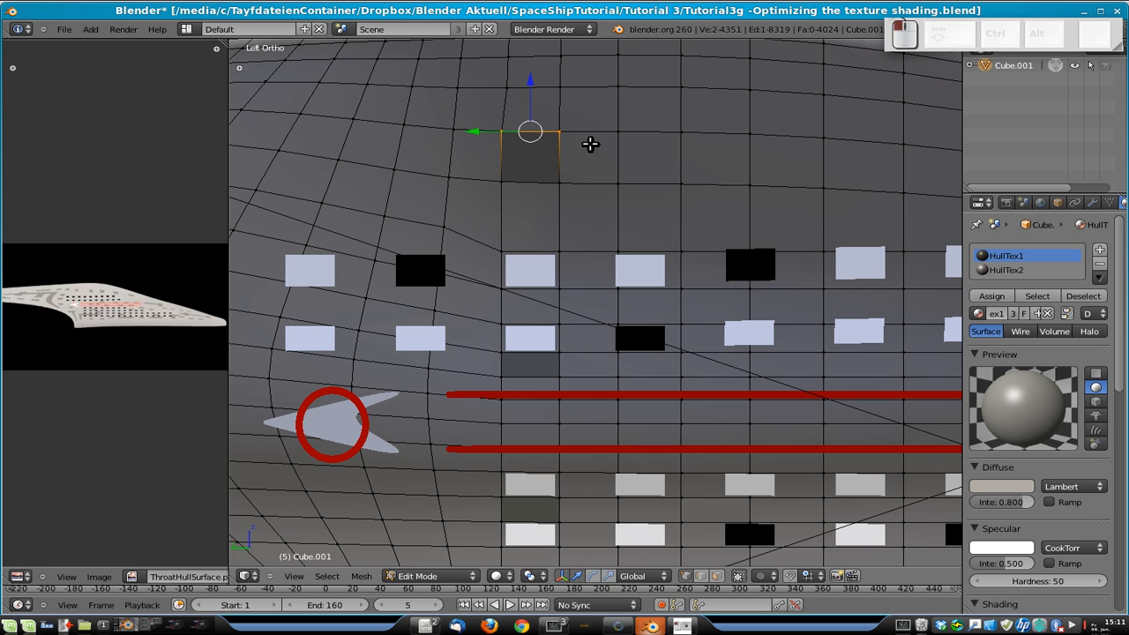
pyautogui.press('s')
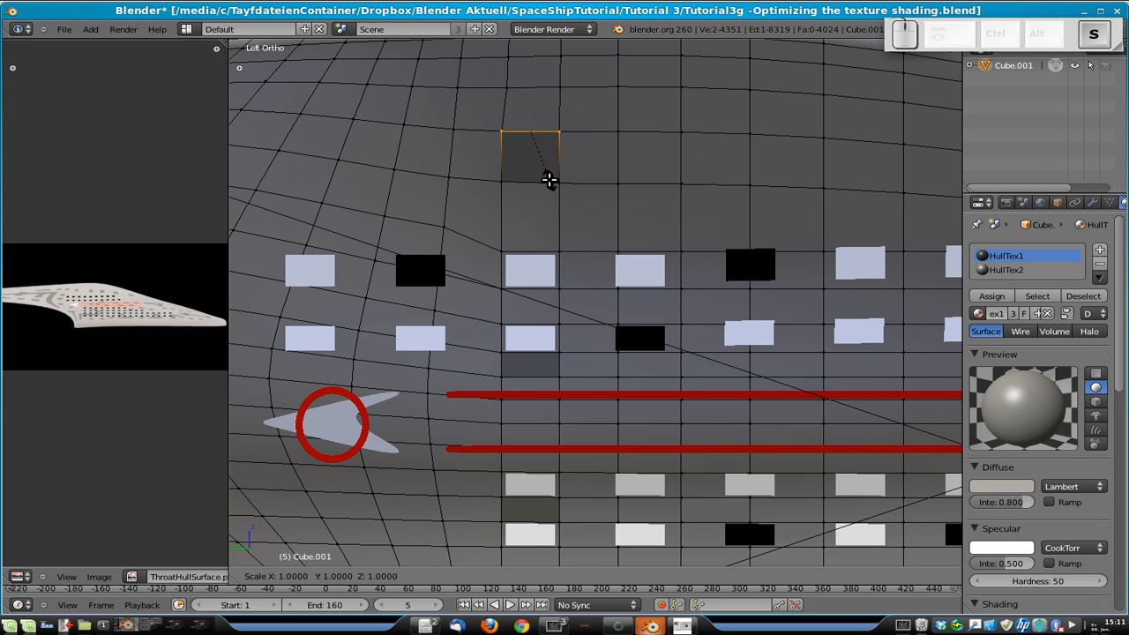
pyautogui.press('z')
pyautogui.press('0')
pyautogui.press('Return')
# - Level the lower edge of the uppermost HullTex1 face by scaling its two vertices along Z
pyautogui.press('a')
pyautogui.press('b')
pyautogui.moveTo(481, 170); pyautogui.dragTo(621, 195)
pyautogui.press('a')
pyautogui.press('b')
pyautogui.moveTo(489, 174); pyautogui.dragTo(576, 201)
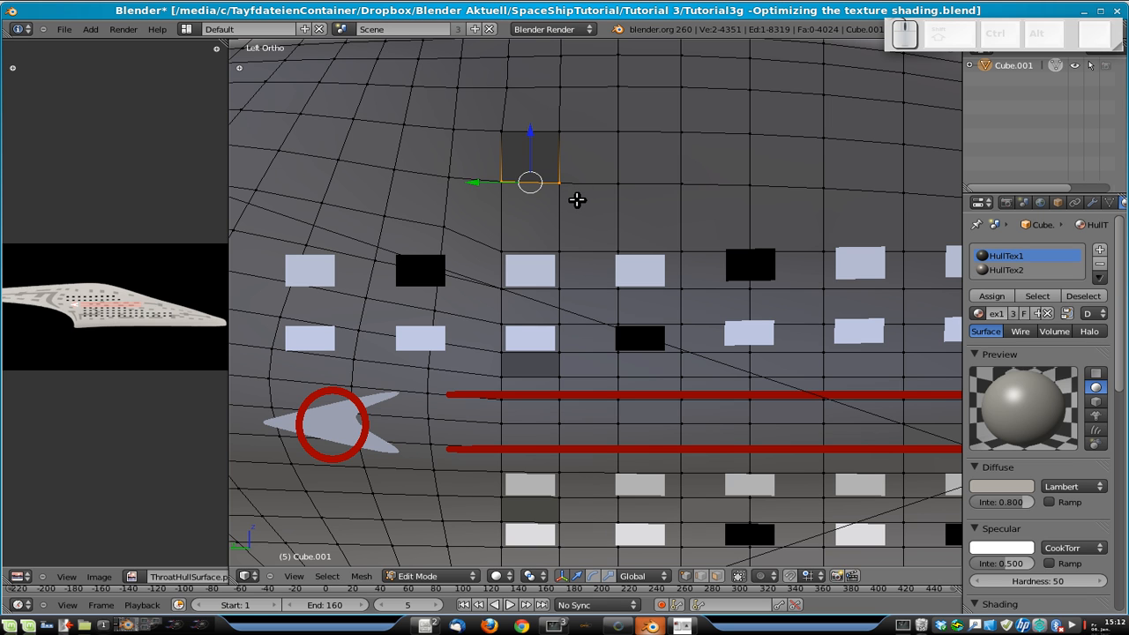
pyautogui.press('s')
pyautogui.press('z')
pyautogui.click(577, 199)
# - Box-select the two vertices on the edge just above the first window below the red stripes
pyautogui.scroll(-2, 542, 507)
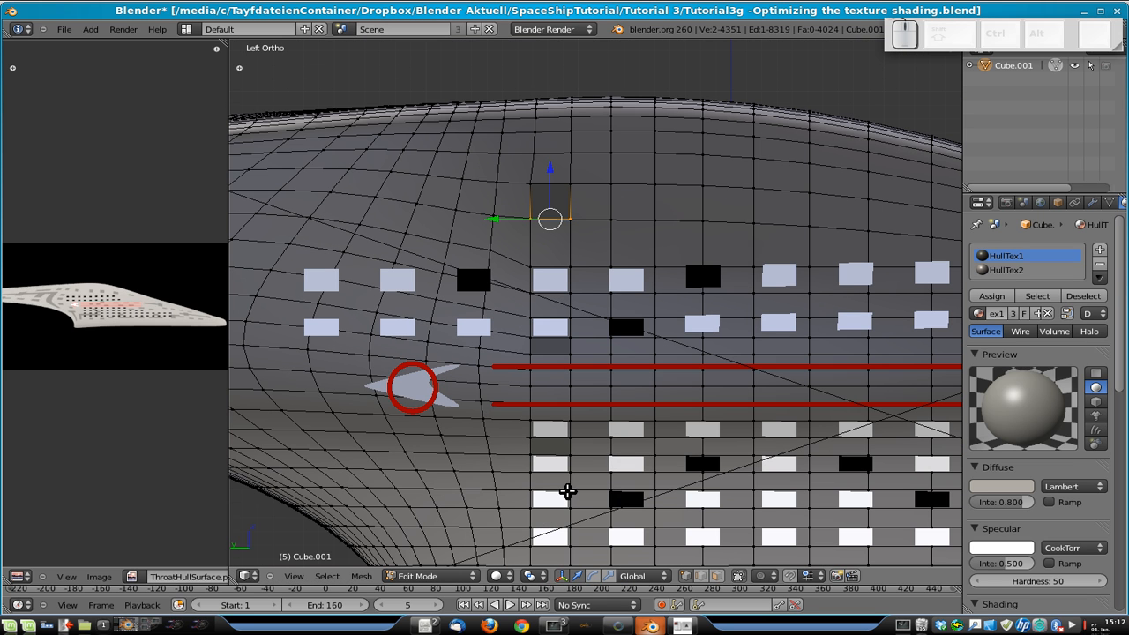
pyautogui.keyDown('shift'); pyautogui.moveTo(600, 479); pyautogui.dragTo(607, 353, button='middle'); pyautogui.keyUp('shift')
pyautogui.scroll(8, 605, 353)
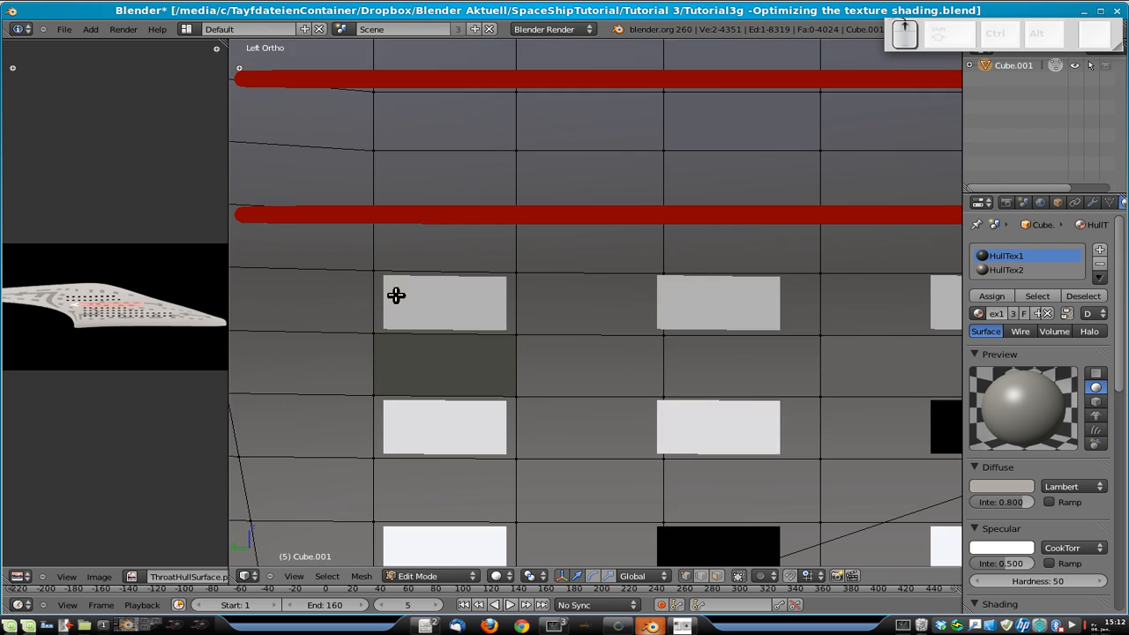
pyautogui.press('b')
pyautogui.moveTo(362, 265); pyautogui.dragTo(543, 284)
pyautogui.scroll(-1, 408, 278)
pyautogui.press('b')
pyautogui.write('sz9')
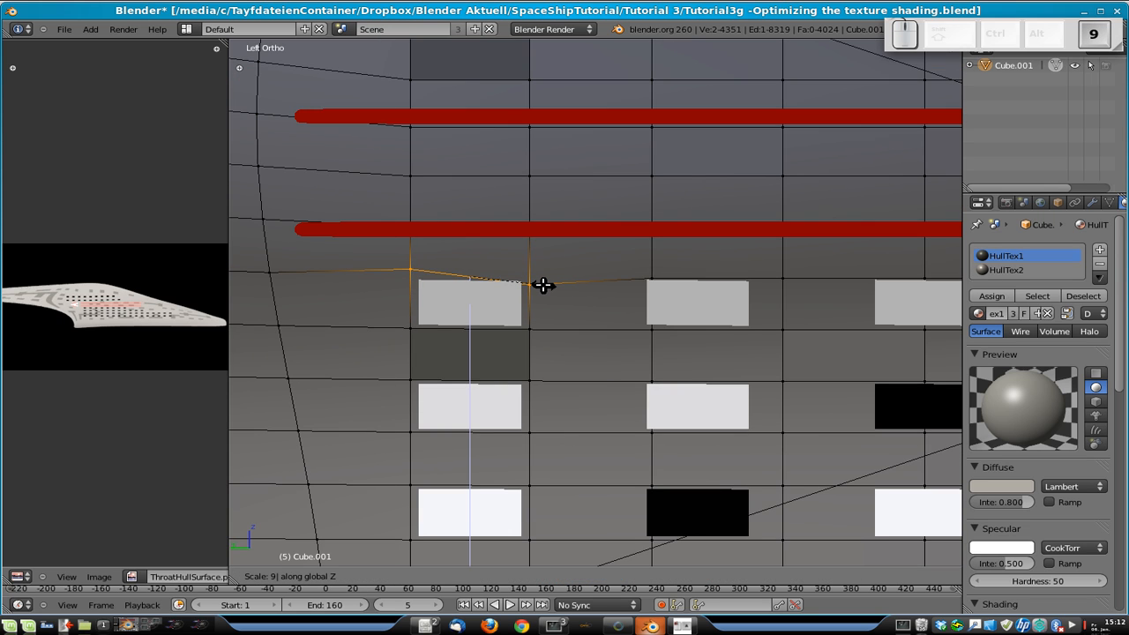
pyautogui.write('0')
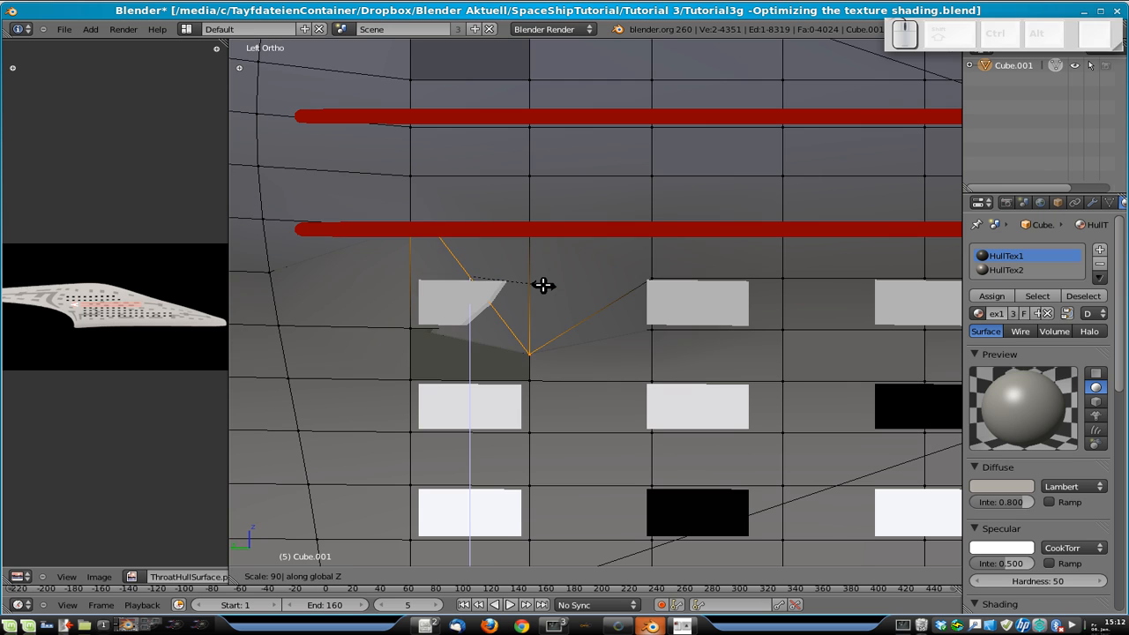
pyautogui.press('Escape')
# - Level the selected edge above the first window by scaling it to 0 along Z
pyautogui.write('sz0')
pyautogui.press('Return')
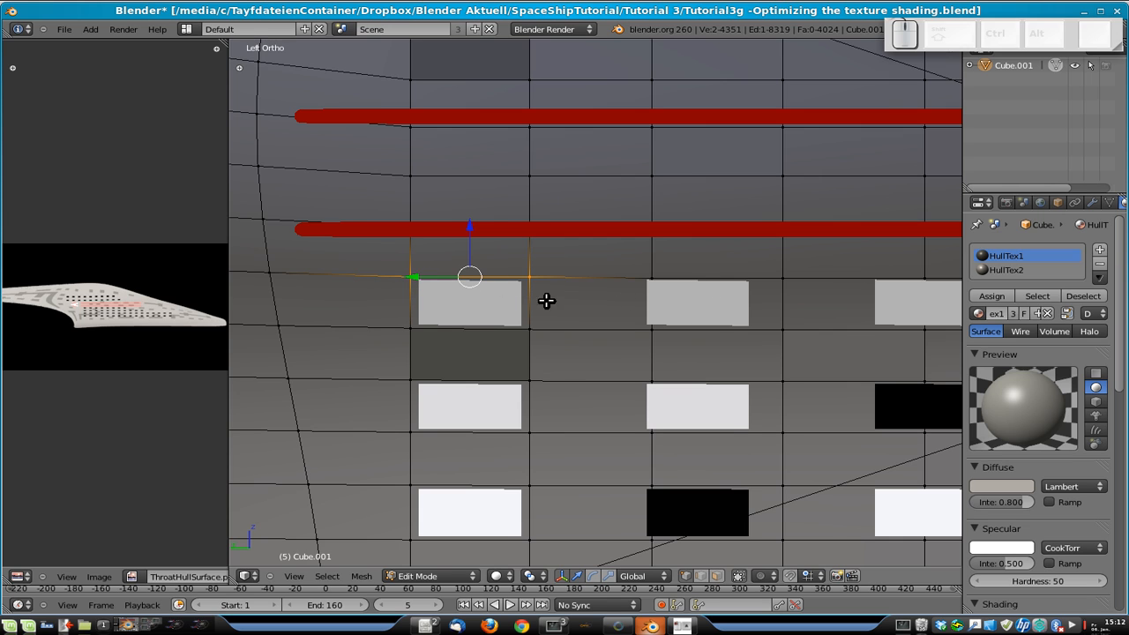
pyautogui.scroll(-1, 494, 370)
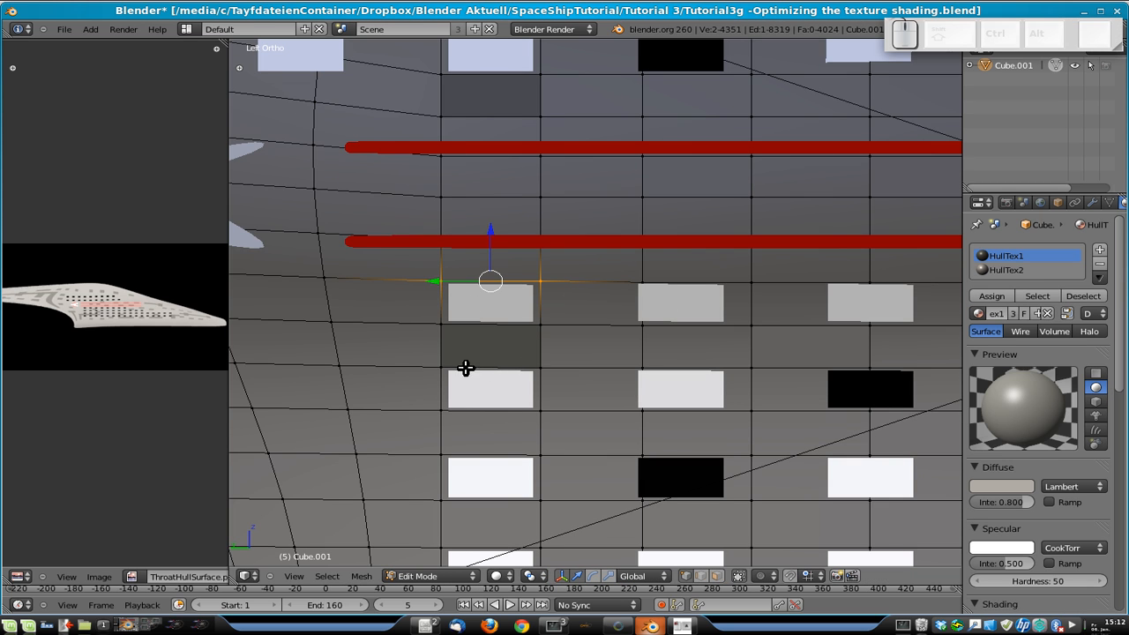
# - Examine the leveled HullTex1 faces around the first window column, comparing Object Mode and Edit Mode
pyautogui.scroll(-3, 732, 358)
pyautogui.press('Tab')
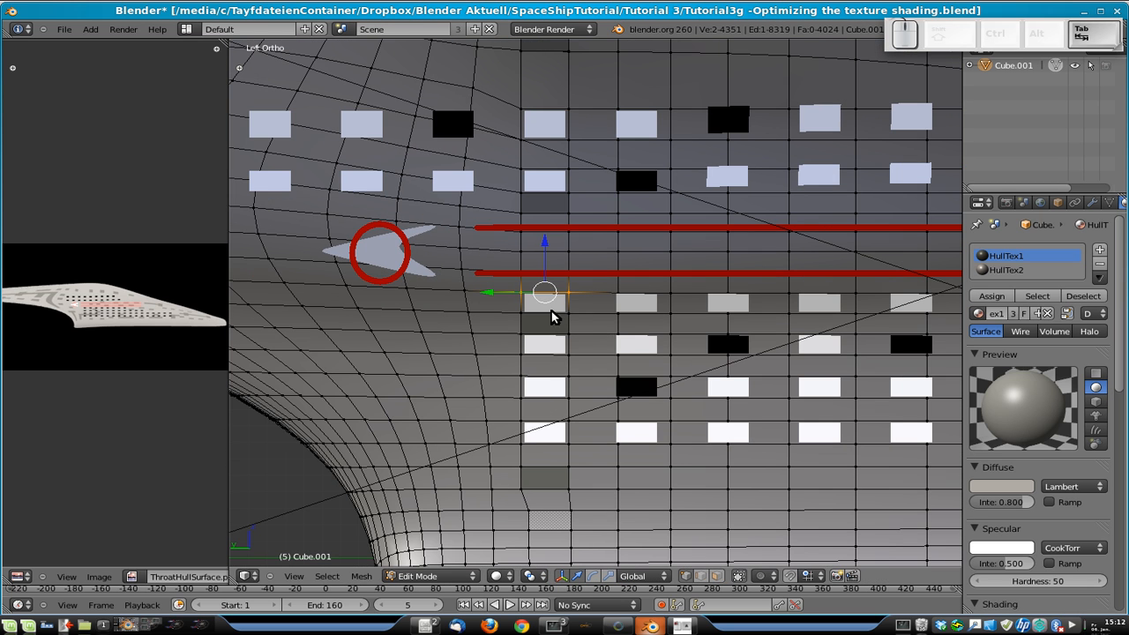
pyautogui.scroll(4, 558, 315)
pyautogui.press('Tab')
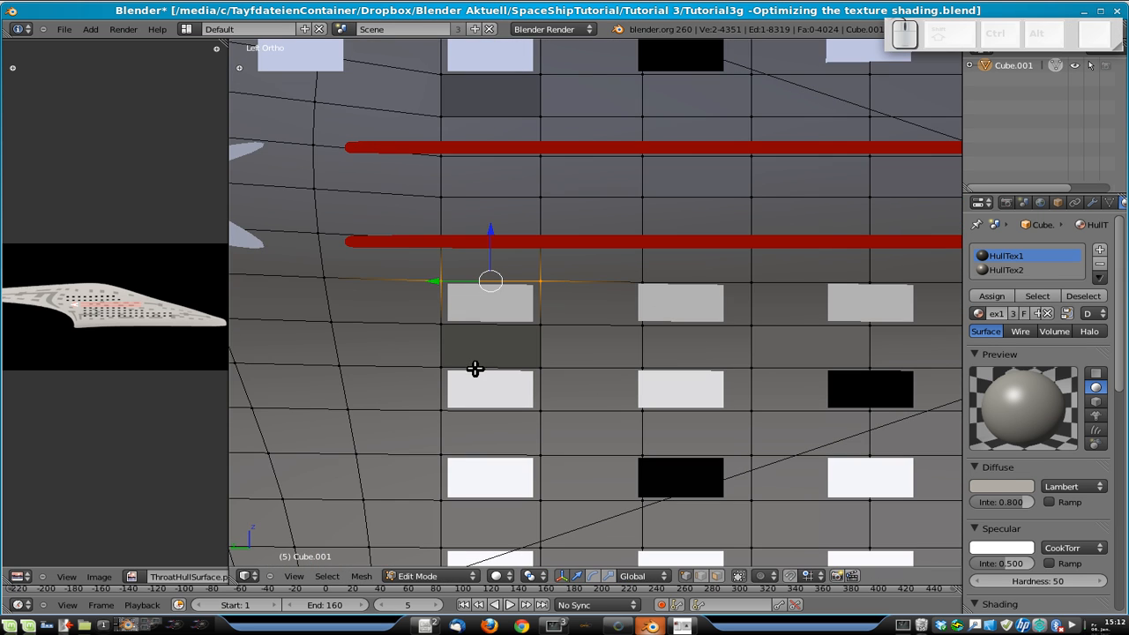
pyautogui.scroll(2, 481, 353)
pyautogui.press('Tab')
pyautogui.scroll(-3, 473, 312)
pyautogui.scroll(-3, 549, 337)
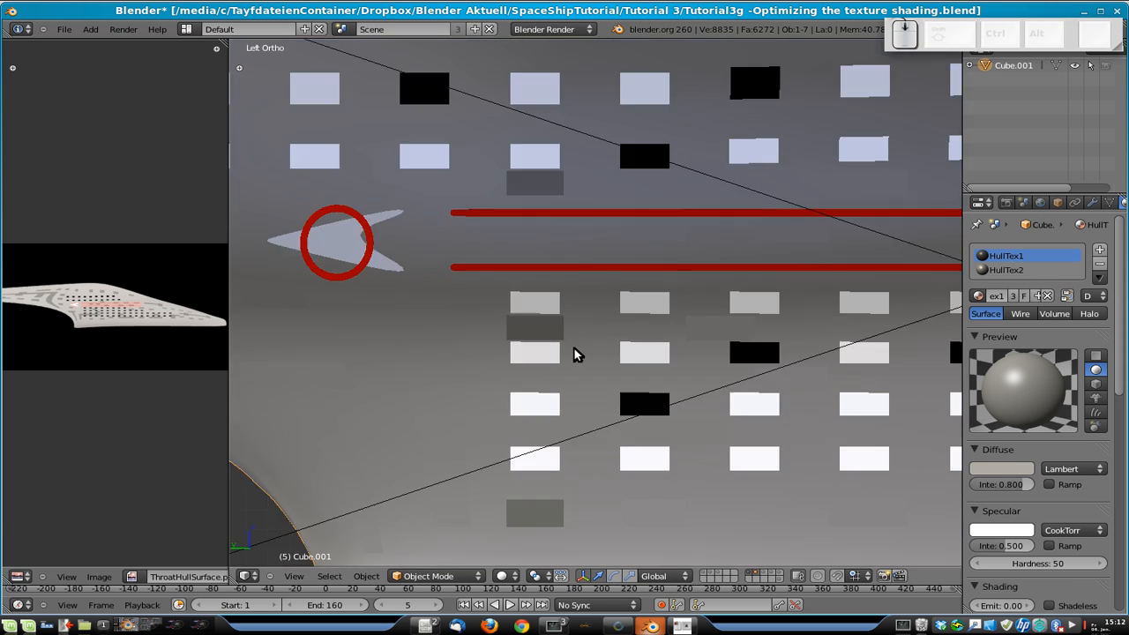
pyautogui.press('Tab')
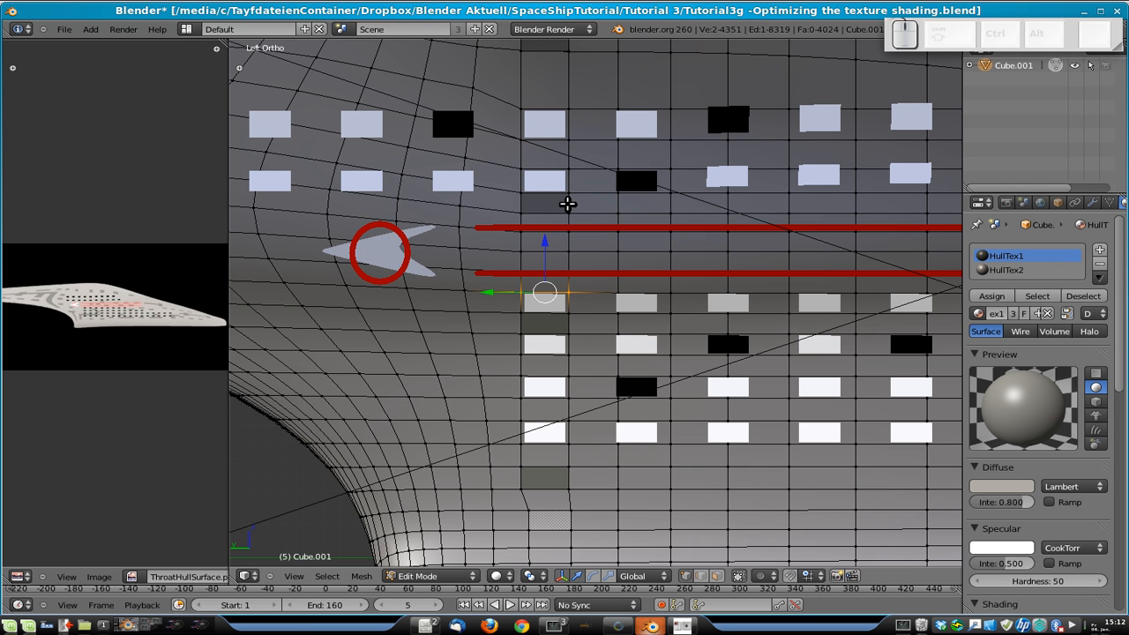
# - Clear the selection, then select the faces assigned to HullTex1 except the lowest one beneath the windows
pyautogui.keyDown('shift'); pyautogui.moveTo(751, 165); pyautogui.dragTo(678, 291, button='middle'); pyautogui.keyUp('shift')
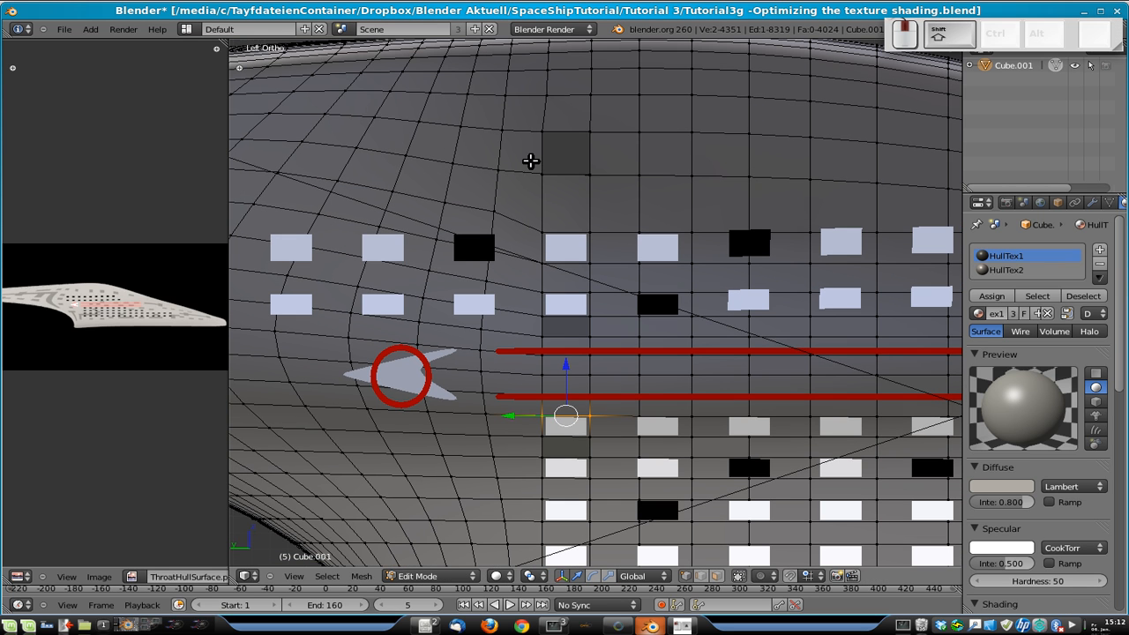
pyautogui.press('a')
pyautogui.scroll(3, 618, 177)
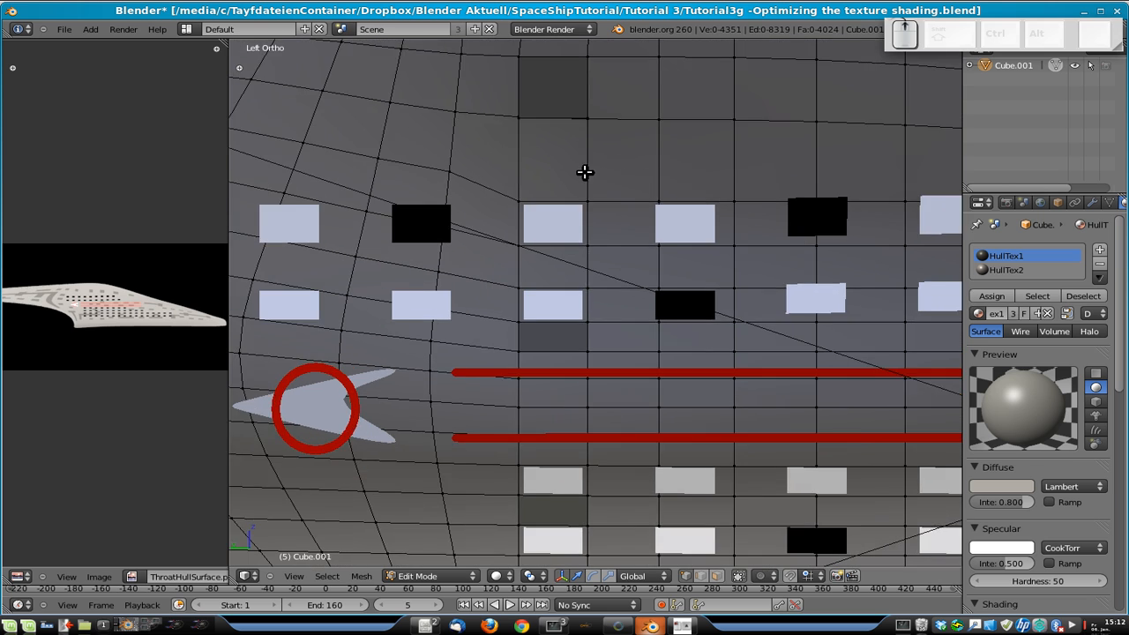
pyautogui.keyDown('shift'); pyautogui.moveTo(608, 202); pyautogui.dragTo(664, 401, button='middle'); pyautogui.keyUp('shift')
pyautogui.scroll(3, 655, 331)
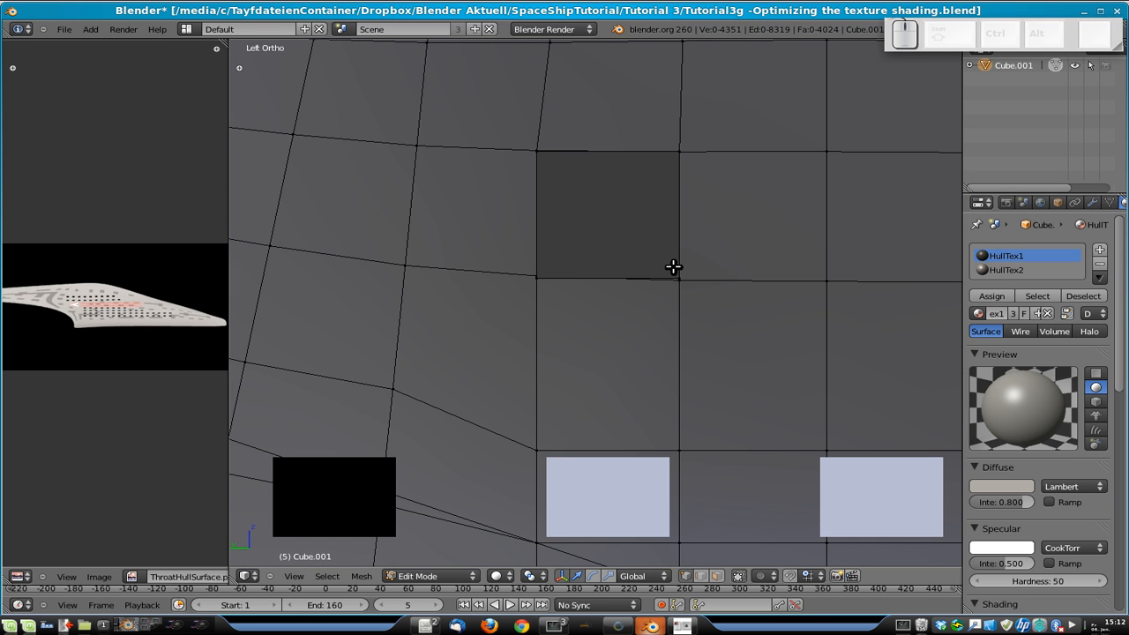
pyautogui.scroll(-4, 657, 259)
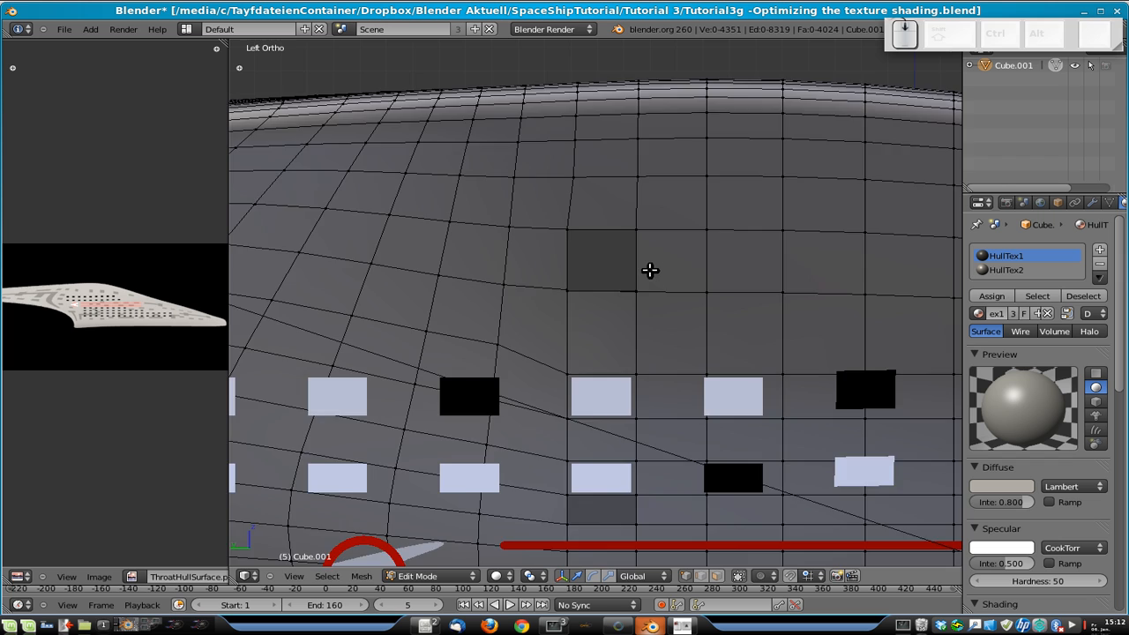
pyautogui.click(1029, 296)
pyautogui.scroll(-3, 521, 327)
pyautogui.keyDown('shift'); pyautogui.moveTo(731, 395); pyautogui.dragTo(555, 368, button='middle'); pyautogui.keyUp('shift')
pyautogui.scroll(3, 555, 367)
pyautogui.keyDown('shift'); pyautogui.moveTo(394, 344); pyautogui.dragTo(458, 353, button='middle'); pyautogui.keyUp('shift')
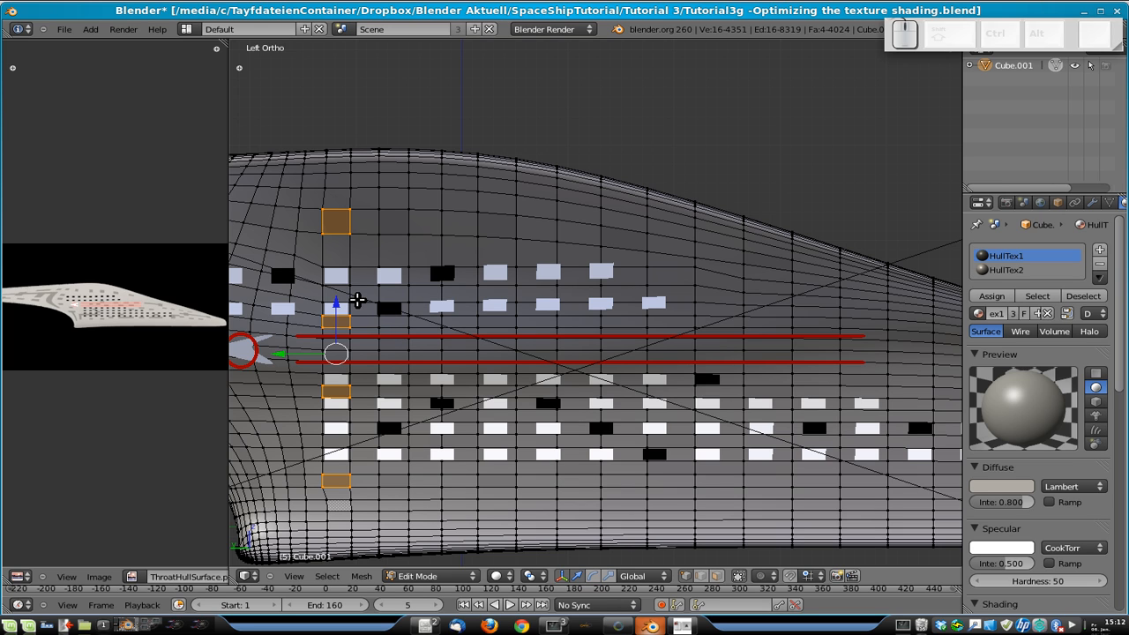
pyautogui.keyDown('shift'); pyautogui.rightClick(342, 479); pyautogui.keyUp('shift')
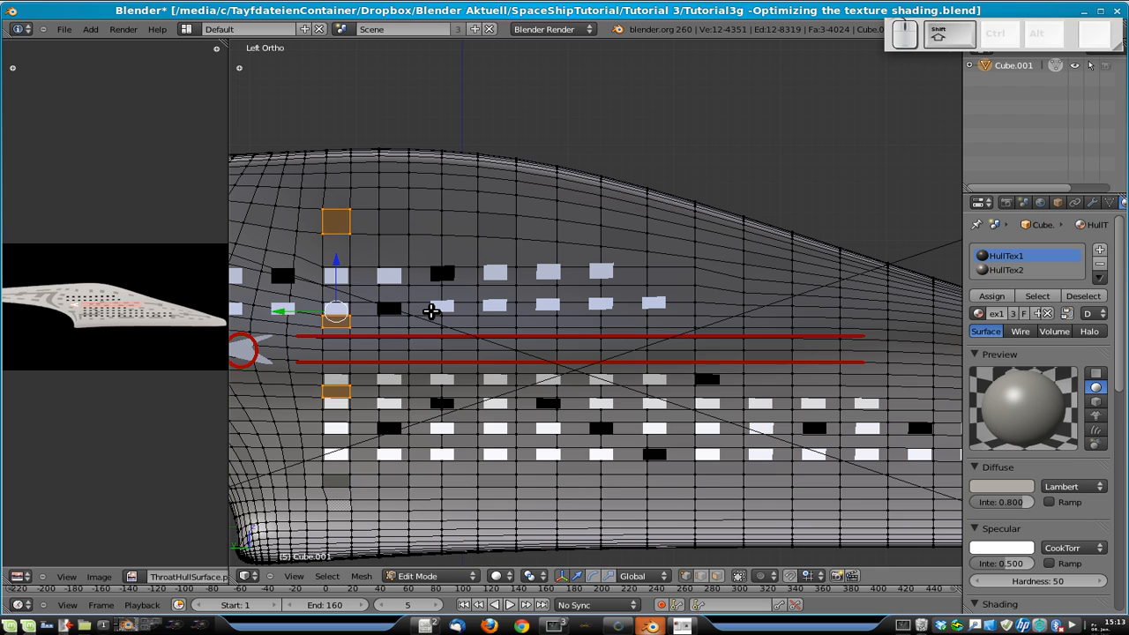
pyautogui.press('g')
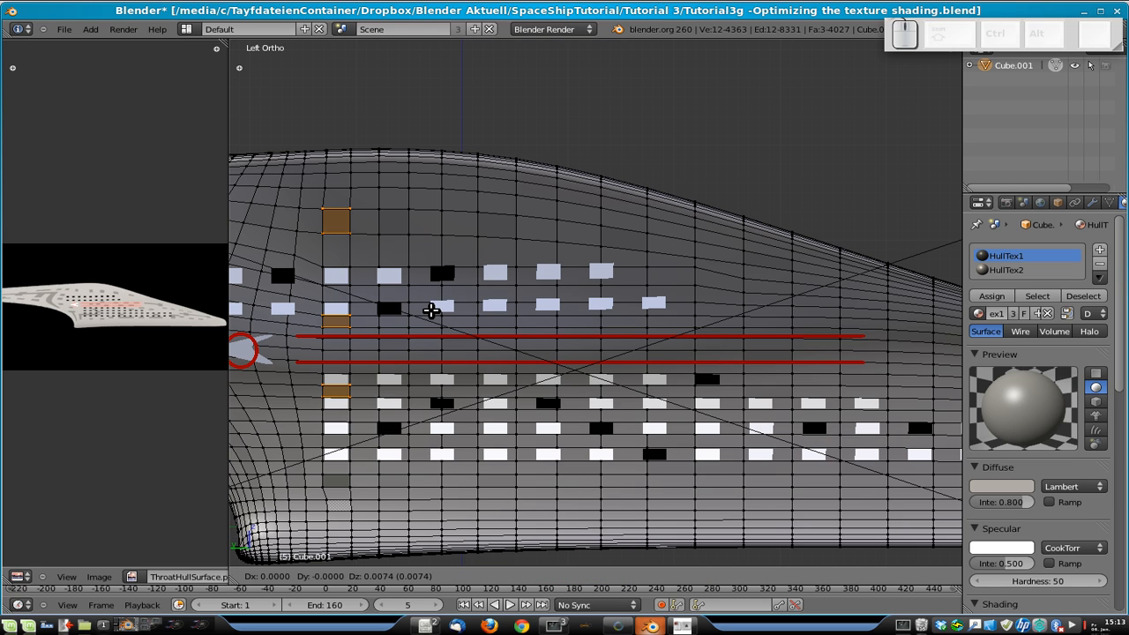
pyautogui.click(430, 309)
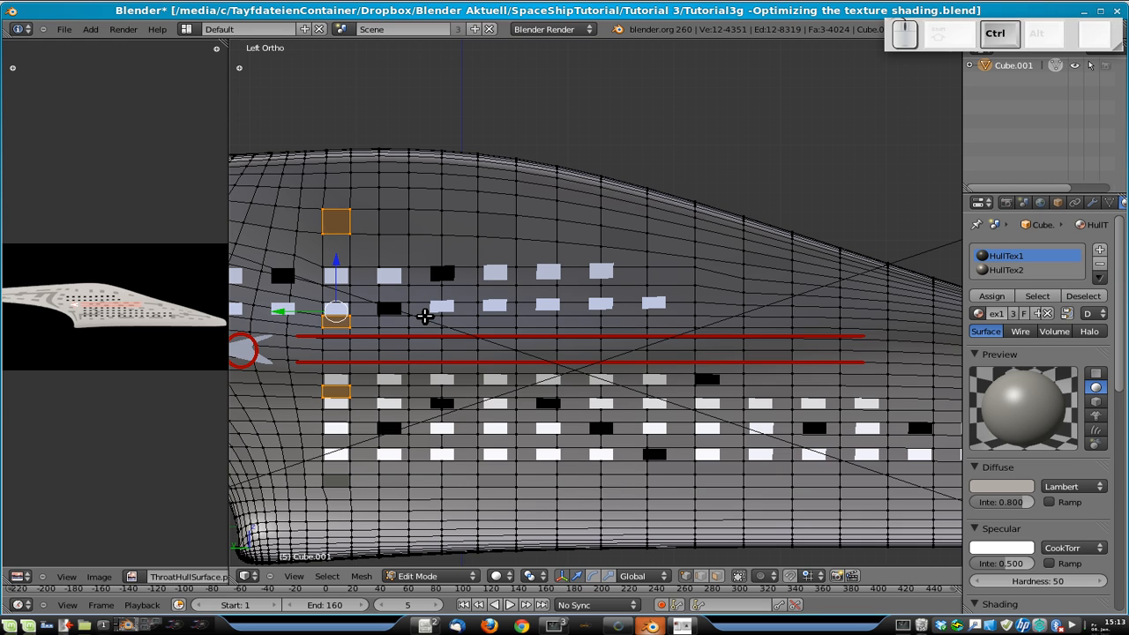
pyautogui.press('g')
pyautogui.rightClick(572, 313)
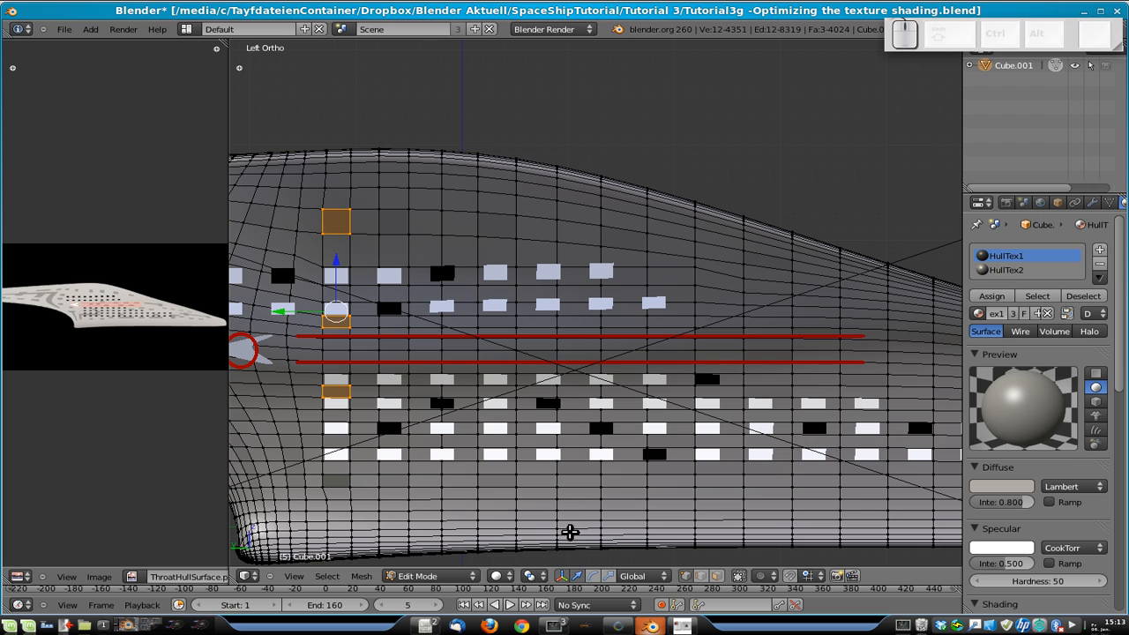
# - Set the pivot to Individual Origins and, in face select mode, scale down the three selected HullTex1 faces
pyautogui.click(538, 578)
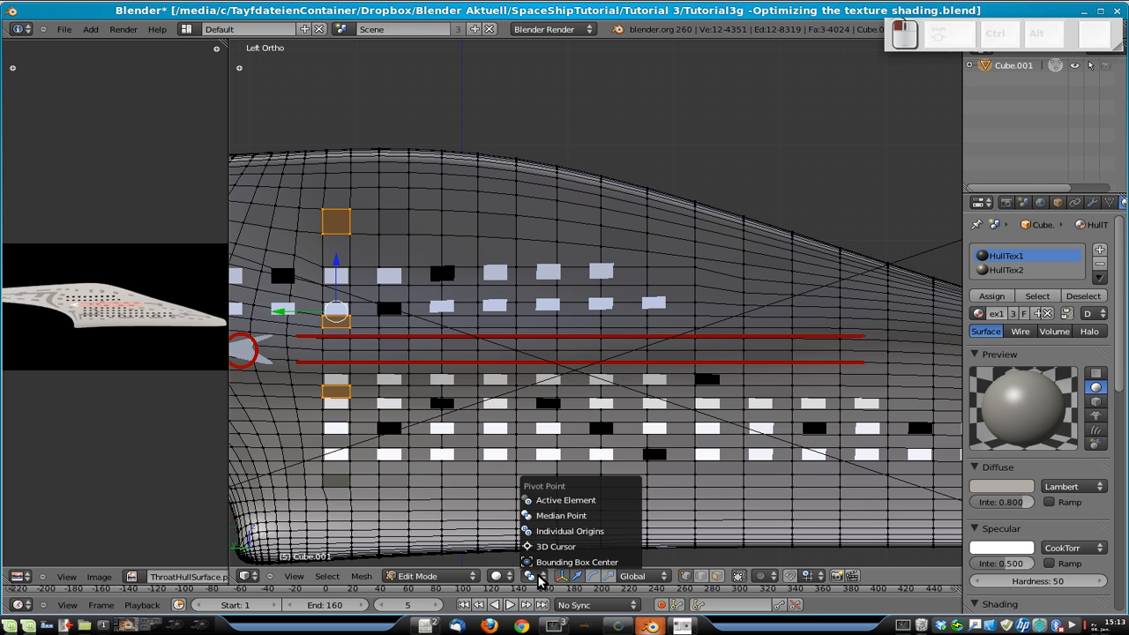
pyautogui.click(568, 531)
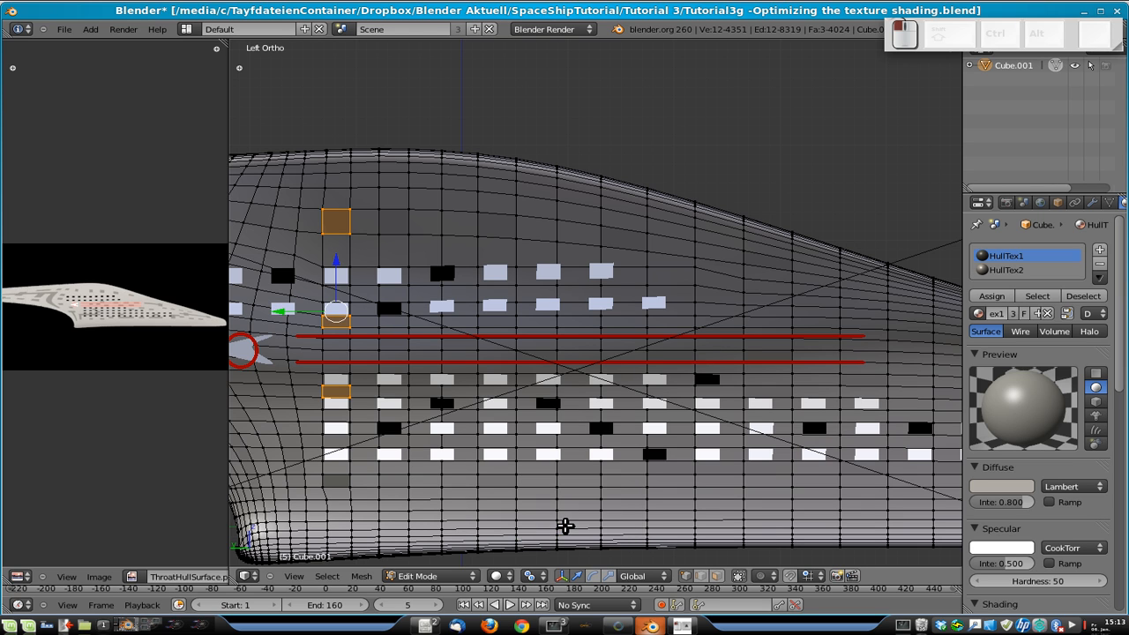
pyautogui.click(708, 576)
pyautogui.press('s')
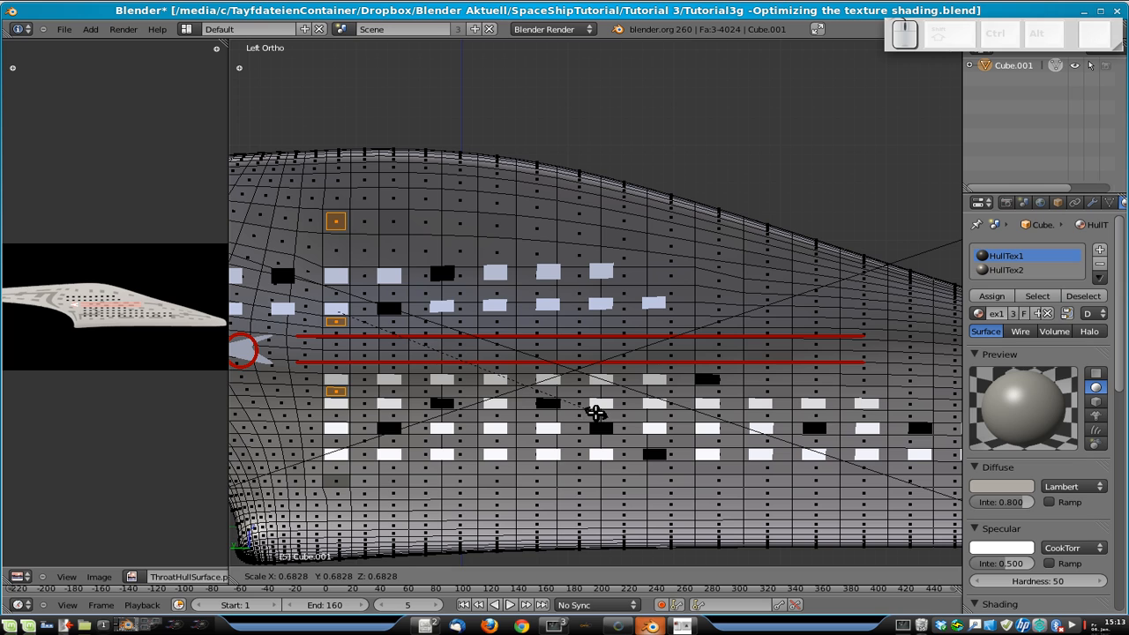
pyautogui.click(575, 403)
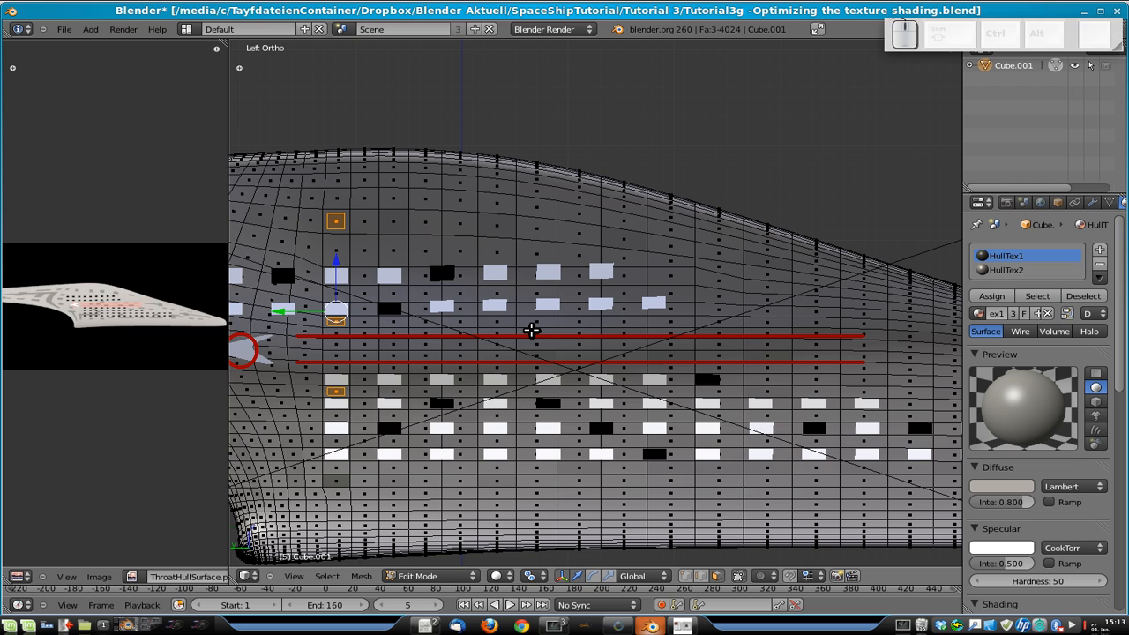
# - Duplicate the three selected faces and move the copies -0.5 along the global Y axis
pyautogui.hotkey('shift', 'd')
pyautogui.press('x')
pyautogui.press('y')
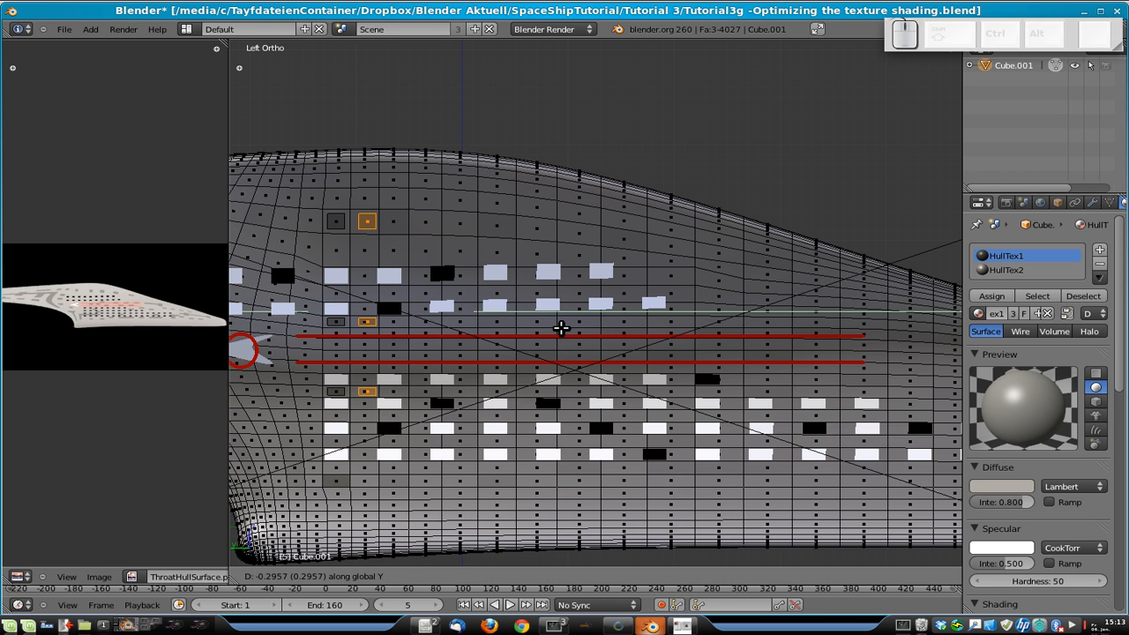
pyautogui.rightClick(561, 328)
pyautogui.press('g')
pyautogui.press('y')
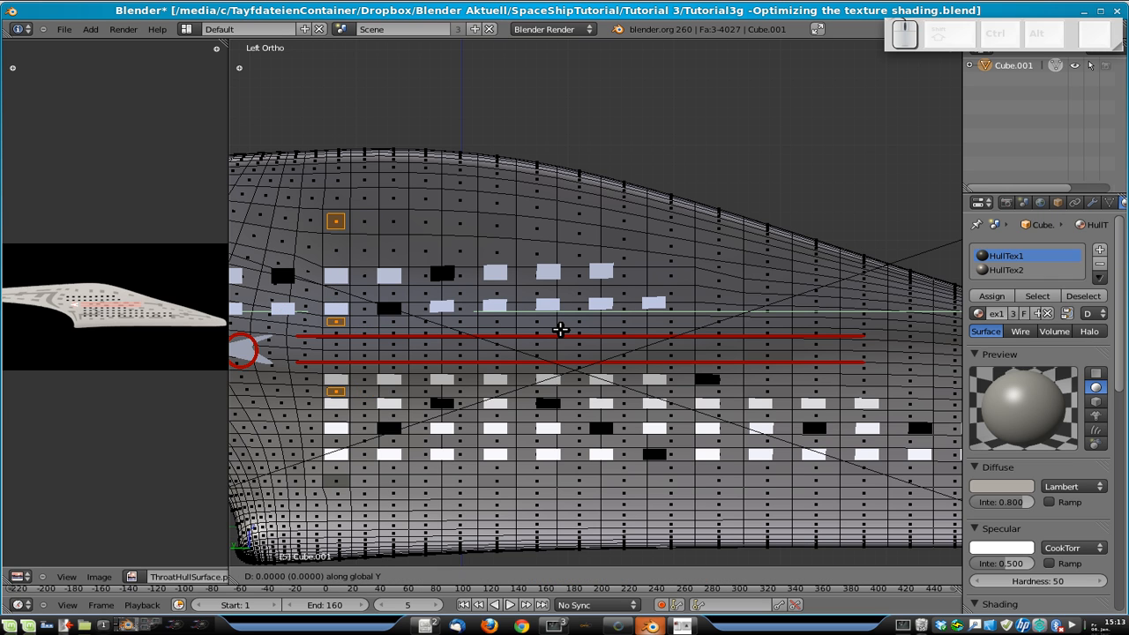
pyautogui.write('0.5')
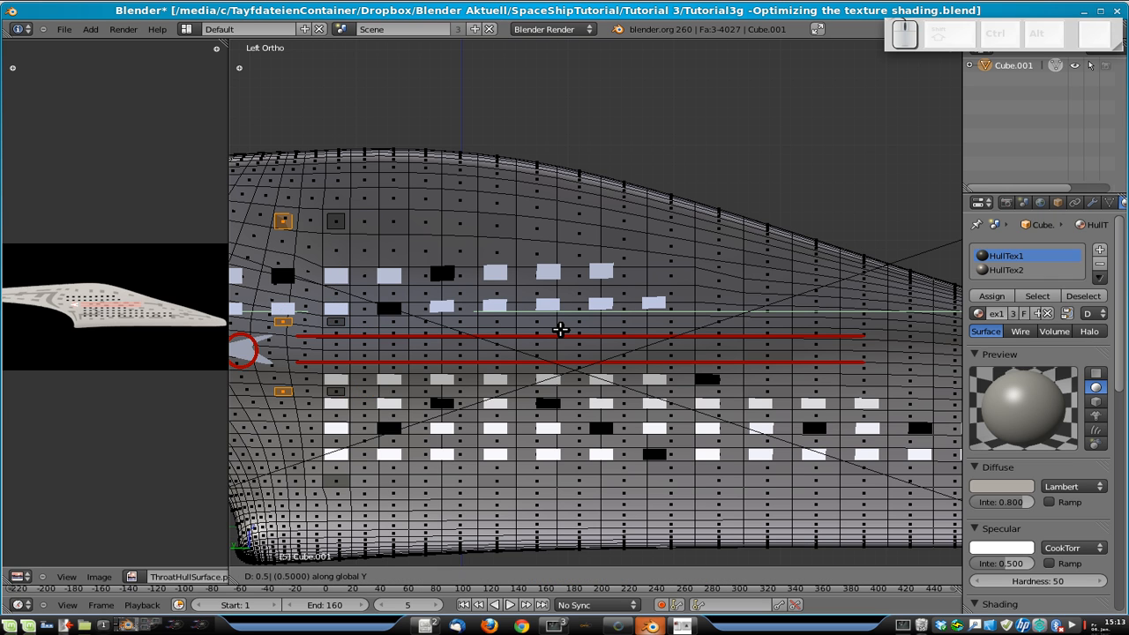
pyautogui.write('-')
pyautogui.press('Return')
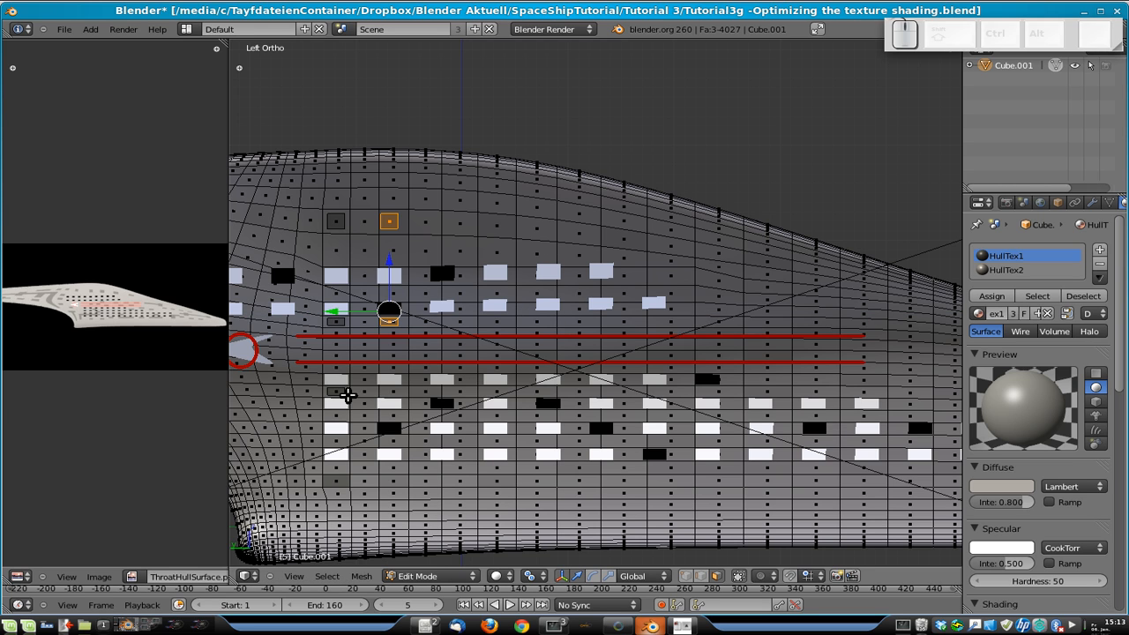
# - Duplicate the original small face below the red stripes and move the copy -0.5 along the global Y axis
pyautogui.rightClick(335, 391)
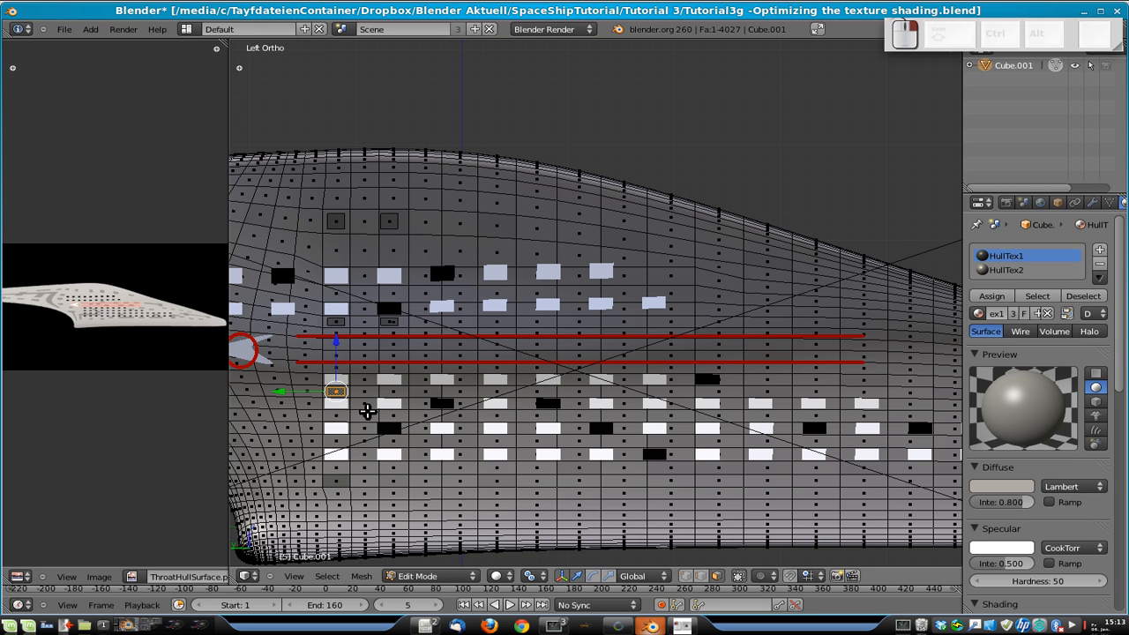
pyautogui.press('g')
pyautogui.press('Escape')
pyautogui.press('g')
pyautogui.press('y')
pyautogui.press('0')
pyautogui.press('.')
pyautogui.press('5')
pyautogui.press('-')
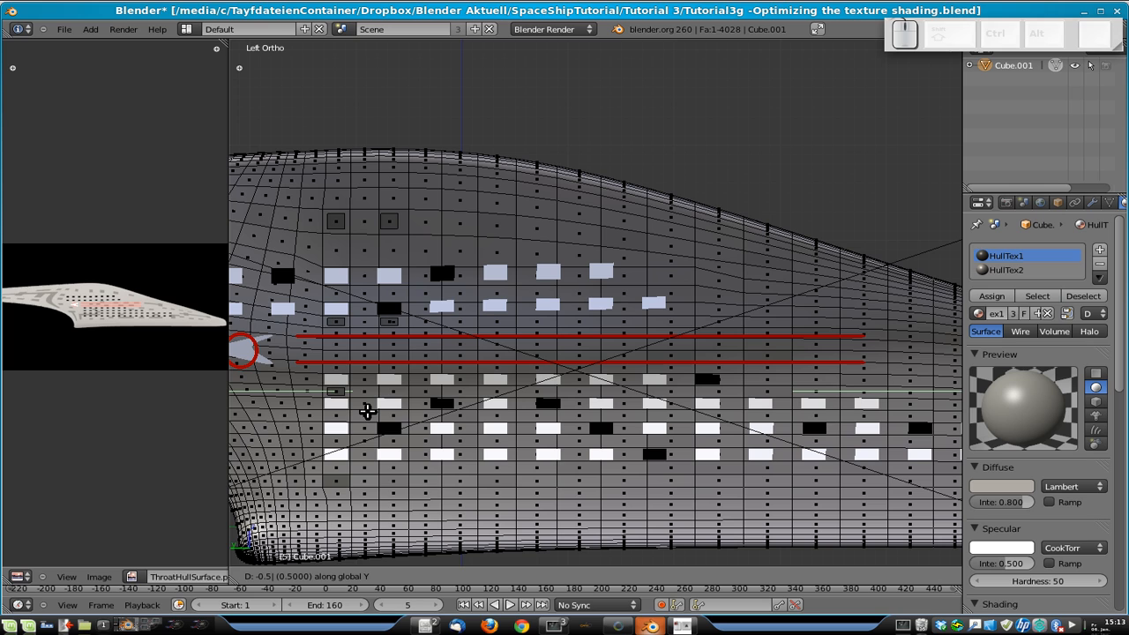
pyautogui.press('y')
pyautogui.press('y')
pyautogui.press('y')
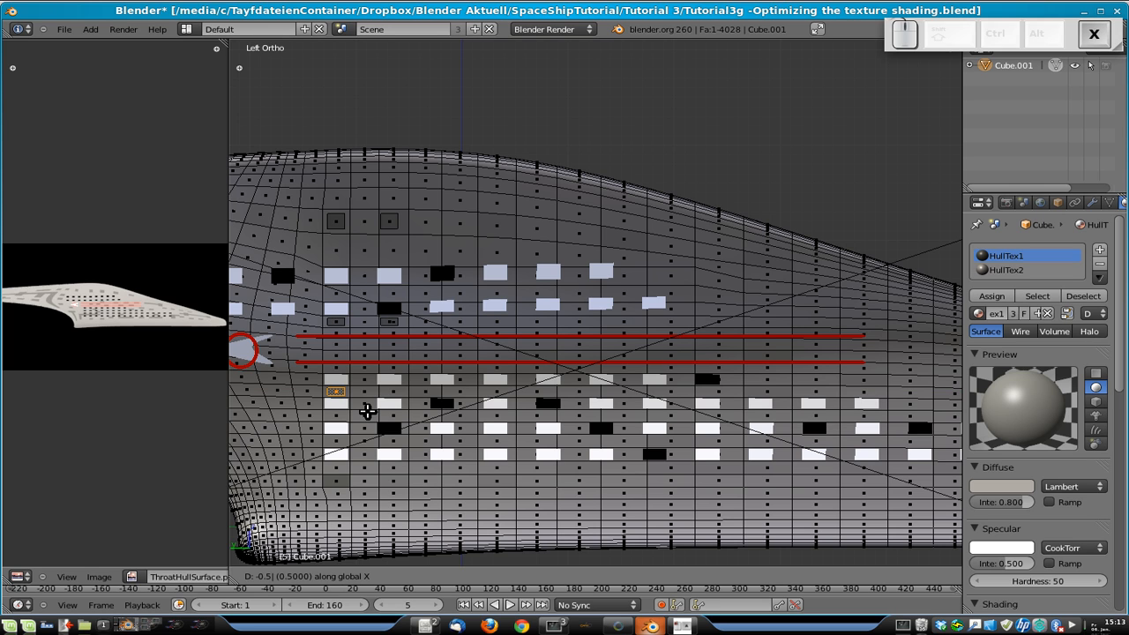
pyautogui.press('Return')
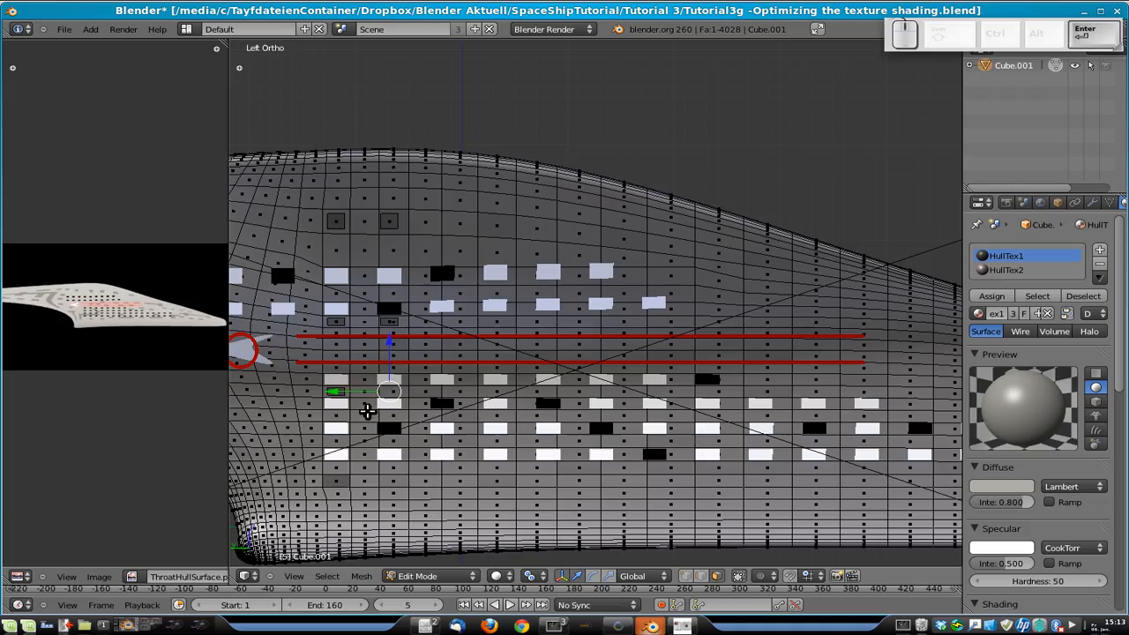
# - Move the new copy below the red stripes outward from the hull by about -0.03 along the global X axis
pyautogui.moveTo(671, 430); pyautogui.dragTo(504, 438, button='middle')
pyautogui.keyDown('shift'); pyautogui.moveTo(431, 433); pyautogui.dragTo(584, 356, button='middle'); pyautogui.keyUp('shift')
pyautogui.scroll(5, 627, 377)
pyautogui.press('g')
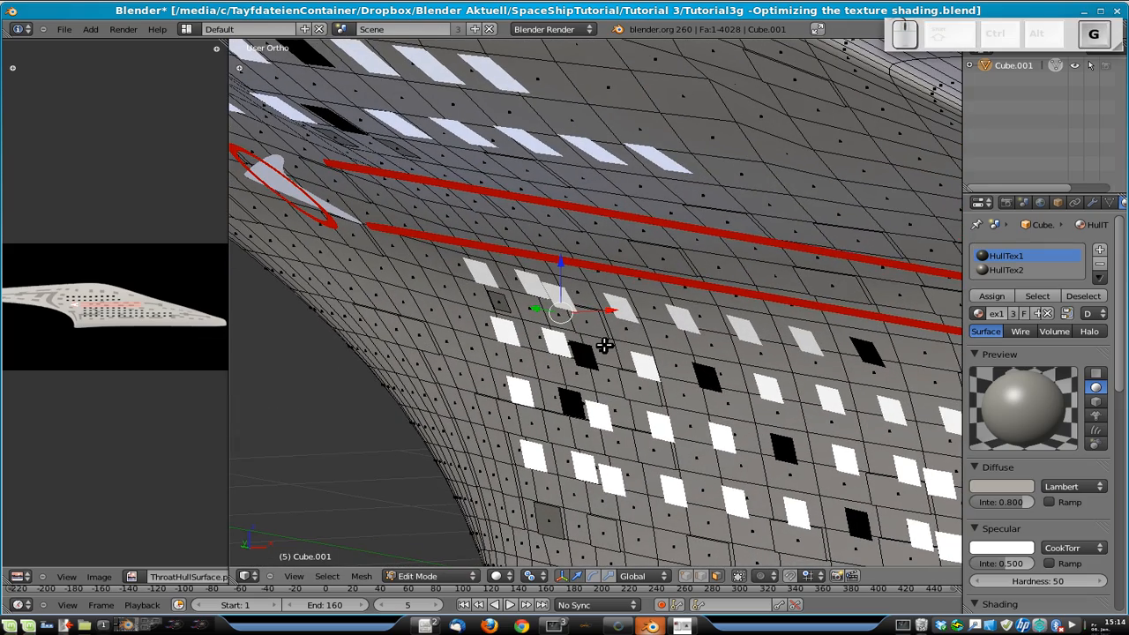
pyautogui.press('x')
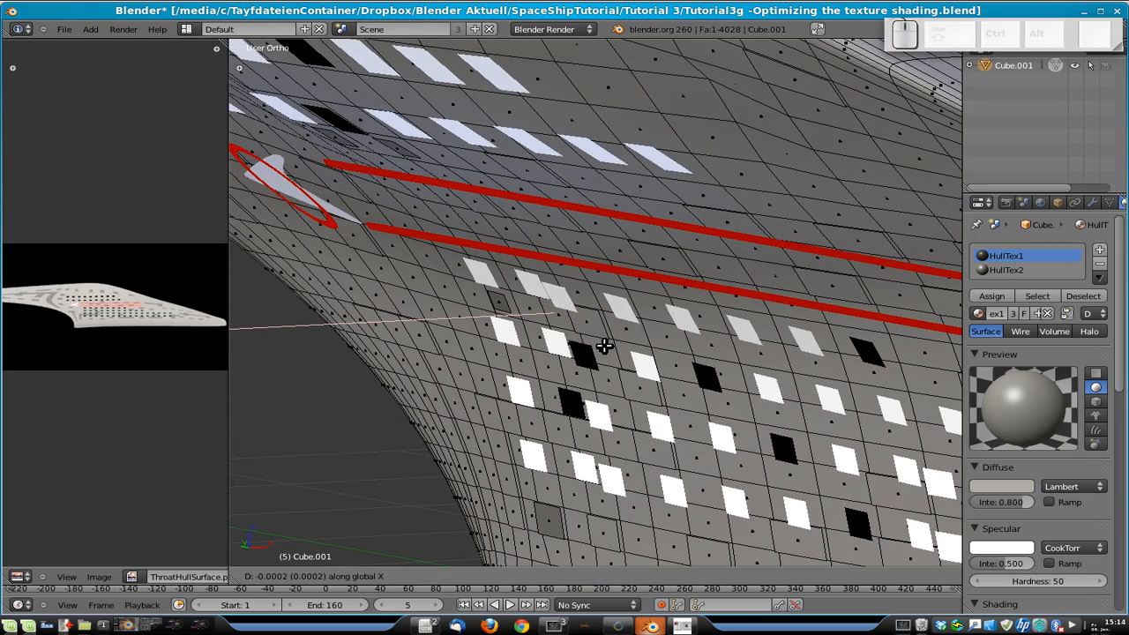
pyautogui.press('shift')
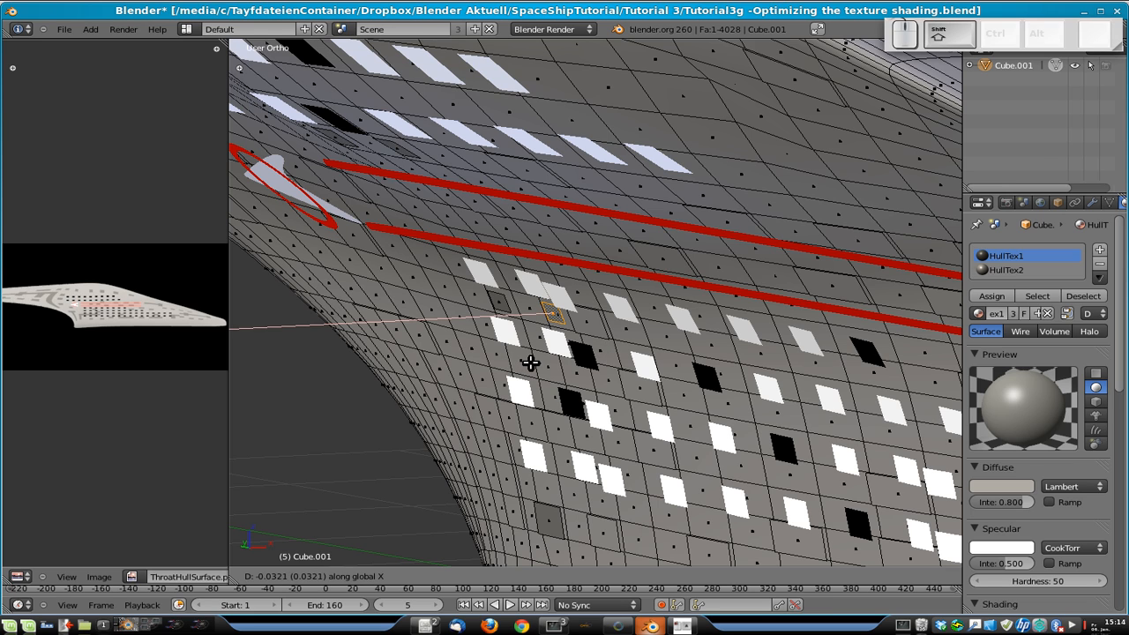
pyautogui.click(530, 367)
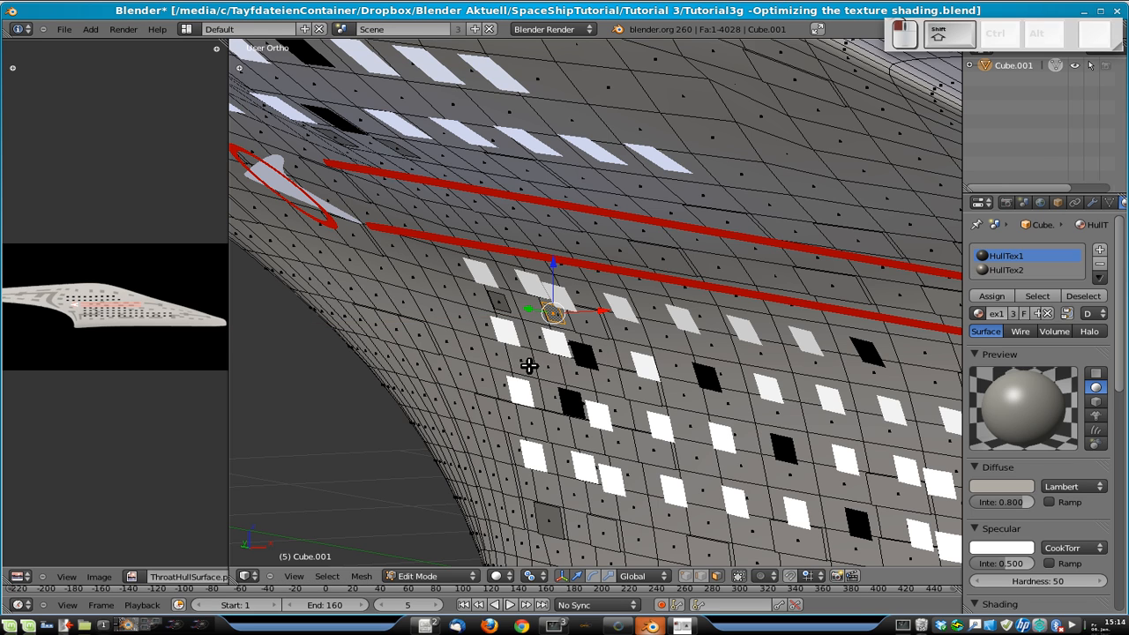
# - Select the original small face below the red stripes and nudge it slightly in the negative X direction
pyautogui.press('a')
pyautogui.rightClick(495, 300)
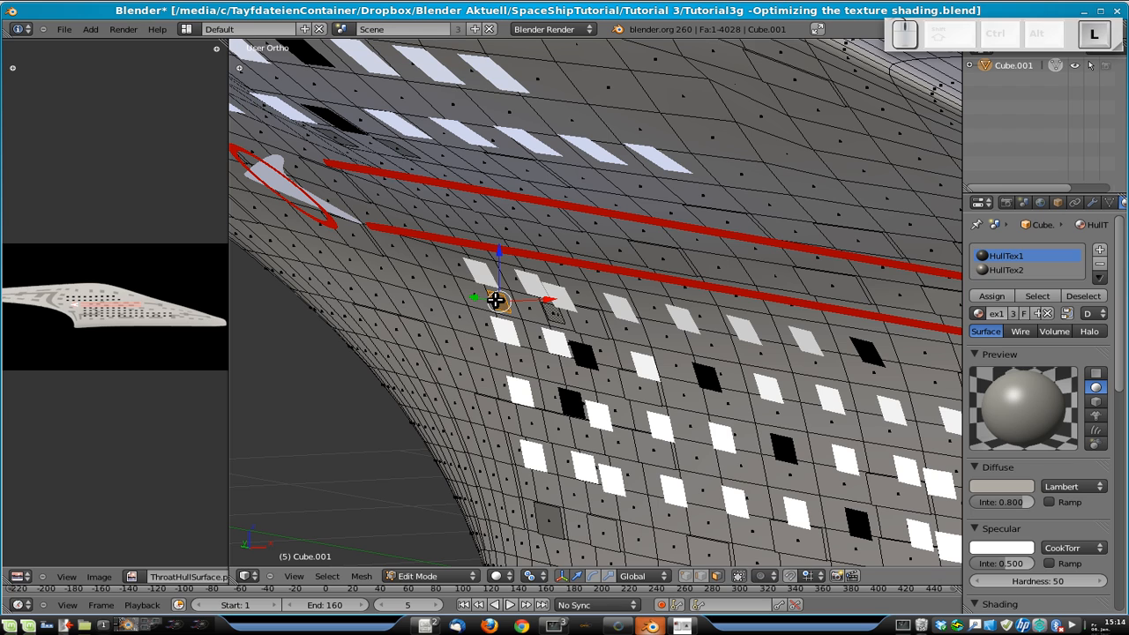
pyautogui.press('g')
pyautogui.press('x')
pyautogui.press('shift')
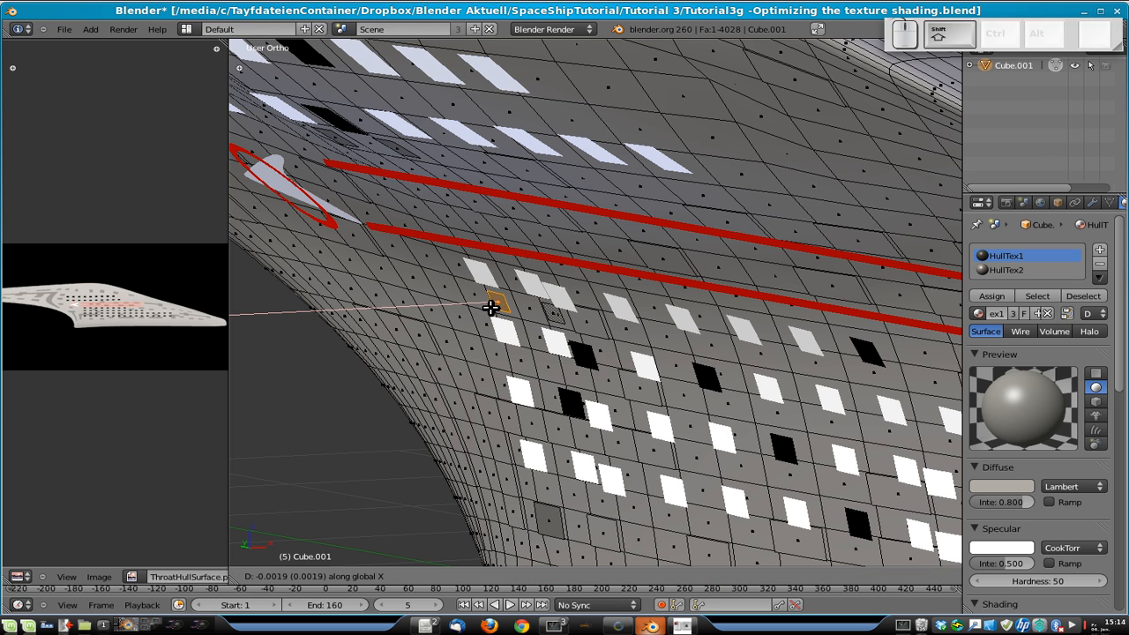
pyautogui.click(479, 313)
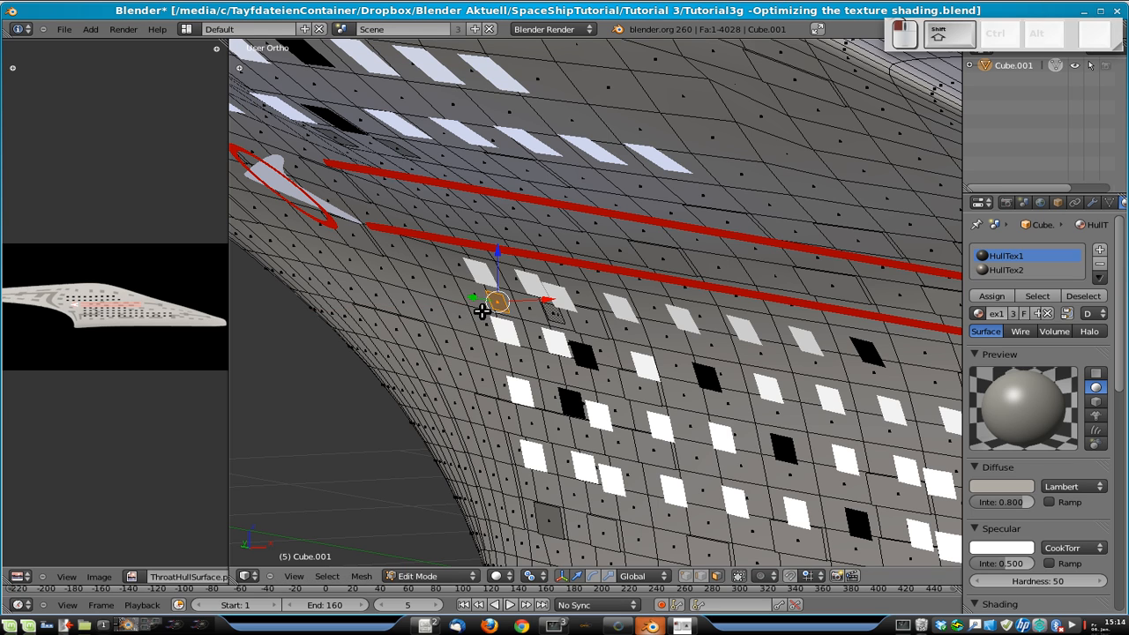
# - Select the three small dark faces in the second column and nudge them slightly in the negative global X direction
pyautogui.scroll(-5, 558, 316)
pyautogui.scroll(2, 560, 316)
pyautogui.moveTo(562, 317); pyautogui.dragTo(755, 353, button='middle')
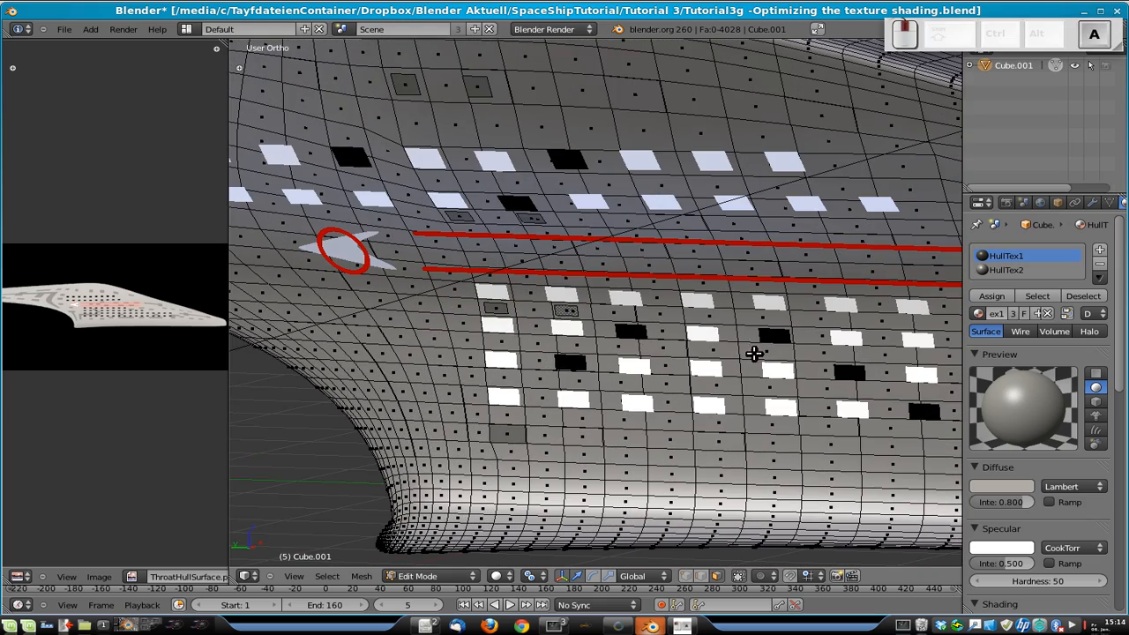
pyautogui.rightClick(561, 310)
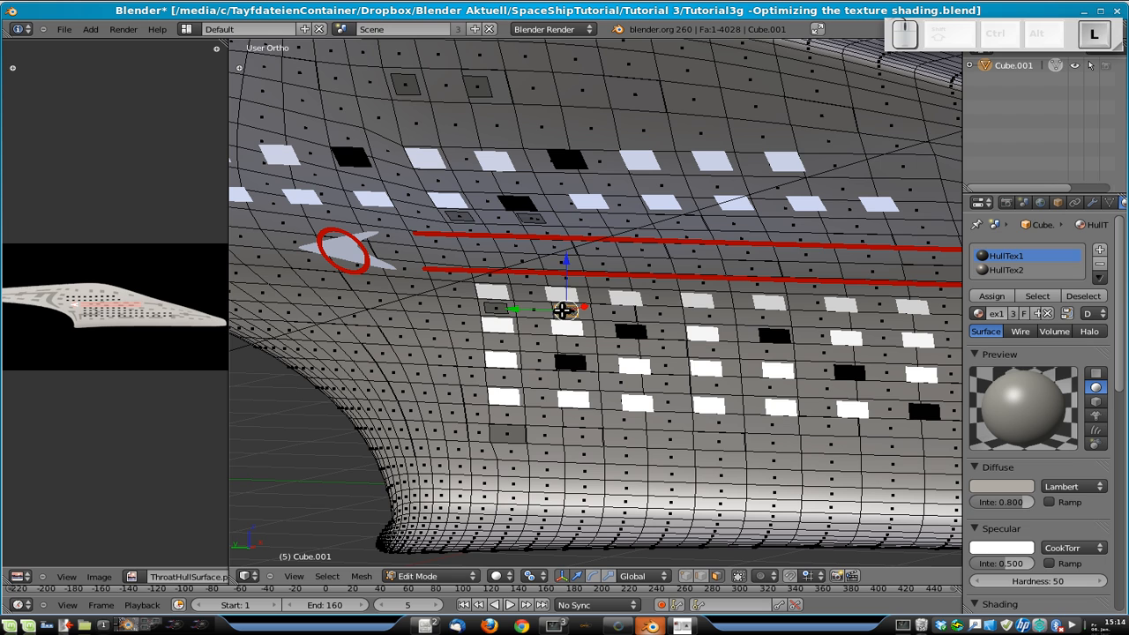
pyautogui.press('l')
pyautogui.press('l')
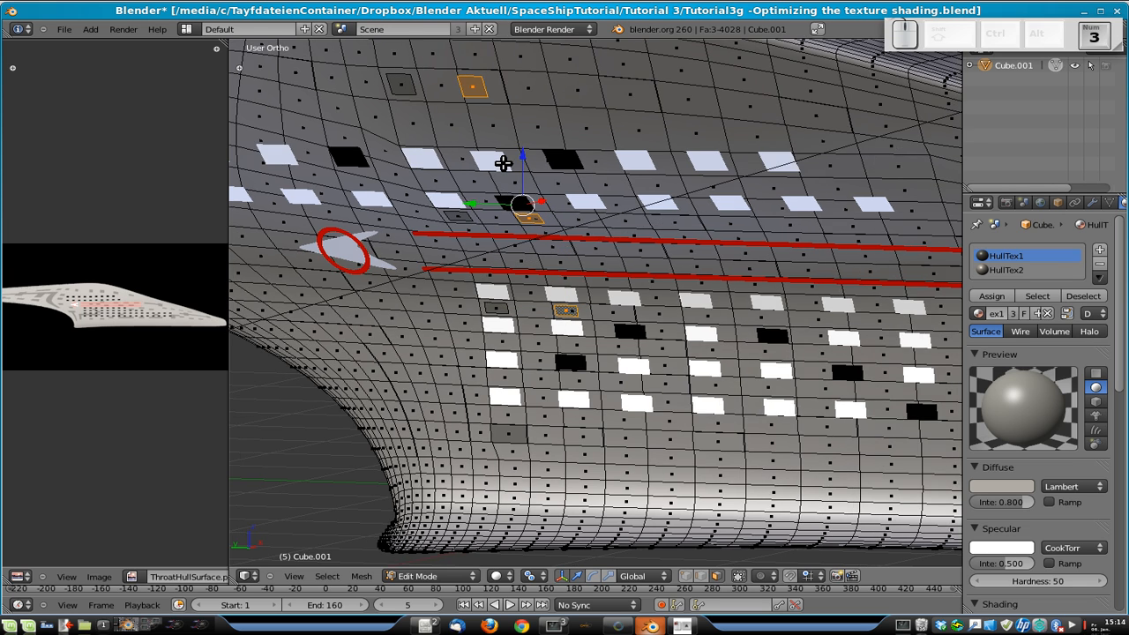
pyautogui.press('ctrl+KP_3')
pyautogui.moveTo(770, 269); pyautogui.dragTo(625, 257, button='middle')
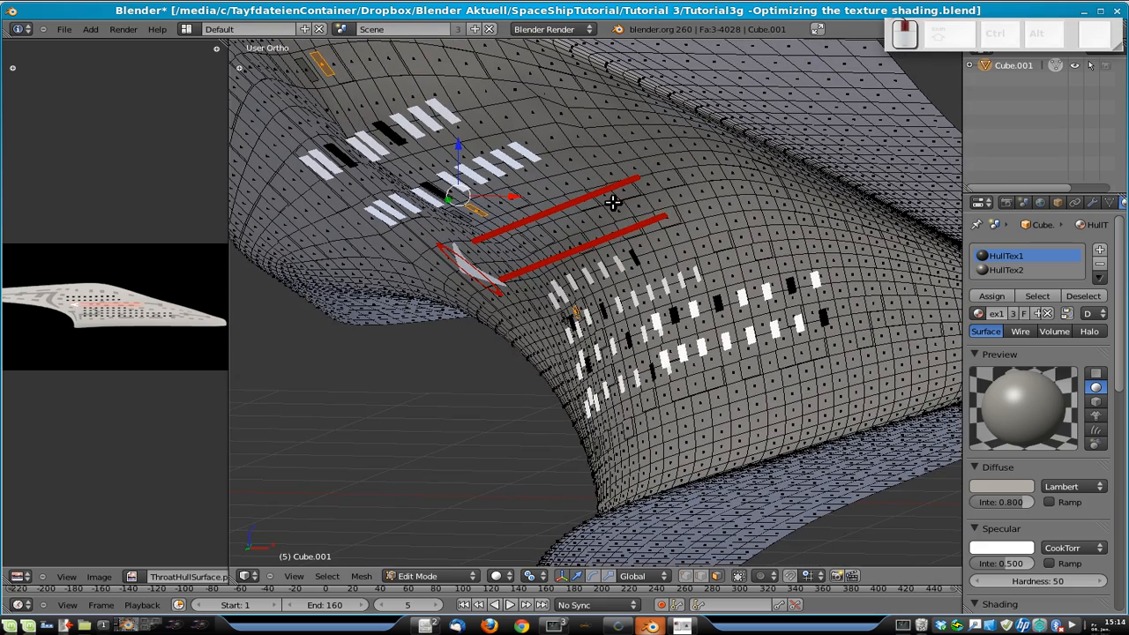
pyautogui.press('g')
pyautogui.press('x')
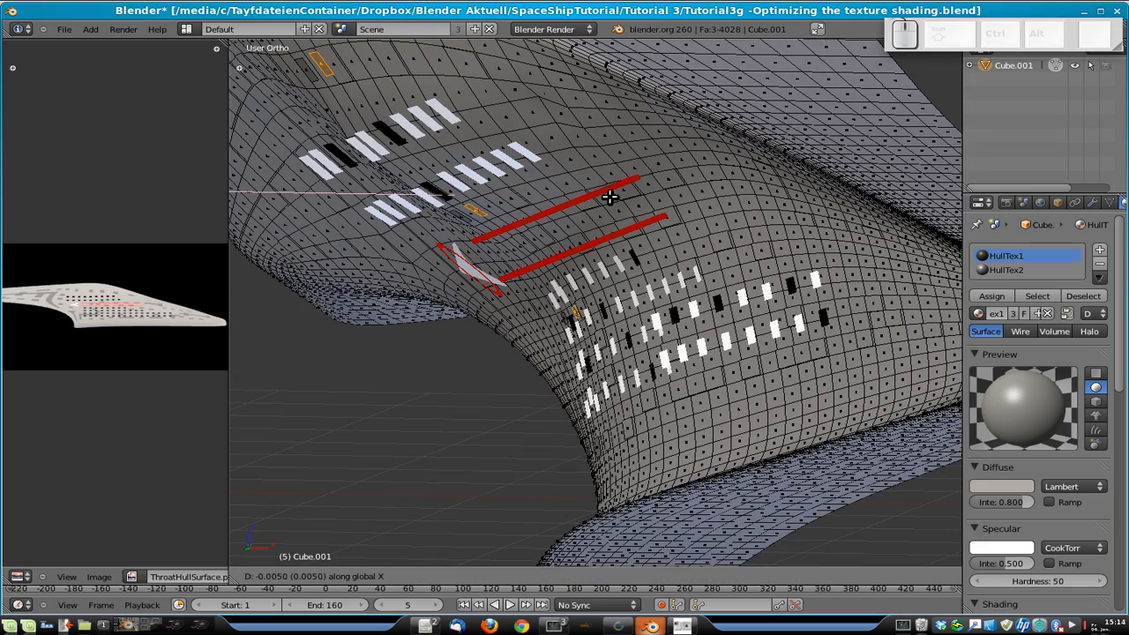
pyautogui.click(607, 196)
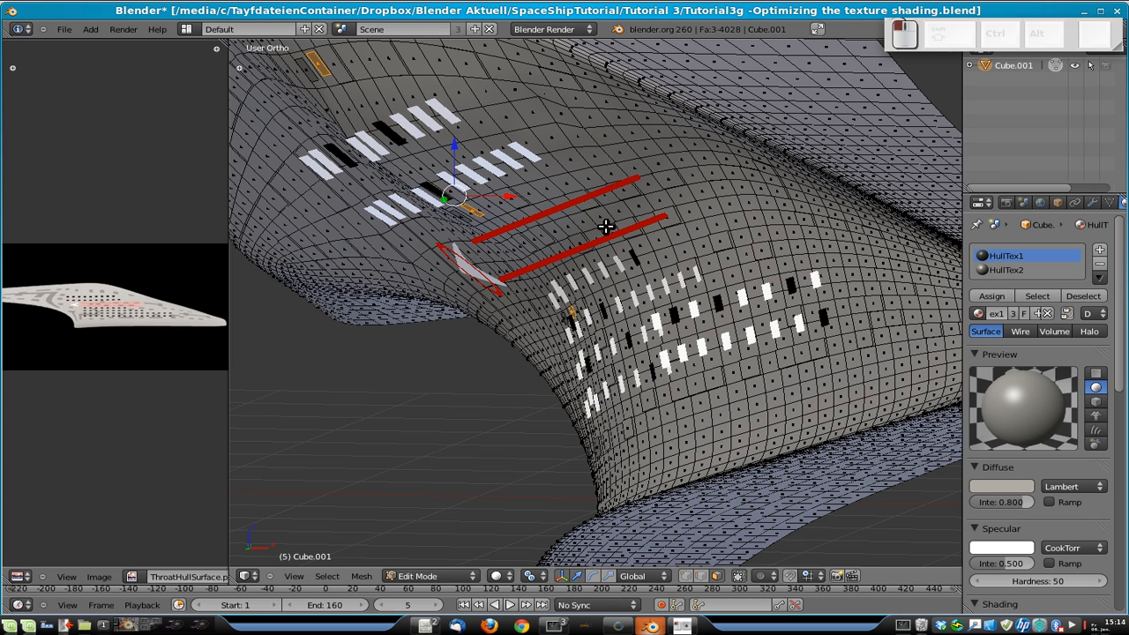
# - Duplicate the second column's three faces and move the copies -0.5 along the global Y axis to form a third column
pyautogui.press('ctrl+KP_3')
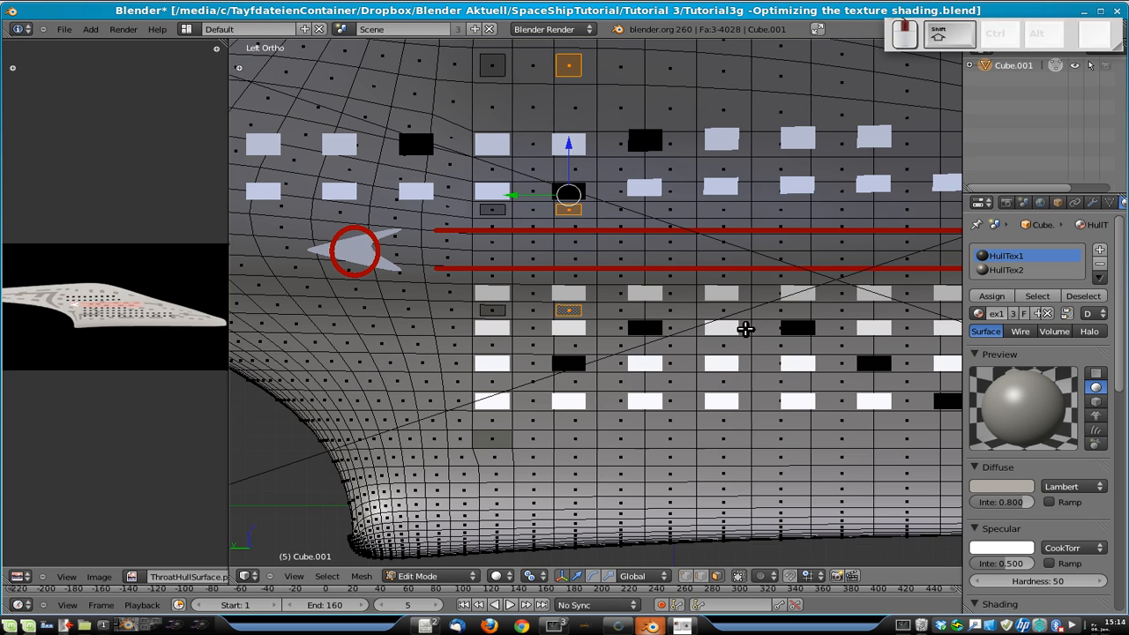
pyautogui.keyDown('shift'); pyautogui.moveTo(746, 327); pyautogui.dragTo(625, 291, button='middle'); pyautogui.keyUp('shift')
pyautogui.press('g')
pyautogui.press('x')
pyautogui.press('-')
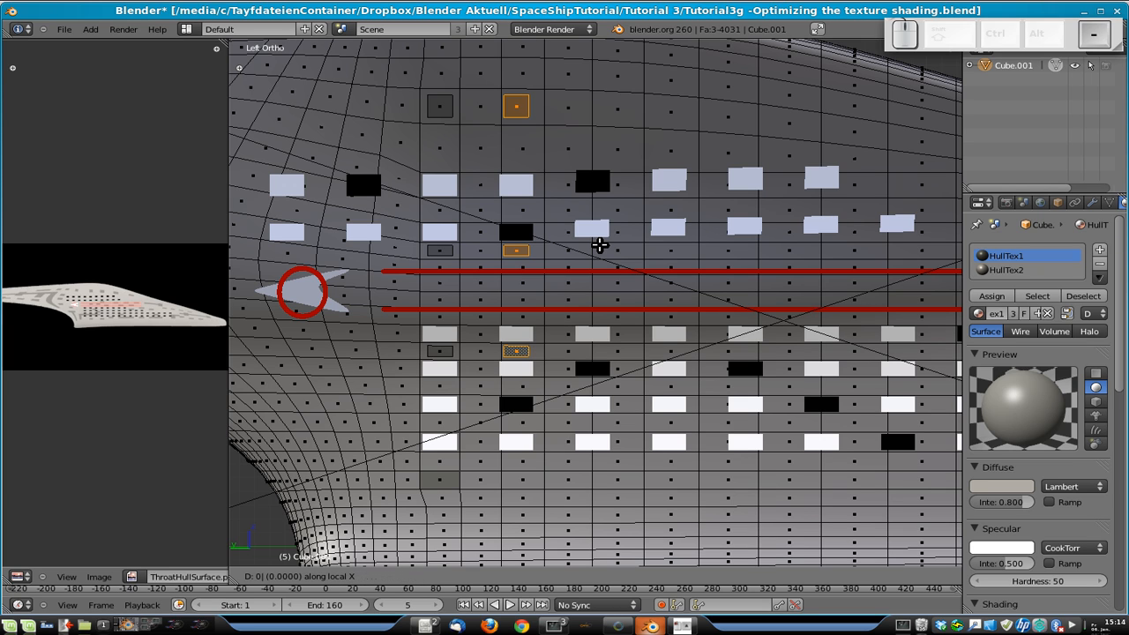
pyautogui.write('.5y')
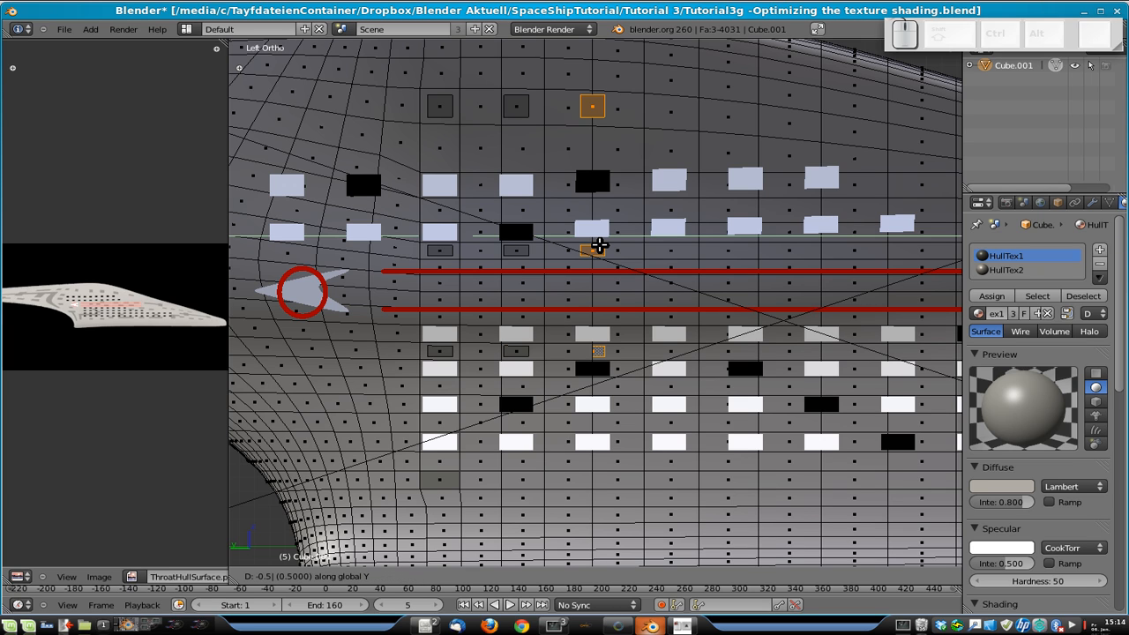
pyautogui.press('Return')
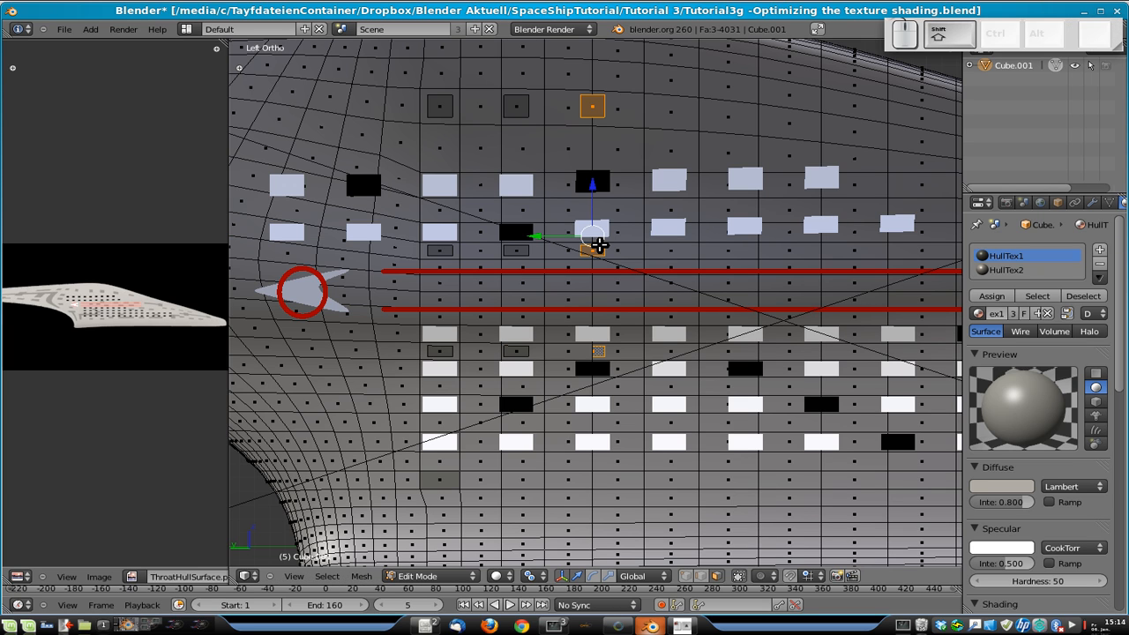
# - Duplicate the third column's three faces and move the copies -0.5 along the global Y axis
pyautogui.hotkey('shift', 'd')
pyautogui.press('y')
pyautogui.press('-')
pyautogui.write('.5')
pyautogui.press('Return')
pyautogui.hotkey('shift', 'd')
pyautogui.press('y')
pyautogui.press('-')
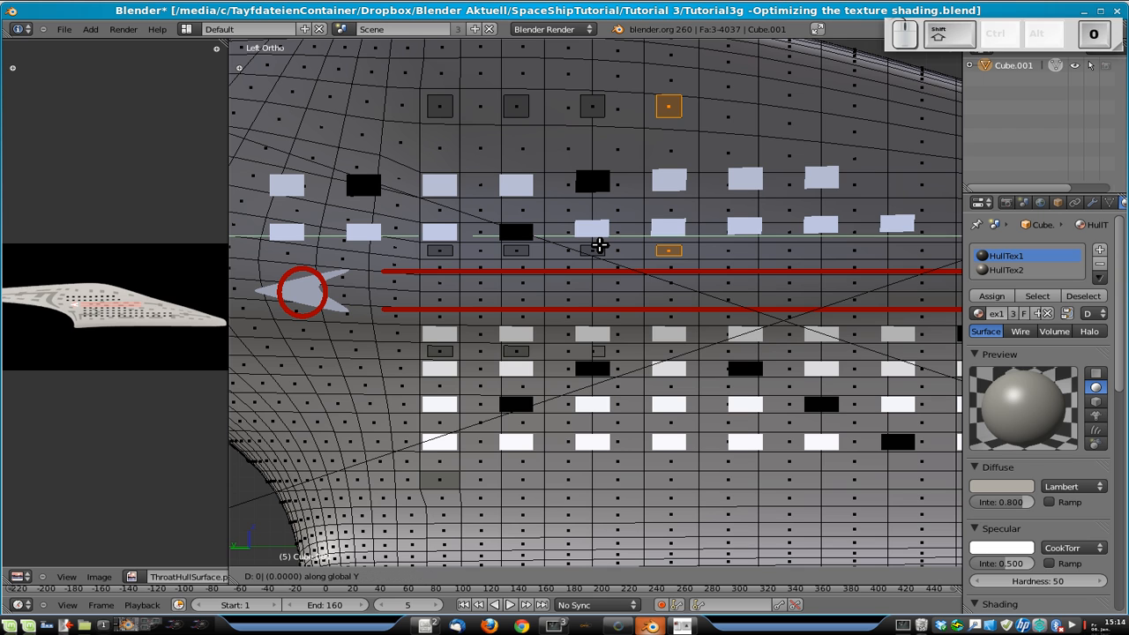
pyautogui.write('5')
pyautogui.press('Return')
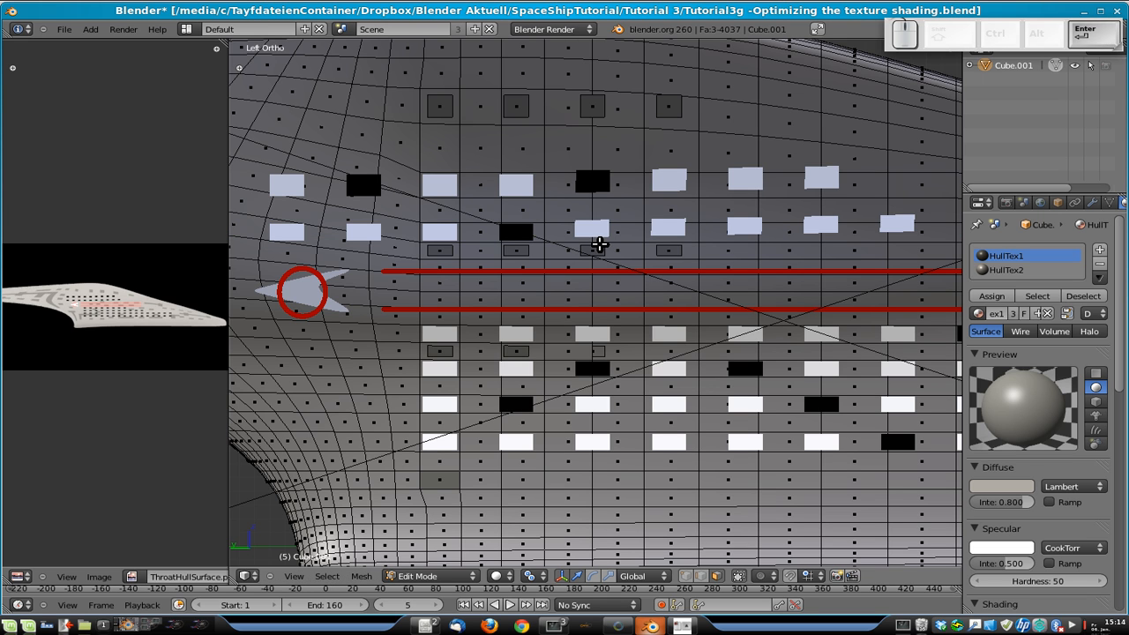
pyautogui.scroll(-5, 599, 244)
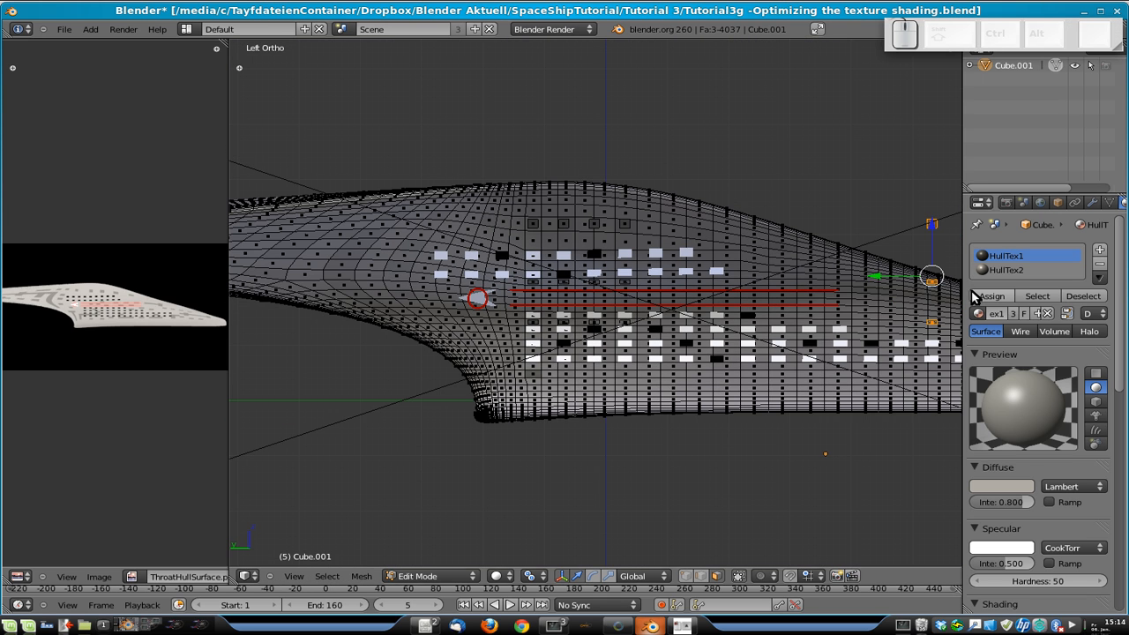
pyautogui.scroll(5, 693, 292)
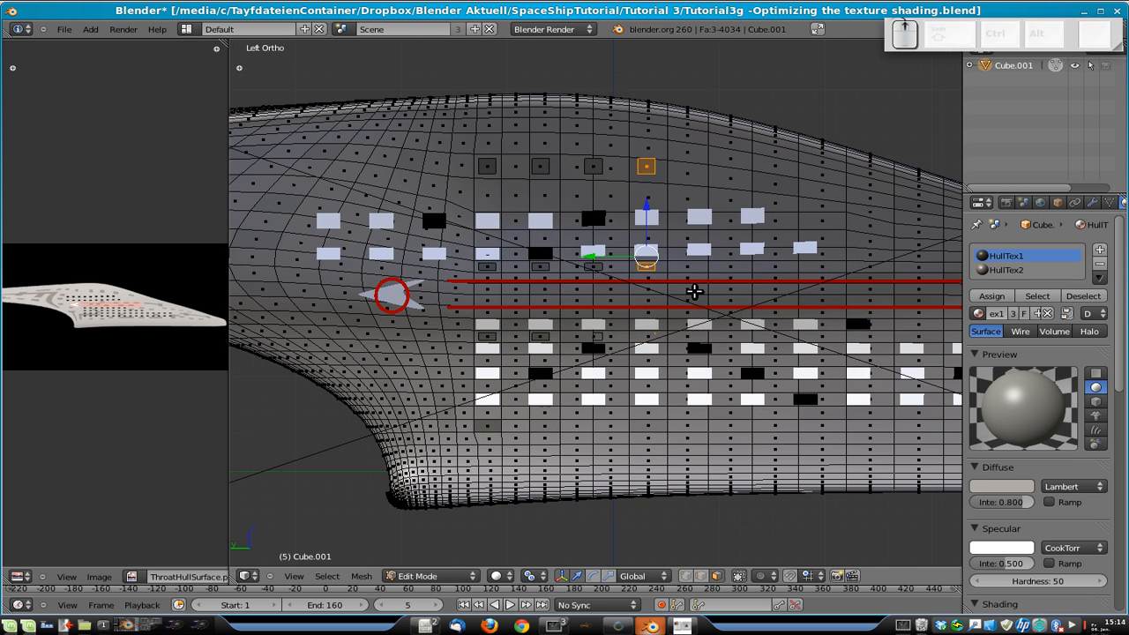
# - Try to move the fourth column's faces -0.5 along the global X axis, and undo back to the third column
pyautogui.write('gx')
pyautogui.write('-0.5')
pyautogui.press('Return')
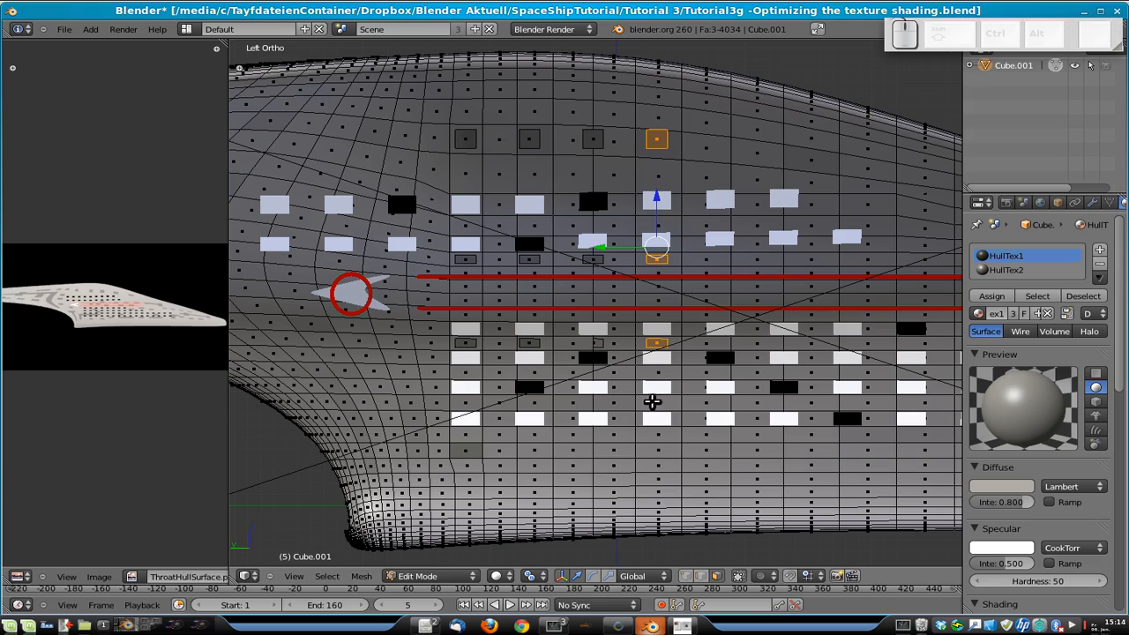
pyautogui.moveTo(680, 365); pyautogui.dragTo(543, 344, button='middle')
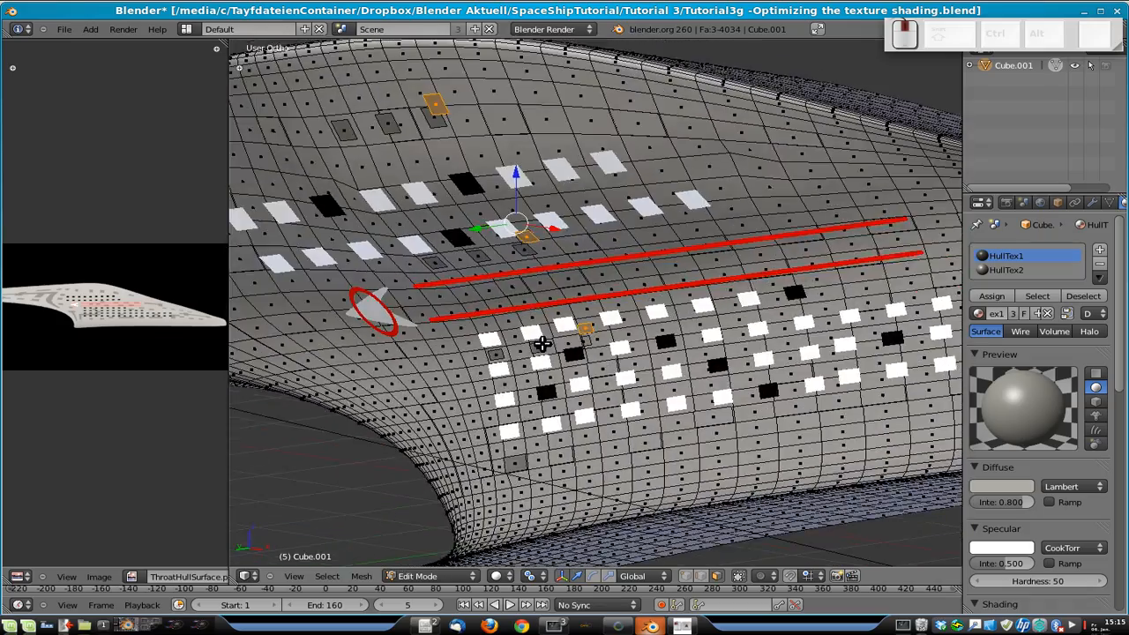
pyautogui.scroll(3, 573, 341)
pyautogui.moveTo(673, 388); pyautogui.dragTo(733, 398, button='middle')
pyautogui.press('ctrl+KP_3')
pyautogui.scroll(-4, 734, 404)
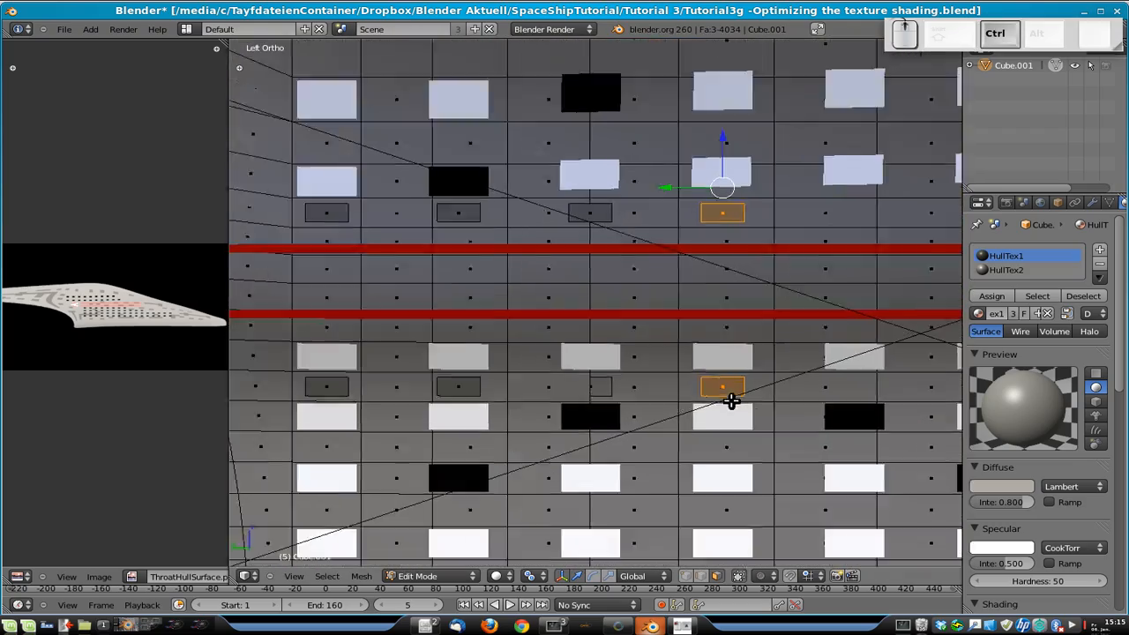
pyautogui.moveTo(764, 406); pyautogui.dragTo(582, 327, button='middle')
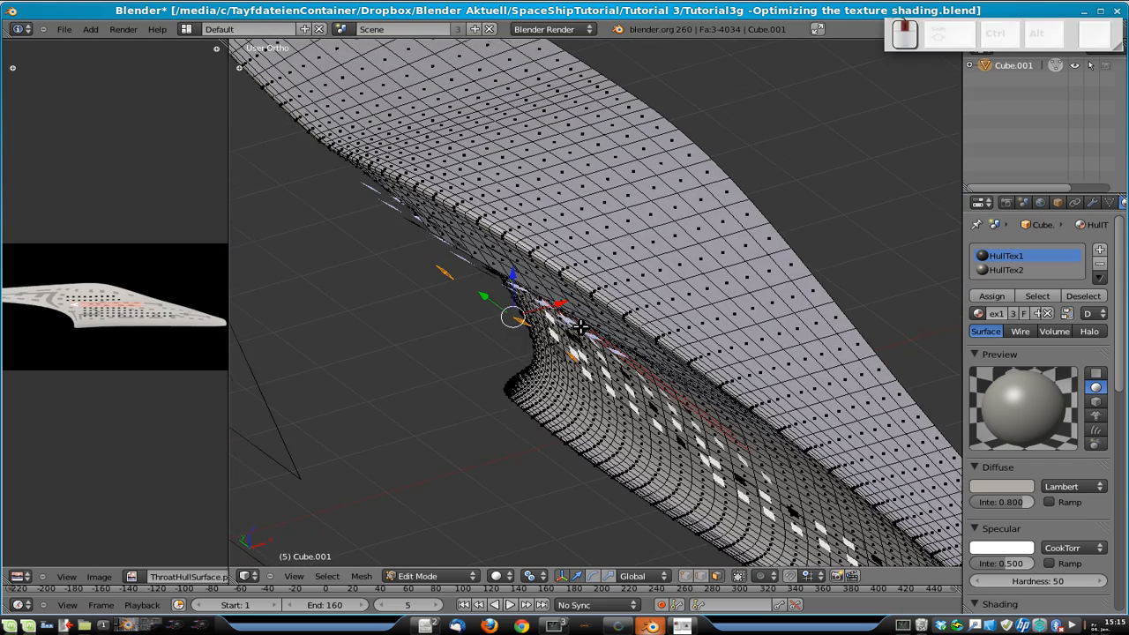
pyautogui.moveTo(517, 288); pyautogui.dragTo(521, 259, button='middle')
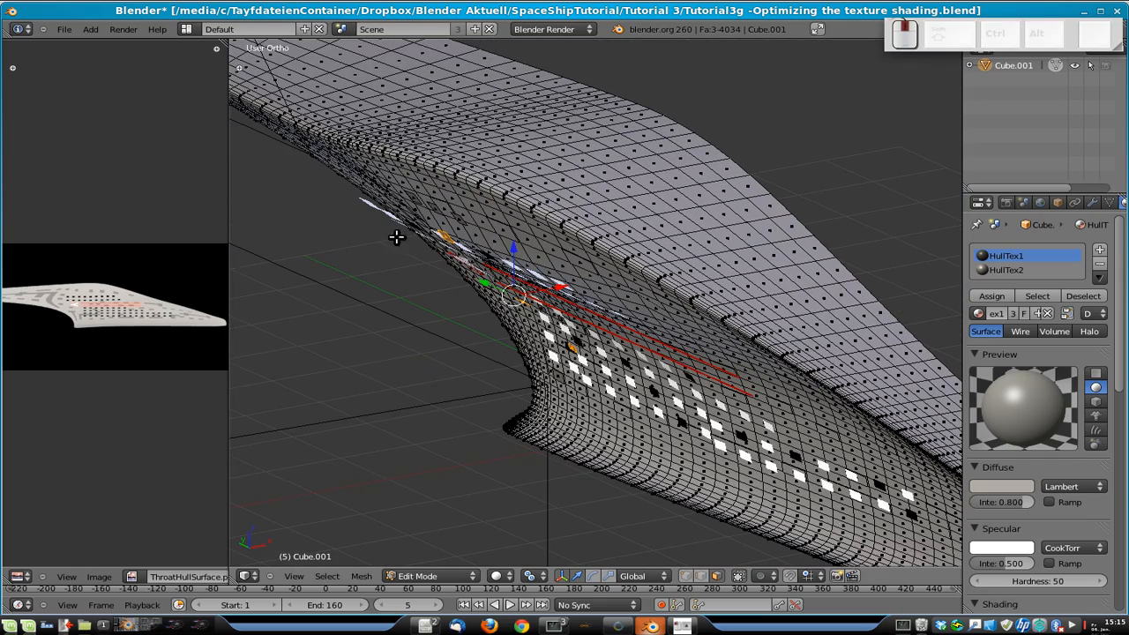
pyautogui.hotkey('ctrl', 'z')
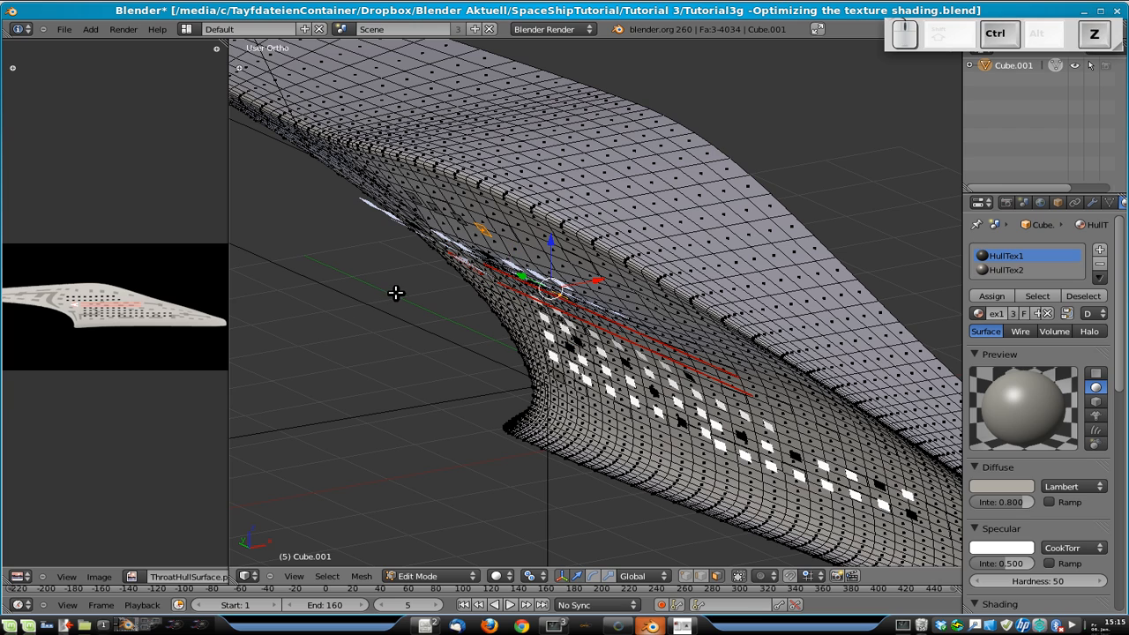
pyautogui.hotkey('ctrl', 'z')
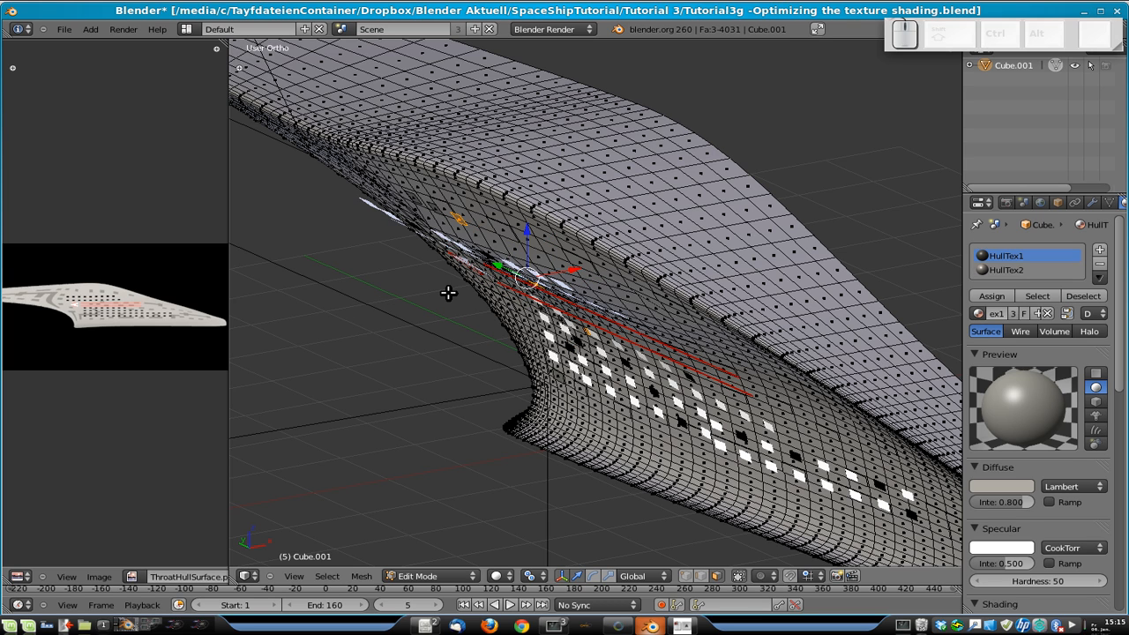
# - Recreate the fourth column by duplicating the third column's three faces and moving the copies -0.5 along the global Y axis
pyautogui.moveTo(448, 293); pyautogui.dragTo(537, 266, button='middle')
pyautogui.hotkey('shift', 'd')
pyautogui.click(543, 288)
pyautogui.press('g')
pyautogui.press('x')
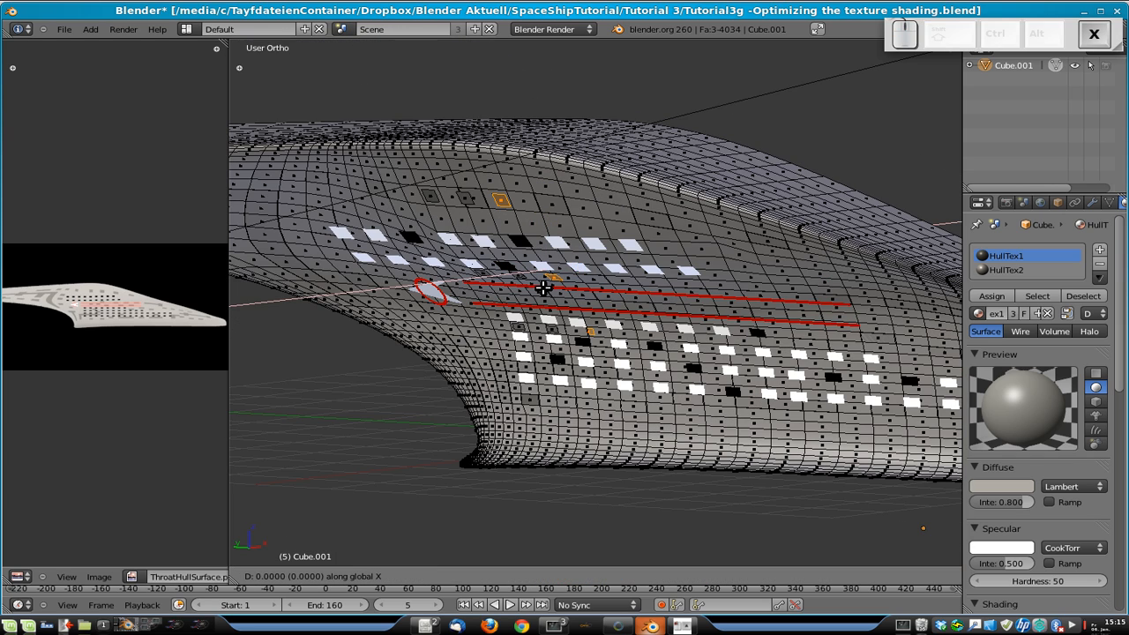
pyautogui.press('y')
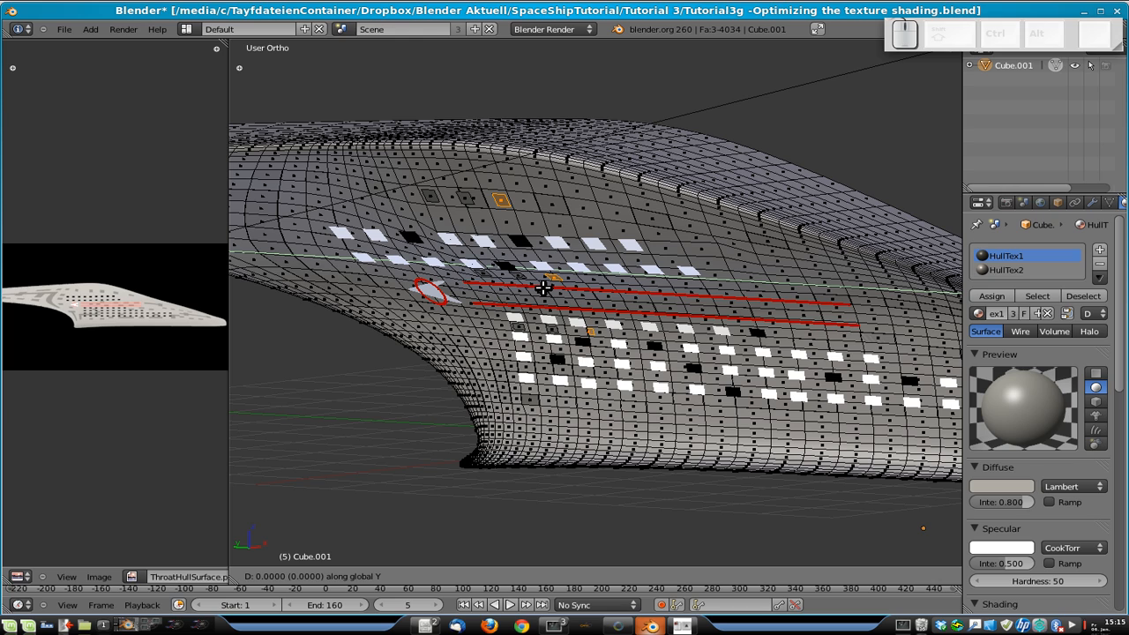
pyautogui.write('-.3')
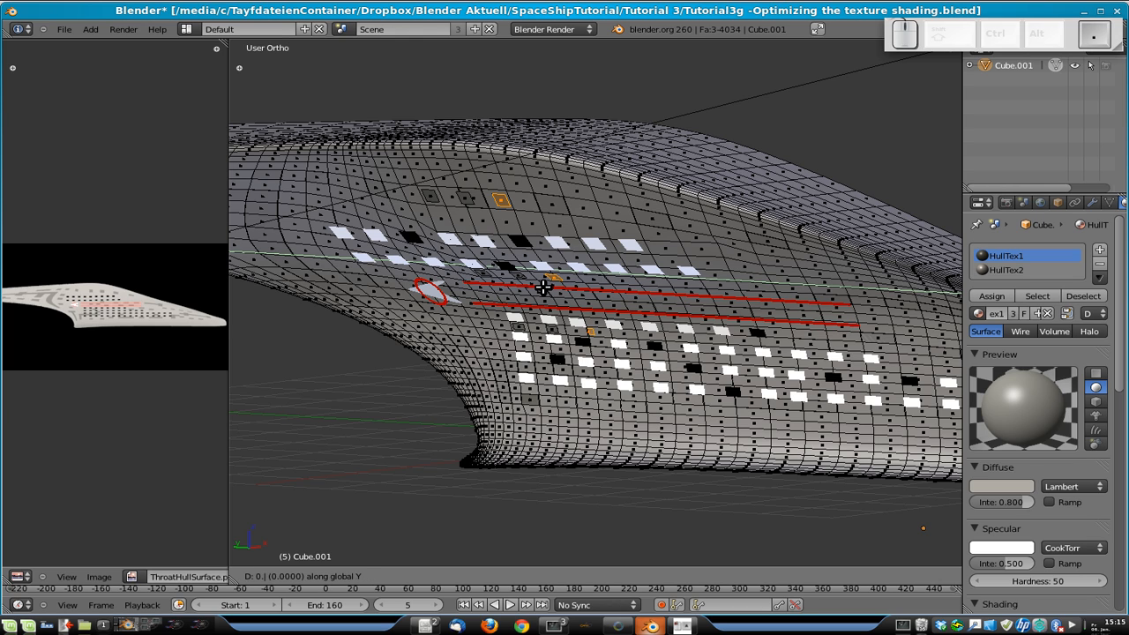
pyautogui.press('Return')
# - Duplicate the fourth column's three faces and move the copies -0.5 along the global Y axis to form a fifth column
pyautogui.hotkey('shift', 'd')
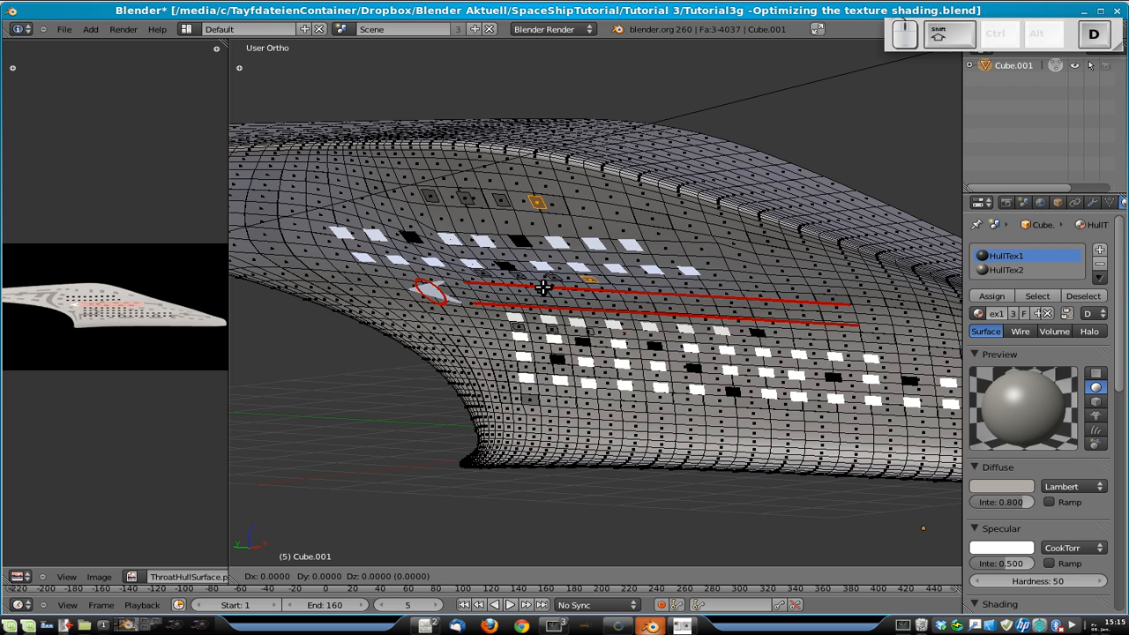
pyautogui.write('y-.3')
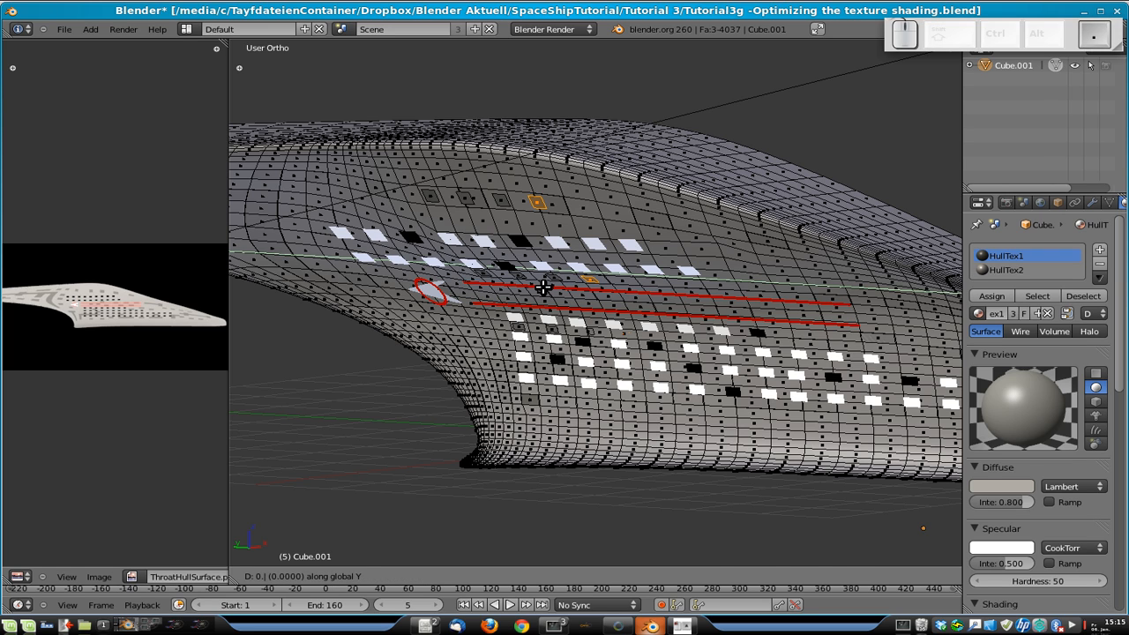
pyautogui.press('Return')
# - Nudge the fifth column's faces along the global X axis and check the panels on the shaded hull in Object Mode
pyautogui.moveTo(586, 182); pyautogui.dragTo(641, 318, button='middle')
pyautogui.press('g')
pyautogui.press('x')
pyautogui.click(640, 329)
pyautogui.press('Tab')
pyautogui.scroll(1, 637, 348)
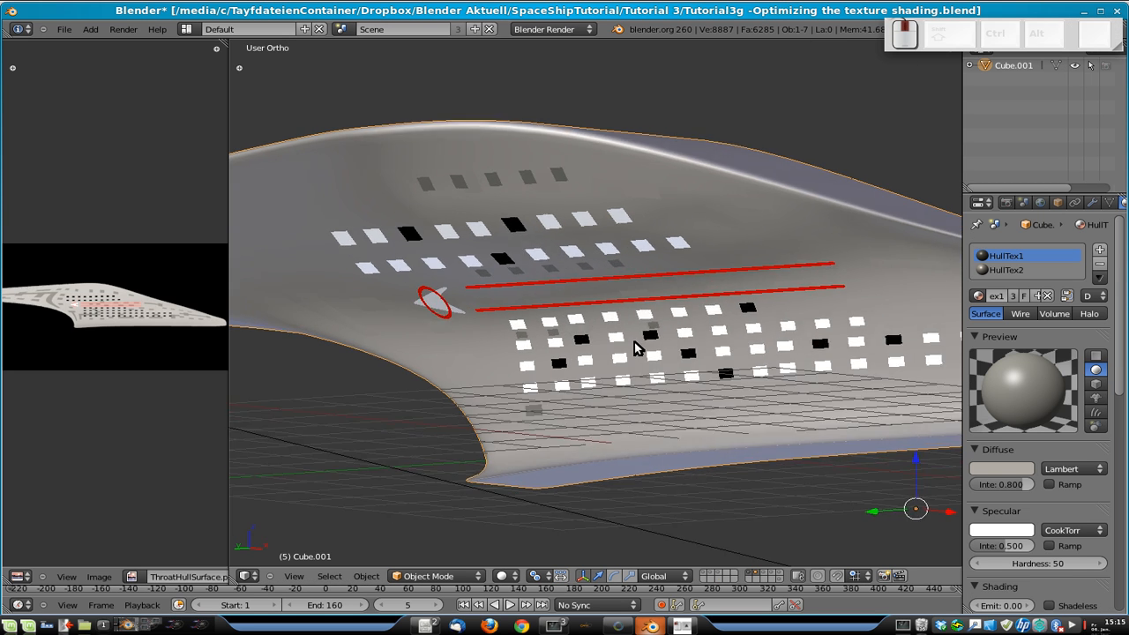
pyautogui.scroll(1, 637, 348)
pyautogui.scroll(3, 632, 353)
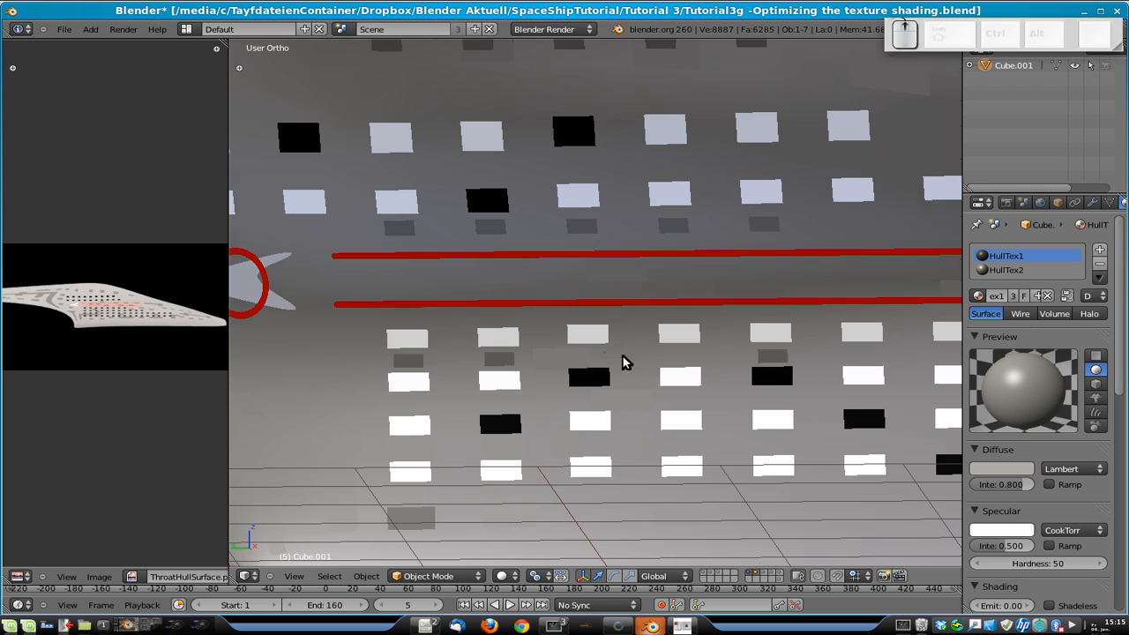
# - Move the third and fourth columns' small faces below the red stripes about -0.04 along the global X axis, out of the hull
pyautogui.press('Tab')
pyautogui.scroll(2, 626, 368)
pyautogui.press('z')
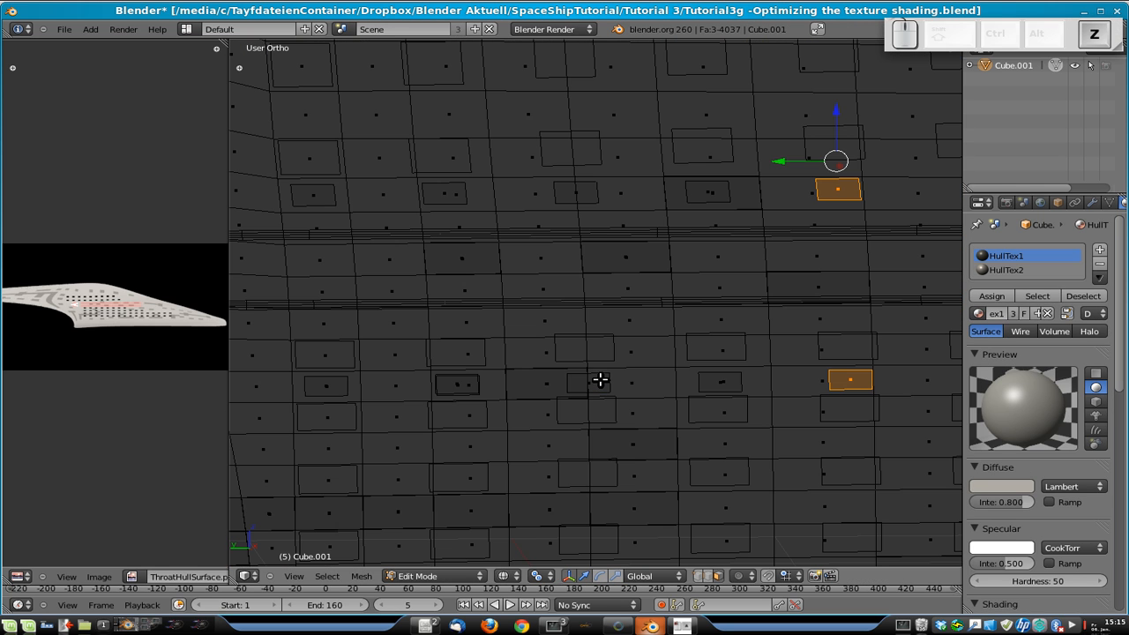
pyautogui.rightClick(587, 383)
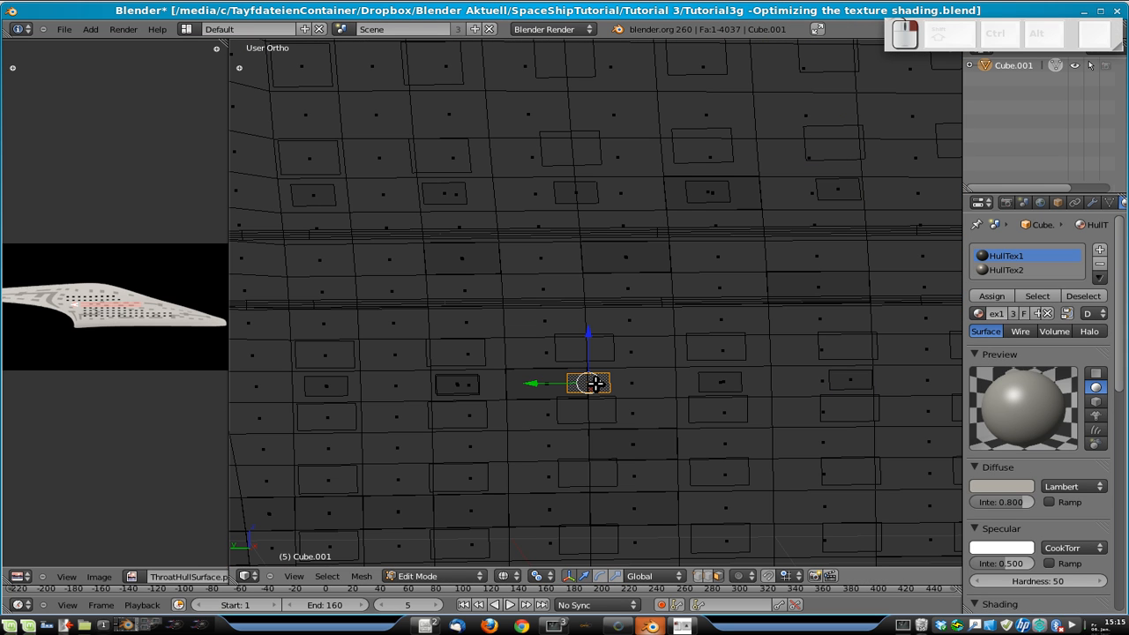
pyautogui.keyDown('shift'); pyautogui.rightClick(708, 380); pyautogui.keyUp('shift')
pyautogui.moveTo(820, 379)
pyautogui.mouseDown(button='middle')
pyautogui.moveTo(784, 406)
pyautogui.moveTo(733, 421)
pyautogui.moveTo(725, 411)
pyautogui.mouseUp(button='middle')
pyautogui.press('z')
pyautogui.press('g')
pyautogui.press('x')
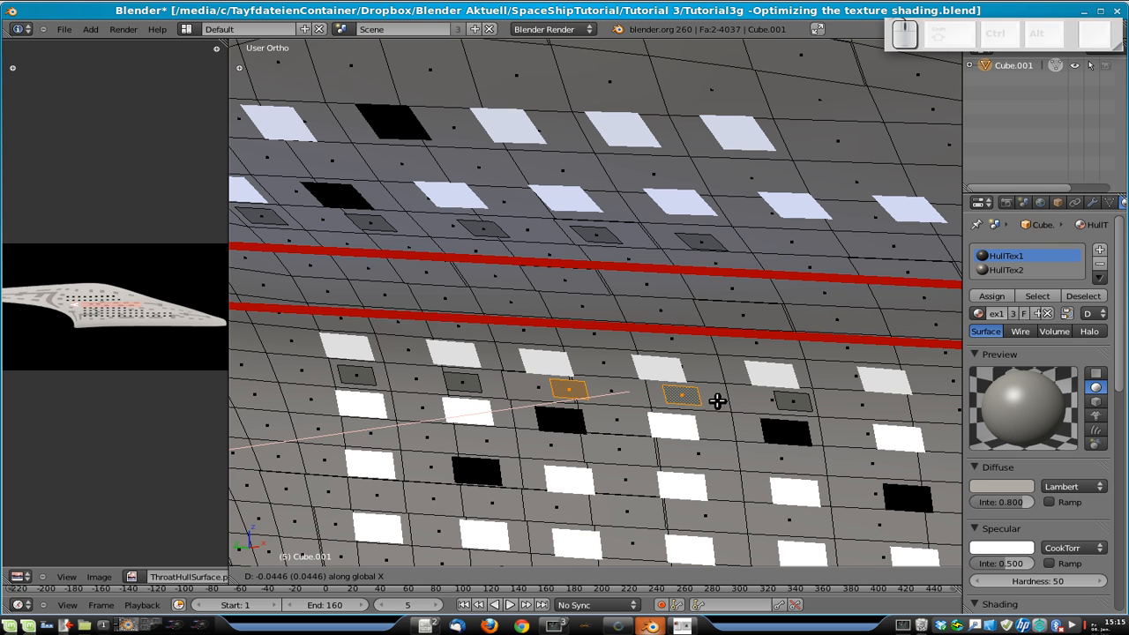
pyautogui.click(719, 398)
# - Inspect the small panel columns and the single face below the lower windows on the shaded hull in Object Mode
pyautogui.press('Tab')
pyautogui.scroll(-5, 797, 420)
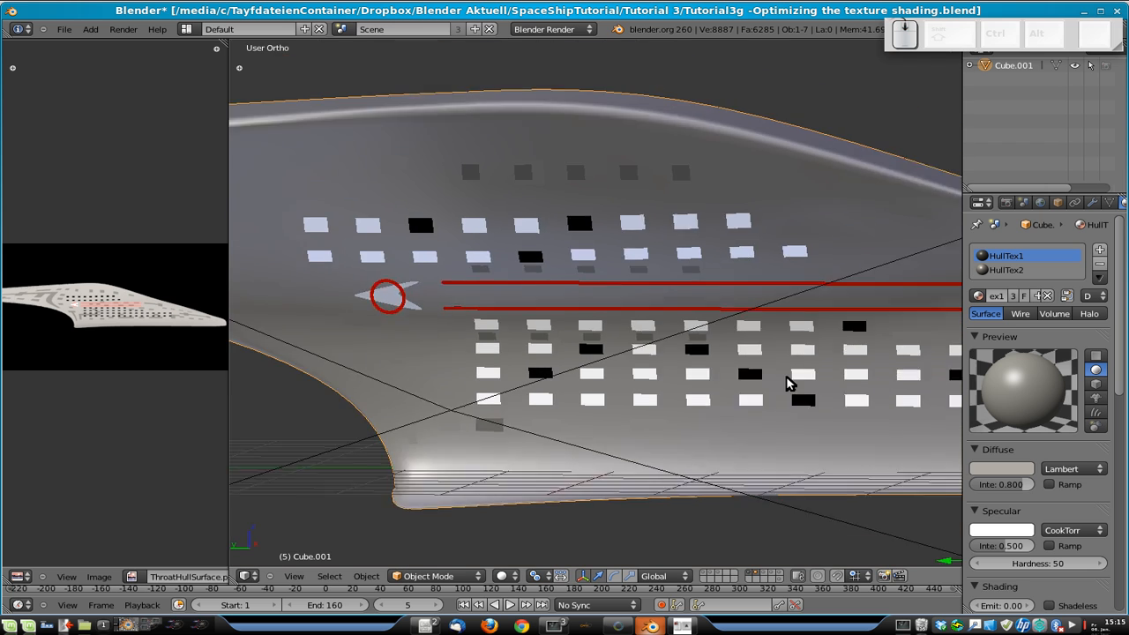
pyautogui.moveTo(886, 365); pyautogui.dragTo(697, 336, button='middle')
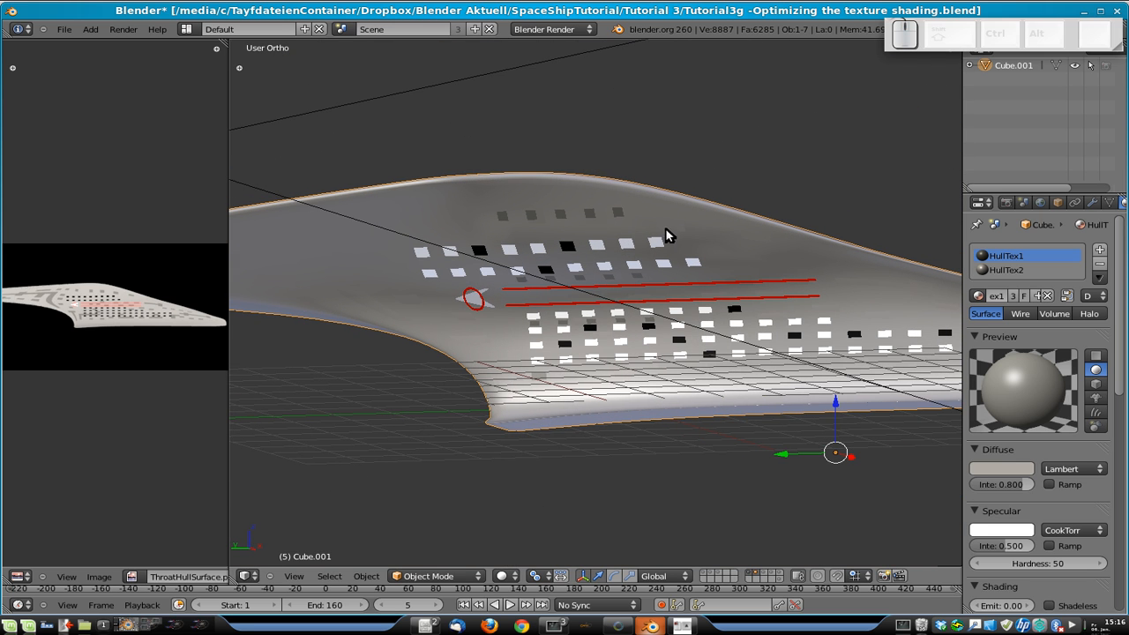
pyautogui.press('Tab')
pyautogui.moveTo(665, 234); pyautogui.dragTo(635, 270, button='middle')
pyautogui.press('Tab')
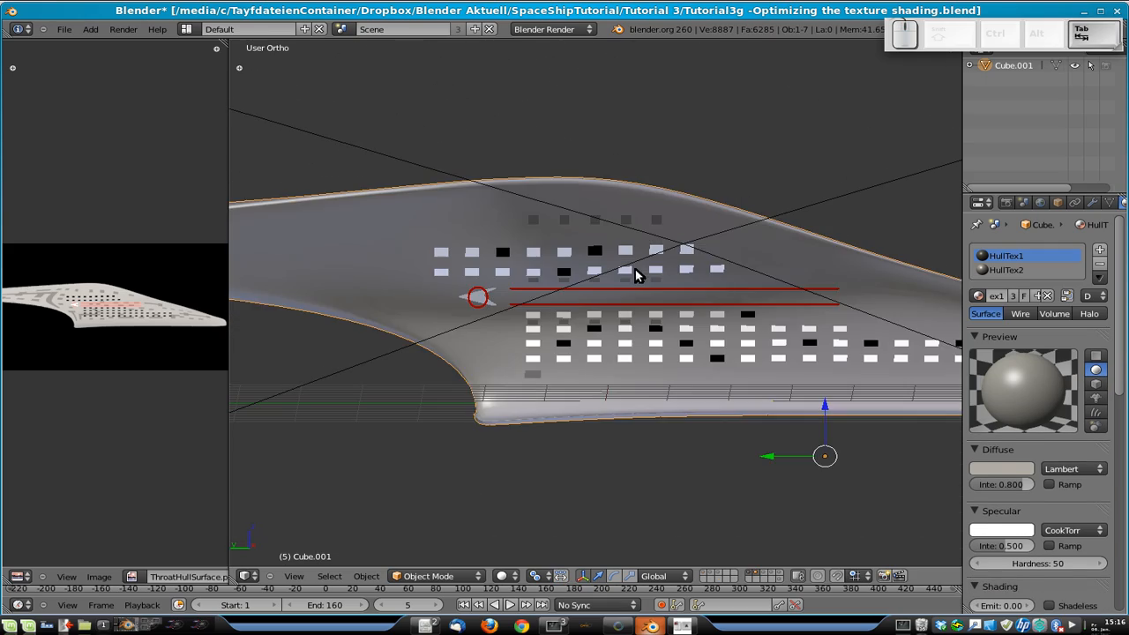
pyautogui.scroll(4, 565, 406)
pyautogui.press('Tab')
pyautogui.rightClick(469, 451)
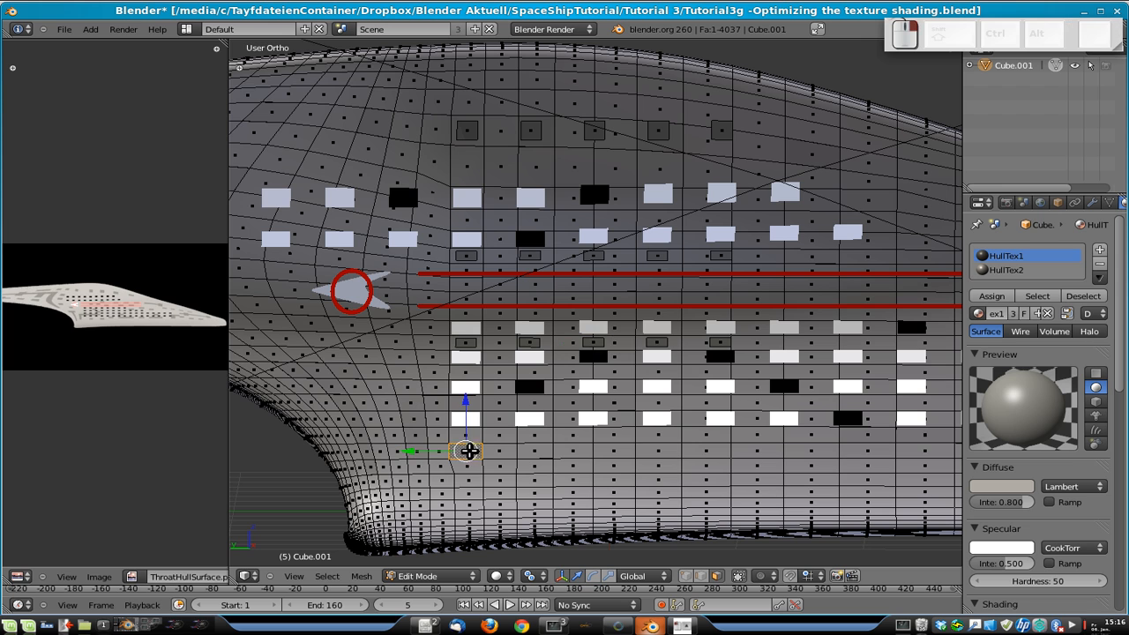
pyautogui.press('Tab')
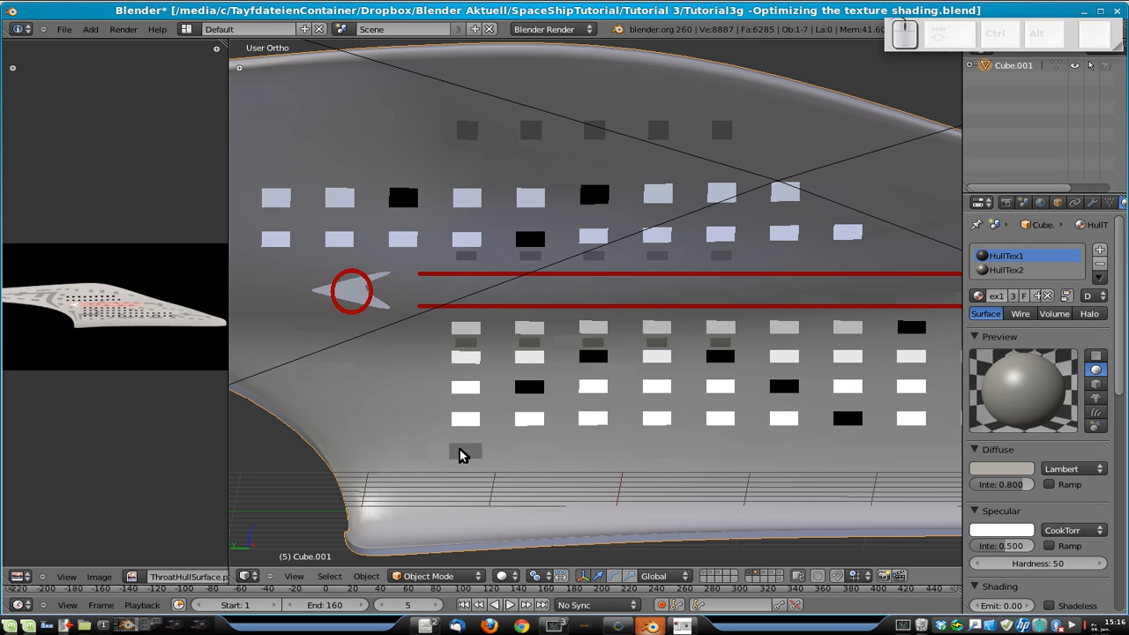
pyautogui.press('Tab')
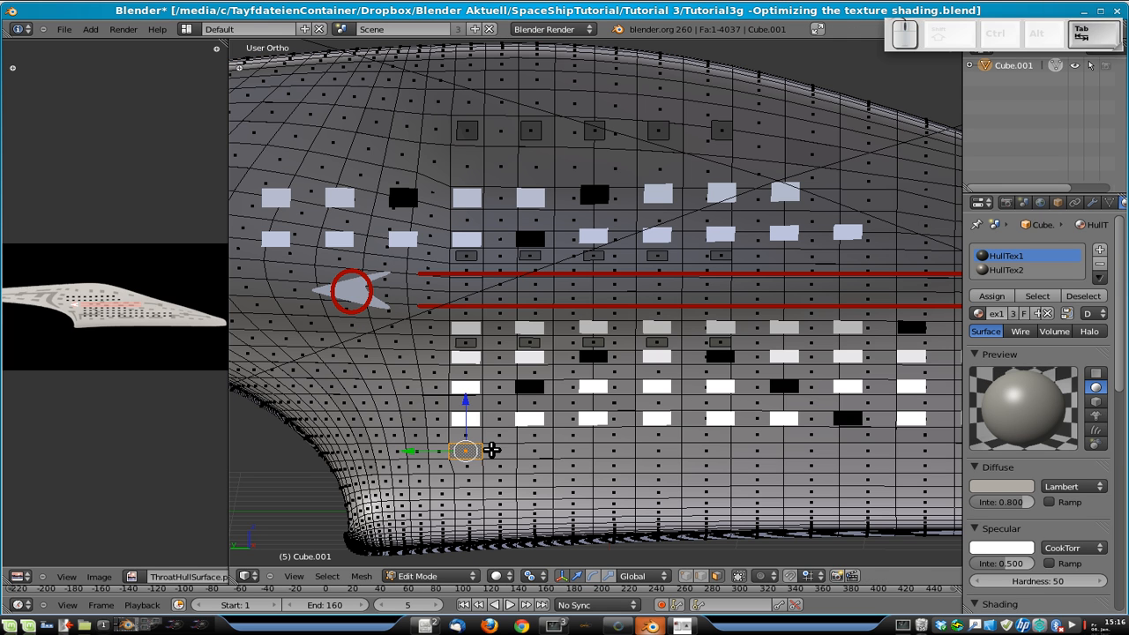
pyautogui.click(703, 577)
pyautogui.rightClick(489, 454)
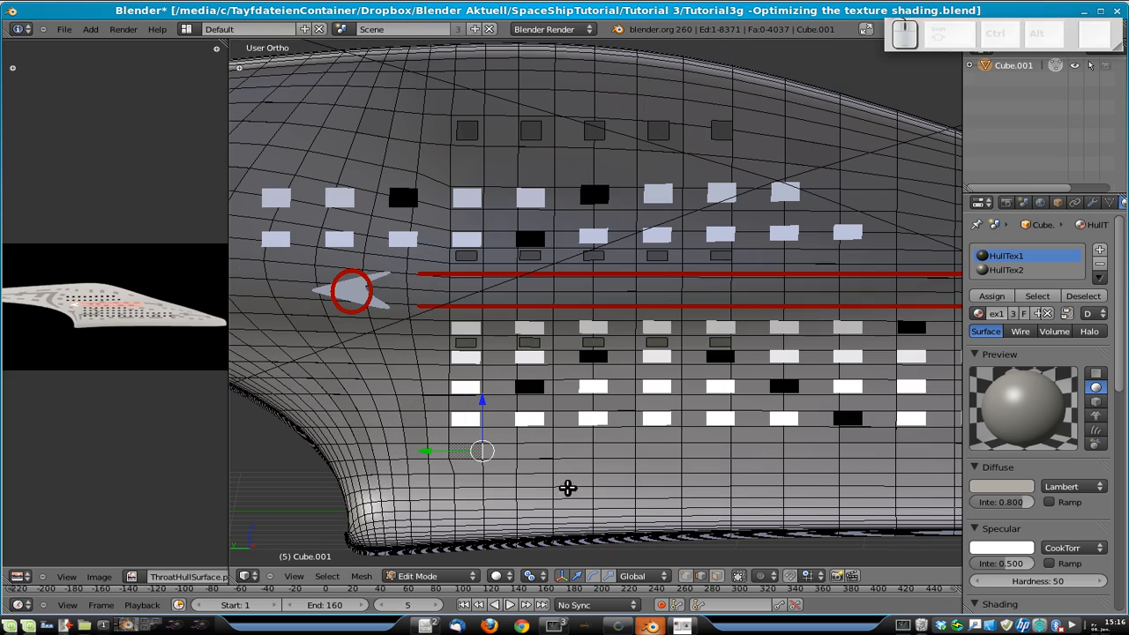
pyautogui.moveTo(561, 483); pyautogui.dragTo(594, 165, button='middle')
pyautogui.scroll(4, 530, 479)
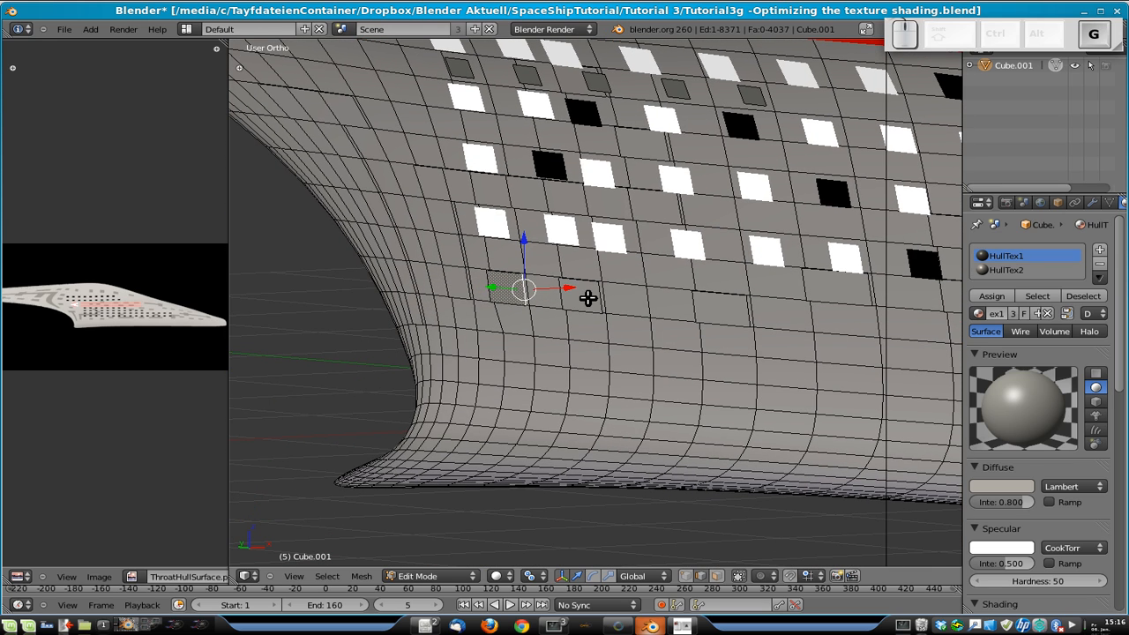
pyautogui.press('g')
pyautogui.press('x')
pyautogui.press('y')
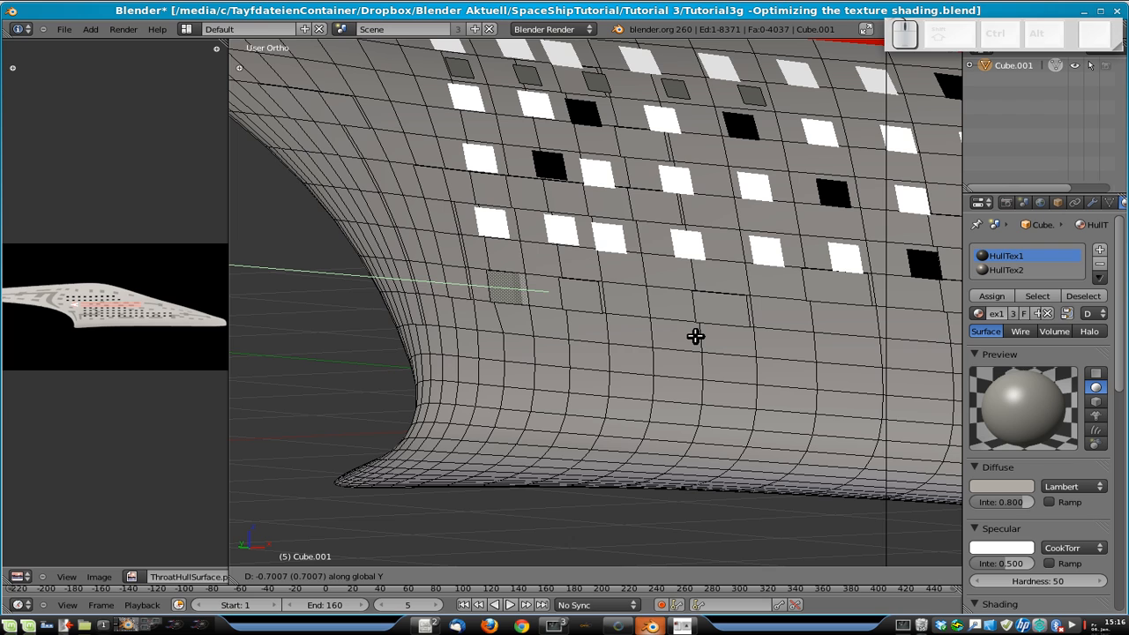
pyautogui.press('y')
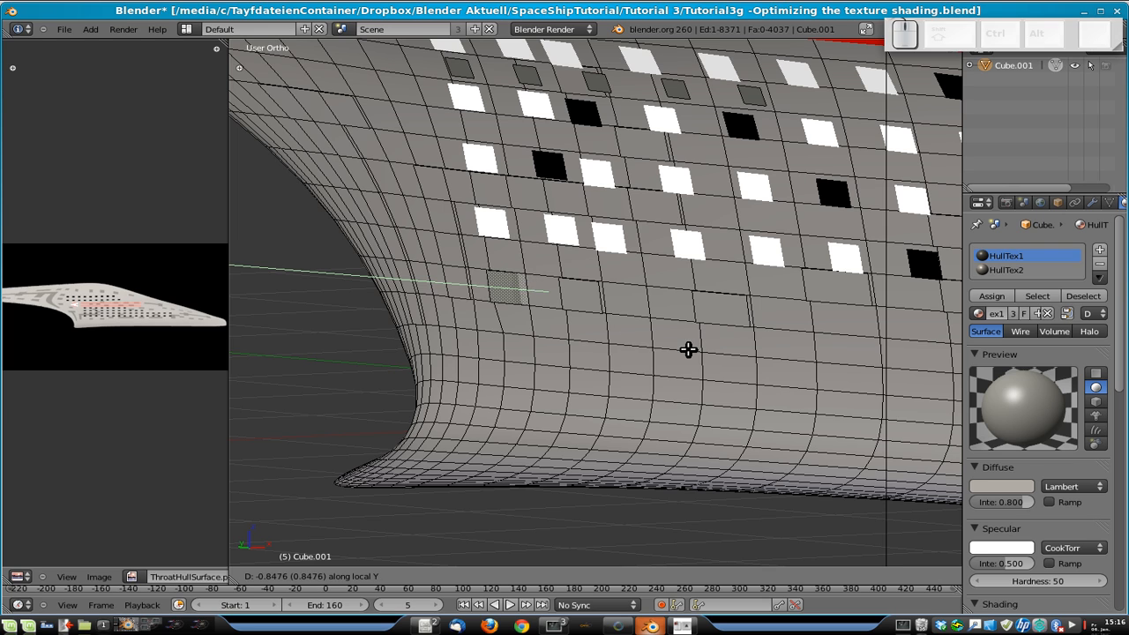
pyautogui.rightClick(446, 315)
# - Move the single dark face below the first column of lower windows about -0.05 along the global X axis, out of the hull
pyautogui.moveTo(446, 316); pyautogui.dragTo(616, 388, button='middle')
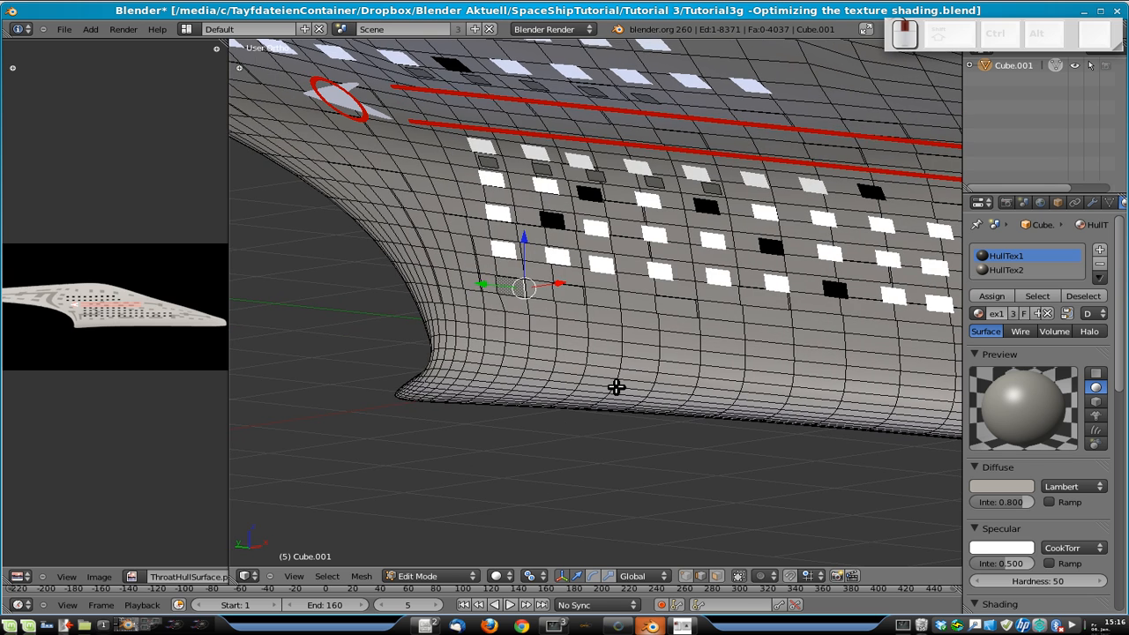
pyautogui.press('Tab')
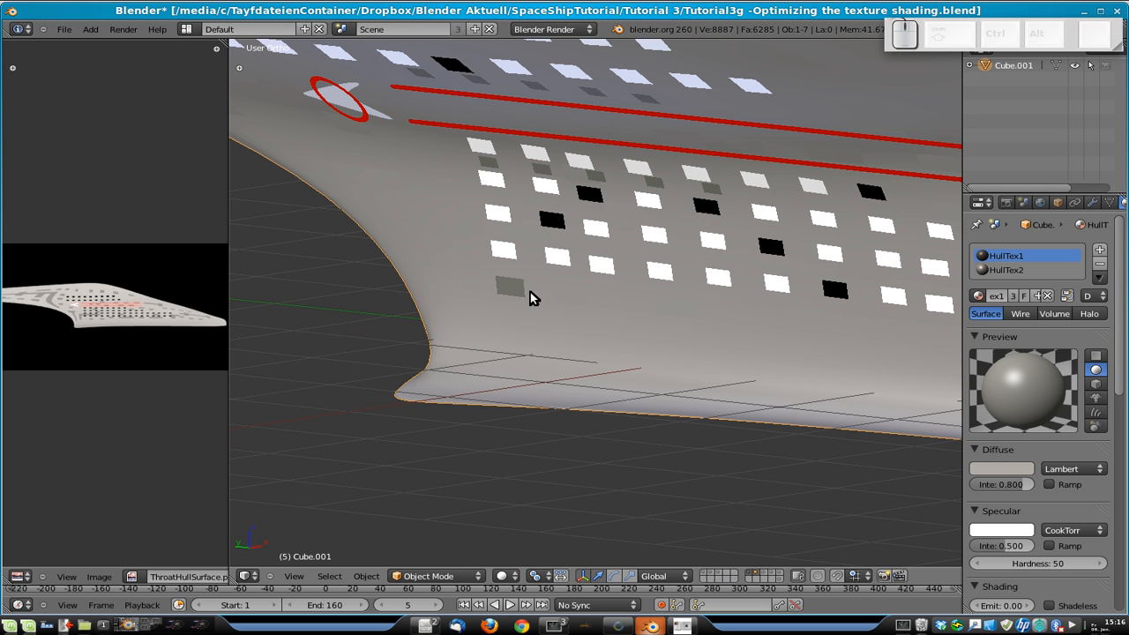
pyautogui.press('Tab')
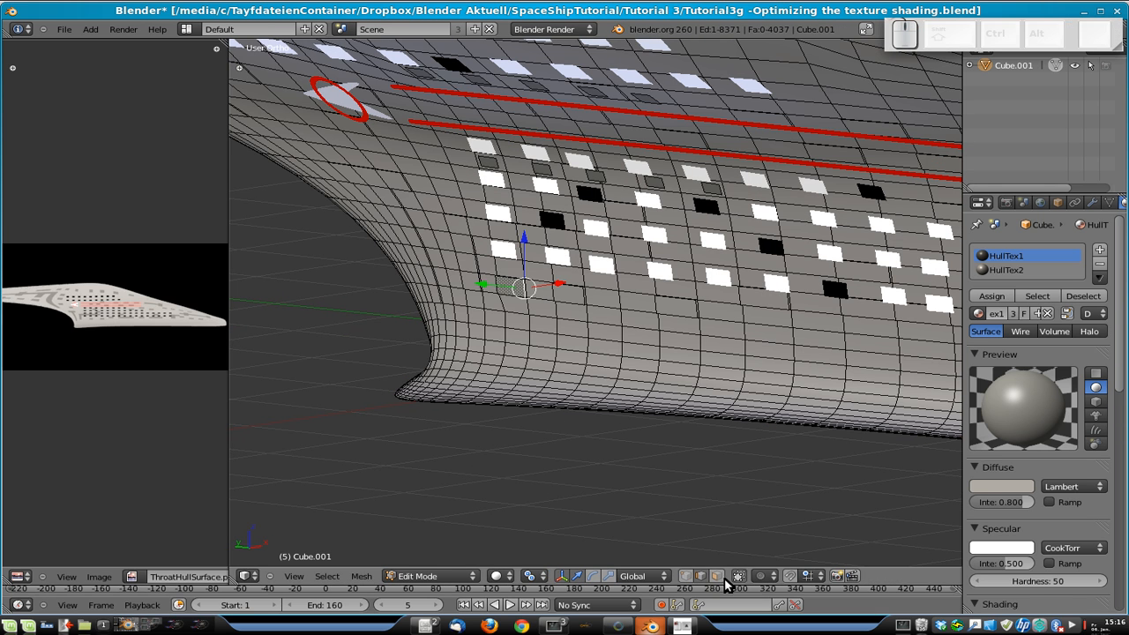
pyautogui.rightClick(514, 294)
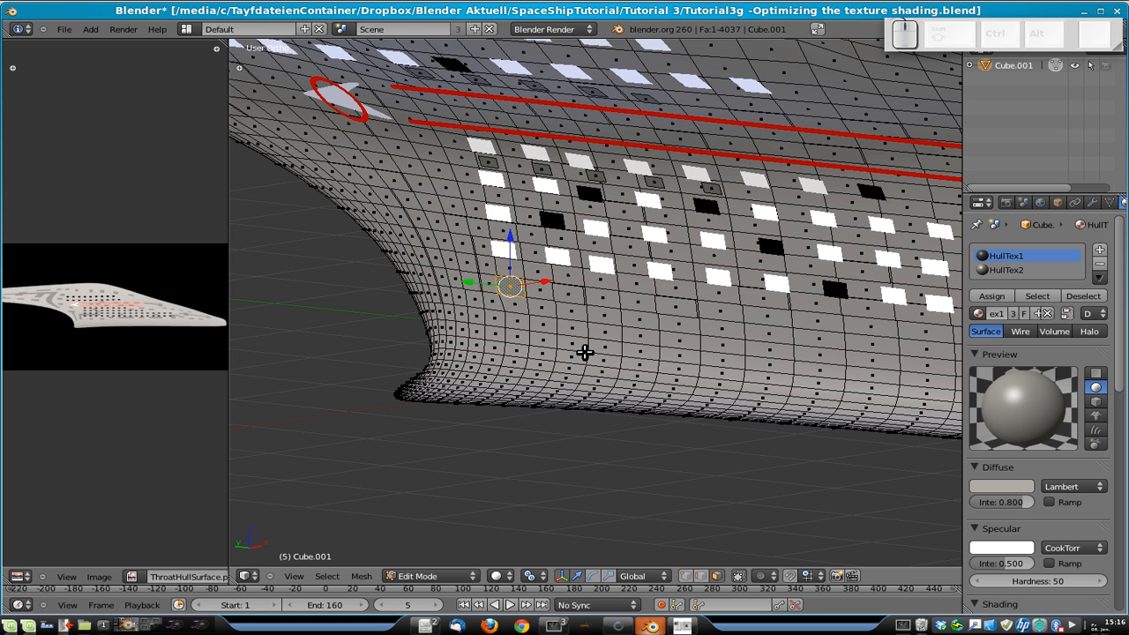
pyautogui.press('g')
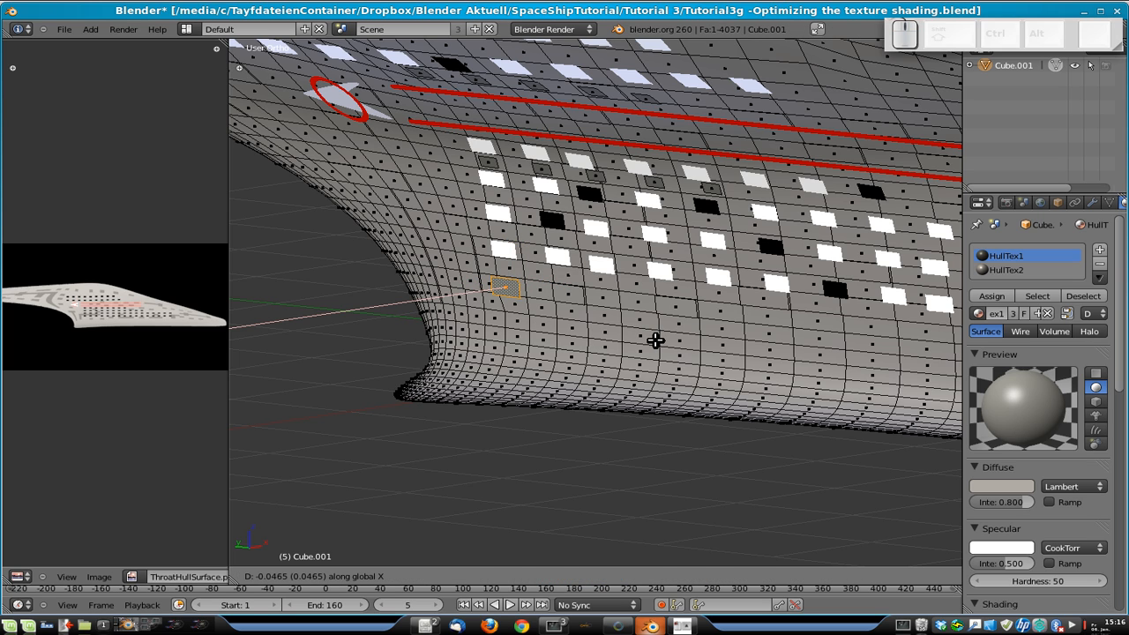
pyautogui.click(658, 337)
# - Stretch the raised face into a strip by moving its edge farthest from the hull opening about -2.3 along the global Y axis
pyautogui.click(702, 576)
pyautogui.scroll(5, 575, 333)
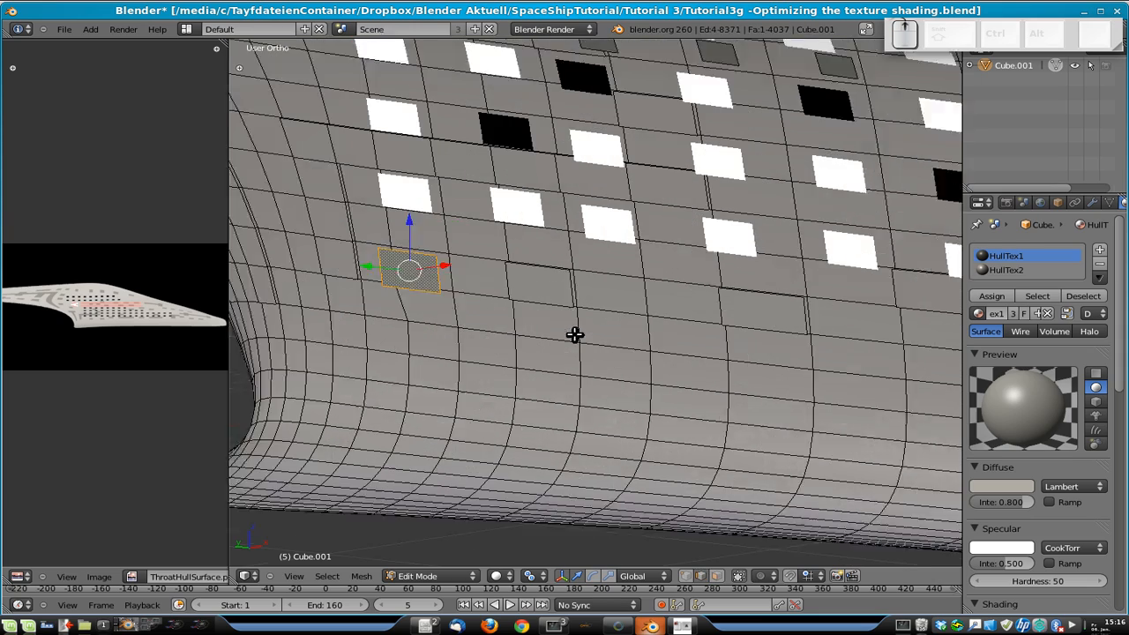
pyautogui.rightClick(402, 268)
pyautogui.scroll(-6, 507, 315)
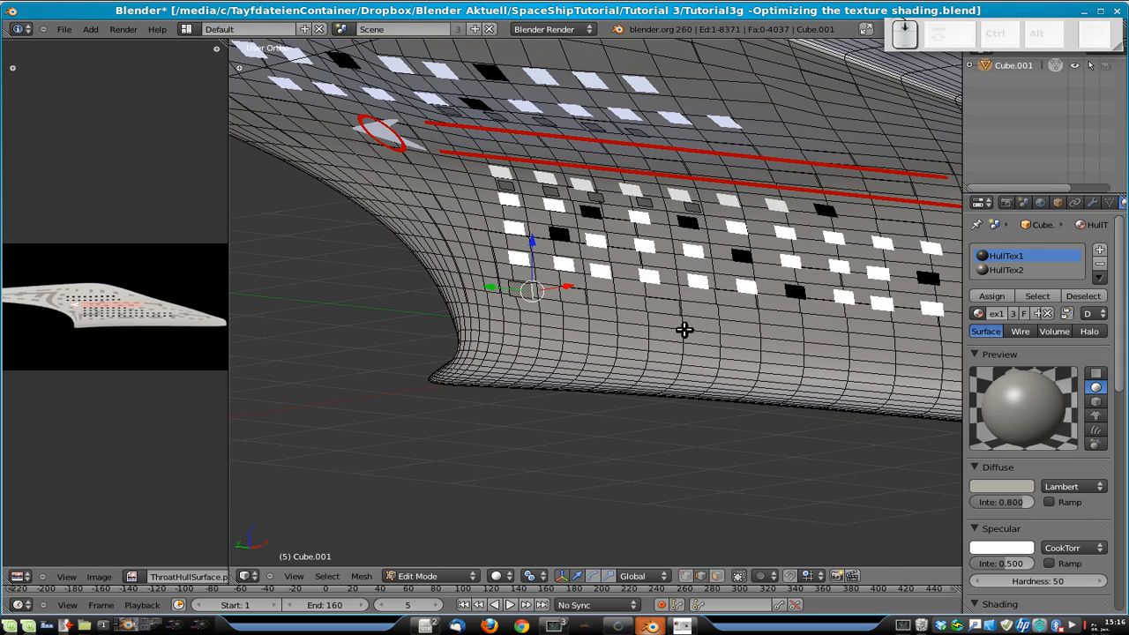
pyautogui.press('g')
pyautogui.press('y')
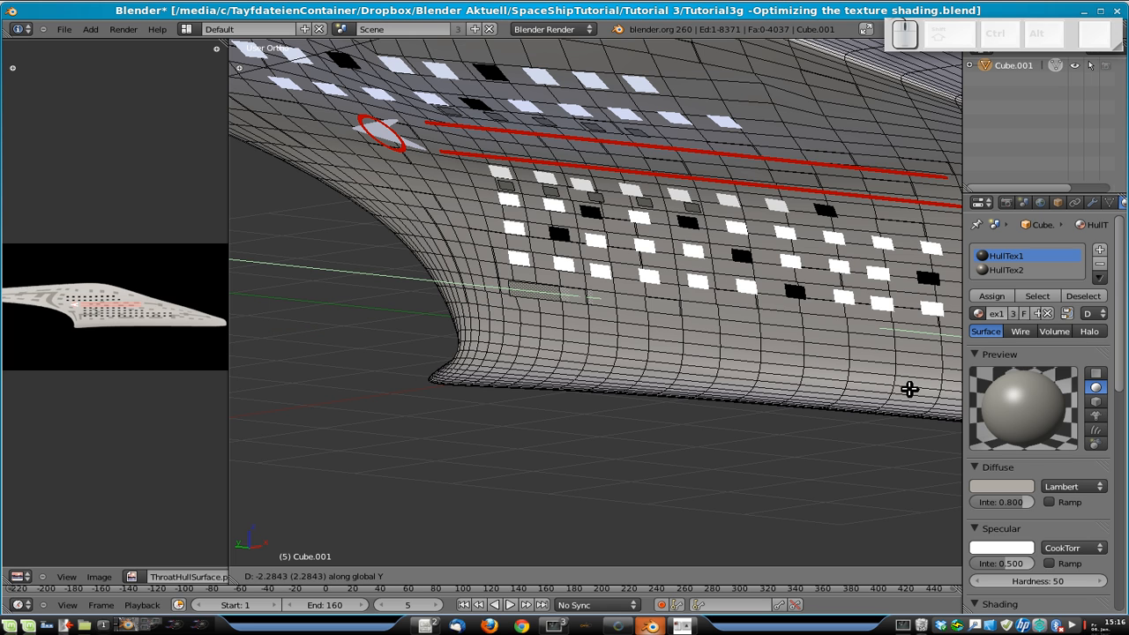
pyautogui.click(924, 387)
# - Lengthen the strip below the windows by moving the same end edge about another -4.1 along the global Y axis
pyautogui.scroll(-3, 891, 380)
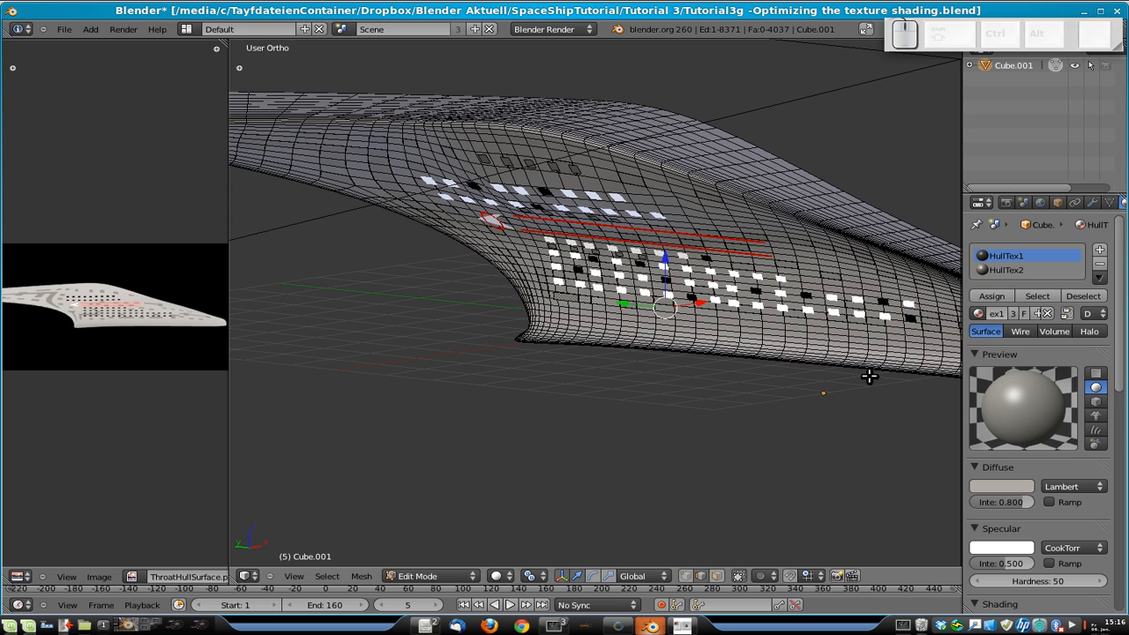
pyautogui.press('g')
pyautogui.press('y')
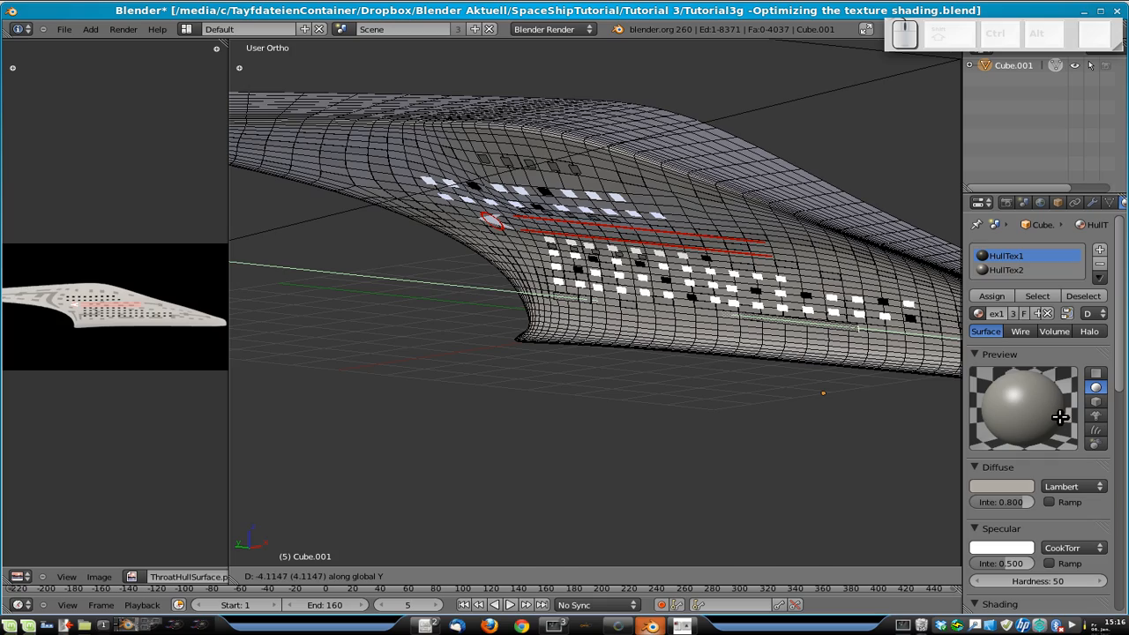
pyautogui.click(1055, 415)
# - Delete the two separate HullTex2 faces lying along the strip's path below the lower windows
pyautogui.scroll(3, 733, 449)
pyautogui.moveTo(787, 370); pyautogui.dragTo(787, 361, button='middle')
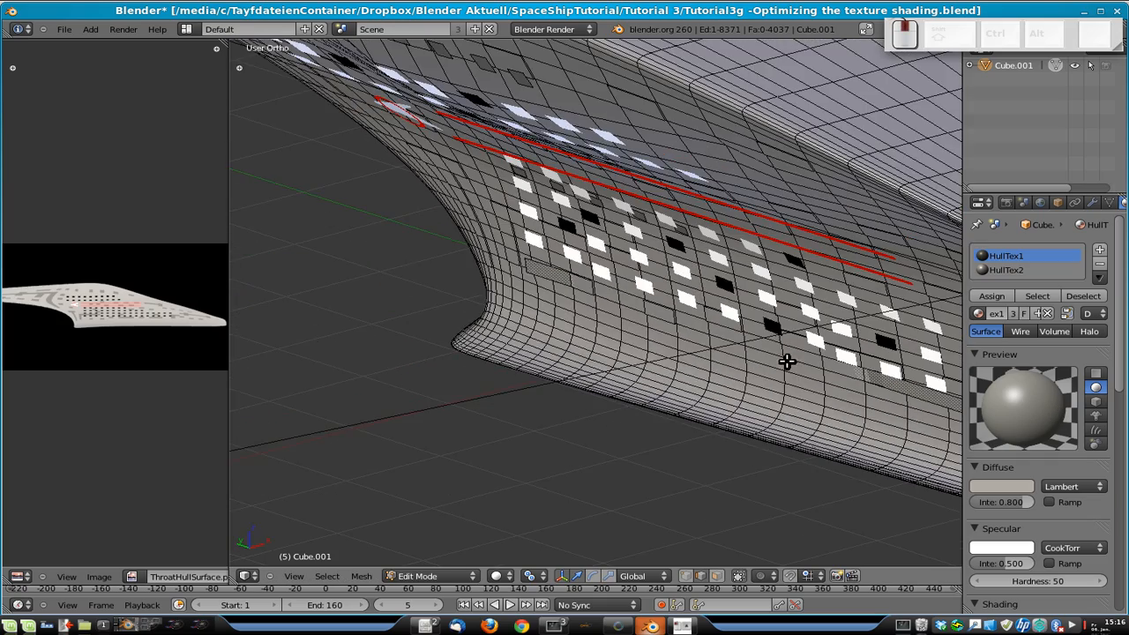
pyautogui.moveTo(625, 336); pyautogui.dragTo(686, 376, button='middle')
pyautogui.press('Tab')
pyautogui.press('Tab')
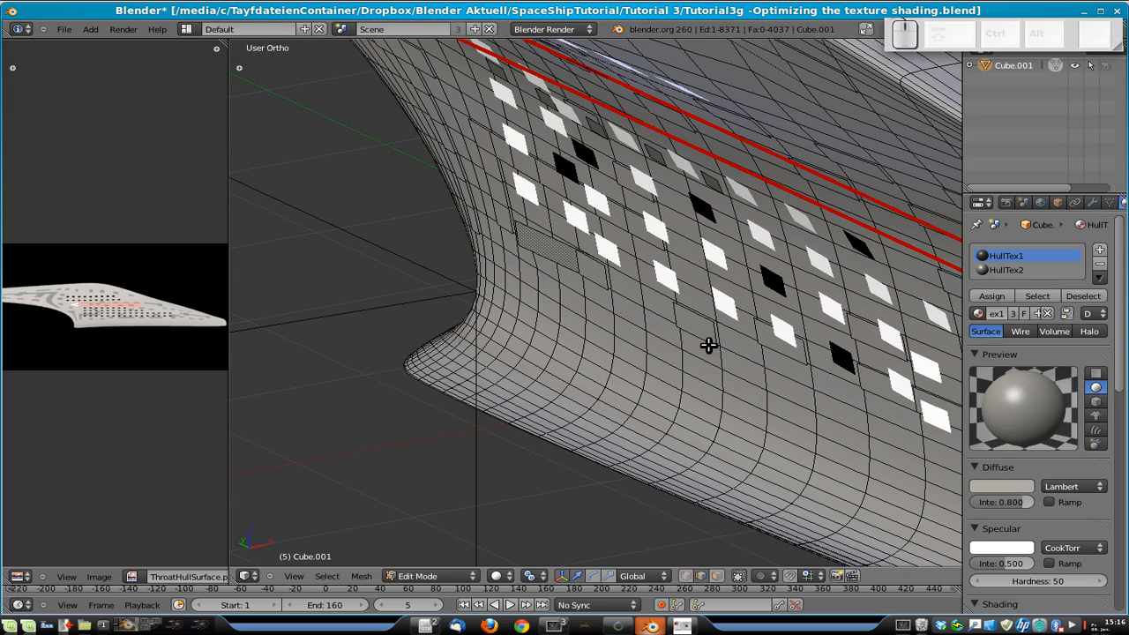
pyautogui.click(721, 575)
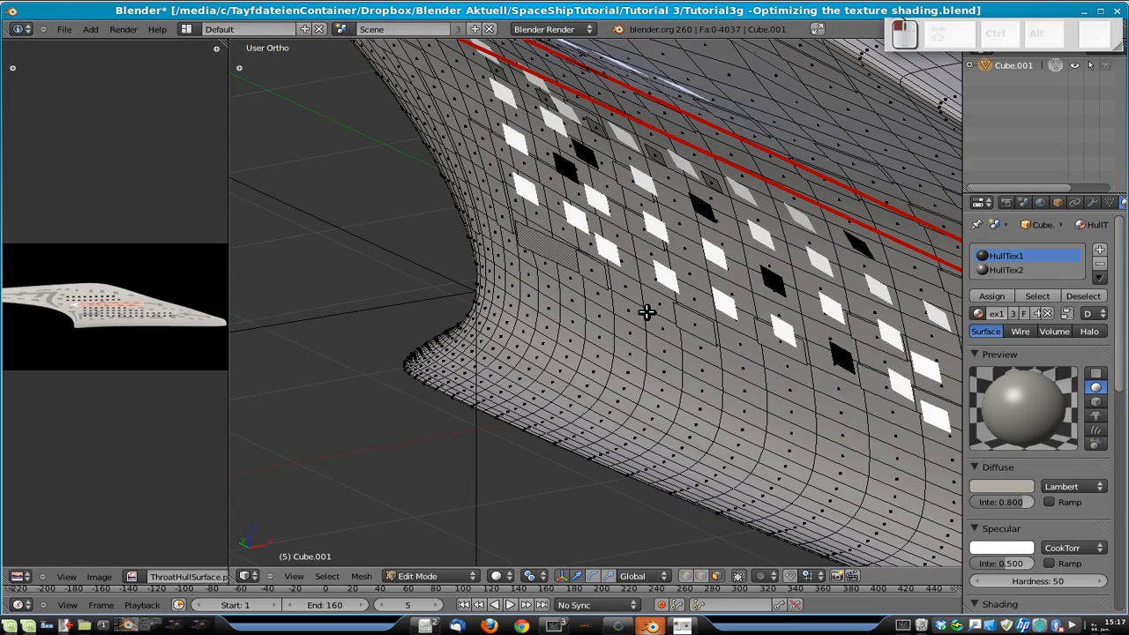
pyautogui.rightClick(694, 323)
pyautogui.keyDown('shift'); pyautogui.rightClick(593, 272); pyautogui.keyUp('shift')
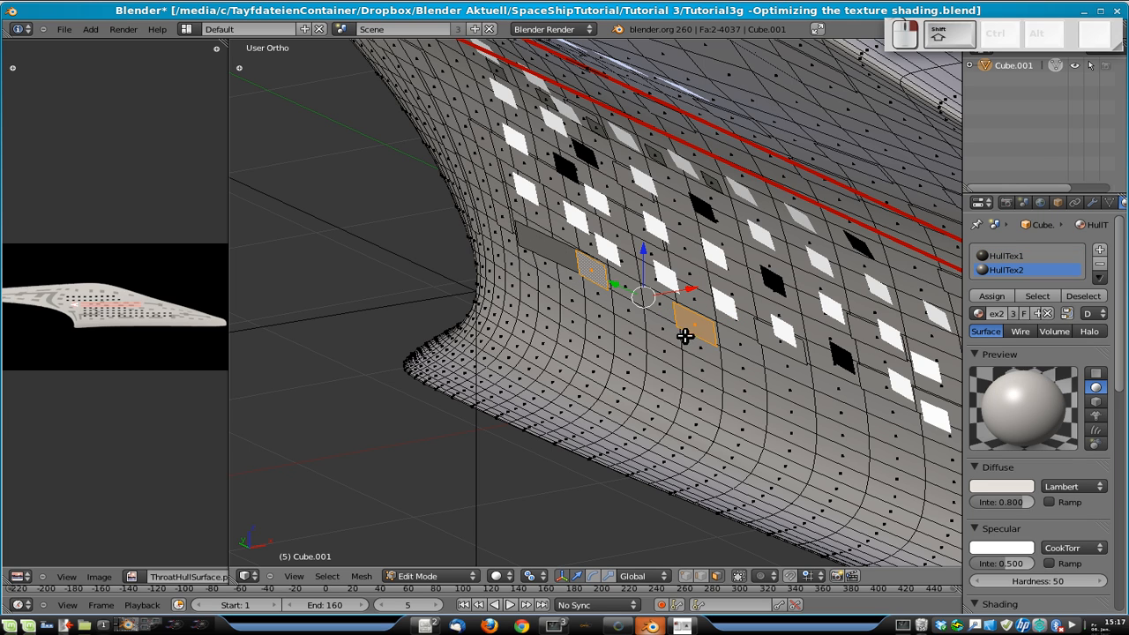
pyautogui.press('x')
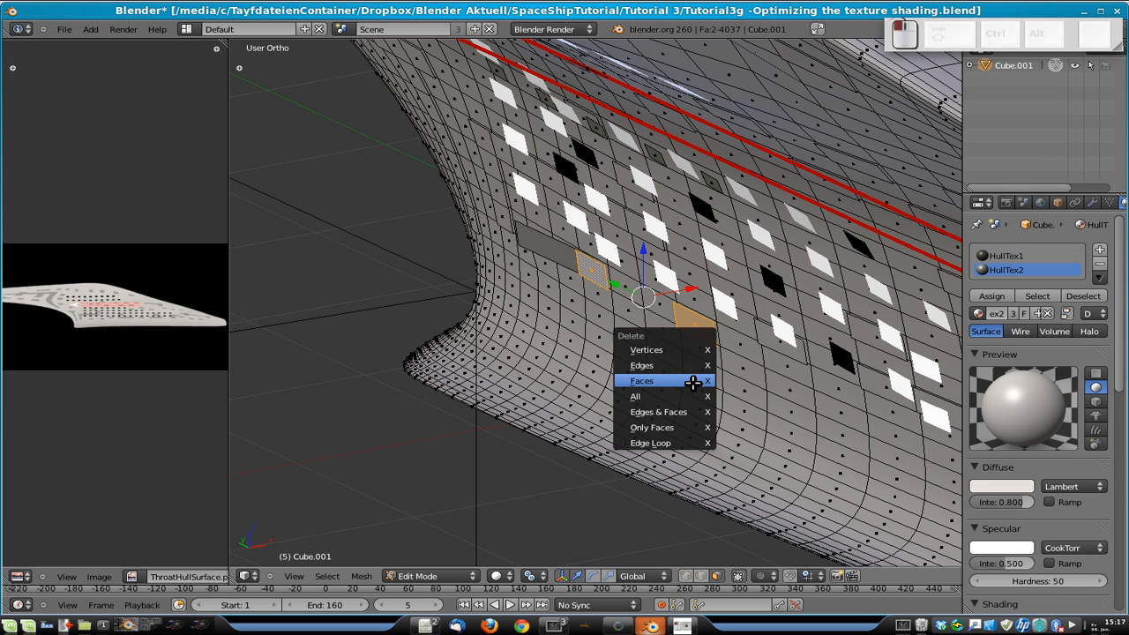
pyautogui.click(693, 382)
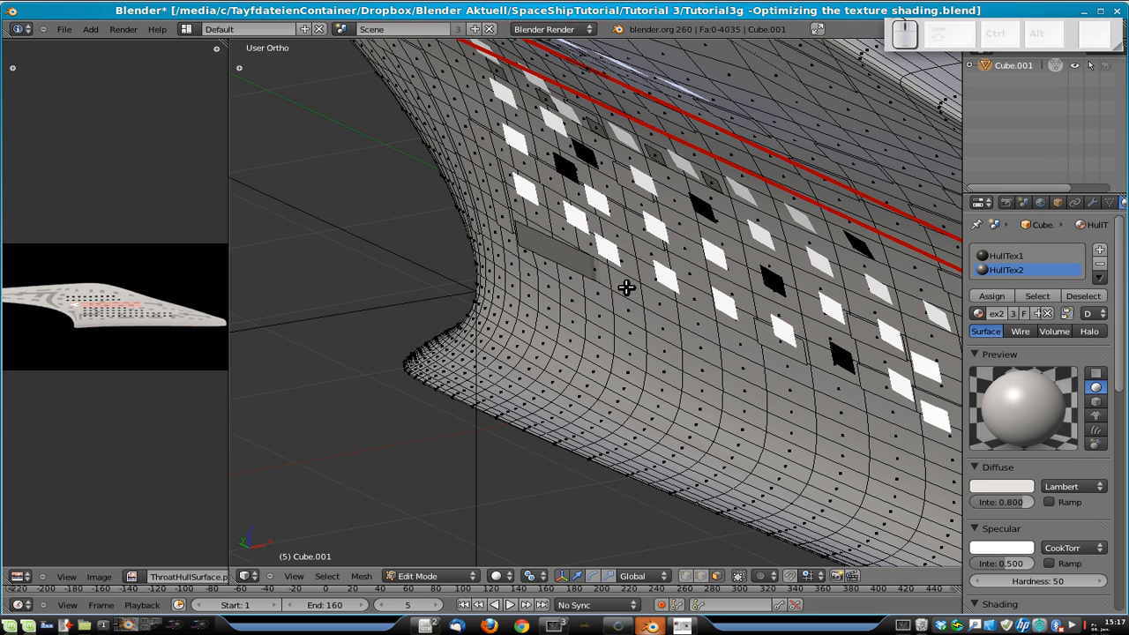
pyautogui.click(698, 574)
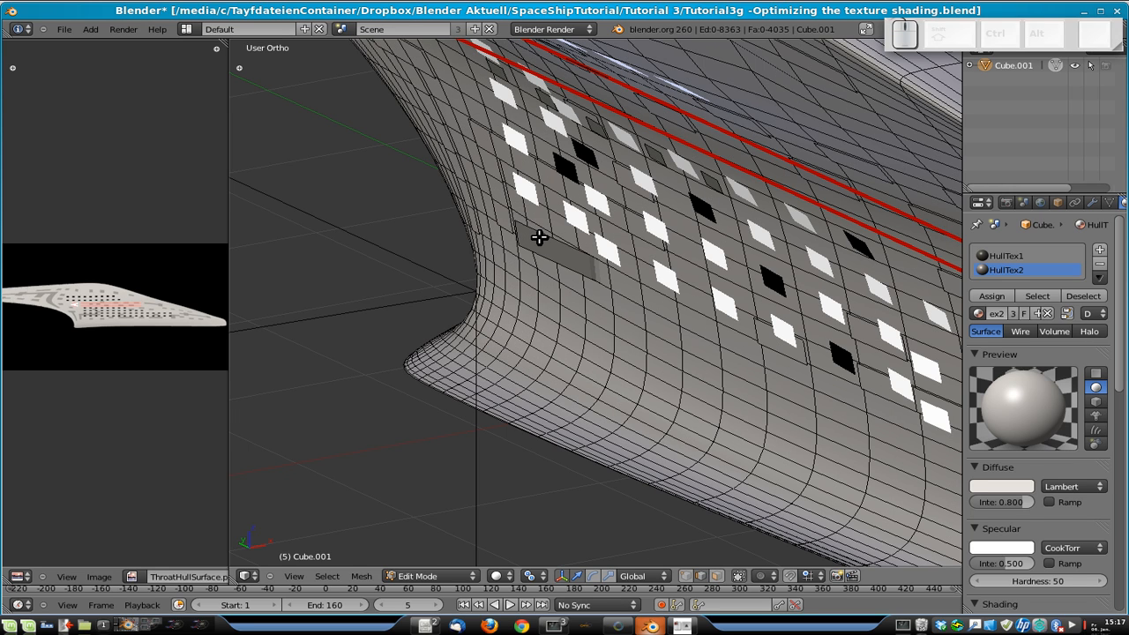
pyautogui.press('l')
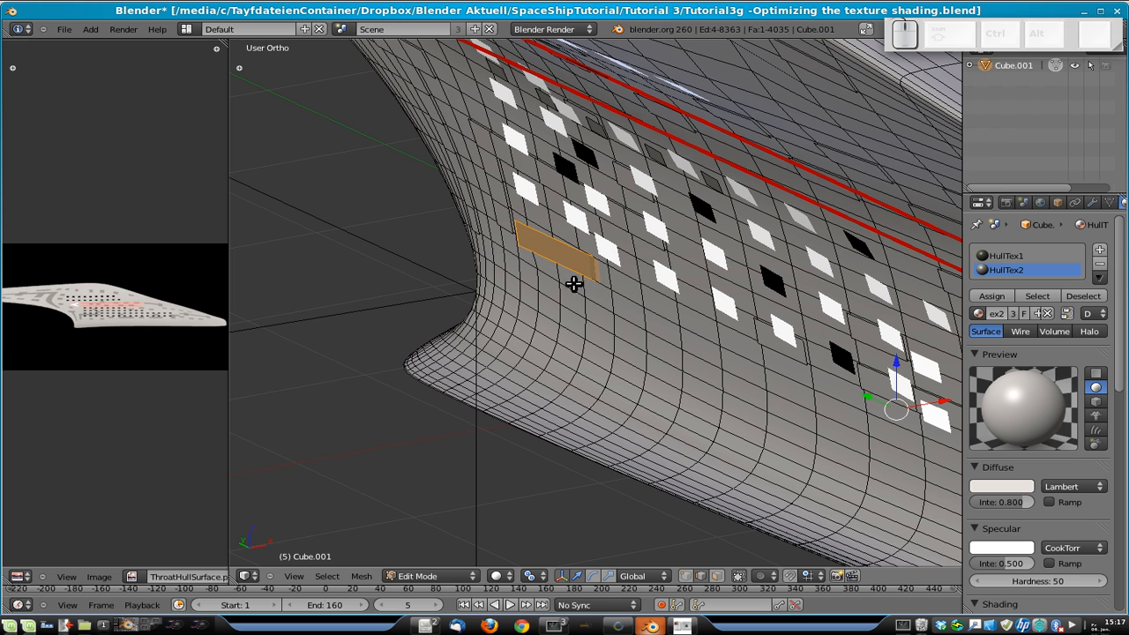
pyautogui.scroll(-3, 610, 264)
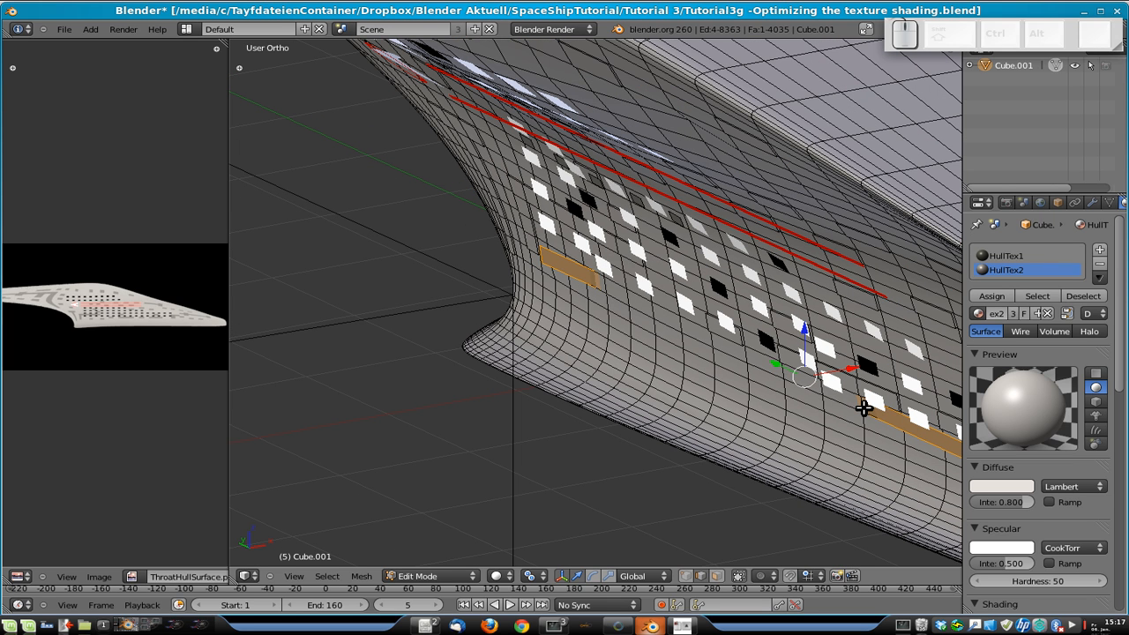
pyautogui.press('w')
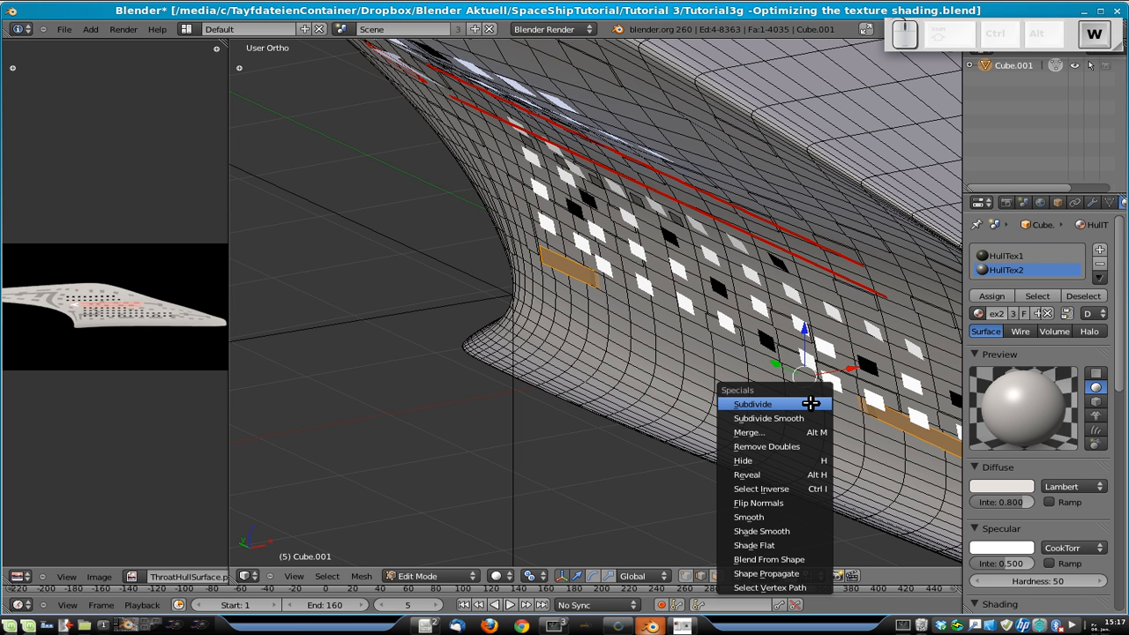
pyautogui.click(238, 68)
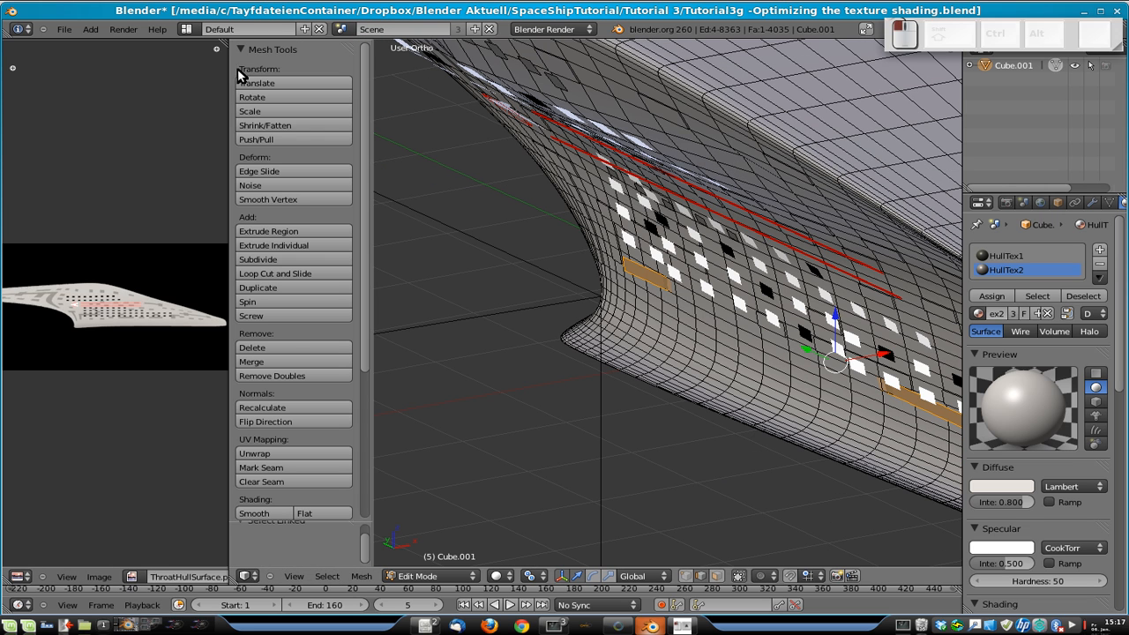
pyautogui.click(284, 273)
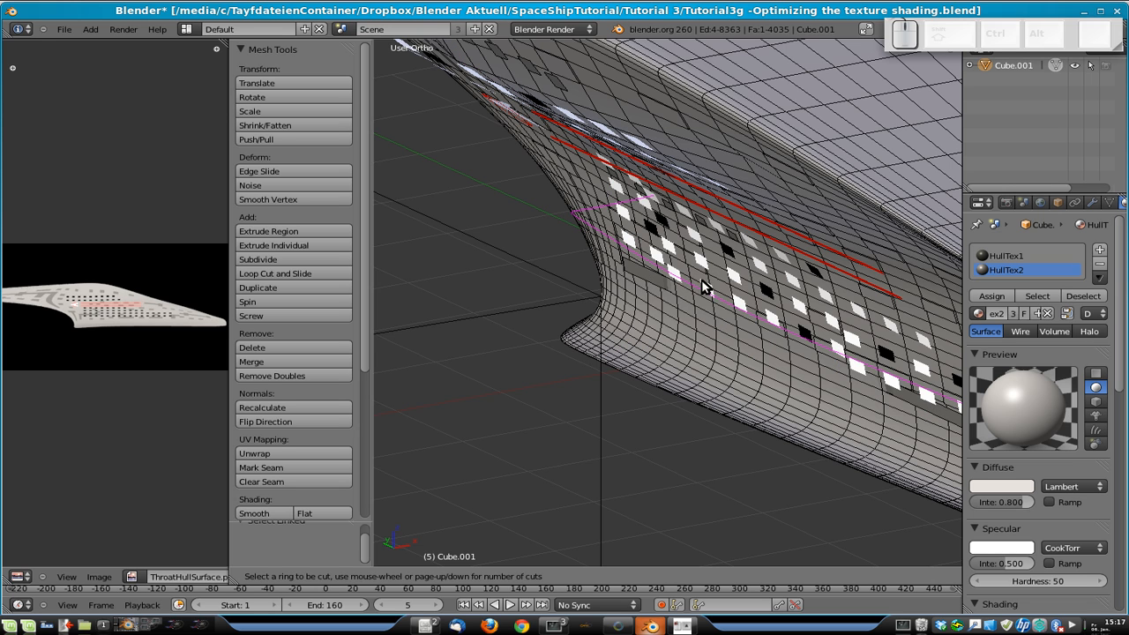
pyautogui.rightClick(843, 321)
pyautogui.press('z')
pyautogui.press('z')
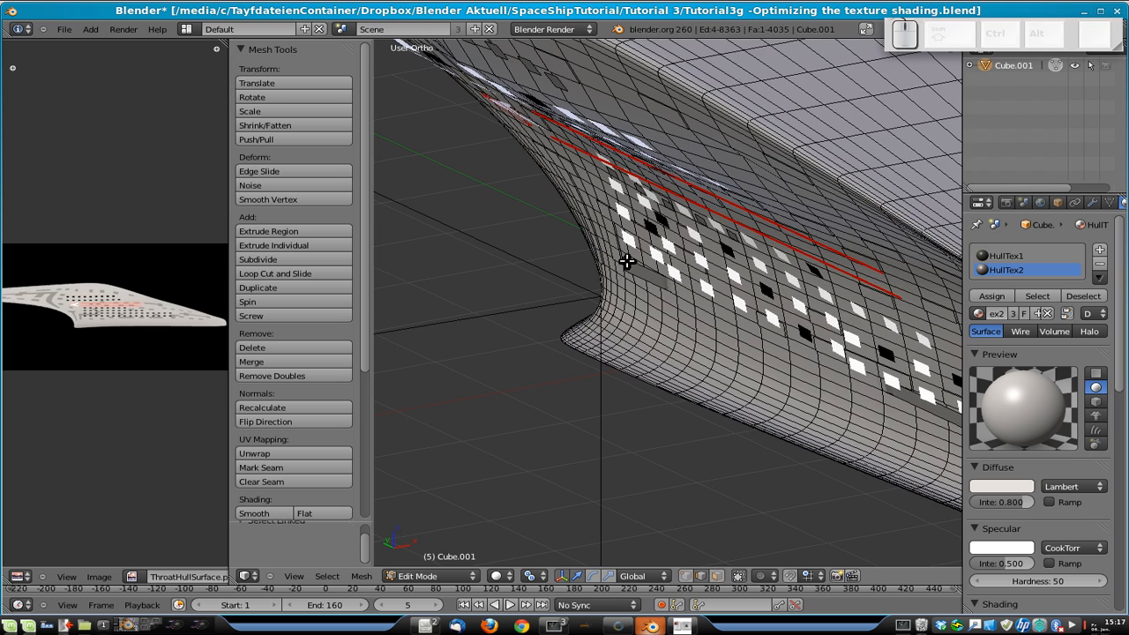
# - Move the whole strip below the lower windows -1 along the global X axis, clear of the hull
pyautogui.scroll(6, 626, 261)
pyautogui.press('a')
pyautogui.press('a')
pyautogui.press('l')
pyautogui.scroll(-3, 668, 277)
pyautogui.scroll(-5, 706, 288)
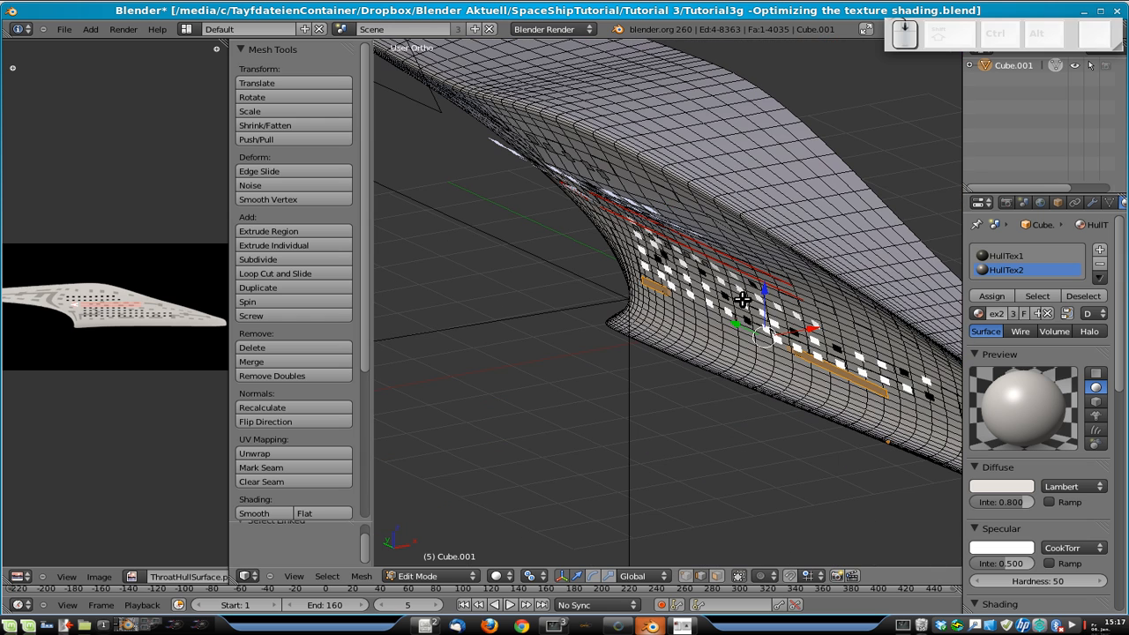
pyautogui.press('g')
pyautogui.press('x')
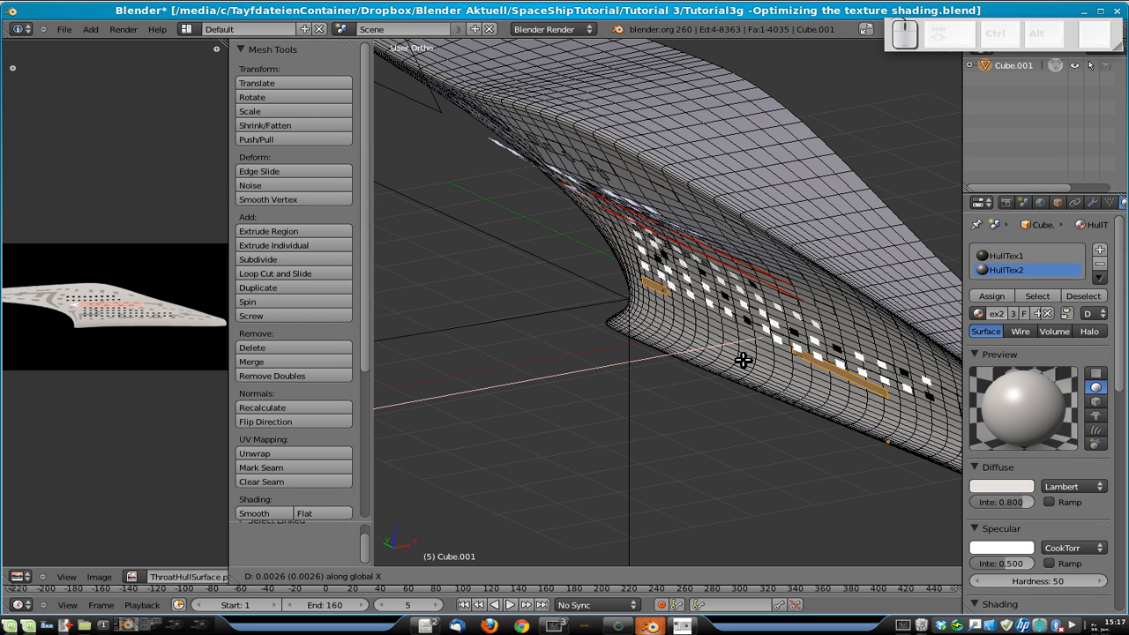
pyautogui.press('1')
pyautogui.press('-')
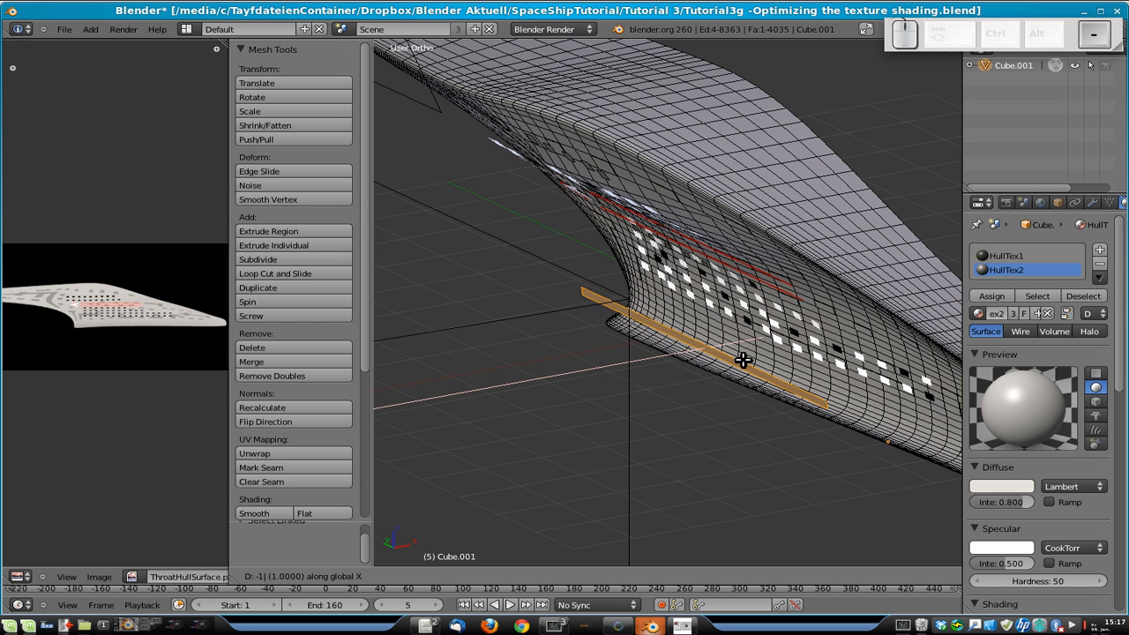
pyautogui.press('Return')
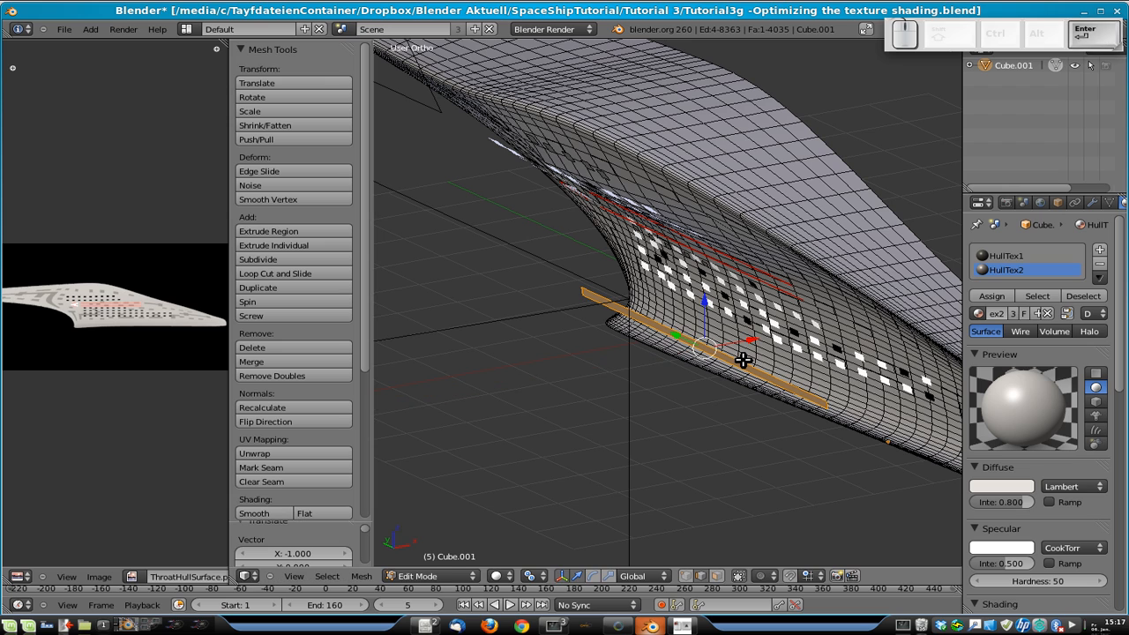
# - Add one loop cut across the middle of the detached strip and view the result in Object Mode
pyautogui.click(251, 274)
pyautogui.click(683, 337)
pyautogui.click(683, 338)
pyautogui.scroll(6, 720, 410)
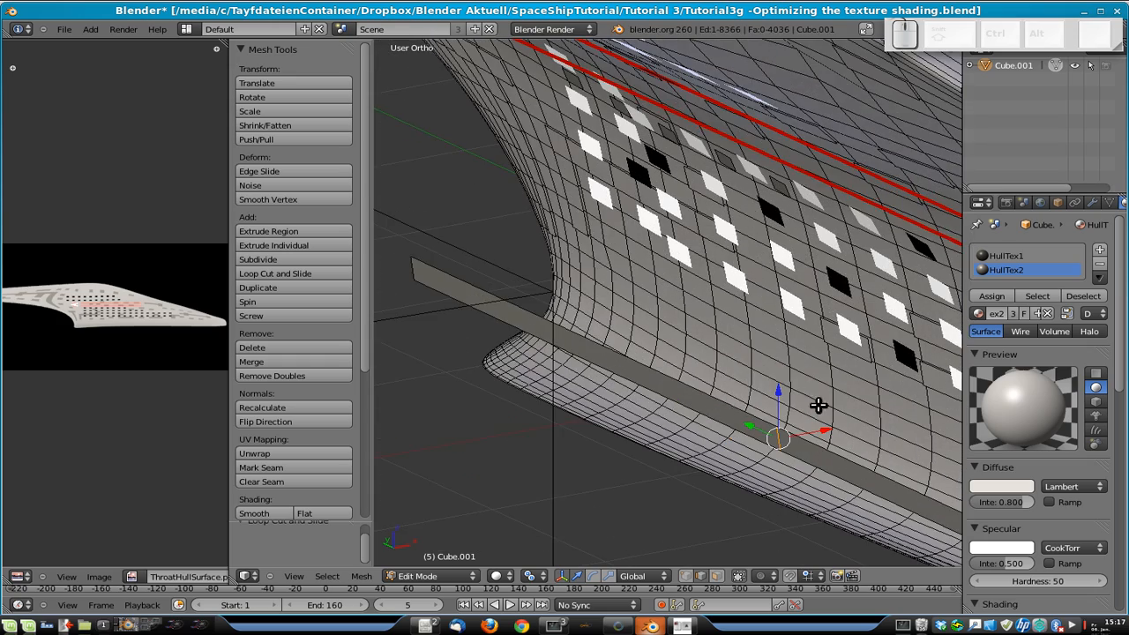
pyautogui.scroll(-2, 819, 405)
pyautogui.press('Tab')
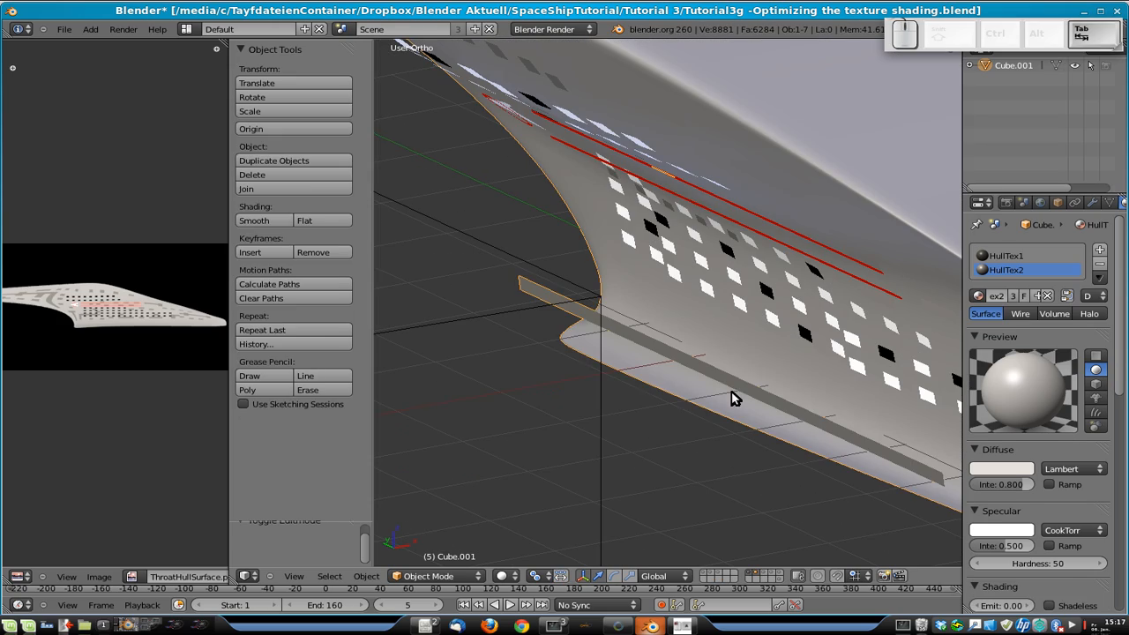
# - Move the complete subdivided strip 1 along the global X axis, back to the hull
pyautogui.press('Tab')
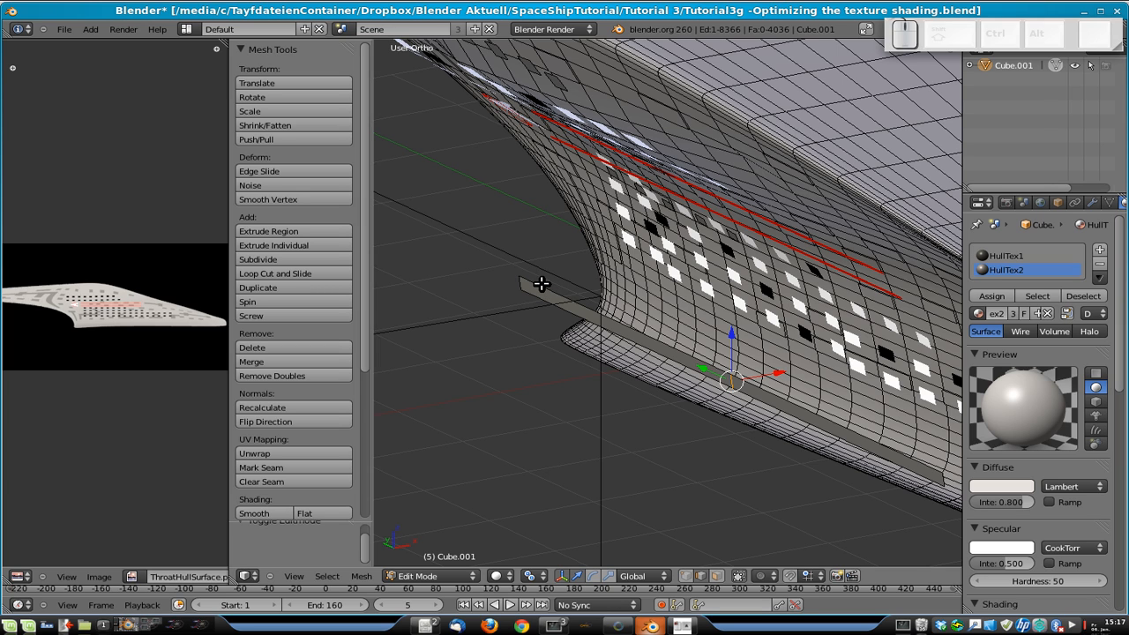
pyautogui.press('l')
pyautogui.press('g')
pyautogui.press('y')
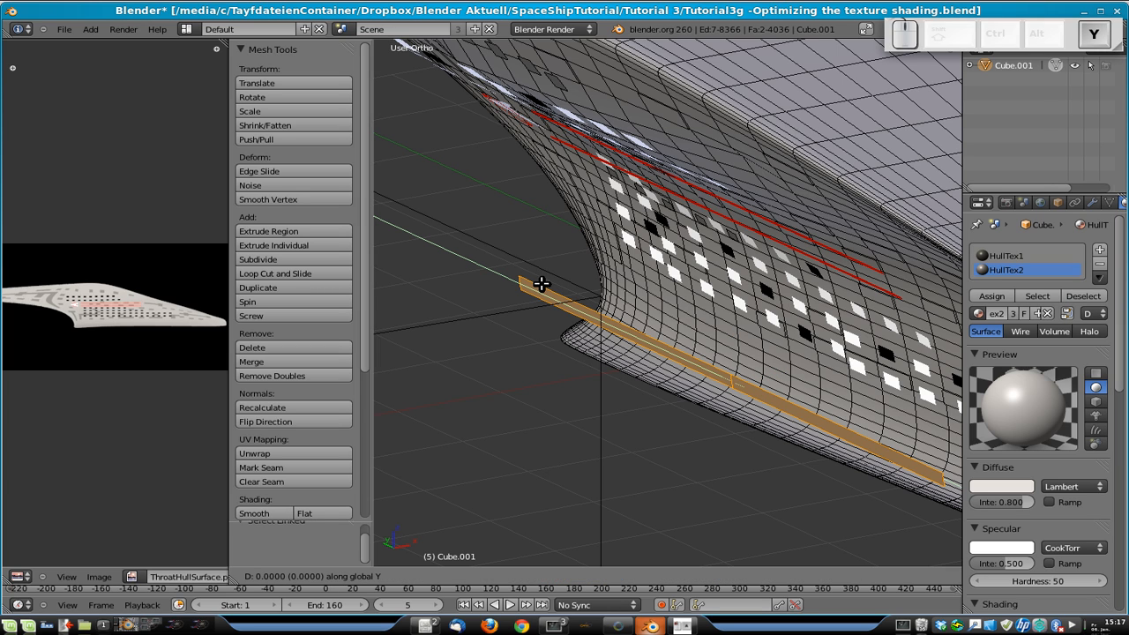
pyautogui.press('x')
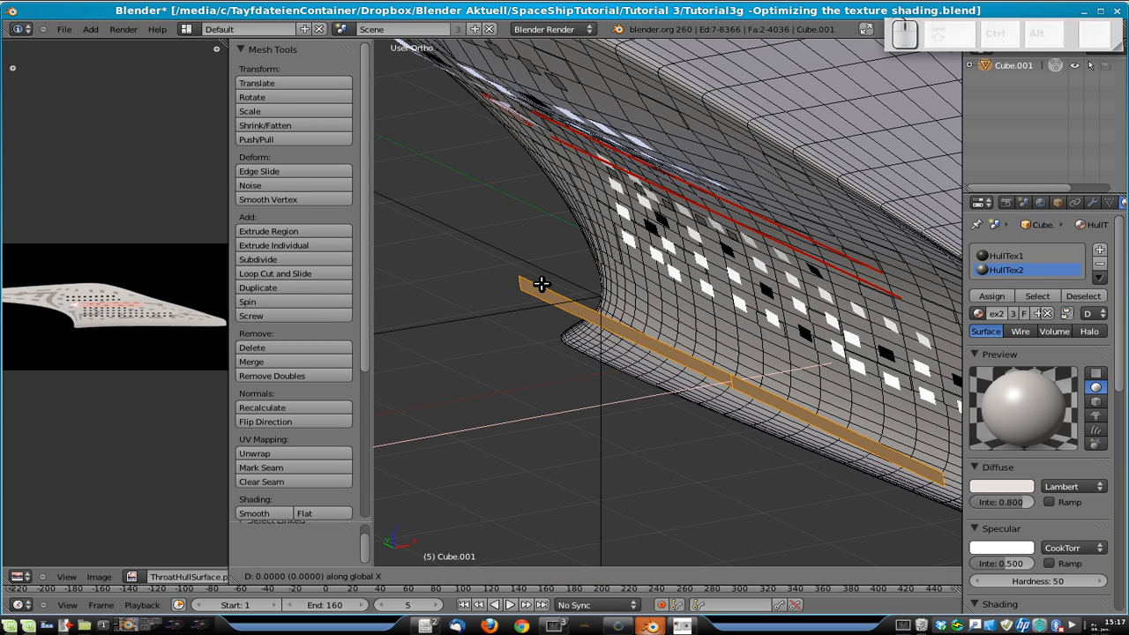
pyautogui.press('1')
pyautogui.press('Return')
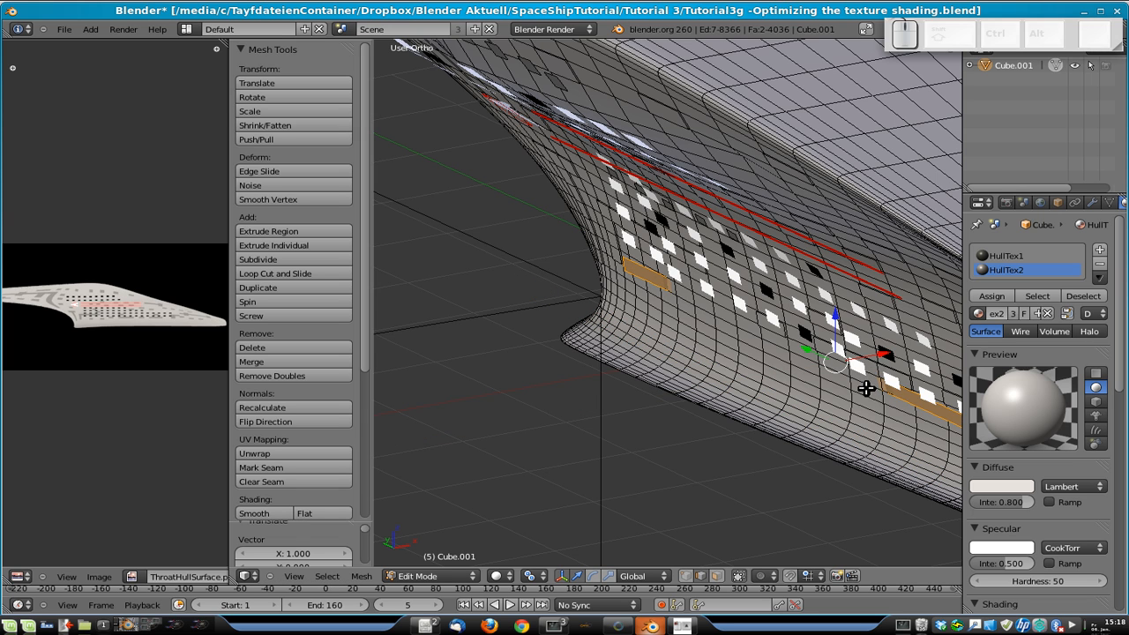
# - Select the strip's middle edge in wireframe display and move it about -0.07 along the global X axis, out of the hull
pyautogui.press('z')
pyautogui.keyDown('shift'); pyautogui.moveTo(836, 362); pyautogui.dragTo(704, 328, button='middle'); pyautogui.keyUp('shift')
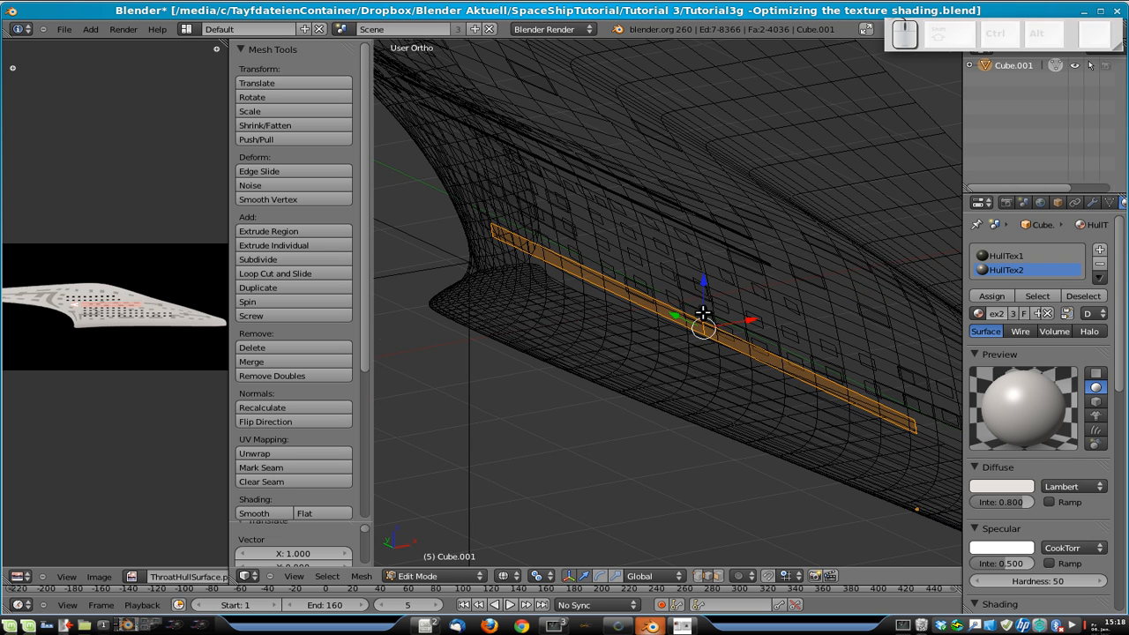
pyautogui.rightClick(700, 326)
pyautogui.rightClick(704, 329)
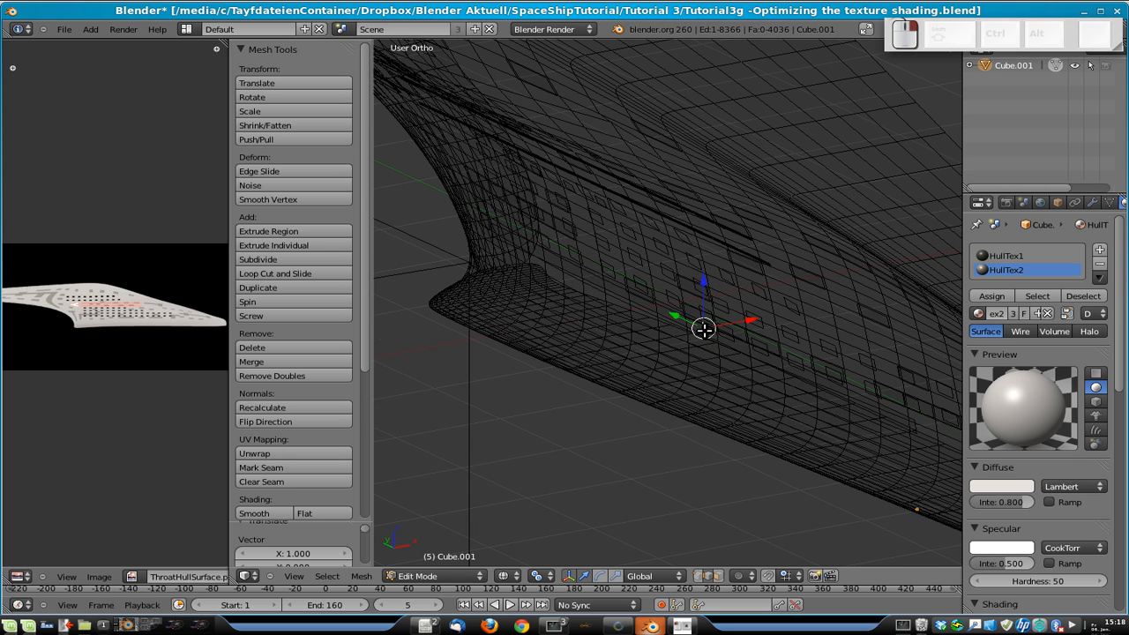
pyautogui.press('z')
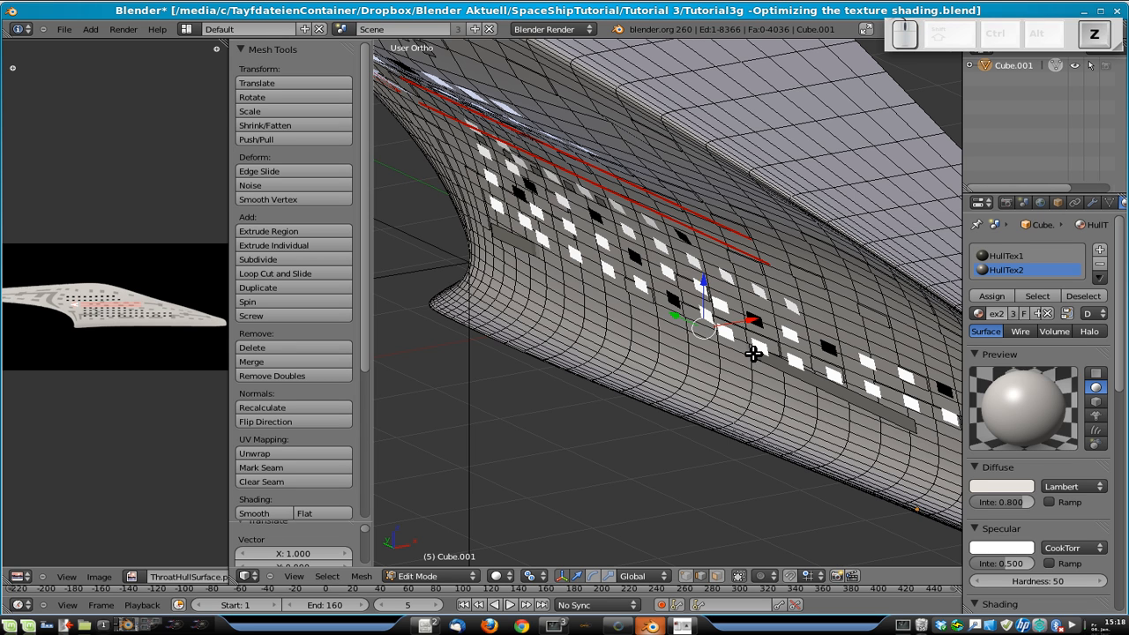
pyautogui.press('g')
pyautogui.press('x')
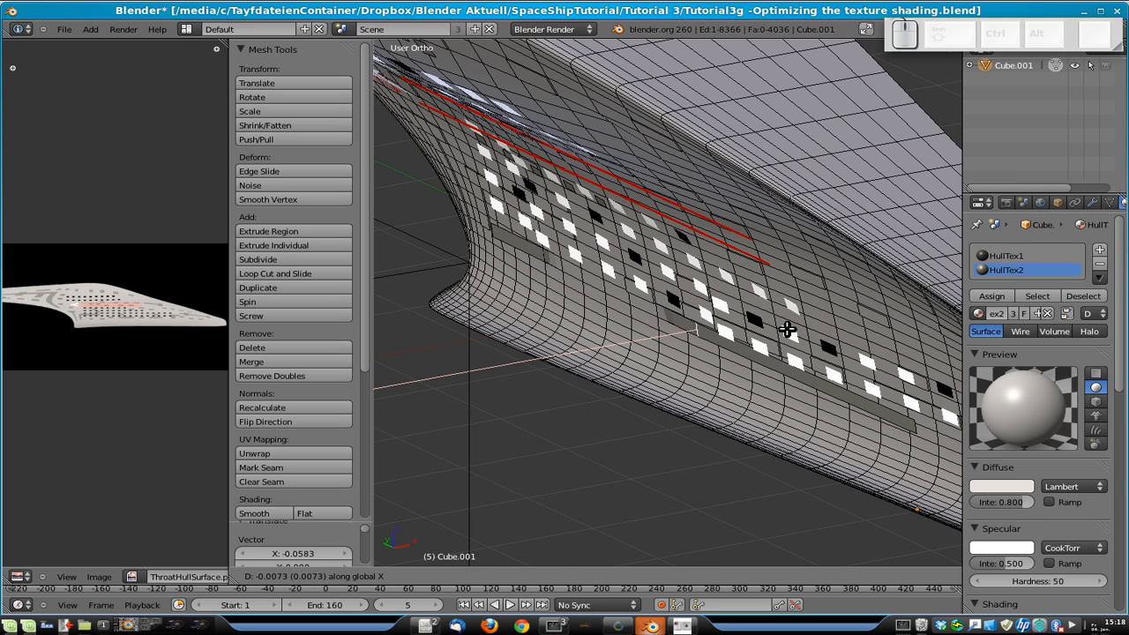
# - Move the strip's middle edge about 1.36 along the global Y axis and check the strip in Object Mode
pyautogui.press('y')
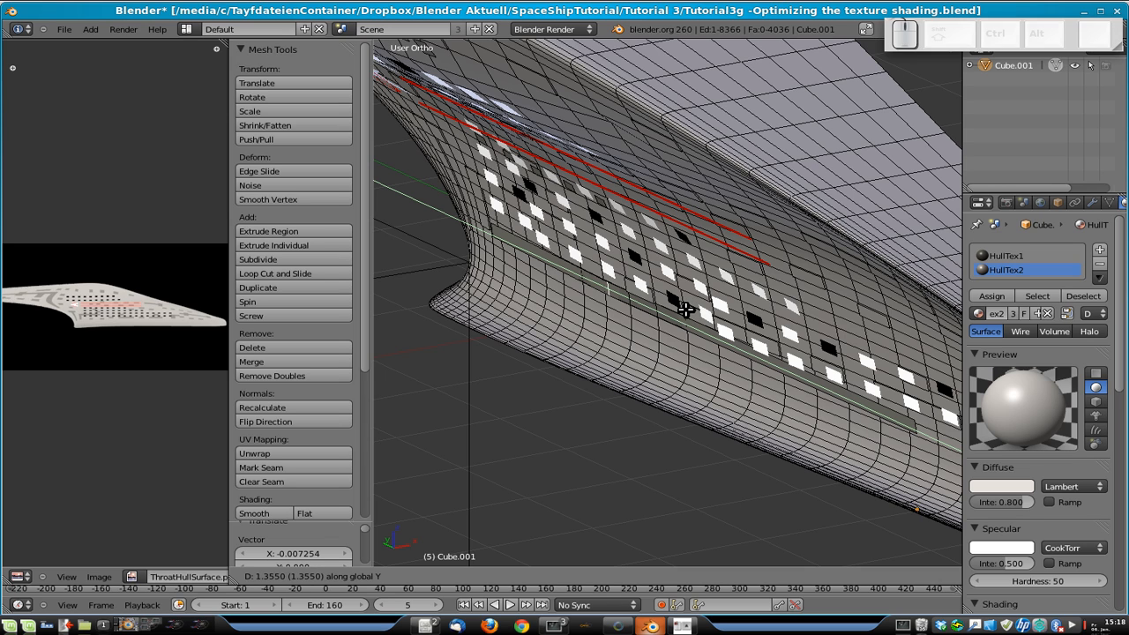
pyautogui.click(686, 309)
pyautogui.press('Tab')
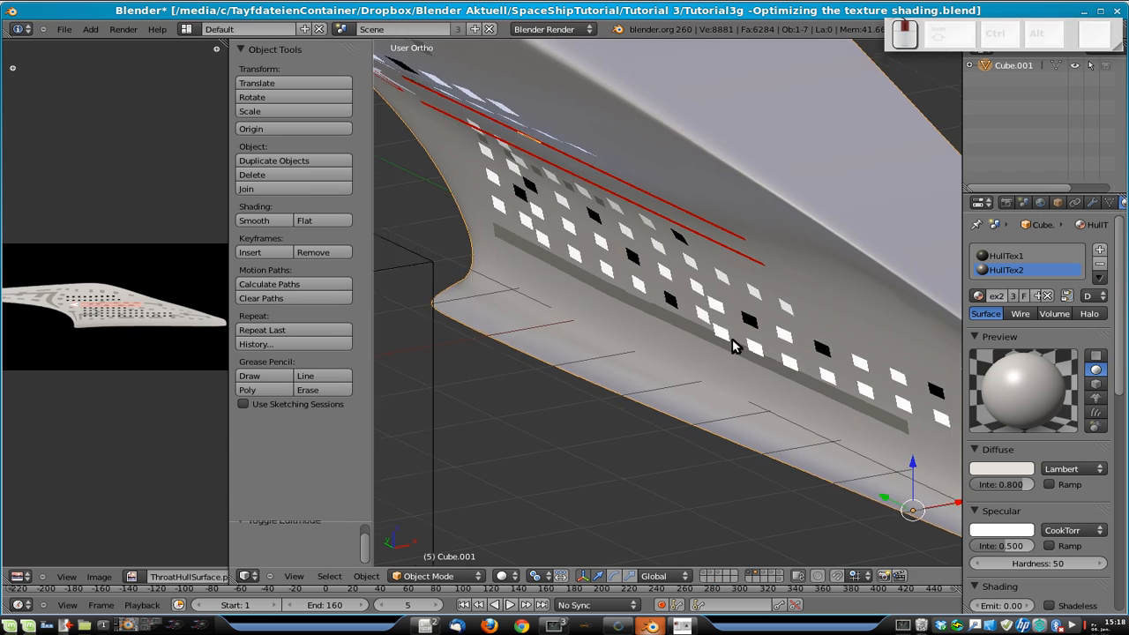
pyautogui.scroll(3, 741, 327)
pyautogui.moveTo(754, 304); pyautogui.dragTo(857, 312, button='middle')
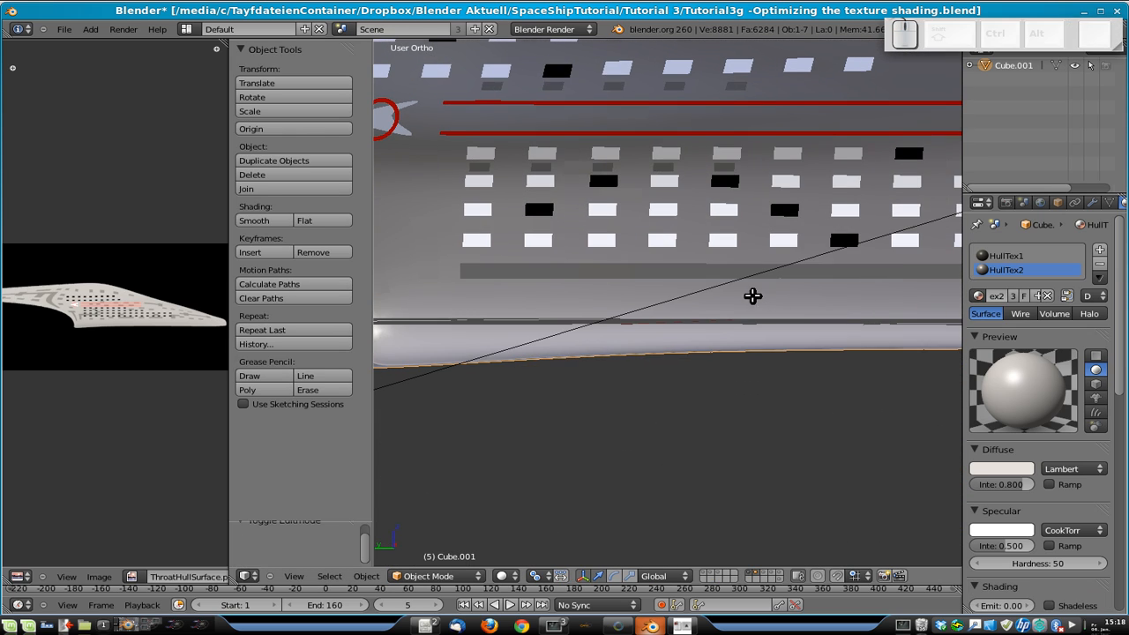
# - Select the entire strip below the lower windows and move it about -0.04 along the global X axis
pyautogui.press('Tab')
pyautogui.press('ctrl+KP_3')
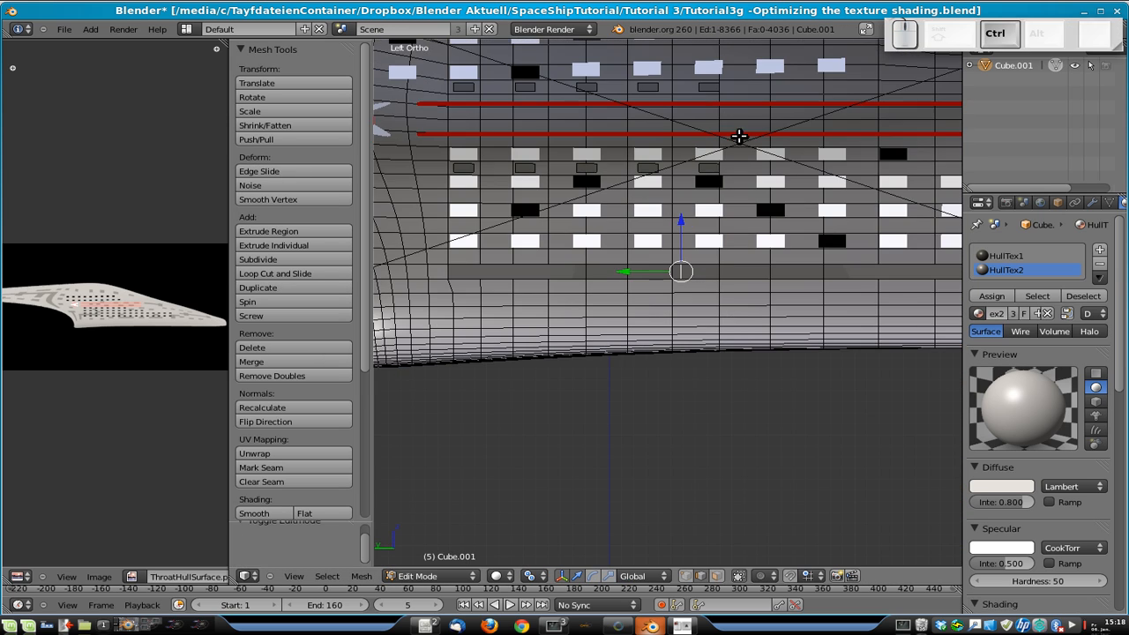
pyautogui.scroll(-2, 648, 267)
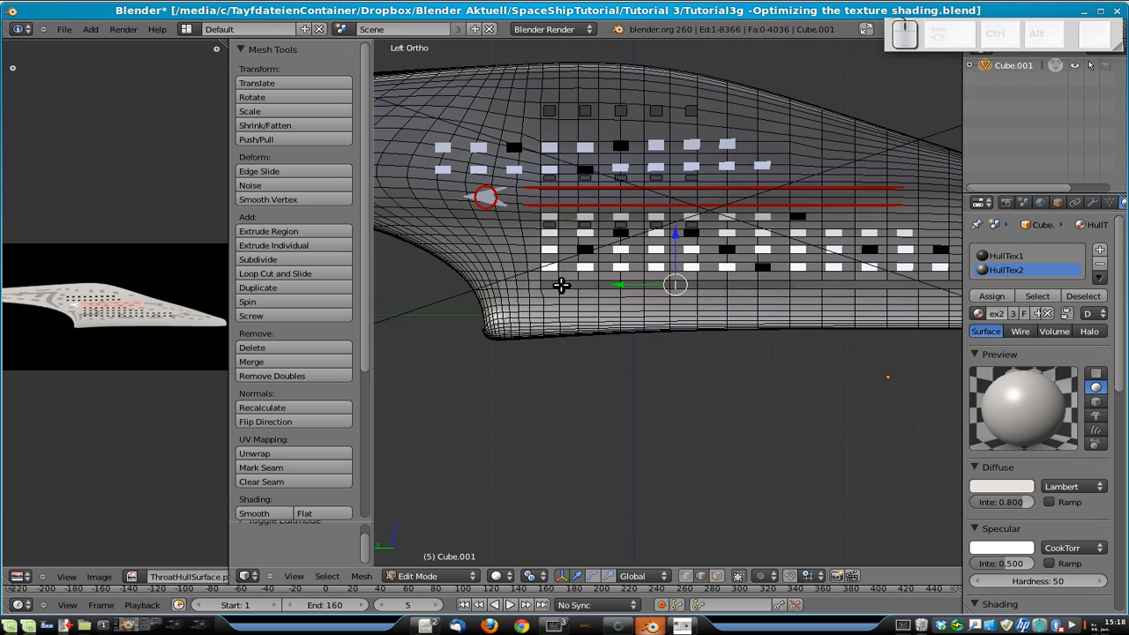
pyautogui.keyDown('alt'); pyautogui.rightClick(561, 285); pyautogui.keyUp('alt')
pyautogui.moveTo(862, 273); pyautogui.dragTo(687, 303, button='middle')
pyautogui.press('g')
pyautogui.press('x')
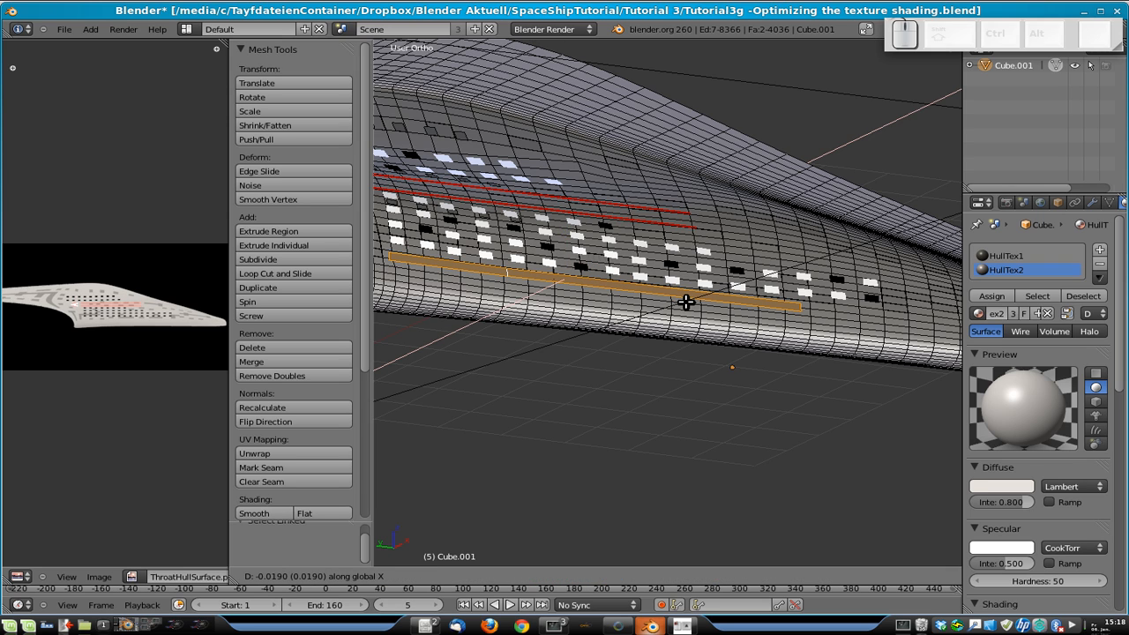
pyautogui.click(686, 302)
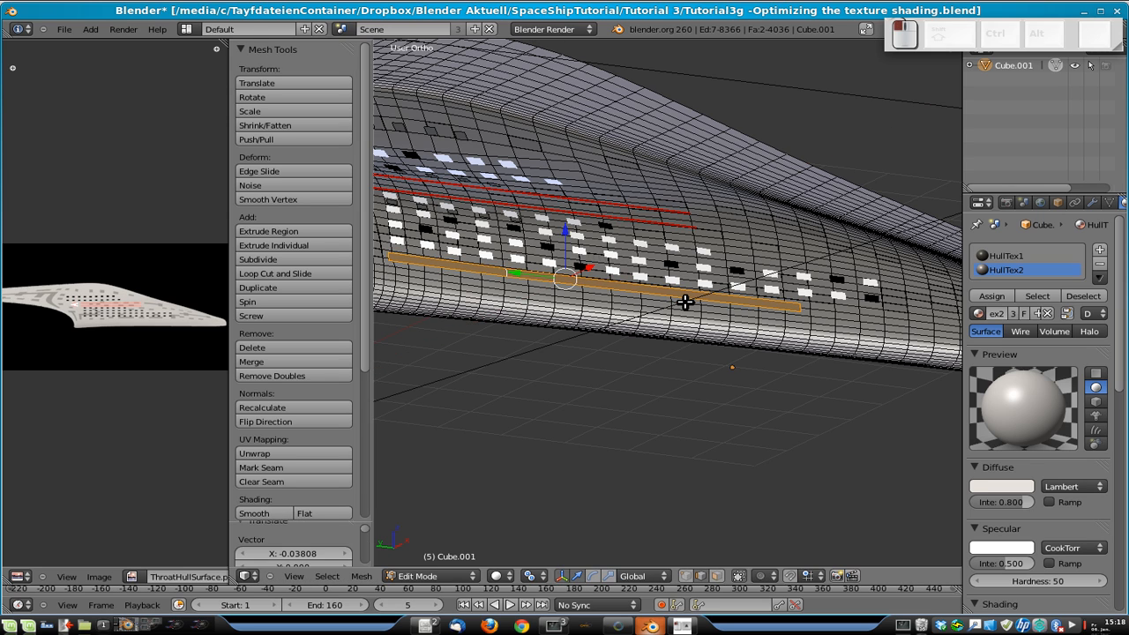
# - Duplicate the strip and place the copy about -0.19 along the global Z axis, parallel below the original
pyautogui.press('g')
pyautogui.press('z')
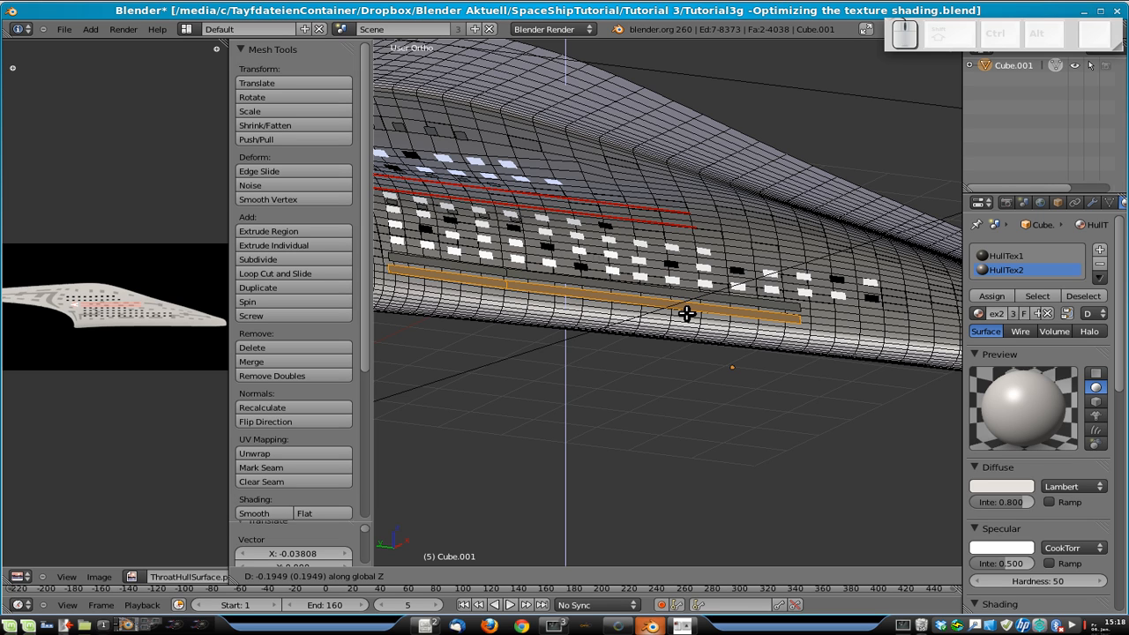
pyautogui.click(688, 313)
# - Examine both strips and the surrounding hull side from the left view, with and without the mesh wires
pyautogui.moveTo(700, 295); pyautogui.dragTo(926, 194, button='middle')
pyautogui.press('ctrl+KP_3')
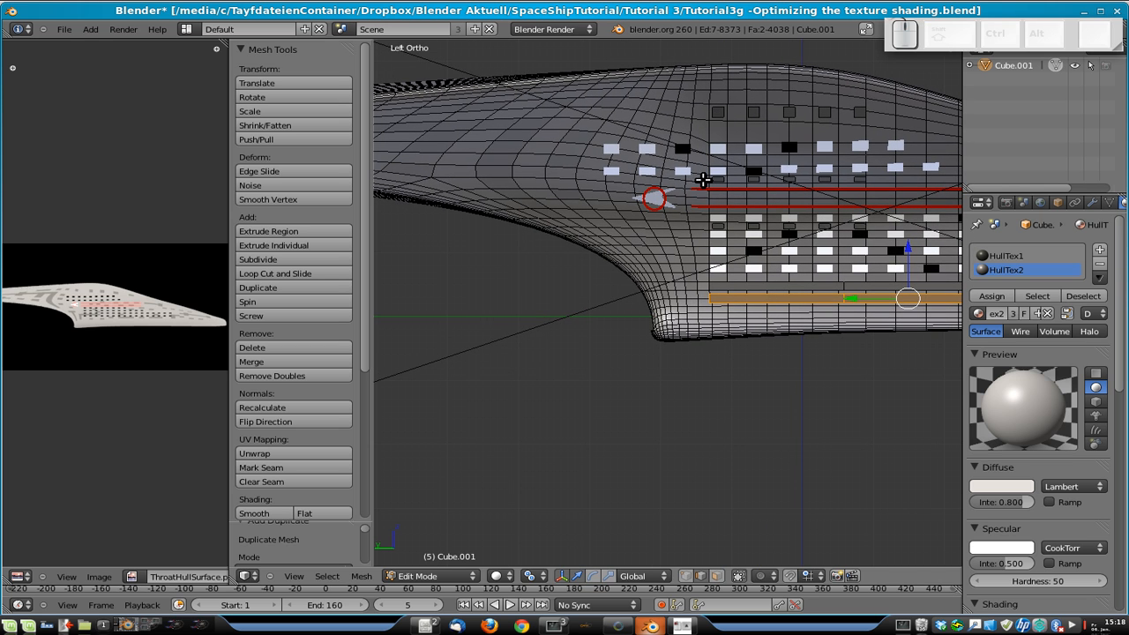
pyautogui.scroll(3, 703, 179)
pyautogui.moveTo(718, 162); pyautogui.dragTo(803, 327, button='middle')
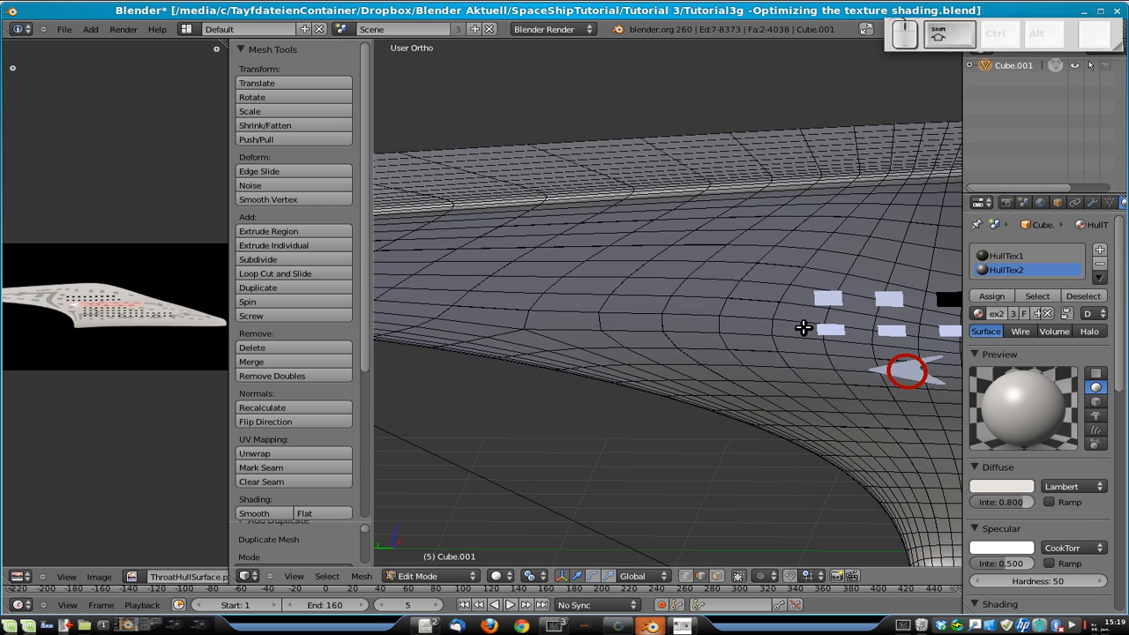
pyautogui.press('ctrl+KP_3')
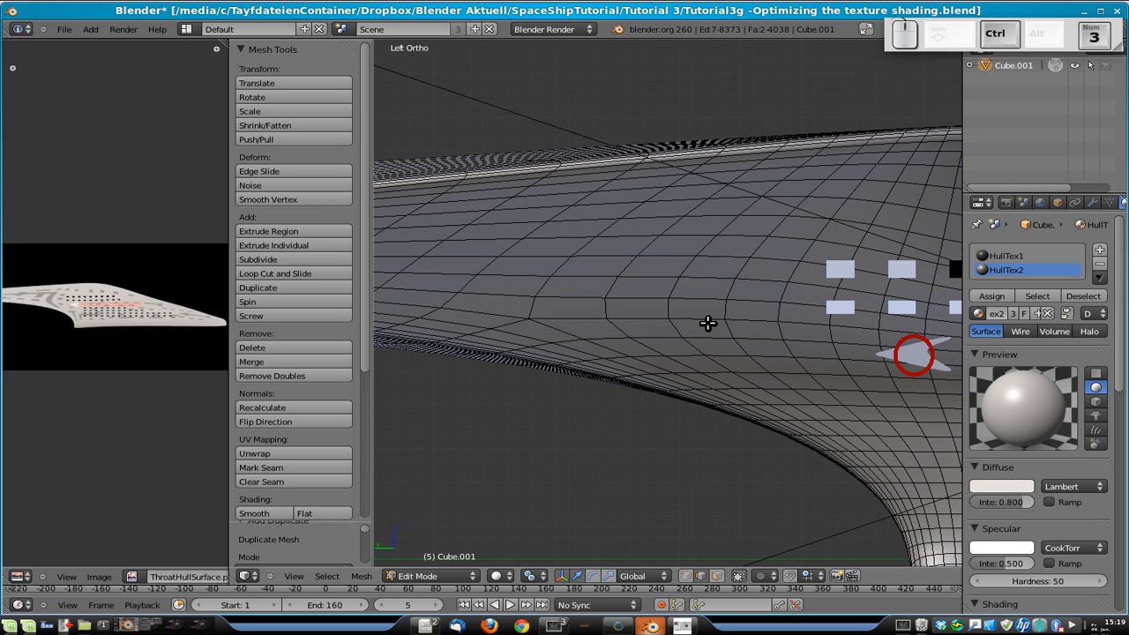
pyautogui.scroll(-4, 707, 324)
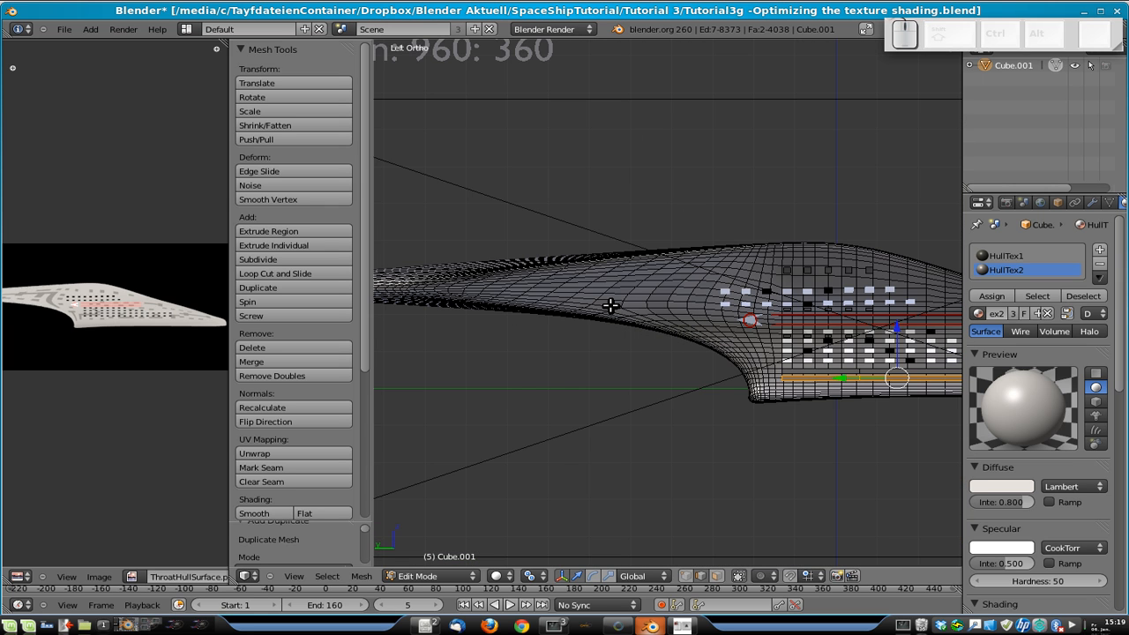
pyautogui.keyDown('shift'); pyautogui.moveTo(783, 321); pyautogui.dragTo(621, 323, button='middle'); pyautogui.keyUp('shift')
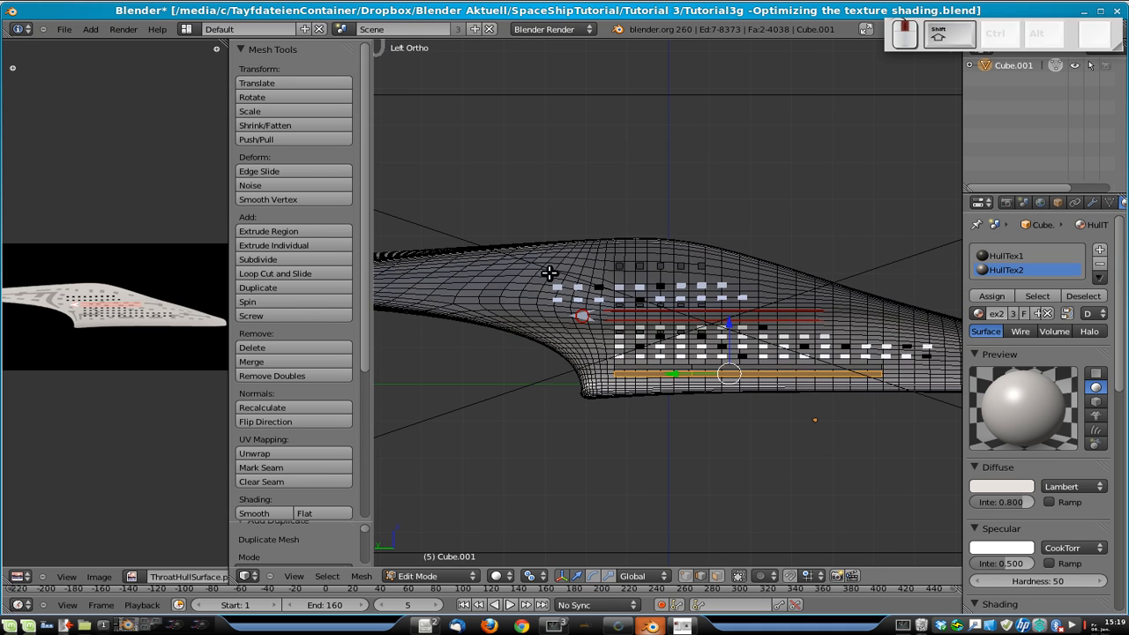
pyautogui.scroll(2, 549, 273)
pyautogui.press('Tab')
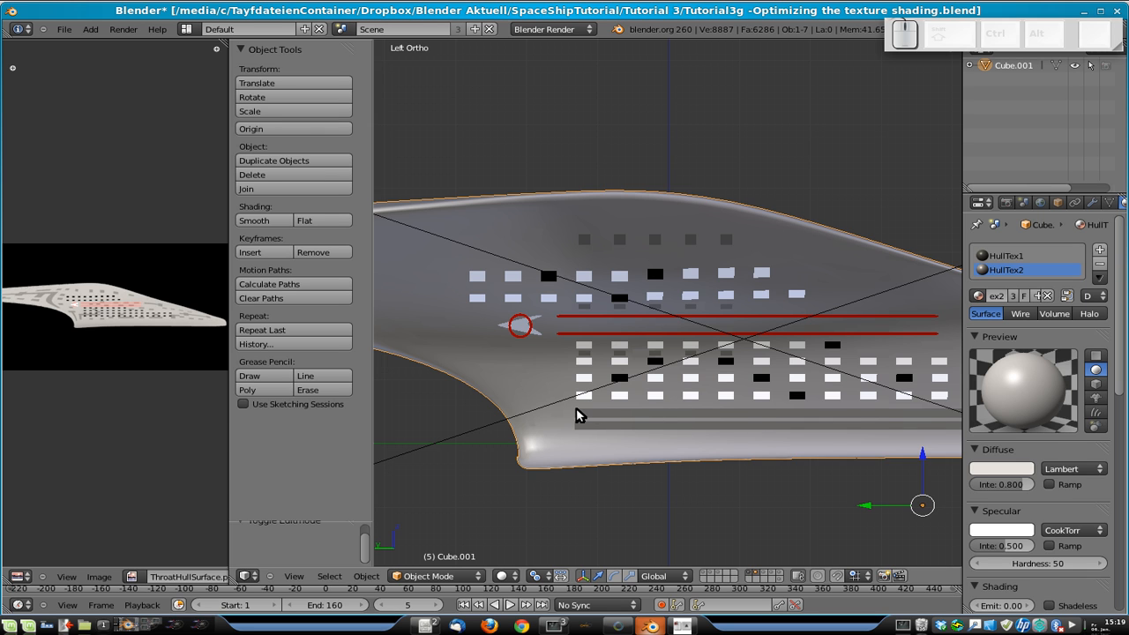
pyautogui.press('Tab')
pyautogui.scroll(2, 599, 408)
pyautogui.scroll(2, 599, 409)
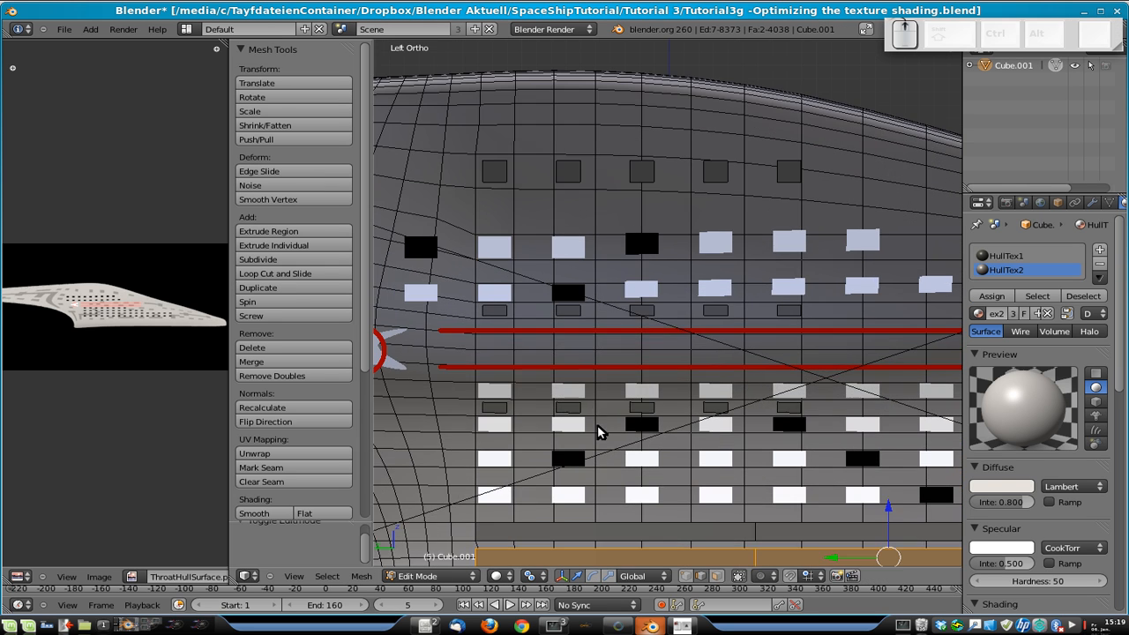
pyautogui.press('Tab')
# - Extrude the upper strip's end edge nearest the hull opening a short distance outward along the global Y axis
pyautogui.keyDown('shift'); pyautogui.moveTo(547, 509); pyautogui.dragTo(698, 312, button='middle'); pyautogui.keyUp('shift')
pyautogui.scroll(1, 698, 312)
pyautogui.press('Tab')
pyautogui.scroll(3, 623, 347)
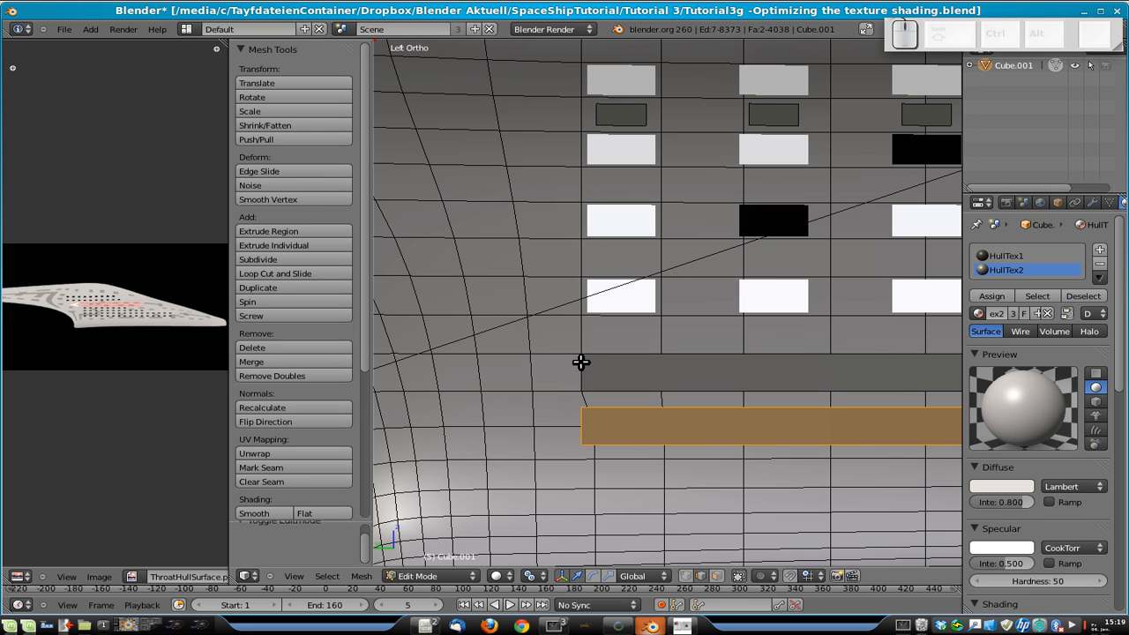
pyautogui.rightClick(580, 362)
pyautogui.moveTo(580, 362); pyautogui.dragTo(736, 369, button='middle')
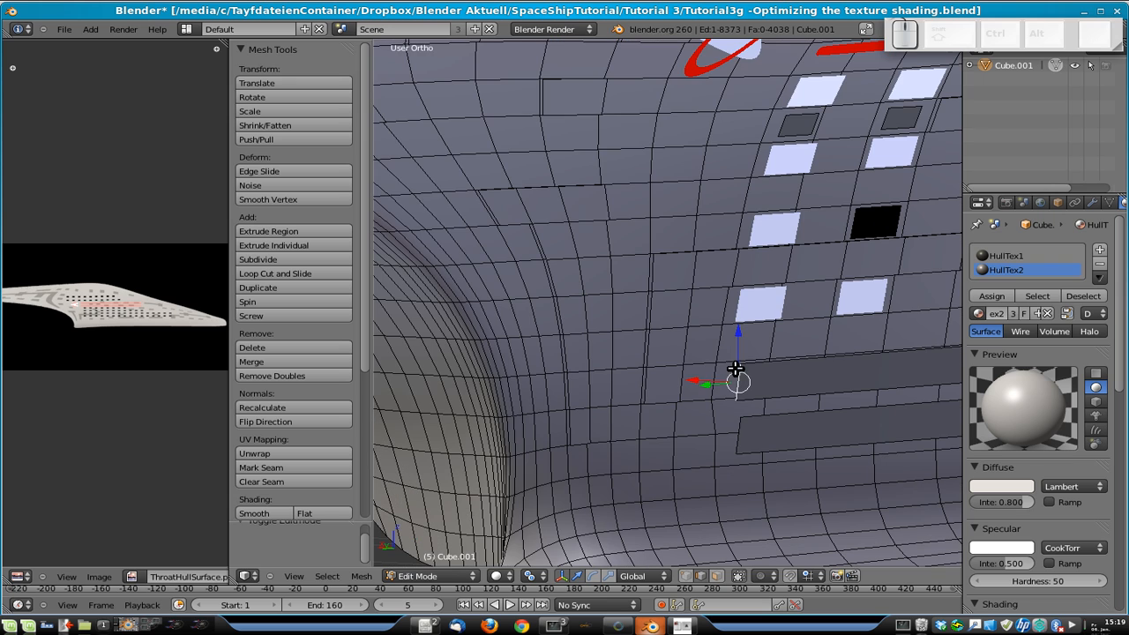
pyautogui.press('g')
pyautogui.press('y')
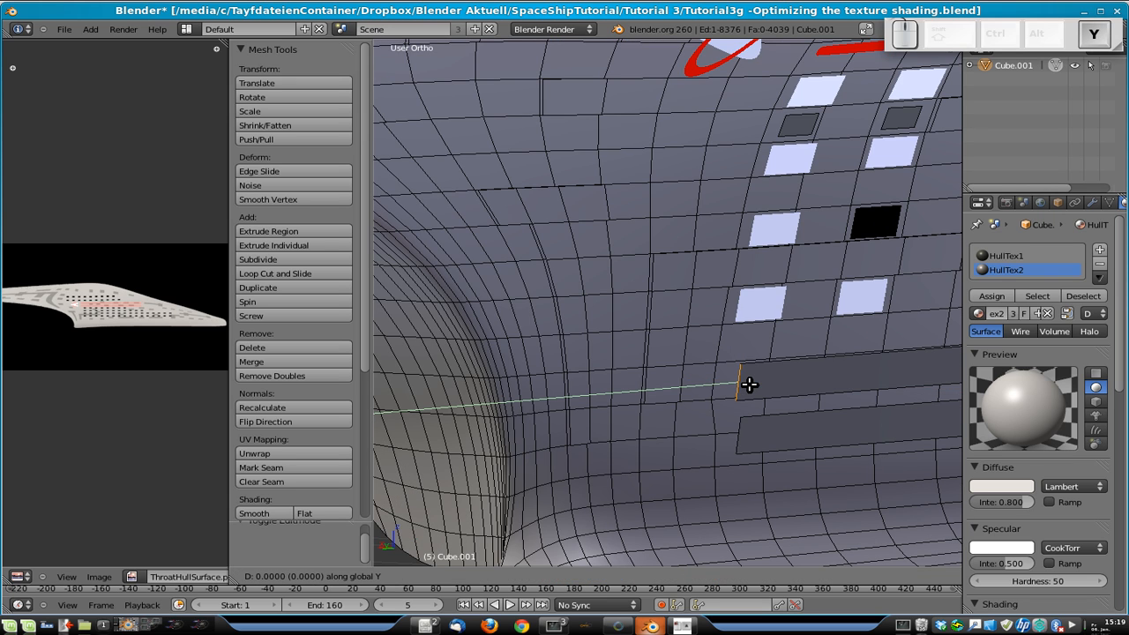
pyautogui.click(719, 387)
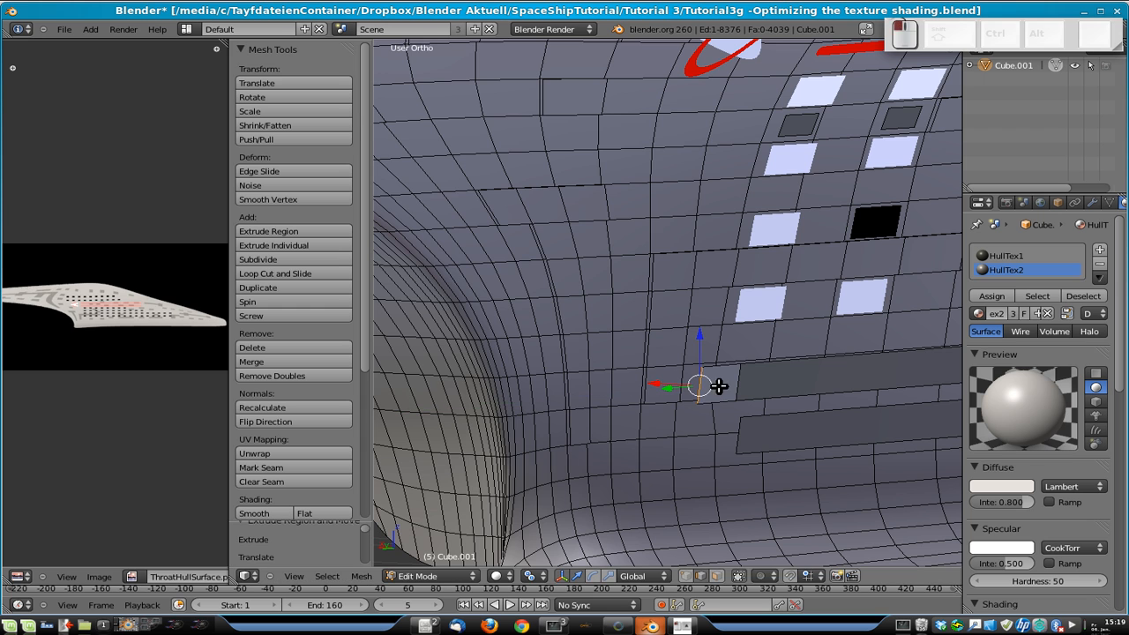
# - Move the upper strip's extruded end edge about -0.15 along the global Y axis, shortening the new end segment
pyautogui.rightClick(722, 367)
pyautogui.moveTo(768, 378); pyautogui.dragTo(711, 376, button='middle')
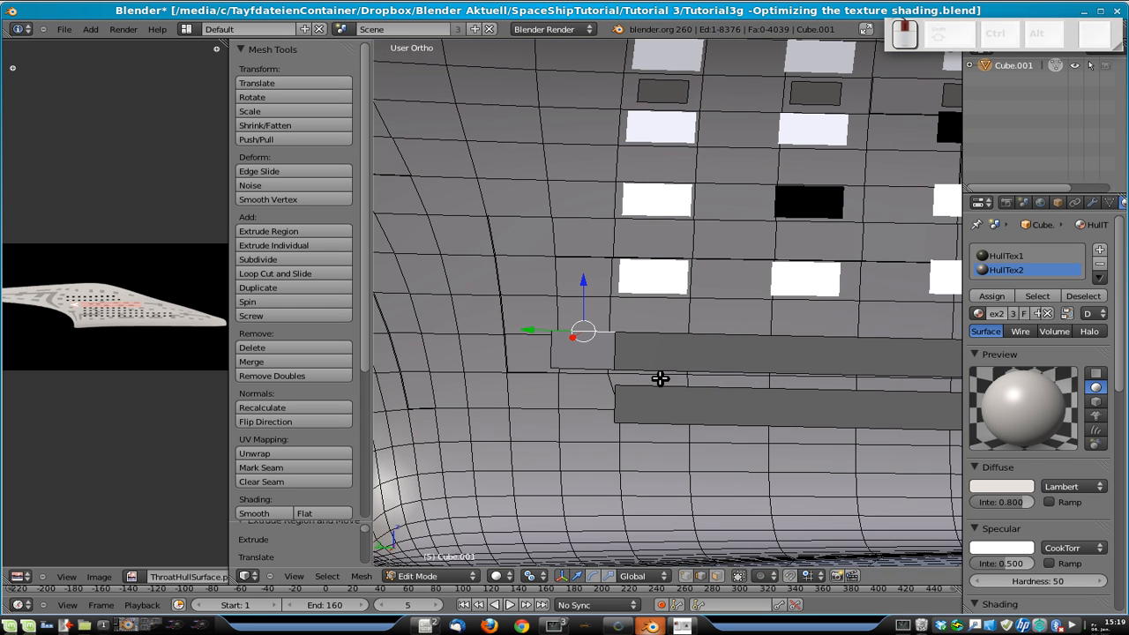
pyautogui.rightClick(549, 350)
pyautogui.press('g')
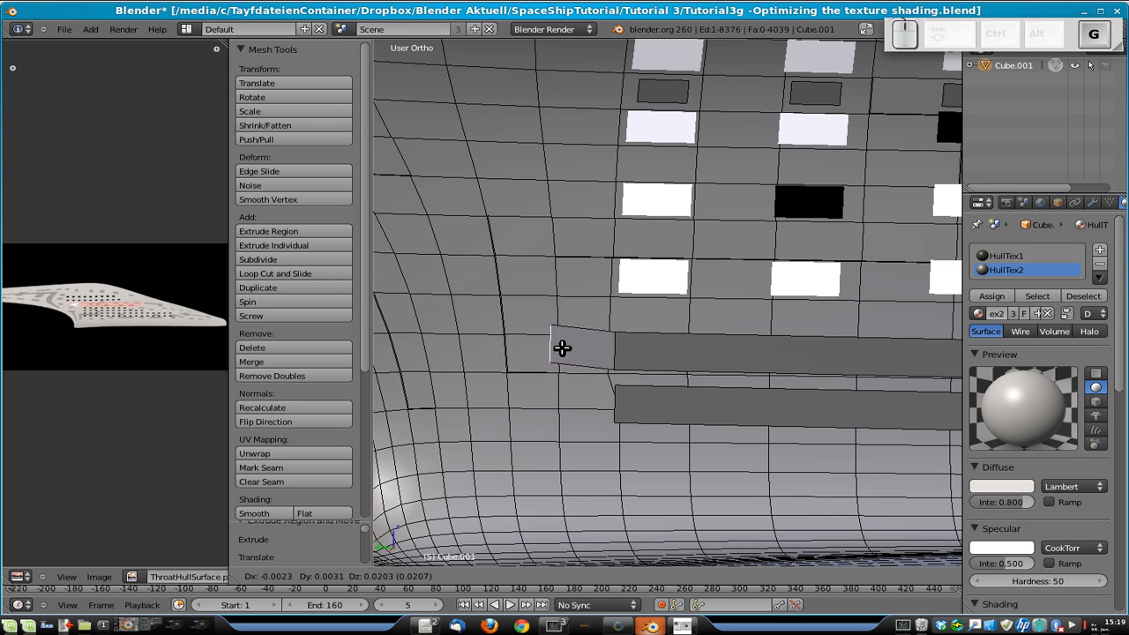
pyautogui.press('y')
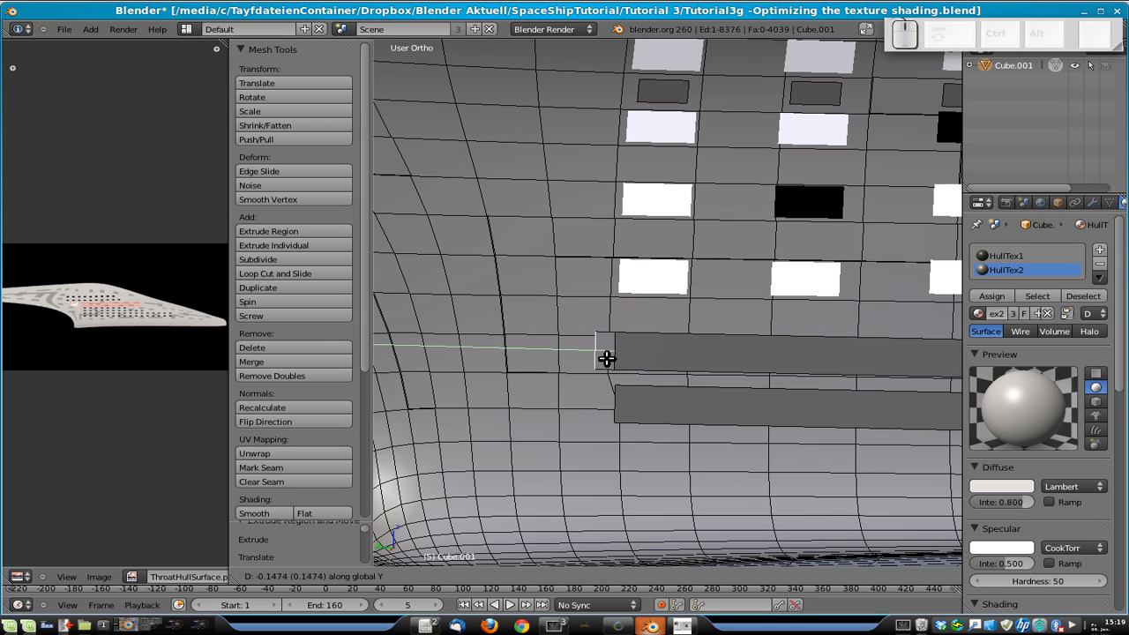
pyautogui.click(603, 356)
# - Extrude the end edge about 0.13 along global Y and extrude the new face's upper edge upward along global Z beside the windows
pyautogui.press('g')
pyautogui.press('y')
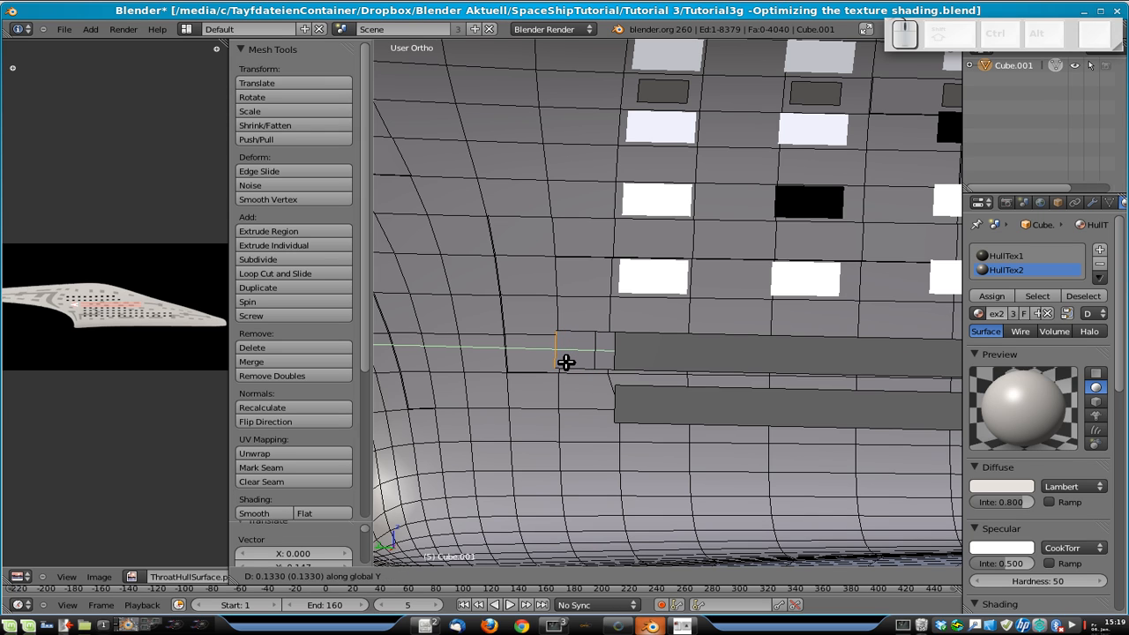
pyautogui.click(567, 362)
pyautogui.rightClick(577, 334)
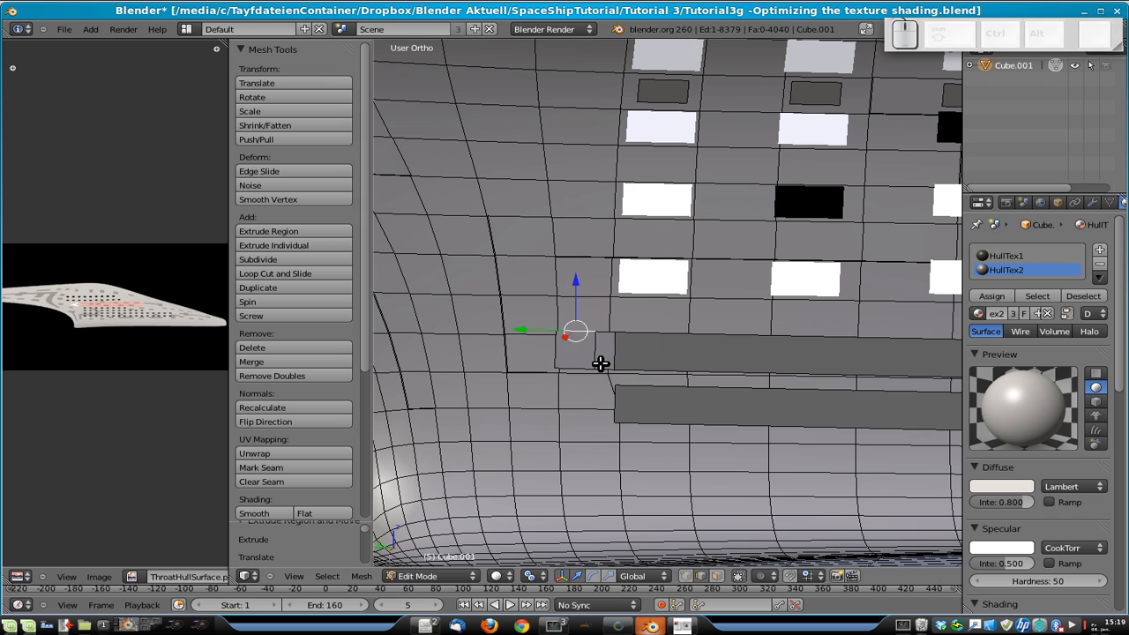
pyautogui.press('e')
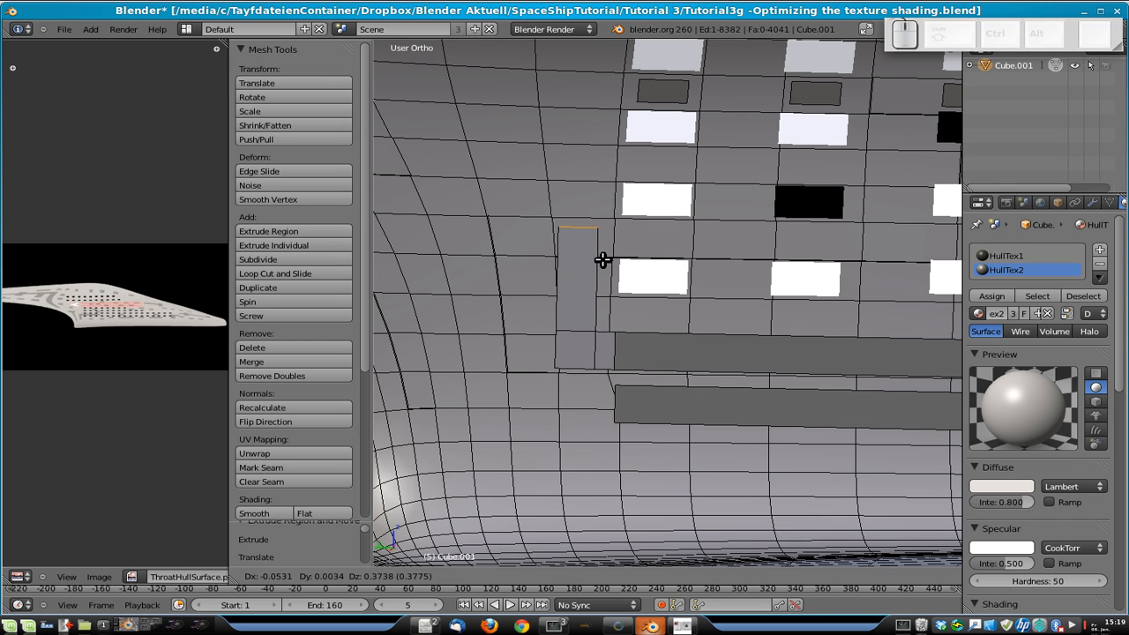
pyautogui.press('z')
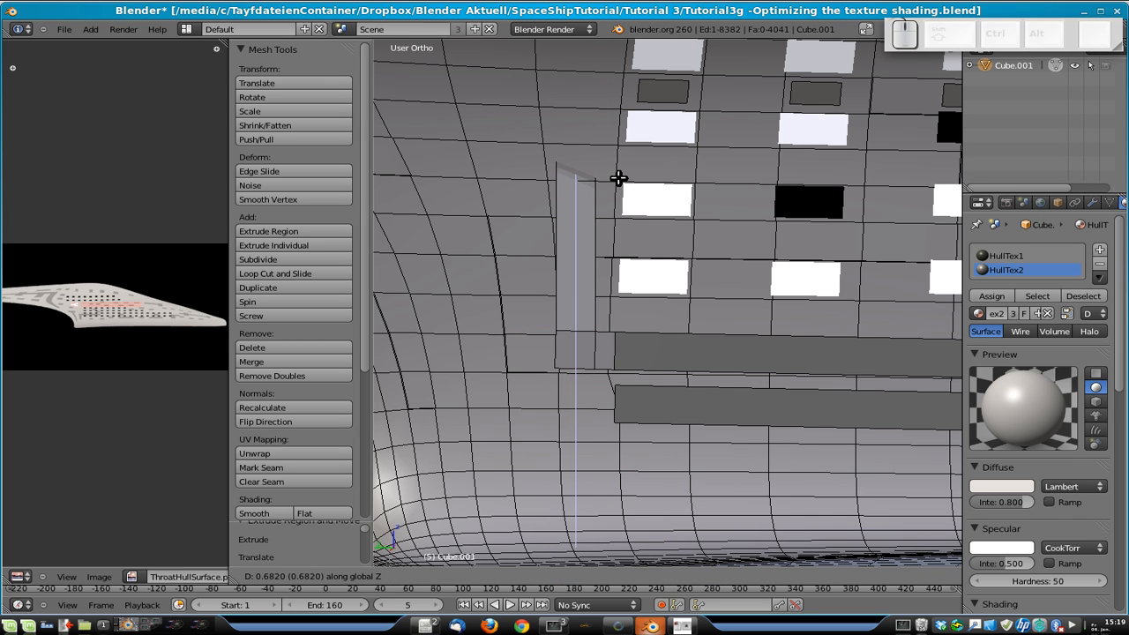
pyautogui.click(617, 128)
# - Move the vertical strip's upper end edge about -0.1 along the global X axis so the strip clears the hull surface
pyautogui.moveTo(771, 292); pyautogui.dragTo(680, 394, button='middle')
pyautogui.press('g')
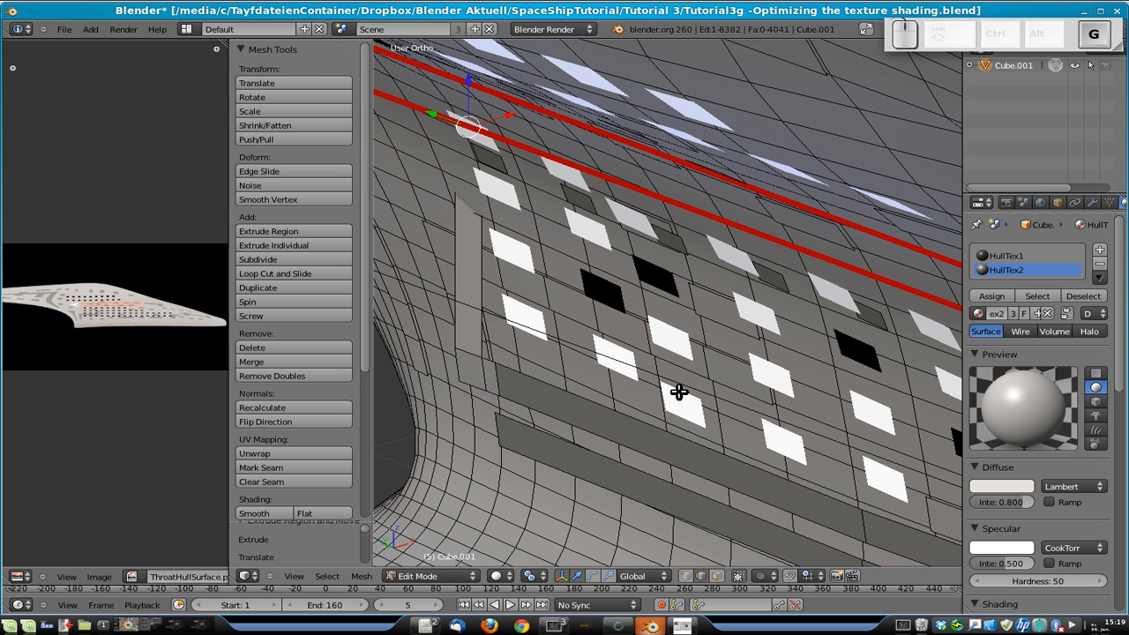
pyautogui.press('x')
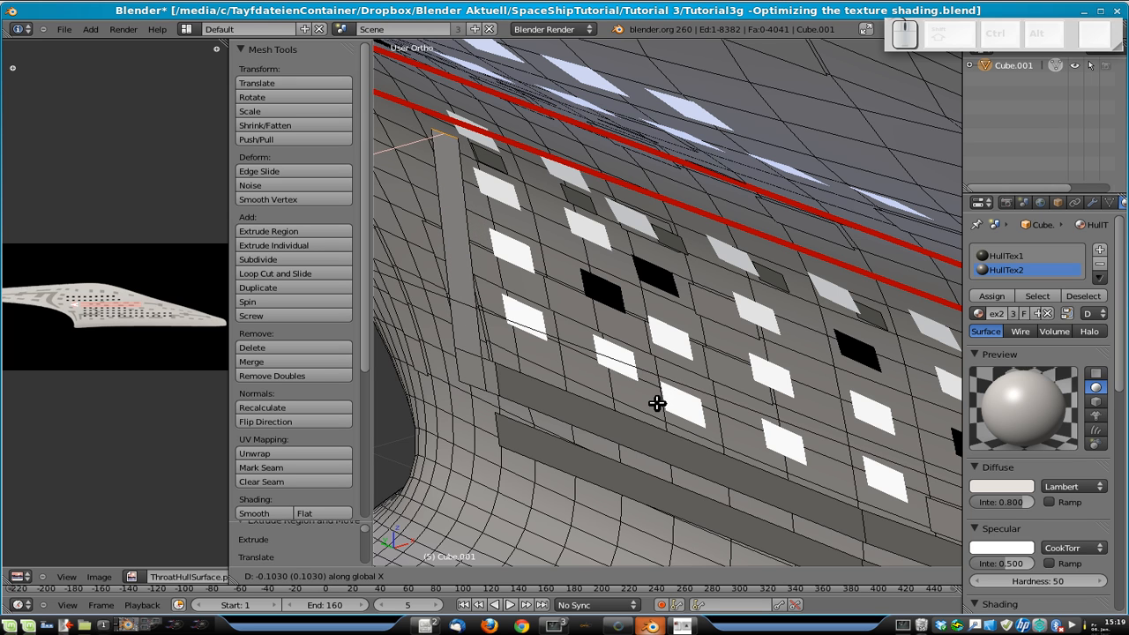
pyautogui.click(651, 411)
pyautogui.press('Tab')
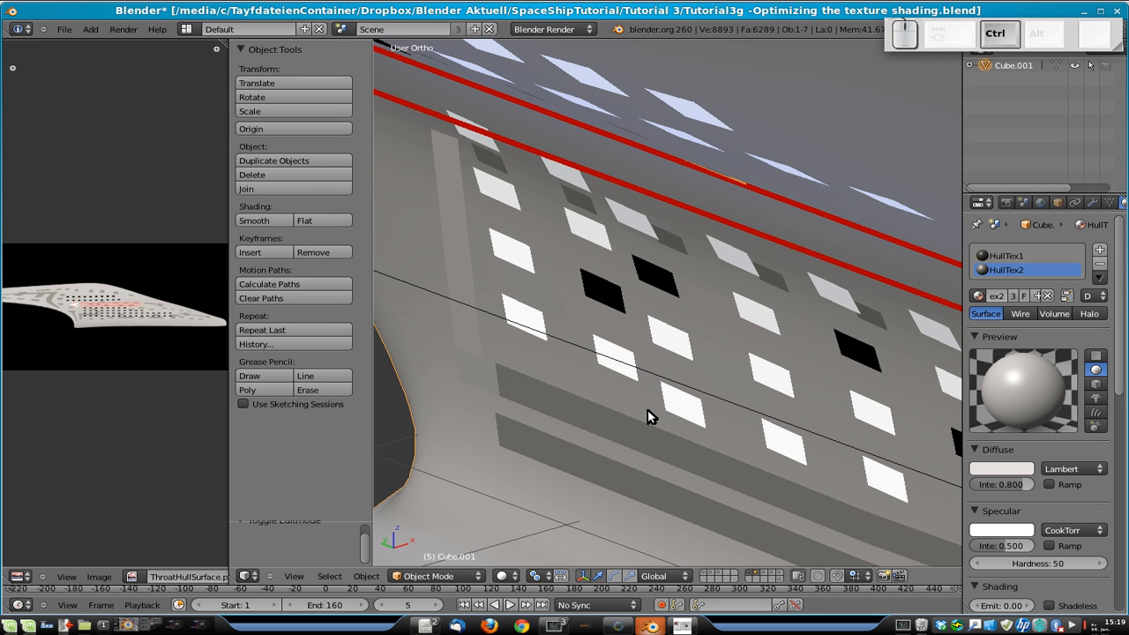
pyautogui.press('ctrl+KP_3')
pyautogui.scroll(-3, 648, 410)
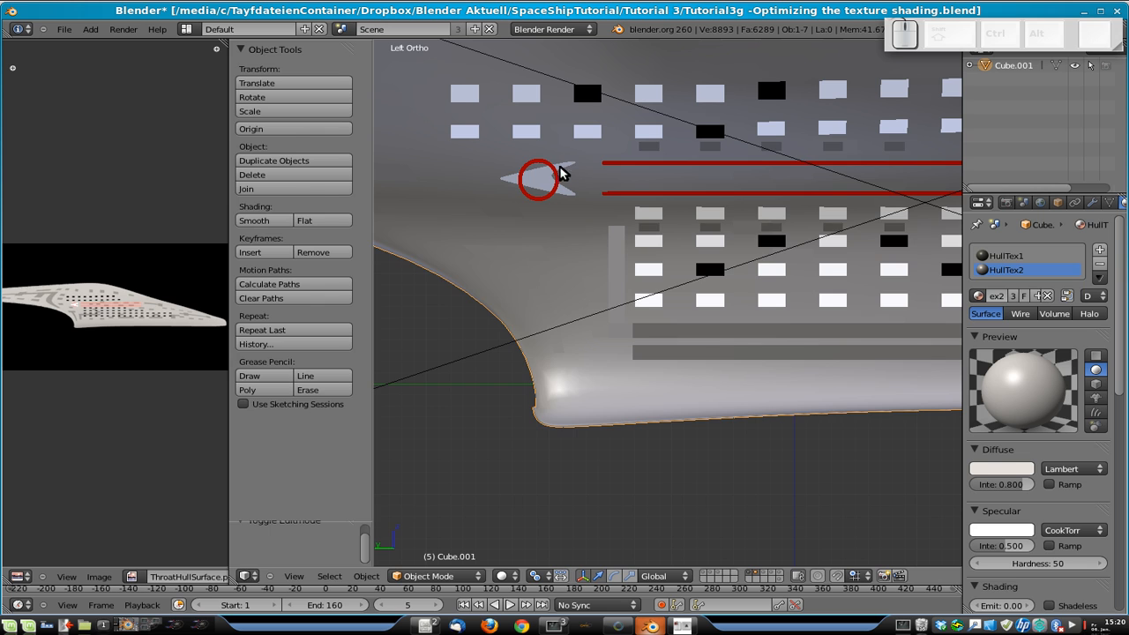
# - Select the vertical strip, its corner face and the short connecting face, and assign them the HullTex1 material
pyautogui.press('Tab')
pyautogui.scroll(4, 661, 349)
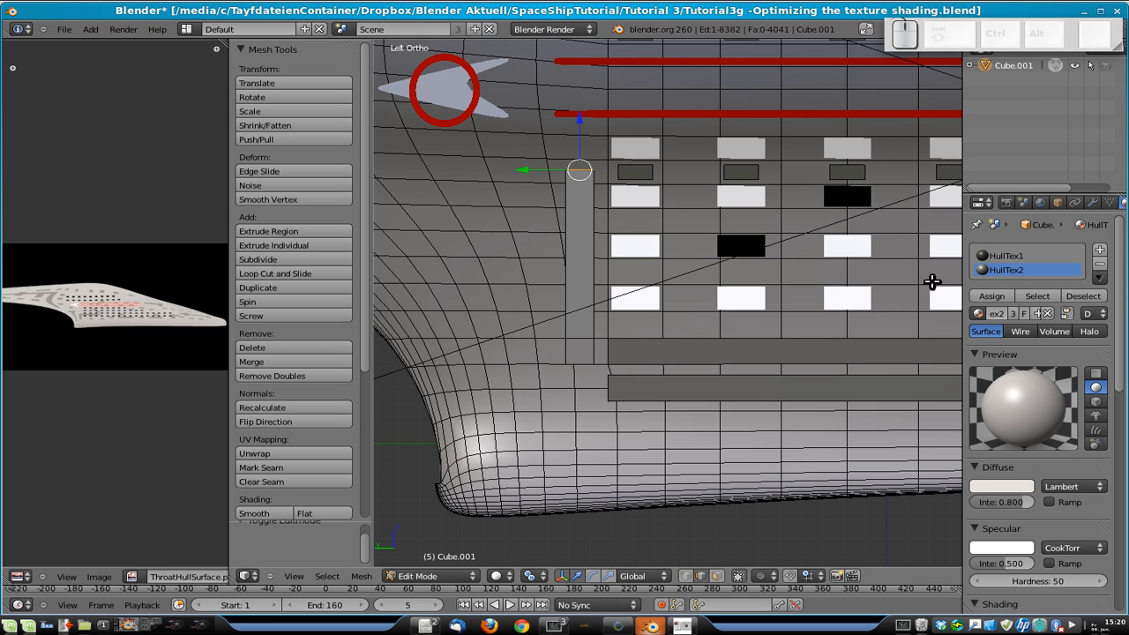
pyautogui.click(722, 577)
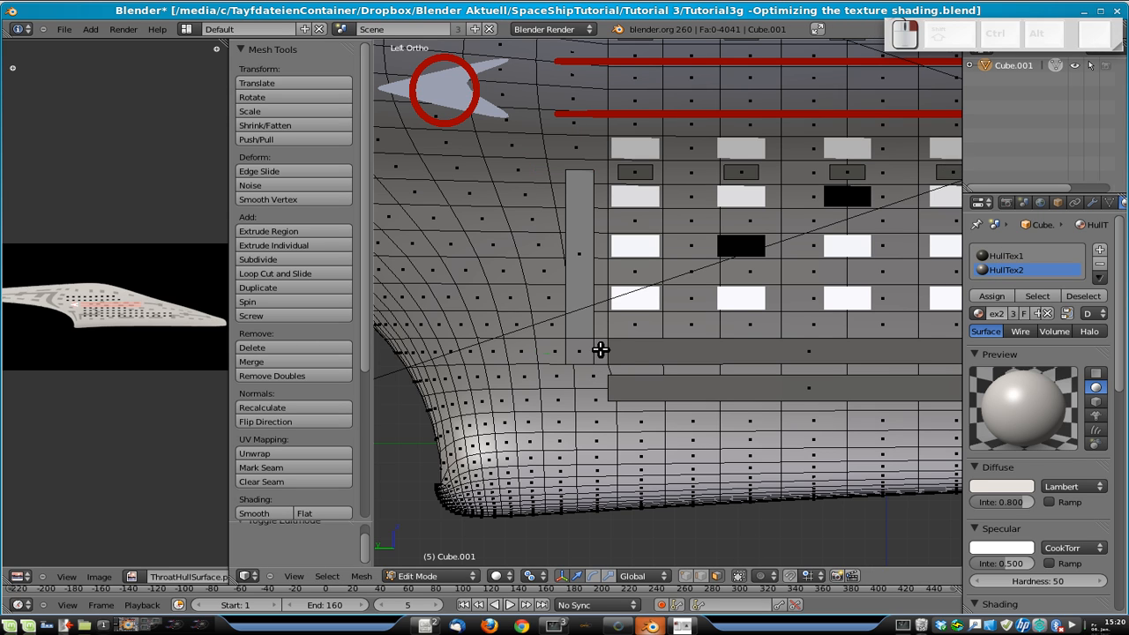
pyautogui.rightClick(591, 351)
pyautogui.keyDown('shift'); pyautogui.rightClick(584, 292); pyautogui.keyUp('shift')
pyautogui.keyDown('shift'); pyautogui.rightClick(599, 351); pyautogui.keyUp('shift')
pyautogui.click(1015, 256)
pyautogui.click(991, 296)
pyautogui.press('Tab')
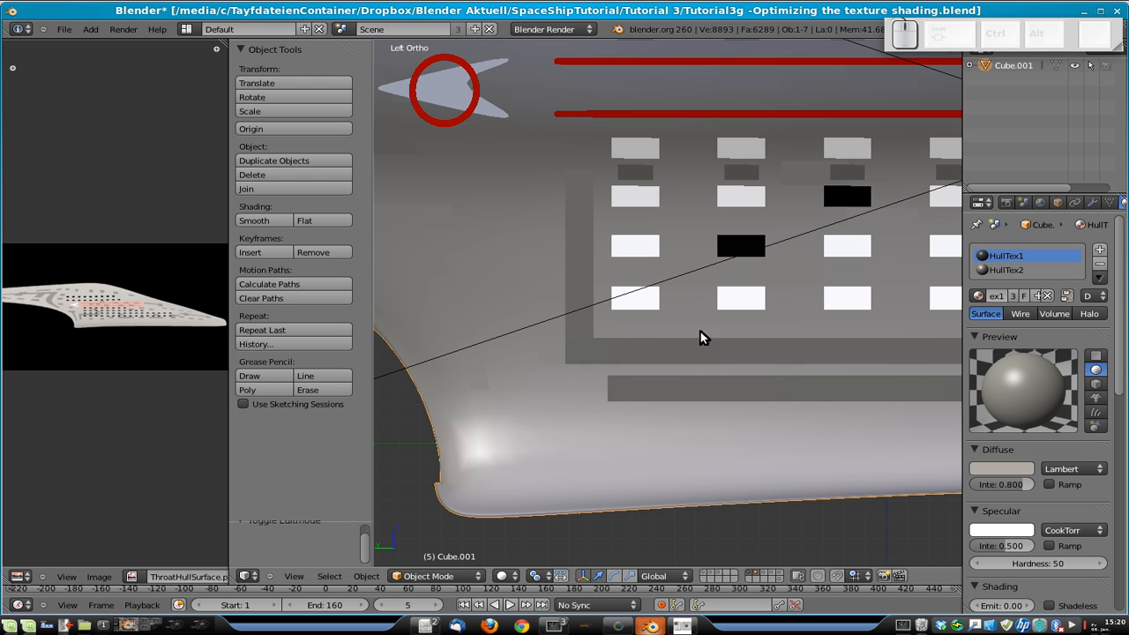
# - Add the long horizontal strip's faces to the selection and subdivide the whole L-shaped strip twice with one cut each
pyautogui.press('Tab')
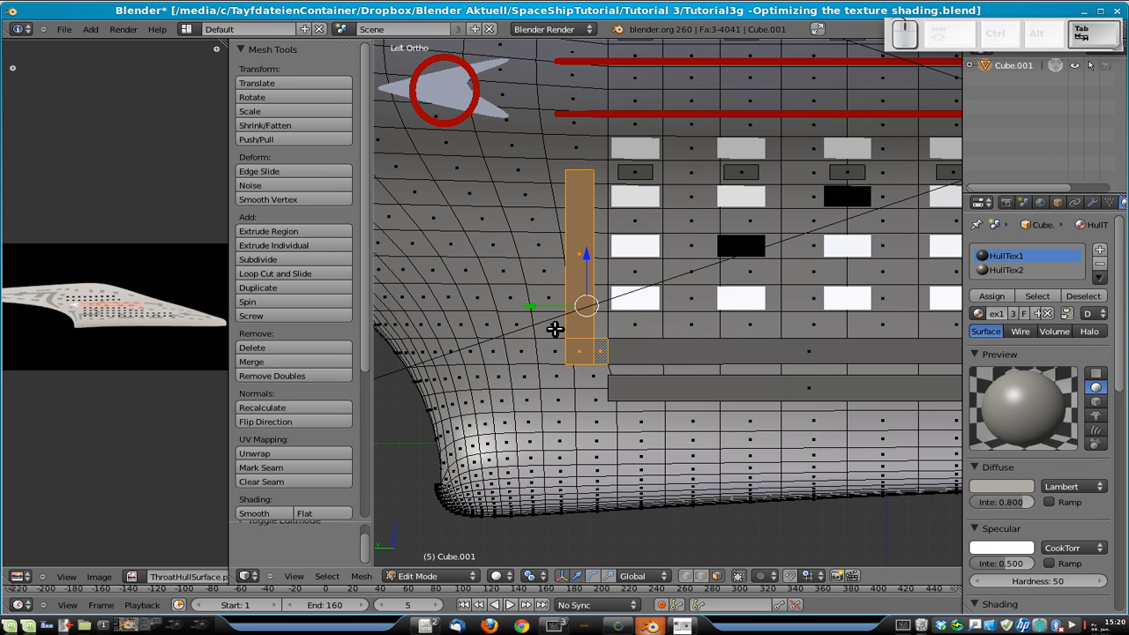
pyautogui.keyDown('alt'); pyautogui.keyDown('shift'); pyautogui.rightClick(664, 350); pyautogui.keyUp('shift'); pyautogui.keyUp('alt')
pyautogui.press('w')
pyautogui.click(664, 359)
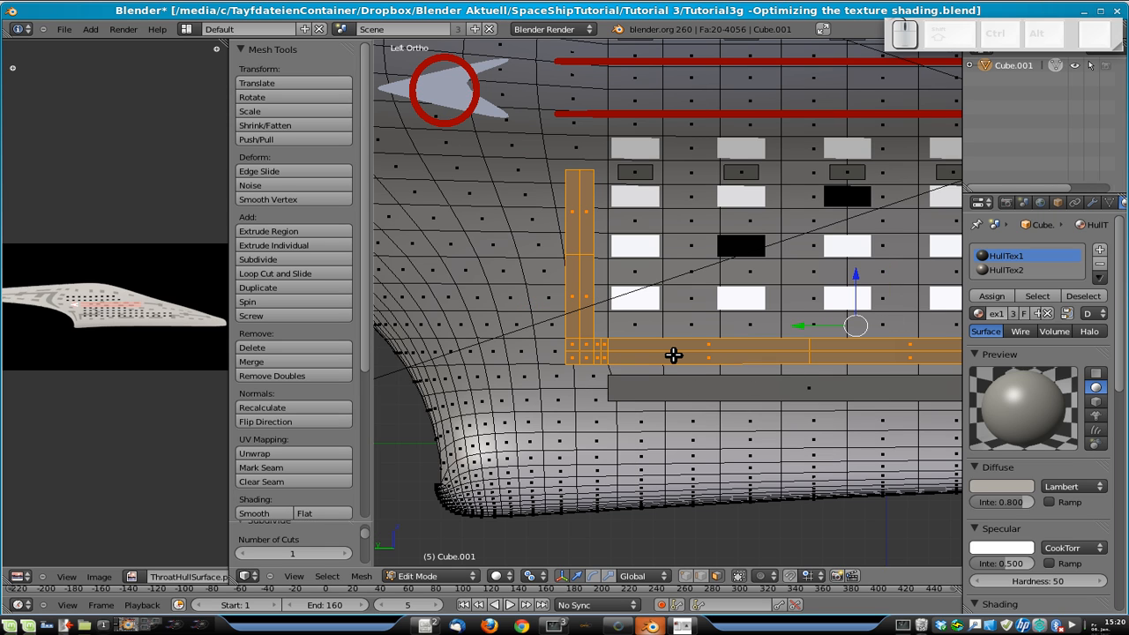
pyautogui.press('w')
pyautogui.click(672, 355)
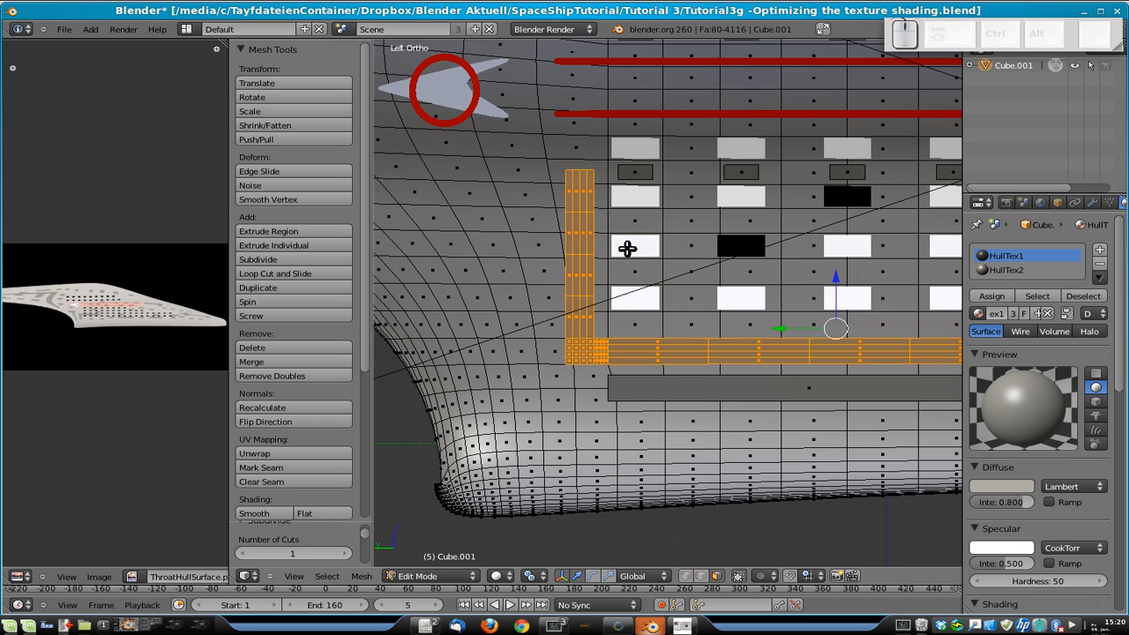
# - Select the eight faces in the two middle columns of the vertical strip, excluding the corner block
pyautogui.rightClick(577, 191)
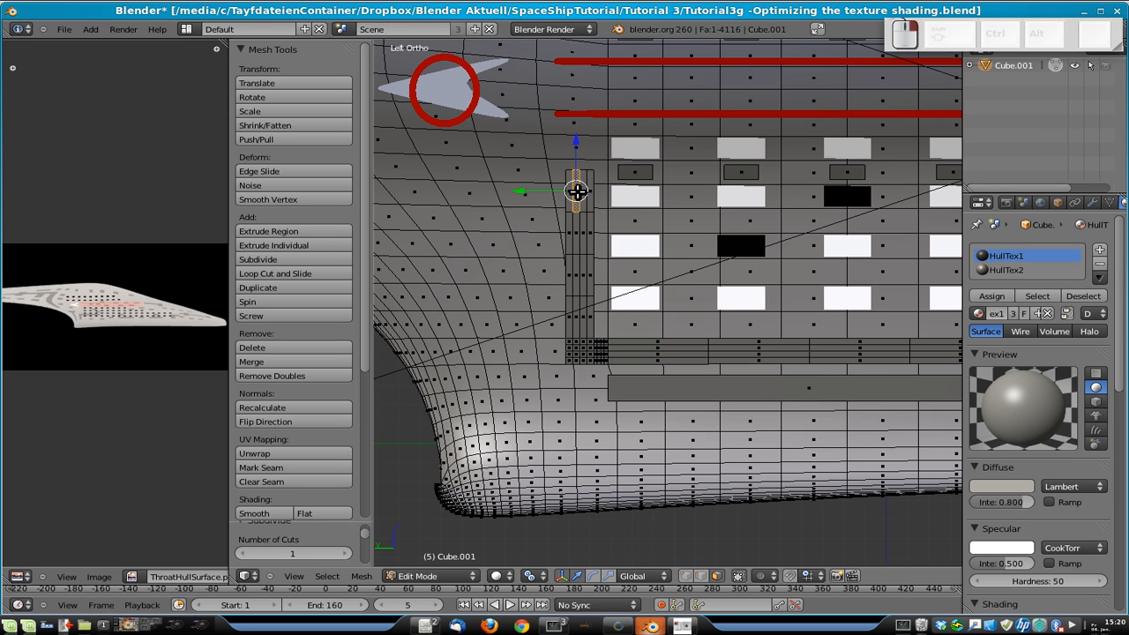
pyautogui.keyDown('shift'); pyautogui.rightClick(584, 194); pyautogui.keyUp('shift')
pyautogui.keyDown('shift'); pyautogui.rightClick(578, 225); pyautogui.keyUp('shift')
pyautogui.keyDown('shift'); pyautogui.rightClick(583, 234); pyautogui.keyUp('shift')
pyautogui.keyDown('shift'); pyautogui.rightClick(576, 270); pyautogui.keyUp('shift')
pyautogui.keyDown('shift'); pyautogui.rightClick(578, 284); pyautogui.keyUp('shift')
pyautogui.keyDown('shift'); pyautogui.rightClick(577, 305); pyautogui.keyUp('shift')
pyautogui.keyDown('shift'); pyautogui.rightClick(579, 323); pyautogui.keyUp('shift')
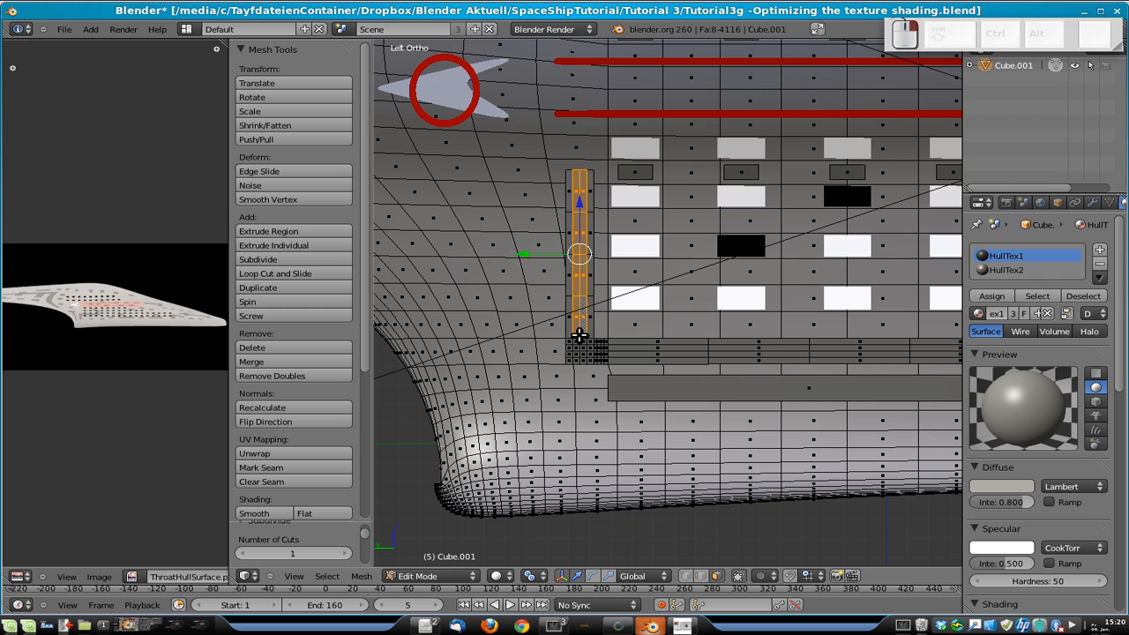
# - Add the four centre faces of the L-shaped strip's corner block to the selection
pyautogui.scroll(6, 583, 351)
pyautogui.keyDown('shift'); pyautogui.moveTo(628, 390); pyautogui.dragTo(752, 338, button='middle'); pyautogui.keyUp('shift')
pyautogui.keyDown('shift'); pyautogui.scroll(1, 560, 379); pyautogui.keyUp('shift')
pyautogui.keyDown('shift'); pyautogui.rightClick(522, 404); pyautogui.keyUp('shift')
pyautogui.keyDown('shift'); pyautogui.rightClick(517, 422); pyautogui.keyUp('shift')
pyautogui.keyDown('shift'); pyautogui.rightClick(536, 411); pyautogui.keyUp('shift')
pyautogui.keyDown('shift'); pyautogui.rightClick(536, 423); pyautogui.keyUp('shift')
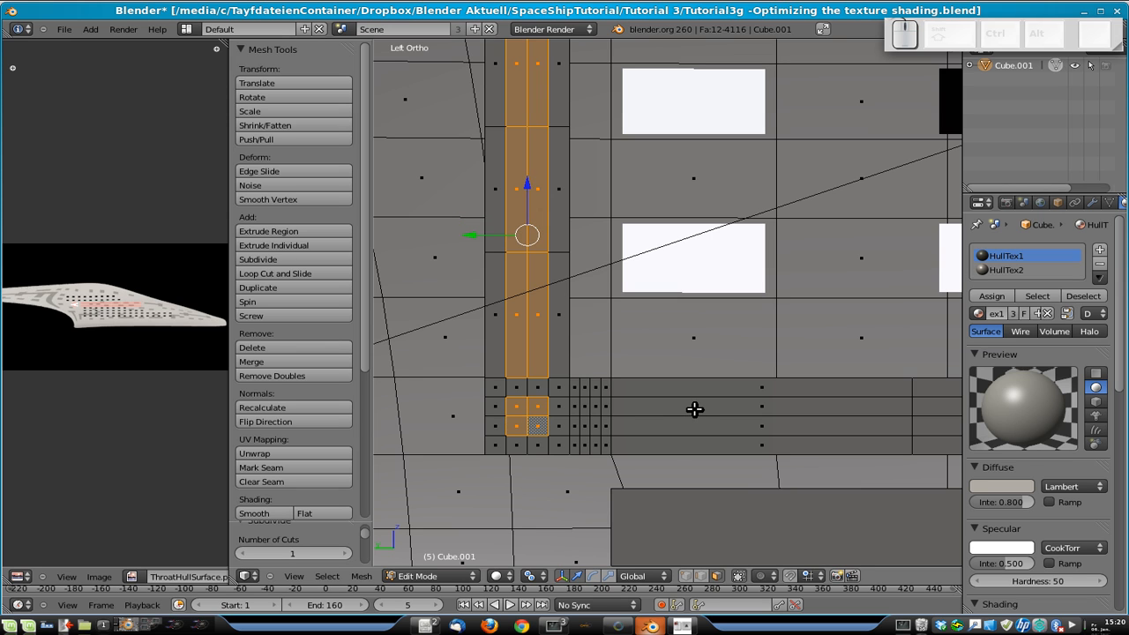
# - Add the two middle rows of the horizontal strip's first three long segments from the corner to the selection
pyautogui.keyDown('shift'); pyautogui.rightClick(696, 411); pyautogui.keyUp('shift')
pyautogui.keyDown('shift'); pyautogui.rightClick(695, 431); pyautogui.keyUp('shift')
pyautogui.scroll(-3, 751, 443)
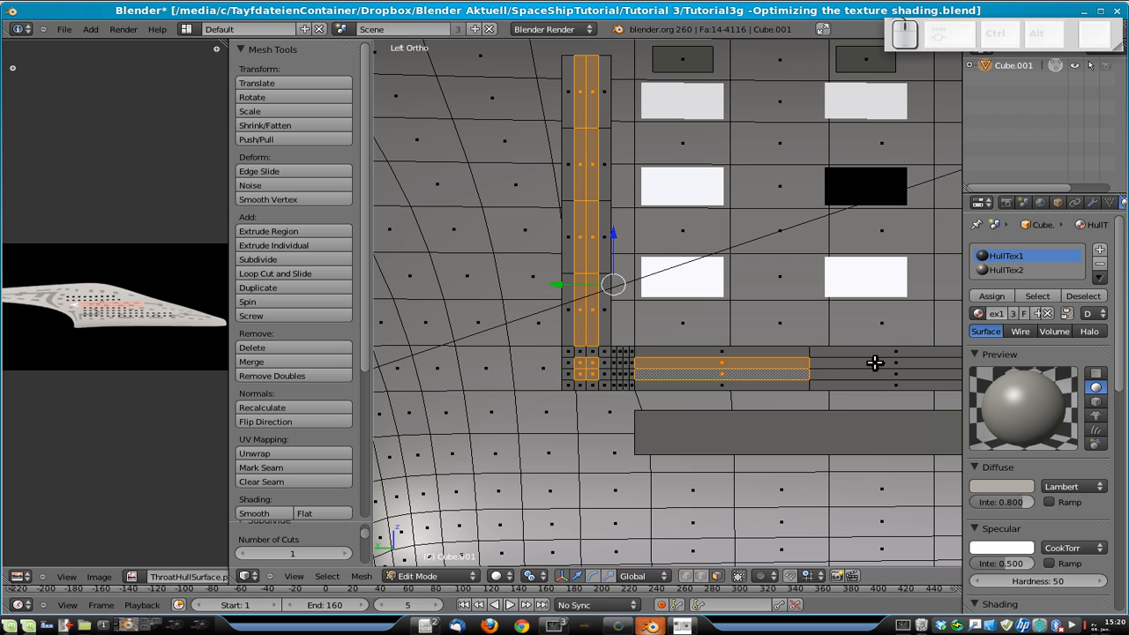
pyautogui.keyDown('shift'); pyautogui.rightClick(878, 363); pyautogui.keyUp('shift')
pyautogui.keyDown('shift'); pyautogui.rightClick(890, 376); pyautogui.keyUp('shift')
pyautogui.keyDown('shift'); pyautogui.moveTo(895, 376); pyautogui.dragTo(577, 380, button='middle'); pyautogui.keyUp('shift')
pyautogui.keyDown('shift'); pyautogui.rightClick(743, 370); pyautogui.keyUp('shift')
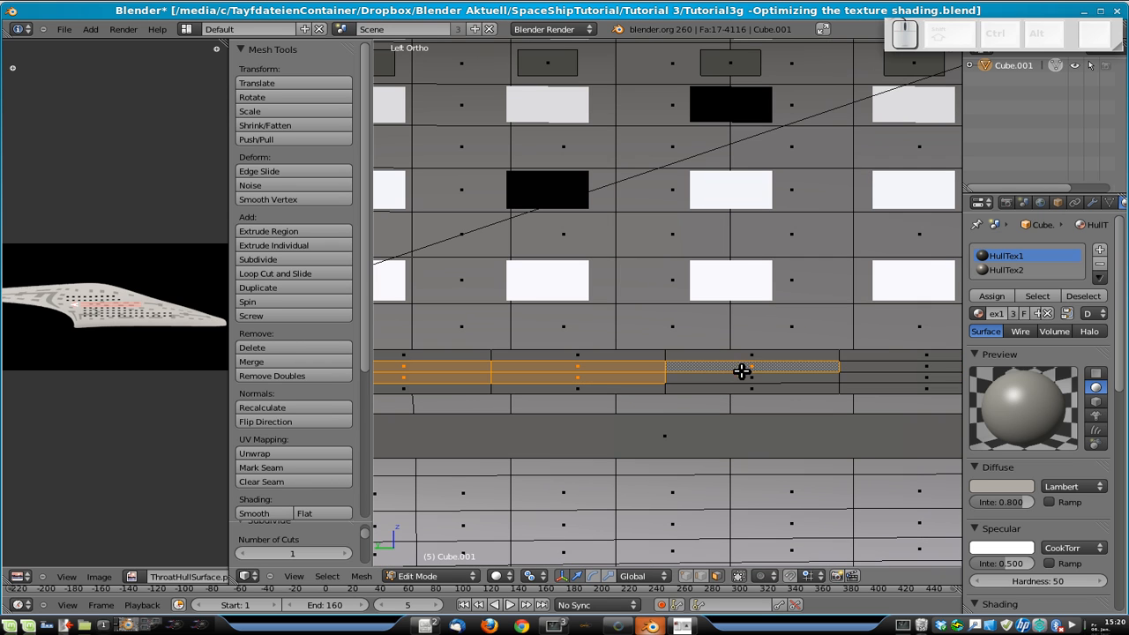
pyautogui.keyDown('shift'); pyautogui.rightClick(745, 381); pyautogui.keyUp('shift')
# - Extend the selection of the two middle rows across the fourth and fifth segments of the horizontal strip
pyautogui.keyDown('shift'); pyautogui.rightClick(935, 359); pyautogui.keyUp('shift')
pyautogui.keyDown('shift'); pyautogui.rightClick(935, 359); pyautogui.keyUp('shift')
pyautogui.keyDown('shift'); pyautogui.rightClick(935, 366); pyautogui.keyUp('shift')
pyautogui.keyDown('shift'); pyautogui.rightClick(932, 378); pyautogui.keyUp('shift')
pyautogui.keyDown('shift'); pyautogui.moveTo(933, 379); pyautogui.dragTo(662, 388, button='middle'); pyautogui.keyUp('shift')
pyautogui.keyDown('shift'); pyautogui.rightClick(822, 372); pyautogui.keyUp('shift')
pyautogui.keyDown('shift'); pyautogui.rightClick(825, 377); pyautogui.keyUp('shift')
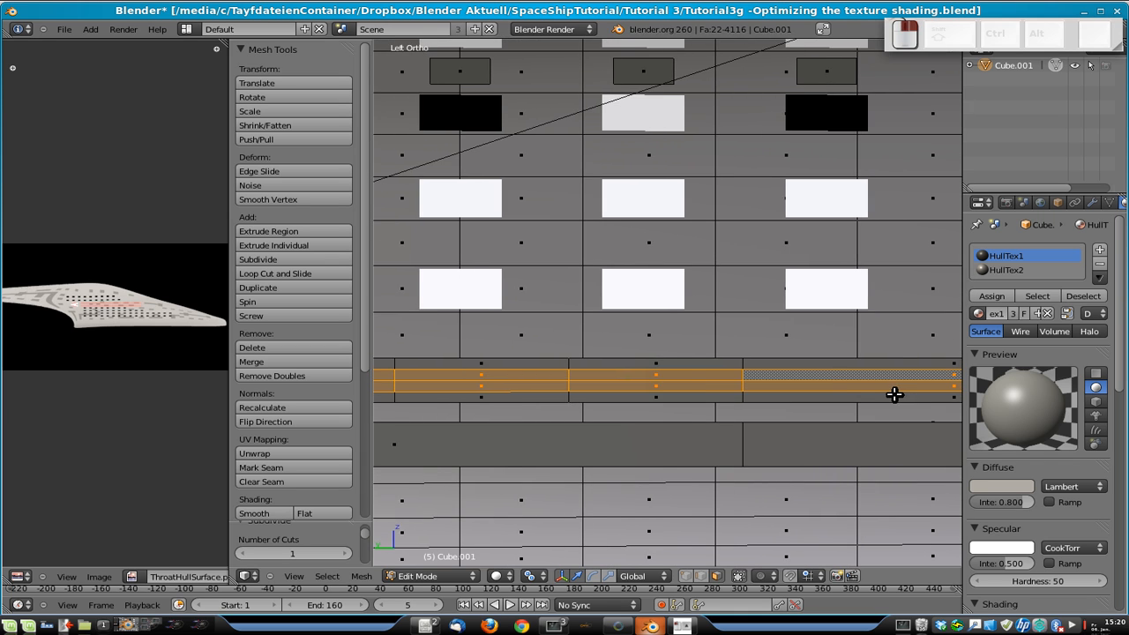
# - Extend the selection of the two middle rows through the horizontal strip's last three segments to its far end
pyautogui.keyDown('shift'); pyautogui.moveTo(895, 394); pyautogui.dragTo(827, 381, button='middle'); pyautogui.keyUp('shift')
pyautogui.scroll(-2, 936, 377)
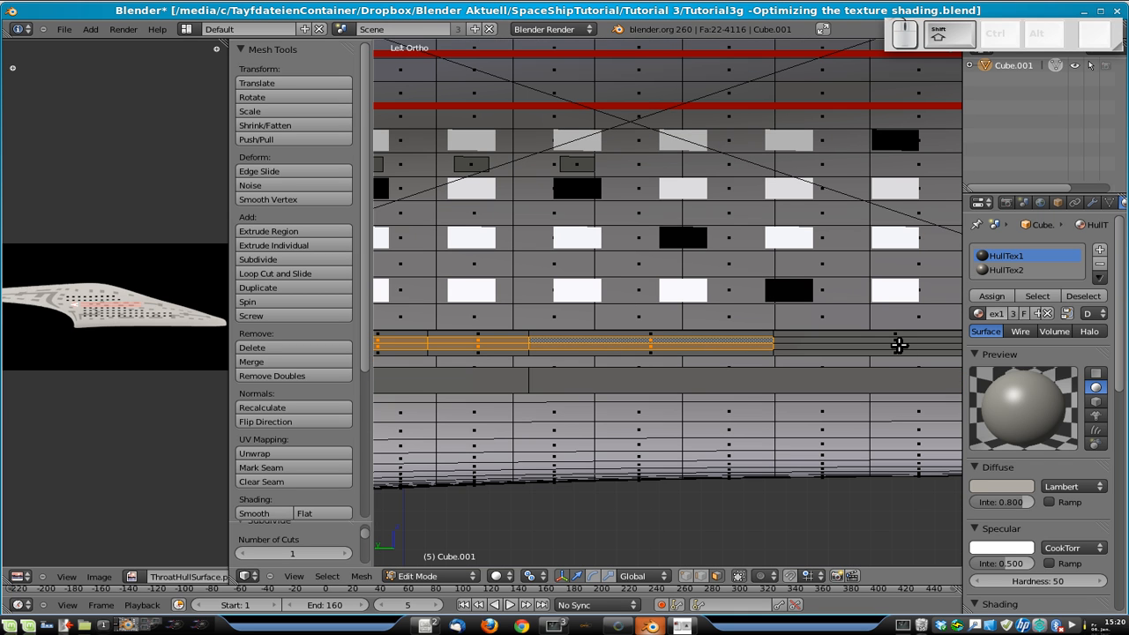
pyautogui.keyDown('shift'); pyautogui.rightClick(899, 345); pyautogui.keyUp('shift')
pyautogui.keyDown('shift'); pyautogui.rightClick(900, 340); pyautogui.keyUp('shift')
pyautogui.keyDown('shift'); pyautogui.moveTo(723, 342); pyautogui.dragTo(411, 340, button='middle'); pyautogui.keyUp('shift')
pyautogui.keyDown('shift'); pyautogui.rightClick(813, 343); pyautogui.keyUp('shift')
pyautogui.keyDown('shift'); pyautogui.rightClick(821, 337); pyautogui.keyUp('shift')
pyautogui.keyDown('shift'); pyautogui.moveTo(832, 352); pyautogui.dragTo(486, 343, button='middle'); pyautogui.keyUp('shift')
pyautogui.keyDown('shift'); pyautogui.rightClick(735, 337); pyautogui.keyUp('shift')
pyautogui.keyDown('shift'); pyautogui.rightClick(733, 333); pyautogui.keyUp('shift')
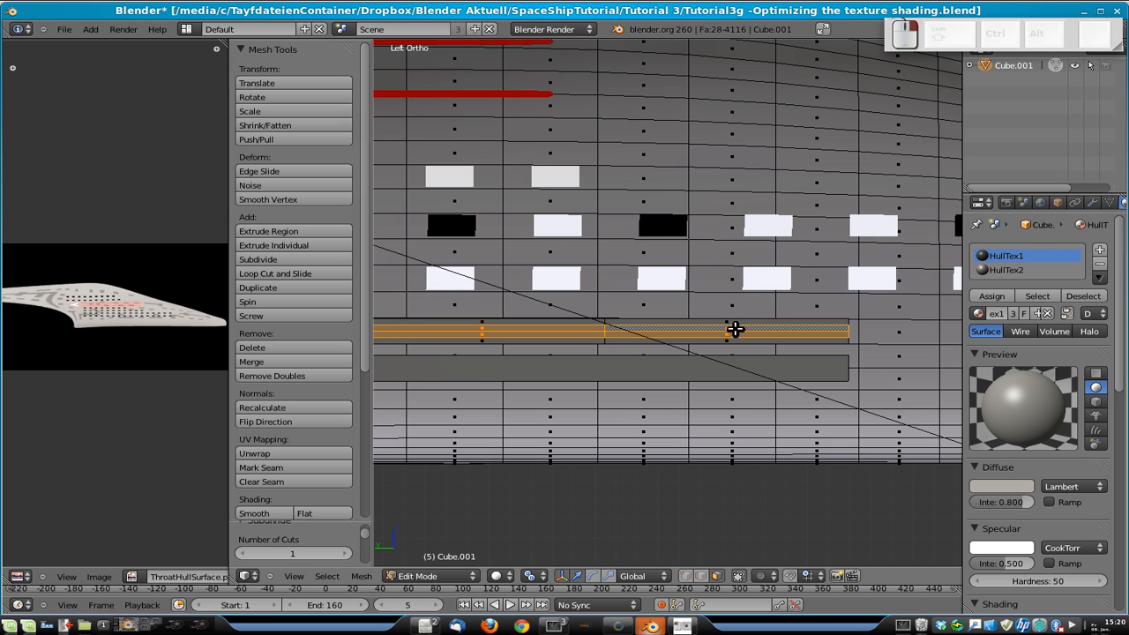
# - Add a third material slot to the hull object and place the existing HullTex2 material in it
pyautogui.click(1099, 254)
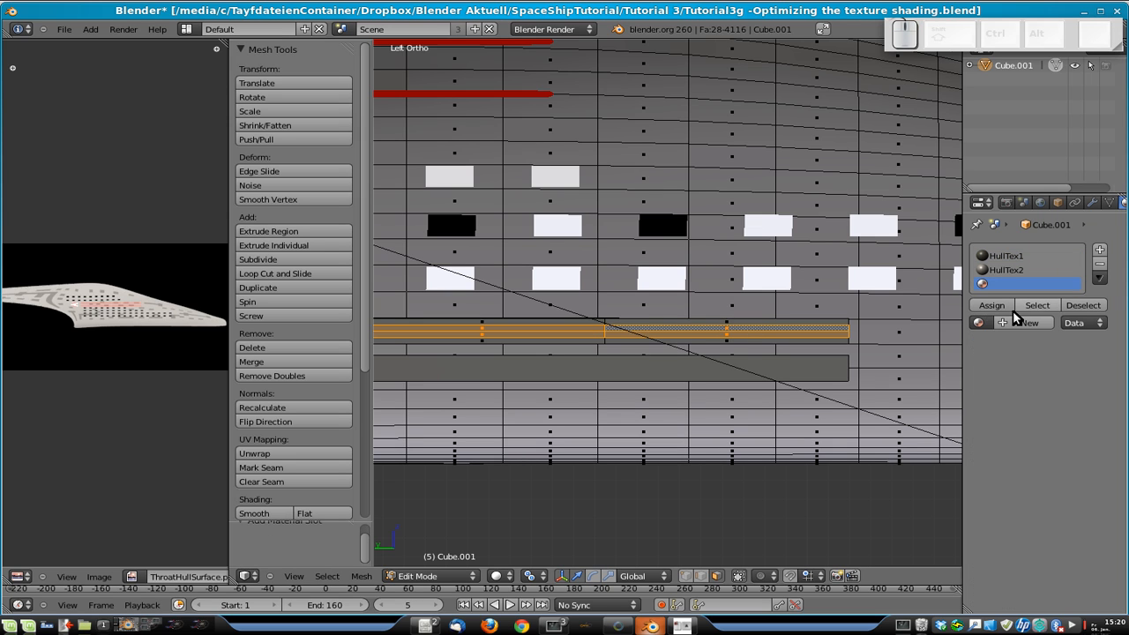
pyautogui.click(976, 323)
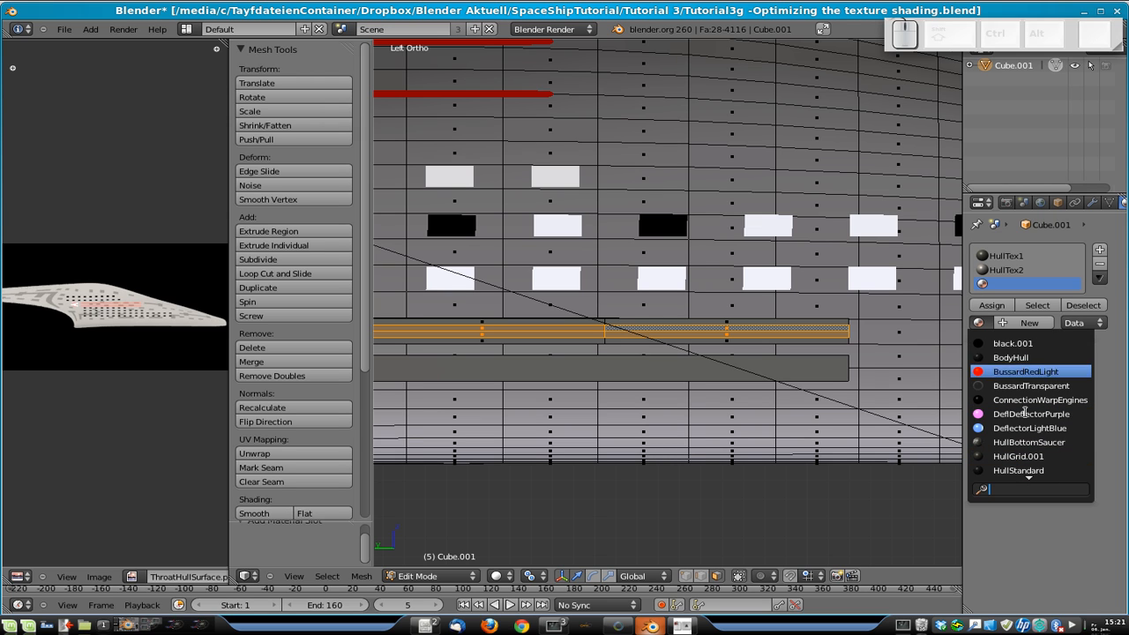
pyautogui.write('hullte')
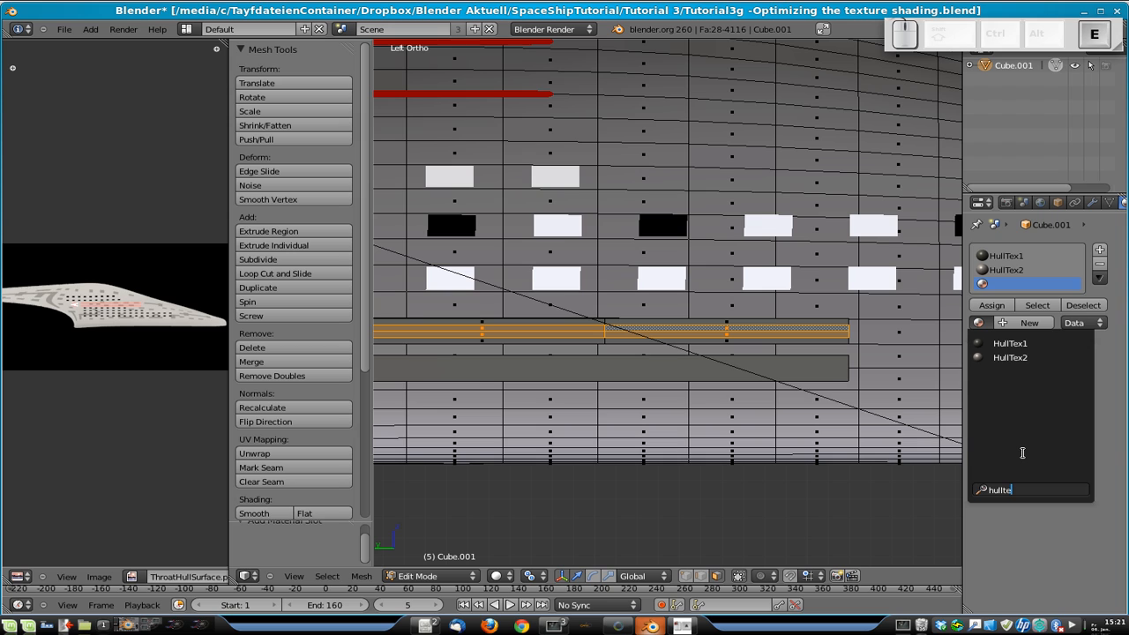
pyautogui.click(1014, 356)
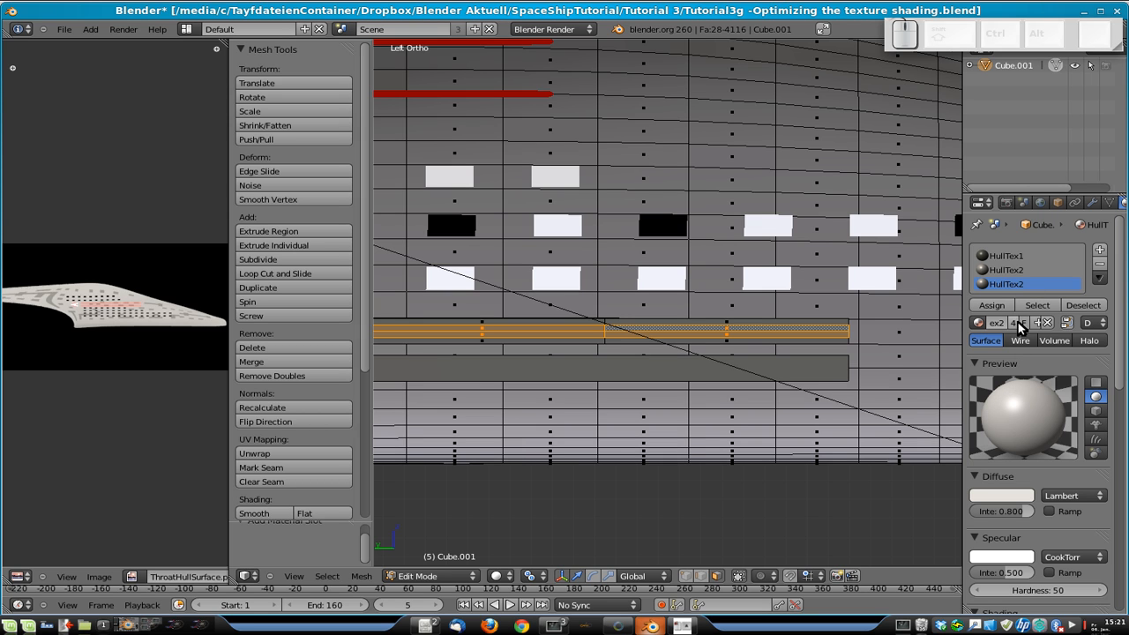
# - Make the third slot's material a single-user copy and rename it HullTex3
pyautogui.click(1016, 325)
pyautogui.click(1001, 326)
pyautogui.press('End')
pyautogui.press('BackSpace')
pyautogui.press('BackSpace')
pyautogui.write('3')
pyautogui.press('Return')
# - Darken HullTex3's diffuse colour to a dark grey, assign it to the selected middle faces, and check the strips without mesh wires
pyautogui.scroll(-2, 1009, 484)
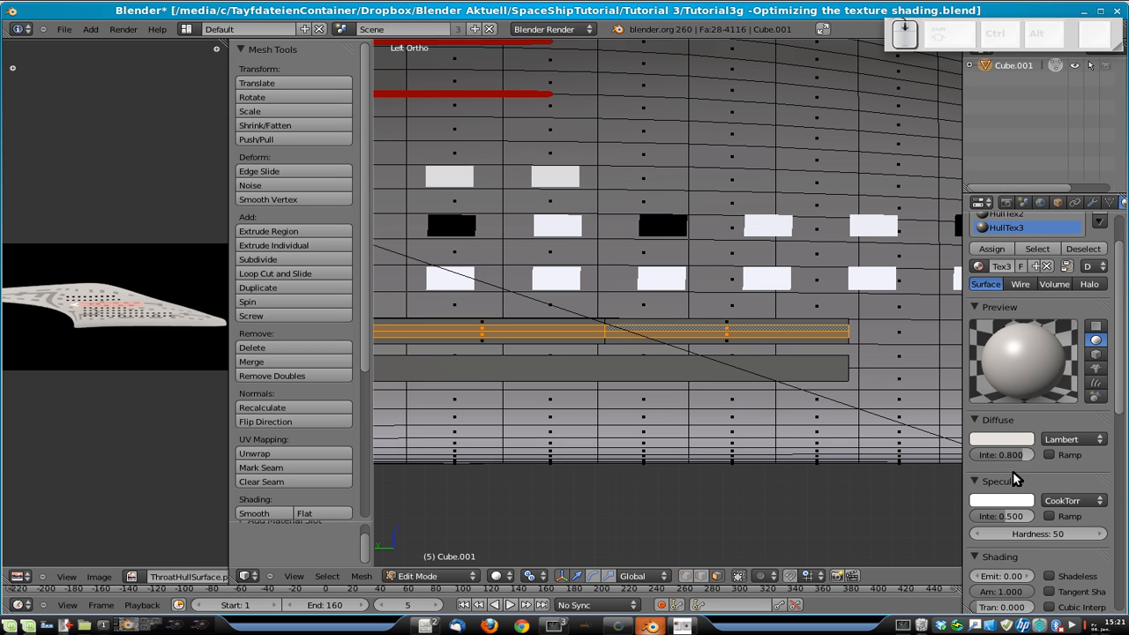
pyautogui.click(1006, 441)
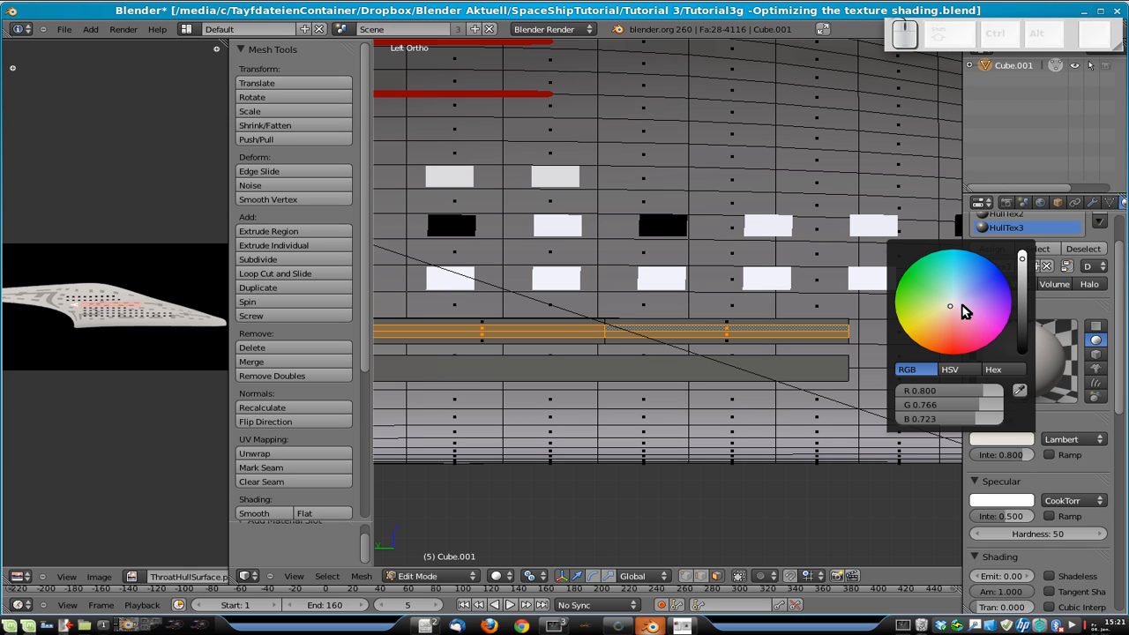
pyautogui.moveTo(1024, 280); pyautogui.dragTo(1034, 309)
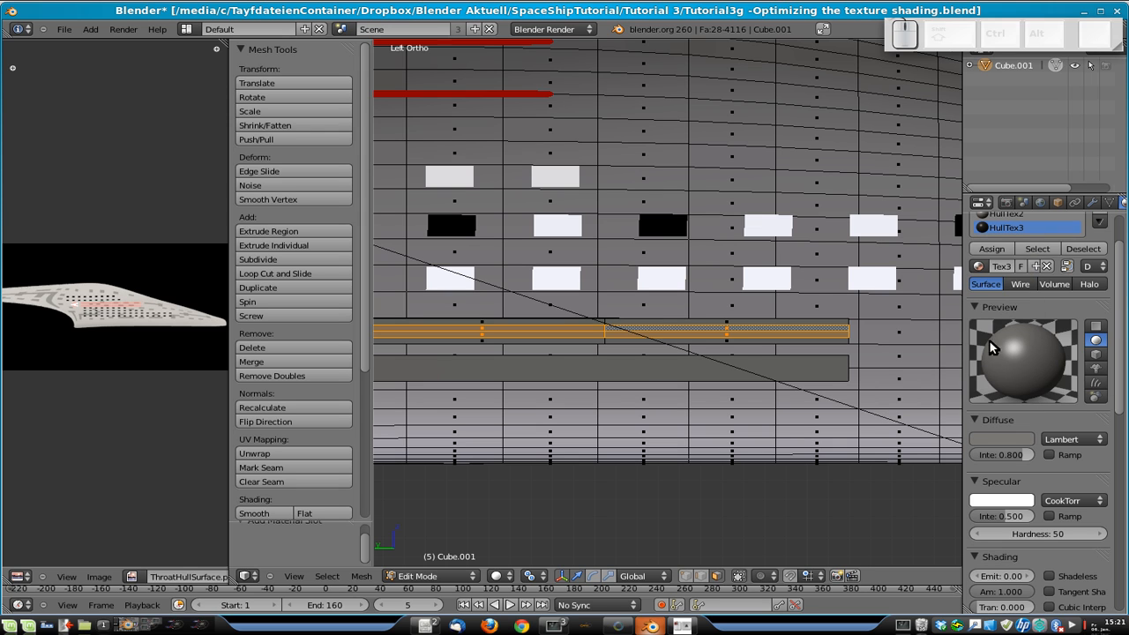
pyautogui.click(990, 251)
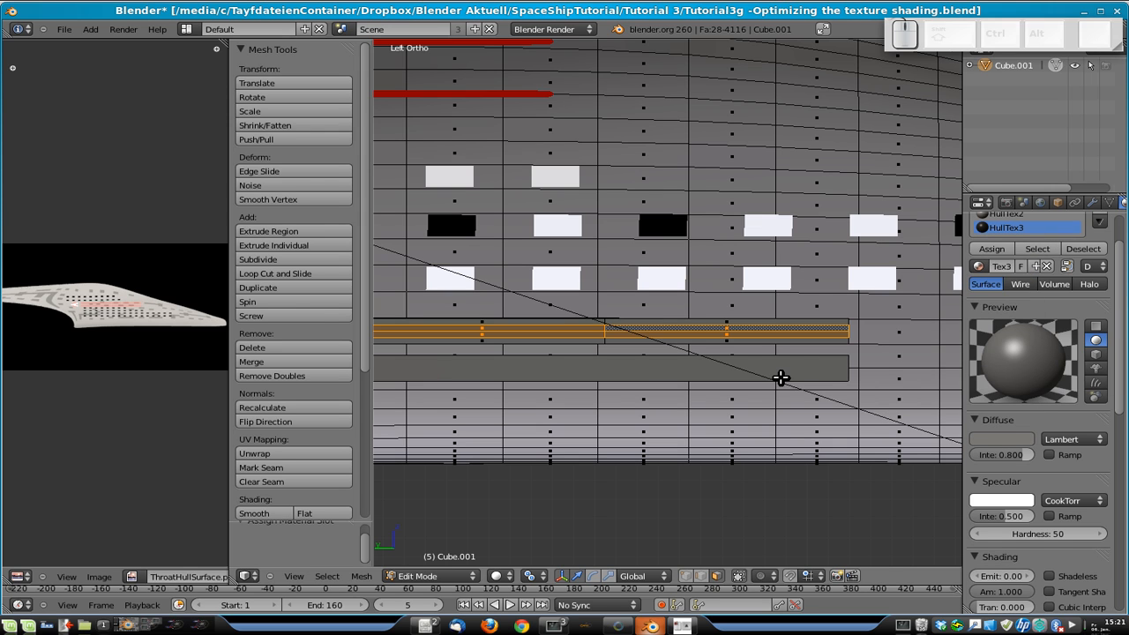
pyautogui.press('Tab')
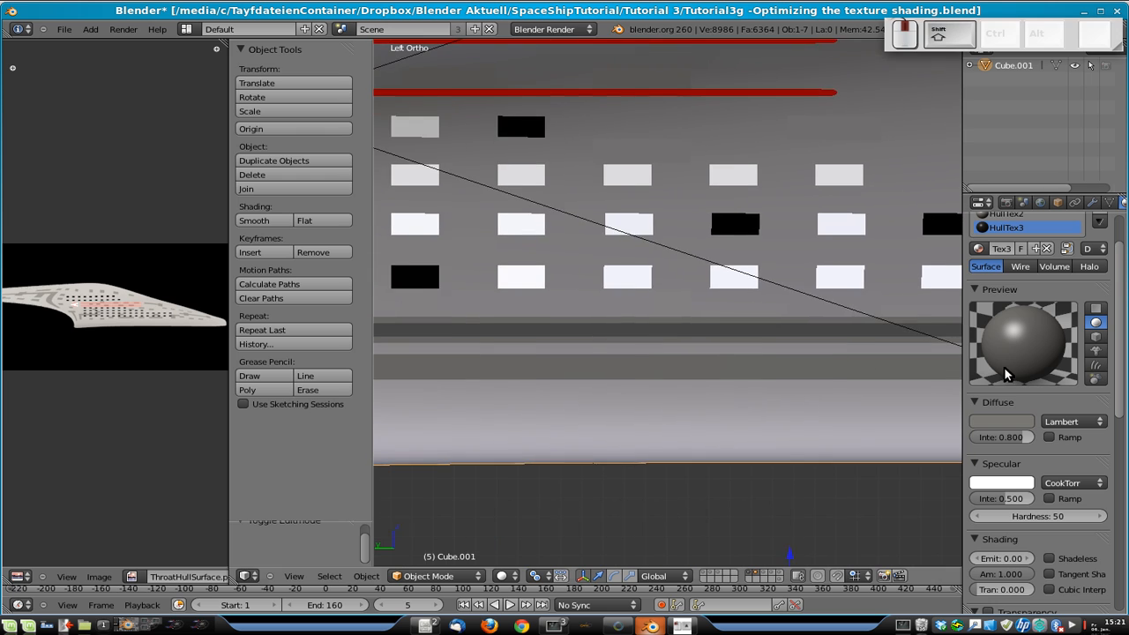
pyautogui.scroll(-5, 715, 400)
pyautogui.keyDown('shift'); pyautogui.moveTo(615, 358); pyautogui.dragTo(988, 375, button='middle'); pyautogui.keyUp('shift')
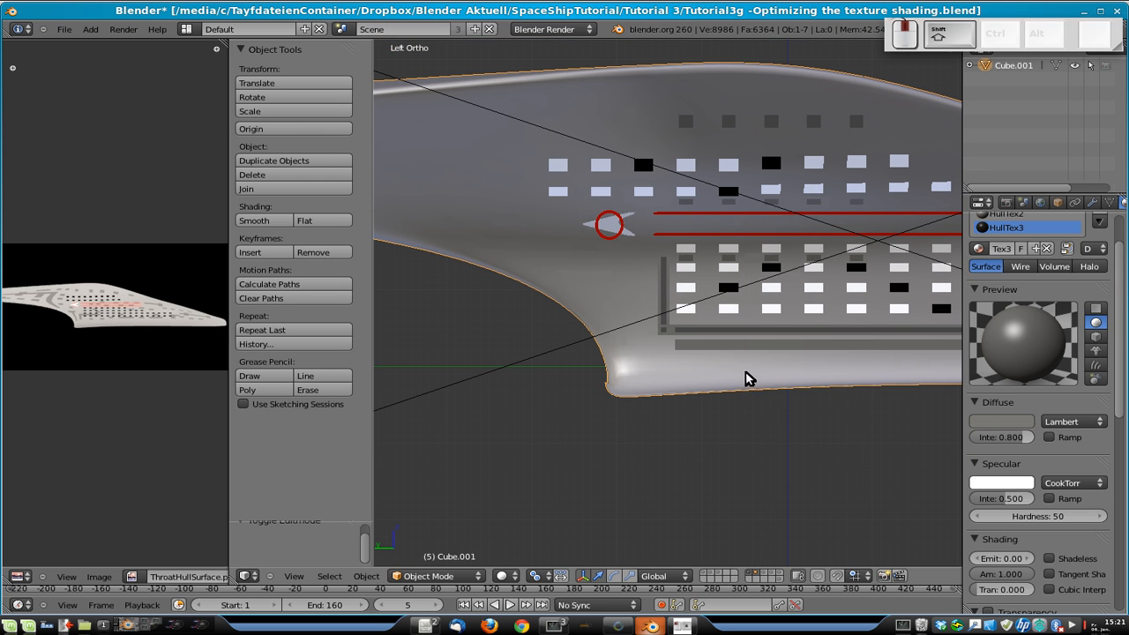
# - Extrude the upper and lower edges of the first dark square in the row above the windows and scale them apart along Z
pyautogui.keyDown('shift'); pyautogui.moveTo(697, 233); pyautogui.dragTo(637, 339, button='middle'); pyautogui.keyUp('shift')
pyautogui.press('Tab')
pyautogui.scroll(4, 660, 217)
pyautogui.keyDown('shift'); pyautogui.moveTo(662, 175); pyautogui.dragTo(658, 312, button='middle'); pyautogui.keyUp('shift')
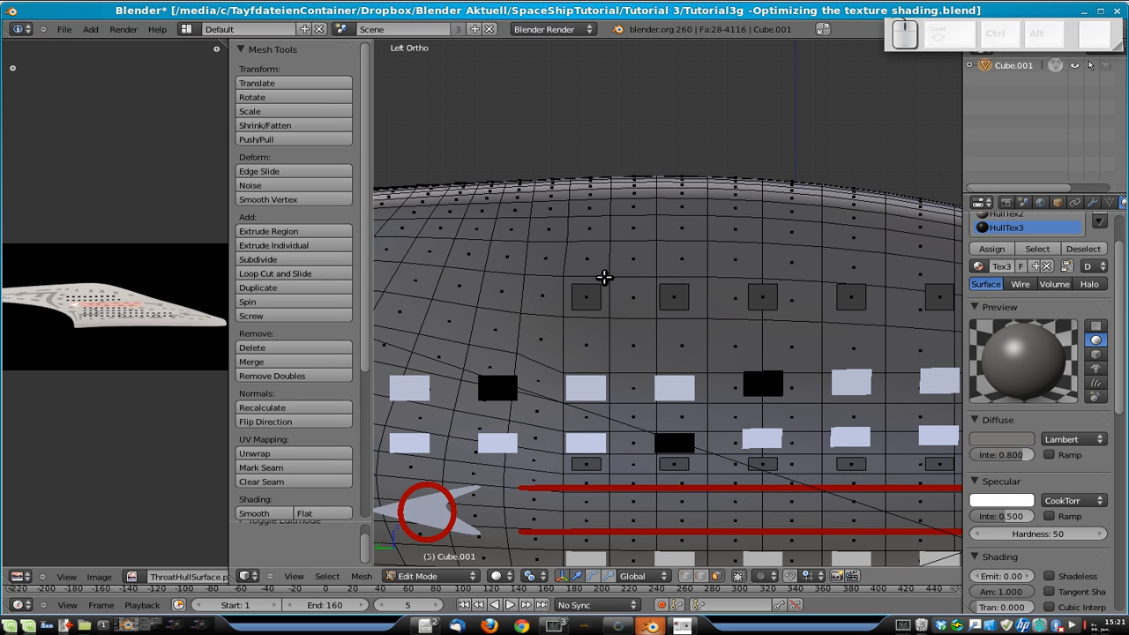
pyautogui.scroll(3, 585, 283)
pyautogui.keyDown('shift'); pyautogui.moveTo(585, 285); pyautogui.dragTo(641, 312, button='middle'); pyautogui.keyUp('shift')
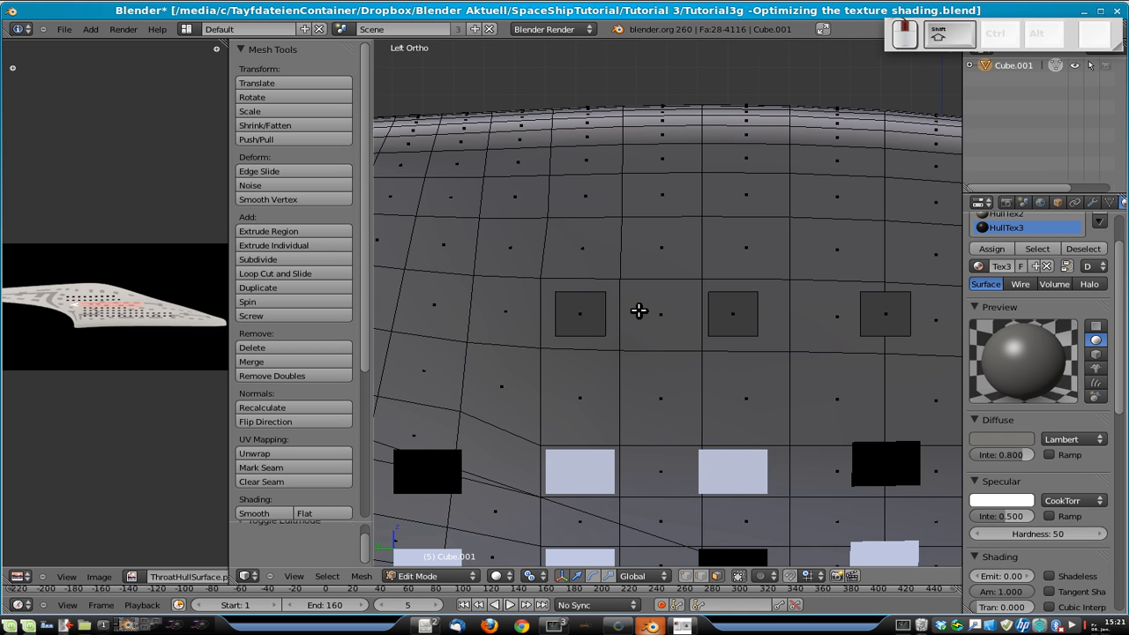
pyautogui.click(703, 576)
pyautogui.rightClick(577, 293)
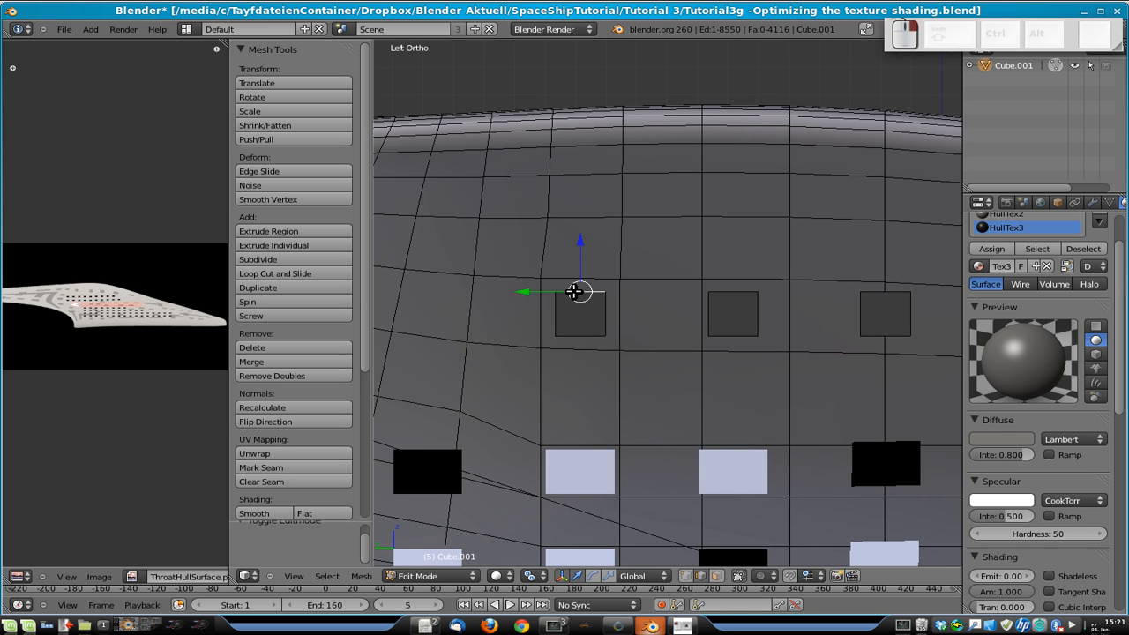
pyautogui.keyDown('shift'); pyautogui.rightClick(578, 336); pyautogui.keyUp('shift')
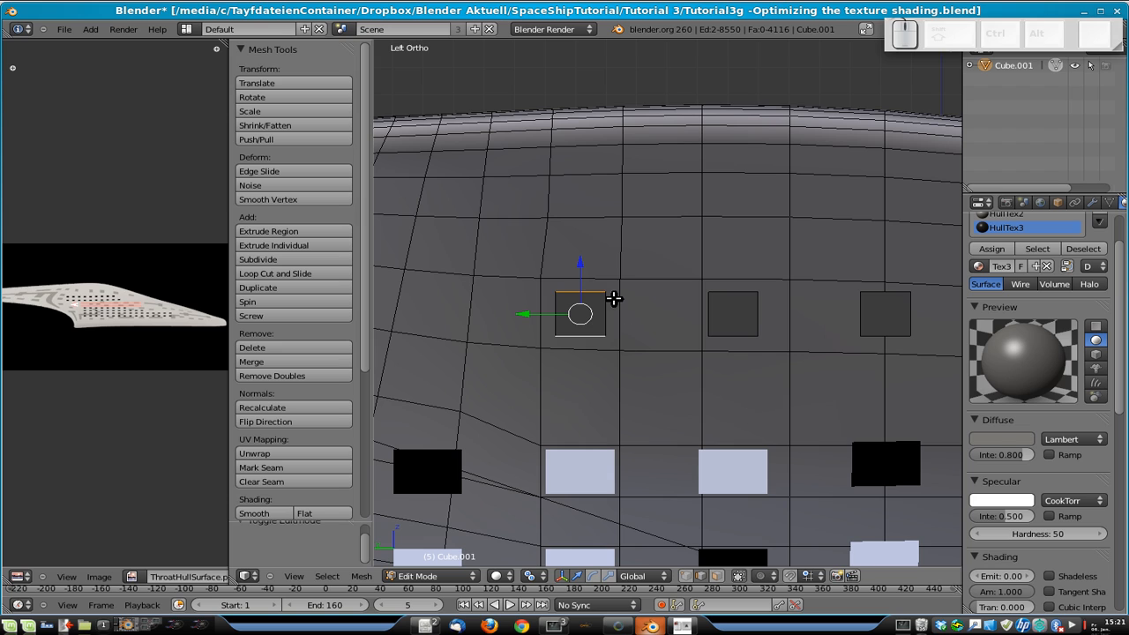
pyautogui.press('e')
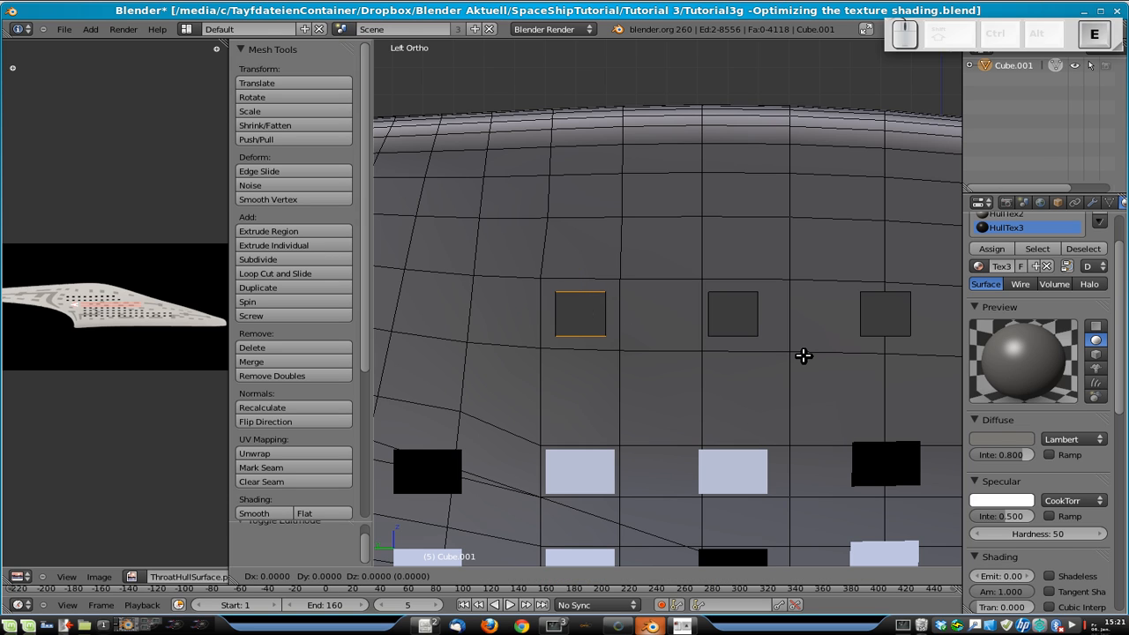
pyautogui.press('s')
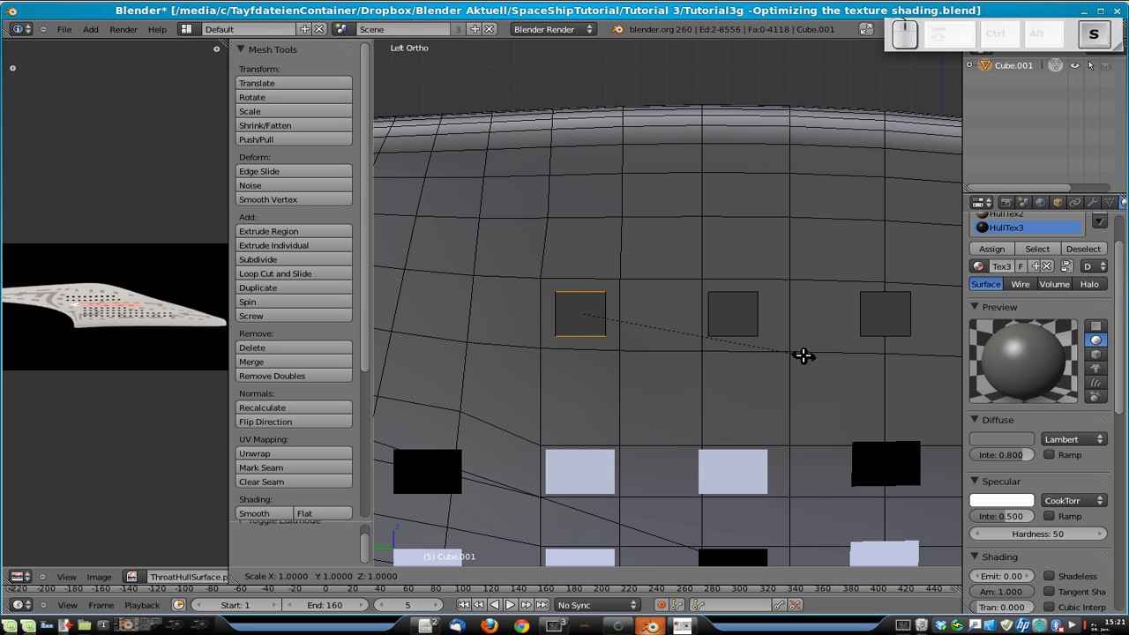
pyautogui.press('z')
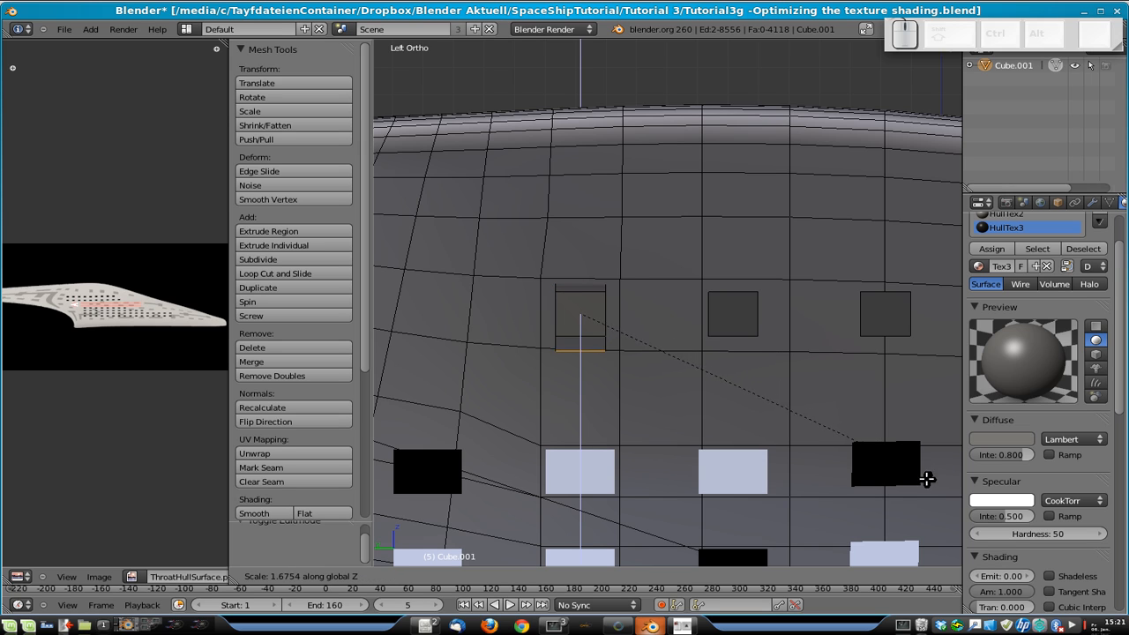
pyautogui.click(971, 553)
# - Move the extended square's upper edge by about -0.052 along X so it follows the hull's curvature
pyautogui.press('z')
pyautogui.rightClick(589, 265)
pyautogui.press('z')
pyautogui.moveTo(809, 332)
pyautogui.mouseDown(button='middle')
pyautogui.moveTo(768, 358)
pyautogui.moveTo(647, 368)
pyautogui.moveTo(676, 277)
pyautogui.mouseUp(button='middle')
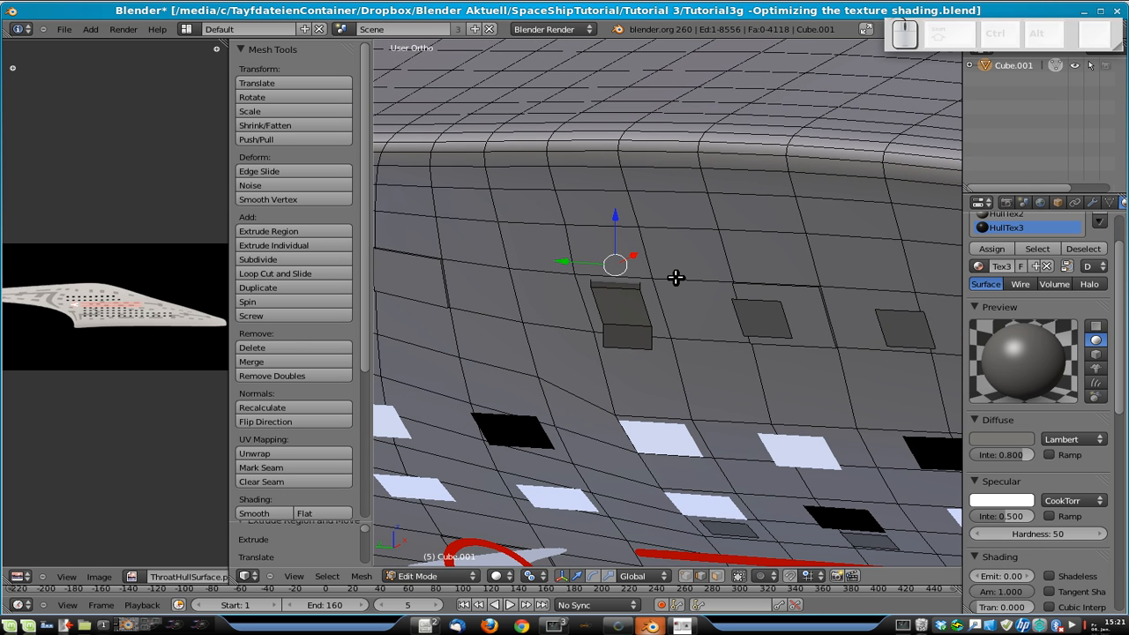
pyautogui.press('e')
pyautogui.press('y')
pyautogui.press('z')
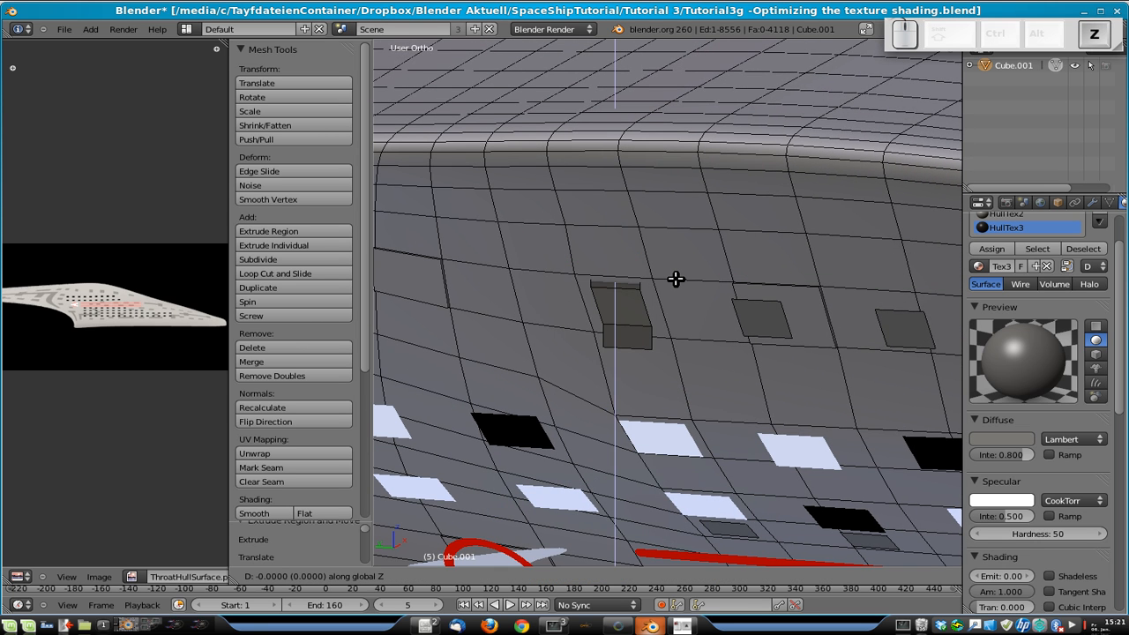
pyautogui.press('x')
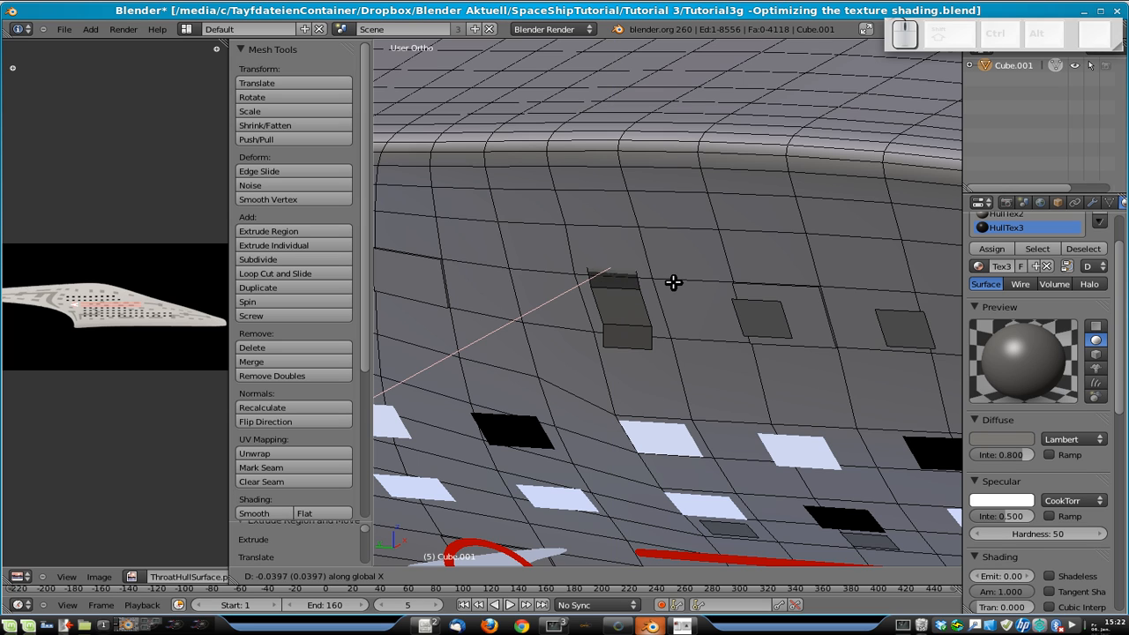
pyautogui.click(673, 286)
# - Move the extended square's lower edge by about 0.060 along X to fit the hull surface
pyautogui.rightClick(627, 346)
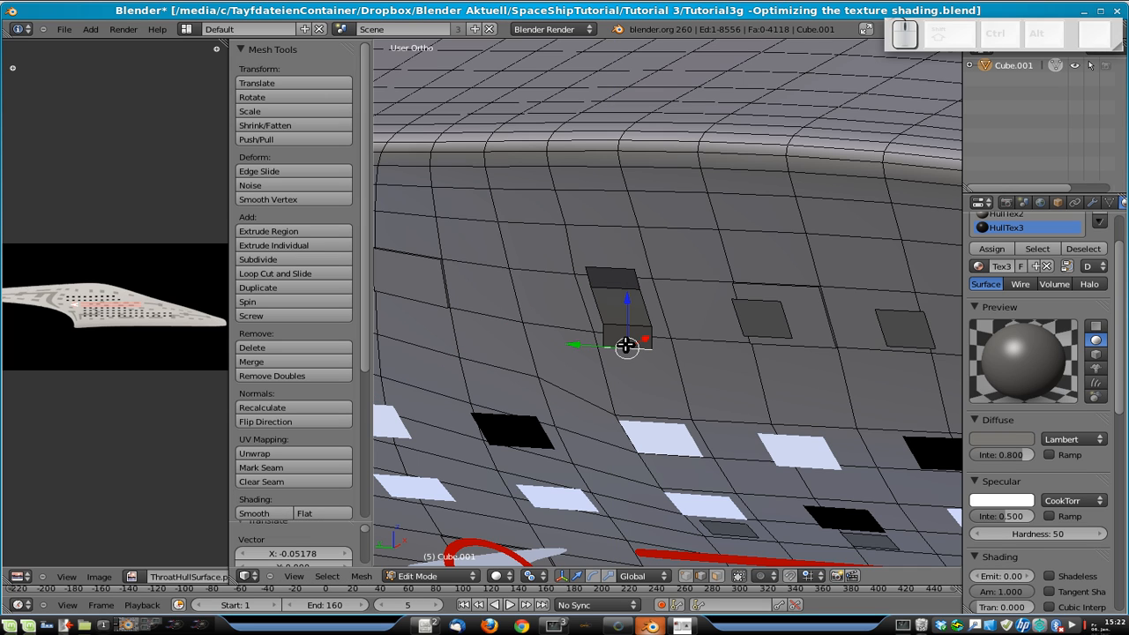
pyautogui.press('e')
pyautogui.press('x')
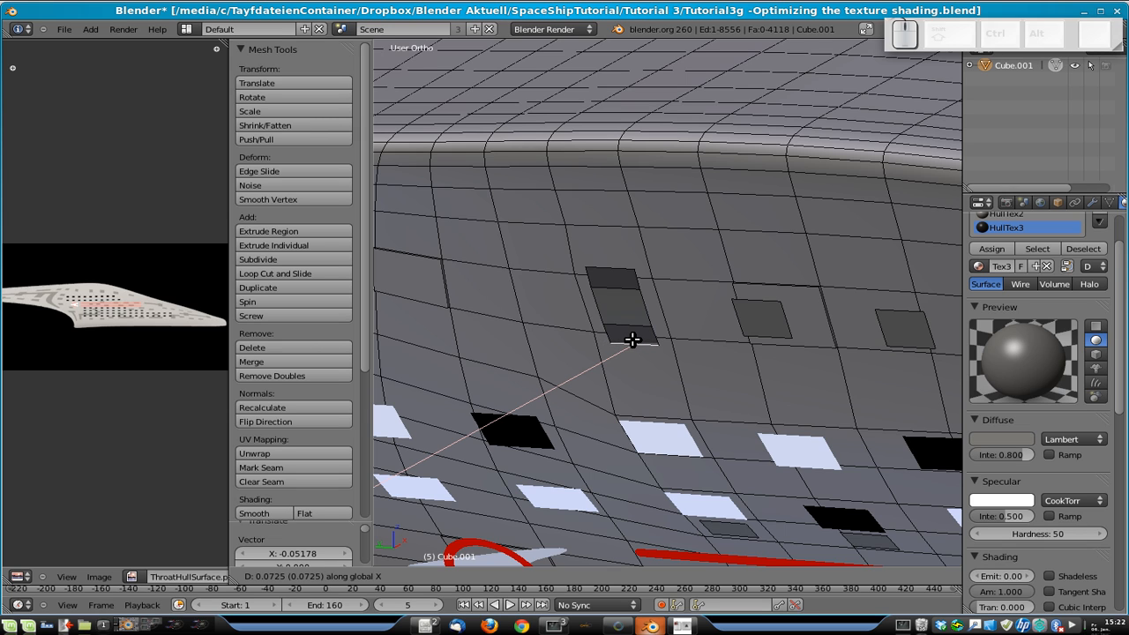
pyautogui.click(633, 340)
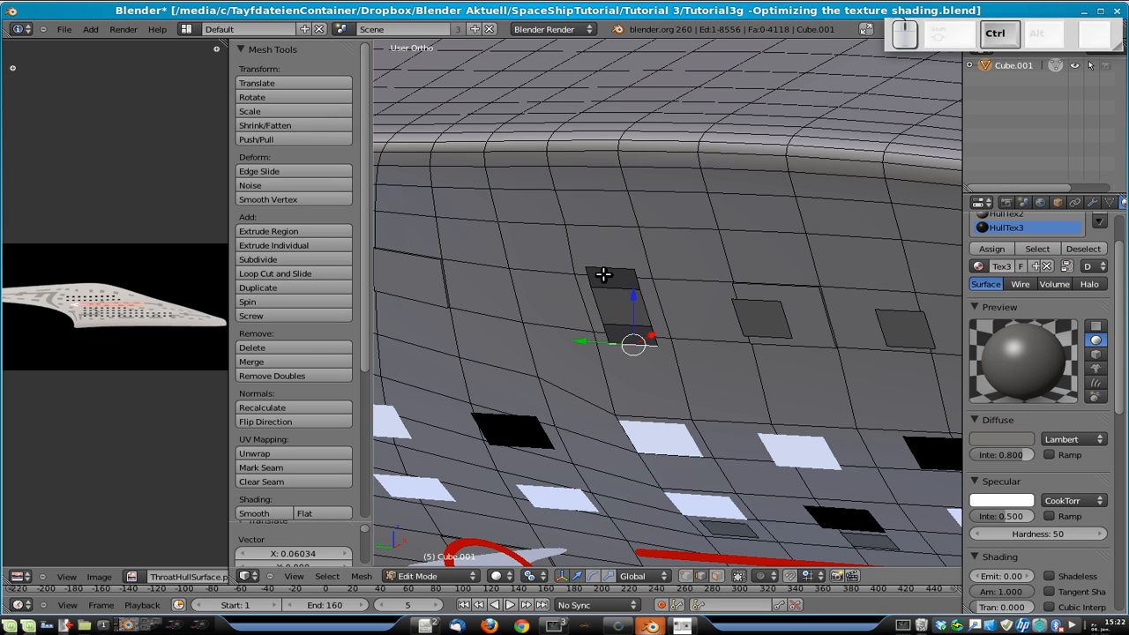
# - In the left view, extrude the panel's outermost upper and lower edges again and scale them farther apart along Z
pyautogui.press('ctrl+KP_3')
pyautogui.keyDown('shift'); pyautogui.moveTo(832, 265); pyautogui.dragTo(532, 307, button='middle'); pyautogui.keyUp('shift')
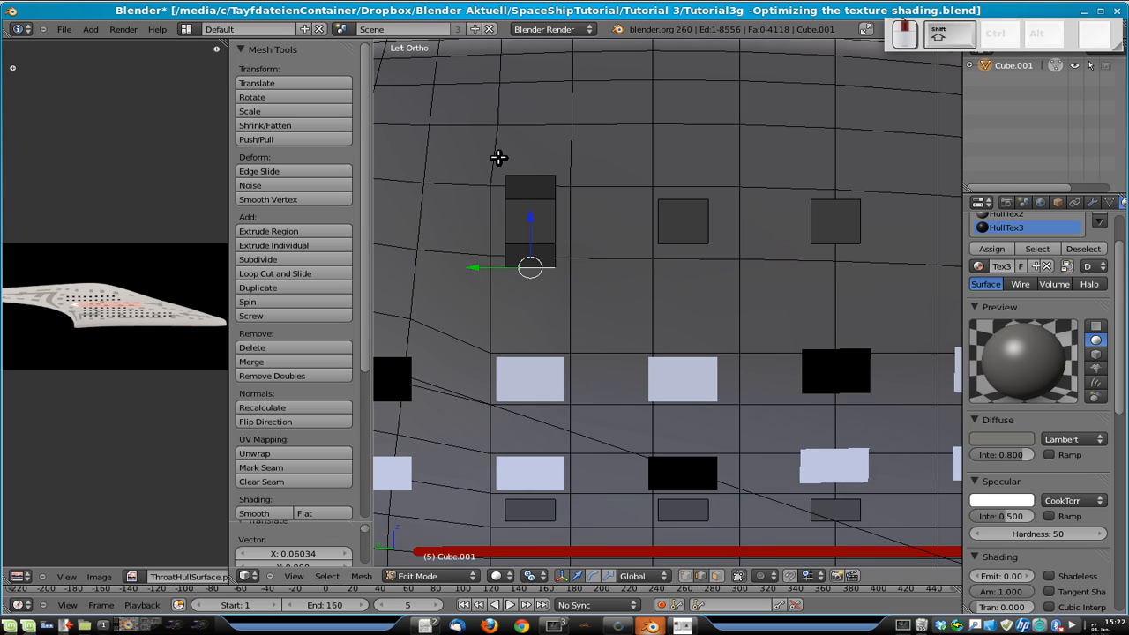
pyautogui.click(533, 176)
pyautogui.keyDown('shift'); pyautogui.click(529, 268); pyautogui.keyUp('shift')
pyautogui.press('s')
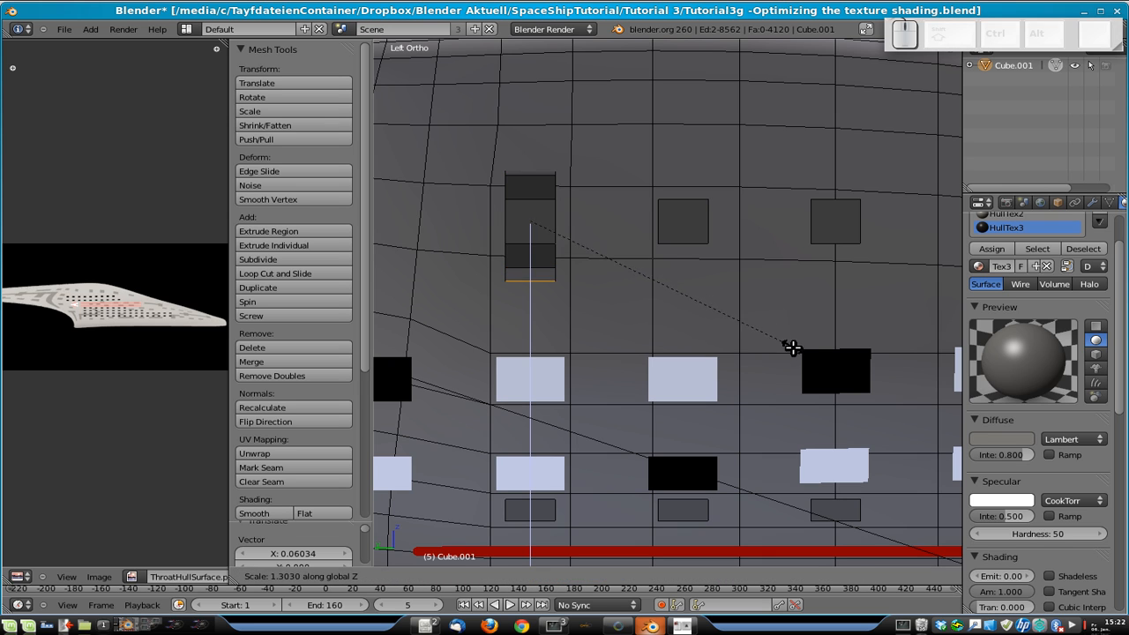
pyautogui.click(794, 357)
# - Fit the new end segments to the hull by moving the upper edge about -0.057 and the lower edge about 0.049 along X
pyautogui.press('z')
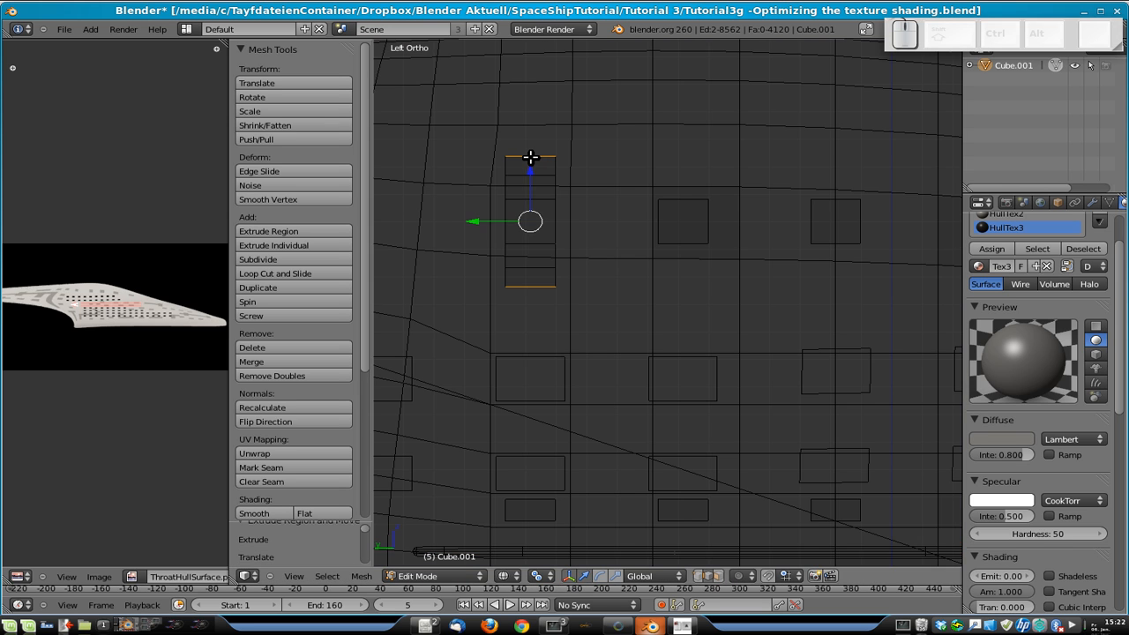
pyautogui.rightClick(530, 157)
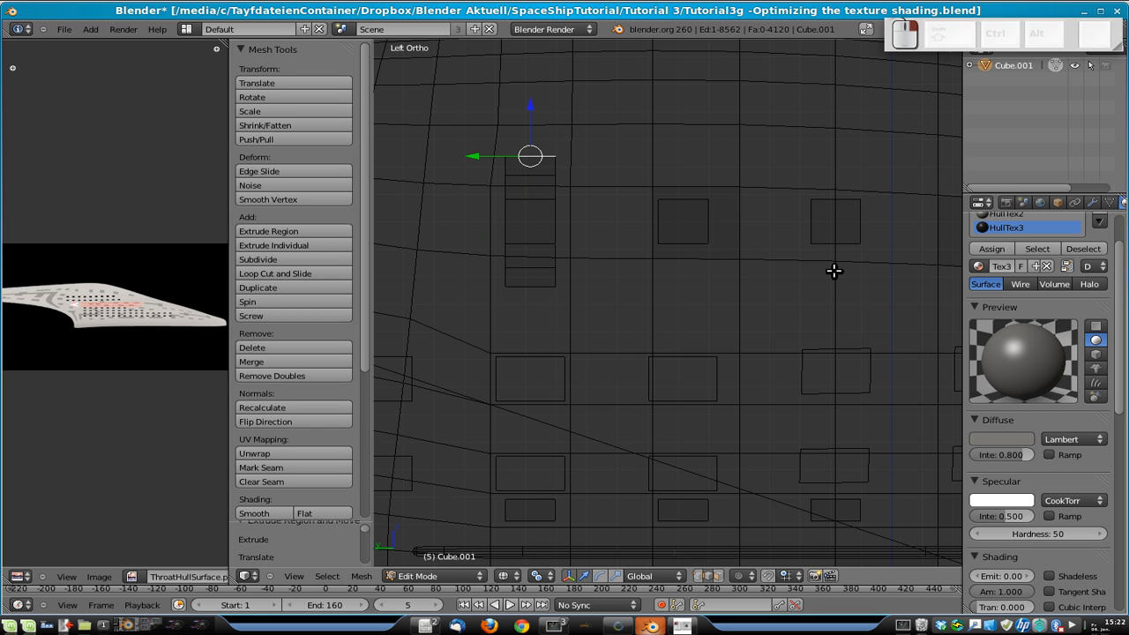
pyautogui.press('z')
pyautogui.moveTo(834, 270)
pyautogui.mouseDown(button='middle')
pyautogui.moveTo(759, 318)
pyautogui.moveTo(777, 309)
pyautogui.mouseUp(button='middle')
pyautogui.press('g')
pyautogui.press('y')
pyautogui.press('x')
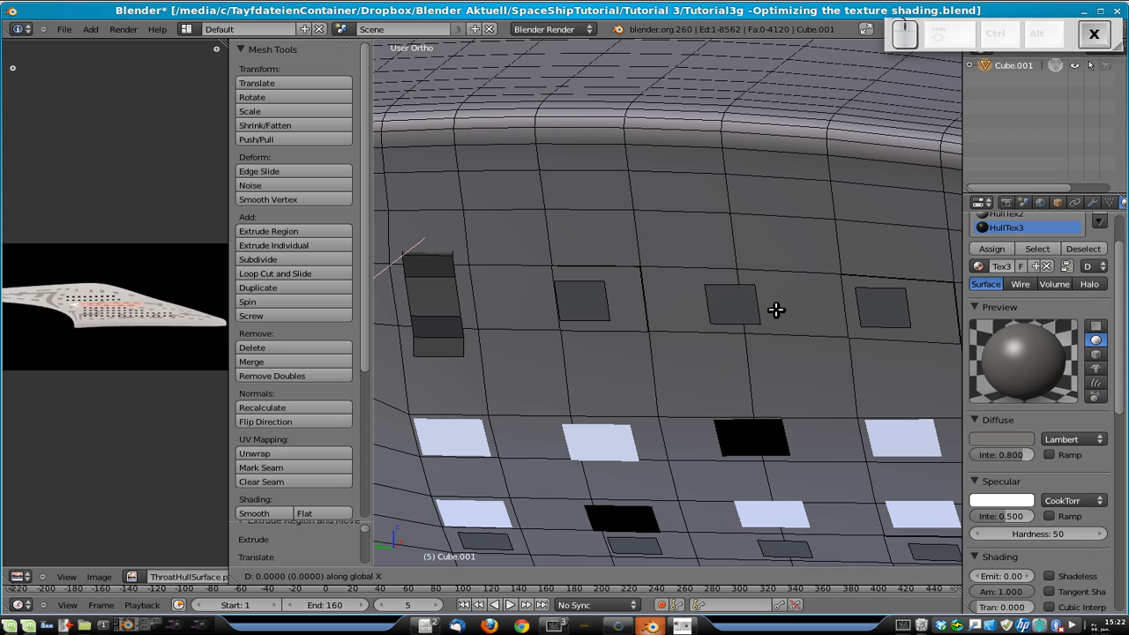
pyautogui.click(777, 309)
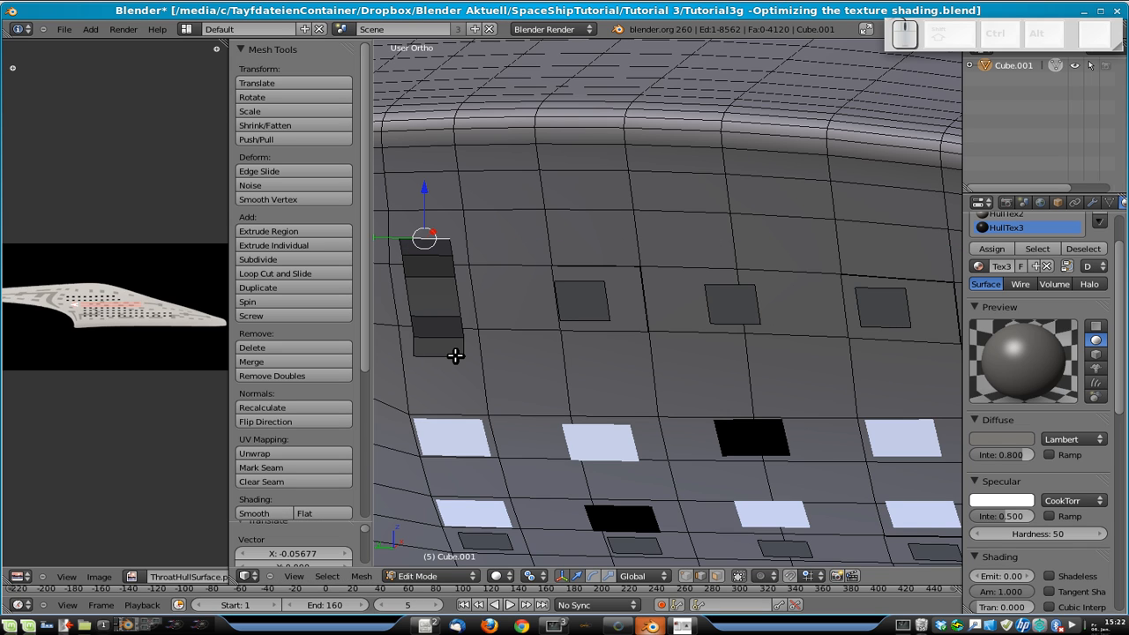
pyautogui.press('g')
pyautogui.press('x')
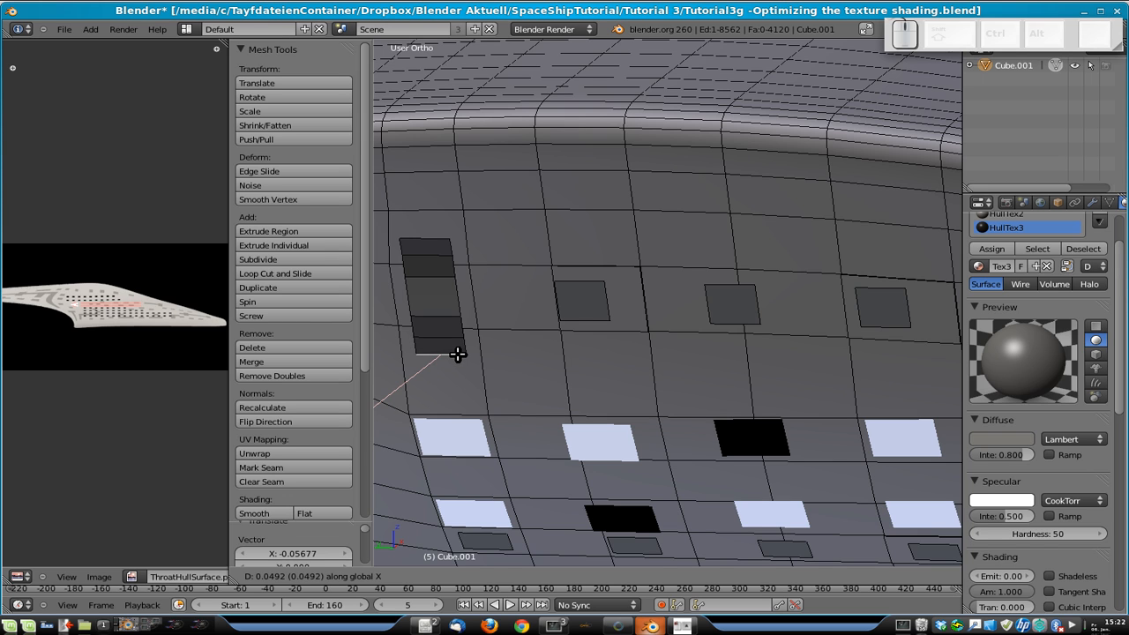
pyautogui.click(457, 354)
# - Extrude the side edges of the top and bottom end segments about -2.16 along Y past the square row, and check without mesh wires
pyautogui.rightClick(452, 245)
pyautogui.keyDown('shift'); pyautogui.rightClick(461, 347); pyautogui.keyUp('shift')
pyautogui.scroll(-3, 515, 352)
pyautogui.press('e')
pyautogui.press('y')
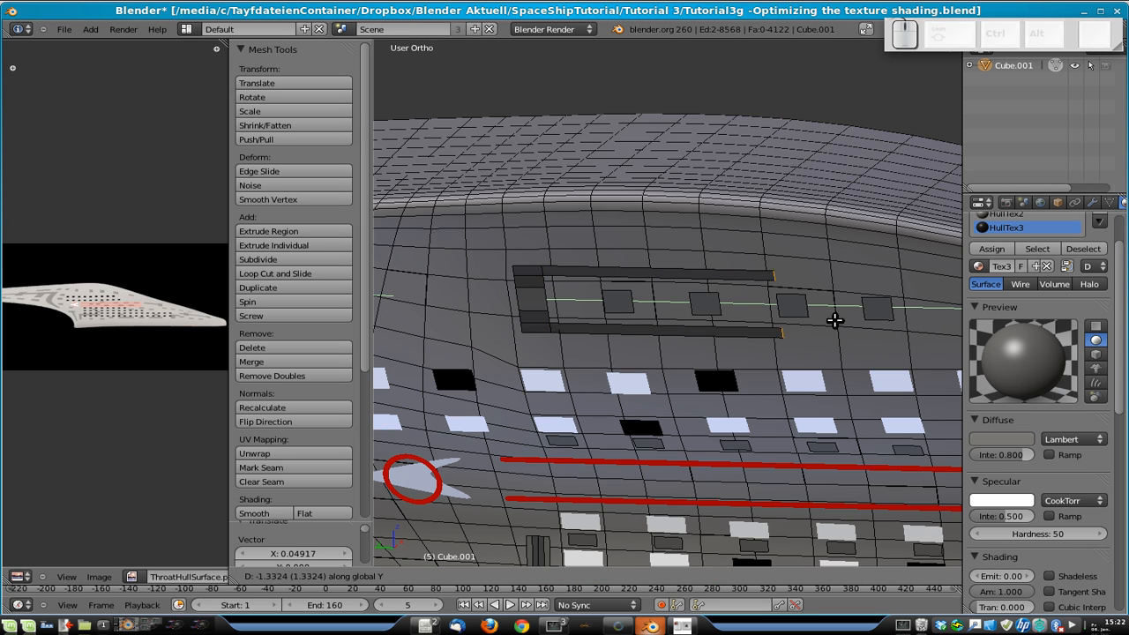
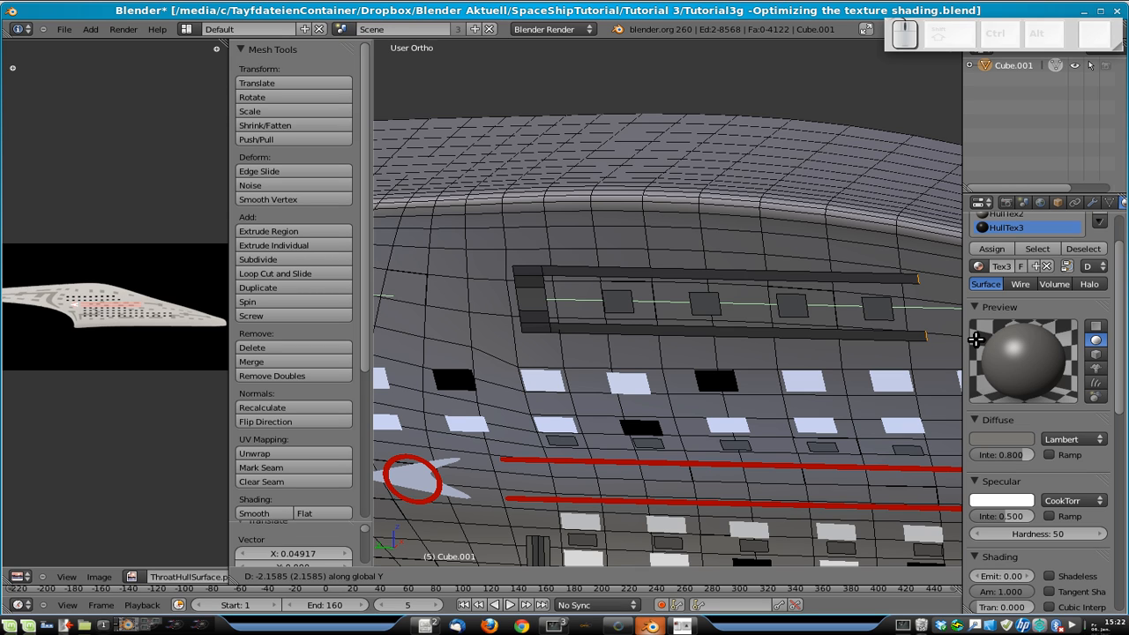
pyautogui.click(976, 340)
pyautogui.press('Tab')
pyautogui.scroll(-1, 527, 325)
pyautogui.scroll(-3, 665, 347)
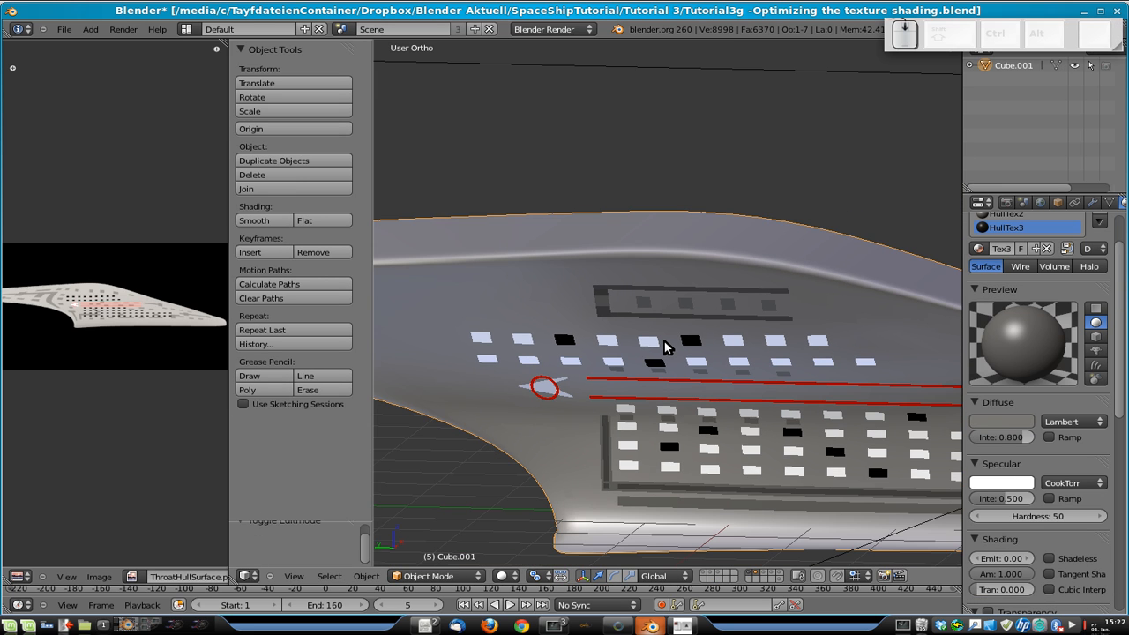
pyautogui.scroll(3, 666, 347)
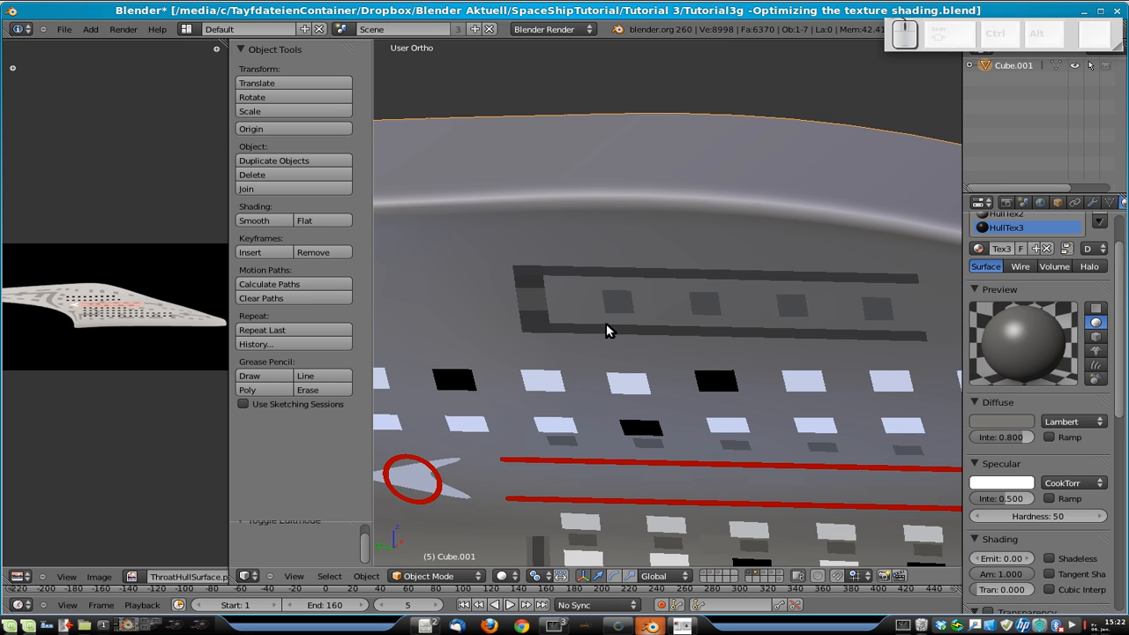
# - Return to mesh editing and make HullTex1 the active material slot
pyautogui.press('Tab')
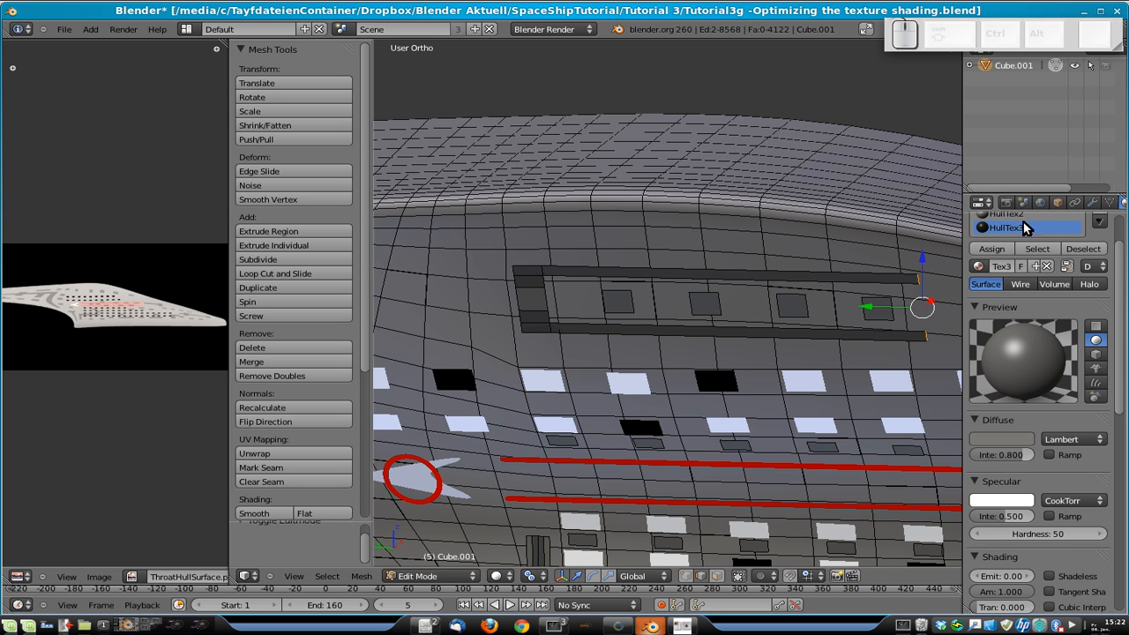
pyautogui.click(1014, 216)
pyautogui.click(1023, 227)
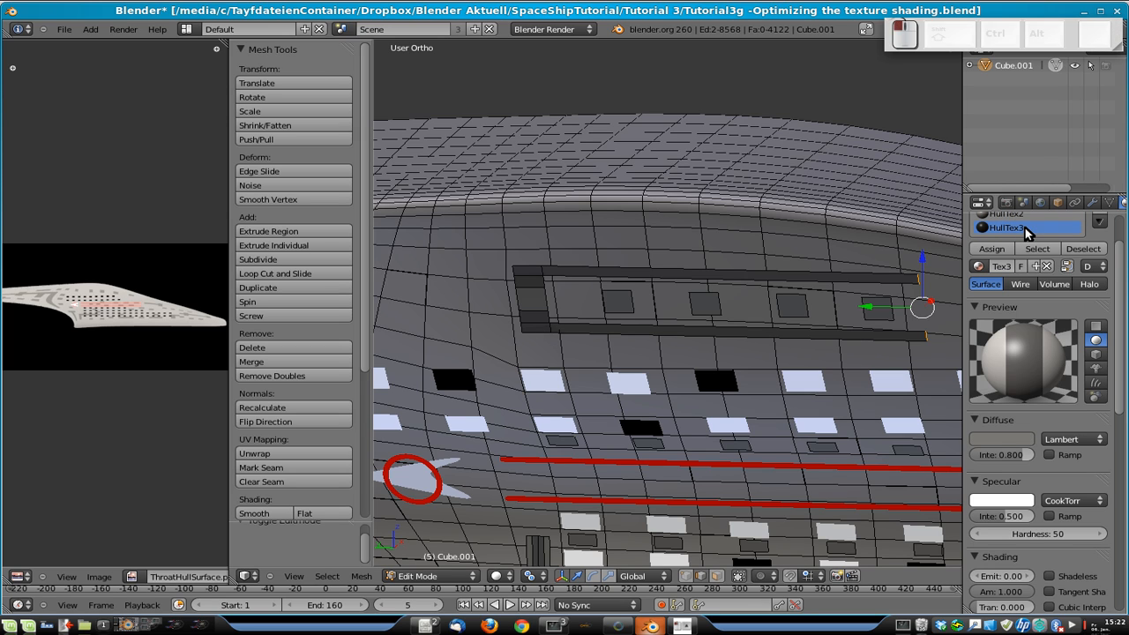
pyautogui.scroll(2, 1116, 262)
pyautogui.click(1006, 256)
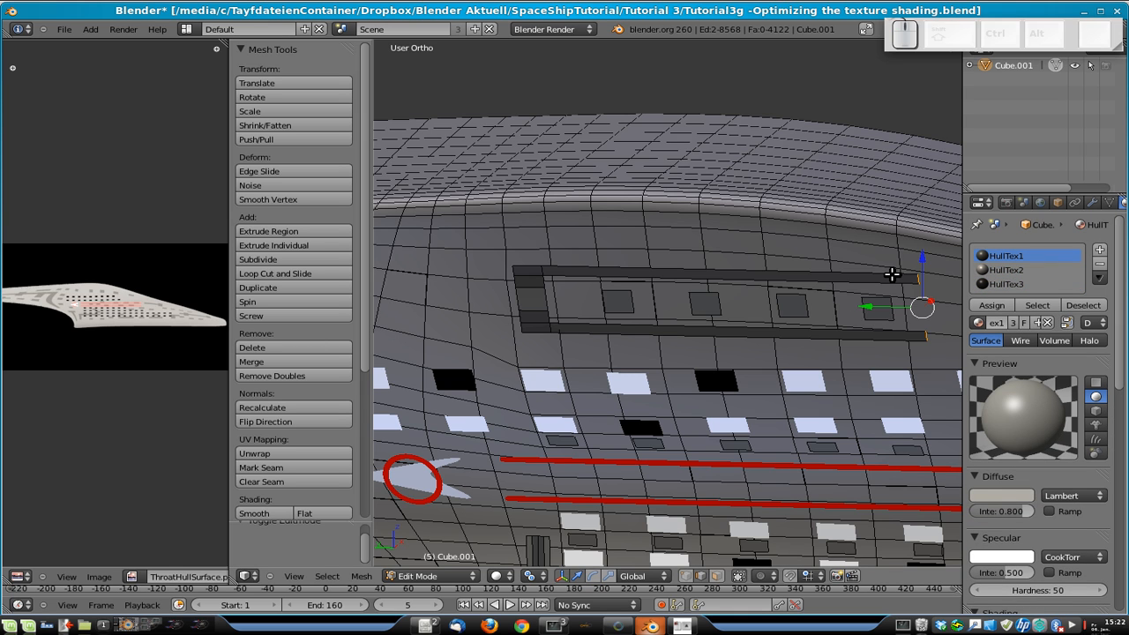
pyautogui.press('Tab')
pyautogui.press('Tab')
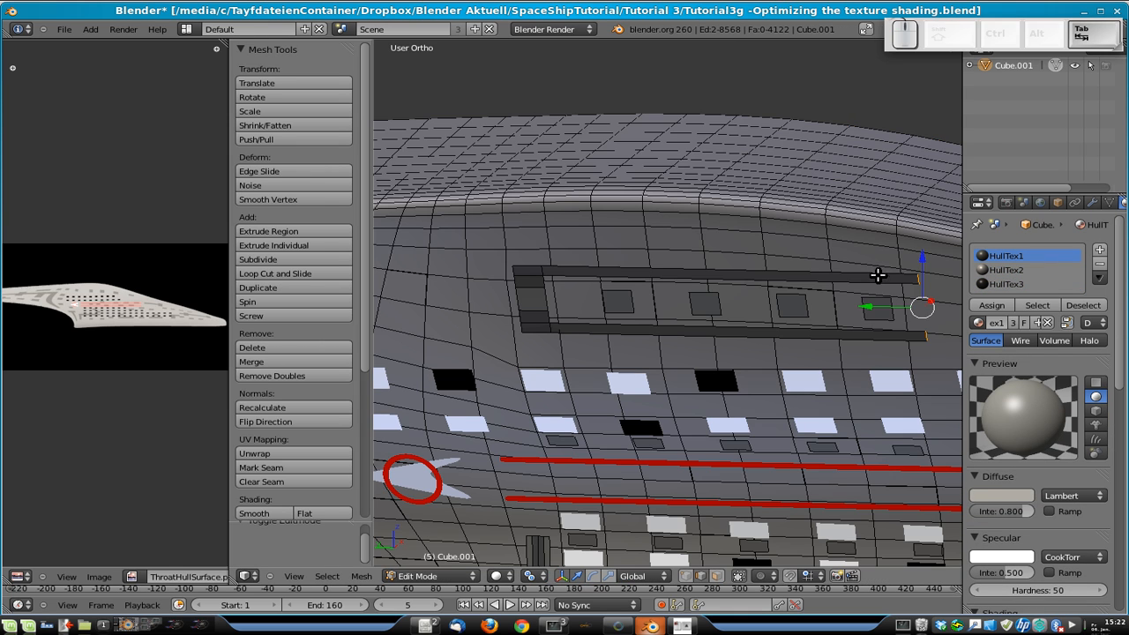
# - Extrude the frame's outer edges along its top, closed end and bottom, scaling them outward by about 1.02
pyautogui.rightClick(875, 274)
pyautogui.keyDown('shift'); pyautogui.rightClick(531, 264); pyautogui.keyUp('shift')
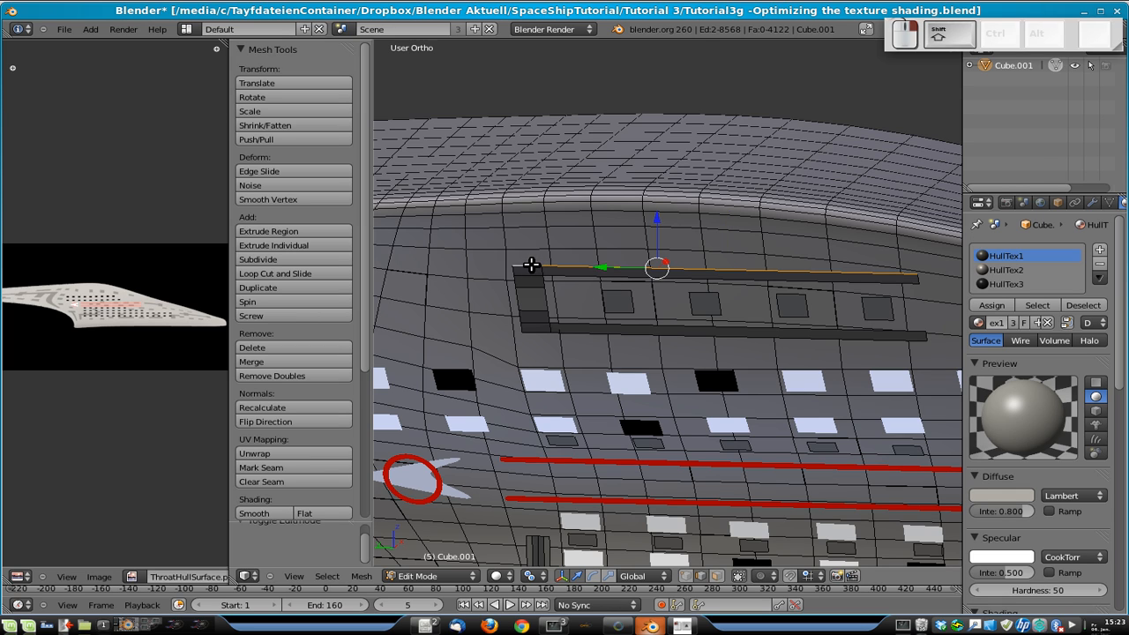
pyautogui.keyDown('shift'); pyautogui.rightClick(510, 274); pyautogui.keyUp('shift')
pyautogui.keyDown('shift'); pyautogui.rightClick(522, 320); pyautogui.keyUp('shift')
pyautogui.keyDown('shift'); pyautogui.rightClick(525, 327); pyautogui.keyUp('shift')
pyautogui.keyDown('shift'); pyautogui.rightClick(529, 327); pyautogui.keyUp('shift')
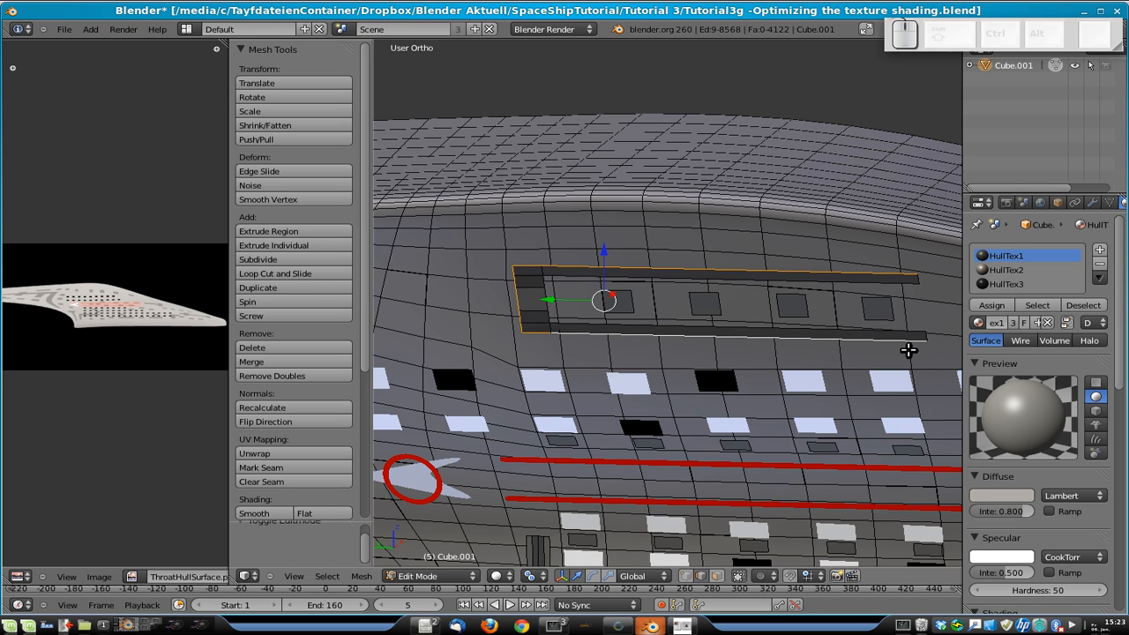
pyautogui.press('e')
pyautogui.press('s')
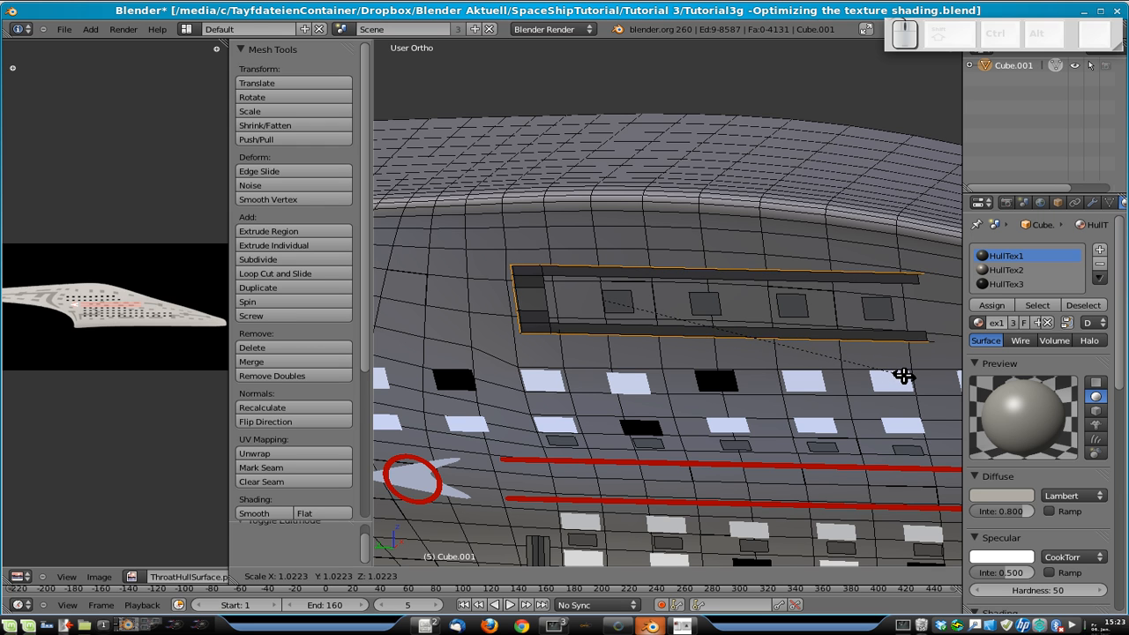
pyautogui.click(903, 377)
pyautogui.scroll(5, 900, 373)
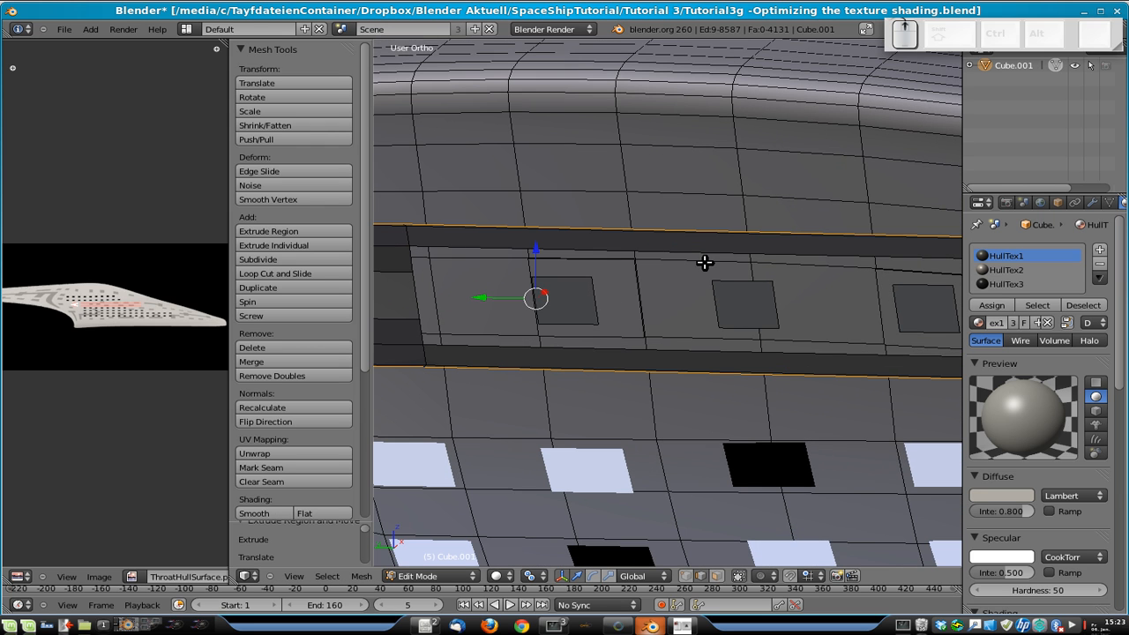
pyautogui.moveTo(704, 259)
pyautogui.mouseDown(button='middle')
pyautogui.moveTo(705, 245)
pyautogui.moveTo(725, 248)
pyautogui.moveTo(715, 248)
pyautogui.mouseUp(button='middle')
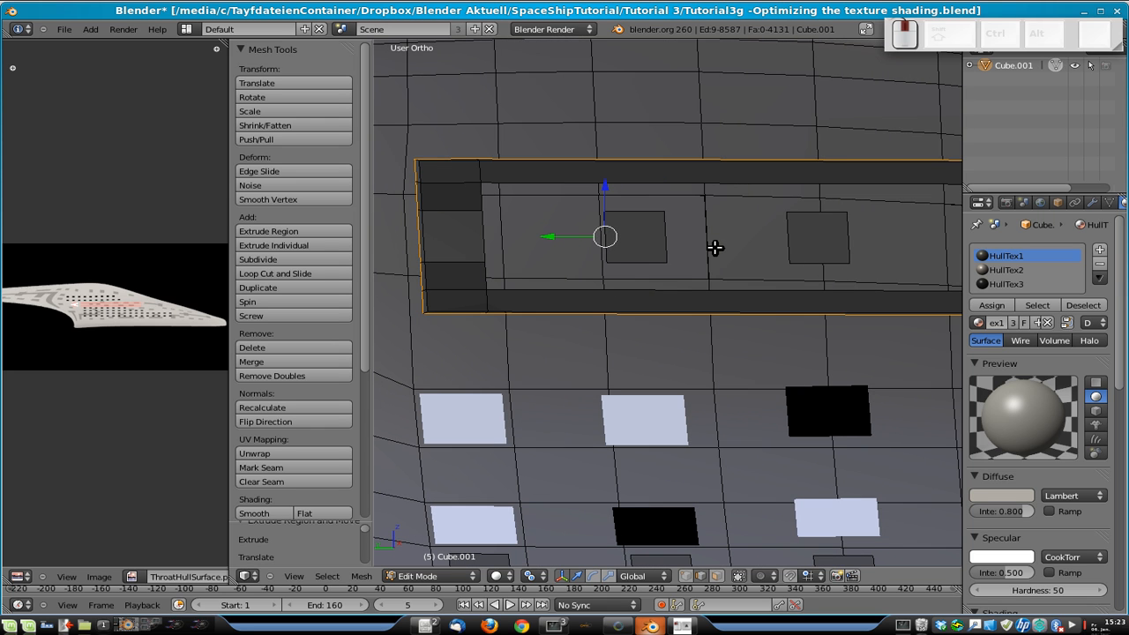
pyautogui.press('s')
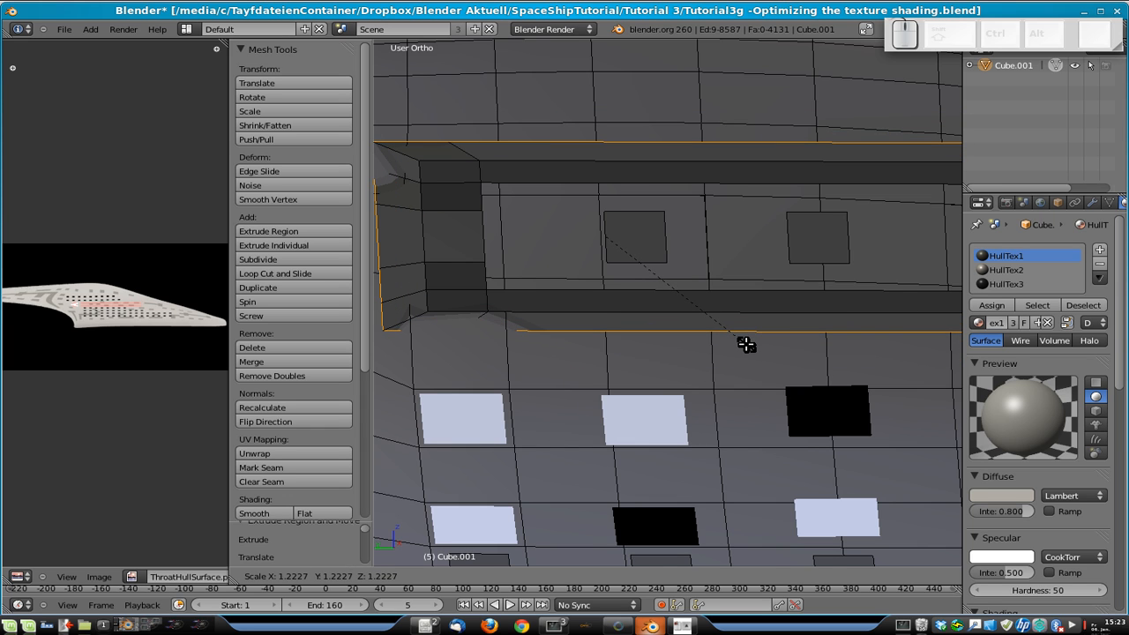
pyautogui.rightClick(747, 345)
pyautogui.scroll(-3, 759, 333)
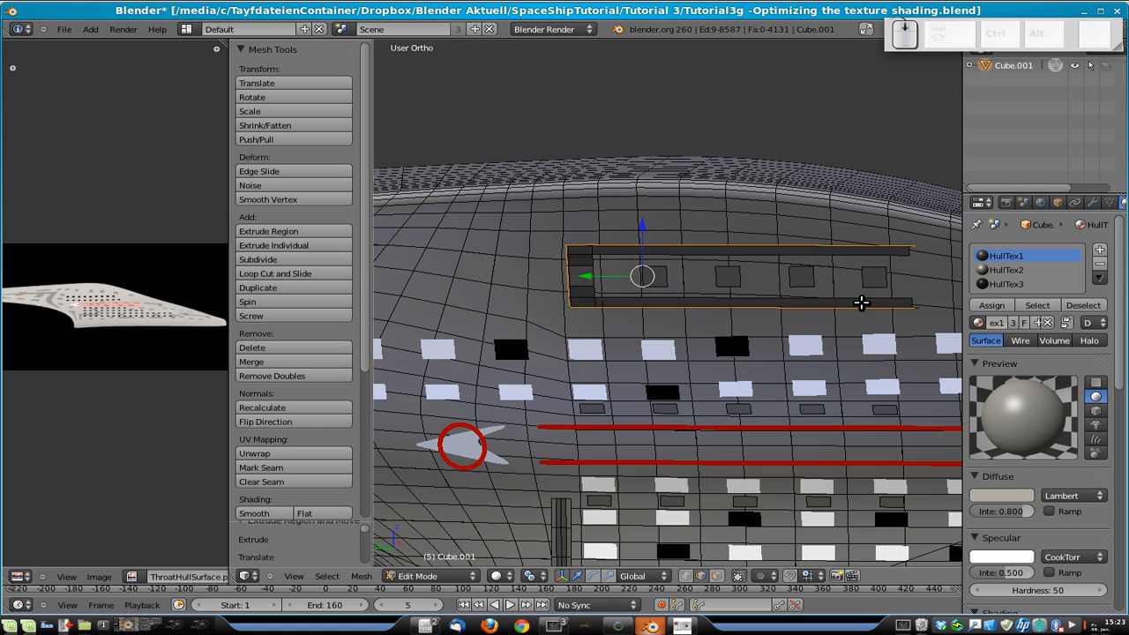
# - Shift the newly extruded outer edges of the upper window frame slightly toward its closed end along Y, working in left view
pyautogui.press('ctrl+KP_3')
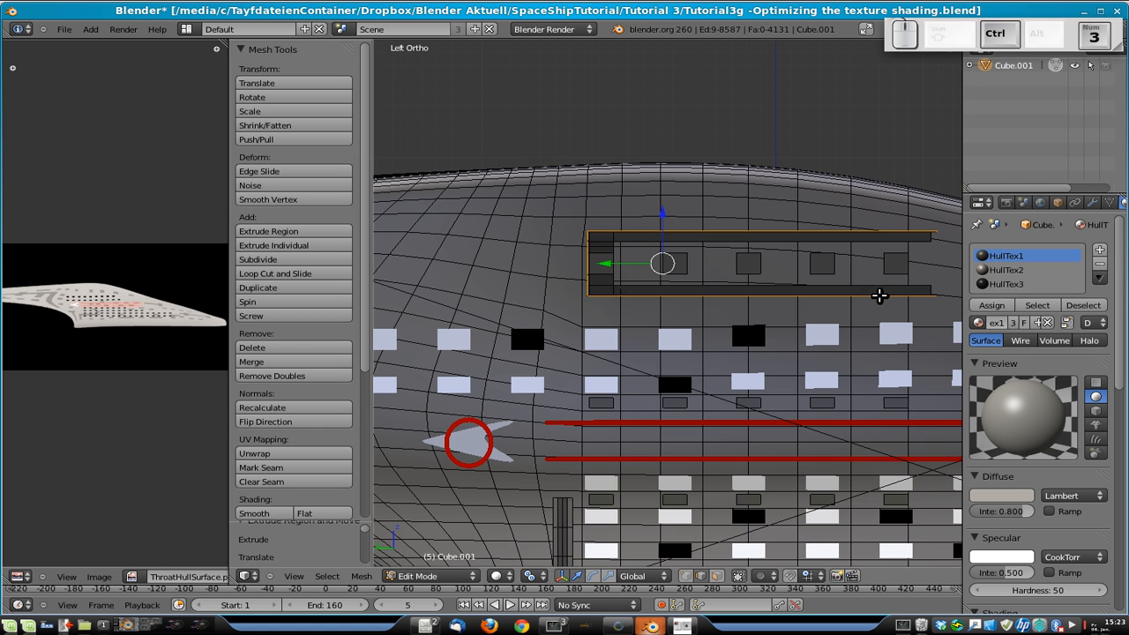
pyautogui.scroll(2, 900, 225)
pyautogui.keyDown('shift'); pyautogui.moveTo(857, 279); pyautogui.dragTo(810, 291, button='middle'); pyautogui.keyUp('shift')
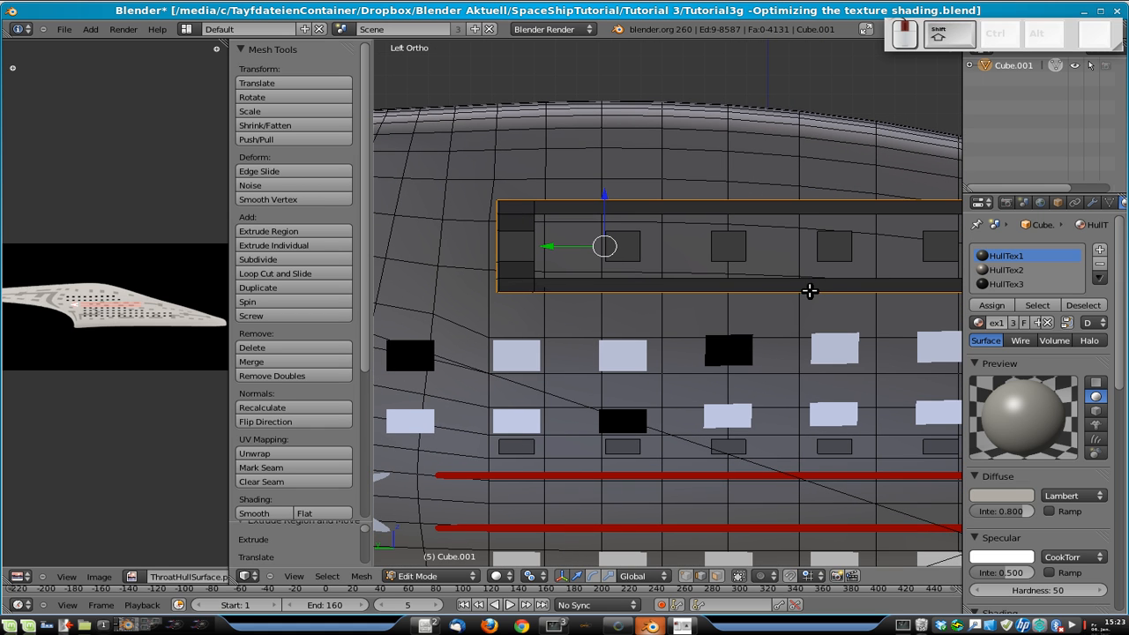
pyautogui.press('g')
pyautogui.press('y')
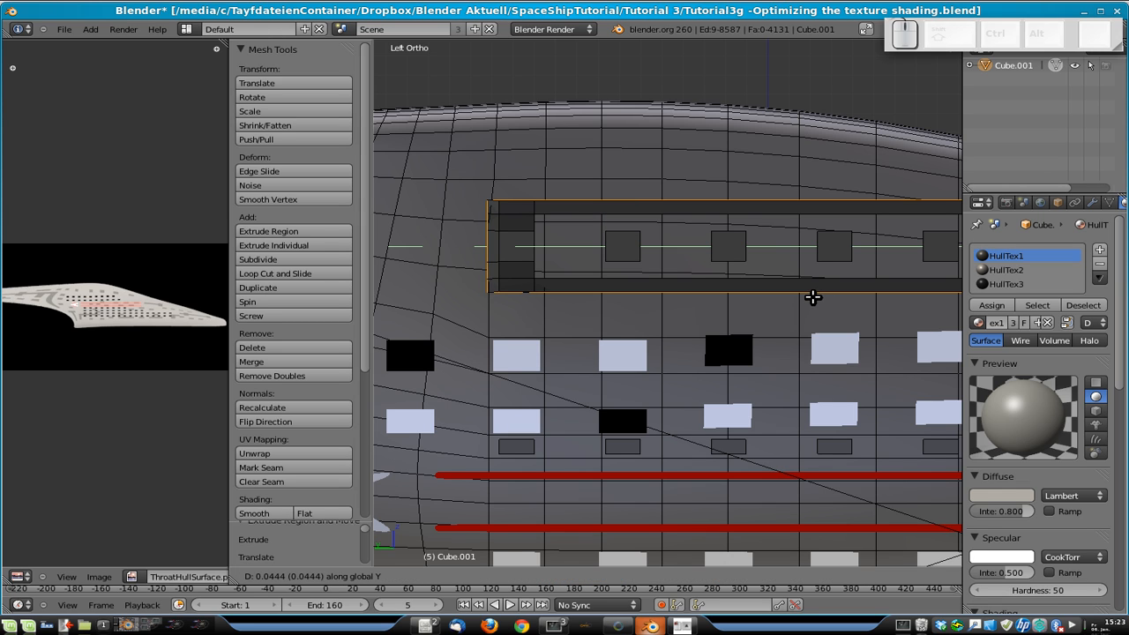
pyautogui.click(818, 292)
pyautogui.scroll(-3, 818, 292)
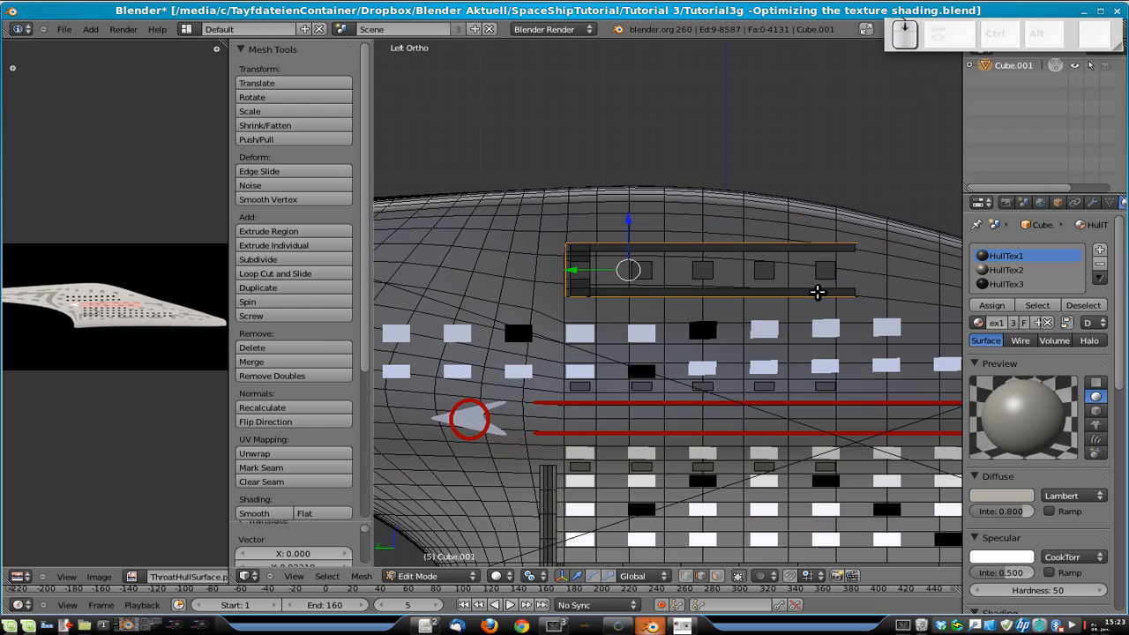
# - Scale the frame's outer edges along Z by about 1.10 and check the border without mesh wires
pyautogui.scroll(2, 808, 300)
pyautogui.press('s')
pyautogui.press('z')
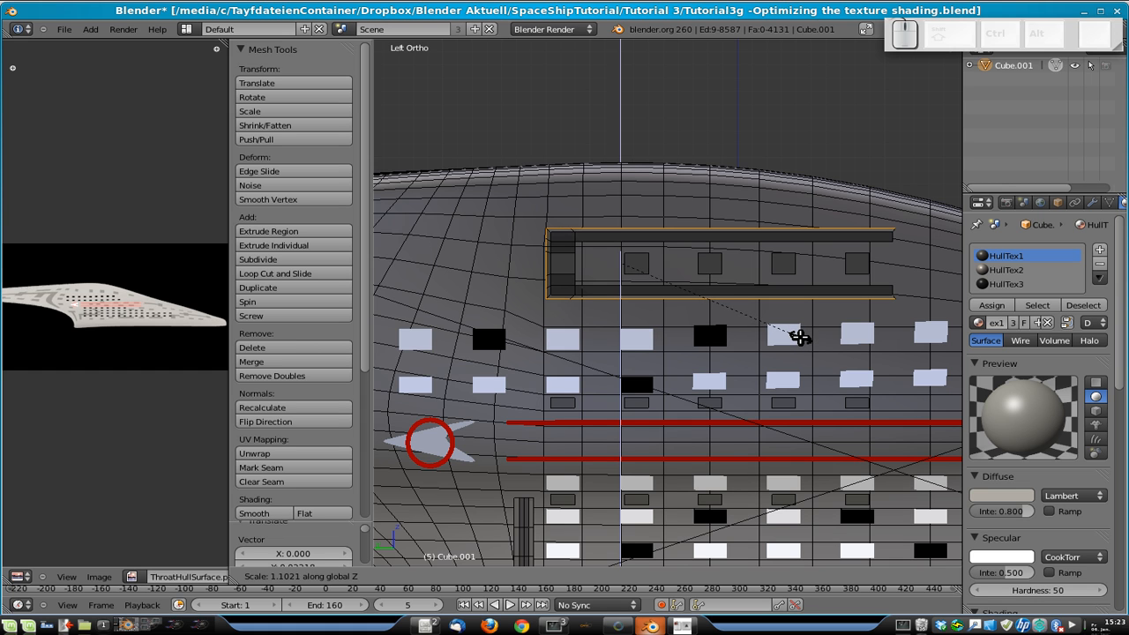
pyautogui.click(800, 336)
pyautogui.press('Tab')
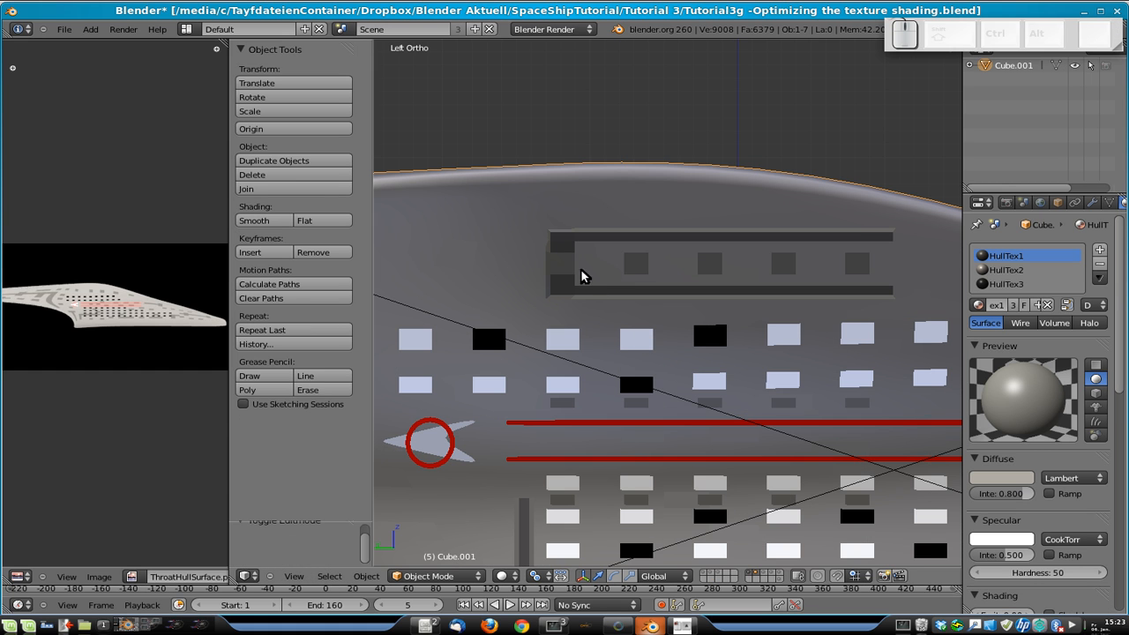
pyautogui.press('Tab')
pyautogui.press('Tab')
pyautogui.press('Tab')
# - In vertex selection, move the frame border's outer upper corner vertex at the closed end about -0.018 along X
pyautogui.moveTo(849, 320); pyautogui.dragTo(800, 348, button='middle')
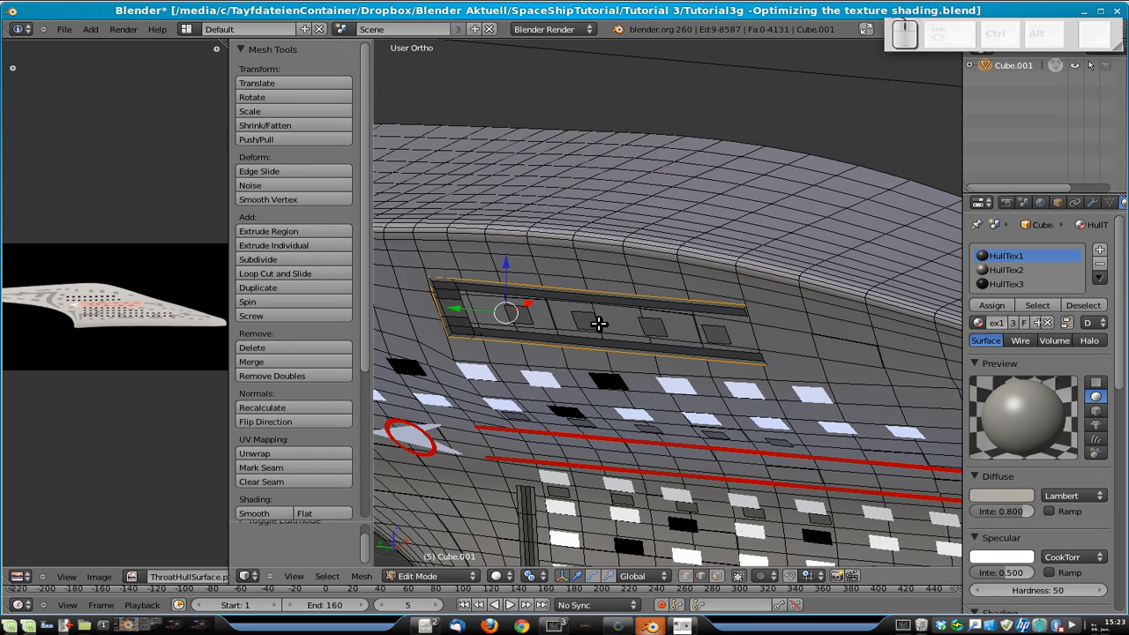
pyautogui.keyDown('shift'); pyautogui.moveTo(639, 323); pyautogui.dragTo(826, 344, button='middle'); pyautogui.keyUp('shift')
pyautogui.scroll(4, 684, 330)
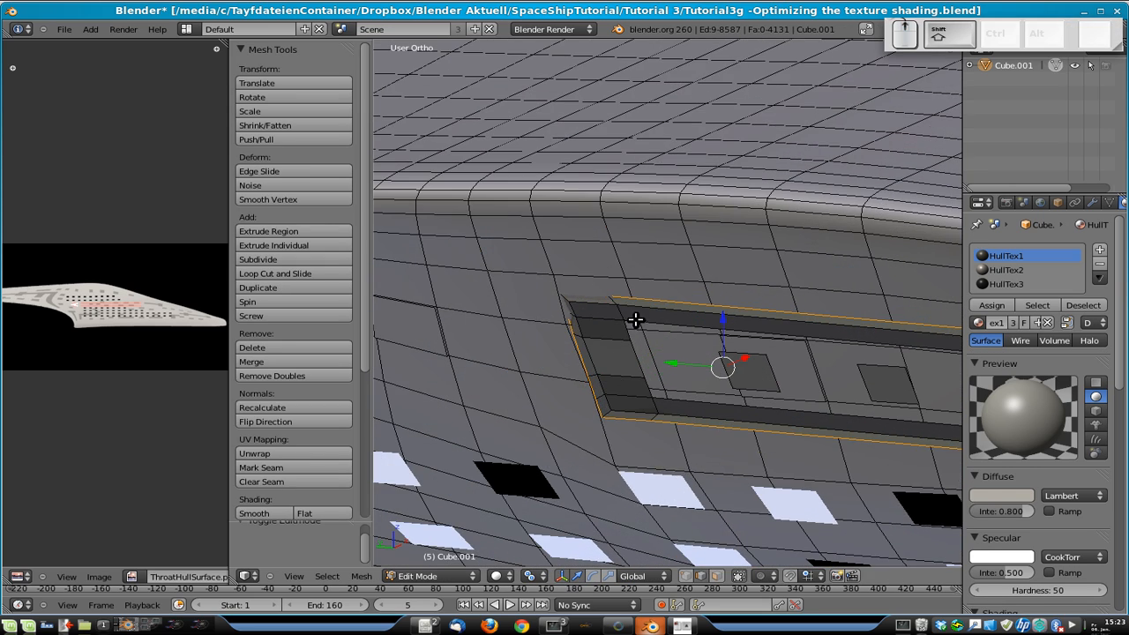
pyautogui.keyDown('shift'); pyautogui.moveTo(651, 319); pyautogui.dragTo(808, 330, button='middle'); pyautogui.keyUp('shift')
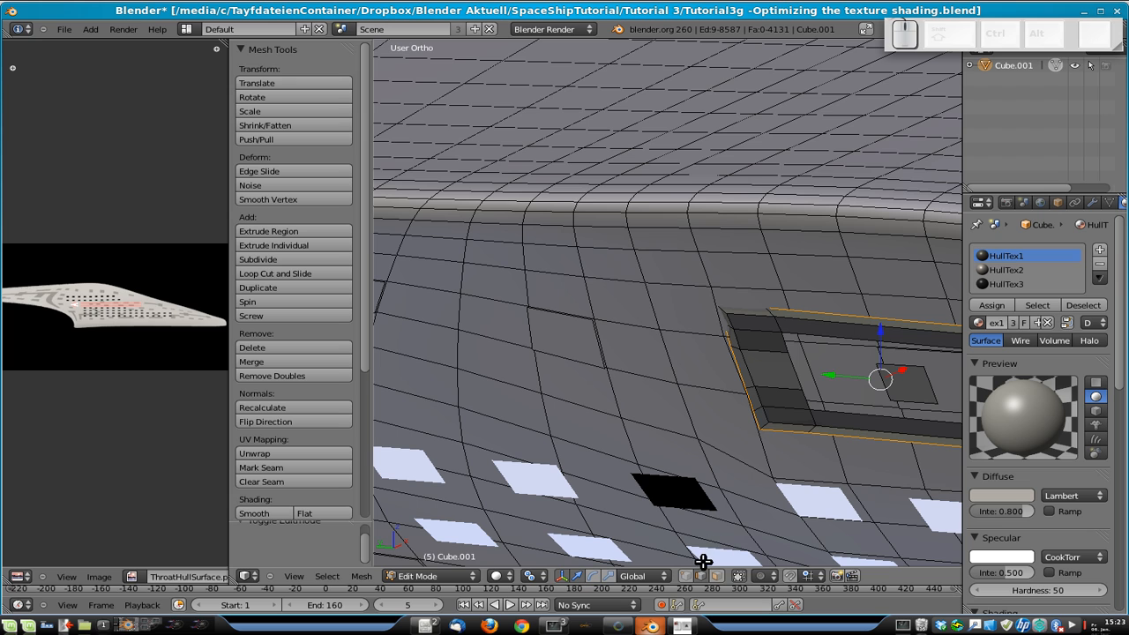
pyautogui.rightClick(723, 312)
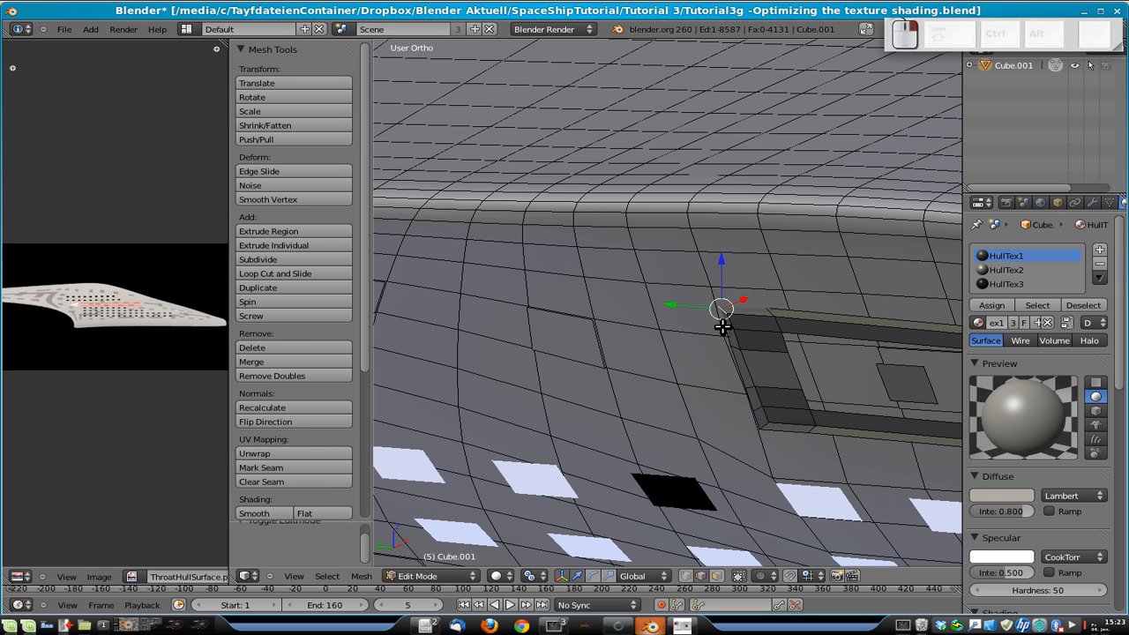
pyautogui.press('z')
pyautogui.press('z')
pyautogui.click(688, 576)
pyautogui.scroll(2, 714, 274)
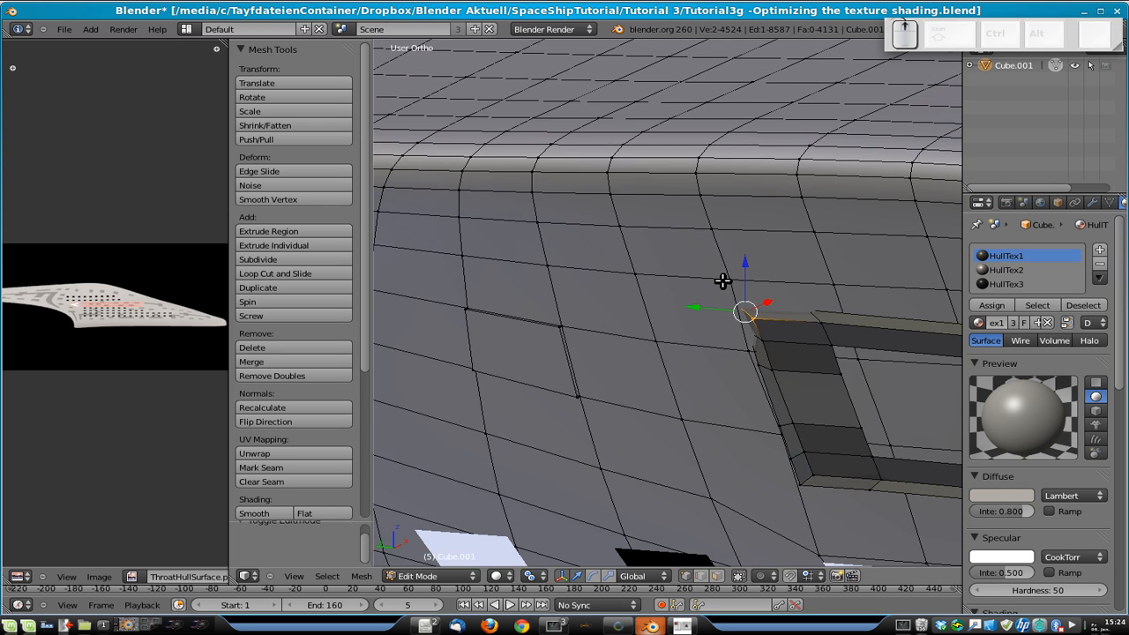
pyautogui.press('z')
pyautogui.press('z')
pyautogui.scroll(-4, 809, 361)
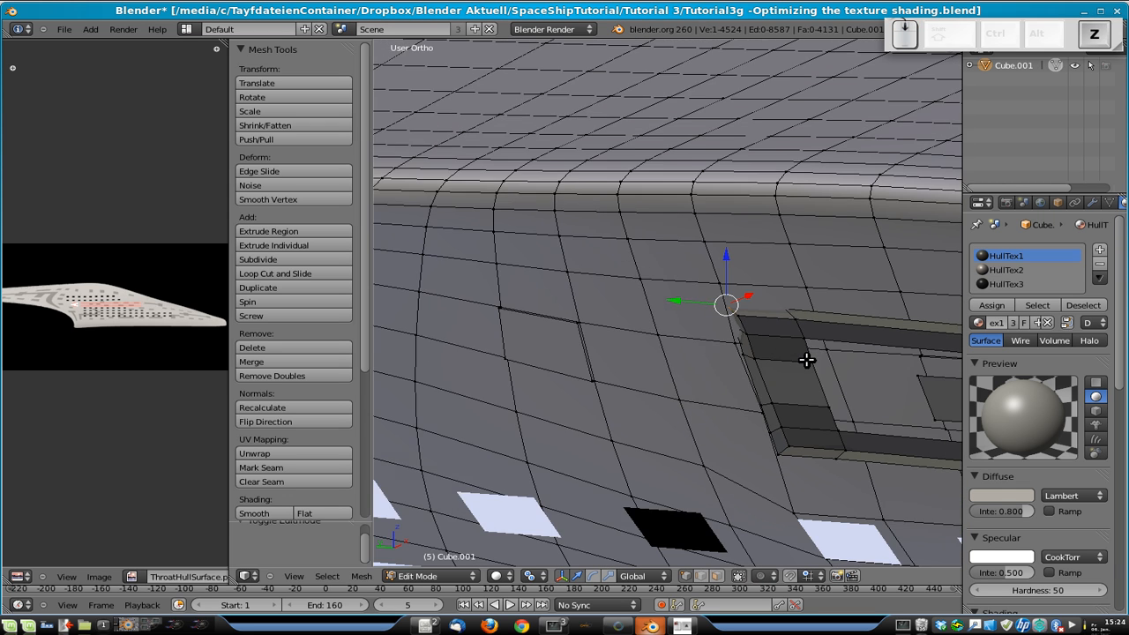
pyautogui.press('g')
pyautogui.press('x')
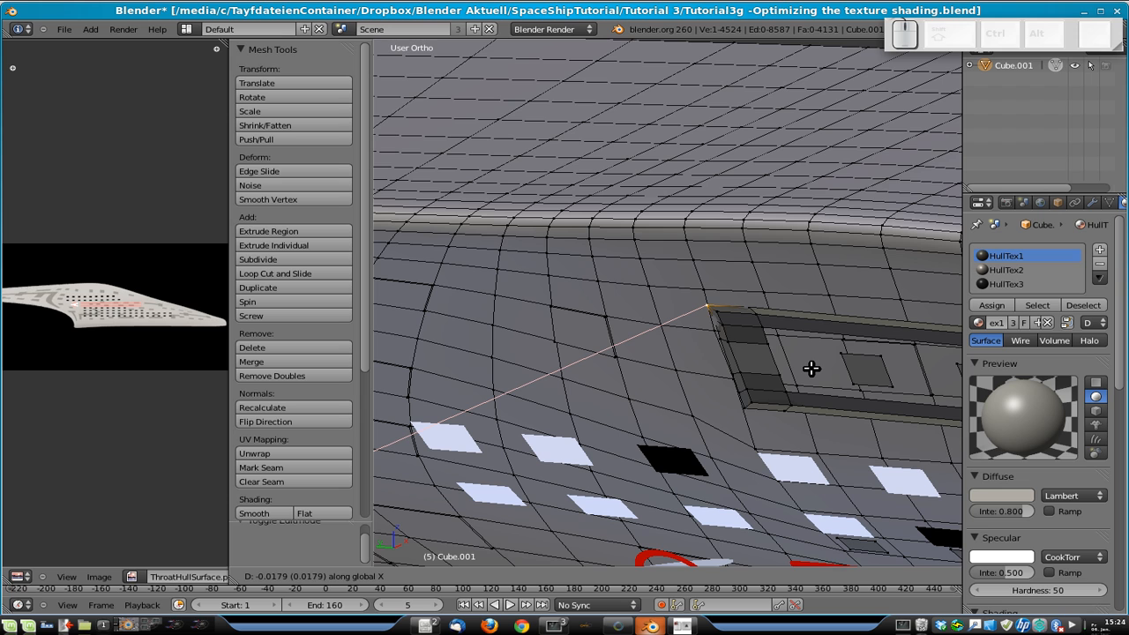
pyautogui.click(798, 368)
# - Move the border vertex just below the upper corner of the closed end about -0.0045 along X
pyautogui.scroll(2, 790, 362)
pyautogui.press('t')
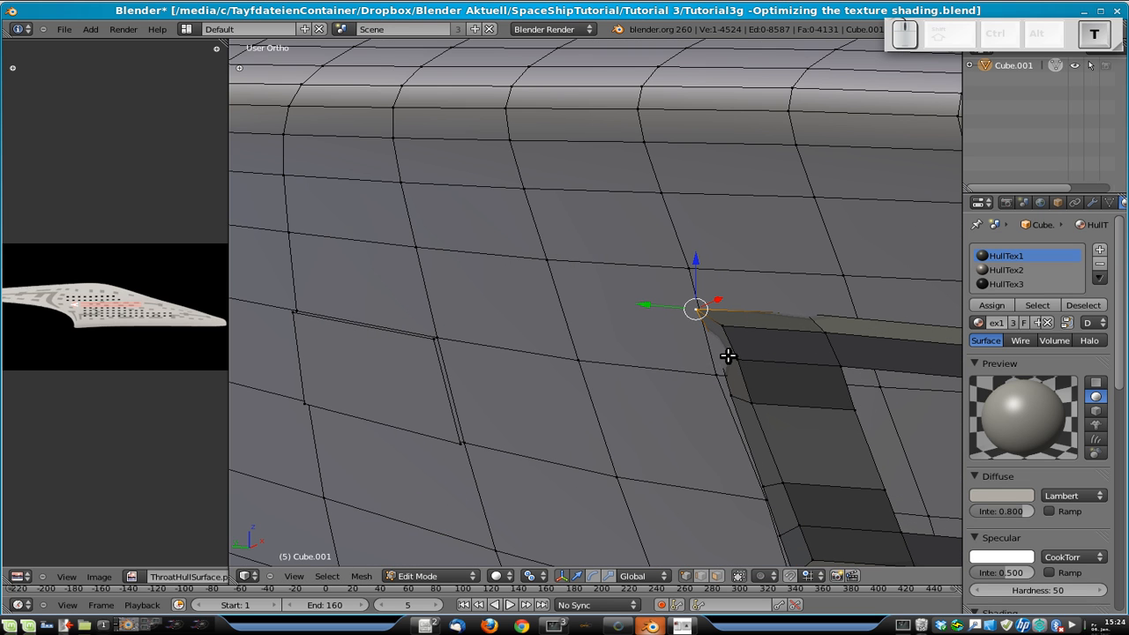
pyautogui.press('z')
pyautogui.rightClick(722, 352)
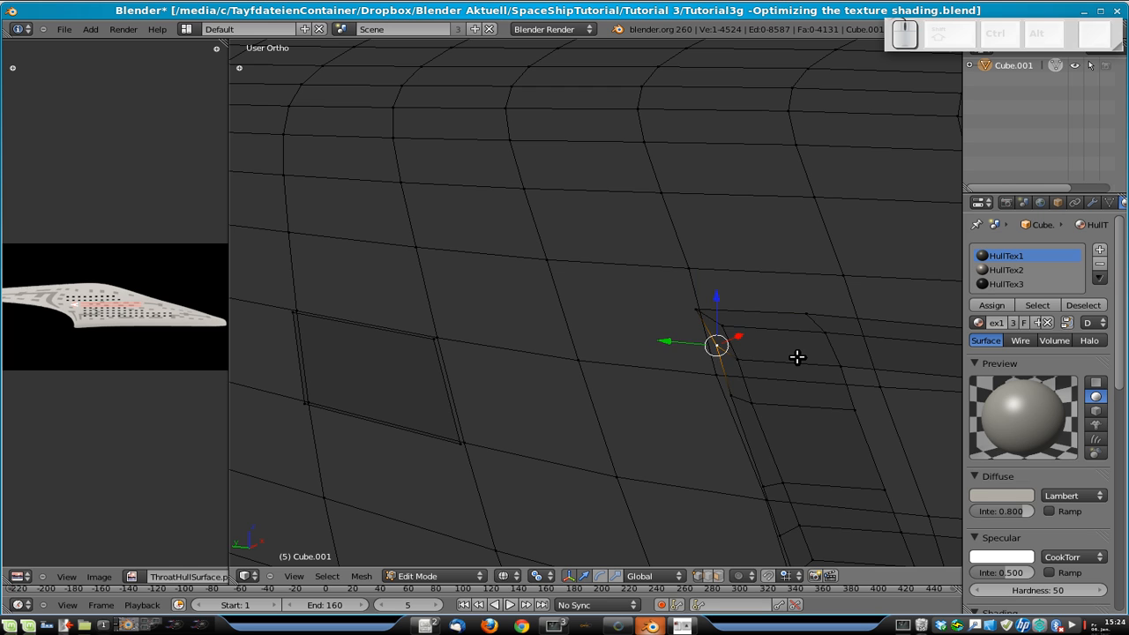
pyautogui.press('z')
pyautogui.press('g')
pyautogui.press('x')
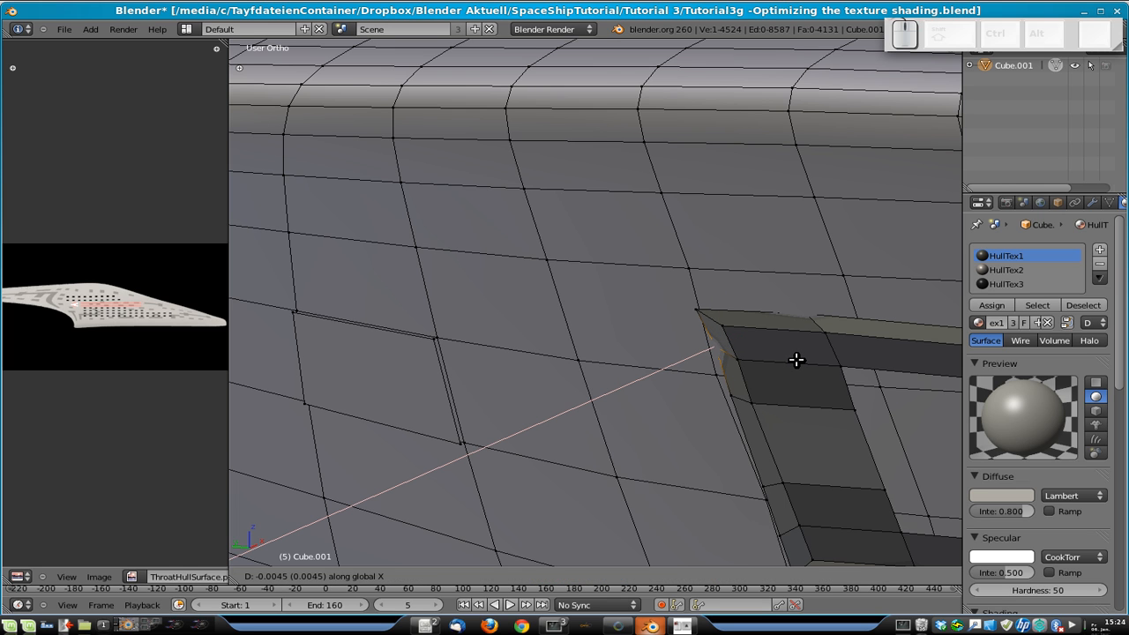
pyautogui.click(797, 361)
# - Move the adjacent vertex on the border's upper outer edge along X to fit it to the hull
pyautogui.press('z')
pyautogui.rightClick(807, 315)
pyautogui.press('z')
pyautogui.press('g')
pyautogui.press('x')
pyautogui.click(808, 320)
# - Examine the finished frame border from the left side view without mesh wires
pyautogui.press('Tab')
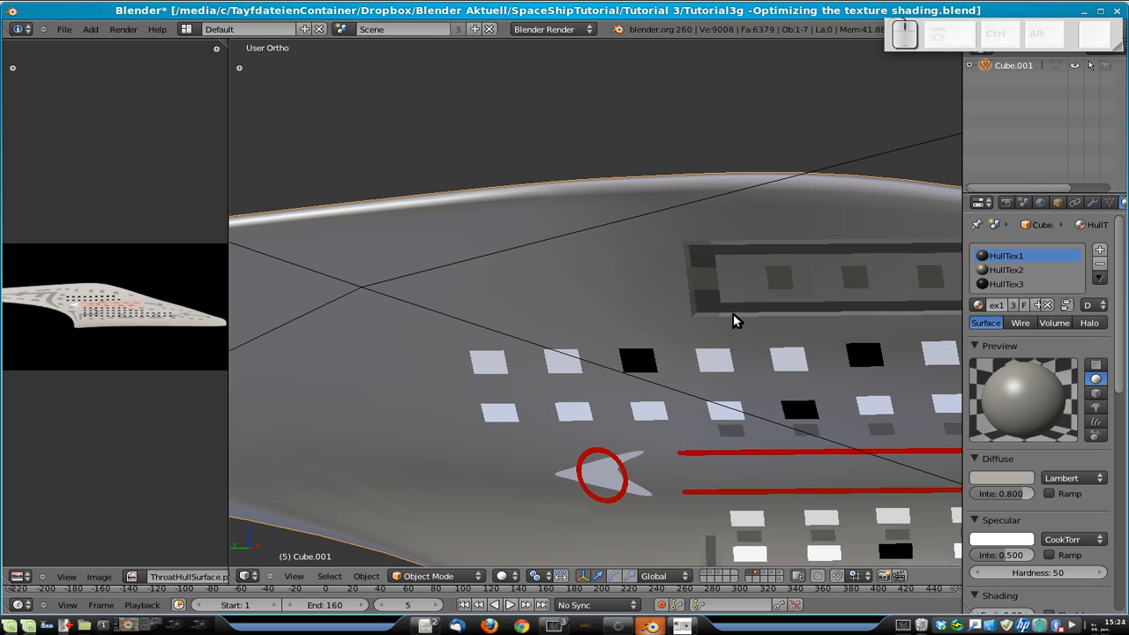
pyautogui.press('KP_3')
pyautogui.press('ctrl+KP_3')
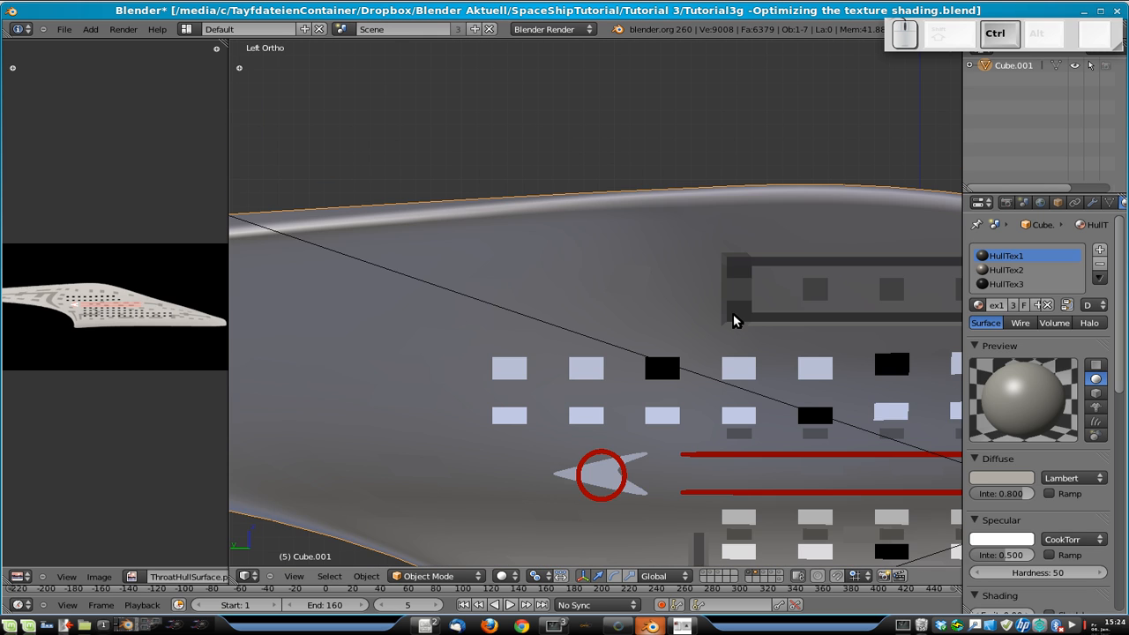
pyautogui.scroll(-4, 739, 318)
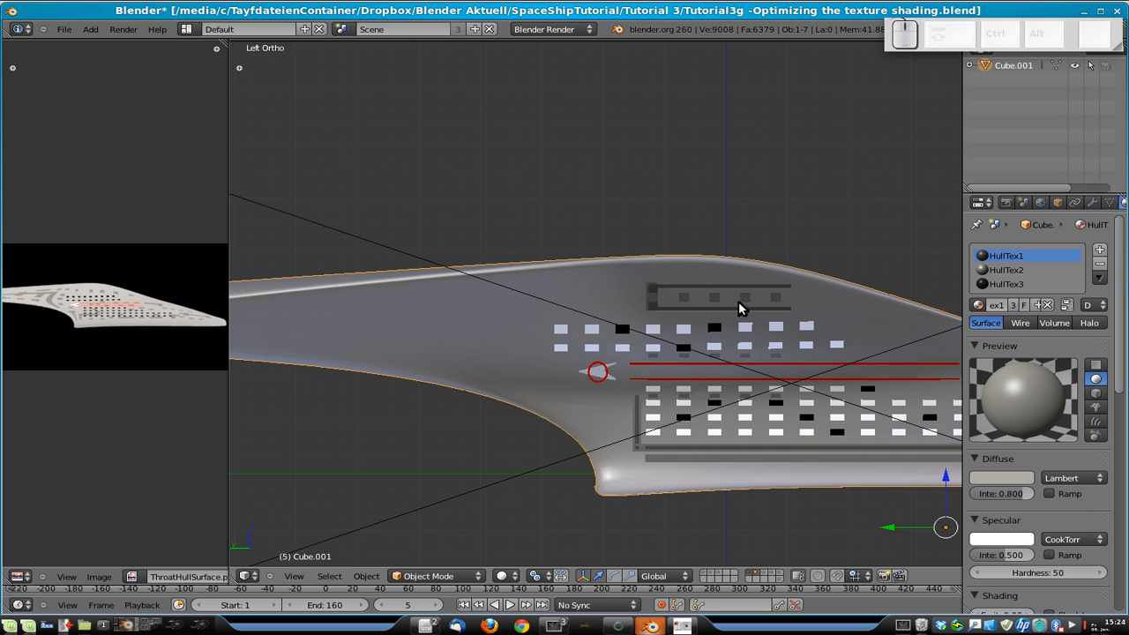
pyautogui.press('Tab')
pyautogui.scroll(2, 725, 316)
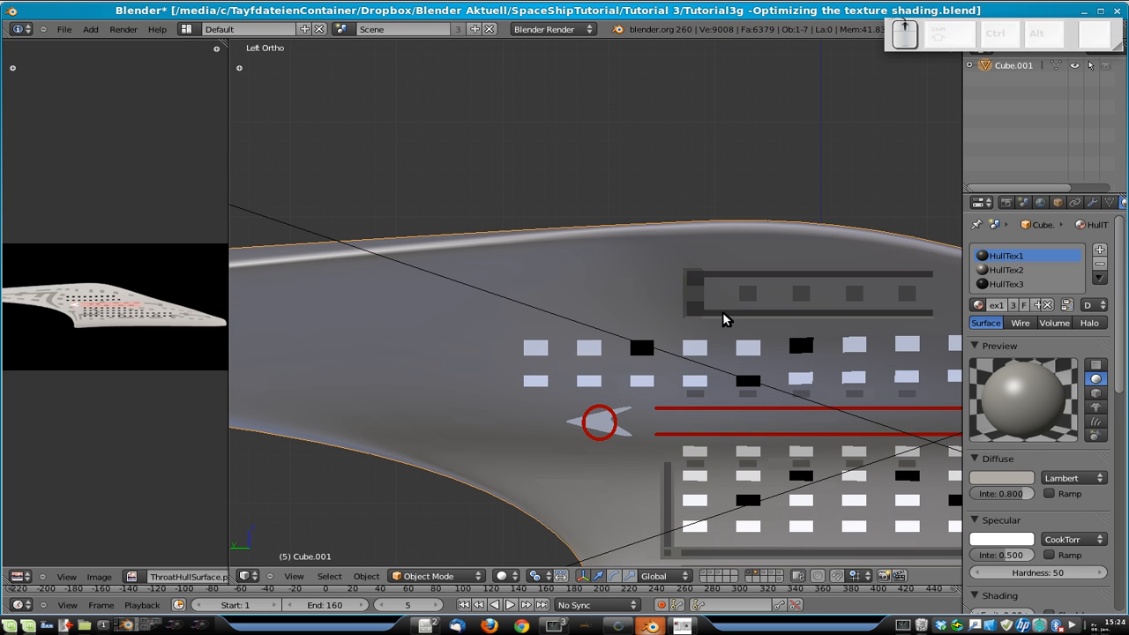
pyautogui.press('Tab')
pyautogui.scroll(5, 626, 318)
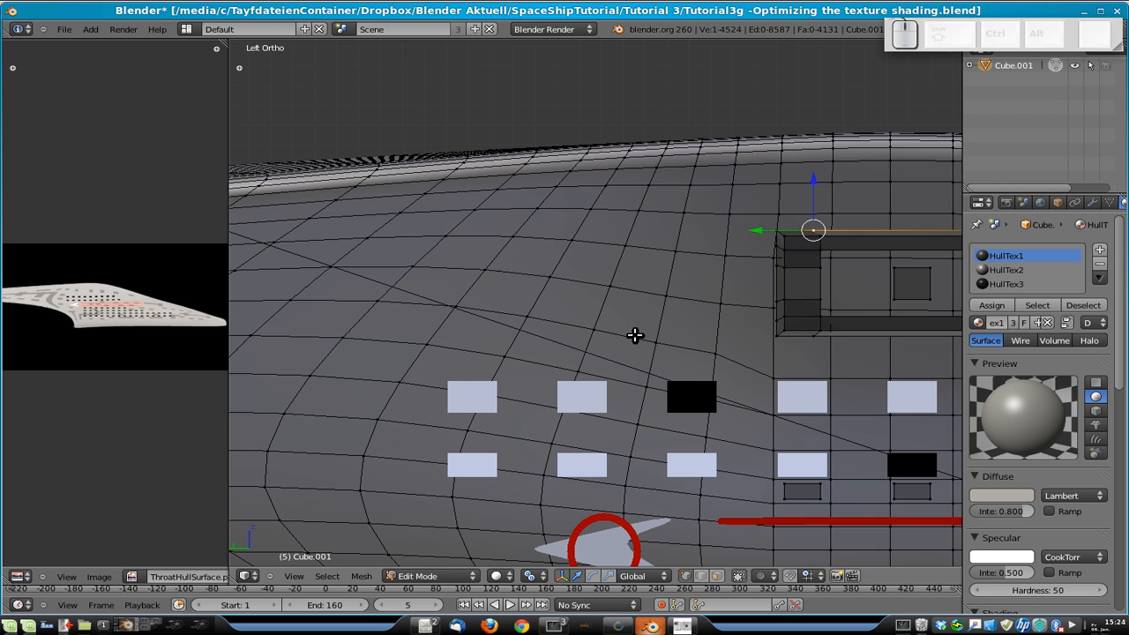
# - Return to mesh editing and make HullTex3 the active material slot
pyautogui.press('Tab')
pyautogui.press('Tab')
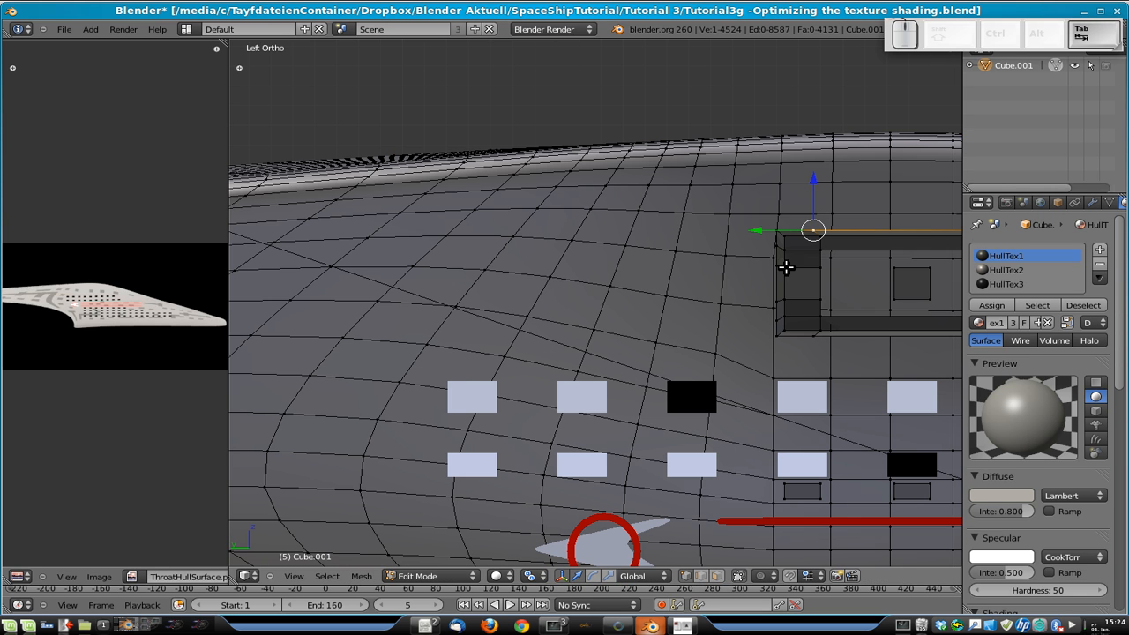
pyautogui.click(991, 284)
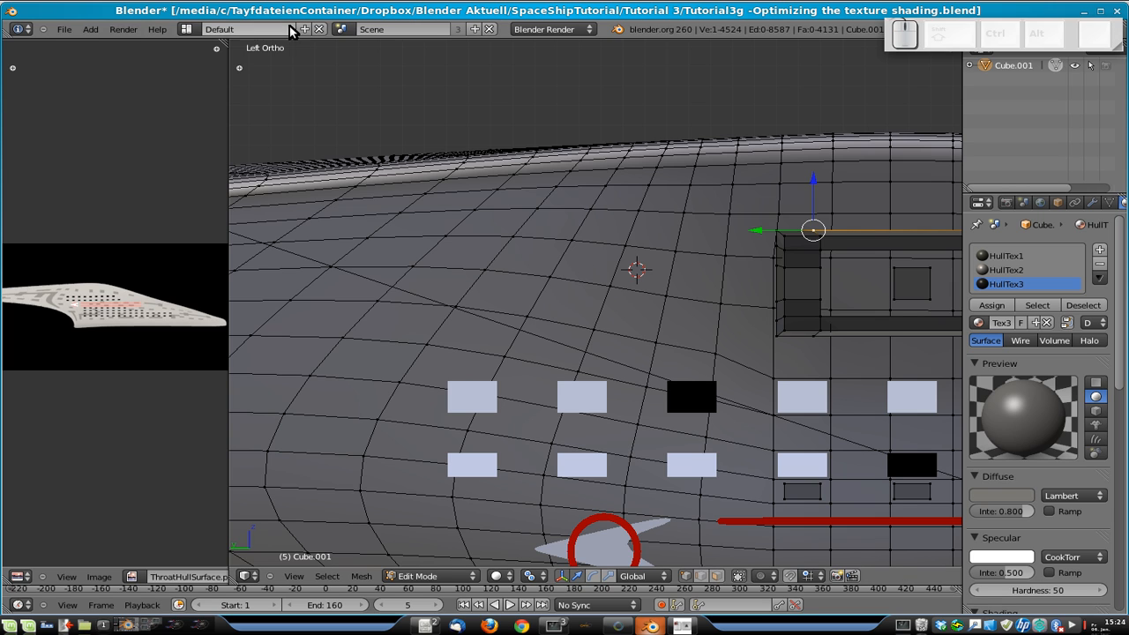
# - Try adding a mesh circle on the hull beside the frame's closed end, and undo the addition
pyautogui.click(89, 30)
pyautogui.moveTo(103, 43)
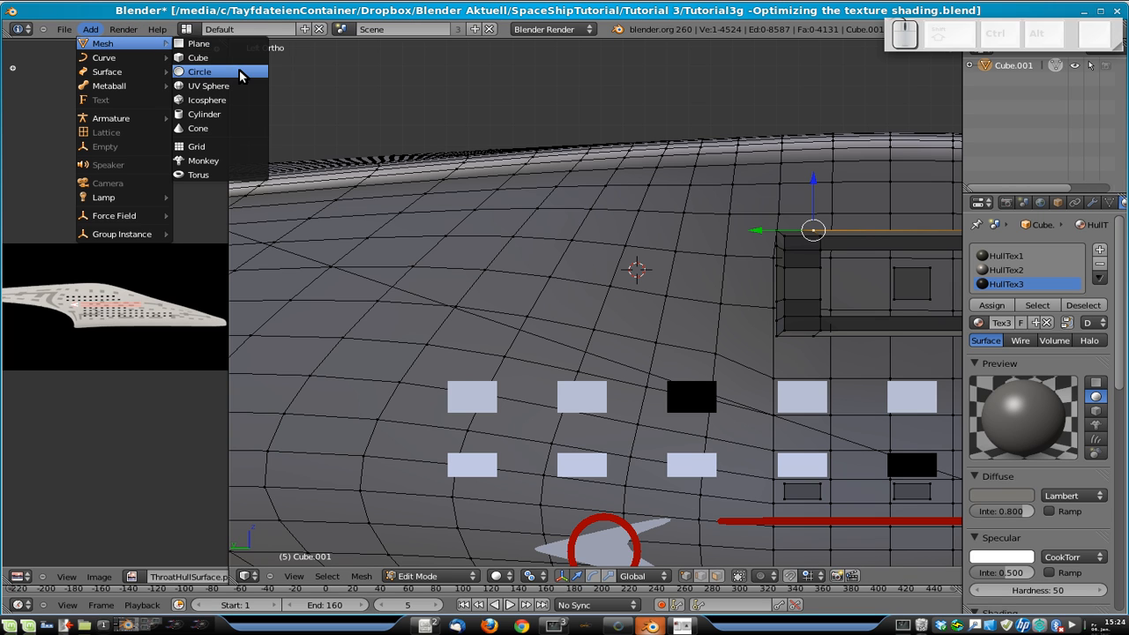
pyautogui.click(207, 73)
pyautogui.scroll(4, 706, 335)
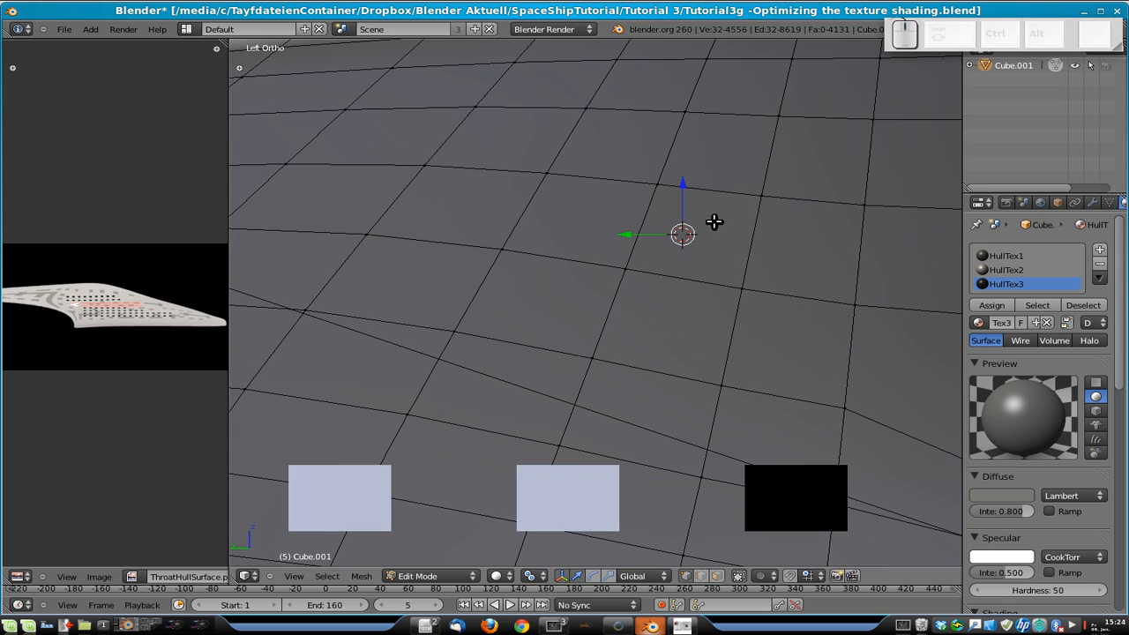
pyautogui.scroll(-4, 710, 279)
pyautogui.hotkey('ctrl', 'z')
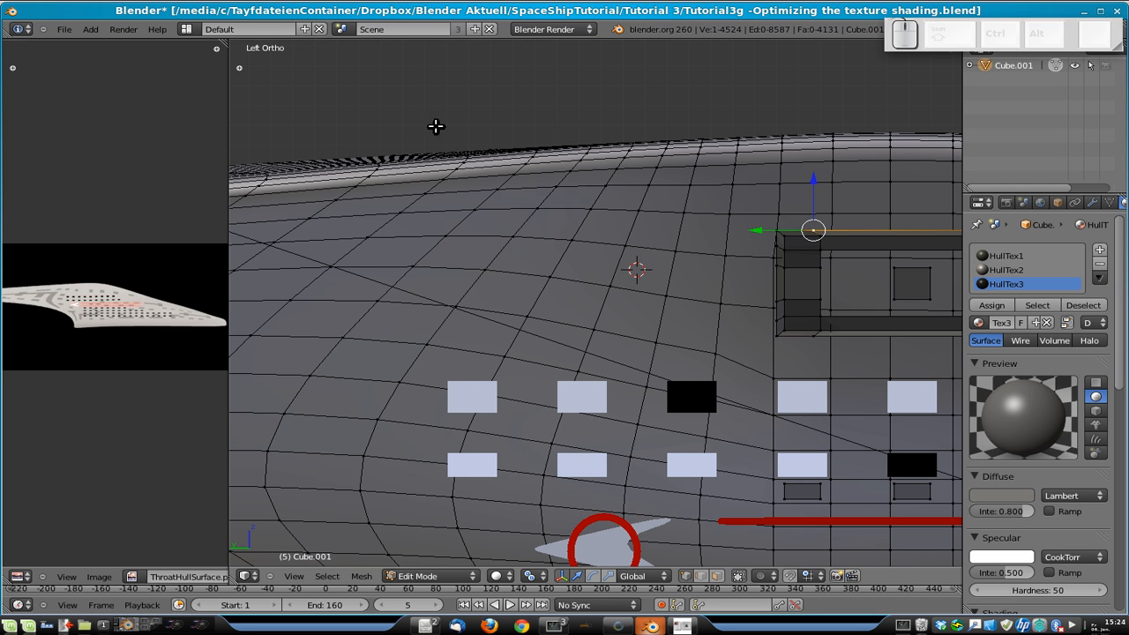
# - Clear the selection and add a mesh circle with 16 vertices at the cursor beside the frame's closed end
pyautogui.press('a')
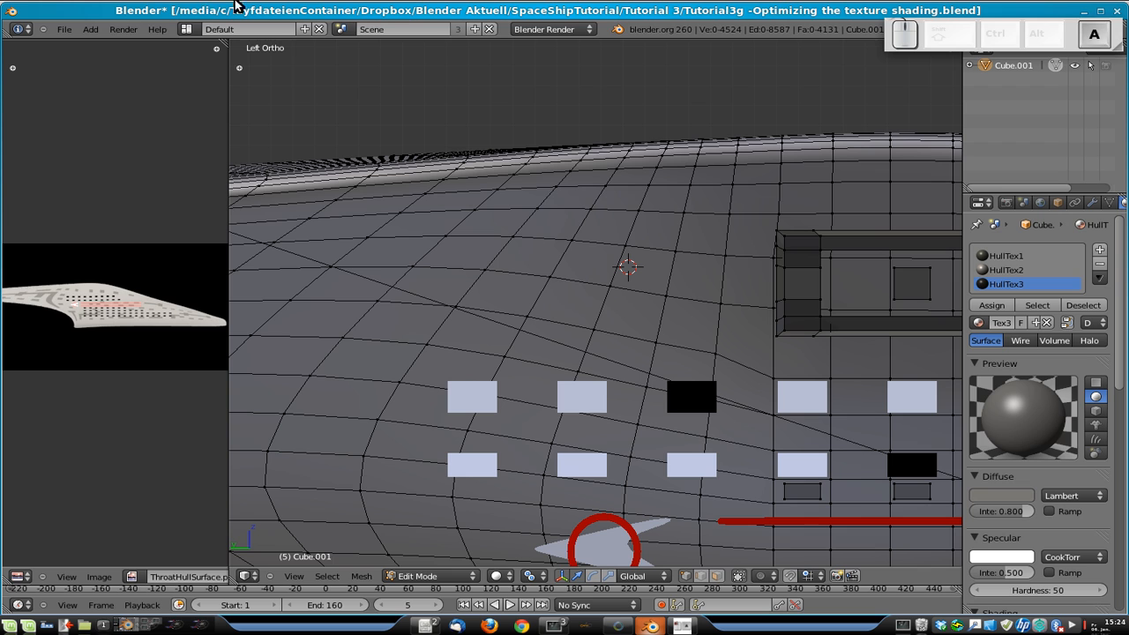
pyautogui.click(91, 29)
pyautogui.moveTo(98, 43)
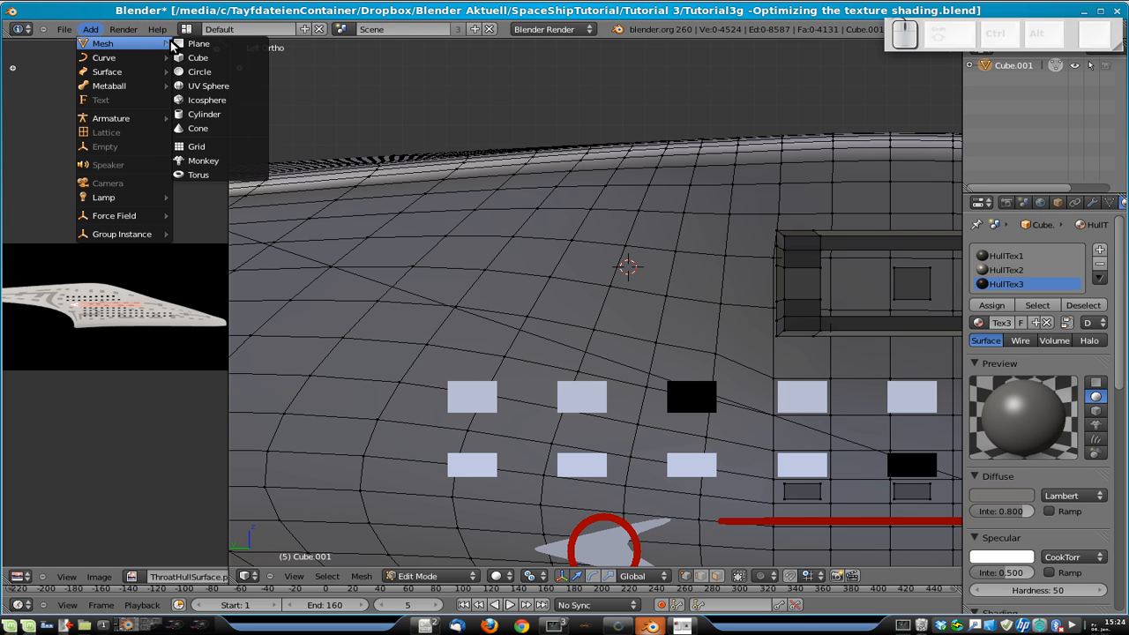
pyautogui.click(249, 74)
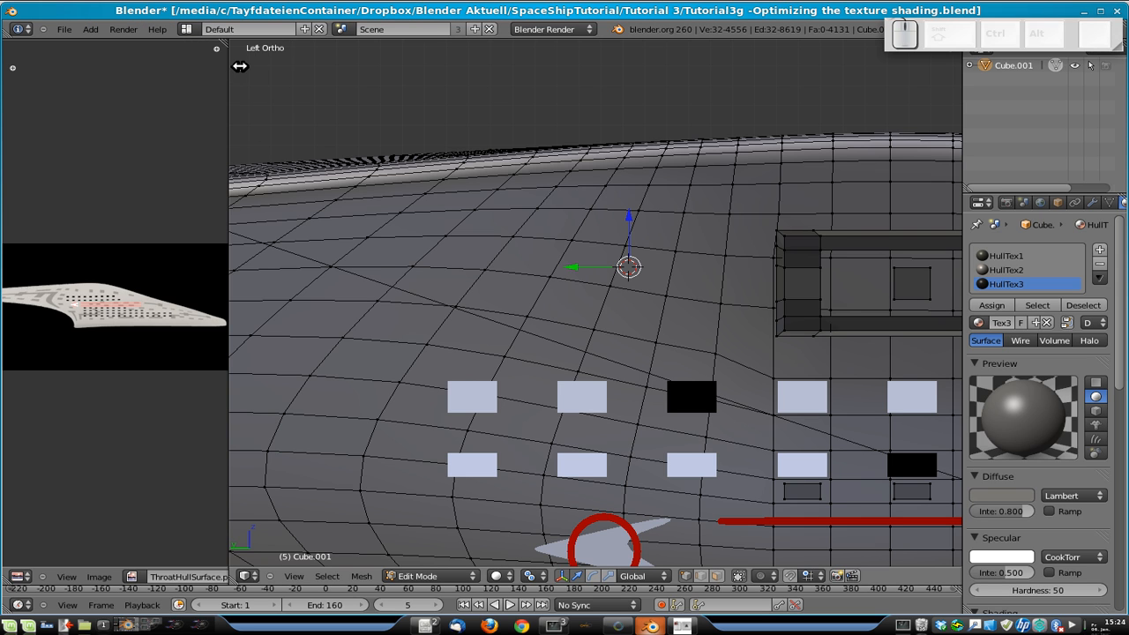
pyautogui.press('t')
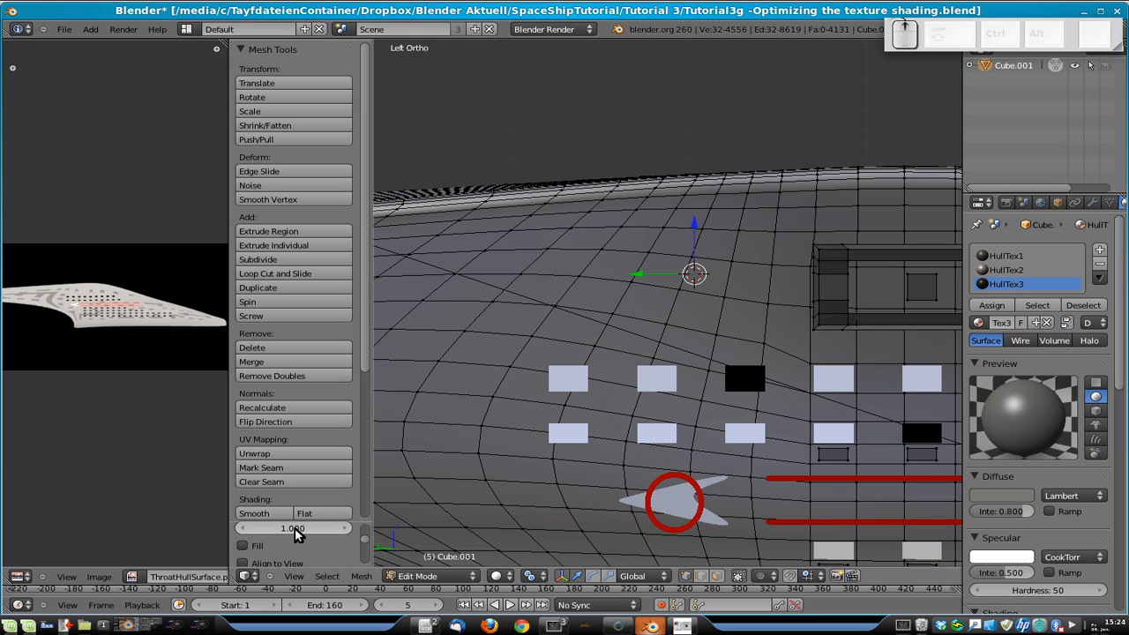
pyautogui.click(290, 526)
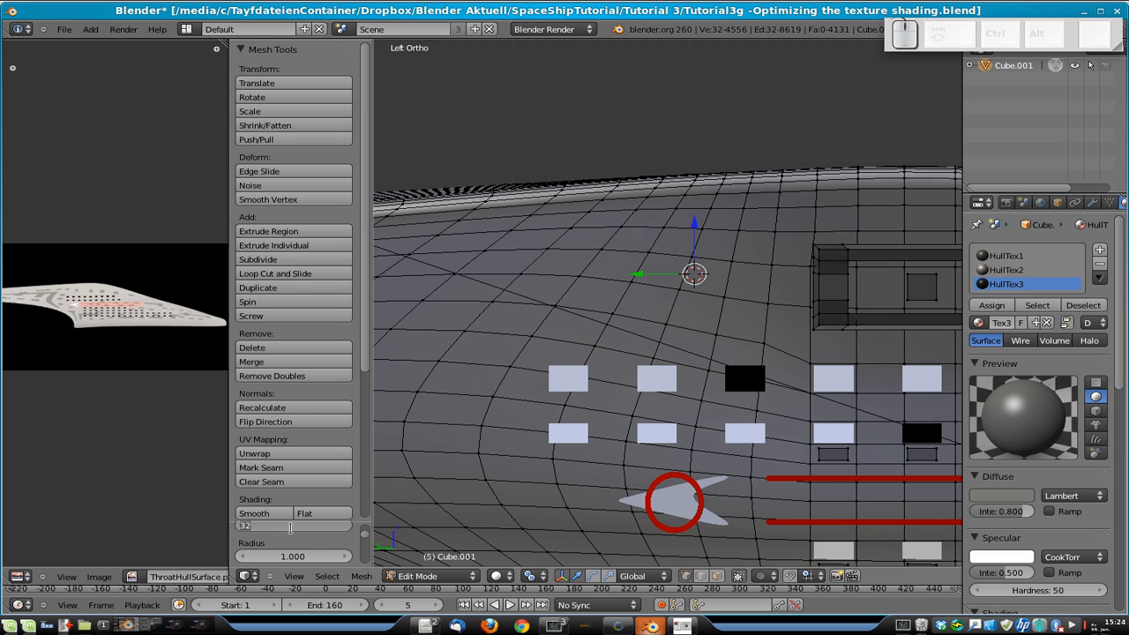
pyautogui.write('16')
pyautogui.press('Return')
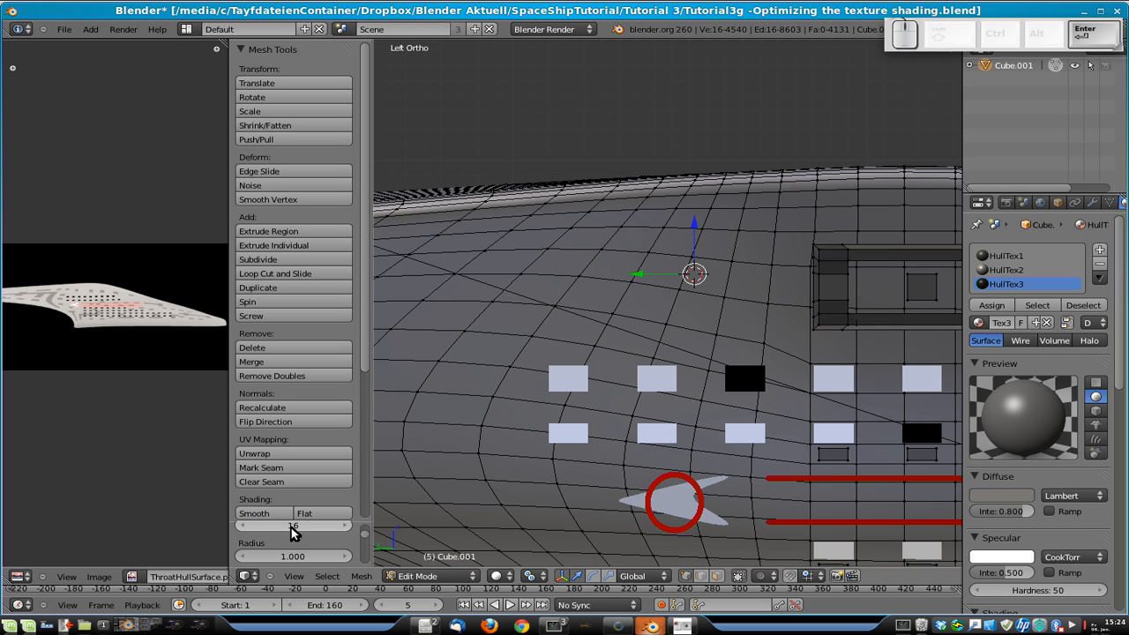
# - Inspect the area around the new circle up close and across the whole hull
pyautogui.scroll(2, 777, 322)
pyautogui.scroll(3, 777, 322)
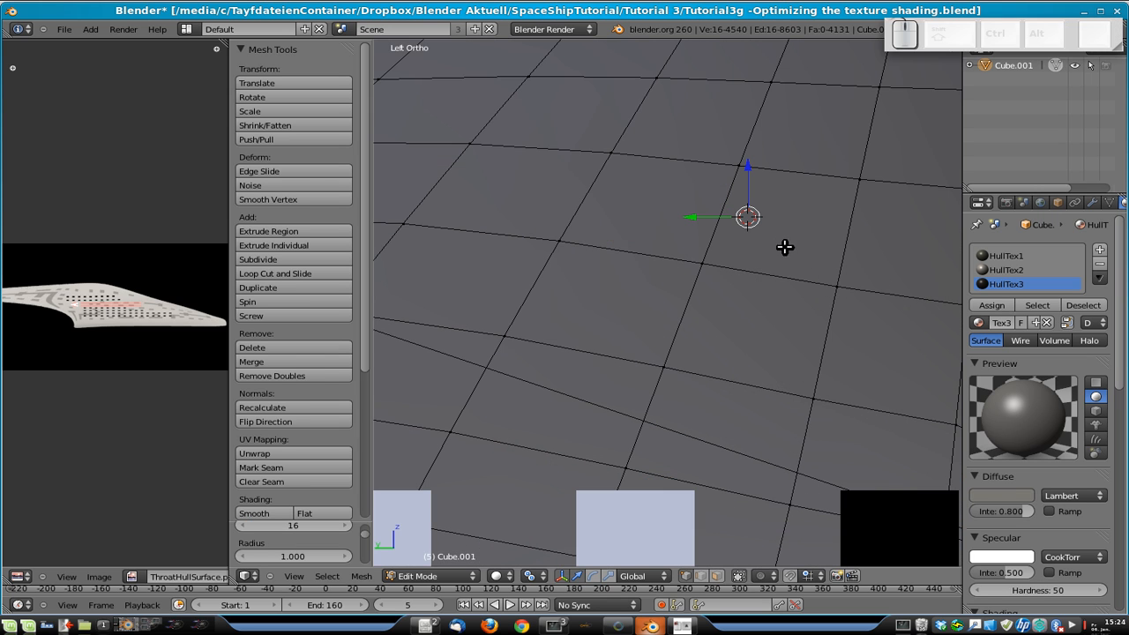
pyautogui.press('Tab')
pyautogui.press('Tab')
pyautogui.scroll(-2, 909, 309)
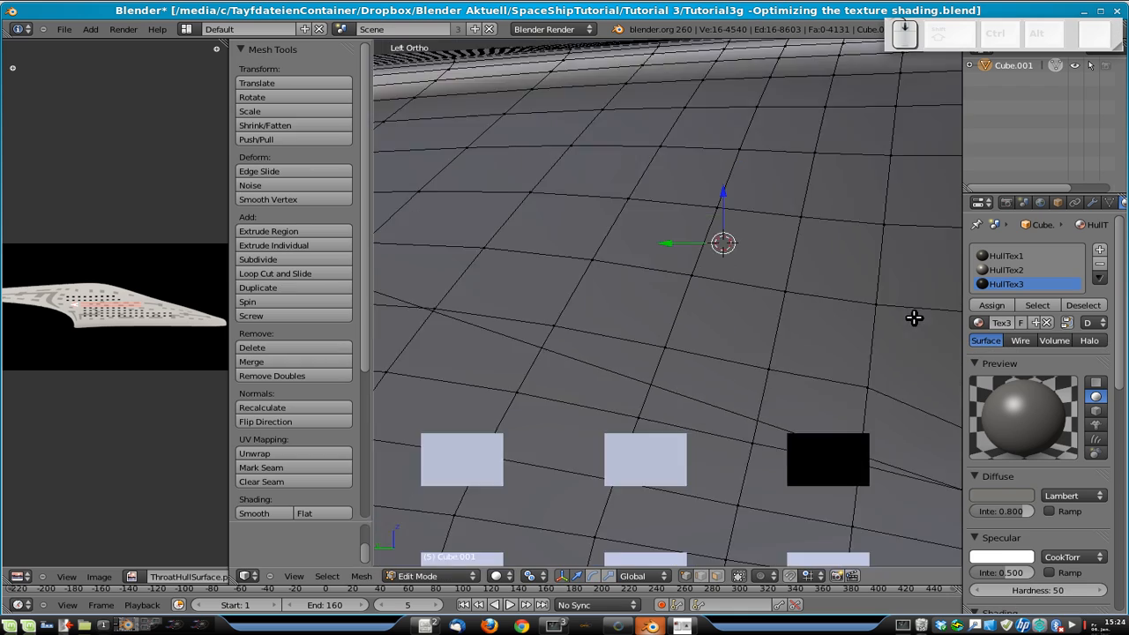
pyautogui.scroll(-5, 914, 318)
pyautogui.scroll(-8, 870, 347)
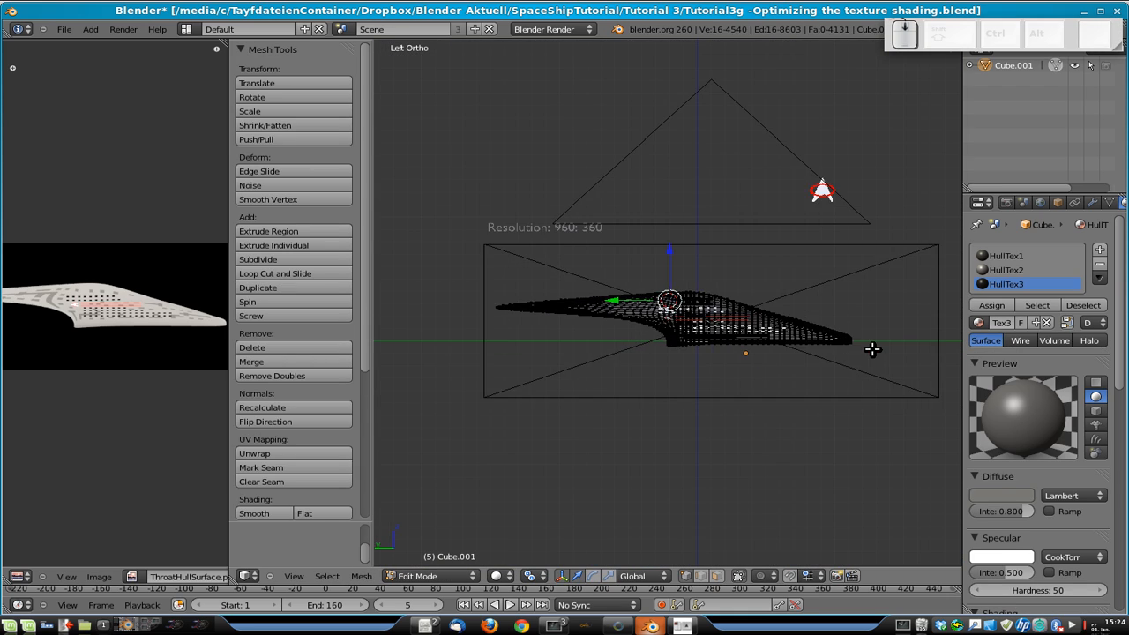
# - Move the new circle about 4.3 units up along Z so it sits clear above the hull
pyautogui.scroll(7, 870, 348)
pyautogui.scroll(4, 862, 335)
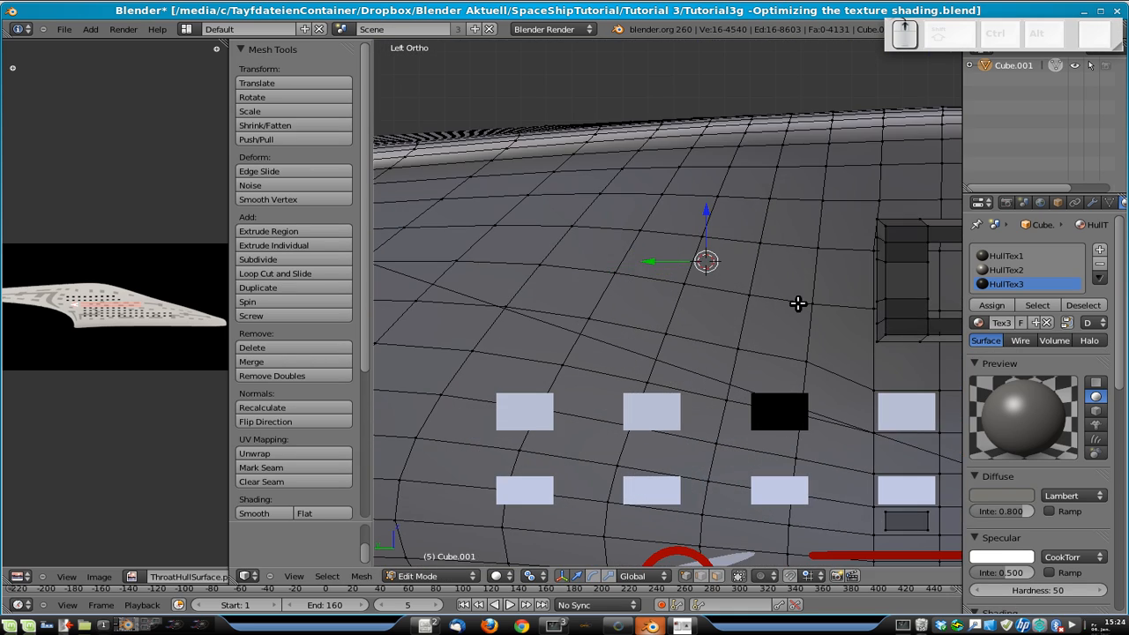
pyautogui.moveTo(641, 325); pyautogui.dragTo(921, 305, button='middle')
pyautogui.scroll(-8, 887, 323)
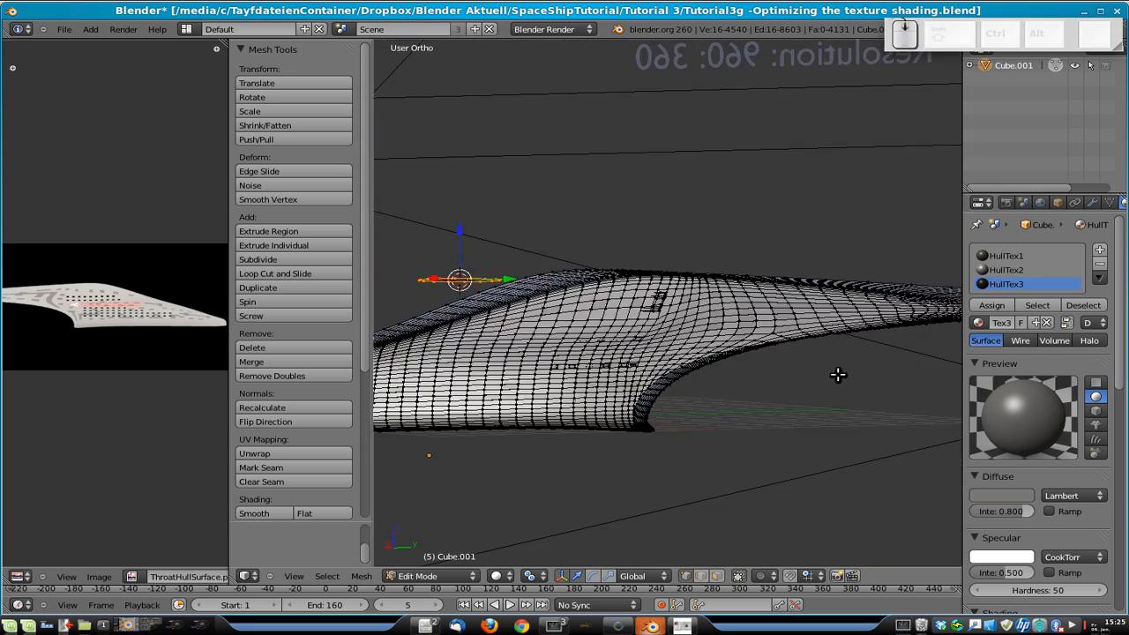
pyautogui.press('g')
pyautogui.press('z')
pyautogui.click(519, 164)
pyautogui.press('ctrl+KP_3')
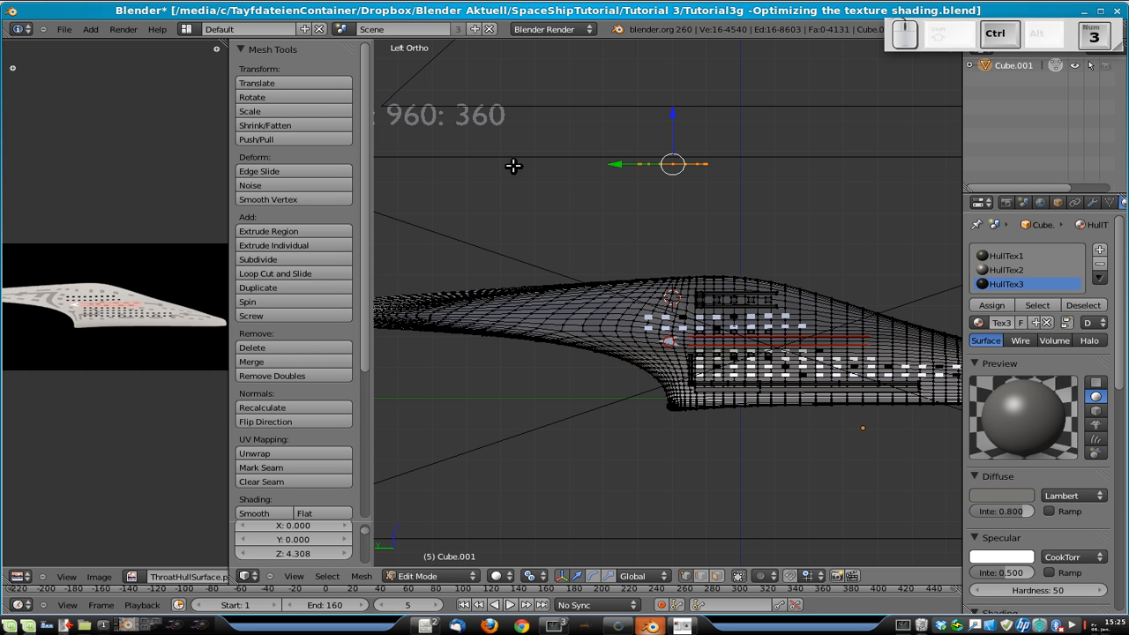
# - Move the circle about -15.2 units along X to bring it out in front of the hull's side
pyautogui.moveTo(883, 312); pyautogui.dragTo(773, 367, button='middle')
pyautogui.press('g')
pyautogui.press('x')
pyautogui.click(512, 394)
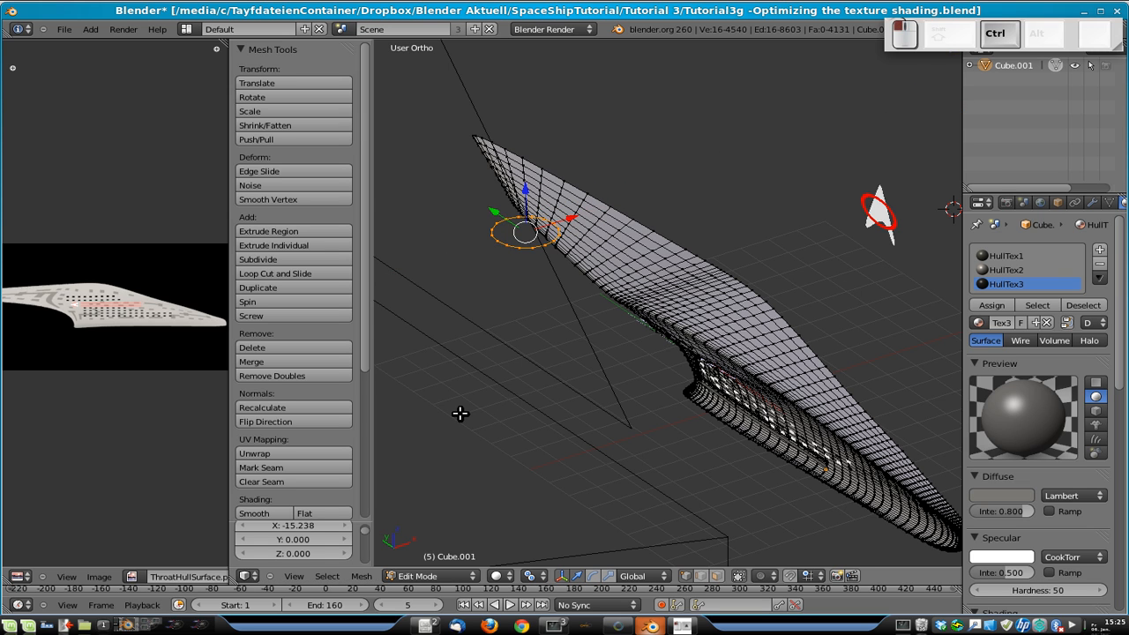
# - Rotate the circle 90° in the left side view and scale it down to about 0.18
pyautogui.press('ctrl+KP_3')
pyautogui.press('r')
pyautogui.press('9')
pyautogui.press('0')
pyautogui.press('Return')
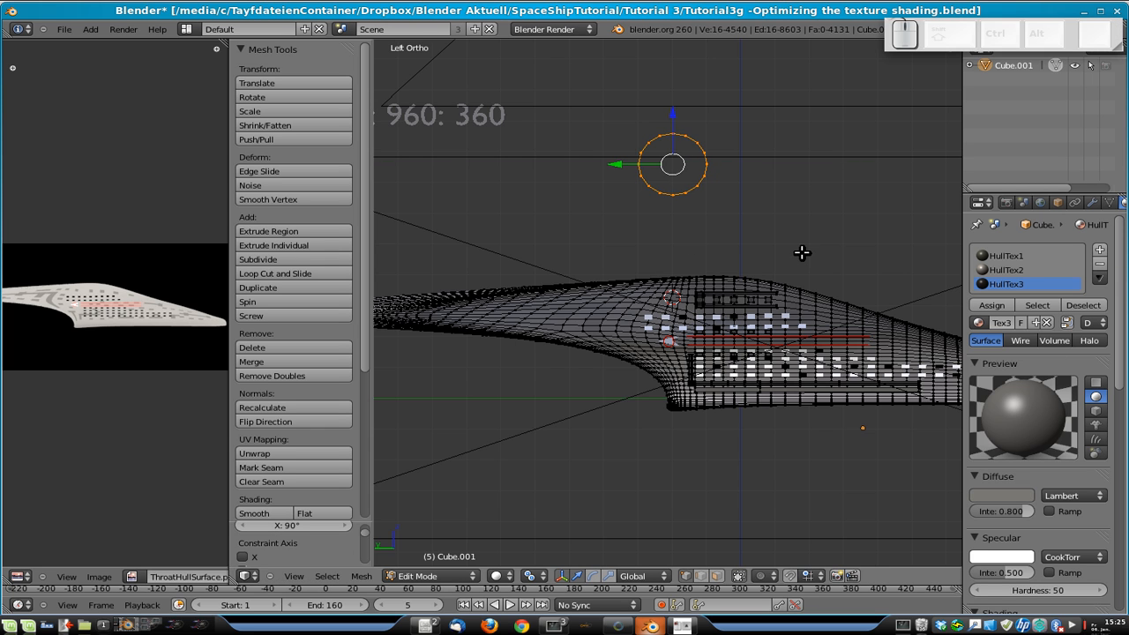
pyautogui.press('s')
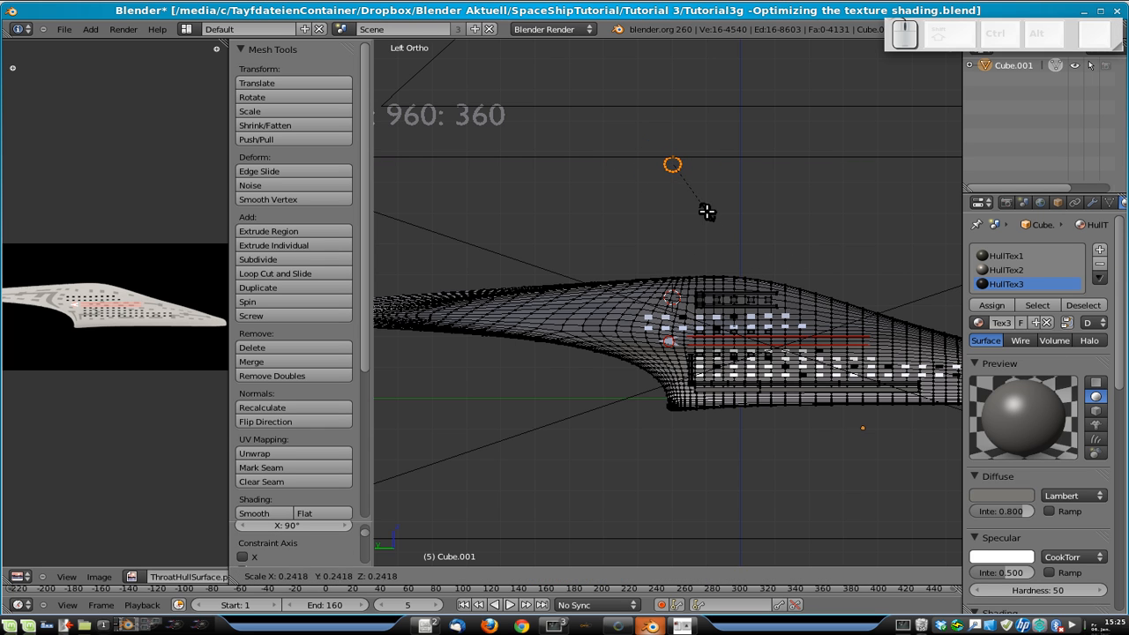
pyautogui.click(699, 199)
pyautogui.press('KP_Decimal')
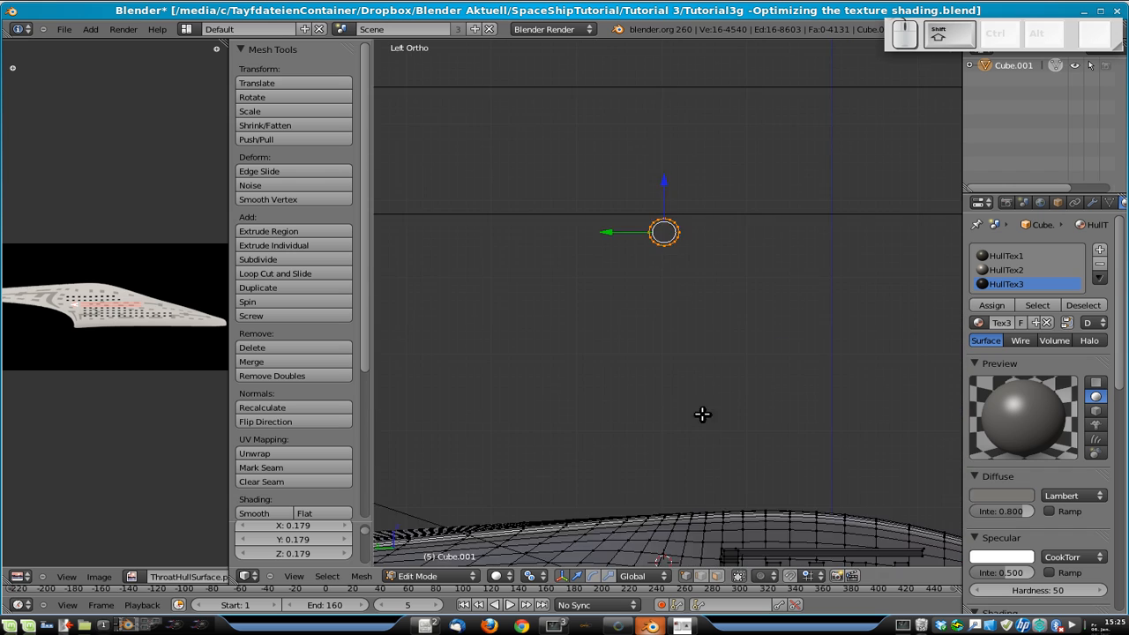
# - With HullTex1 active and edge selection on, extrude the circle outward into a ring scaled to about 1.25
pyautogui.click(1015, 256)
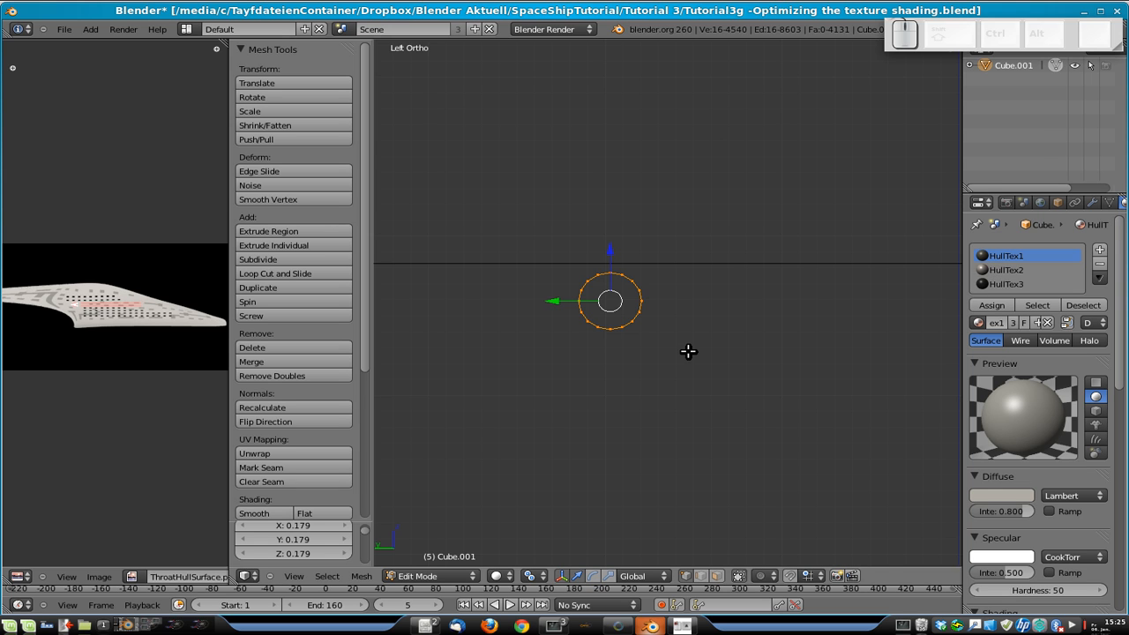
pyautogui.press('Tab')
pyautogui.press('Tab')
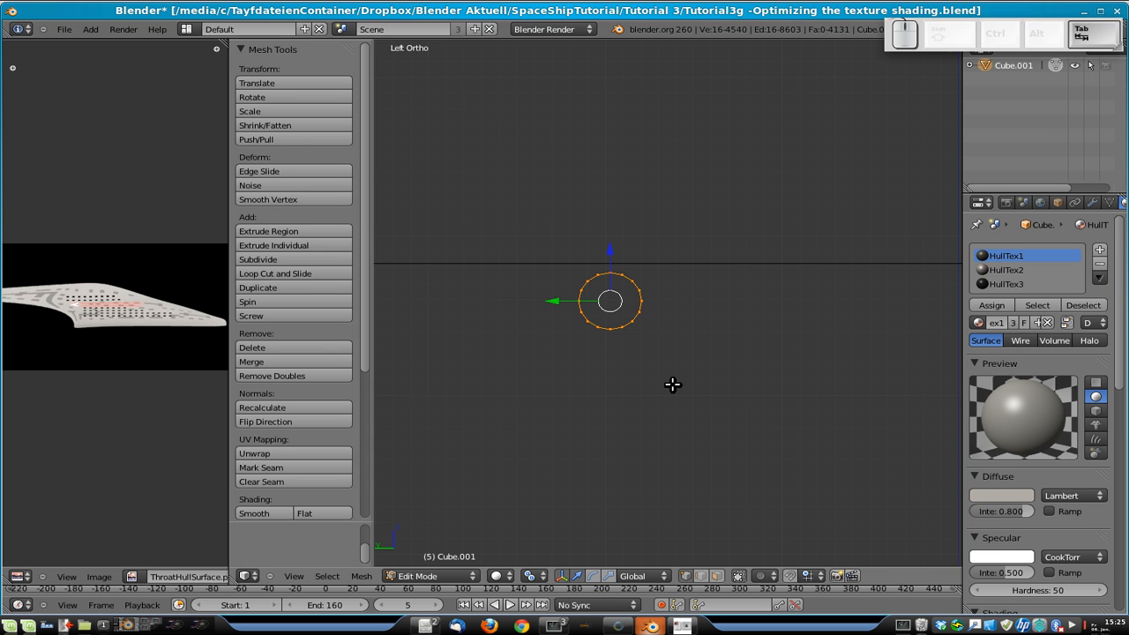
pyautogui.click(703, 576)
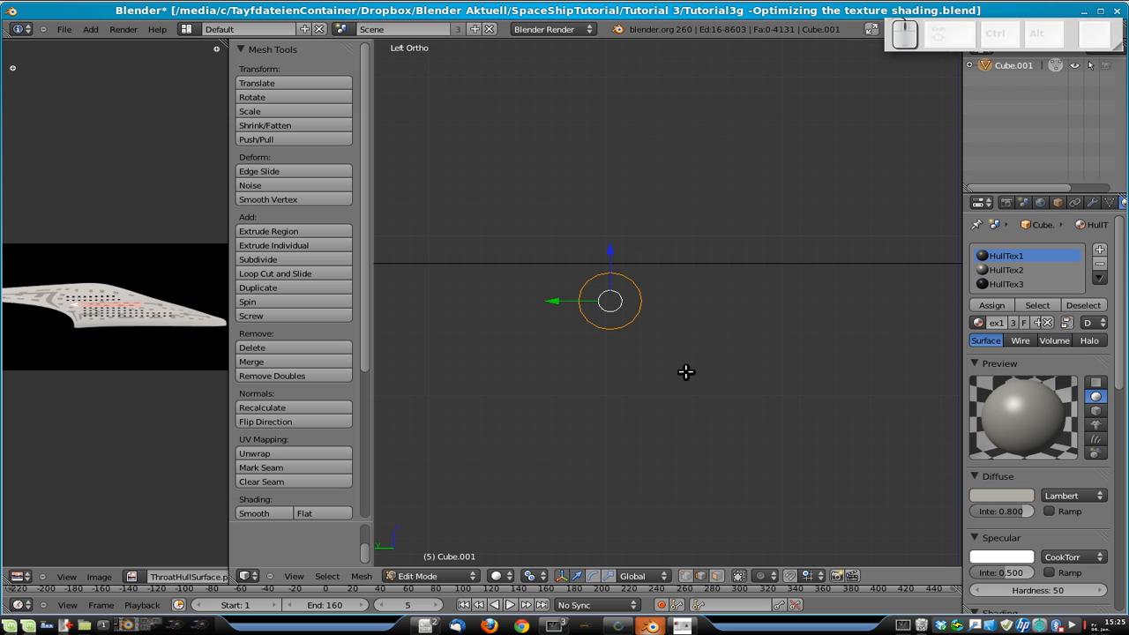
pyautogui.press('e')
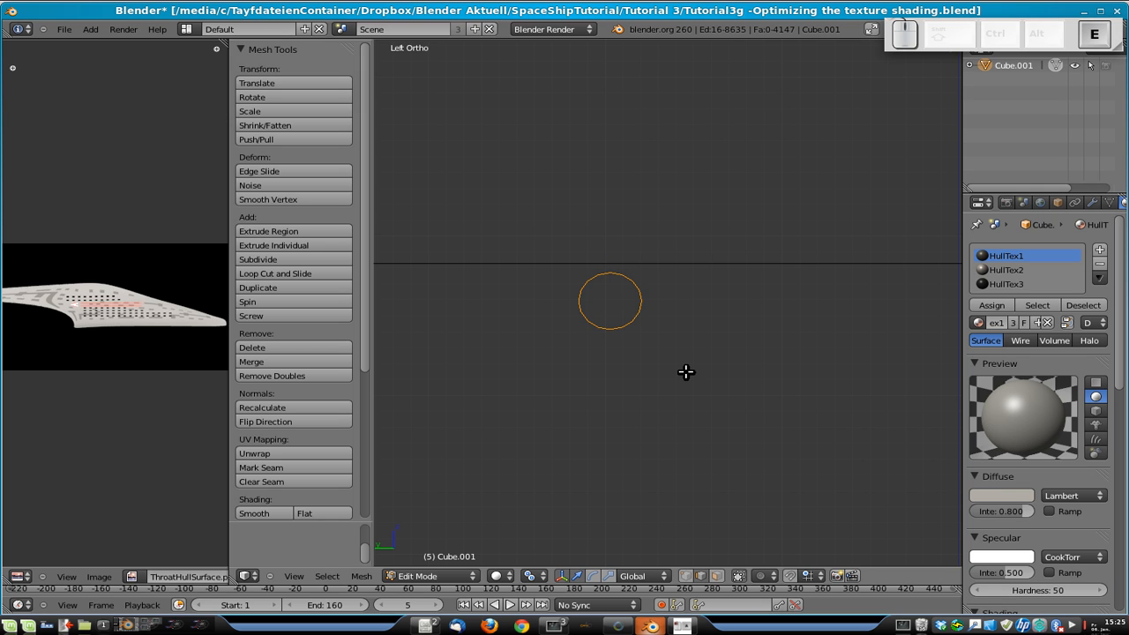
pyautogui.press('s')
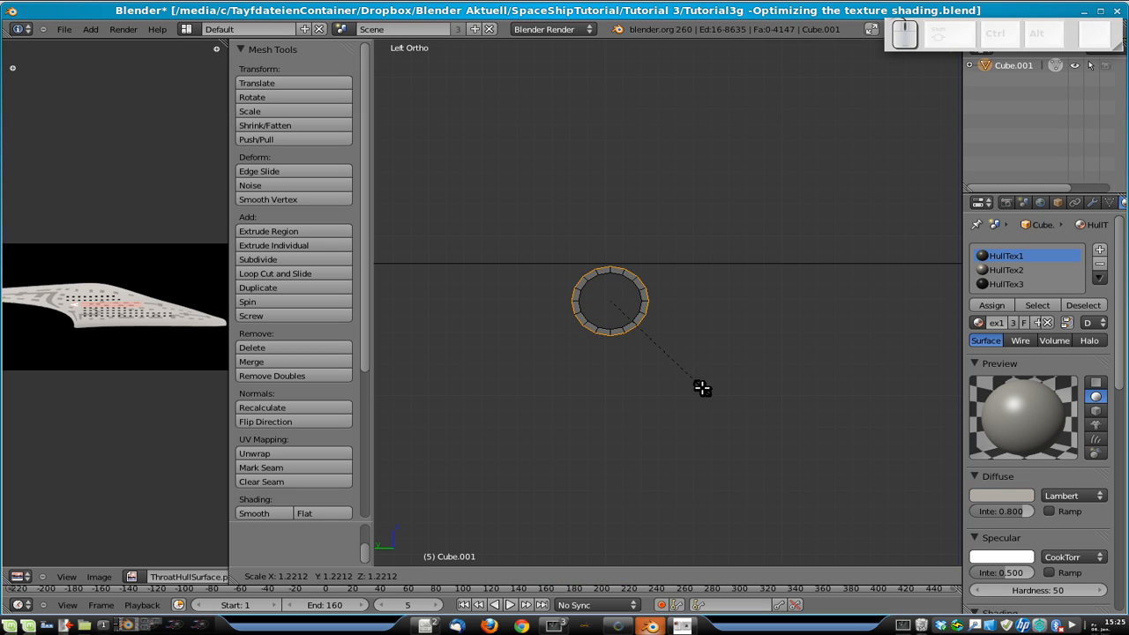
pyautogui.click(703, 388)
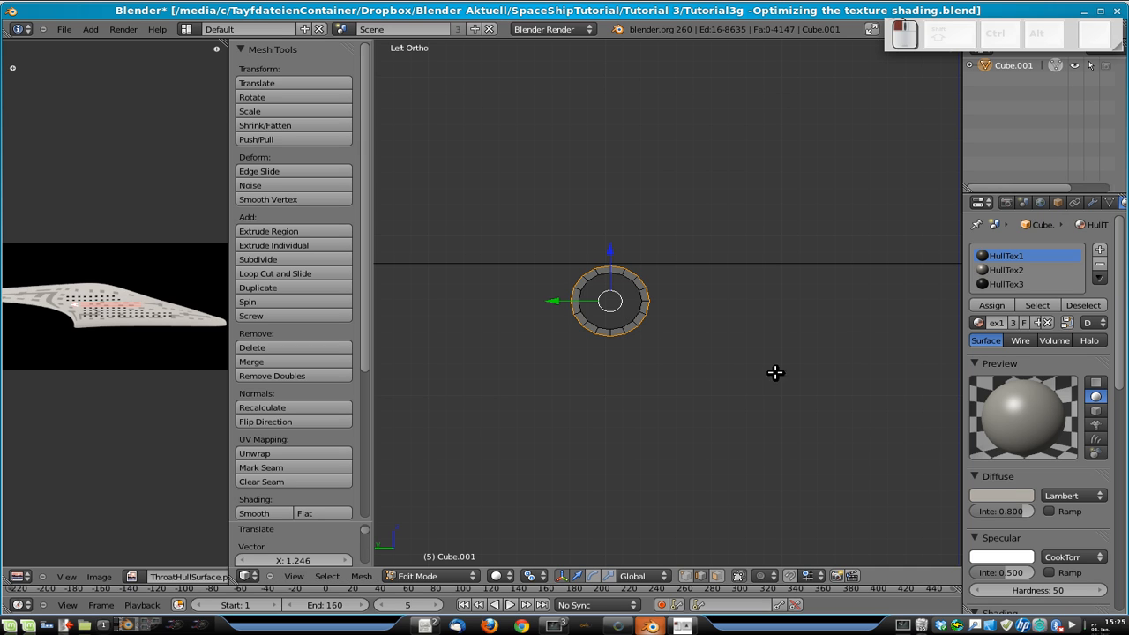
# - Extrude two more rings outward: HullTex2 scaled to about 1.19, and HullTex3 scaled to about 1.18
pyautogui.click(1004, 270)
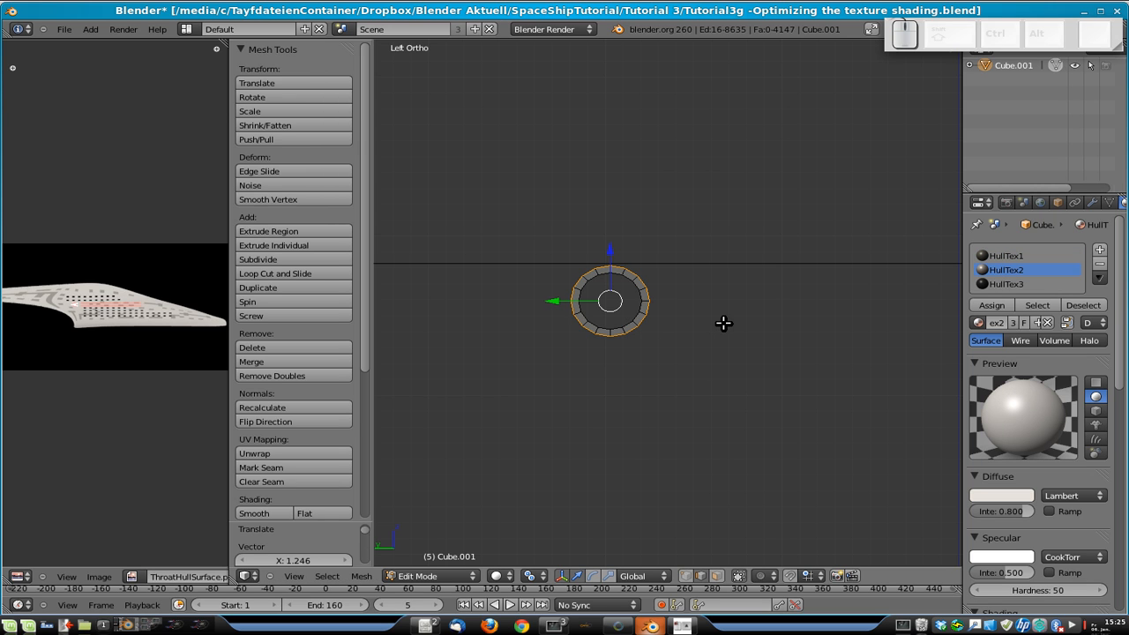
pyautogui.press('s')
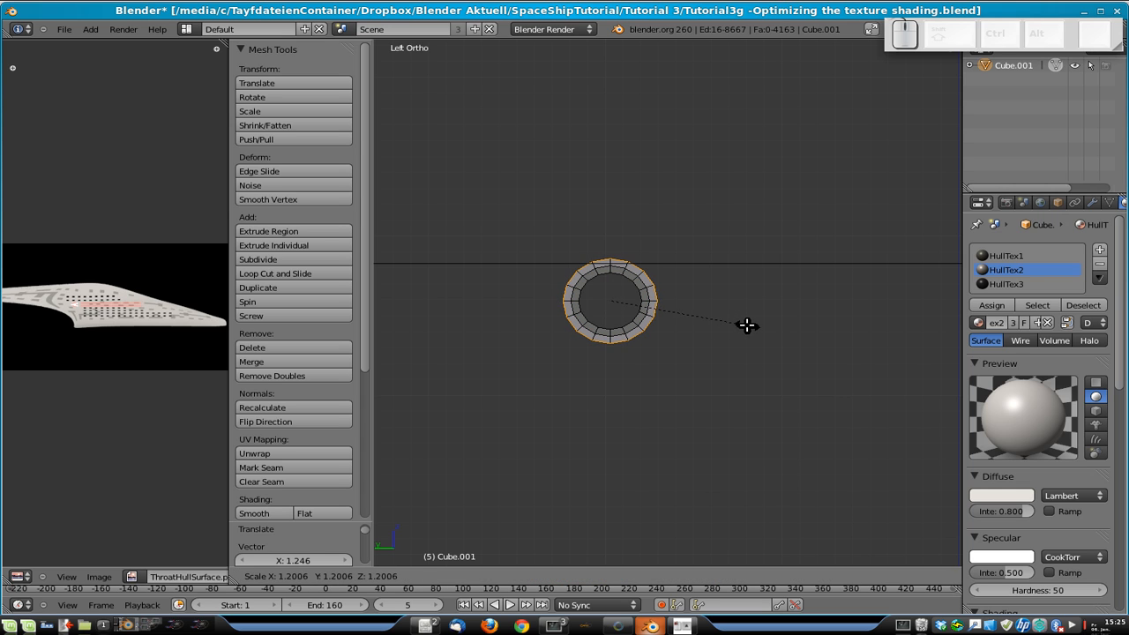
pyautogui.click(747, 321)
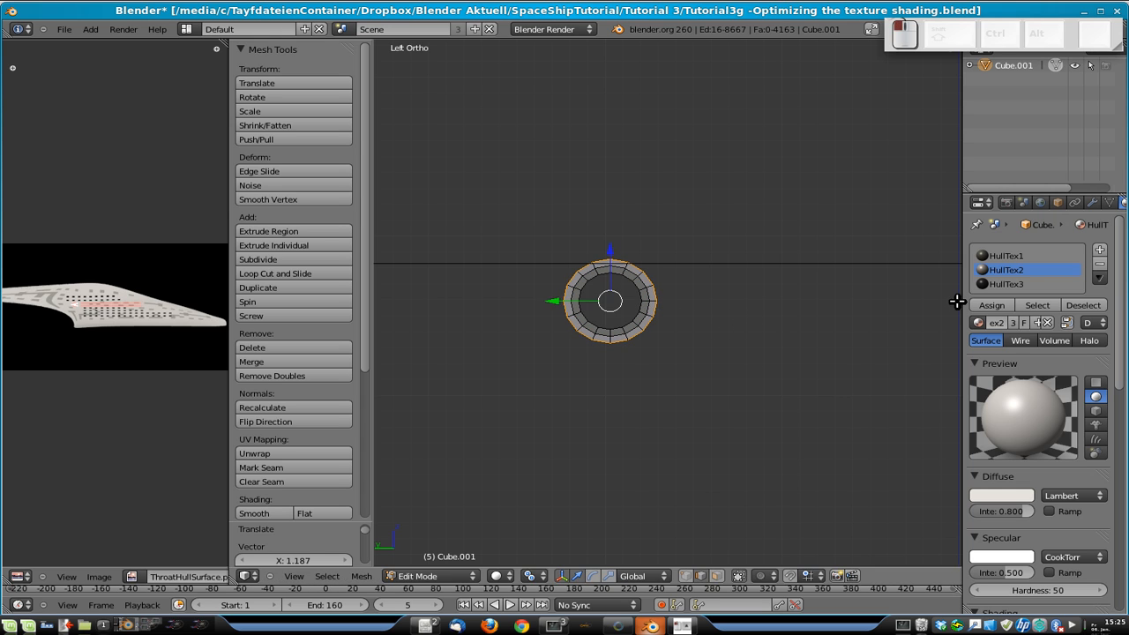
pyautogui.click(1005, 284)
pyautogui.press('s')
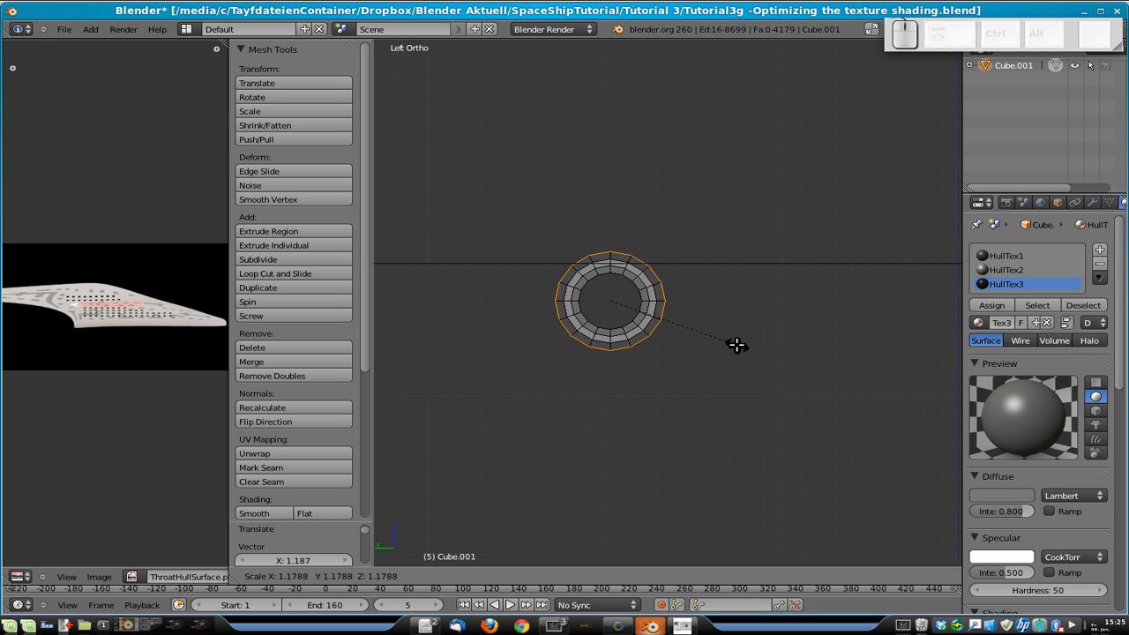
pyautogui.click(738, 345)
# - Extrude a HullTex2 ring scaled to about 1.14 and a HullTex1 ring scaled to about 1.13 around the outer edge
pyautogui.click(1005, 270)
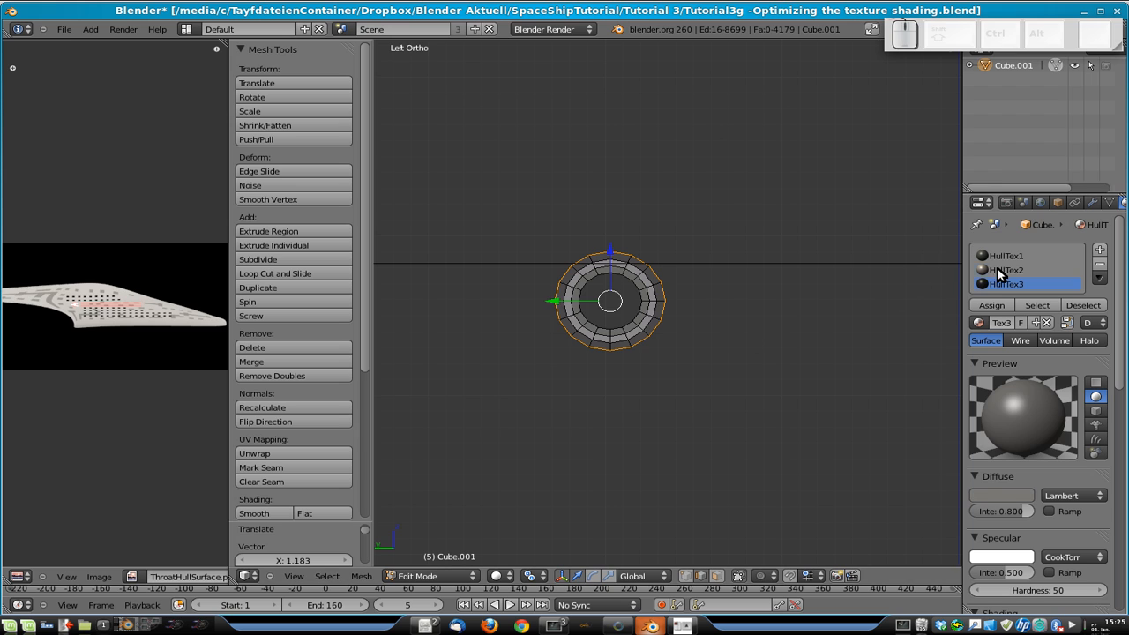
pyautogui.press('s')
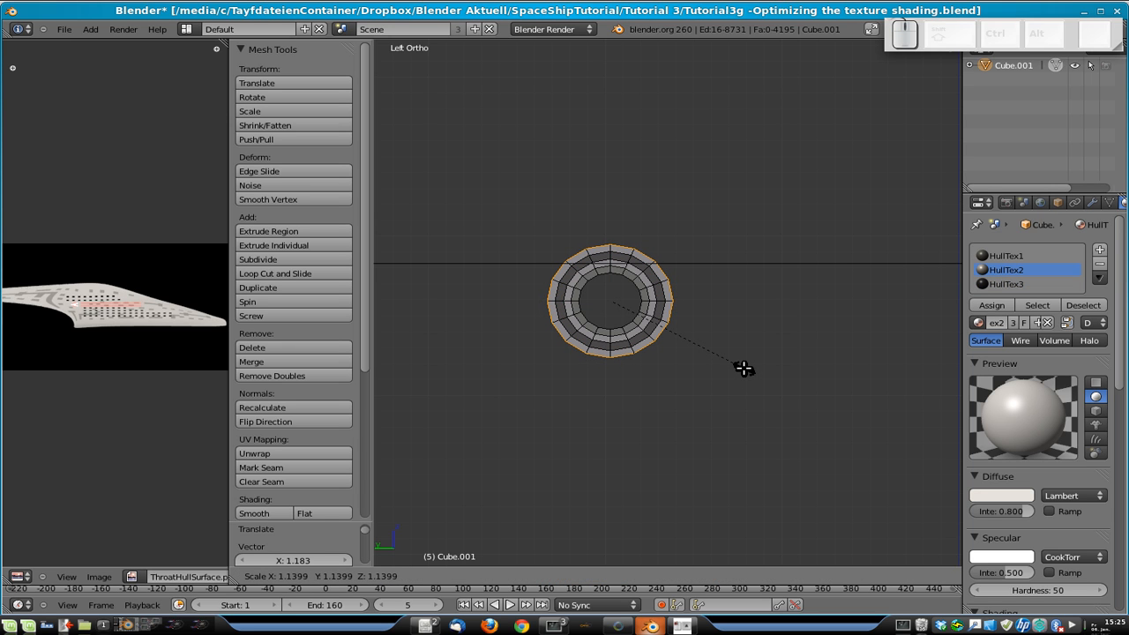
pyautogui.click(744, 369)
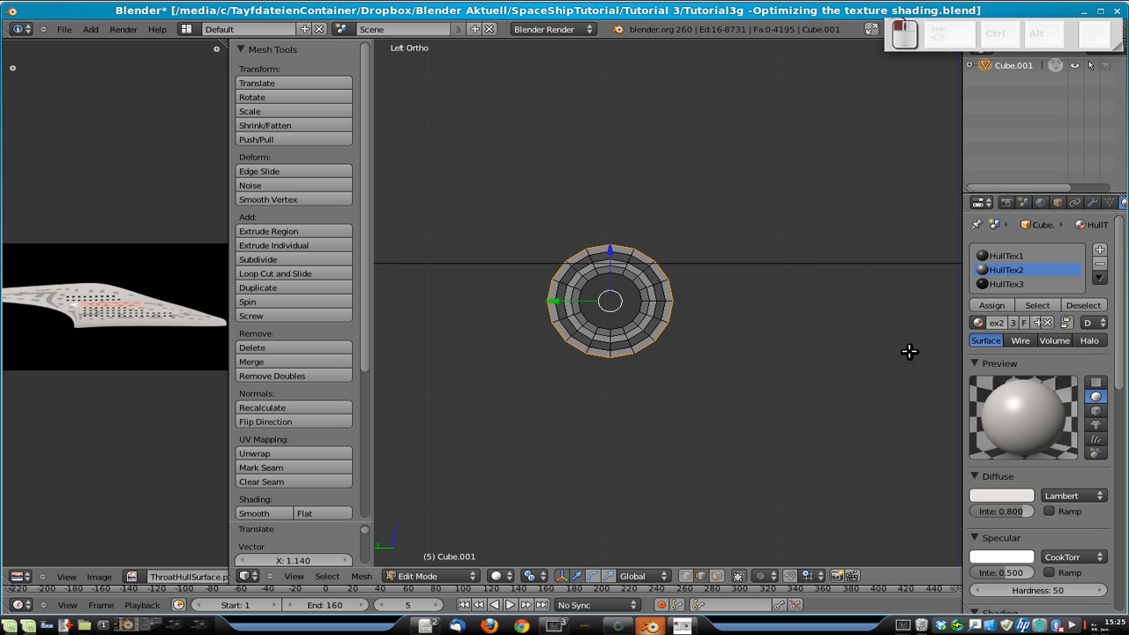
pyautogui.click(1014, 256)
pyautogui.press('s')
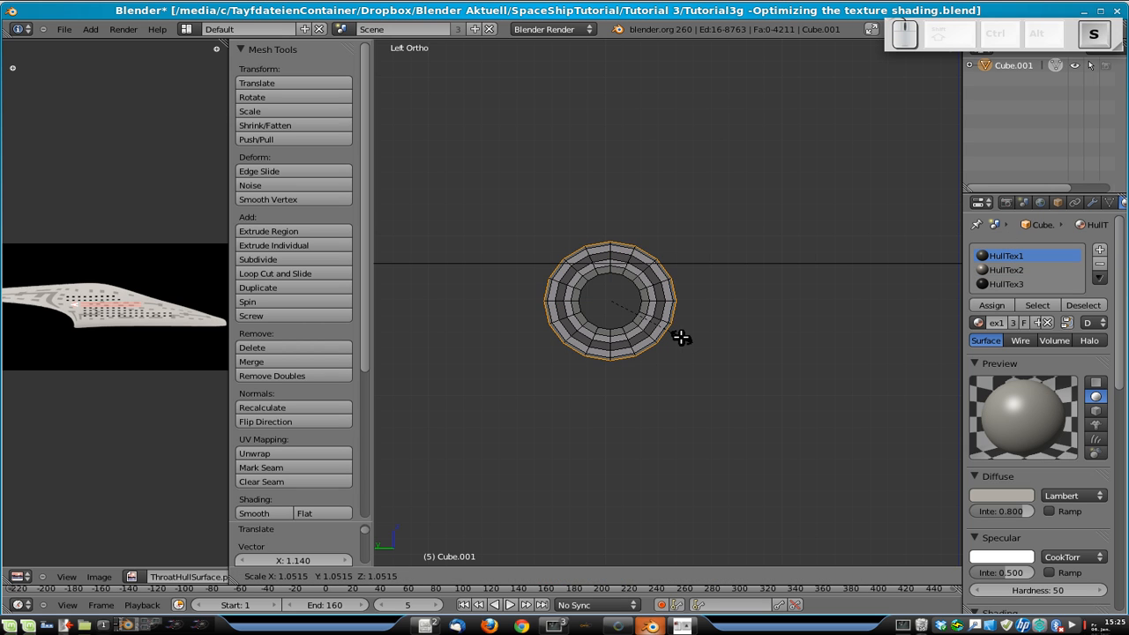
pyautogui.click(687, 340)
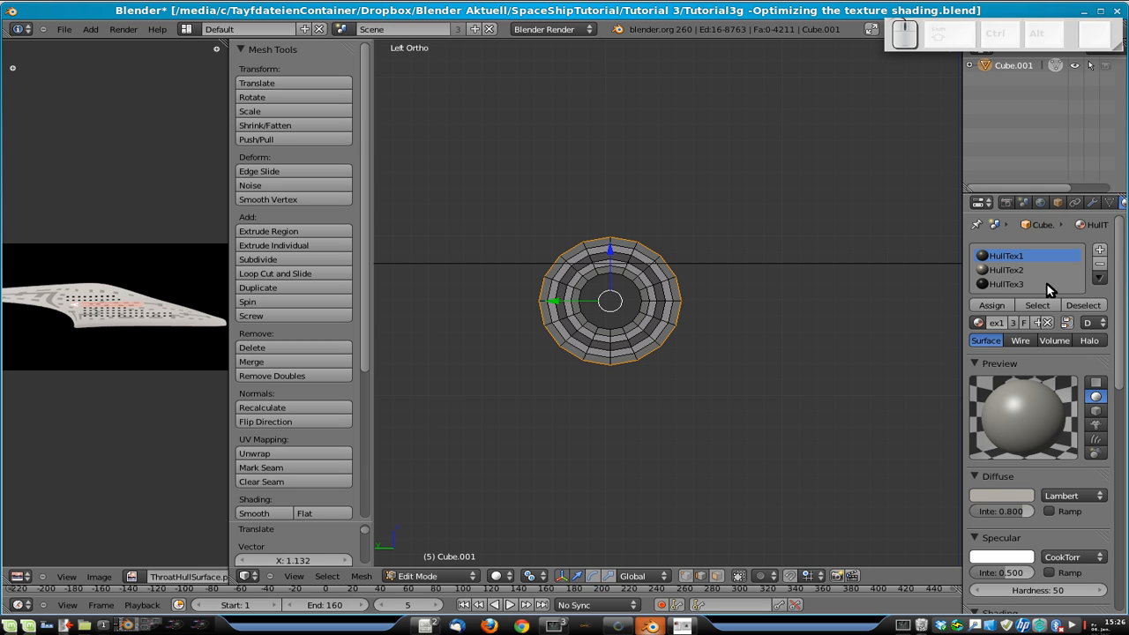
# - Extrude an outermost HullTex2 ring scaled to about 1.1 and leave mesh editing
pyautogui.click(1024, 270)
pyautogui.press('s')
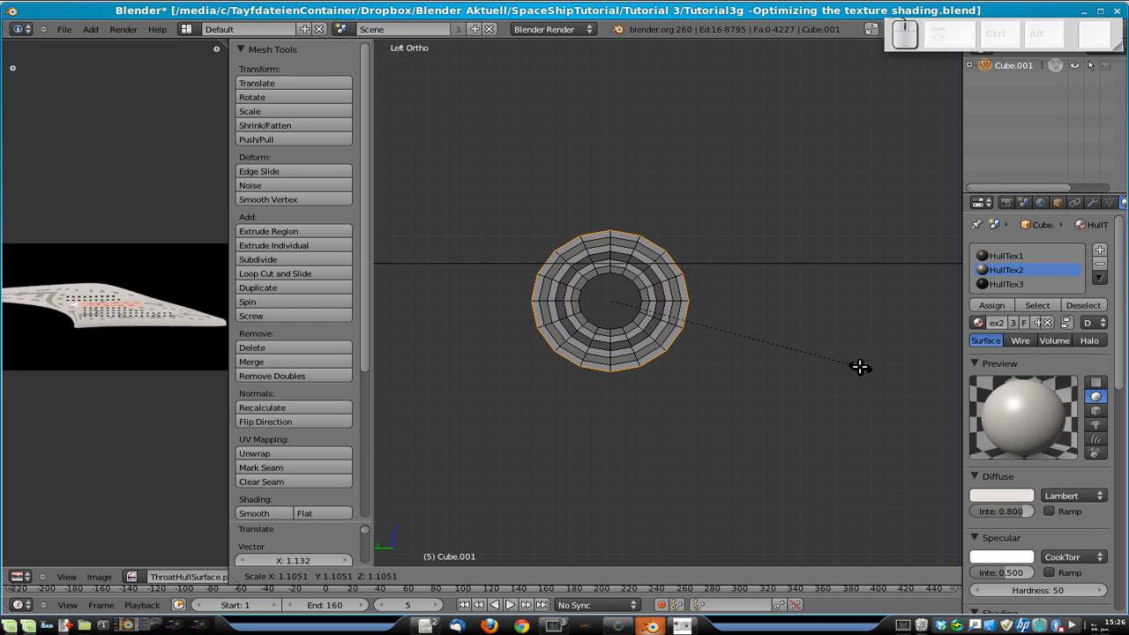
pyautogui.click(858, 367)
pyautogui.press('Tab')
pyautogui.scroll(-5, 726, 352)
pyautogui.scroll(-3, 680, 446)
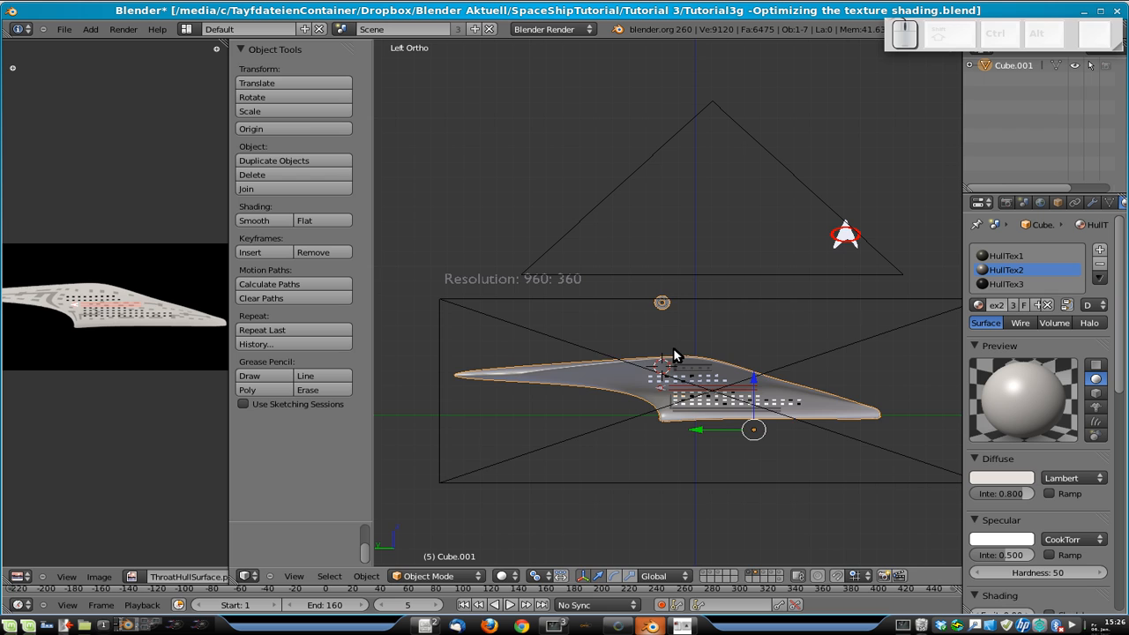
# - Select only the ring detail in the hull mesh, separate it into its own object, and return to Object Mode
pyautogui.press('Tab')
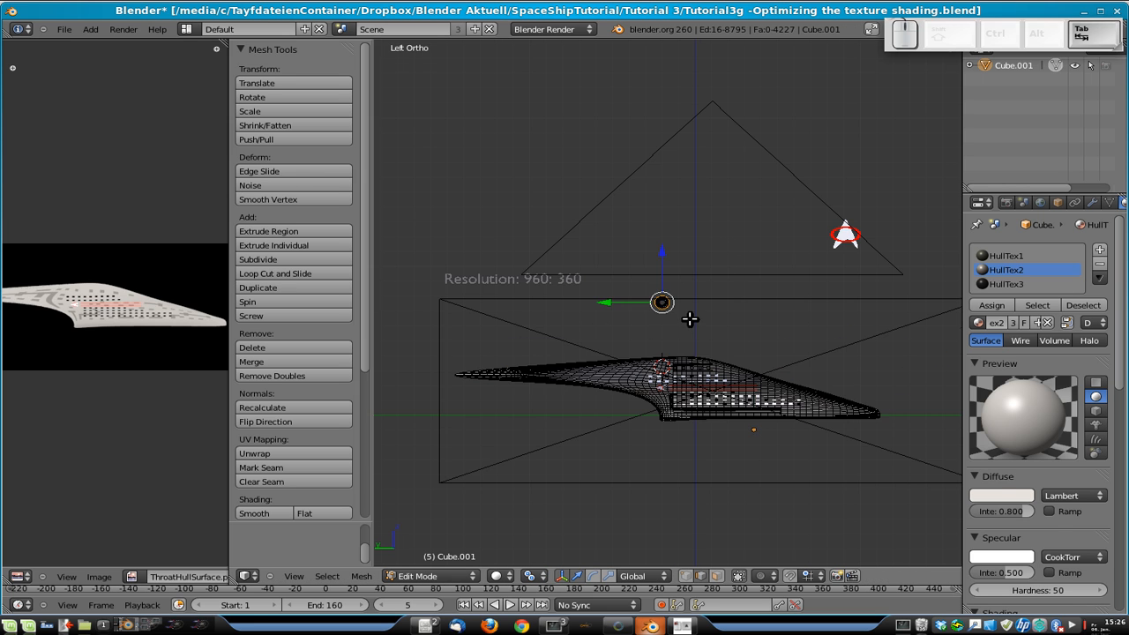
pyautogui.scroll(6, 690, 319)
pyautogui.press('a')
pyautogui.press('b')
pyautogui.moveTo(701, 279); pyautogui.dragTo(538, 339)
pyautogui.press('p')
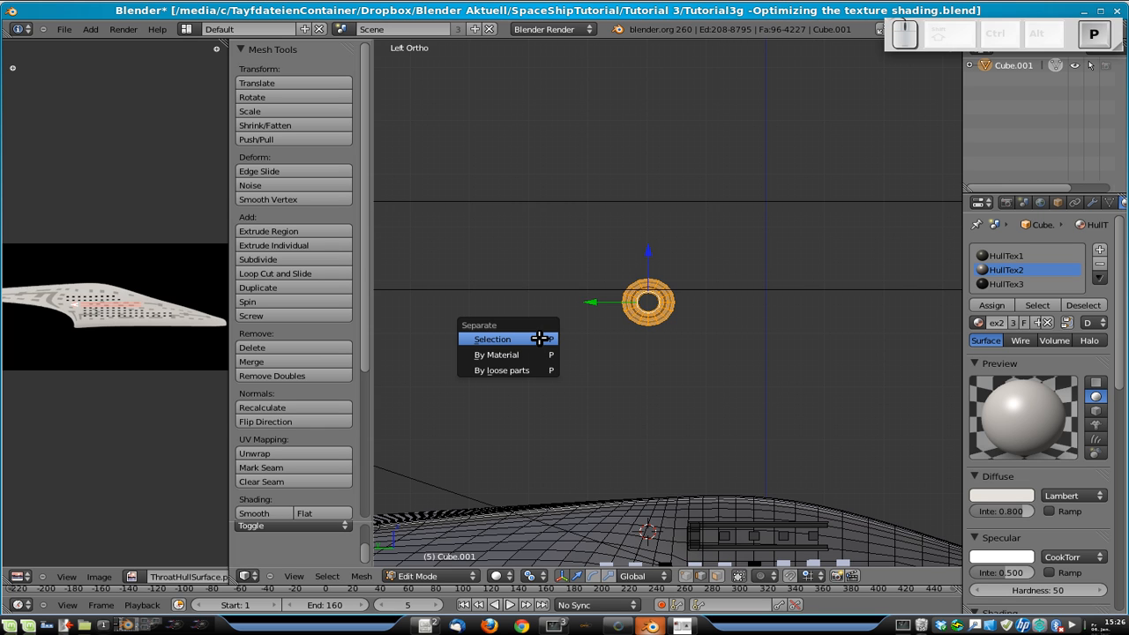
pyautogui.click(540, 339)
pyautogui.press('Tab')
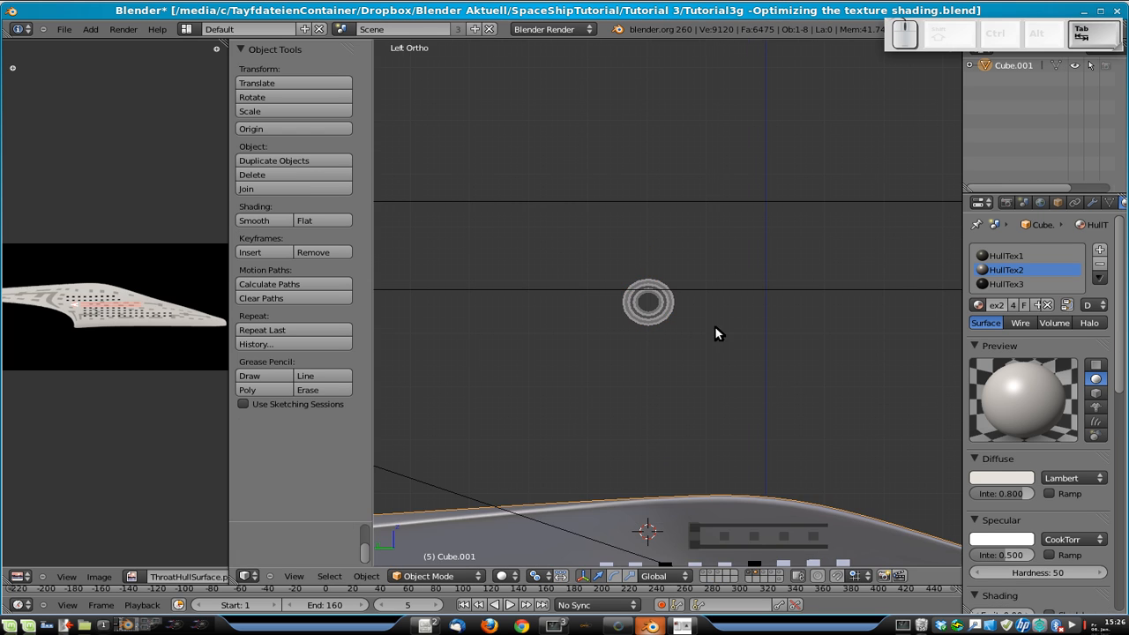
# - Move the separated ring object next to the spare emblem above the hull and set its origin to its geometry
pyautogui.scroll(-2, 670, 309)
pyautogui.rightClick(668, 309)
pyautogui.scroll(-4, 668, 310)
pyautogui.press('g')
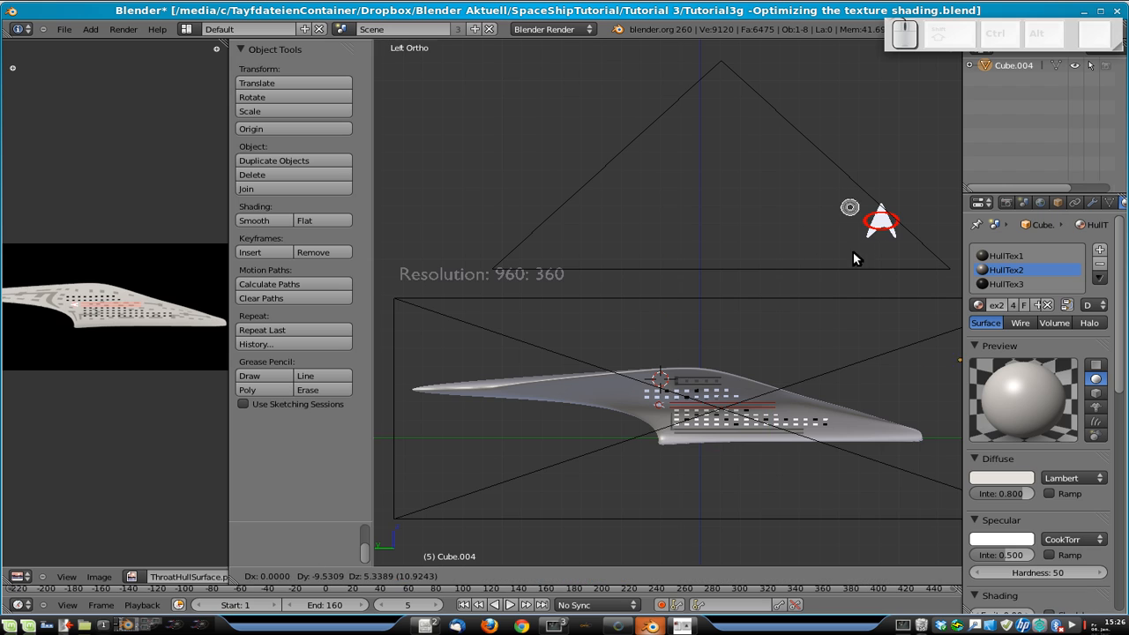
pyautogui.click(844, 257)
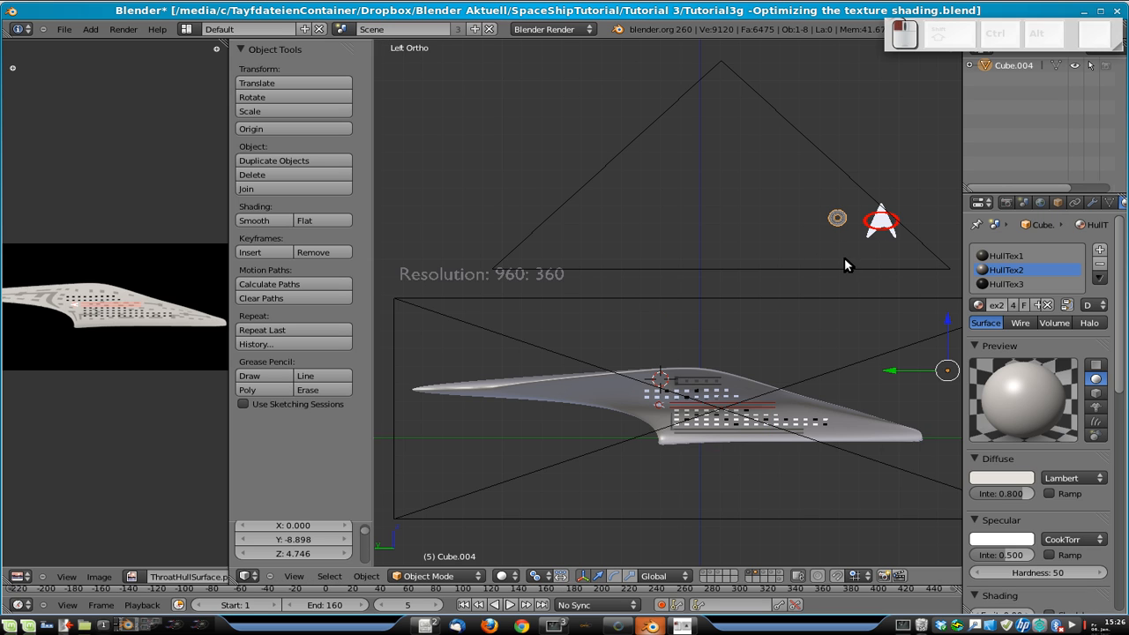
pyautogui.click(278, 129)
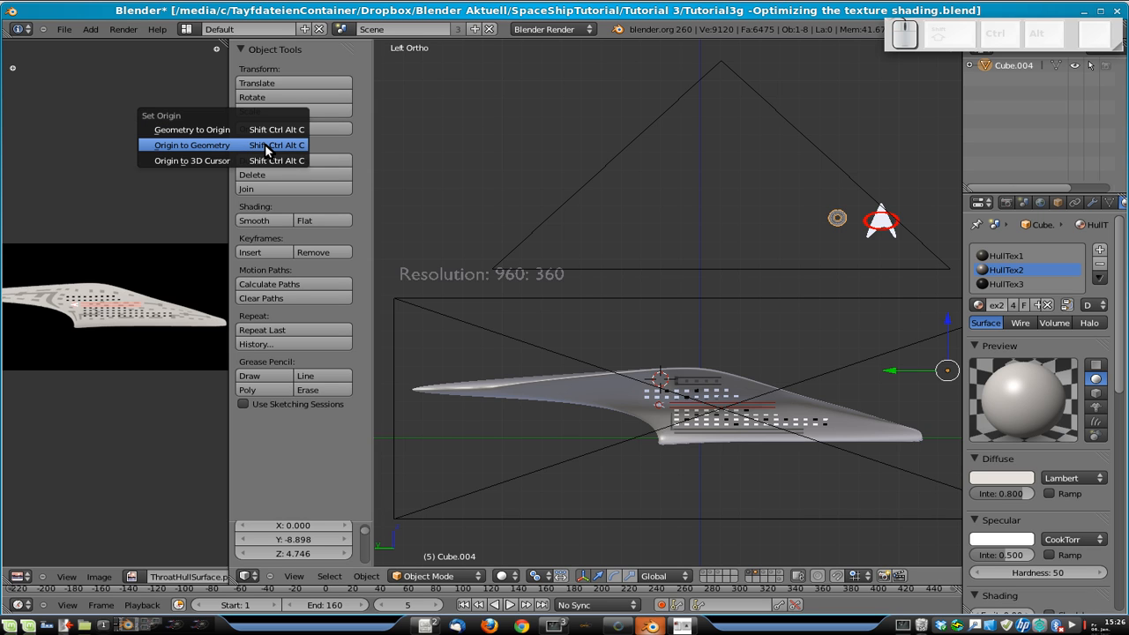
pyautogui.click(265, 146)
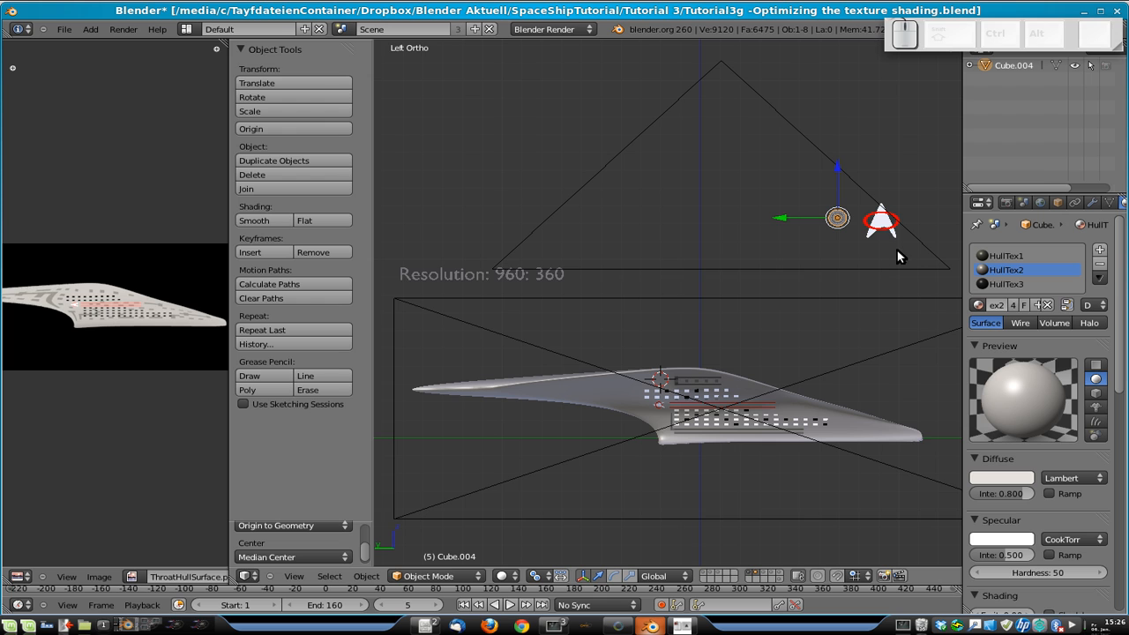
# - Duplicate the ring object onto the hull above the first windows of the upper row and scale the copy to about 0.13
pyautogui.hotkey('shift', 'd')
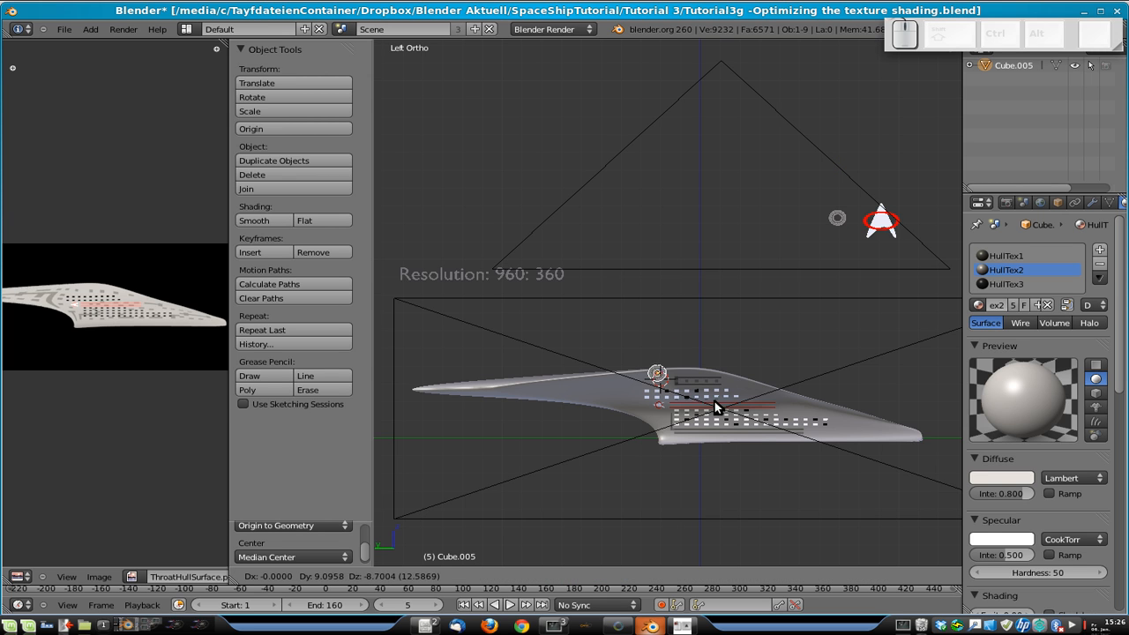
pyautogui.click(717, 408)
pyautogui.scroll(5, 703, 429)
pyautogui.keyDown('shift'); pyautogui.moveTo(703, 429); pyautogui.dragTo(670, 319, button='middle'); pyautogui.keyUp('shift')
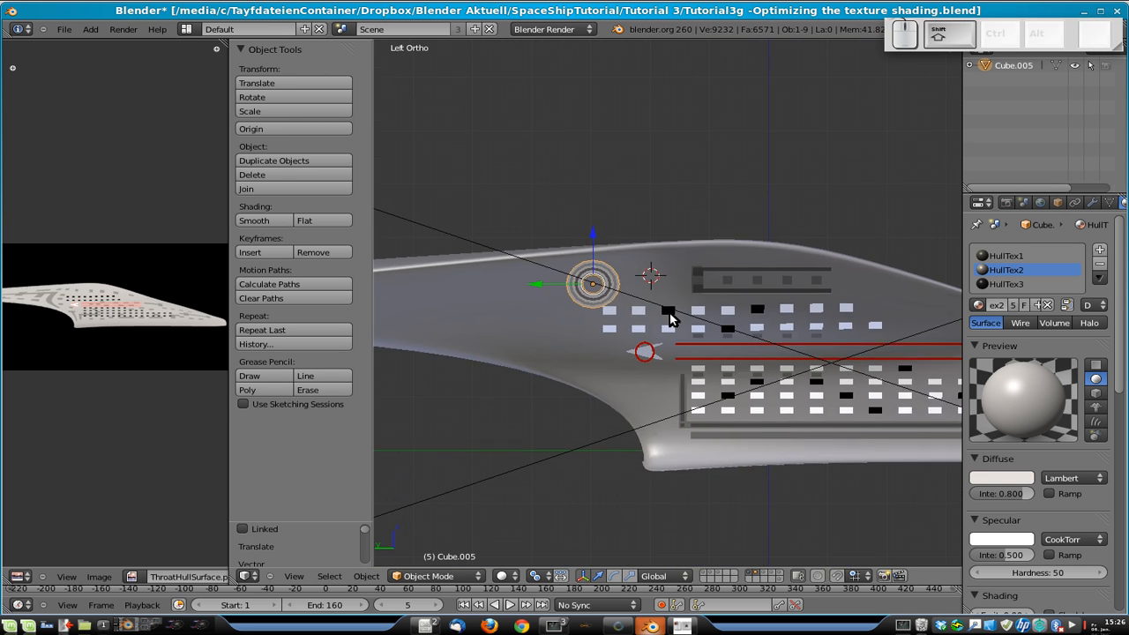
pyautogui.scroll(5, 670, 319)
pyautogui.press('s')
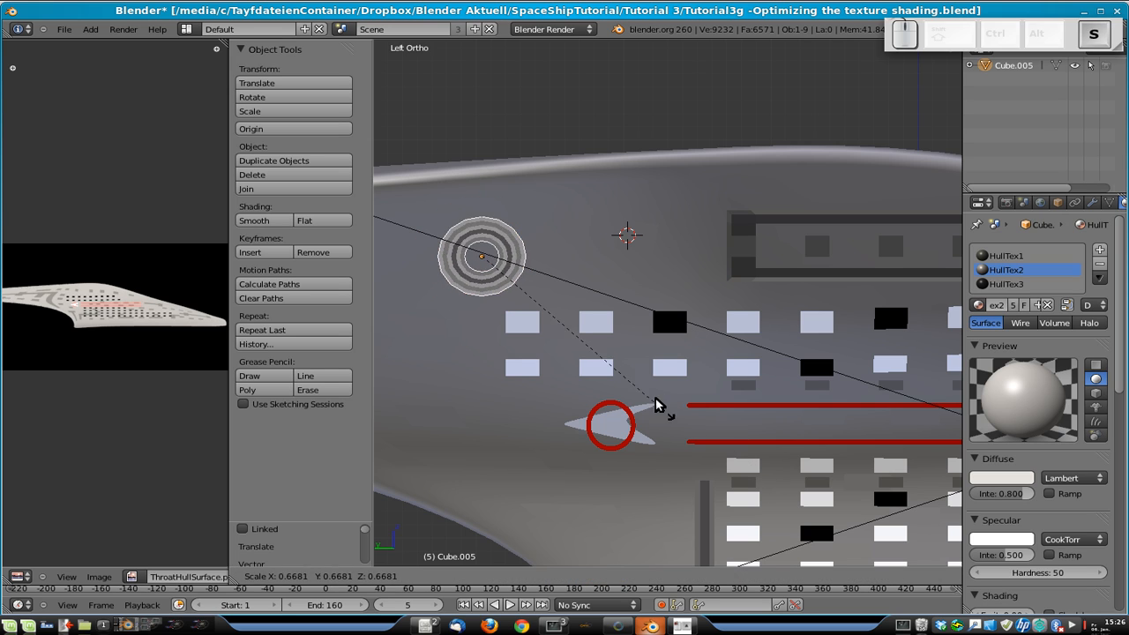
pyautogui.click(510, 293)
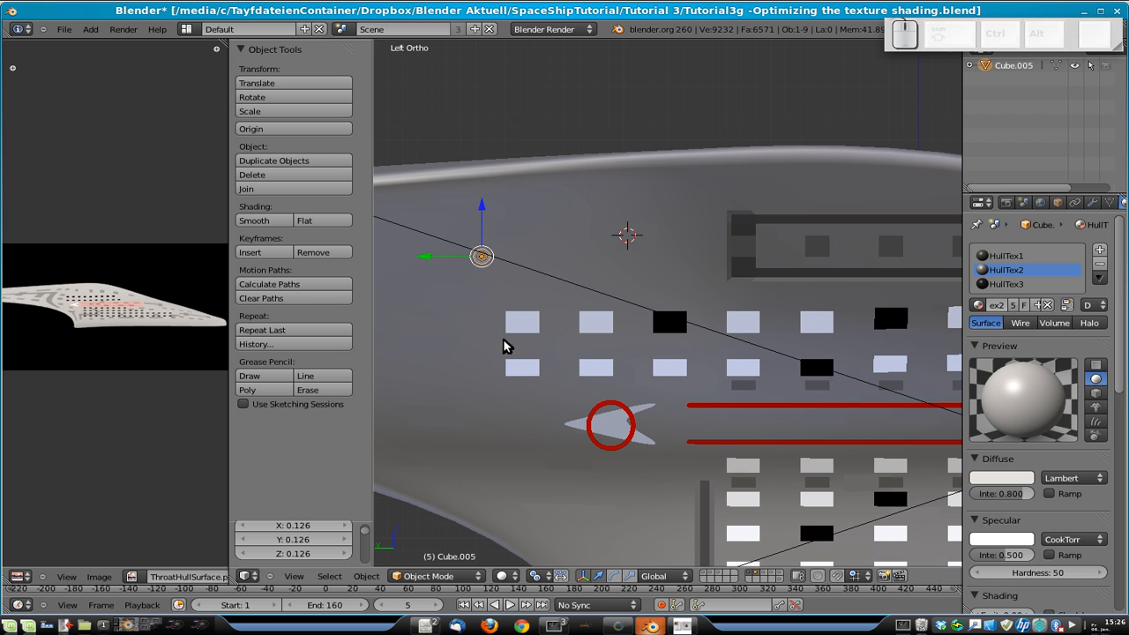
# - Move the small ring copy about 0.23 along Y and 0.1 along Z, and about 3.94 along X to meet the hull surface
pyautogui.press('g')
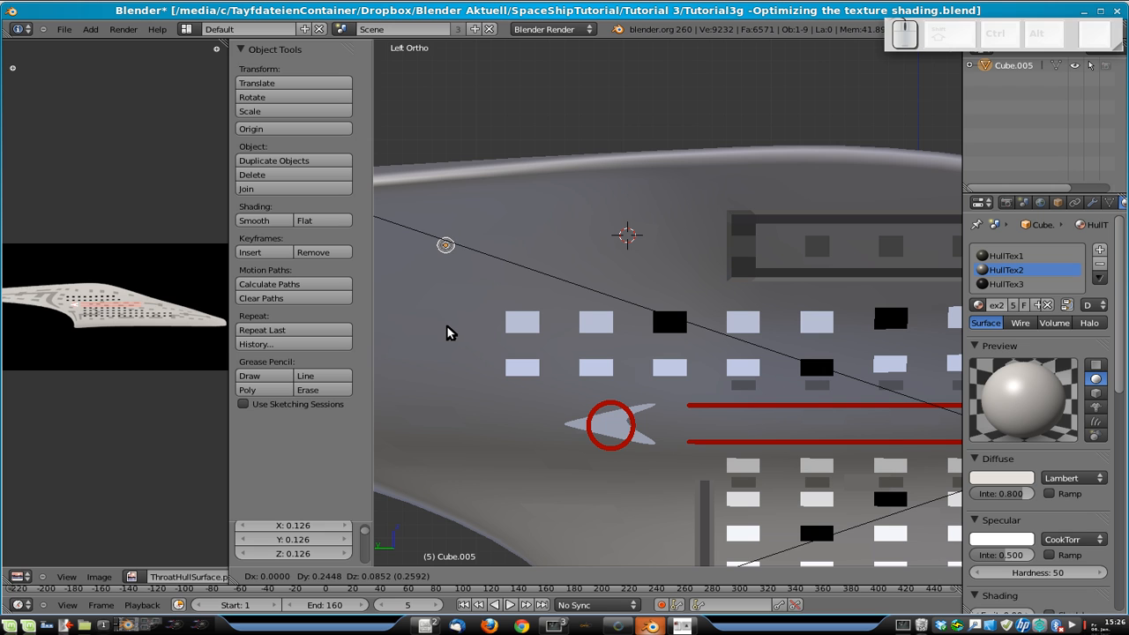
pyautogui.click(447, 332)
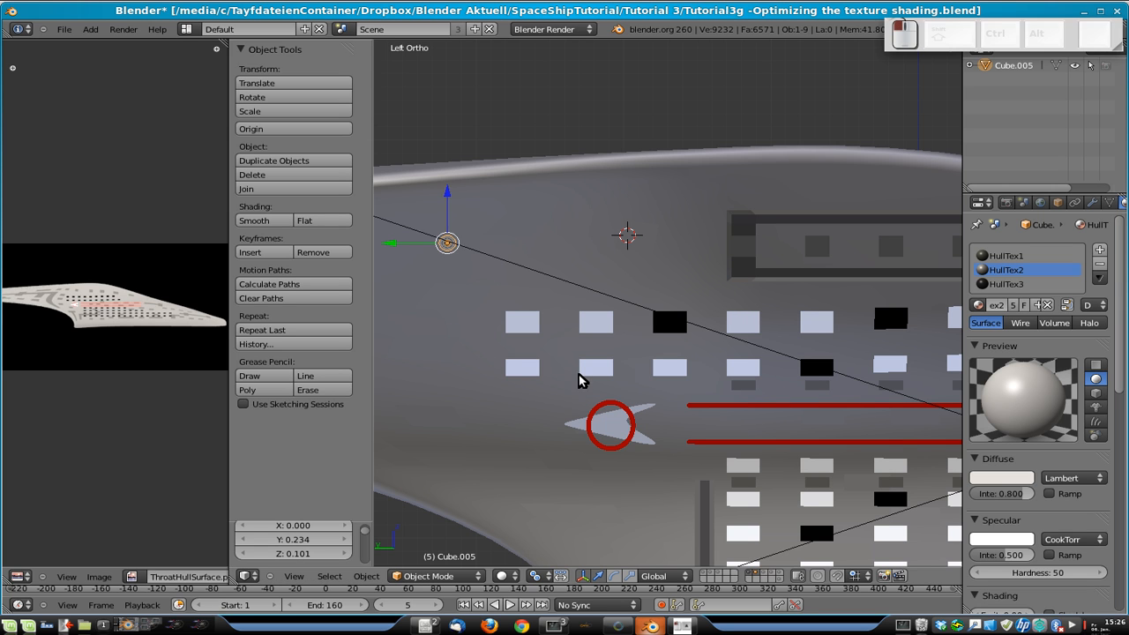
pyautogui.moveTo(580, 380); pyautogui.dragTo(538, 385, button='middle')
pyautogui.scroll(-5, 436, 368)
pyautogui.moveTo(436, 368); pyautogui.dragTo(538, 331, button='middle')
pyautogui.press('g')
pyautogui.press('x')
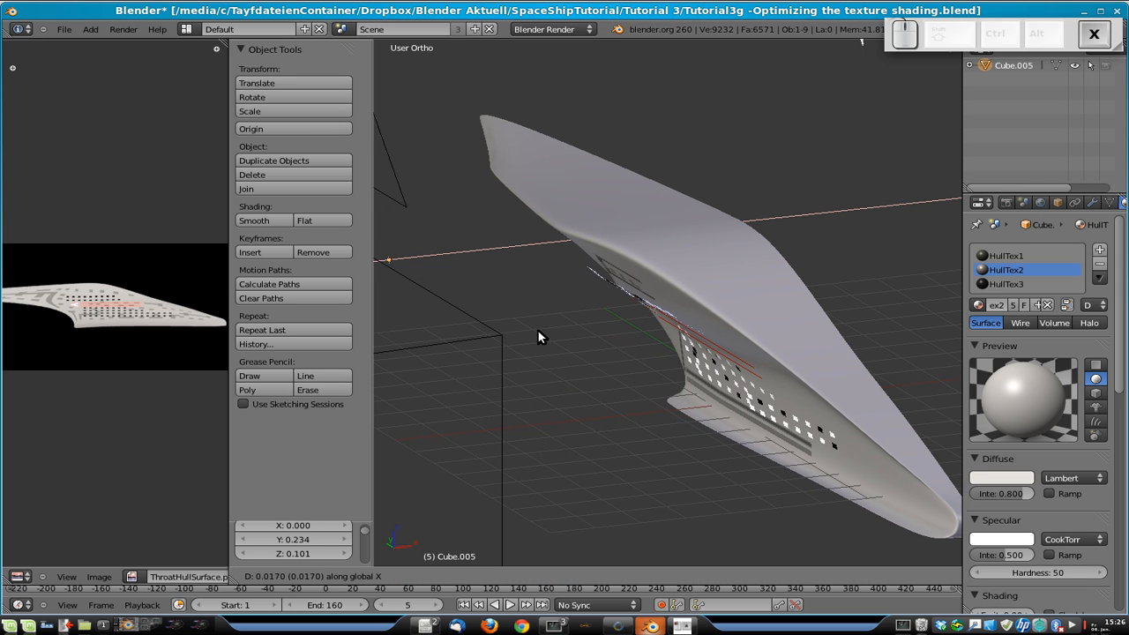
pyautogui.click(722, 339)
# - Rotate the small ring about -39.7° around the global Y axis to match the slope of the hull side
pyautogui.scroll(-3, 611, 293)
pyautogui.moveTo(610, 293); pyautogui.dragTo(670, 309, button='middle')
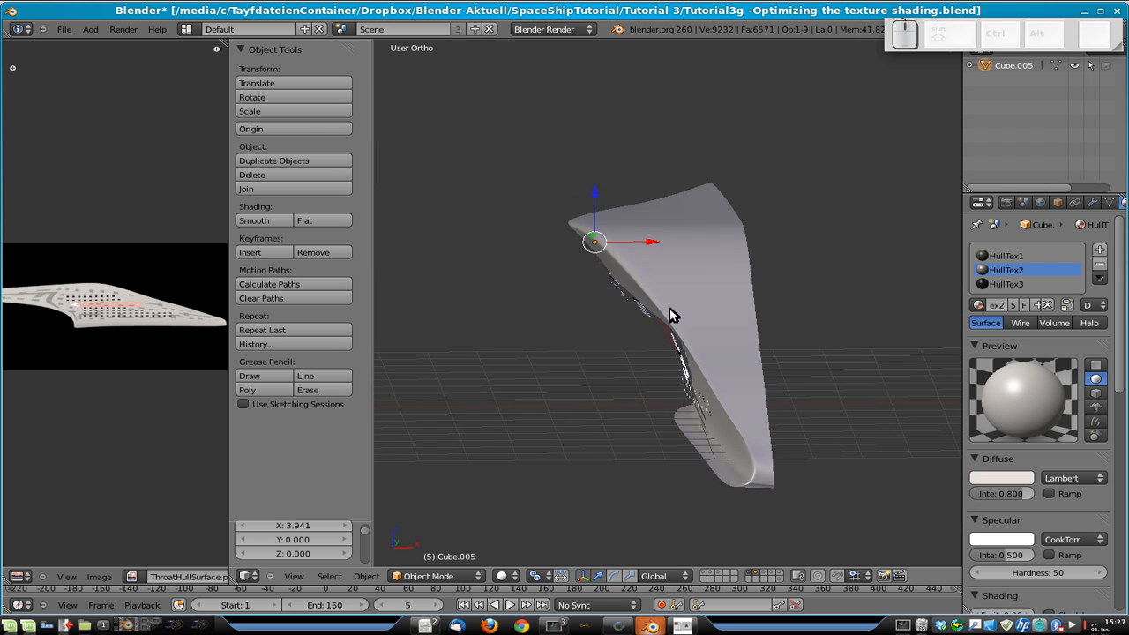
pyautogui.scroll(4, 615, 242)
pyautogui.keyDown('shift'); pyautogui.moveTo(616, 245); pyautogui.dragTo(715, 358, button='middle'); pyautogui.keyUp('shift')
pyautogui.scroll(5, 716, 358)
pyautogui.keyDown('shift'); pyautogui.moveTo(656, 330); pyautogui.dragTo(816, 341, button='middle'); pyautogui.keyUp('shift')
pyautogui.press('r')
pyautogui.press('x')
pyautogui.press('y')
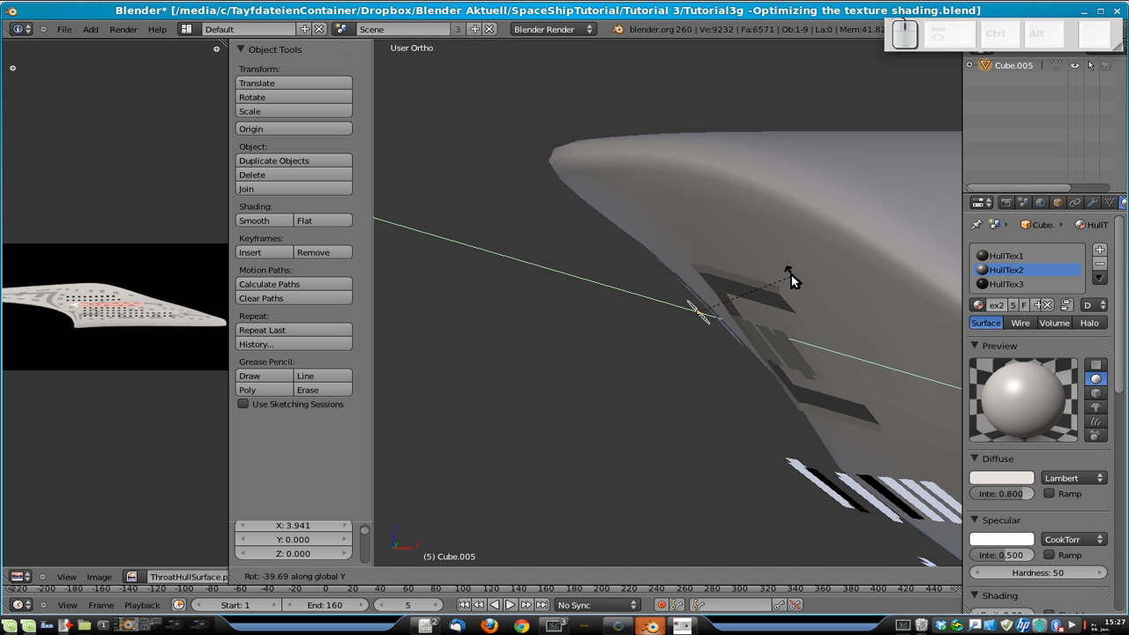
pyautogui.click(785, 294)
# - Duplicate the tilted ring in the left view and offset the copy -0.2 along the global Y axis
pyautogui.press('ctrl+KP_3')
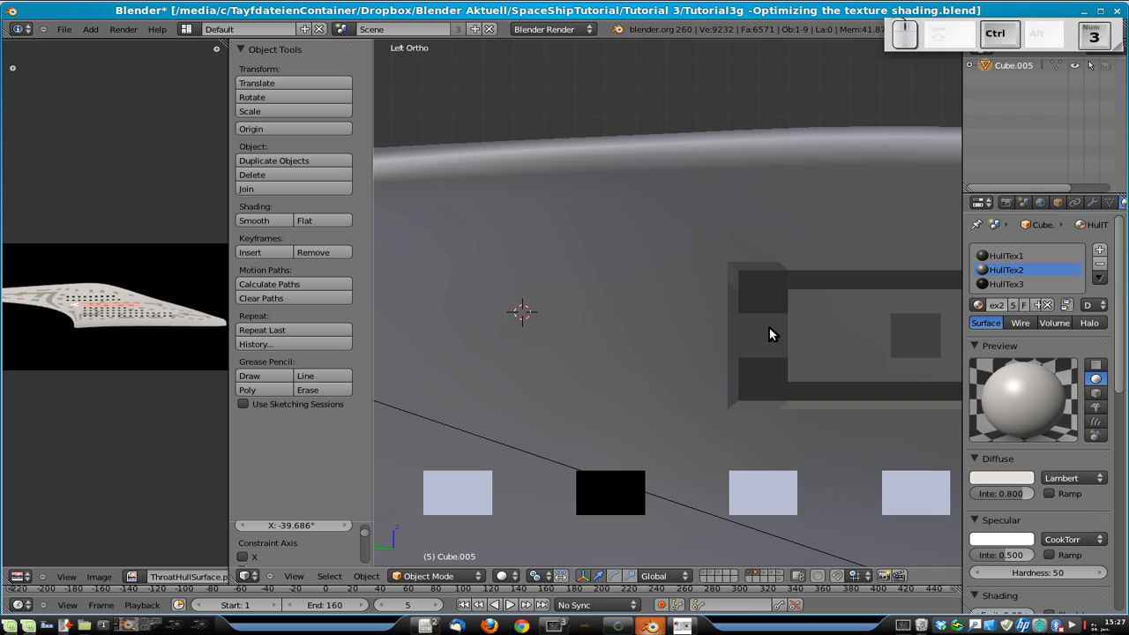
pyautogui.scroll(-3, 771, 333)
pyautogui.keyDown('shift'); pyautogui.moveTo(542, 316); pyautogui.dragTo(769, 303, button='middle'); pyautogui.keyUp('shift')
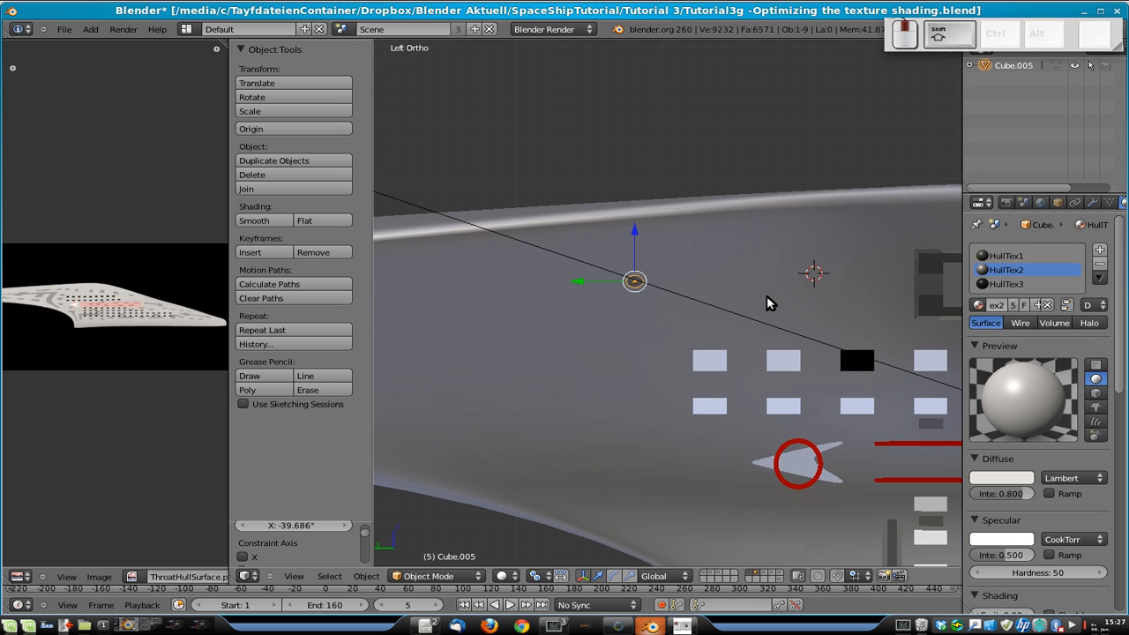
pyautogui.press('d')
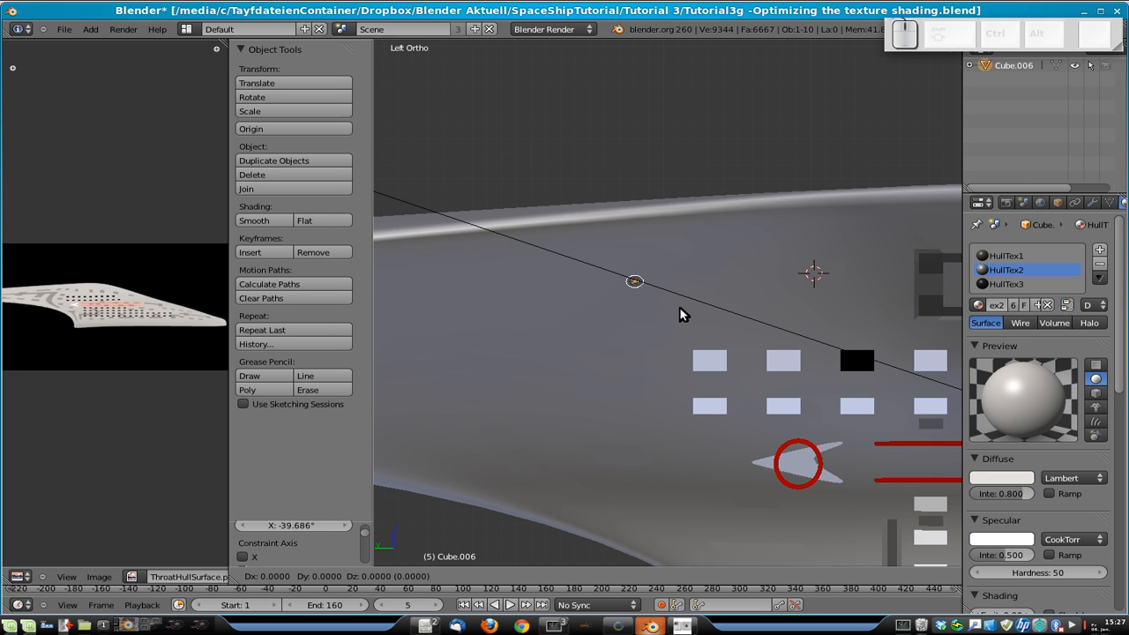
pyautogui.press('y')
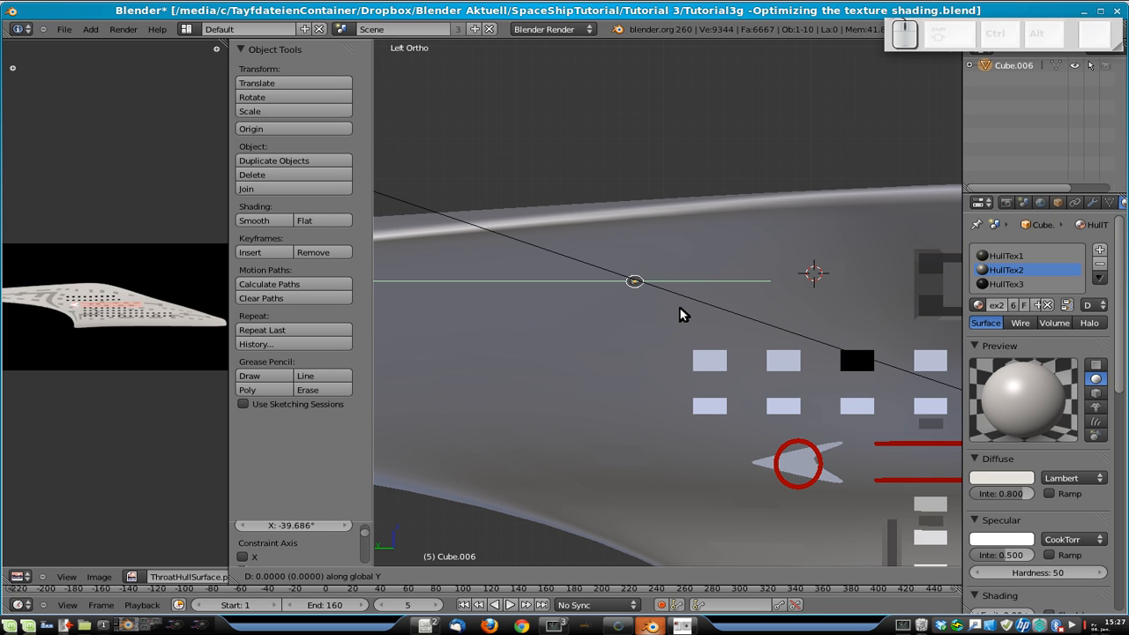
pyautogui.write('0.2')
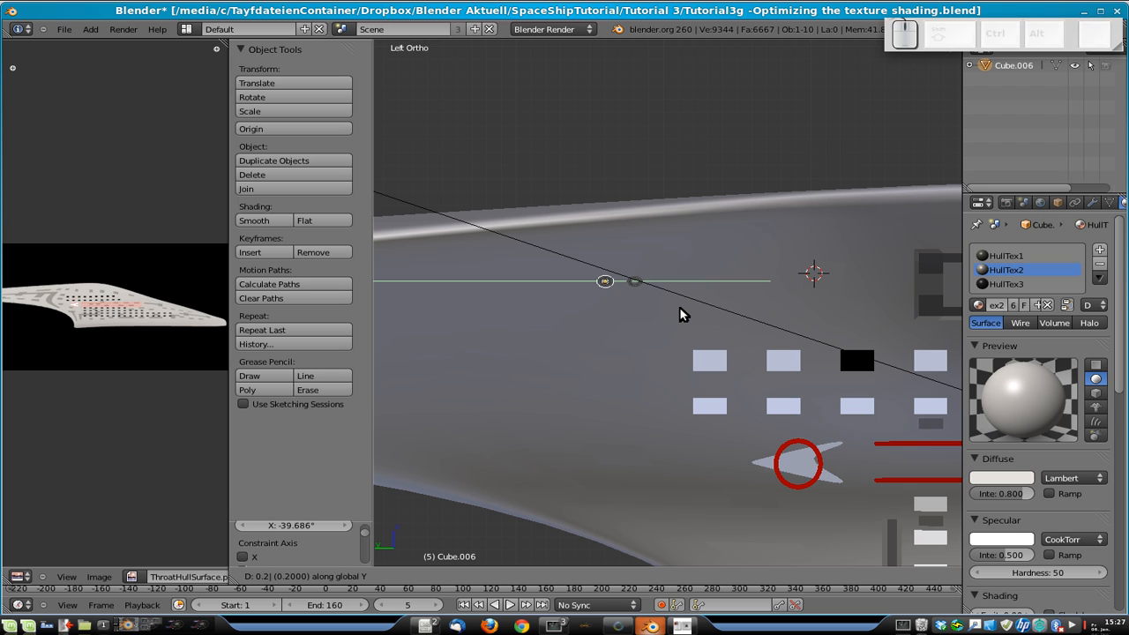
pyautogui.press('-')
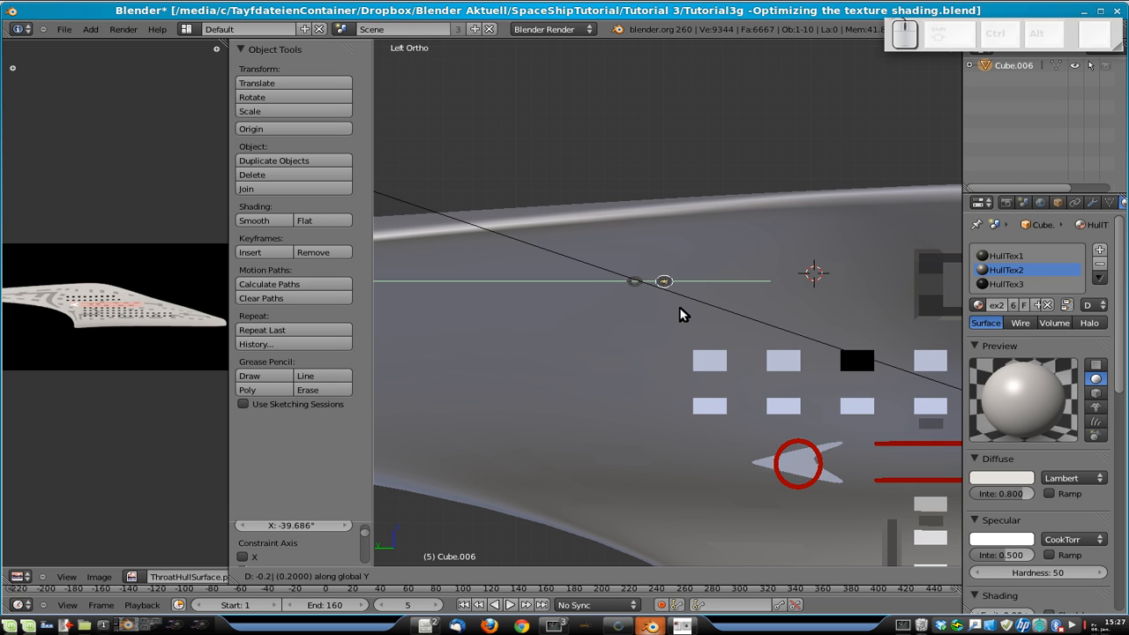
pyautogui.press('Return')
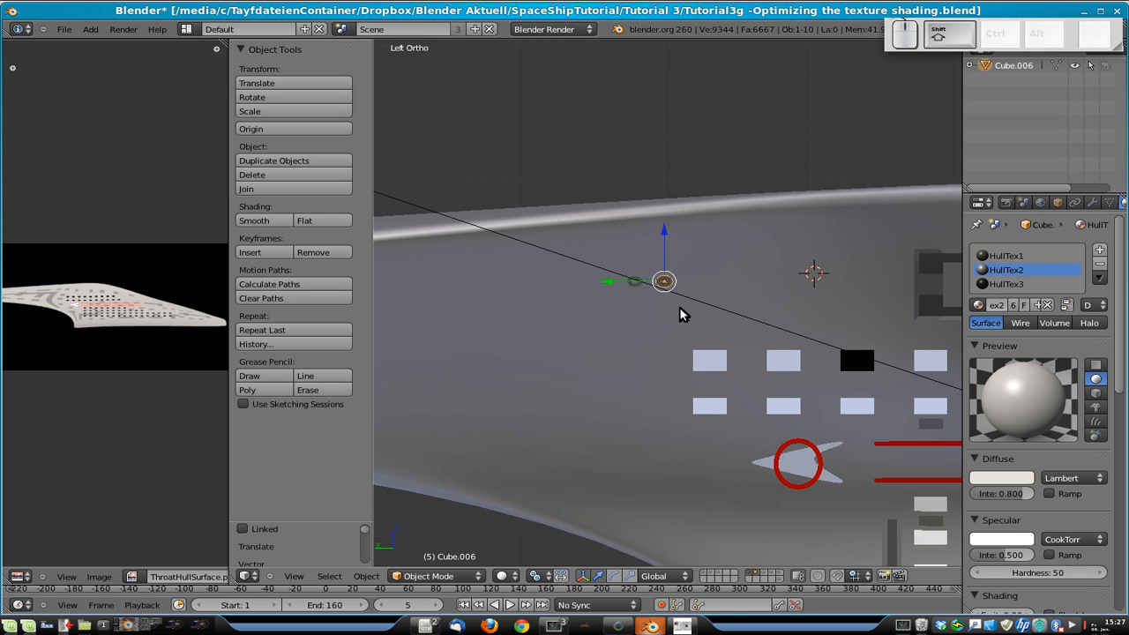
# - Extend the row with two more ring duplicates, each offset -0.2 along Y from the previous one
pyautogui.hotkey('shift', 'd')
pyautogui.press('y')
pyautogui.press('-')
pyautogui.write('0.03')
pyautogui.press('Return')
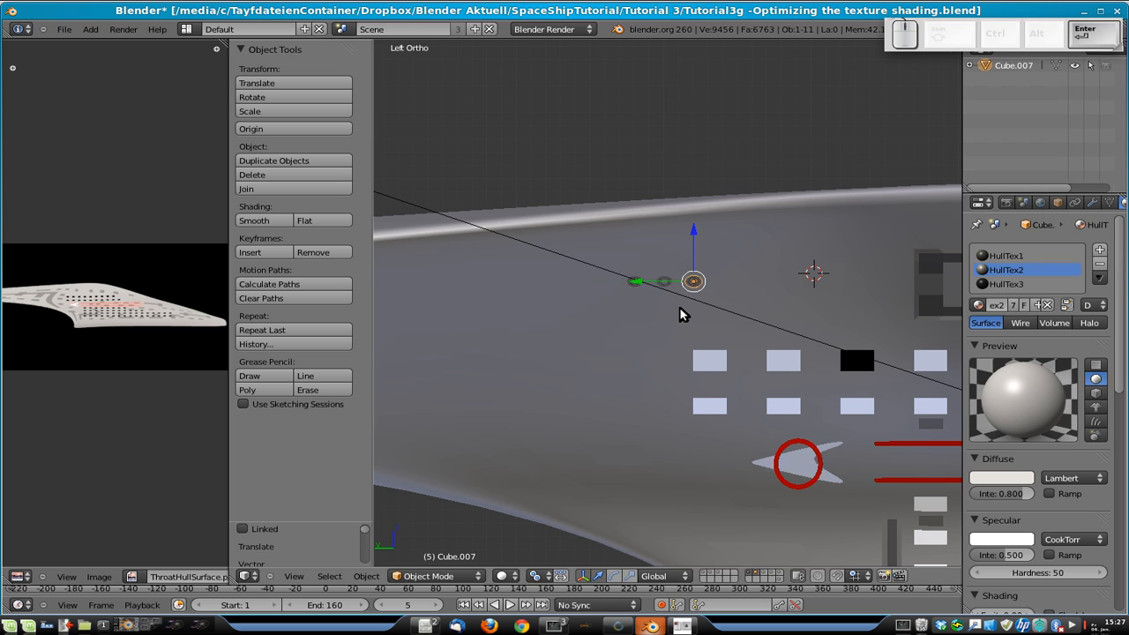
pyautogui.hotkey('shift', 'd')
pyautogui.press('y')
pyautogui.press('-')
pyautogui.write('0.03')
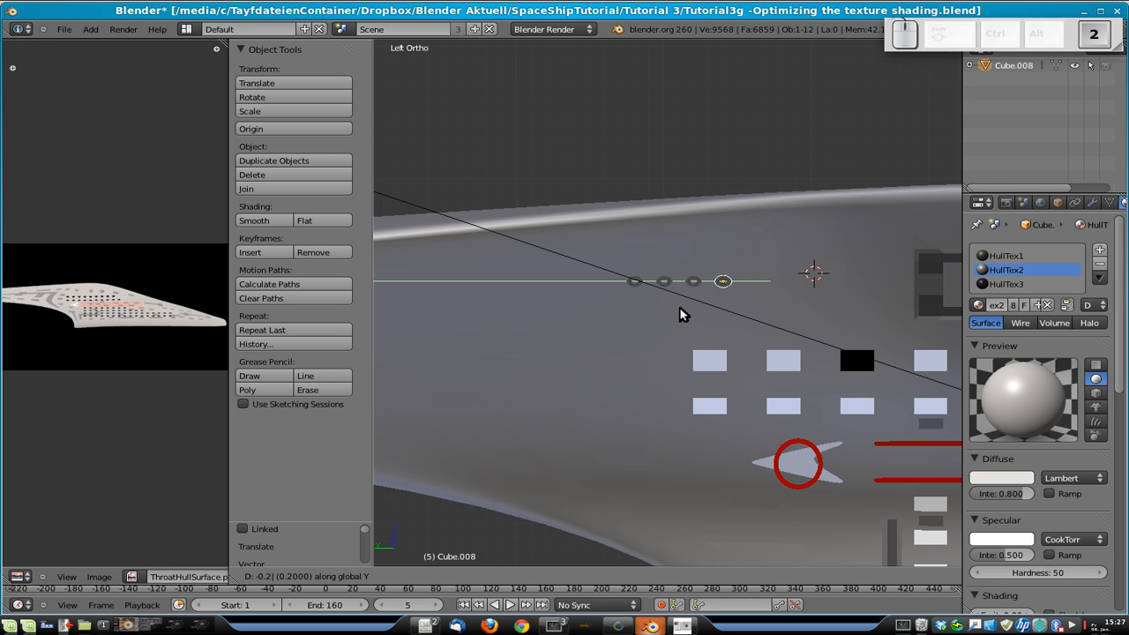
# - Place the duplicated small circle at an offset of -0.2 along the global Y axis
pyautogui.press('Return')
pyautogui.scroll(4, 688, 311)
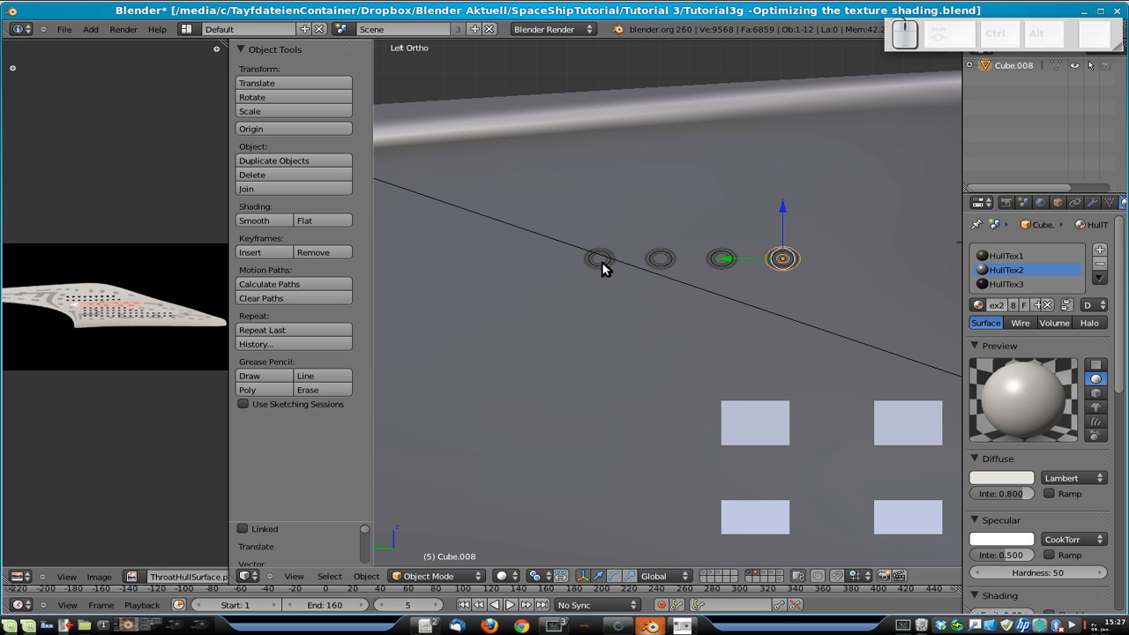
pyautogui.keyDown('shift'); pyautogui.rightClick(702, 254); pyautogui.keyUp('shift')
pyautogui.keyDown('shift'); pyautogui.rightClick(648, 254); pyautogui.keyUp('shift')
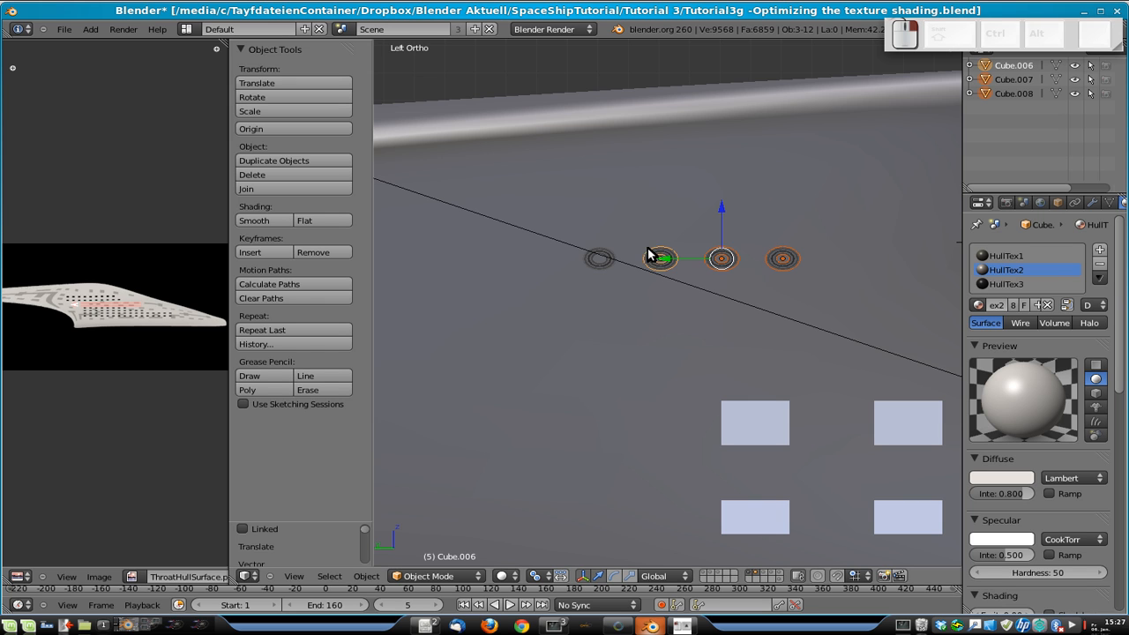
pyautogui.keyDown('shift'); pyautogui.rightClick(604, 262); pyautogui.keyUp('shift')
pyautogui.keyDown('shift'); pyautogui.rightClick(598, 257); pyautogui.keyUp('shift')
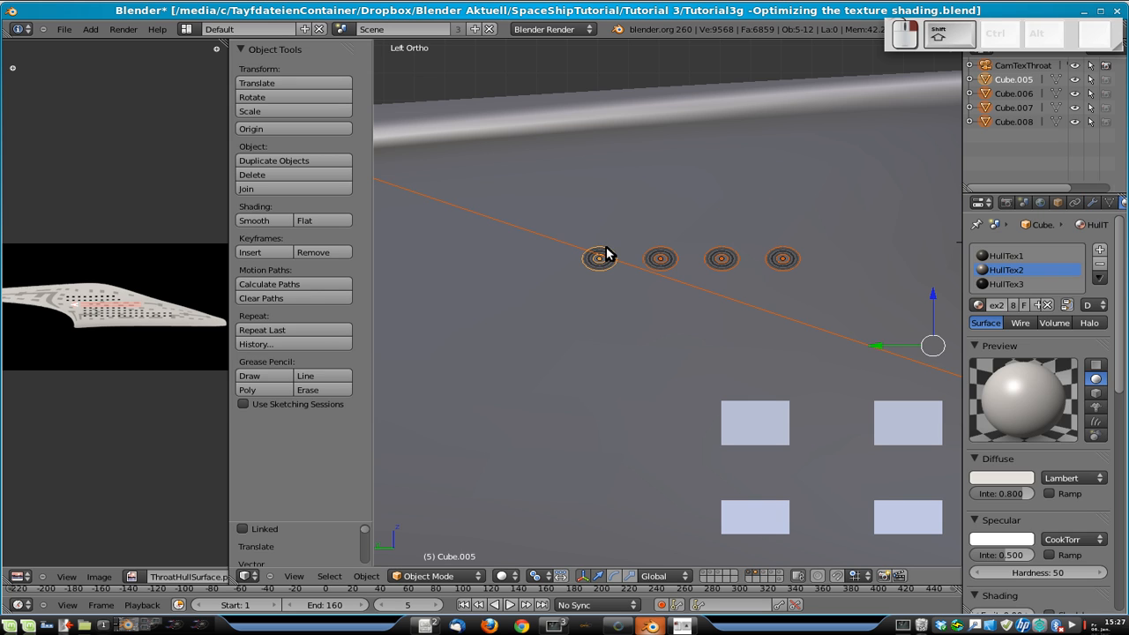
pyautogui.keyDown('shift'); pyautogui.rightClick(631, 261); pyautogui.keyUp('shift')
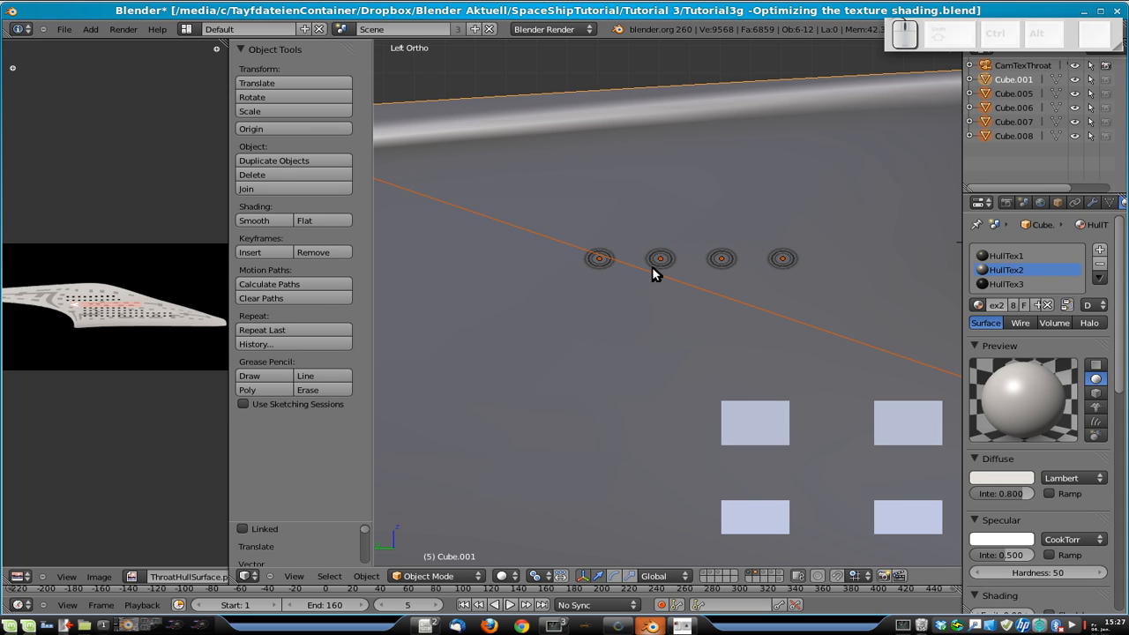
pyautogui.press('a')
# - Duplicate the four small hull circles together and offset the copies by -0.8 along the Y axis
pyautogui.rightClick(597, 260)
pyautogui.keyDown('shift'); pyautogui.rightClick(660, 257); pyautogui.keyUp('shift')
pyautogui.keyDown('shift'); pyautogui.rightClick(720, 258); pyautogui.keyUp('shift')
pyautogui.keyDown('shift'); pyautogui.rightClick(780, 259); pyautogui.keyUp('shift')
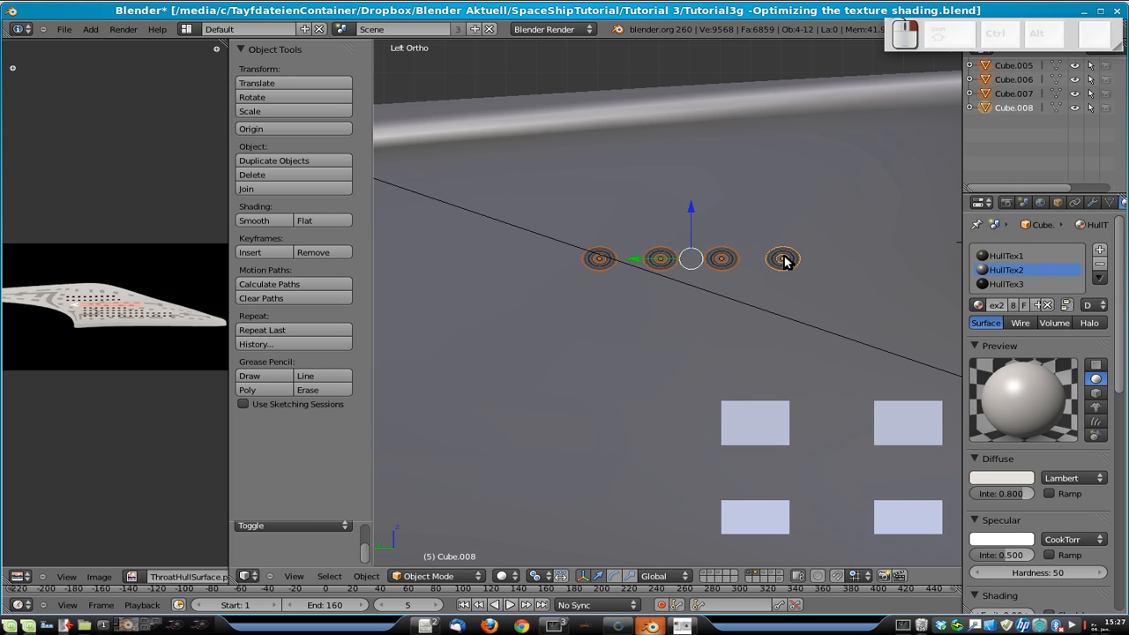
pyautogui.scroll(-3, 747, 282)
pyautogui.hotkey('shift', 'd')
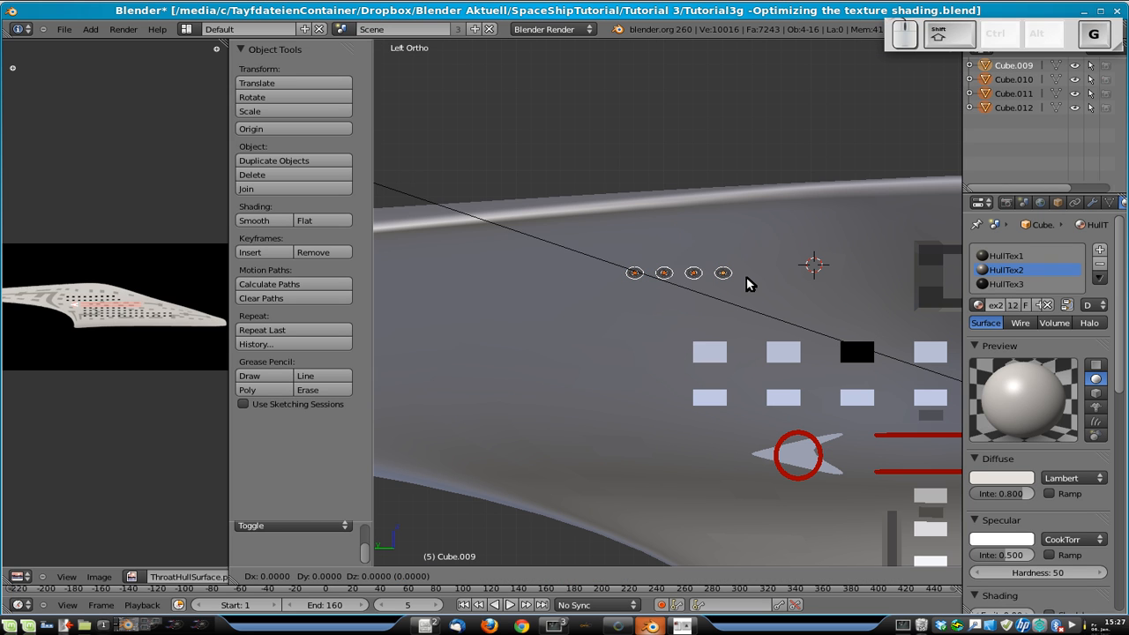
pyautogui.press('y')
pyautogui.press('-')
pyautogui.write('0.8')
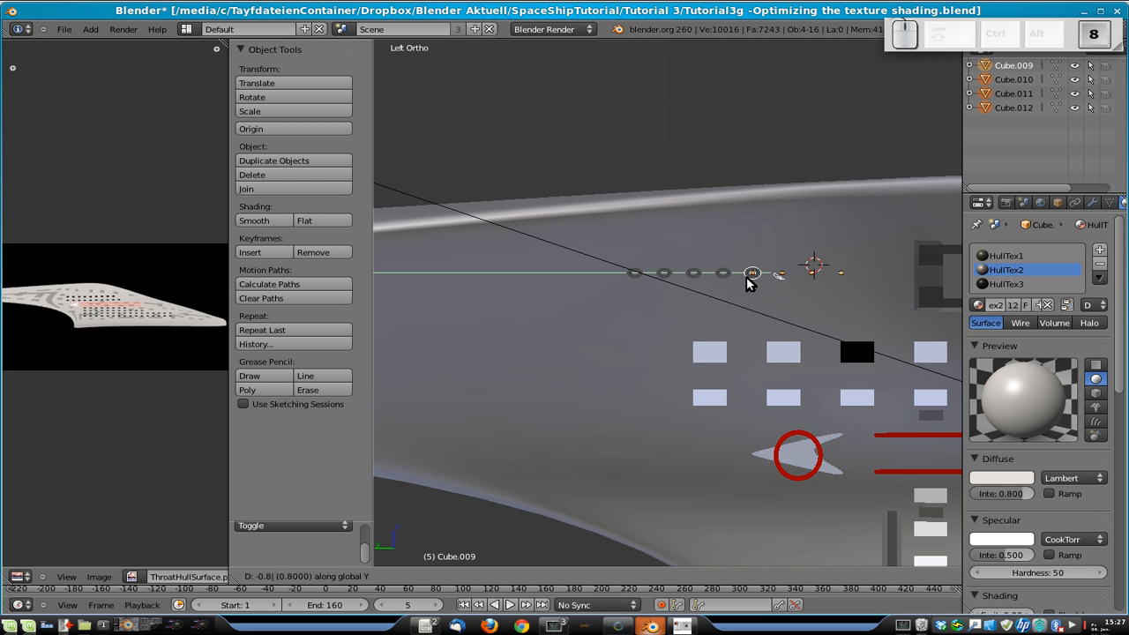
pyautogui.press('Return')
# - Move the second of the copied circles about -0.022 along the X axis so it clears the hull surface
pyautogui.moveTo(889, 318); pyautogui.dragTo(821, 344, button='middle')
pyautogui.keyDown('shift'); pyautogui.moveTo(661, 326); pyautogui.dragTo(522, 295, button='middle'); pyautogui.keyUp('shift')
pyautogui.scroll(4, 542, 279)
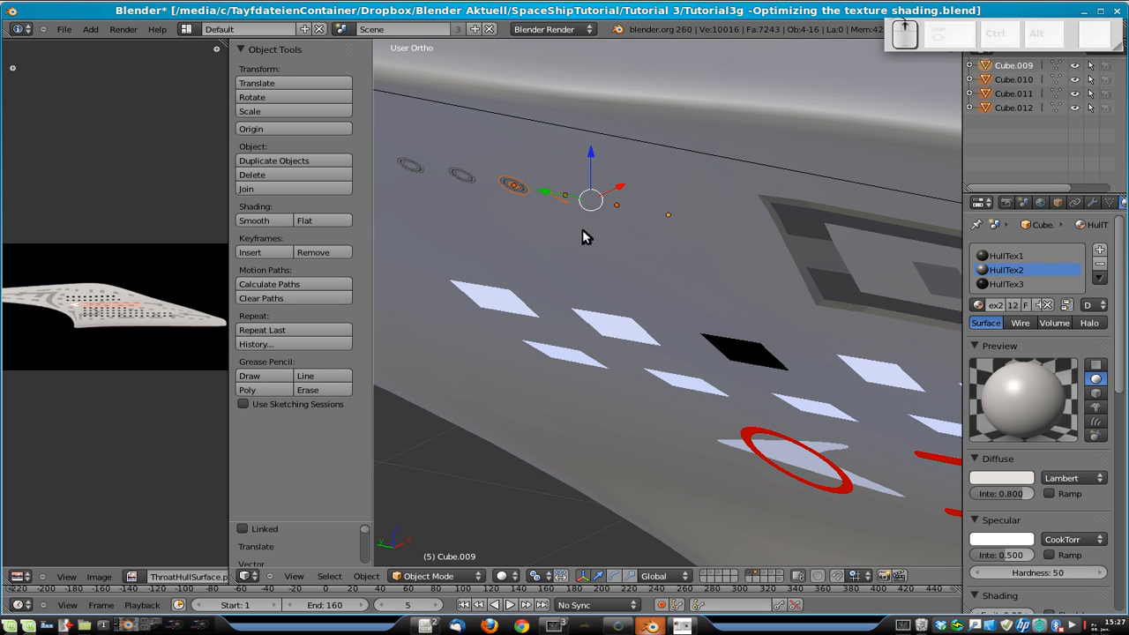
pyautogui.rightClick(560, 200)
pyautogui.rightClick(569, 199)
pyautogui.press('g')
pyautogui.press('x')
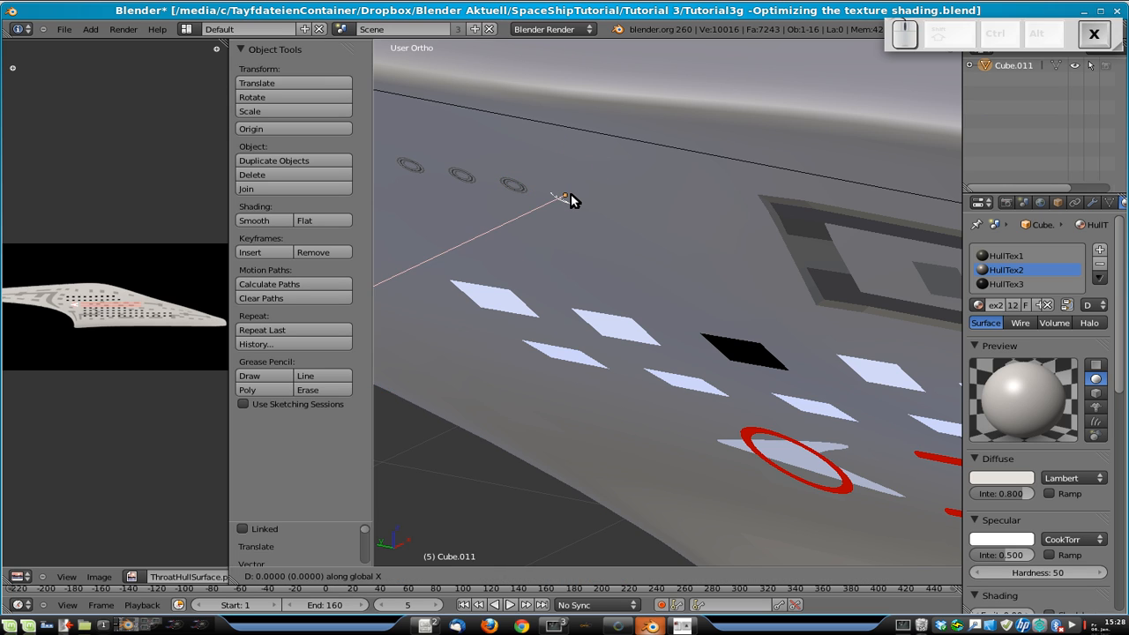
pyautogui.press('shift')
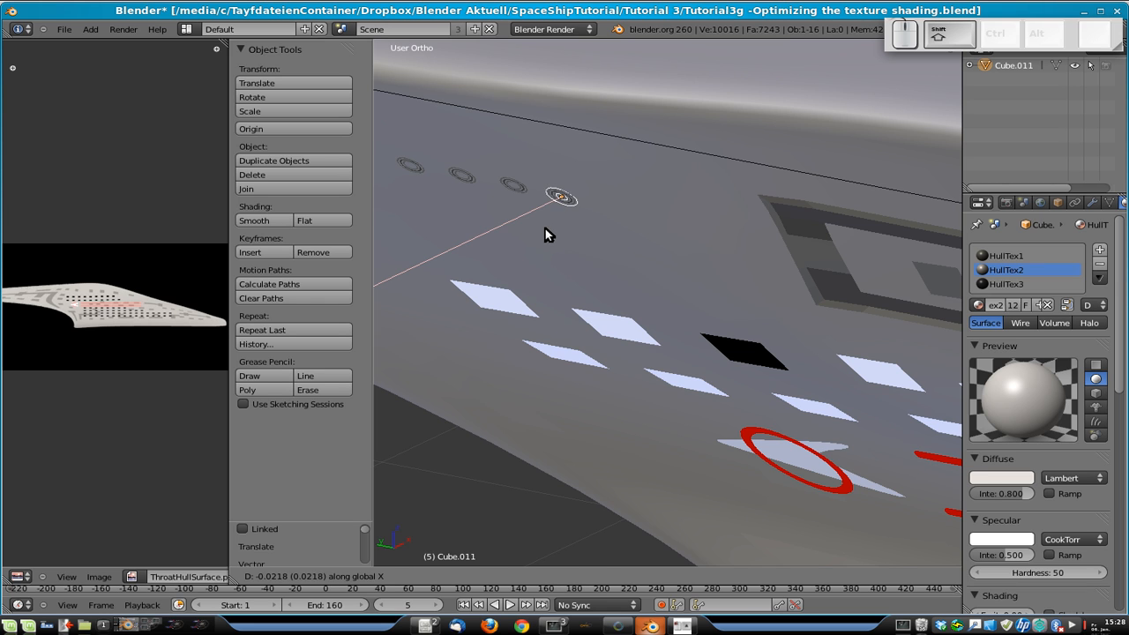
pyautogui.click(545, 229)
# - Move the last two copied circles together about -0.061 along the X axis, out of the hull surface
pyautogui.press('z')
pyautogui.rightClick(609, 207)
pyautogui.keyDown('shift'); pyautogui.rightClick(677, 212); pyautogui.keyUp('shift')
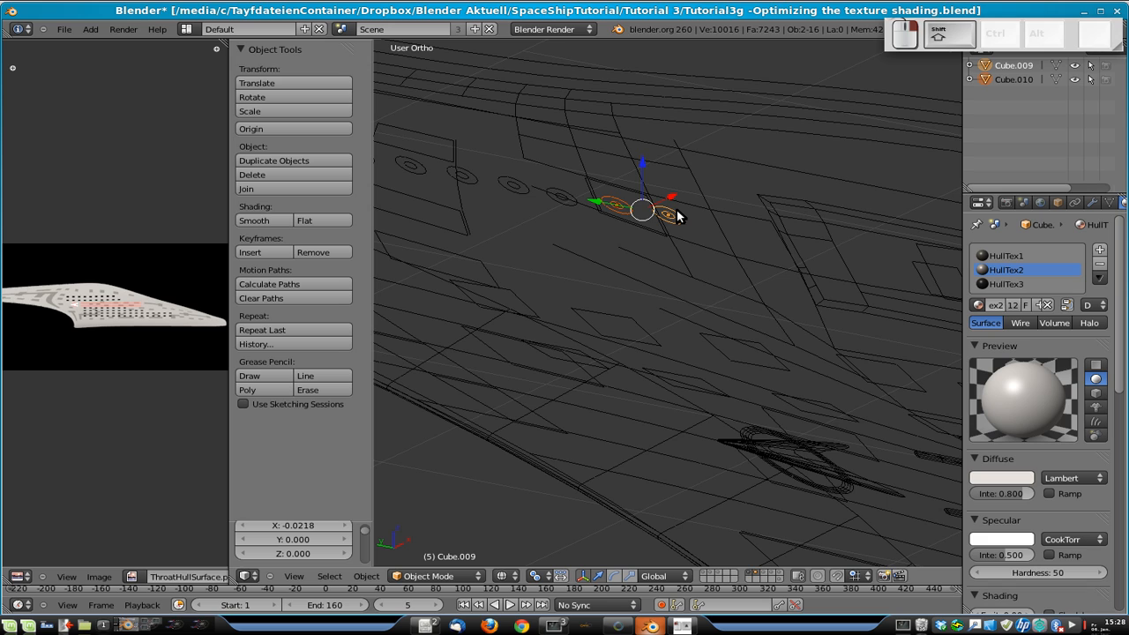
pyautogui.press('z')
pyautogui.press('g')
pyautogui.press('x')
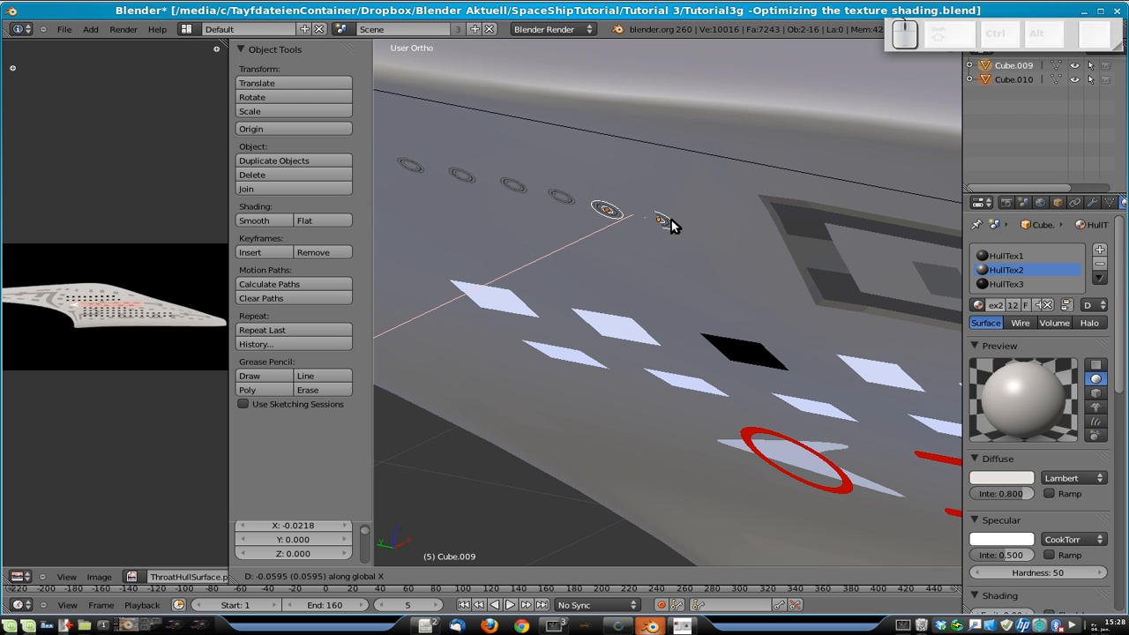
pyautogui.click(672, 221)
pyautogui.rightClick(672, 220)
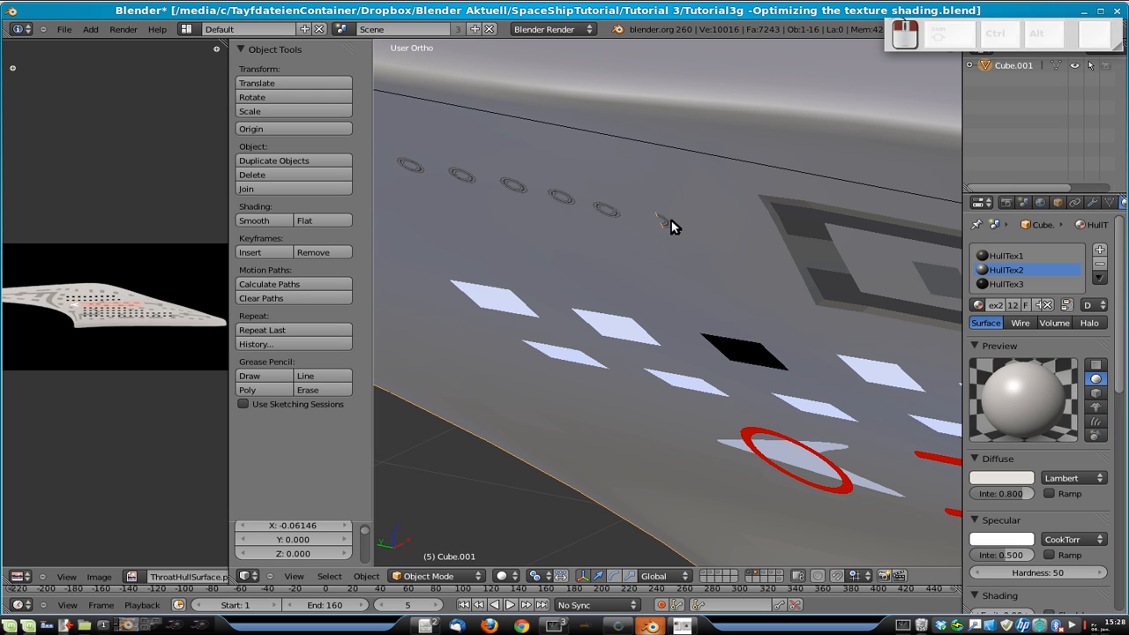
pyautogui.press('g')
pyautogui.press('y')
pyautogui.press('x')
pyautogui.press('y')
pyautogui.press('y')
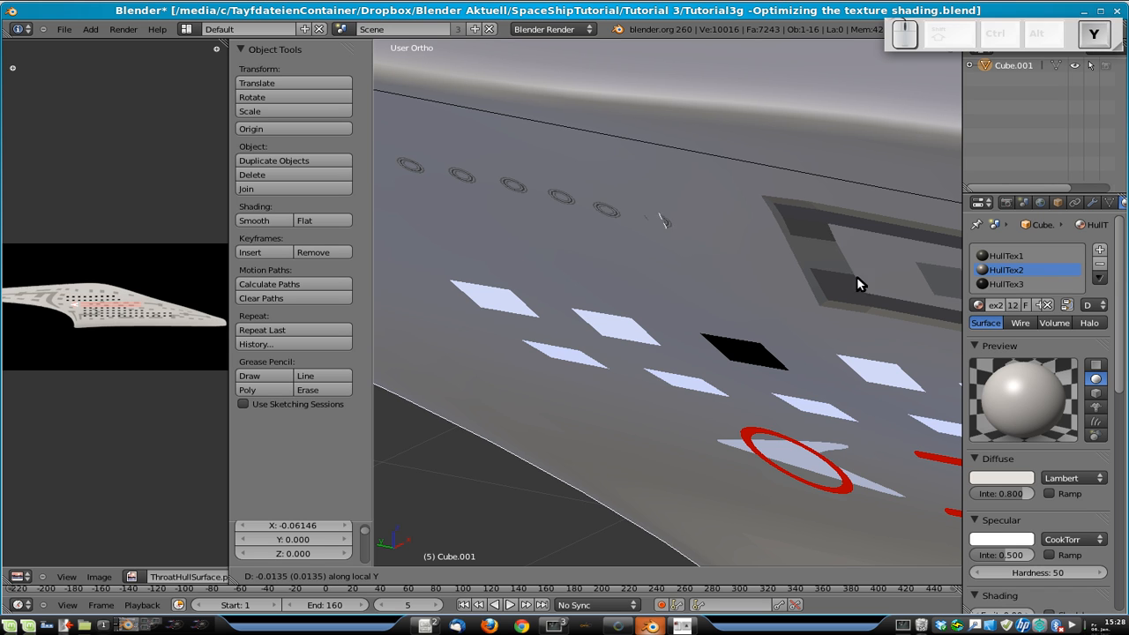
pyautogui.rightClick(774, 262)
# - Move only the last circle of the row about -0.012 further along the X axis, clear of the hull surface
pyautogui.rightClick(670, 222)
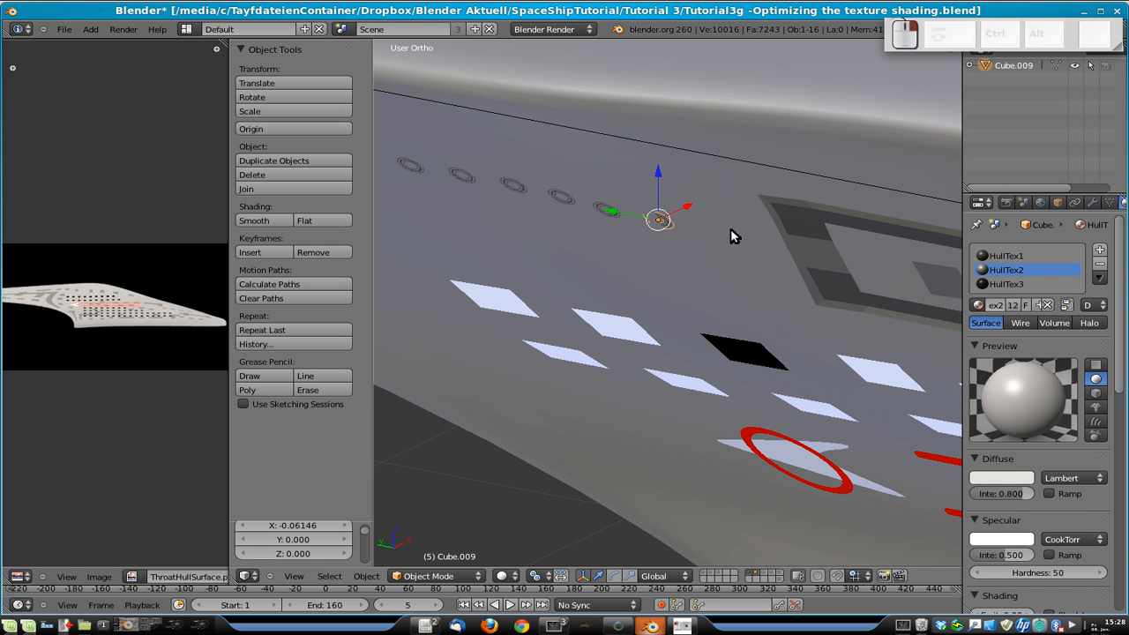
pyautogui.press('g')
pyautogui.press('x')
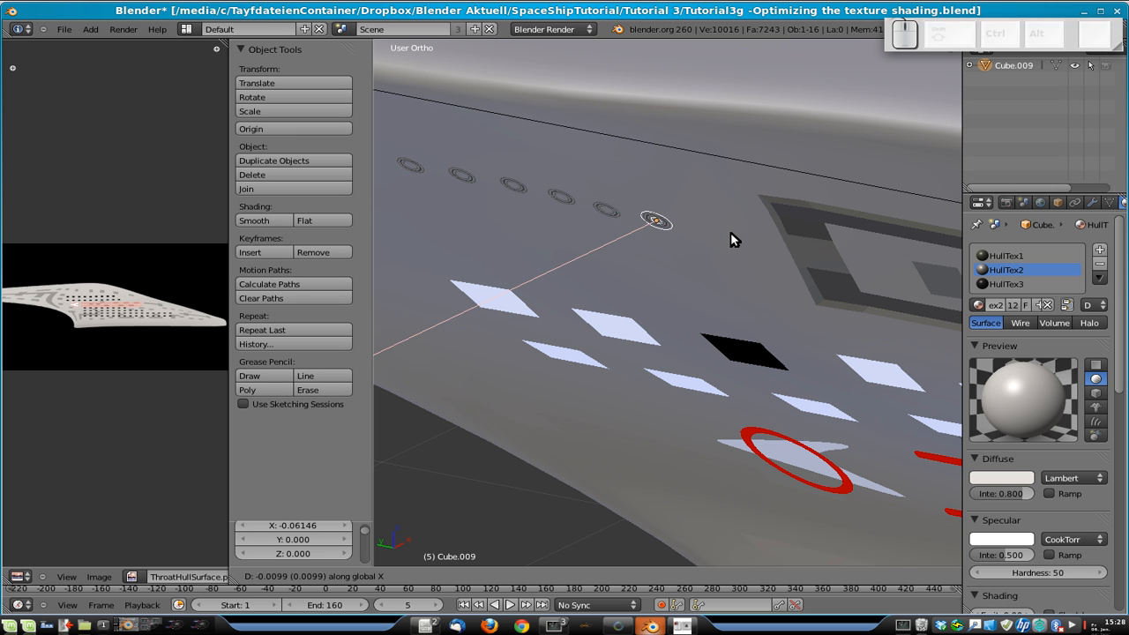
pyautogui.click(730, 233)
# - Examine the circle row and window layout in left orthographic view, along with the source circle above the hull
pyautogui.moveTo(713, 239); pyautogui.dragTo(724, 298, button='middle')
pyautogui.press('ctrl+KP_3')
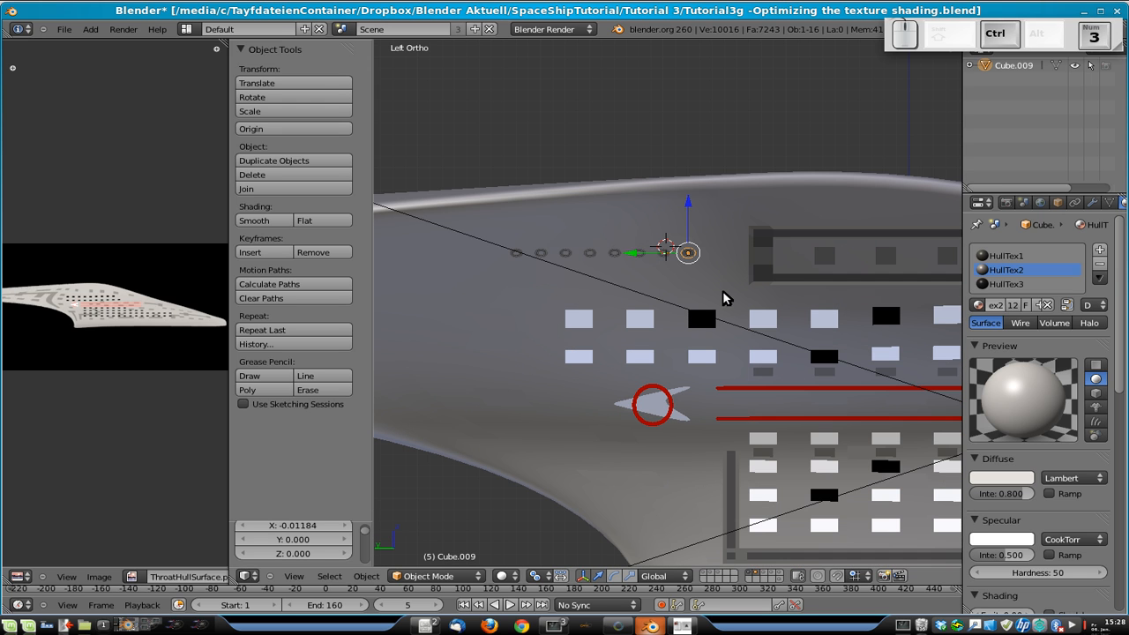
pyautogui.scroll(-5, 762, 373)
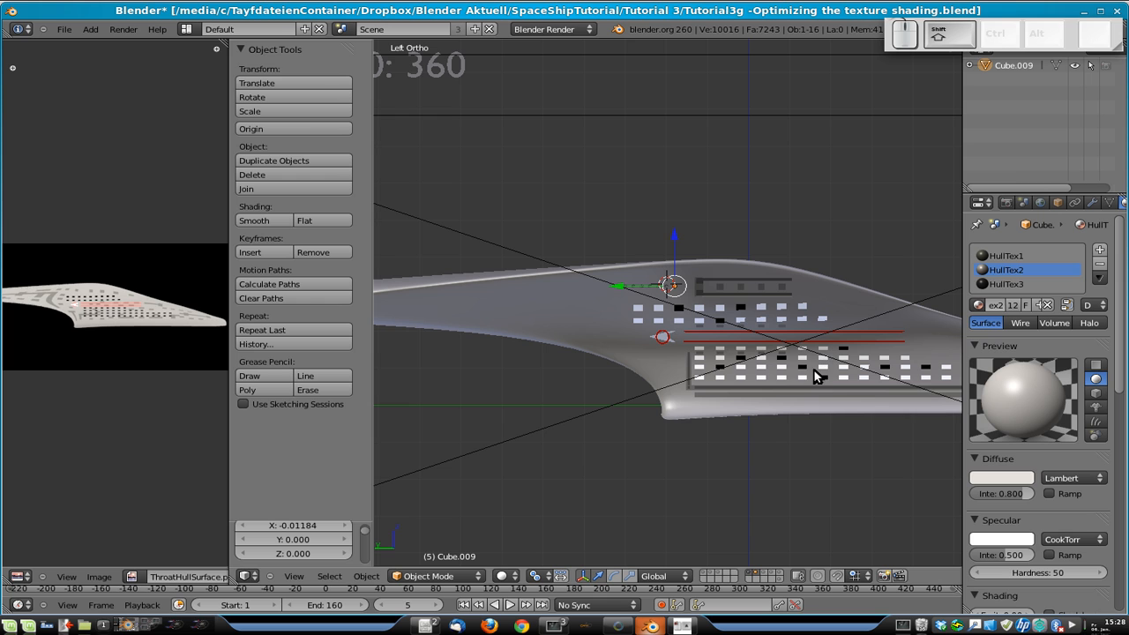
pyautogui.keyDown('shift'); pyautogui.moveTo(812, 357); pyautogui.dragTo(719, 347, button='middle'); pyautogui.keyUp('shift')
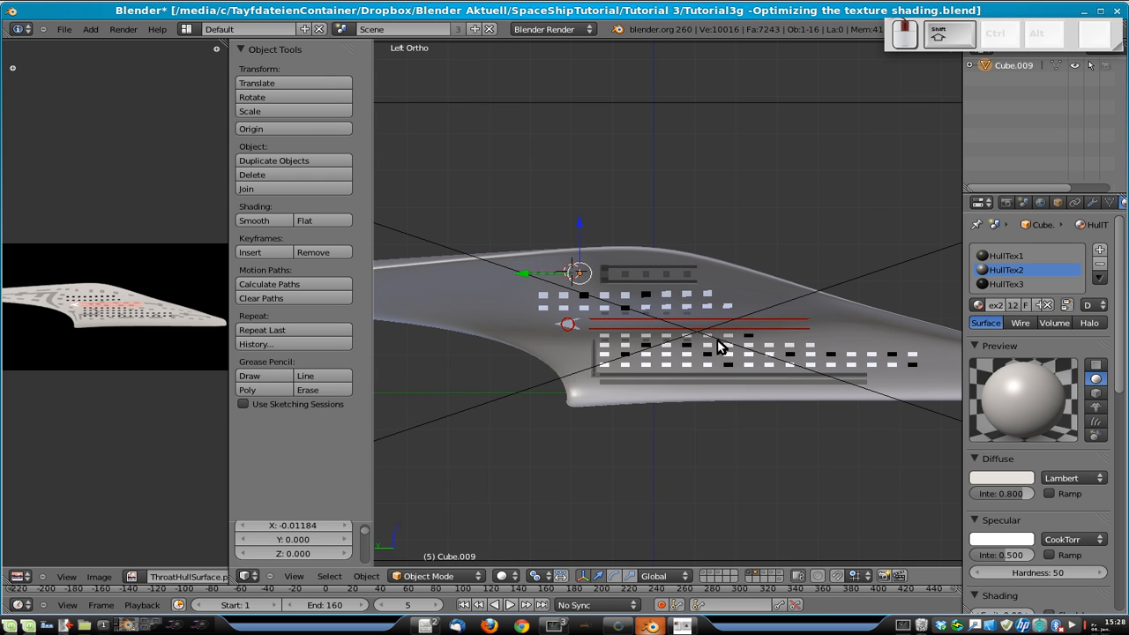
pyautogui.scroll(4, 719, 346)
pyautogui.keyDown('shift'); pyautogui.moveTo(721, 397); pyautogui.dragTo(706, 516, button='middle'); pyautogui.keyUp('shift')
pyautogui.scroll(-3, 719, 471)
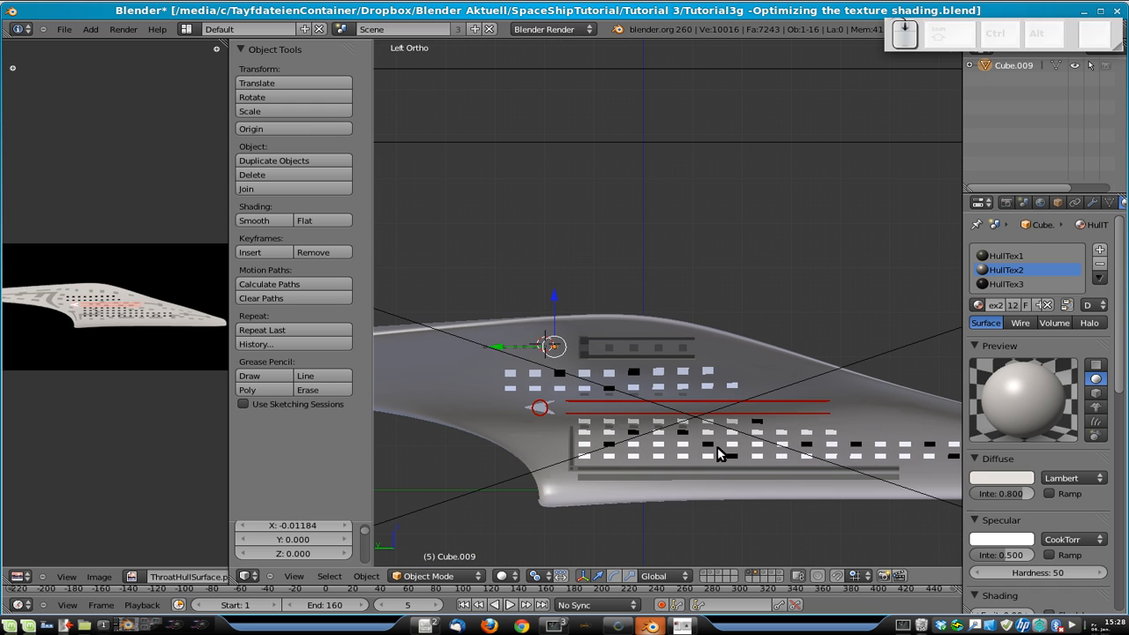
pyautogui.scroll(2, 565, 400)
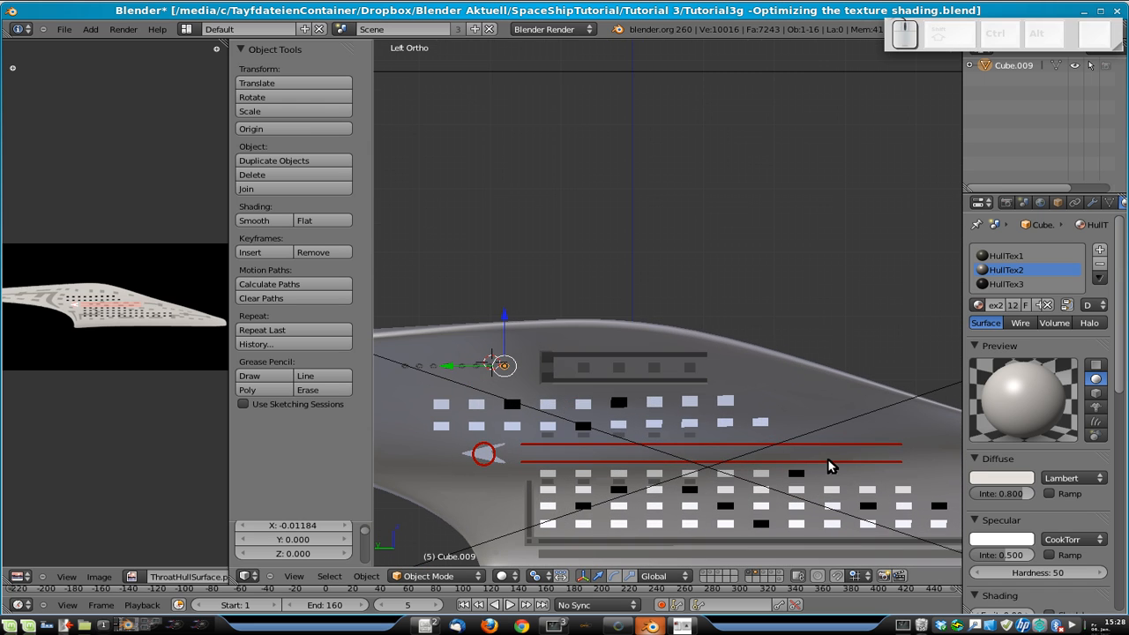
pyautogui.keyDown('shift'); pyautogui.moveTo(825, 418); pyautogui.dragTo(667, 491, button='middle'); pyautogui.keyUp('shift')
pyautogui.scroll(-5, 861, 248)
pyautogui.rightClick(787, 122)
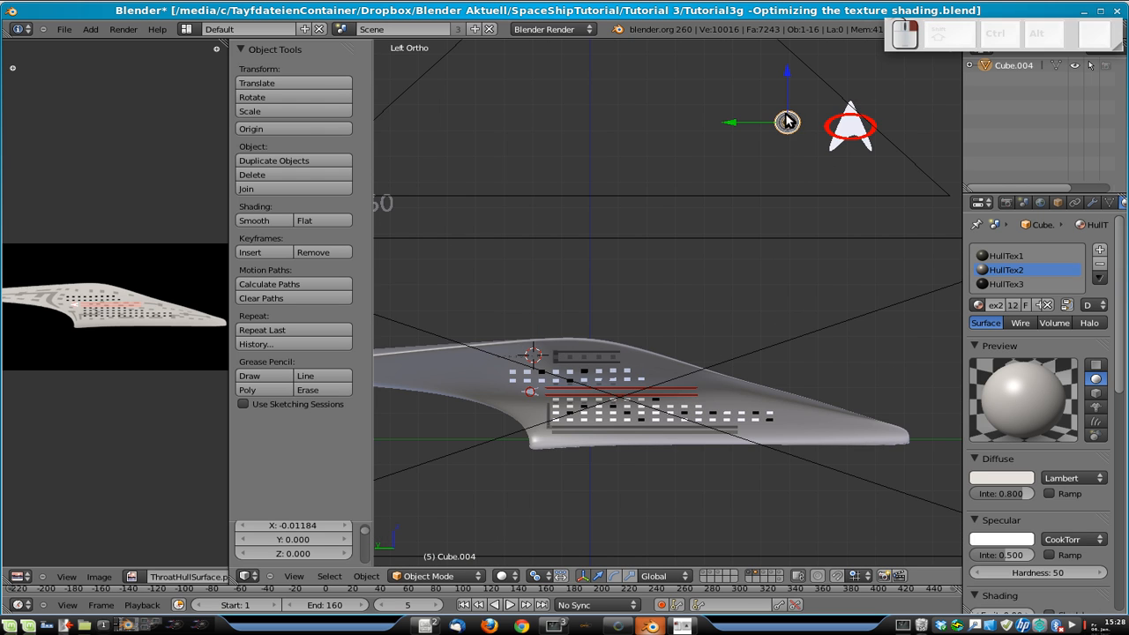
pyautogui.scroll(4, 569, 385)
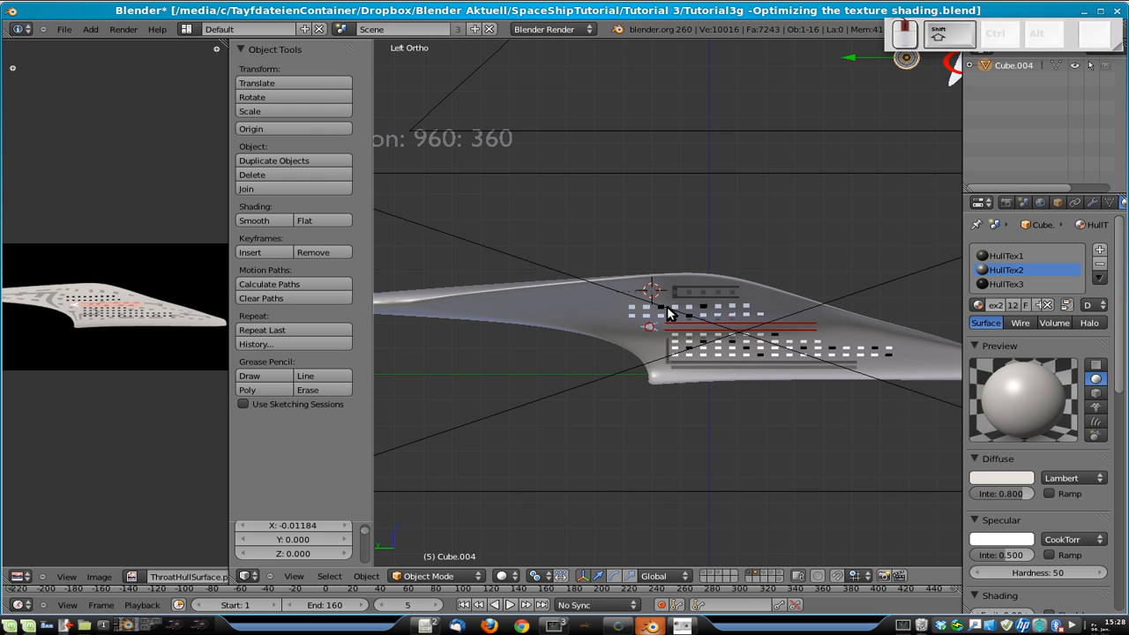
pyautogui.scroll(4, 607, 293)
pyautogui.keyDown('shift'); pyautogui.moveTo(652, 285); pyautogui.dragTo(696, 328, button='middle'); pyautogui.keyUp('shift')
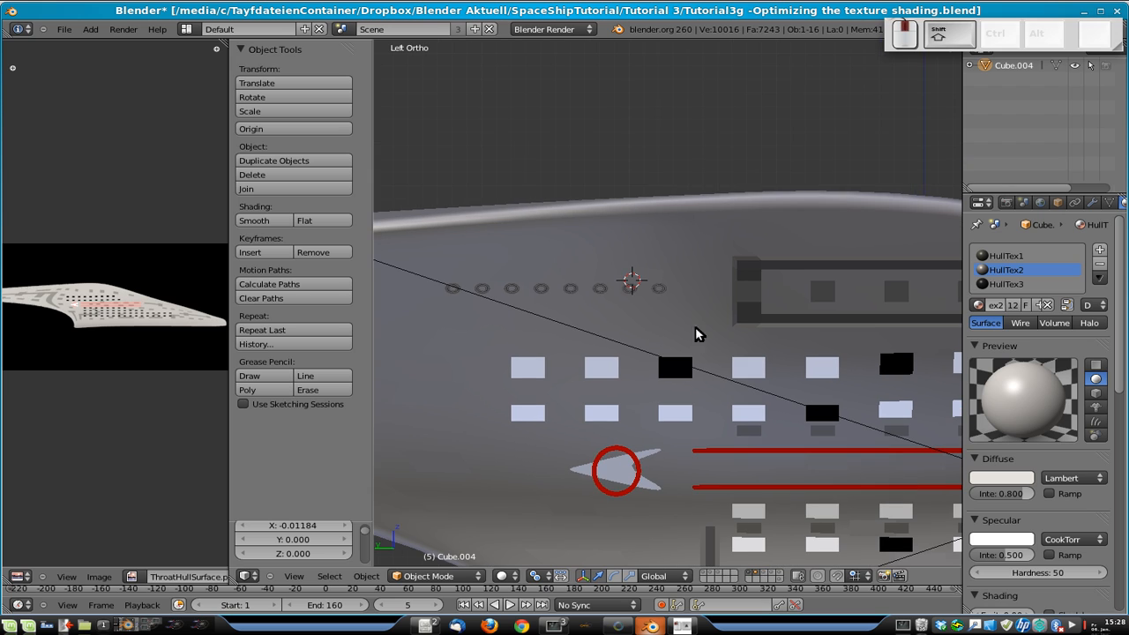
# - Select all eight small circles in the row without the camera and join them into one object
pyautogui.rightClick(628, 290)
pyautogui.keyDown('shift'); pyautogui.rightClick(654, 291); pyautogui.keyUp('shift')
pyautogui.keyDown('shift'); pyautogui.rightClick(602, 293); pyautogui.keyUp('shift')
pyautogui.keyDown('shift'); pyautogui.rightClick(572, 295); pyautogui.keyUp('shift')
pyautogui.keyDown('shift'); pyautogui.rightClick(541, 291); pyautogui.keyUp('shift')
pyautogui.keyDown('shift'); pyautogui.rightClick(512, 291); pyautogui.keyUp('shift')
pyautogui.keyDown('shift'); pyautogui.rightClick(483, 293); pyautogui.keyUp('shift')
pyautogui.keyDown('shift'); pyautogui.rightClick(457, 289); pyautogui.keyUp('shift')
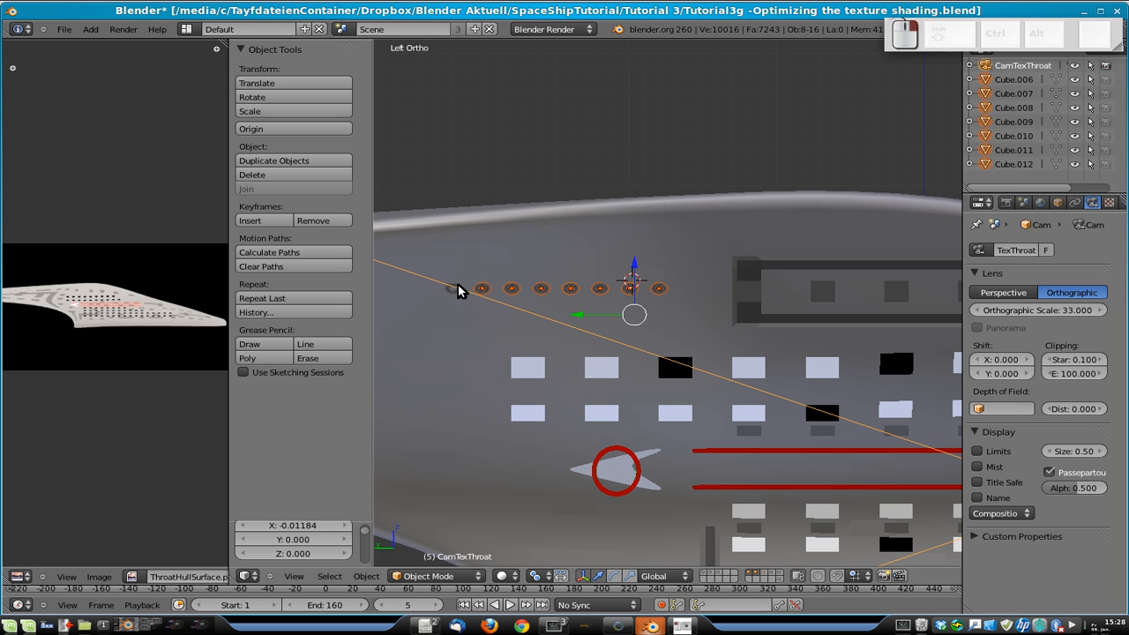
pyautogui.keyDown('shift'); pyautogui.rightClick(458, 291); pyautogui.keyUp('shift')
pyautogui.scroll(5, 459, 300)
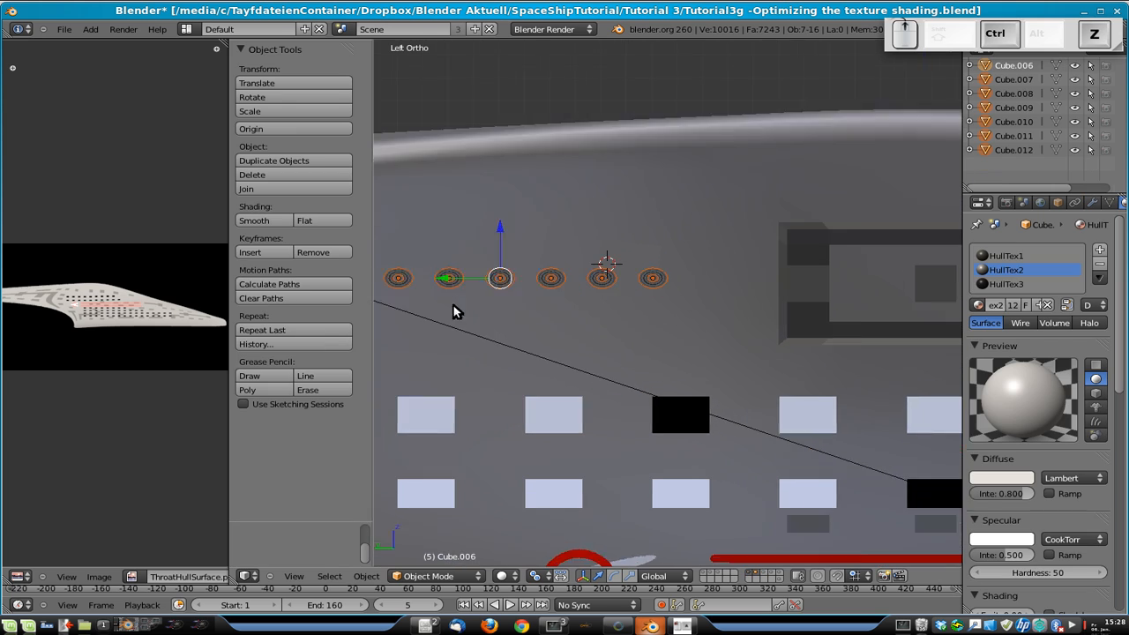
pyautogui.keyDown('shift'); pyautogui.rightClick(548, 277); pyautogui.keyUp('shift')
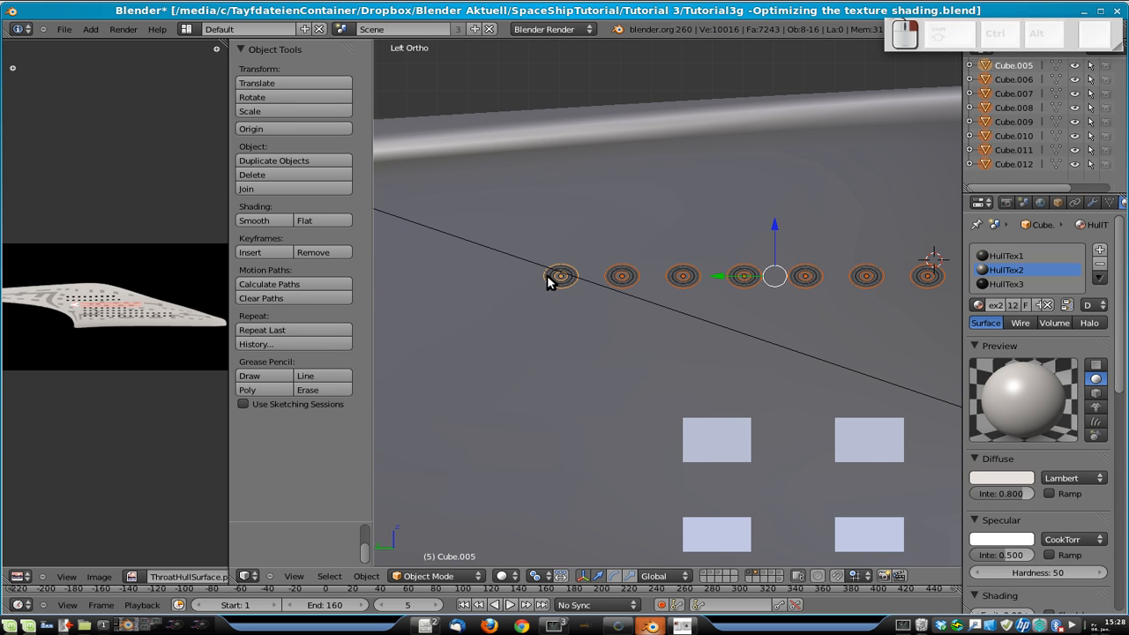
pyautogui.scroll(-2, 745, 309)
pyautogui.hotkey('ctrl', 'j')
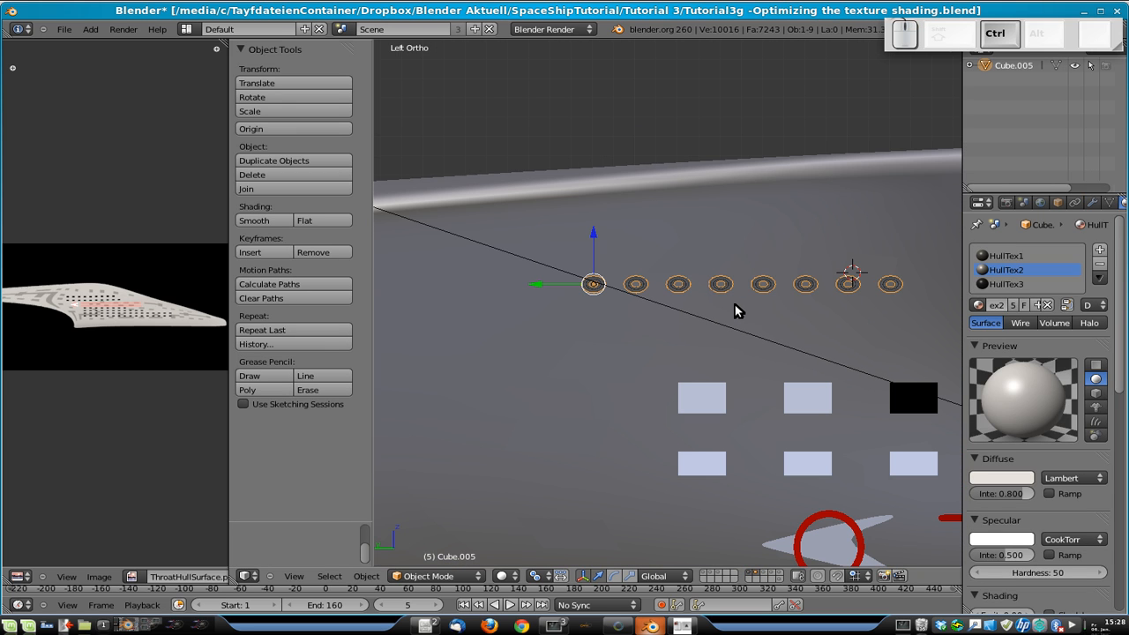
# - Rename the joined circle row object to CirclesTextureSurface
pyautogui.click(1057, 205)
pyautogui.click(1074, 253)
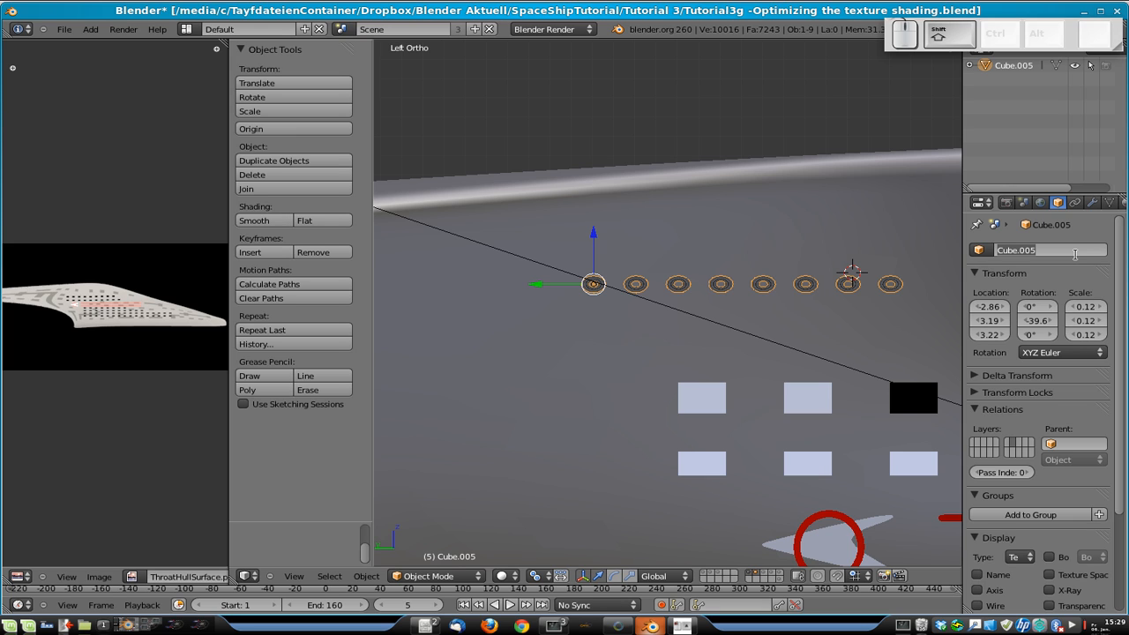
pyautogui.write('C')
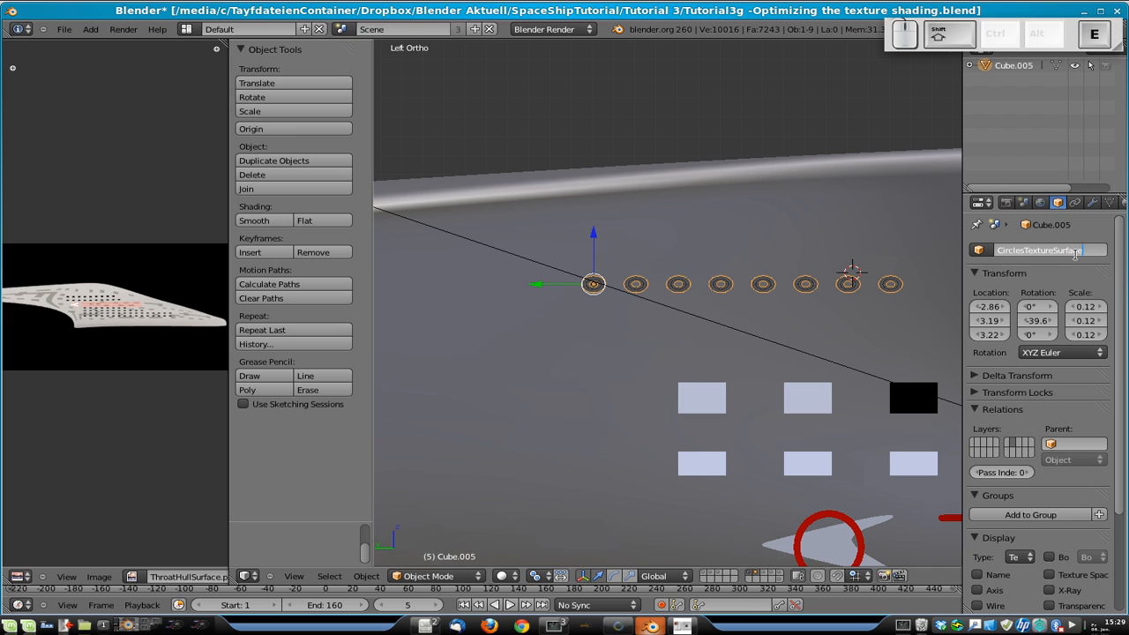
pyautogui.write('irclesTextureSurface')
pyautogui.press('Return')
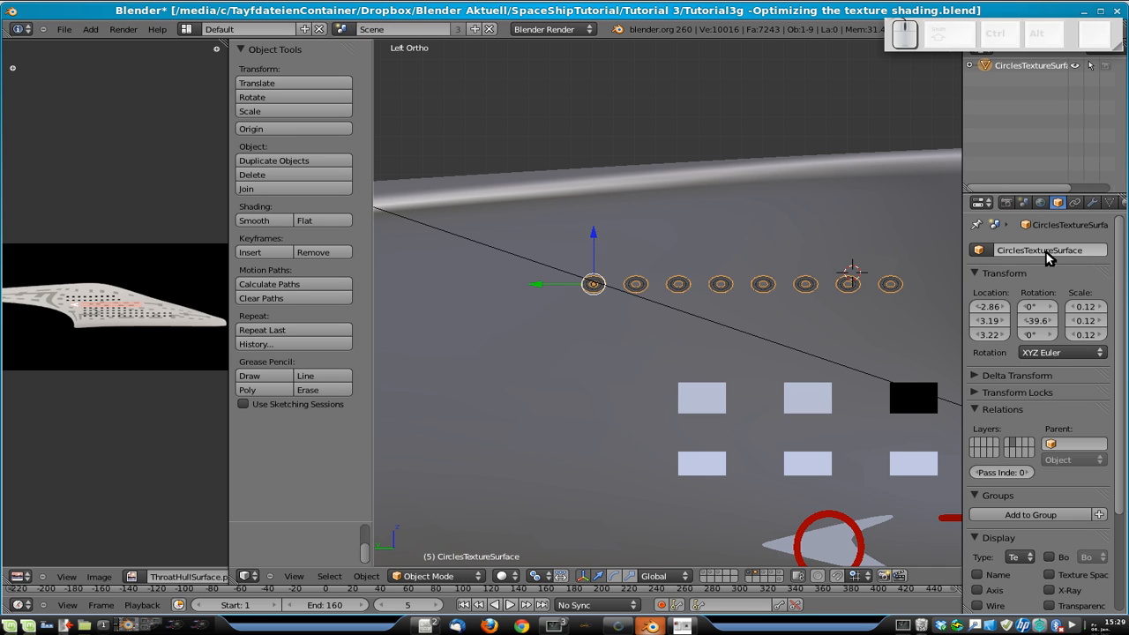
# - Duplicate the source circle above the hull and place the copy near the hull's lower edge at about Y -6.51, Z 0.09
pyautogui.scroll(-5, 776, 344)
pyautogui.keyDown('shift'); pyautogui.moveTo(763, 353); pyautogui.dragTo(518, 304, button='middle'); pyautogui.keyUp('shift')
pyautogui.scroll(-4, 610, 244)
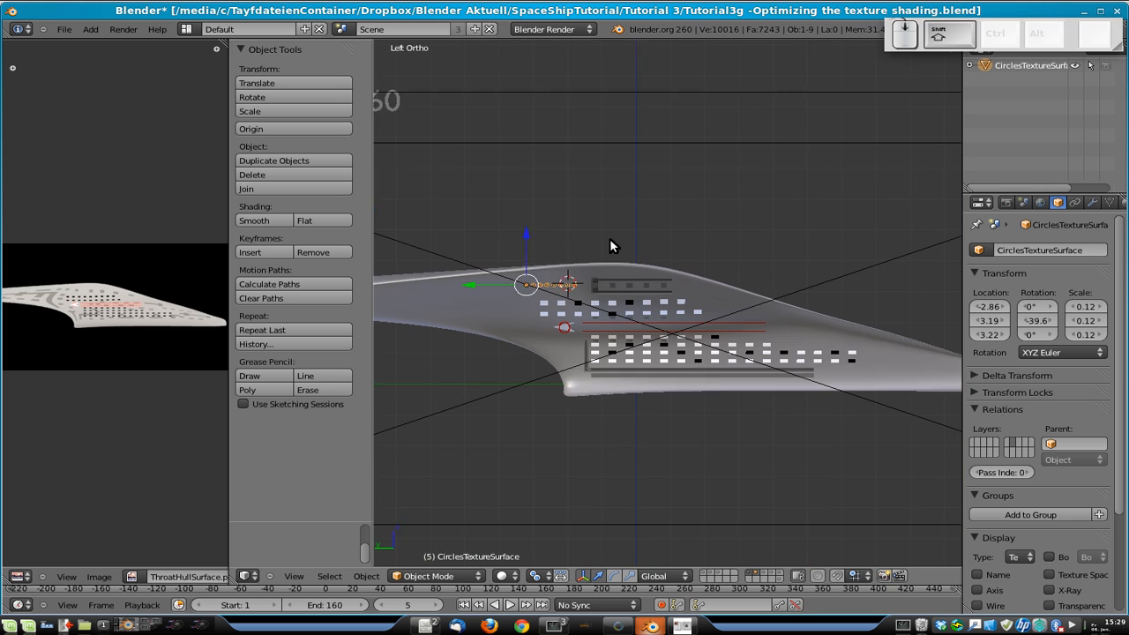
pyautogui.rightClick(852, 61)
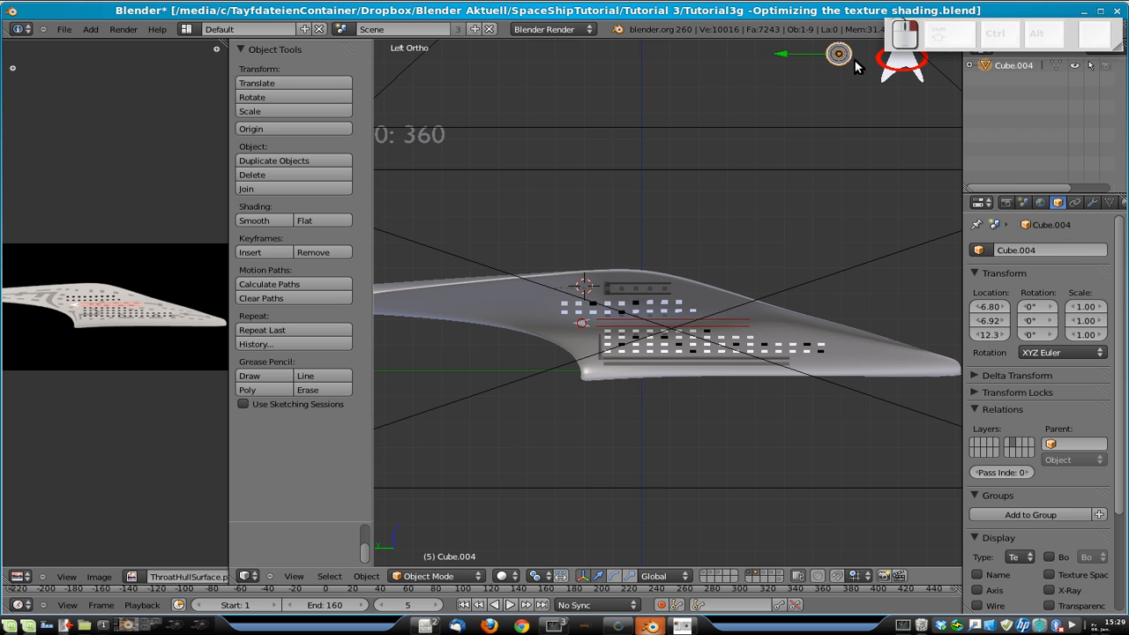
pyautogui.hotkey('shift', 'd')
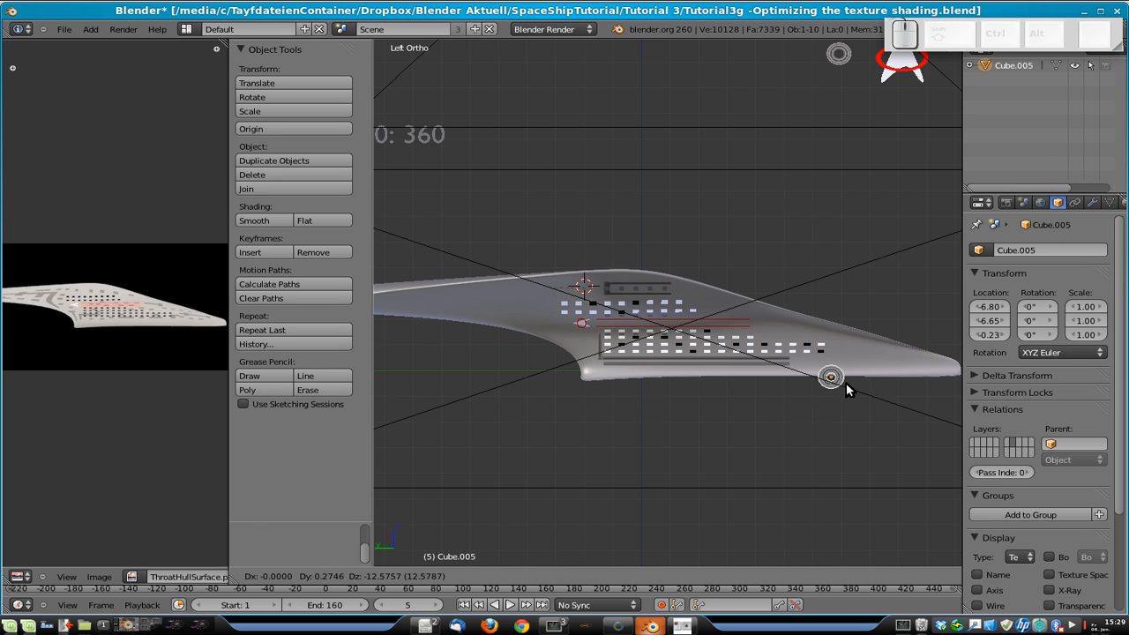
pyautogui.click(838, 374)
pyautogui.keyDown('shift'); pyautogui.moveTo(836, 372); pyautogui.dragTo(650, 362, button='middle'); pyautogui.keyUp('shift')
pyautogui.scroll(4, 650, 362)
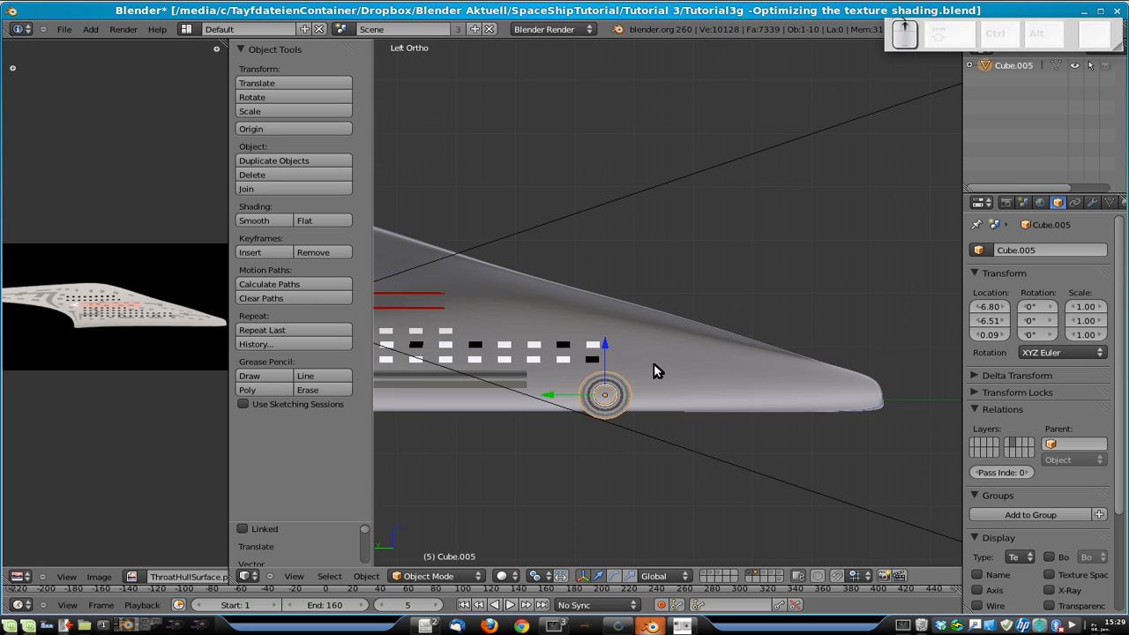
# - Scale the copied circle down to about 0.16 and move it near the stripe ends at about Y -5.48, Z 0.28
pyautogui.press('s')
pyautogui.click(612, 475)
pyautogui.press('g')
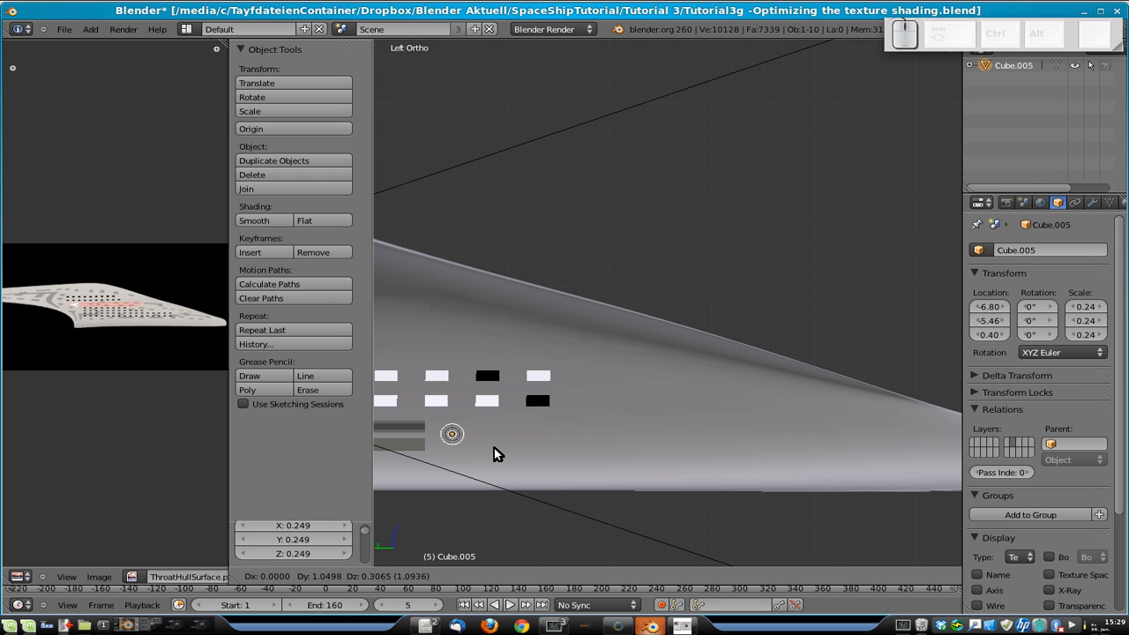
pyautogui.click(501, 455)
pyautogui.press('s')
pyautogui.click(499, 455)
pyautogui.press('g')
pyautogui.click(499, 457)
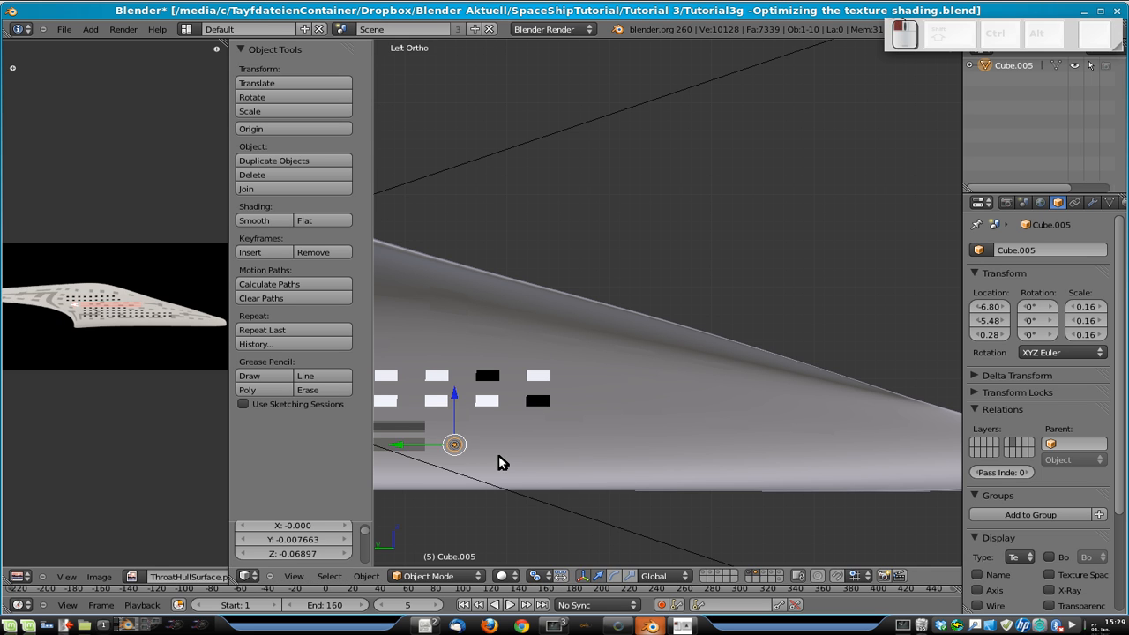
# - Shrink the circle to about 0.11 and place it just beyond the lower stripe's end at about Y -5.35, Z 0.28
pyautogui.scroll(2, 499, 460)
pyautogui.press('s')
pyautogui.click(550, 492)
pyautogui.keyDown('shift'); pyautogui.moveTo(592, 450); pyautogui.dragTo(764, 408, button='middle'); pyautogui.keyUp('shift')
pyautogui.scroll(3, 670, 450)
pyautogui.keyDown('shift'); pyautogui.moveTo(616, 489); pyautogui.dragTo(698, 394, button='middle'); pyautogui.keyUp('shift')
pyautogui.scroll(-1, 706, 423)
pyautogui.scroll(1, 682, 431)
pyautogui.press('g')
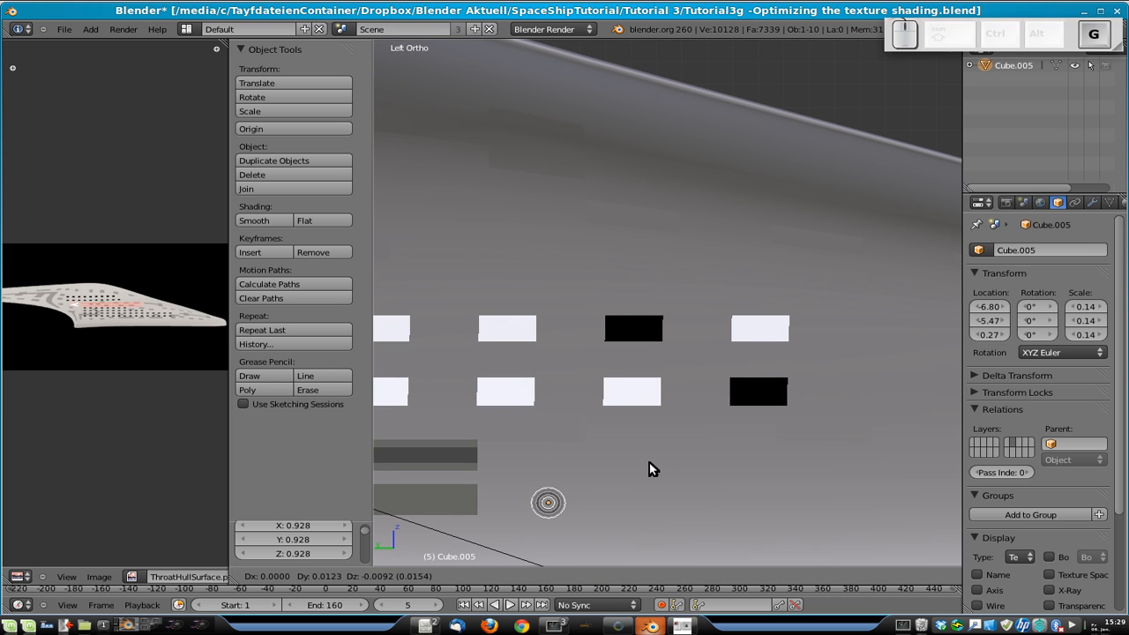
pyautogui.click(641, 456)
pyautogui.press('s')
pyautogui.click(622, 475)
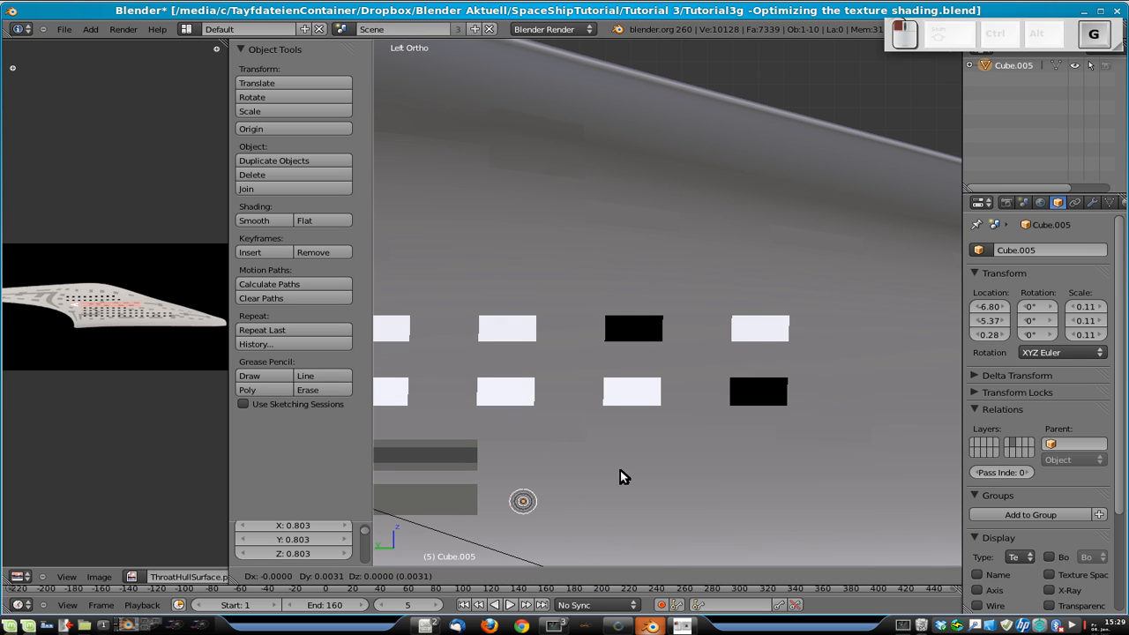
pyautogui.press('g')
pyautogui.click(615, 470)
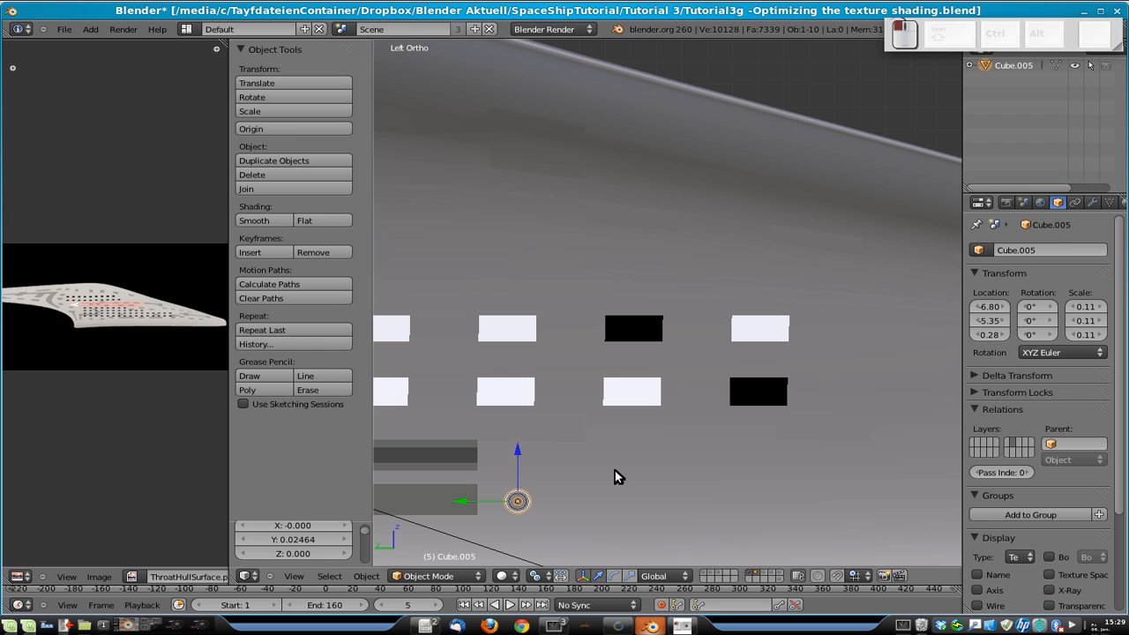
# - Duplicate the small circle straight up along Z to about Z 0.47, in line with the upper stripe
pyautogui.hotkey('shift', 'd')
pyautogui.press('z')
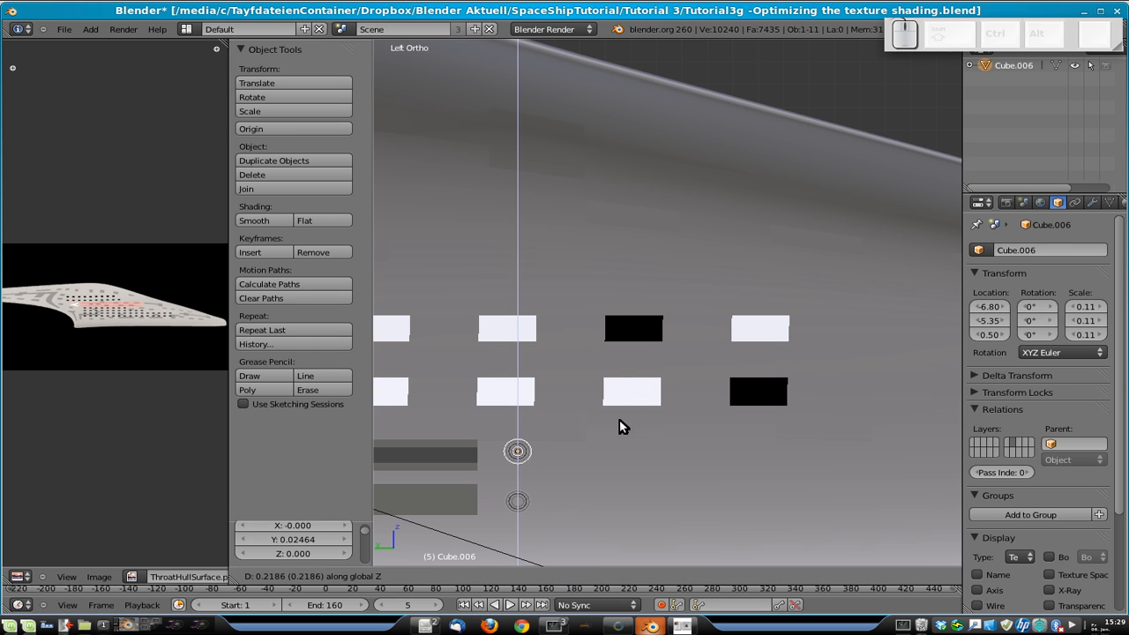
pyautogui.click(618, 425)
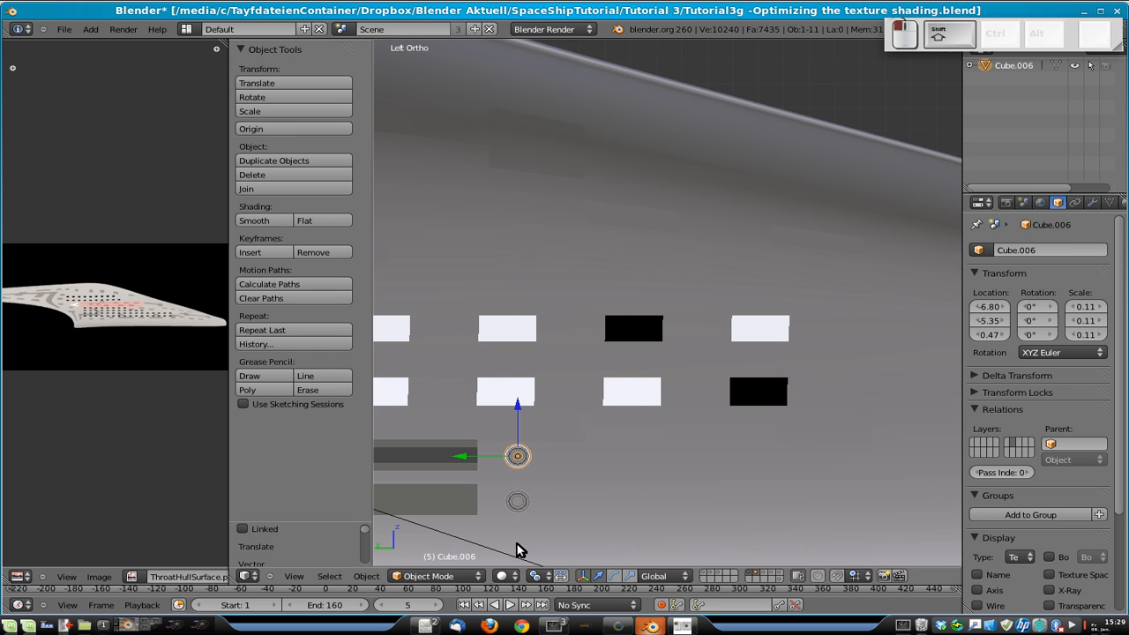
# - Select both small circles and duplicate the pair -0.2 along Y, away from the stripes
pyautogui.keyDown('shift'); pyautogui.rightClick(530, 503); pyautogui.keyUp('shift')
pyautogui.hotkey('shift', 'd')
pyautogui.write('y')
pyautogui.write('0.2')
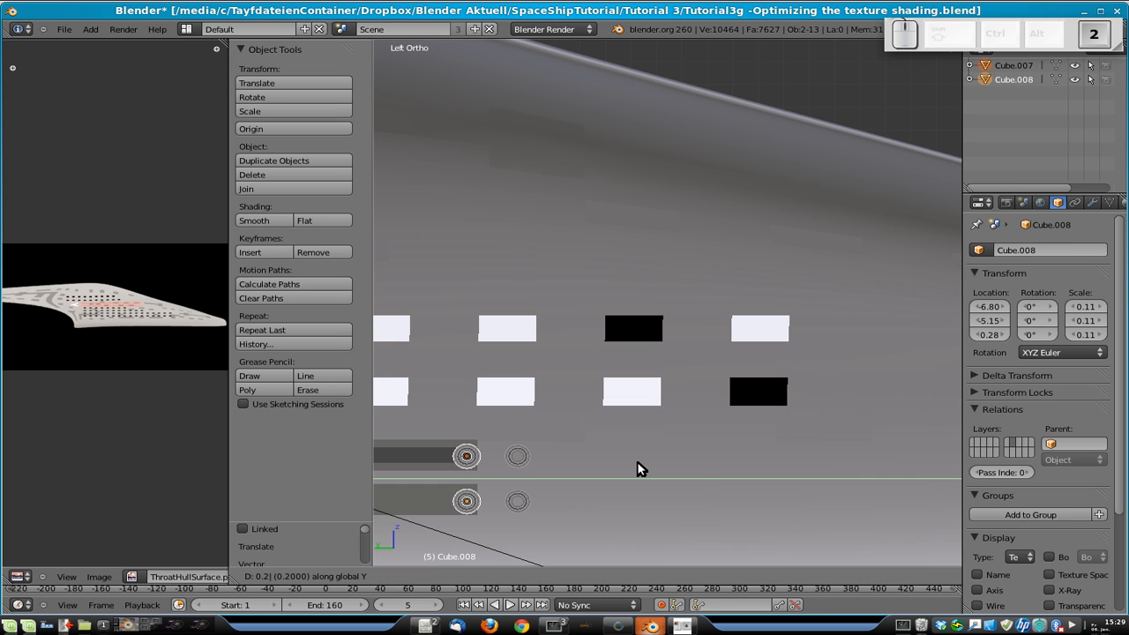
pyautogui.press('-')
pyautogui.press('Return')
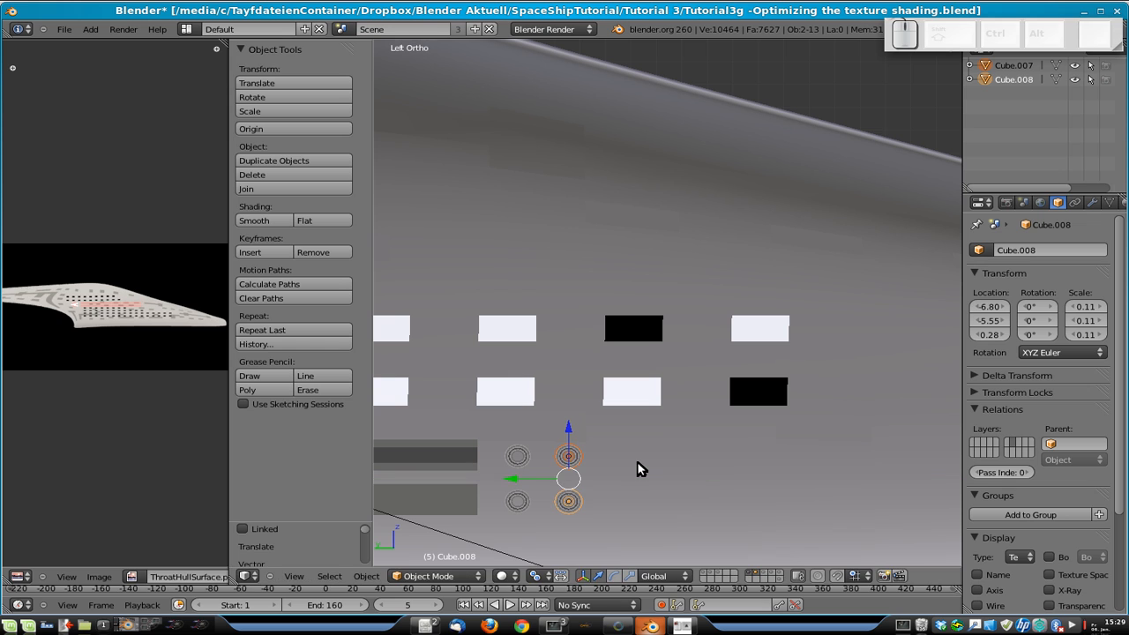
# - Duplicate the newest circle pair six more times, each offset -0.2 along Y, to complete eight columns in two rows
pyautogui.hotkey('shift', 'd')
pyautogui.write('y-0.2')
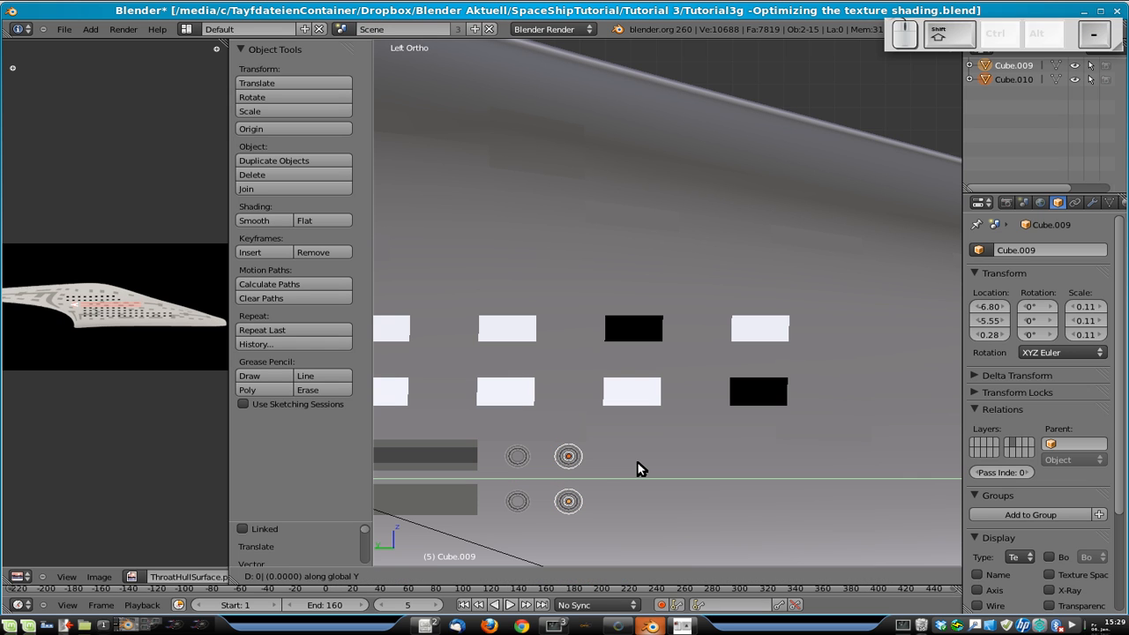
pyautogui.press('Return')
pyautogui.hotkey('shift', 'd')
pyautogui.write('y-0.2')
pyautogui.press('Return')
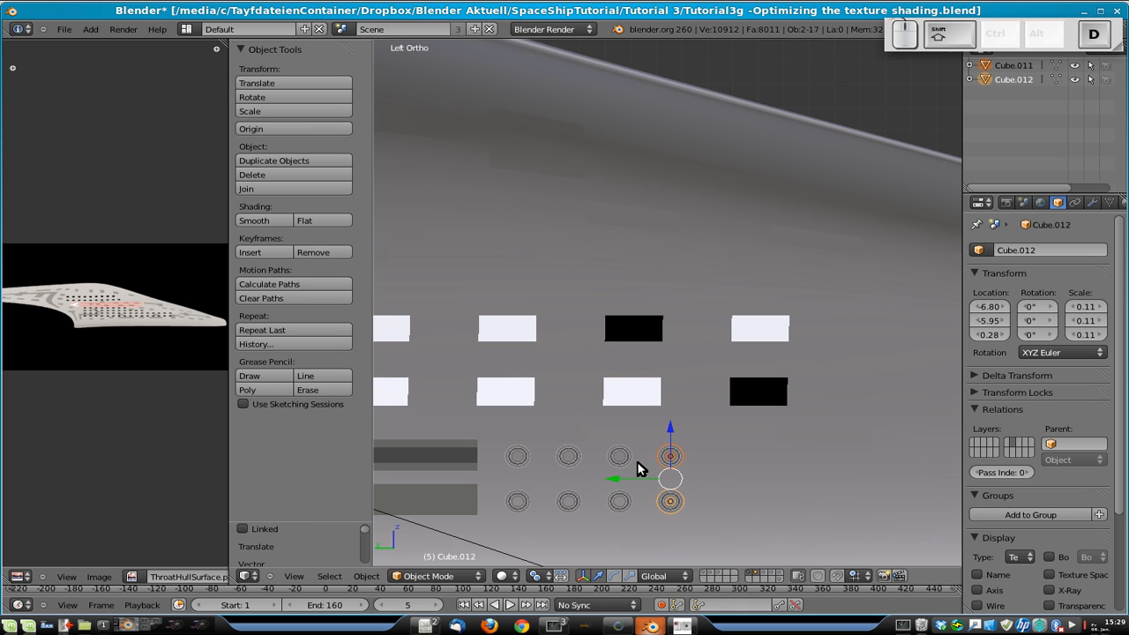
pyautogui.hotkey('shift', 'd')
pyautogui.write('y')
pyautogui.write('-0.2')
pyautogui.press('Return')
pyautogui.hotkey('shift', 'd')
pyautogui.write('y-0.2')
pyautogui.press('Return')
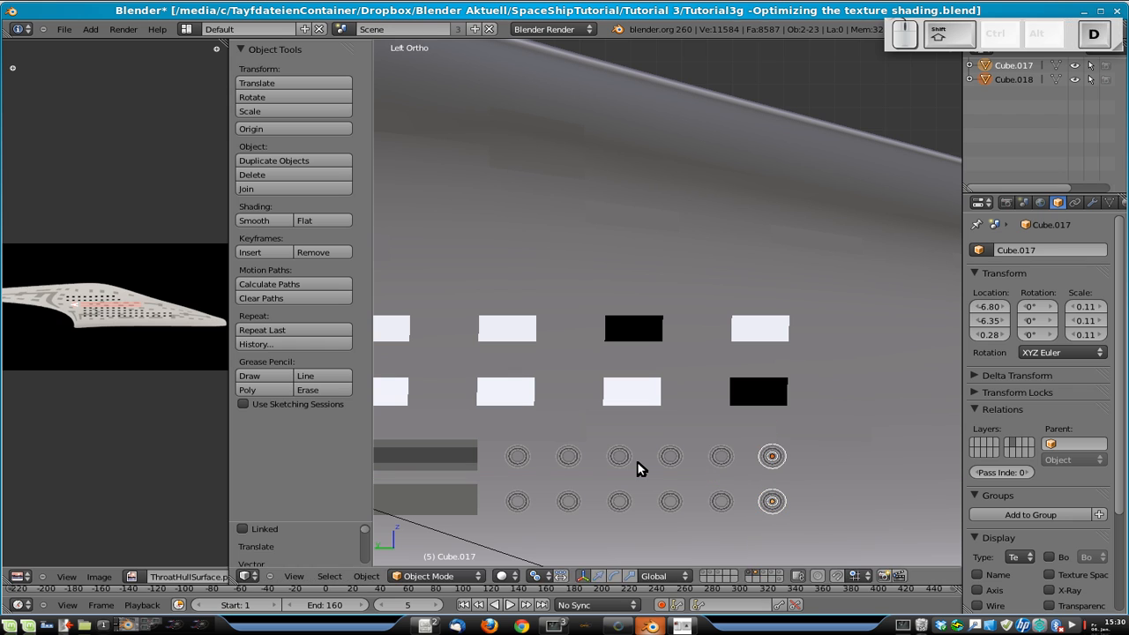
pyautogui.hotkey('shift', 'd')
pyautogui.write('y0.2')
pyautogui.press('Return')
pyautogui.hotkey('shift', 'd')
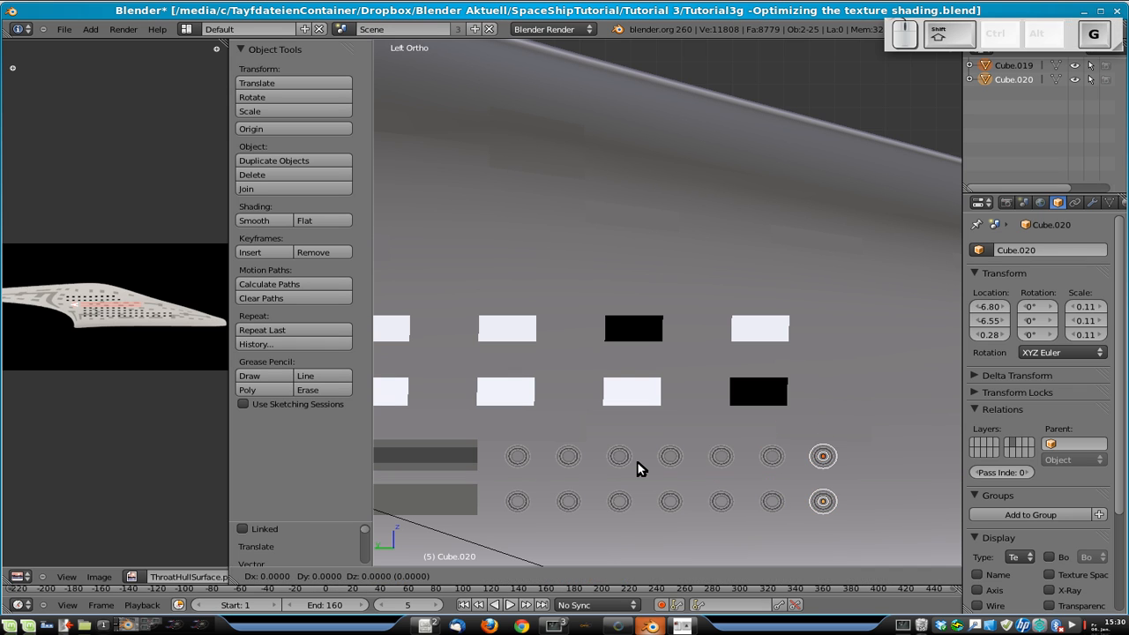
pyautogui.write('y-0.2| (0.2000) along global Y')
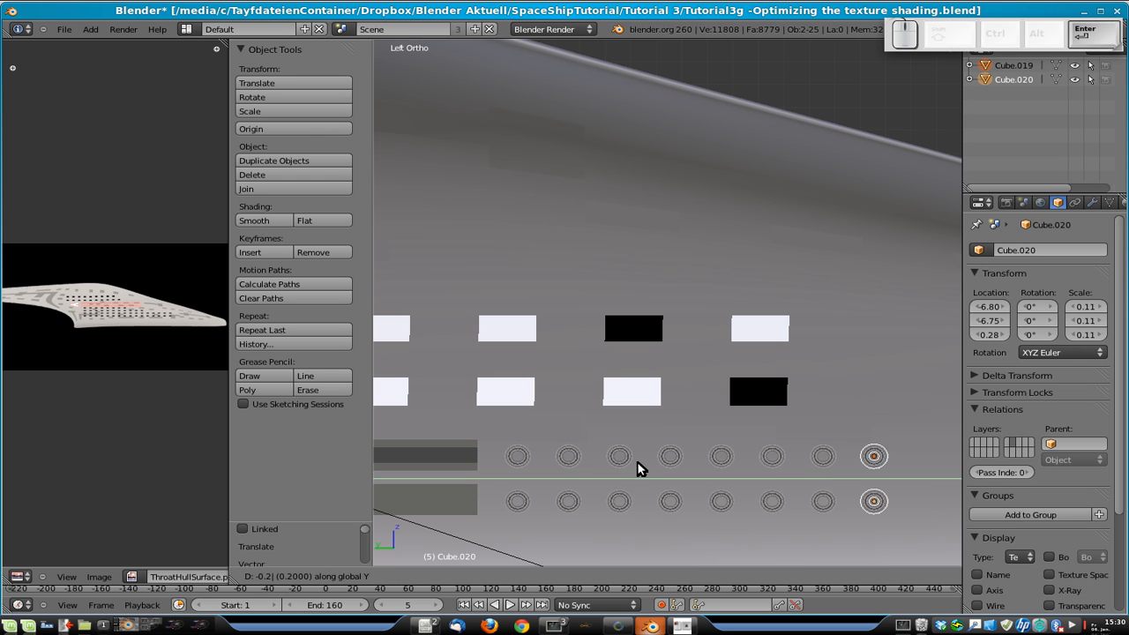
pyautogui.press('Return')
# - Select all sixteen small circles in the two rows and duplicate them as a second block offset -2 along Y
pyautogui.scroll(-6, 741, 411)
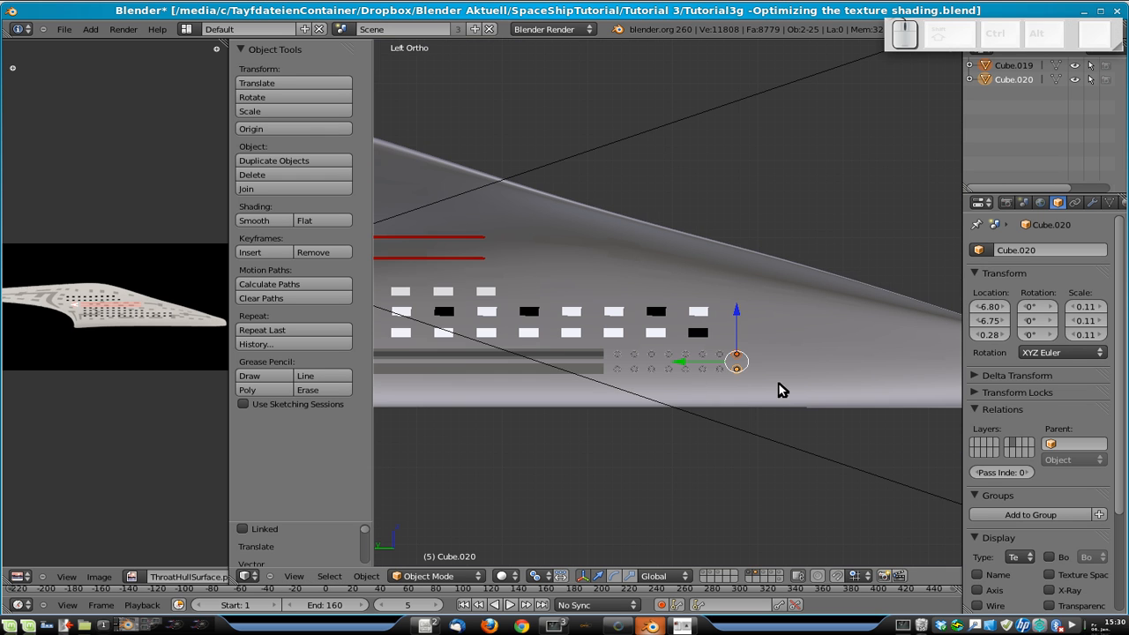
pyautogui.scroll(3, 664, 392)
pyautogui.rightClick(579, 392)
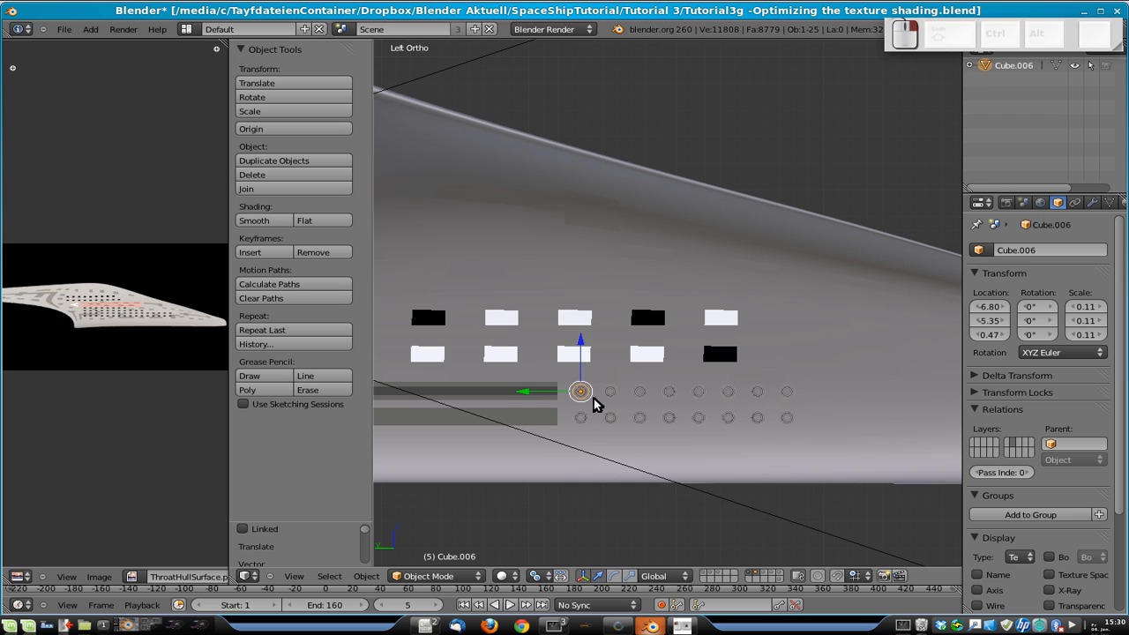
pyautogui.keyDown('shift'); pyautogui.rightClick(580, 418); pyautogui.keyUp('shift')
pyautogui.keyDown('shift'); pyautogui.rightClick(609, 417); pyautogui.keyUp('shift')
pyautogui.keyDown('shift'); pyautogui.rightClick(610, 393); pyautogui.keyUp('shift')
pyautogui.keyDown('shift'); pyautogui.rightClick(640, 392); pyautogui.keyUp('shift')
pyautogui.keyDown('shift'); pyautogui.rightClick(640, 418); pyautogui.keyUp('shift')
pyautogui.keyDown('shift'); pyautogui.rightClick(668, 417); pyautogui.keyUp('shift')
pyautogui.keyDown('shift'); pyautogui.rightClick(669, 392); pyautogui.keyUp('shift')
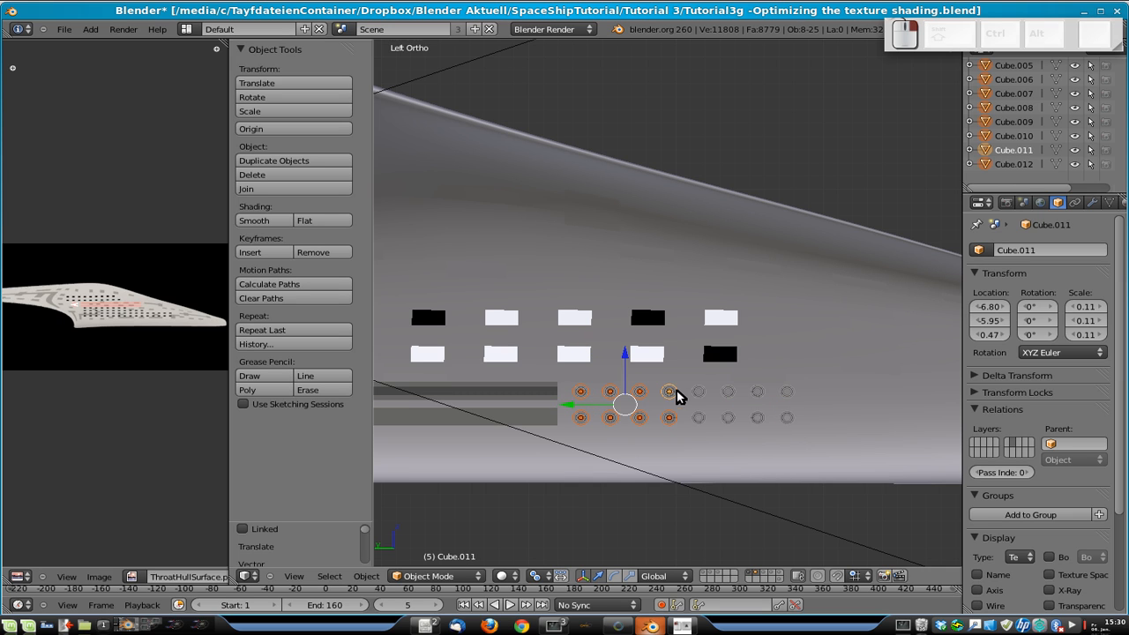
pyautogui.keyDown('shift'); pyautogui.rightClick(700, 394); pyautogui.keyUp('shift')
pyautogui.keyDown('shift'); pyautogui.rightClick(700, 418); pyautogui.keyUp('shift')
pyautogui.keyDown('shift'); pyautogui.rightClick(731, 393); pyautogui.keyUp('shift')
pyautogui.keyDown('shift'); pyautogui.rightClick(729, 418); pyautogui.keyUp('shift')
pyautogui.keyDown('shift'); pyautogui.rightClick(757, 393); pyautogui.keyUp('shift')
pyautogui.keyDown('shift'); pyautogui.rightClick(762, 420); pyautogui.keyUp('shift')
pyautogui.keyDown('shift'); pyautogui.rightClick(787, 393); pyautogui.keyUp('shift')
pyautogui.keyDown('shift'); pyautogui.rightClick(787, 418); pyautogui.keyUp('shift')
pyautogui.scroll(-2, 830, 407)
pyautogui.scroll(-2, 827, 407)
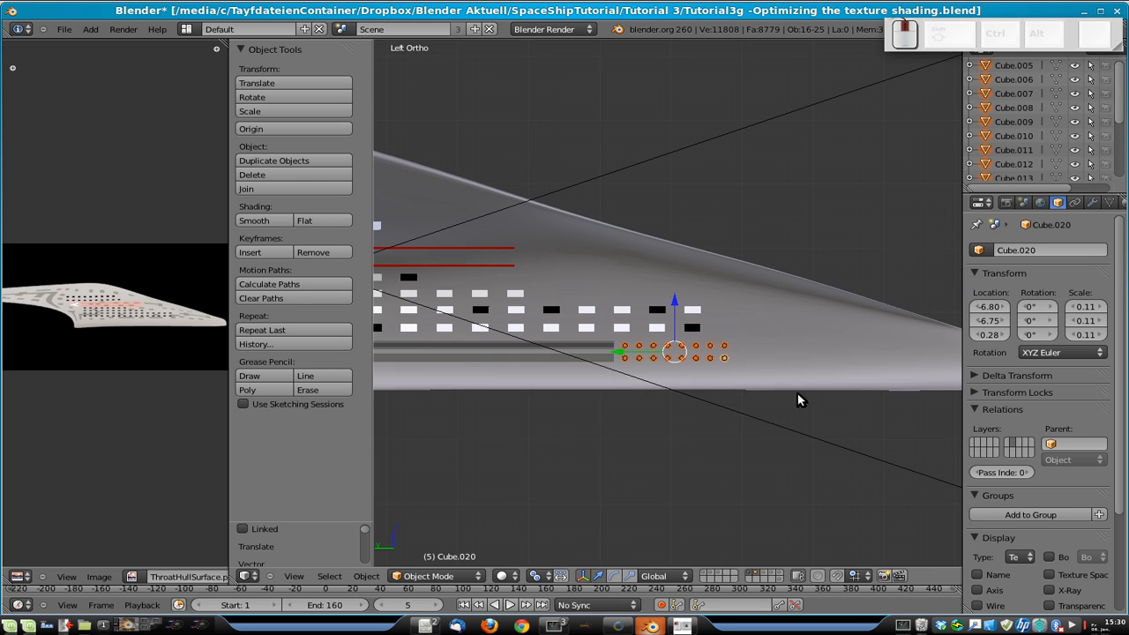
pyautogui.keyDown('shift'); pyautogui.moveTo(797, 394); pyautogui.dragTo(627, 391, button='middle'); pyautogui.keyUp('shift')
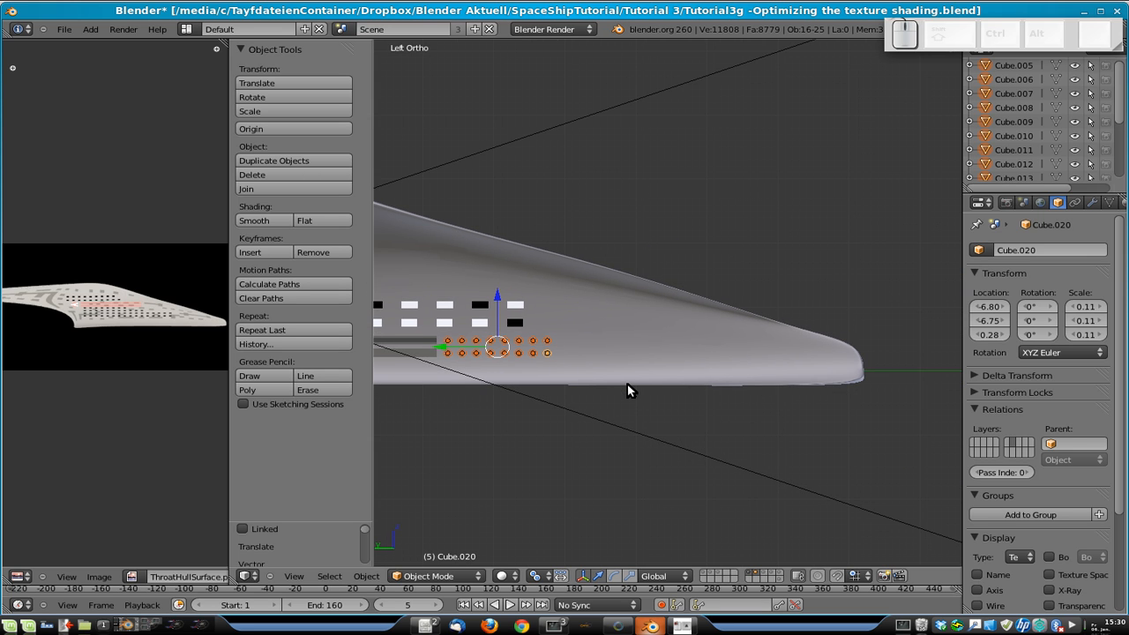
pyautogui.hotkey('shift', 'd')
pyautogui.press('y')
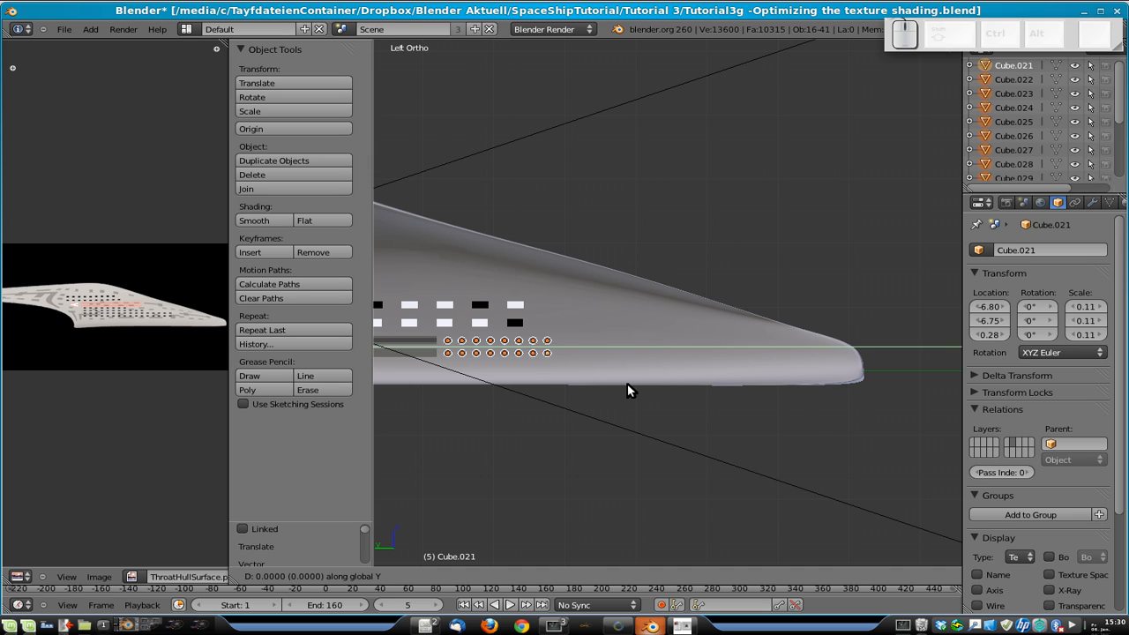
pyautogui.write('y-2')
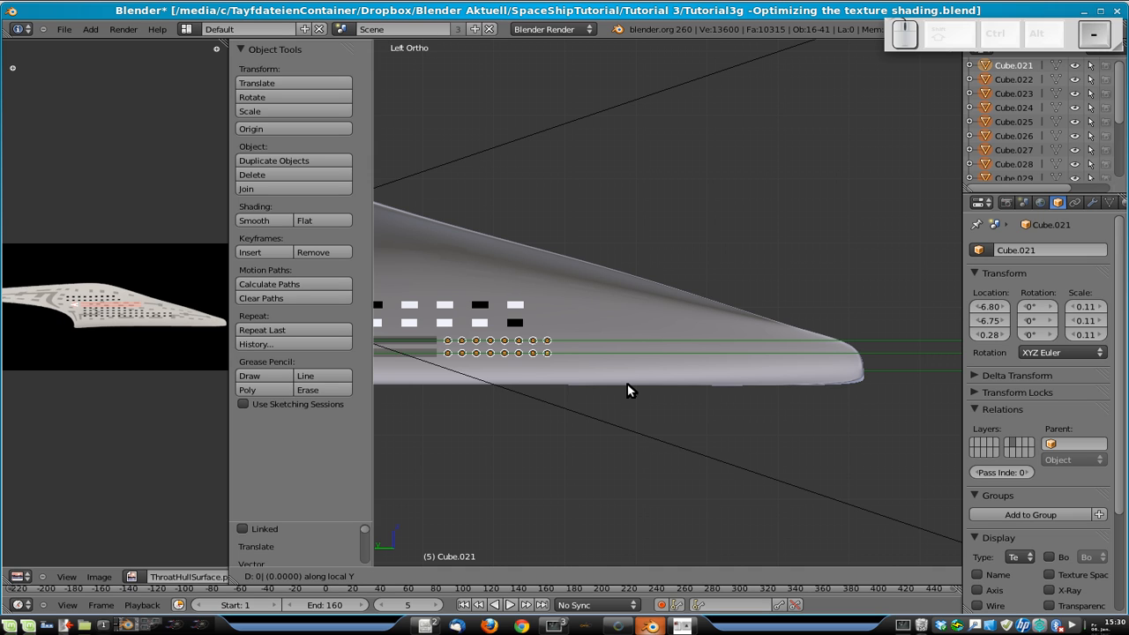
pyautogui.press('Return')
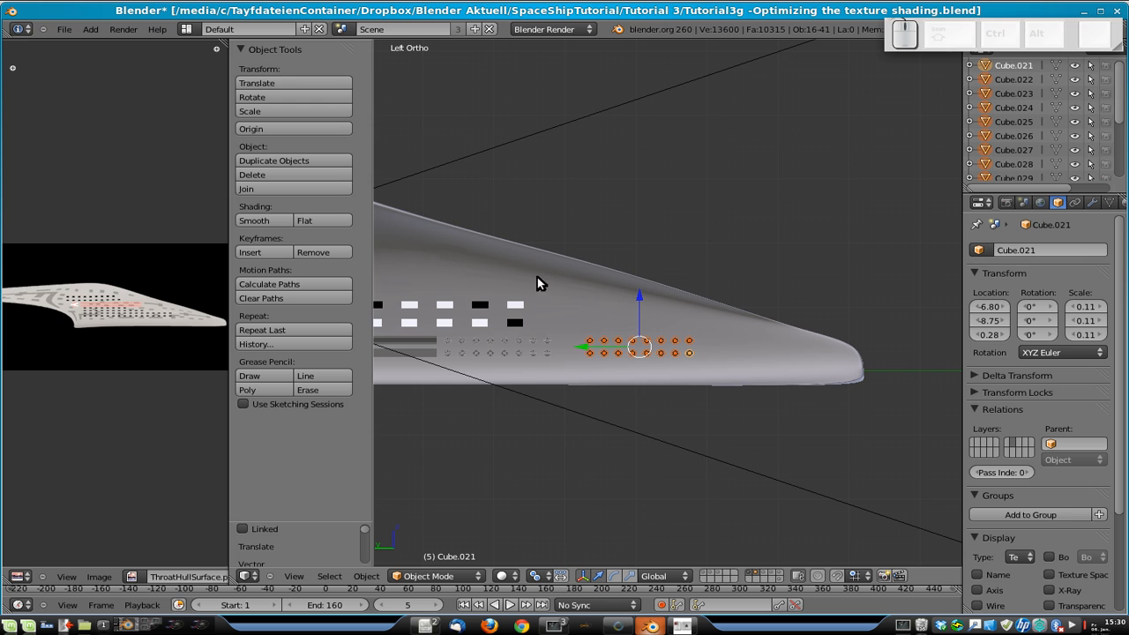
# - Save the blend file over the existing version
pyautogui.keyDown('shift'); pyautogui.moveTo(651, 339); pyautogui.dragTo(662, 337, button='middle'); pyautogui.keyUp('shift')
pyautogui.scroll(2, 662, 343)
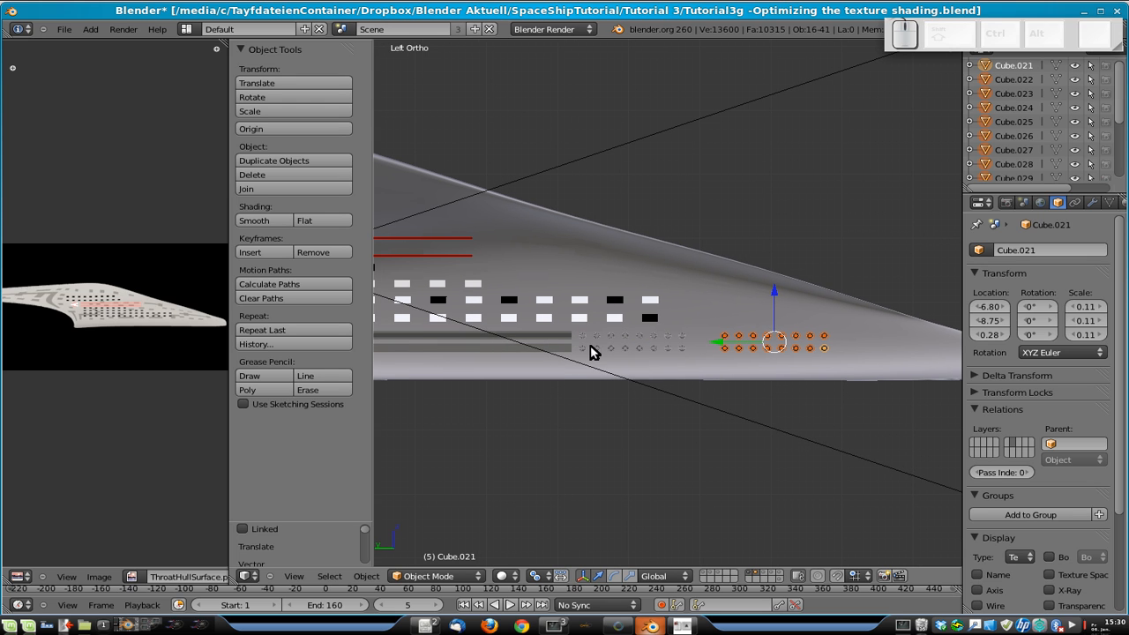
pyautogui.scroll(1, 584, 363)
pyautogui.scroll(1, 580, 375)
pyautogui.keyDown('shift'); pyautogui.moveTo(439, 380); pyautogui.dragTo(560, 374, button='middle'); pyautogui.keyUp('shift')
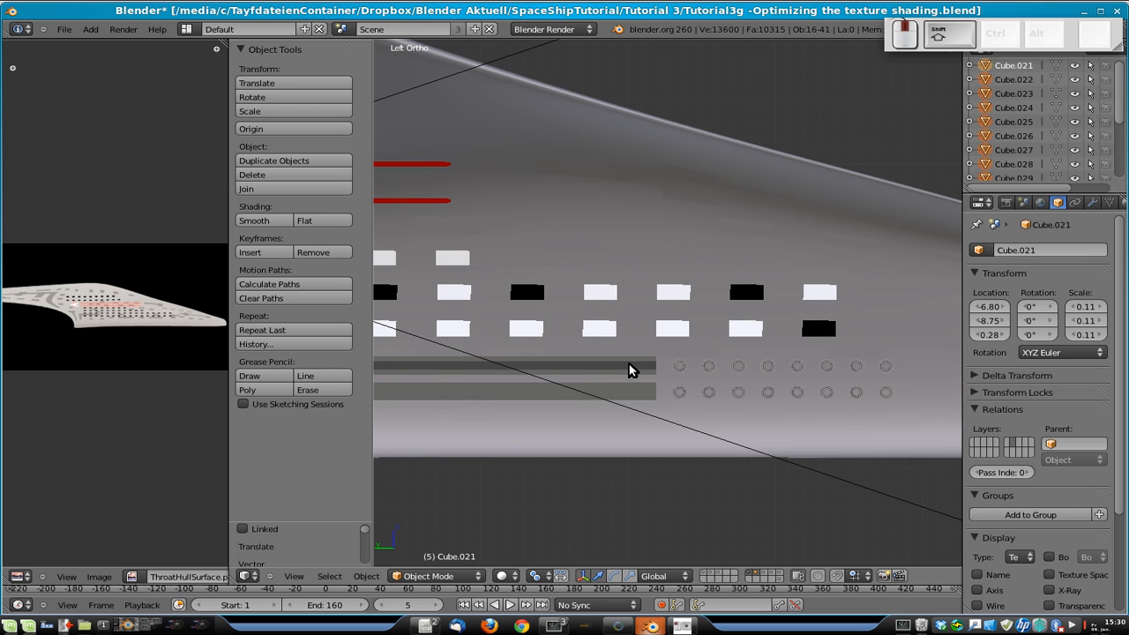
pyautogui.scroll(-5, 566, 365)
pyautogui.keyDown('shift'); pyautogui.moveTo(509, 250); pyautogui.dragTo(754, 278, button='middle'); pyautogui.keyUp('shift')
pyautogui.hotkey('ctrl', 's')
pyautogui.click(755, 281)
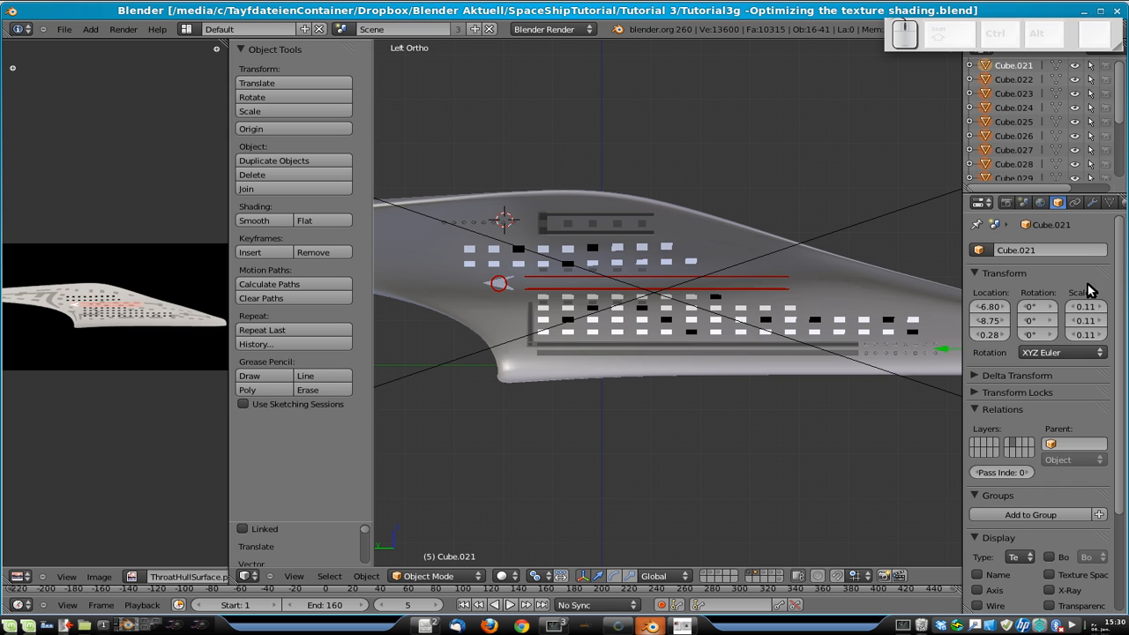
# - Join the sixteen selected circles of the duplicated block into one object
pyautogui.keyDown('shift'); pyautogui.moveTo(917, 362); pyautogui.dragTo(725, 356, button='middle'); pyautogui.keyUp('shift')
pyautogui.scroll(3, 727, 358)
pyautogui.keyDown('shift'); pyautogui.moveTo(859, 385); pyautogui.dragTo(637, 386, button='middle'); pyautogui.keyUp('shift')
pyautogui.hotkey('ctrl', 'j')
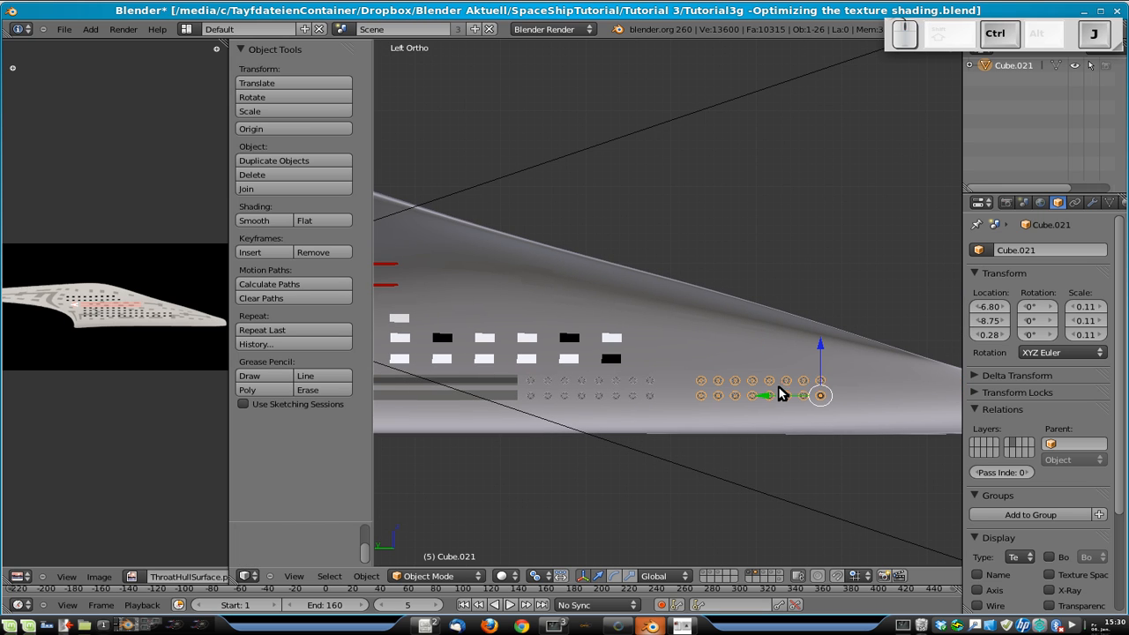
# - Rename the joined circle block to CireclesTexDoubleArra and copy that name
pyautogui.click(1052, 250)
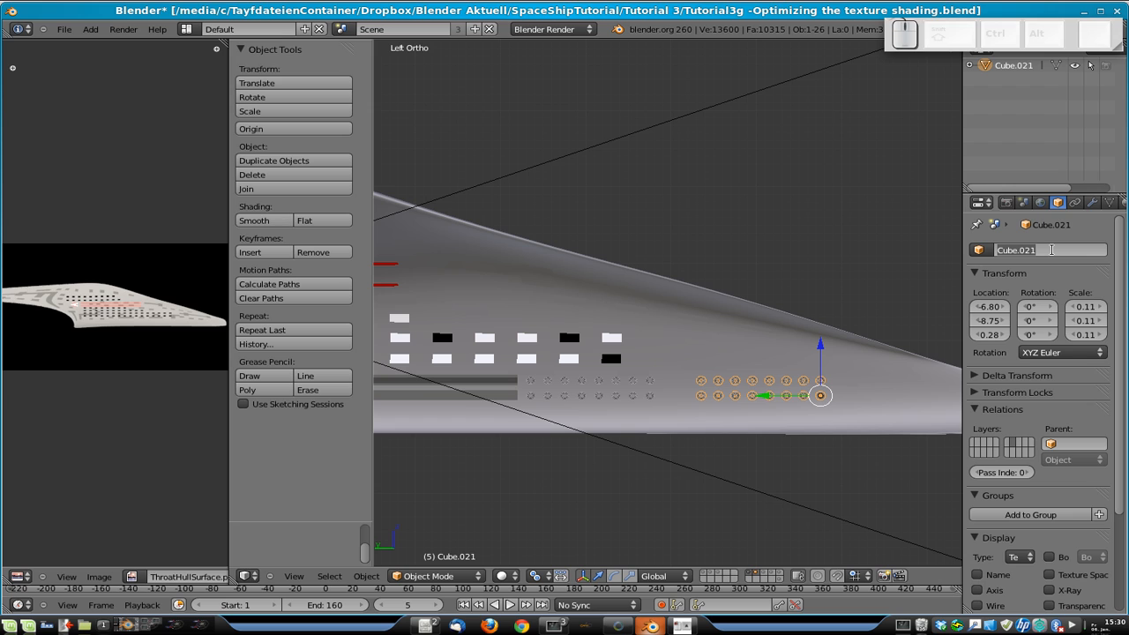
pyautogui.write('CI')
pyautogui.press('BackSpace')
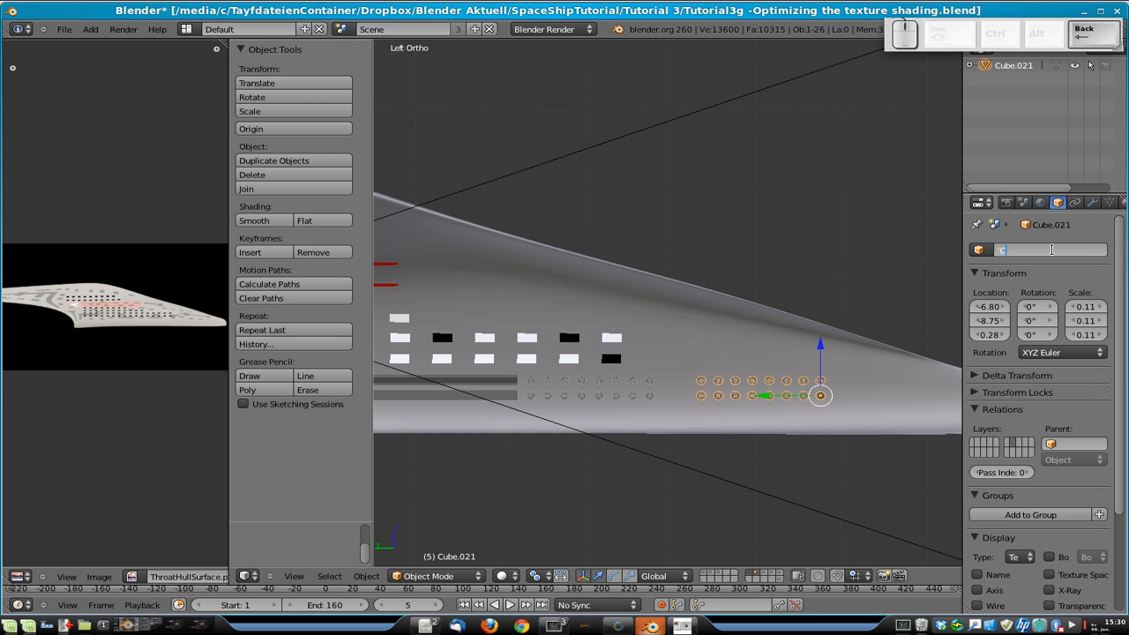
pyautogui.write('CirclesTe')
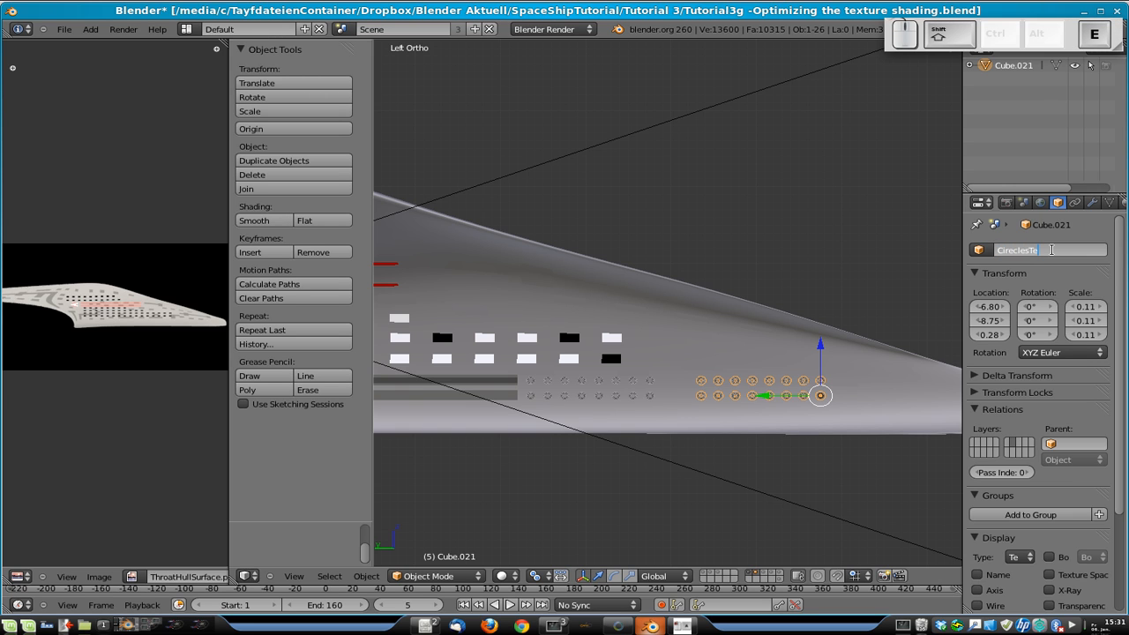
pyautogui.write('xDo')
pyautogui.write('eAr')
pyautogui.click(1049, 251)
pyautogui.write('o')
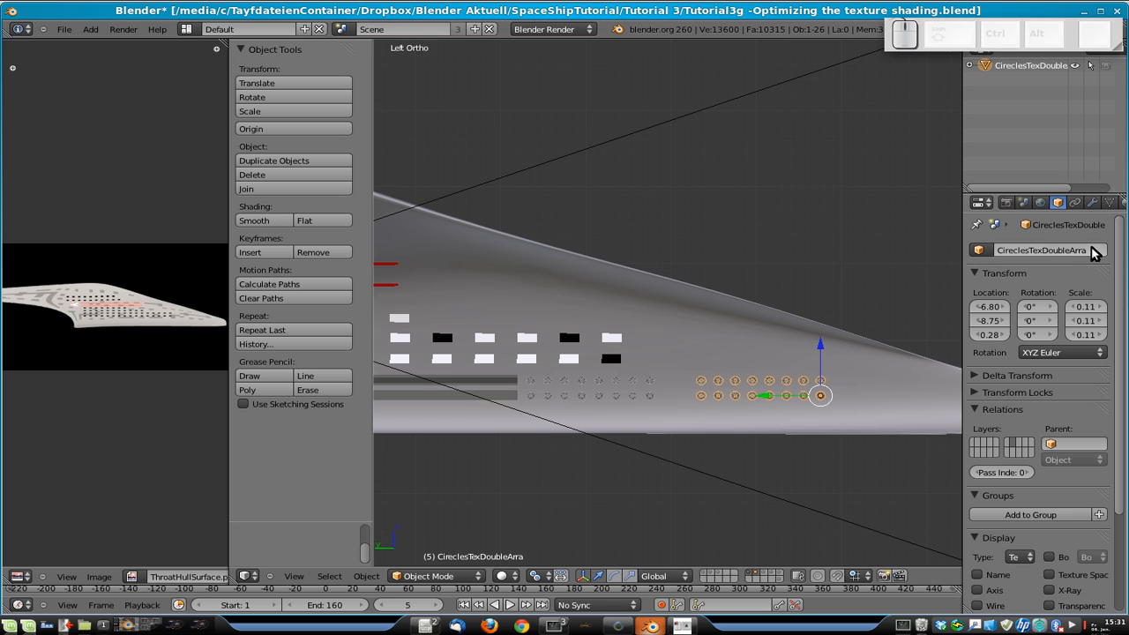
pyautogui.press('Return')
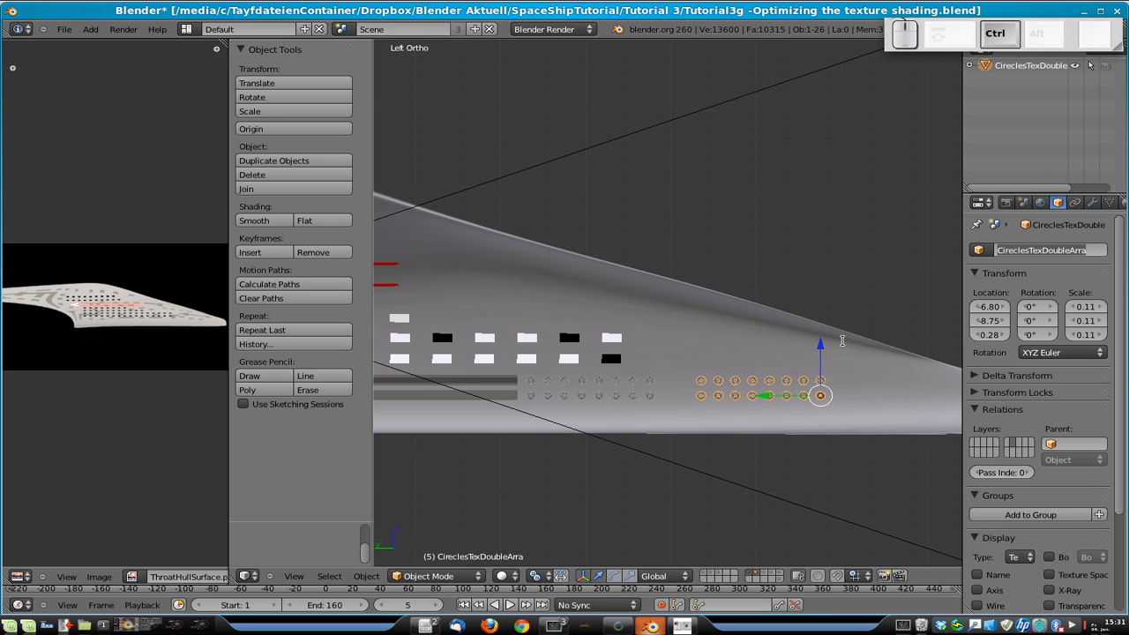
pyautogui.press('Escape')
# - Select all sixteen circles of the original block beside the stripes and join them into one object
pyautogui.rightClick(531, 381)
pyautogui.keyDown('shift'); pyautogui.rightClick(548, 380); pyautogui.keyUp('shift')
pyautogui.keyDown('shift'); pyautogui.rightClick(564, 381); pyautogui.keyUp('shift')
pyautogui.keyDown('shift'); pyautogui.rightClick(581, 381); pyautogui.keyUp('shift')
pyautogui.keyDown('shift'); pyautogui.rightClick(599, 381); pyautogui.keyUp('shift')
pyautogui.keyDown('shift'); pyautogui.rightClick(616, 381); pyautogui.keyUp('shift')
pyautogui.keyDown('shift'); pyautogui.rightClick(633, 382); pyautogui.keyUp('shift')
pyautogui.keyDown('shift'); pyautogui.rightClick(650, 381); pyautogui.keyUp('shift')
pyautogui.keyDown('shift'); pyautogui.rightClick(650, 396); pyautogui.keyUp('shift')
pyautogui.keyDown('shift'); pyautogui.rightClick(633, 396); pyautogui.keyUp('shift')
pyautogui.keyDown('shift'); pyautogui.rightClick(616, 396); pyautogui.keyUp('shift')
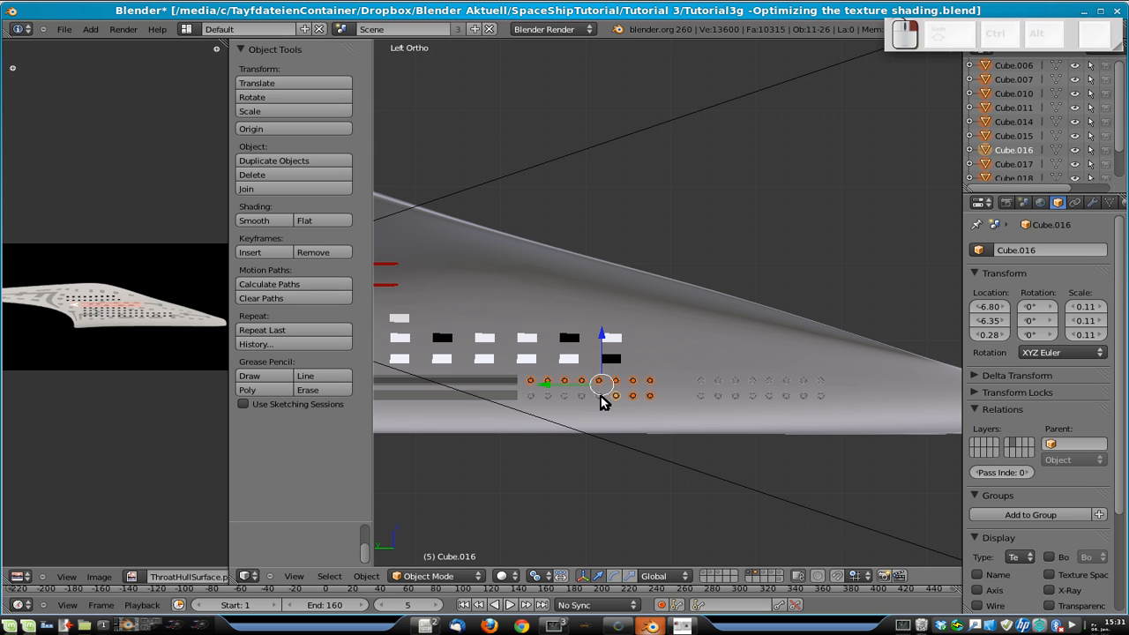
pyautogui.keyDown('shift'); pyautogui.rightClick(599, 397); pyautogui.keyUp('shift')
pyautogui.keyDown('shift'); pyautogui.rightClick(581, 396); pyautogui.keyUp('shift')
pyautogui.keyDown('shift'); pyautogui.rightClick(565, 396); pyautogui.keyUp('shift')
pyautogui.keyDown('shift'); pyautogui.rightClick(548, 396); pyautogui.keyUp('shift')
pyautogui.keyDown('shift'); pyautogui.rightClick(531, 396); pyautogui.keyUp('shift')
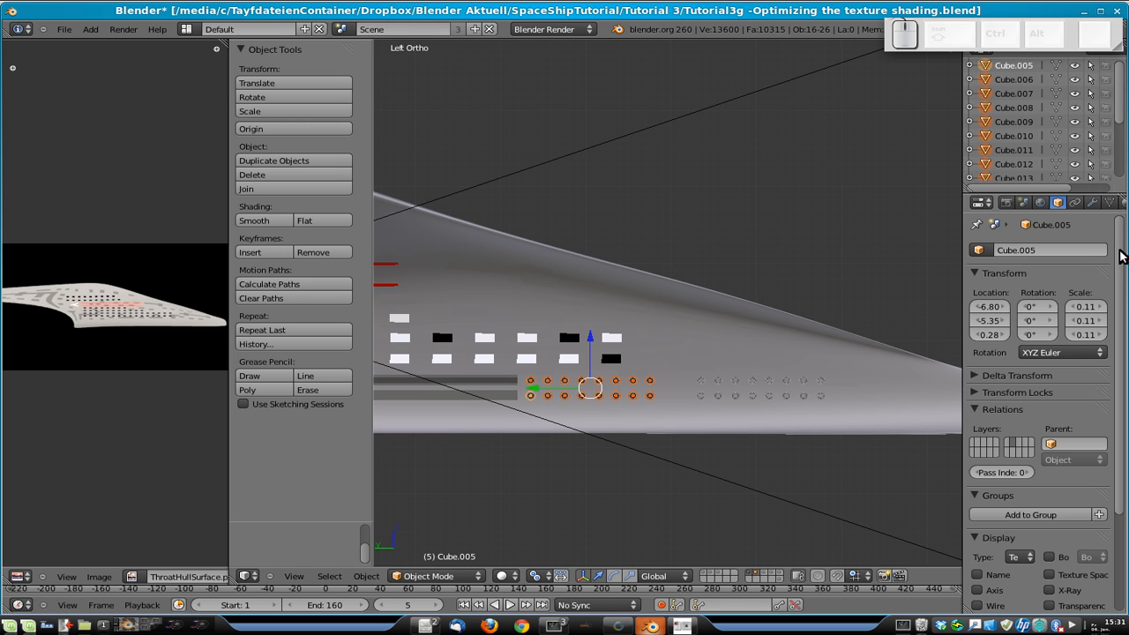
pyautogui.hotkey('ctrl', 'j')
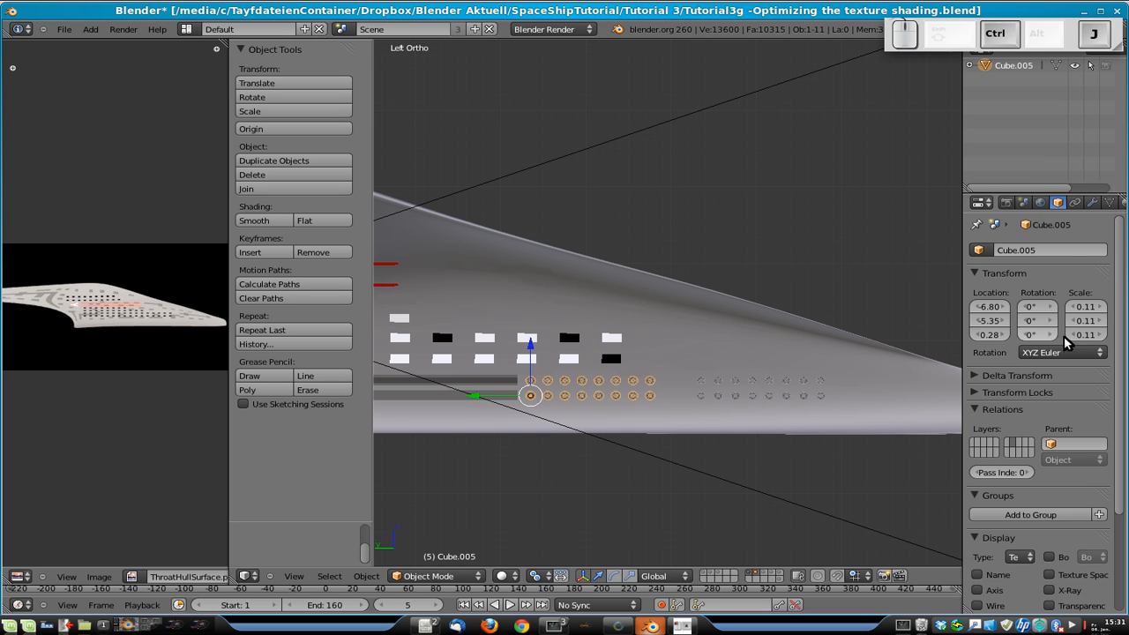
# - Rename the joined original circle block to CirclesDoubleArray and save the blend file over the existing version
pyautogui.click(1059, 250)
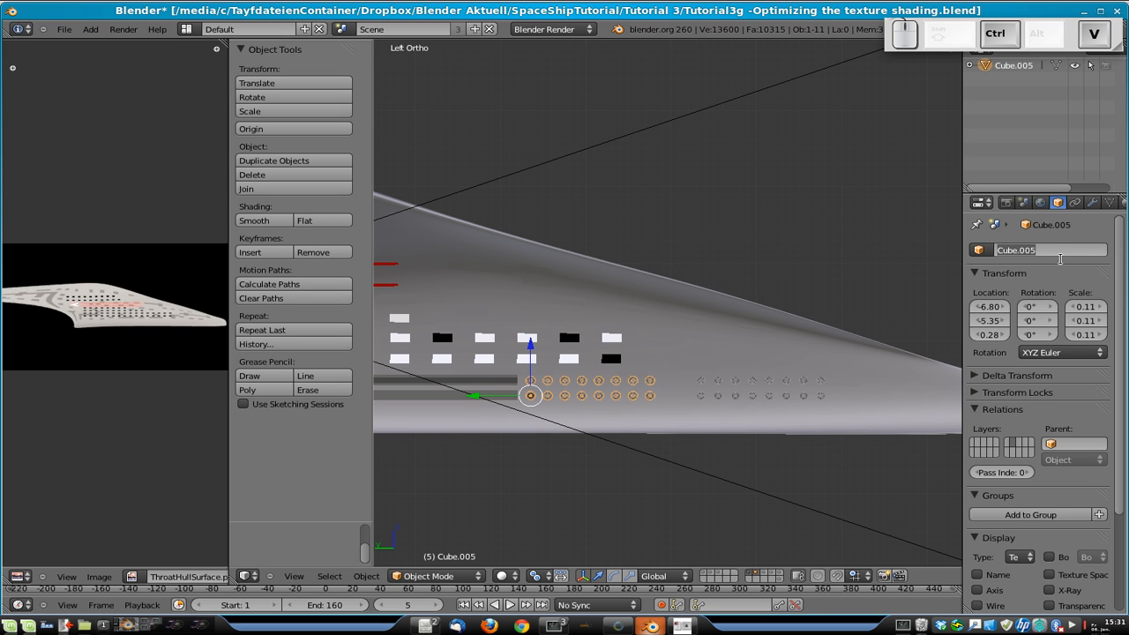
pyautogui.write('Double')
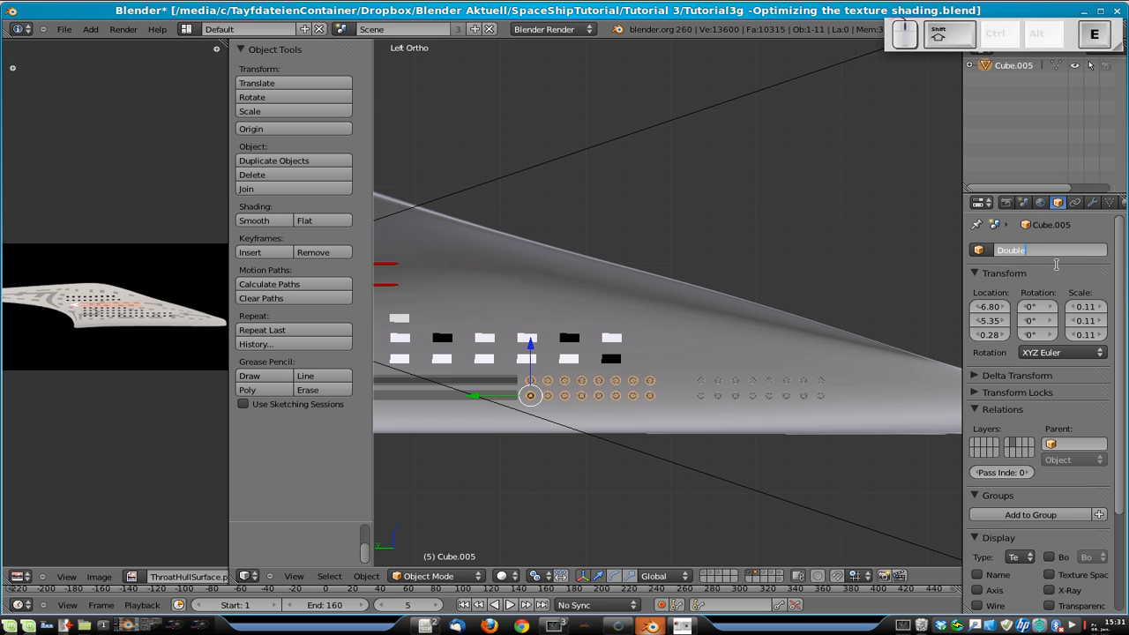
pyautogui.write('Array')
pyautogui.press('Home')
pyautogui.write('Circles')
pyautogui.press('Return')
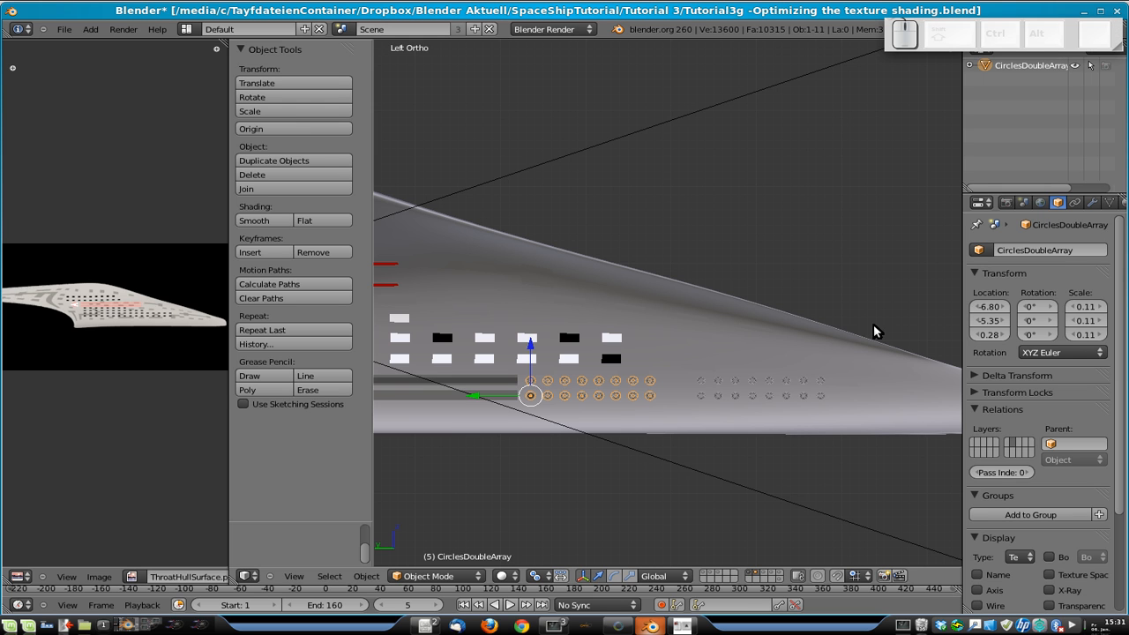
pyautogui.hotkey('ctrl', 's')
pyautogui.click(808, 332)
# - In Edit Mode on the hull mesh, select the ten consecutive horizontal edges running between the two upper window rows
pyautogui.scroll(-7, 672, 411)
pyautogui.keyDown('shift'); pyautogui.moveTo(605, 289); pyautogui.dragTo(701, 323, button='middle'); pyautogui.keyUp('shift')
pyautogui.scroll(5, 781, 308)
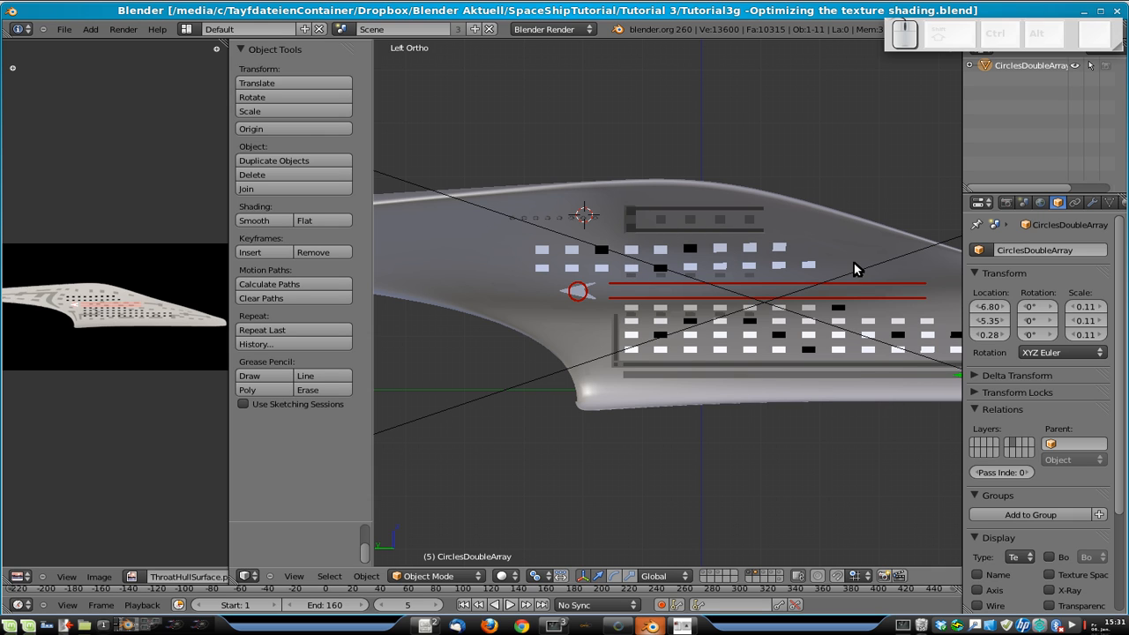
pyautogui.rightClick(474, 239)
pyautogui.press('Tab')
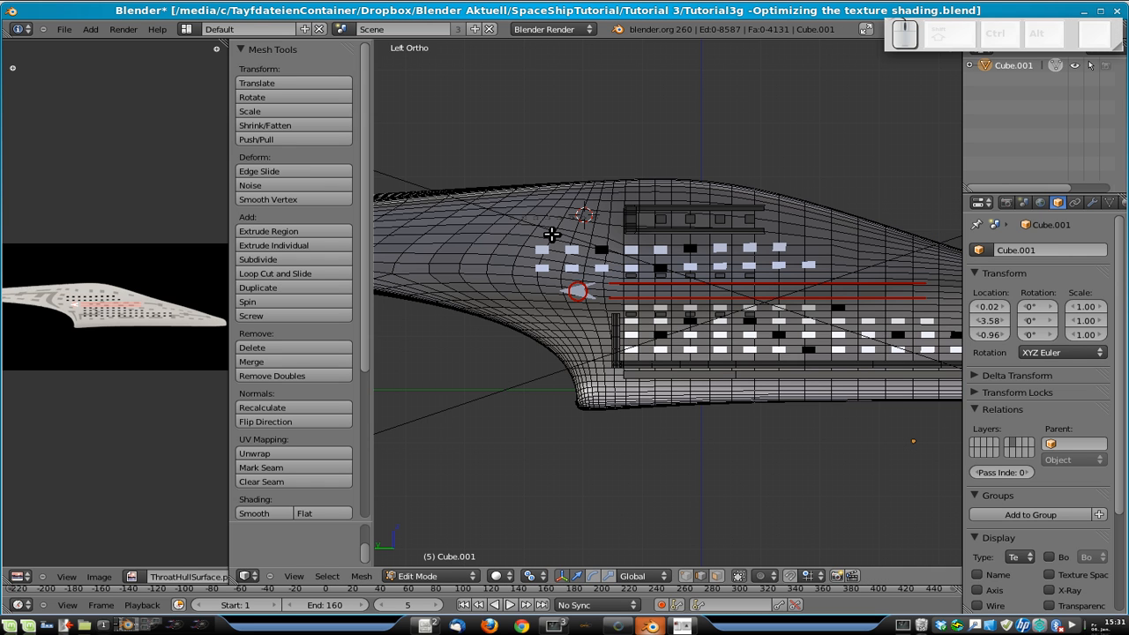
pyautogui.scroll(4, 782, 265)
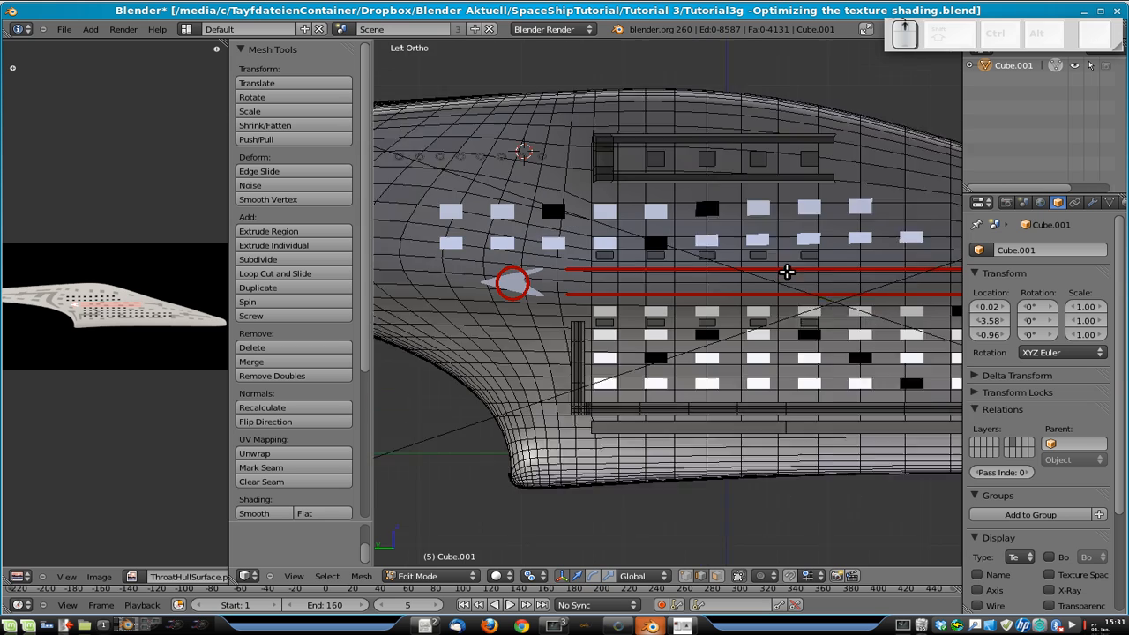
pyautogui.keyDown('shift'); pyautogui.moveTo(731, 244); pyautogui.dragTo(698, 295, button='middle'); pyautogui.keyUp('shift')
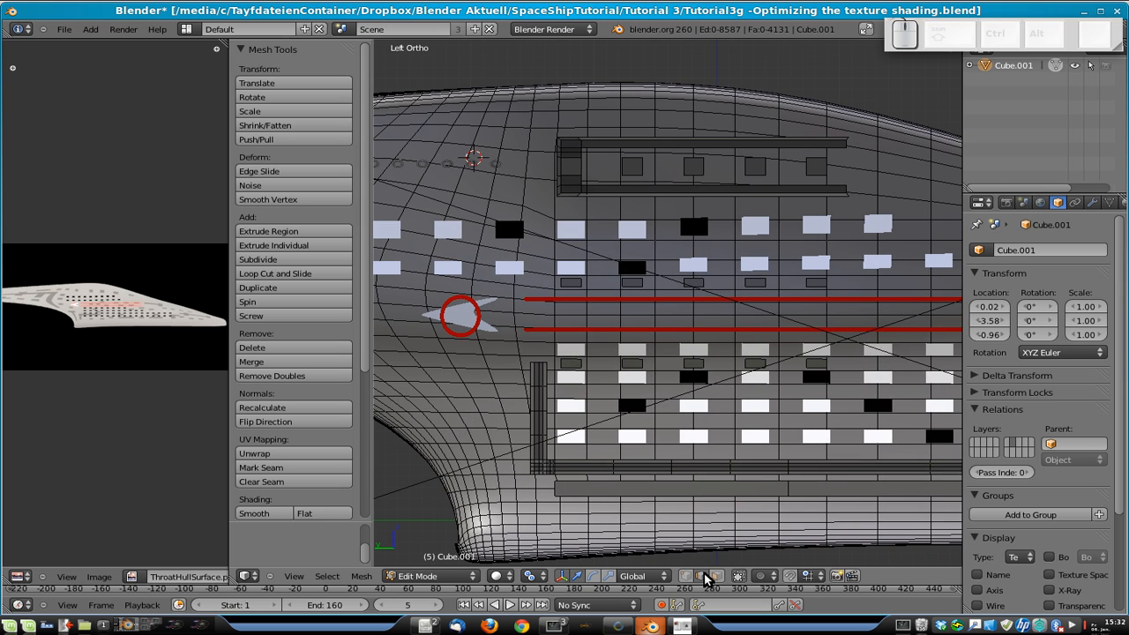
pyautogui.rightClick(574, 242)
pyautogui.keyDown('shift'); pyautogui.rightClick(639, 240); pyautogui.keyUp('shift')
pyautogui.keyDown('shift'); pyautogui.rightClick(676, 239); pyautogui.keyUp('shift')
pyautogui.keyDown('shift'); pyautogui.rightClick(725, 242); pyautogui.keyUp('shift')
pyautogui.keyDown('shift'); pyautogui.rightClick(780, 242); pyautogui.keyUp('shift')
pyautogui.keyDown('shift'); pyautogui.rightClick(838, 242); pyautogui.keyUp('shift')
pyautogui.keyDown('shift'); pyautogui.rightClick(856, 240); pyautogui.keyUp('shift')
pyautogui.keyDown('shift'); pyautogui.rightClick(895, 242); pyautogui.keyUp('shift')
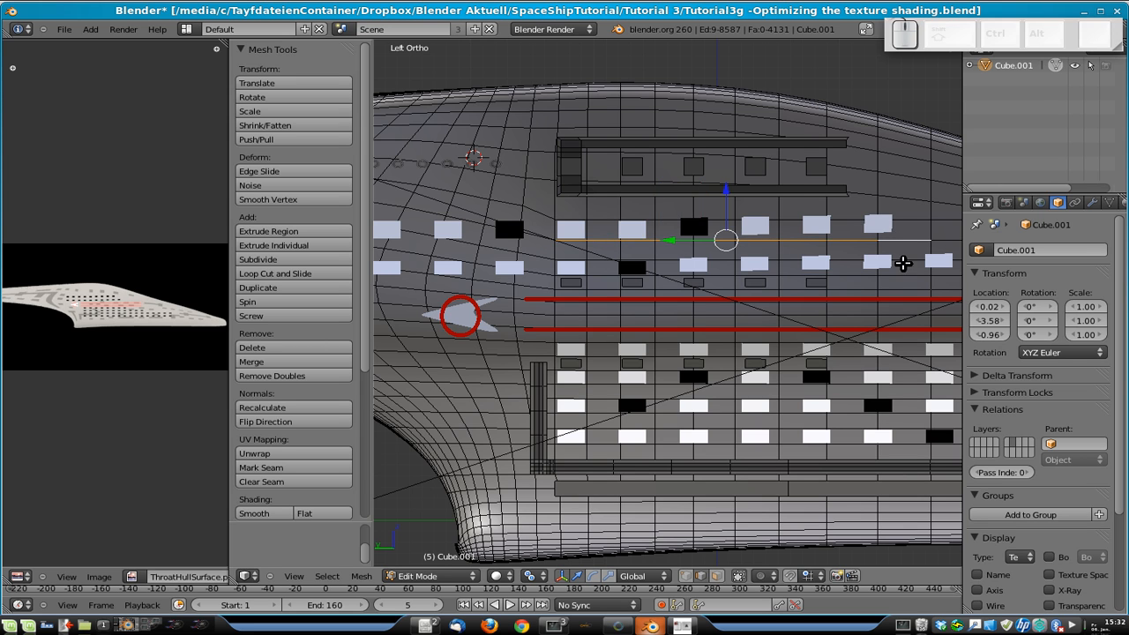
pyautogui.scroll(-3, 903, 263)
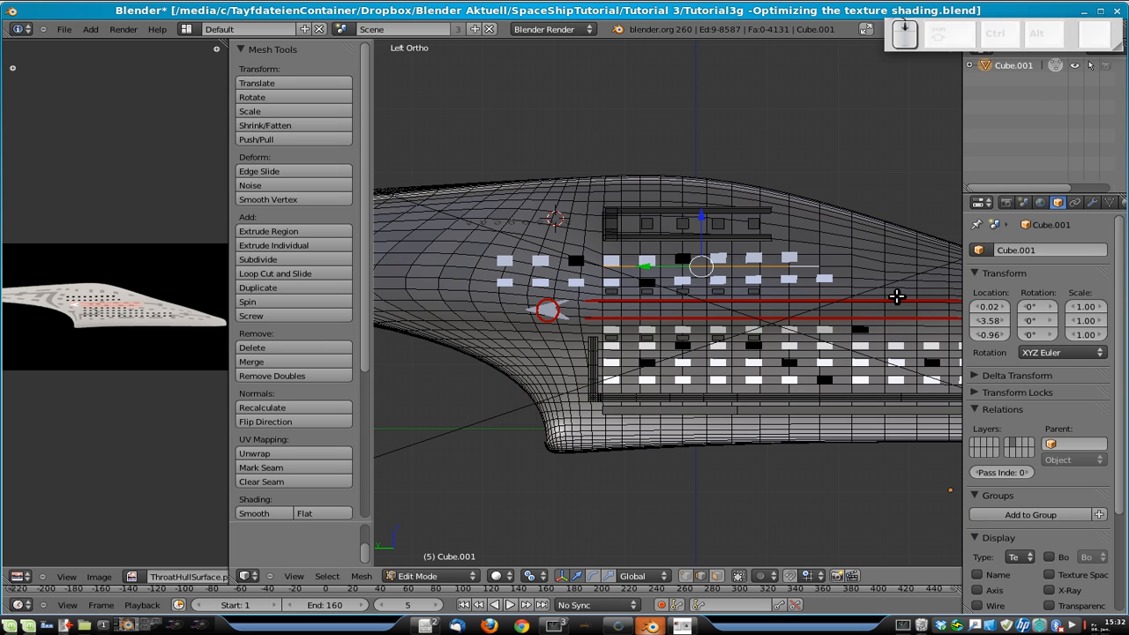
pyautogui.keyDown('shift'); pyautogui.rightClick(833, 266); pyautogui.keyUp('shift')
pyautogui.scroll(4, 766, 316)
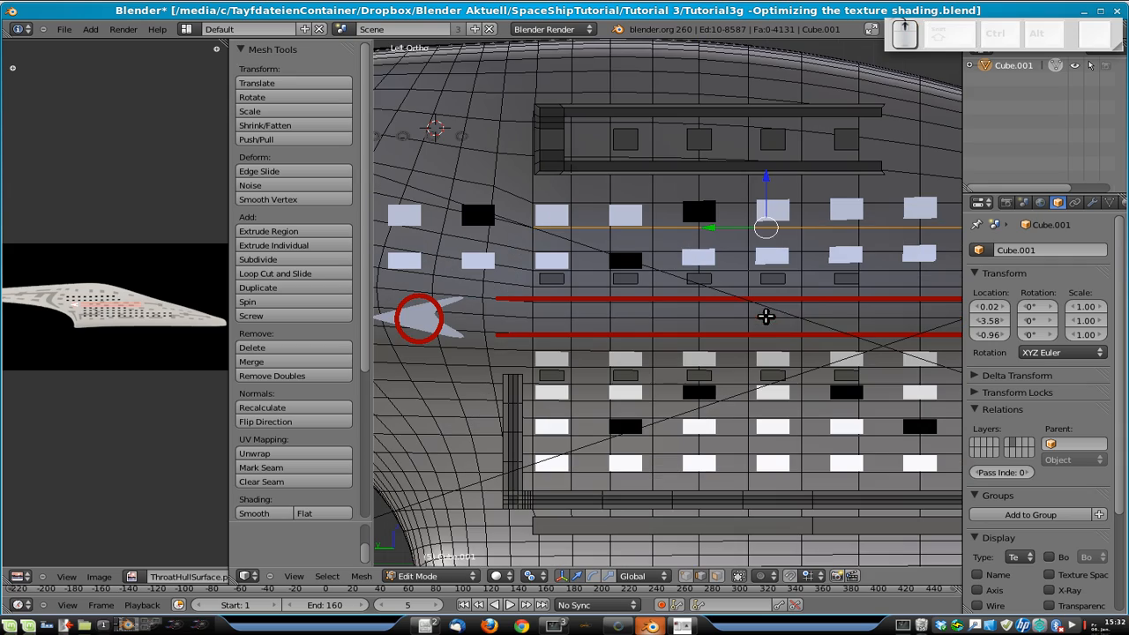
# - Duplicate the selected hull edges slightly outward along the global X axis and separate the copy into its own object
pyautogui.moveTo(837, 330); pyautogui.dragTo(776, 353, button='middle')
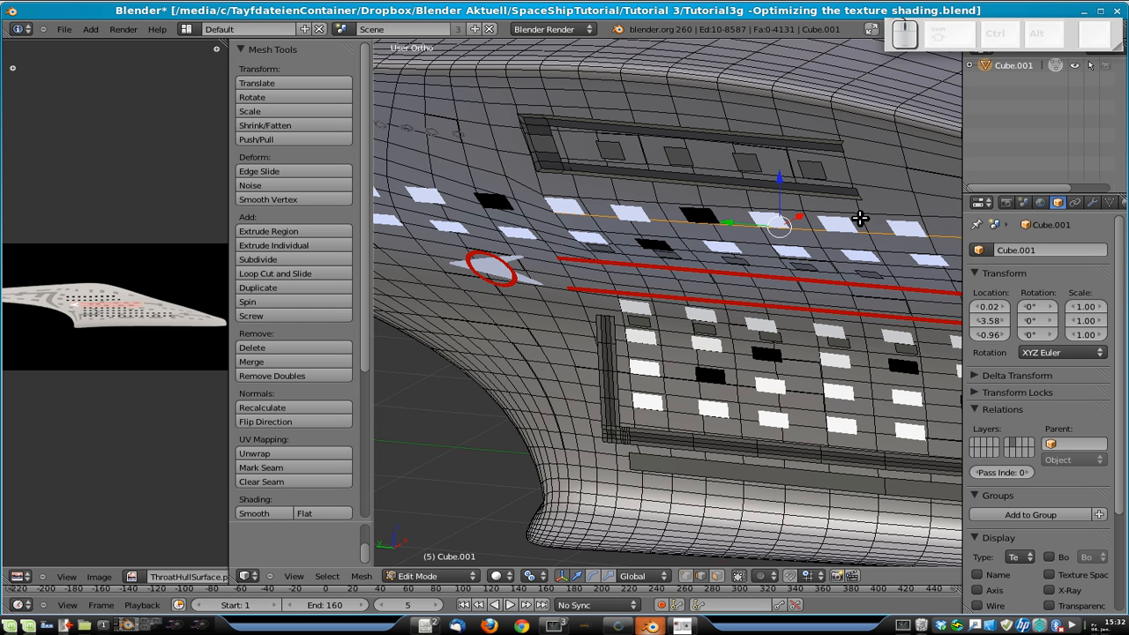
pyautogui.moveTo(859, 220); pyautogui.dragTo(940, 256, button='middle')
pyautogui.press('g')
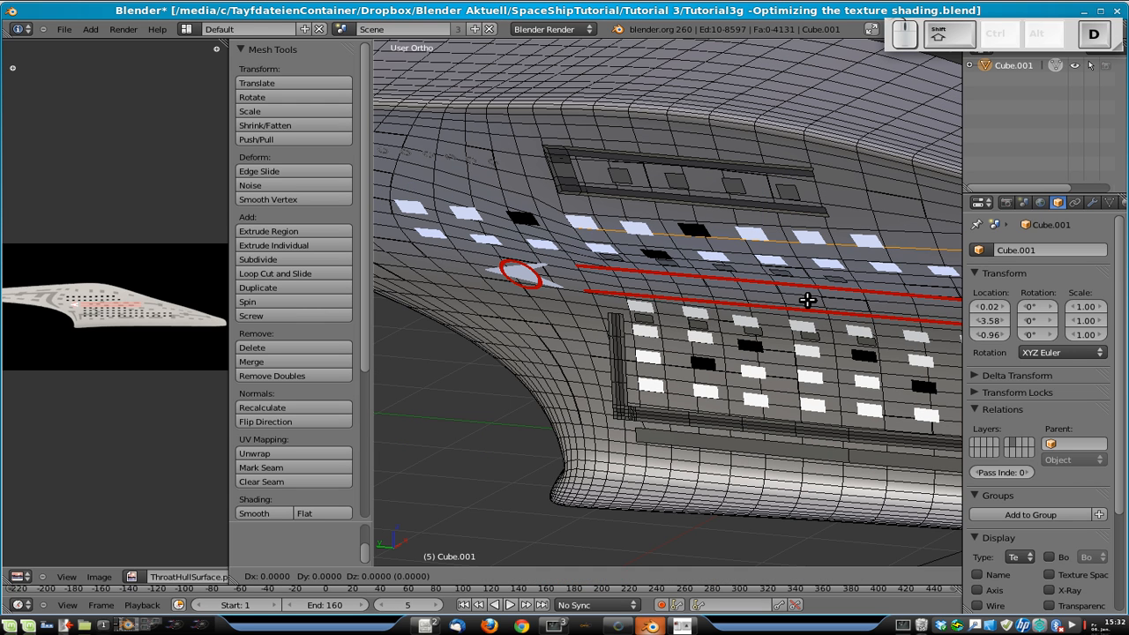
pyautogui.press('x')
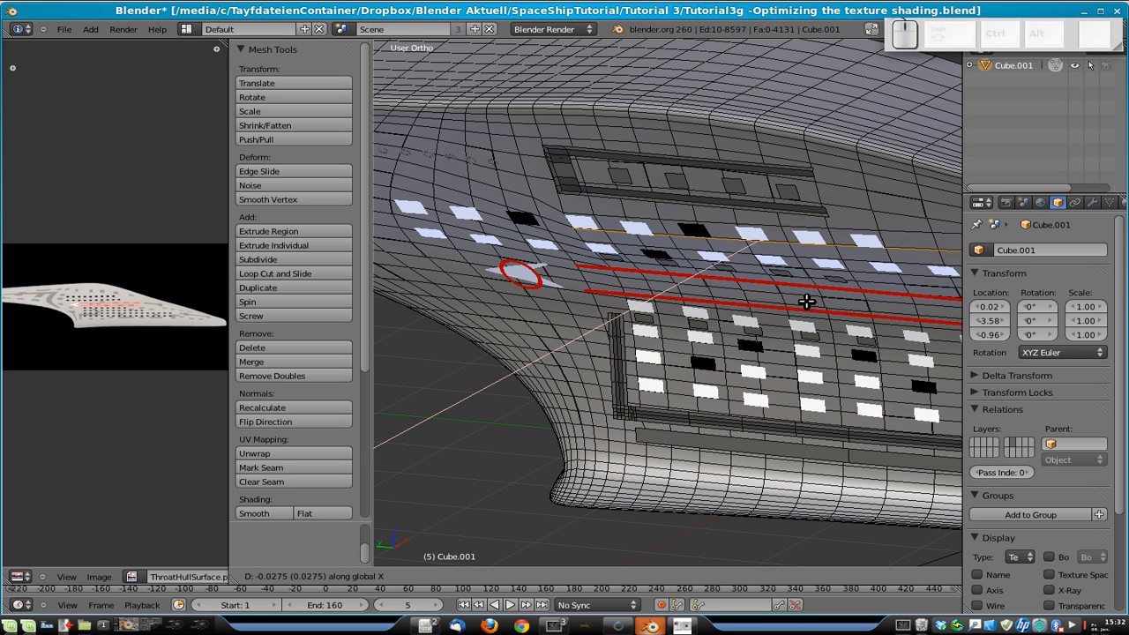
pyautogui.click(805, 303)
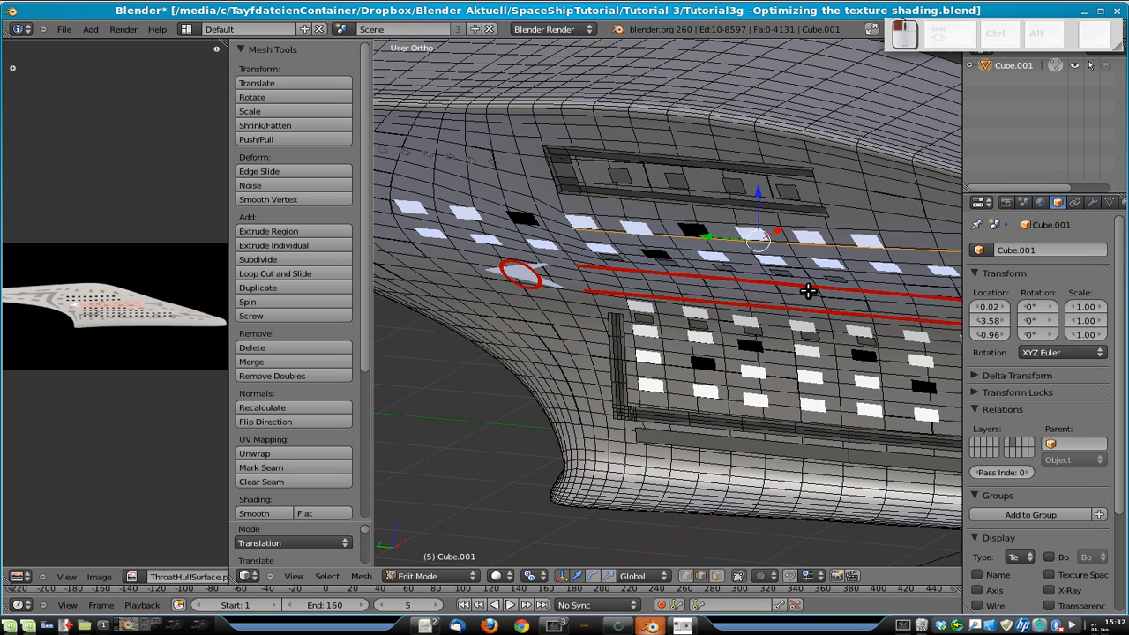
pyautogui.press('ctrl+KP_3')
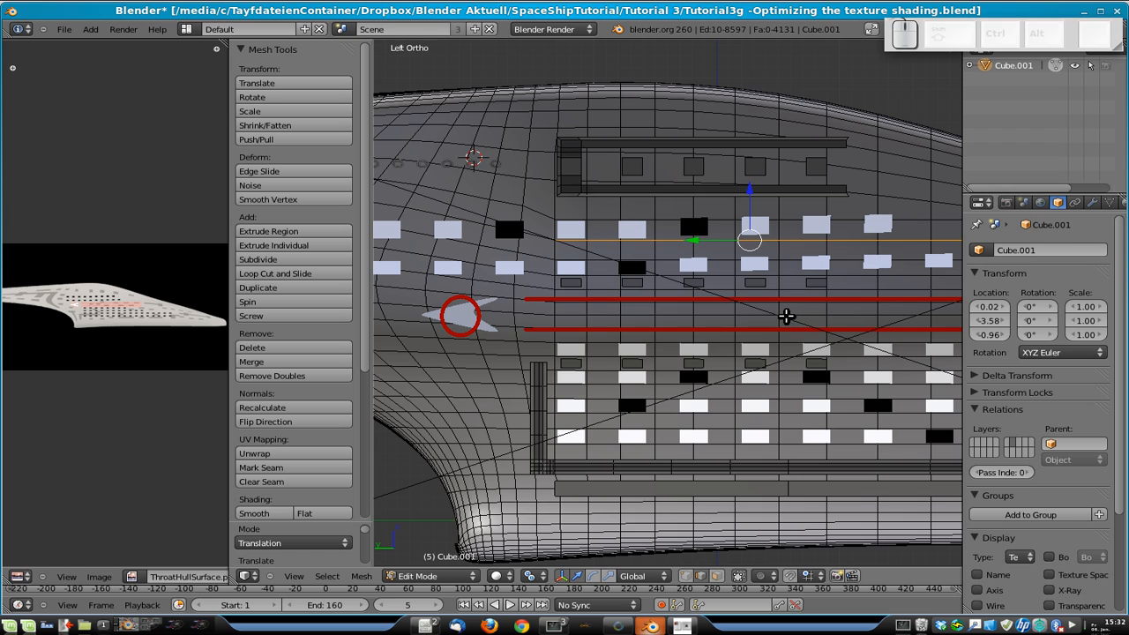
pyautogui.press('p')
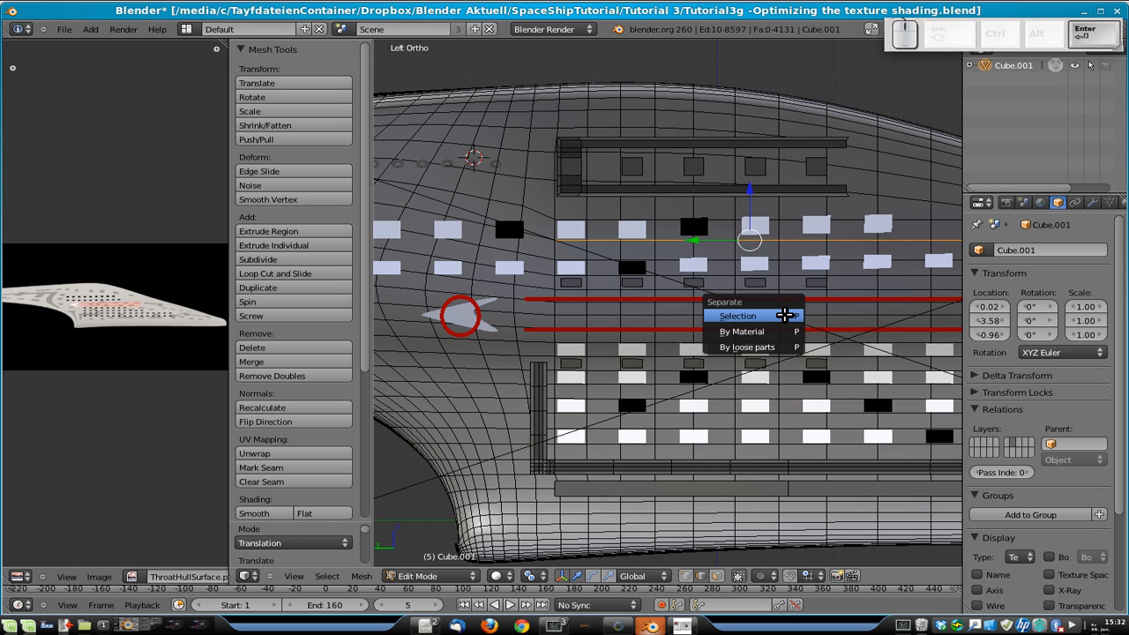
pyautogui.press('Return')
# - Rename the hull object being edited to TextureGridThroat
pyautogui.click(1041, 251)
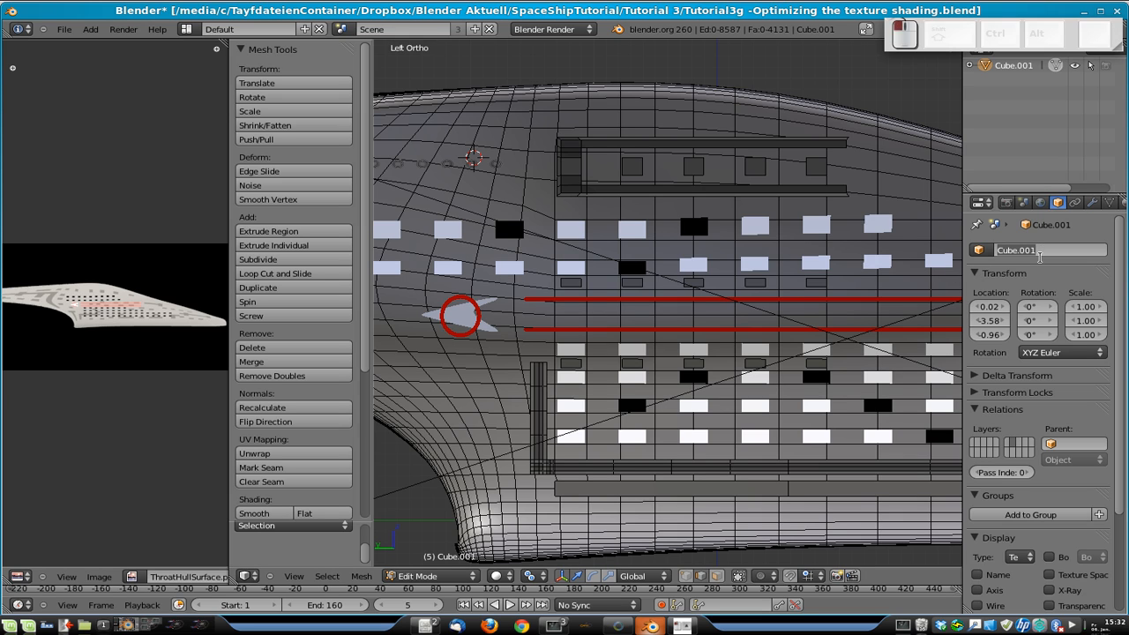
pyautogui.write('Texture')
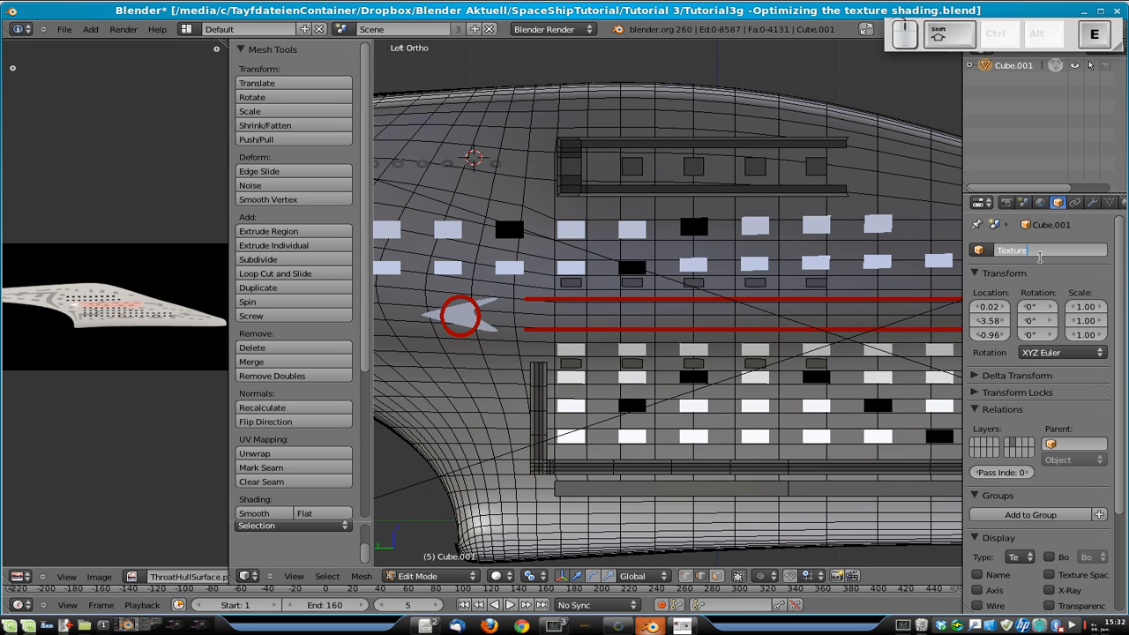
pyautogui.write('GridThroat')
pyautogui.press('Return')
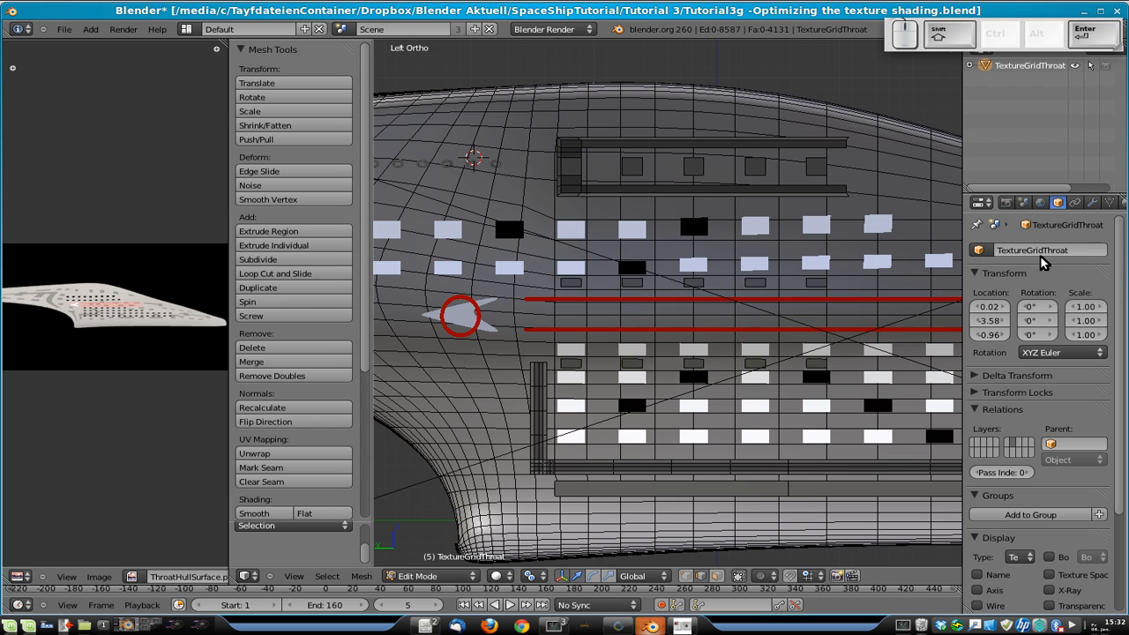
# - Return the hull to Object Mode and rename it TextureThroat
pyautogui.press('Tab')
pyautogui.press('Tab')
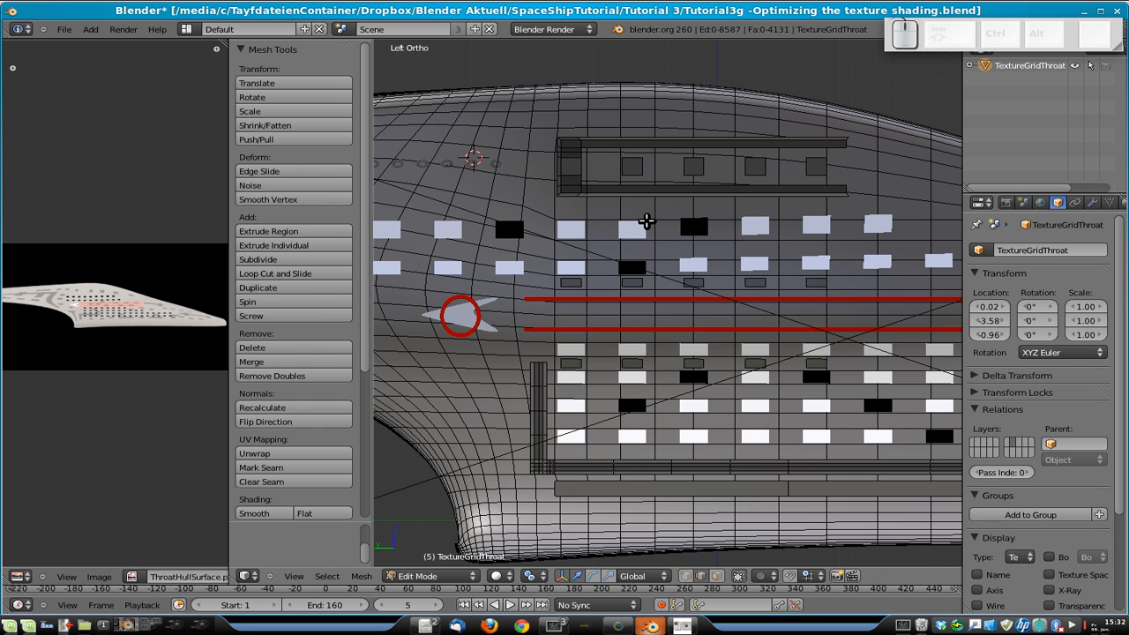
pyautogui.press('Tab')
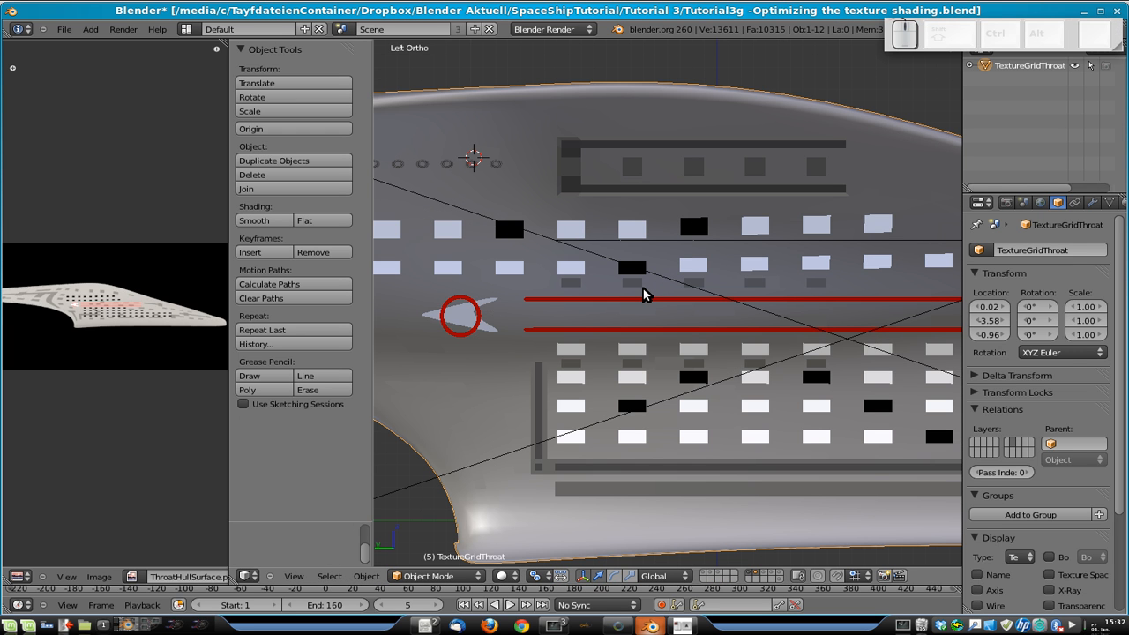
pyautogui.scroll(-5, 623, 235)
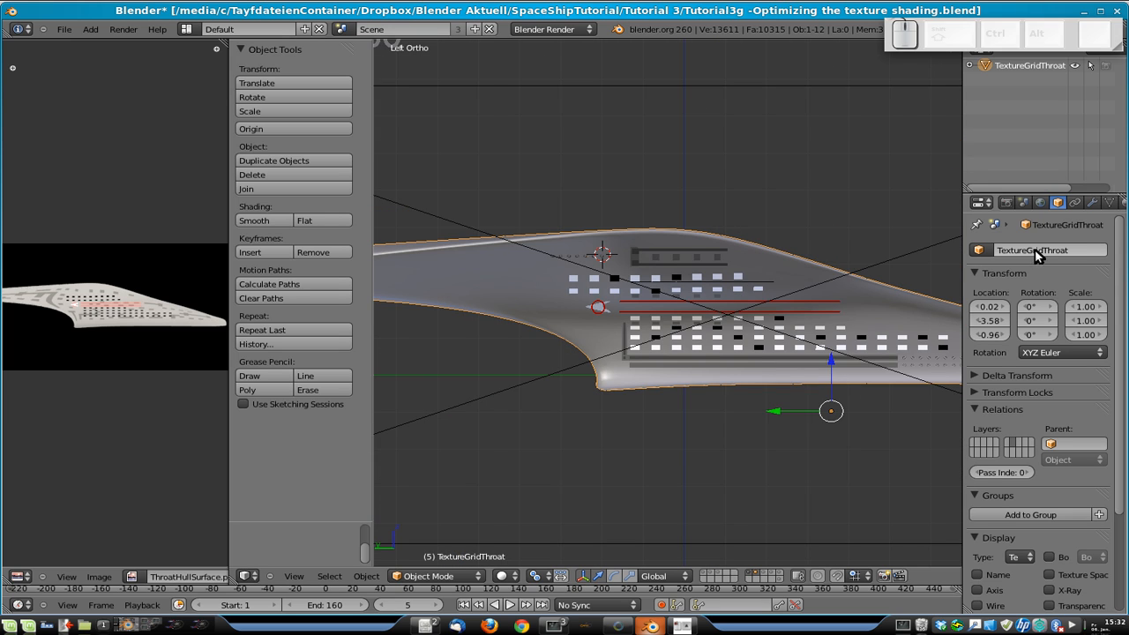
pyautogui.click(1078, 250)
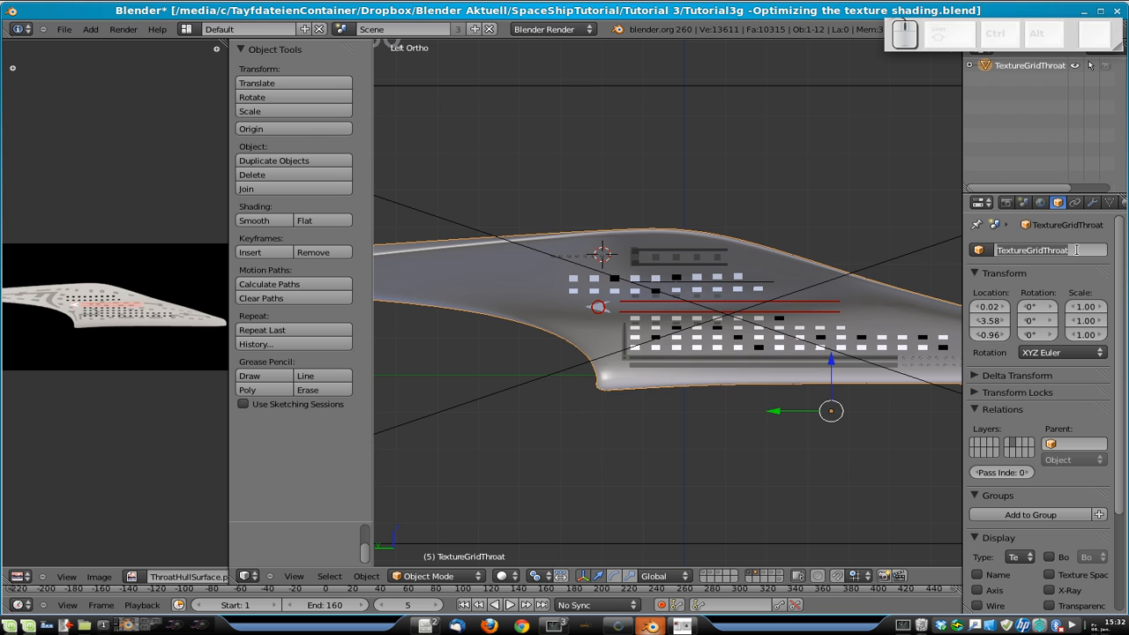
pyautogui.write('TextureThroat')
pyautogui.press('Return')
# - Select the separated edge line between the upper window rows and rename it TextureGRidThroat
pyautogui.scroll(2, 864, 212)
pyautogui.rightClick(807, 274)
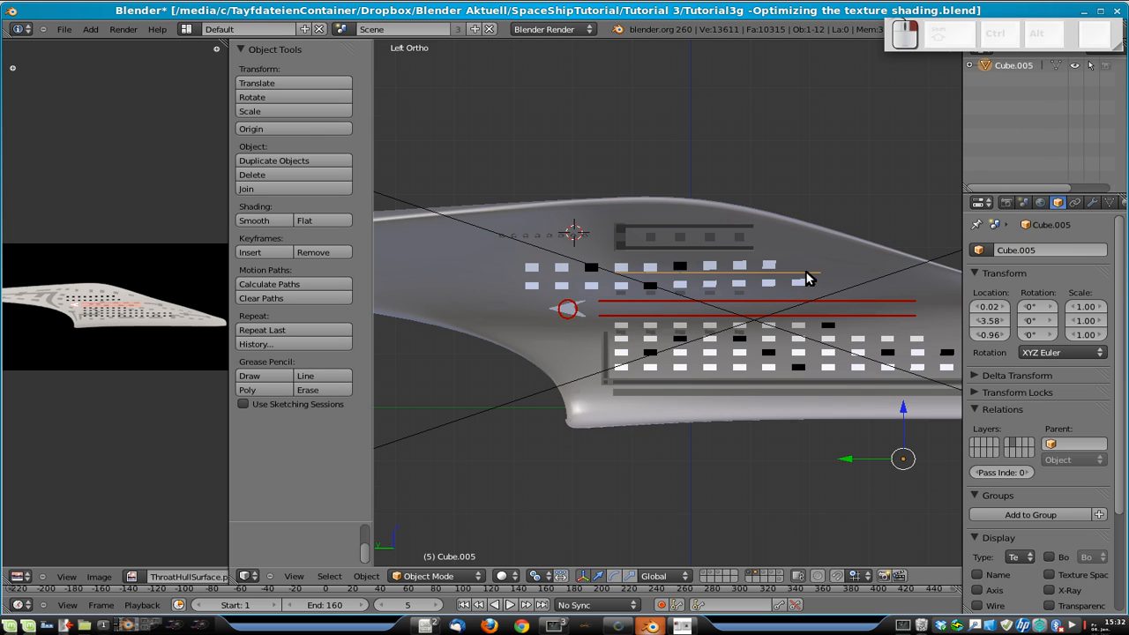
pyautogui.scroll(2, 891, 305)
pyautogui.click(1083, 243)
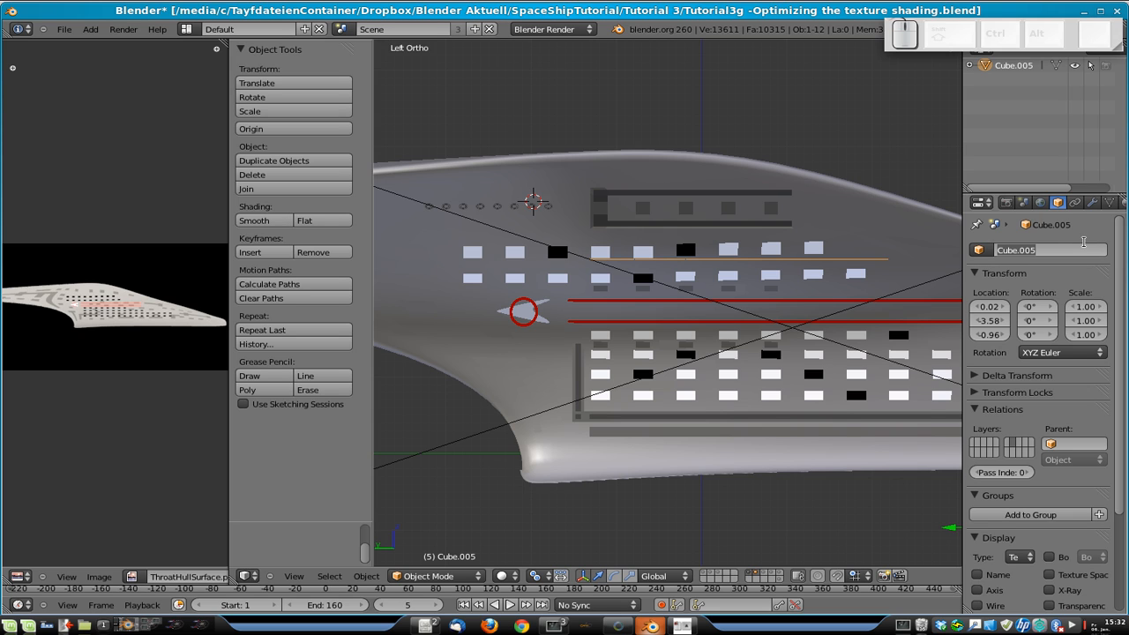
pyautogui.write('TextureGRi')
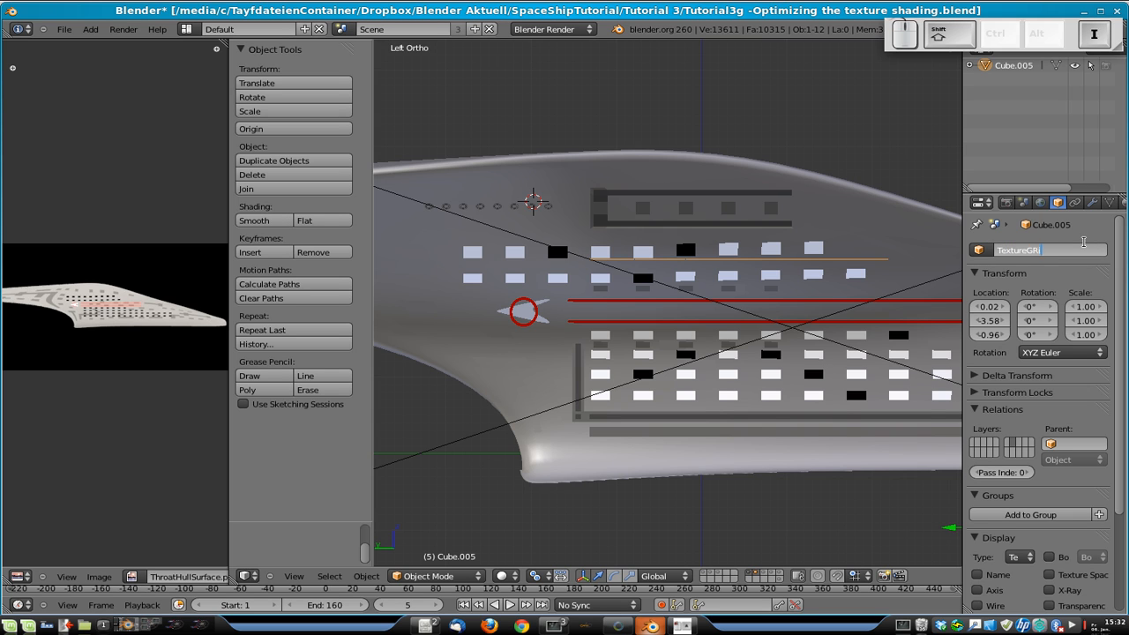
pyautogui.write('dThroat')
pyautogui.press('Return')
# - In Edit Mode, extrude the separated edge line about 0.037 units downward along global Z into a thin strip
pyautogui.press('Tab')
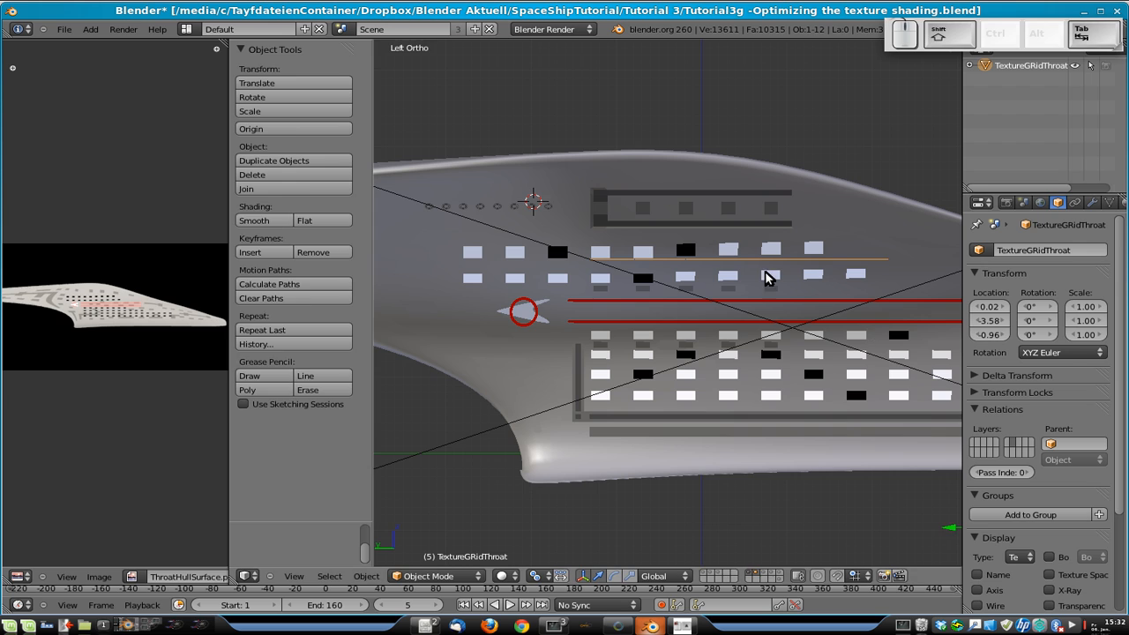
pyautogui.scroll(2, 812, 282)
pyautogui.press('Tab')
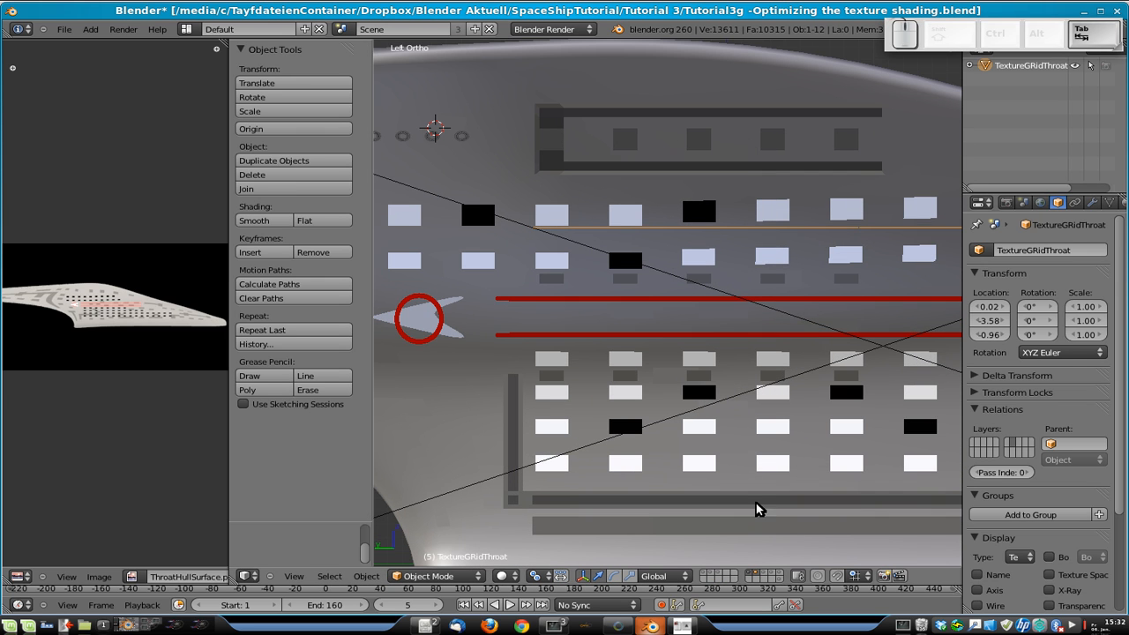
pyautogui.press('Tab')
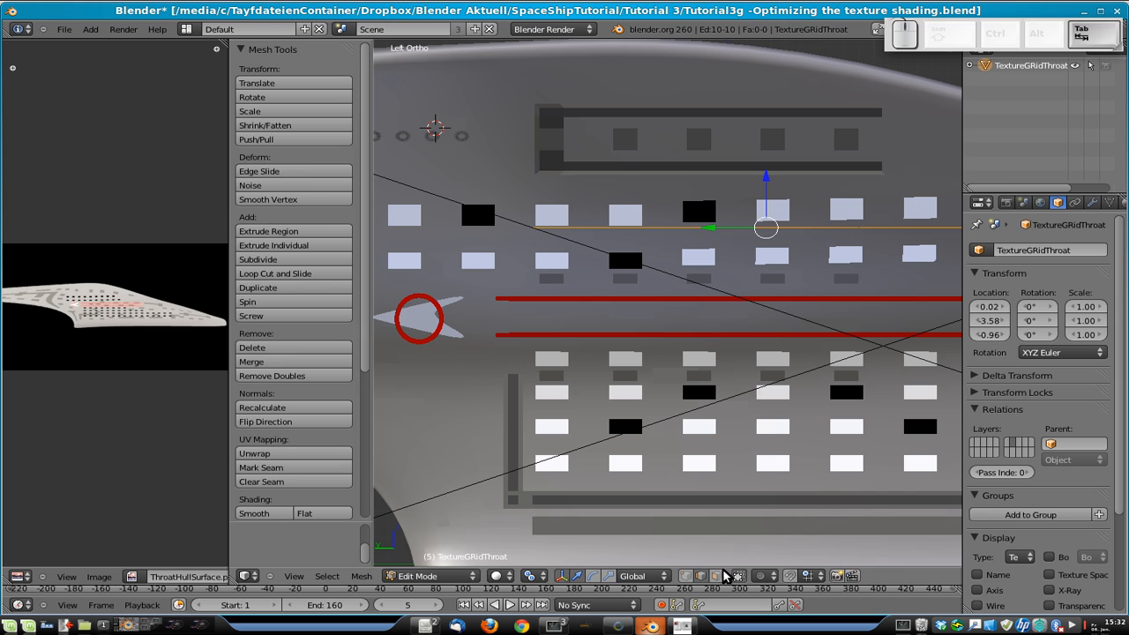
pyautogui.keyDown('shift'); pyautogui.moveTo(805, 348); pyautogui.dragTo(556, 352, button='middle'); pyautogui.keyUp('shift')
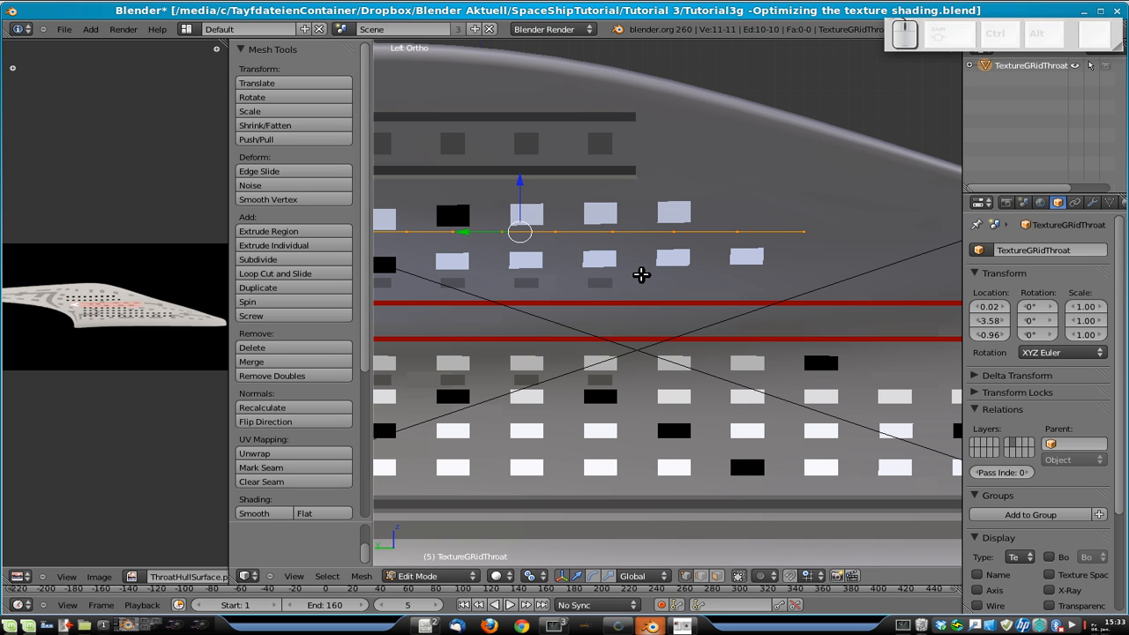
pyautogui.scroll(-3, 697, 275)
pyautogui.press('e')
pyautogui.press('z')
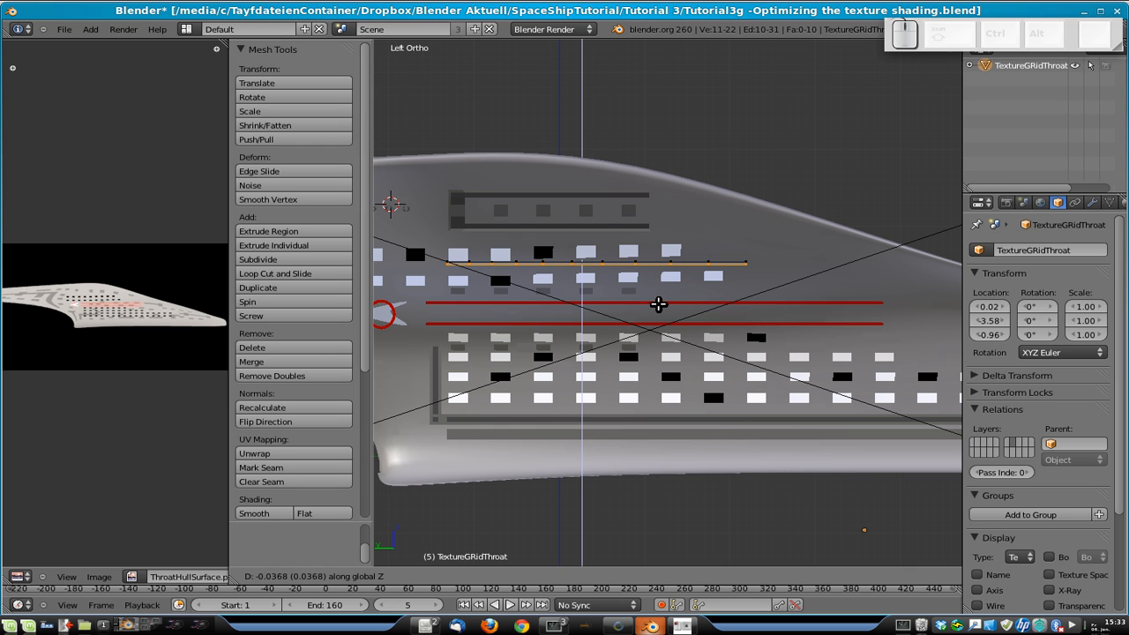
pyautogui.click(660, 304)
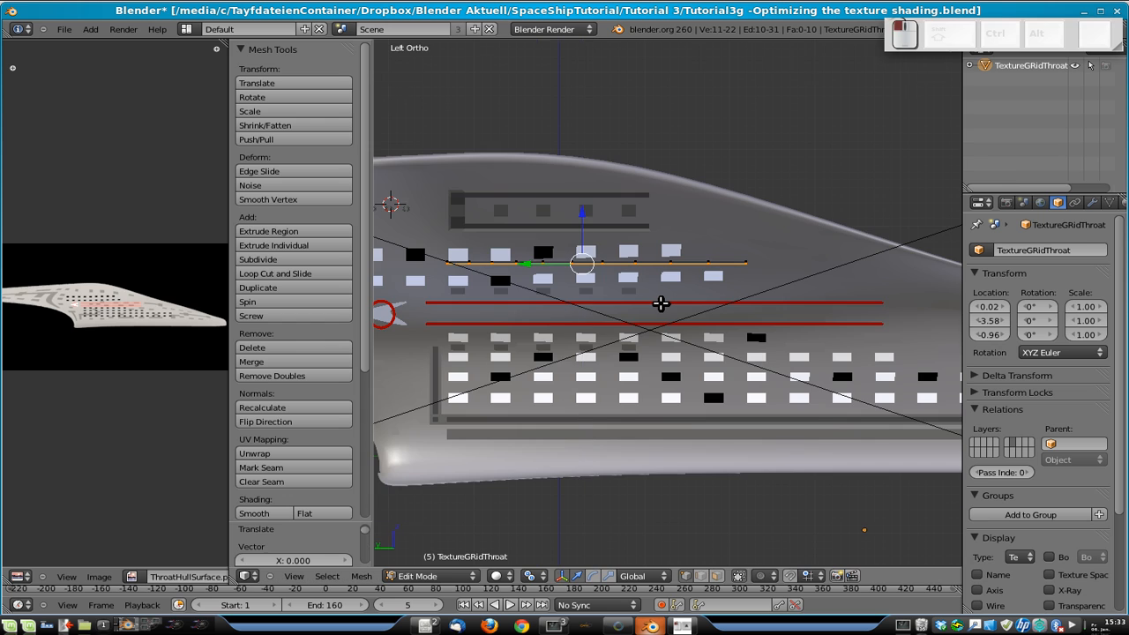
pyautogui.scroll(4, 661, 300)
pyautogui.keyDown('shift'); pyautogui.moveTo(702, 269); pyautogui.dragTo(788, 302, button='middle'); pyautogui.keyUp('shift')
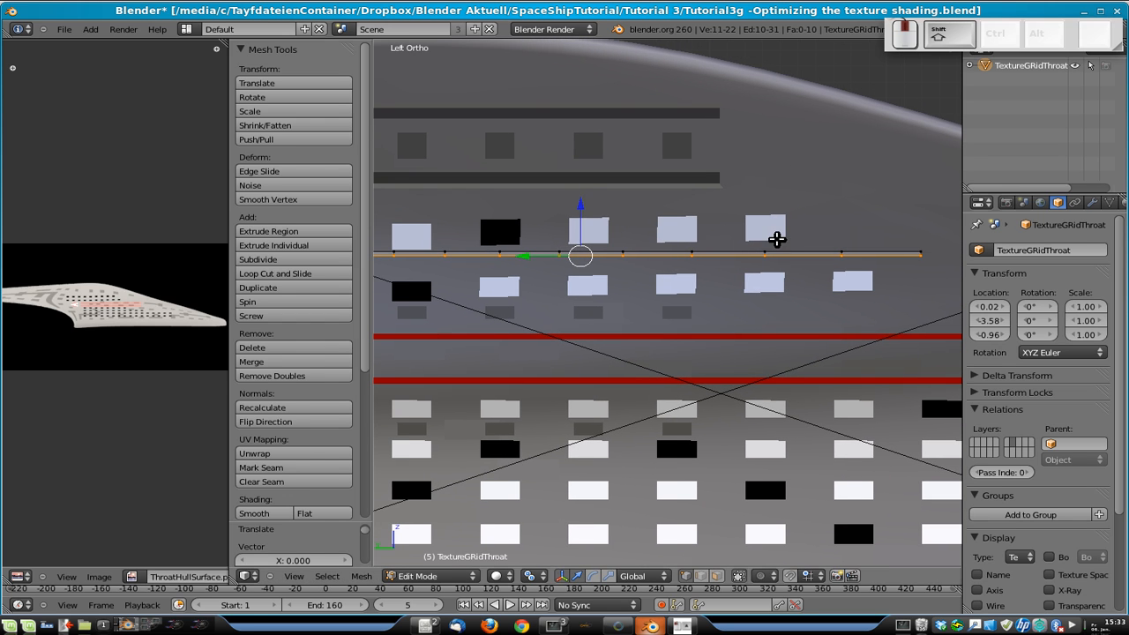
# - Move the TextureGRidThroat strip object down along Z to a location of about -0.98 and re-enter Edit Mode
pyautogui.press('Tab')
pyautogui.scroll(-4, 773, 326)
pyautogui.rightClick(807, 270)
pyautogui.rightClick(728, 282)
pyautogui.press('g')
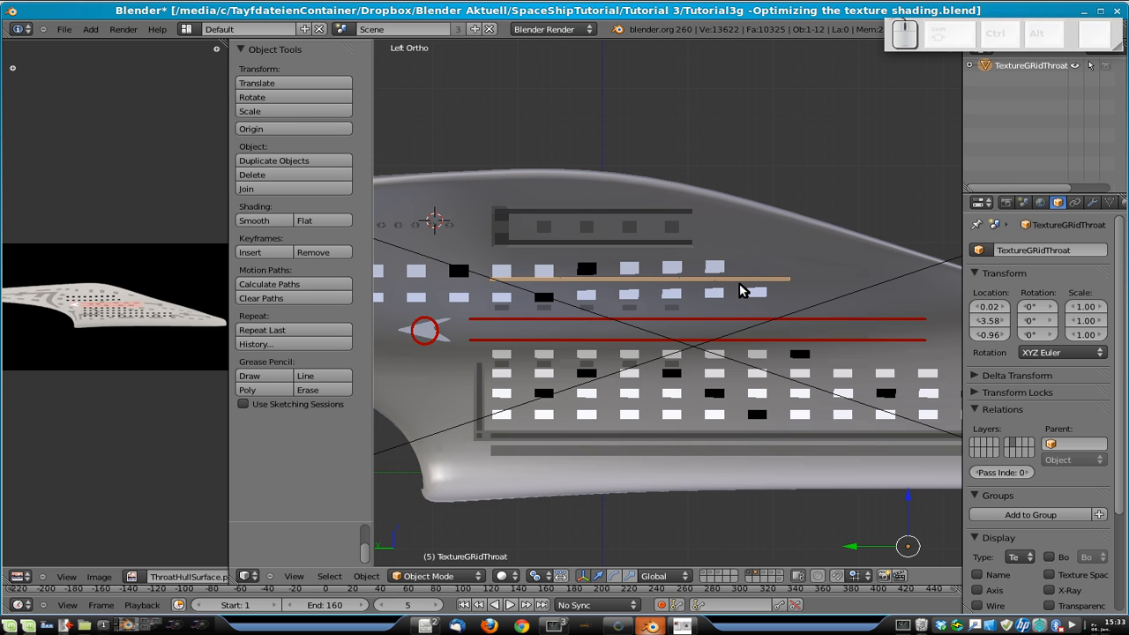
pyautogui.press('z')
pyautogui.click(750, 296)
pyautogui.press('Tab')
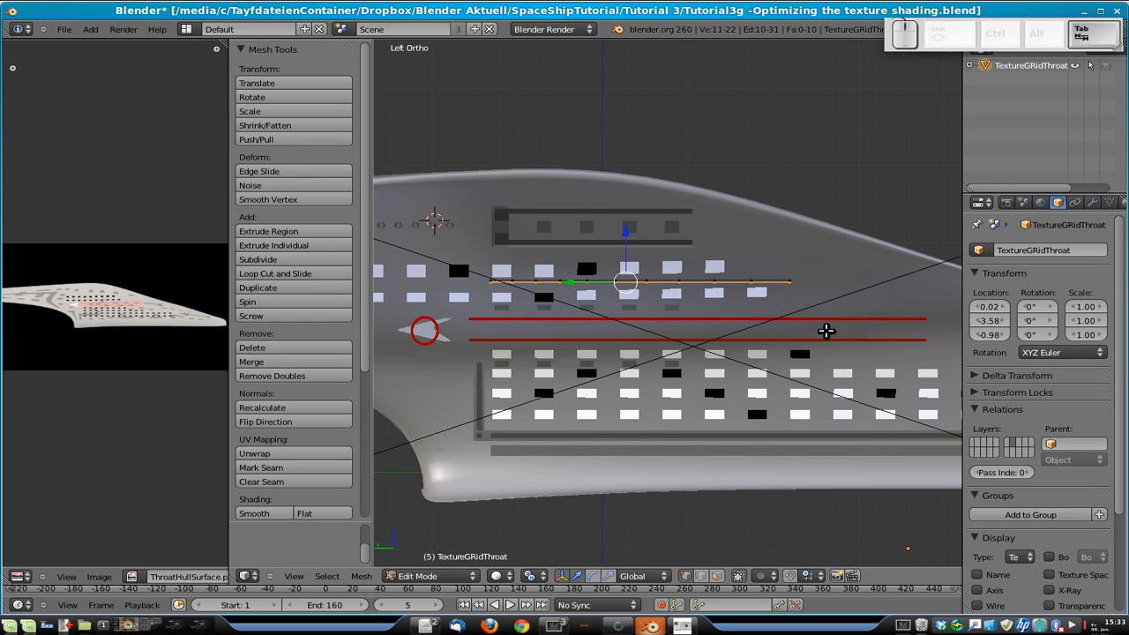
# - Thin the whole TextureGRidThroat strip by scaling it down along global Z in Edit Mode, and return to Object Mode
pyautogui.press('a')
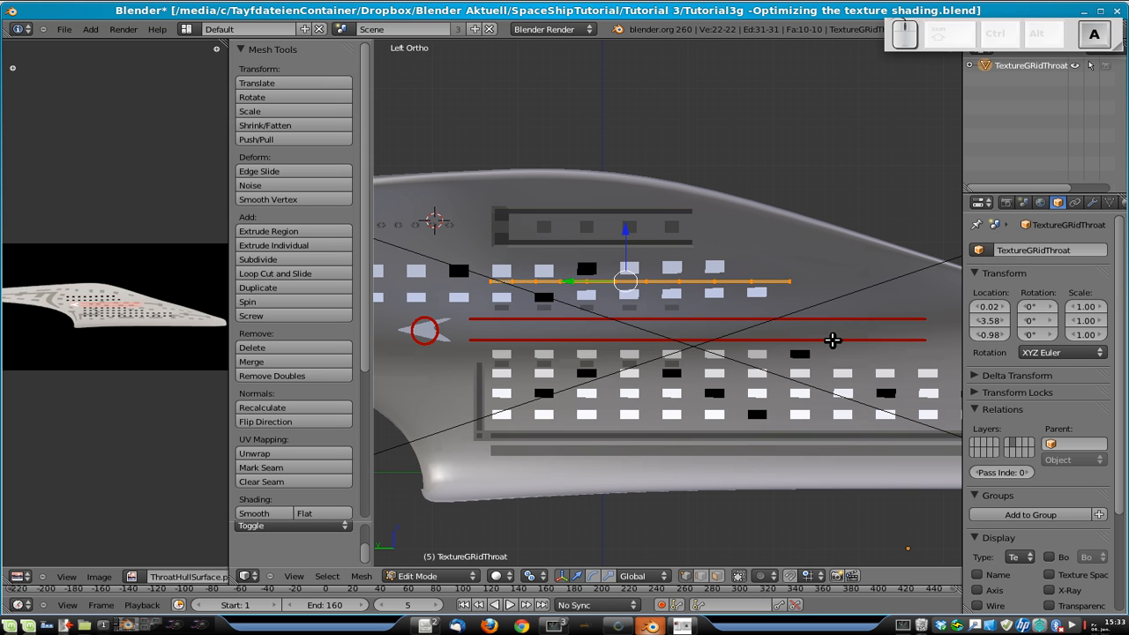
pyautogui.press('s')
pyautogui.press('z')
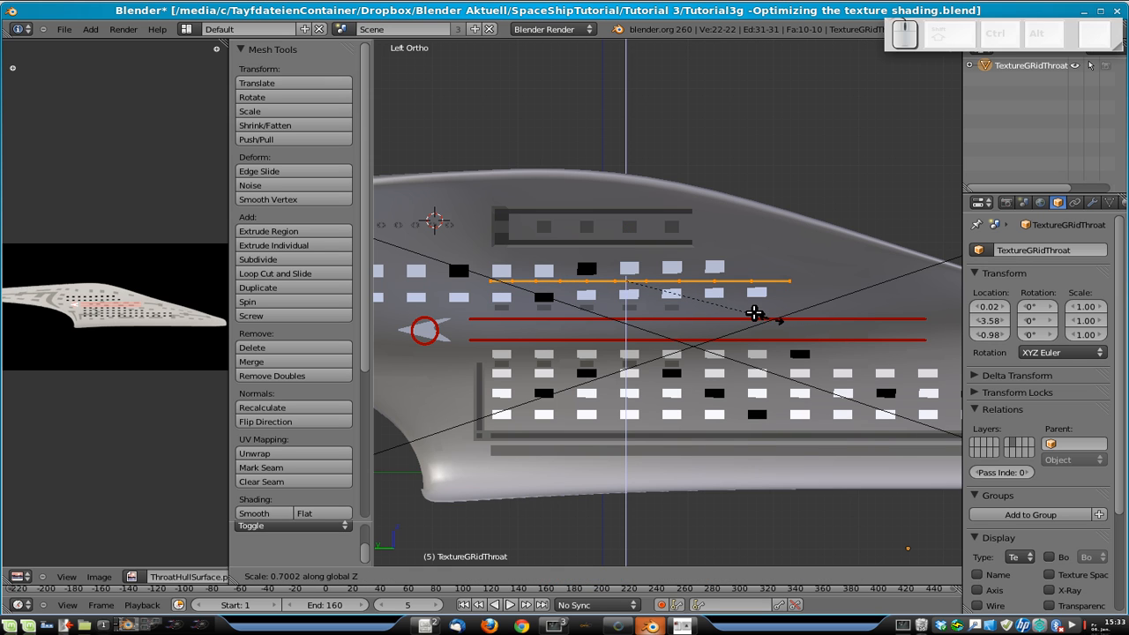
pyautogui.click(718, 303)
pyautogui.scroll(4, 718, 309)
pyautogui.press('Tab')
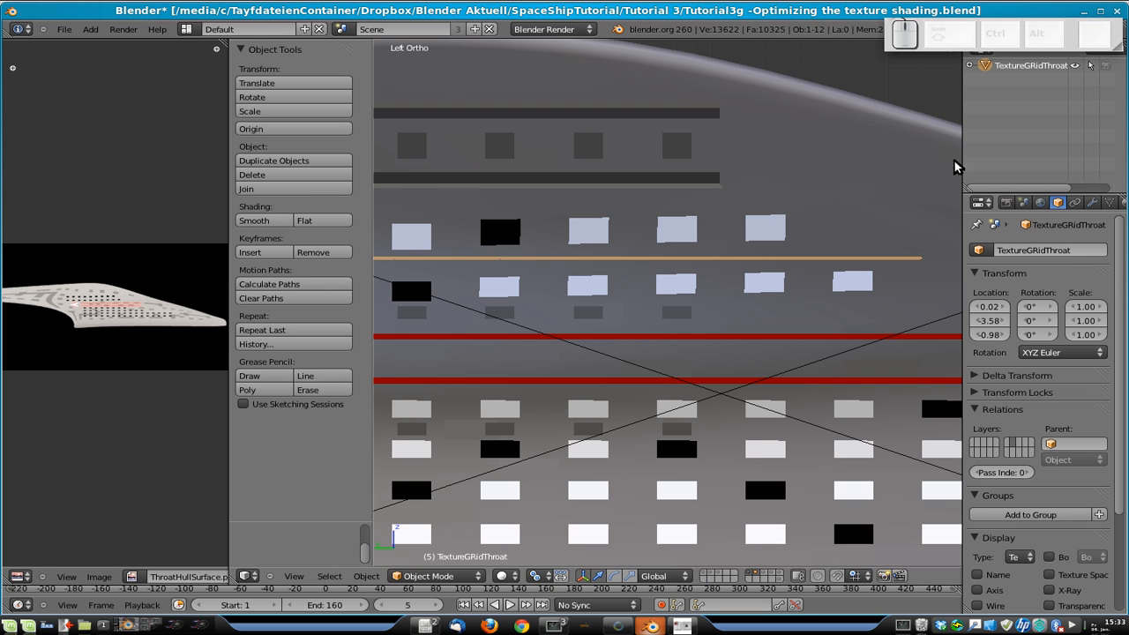
# - Widen the properties area and add an Array modifier to the TextureGRidThroat strip
pyautogui.moveTo(962, 157); pyautogui.dragTo(913, 157)
pyautogui.click(1042, 203)
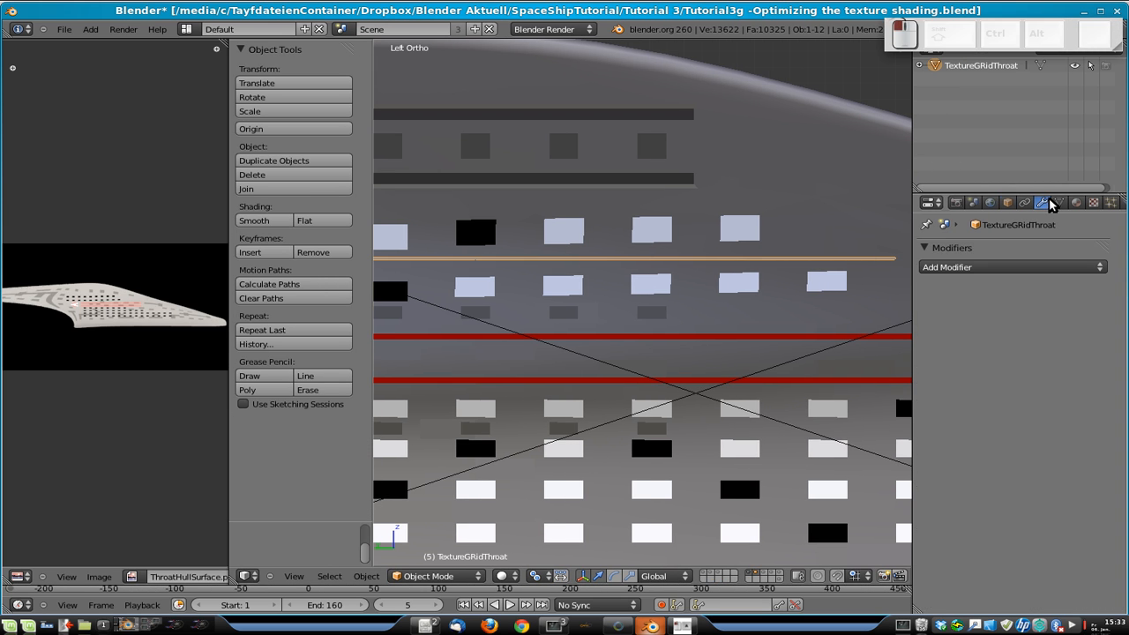
pyautogui.click(953, 267)
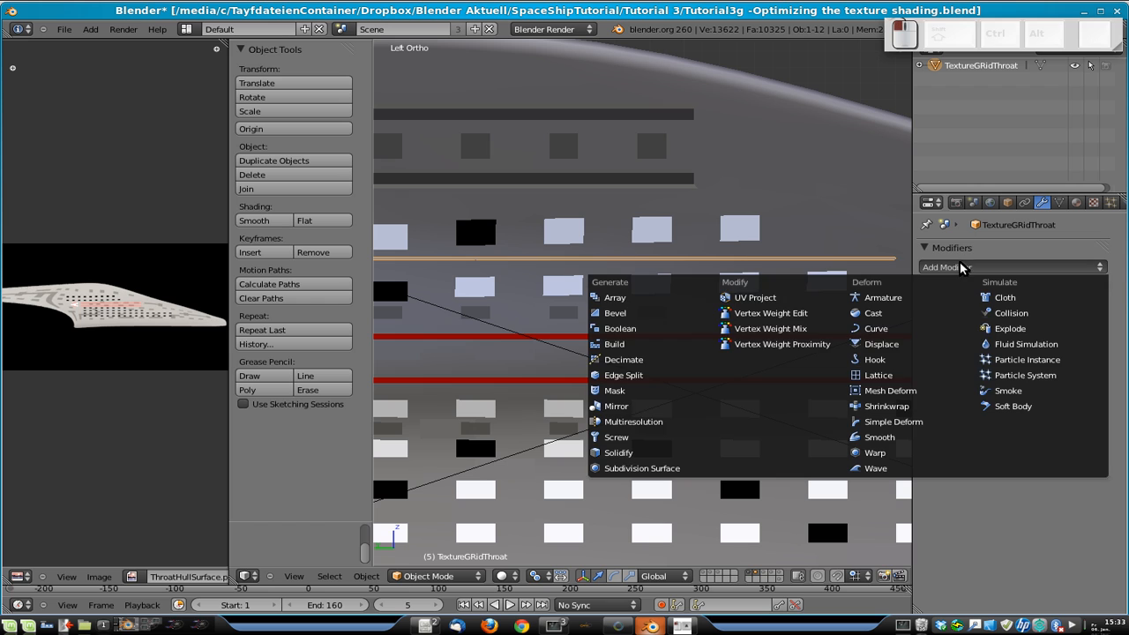
pyautogui.click(669, 297)
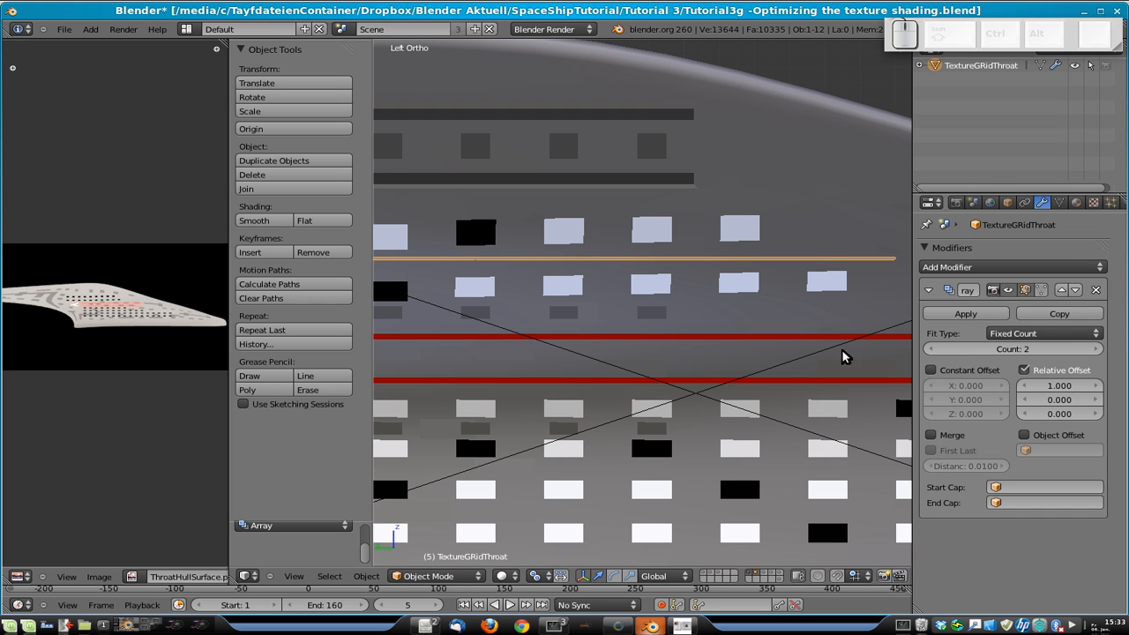
pyautogui.scroll(-5, 701, 305)
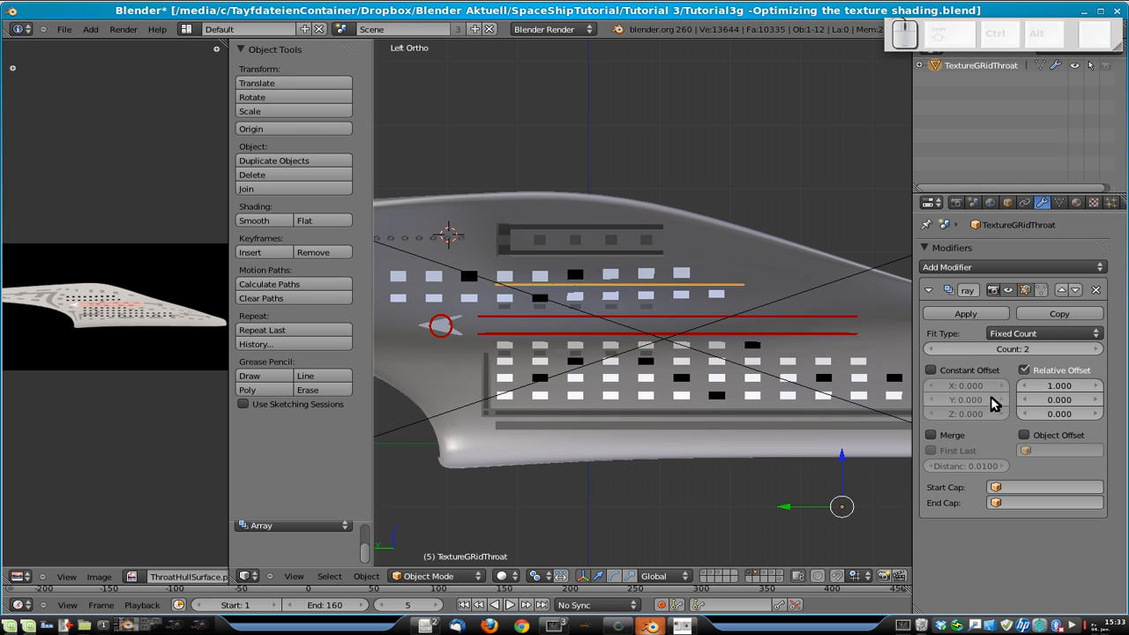
pyautogui.moveTo(701, 290); pyautogui.dragTo(666, 281, button='middle')
pyautogui.press('g')
pyautogui.press('z')
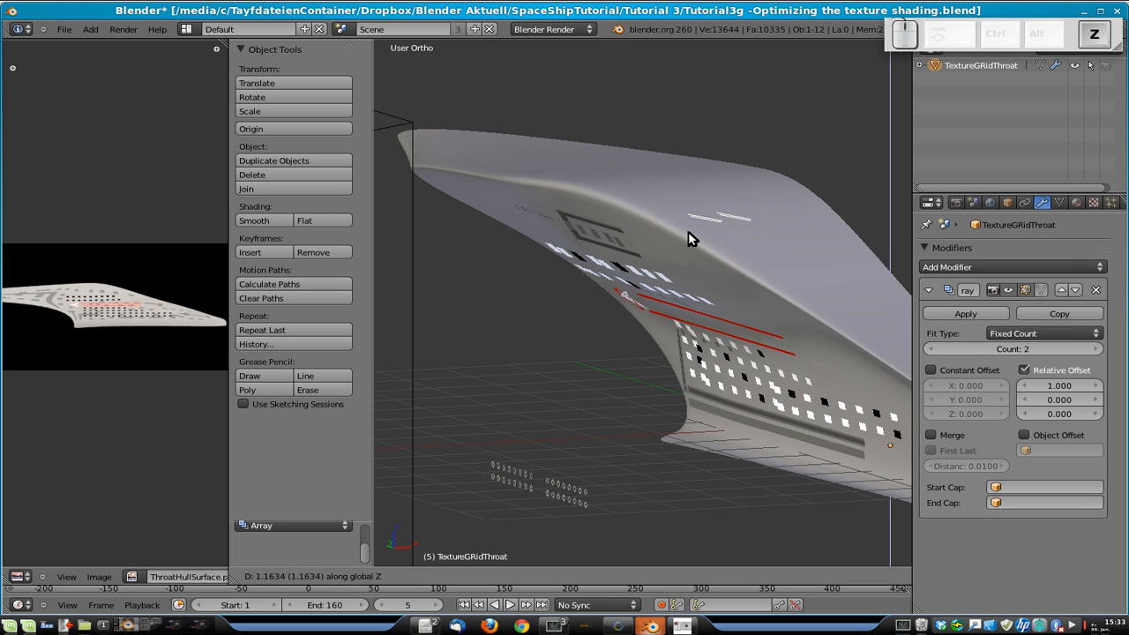
pyautogui.click(709, 351)
# - Set the Array modifier's relative offset to 0 on X and 1 on Z so the copies stack vertically
pyautogui.click(1046, 386)
pyautogui.write('0')
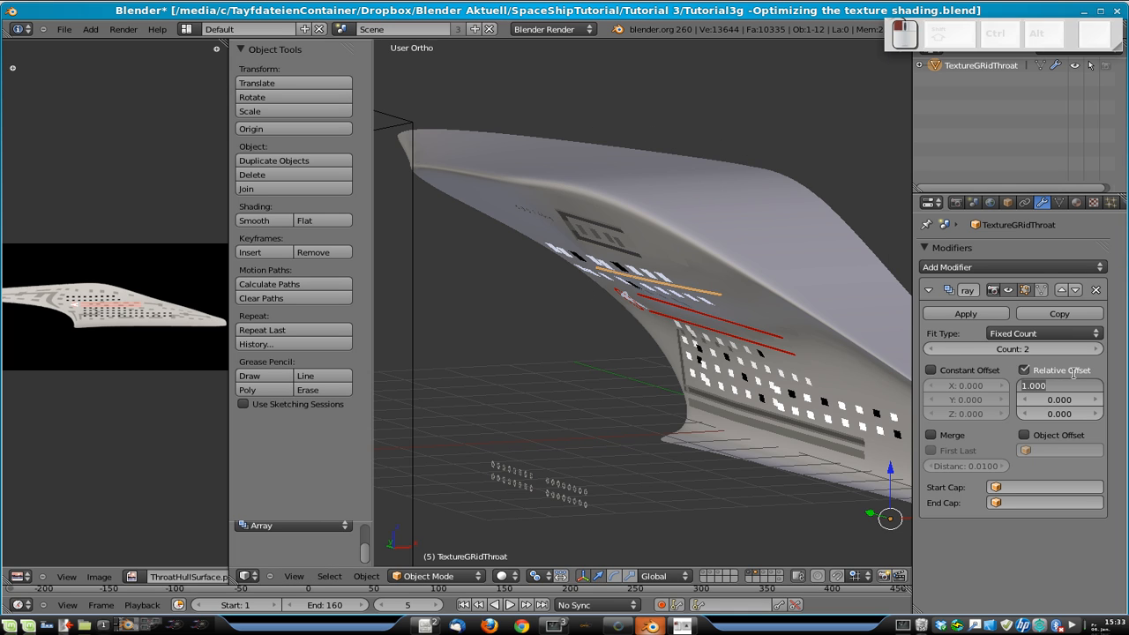
pyautogui.press('Return')
pyautogui.click(1052, 400)
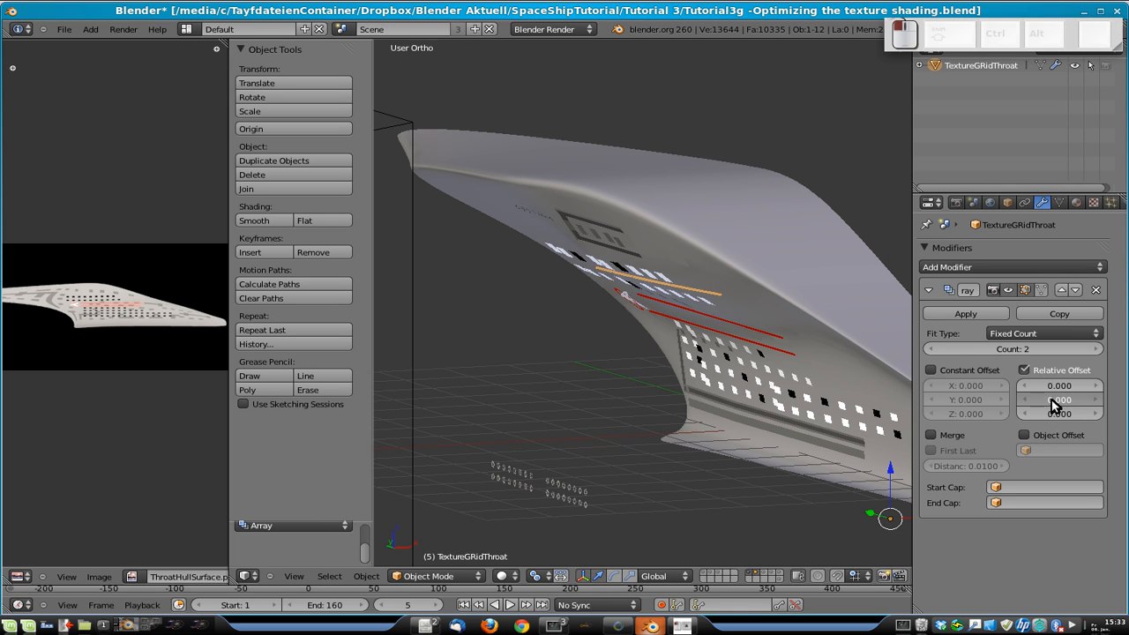
pyautogui.press('Escape')
pyautogui.click(1059, 414)
pyautogui.write('1')
pyautogui.press('Return')
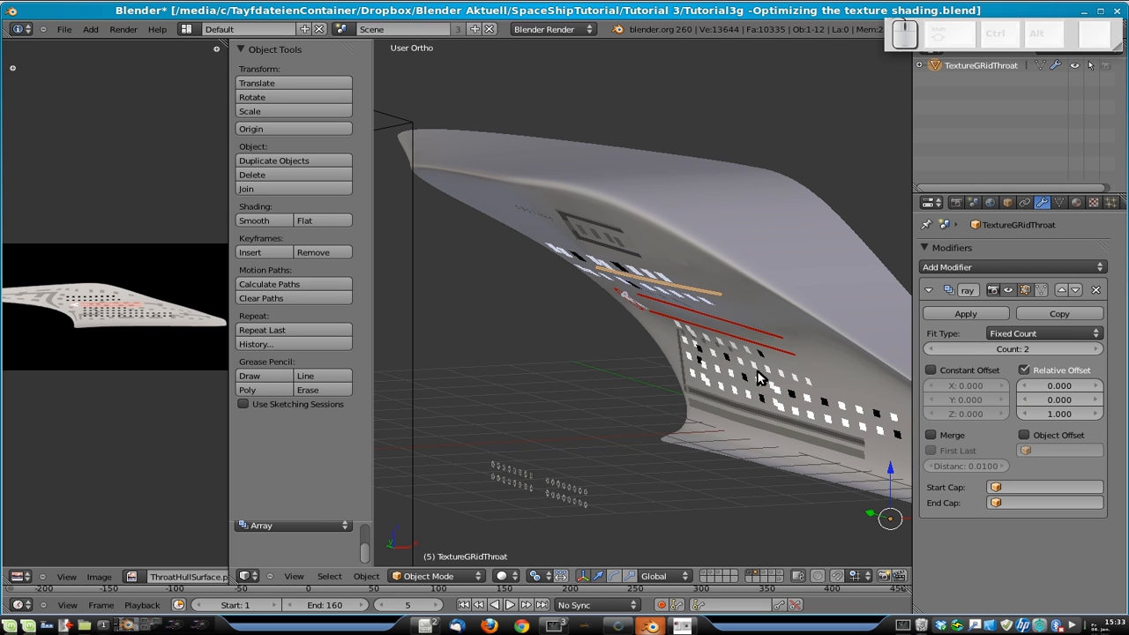
# - Try a relative Z offset of 2 for the Array modifier and check the strip spacing up close
pyautogui.click(1052, 417)
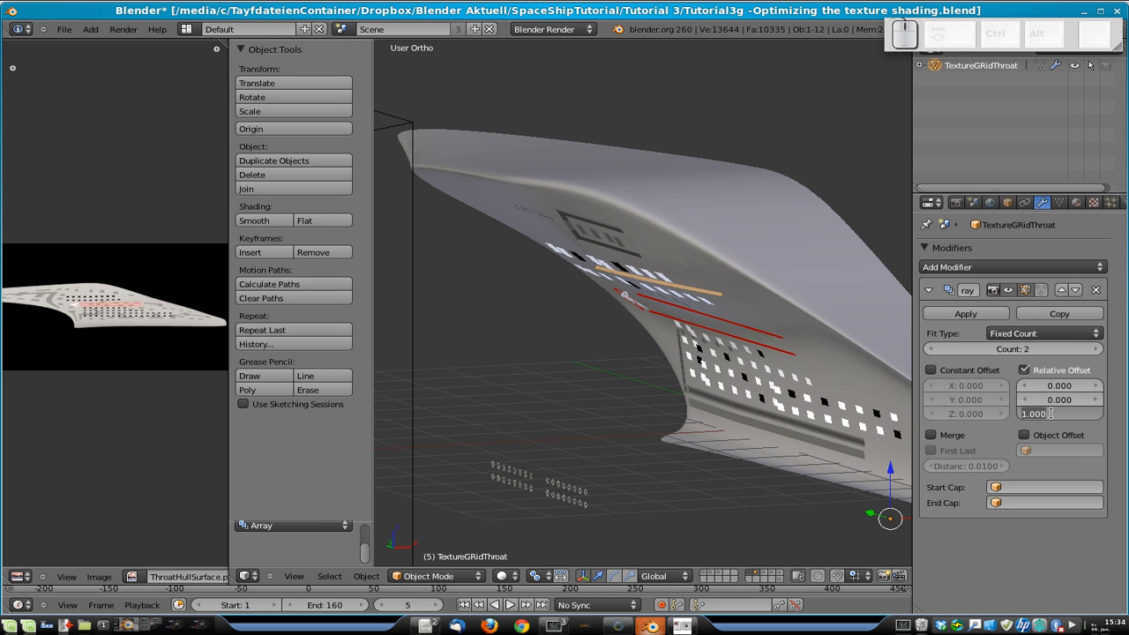
pyautogui.write('2')
pyautogui.press('Return')
pyautogui.scroll(3, 700, 198)
pyautogui.scroll(2, 702, 199)
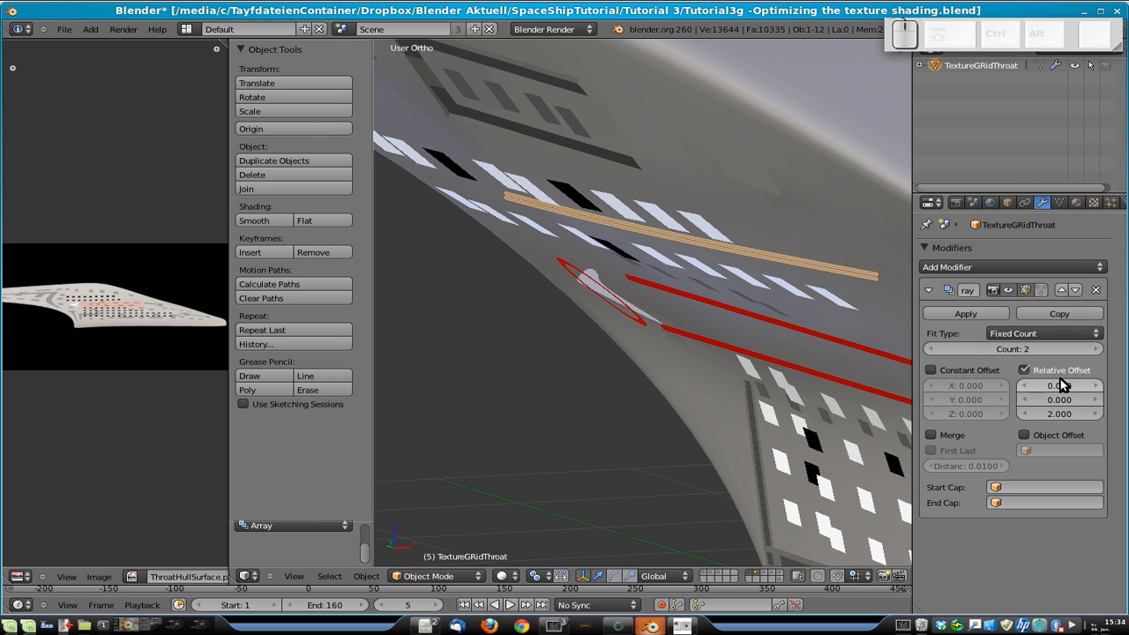
# - Set the Array modifier's relative Z offset to 5 and its count to 15
pyautogui.click(1058, 414)
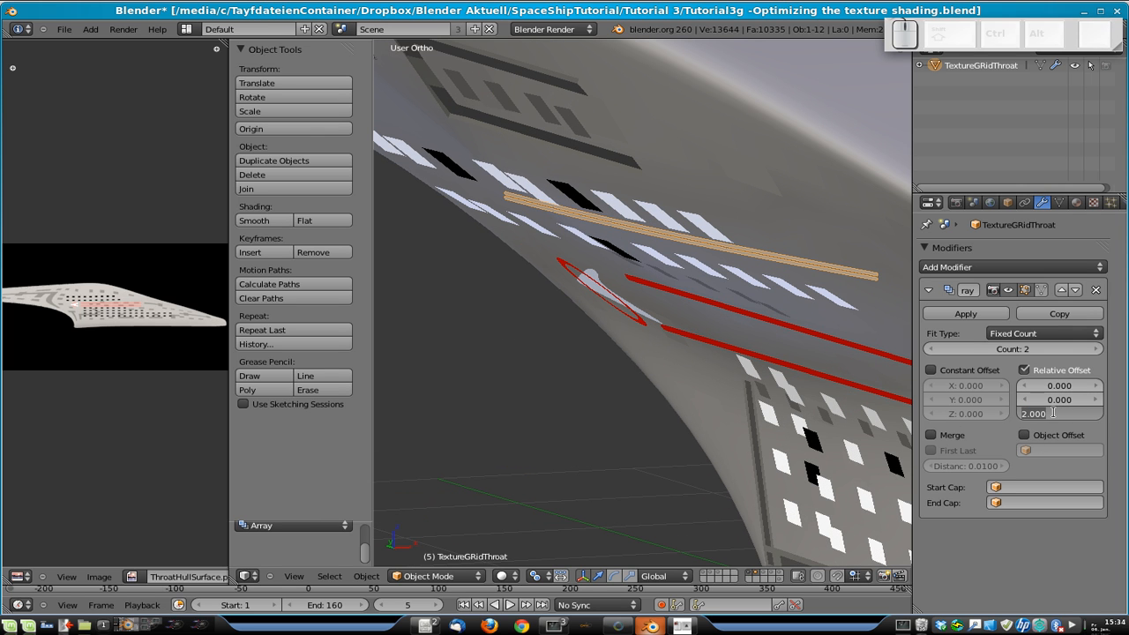
pyautogui.write('5')
pyautogui.press('Return')
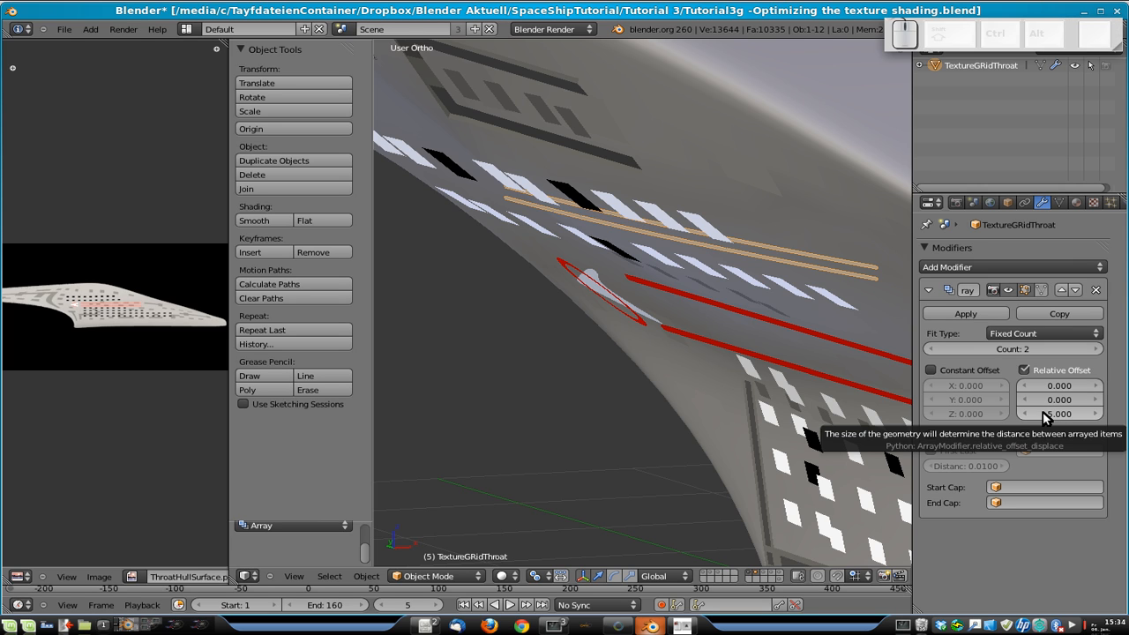
pyautogui.click(1021, 345)
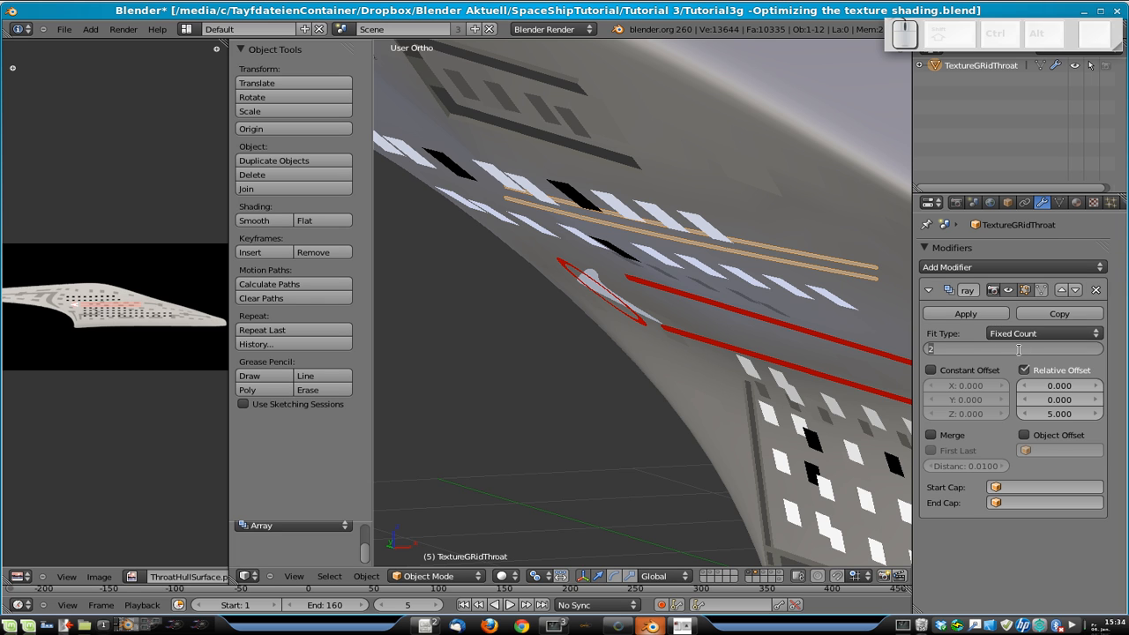
pyautogui.write('5')
pyautogui.press('Return')
# - Move the arrayed strips about -0.576 along global X, outward from the hull, and view them from the front
pyautogui.scroll(-6, 732, 256)
pyautogui.moveTo(841, 379); pyautogui.dragTo(630, 353, button='middle')
pyautogui.moveTo(764, 267); pyautogui.dragTo(761, 295, button='middle')
pyautogui.press('g')
pyautogui.press('x')
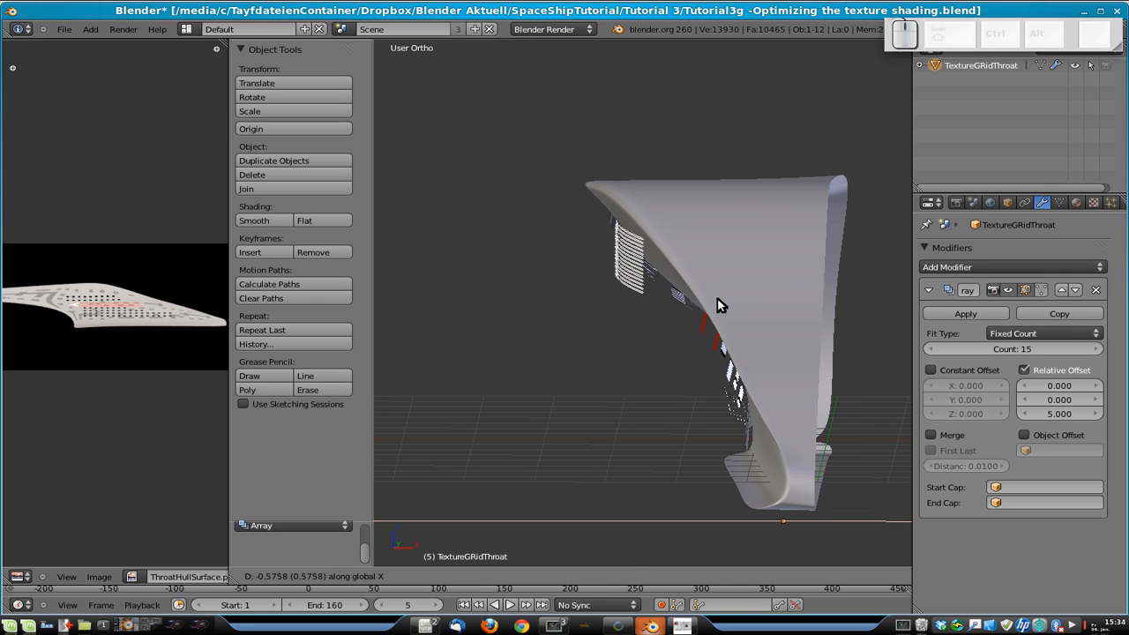
pyautogui.click(720, 297)
pyautogui.press('ctrl+KP_3')
pyautogui.press('KP_1')
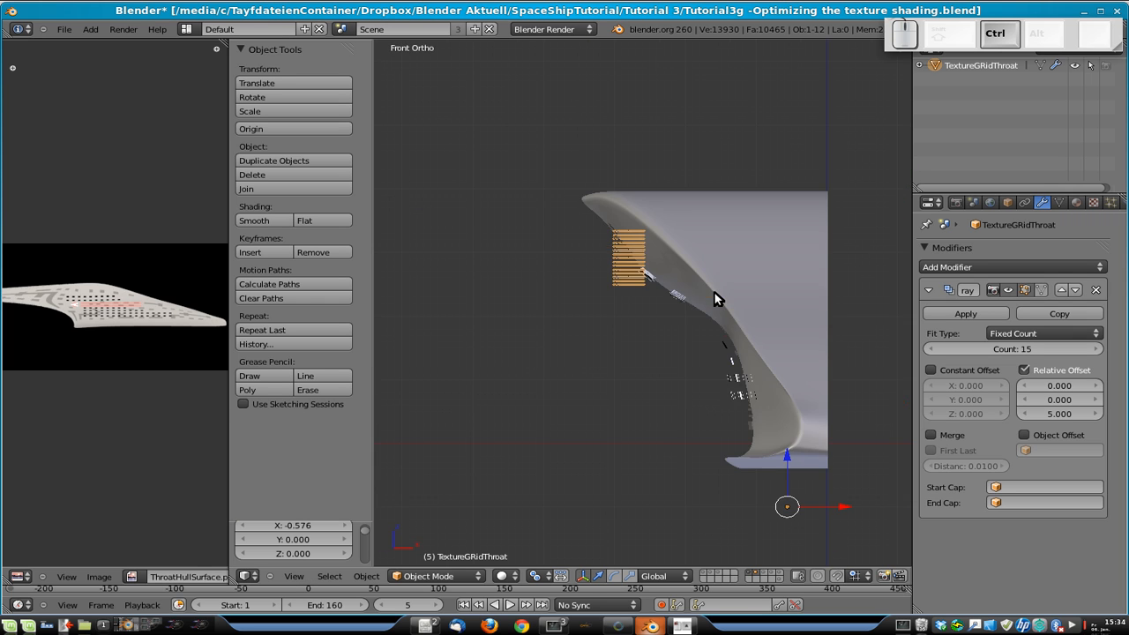
pyautogui.scroll(5, 783, 282)
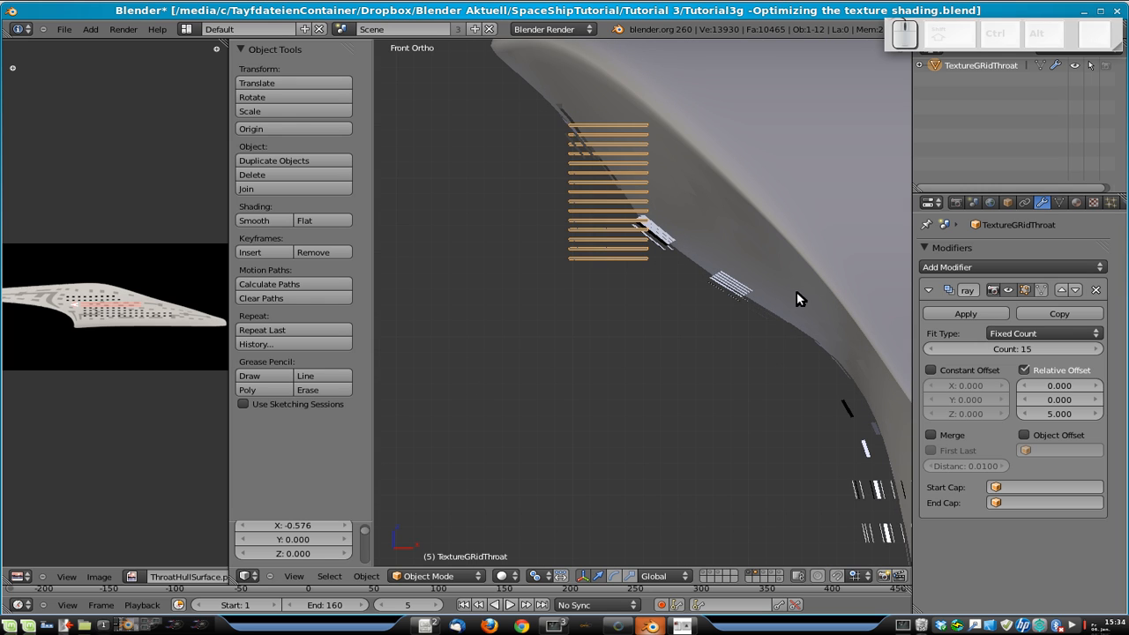
pyautogui.press('a')
pyautogui.press('a')
pyautogui.click(548, 578)
pyautogui.click(573, 515)
pyautogui.press('r')
pyautogui.click(742, 371)
pyautogui.scroll(-4, 694, 463)
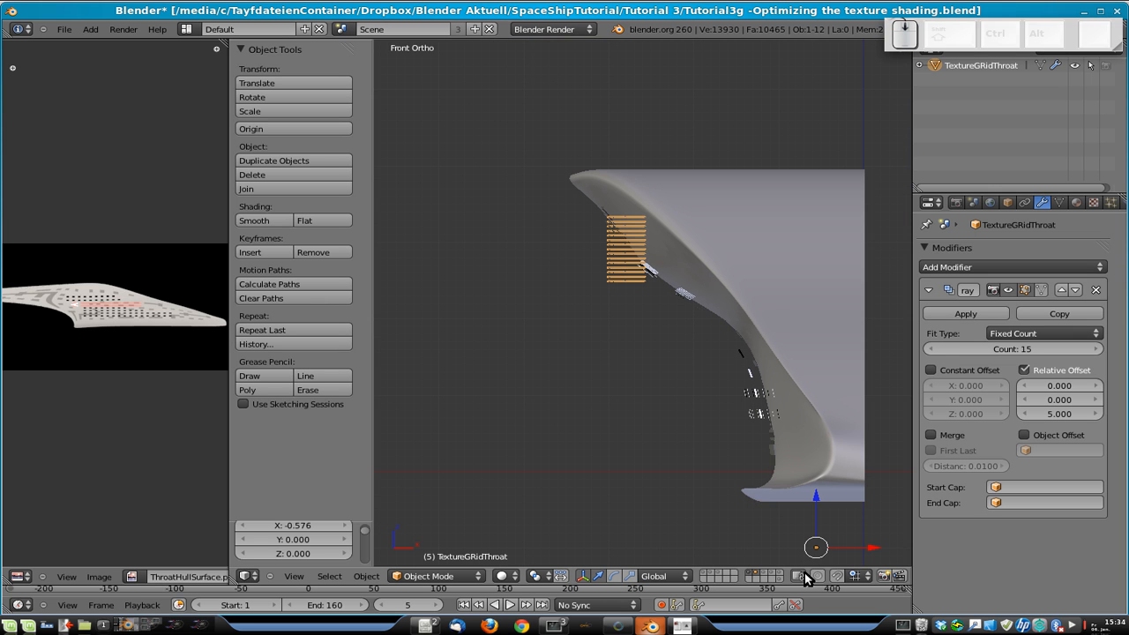
# - Set the TextureGRidThroat object's origin to its geometry and check the base strip in Edit Mode
pyautogui.click(266, 124)
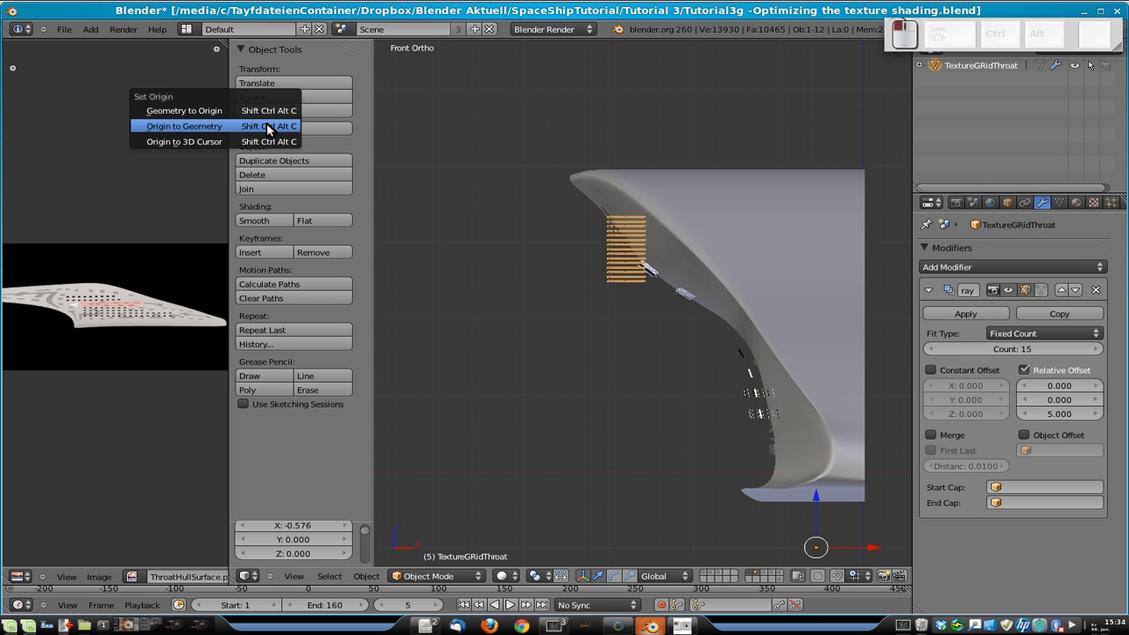
pyautogui.click(266, 126)
pyautogui.press('Tab')
pyautogui.scroll(4, 759, 221)
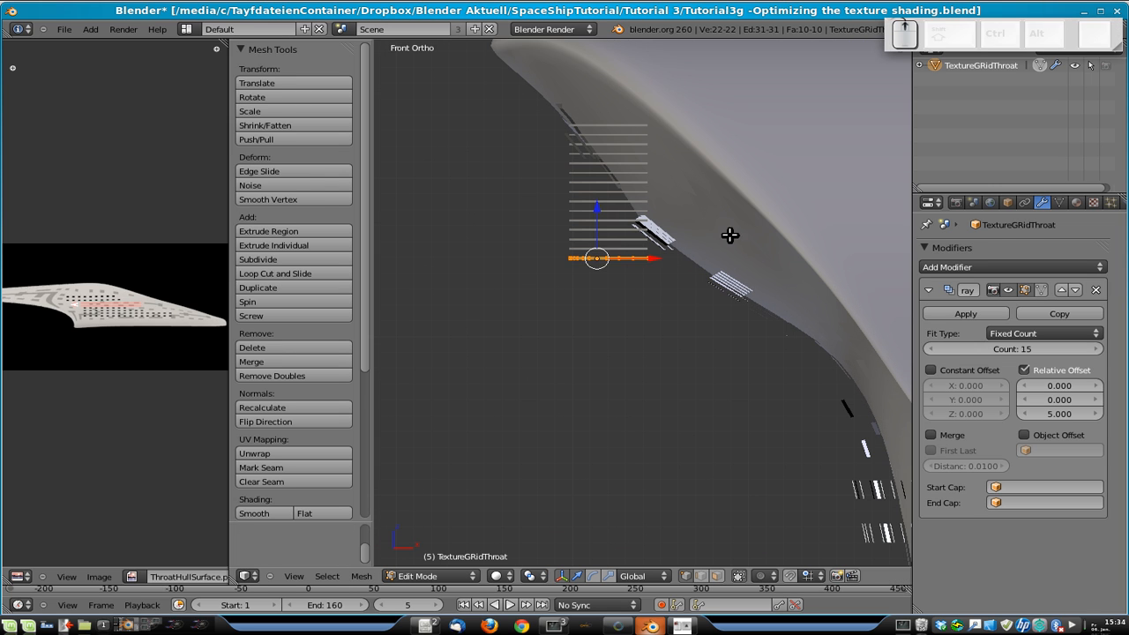
pyautogui.press('Tab')
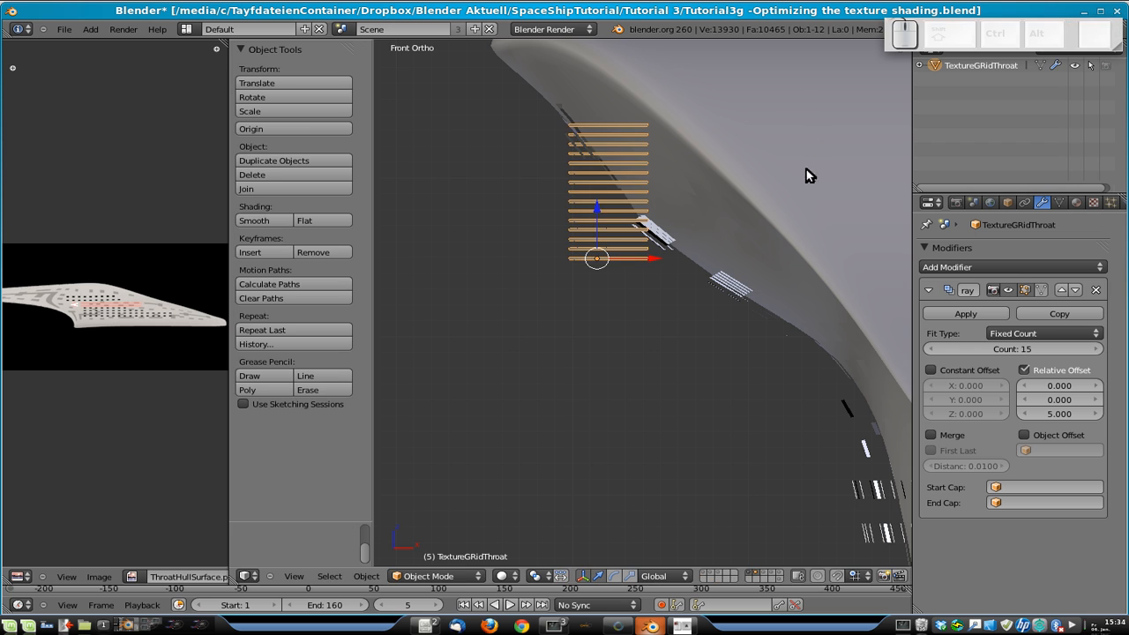
# - Rotate the arrayed strips about -31.5° around global Y to follow the slope of the hull
pyautogui.press('r')
pyautogui.rightClick(768, 188)
pyautogui.press('r')
pyautogui.rightClick(703, 290)
pyautogui.moveTo(703, 290)
pyautogui.mouseDown(button='middle')
pyautogui.moveTo(746, 304)
pyautogui.moveTo(784, 259)
pyautogui.moveTo(751, 229)
pyautogui.moveTo(697, 276)
pyautogui.mouseUp(button='middle')
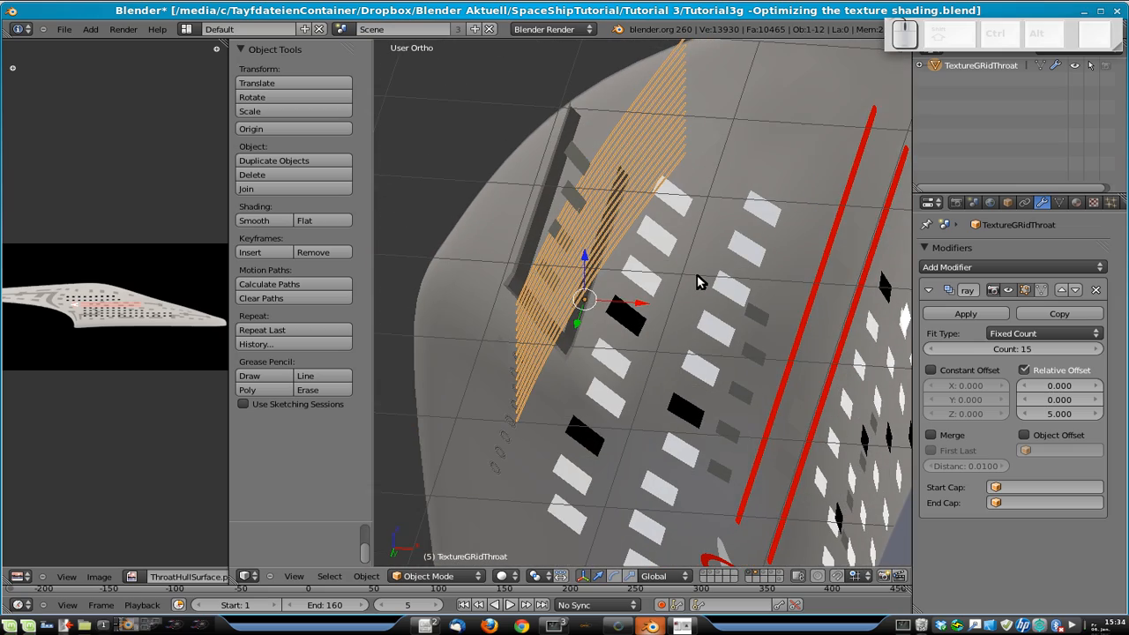
pyautogui.press('r')
pyautogui.press('x')
pyautogui.press('y')
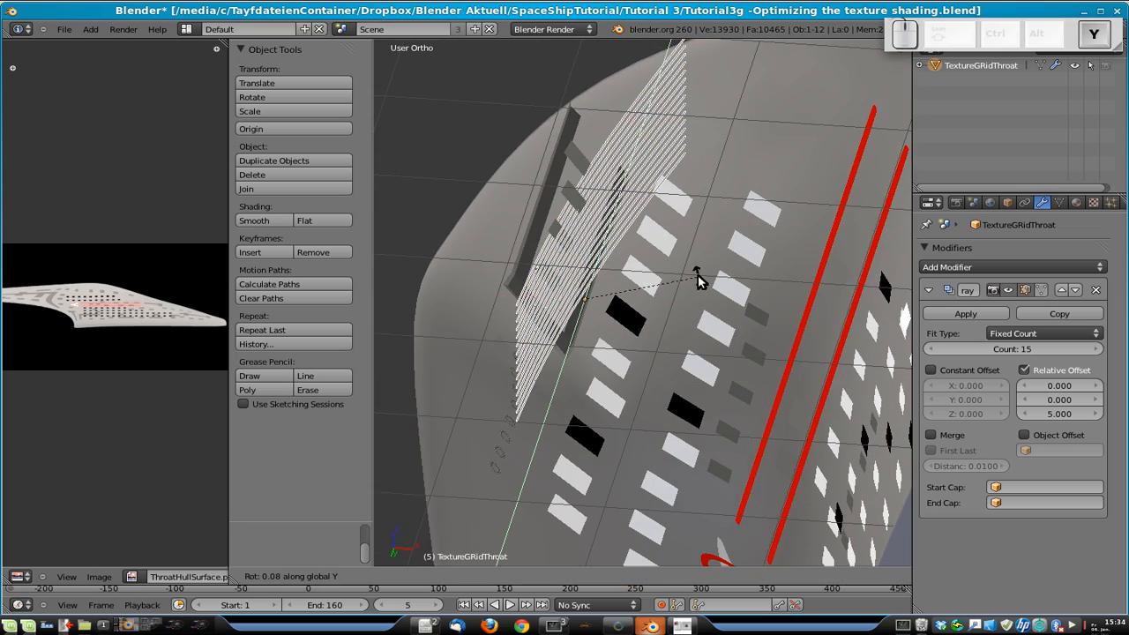
pyautogui.click(693, 201)
pyautogui.press('KP_1')
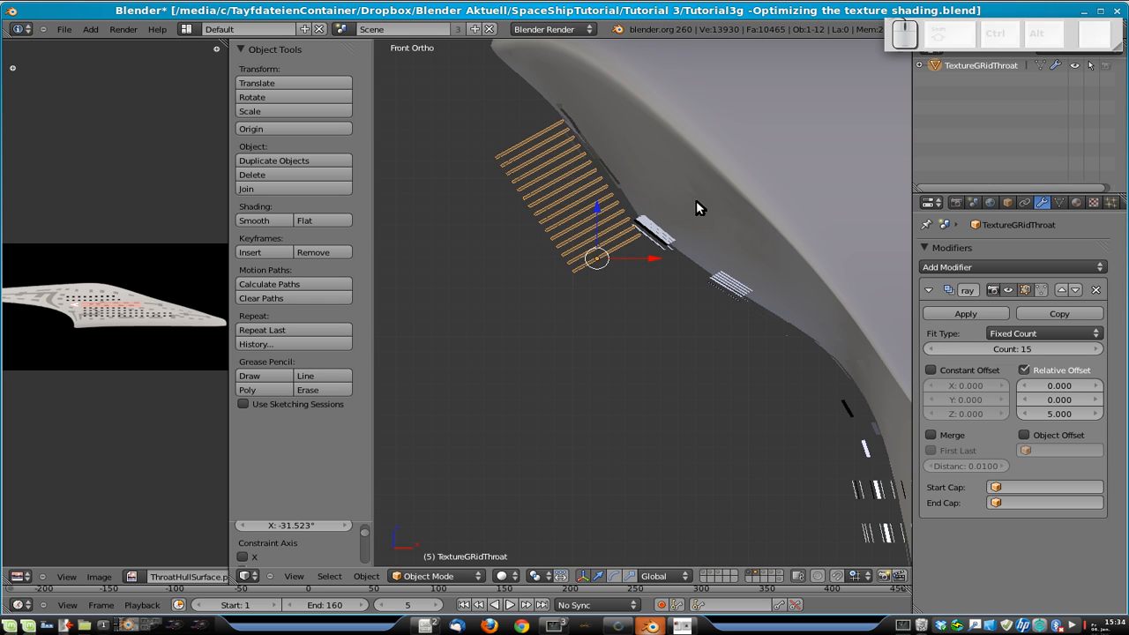
# - Move the rotated strips about 0.263 along X and 0.093 along Z toward the hull, and undo both the move and the rotation
pyautogui.press('g')
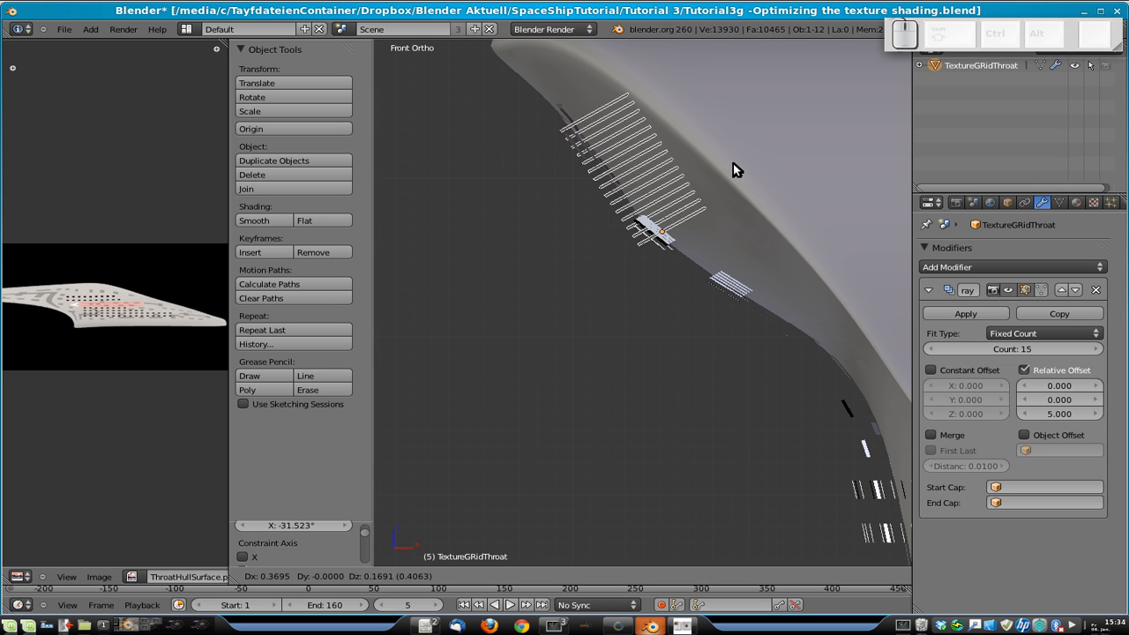
pyautogui.click(712, 175)
pyautogui.moveTo(712, 175); pyautogui.dragTo(567, 232, button='middle')
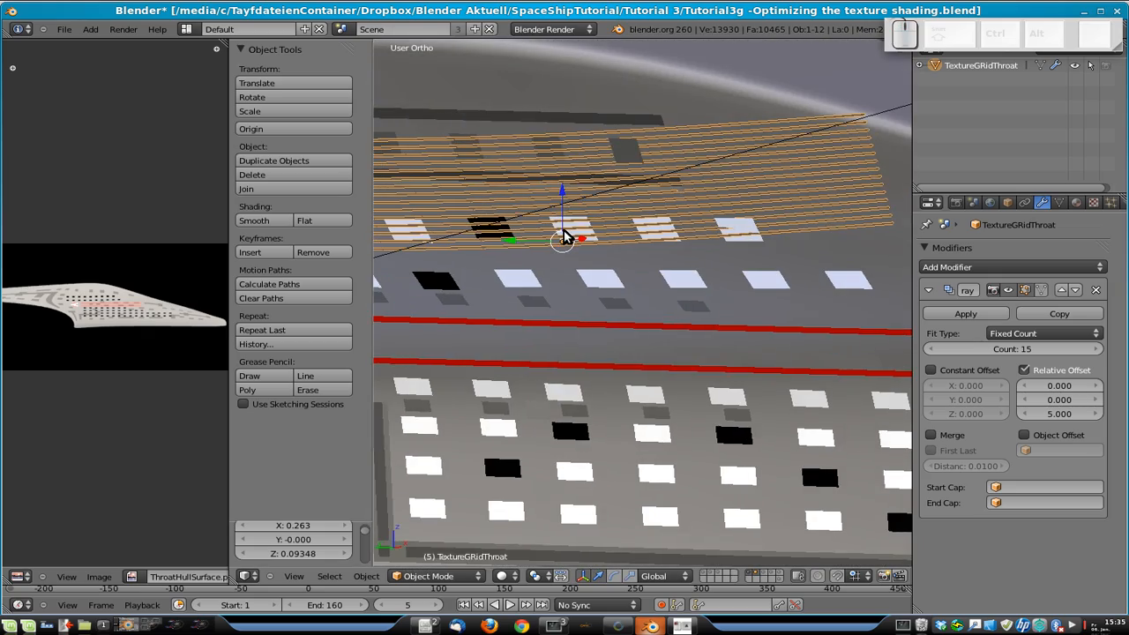
pyautogui.press('ctrl+KP_3')
pyautogui.scroll(-2, 771, 164)
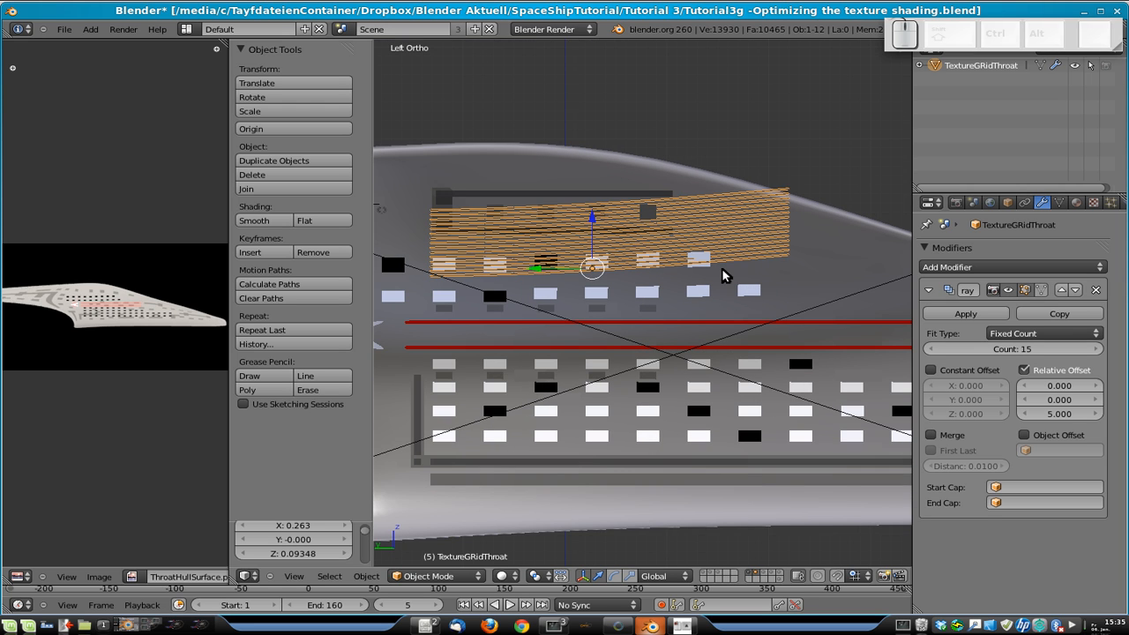
pyautogui.hotkey('ctrl', 'z')
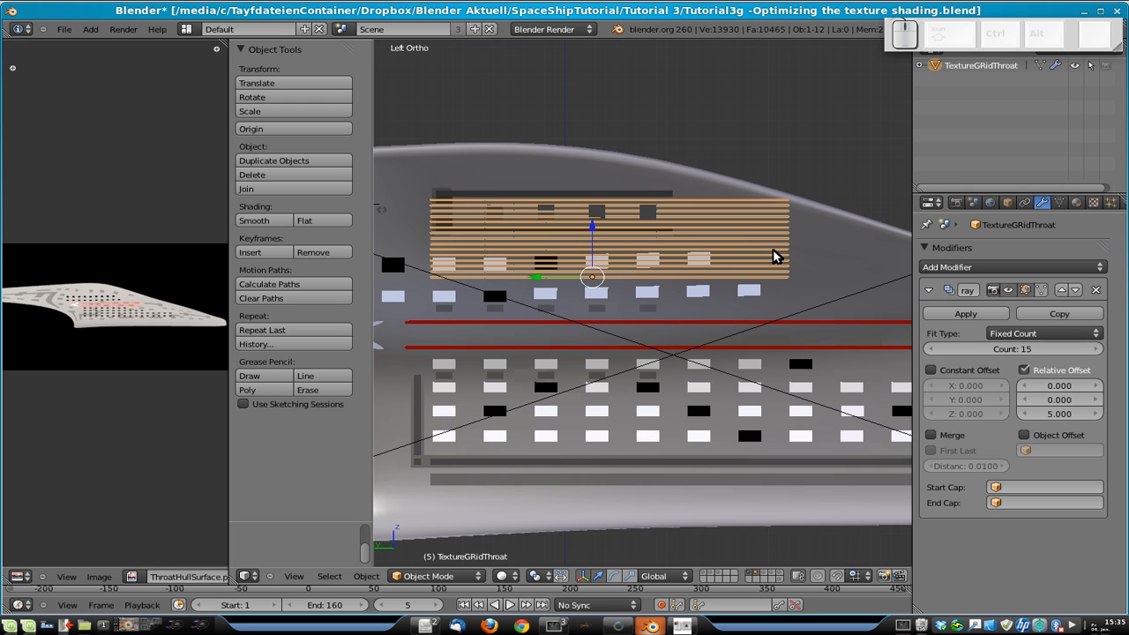
# - In the left view, move the strip grid about 1.1 units along Y and slightly down, over the upper window rows
pyautogui.moveTo(791, 305); pyautogui.dragTo(712, 282, button='middle')
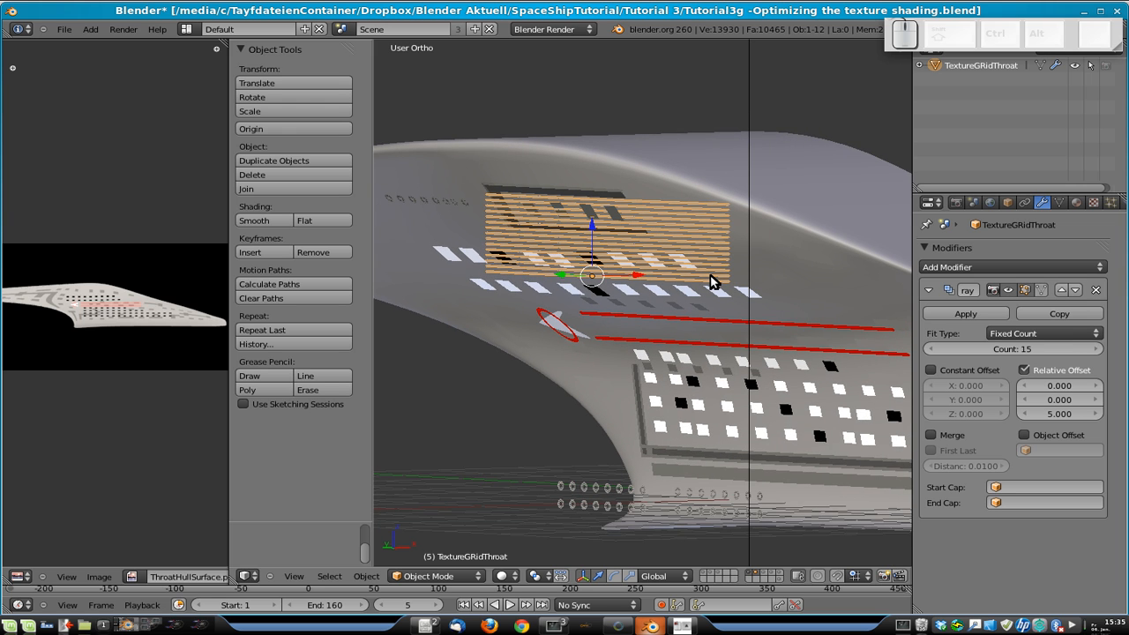
pyautogui.press('KP_3')
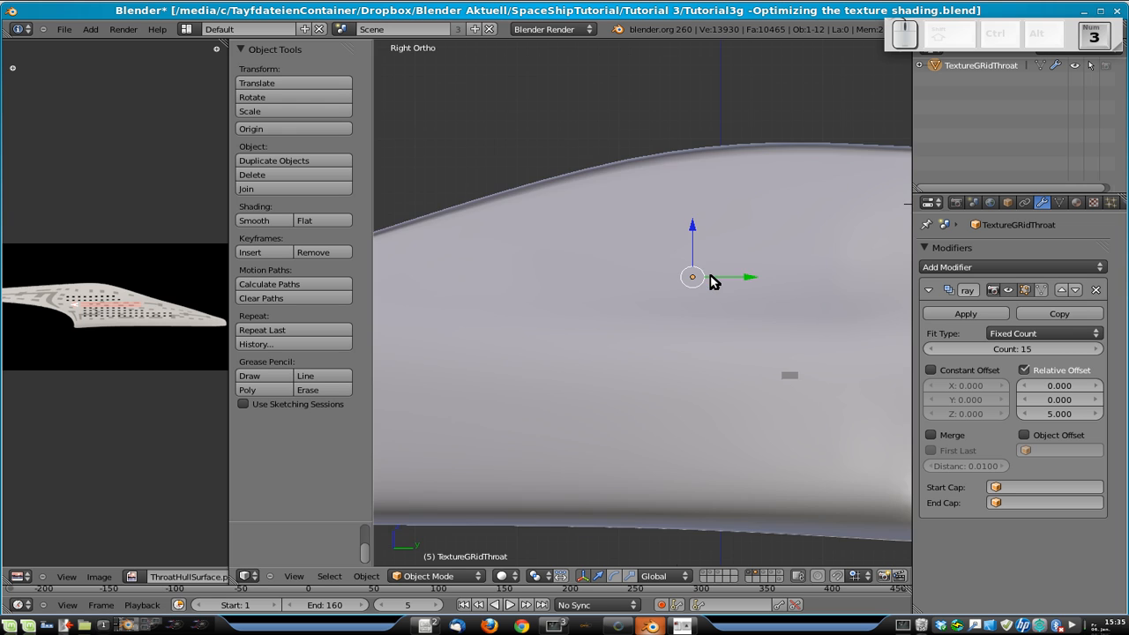
pyautogui.press('ctrl+KP_3')
pyautogui.press('Tab')
pyautogui.press('Tab')
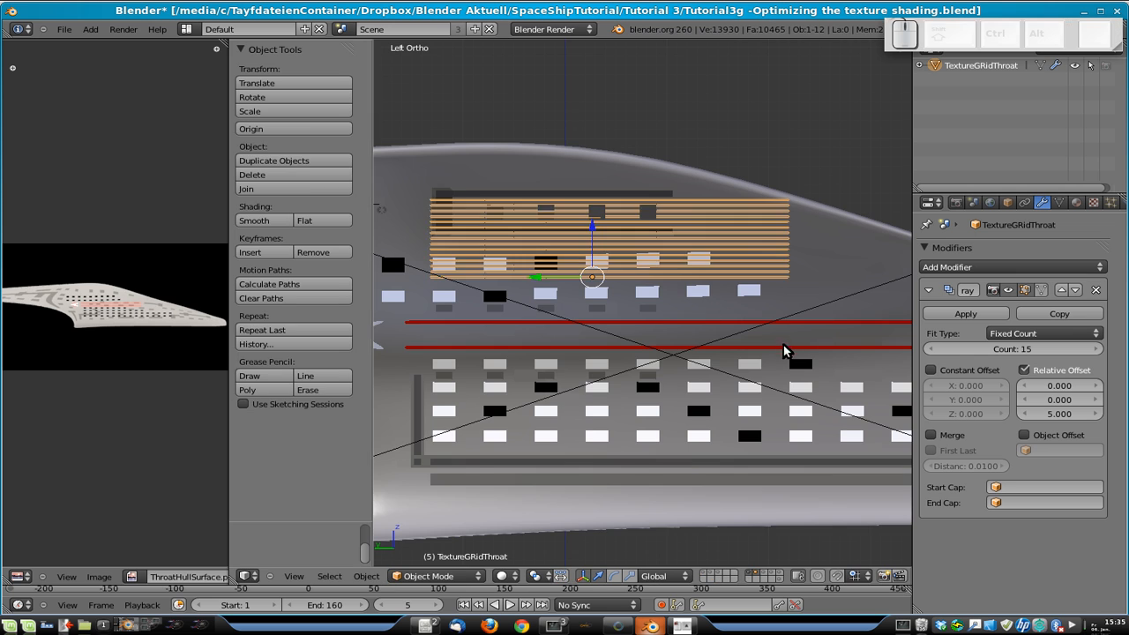
pyautogui.scroll(-4, 784, 344)
pyautogui.press('g')
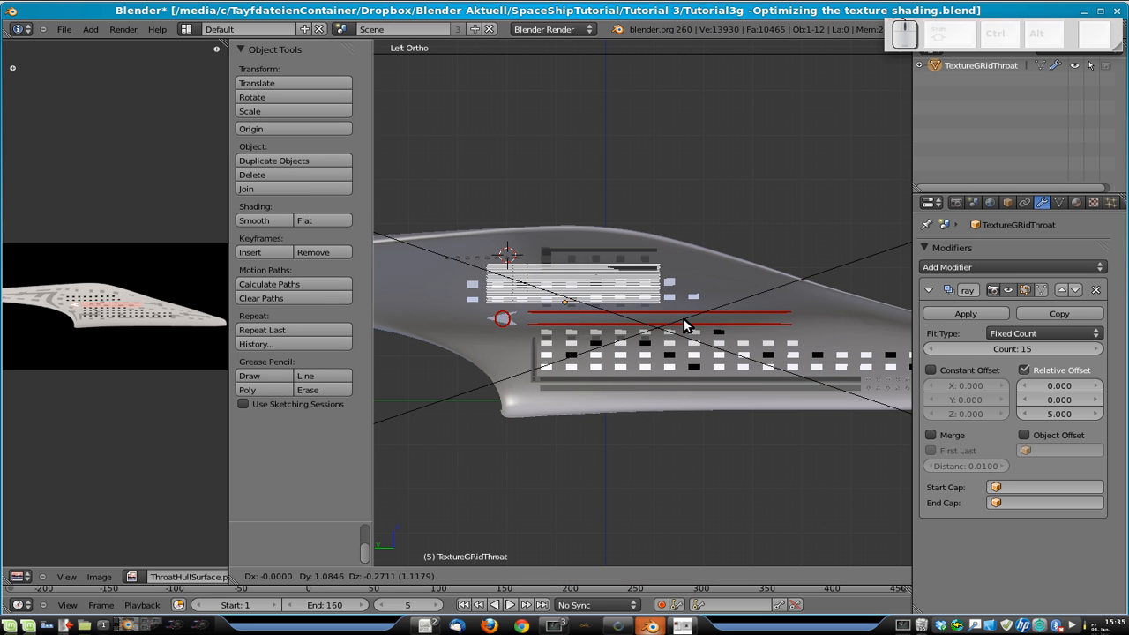
pyautogui.click(679, 320)
# - Move the strip grid along global X so it partly sinks into the hull surface, and enter Edit Mode
pyautogui.press('Tab')
pyautogui.press('Tab')
pyautogui.moveTo(704, 287)
pyautogui.mouseDown(button='middle')
pyautogui.moveTo(696, 313)
pyautogui.moveTo(668, 327)
pyautogui.moveTo(656, 293)
pyautogui.moveTo(724, 215)
pyautogui.moveTo(733, 156)
pyautogui.moveTo(786, 171)
pyautogui.moveTo(781, 232)
pyautogui.moveTo(744, 272)
pyautogui.moveTo(698, 282)
pyautogui.mouseUp(button='middle')
pyautogui.press('g')
pyautogui.press('y')
pyautogui.press('x')
pyautogui.click(651, 328)
pyautogui.press('Tab')
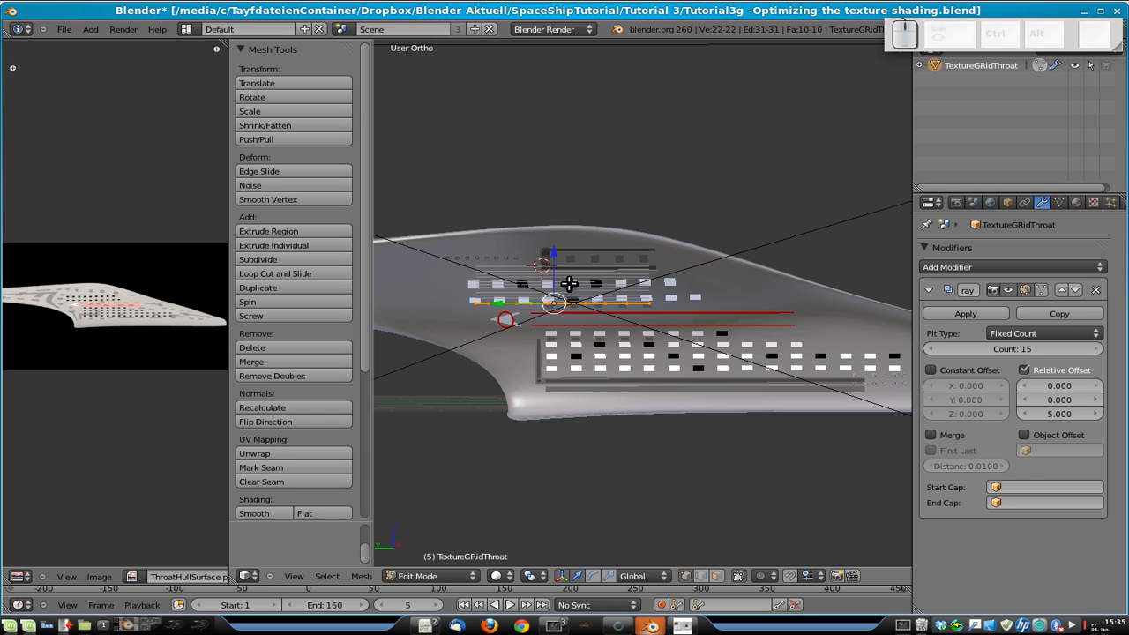
# - Delete the arrayed strip grid TextureGRidThroat in Object Mode and save the file over the existing one
pyautogui.press('Tab')
pyautogui.press('x')
pyautogui.click(626, 295)
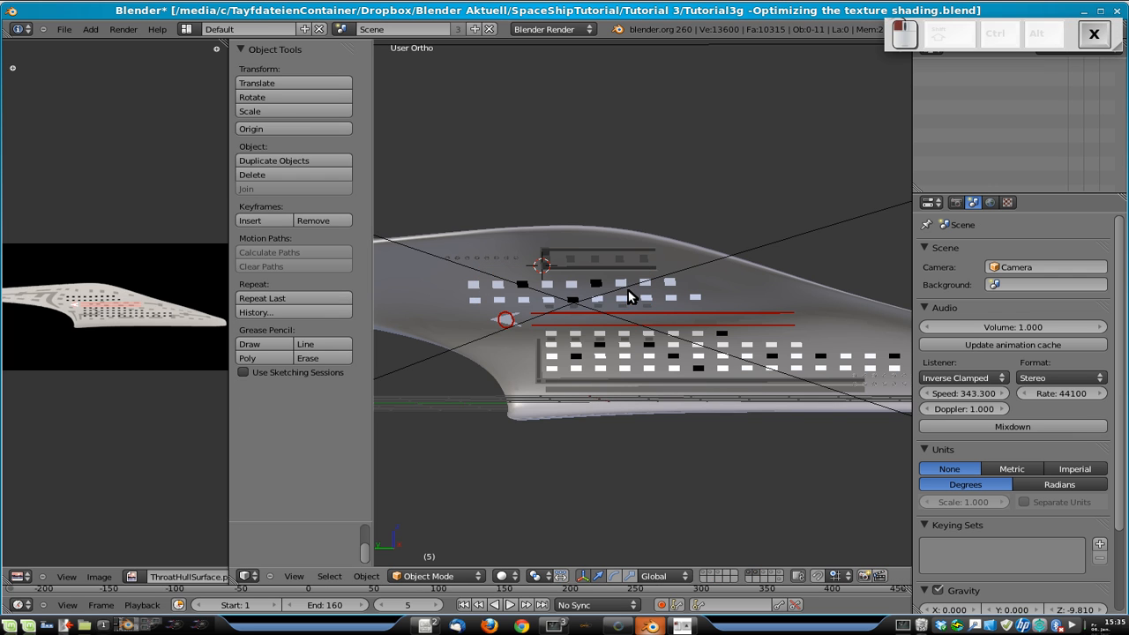
pyautogui.hotkey('ctrl', 's')
pyautogui.click(604, 291)
# - Open the render settings and make CamTexThroat the active camera, looking through it at the throat hull
pyautogui.scroll(-2, 724, 308)
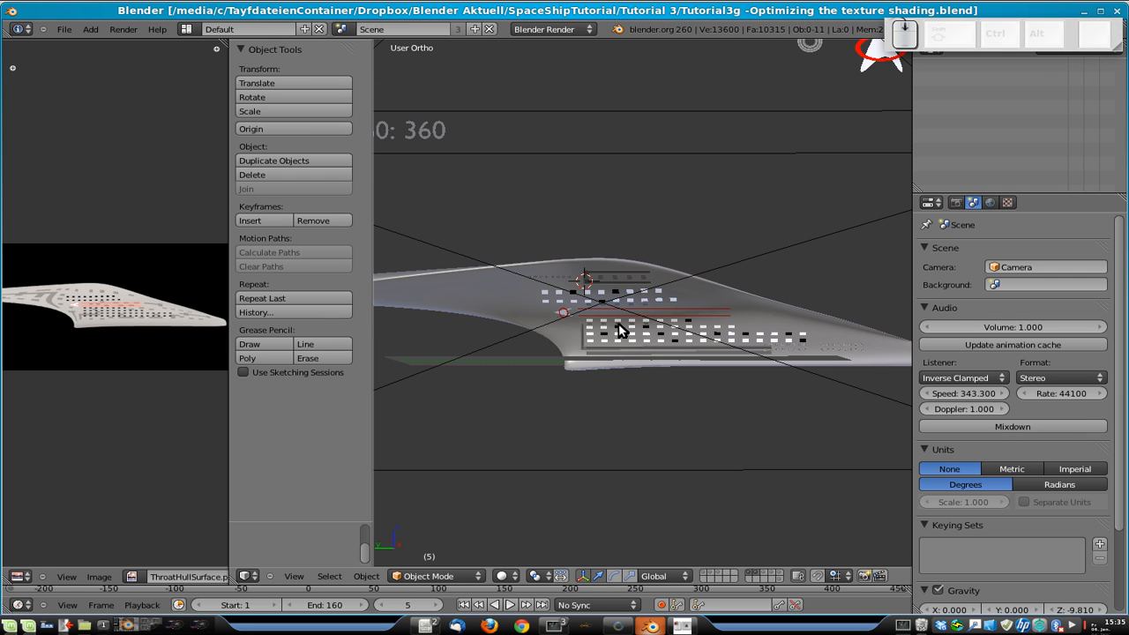
pyautogui.scroll(-3, 620, 329)
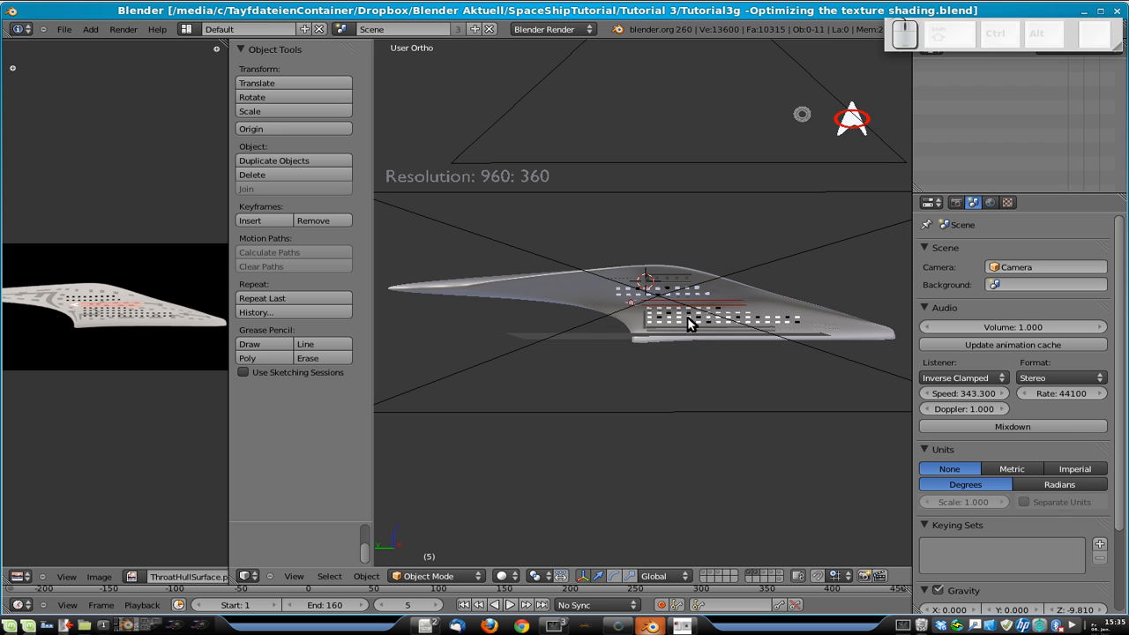
pyautogui.scroll(6, 688, 316)
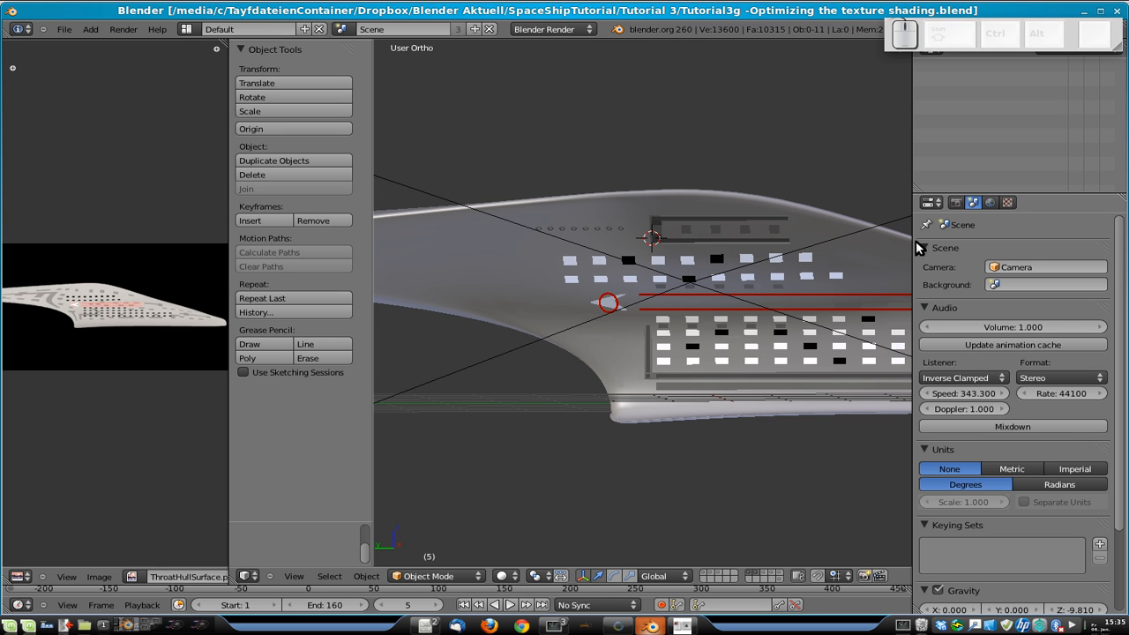
pyautogui.moveTo(915, 234)
pyautogui.mouseDown()
pyautogui.moveTo(971, 235)
pyautogui.moveTo(914, 243)
pyautogui.mouseUp()
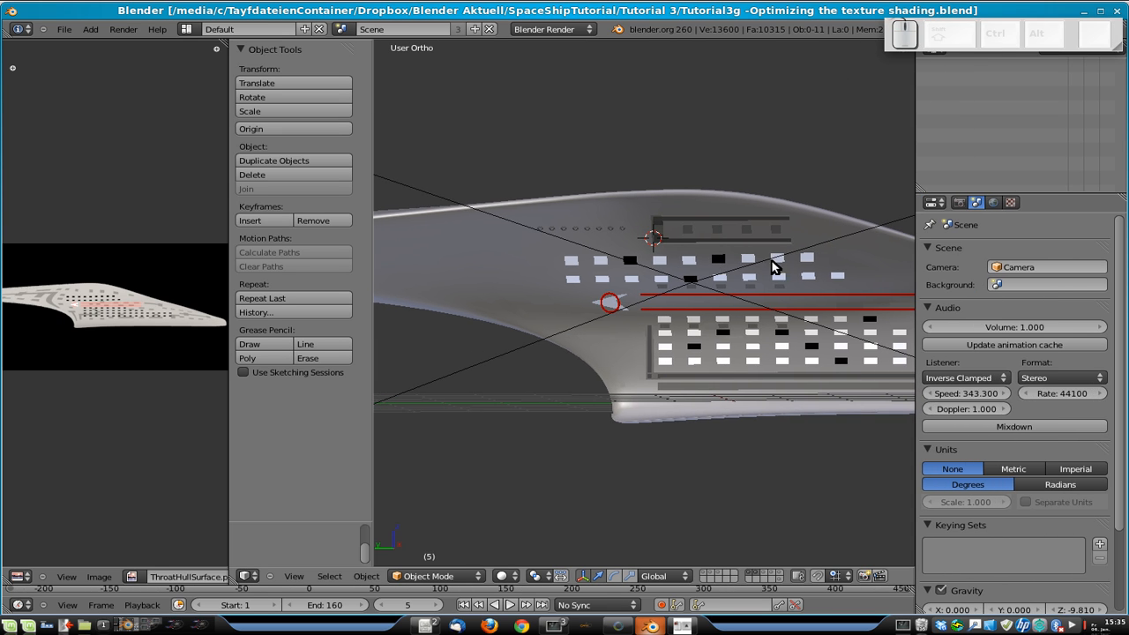
pyautogui.click(960, 205)
pyautogui.scroll(-5, 651, 298)
pyautogui.rightClick(785, 257)
pyautogui.press('ctrl+KP_0')
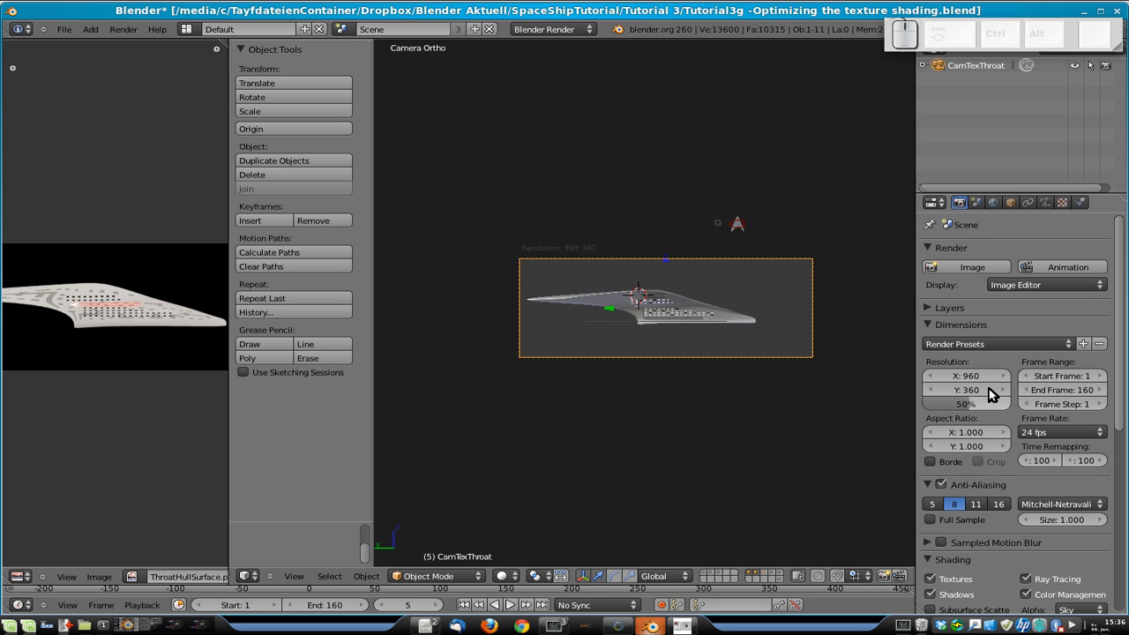
# - Start an animation render, cancel it, and render the current frame as a still from the throat texture camera
pyautogui.click(1085, 266)
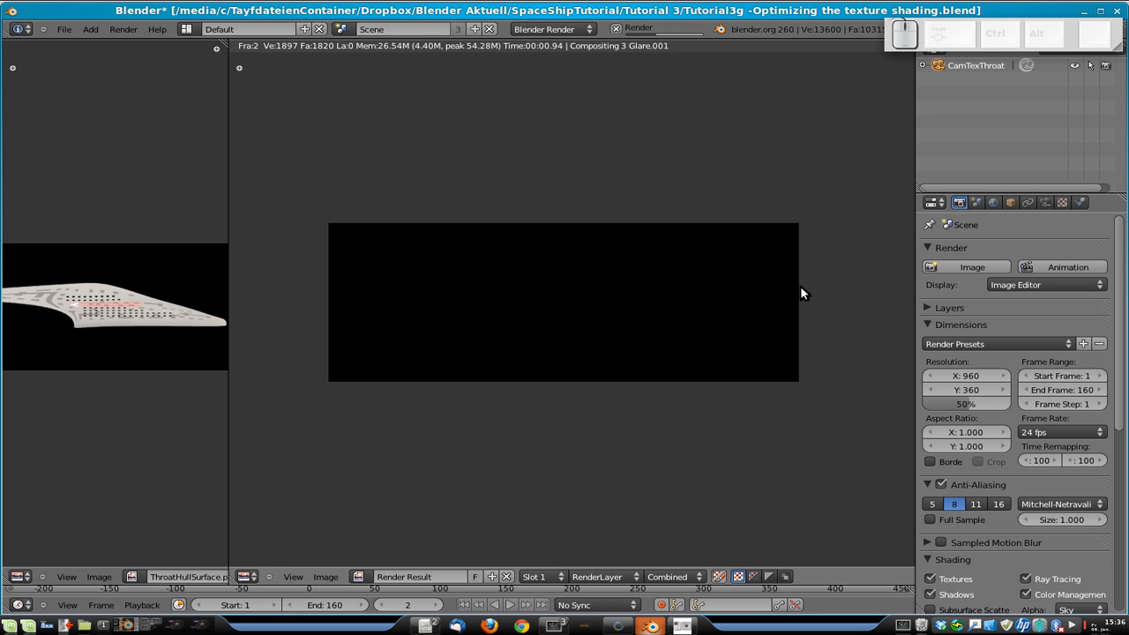
pyautogui.press('Escape')
pyautogui.press('F12')
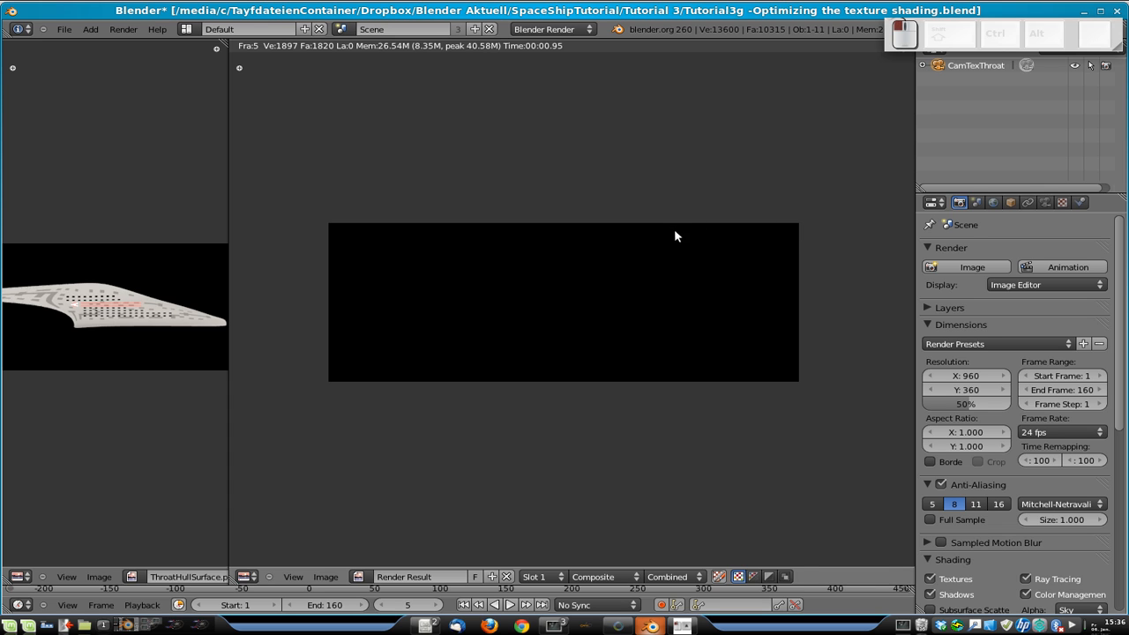
pyautogui.press('Escape')
# - Enable Environment Lighting in the world settings and render the current frame again
pyautogui.click(993, 203)
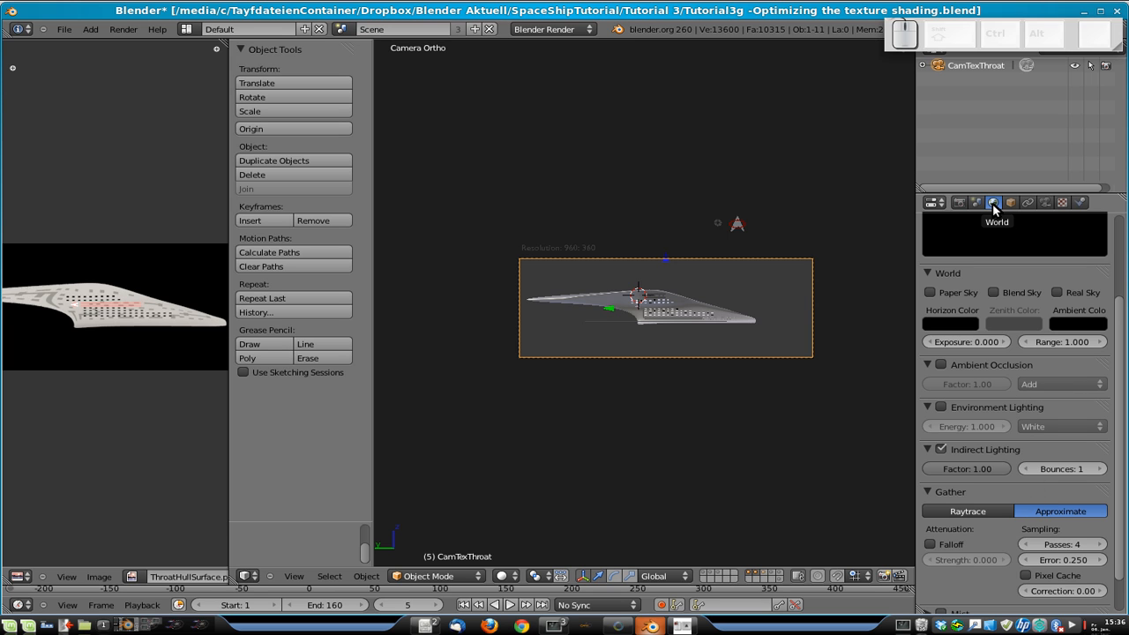
pyautogui.click(976, 203)
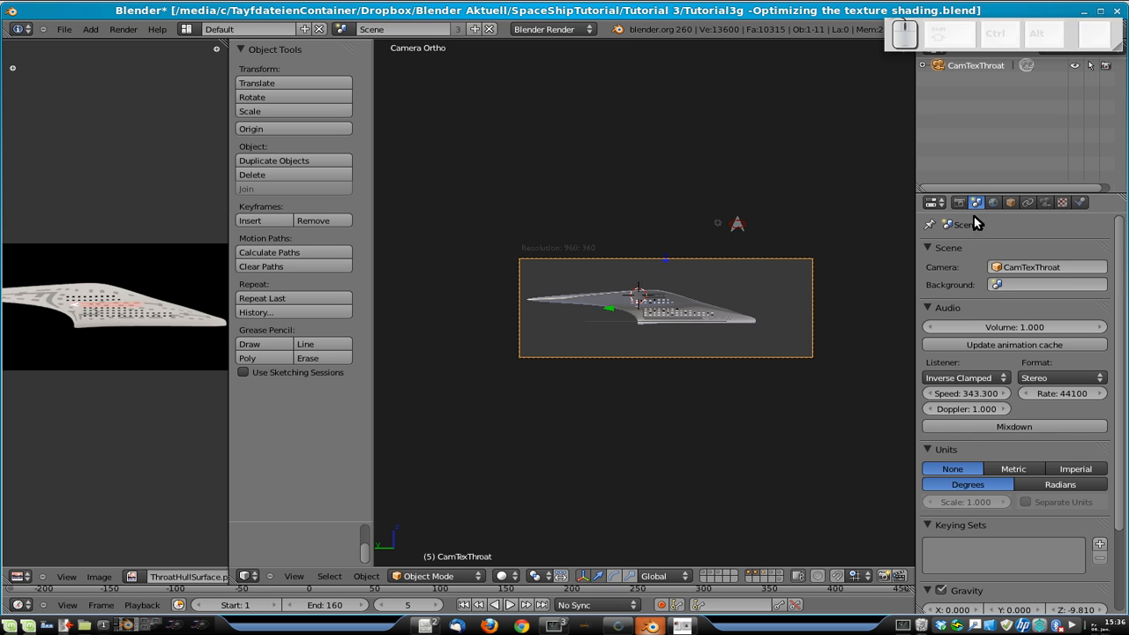
pyautogui.scroll(-3, 997, 459)
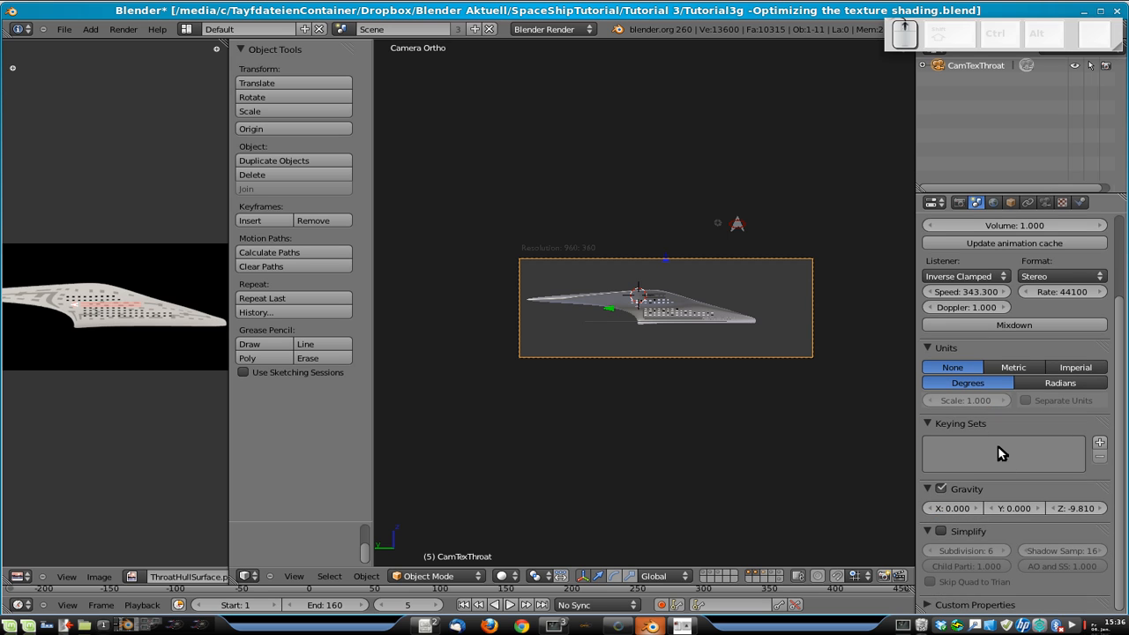
pyautogui.scroll(3, 1000, 371)
pyautogui.click(994, 203)
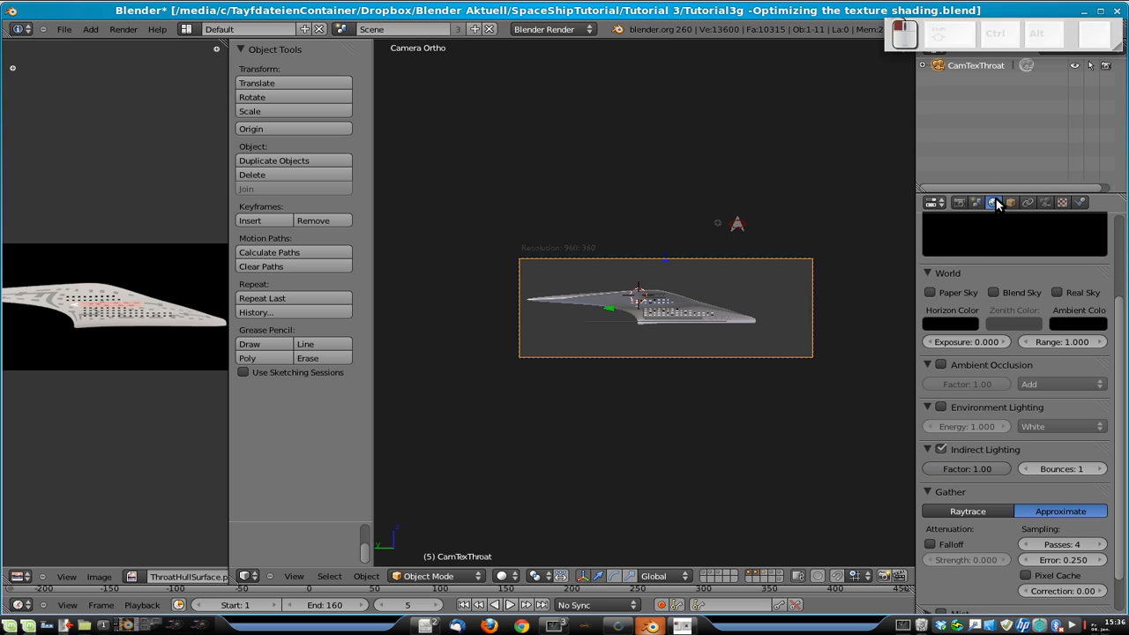
pyautogui.click(949, 404)
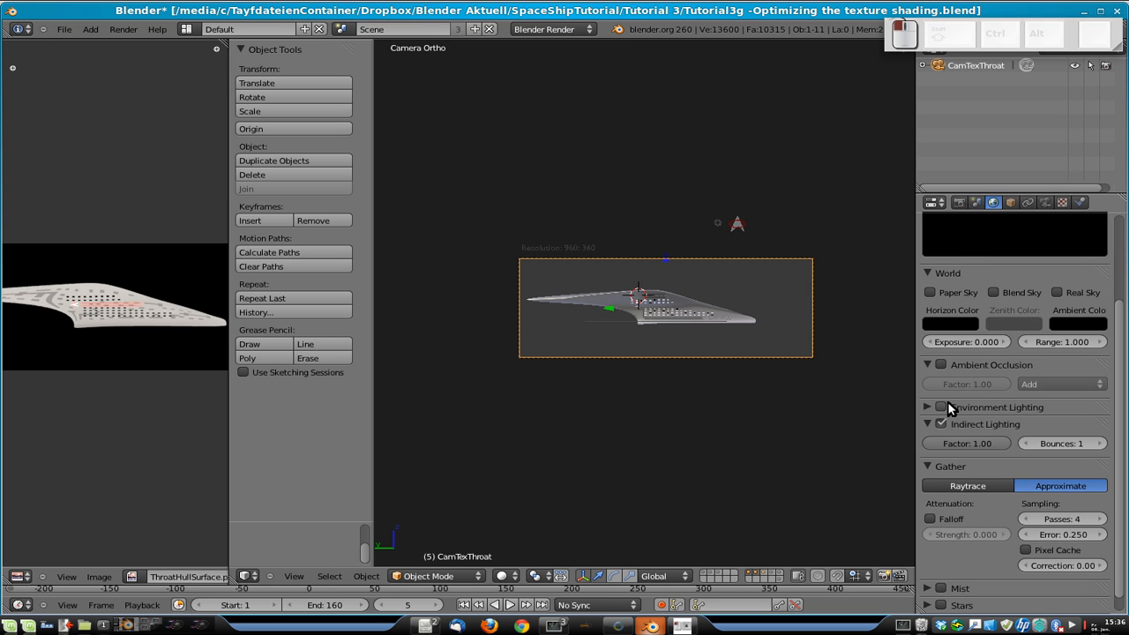
pyautogui.click(932, 406)
pyautogui.click(940, 408)
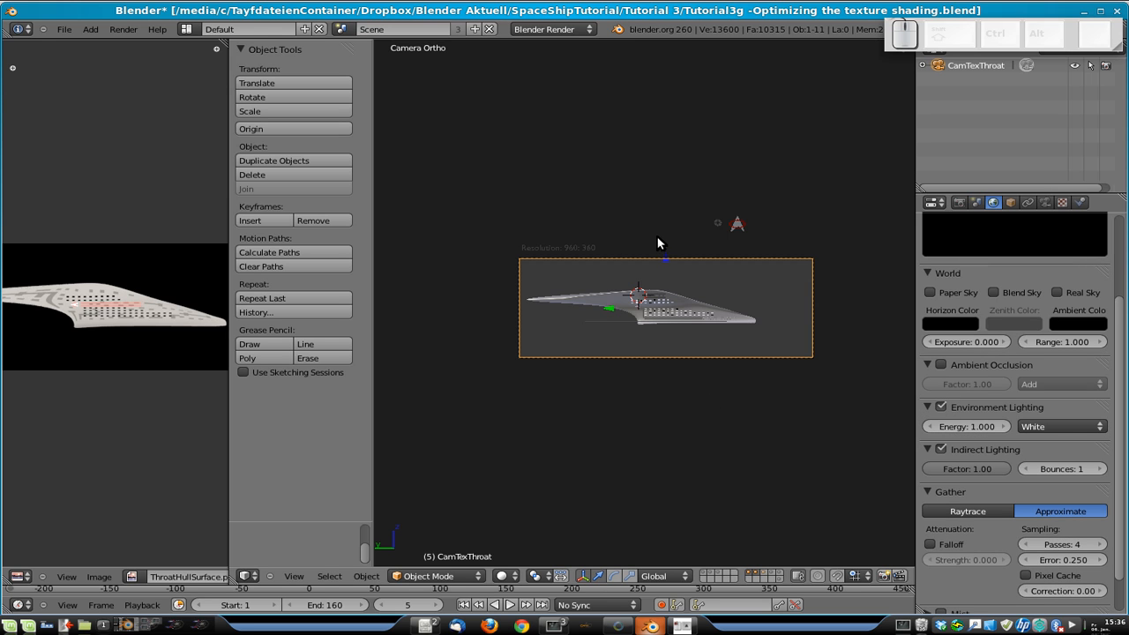
pyautogui.press('F12')
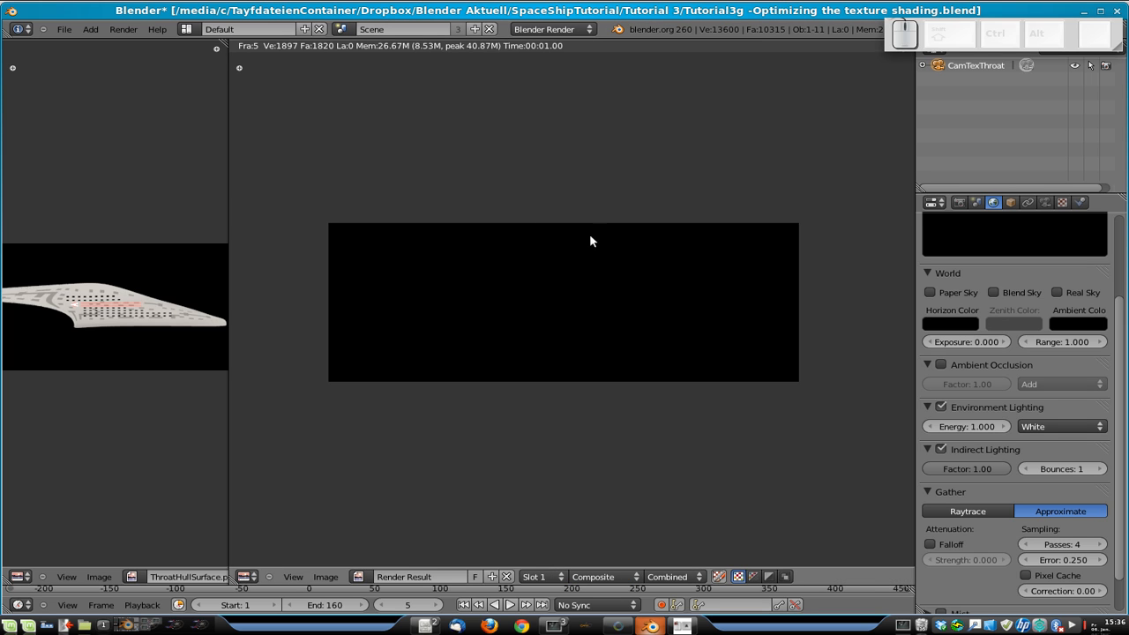
pyautogui.press('Escape')
# - Select the throat hull surface and the upper row of circles in turn to check their render visibility
pyautogui.scroll(3, 803, 392)
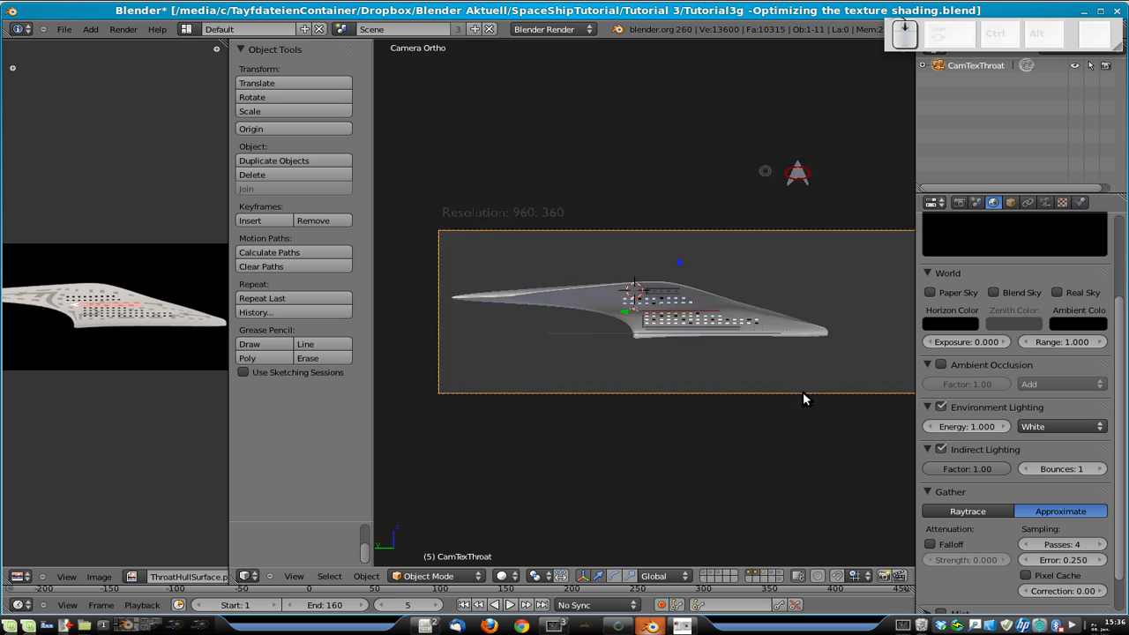
pyautogui.scroll(-2, 803, 393)
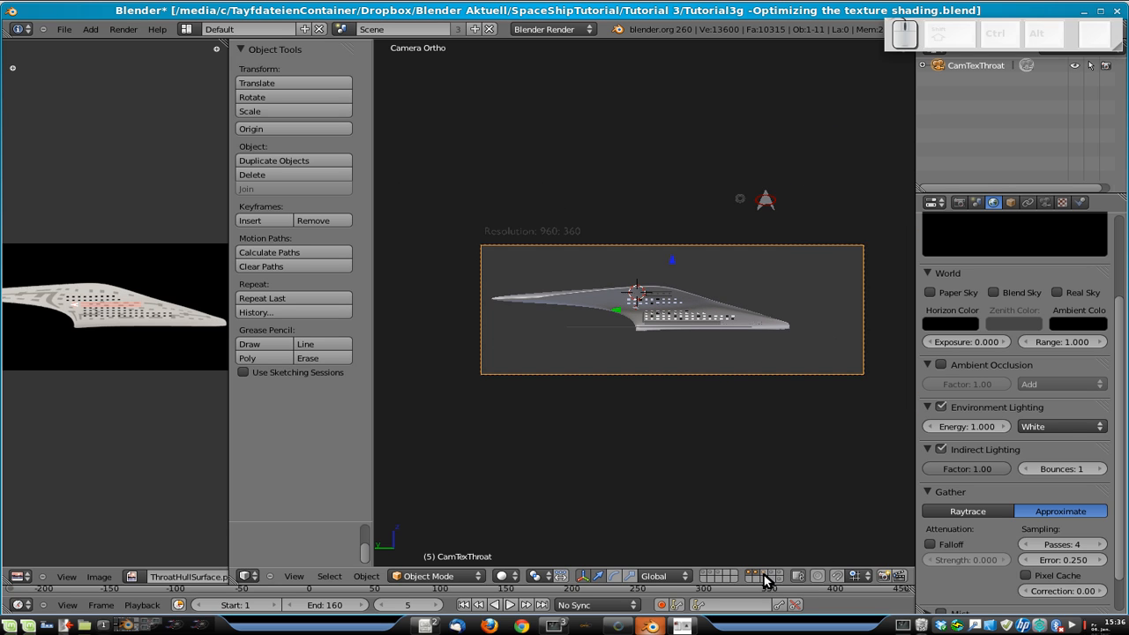
pyautogui.scroll(4, 679, 358)
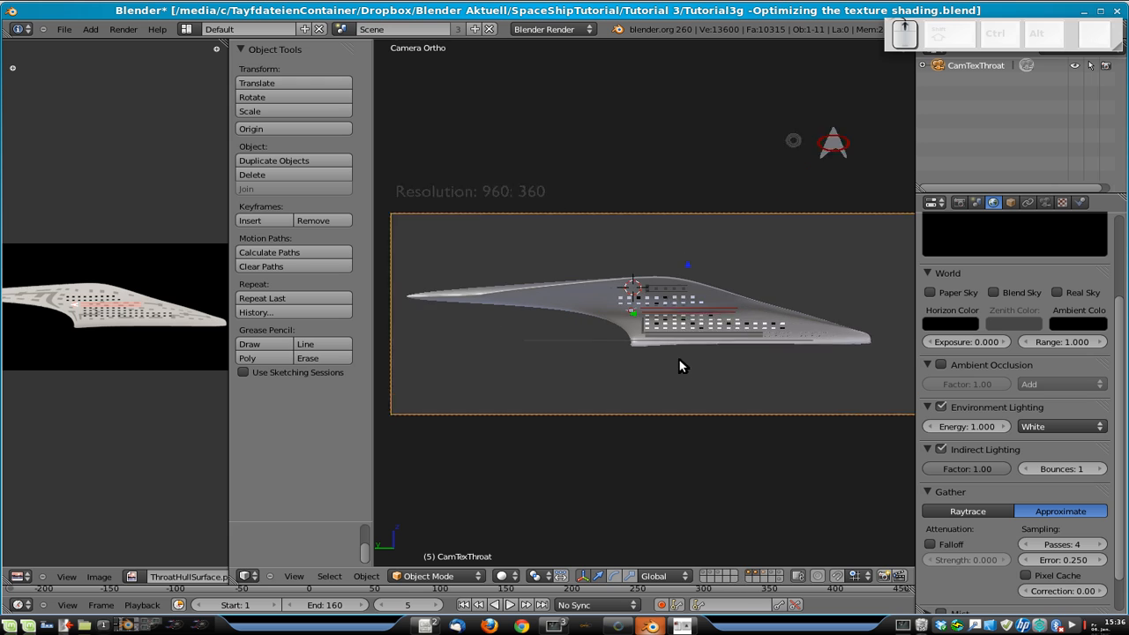
pyautogui.rightClick(580, 306)
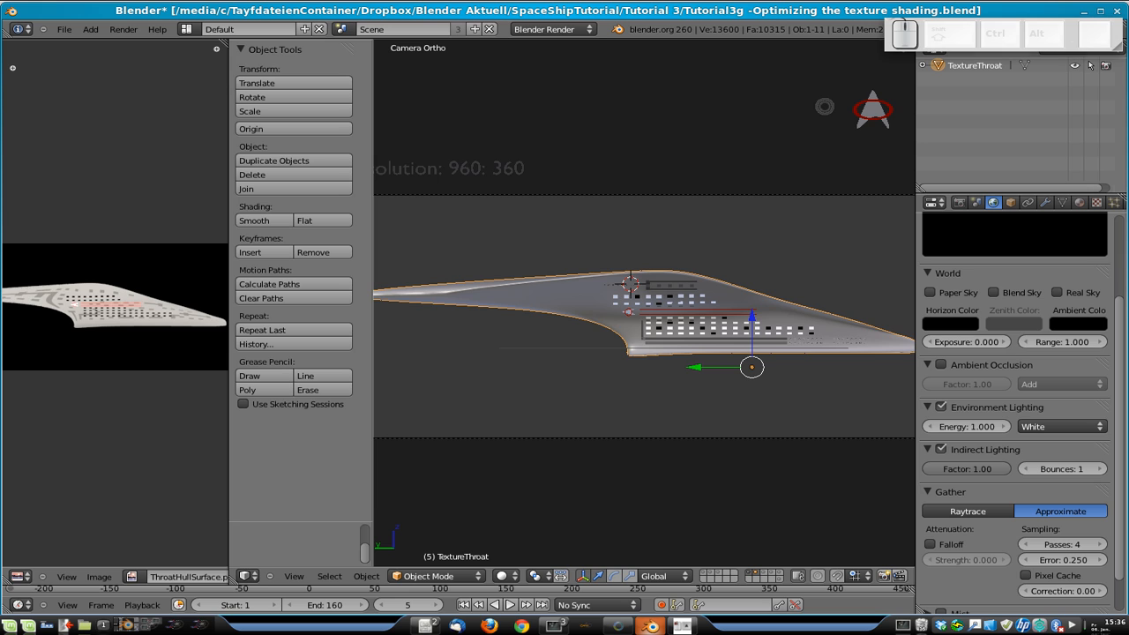
pyautogui.scroll(2, 637, 296)
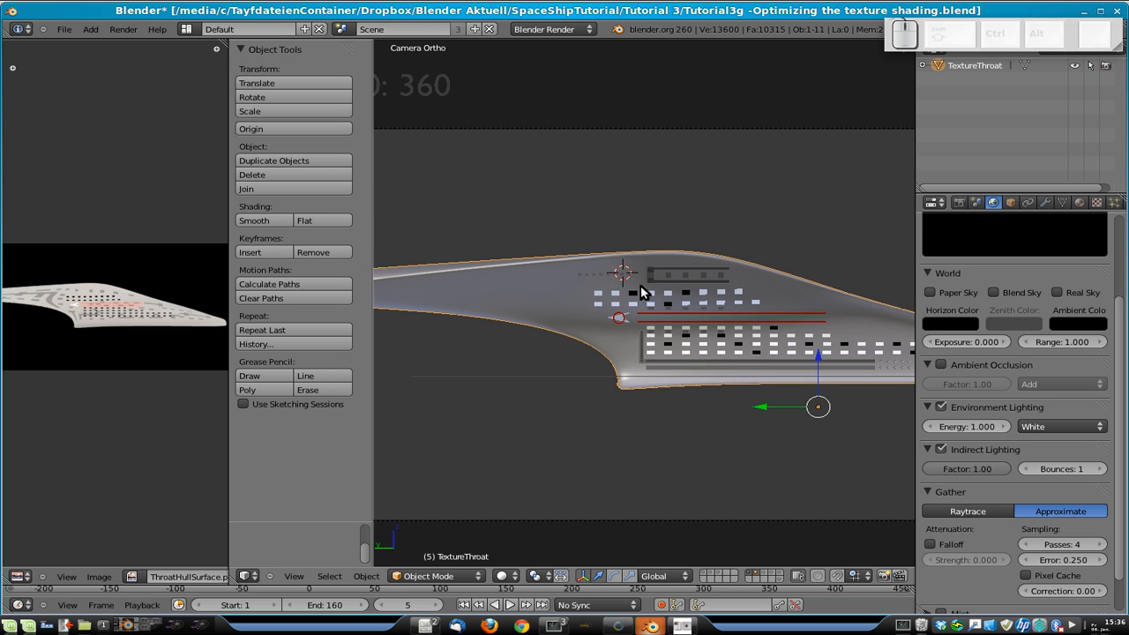
pyautogui.rightClick(605, 276)
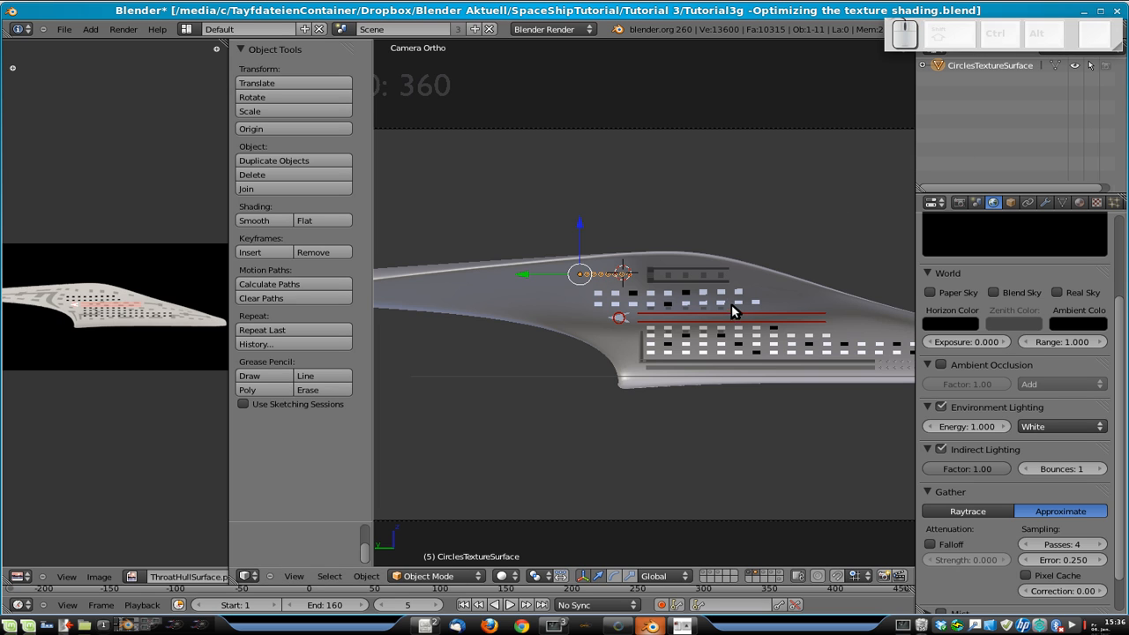
pyautogui.keyDown('shift'); pyautogui.moveTo(709, 302); pyautogui.dragTo(666, 288, button='middle'); pyautogui.keyUp('shift')
pyautogui.scroll(2, 651, 261)
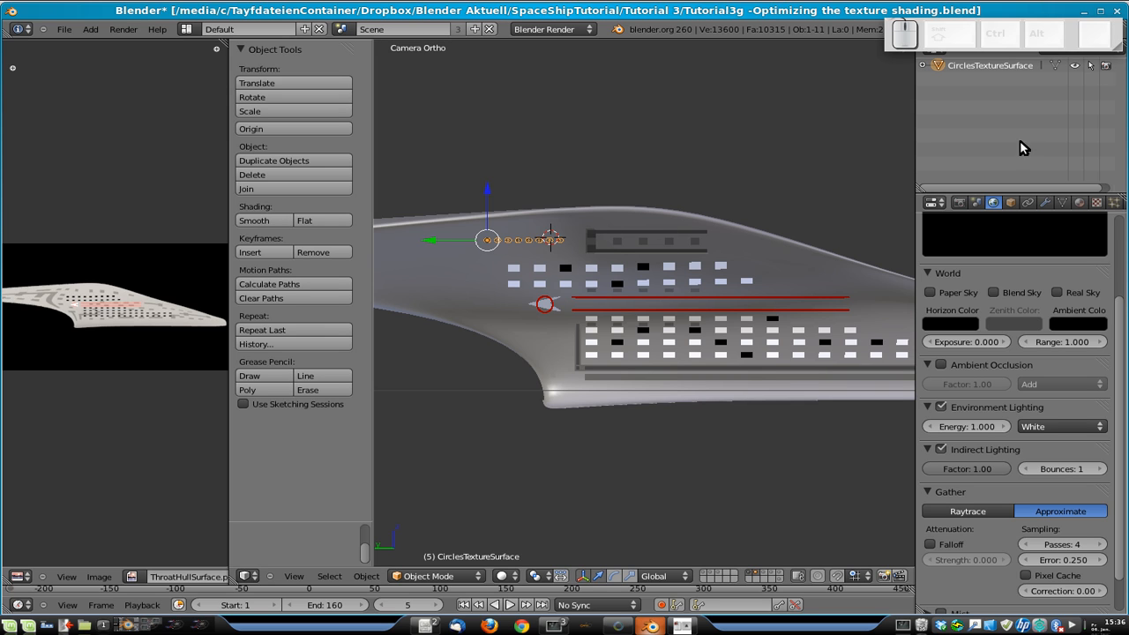
# - Select both double-row circle arrays near the hull's lower rear edge, enable them for rendering, and save the file
pyautogui.rightClick(731, 380)
pyautogui.keyDown('shift'); pyautogui.moveTo(730, 384); pyautogui.dragTo(595, 363, button='middle'); pyautogui.keyUp('shift')
pyautogui.press('Tab')
pyautogui.press('Tab')
pyautogui.rightClick(805, 359)
pyautogui.keyDown('shift'); pyautogui.moveTo(843, 366); pyautogui.dragTo(673, 356, button='middle'); pyautogui.keyUp('shift')
pyautogui.keyDown('shift'); pyautogui.rightClick(712, 350); pyautogui.keyUp('shift')
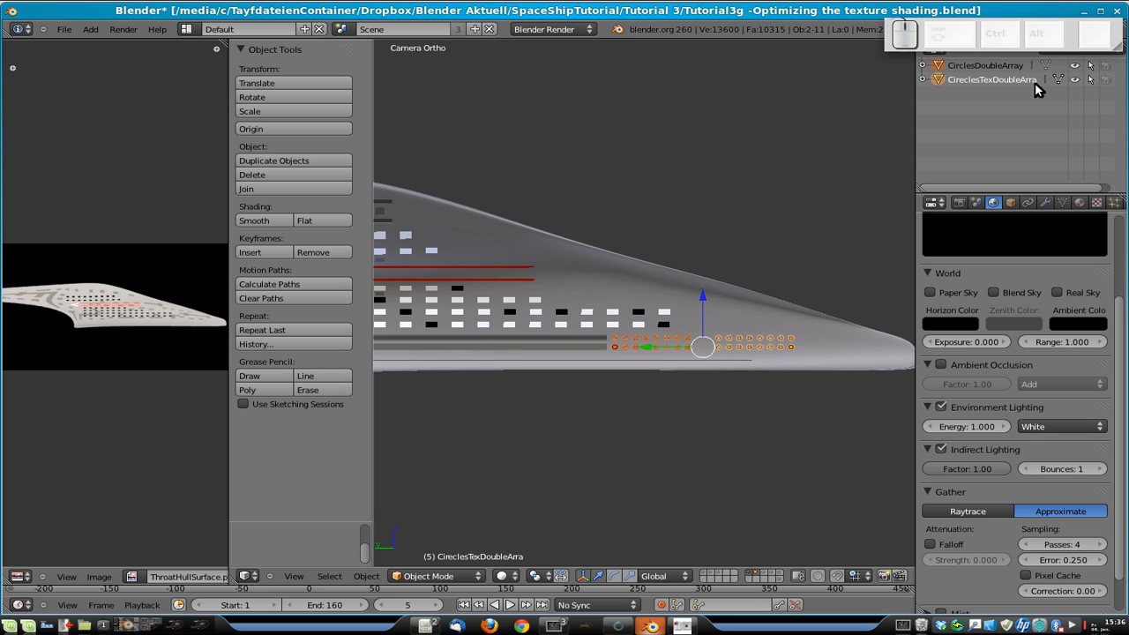
pyautogui.keyDown('shift'); pyautogui.moveTo(547, 344); pyautogui.dragTo(729, 356, button='middle'); pyautogui.keyUp('shift')
pyautogui.hotkey('ctrl', 's')
pyautogui.click(729, 353)
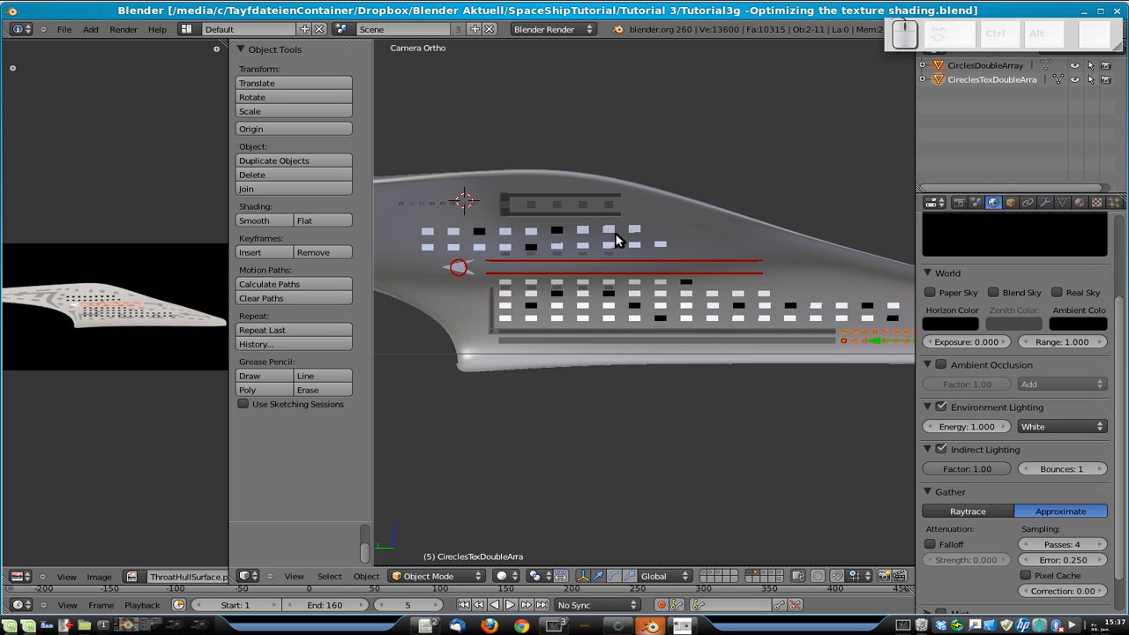
# - Hide the layer holding the red lines and emblem, and render the throat hull to examine its surface details
pyautogui.keyDown('shift'); pyautogui.click(751, 577); pyautogui.keyUp('shift')
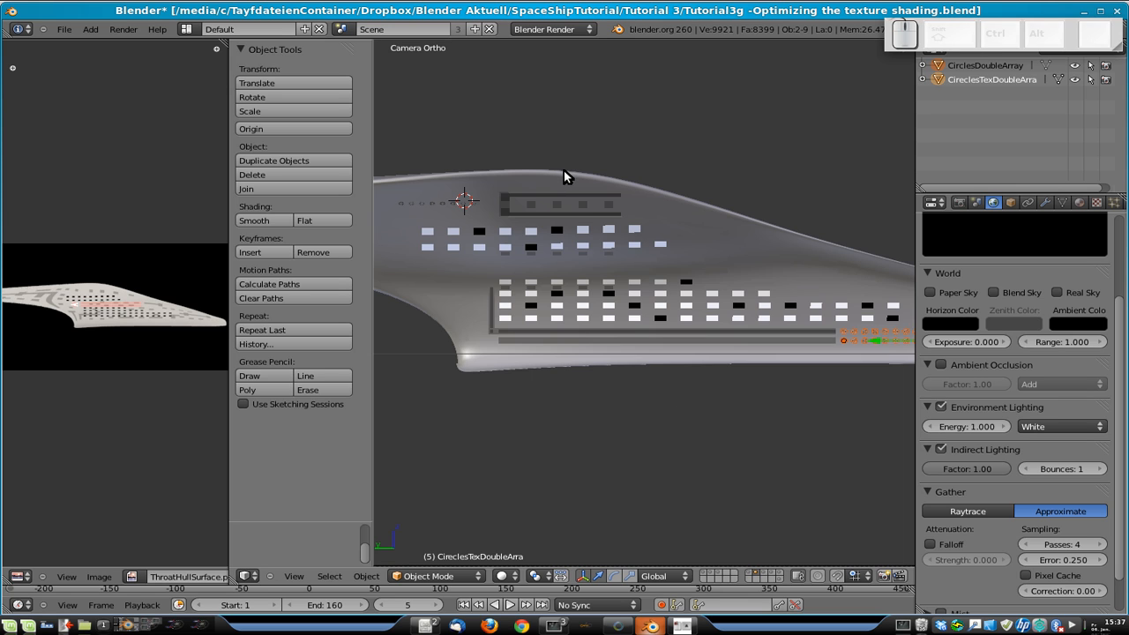
pyautogui.press('F12')
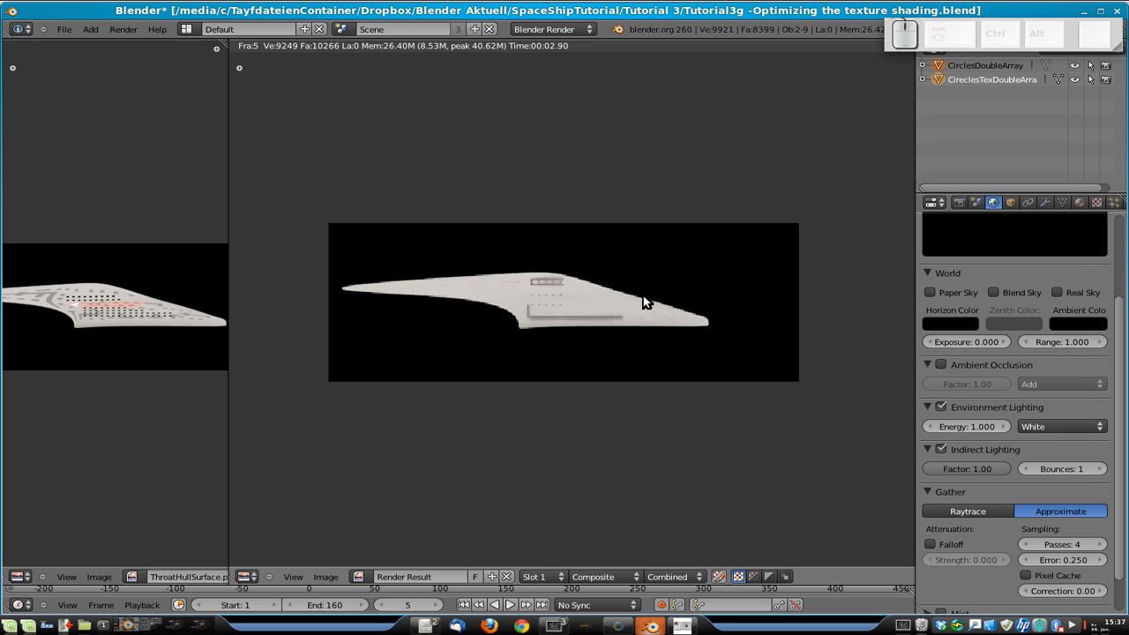
pyautogui.scroll(4, 504, 320)
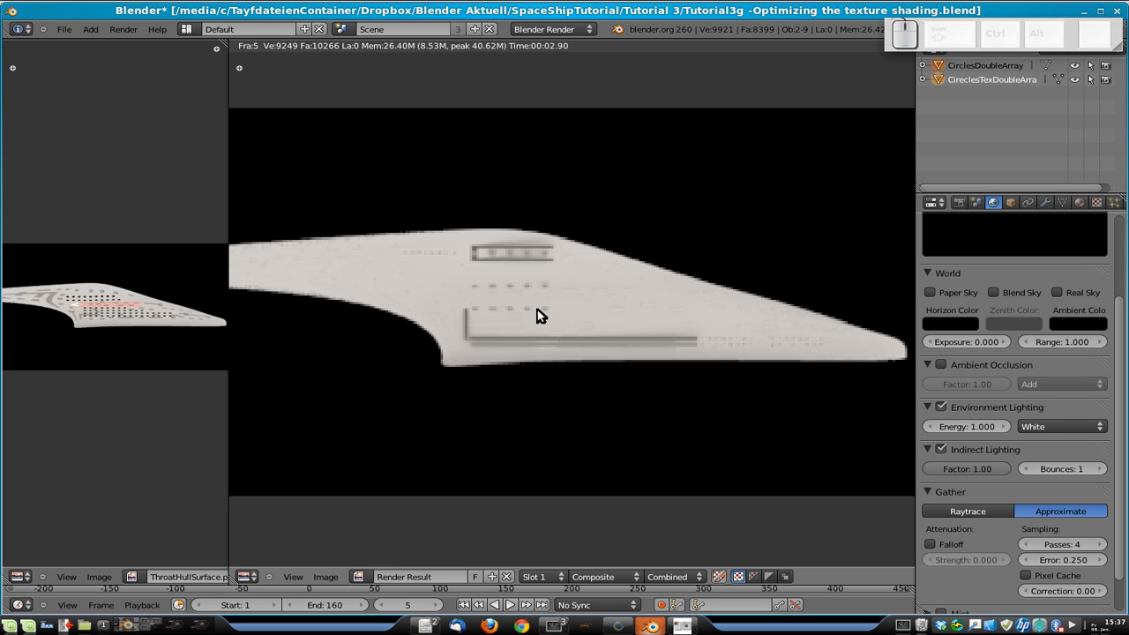
pyautogui.press('Escape')
# - Leave the camera view for an overall view of the scene and select all objects on the visible layers
pyautogui.scroll(-6, 686, 327)
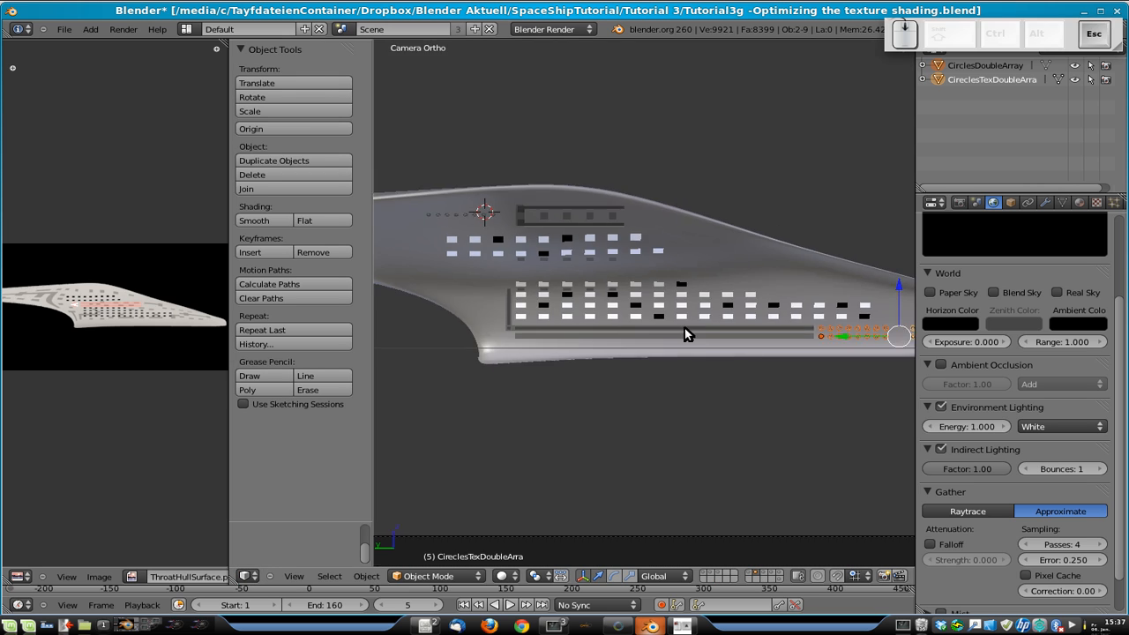
pyautogui.scroll(-2, 685, 327)
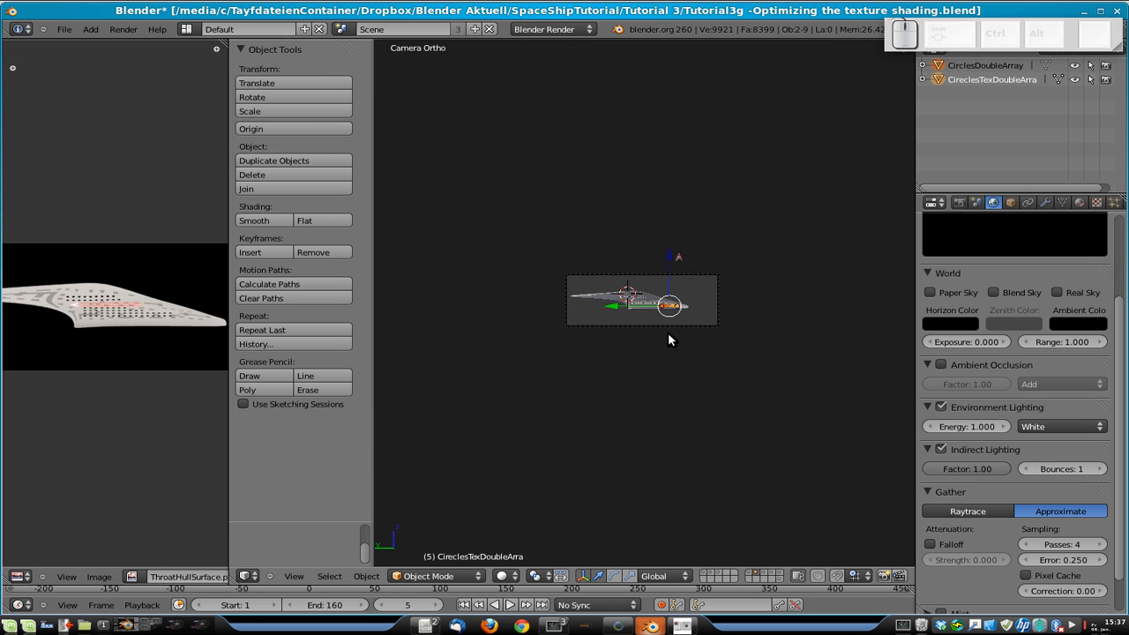
pyautogui.press('KP_7')
pyautogui.scroll(-6, 676, 330)
pyautogui.moveTo(611, 391); pyautogui.dragTo(780, 316, button='middle')
pyautogui.press('a')
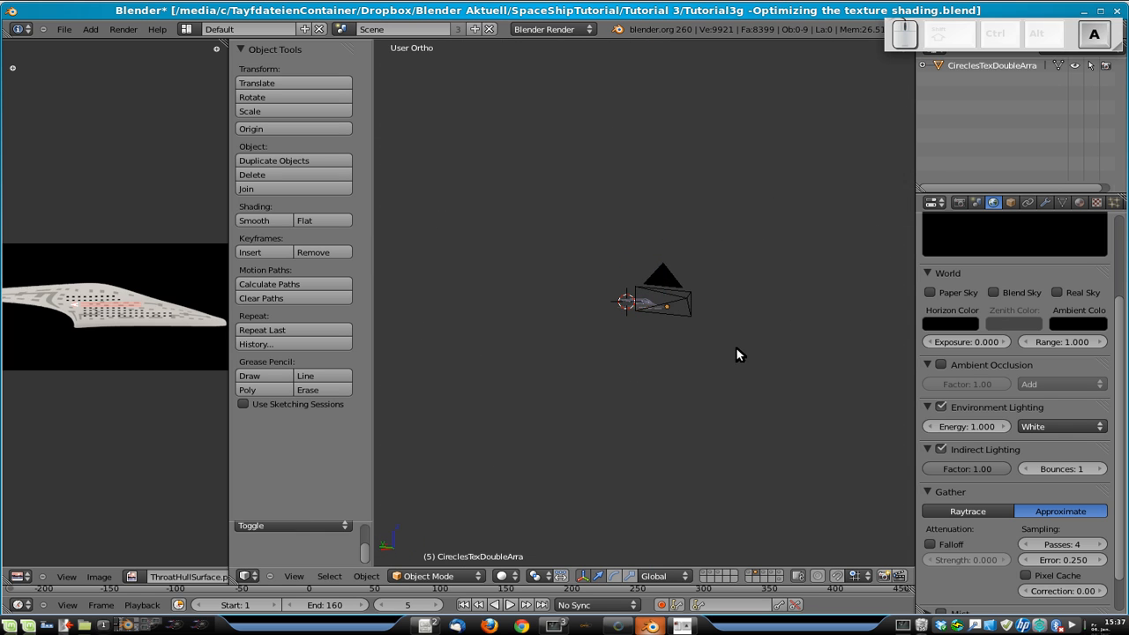
pyautogui.press('a')
pyautogui.scroll(1, 1041, 137)
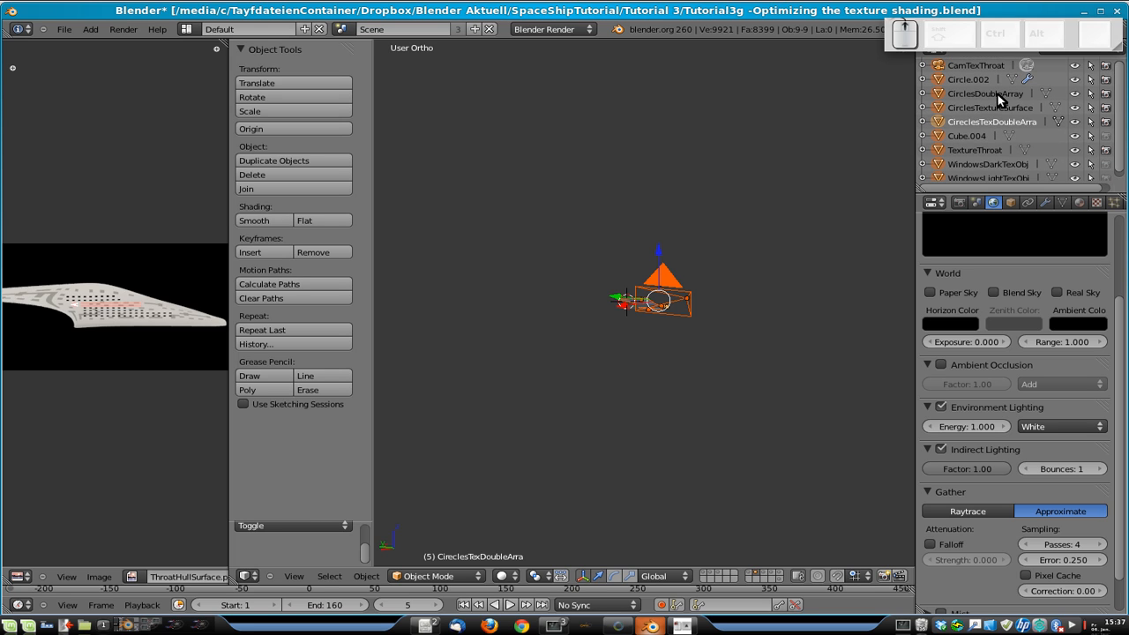
pyautogui.press('Tab')
pyautogui.press('g')
pyautogui.press('Escape')
pyautogui.moveTo(690, 317); pyautogui.dragTo(706, 342, button='middle')
pyautogui.press('Tab')
# - Save the file over the existing one and open the recent file "Tutorial3f -Optimizing the texture shading.blend"
pyautogui.scroll(10, 688, 294)
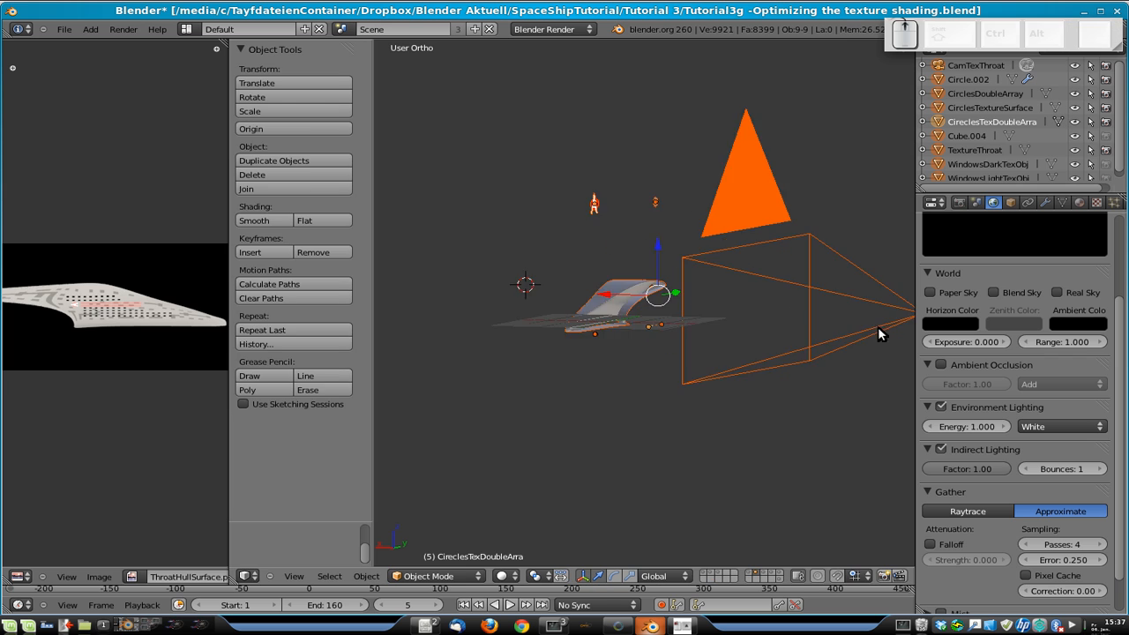
pyautogui.moveTo(719, 305); pyautogui.dragTo(729, 243, button='middle')
pyautogui.hotkey('ctrl', 's')
pyautogui.click(730, 240)
pyautogui.click(64, 29)
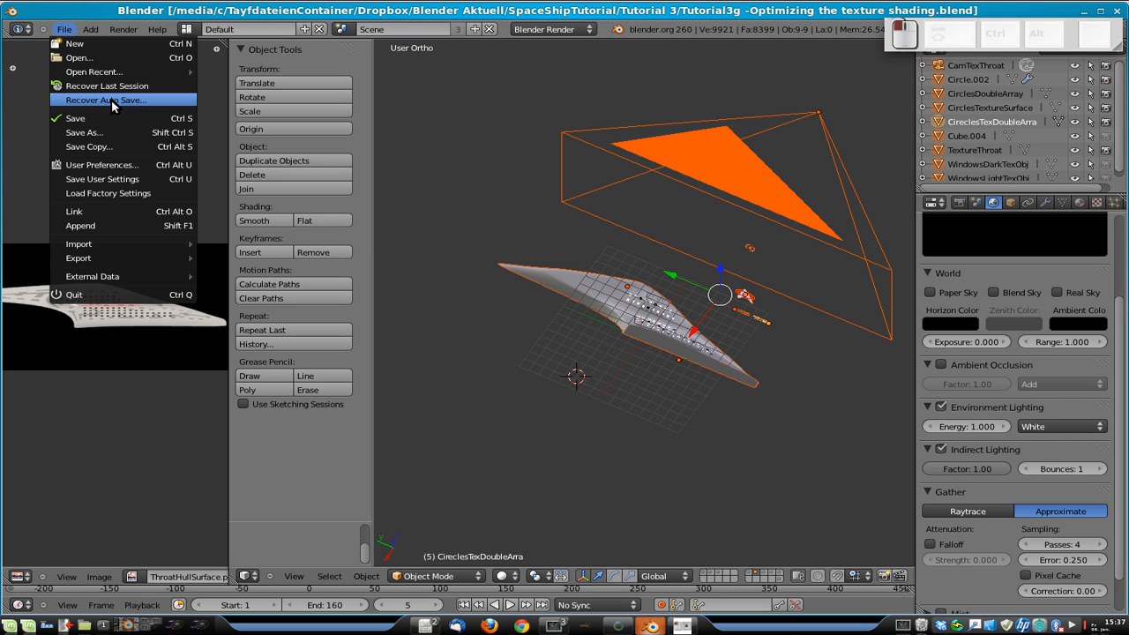
pyautogui.moveTo(110, 71)
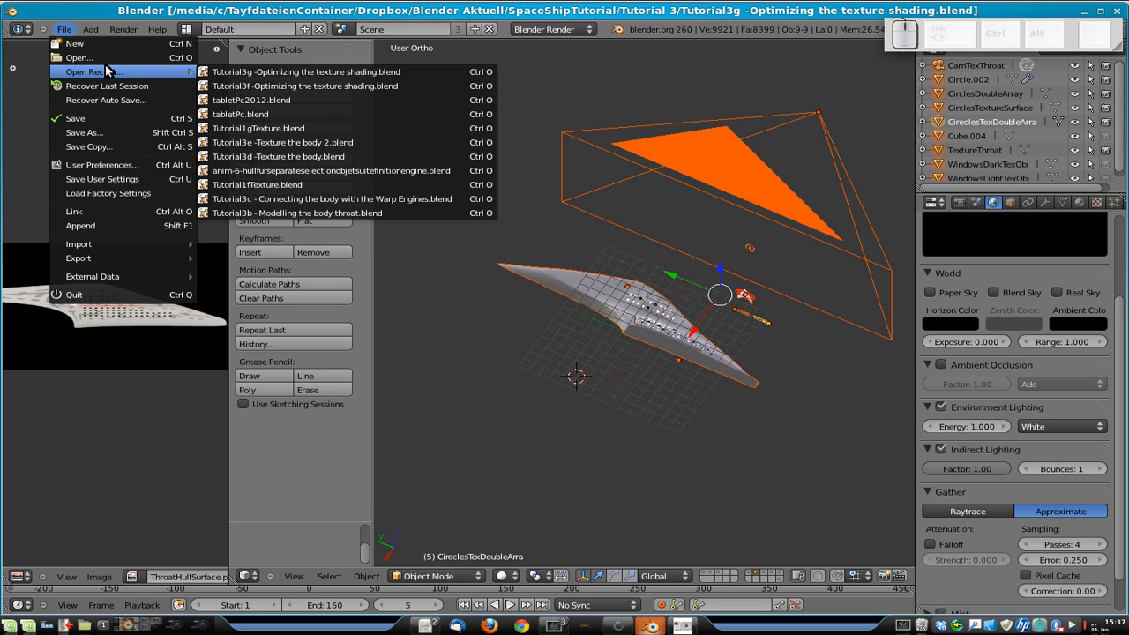
pyautogui.click(285, 88)
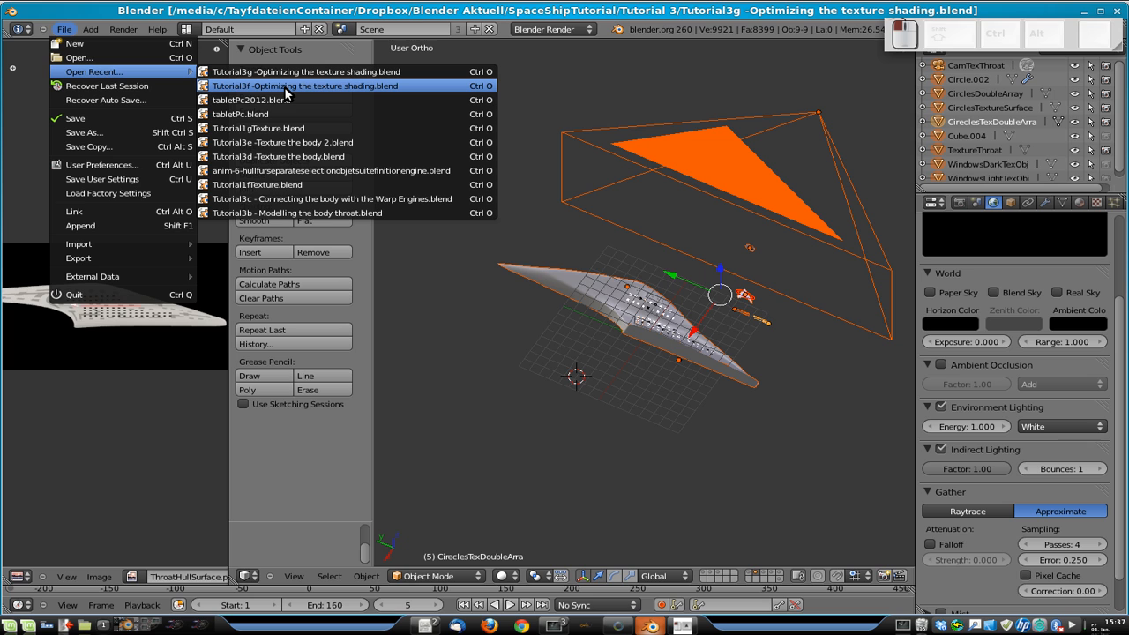
# - Open the recent file "Tutorial3e -Texture the body 2.blend" and go back to "Tutorial3g -Optimizing the texture shading.blend"
pyautogui.click(287, 142)
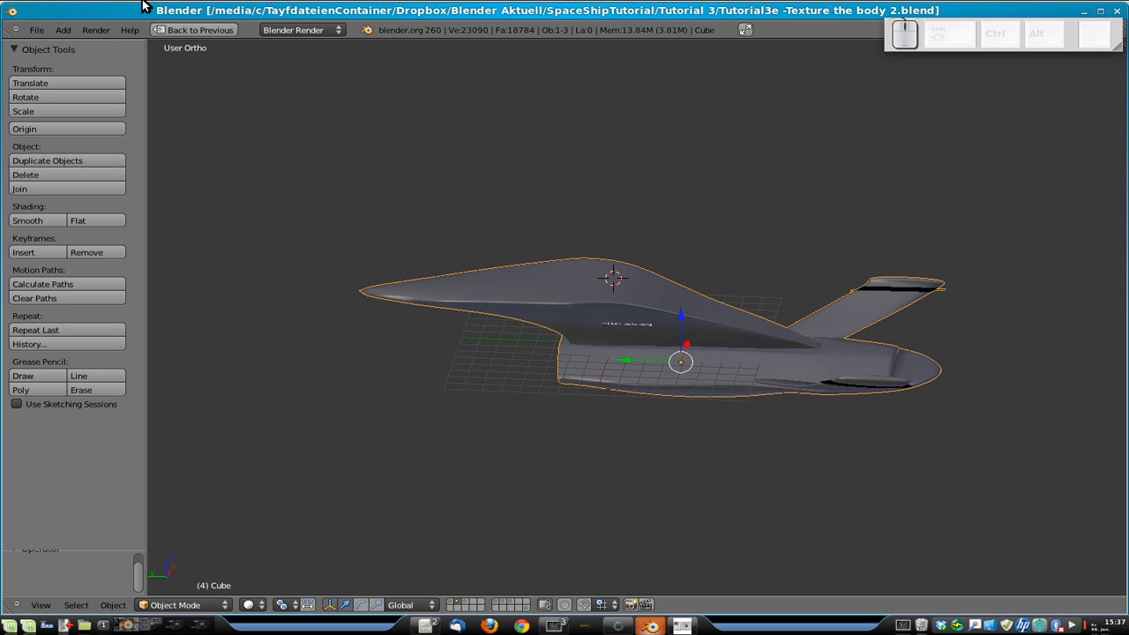
pyautogui.click(37, 30)
pyautogui.moveTo(42, 78)
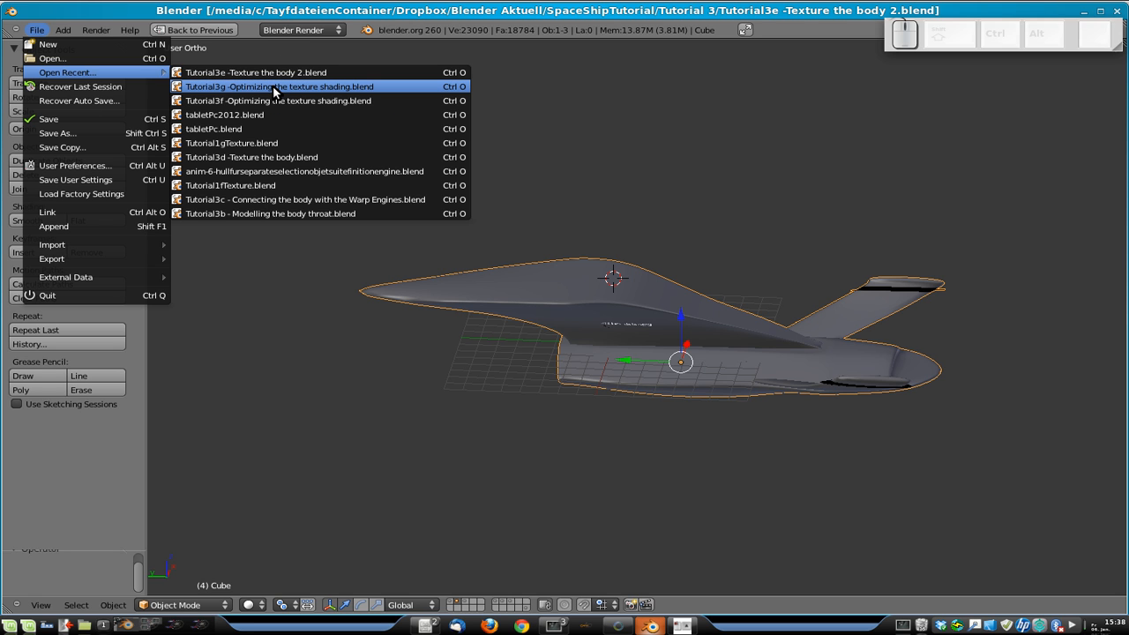
pyautogui.click(274, 87)
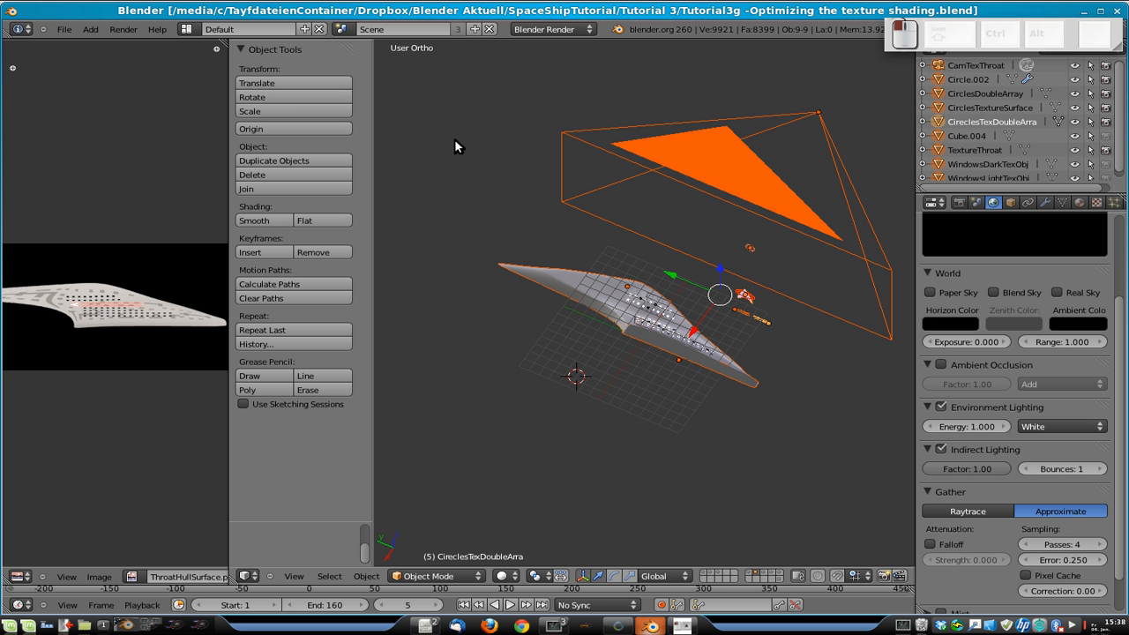
# - Open the recent file "Tutorial3f -Optimizing the texture shading.blend" to look at its scene and world lighting settings
pyautogui.click(65, 29)
pyautogui.moveTo(123, 72)
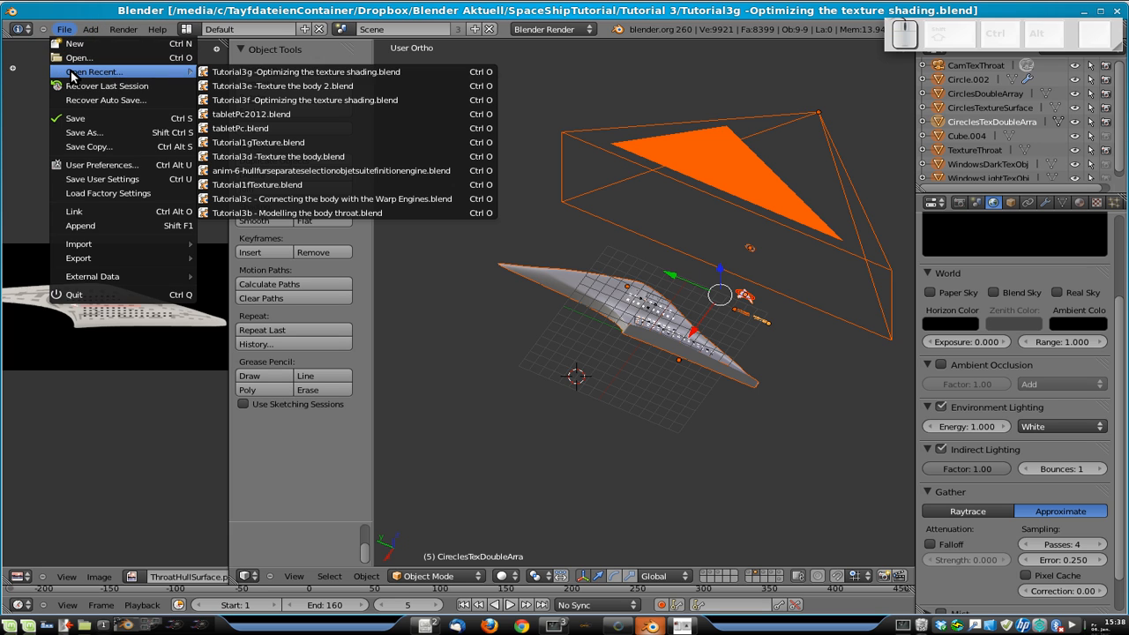
pyautogui.click(218, 106)
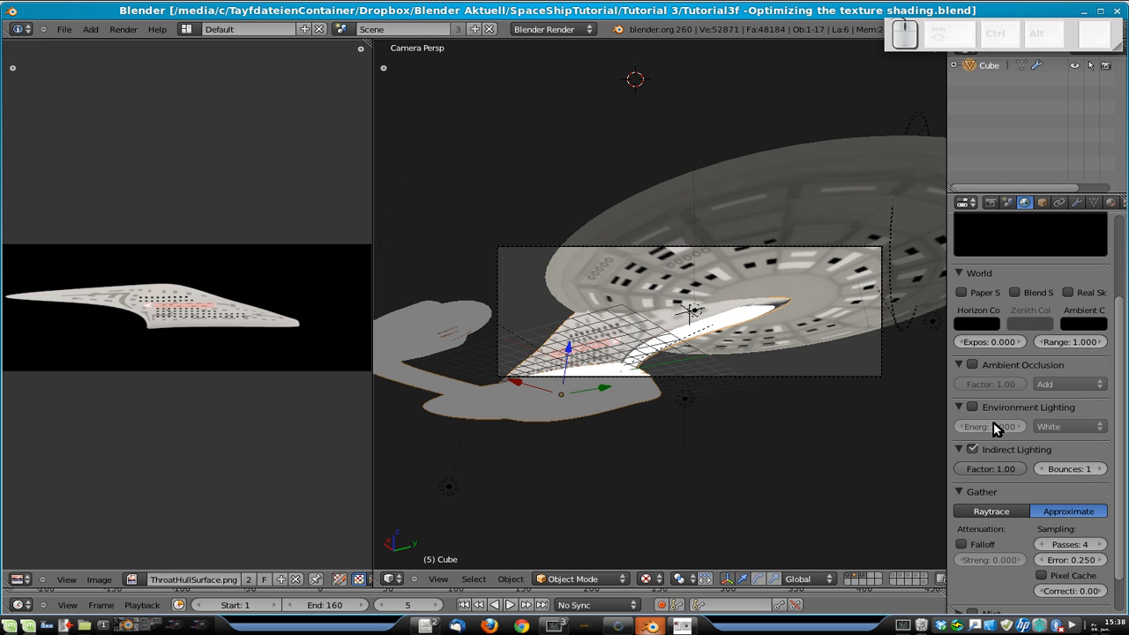
# - Open the recent file "Tutorial3e -Texture the body 2.blend" and examine the ship's body from another angle
pyautogui.click(65, 30)
pyautogui.moveTo(116, 74)
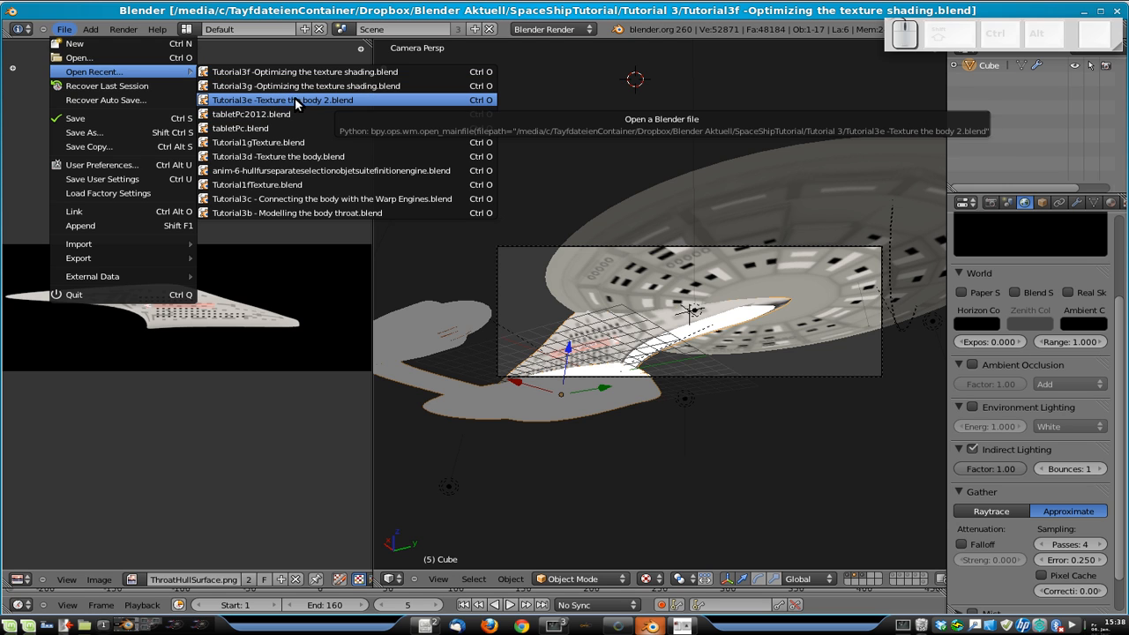
pyautogui.click(320, 99)
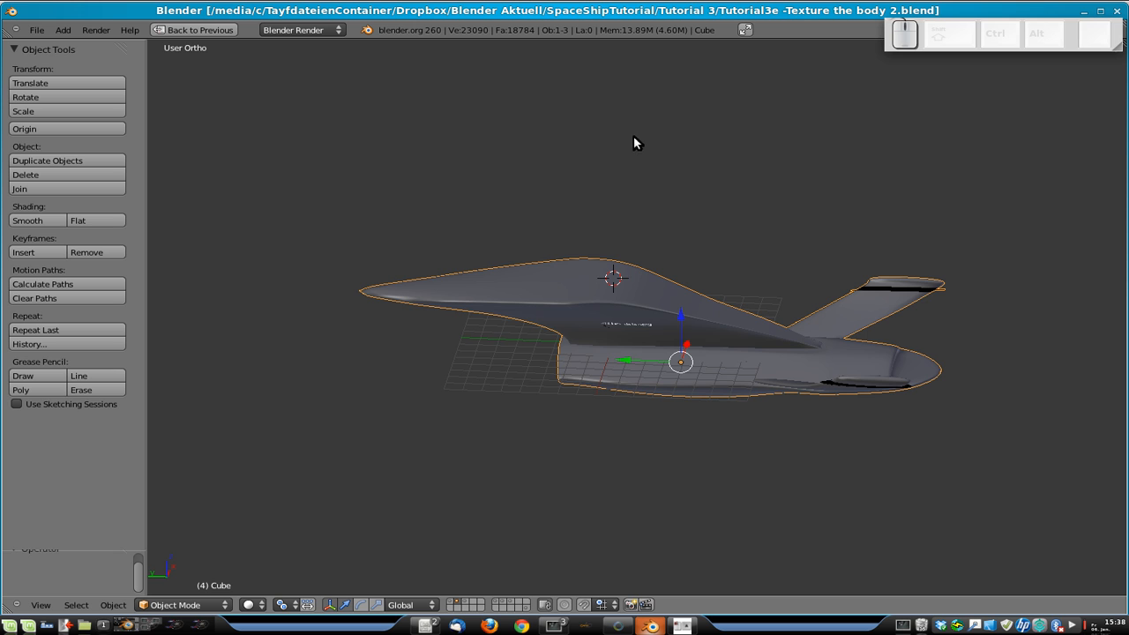
pyautogui.moveTo(714, 412); pyautogui.dragTo(754, 350, button='middle')
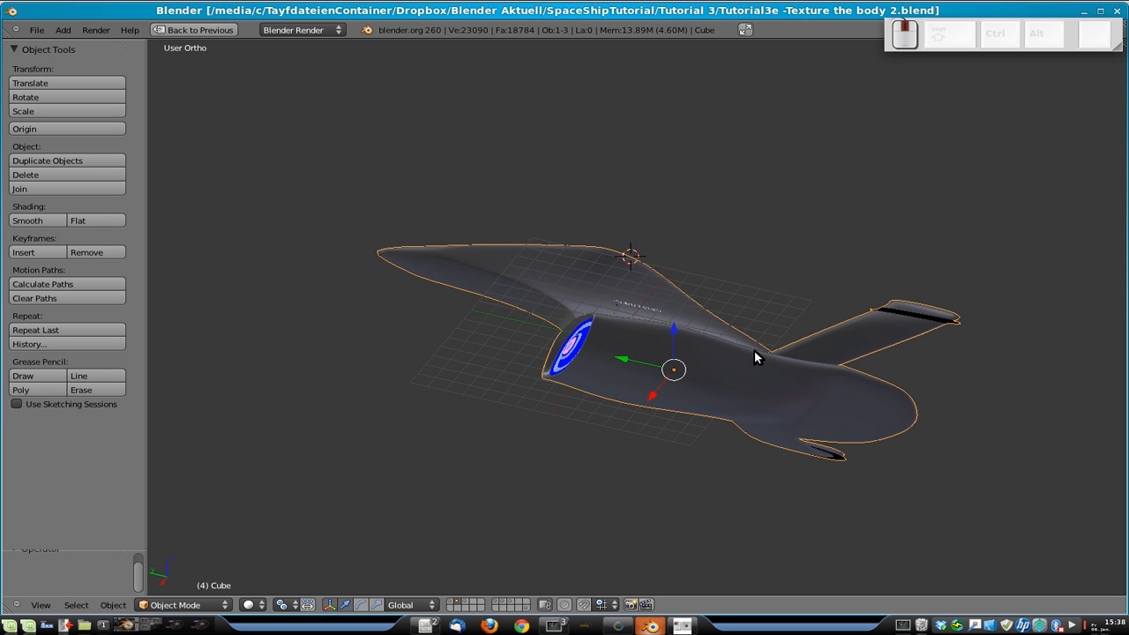
# - Reopen "Tutorial3g -Optimizing the texture shading.blend" and view the hull and its camera from the other side
pyautogui.click(37, 29)
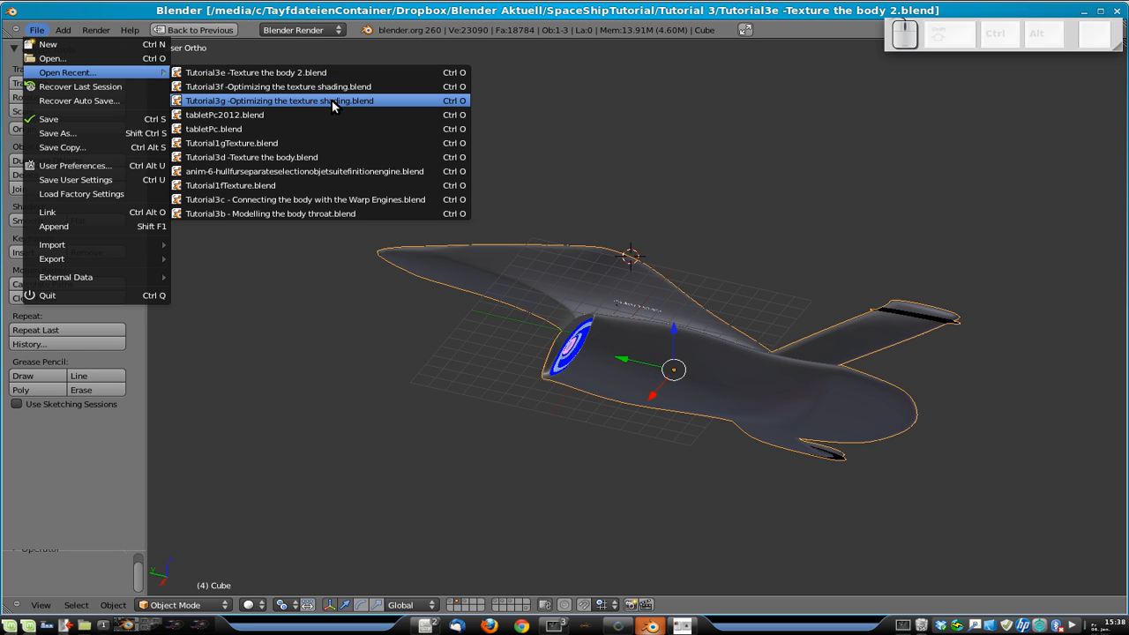
pyautogui.click(332, 101)
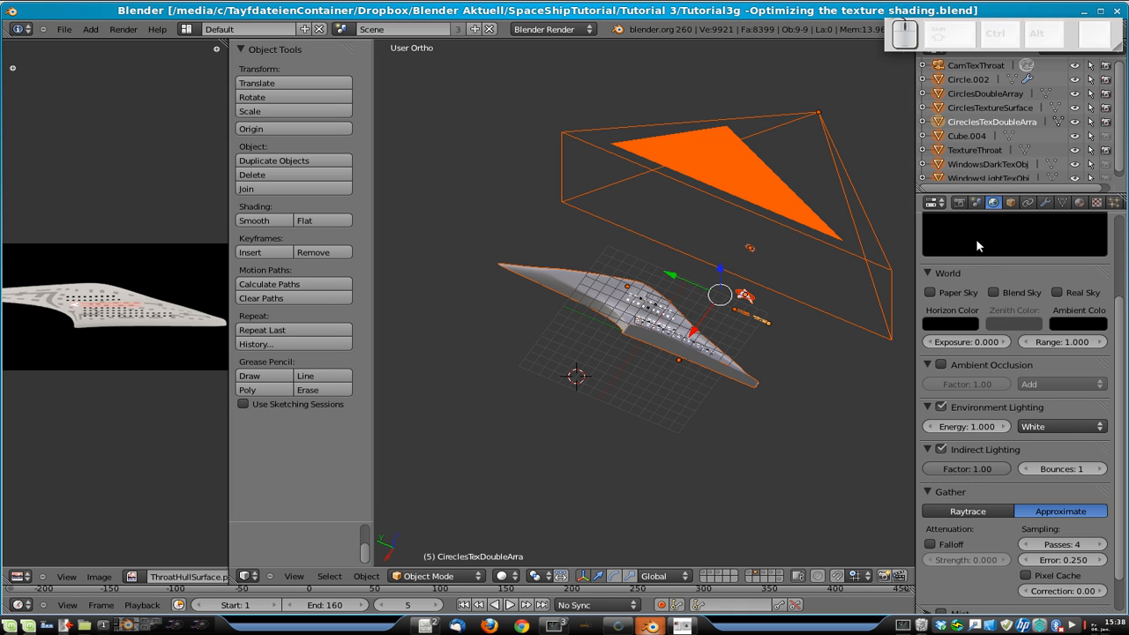
pyautogui.moveTo(670, 283); pyautogui.dragTo(579, 394, button='middle')
pyautogui.moveTo(623, 354); pyautogui.dragTo(596, 261, button='middle')
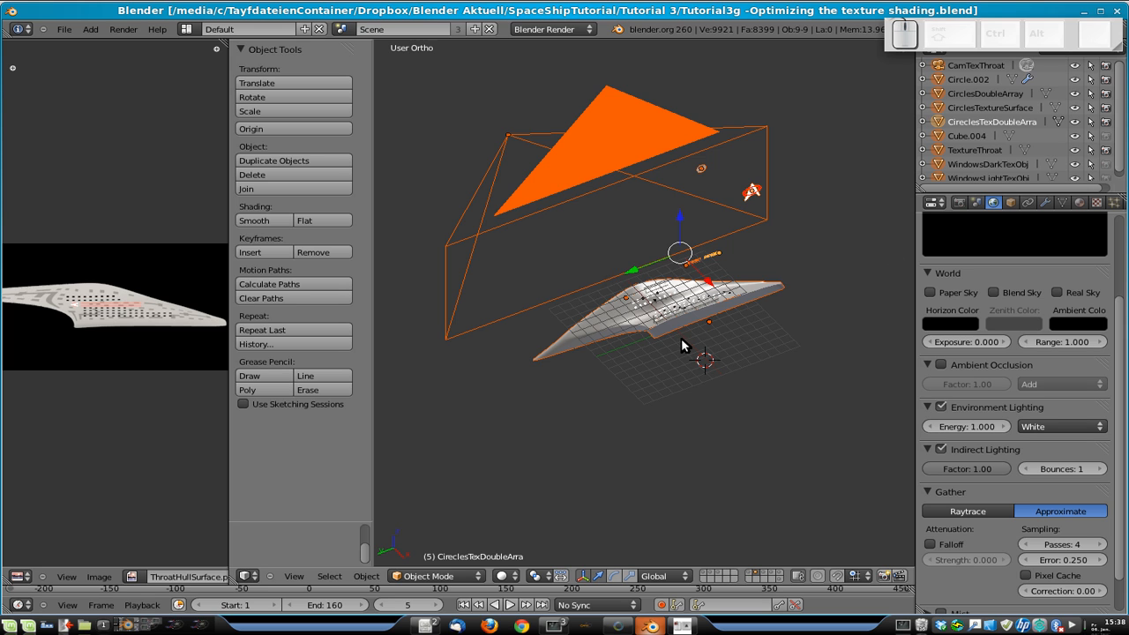
# - Render the throat hull as a test and return to the 3D view
pyautogui.press('F12')
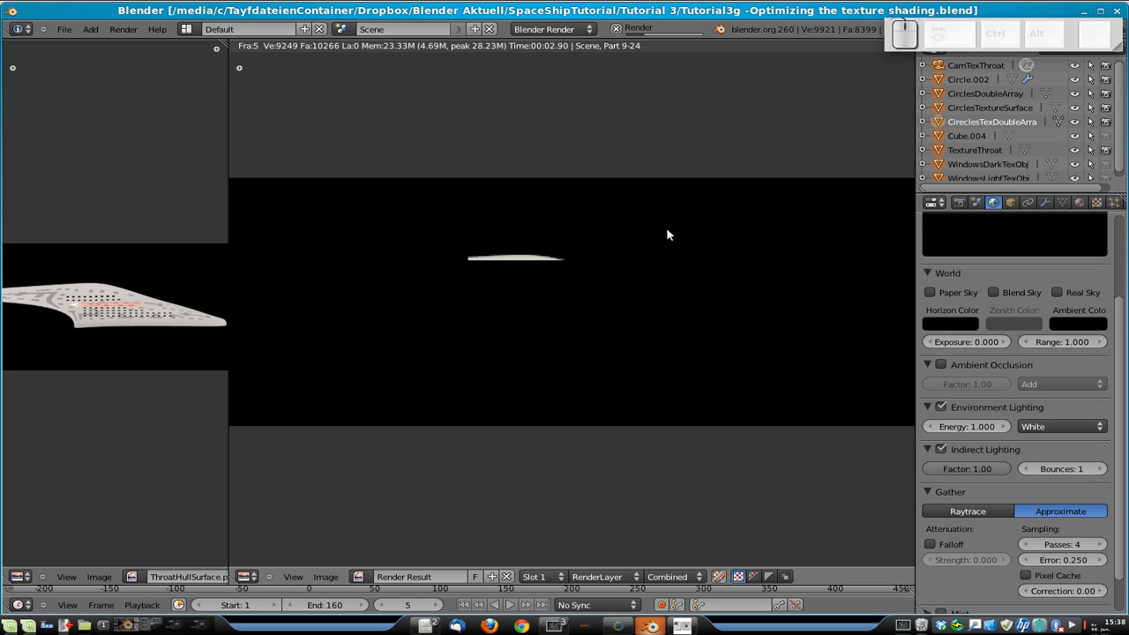
pyautogui.click(696, 408)
pyautogui.press('Escape')
# - Set the world's environment lighting energy to 0.2 and toggle environment lighting off and on again
pyautogui.click(969, 427)
pyautogui.write('0.2')
pyautogui.press('Return')
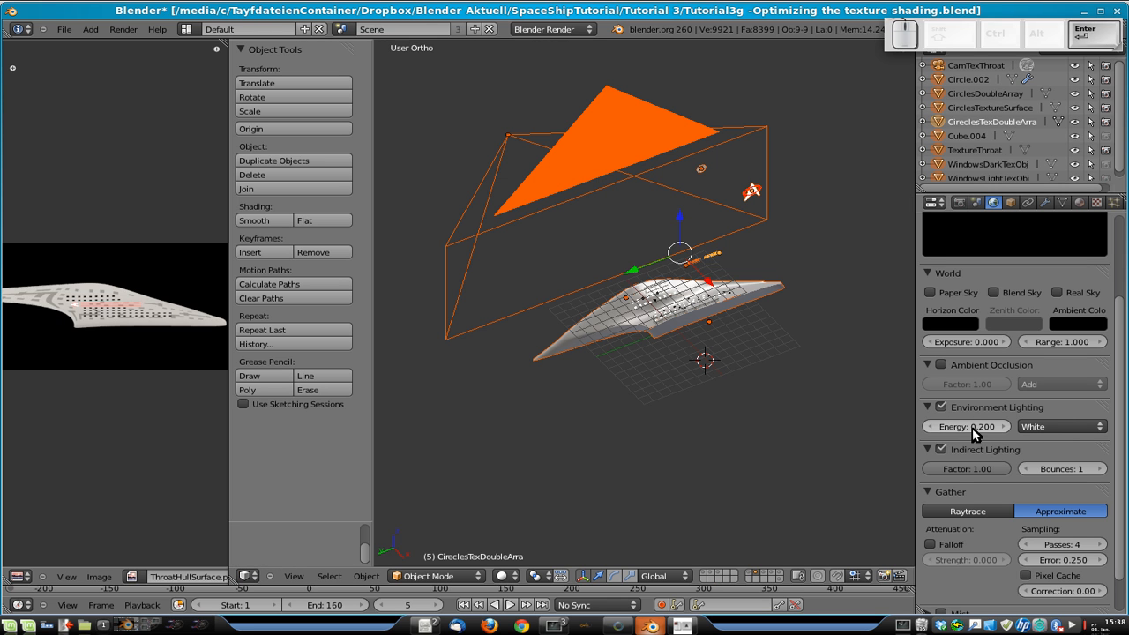
pyautogui.click(946, 408)
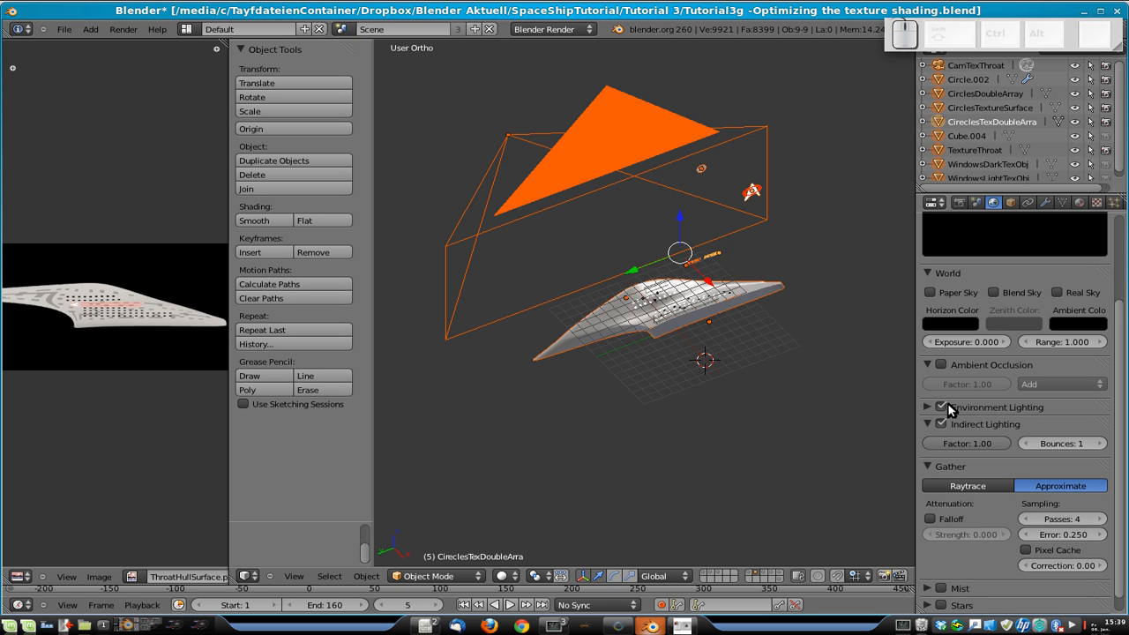
pyautogui.click(929, 407)
pyautogui.click(942, 407)
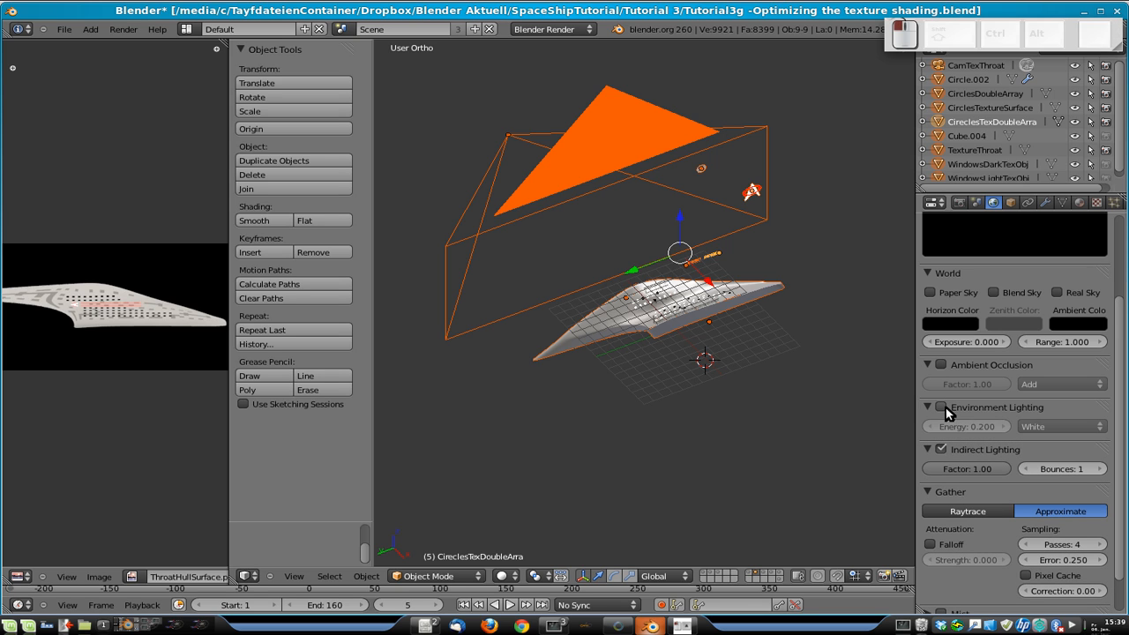
pyautogui.click(941, 407)
# - Render the hull with the reduced lighting energy and examine the brightness and surface details, consulting the render settings
pyautogui.press('F12')
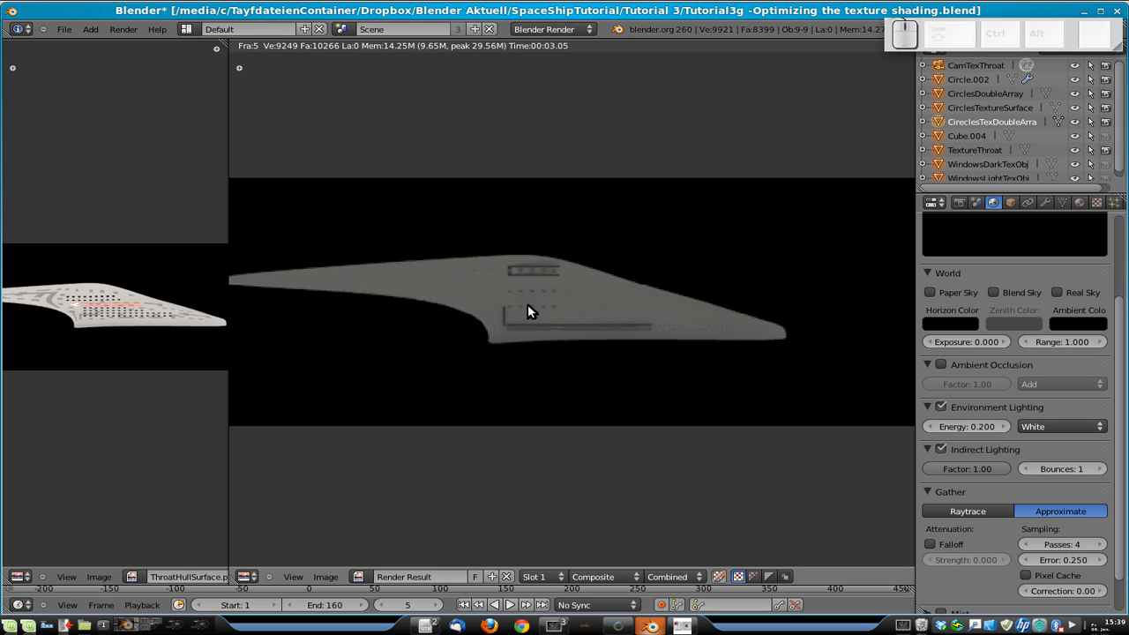
pyautogui.scroll(4, 512, 304)
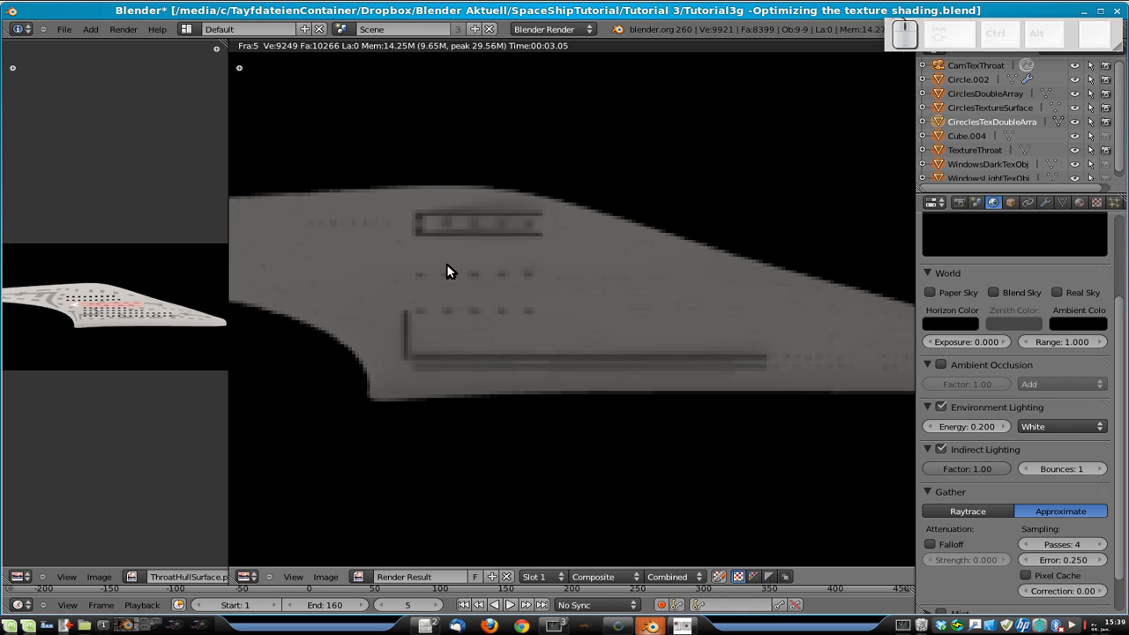
pyautogui.scroll(-1, 446, 265)
pyautogui.click(959, 202)
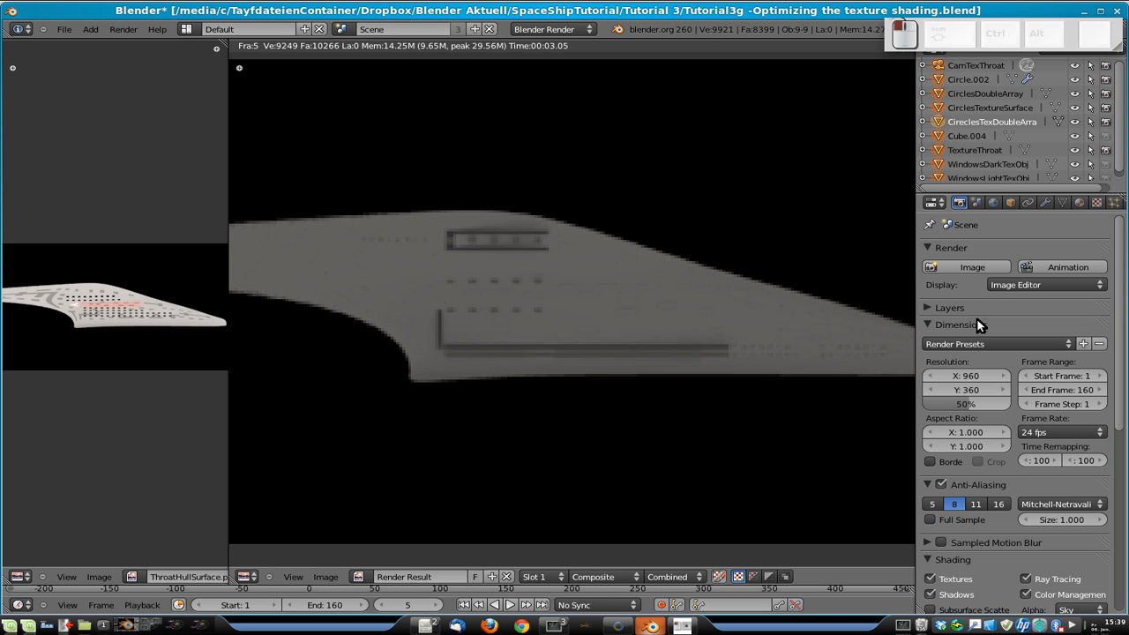
pyautogui.scroll(-2, 624, 296)
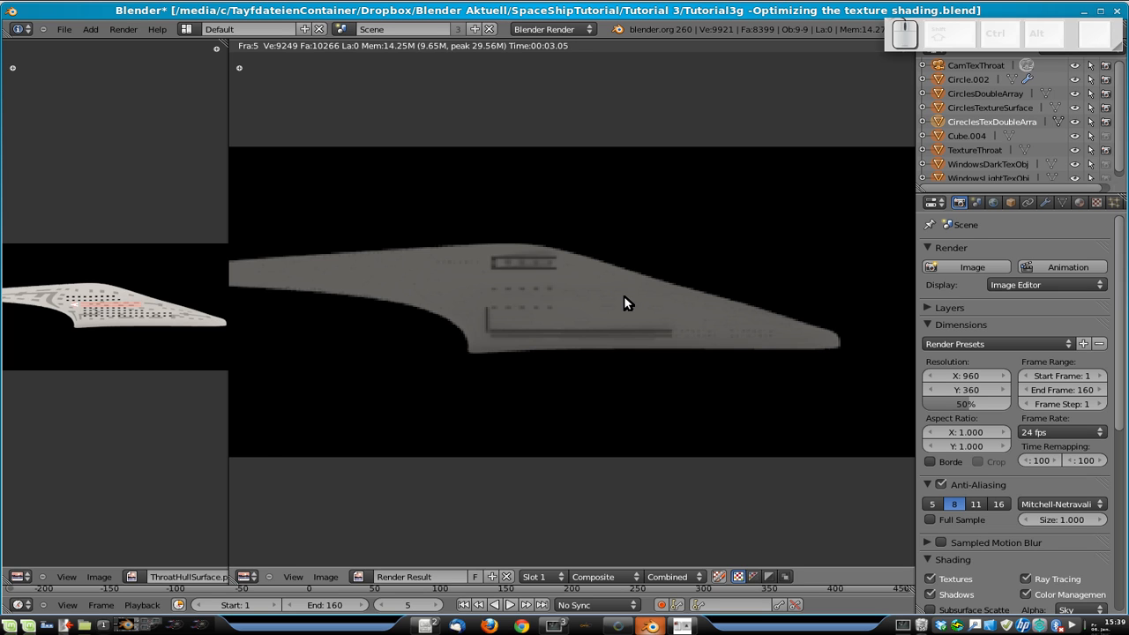
pyautogui.scroll(1, 575, 306)
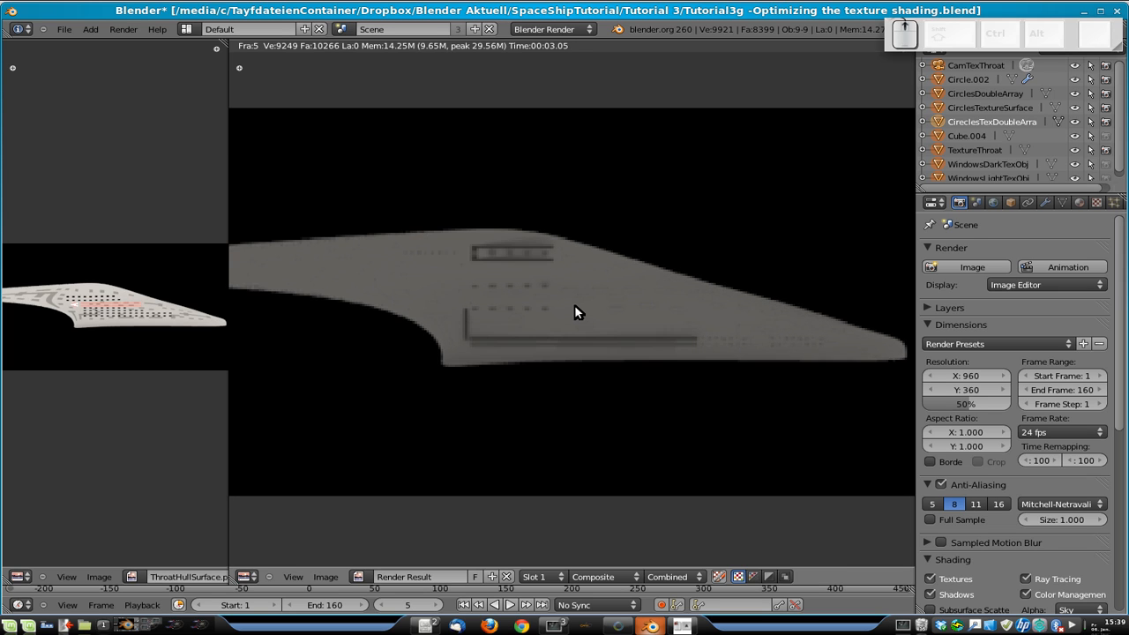
pyautogui.press('Escape')
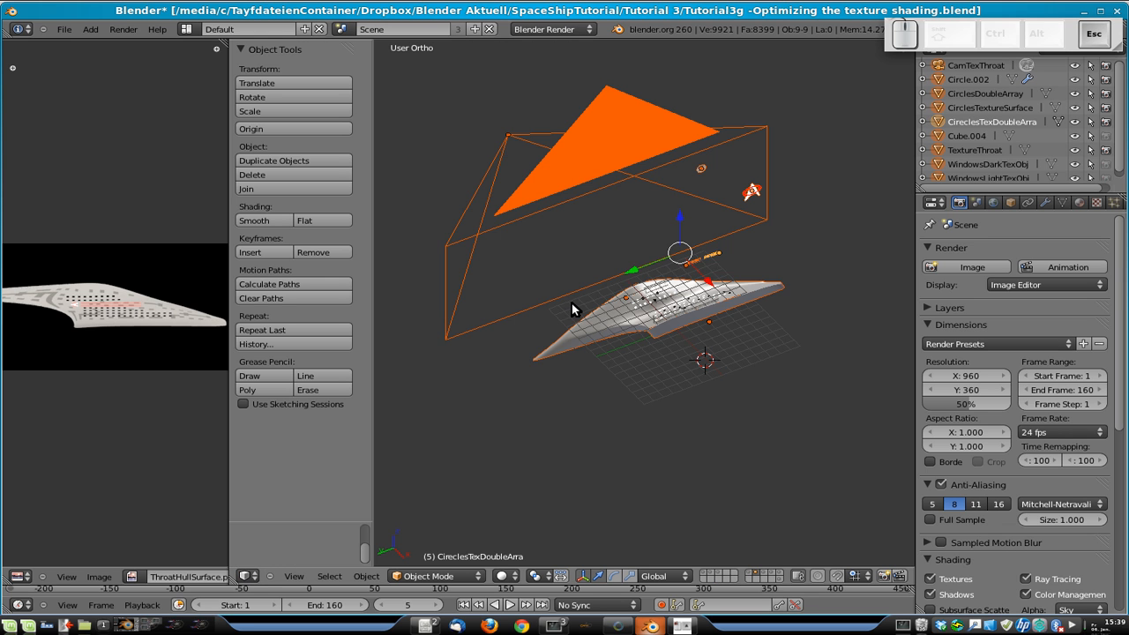
# - Examine the render settings and the arrangement of hull, detail objects and camera from several angles
pyautogui.moveTo(620, 304); pyautogui.dragTo(633, 383, button='middle')
pyautogui.scroll(-2, 953, 388)
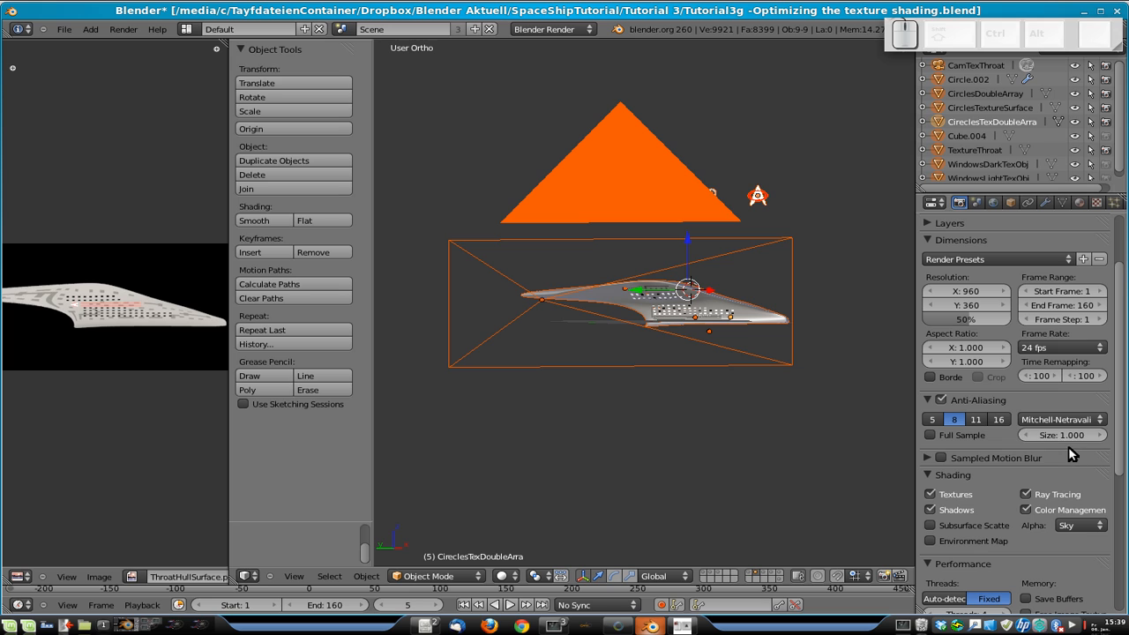
pyautogui.scroll(3, 1014, 503)
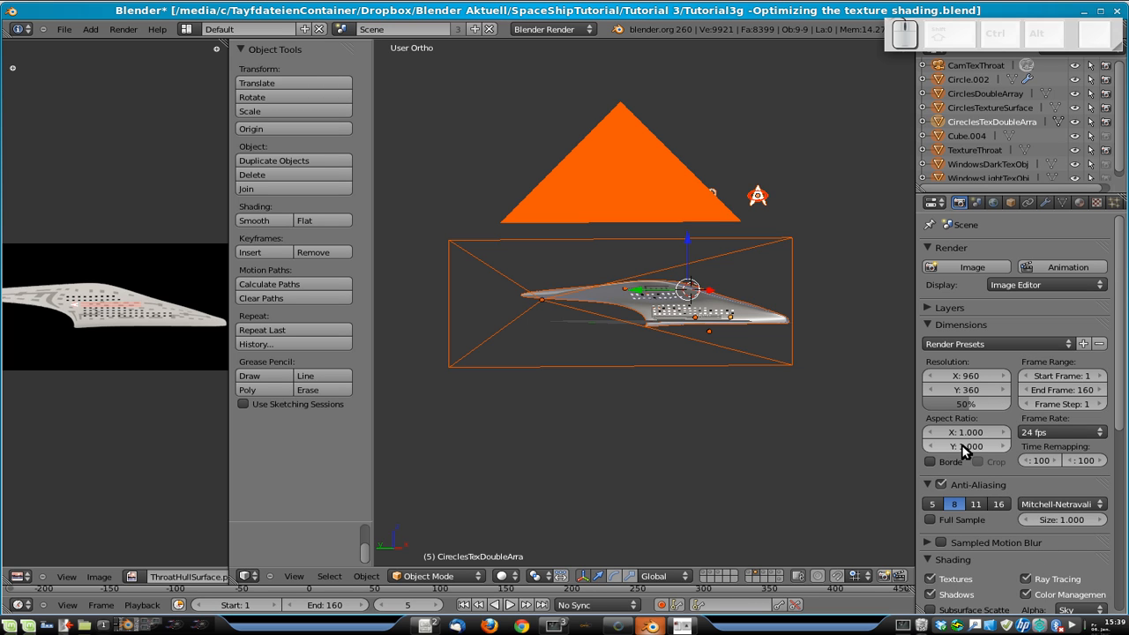
pyautogui.rightClick(755, 573)
pyautogui.moveTo(509, 328); pyautogui.dragTo(781, 332, button='middle')
pyautogui.moveTo(838, 264); pyautogui.dragTo(887, 345, button='middle')
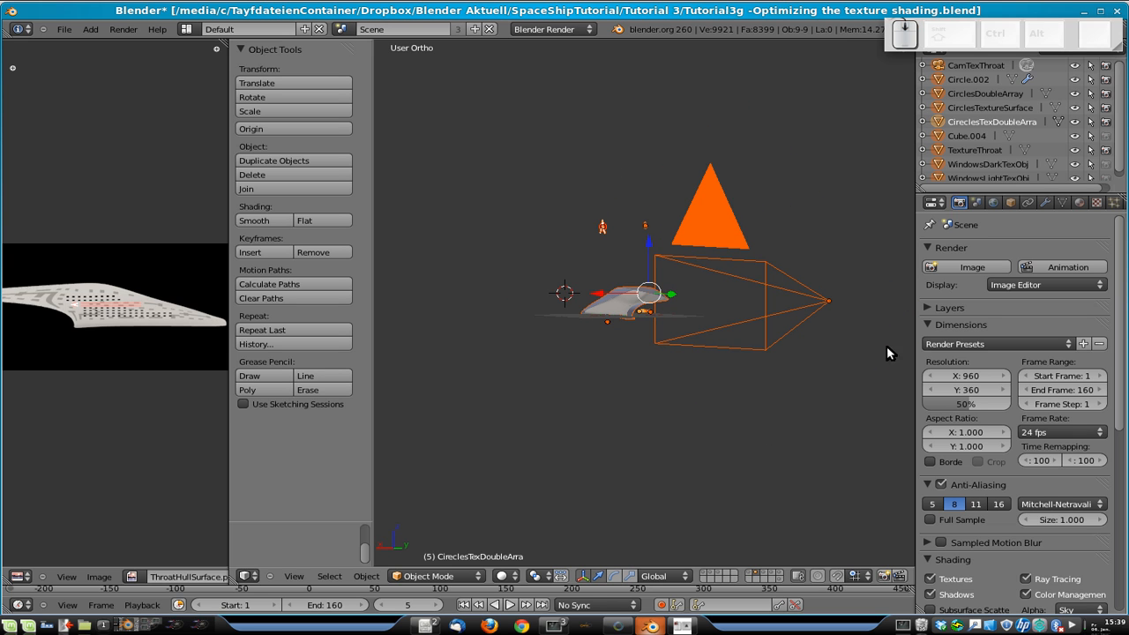
pyautogui.moveTo(588, 203); pyautogui.dragTo(362, 377, button='middle')
pyautogui.scroll(4, 639, 353)
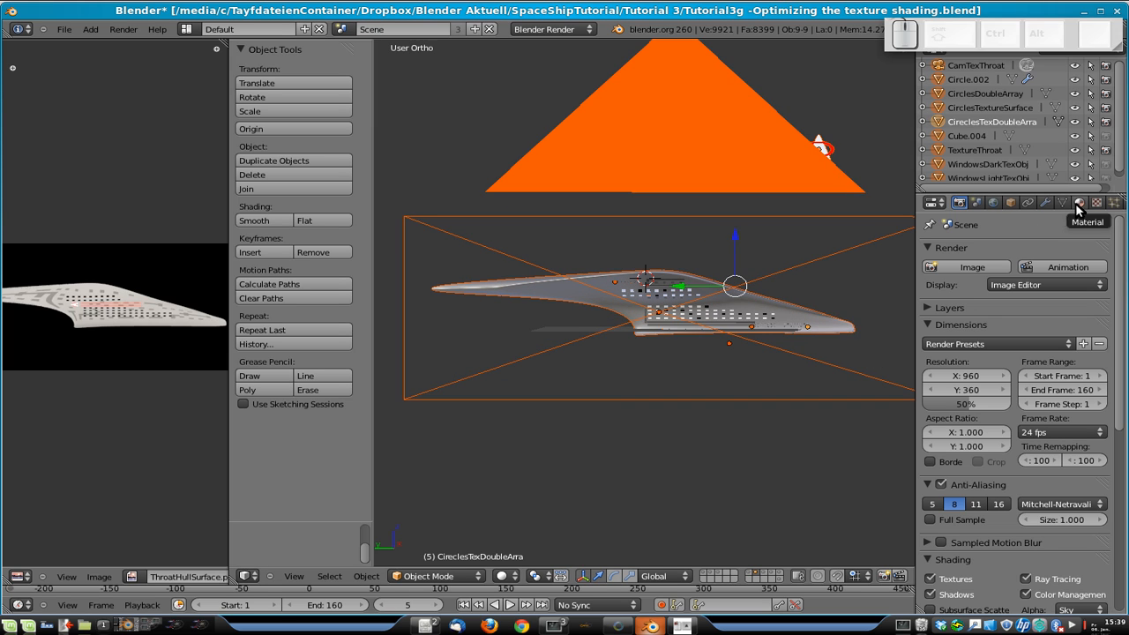
# - Set the world's environment lighting energy to 0.5
pyautogui.click(996, 202)
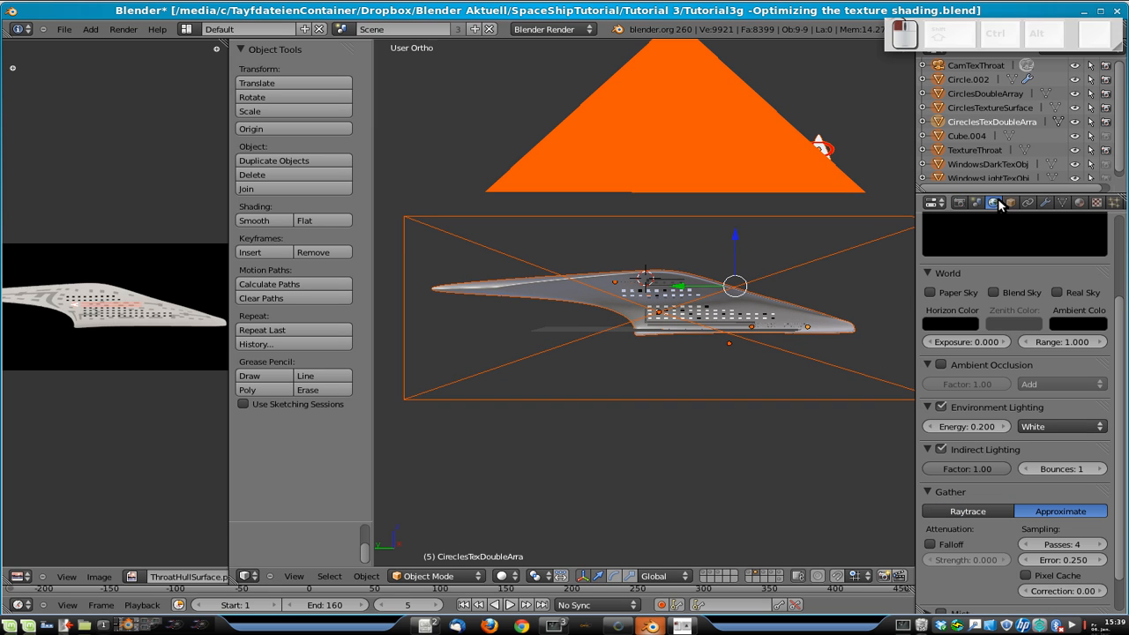
pyautogui.click(967, 427)
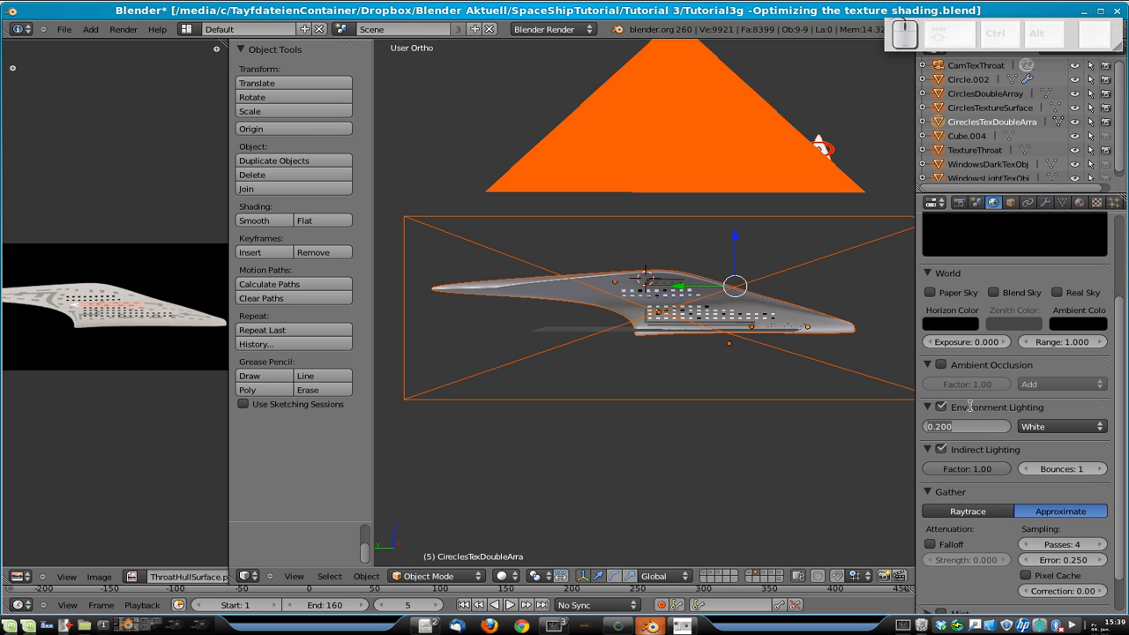
pyautogui.write('0.5')
pyautogui.press('Return')
# - Render the throat hull with the new lighting energy and examine the shading of its windows and grooves up close
pyautogui.press('F12')
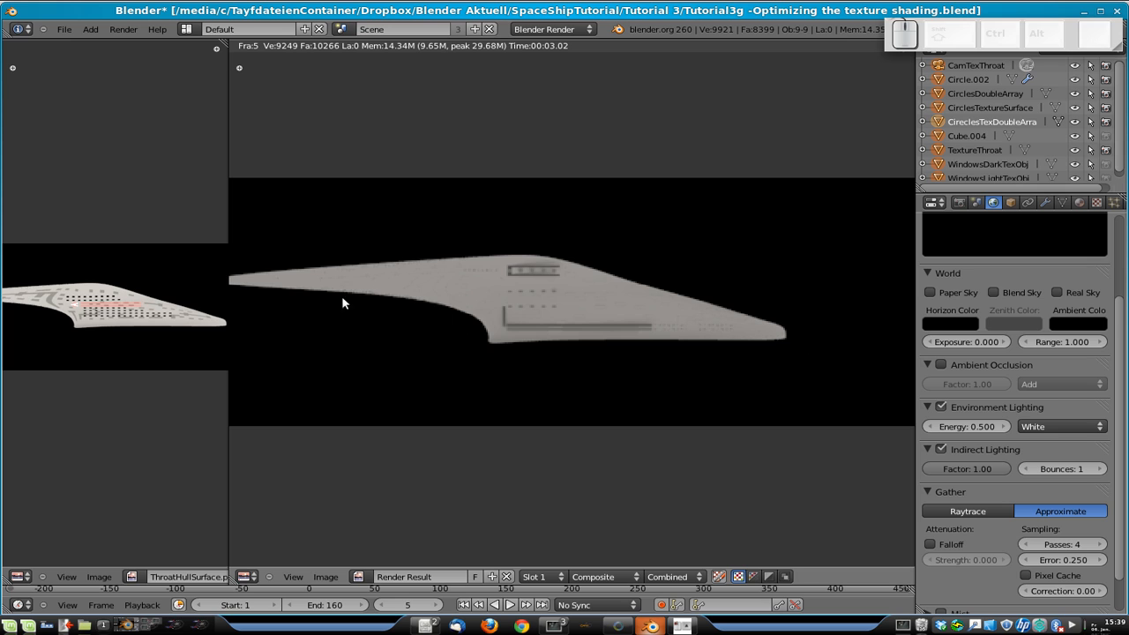
pyautogui.scroll(-2, 289, 305)
pyautogui.scroll(1, 499, 304)
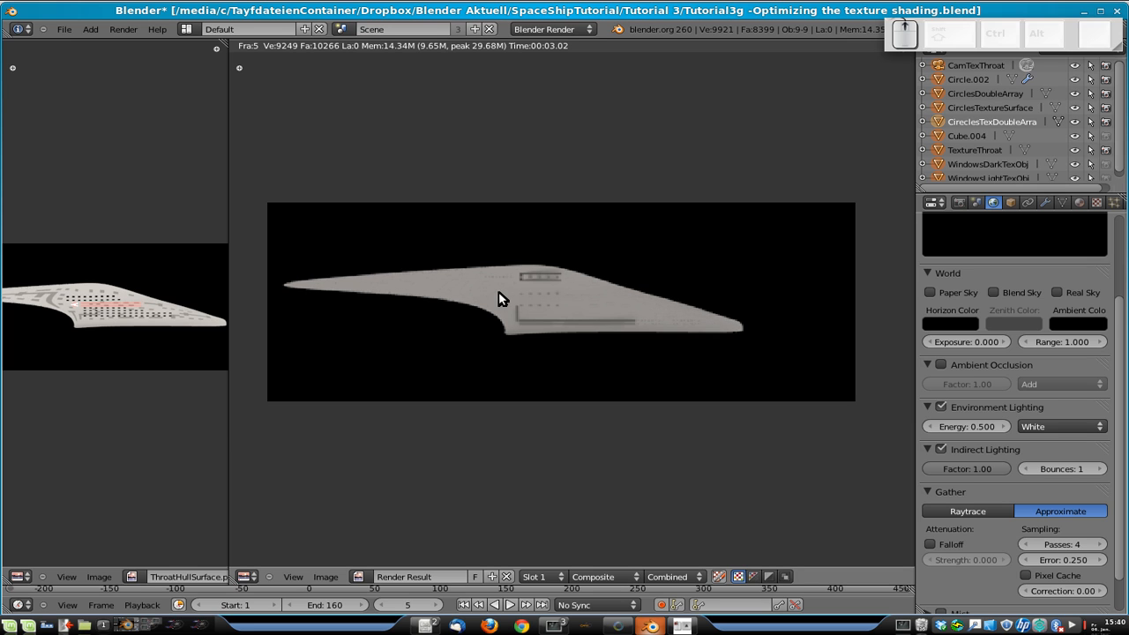
pyautogui.scroll(1, 536, 300)
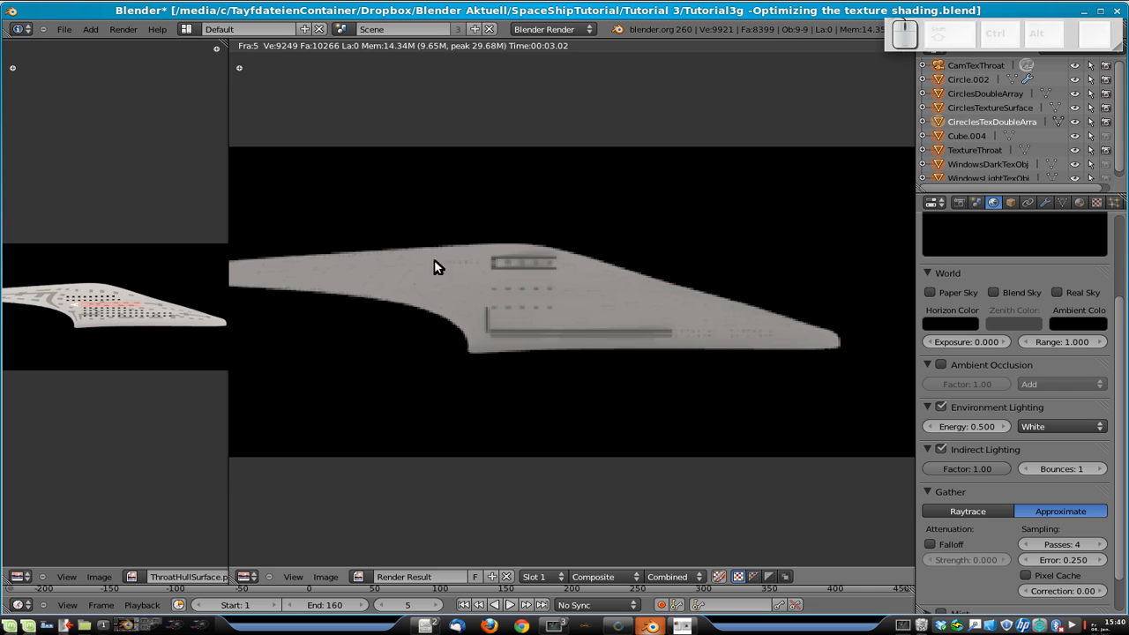
pyautogui.scroll(3, 474, 269)
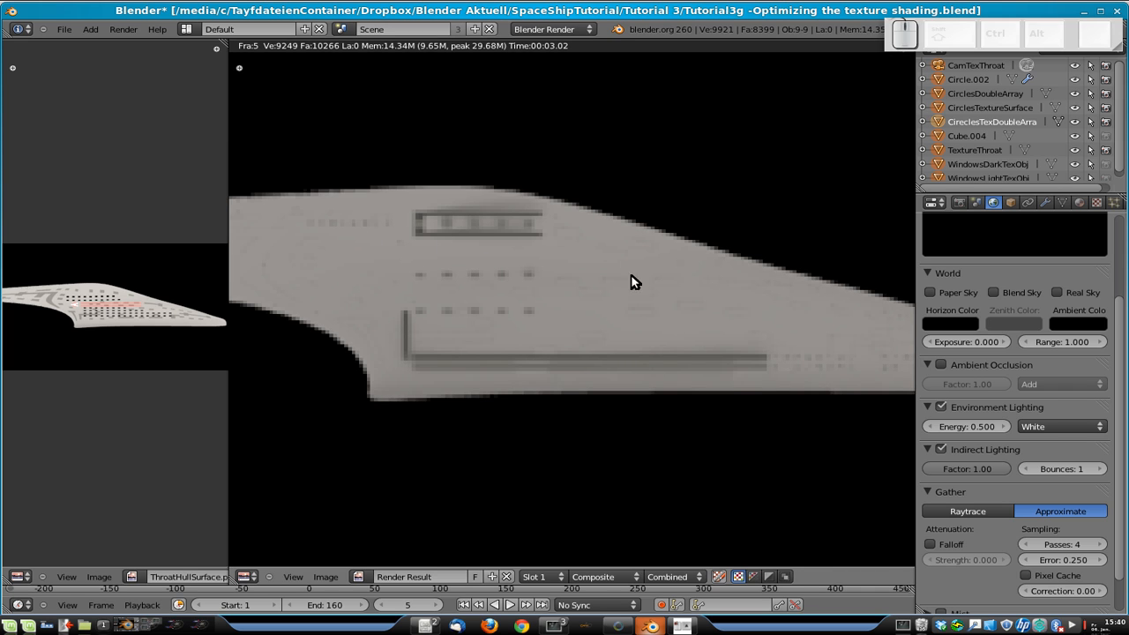
pyautogui.press('Escape')
# - Raise the render resolution scale to 100% and render the throat hull at full size
pyautogui.click(949, 203)
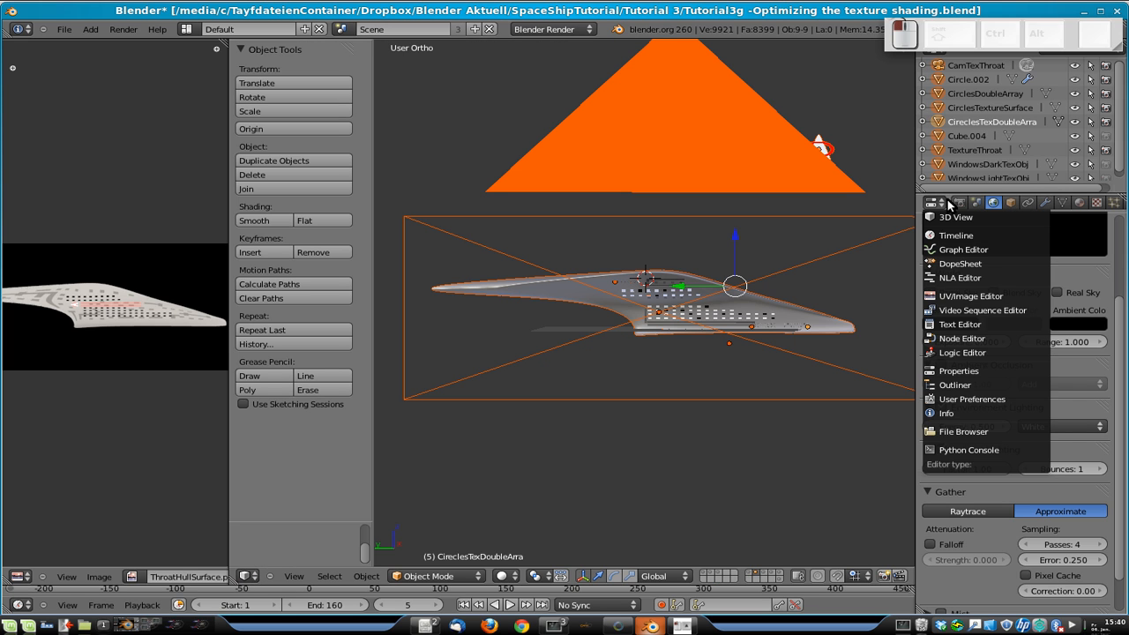
pyautogui.click(960, 203)
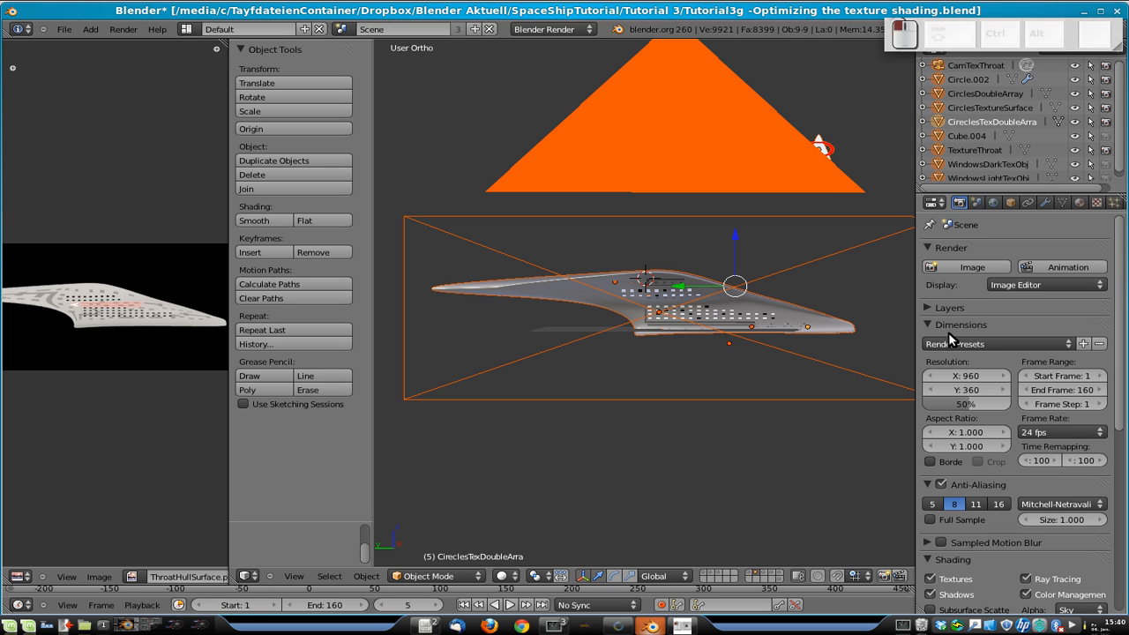
pyautogui.moveTo(967, 403); pyautogui.dragTo(1064, 405)
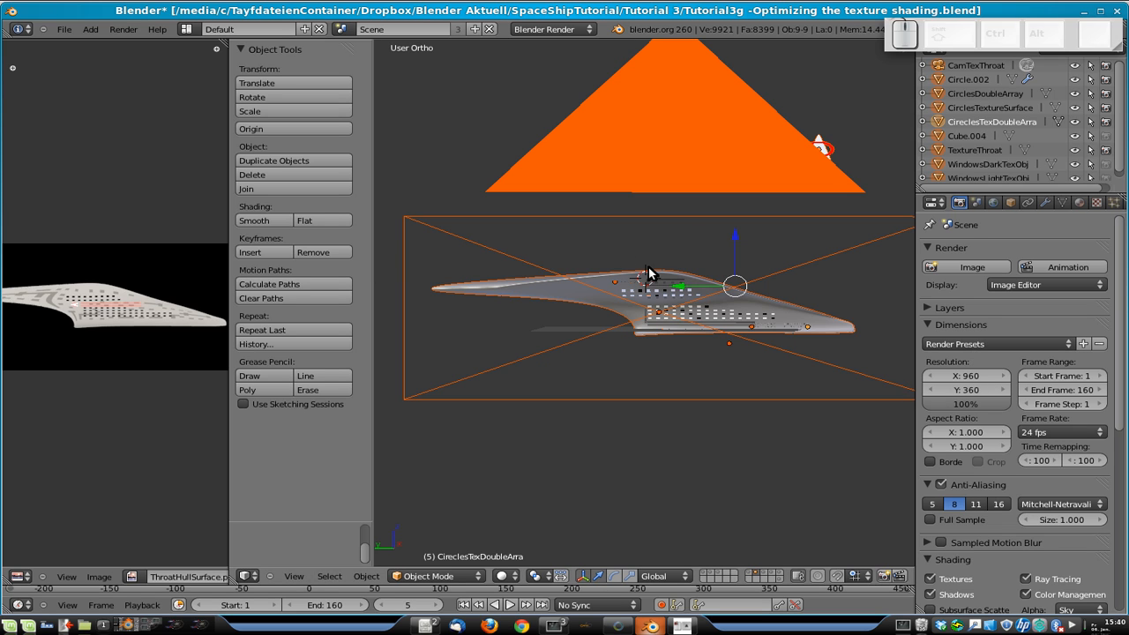
pyautogui.press('F12')
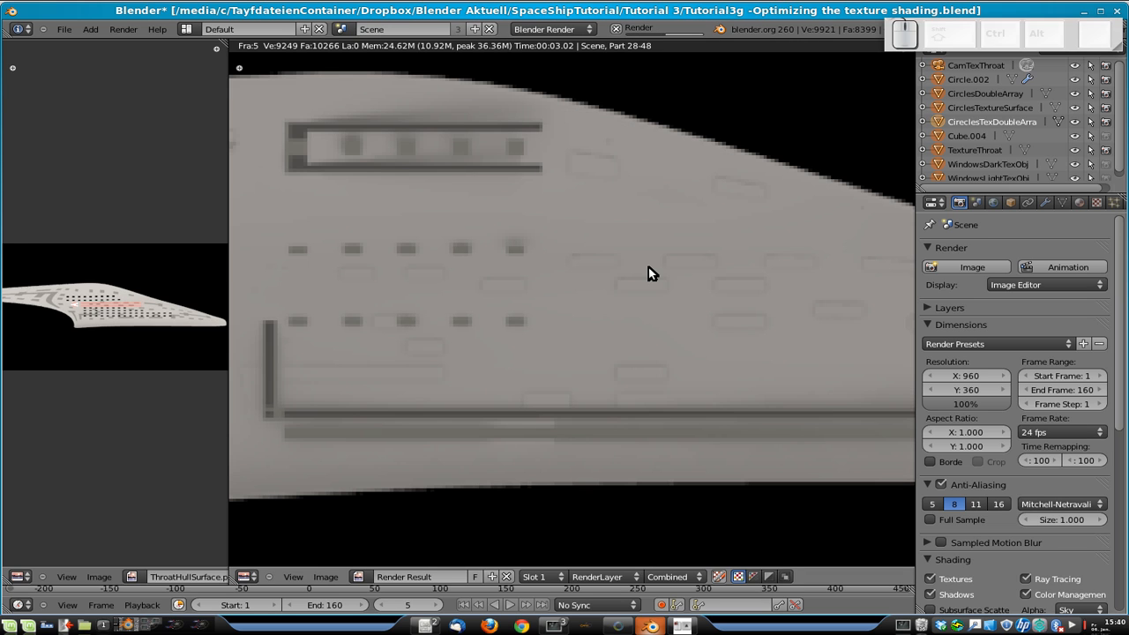
# - Examine the finished full-size render of the throat hull, its windows, grooves and panels, and close the render view
pyautogui.scroll(-2, 649, 274)
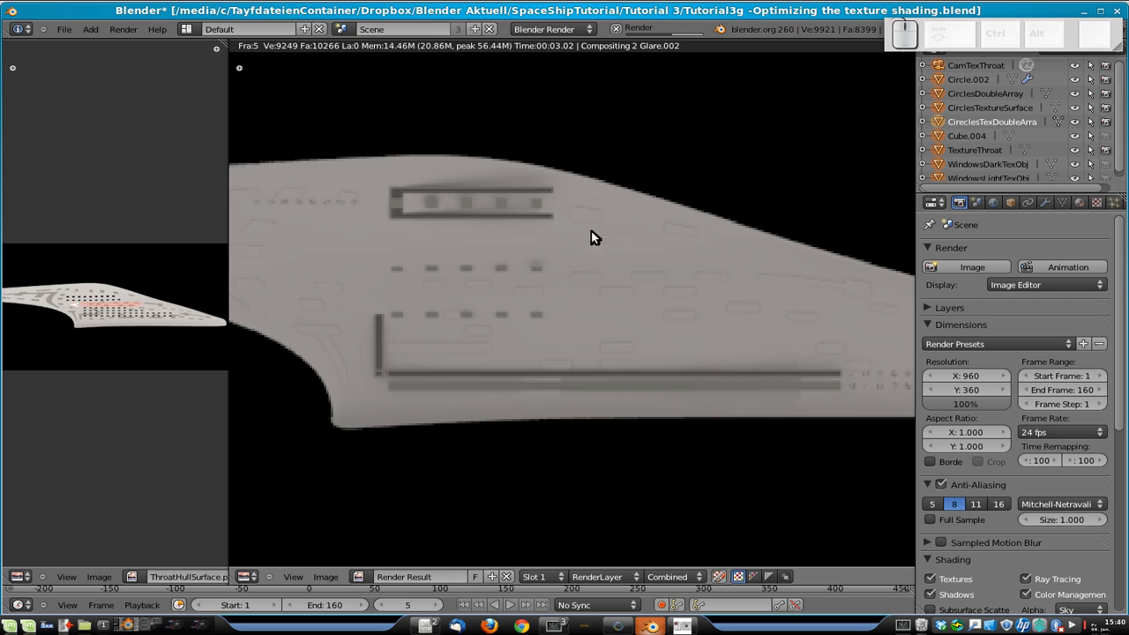
pyautogui.scroll(-1, 309, 252)
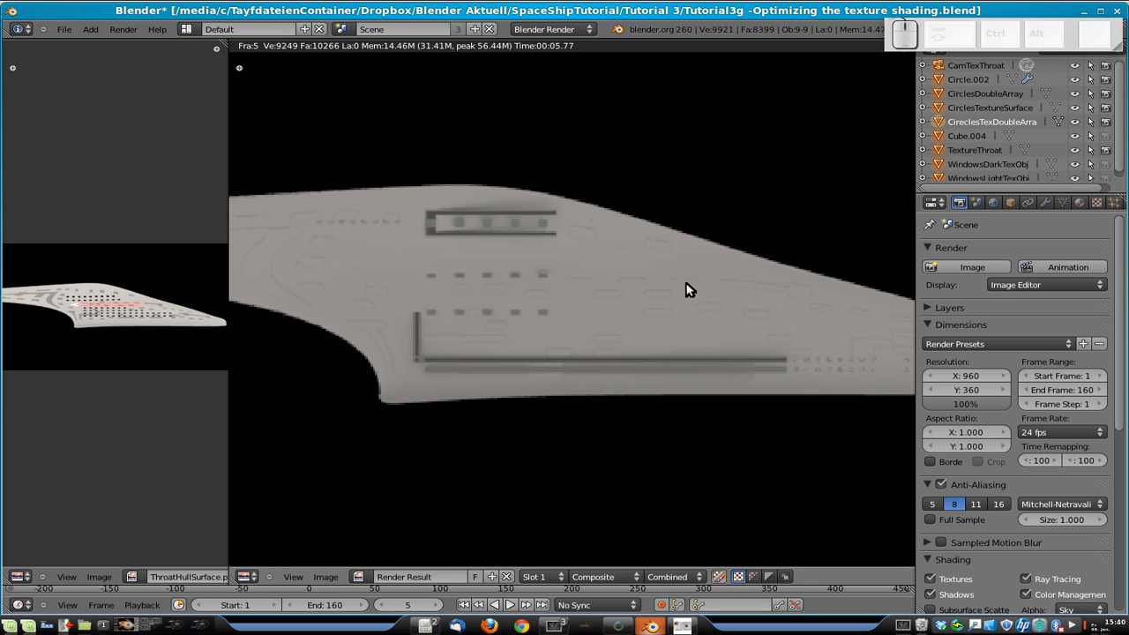
pyautogui.scroll(-2, 759, 293)
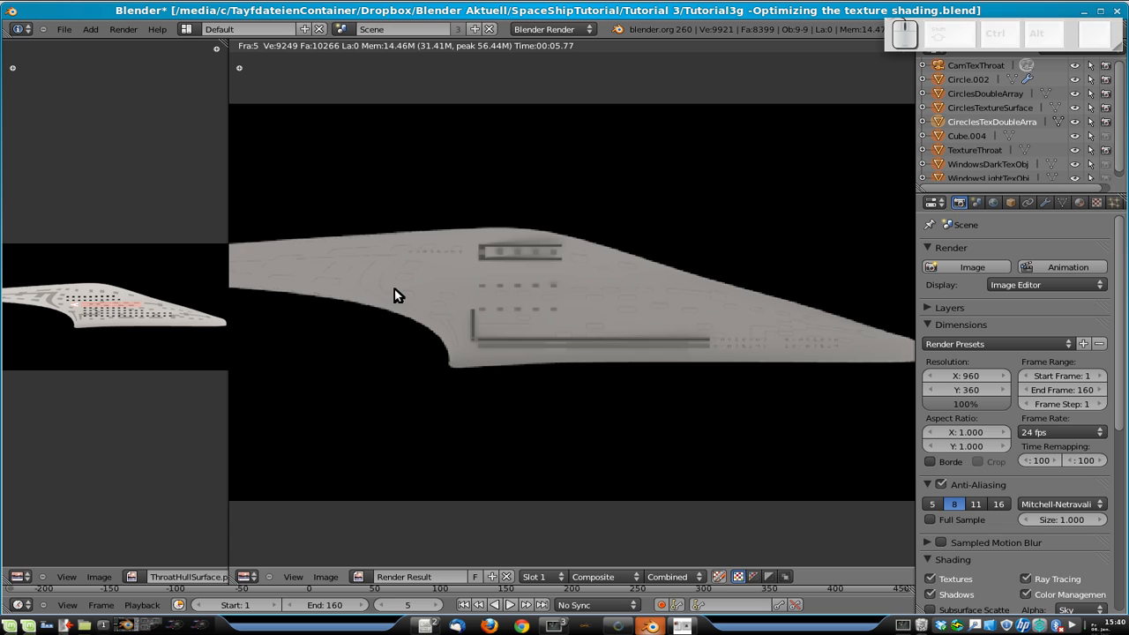
pyautogui.scroll(-1, 394, 294)
pyautogui.scroll(1, 361, 280)
pyautogui.scroll(1, 375, 265)
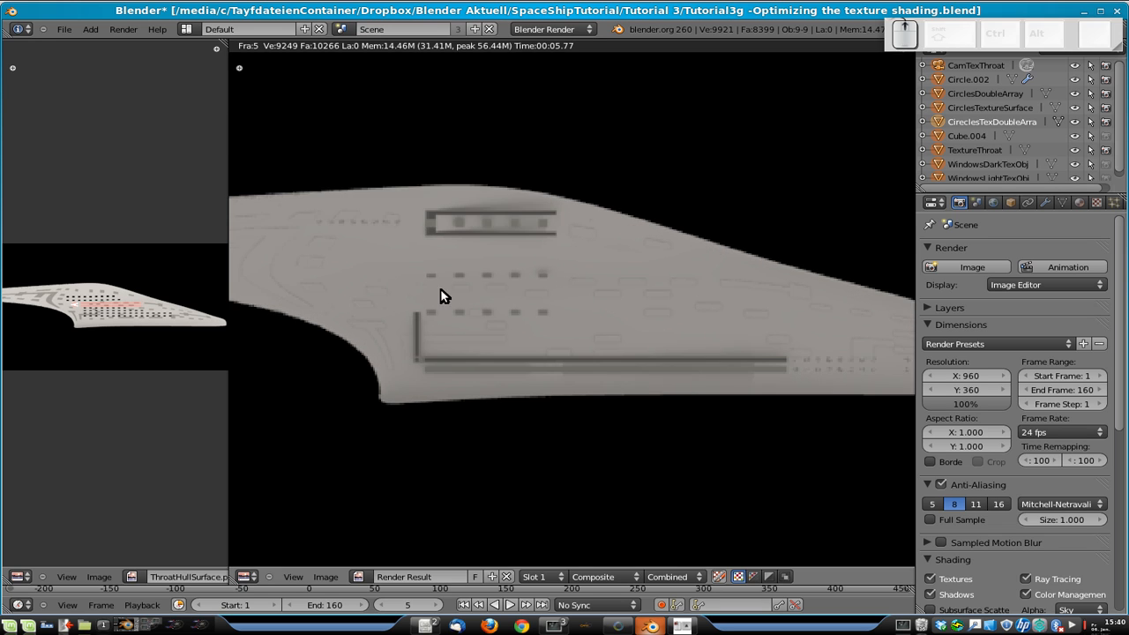
pyautogui.scroll(-1, 446, 296)
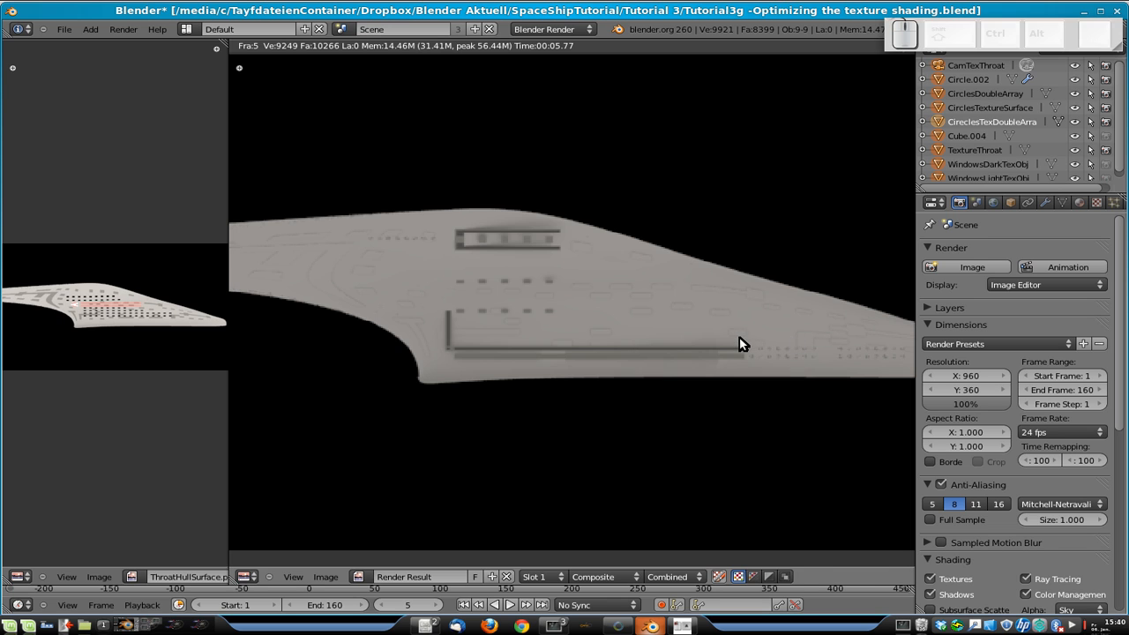
pyautogui.press('Escape')
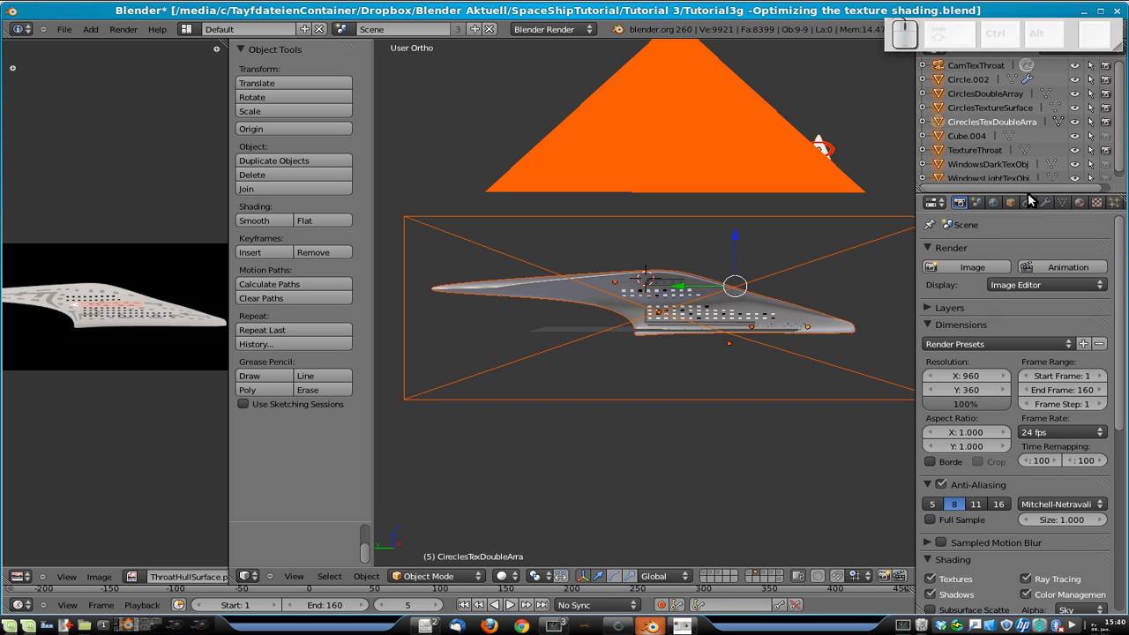
# - Check the CamTexThroat camera's lens settings and return to the render settings
pyautogui.rightClick(652, 217)
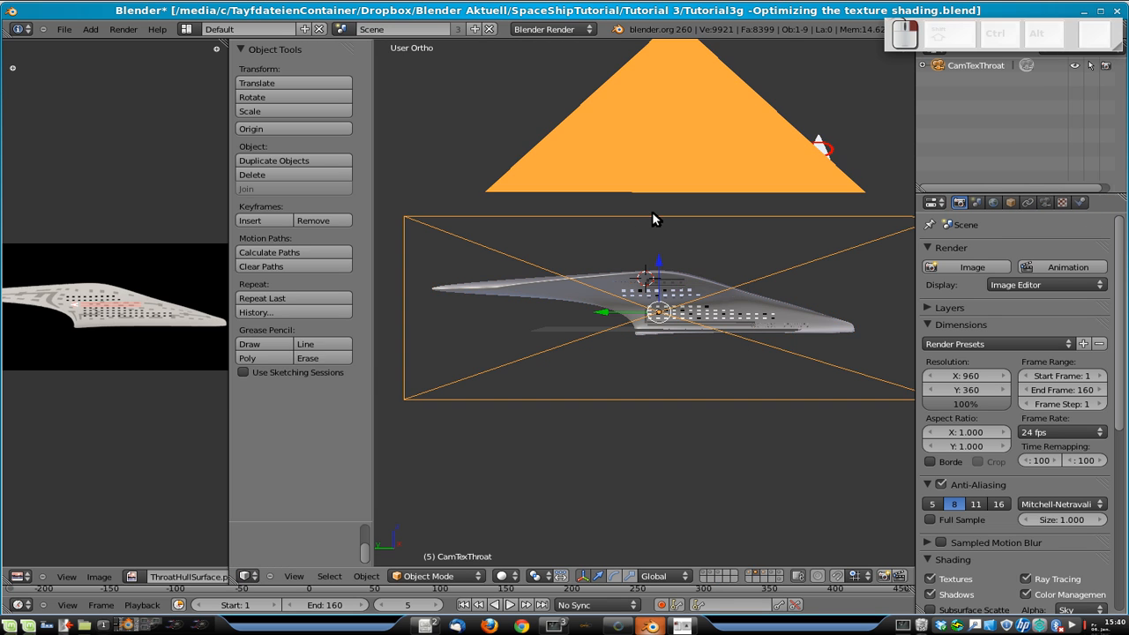
pyautogui.click(1045, 201)
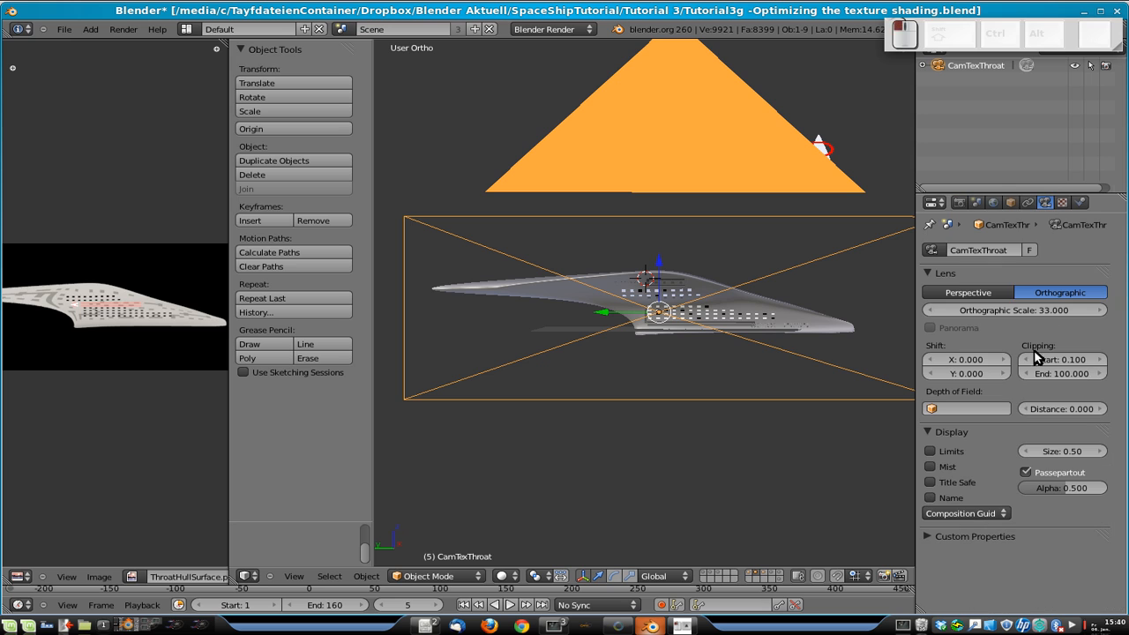
pyautogui.click(959, 202)
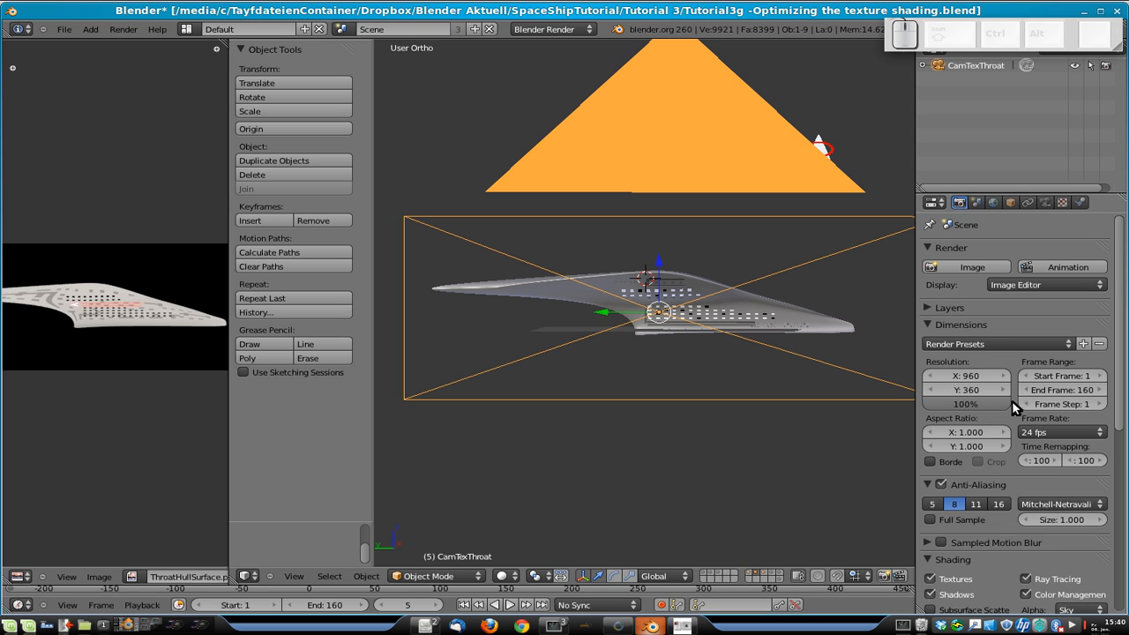
# - Select the TextureThroat hull around its window rows and open its mesh for editing
pyautogui.scroll(4, 732, 316)
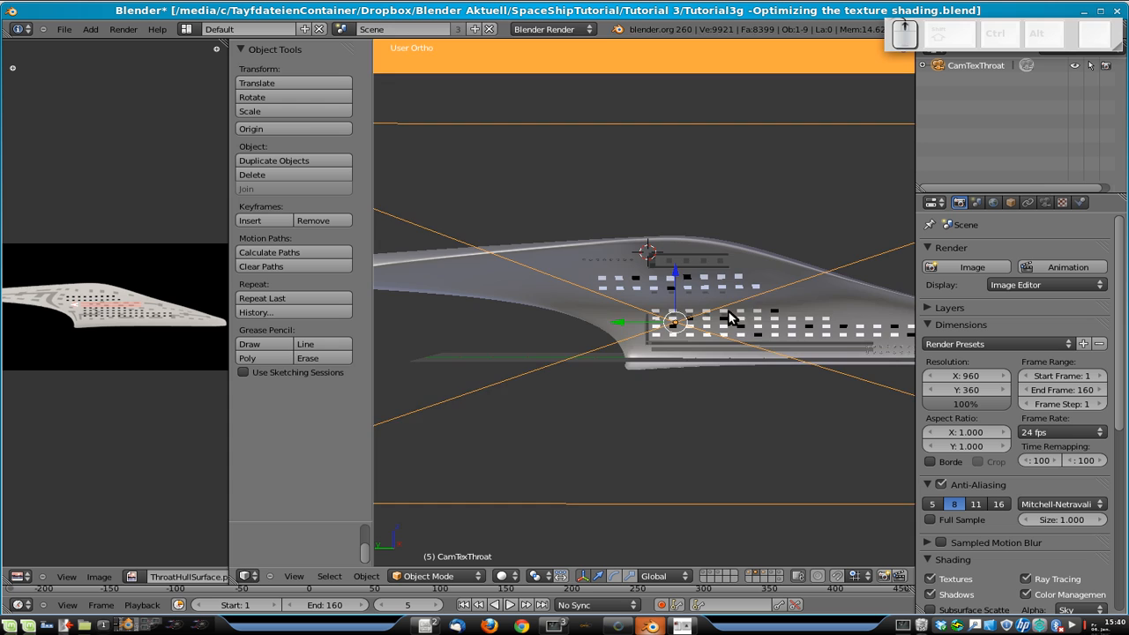
pyautogui.scroll(4, 729, 317)
pyautogui.rightClick(731, 303)
pyautogui.press('Tab')
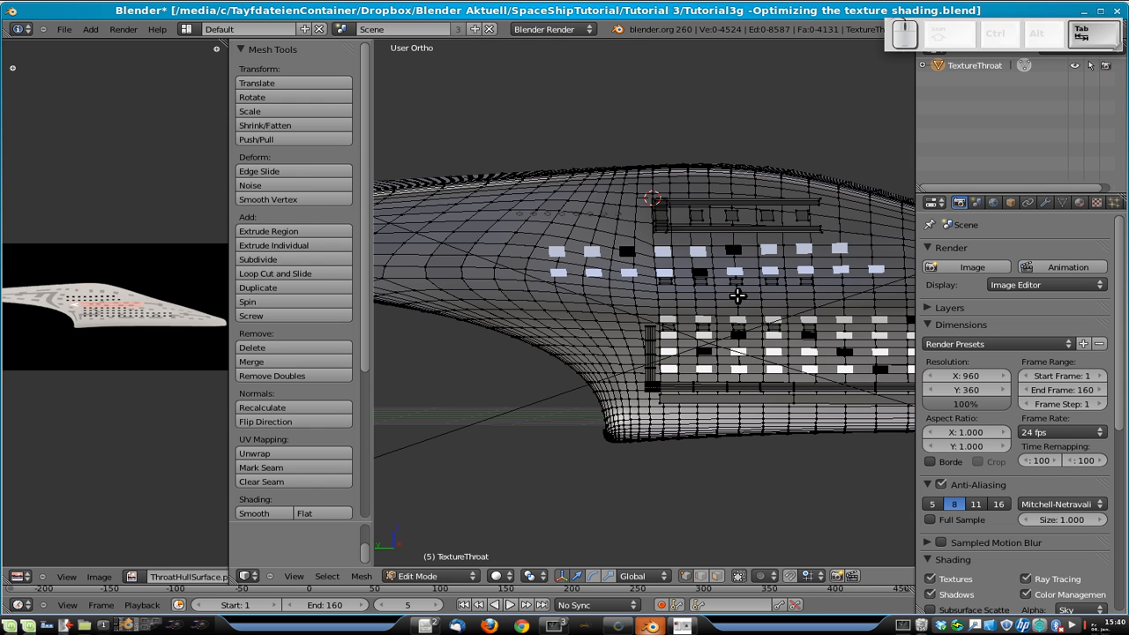
pyautogui.press('Tab')
pyautogui.press('Tab')
pyautogui.keyDown('shift'); pyautogui.moveTo(503, 267); pyautogui.dragTo(544, 282, button='middle'); pyautogui.keyUp('shift')
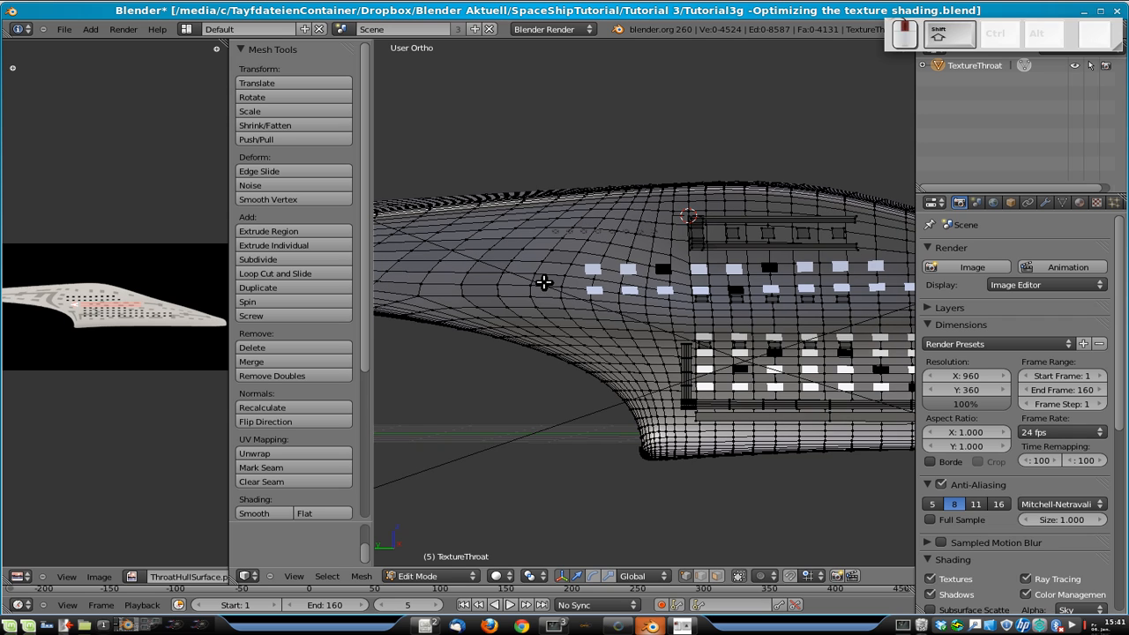
# - Highlight the faces assigned to the HullTex1 material, then clear the selection
pyautogui.click(1079, 202)
pyautogui.click(959, 255)
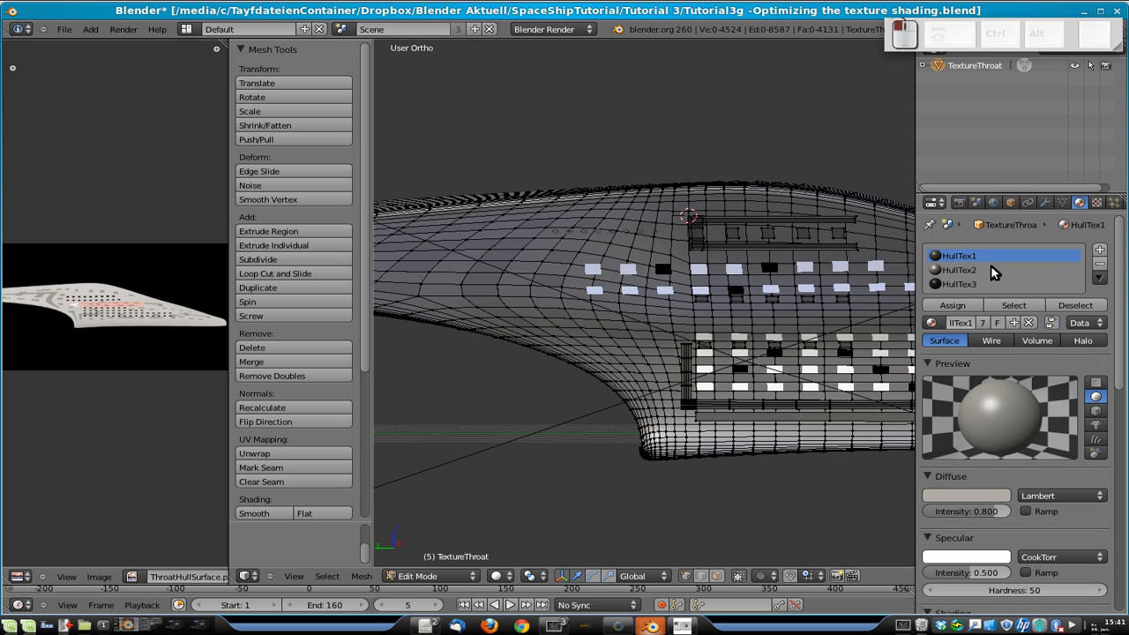
pyautogui.click(1012, 304)
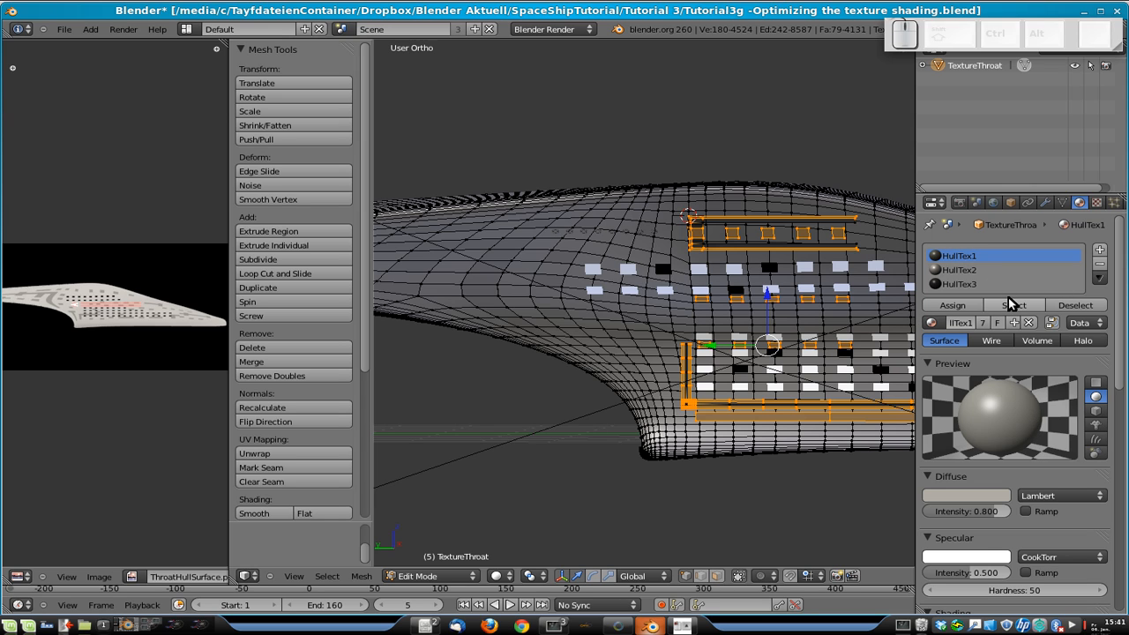
pyautogui.press('a')
# - Highlight the faces assigned to the HullTex2 material and inspect them on the hull from several angles
pyautogui.click(959, 269)
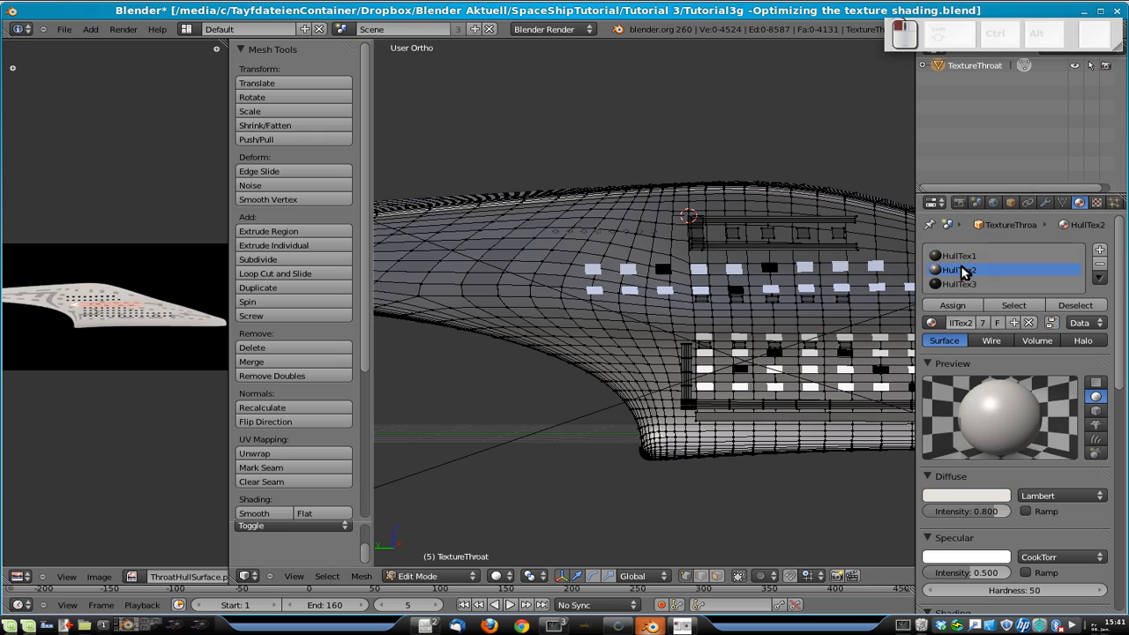
pyautogui.click(1014, 306)
pyautogui.moveTo(616, 430); pyautogui.dragTo(592, 258, button='middle')
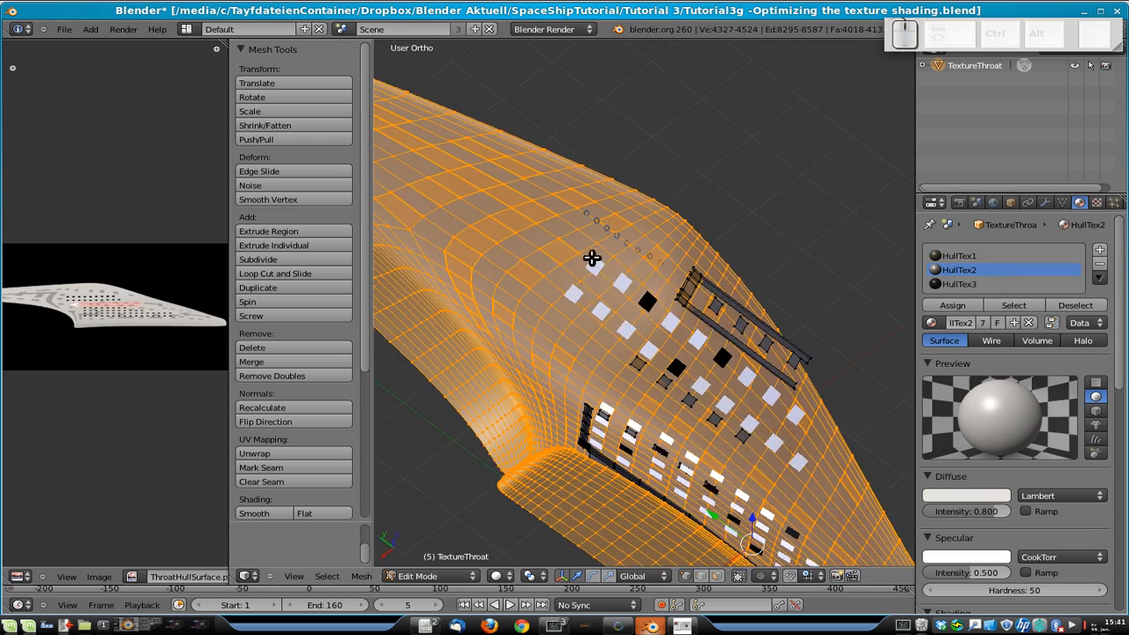
pyautogui.press('Tab')
pyautogui.press('Tab')
pyautogui.press('Tab')
pyautogui.press('Tab')
pyautogui.moveTo(625, 247); pyautogui.dragTo(752, 339, button='middle')
pyautogui.scroll(4, 752, 340)
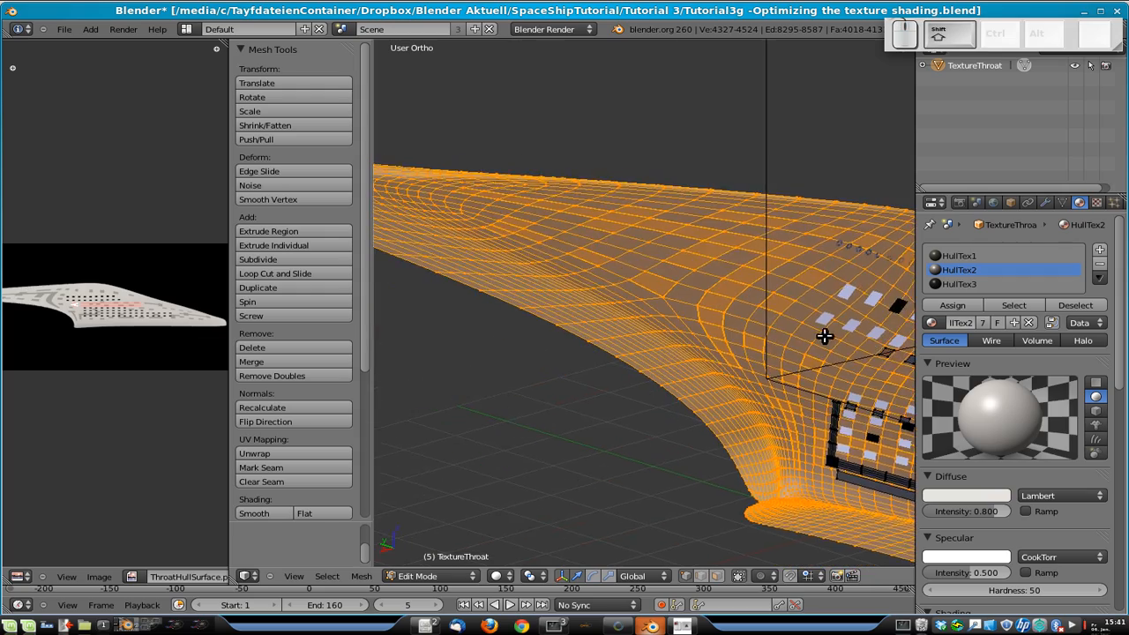
# - Try to select the linked panel patches on the front part of the hull
pyautogui.press('a')
pyautogui.press('l')
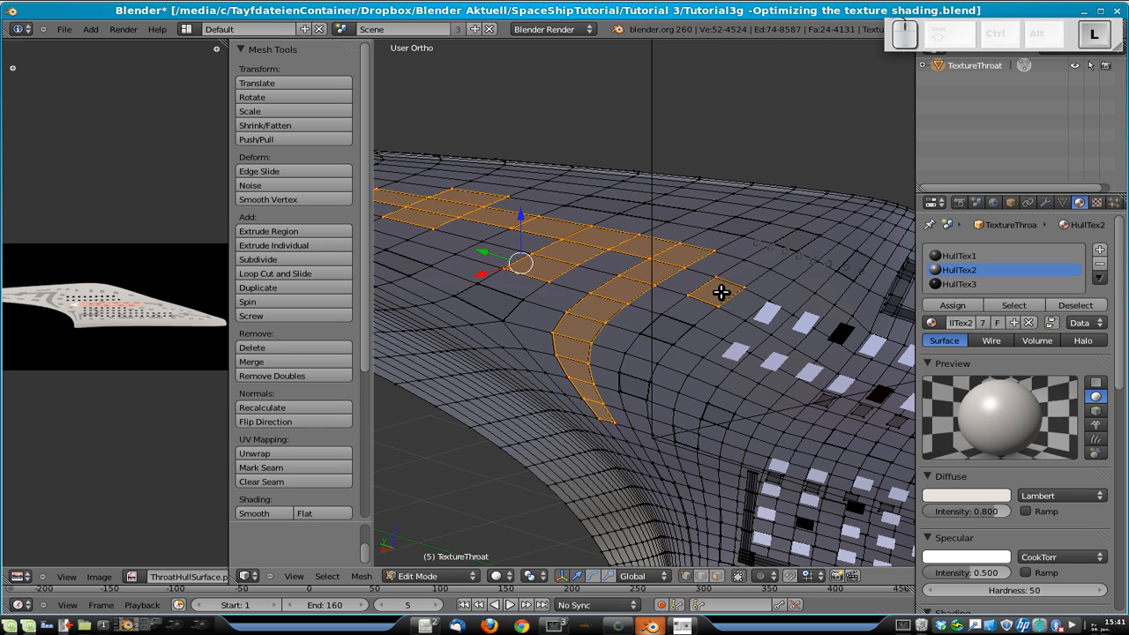
pyautogui.press('l')
pyautogui.hotkey('ctrl', 'z')
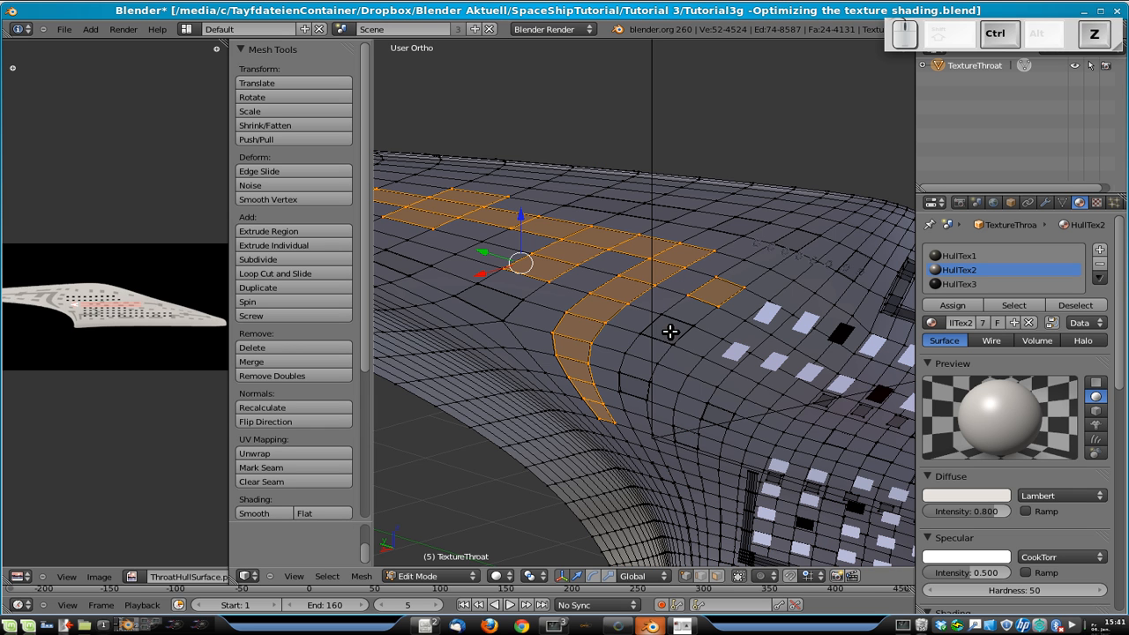
pyautogui.press('l')
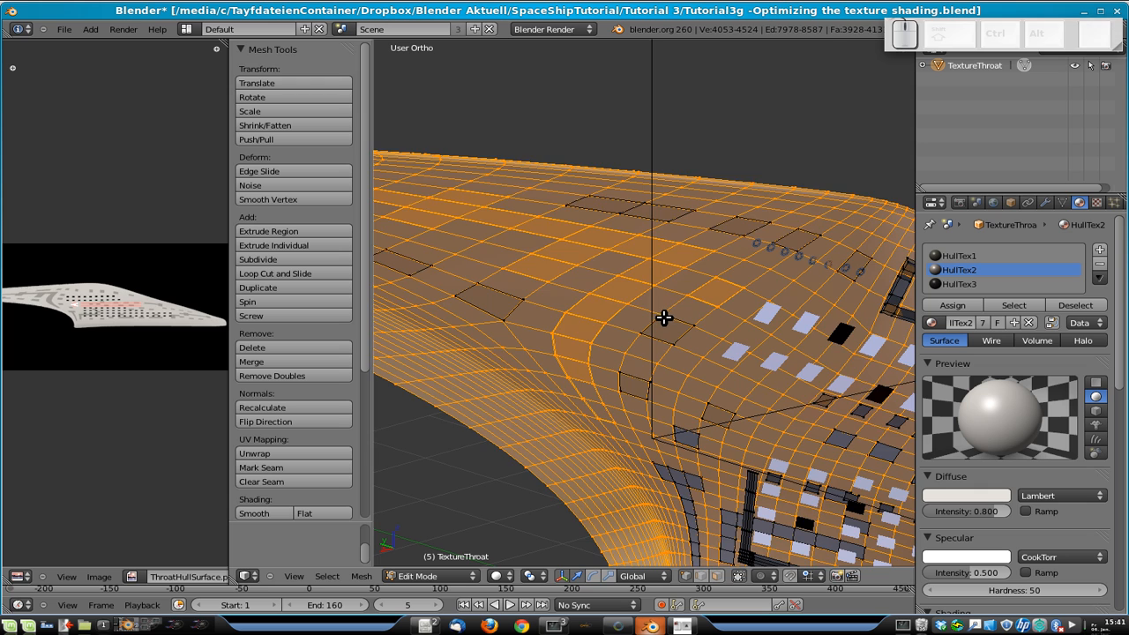
pyautogui.hotkey('ctrl', 'z')
pyautogui.press('l')
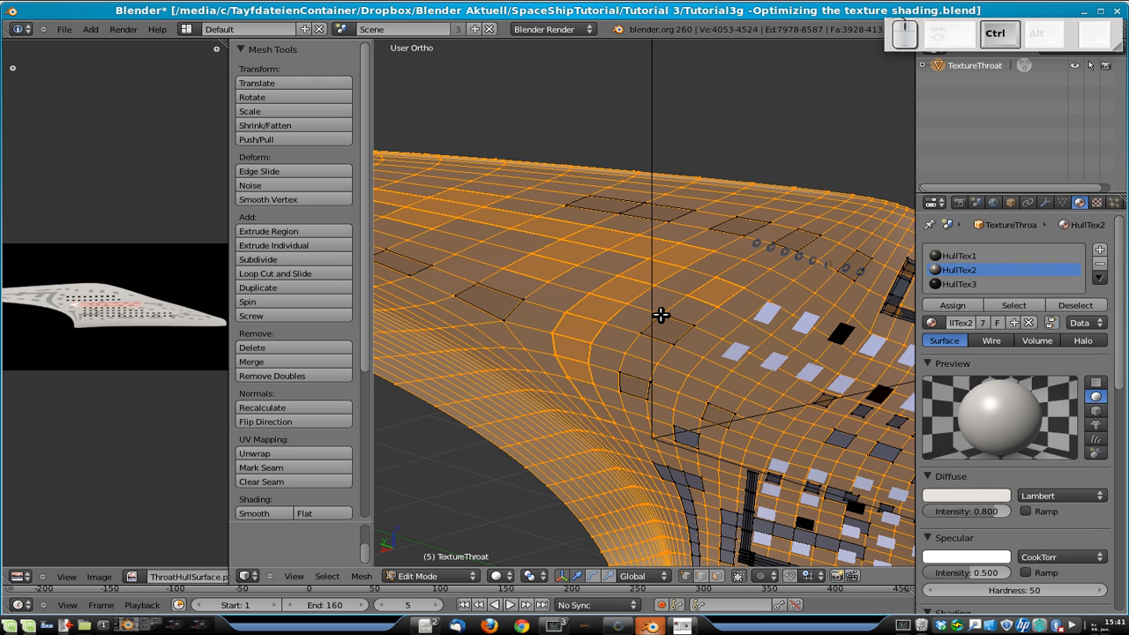
pyautogui.hotkey('ctrl', 'z')
# - Select the linked main hull skin and hide it, leaving only the separate panels and grooves, and view them from the side
pyautogui.press('Tab')
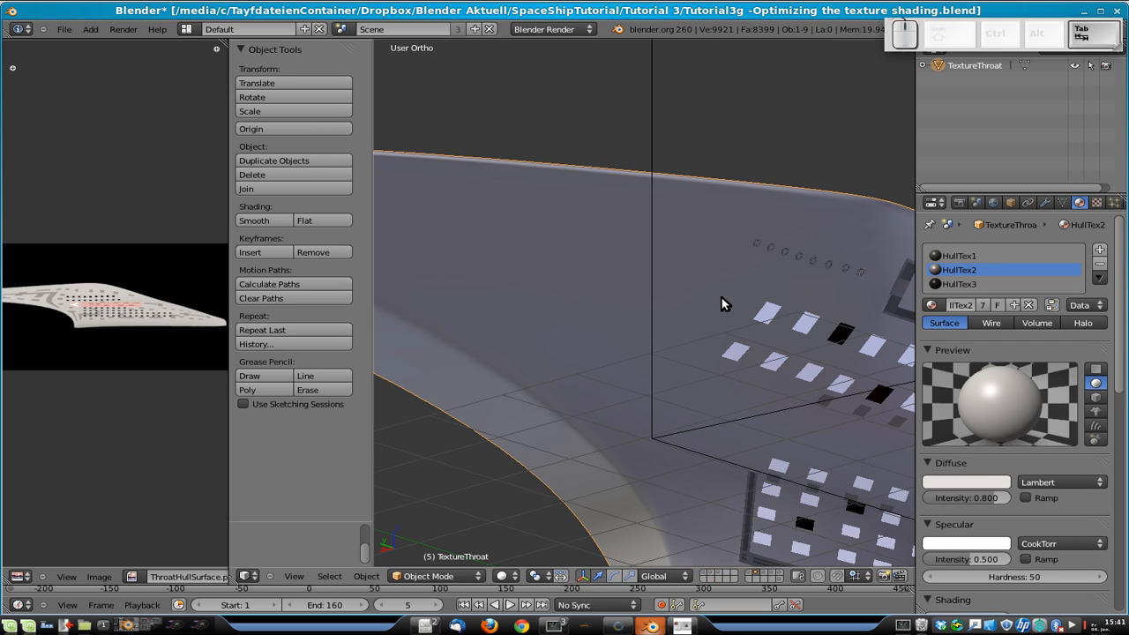
pyautogui.scroll(-5, 723, 309)
pyautogui.press('Tab')
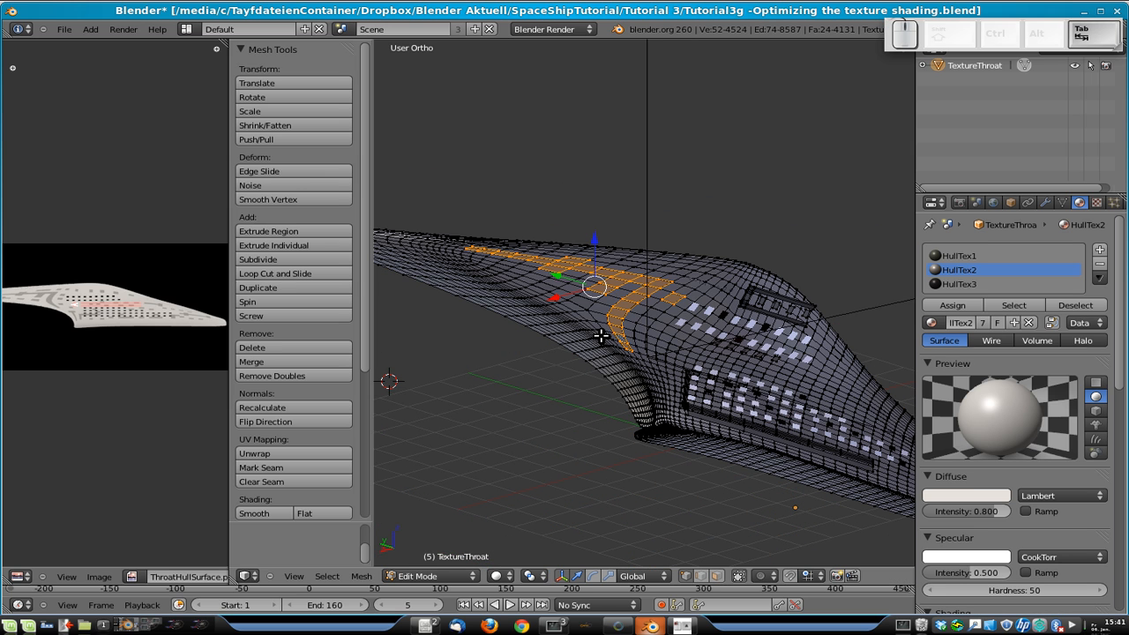
pyautogui.press('a')
pyautogui.press('l')
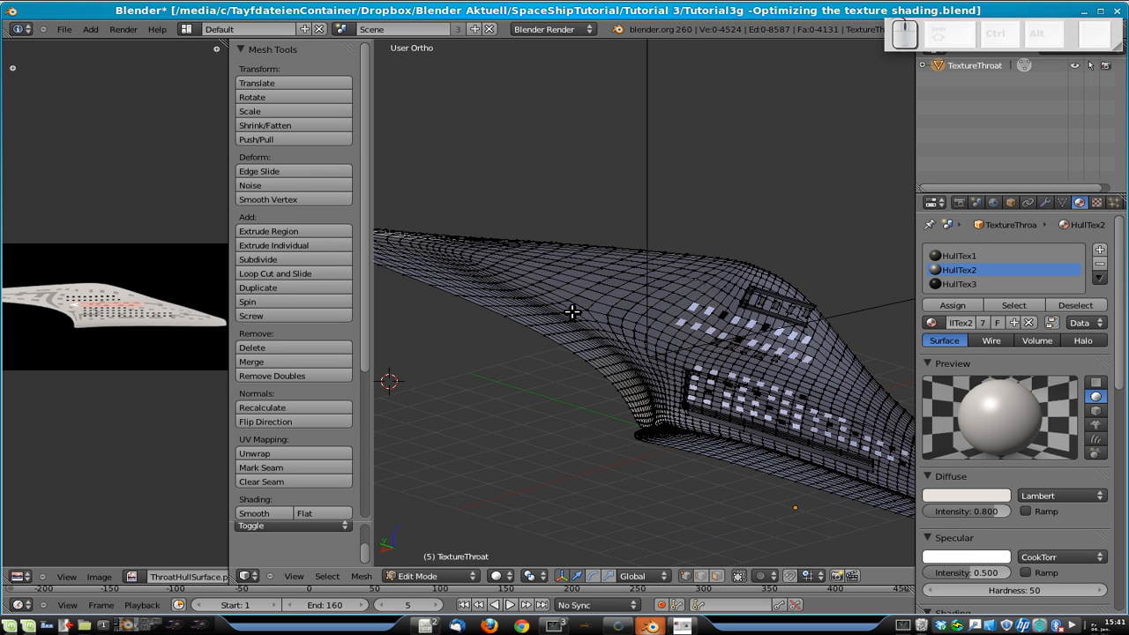
pyautogui.press('h')
pyautogui.moveTo(569, 311)
pyautogui.mouseDown(button='middle')
pyautogui.moveTo(770, 375)
pyautogui.moveTo(676, 376)
pyautogui.moveTo(571, 330)
pyautogui.mouseUp(button='middle')
pyautogui.moveTo(655, 329); pyautogui.dragTo(667, 334, button='middle')
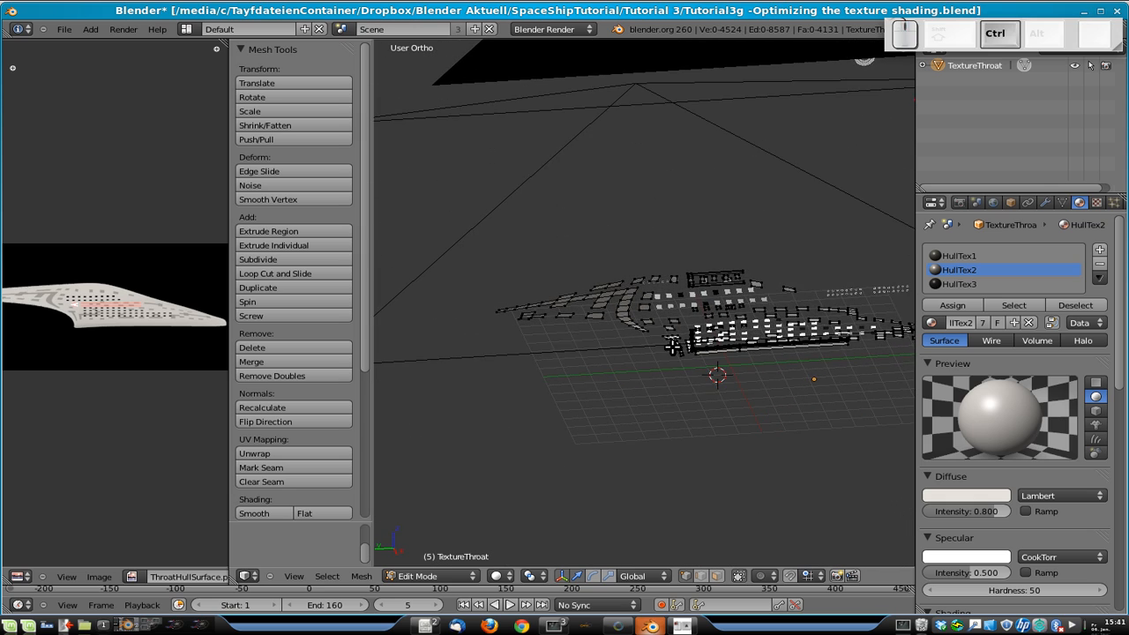
pyautogui.press('ctrl+KP_3')
pyautogui.scroll(2, 770, 303)
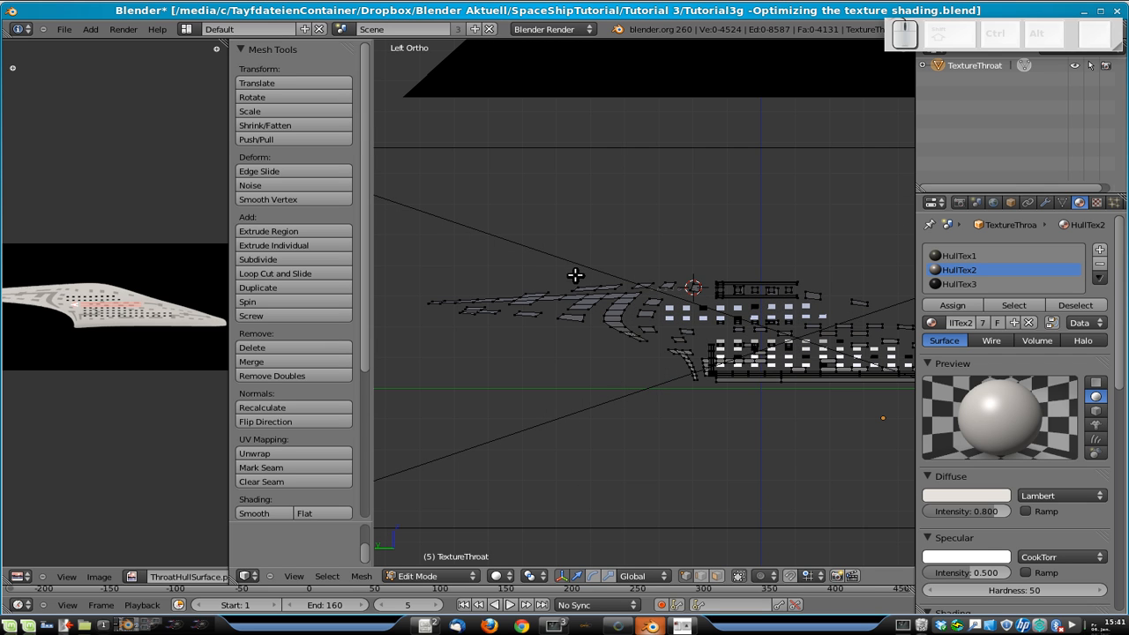
# - Try to box-select the loose panels beneath the long strip at the hull's narrow end, then clear the selection
pyautogui.press('a')
pyautogui.press('a')
pyautogui.press('b')
pyautogui.moveTo(607, 263); pyautogui.dragTo(536, 216)
pyautogui.press('b')
pyautogui.moveTo(604, 303); pyautogui.dragTo(452, 349)
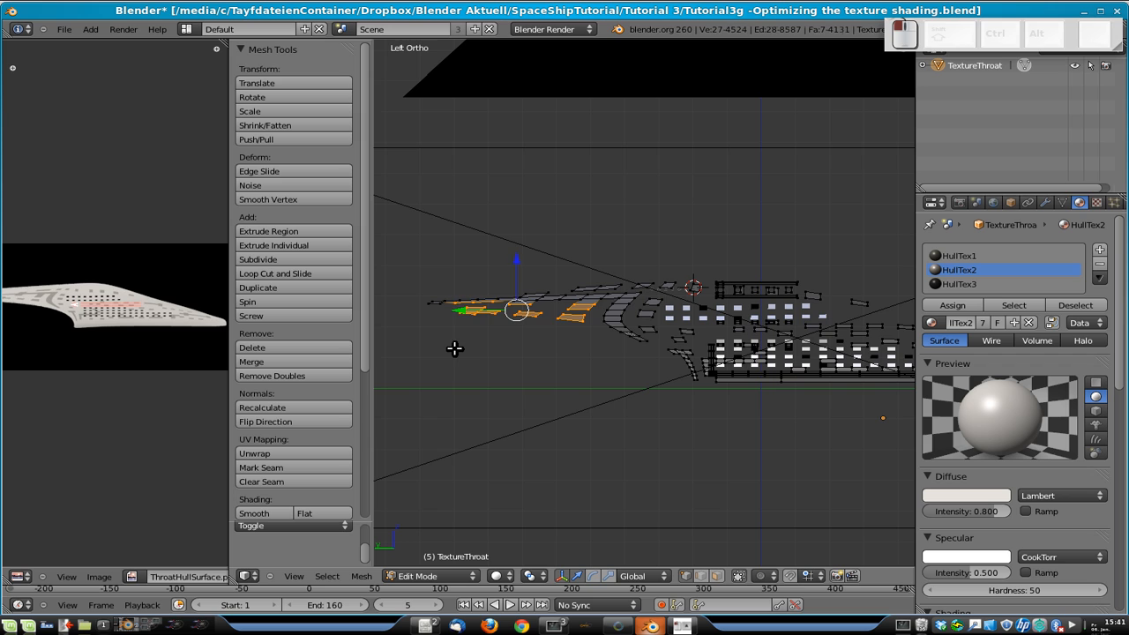
pyautogui.press('a')
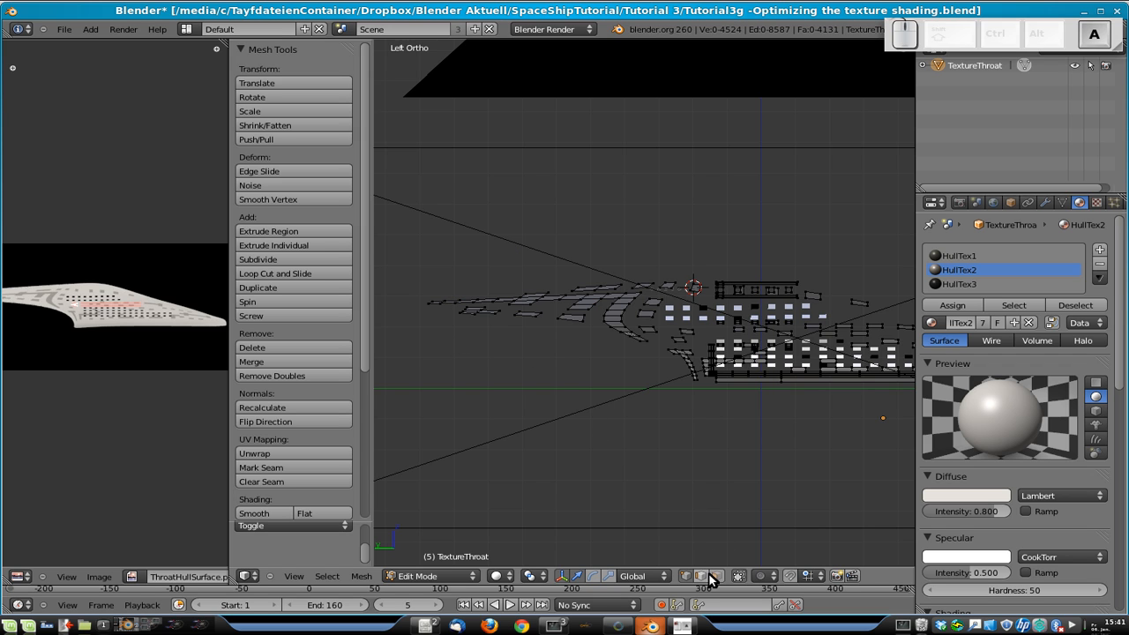
# - In face selection mode, delete the loose panel faces beneath the long strip at the hull's narrow end
pyautogui.click(711, 575)
pyautogui.press('b')
pyautogui.moveTo(609, 296); pyautogui.dragTo(440, 338)
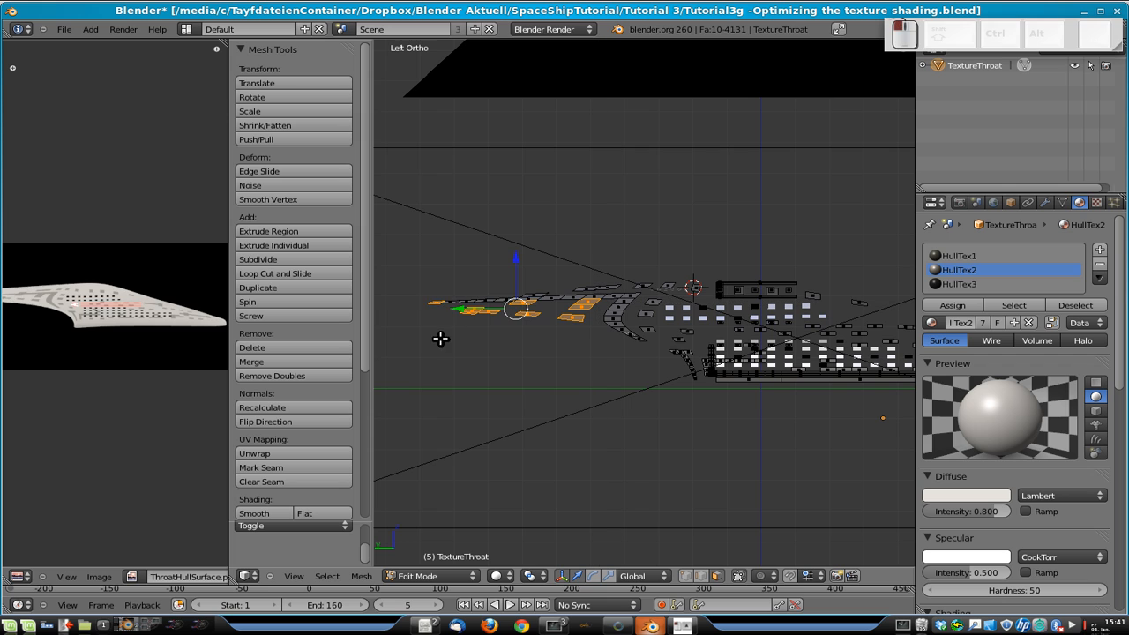
pyautogui.press('x')
pyautogui.click(504, 338)
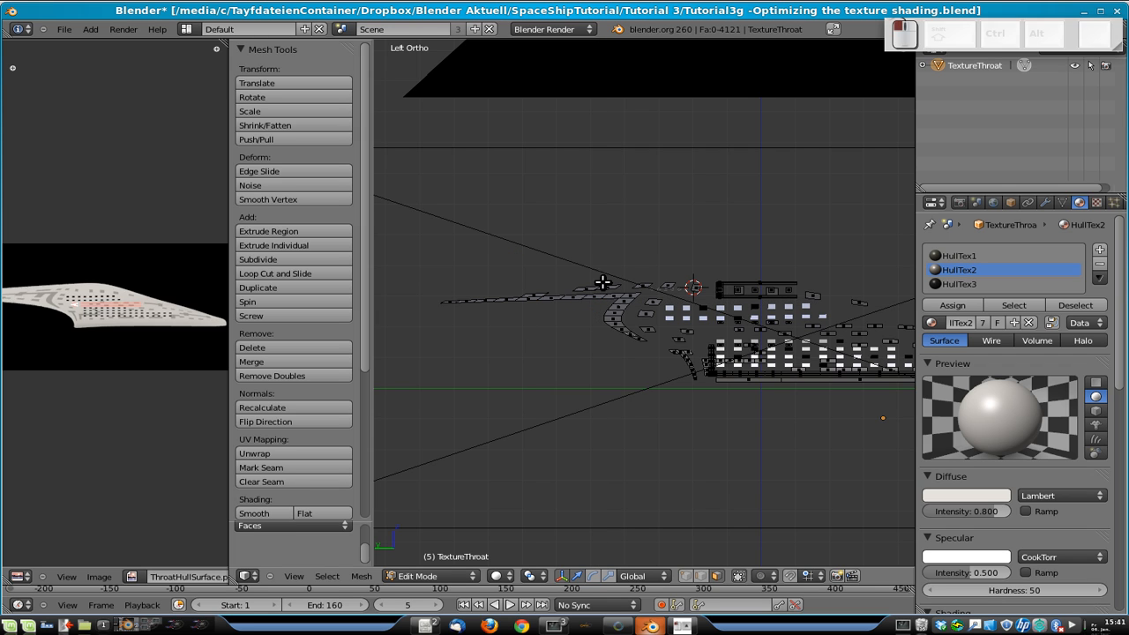
# - Delete the row of loose panel faces above the long strip, up to the 3D cursor
pyautogui.press('b')
pyautogui.moveTo(569, 278); pyautogui.dragTo(697, 285)
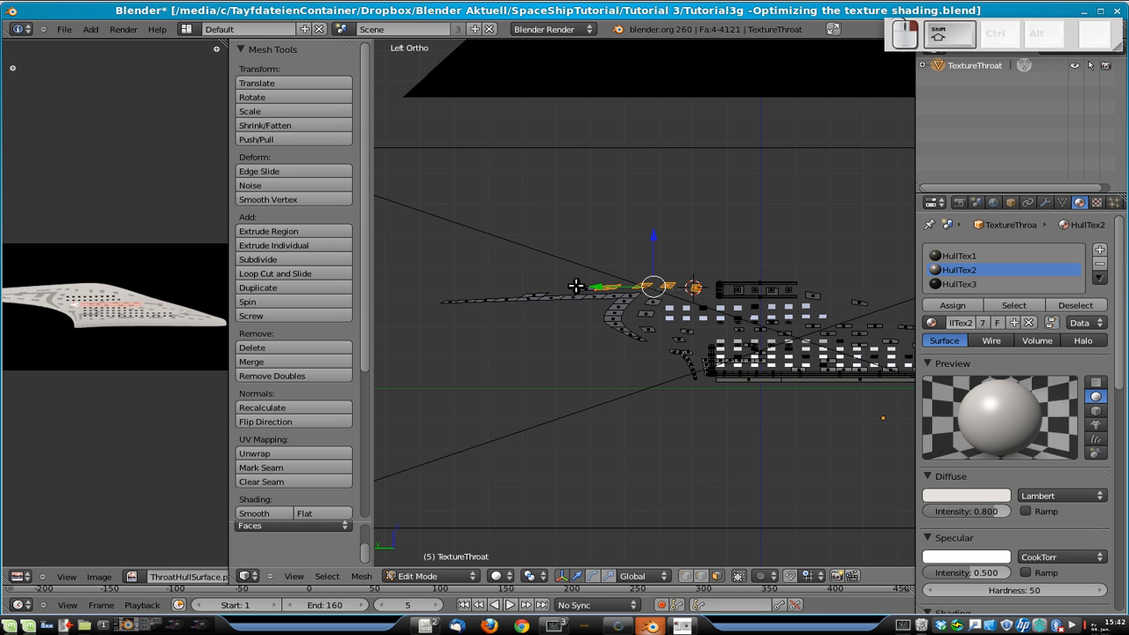
pyautogui.press('x')
pyautogui.click(584, 295)
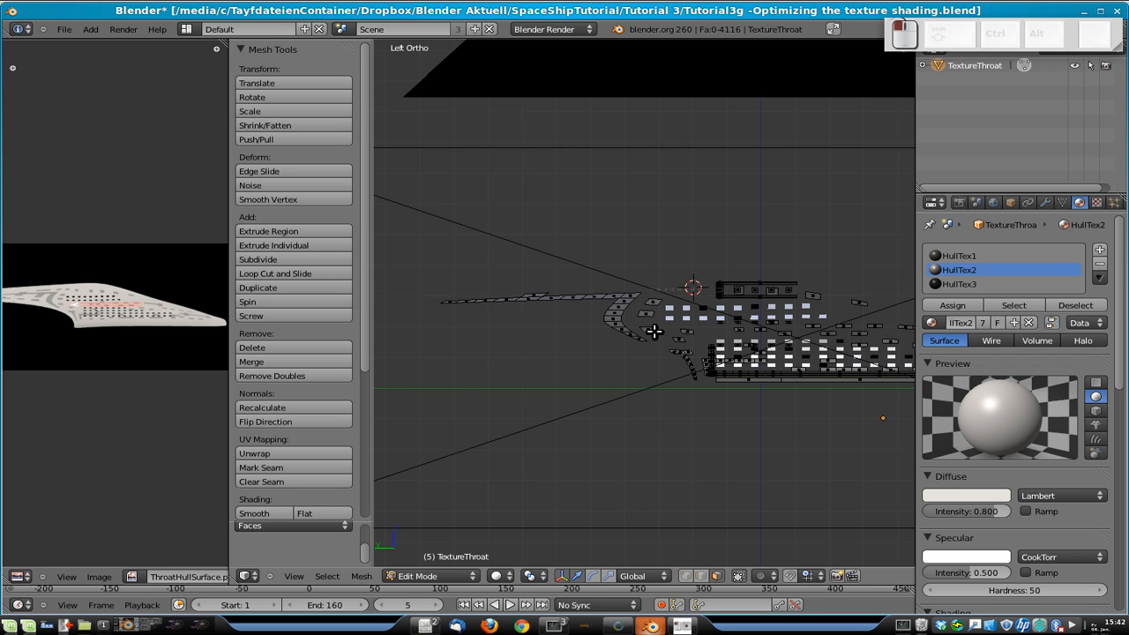
# - Delete the faces forming the lower end of the curved strip
pyautogui.scroll(2, 690, 361)
pyautogui.press('b')
pyautogui.moveTo(579, 339); pyautogui.dragTo(634, 382)
pyautogui.press('x')
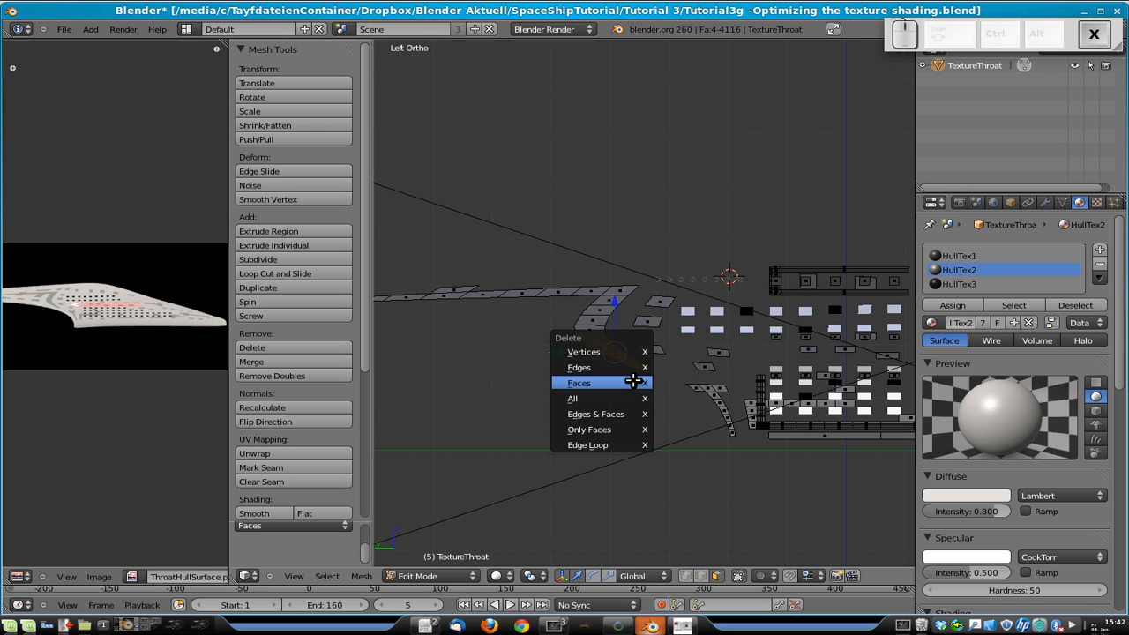
pyautogui.click(633, 382)
# - Delete the five loose panel faces between the curved strip and the window rows
pyautogui.rightClick(660, 309)
pyautogui.keyDown('shift'); pyautogui.rightClick(657, 323); pyautogui.keyUp('shift')
pyautogui.keyDown('shift'); pyautogui.rightClick(655, 344); pyautogui.keyUp('shift')
pyautogui.press('b')
pyautogui.moveTo(742, 348); pyautogui.dragTo(635, 376)
pyautogui.press('x')
pyautogui.click(637, 375)
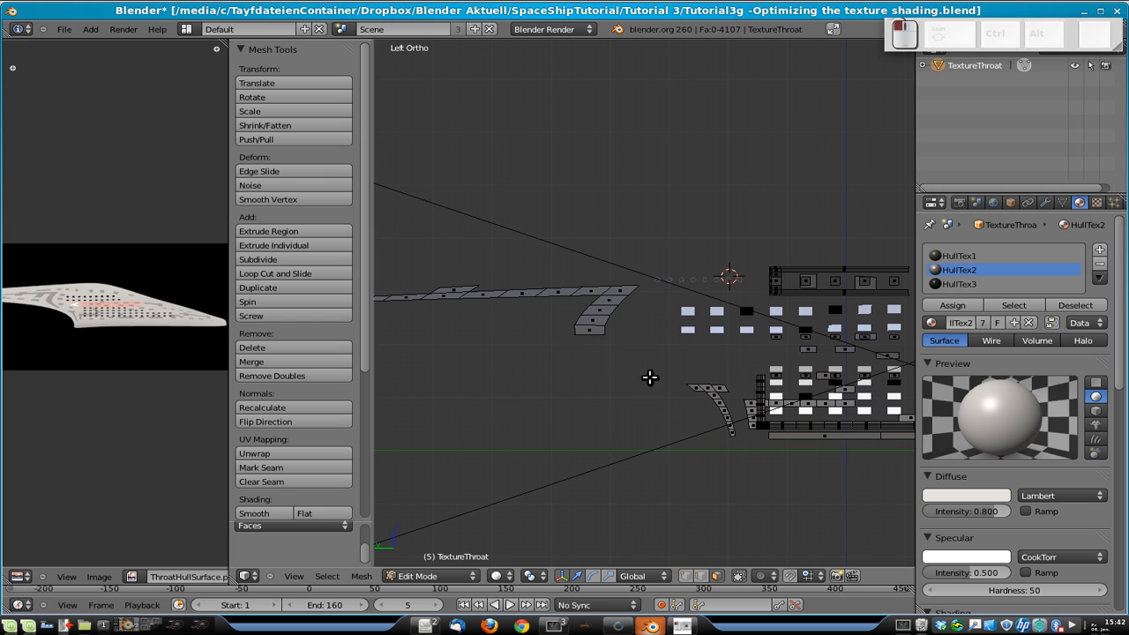
pyautogui.keyDown('shift'); pyautogui.moveTo(650, 379); pyautogui.dragTo(518, 417, button='middle'); pyautogui.keyUp('shift')
pyautogui.press('v')
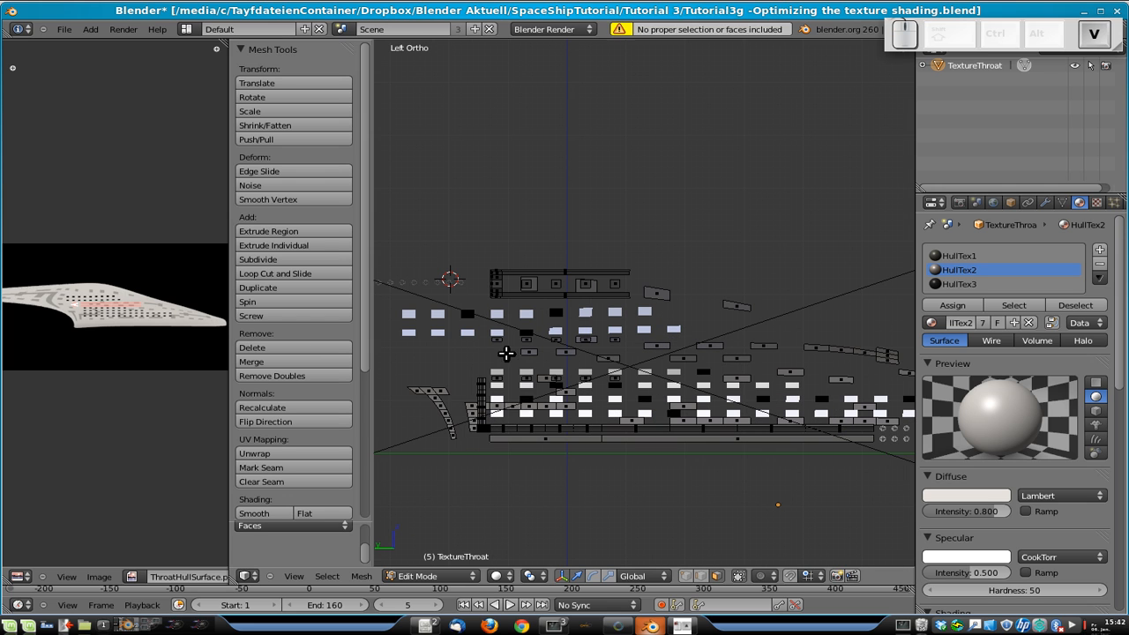
# - Delete the row of loose panel faces below the upper window rows and those above the narrow-end side of the lower rows
pyautogui.press('b')
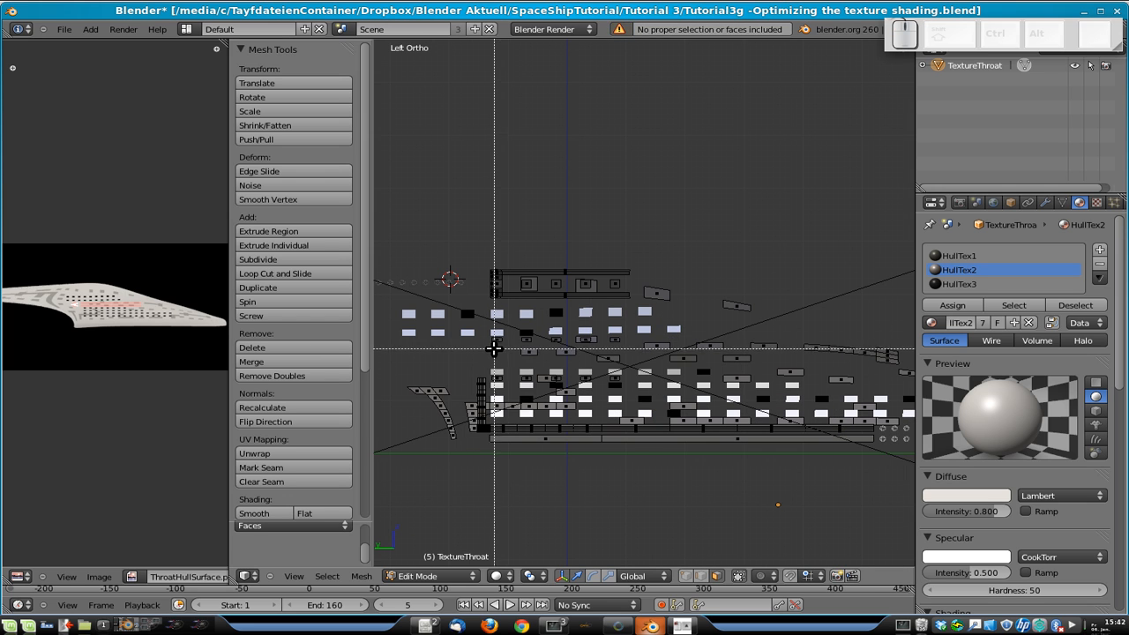
pyautogui.moveTo(472, 338); pyautogui.dragTo(797, 356)
pyautogui.press('x')
pyautogui.click(796, 355)
pyautogui.press('b')
pyautogui.moveTo(721, 362)
pyautogui.mouseDown()
pyautogui.moveTo(865, 390)
pyautogui.moveTo(848, 385)
pyautogui.mouseUp()
pyautogui.press('x')
pyautogui.click(848, 385)
# - Delete the loose panel faces lying among and directly beneath the lower window rows
pyautogui.press('b')
pyautogui.moveTo(603, 384); pyautogui.dragTo(899, 422)
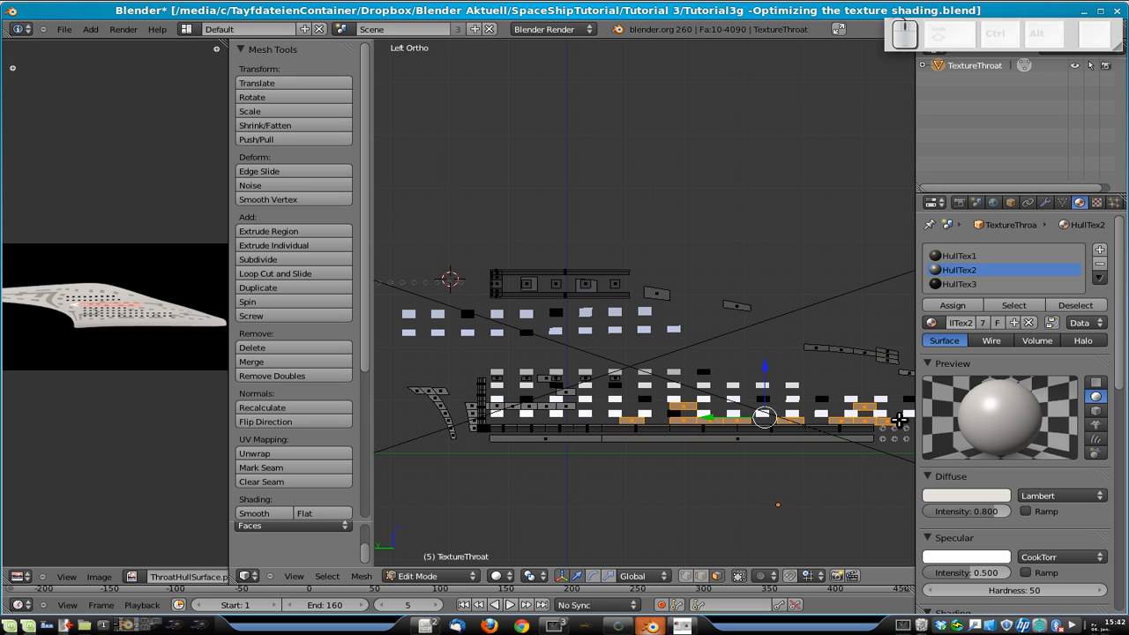
pyautogui.press('x')
pyautogui.click(869, 418)
pyautogui.press('b')
pyautogui.moveTo(629, 365); pyautogui.dragTo(486, 422)
pyautogui.press('x')
pyautogui.click(574, 375)
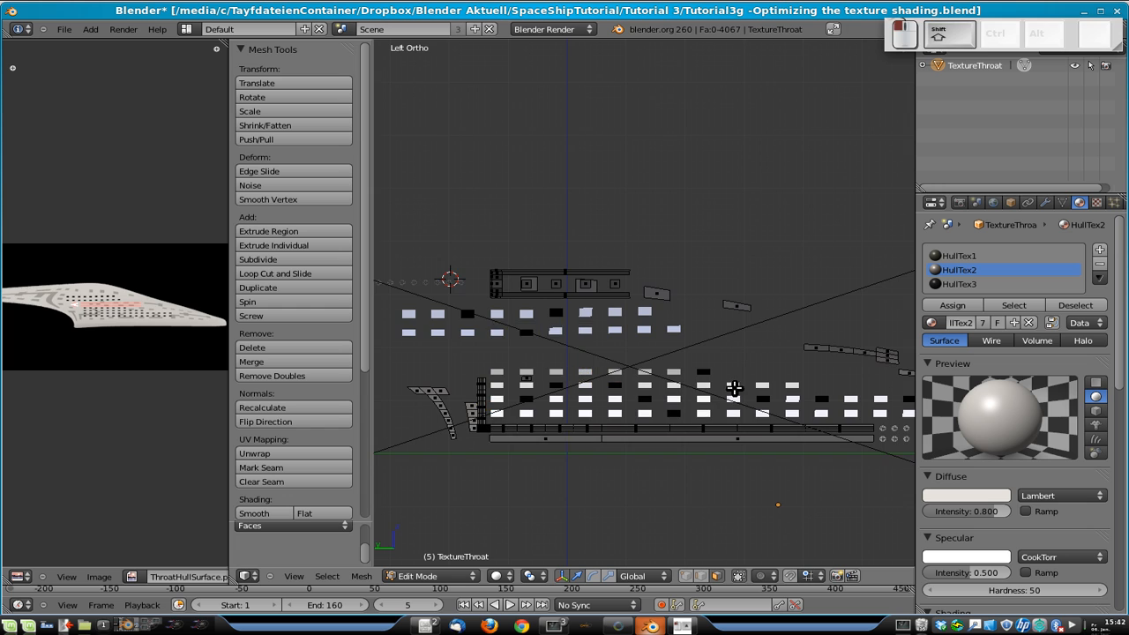
# - Delete the remaining curved strip and loose panel faces toward the hull's narrow end, and return to Object Mode
pyautogui.keyDown('shift'); pyautogui.moveTo(734, 388); pyautogui.dragTo(517, 366, button='middle'); pyautogui.keyUp('shift')
pyautogui.press('b')
pyautogui.moveTo(517, 346); pyautogui.dragTo(660, 368)
pyautogui.press('x')
pyautogui.click(660, 371)
pyautogui.press('b')
pyautogui.moveTo(672, 406); pyautogui.dragTo(755, 422)
pyautogui.press('x')
pyautogui.click(757, 423)
pyautogui.press('Tab')
# - Save over the existing blend file and render the cleaned-up throat hull
pyautogui.scroll(-3, 516, 402)
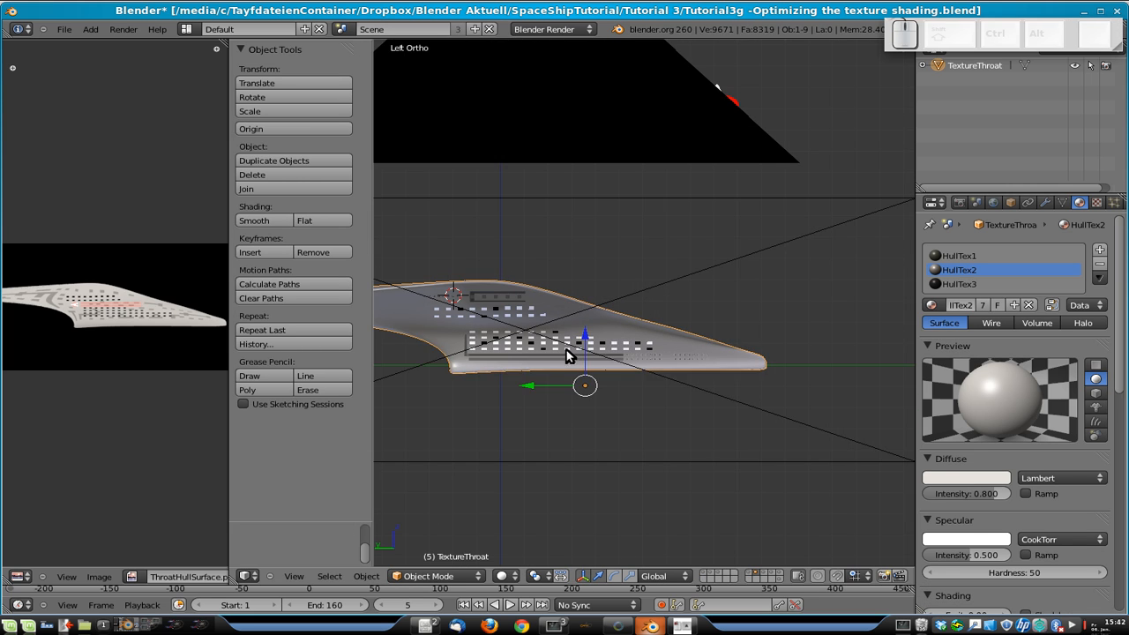
pyautogui.keyDown('shift'); pyautogui.moveTo(568, 356); pyautogui.dragTo(697, 359, button='middle'); pyautogui.keyUp('shift')
pyautogui.hotkey('ctrl', 's')
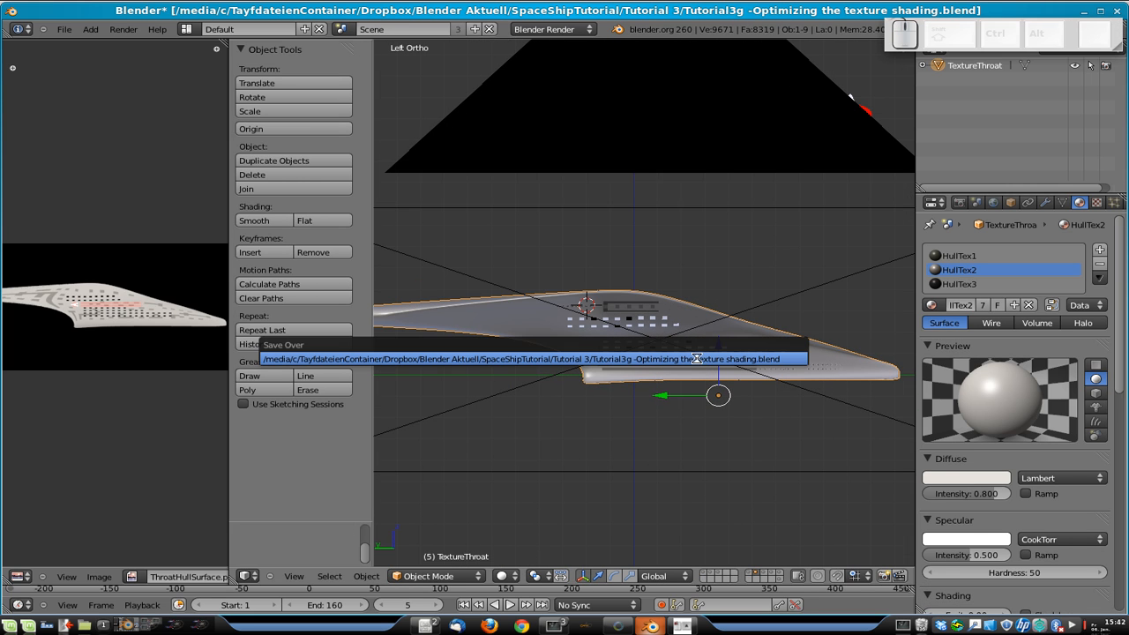
pyautogui.click(697, 359)
pyautogui.press('F12')
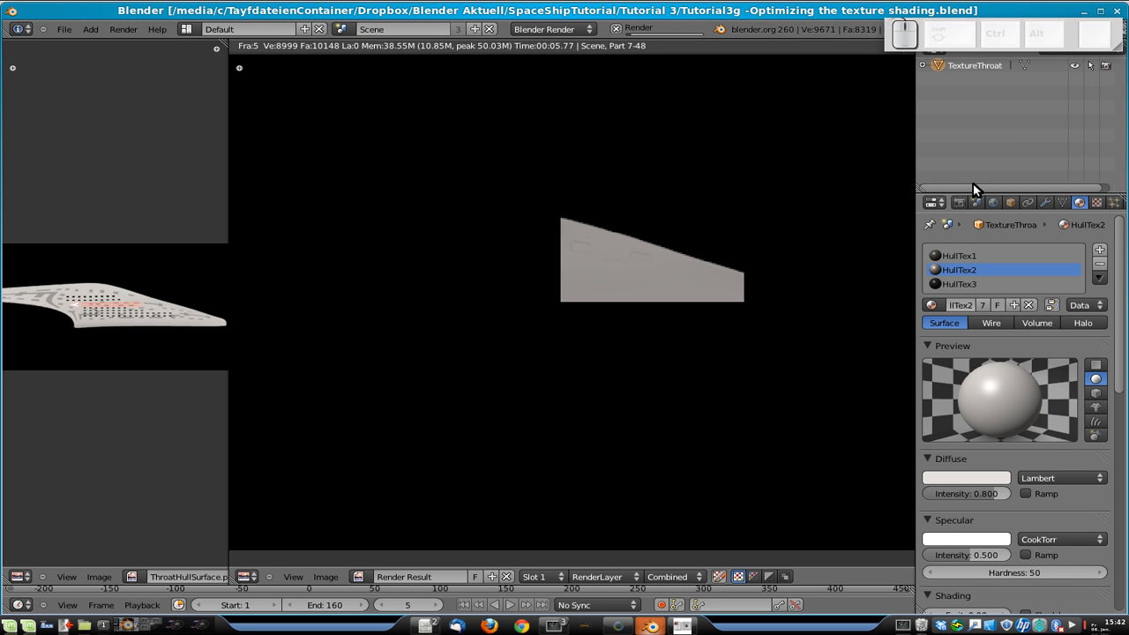
# - Show the World lighting settings and compare the full hull render with the model's side view
pyautogui.click(993, 202)
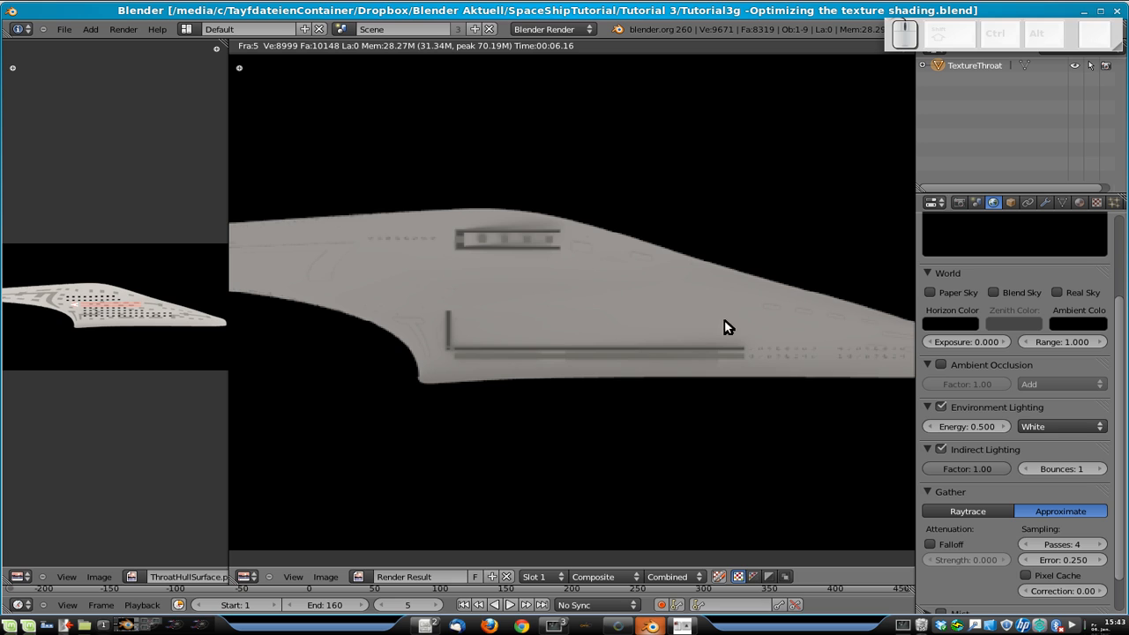
pyautogui.scroll(-3, 532, 341)
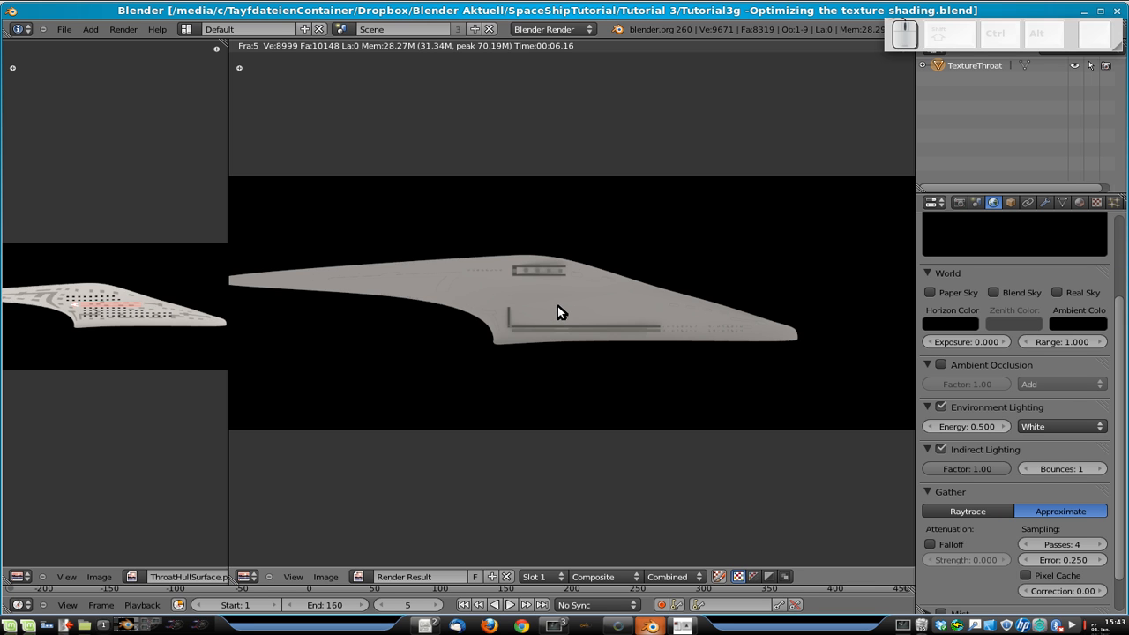
pyautogui.press('Escape')
pyautogui.scroll(3, 653, 346)
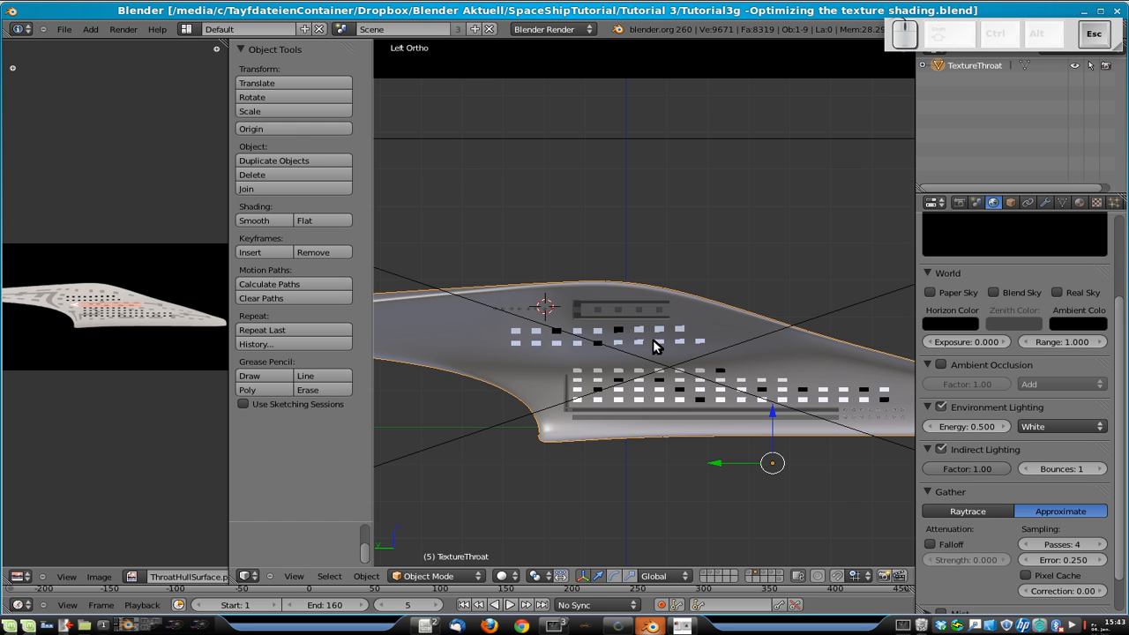
pyautogui.scroll(-2, 628, 335)
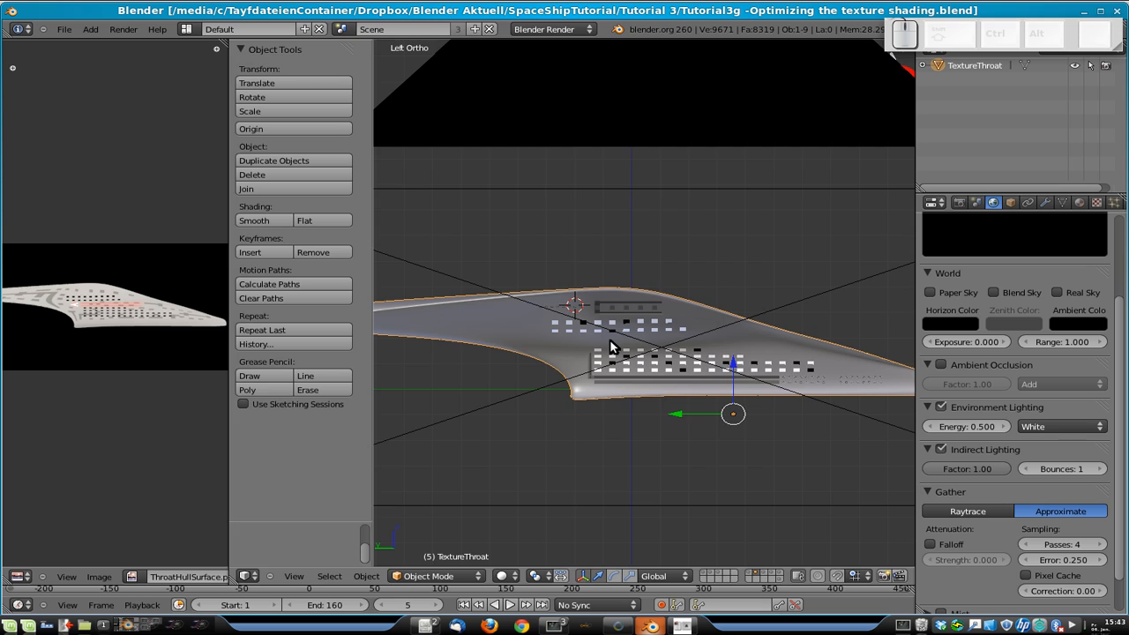
# - Reopen the render result and examine the shading around the long bars, the window bracket and the hull surface up close
pyautogui.press('F11')
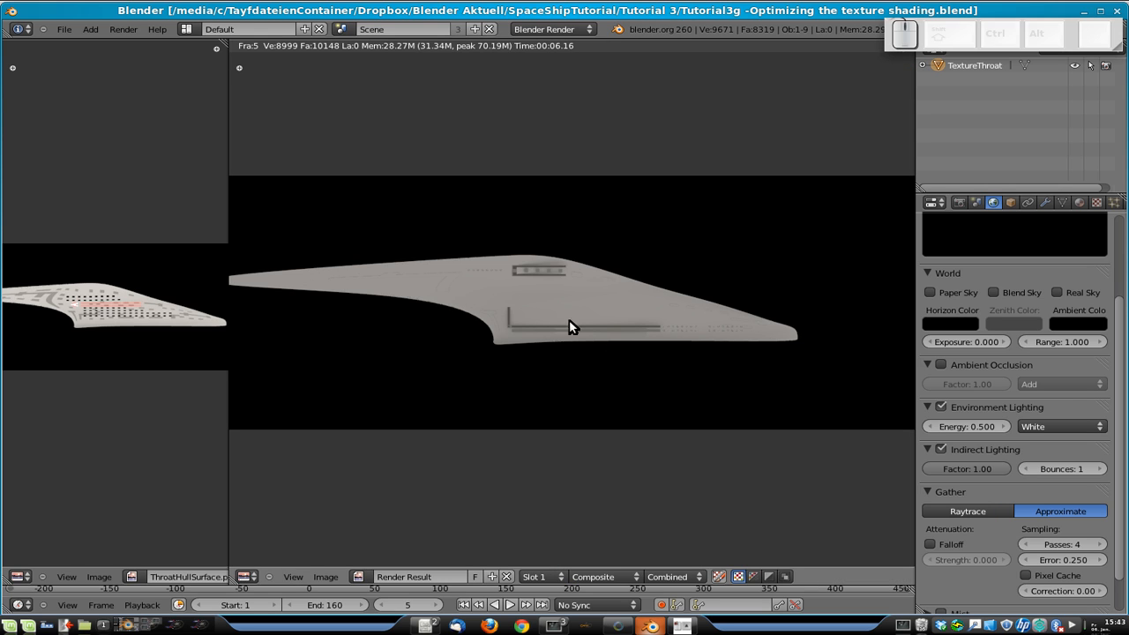
pyautogui.scroll(2, 645, 317)
pyautogui.scroll(1, 476, 280)
pyautogui.scroll(1, 463, 256)
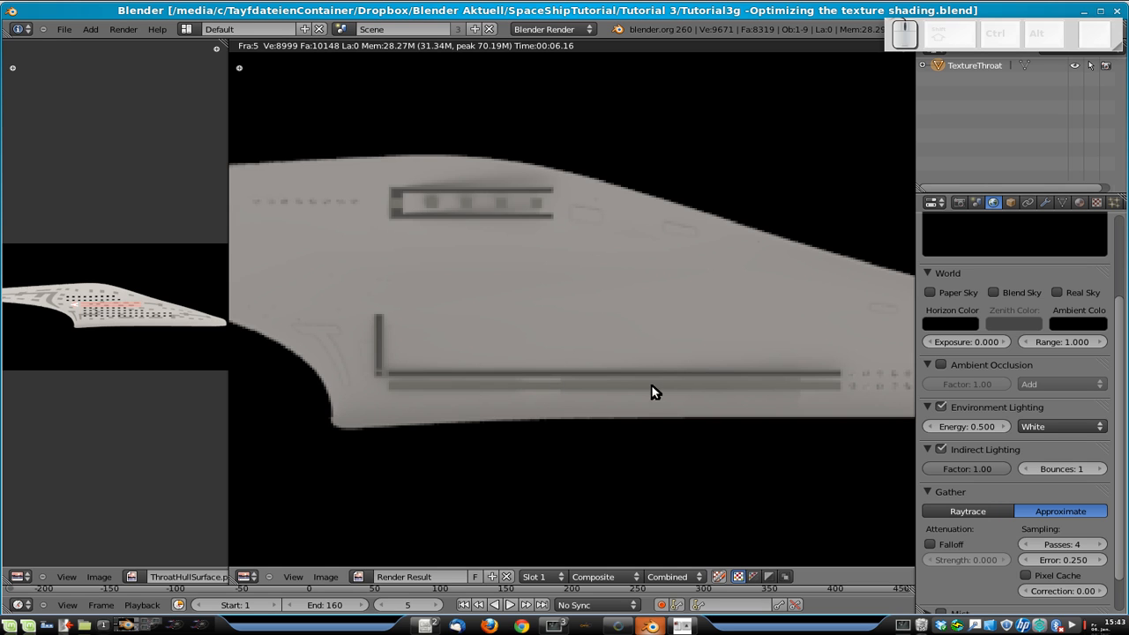
pyautogui.scroll(3, 555, 332)
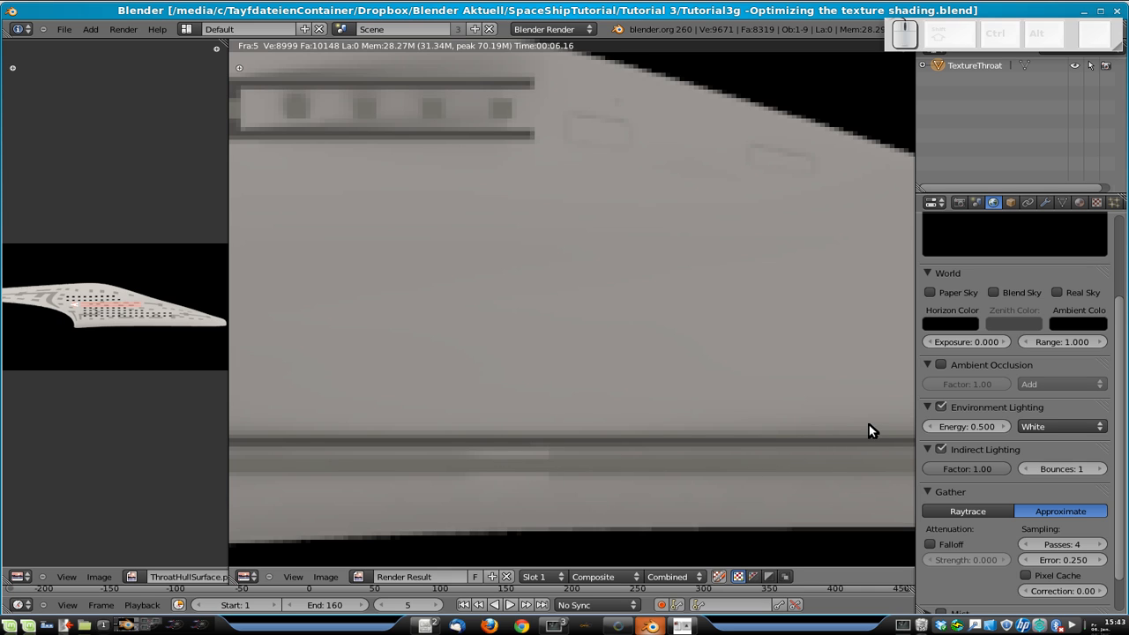
pyautogui.scroll(-1, 864, 434)
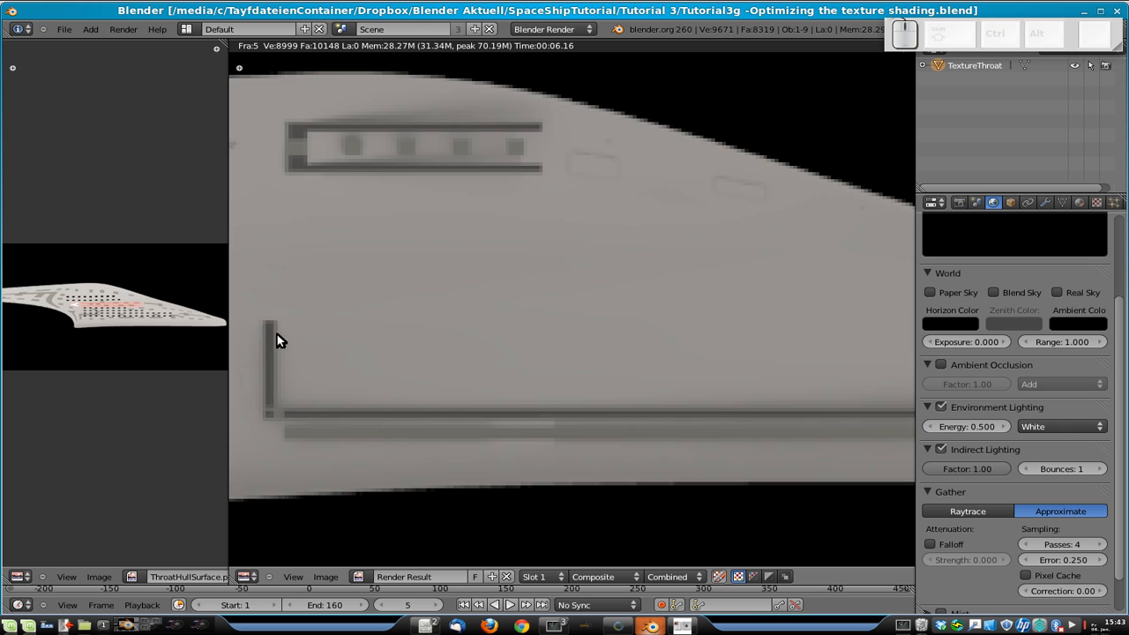
pyautogui.scroll(-7, 448, 383)
pyautogui.scroll(2, 529, 362)
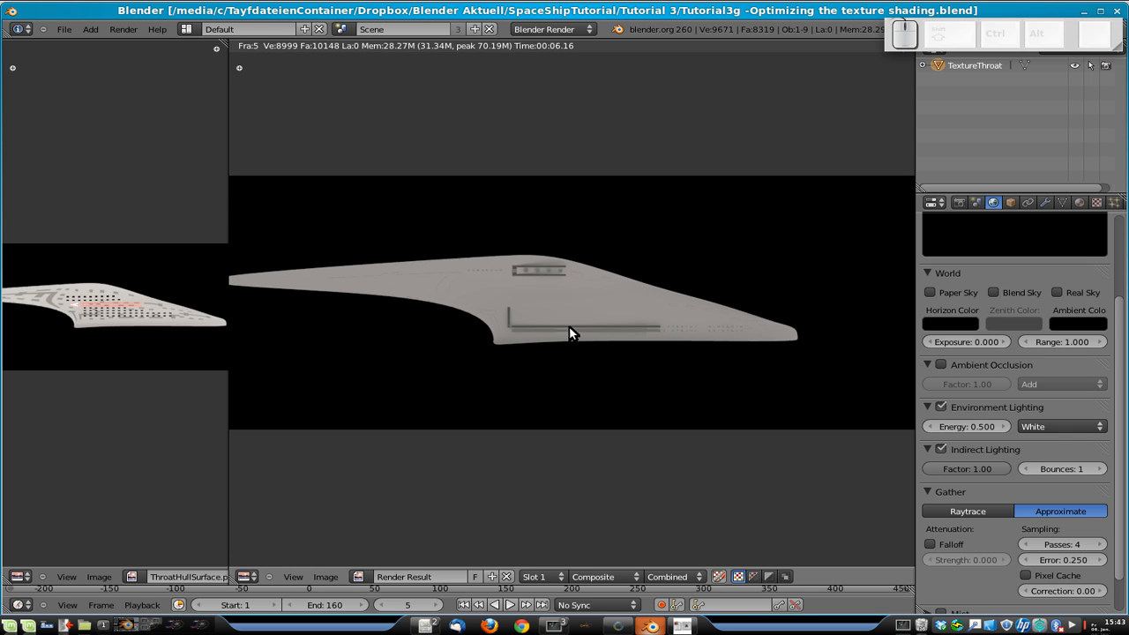
pyautogui.scroll(1, 569, 333)
pyautogui.scroll(4, 523, 329)
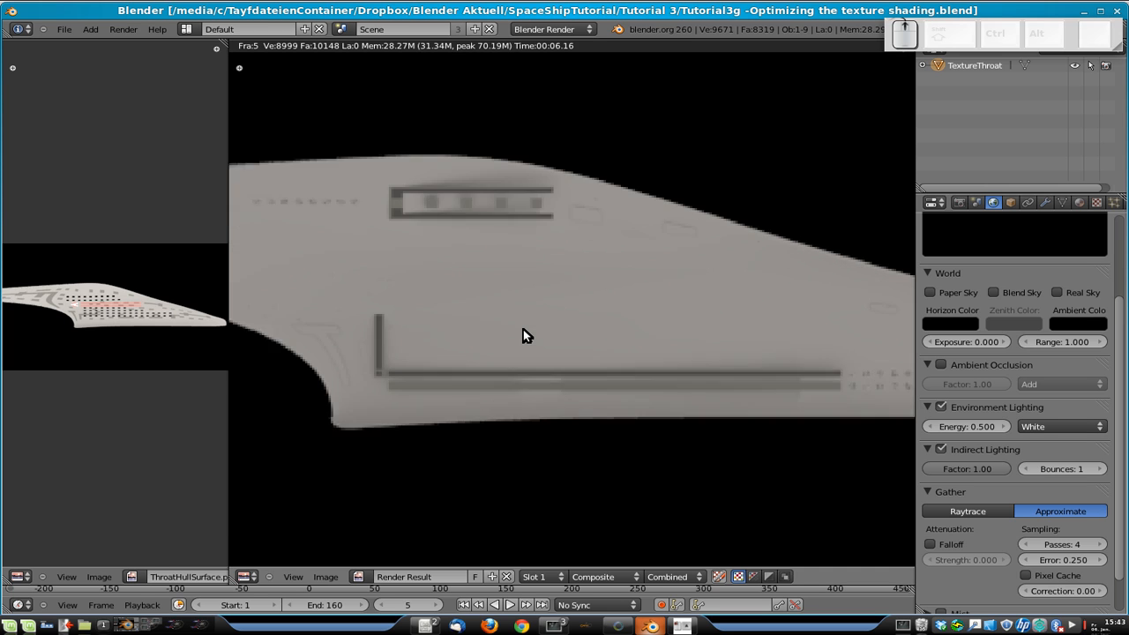
pyautogui.keyDown('shift'); pyautogui.moveTo(426, 146); pyautogui.dragTo(707, 393, button='middle'); pyautogui.keyUp('shift')
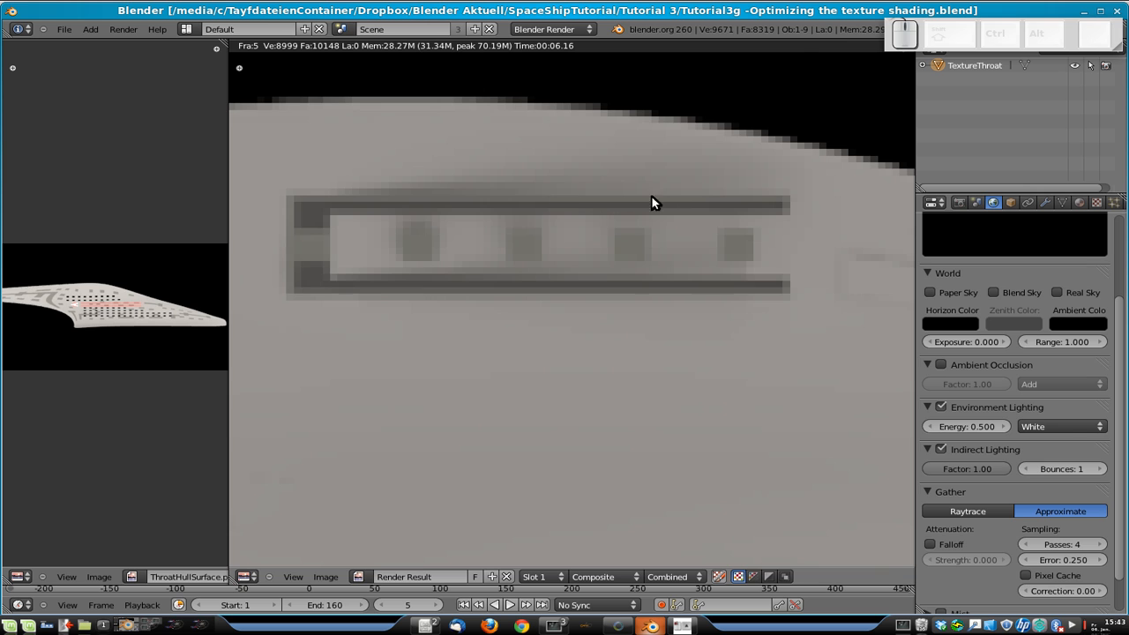
pyautogui.press('Escape')
# - Check the upper bar of the bracket above the windows by comparing it in Edit Mode and Object Mode
pyautogui.scroll(5, 617, 349)
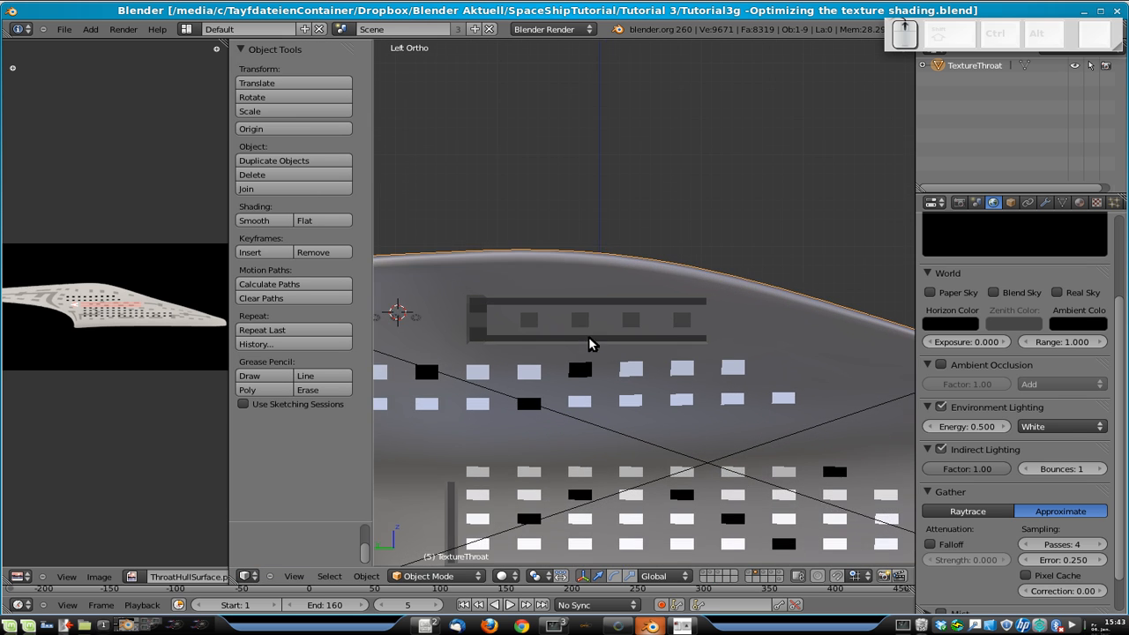
pyautogui.scroll(1, 591, 345)
pyautogui.press('Escape')
pyautogui.press('Tab')
pyautogui.press('Tab')
pyautogui.press('Tab')
pyautogui.rightClick(621, 302)
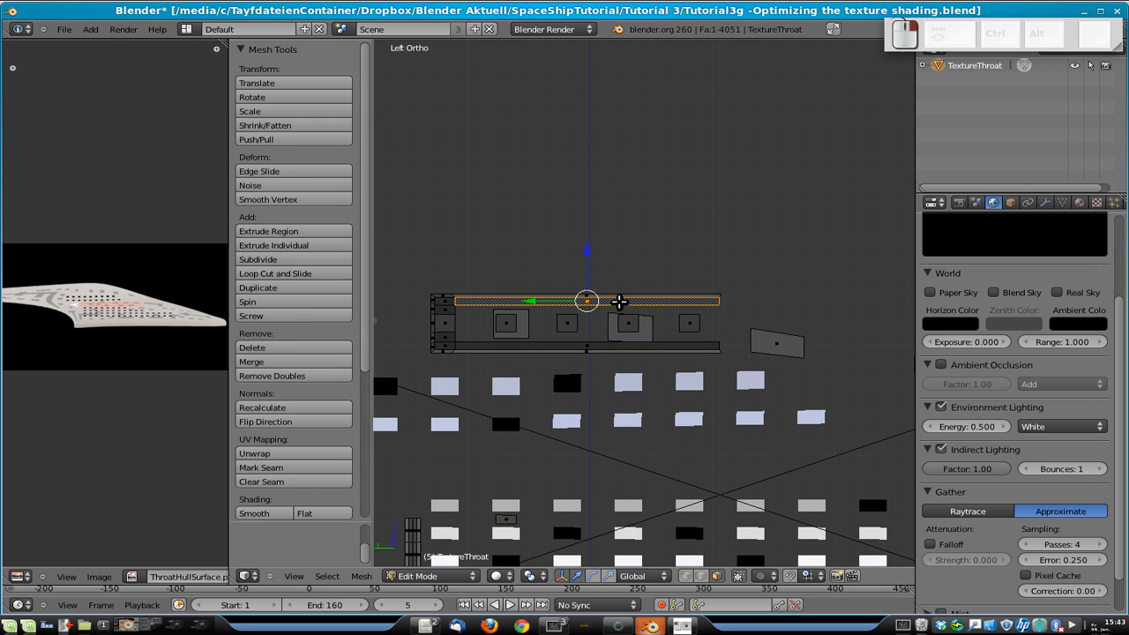
pyautogui.press('Tab')
pyautogui.press('Tab')
pyautogui.press('Tab')
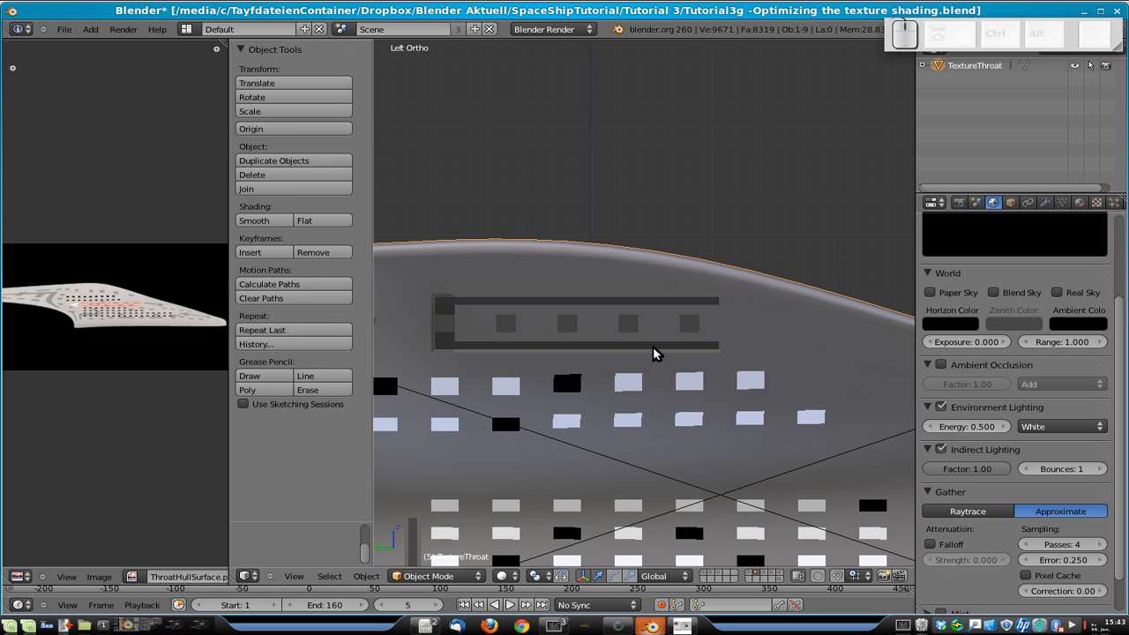
pyautogui.press('Tab')
pyautogui.rightClick(609, 300)
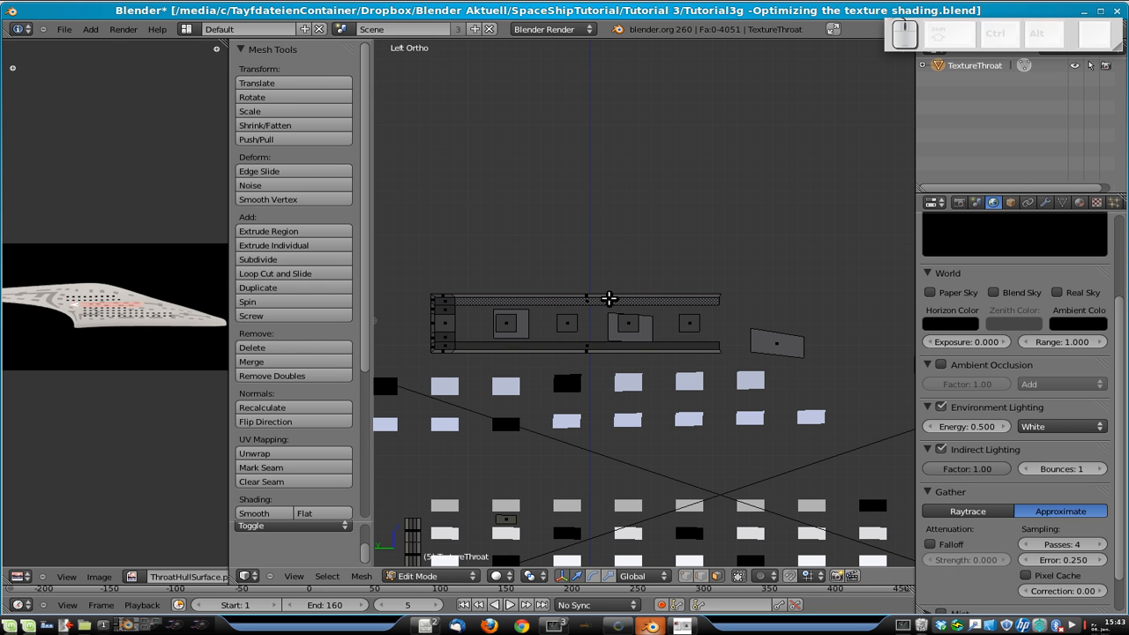
# - Reveal the hidden hull faces and shift the bracket's connected frame faces slightly along the global X axis
pyautogui.hotkey('alt', 'h')
pyautogui.press('a')
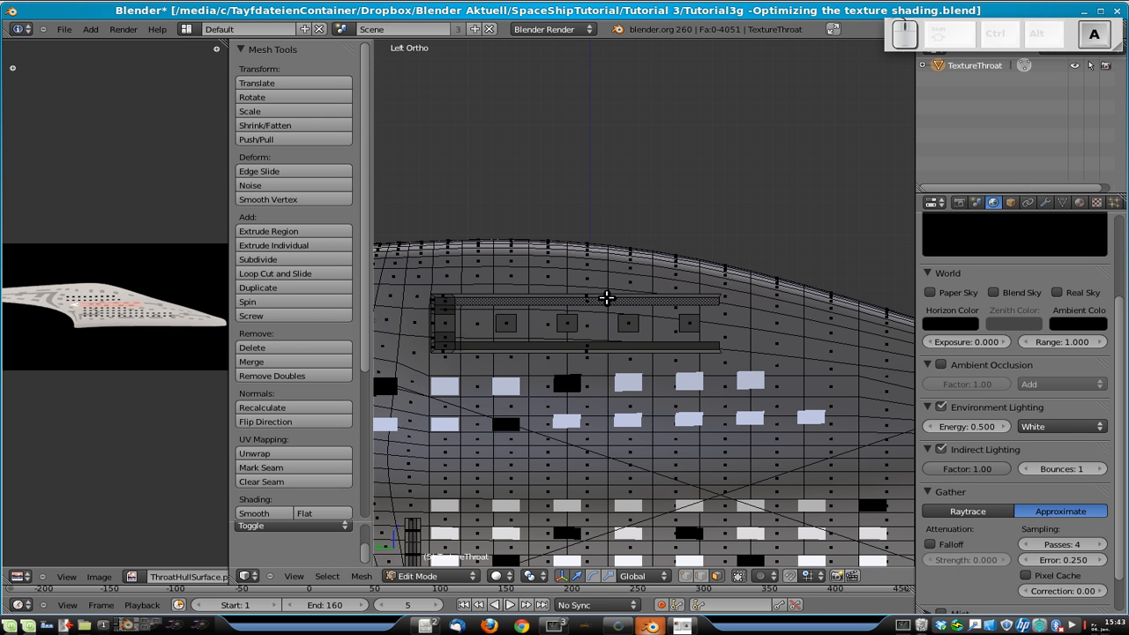
pyautogui.keyDown('alt'); pyautogui.rightClick(608, 299); pyautogui.keyUp('alt')
pyautogui.moveTo(801, 396); pyautogui.dragTo(749, 415, button='middle')
pyautogui.press('g')
pyautogui.press('x')
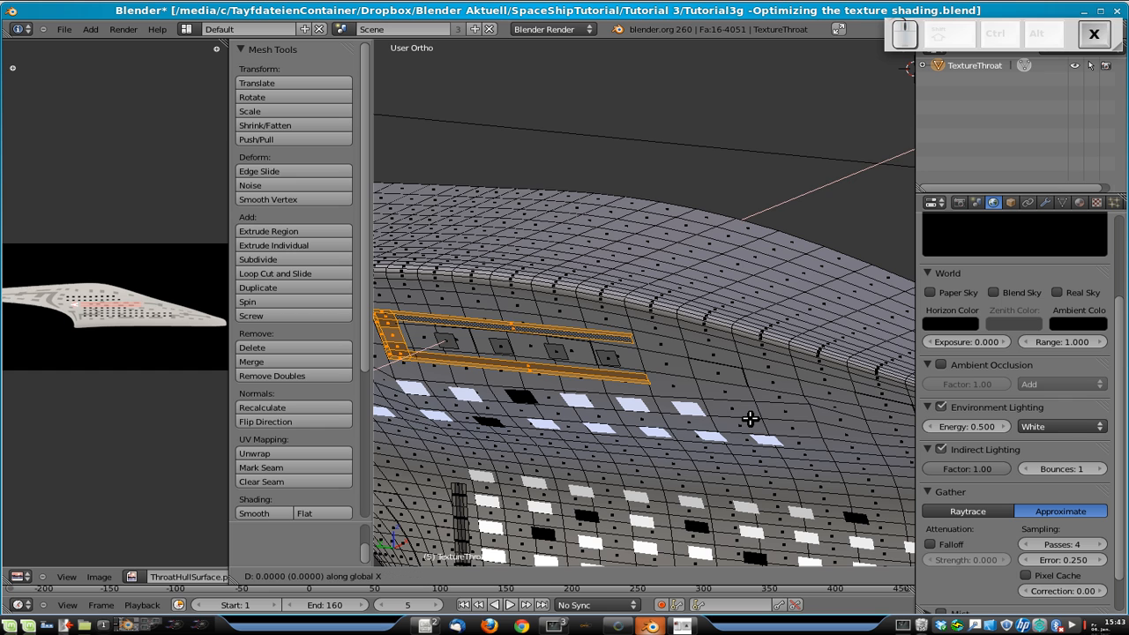
pyautogui.click(749, 421)
pyautogui.press('Tab')
# - Examine how the bracket sits on the hull surface from an angled view and from the left side view
pyautogui.moveTo(657, 469); pyautogui.dragTo(739, 327, button='middle')
pyautogui.scroll(-4, 739, 335)
pyautogui.scroll(-3, 688, 402)
pyautogui.scroll(4, 708, 399)
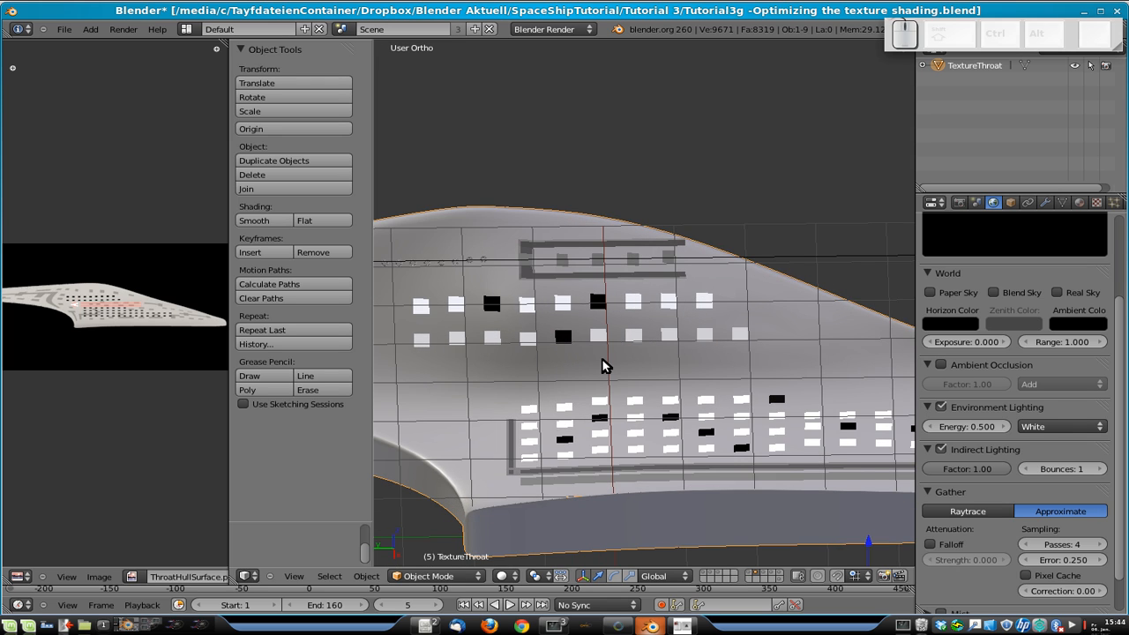
pyautogui.press('ctrl+KP_3')
pyautogui.keyDown('shift'); pyautogui.moveTo(799, 385); pyautogui.dragTo(650, 362, button='middle'); pyautogui.keyUp('shift')
pyautogui.press('Tab')
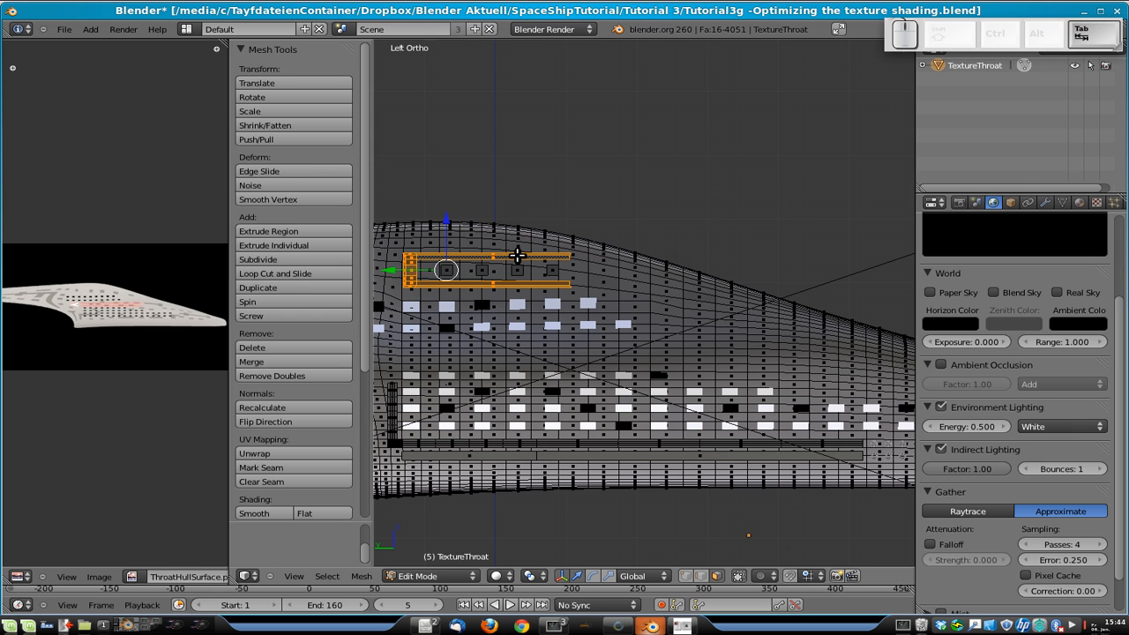
pyautogui.press('Tab')
pyautogui.scroll(4, 616, 327)
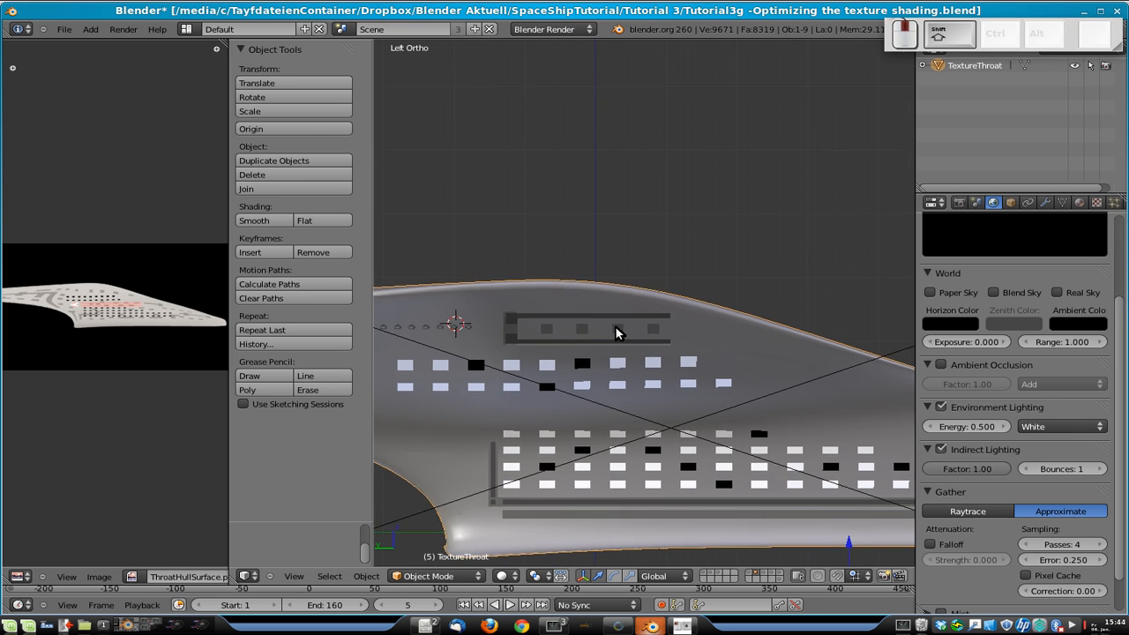
# - Inspect the bracket's upper edge face and its fit against the hull from several angles in both modes
pyautogui.press('Tab')
pyautogui.moveTo(609, 330); pyautogui.dragTo(627, 353, button='middle')
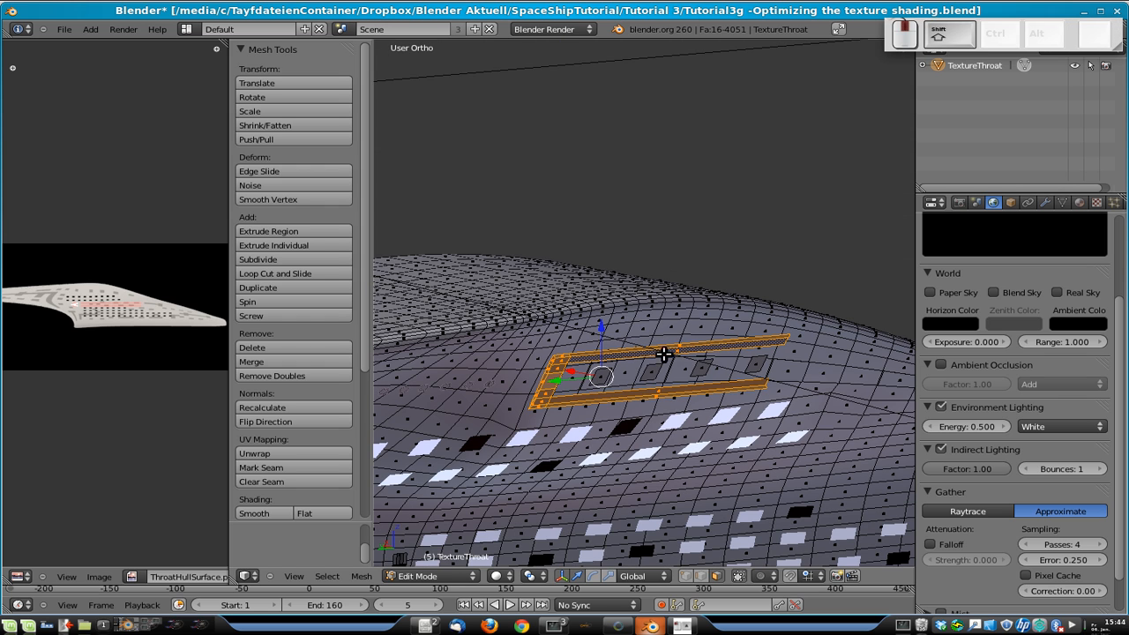
pyautogui.keyDown('alt'); pyautogui.rightClick(688, 345); pyautogui.keyUp('alt')
pyautogui.press('Tab')
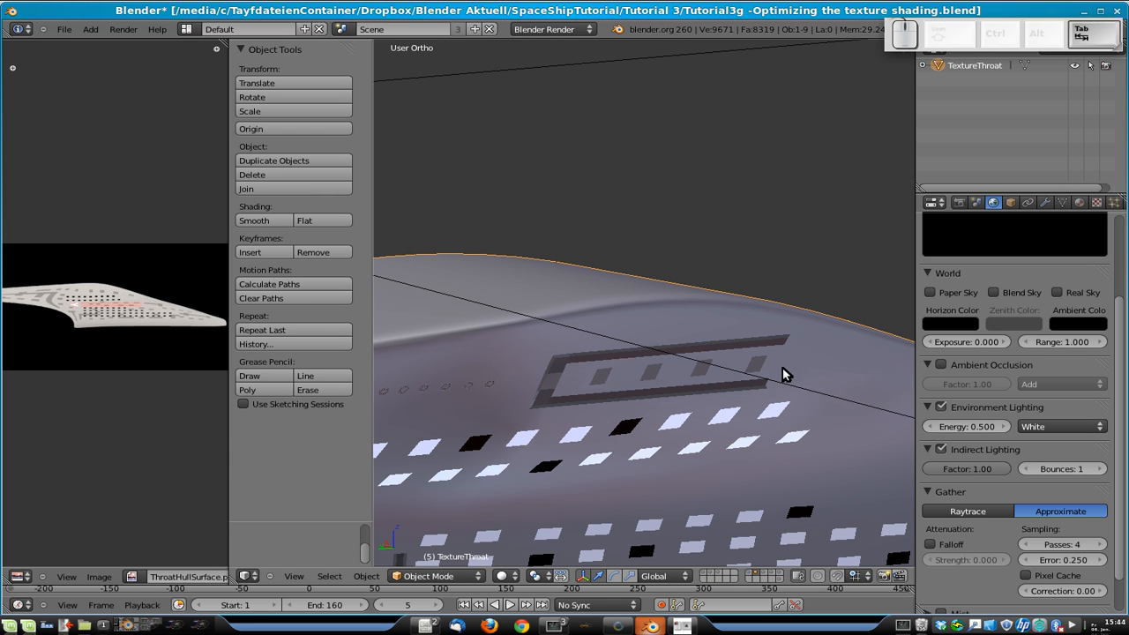
pyautogui.press('Tab')
pyautogui.moveTo(704, 400); pyautogui.dragTo(673, 333, button='middle')
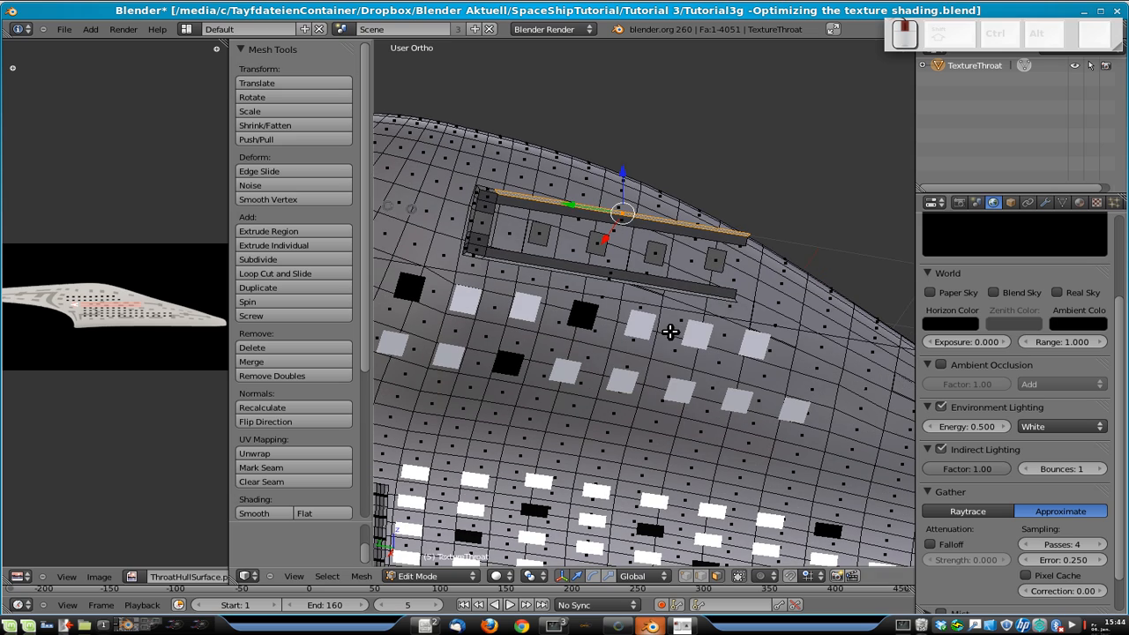
pyautogui.press('Tab')
pyautogui.moveTo(725, 375); pyautogui.dragTo(591, 408, button='middle')
pyautogui.scroll(-6, 591, 408)
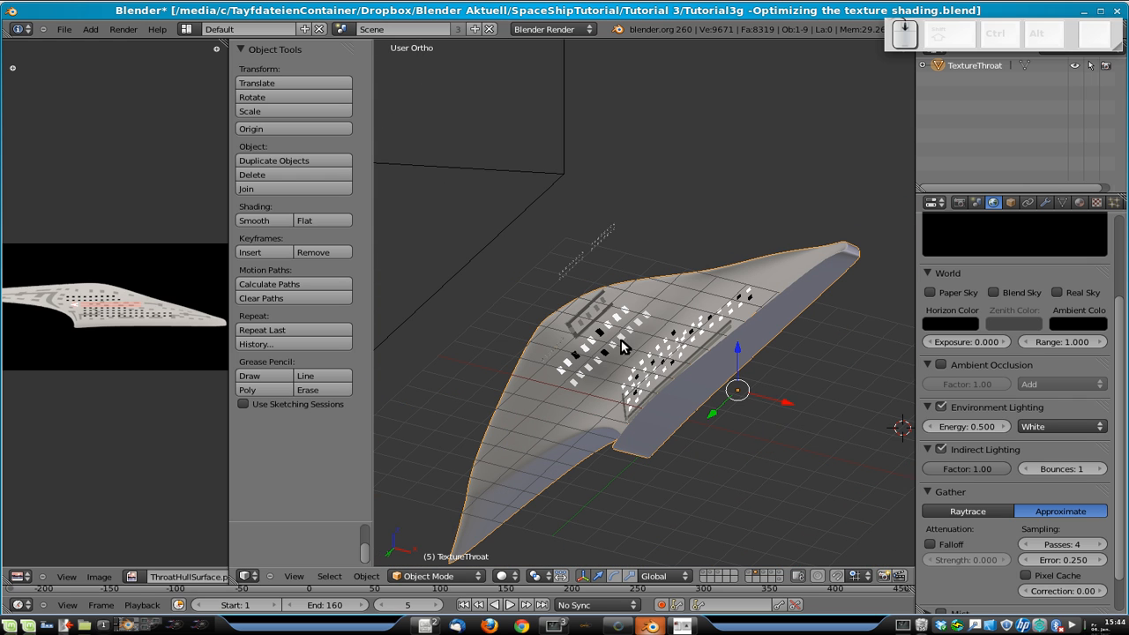
# - Move the CirclesDoubleArray and CireclesTexDoubleArra objects together 5.856 along the global X axis, toward the hull surface
pyautogui.rightClick(565, 274)
pyautogui.keyDown('shift'); pyautogui.rightClick(607, 250); pyautogui.keyUp('shift')
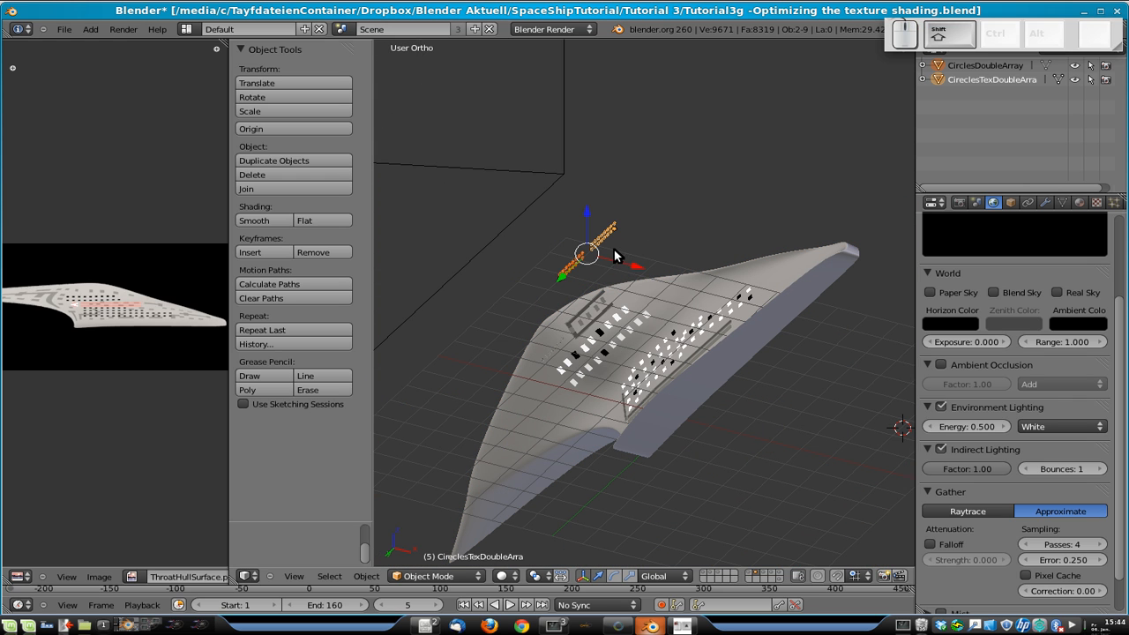
pyautogui.press('g')
pyautogui.press('x')
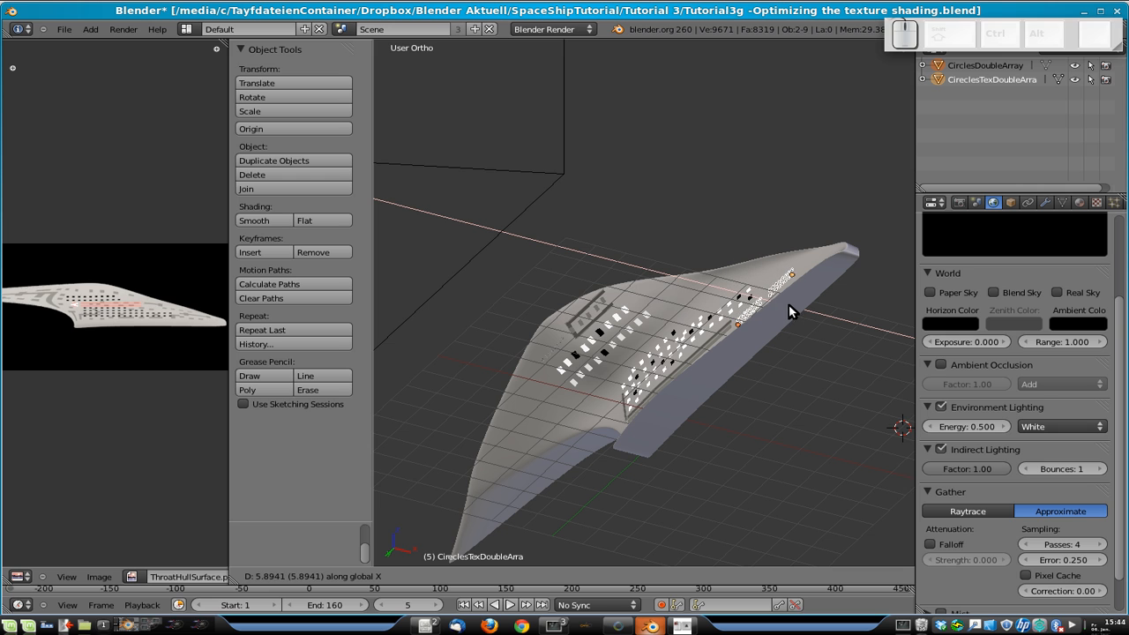
pyautogui.click(788, 302)
# - Select the CirclesTextureSurface row of rings beside the bracket and examine it up close on the hull
pyautogui.moveTo(712, 338); pyautogui.dragTo(790, 406, button='middle')
pyautogui.scroll(8, 767, 401)
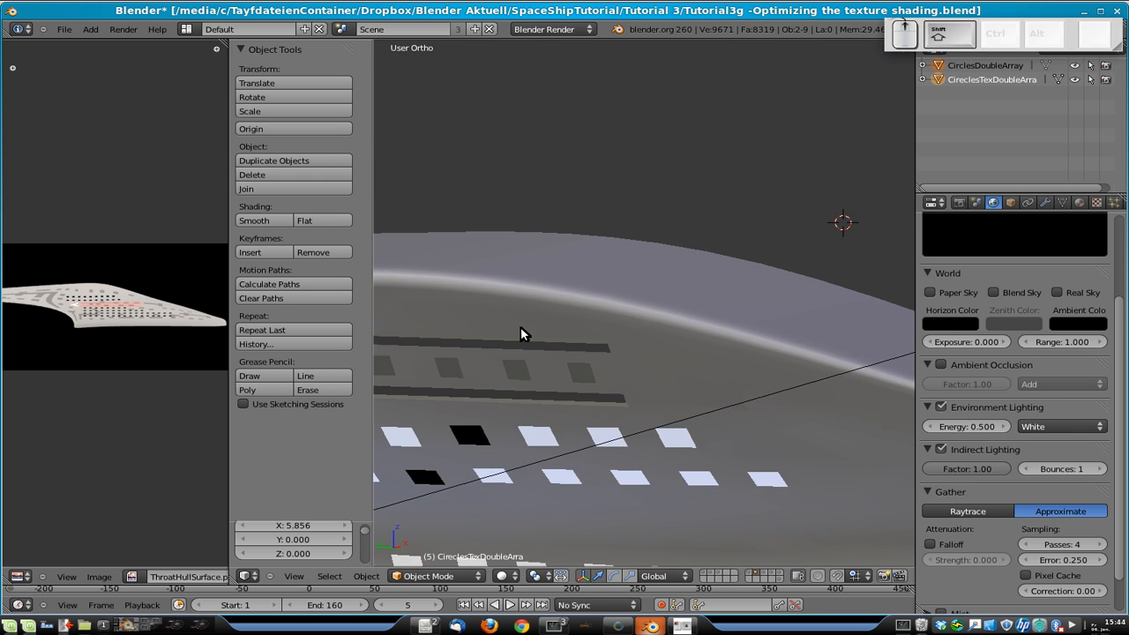
pyautogui.keyDown('shift'); pyautogui.moveTo(520, 328); pyautogui.dragTo(907, 316, button='middle'); pyautogui.keyUp('shift')
pyautogui.scroll(3, 609, 353)
pyautogui.rightClick(612, 373)
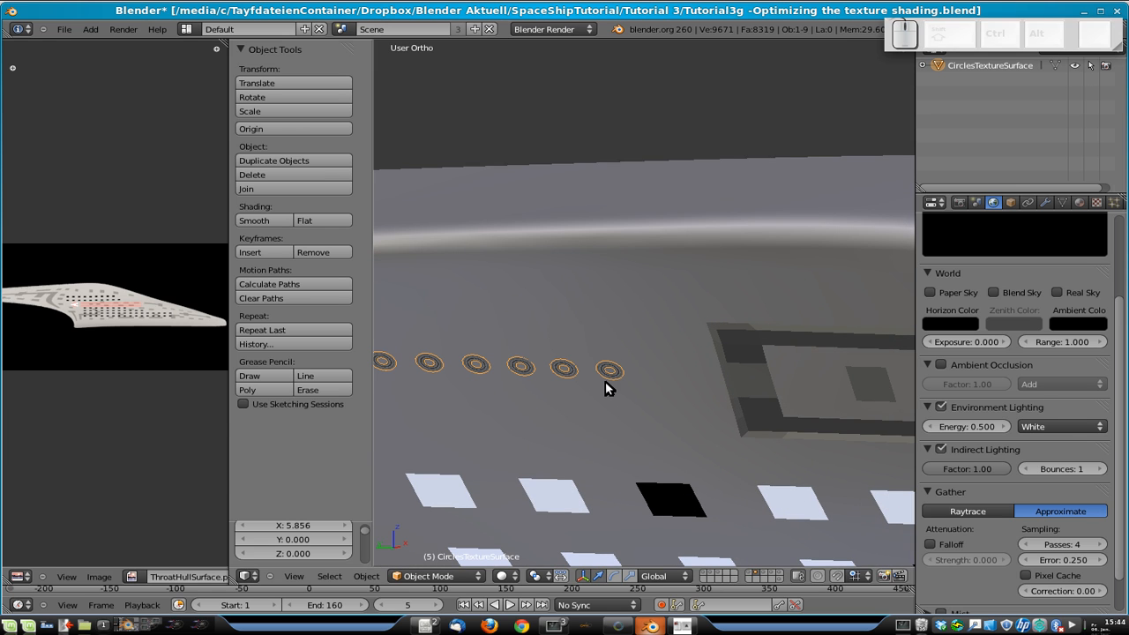
pyautogui.press('Tab')
pyautogui.press('Tab')
pyautogui.scroll(6, 617, 389)
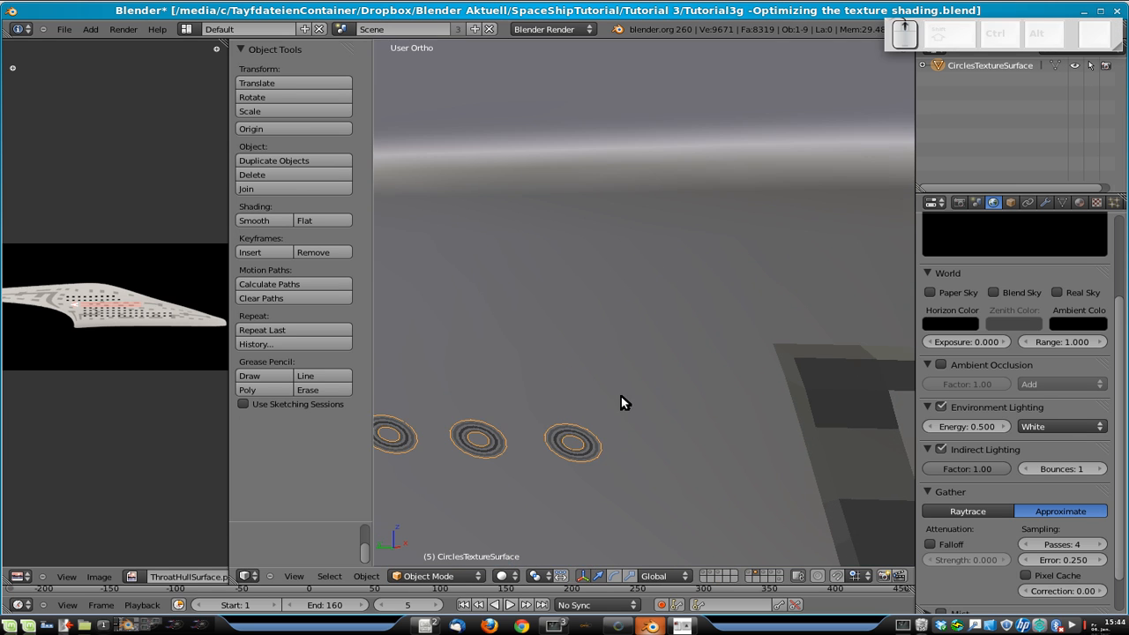
# - Enter mesh editing on the TextureThroat object and select the whole linked bracket around the upper row of small squares
pyautogui.keyDown('shift'); pyautogui.moveTo(638, 365); pyautogui.dragTo(702, 190, button='middle'); pyautogui.keyUp('shift')
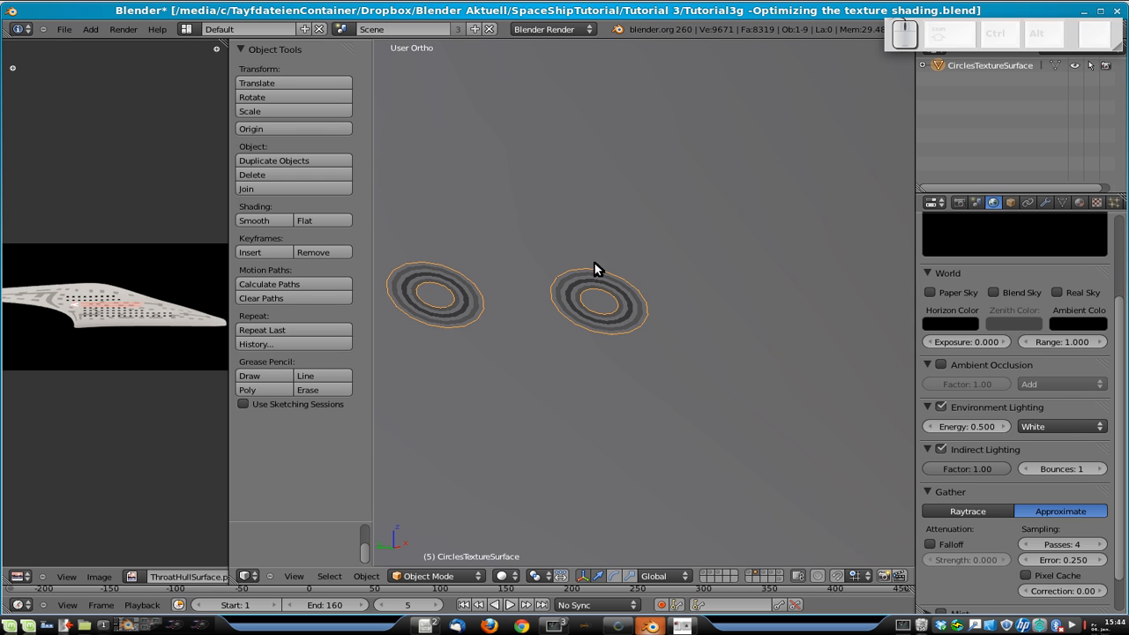
pyautogui.scroll(-10, 605, 319)
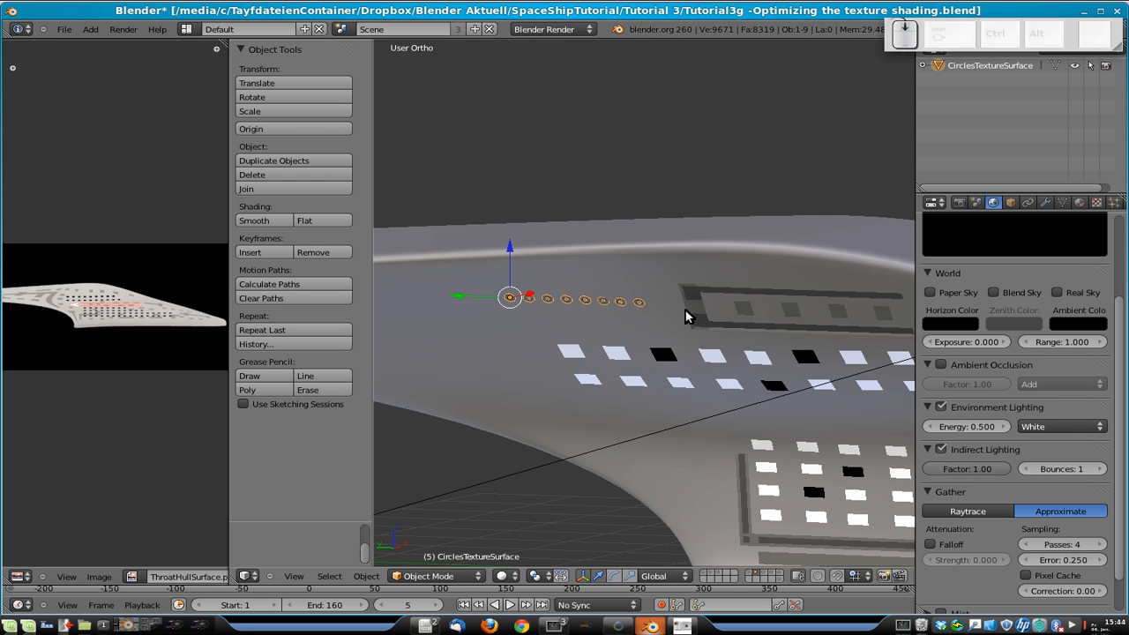
pyautogui.press('ctrl+KP_3')
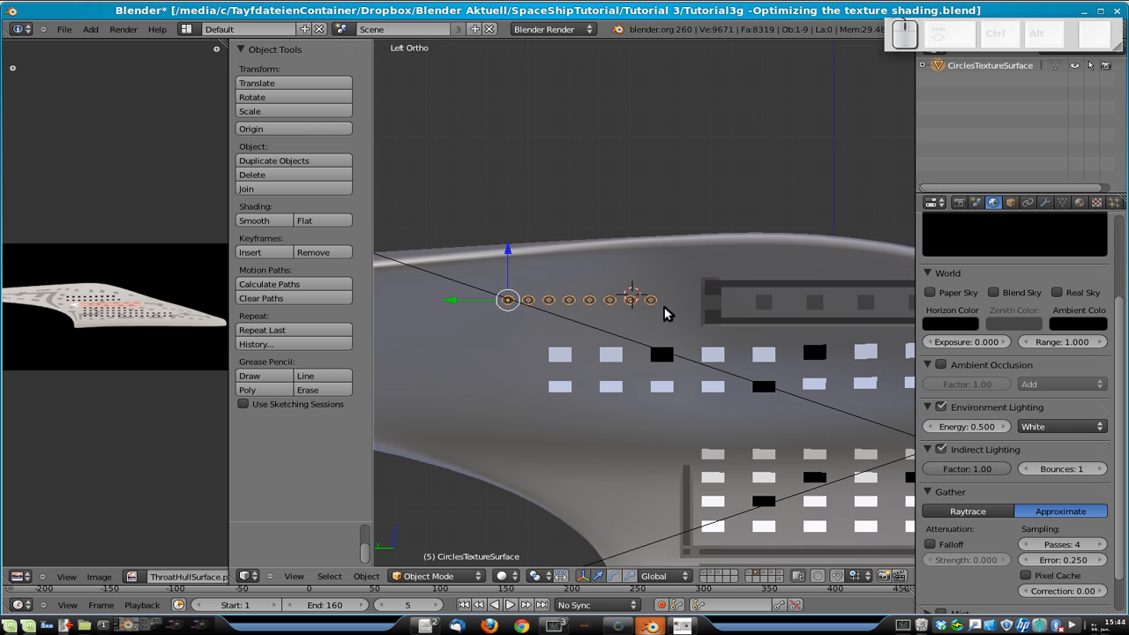
pyautogui.scroll(-3, 666, 370)
pyautogui.keyDown('shift'); pyautogui.moveTo(668, 371); pyautogui.dragTo(472, 369, button='middle'); pyautogui.keyUp('shift')
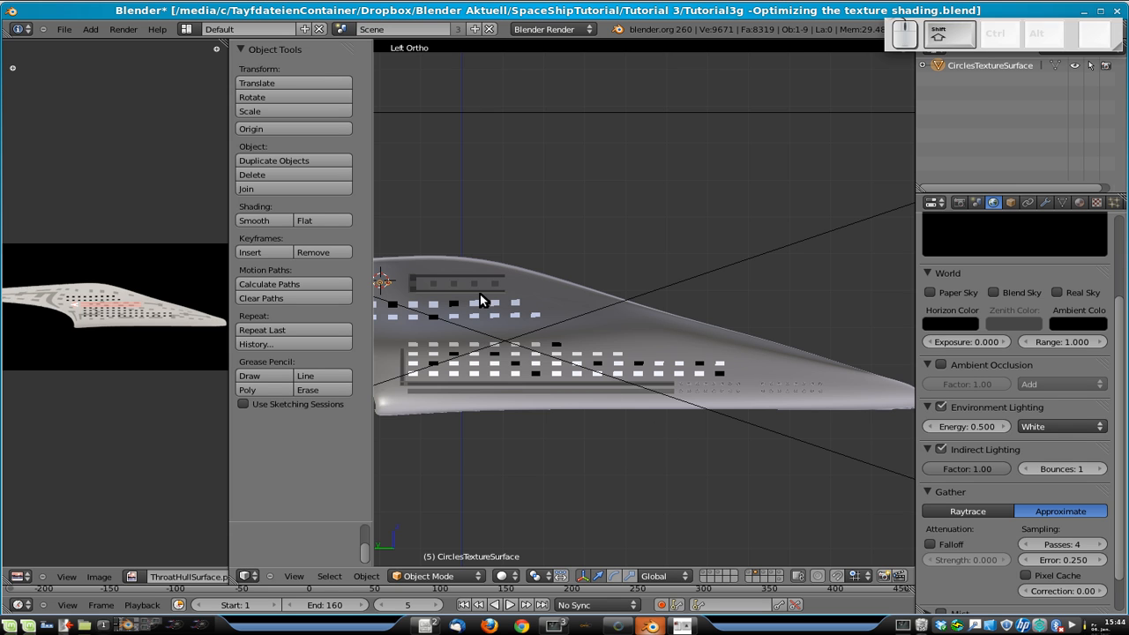
pyautogui.scroll(4, 480, 300)
pyautogui.press('a')
pyautogui.rightClick(461, 333)
pyautogui.press('Tab')
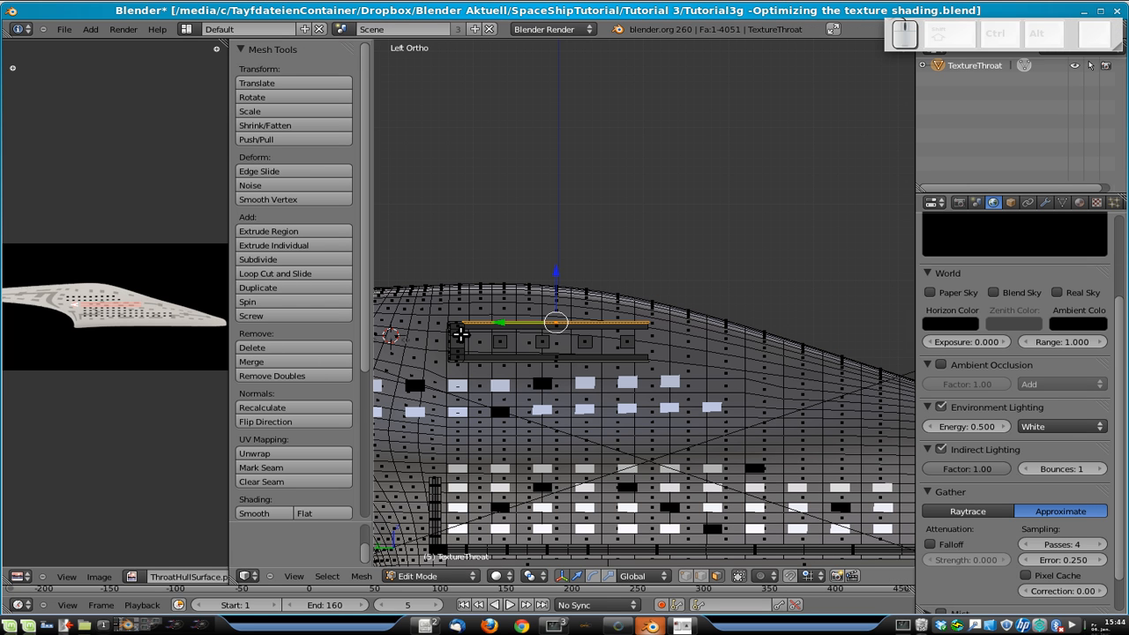
pyautogui.press('l')
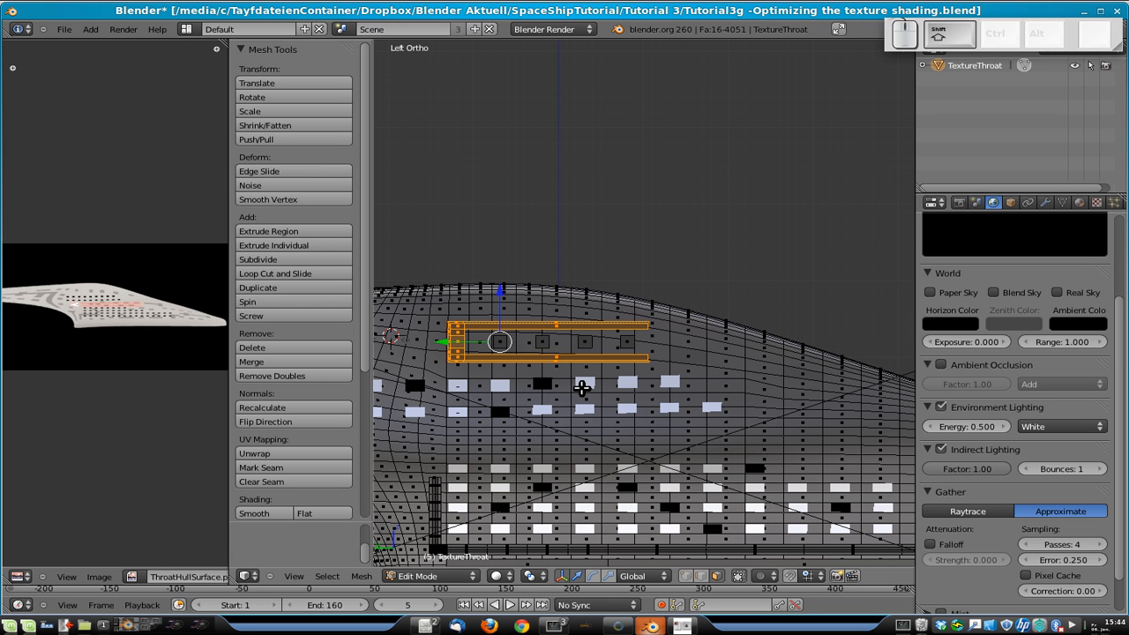
# - Duplicate the bracket, rotate the copy 180° about X, and place it near the sloping rear edge above the lower window rows
pyautogui.hotkey('shift', 'd')
pyautogui.click(888, 476)
pyautogui.keyDown('shift'); pyautogui.moveTo(888, 476); pyautogui.dragTo(580, 452, button='middle'); pyautogui.keyUp('shift')
pyautogui.write('rx180')
pyautogui.press('Return')
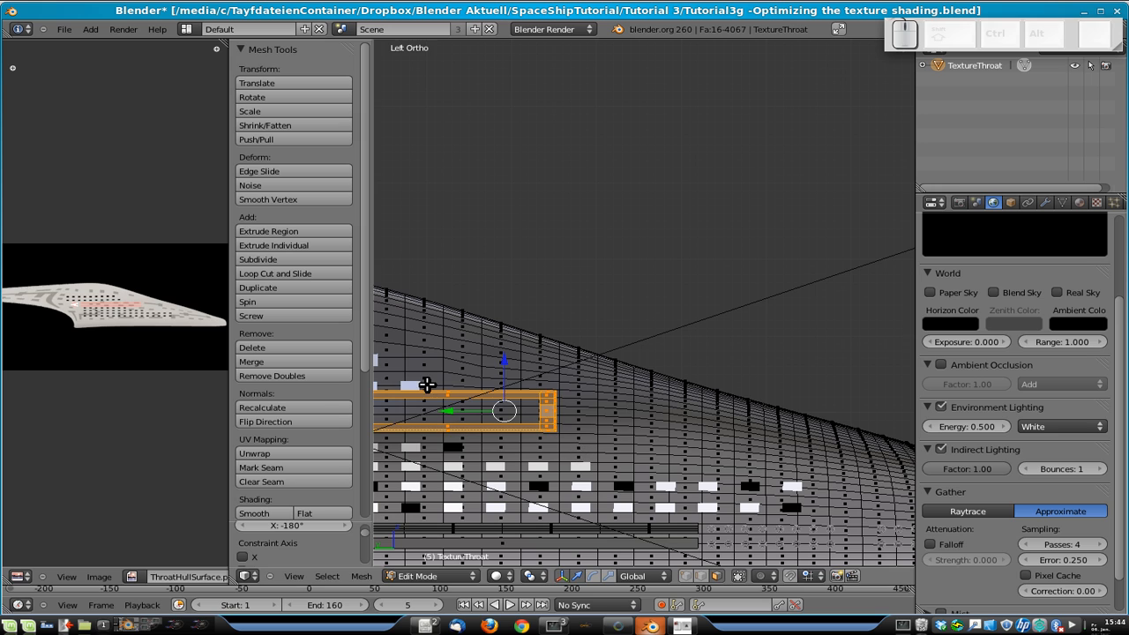
pyautogui.press('g')
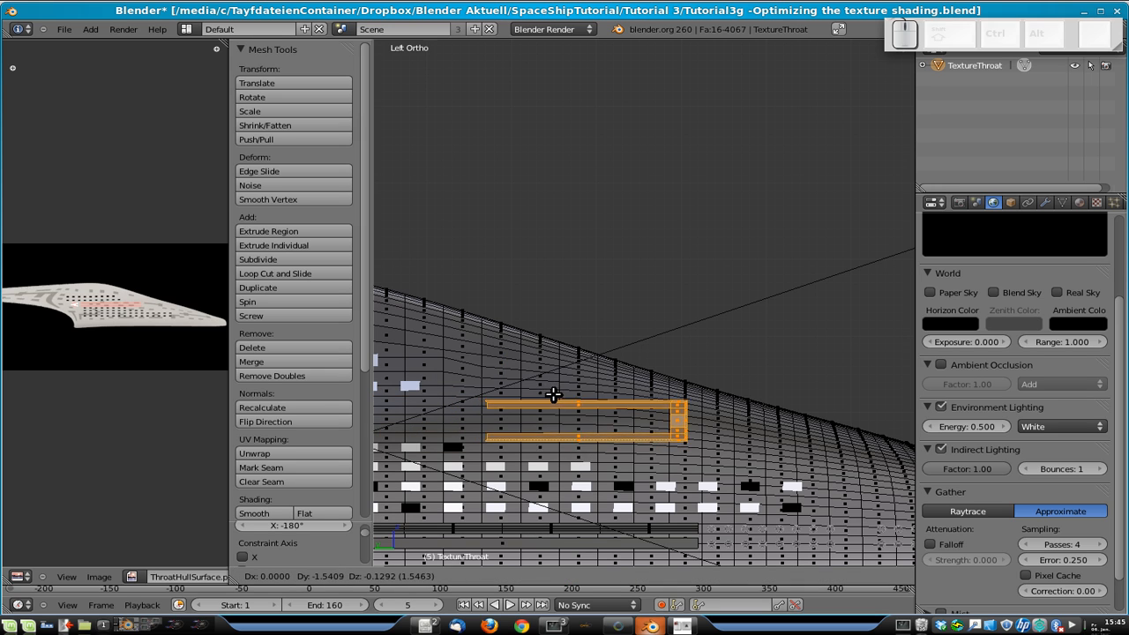
pyautogui.click(553, 393)
# - Duplicate the rotated bracket about 5.87 along Y and turn the new copy by 180° so it opens the other way
pyautogui.scroll(-5, 553, 394)
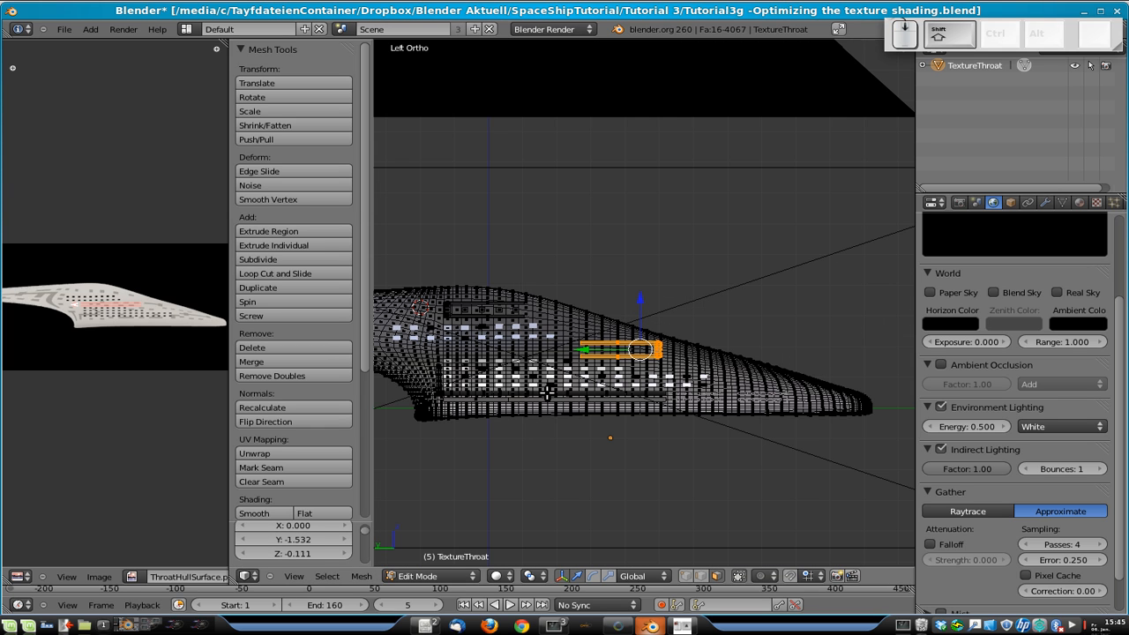
pyautogui.scroll(5, 595, 385)
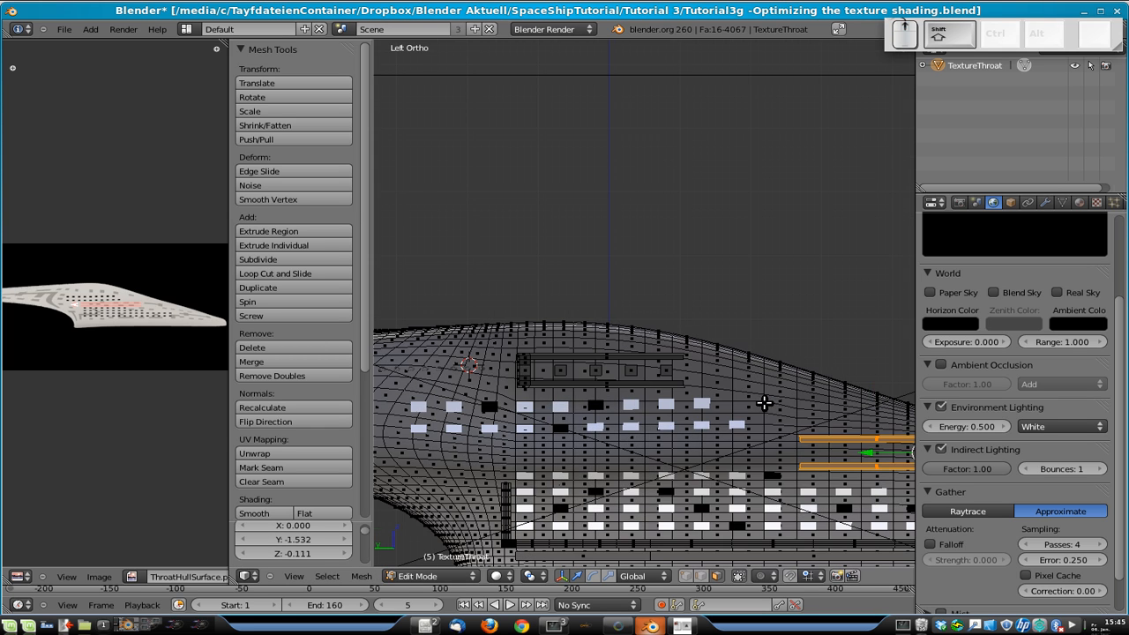
pyautogui.scroll(-2, 827, 441)
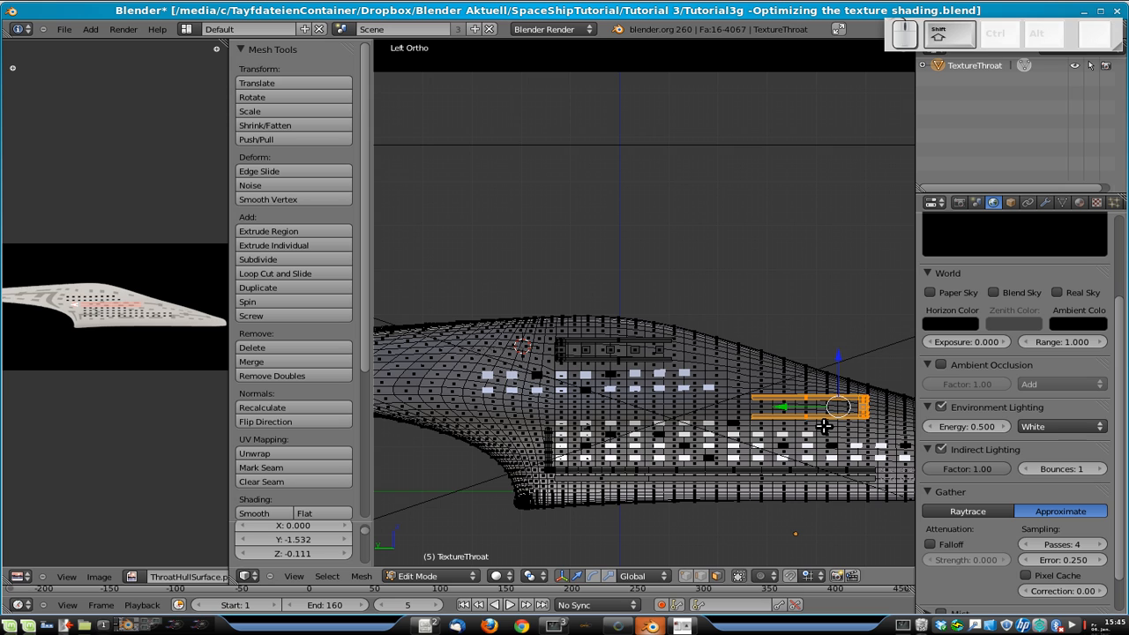
pyautogui.hotkey('shift', 'd')
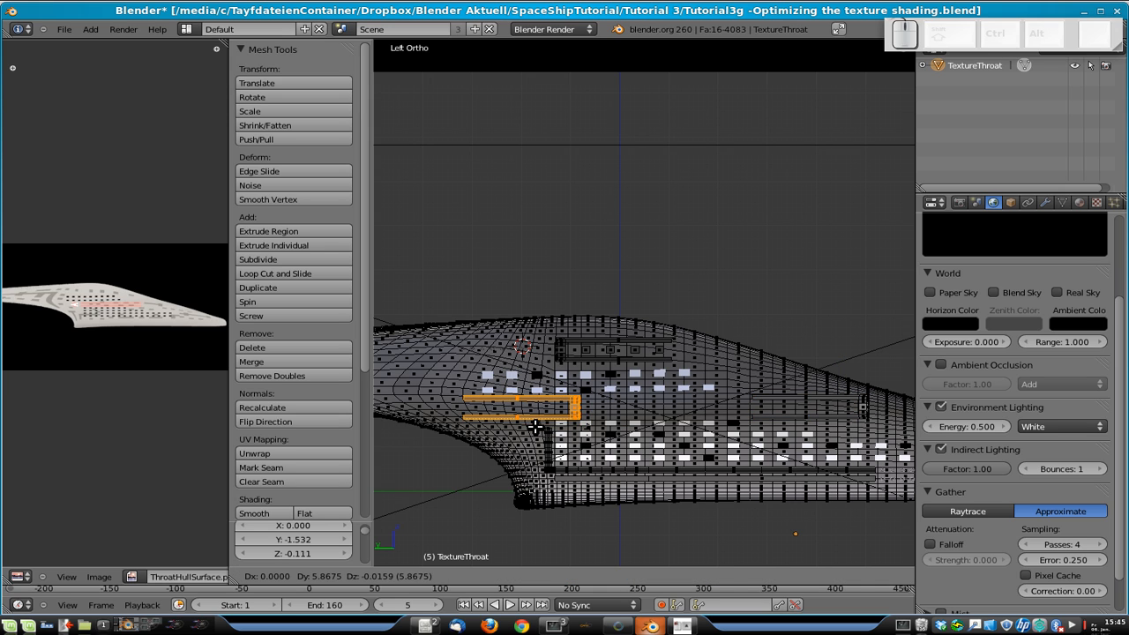
pyautogui.click(535, 428)
pyautogui.write('r180')
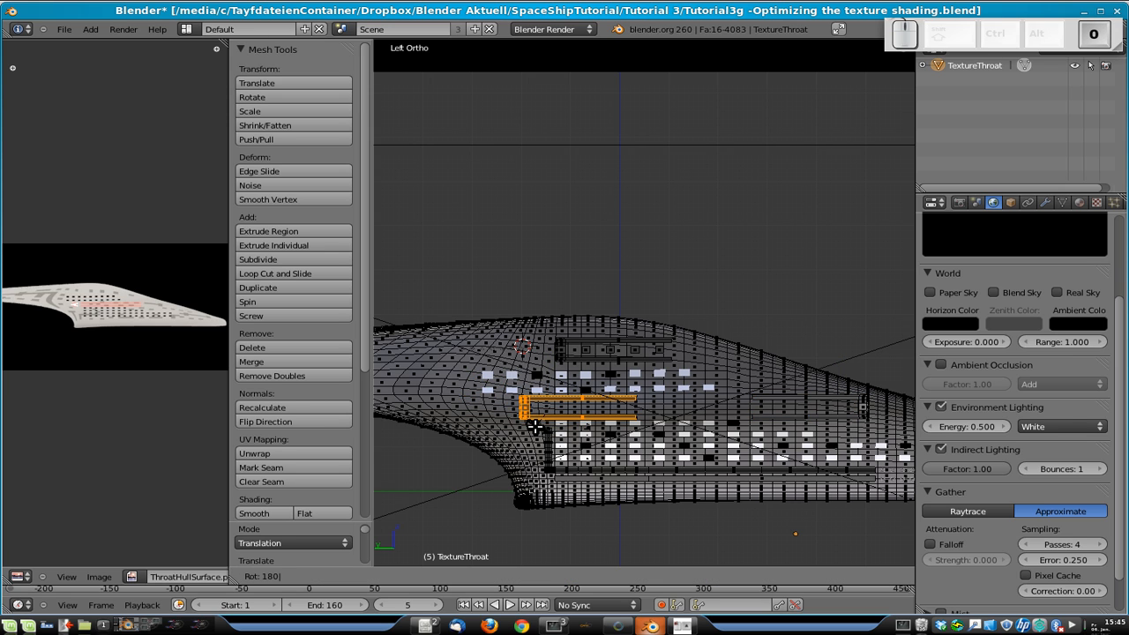
pyautogui.press('Return')
# - Move the new bracket copy about 1.2 along Y and 0.03 along Z, just below the upper window rows
pyautogui.scroll(1, 536, 427)
pyautogui.scroll(1, 600, 427)
pyautogui.press('g')
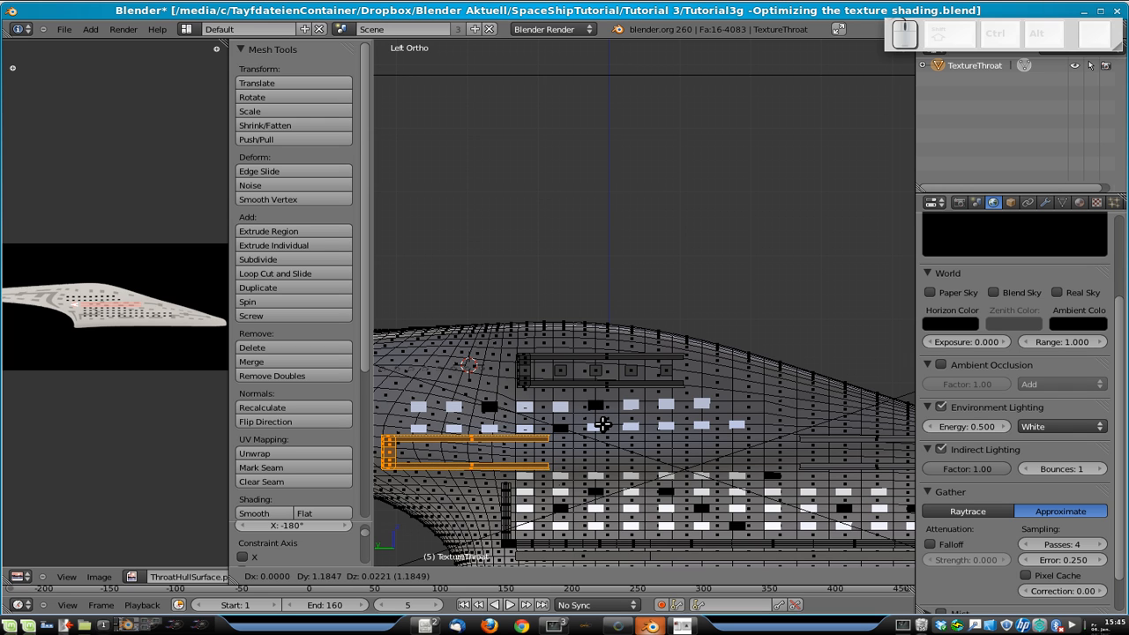
pyautogui.click(601, 423)
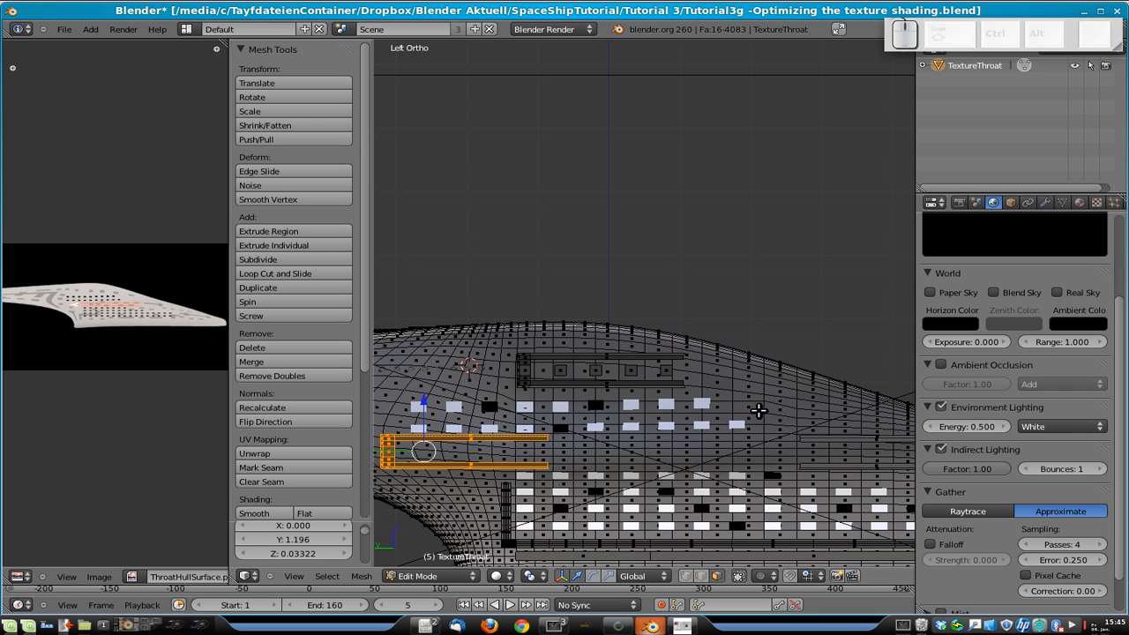
pyautogui.keyDown('shift'); pyautogui.moveTo(648, 420); pyautogui.dragTo(791, 410, button='middle'); pyautogui.keyUp('shift')
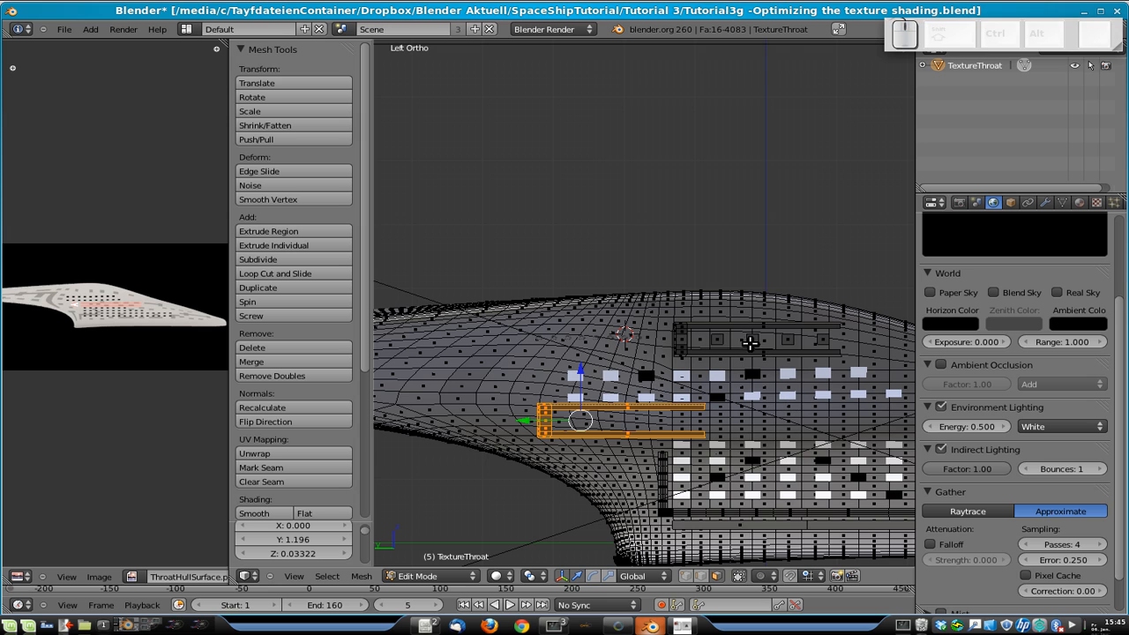
# - Duplicate one small square from the upper bracket and place the copy on the hull in front of the upper window rows
pyautogui.rightClick(697, 339)
pyautogui.press('g')
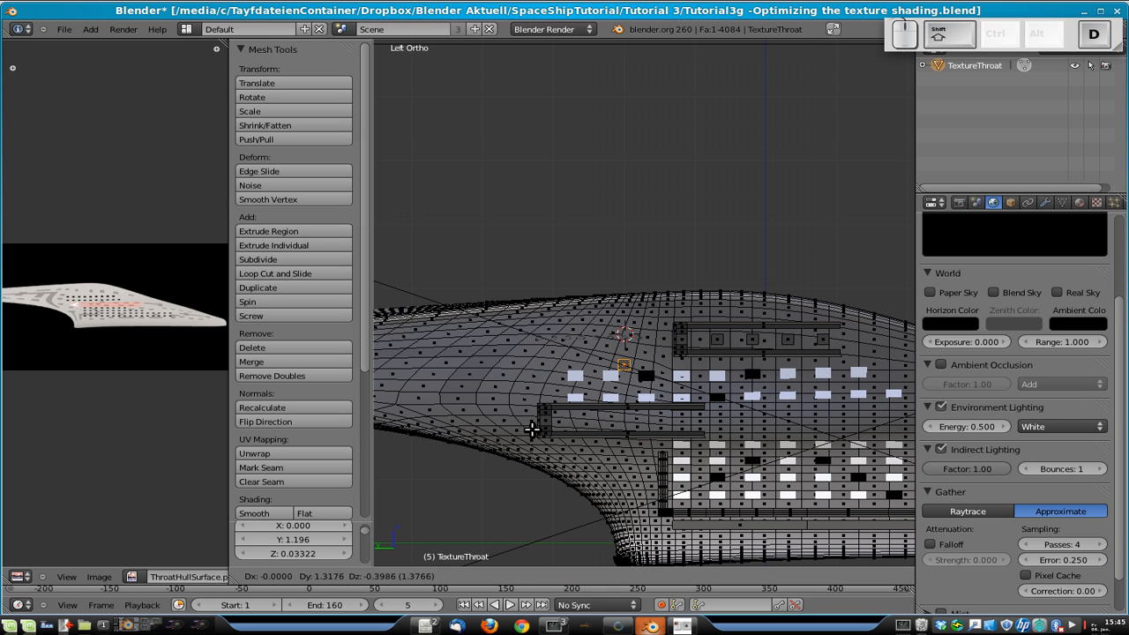
pyautogui.click(565, 397)
pyautogui.hotkey('shift', 'd')
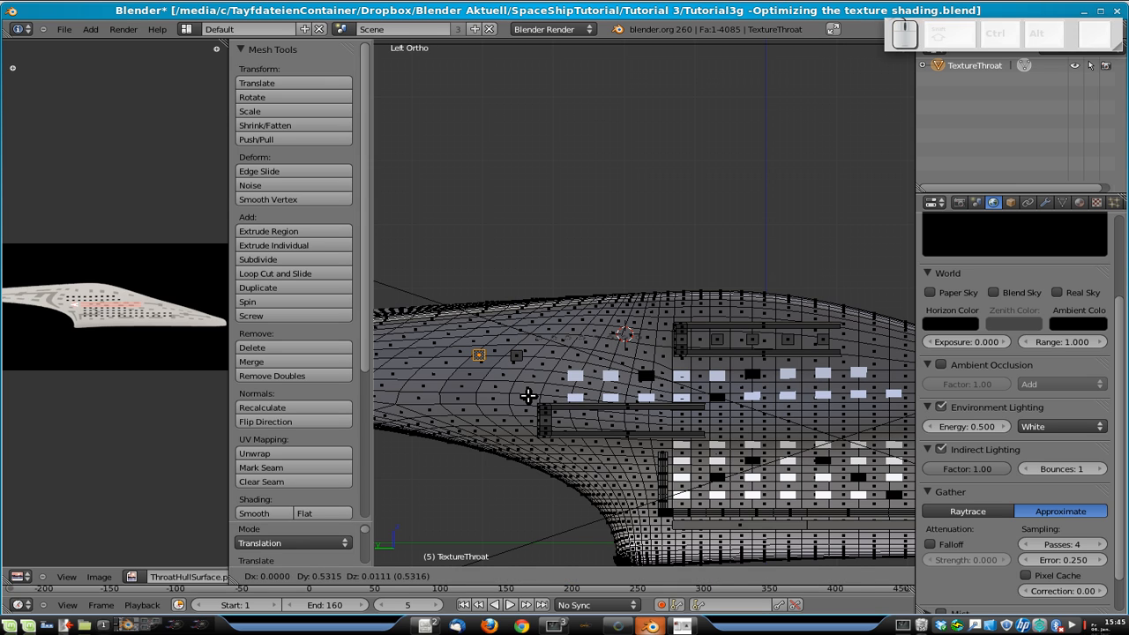
pyautogui.press('Escape')
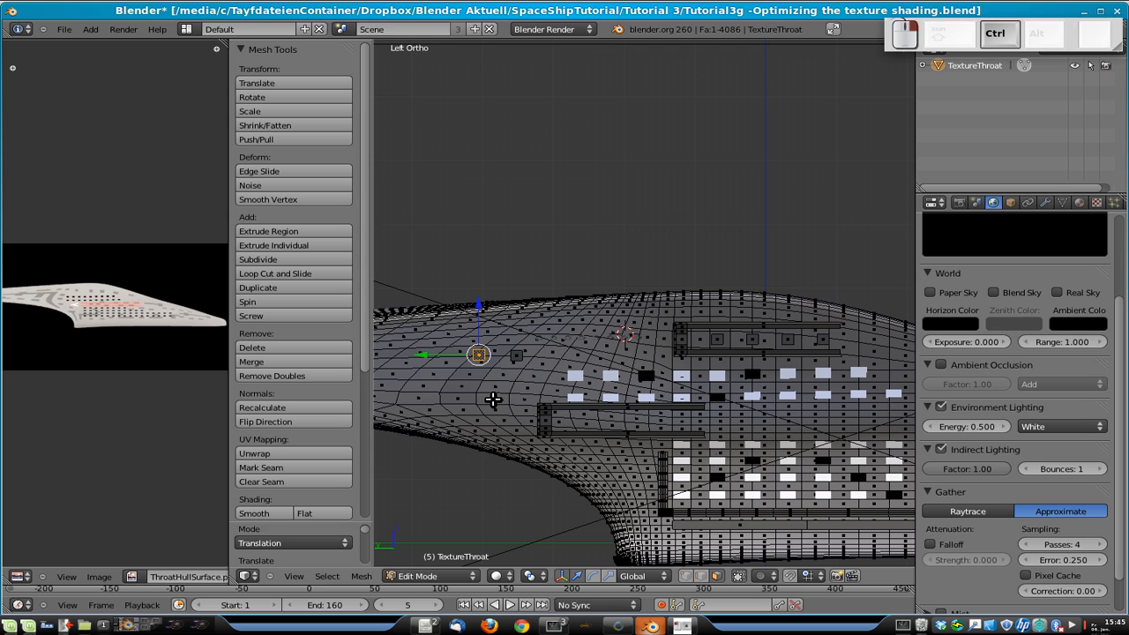
pyautogui.hotkey('ctrl', 'z')
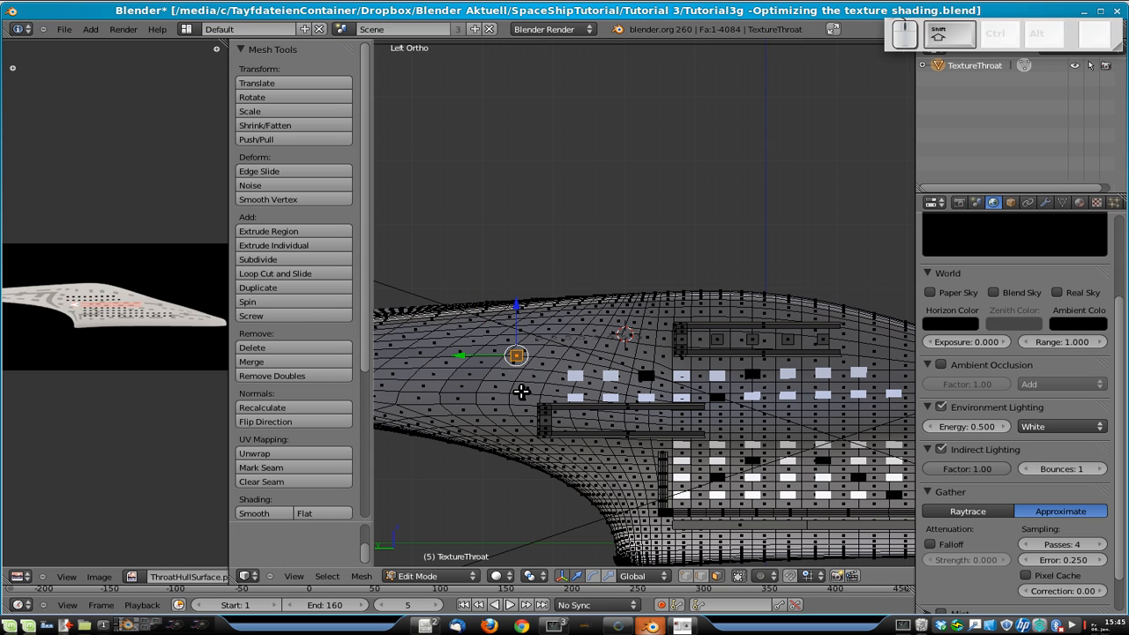
# - Duplicate the placed small square and move the copy 0.5 along the global Y axis
pyautogui.hotkey('shift', 'd')
pyautogui.write('x')
pyautogui.write('.')
pyautogui.write('y')
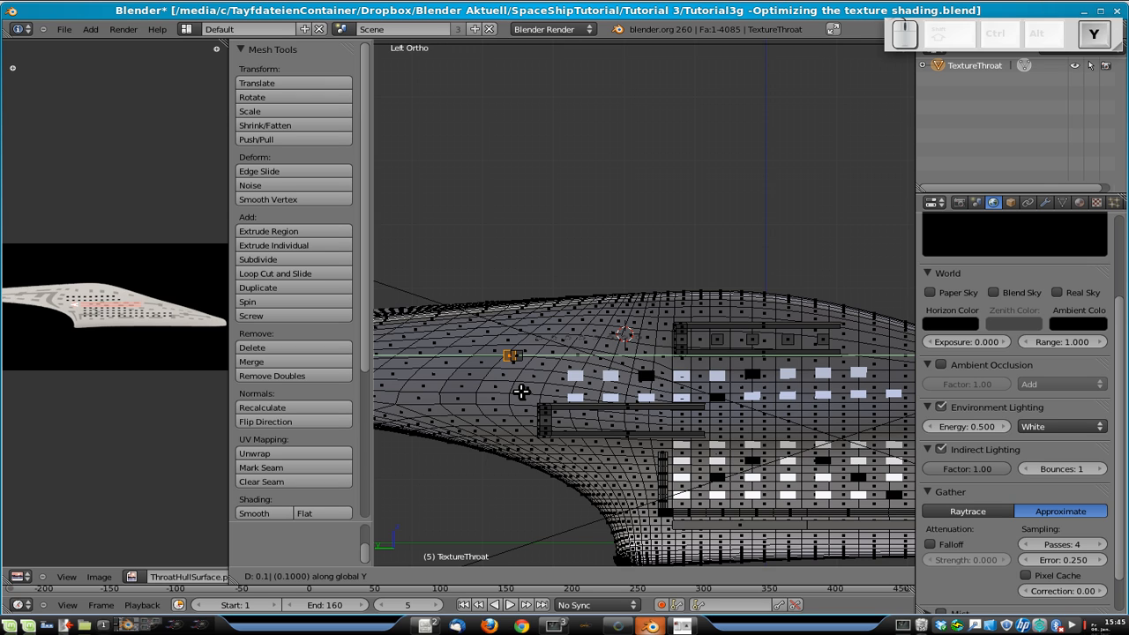
pyautogui.press('Escape')
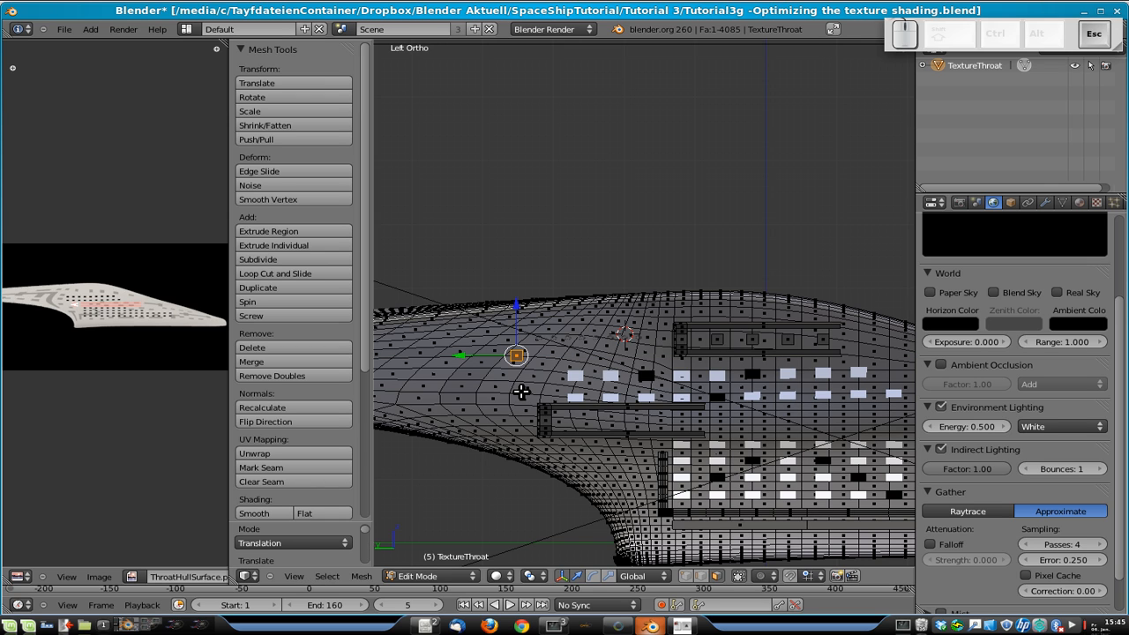
pyautogui.write('gy0')
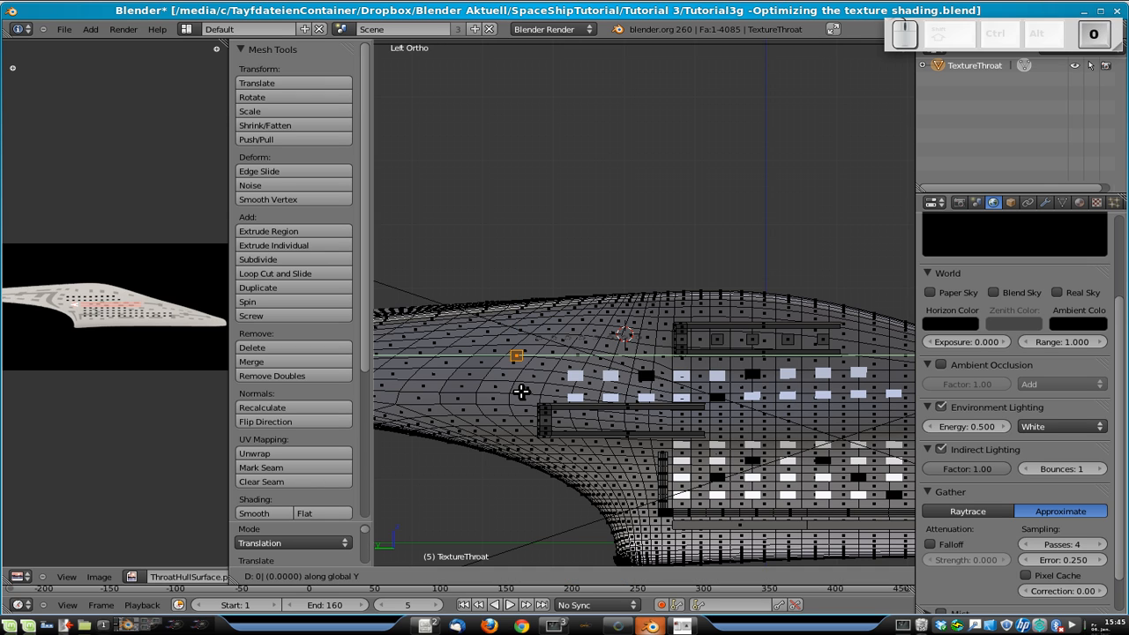
pyautogui.press('Return')
# - Move the copied square another 0.5 along the global Y axis, leaving a gap for one square
pyautogui.hotkey('shift', 'd')
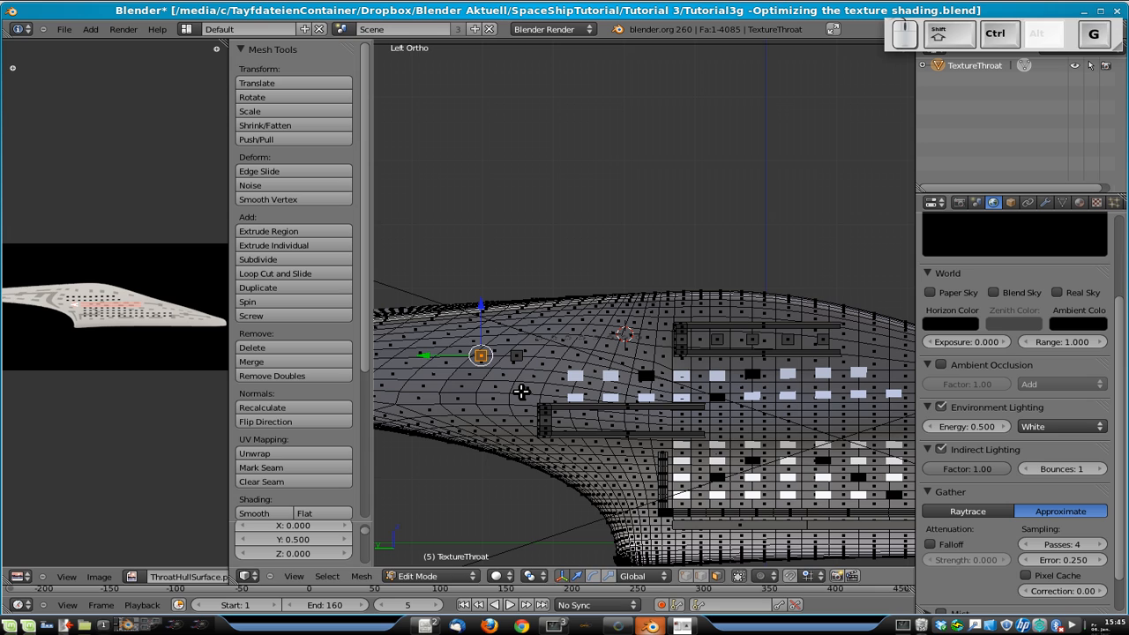
pyautogui.write('y')
pyautogui.write('-')
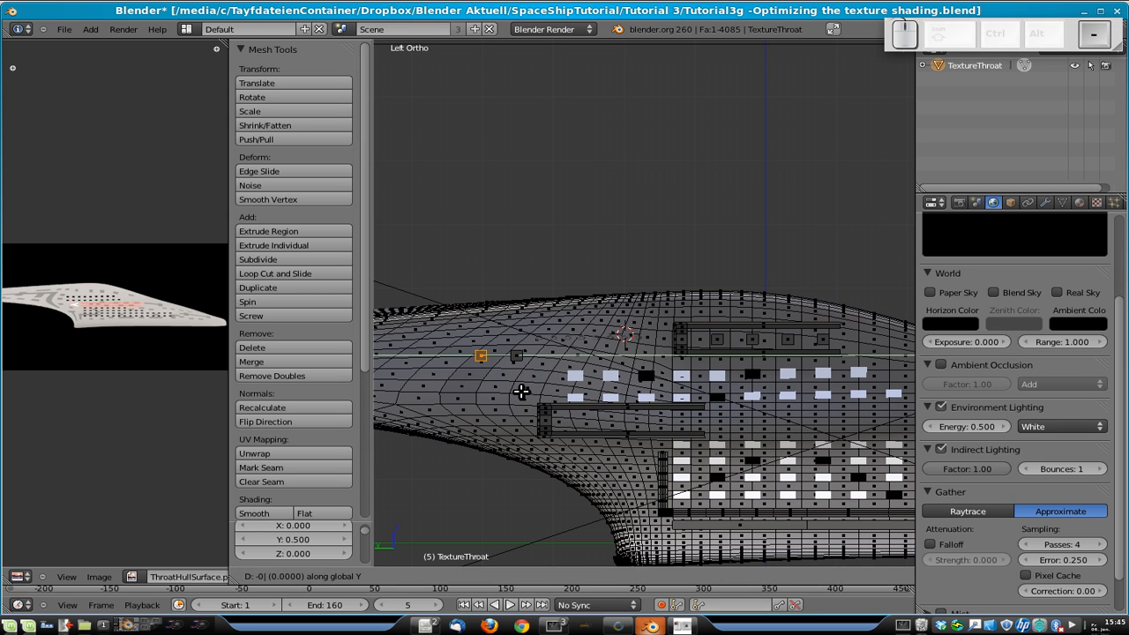
pyautogui.write('5')
pyautogui.press('Escape')
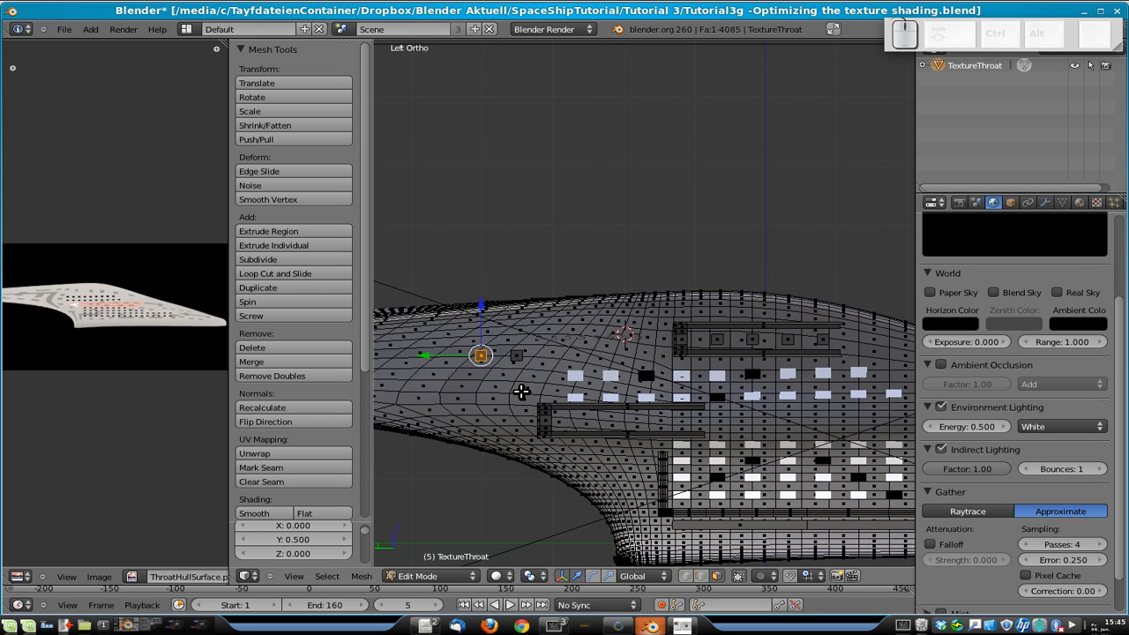
pyautogui.write('gy0')
pyautogui.press('Return')
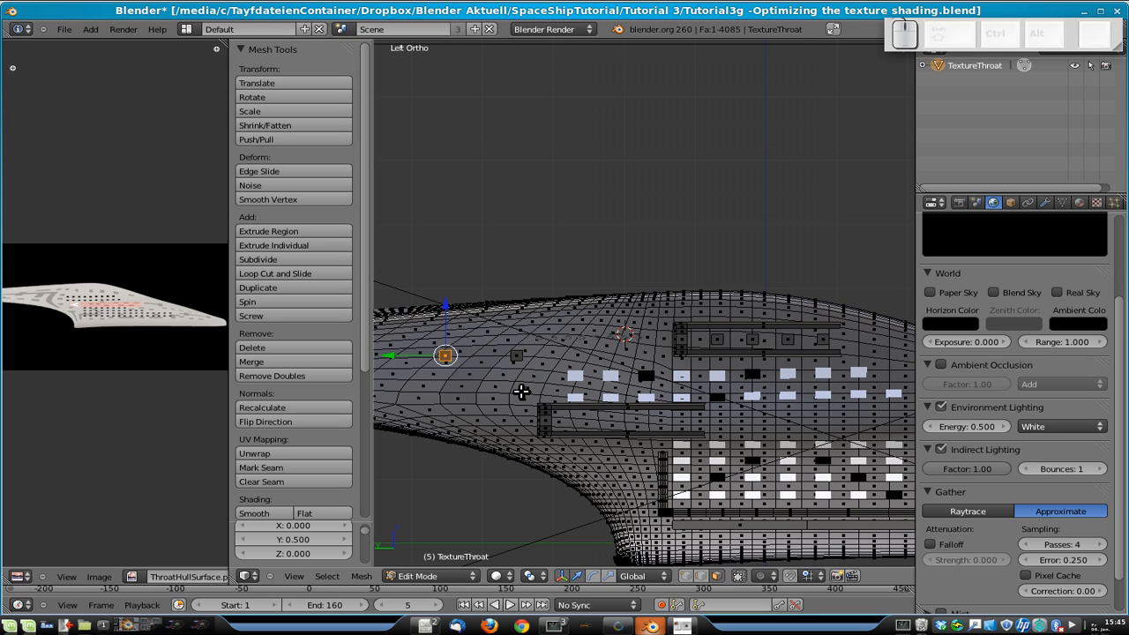
# - Duplicate the outer square and shift the copy -0.5 along Y to fill the gap between the two squares
pyautogui.hotkey('shift', 'd')
pyautogui.write('g')
pyautogui.write('y0')
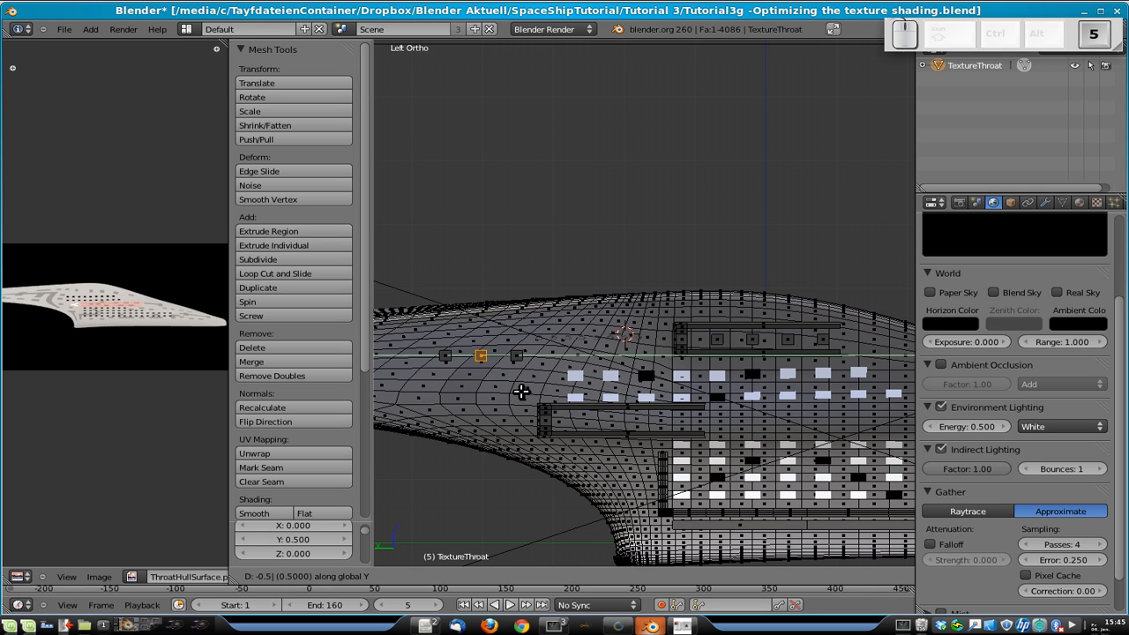
pyautogui.press('Return')
# - Duplicate the middle square and move the copy 1 along the global Y axis as the fourth square of the row
pyautogui.hotkey('shift', 'd')
pyautogui.write('y')
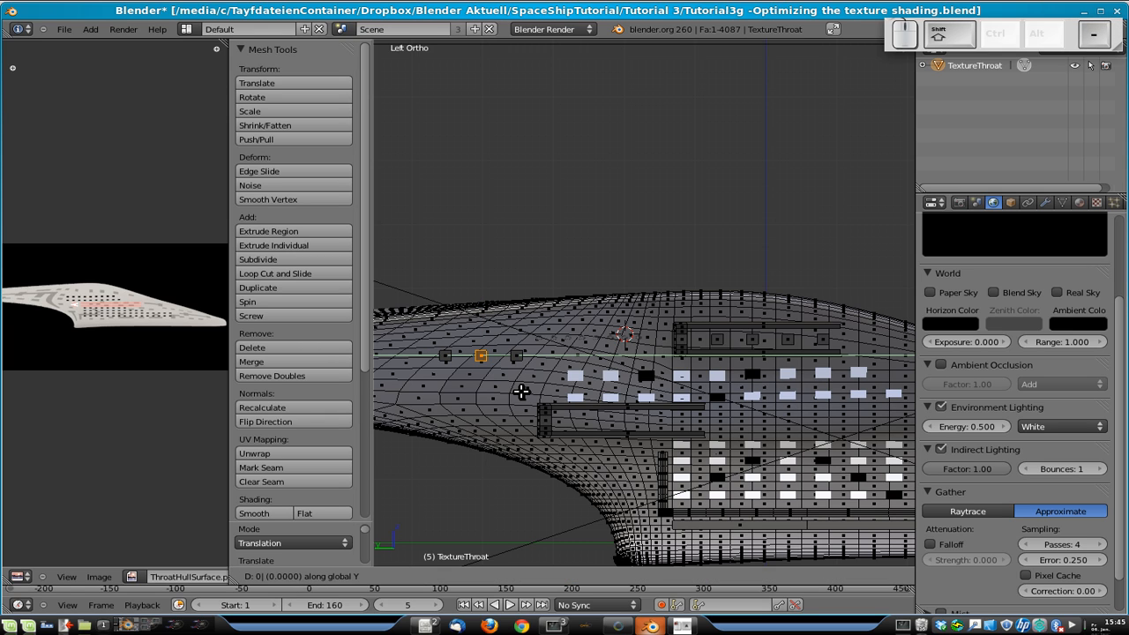
pyautogui.write('1')
pyautogui.press('-')
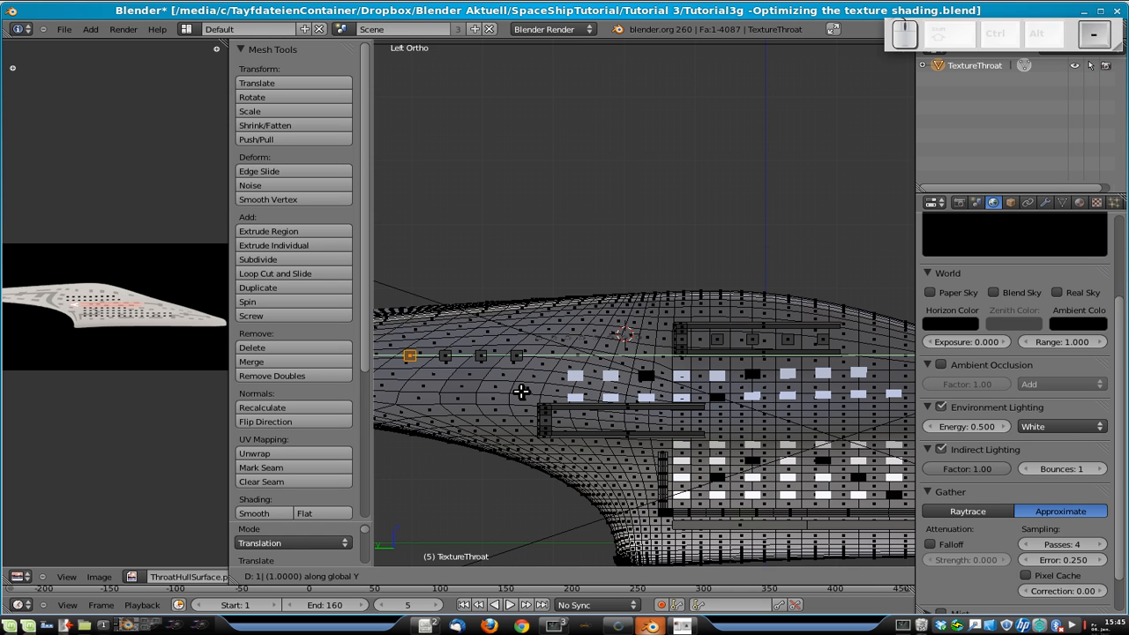
pyautogui.press('Return')
# - Duplicate the fourth square along the global Y axis to add a fifth square at the same spacing
pyautogui.scroll(-1, 509, 382)
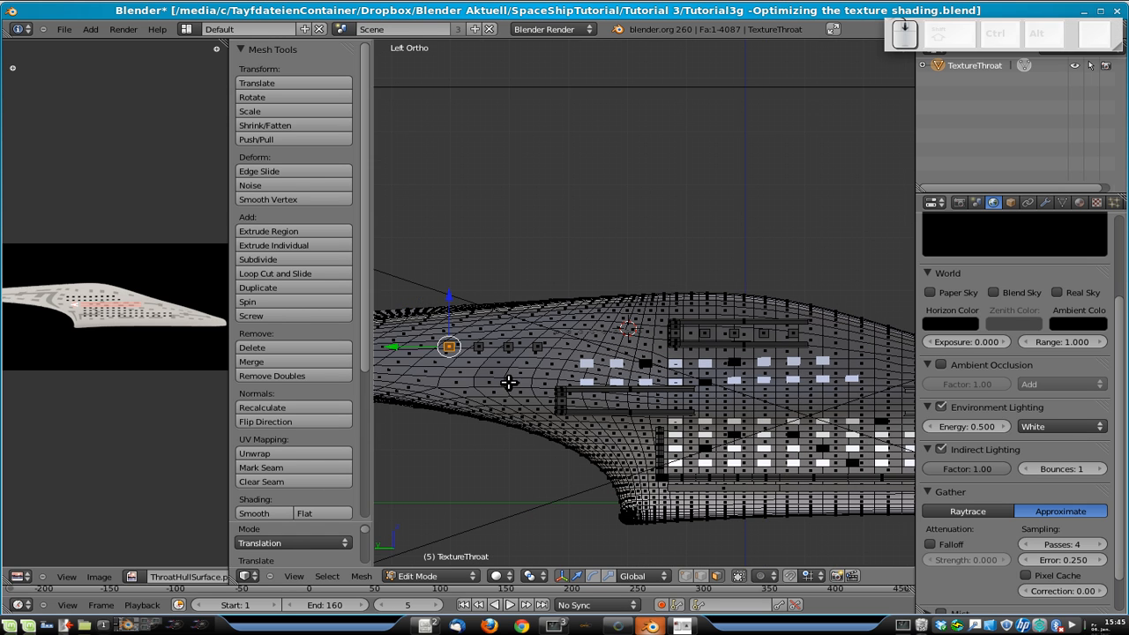
pyautogui.press('Tab')
pyautogui.press('Tab')
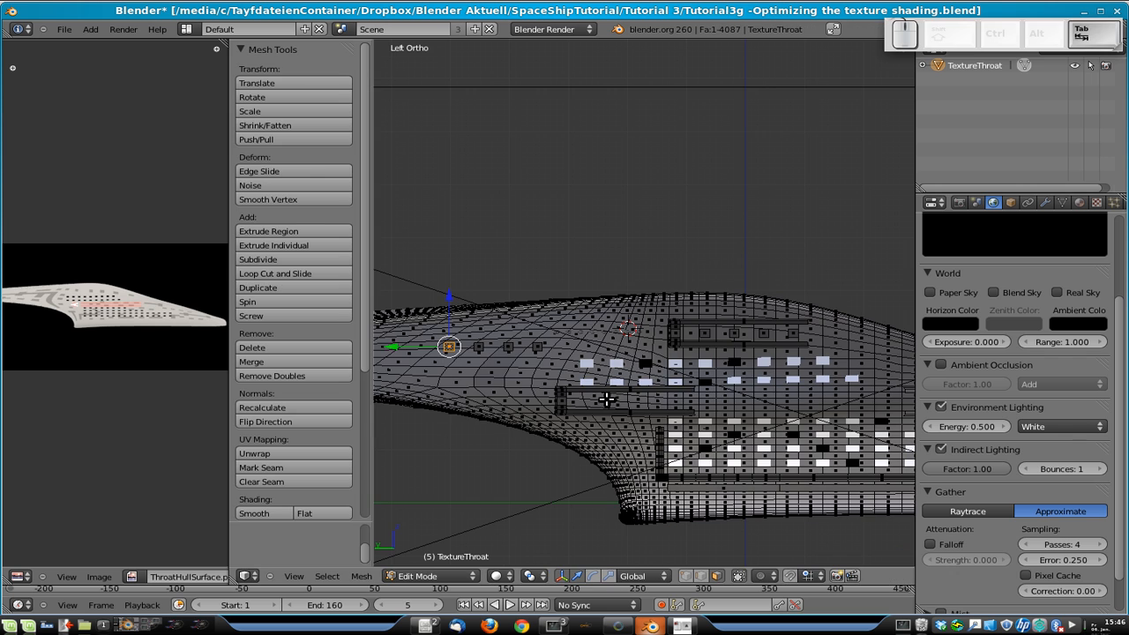
pyautogui.keyDown('shift'); pyautogui.moveTo(543, 386); pyautogui.dragTo(746, 396, button='middle'); pyautogui.keyUp('shift')
pyautogui.hotkey('shift', 'd')
pyautogui.press('y')
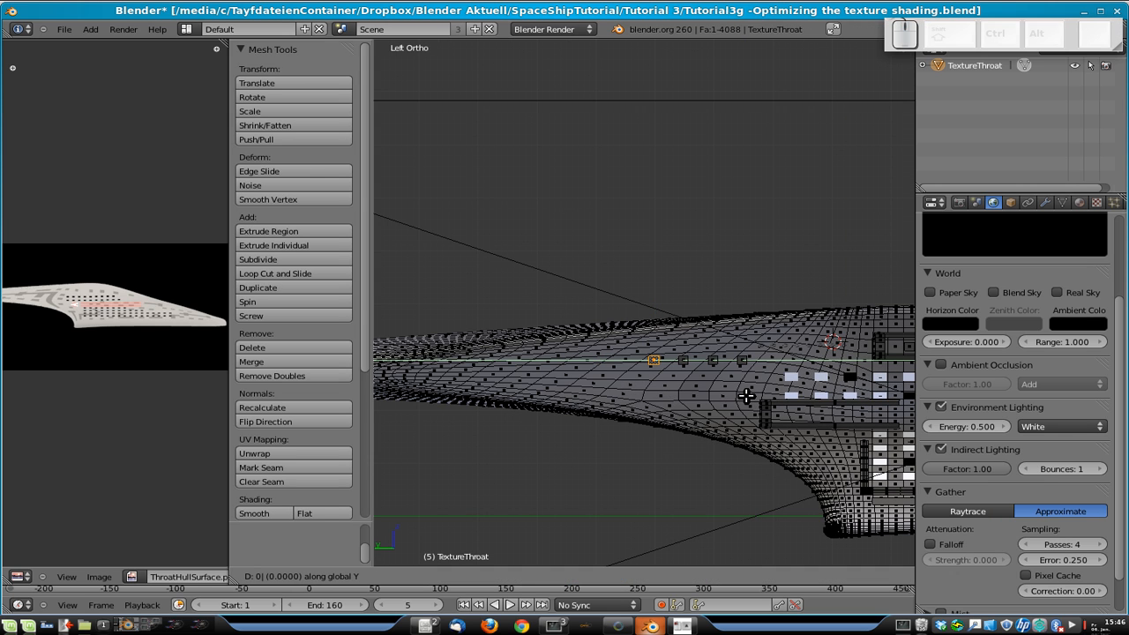
pyautogui.press('-')
pyautogui.press('Return')
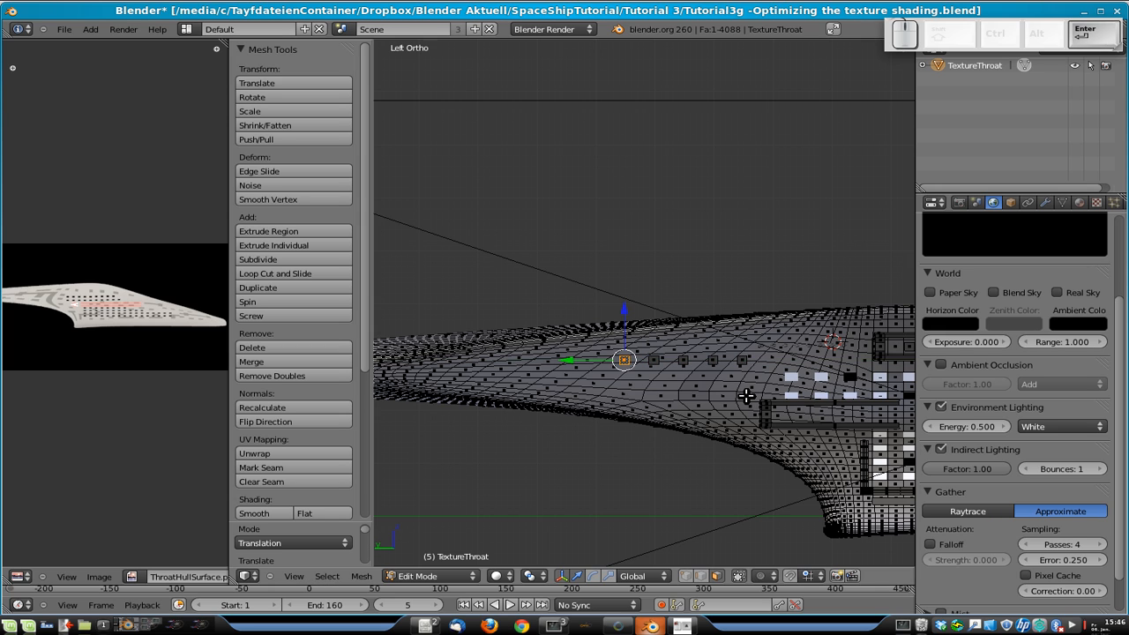
# - Duplicate the fifth square and move the copy 0.5 along the global Y axis as the sixth square of the row
pyautogui.hotkey('shift', 'd')
pyautogui.press('0')
pyautogui.press('y')
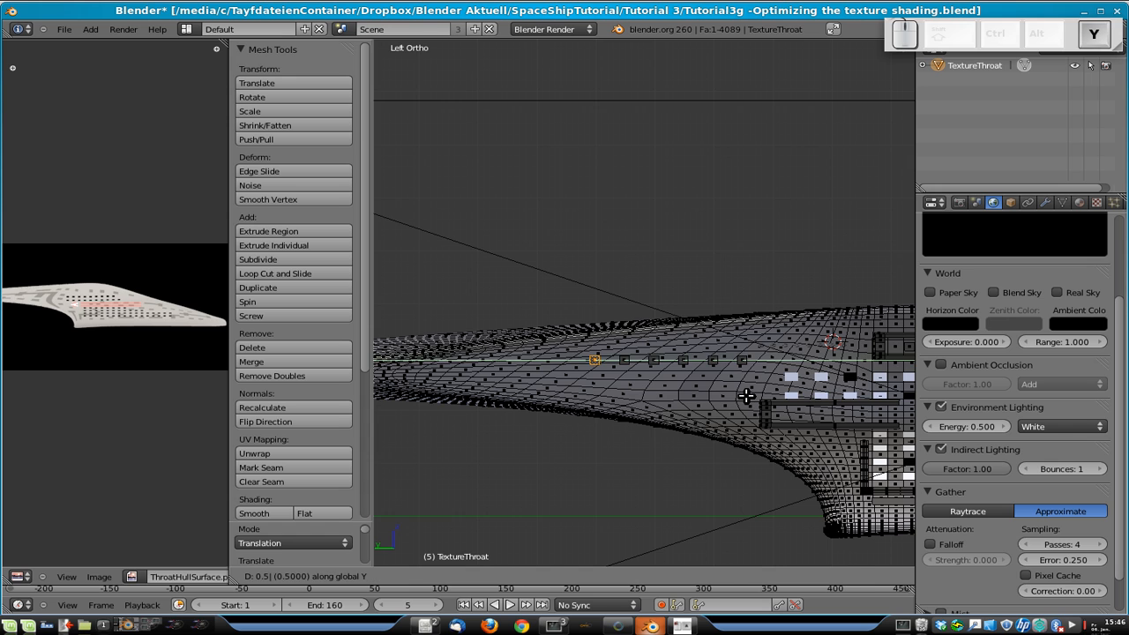
pyautogui.press('Return')
pyautogui.press('Tab')
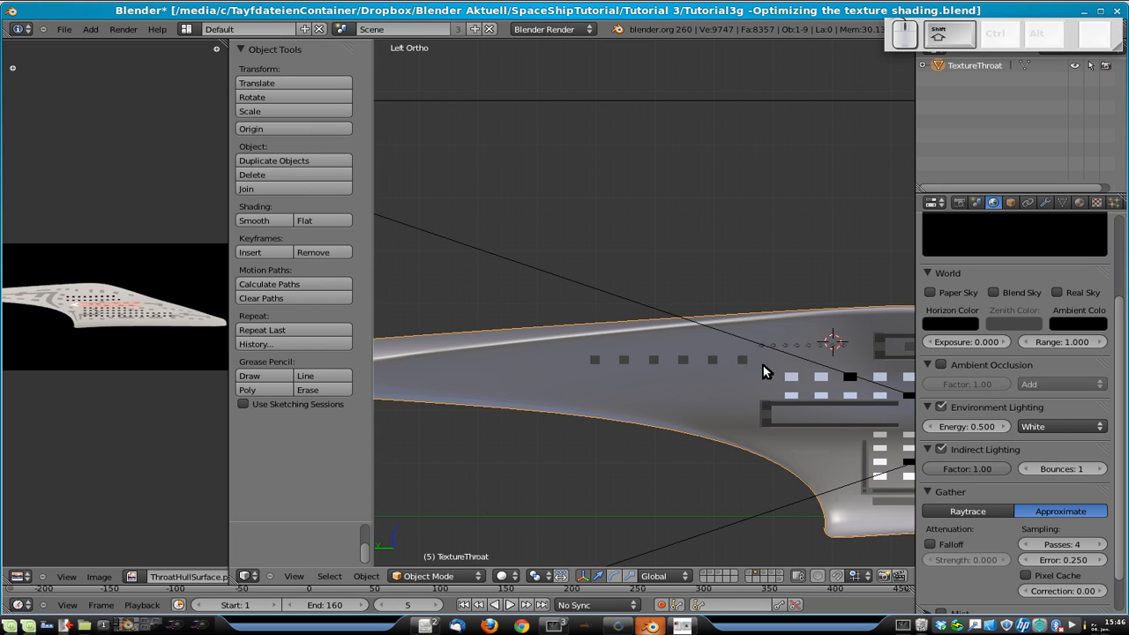
# - Duplicate the outermost square of the row and place the copy farther out along the global Y axis with a narrower gap
pyautogui.keyDown('shift'); pyautogui.moveTo(763, 366); pyautogui.dragTo(531, 301, button='middle'); pyautogui.keyUp('shift')
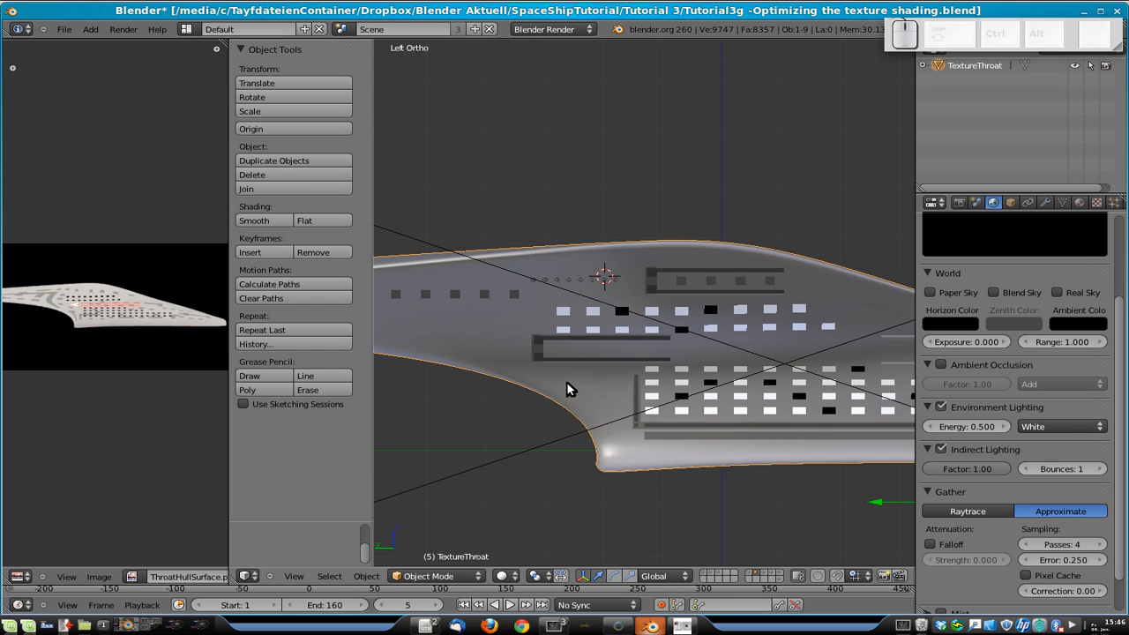
pyautogui.keyDown('shift'); pyautogui.moveTo(454, 329); pyautogui.dragTo(704, 337, button='middle'); pyautogui.keyUp('shift')
pyautogui.scroll(3, 666, 318)
pyautogui.scroll(-1, 618, 319)
pyautogui.keyDown('shift'); pyautogui.scroll(1, 618, 319); pyautogui.keyUp('shift')
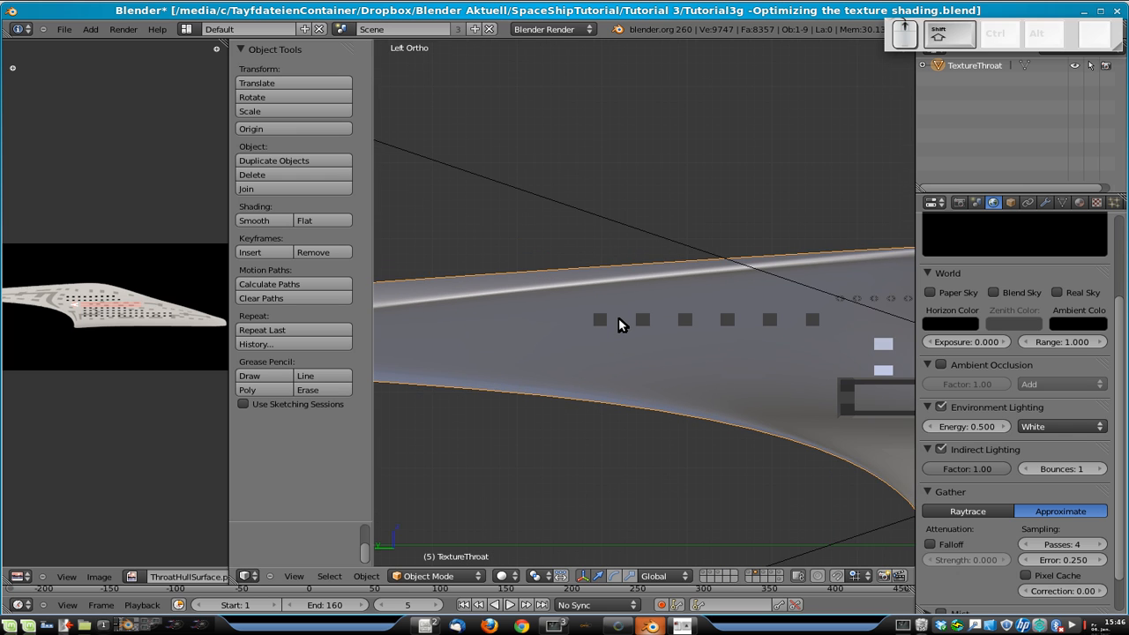
pyautogui.keyDown('shift'); pyautogui.scroll(1, 615, 325); pyautogui.keyUp('shift')
pyautogui.scroll(-1, 607, 344)
pyautogui.press('Tab')
pyautogui.keyDown('shift'); pyautogui.moveTo(668, 341); pyautogui.dragTo(721, 352, button='middle'); pyautogui.keyUp('shift')
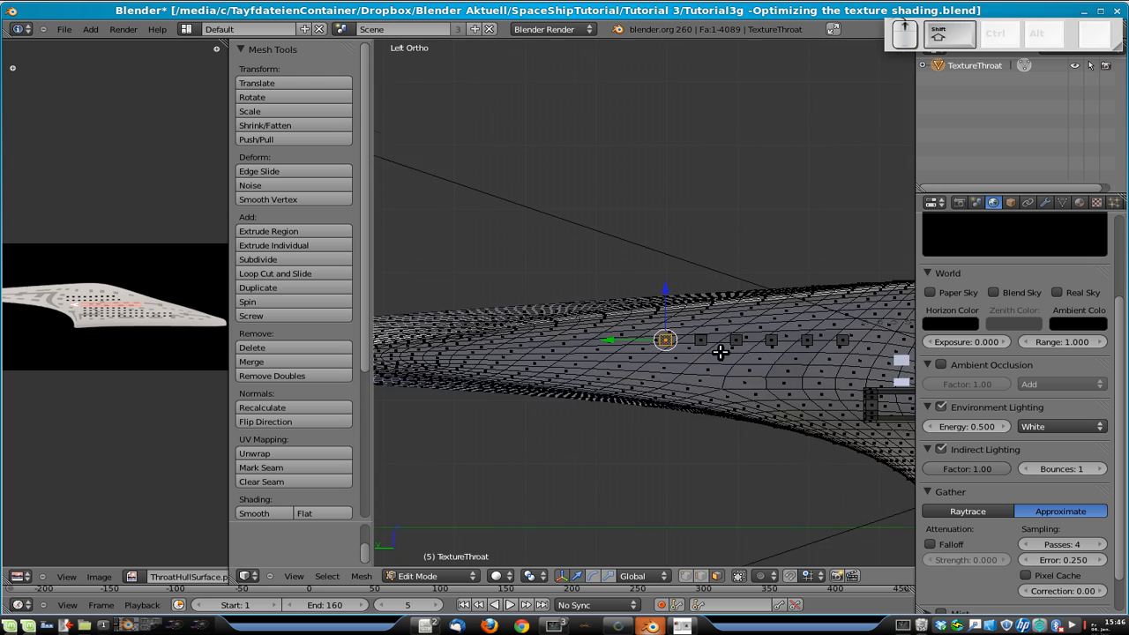
pyautogui.scroll(6, 718, 353)
pyautogui.scroll(1, 718, 415)
pyautogui.press('g')
pyautogui.press('y')
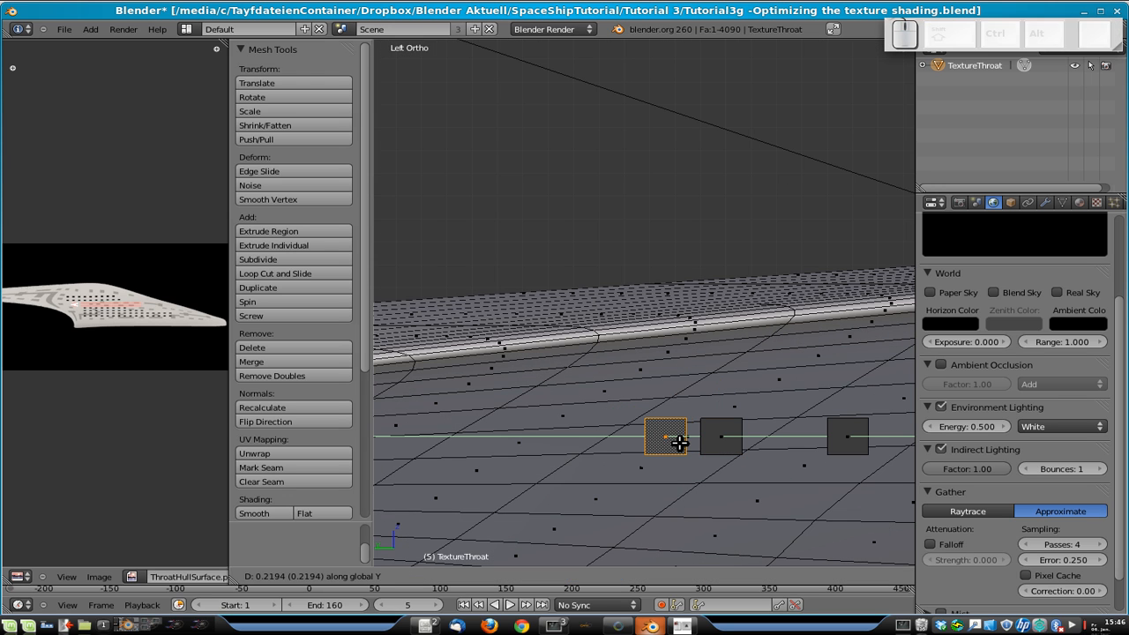
pyautogui.click(648, 445)
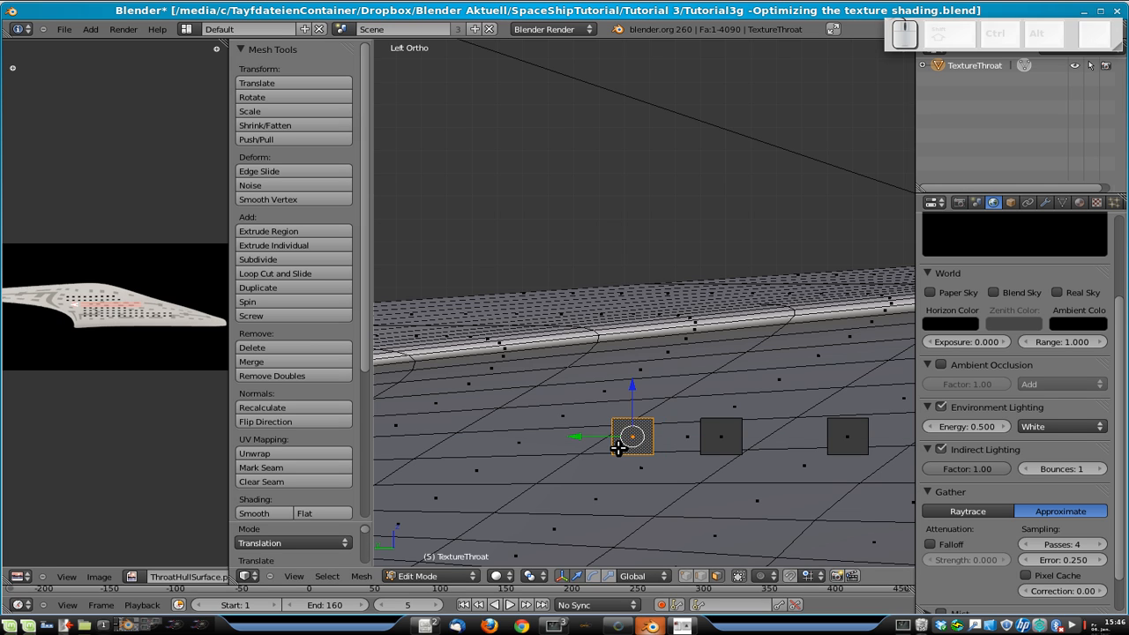
# - Subdivide the new end square and pull the middle vertex of its outer edge along global Y to form a pointed tip
pyautogui.press('w')
pyautogui.click(605, 423)
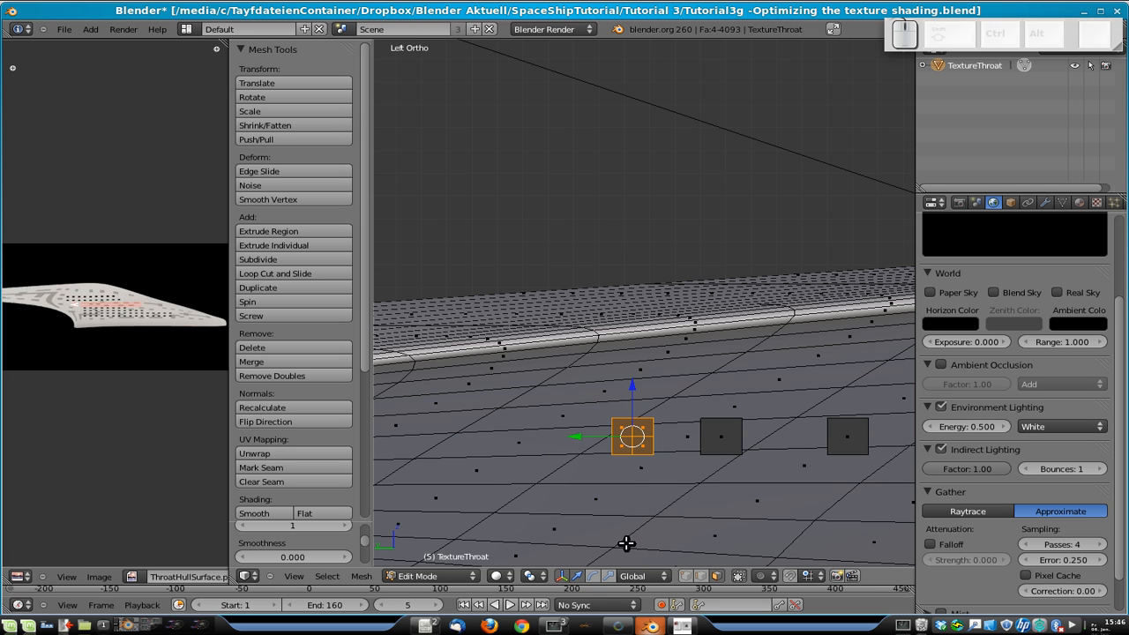
pyautogui.click(688, 578)
pyautogui.rightClick(611, 437)
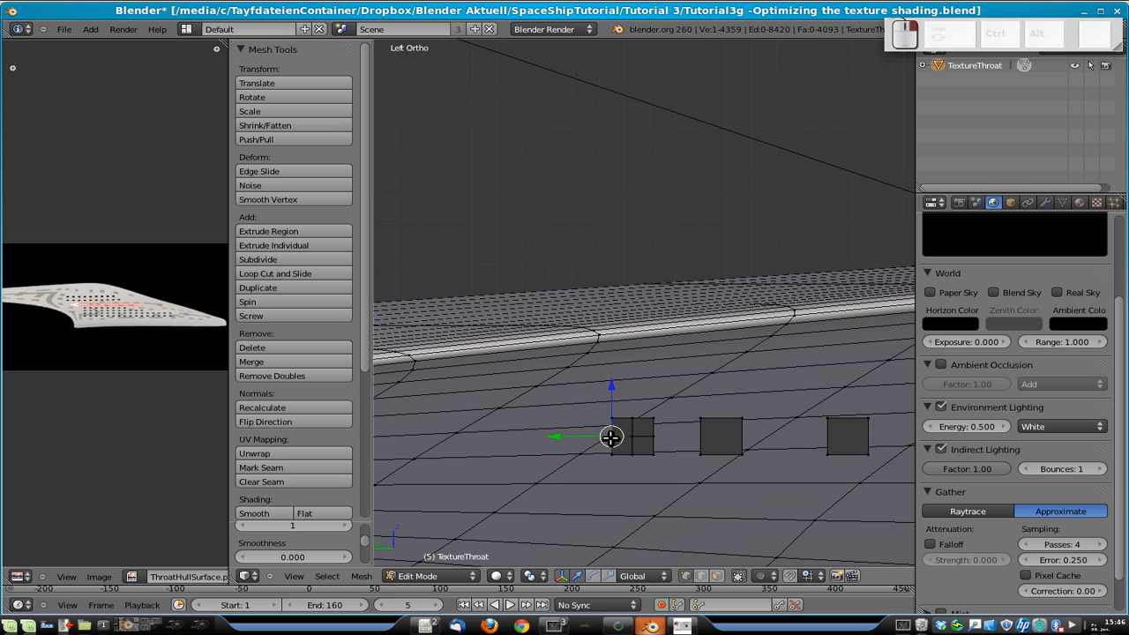
pyautogui.press('g')
pyautogui.press('x')
pyautogui.press('y')
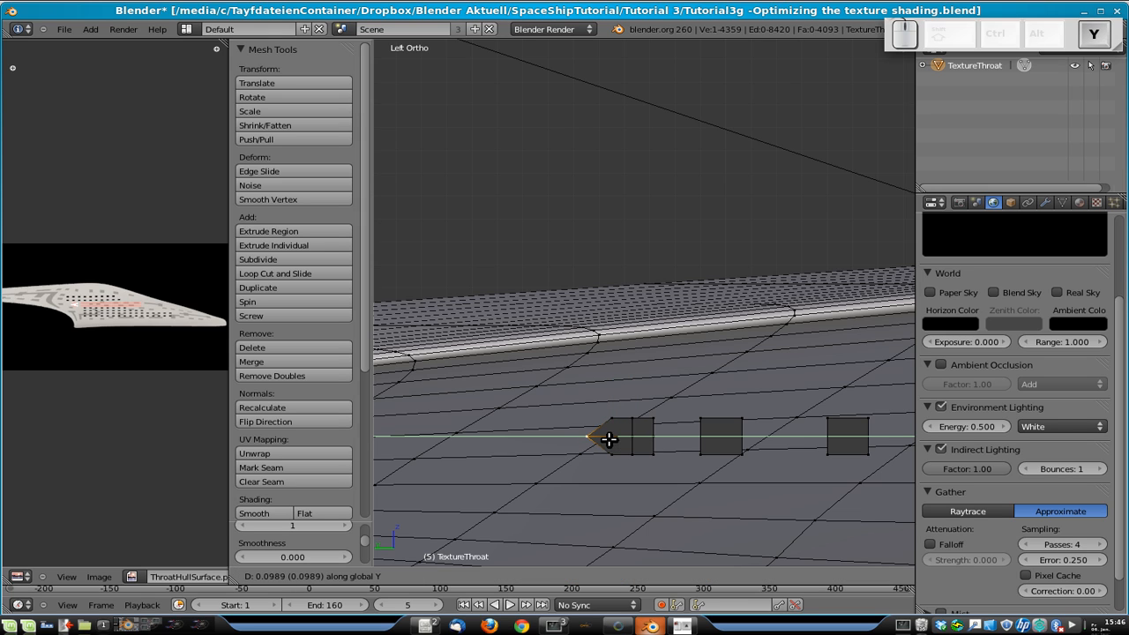
pyautogui.click(583, 439)
pyautogui.press('Tab')
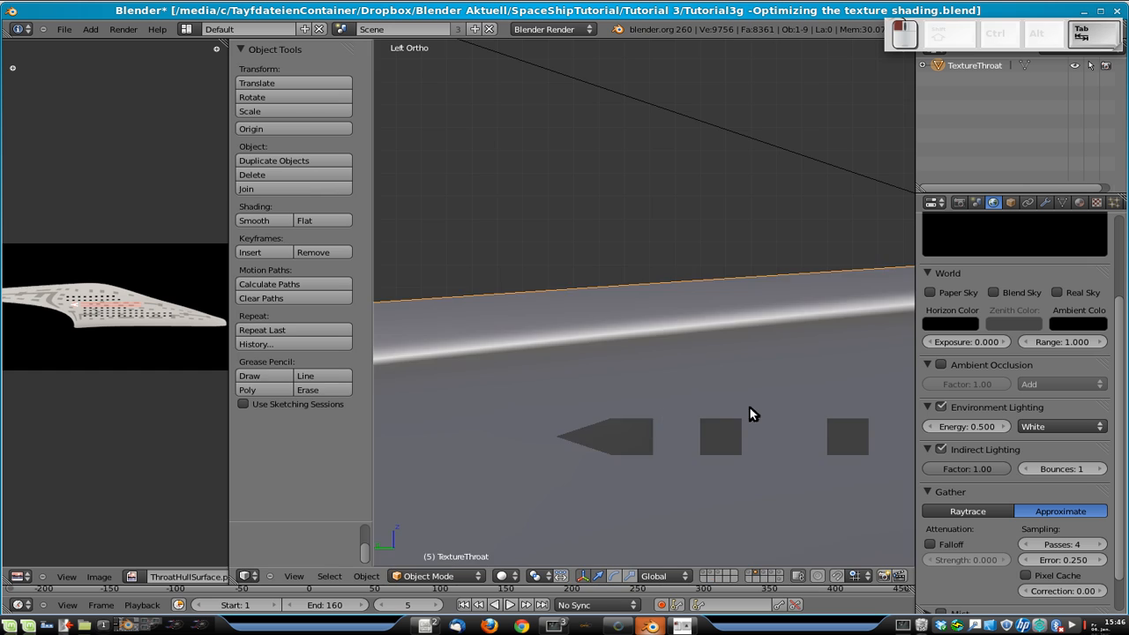
# - Duplicate the pointed end shape in front of the lower bracket and place another copy in front of the upper bracket
pyautogui.scroll(-9, 750, 411)
pyautogui.keyDown('shift'); pyautogui.moveTo(738, 415); pyautogui.dragTo(438, 399, button='middle'); pyautogui.keyUp('shift')
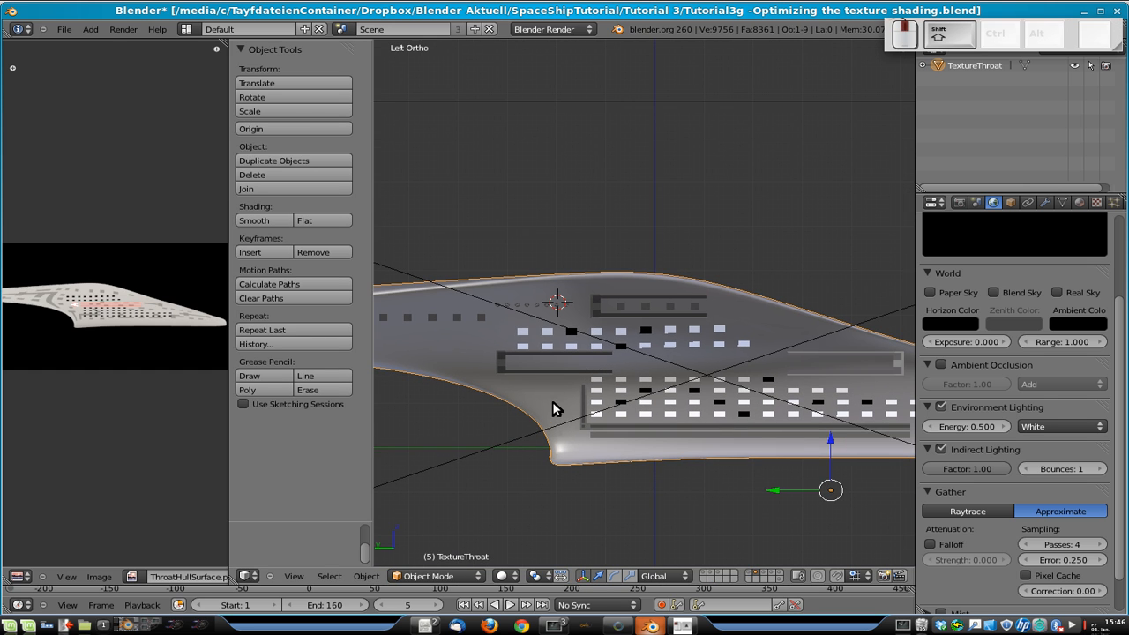
pyautogui.keyDown('shift'); pyautogui.moveTo(524, 394); pyautogui.dragTo(664, 399, button='middle'); pyautogui.keyUp('shift')
pyautogui.press('Tab')
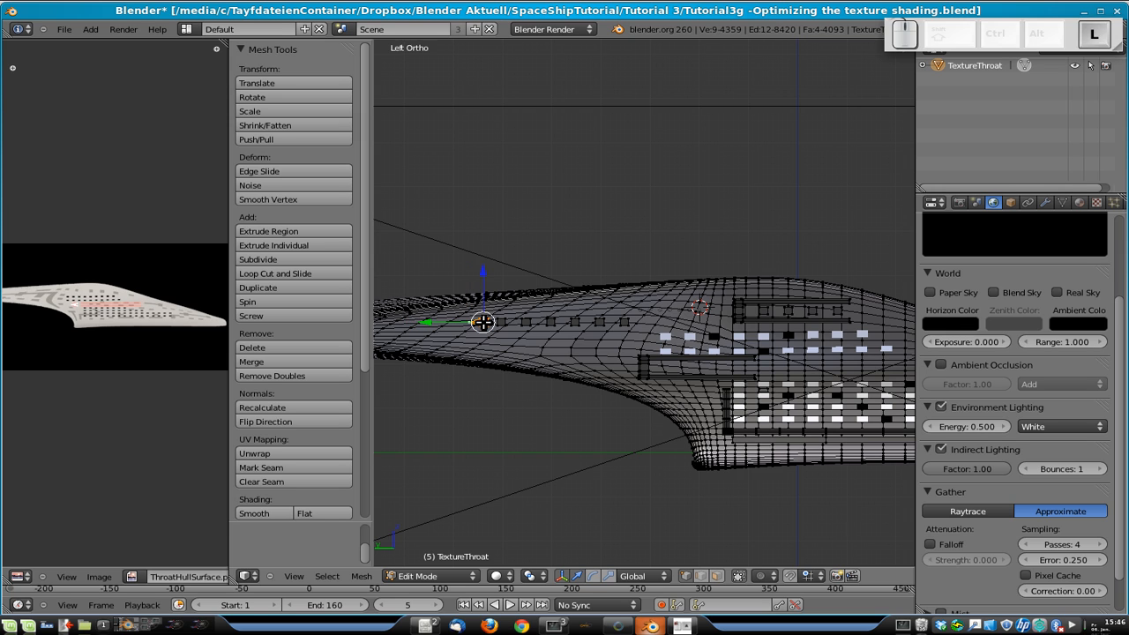
pyautogui.hotkey('shift', 'd')
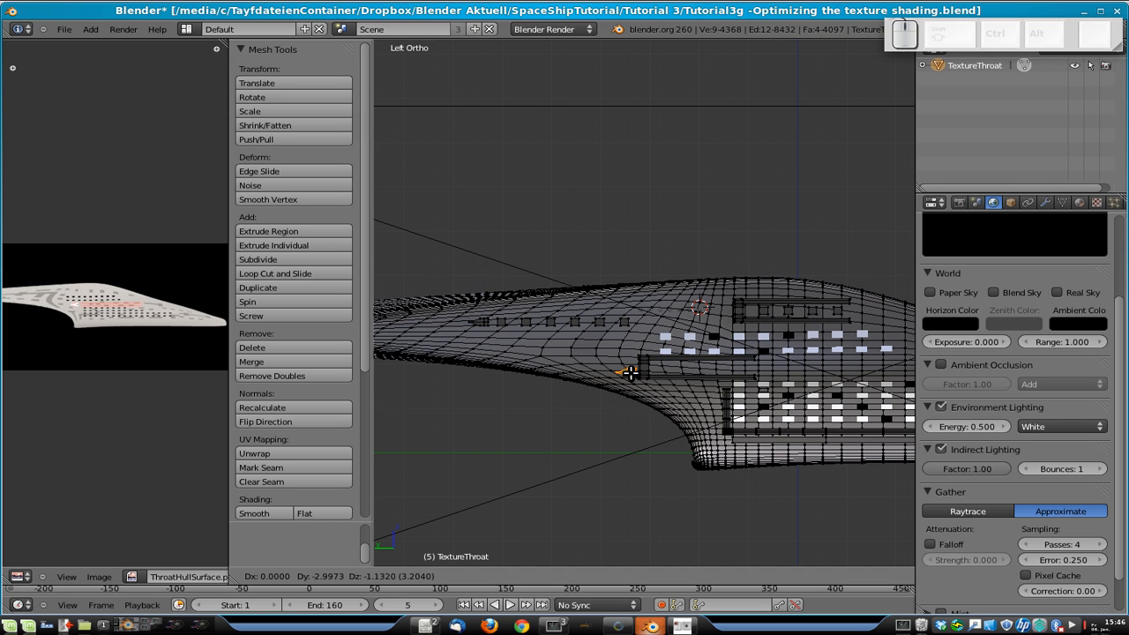
pyautogui.click(627, 368)
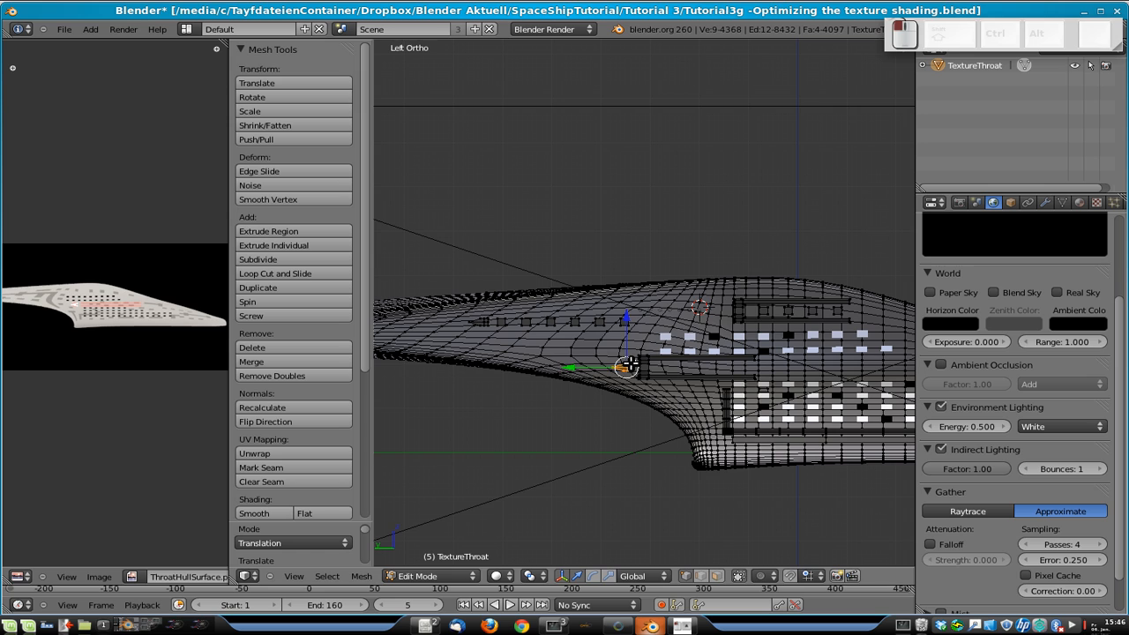
pyautogui.hotkey('shift', 'd')
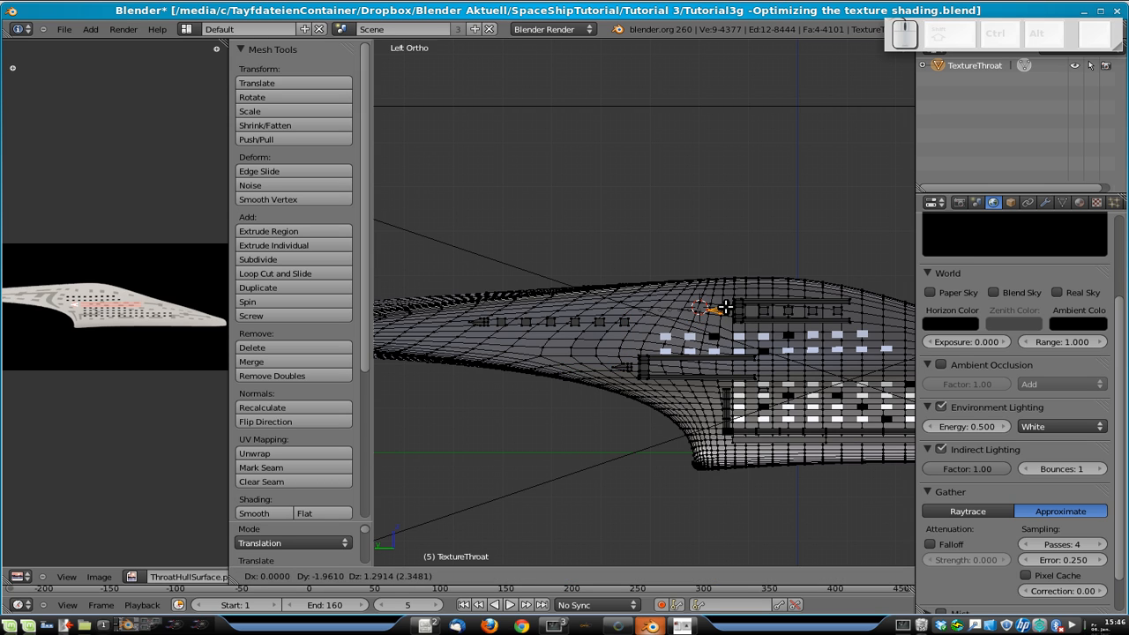
pyautogui.click(725, 307)
# - Select the double row of circles next to the long bars on the rear hull and open its mesh for editing
pyautogui.keyDown('shift'); pyautogui.moveTo(823, 397); pyautogui.dragTo(570, 377, button='middle'); pyautogui.keyUp('shift')
pyautogui.keyDown('shift'); pyautogui.moveTo(800, 394); pyautogui.dragTo(617, 388, button='middle'); pyautogui.keyUp('shift')
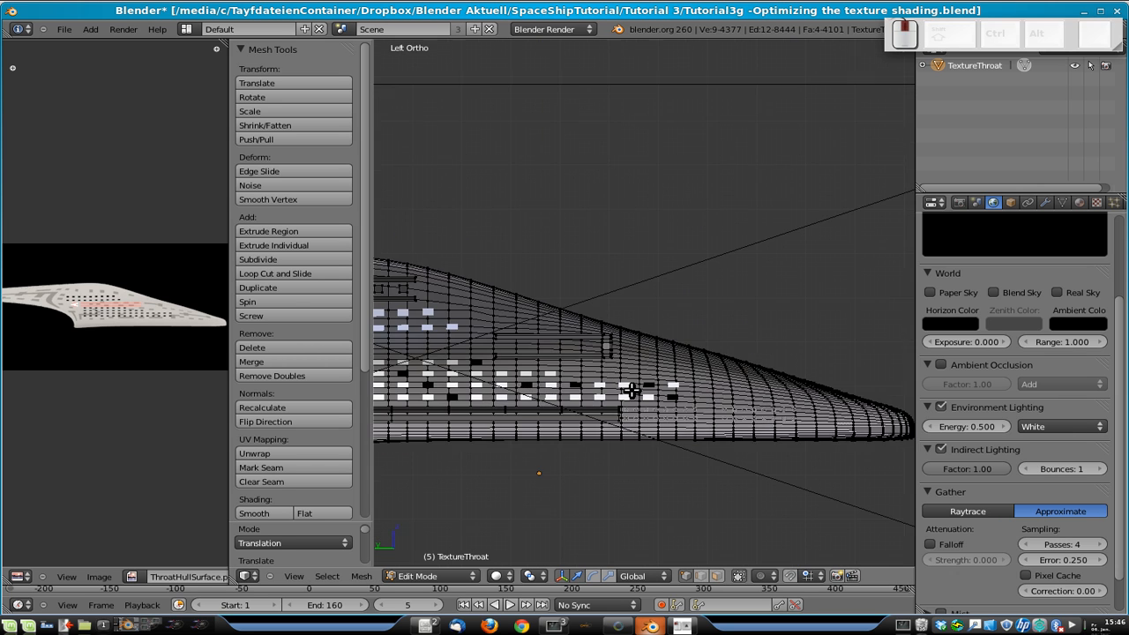
pyautogui.press('Tab')
pyautogui.scroll(3, 732, 433)
pyautogui.keyDown('shift'); pyautogui.moveTo(713, 429); pyautogui.dragTo(697, 236, button='middle'); pyautogui.keyUp('shift')
pyautogui.scroll(7, 694, 236)
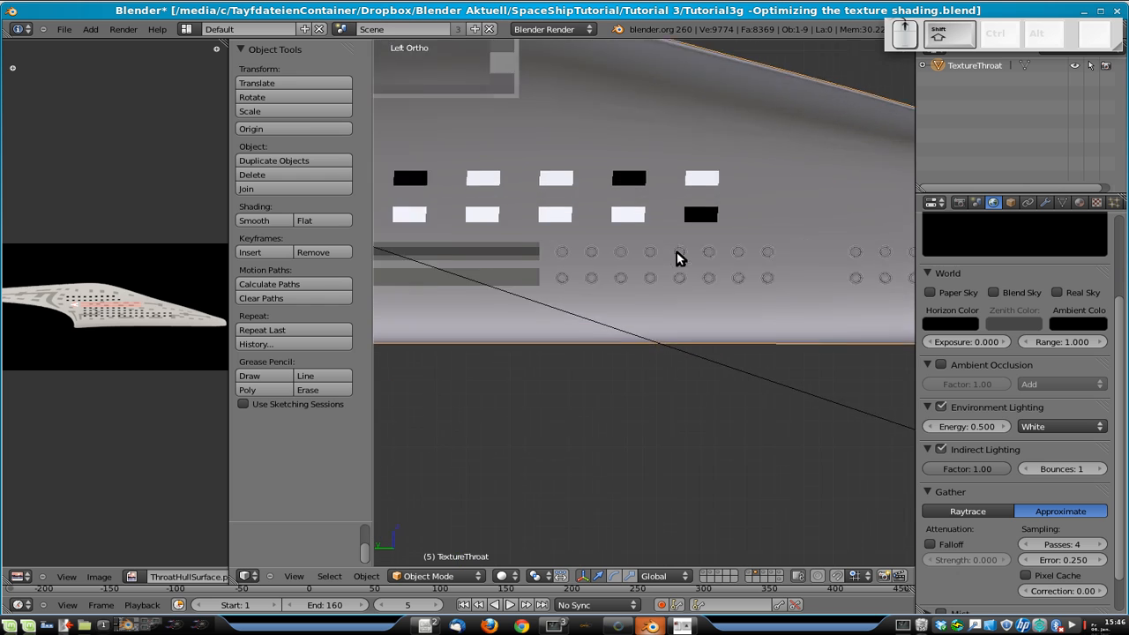
pyautogui.rightClick(541, 292)
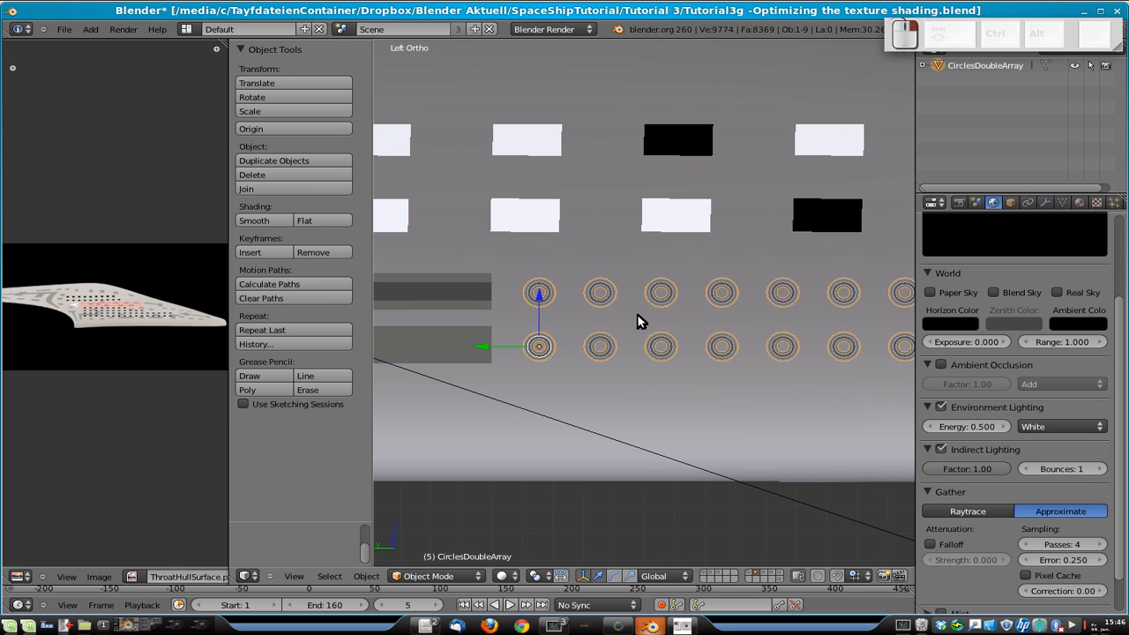
pyautogui.press('Tab')
pyautogui.scroll(2, 612, 318)
pyautogui.scroll(-10, 745, 324)
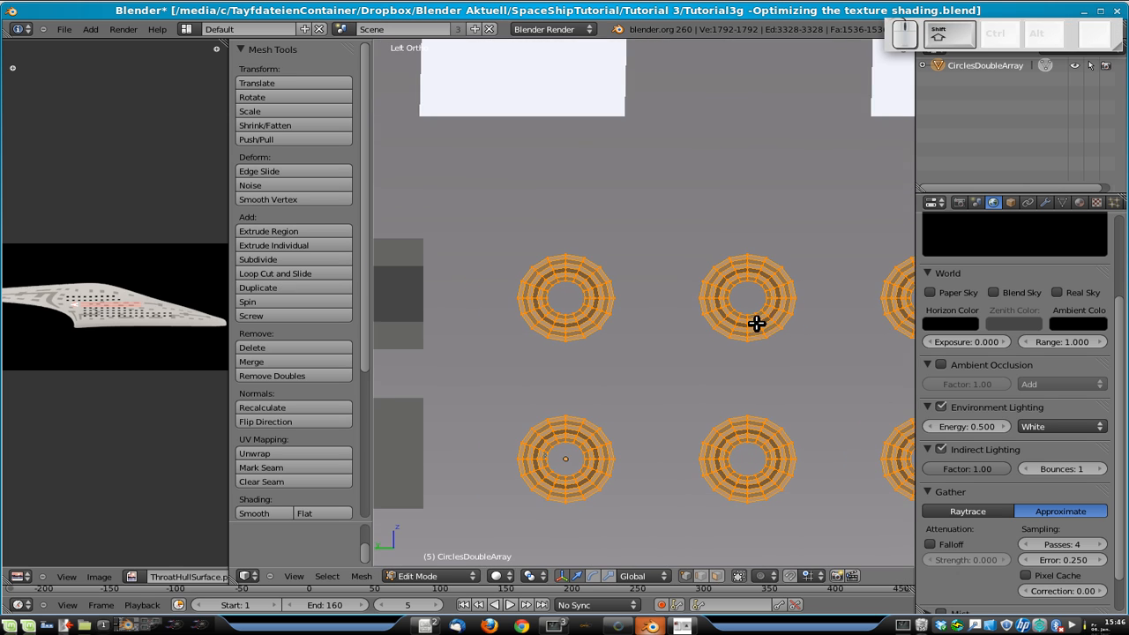
pyautogui.keyDown('shift'); pyautogui.moveTo(704, 355); pyautogui.dragTo(686, 346, button='middle'); pyautogui.keyUp('shift')
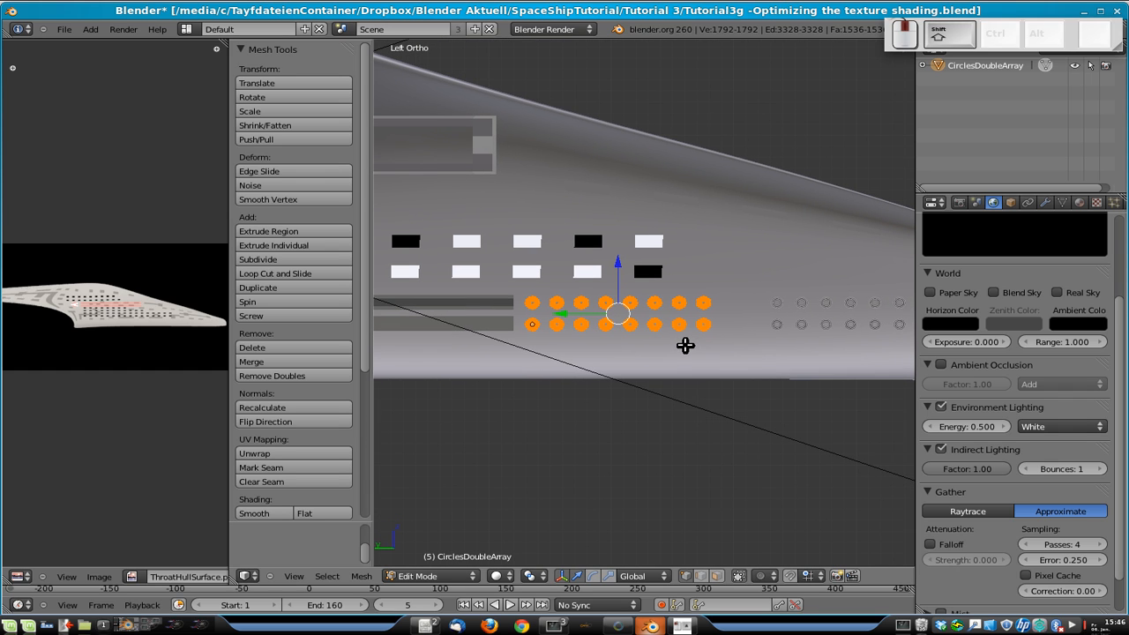
pyautogui.press('Escape')
pyautogui.press('Escape')
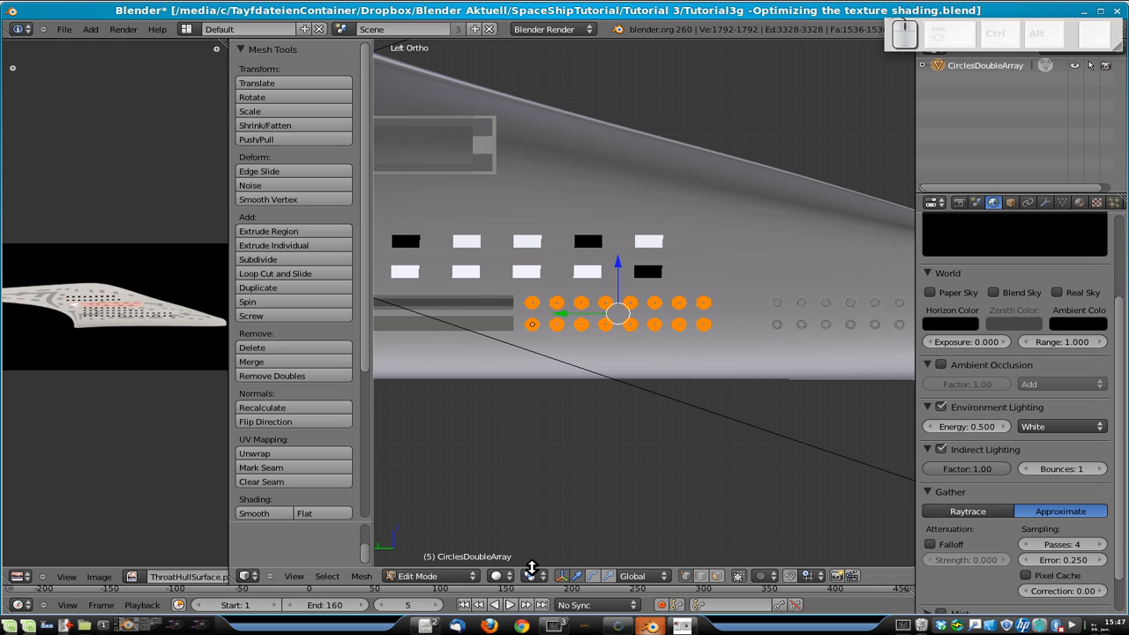
# - Choose another pivot point option and scale all circles of the double row by 1.3
pyautogui.click(531, 573)
pyautogui.click(551, 532)
pyautogui.press('s')
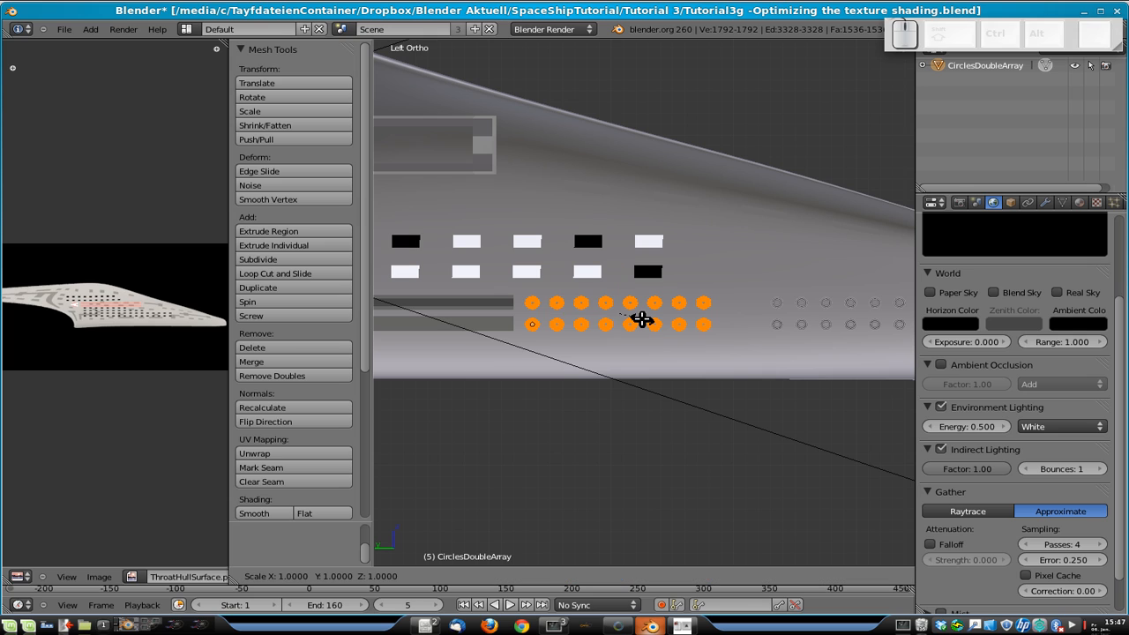
pyautogui.write('1.3')
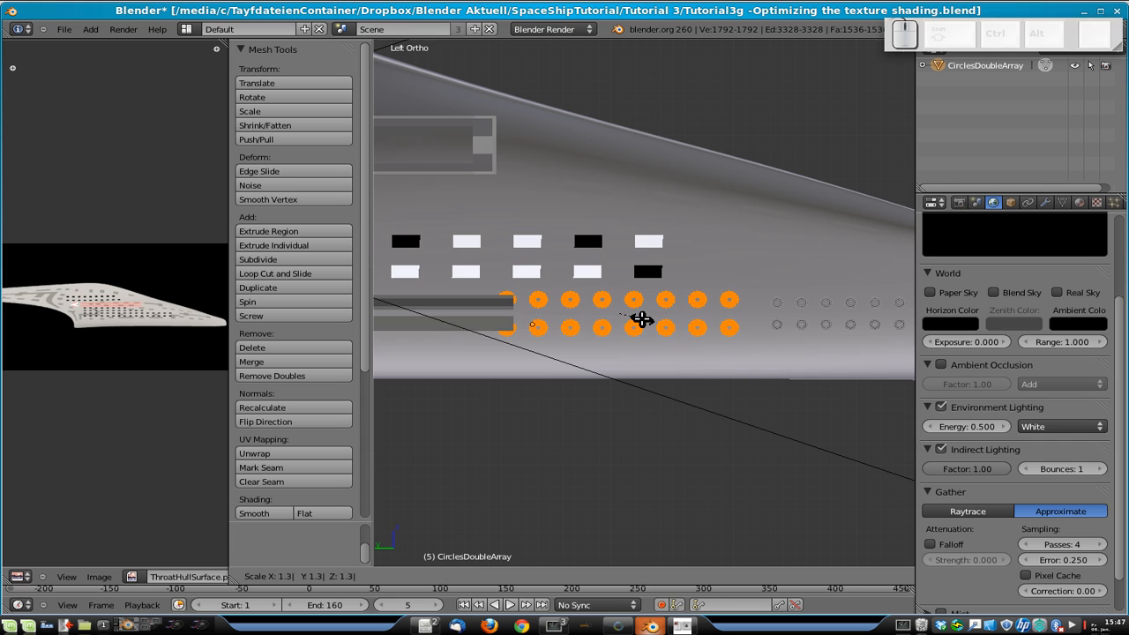
pyautogui.press('Return')
pyautogui.scroll(-2, 651, 325)
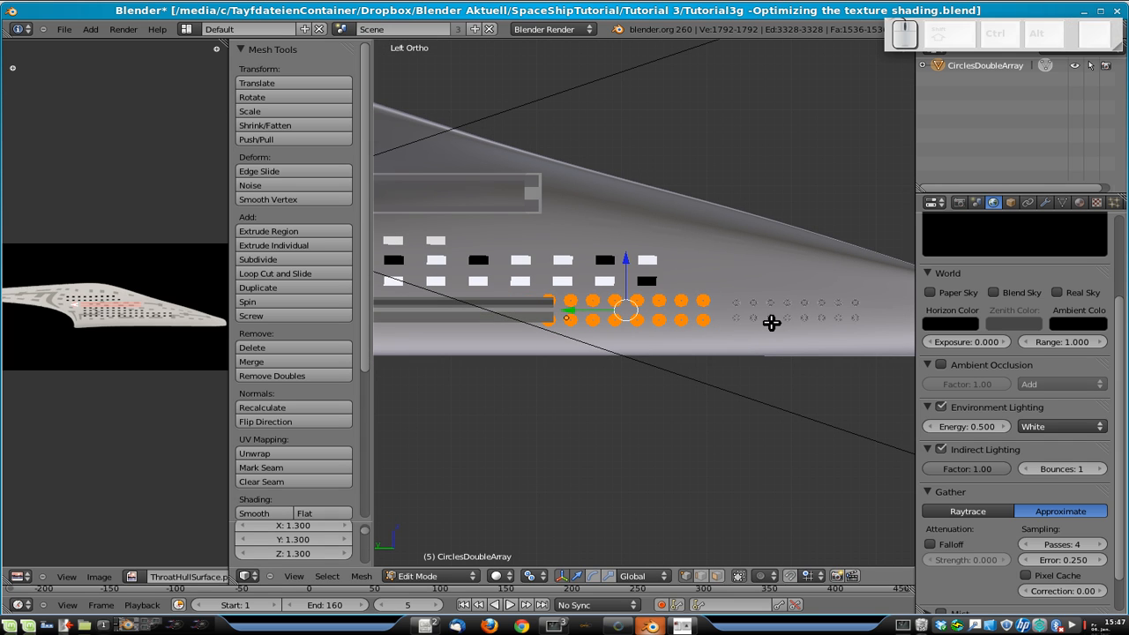
# - Leave mesh editing and delete the second, unscaled double row of circles farther back on the hull
pyautogui.press('Tab')
pyautogui.press('x')
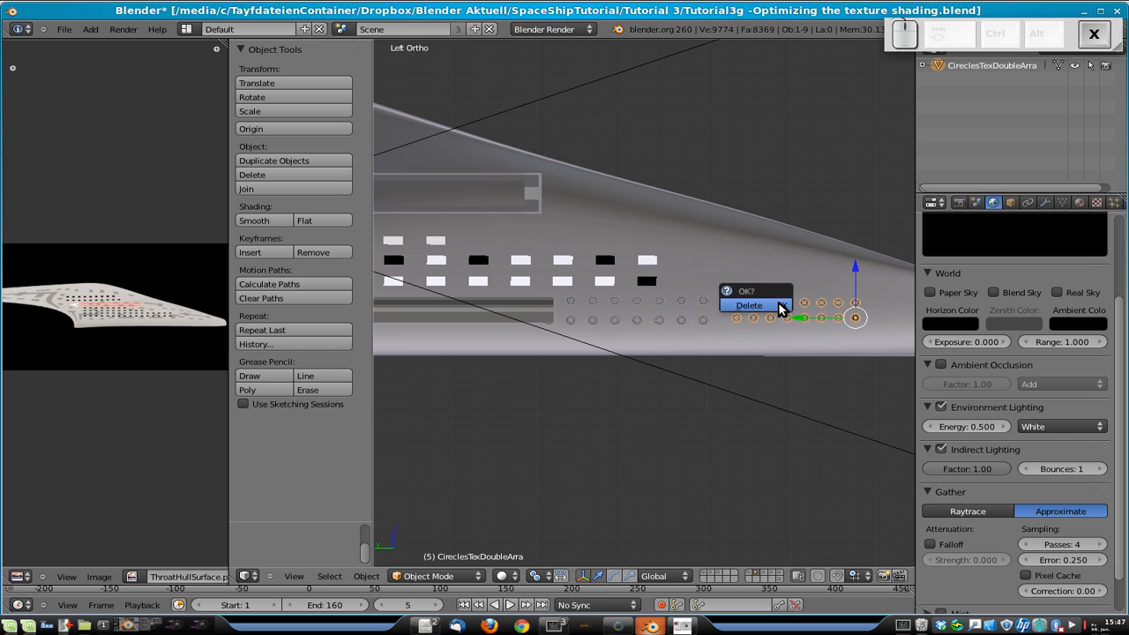
pyautogui.click(777, 309)
pyautogui.hotkey('ctrl', 'z')
# - Move the enlarged circle array -0.387 along global Y, clear of the bars, and place a linked duplicate about -2.34 along Y
pyautogui.press('g')
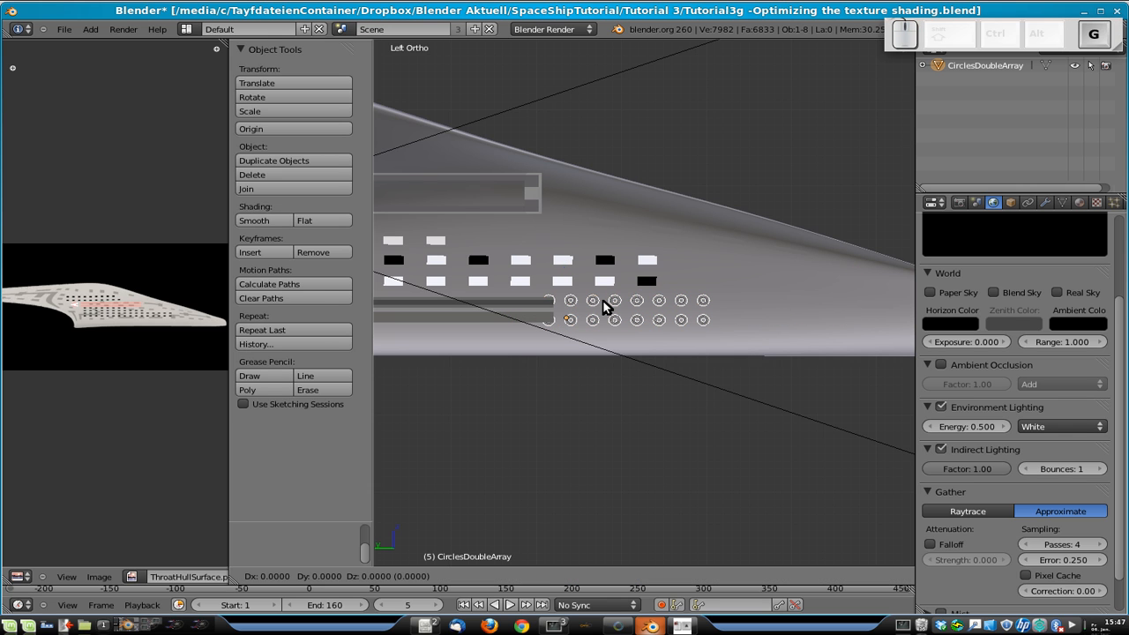
pyautogui.press('y')
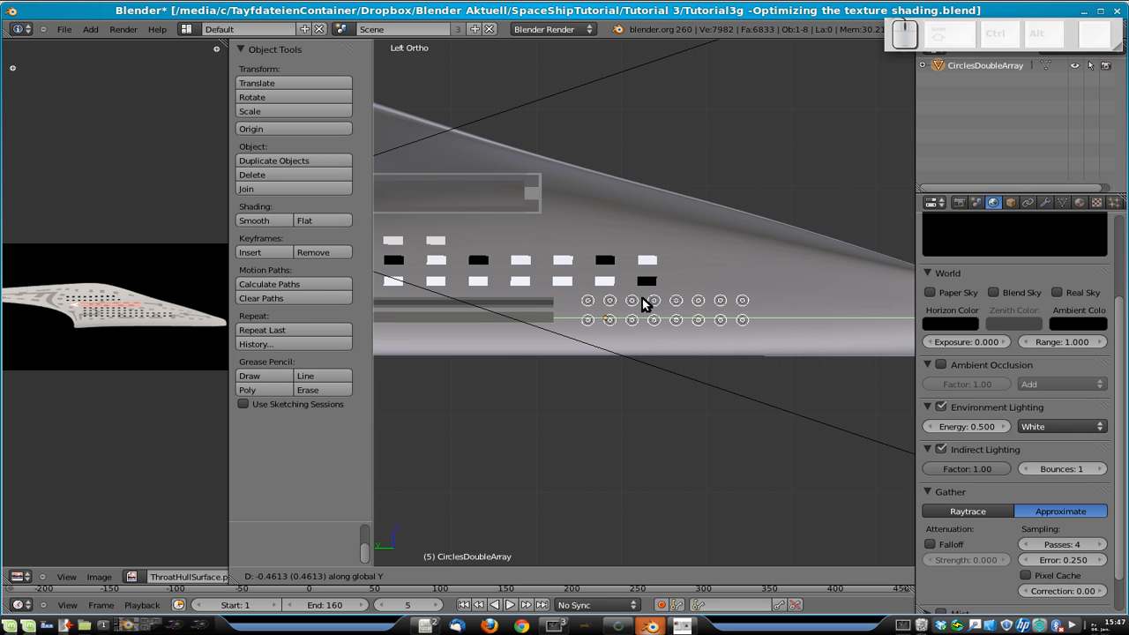
pyautogui.click(637, 302)
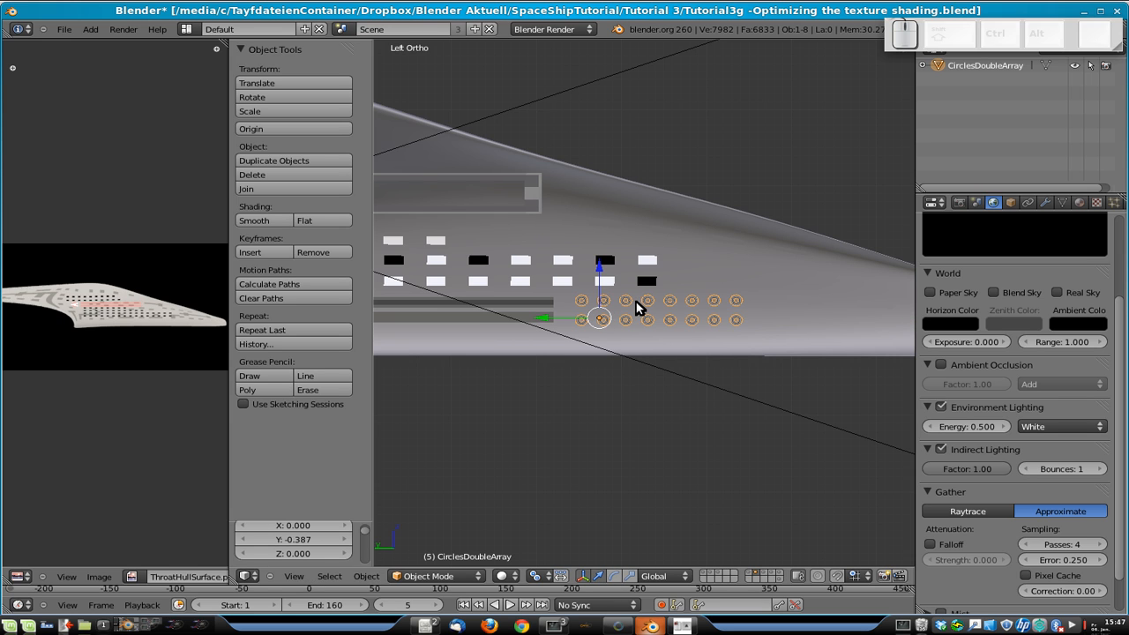
pyautogui.hotkey('alt', 'd')
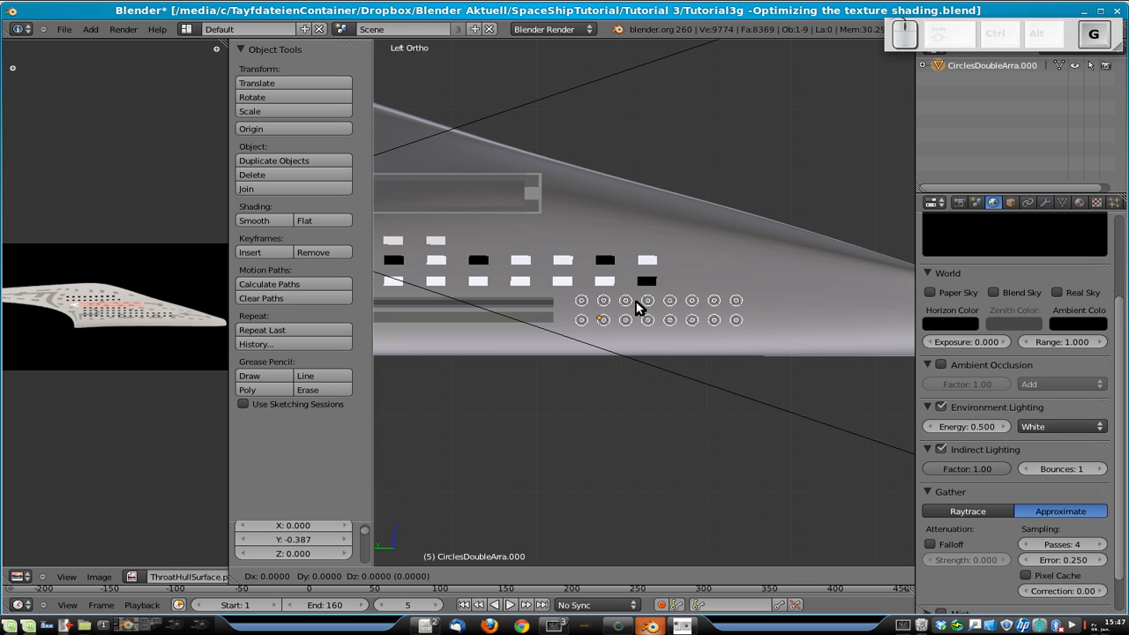
pyautogui.press('y')
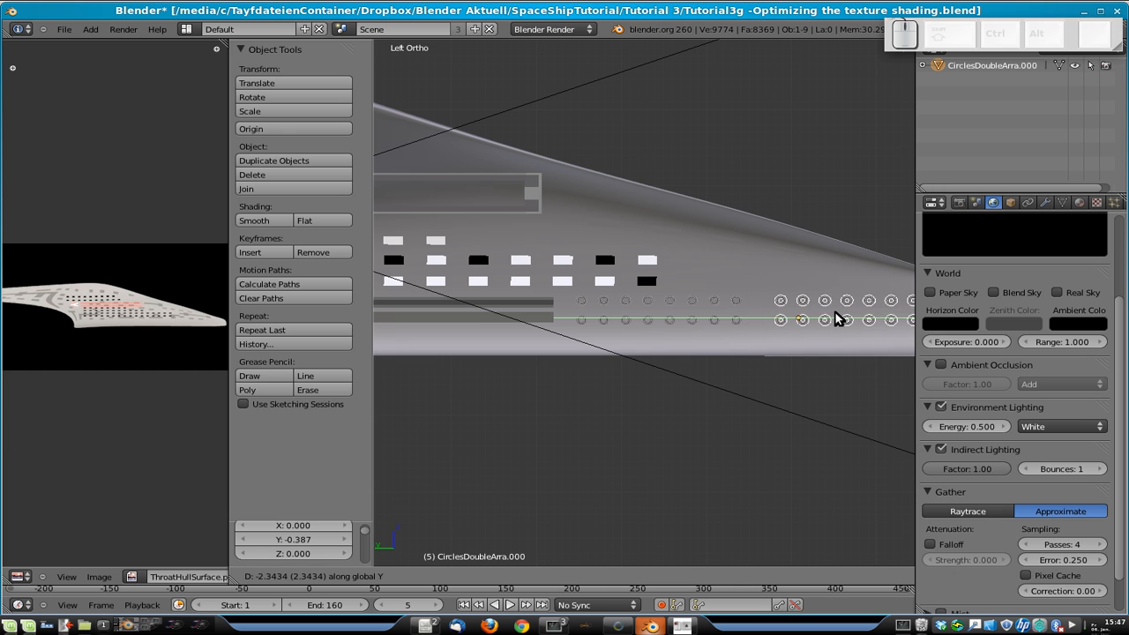
pyautogui.click(835, 313)
# - Move the single row of circles near the upper bracket 0.191 along global Y, away from the pointed shape
pyautogui.scroll(-5, 766, 300)
pyautogui.keyDown('shift'); pyautogui.moveTo(625, 277); pyautogui.dragTo(877, 321, button='middle'); pyautogui.keyUp('shift')
pyautogui.scroll(3, 618, 312)
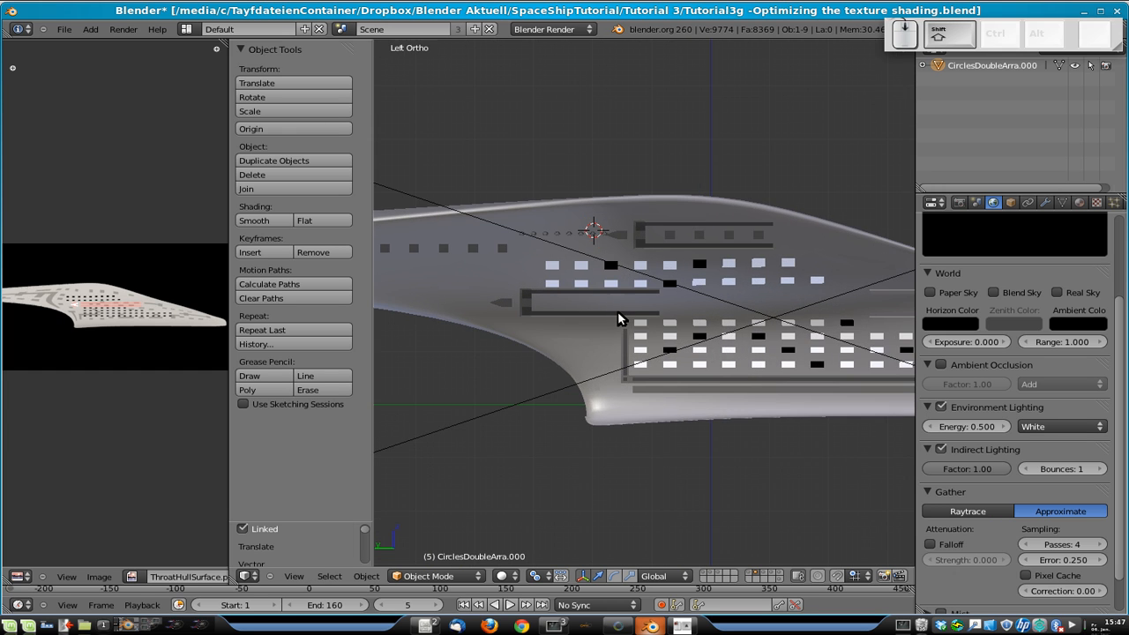
pyautogui.scroll(2, 618, 316)
pyautogui.scroll(3, 715, 328)
pyautogui.rightClick(797, 413)
pyautogui.keyDown('shift'); pyautogui.moveTo(684, 409); pyautogui.dragTo(417, 365, button='middle'); pyautogui.keyUp('shift')
pyautogui.scroll(-2, 816, 399)
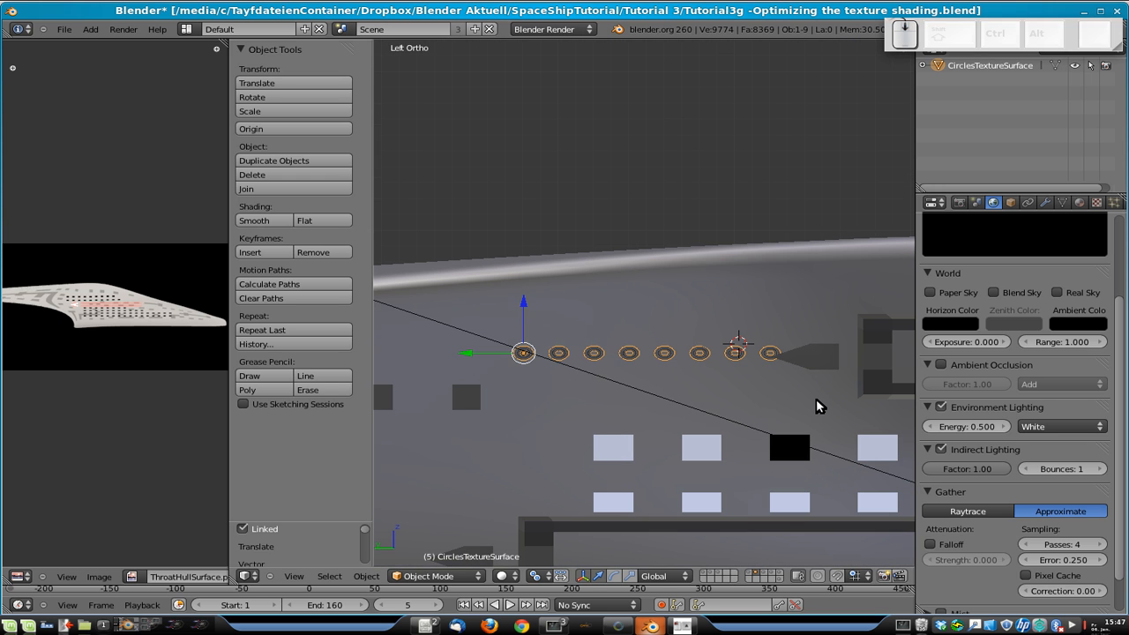
pyautogui.press('g')
pyautogui.press('y')
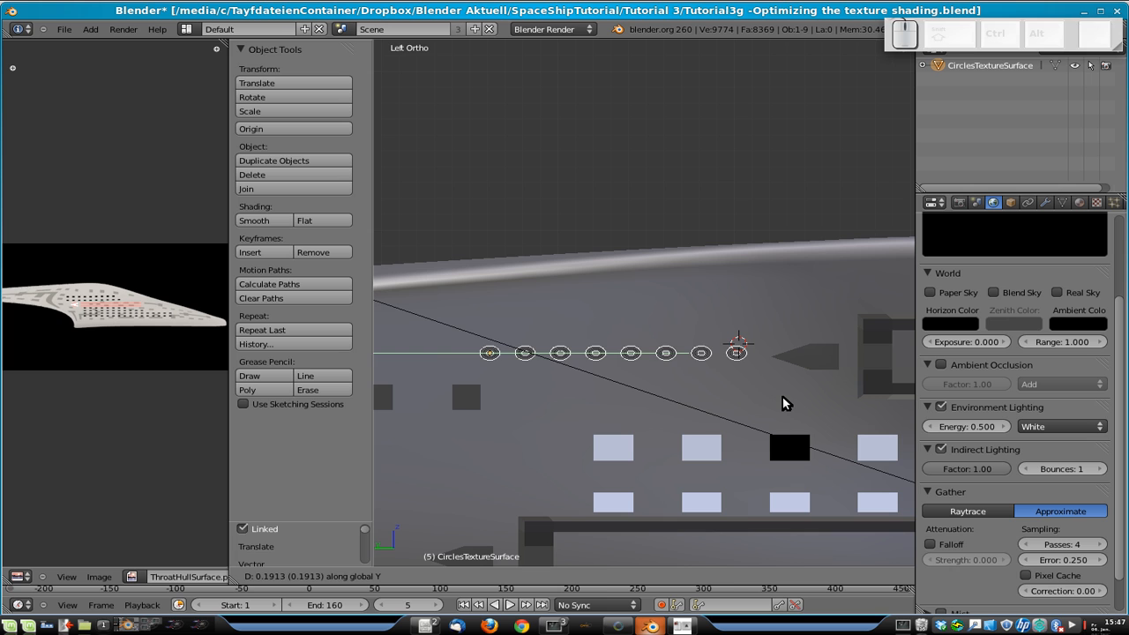
pyautogui.click(782, 397)
# - Duplicate the single circle row upward along global Z and shift the copy outward along global X onto the hull surface
pyautogui.hotkey('shift', 'd')
pyautogui.press('z')
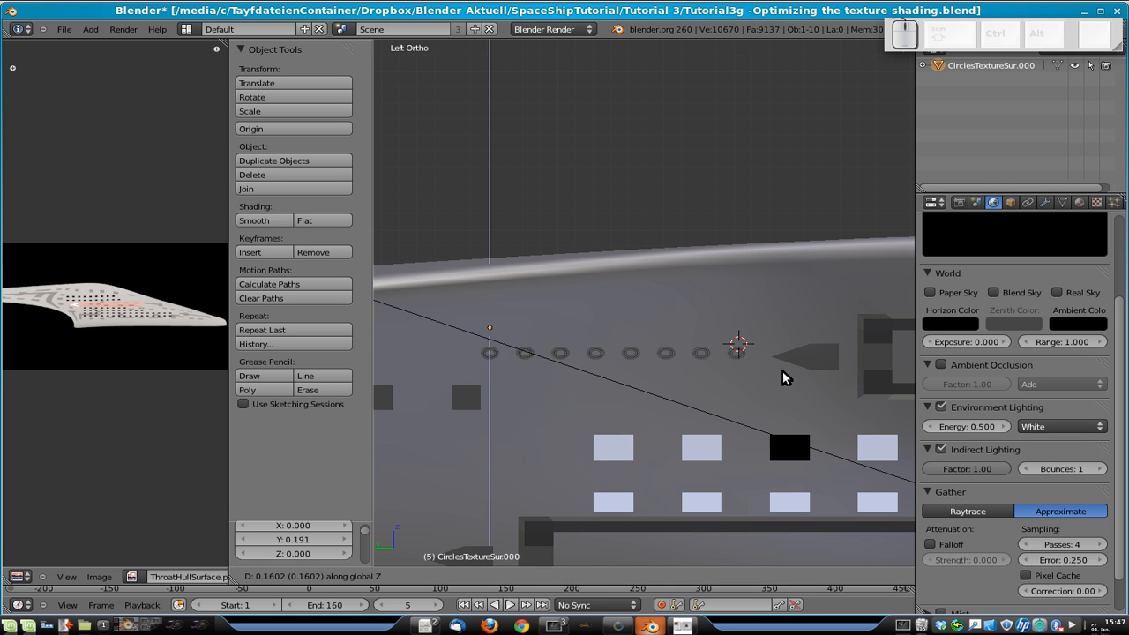
pyautogui.click(782, 371)
pyautogui.moveTo(783, 373); pyautogui.dragTo(769, 443, button='middle')
pyautogui.press('g')
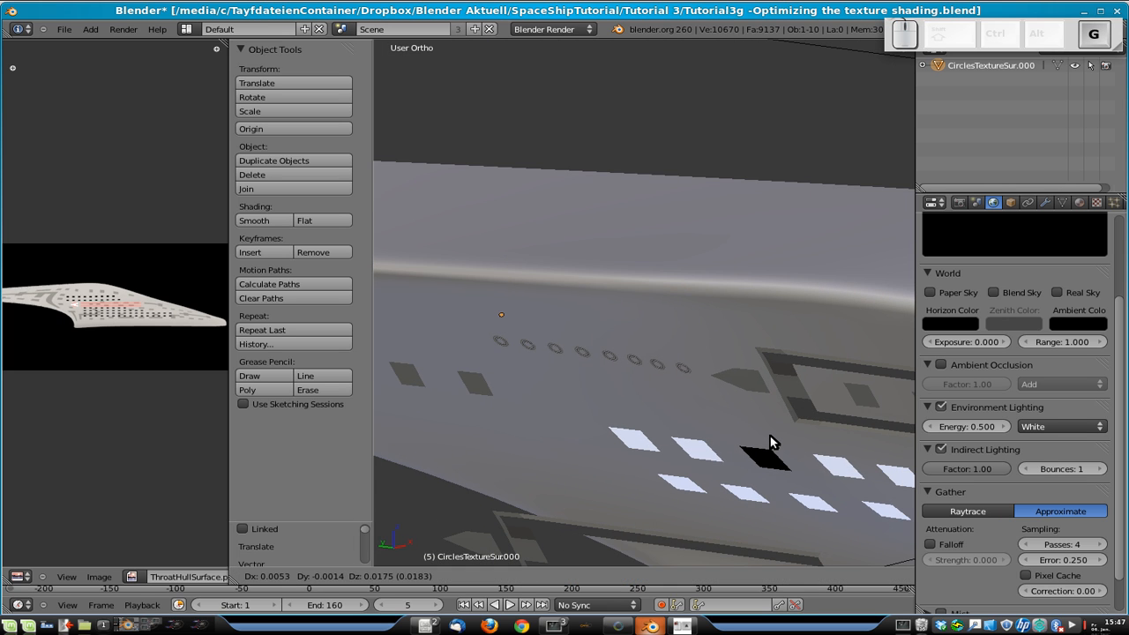
pyautogui.press('x')
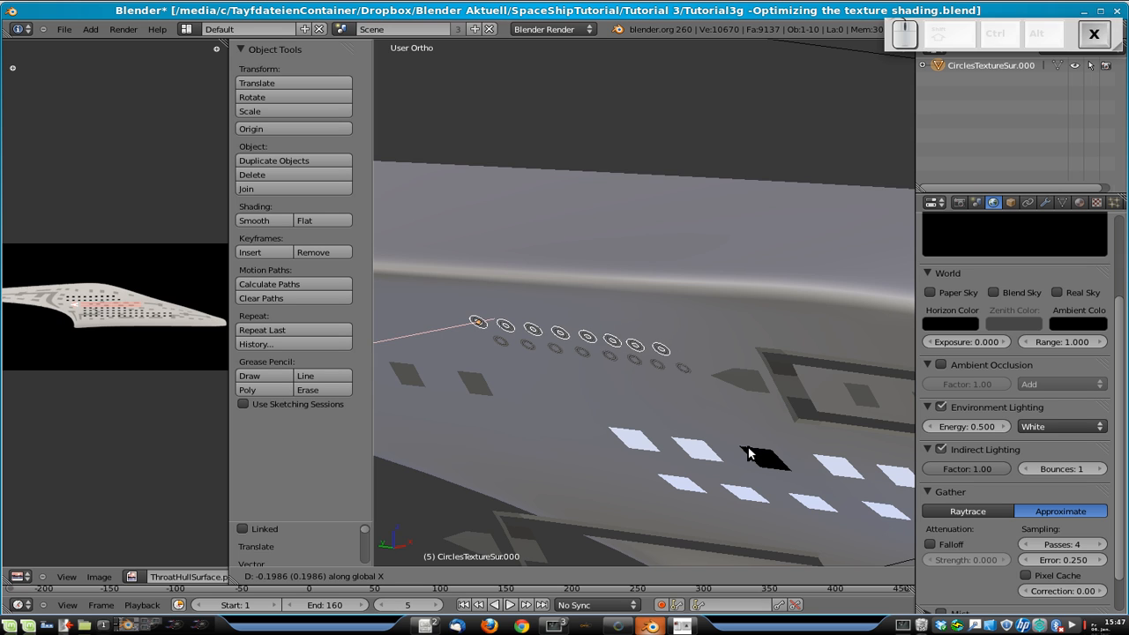
# - Finish shifting the top row of rings along global X, and duplicate it down along Z as a third row beneath the others
pyautogui.click(750, 451)
pyautogui.hotkey('shift', 'd')
pyautogui.press('g')
pyautogui.press('z')
pyautogui.click(759, 496)
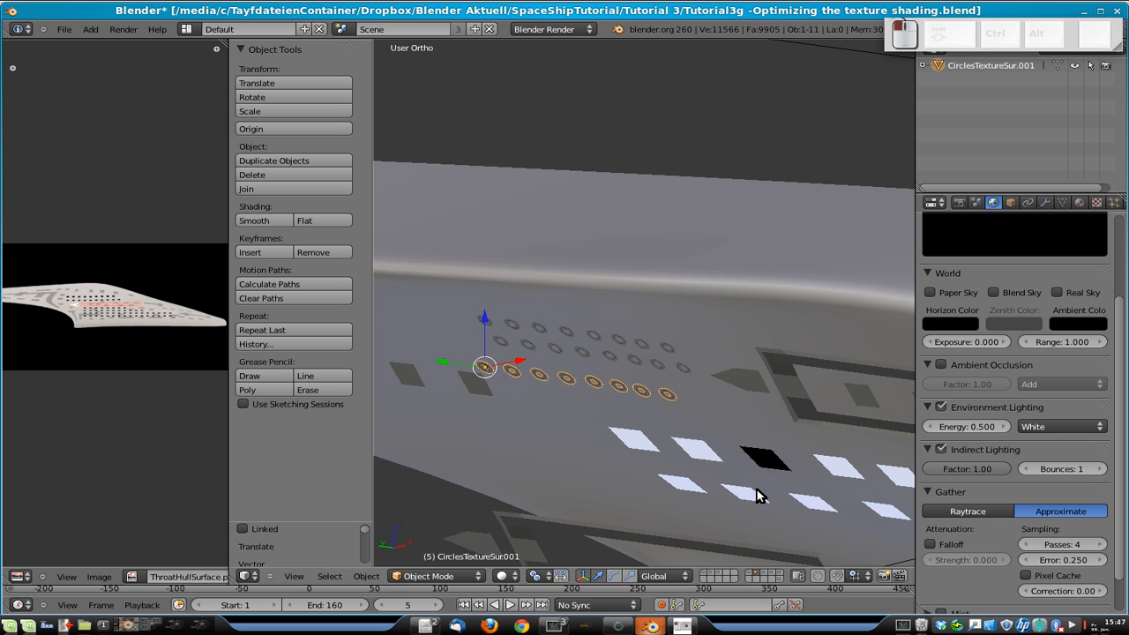
# - Move the new third row of rings about 0.284 along global X to meet the hull surface
pyautogui.press('g')
pyautogui.press('y')
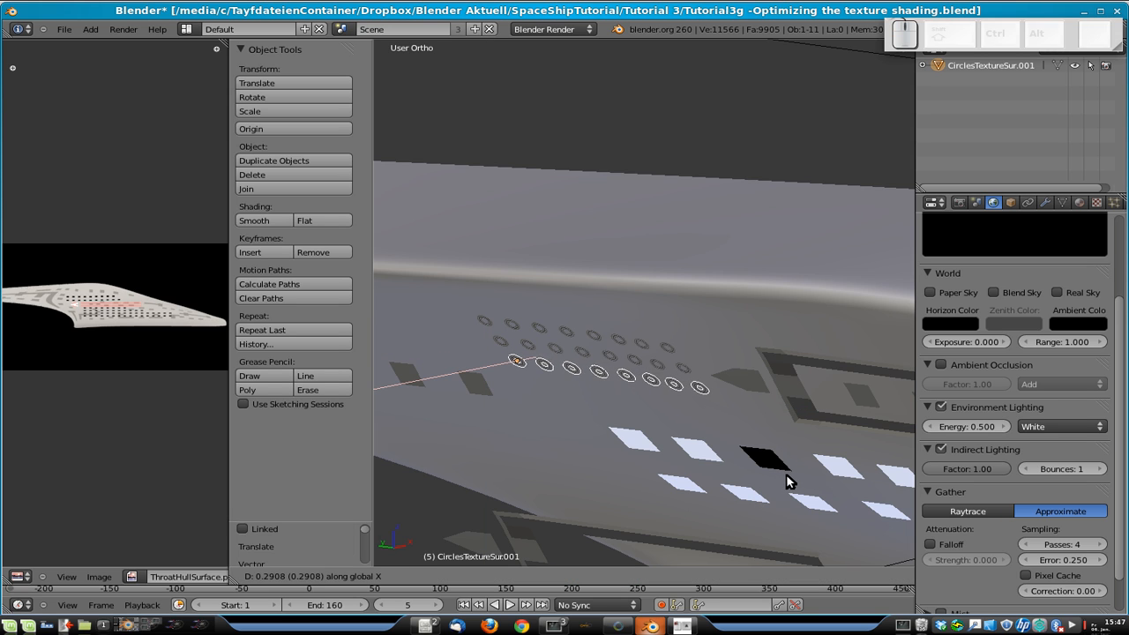
pyautogui.click(788, 472)
pyautogui.scroll(-4, 790, 464)
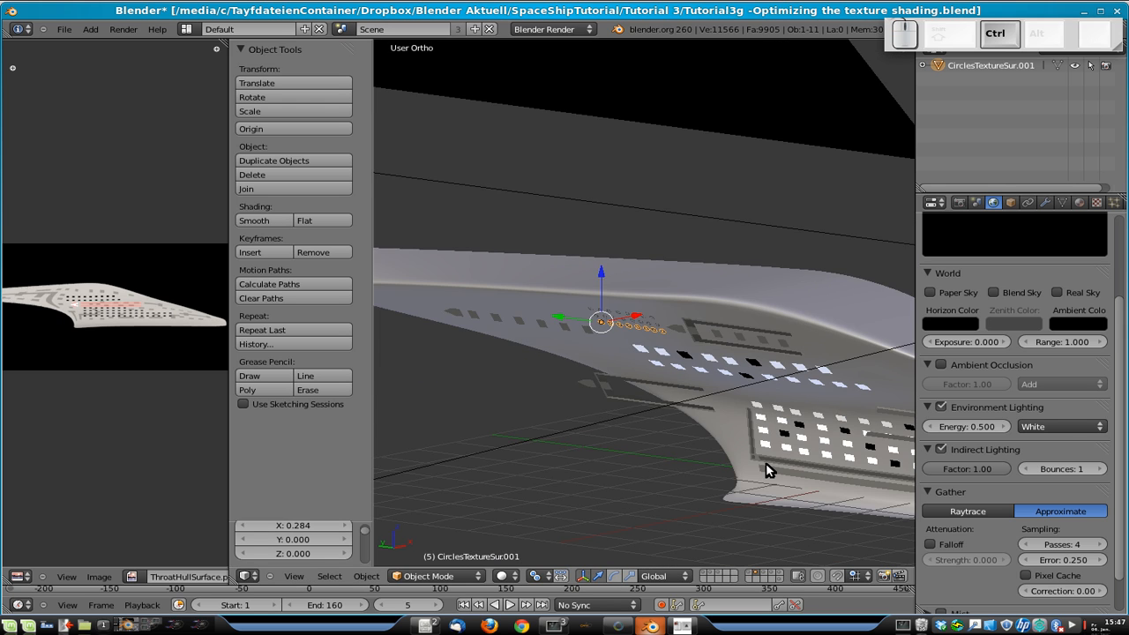
# - Join the three rows of rings into one object in the left orthographic view
pyautogui.press('ctrl+KP_3')
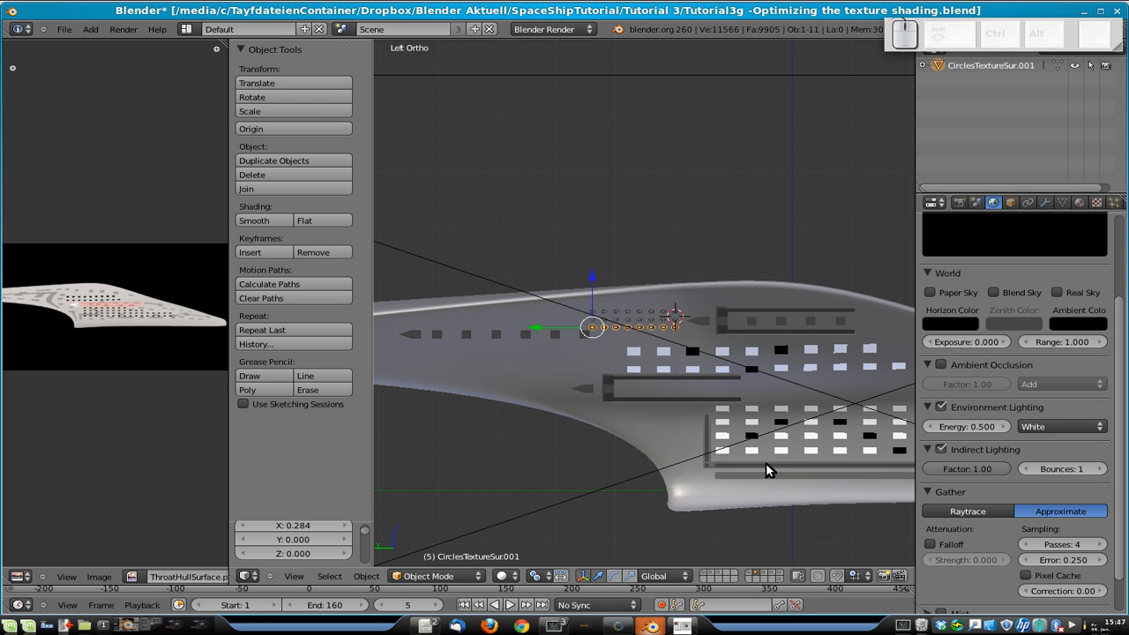
pyautogui.scroll(7, 760, 331)
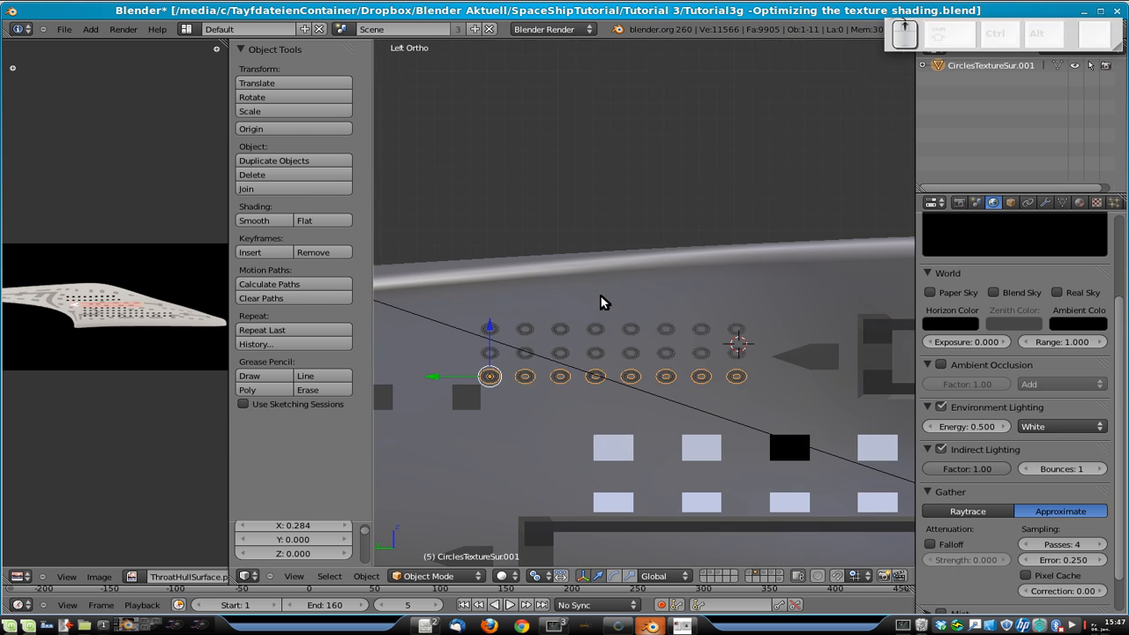
pyautogui.press('Tab')
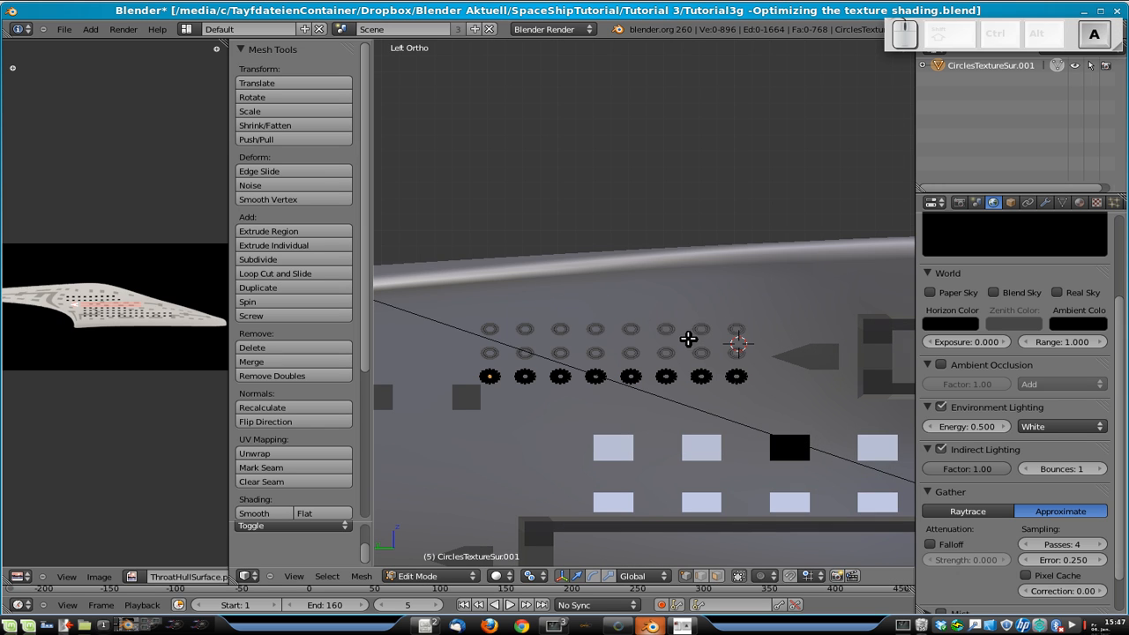
pyautogui.press('Tab')
pyautogui.keyDown('shift'); pyautogui.rightClick(668, 353); pyautogui.keyUp('shift')
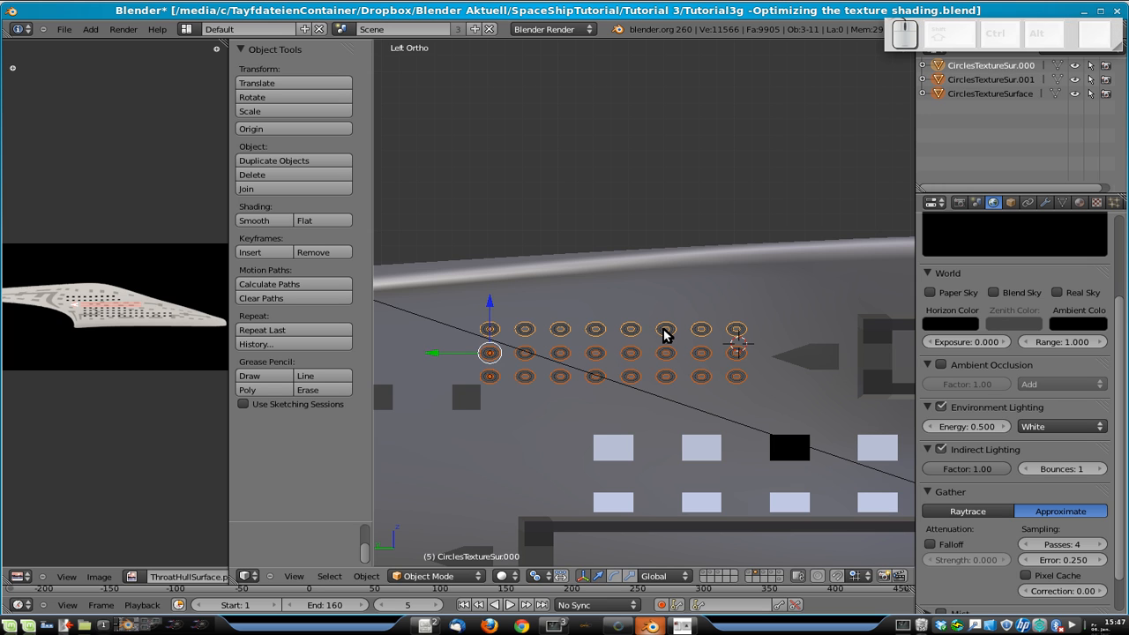
pyautogui.hotkey('ctrl', 'j')
# - Duplicate the three-by-three block of rings nearest the arrow marking and move the copy about 2 units down along Z
pyautogui.press('Tab')
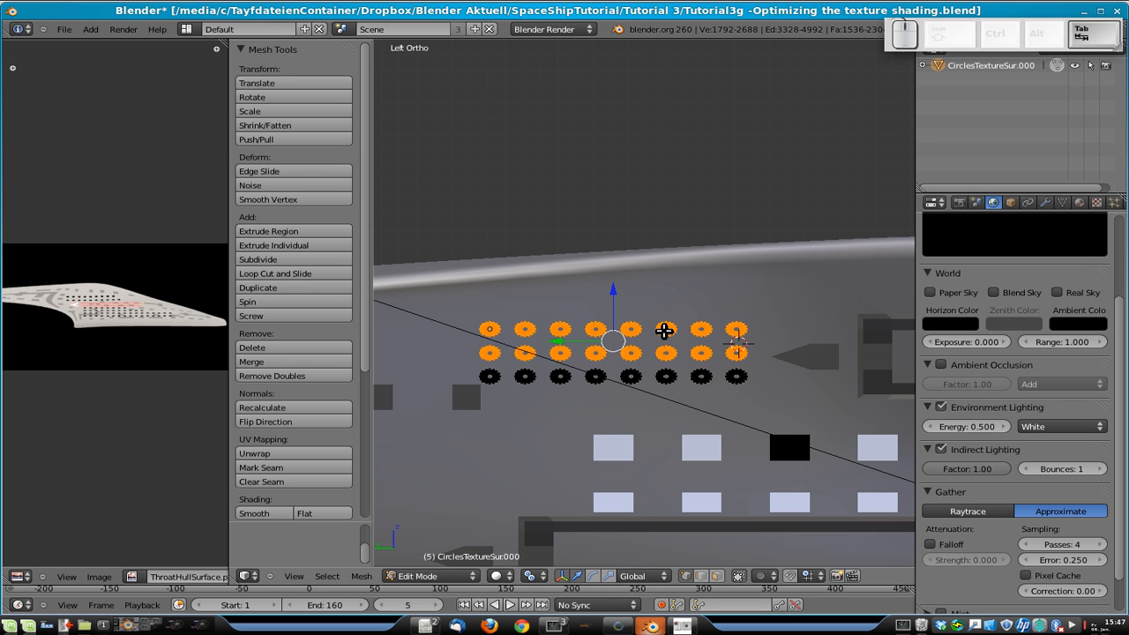
pyautogui.press('a')
pyautogui.press('b')
pyautogui.moveTo(647, 310); pyautogui.dragTo(762, 394)
pyautogui.scroll(-8, 759, 391)
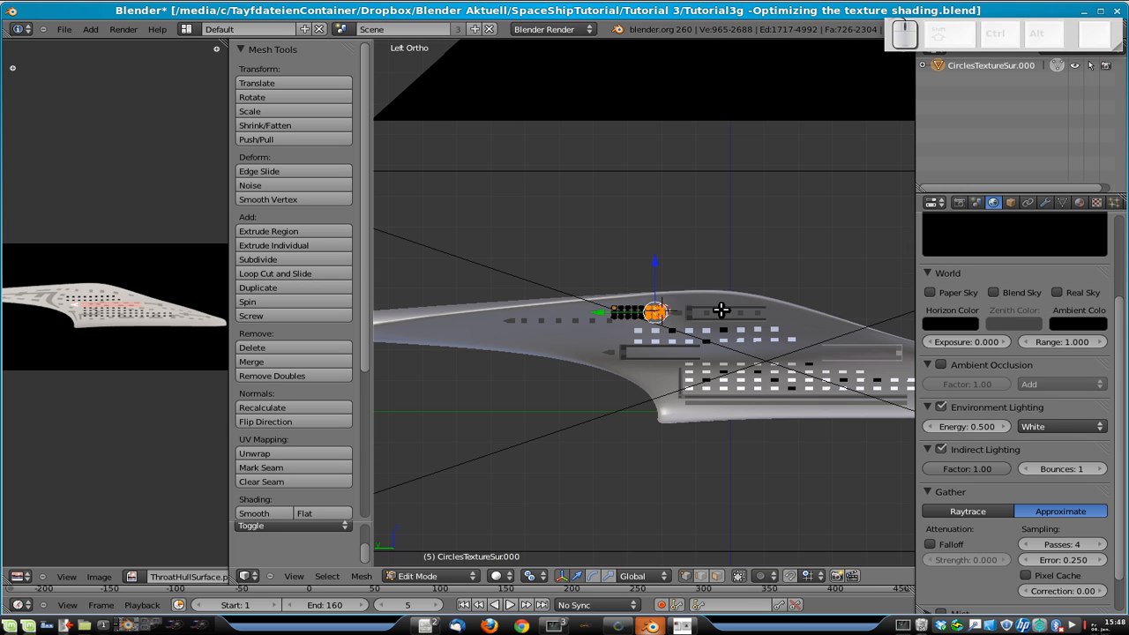
pyautogui.hotkey('shift', 'd')
pyautogui.press('z')
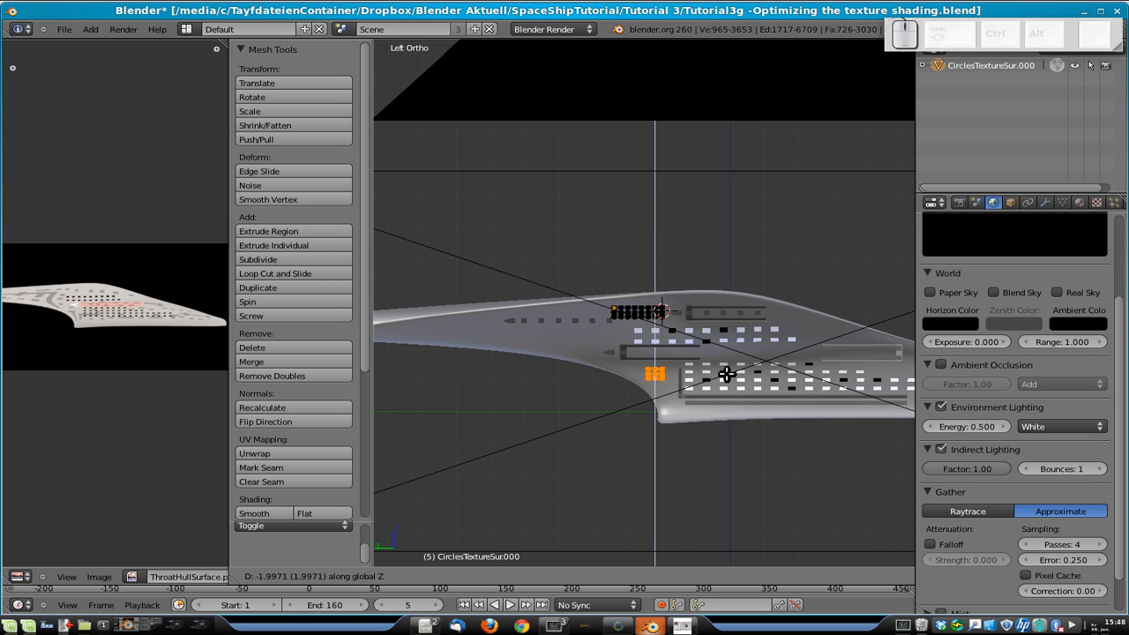
pyautogui.click(729, 378)
# - Rotate the copied ring block about 16.7° around global Y and move it about 1.84 along X against the hull
pyautogui.moveTo(750, 427); pyautogui.dragTo(613, 444, button='middle')
pyautogui.press('r')
pyautogui.press('y')
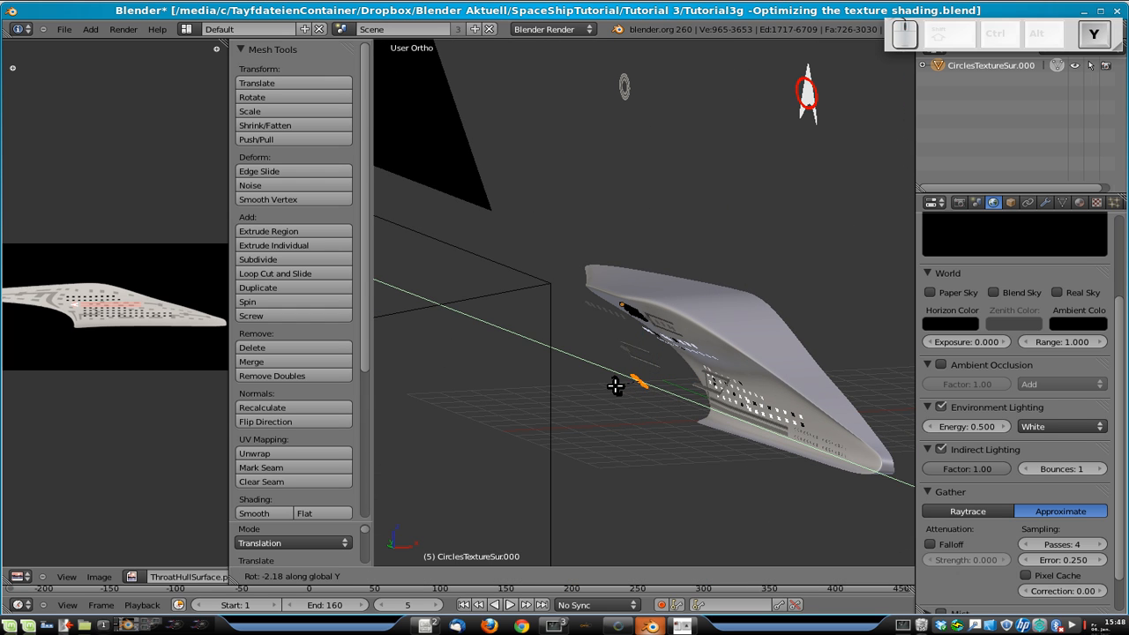
pyautogui.click(632, 380)
pyautogui.press('g')
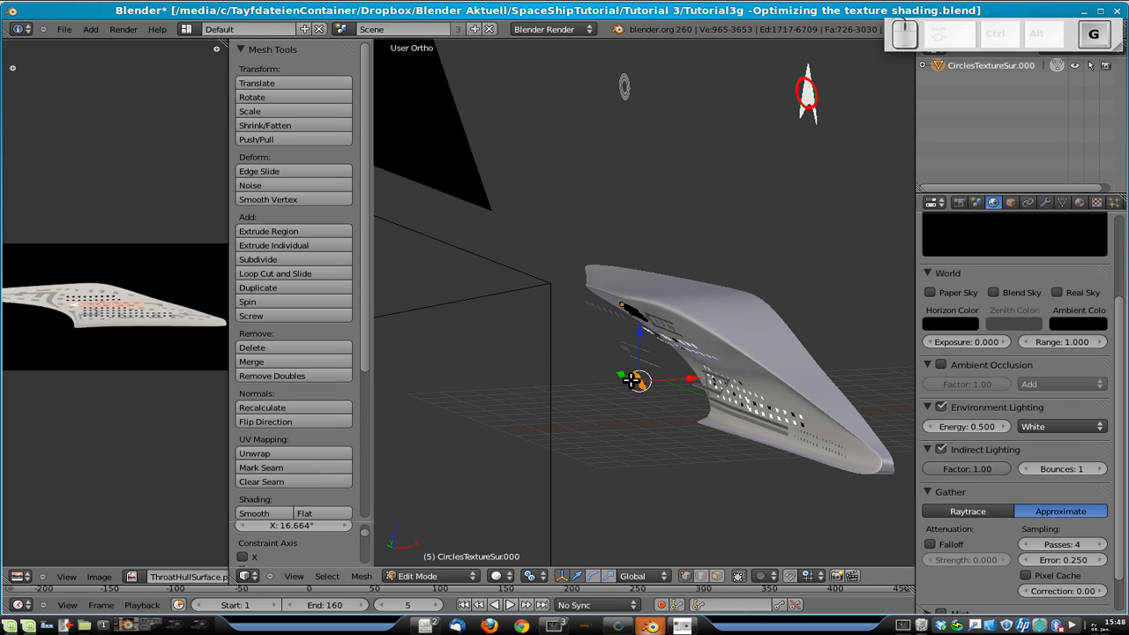
pyautogui.press('y')
pyautogui.press('x')
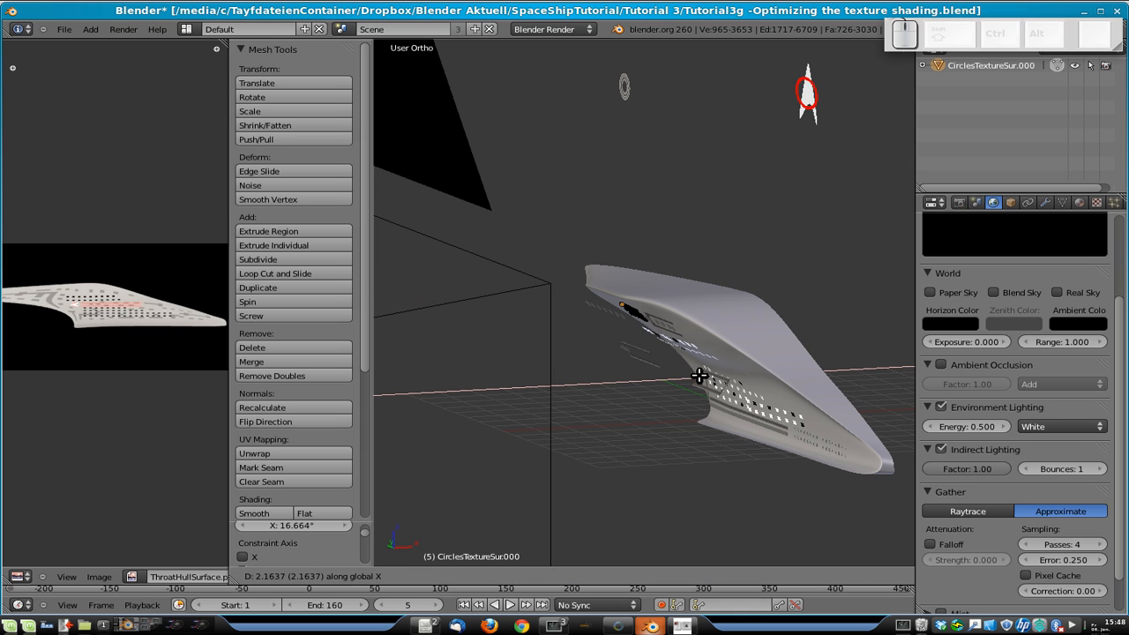
pyautogui.click(690, 378)
# - Shift the whole ring object about -0.169 along global Y in Object Mode, viewed from the left
pyautogui.press('KP_3')
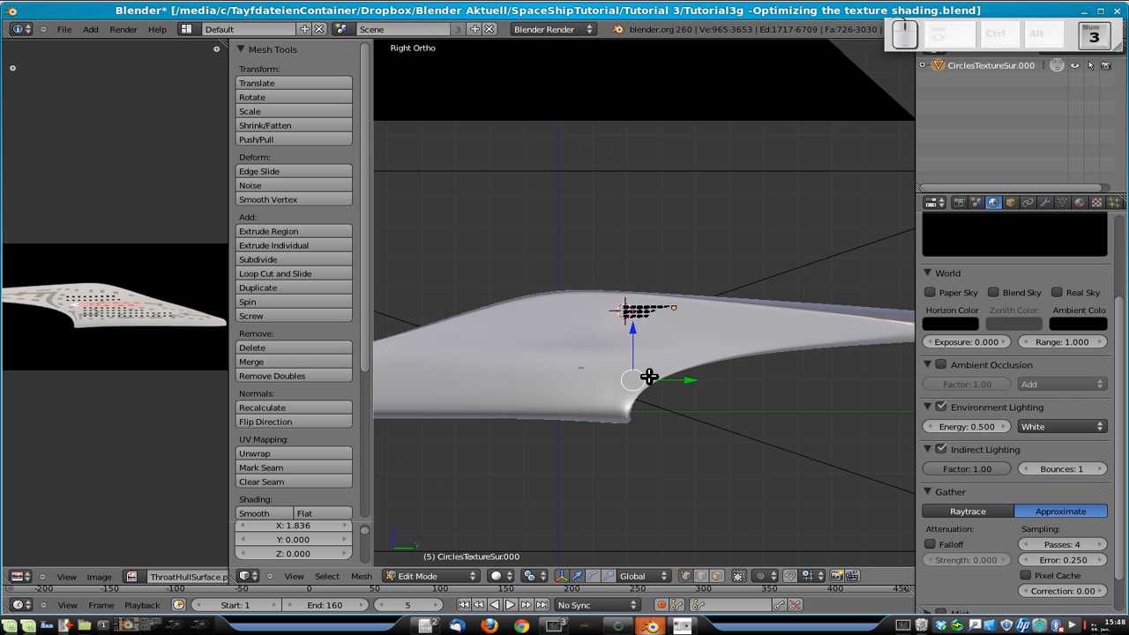
pyautogui.press('ctrl+KP_3')
pyautogui.keyDown('shift'); pyautogui.moveTo(771, 514); pyautogui.dragTo(735, 369, button='middle'); pyautogui.keyUp('shift')
pyautogui.press('Tab')
pyautogui.scroll(4, 716, 187)
pyautogui.press('g')
pyautogui.press('x')
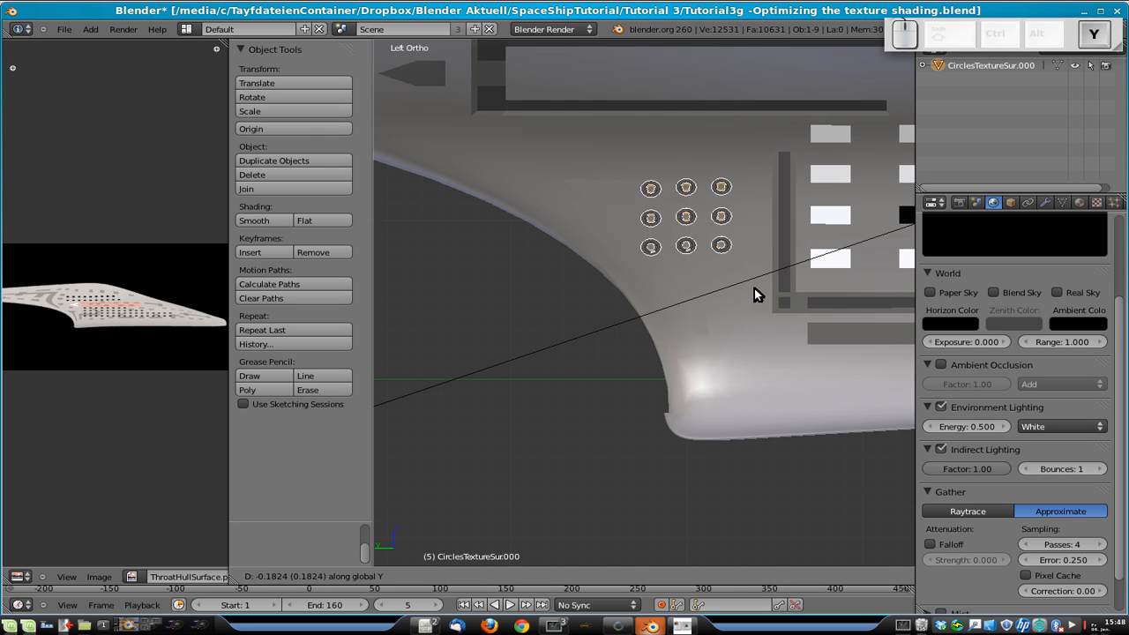
pyautogui.click(753, 286)
pyautogui.press('s')
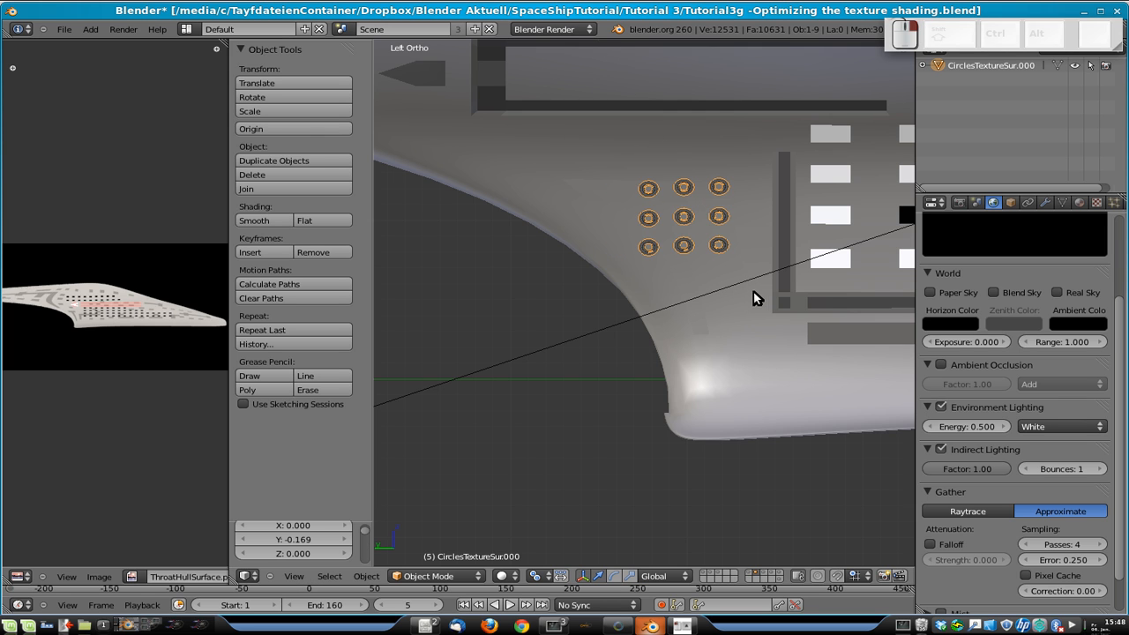
pyautogui.scroll(-6, 751, 296)
pyautogui.press('Return')
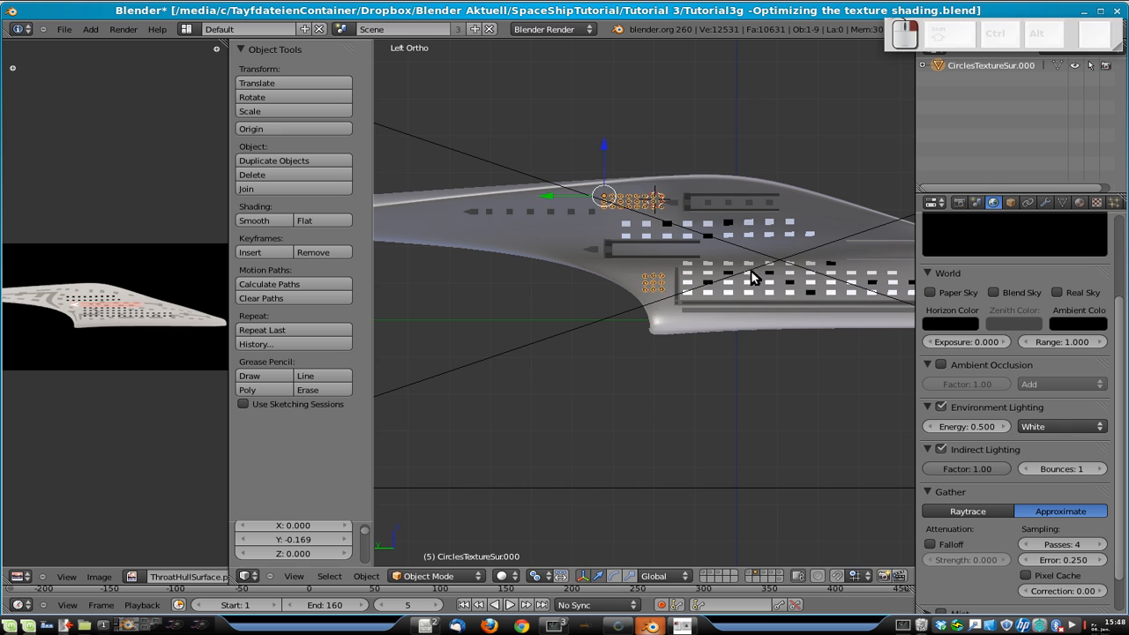
# - Separate the selected lower three-by-three ring block into its own object using Selection
pyautogui.scroll(6, 732, 283)
pyautogui.press('Tab')
pyautogui.scroll(-6, 730, 244)
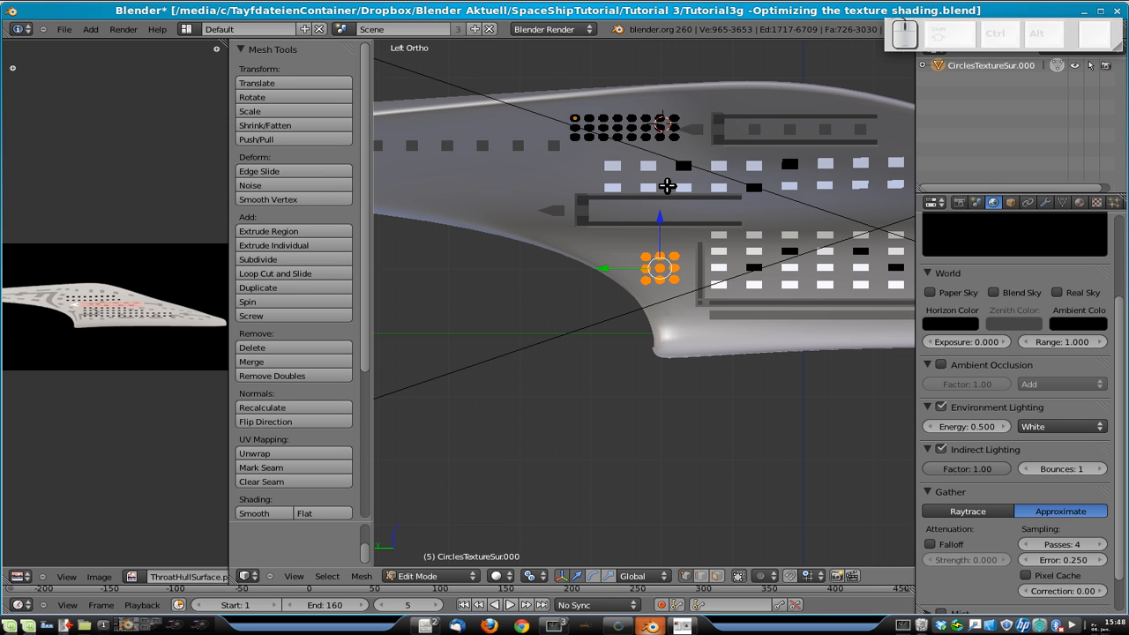
pyautogui.press('p')
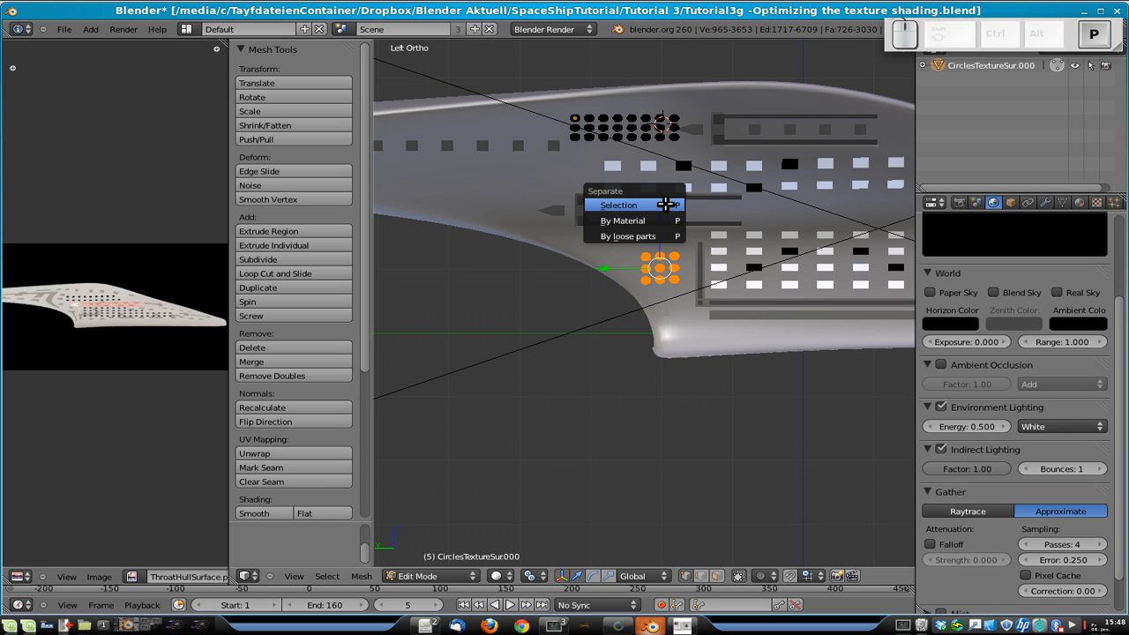
pyautogui.click(665, 205)
pyautogui.press('Tab')
# - Select the separated ring block and scale its mesh up by about 1.175 in Edit Mode
pyautogui.rightClick(675, 271)
pyautogui.scroll(5, 761, 335)
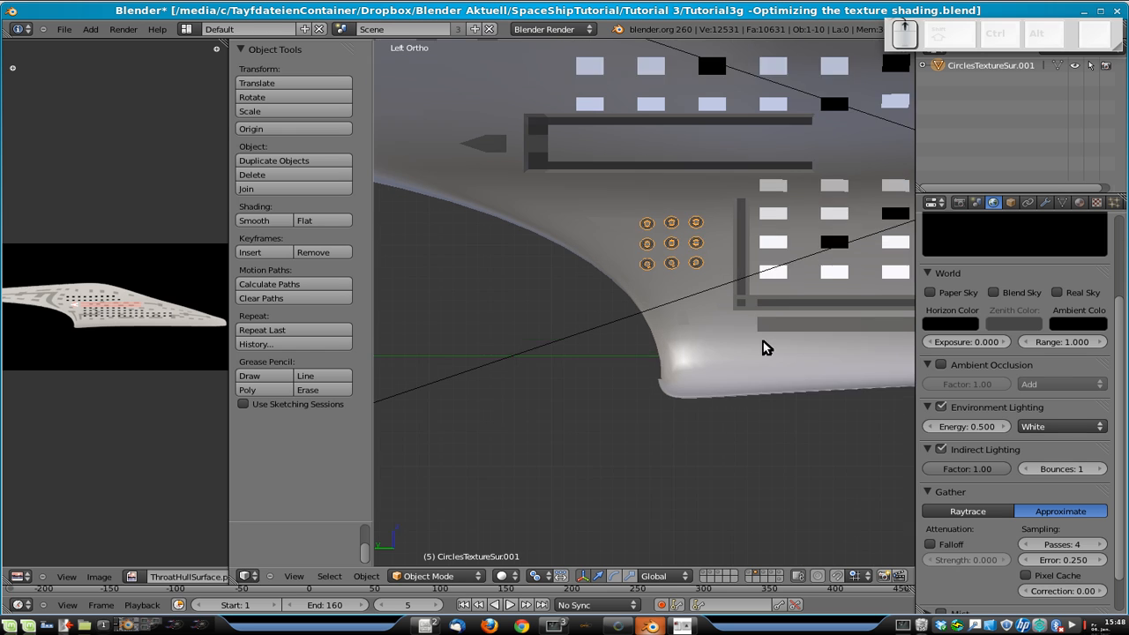
pyautogui.moveTo(862, 309); pyautogui.dragTo(704, 310, button='middle')
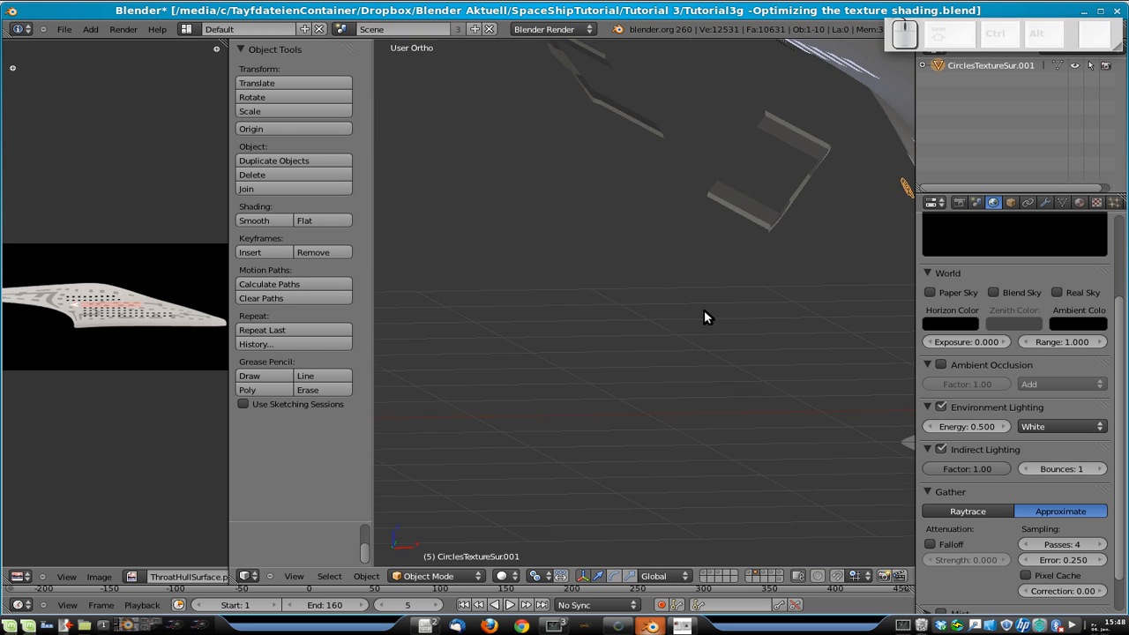
pyautogui.scroll(-4, 707, 306)
pyautogui.moveTo(839, 279); pyautogui.dragTo(878, 300, button='middle')
pyautogui.rightClick(784, 319)
pyautogui.rightClick(756, 273)
pyautogui.press('Tab')
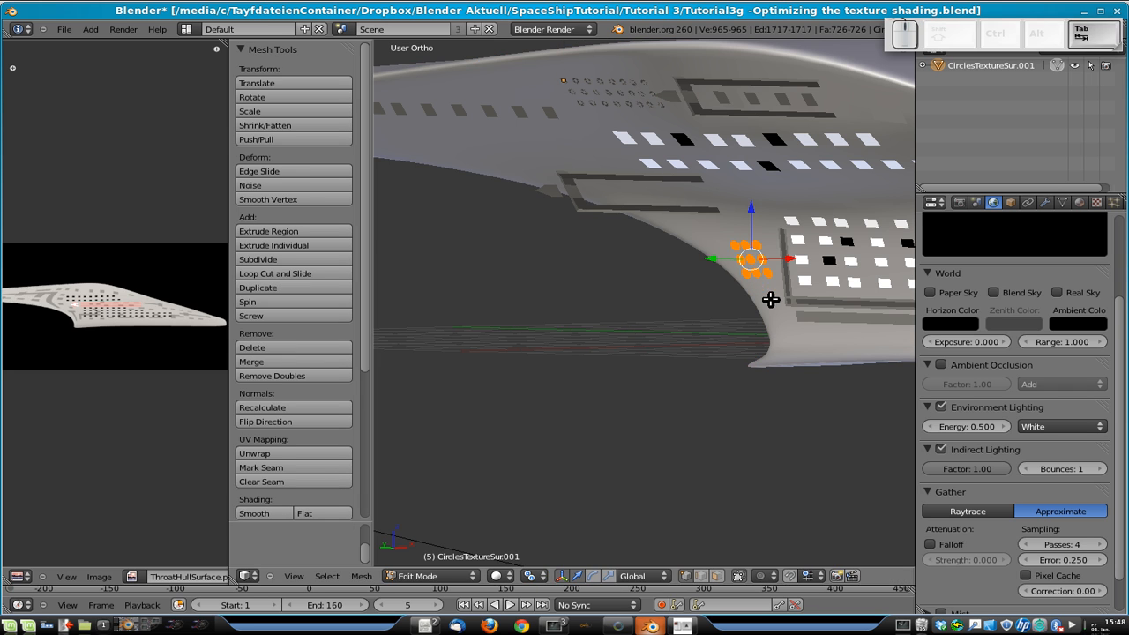
pyautogui.press('s')
pyautogui.click(782, 306)
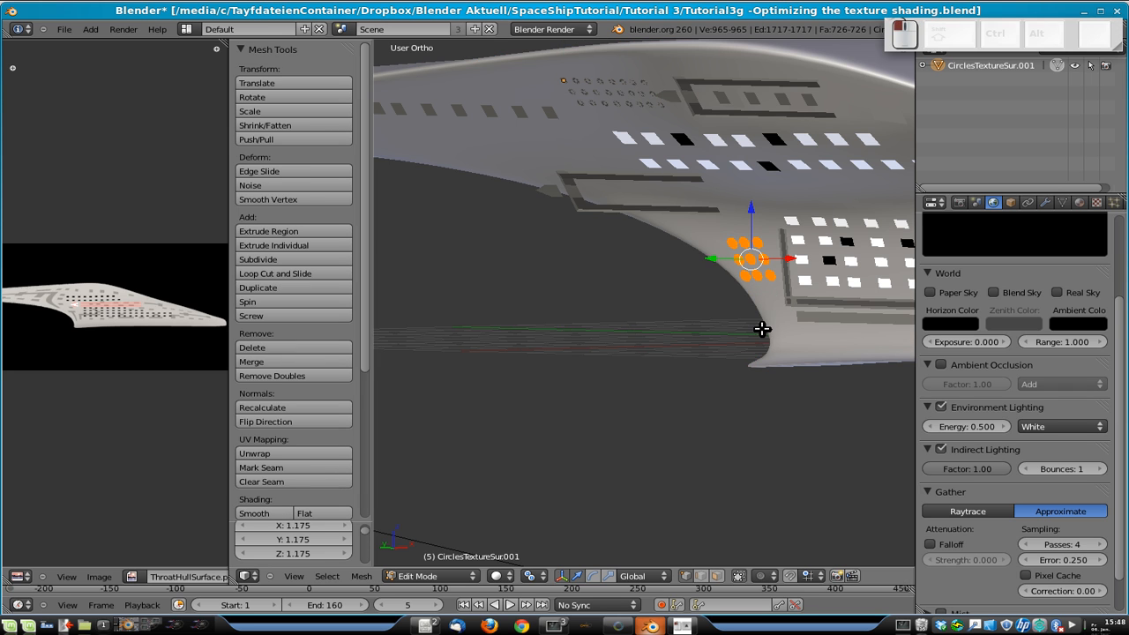
# - Scale the lower ring block up again by about 1.312 and move it about 0.08 along Y and 0.112 along Z
pyautogui.press('ctrl+KP_3')
pyautogui.press('Tab')
pyautogui.press('Tab')
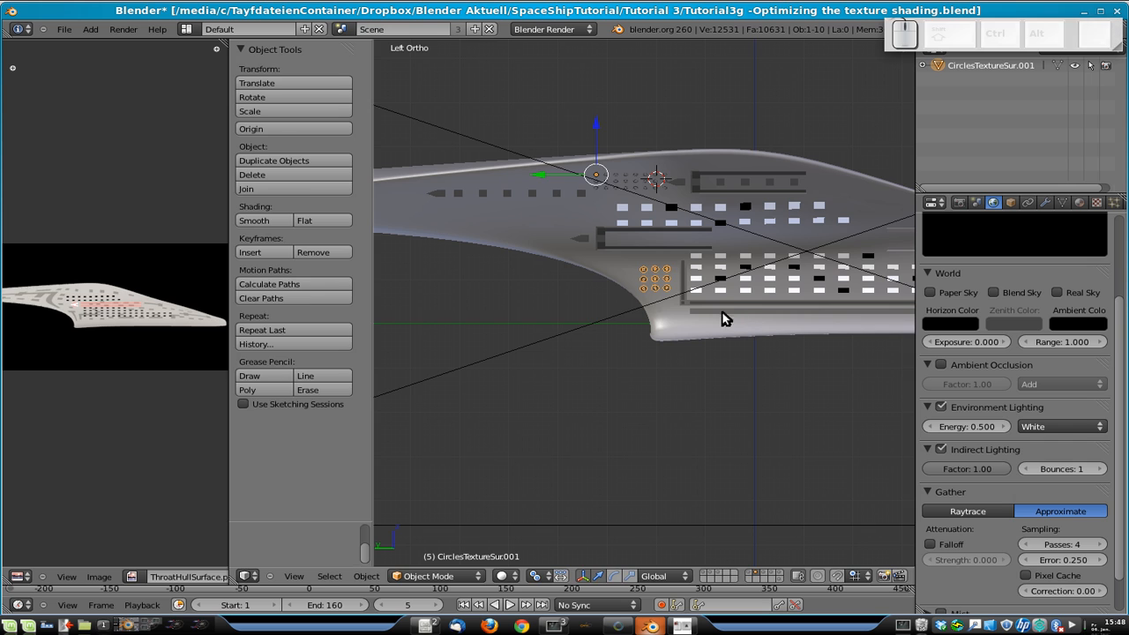
pyautogui.press('s')
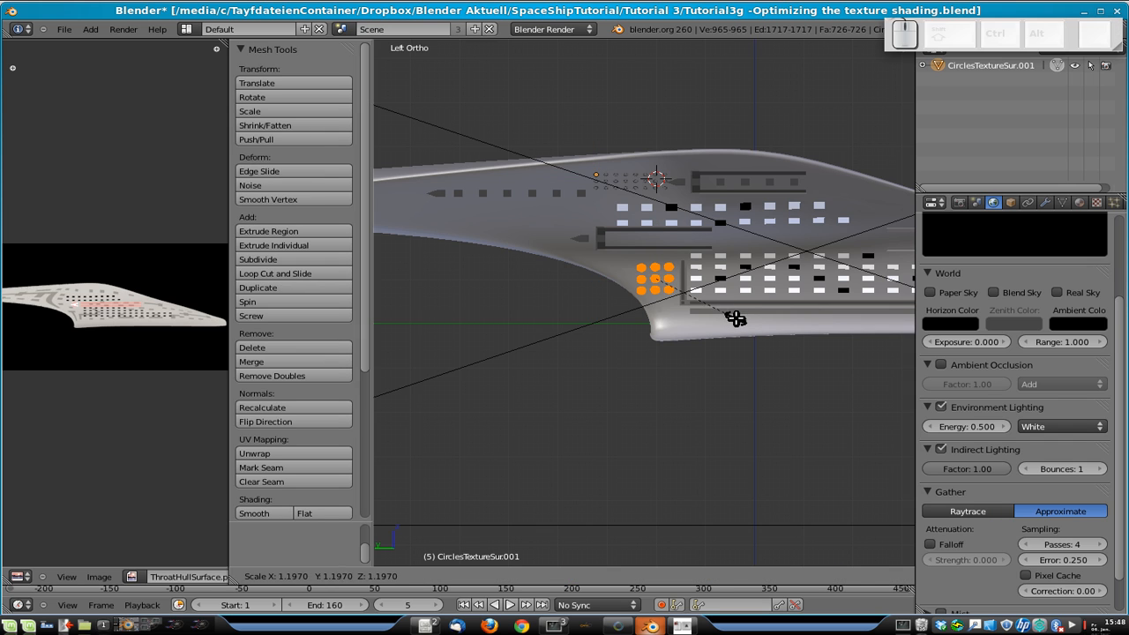
pyautogui.click(741, 325)
pyautogui.press('g')
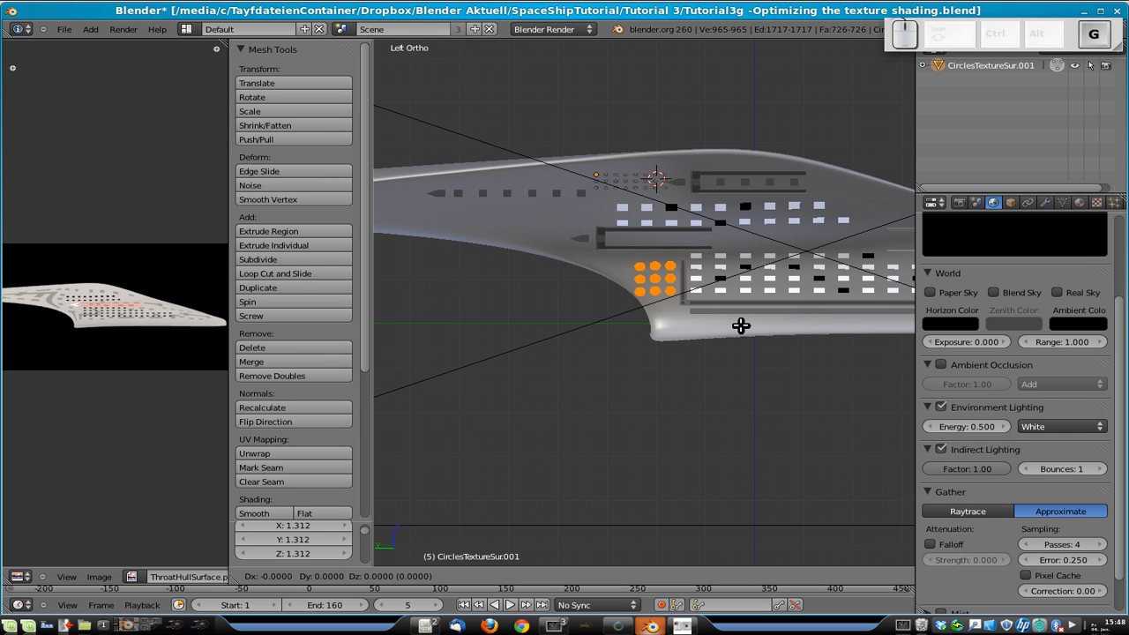
pyautogui.click(736, 321)
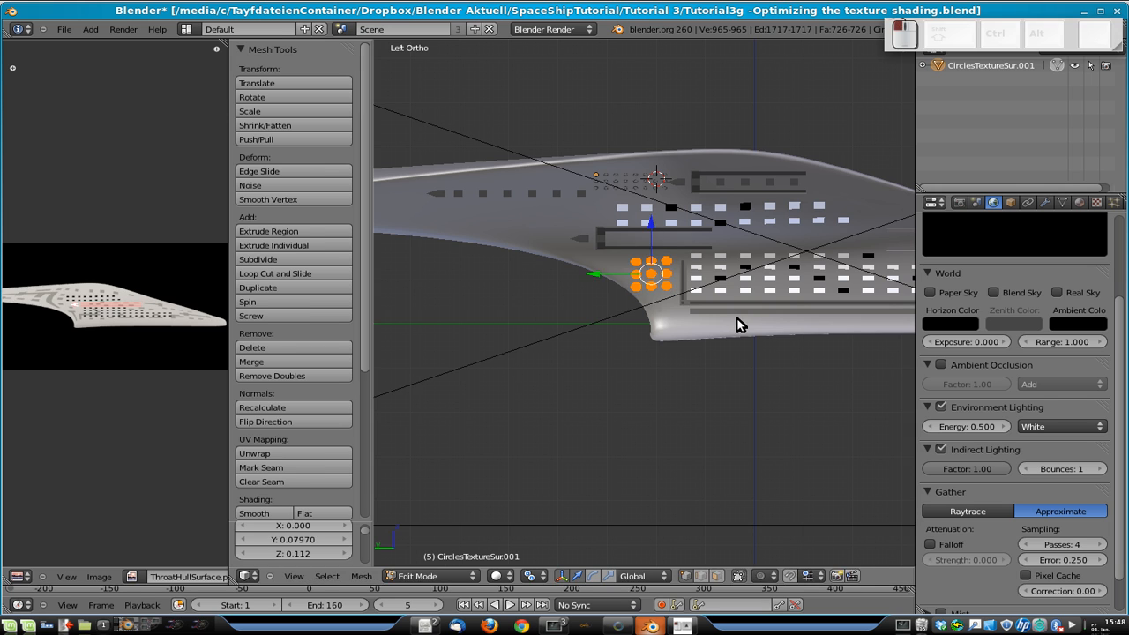
pyautogui.press('Tab')
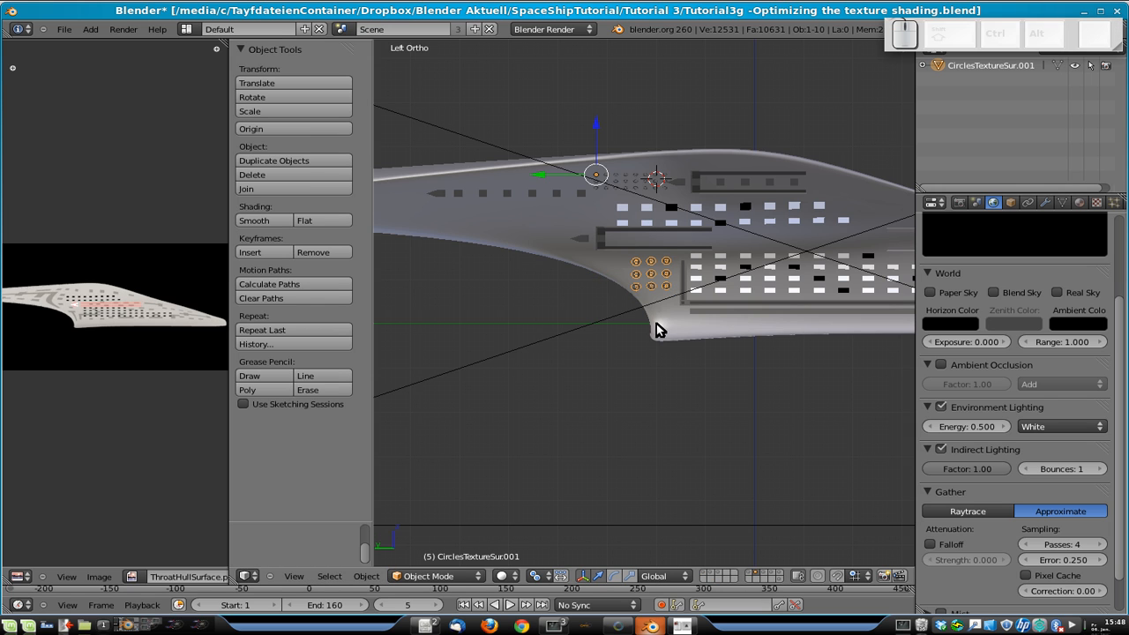
# - Save over the existing blend file and render the current frame to inspect the ring details on the hull
pyautogui.hotkey('ctrl', 's')
pyautogui.click(806, 326)
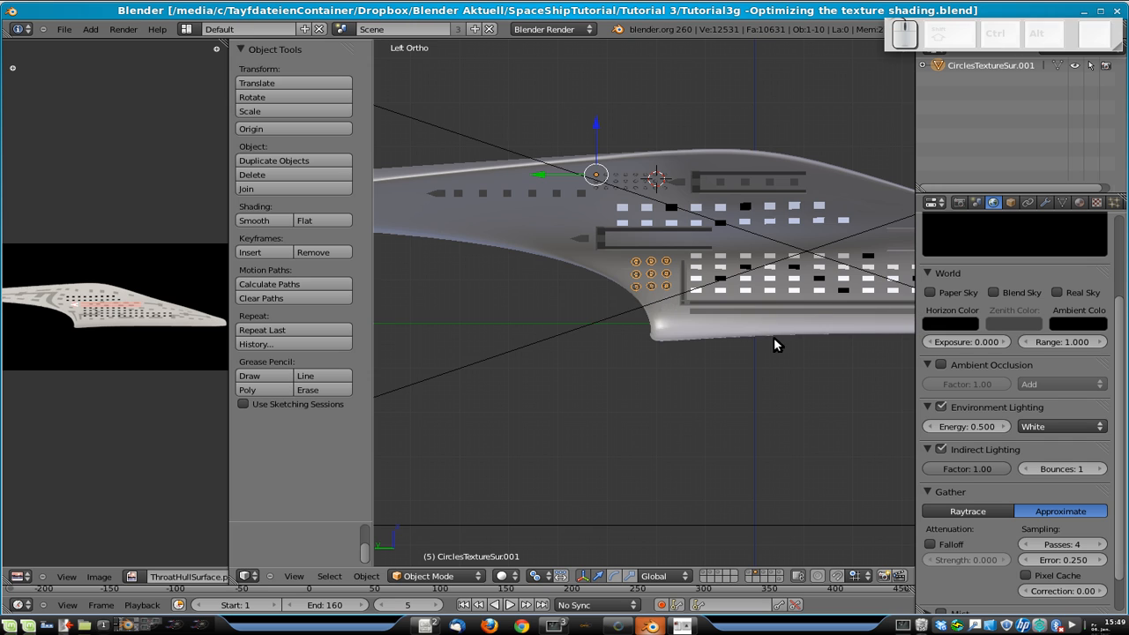
pyautogui.press('F12')
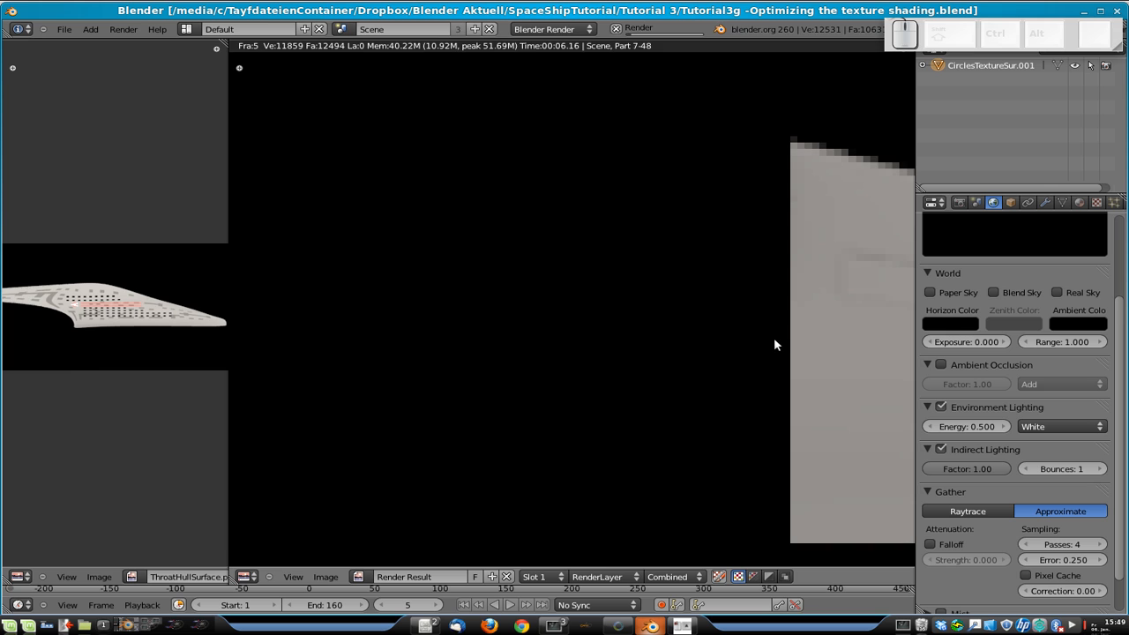
pyautogui.scroll(-4, 711, 309)
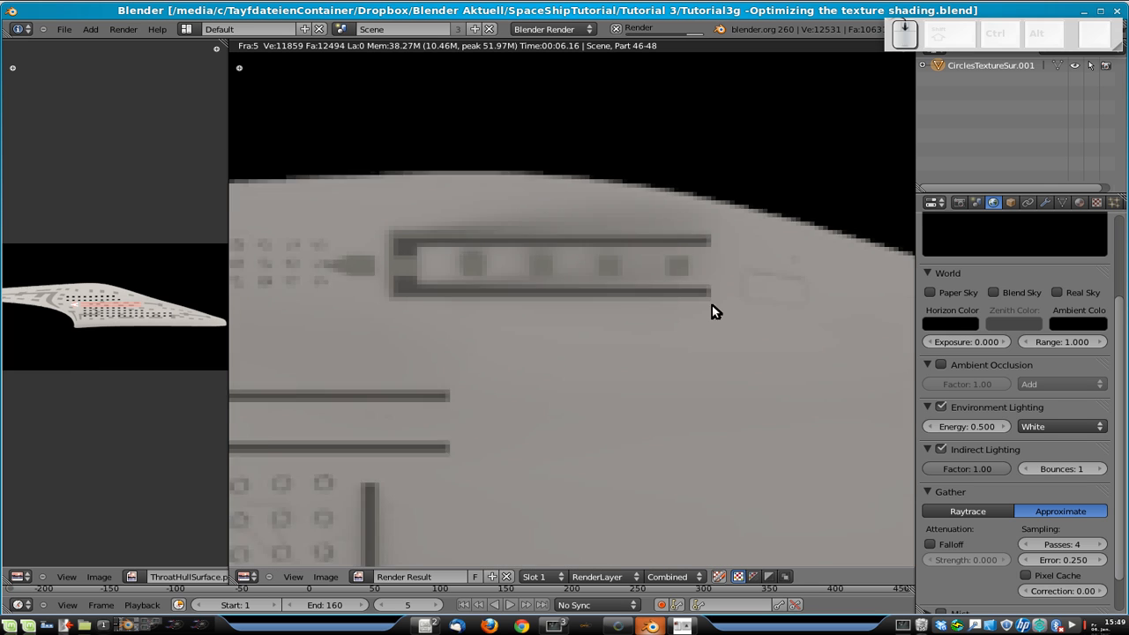
pyautogui.scroll(-2, 649, 280)
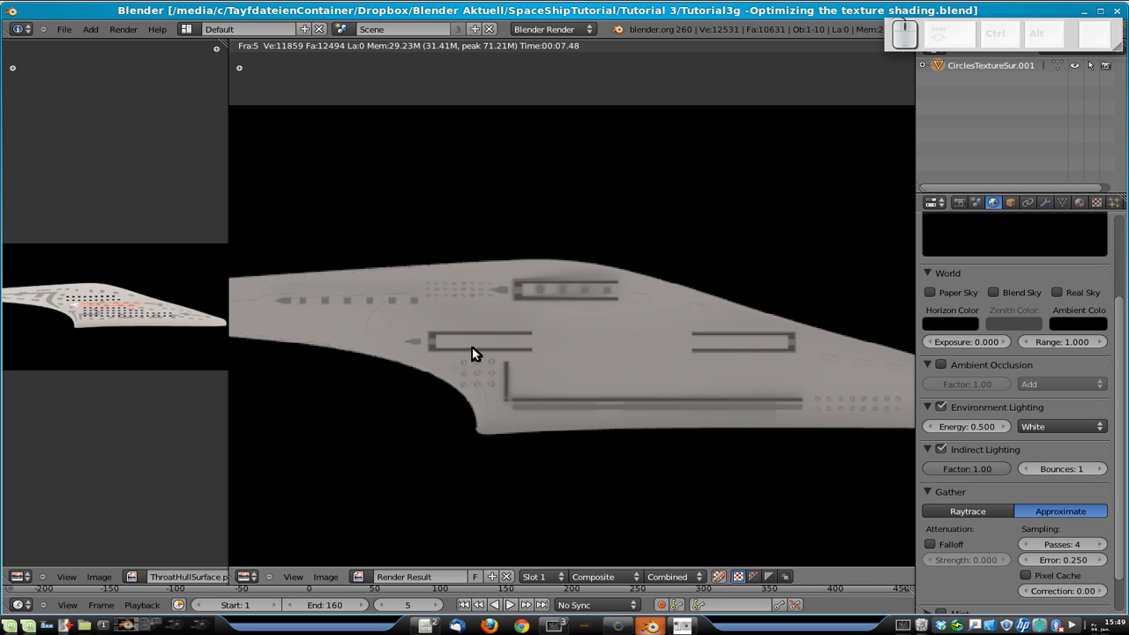
pyautogui.press('Escape')
# - Duplicate the upper outer edge of the lower front frame in TextureThroat's mesh, using edge selection and leaving the copy in place
pyautogui.scroll(5, 772, 198)
pyautogui.keyDown('shift'); pyautogui.moveTo(771, 191); pyautogui.dragTo(571, 361, button='middle'); pyautogui.keyUp('shift')
pyautogui.scroll(4, 661, 186)
pyautogui.keyDown('shift'); pyautogui.moveTo(661, 187); pyautogui.dragTo(652, 382, button='middle'); pyautogui.keyUp('shift')
pyautogui.rightClick(628, 361)
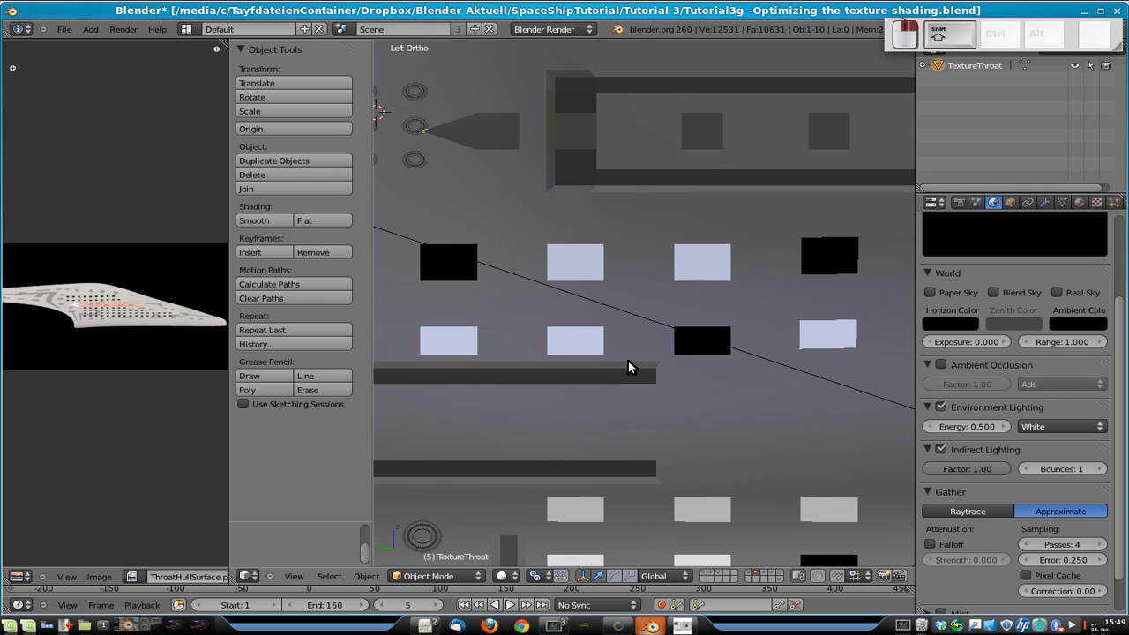
pyautogui.press('Tab')
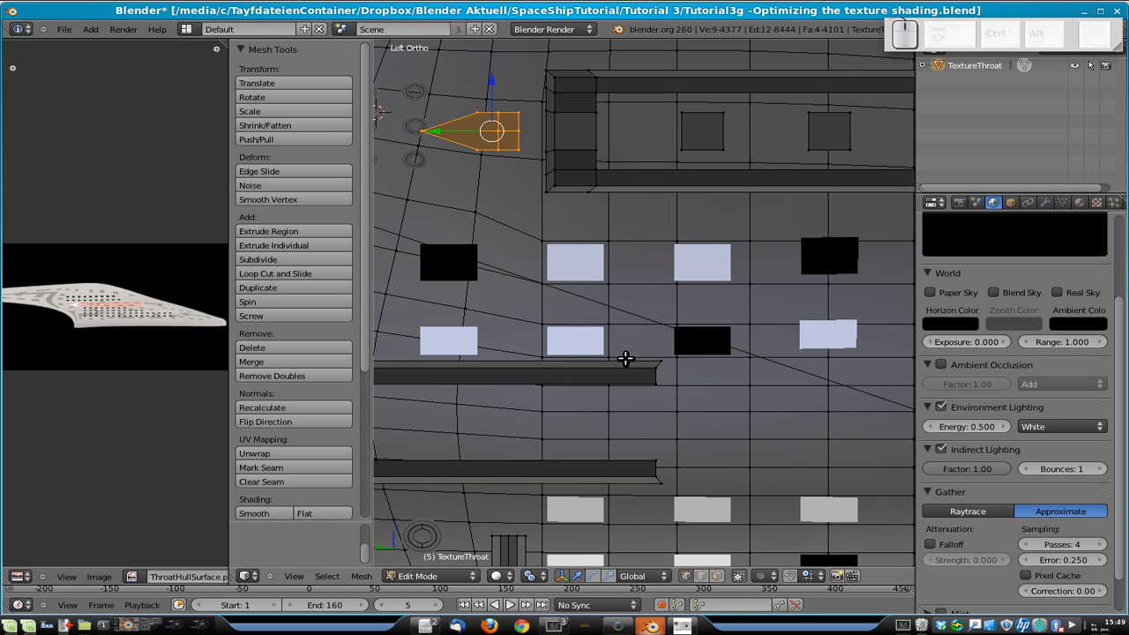
pyautogui.click(702, 575)
pyautogui.rightClick(632, 362)
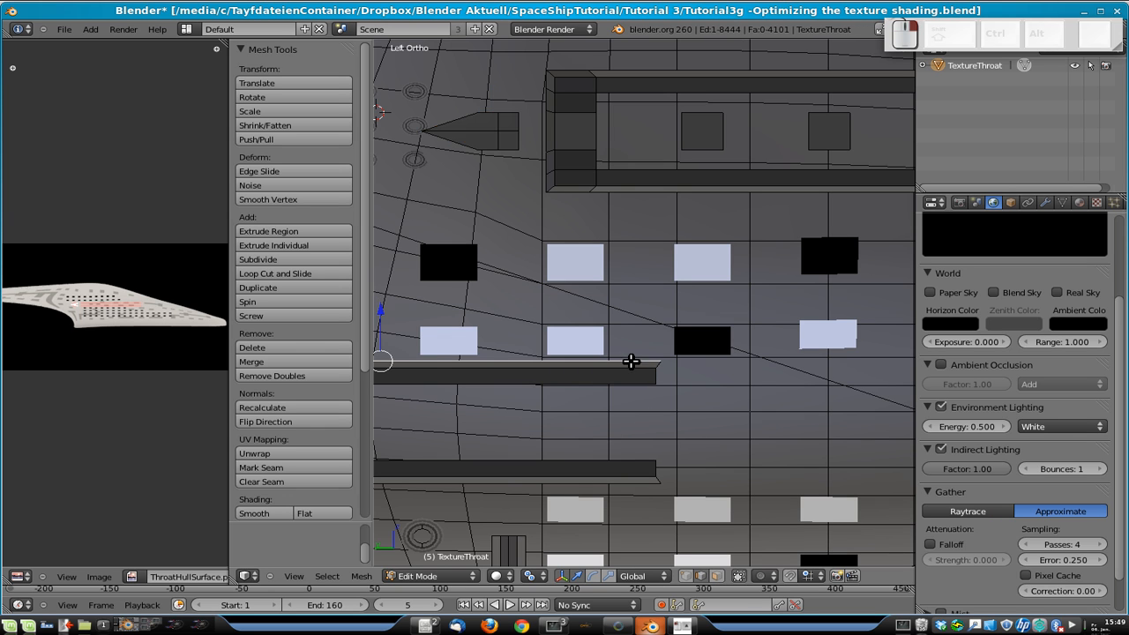
pyautogui.scroll(-4, 560, 362)
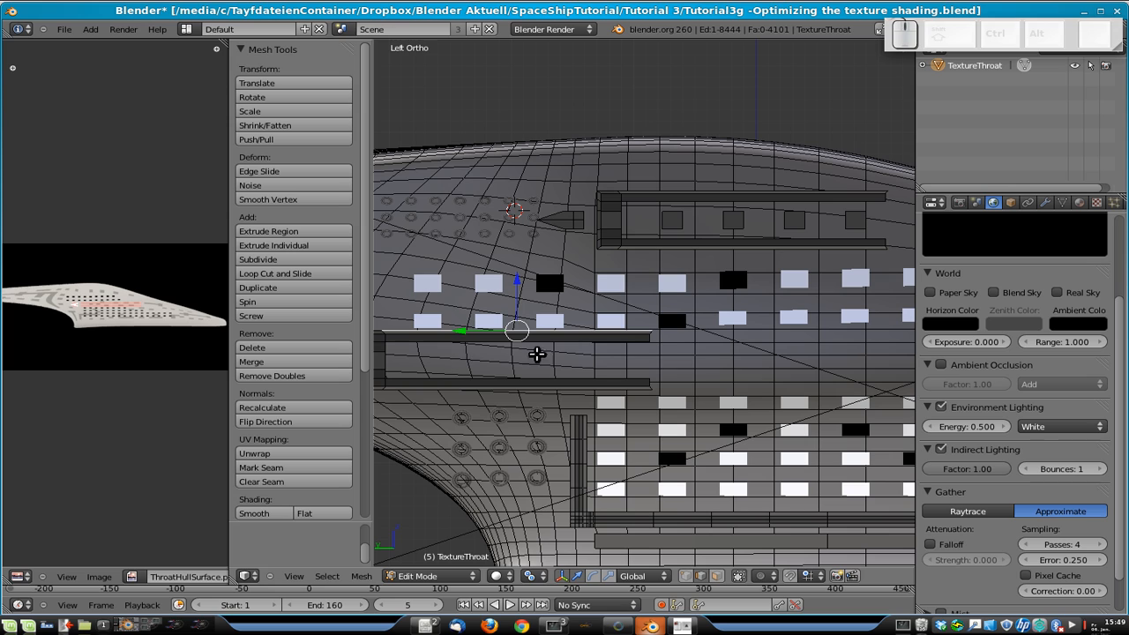
pyautogui.hotkey('shift', 'd')
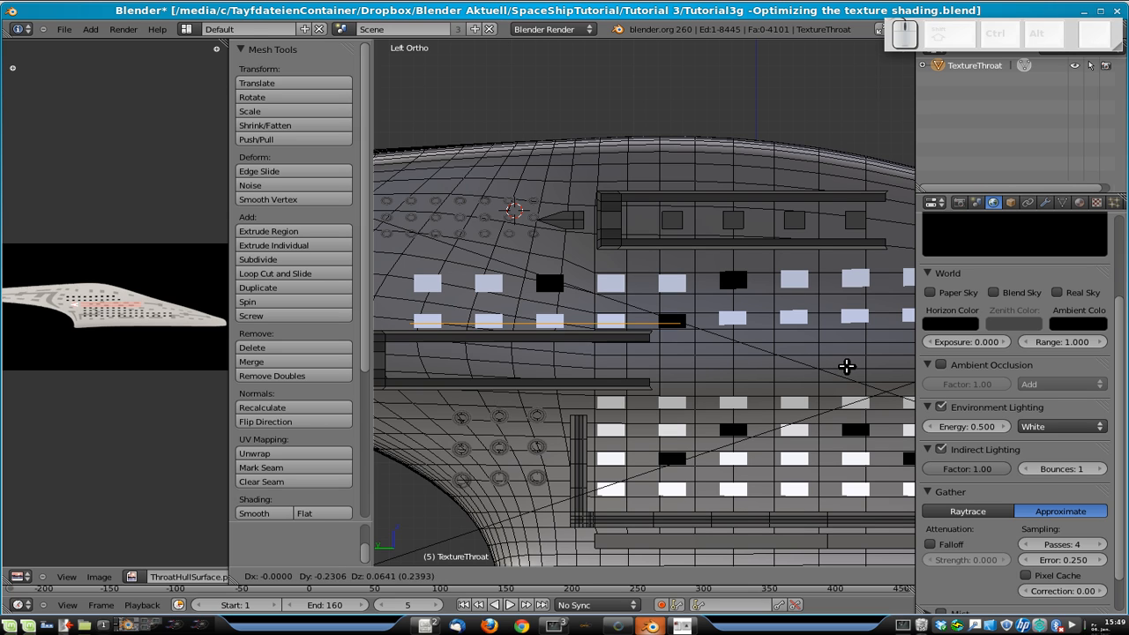
pyautogui.click(836, 373)
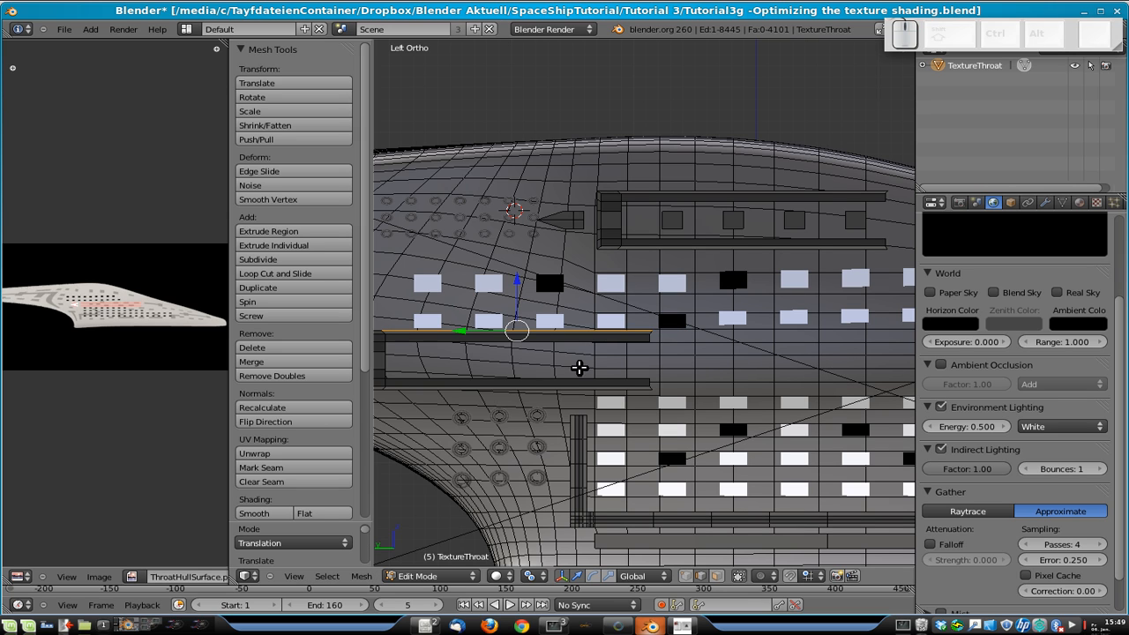
# - Scale the duplicated edge to about 0.114 along Y and move it about -0.999 along Y to the frame's open end
pyautogui.press('s')
pyautogui.press('x')
pyautogui.press('y')
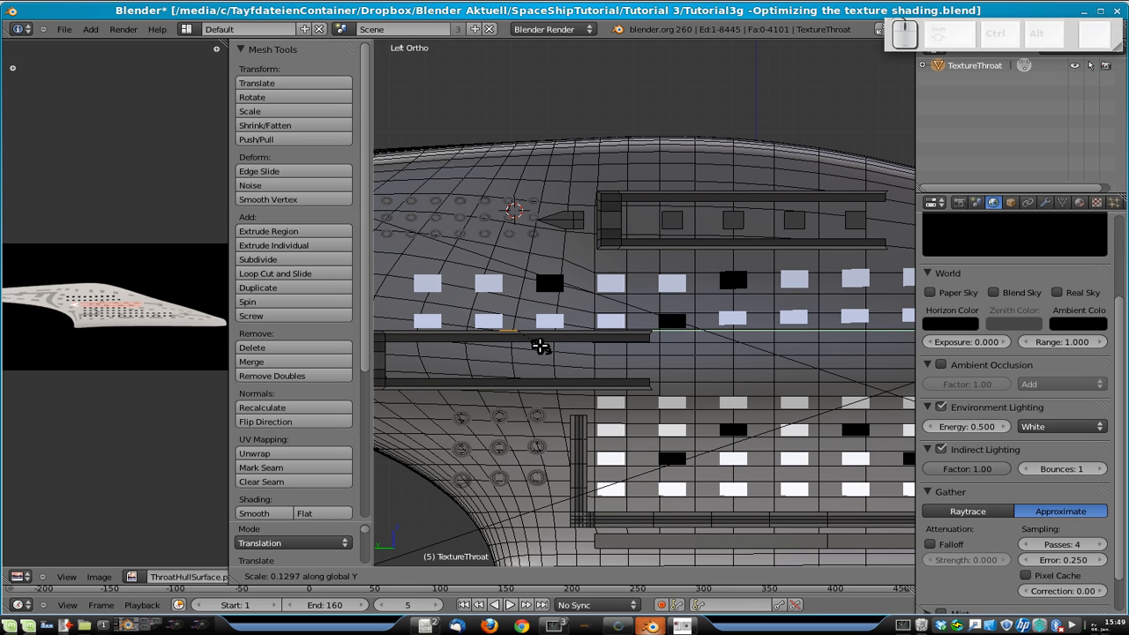
pyautogui.click(540, 346)
pyautogui.press('g')
pyautogui.press('y')
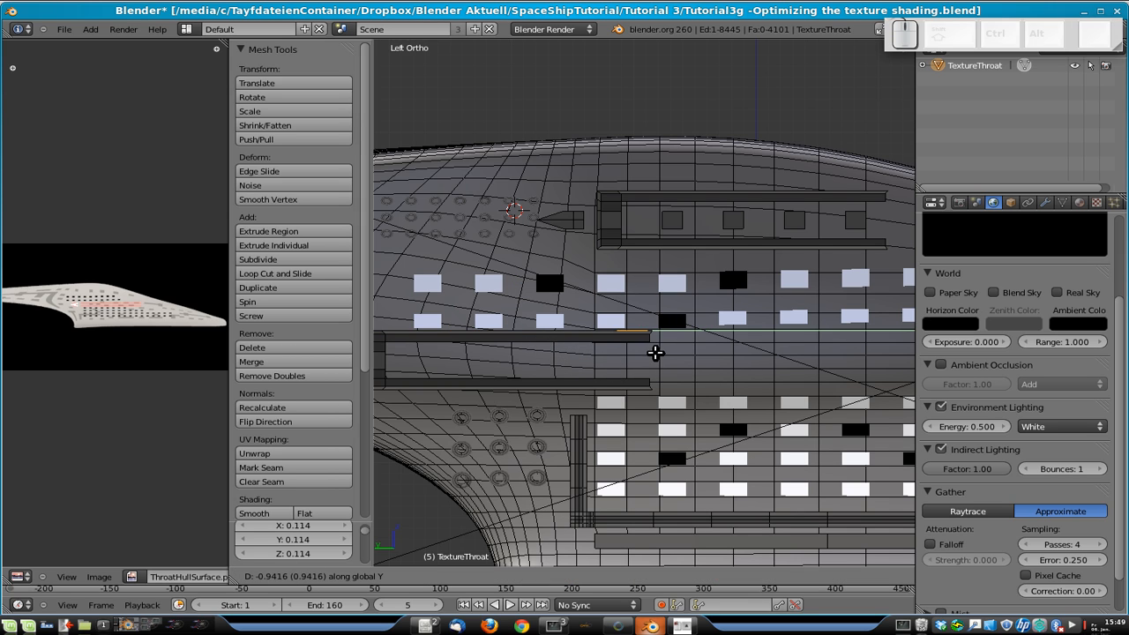
pyautogui.click(664, 356)
# - Shorten the duplicated edge further by scaling it to about 0.729 along Y
pyautogui.scroll(9, 684, 353)
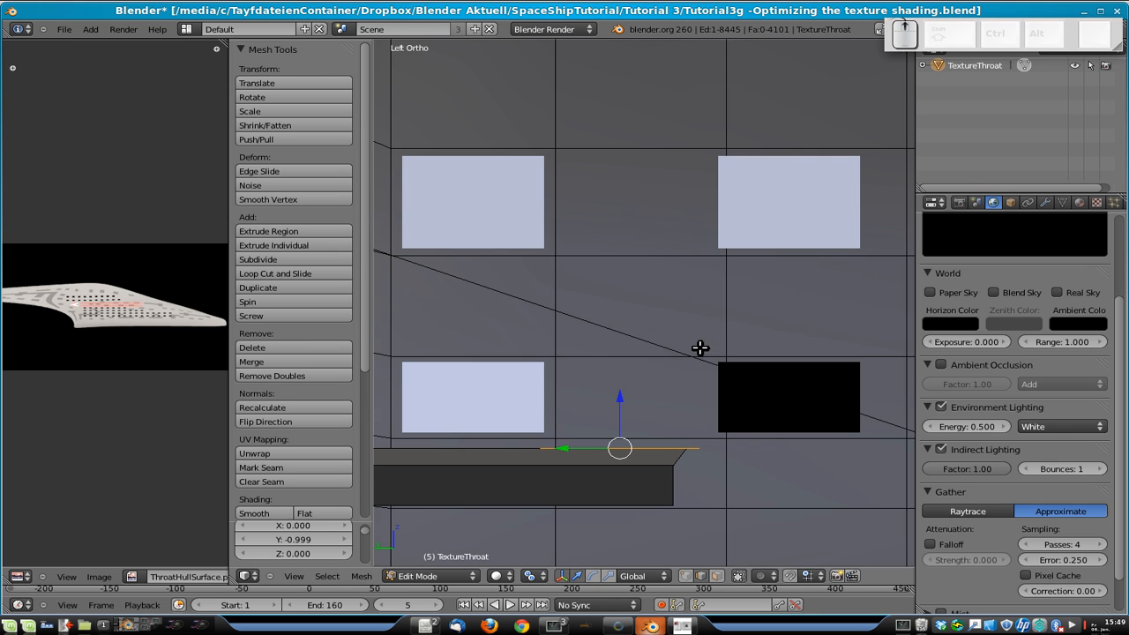
pyautogui.press('s')
pyautogui.press('y')
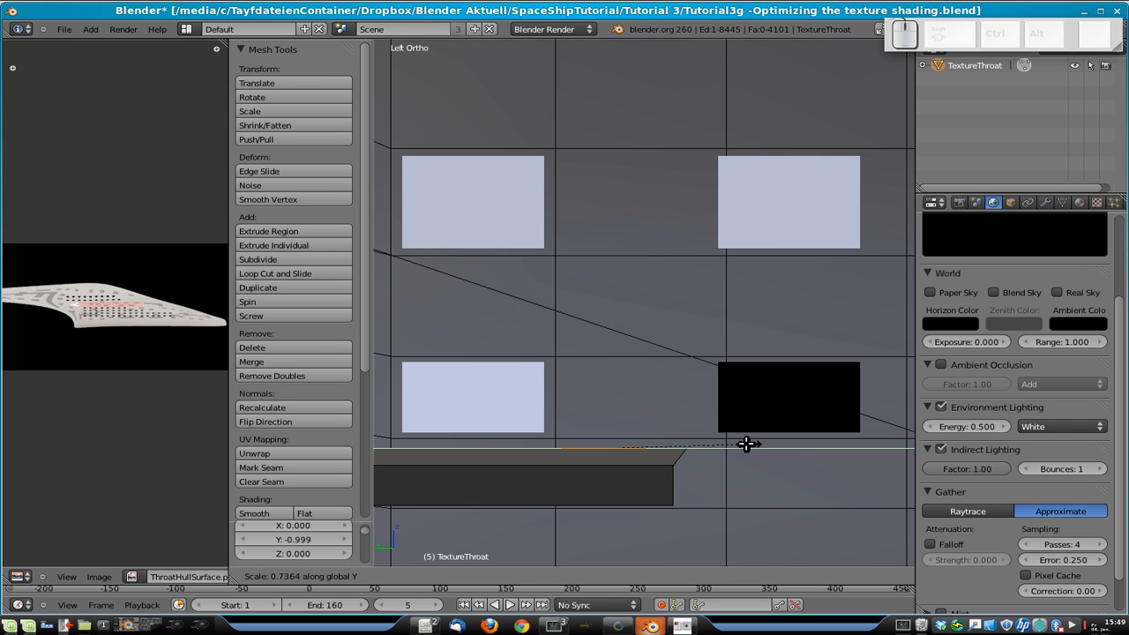
pyautogui.click(746, 443)
# - Extrude the short edge upward from the lower frame towards the upper frame to form a connecting strip
pyautogui.scroll(-4, 747, 443)
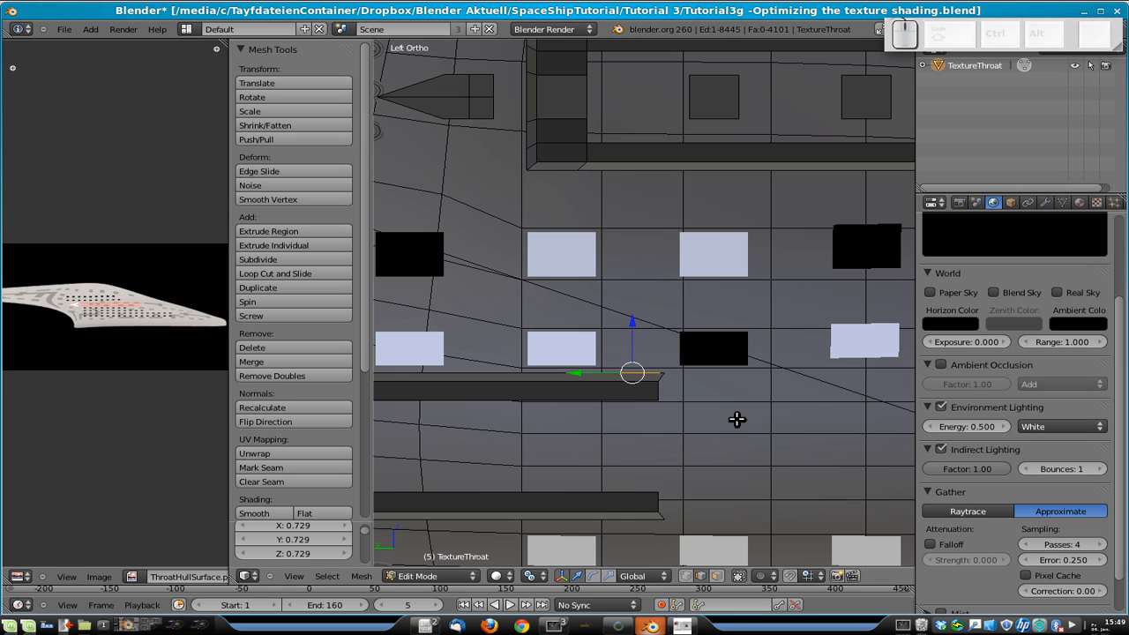
pyautogui.press('e')
pyautogui.press('z')
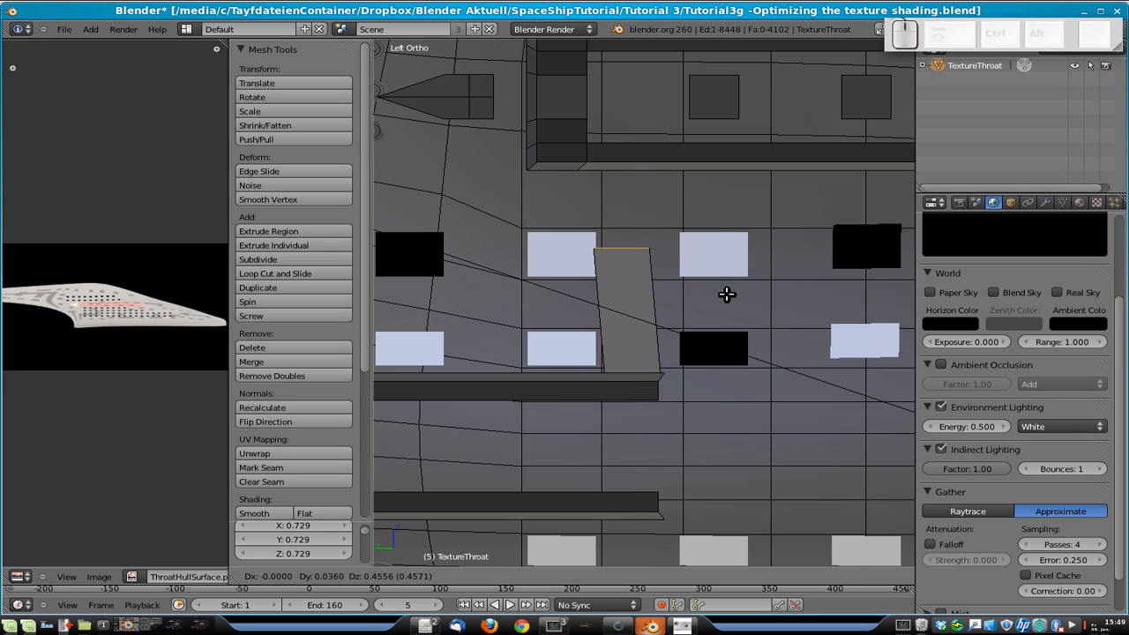
pyautogui.click(731, 214)
# - Move the strip's extruded upper edge about -1.675 along the X axis
pyautogui.moveTo(731, 214); pyautogui.dragTo(649, 326, button='middle')
pyautogui.scroll(-4, 648, 326)
pyautogui.moveTo(662, 365); pyautogui.dragTo(605, 353, button='middle')
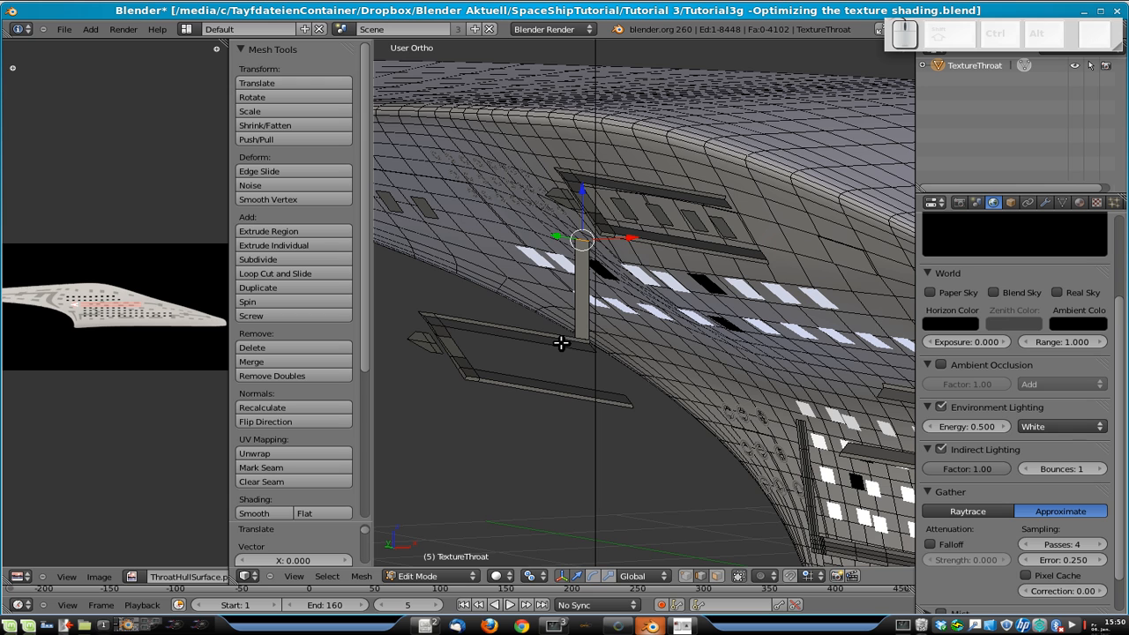
pyautogui.scroll(-3, 639, 277)
pyautogui.press('g')
pyautogui.press('x')
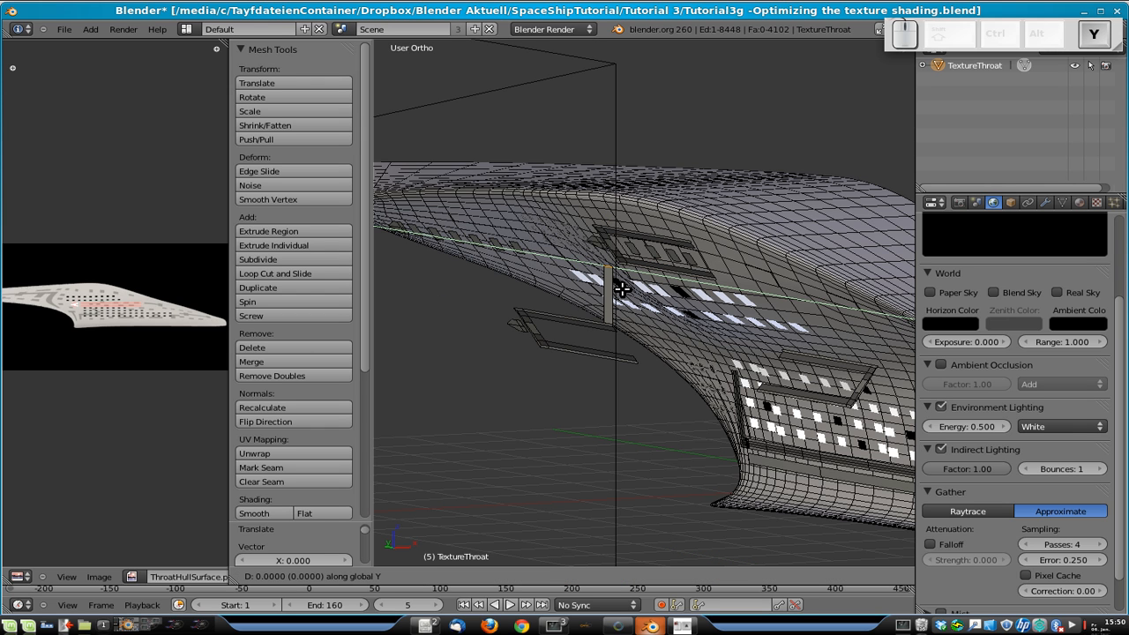
pyautogui.click(499, 337)
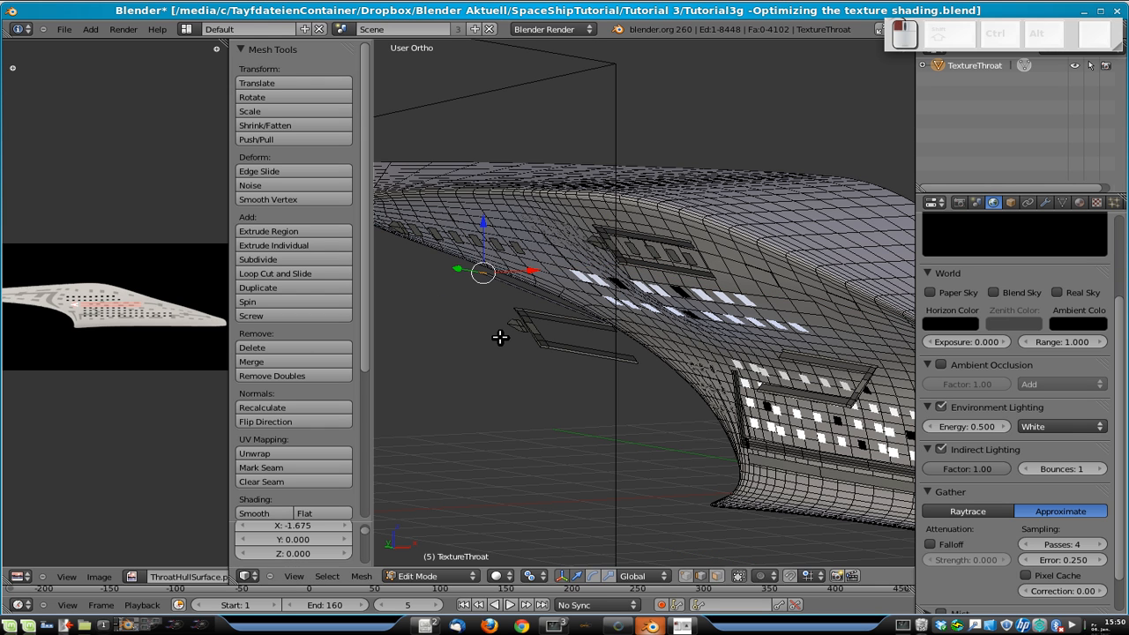
# - Select all linked geometry of the protruding lower frame and its small arrow piece
pyautogui.press('l')
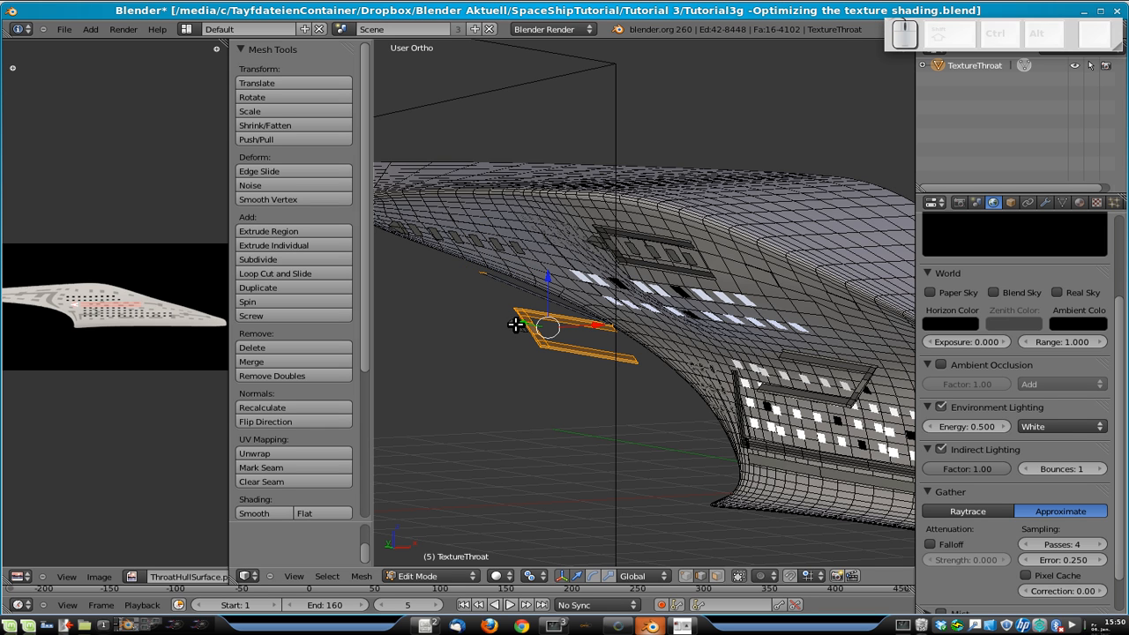
pyautogui.press('l')
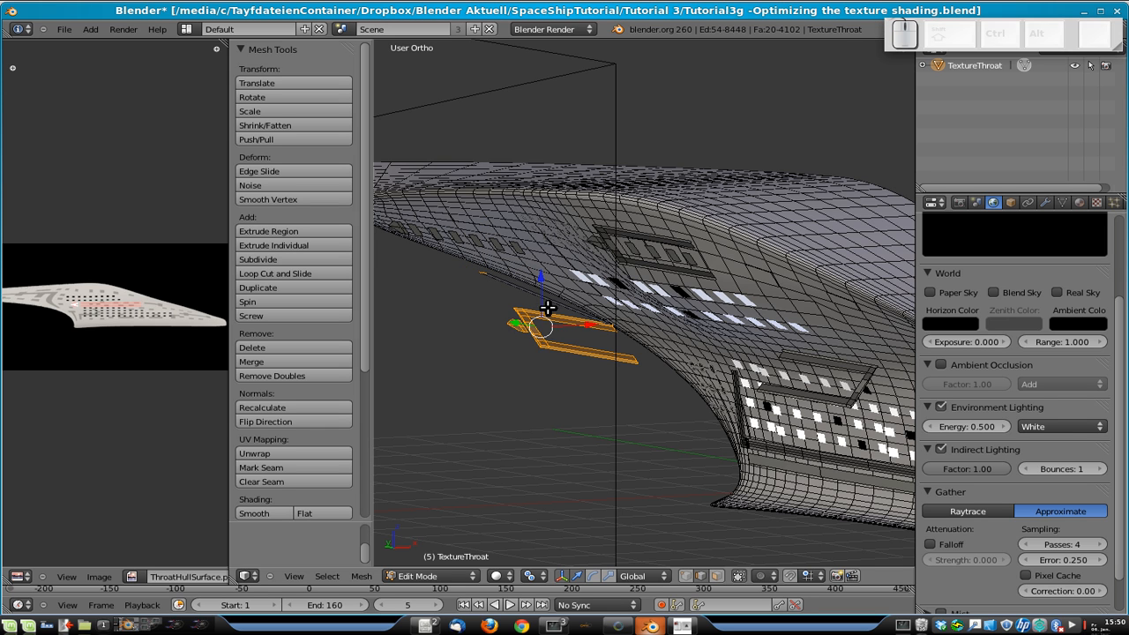
pyautogui.scroll(2, 550, 311)
pyautogui.scroll(-2, 534, 333)
pyautogui.press('g')
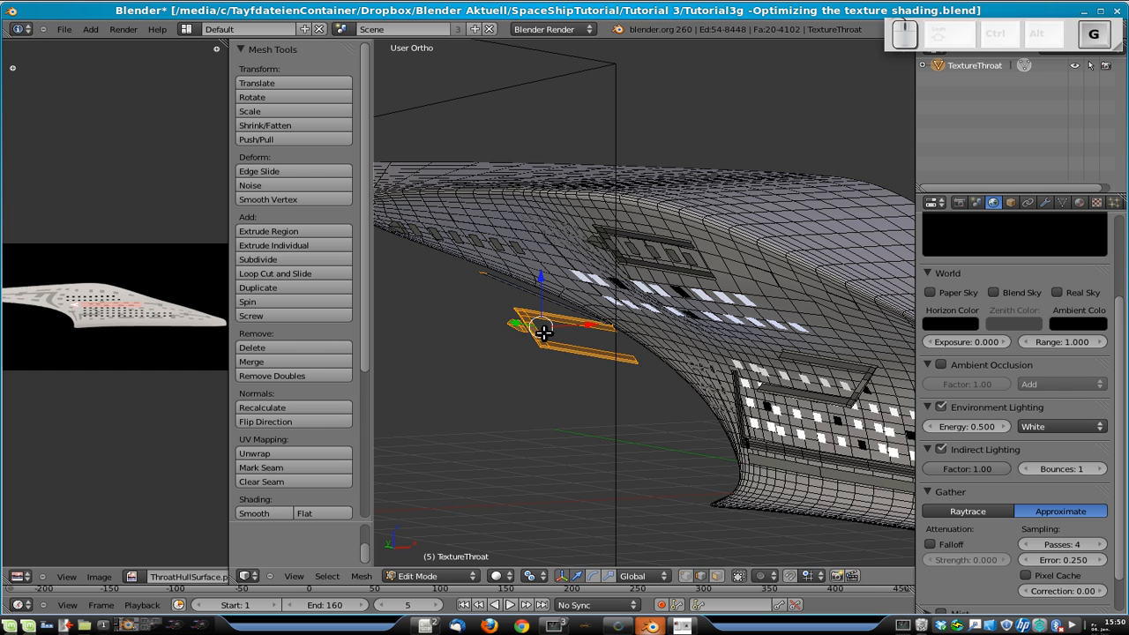
pyautogui.press('x')
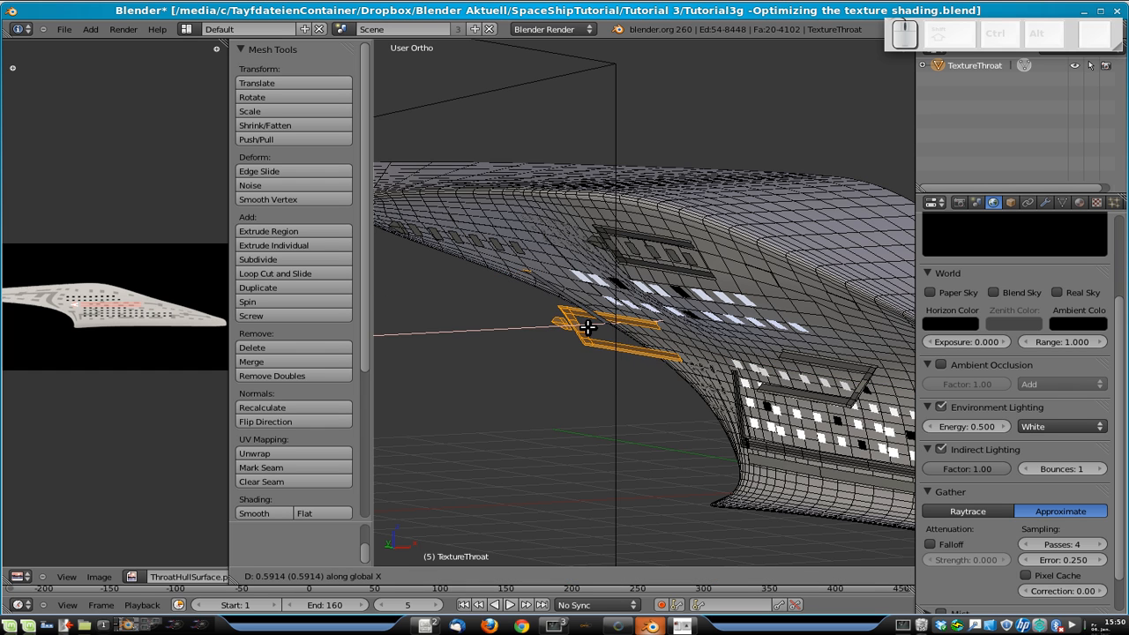
pyautogui.rightClick(590, 328)
# - Add the connecting strip to the selection and move frame, arrow and strip about 1.203 along X towards the hull
pyautogui.scroll(2, 592, 327)
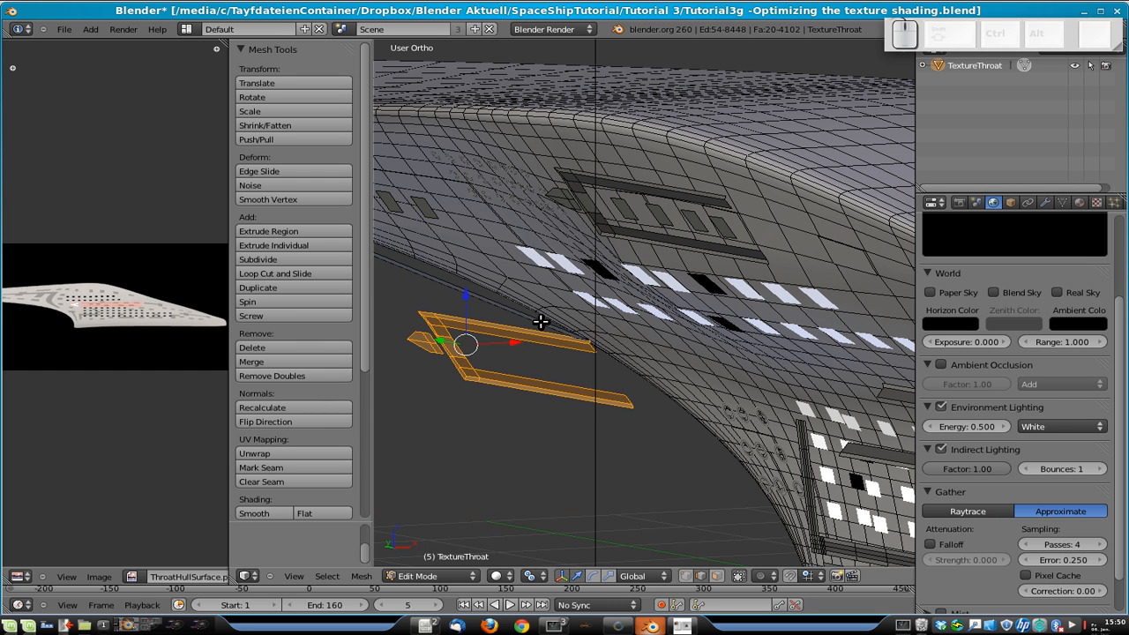
pyautogui.press('l')
pyautogui.scroll(-4, 560, 325)
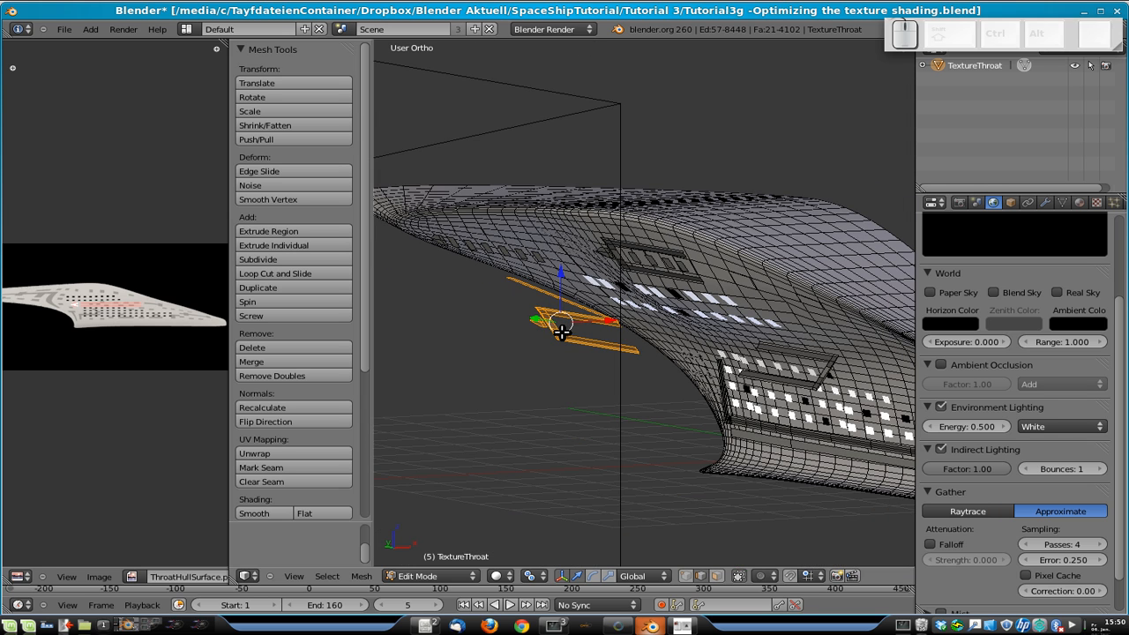
pyautogui.press('g')
pyautogui.press('x')
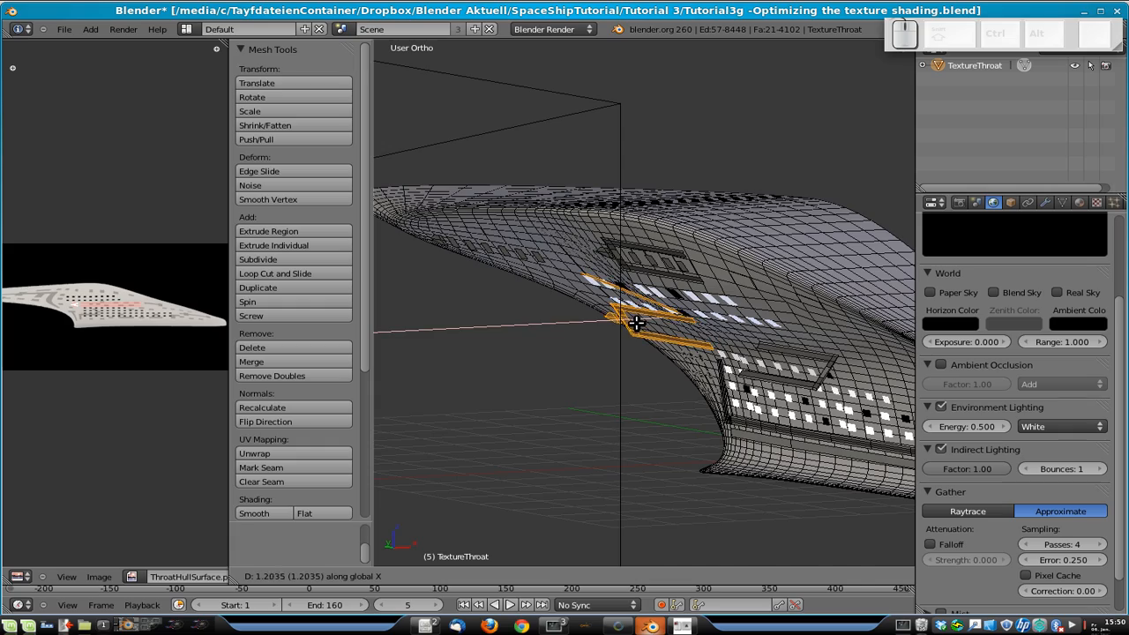
pyautogui.click(636, 323)
# - Select the strip's upper edge and move it about 0.817 along X to bring it onto the hull below the upper frame
pyautogui.moveTo(630, 328); pyautogui.dragTo(635, 276, button='middle')
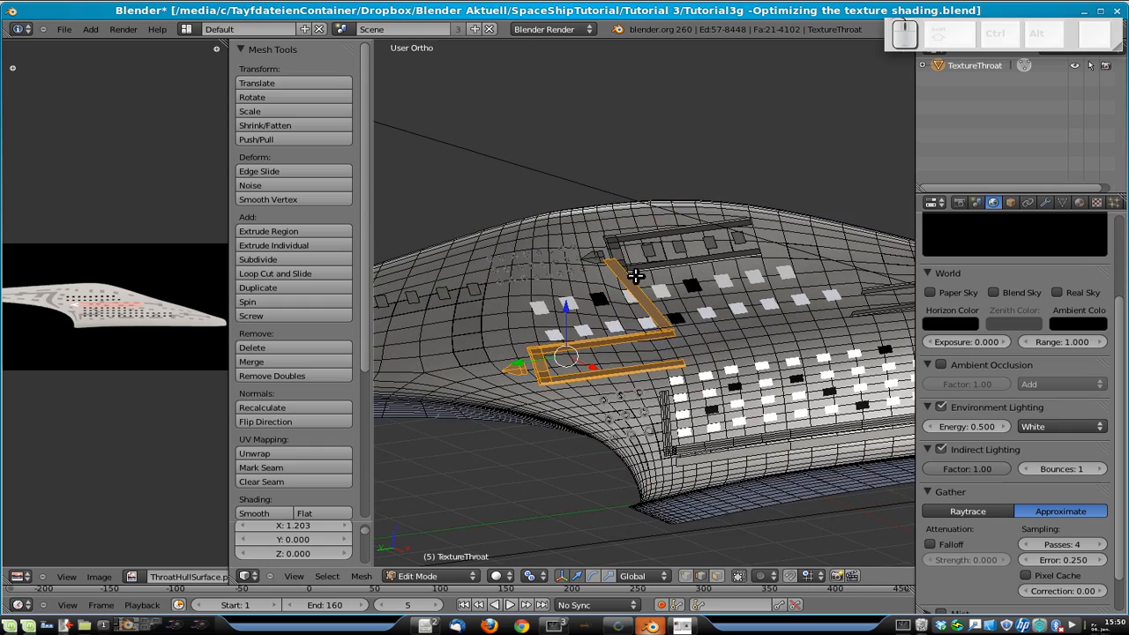
pyautogui.rightClick(604, 258)
pyautogui.scroll(5, 673, 355)
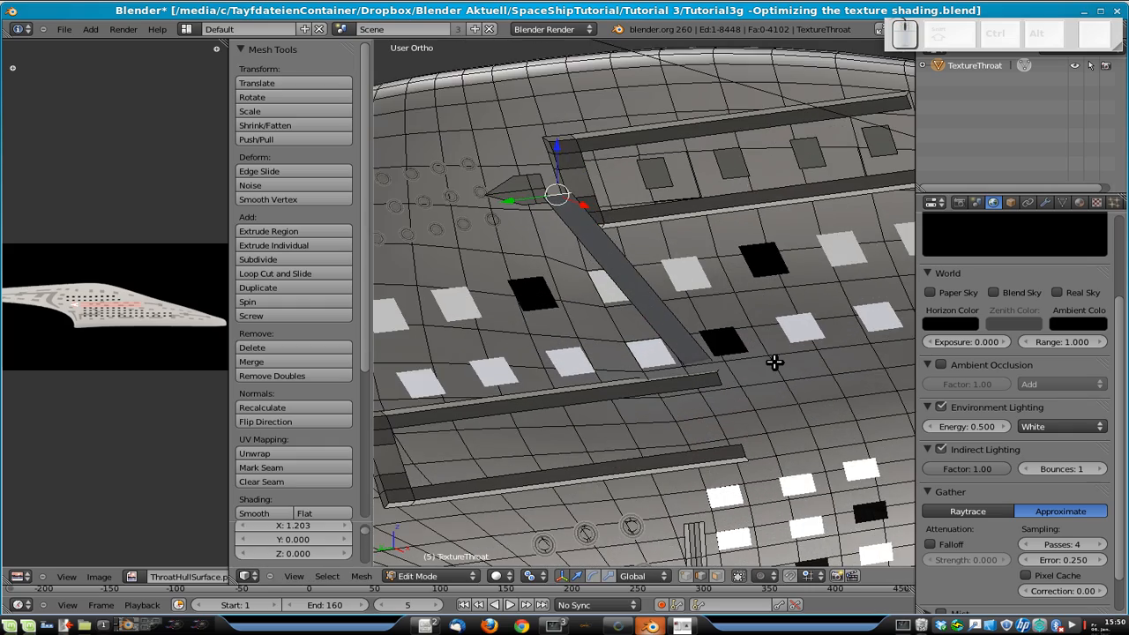
pyautogui.press('g')
pyautogui.press('x')
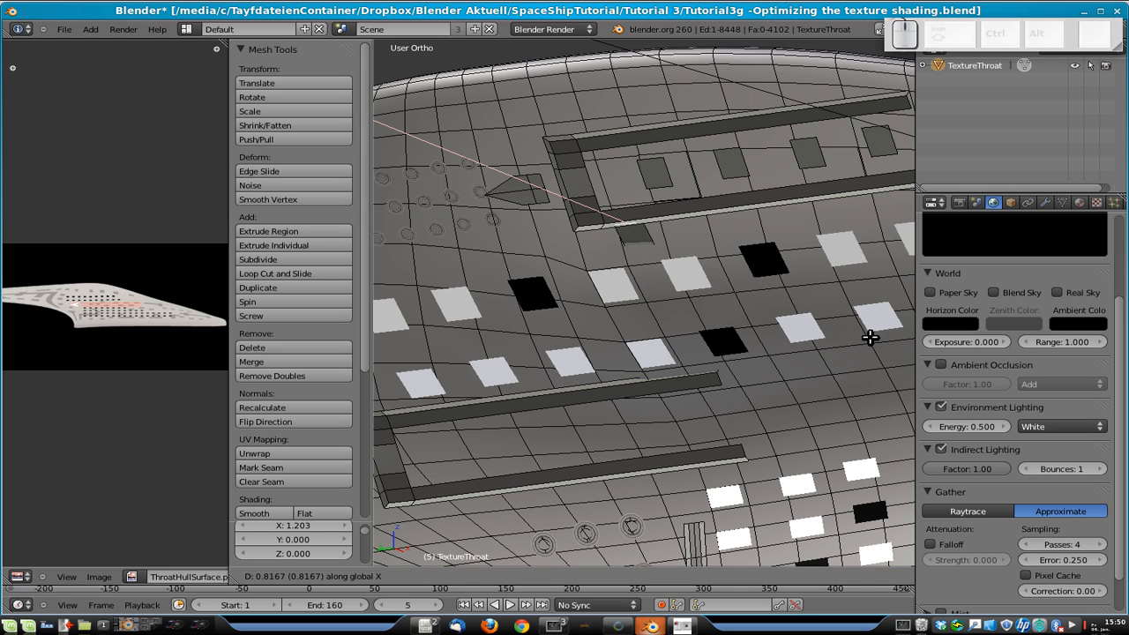
pyautogui.click(870, 338)
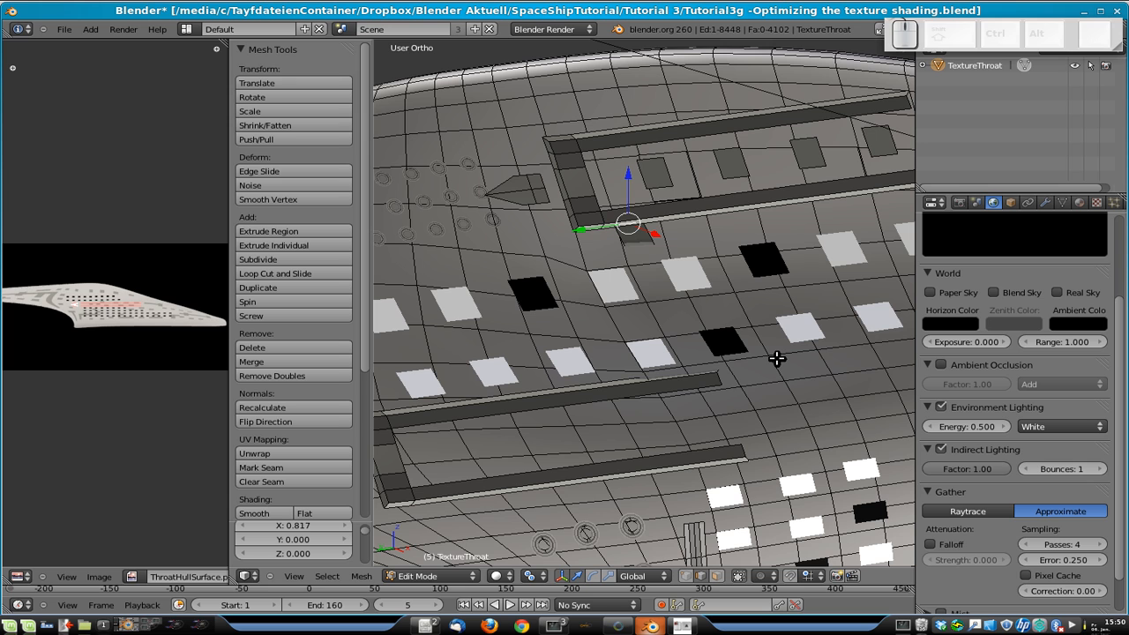
# - Clear the selection and hide the linked hull surface, isolating the detail pieces
pyautogui.press('a')
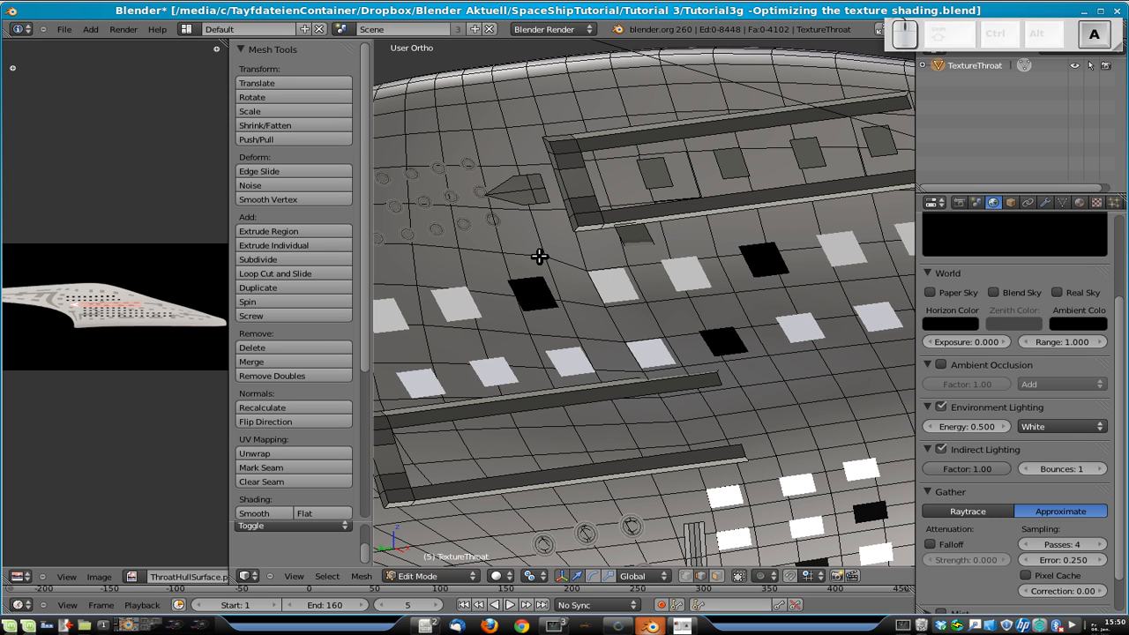
pyautogui.press('l')
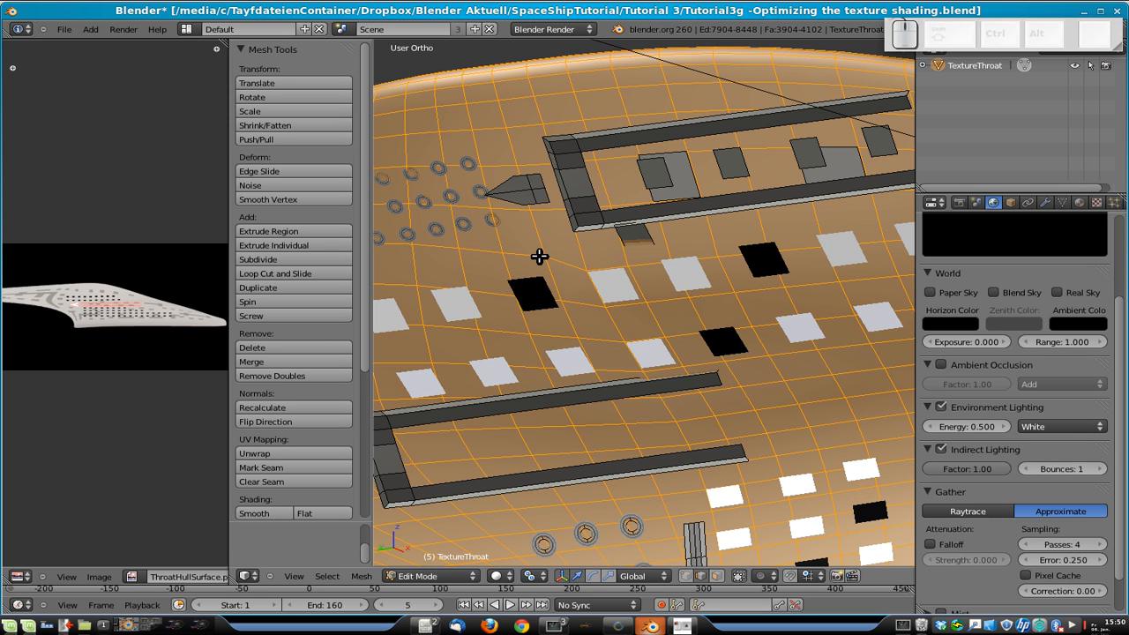
pyautogui.press('h')
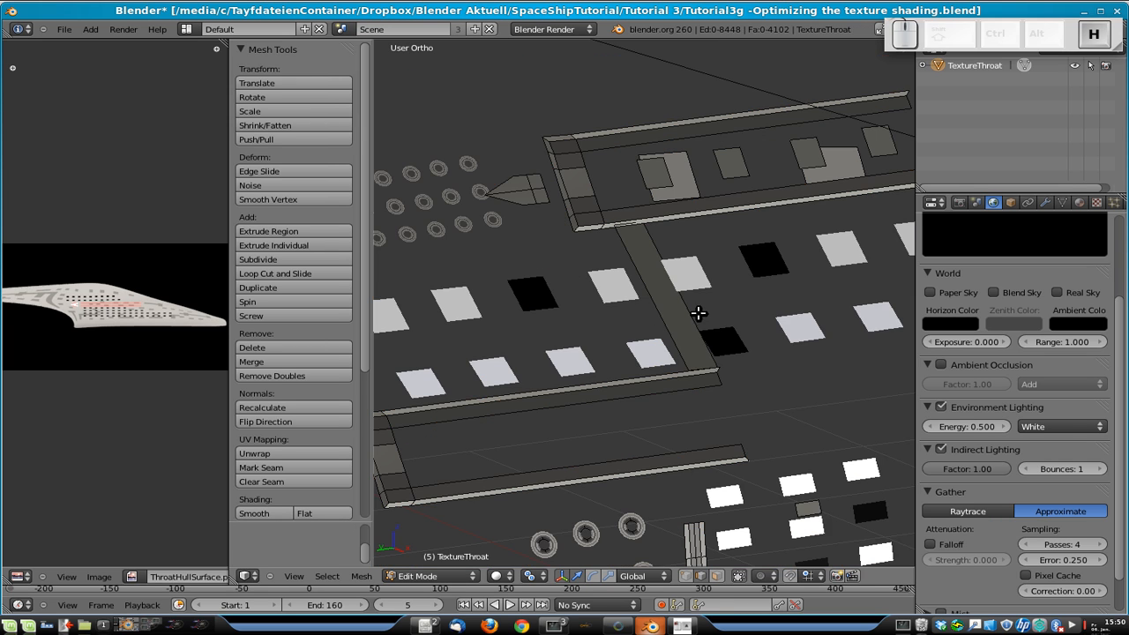
# - Add one loop cut across the connecting strip and move the new edge about -0.140 along X
pyautogui.click(325, 273)
pyautogui.click(649, 303)
pyautogui.click(650, 302)
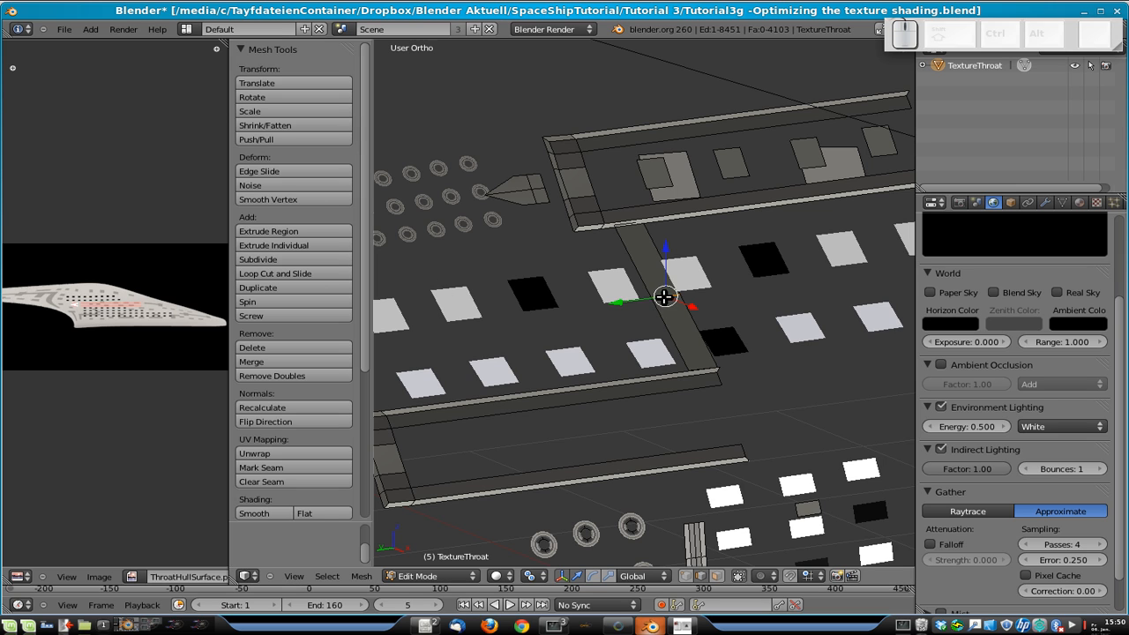
pyautogui.press('g')
pyautogui.press('x')
pyautogui.press('y')
pyautogui.press('x')
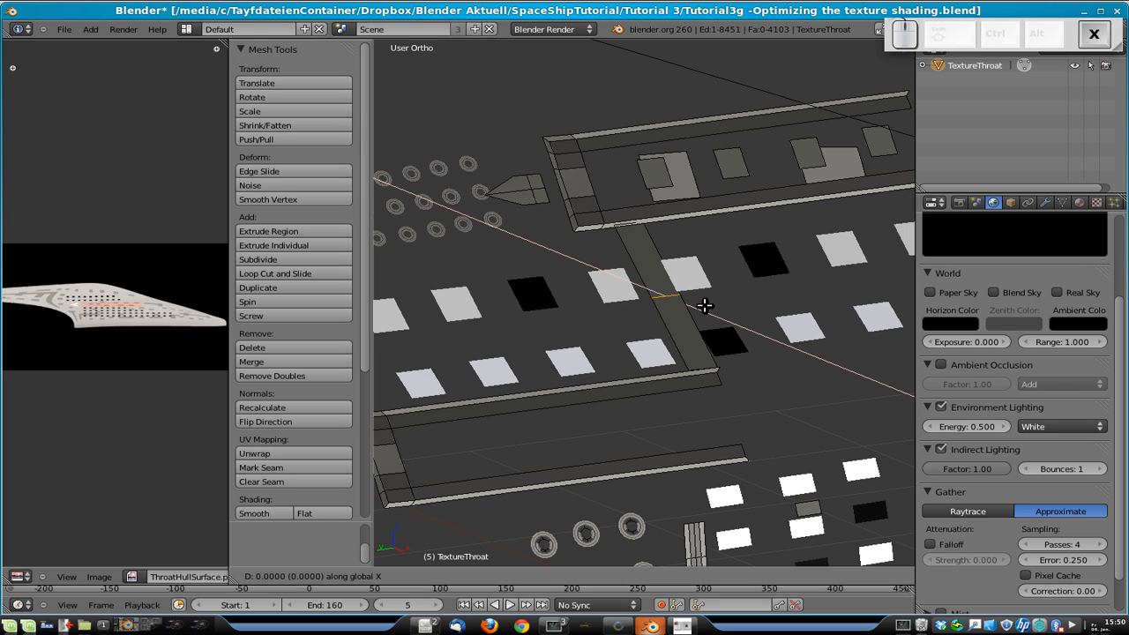
pyautogui.click(690, 303)
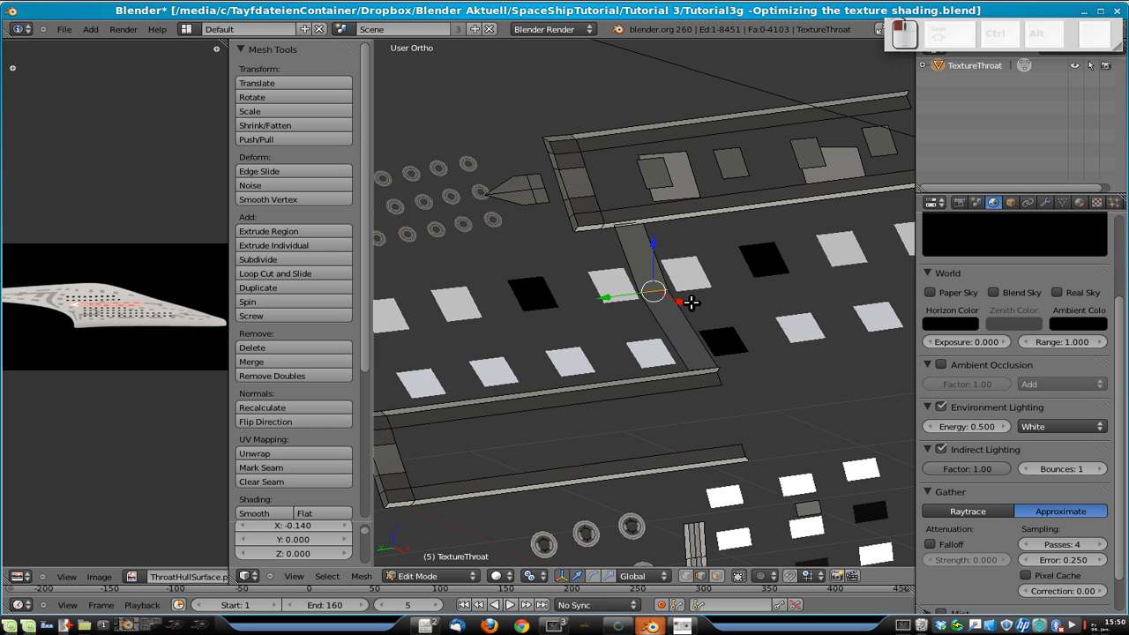
# - Reveal the hidden hull, clear the selection and add a second loop cut across the lower part of the connecting strip
pyautogui.hotkey('alt', 'h')
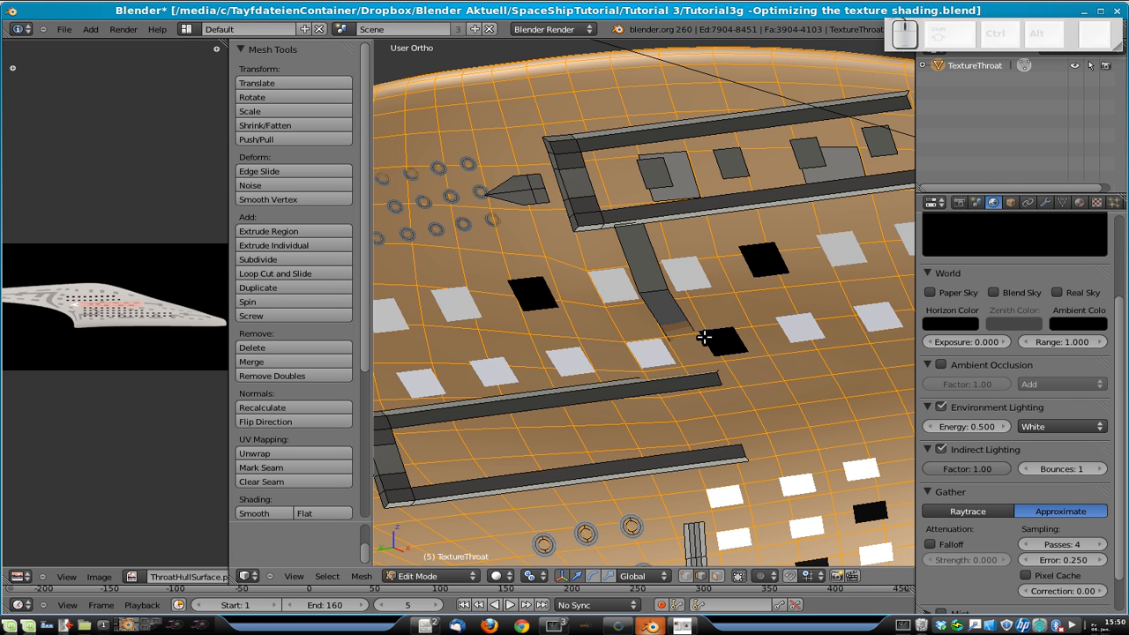
pyautogui.press('a')
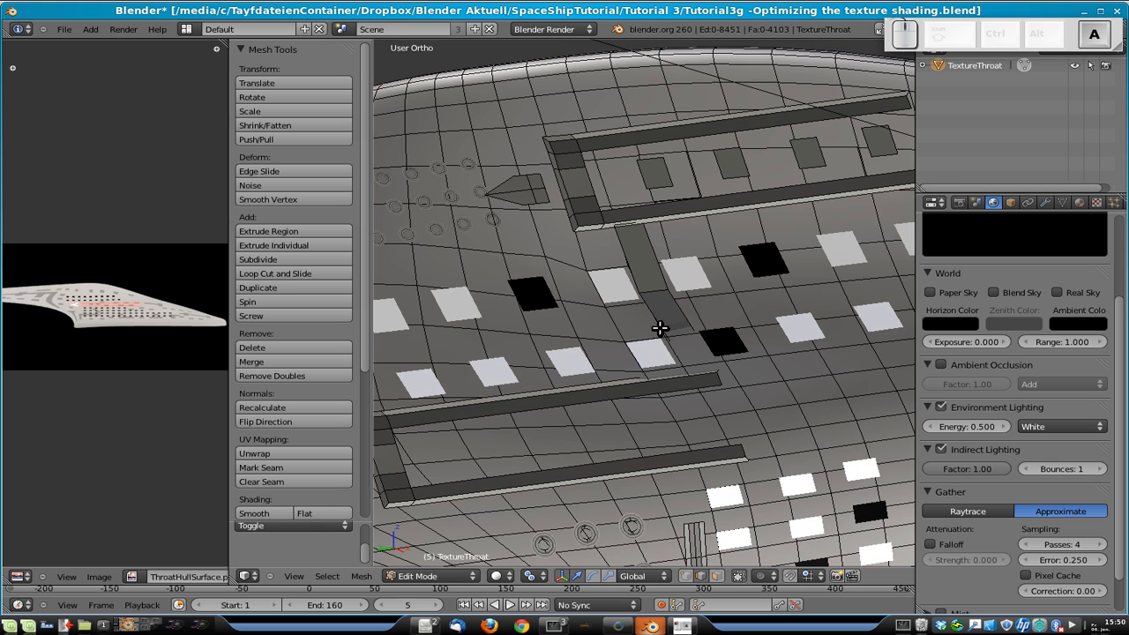
pyautogui.click(307, 275)
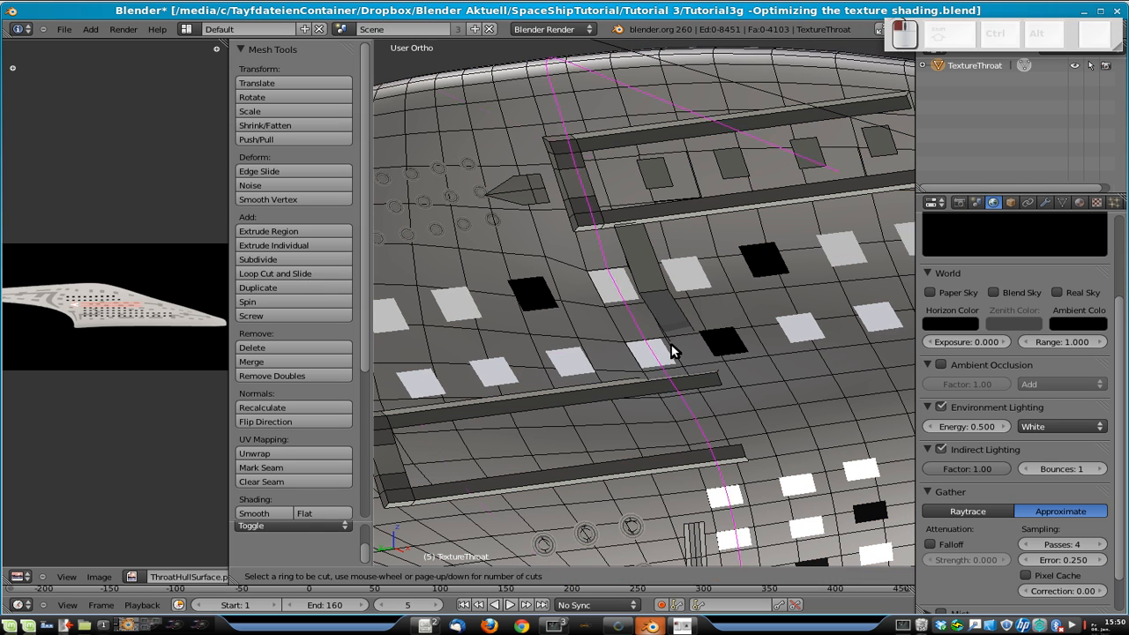
pyautogui.click(663, 318)
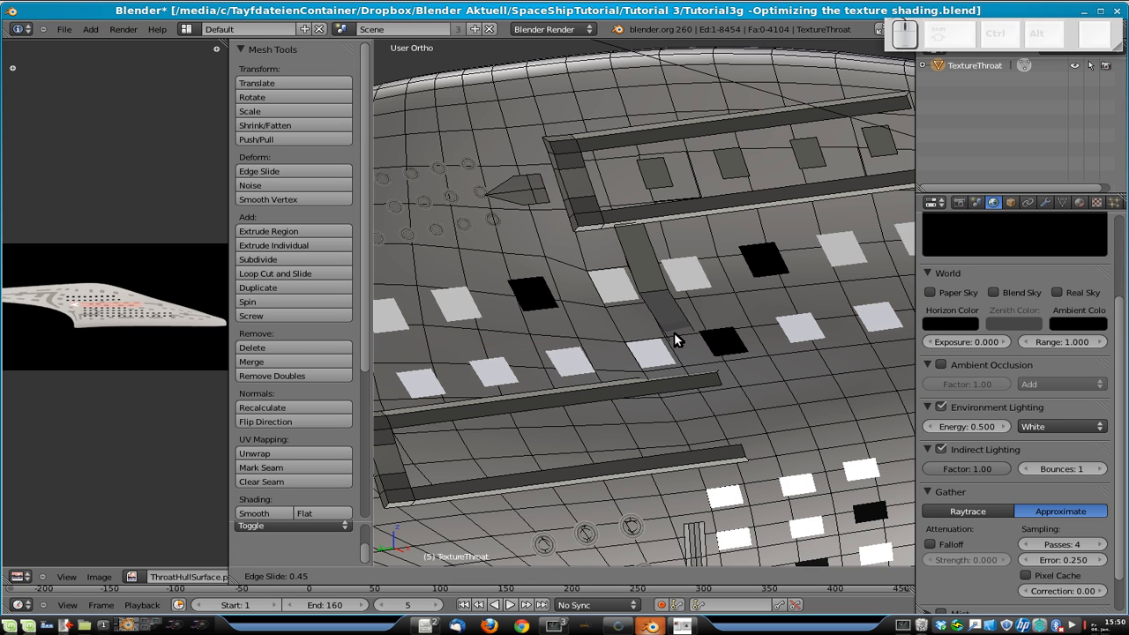
pyautogui.click(674, 332)
# - Move the new edge of the connecting strip out onto the hull surface just above the lower frame, and clear the selection
pyautogui.press('g')
pyautogui.press('y')
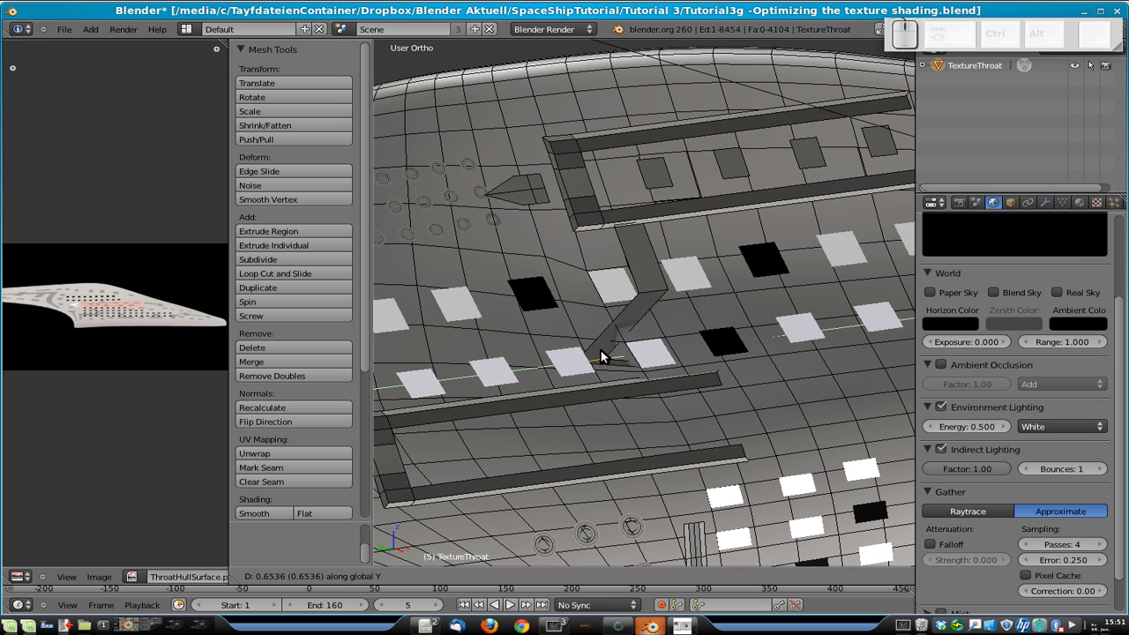
pyautogui.click(687, 353)
pyautogui.press('z')
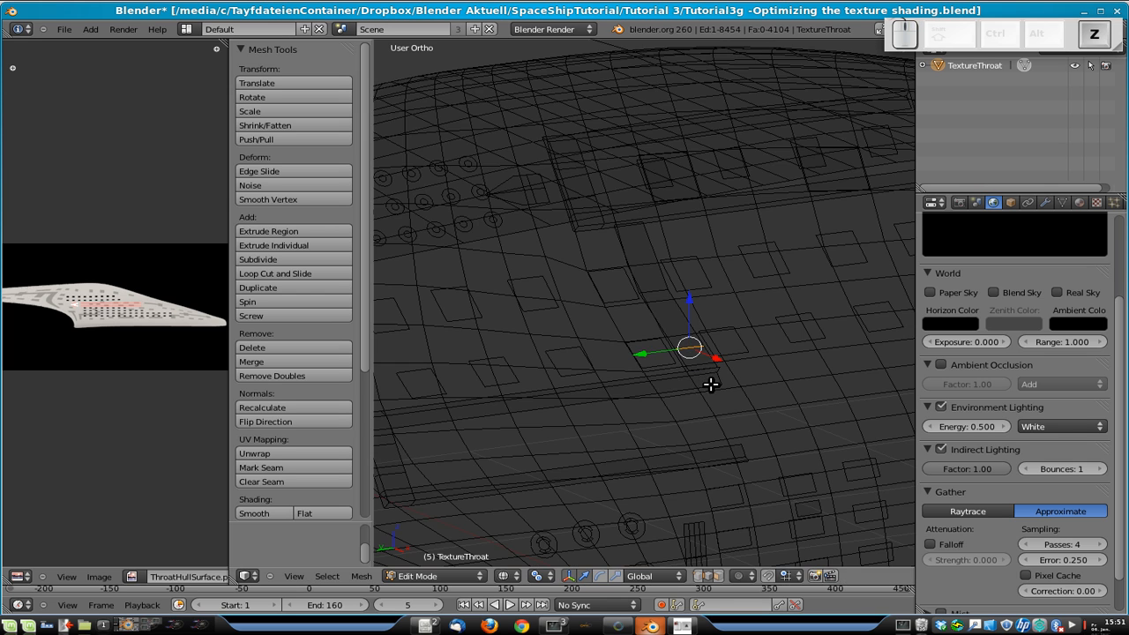
pyautogui.scroll(2, 711, 383)
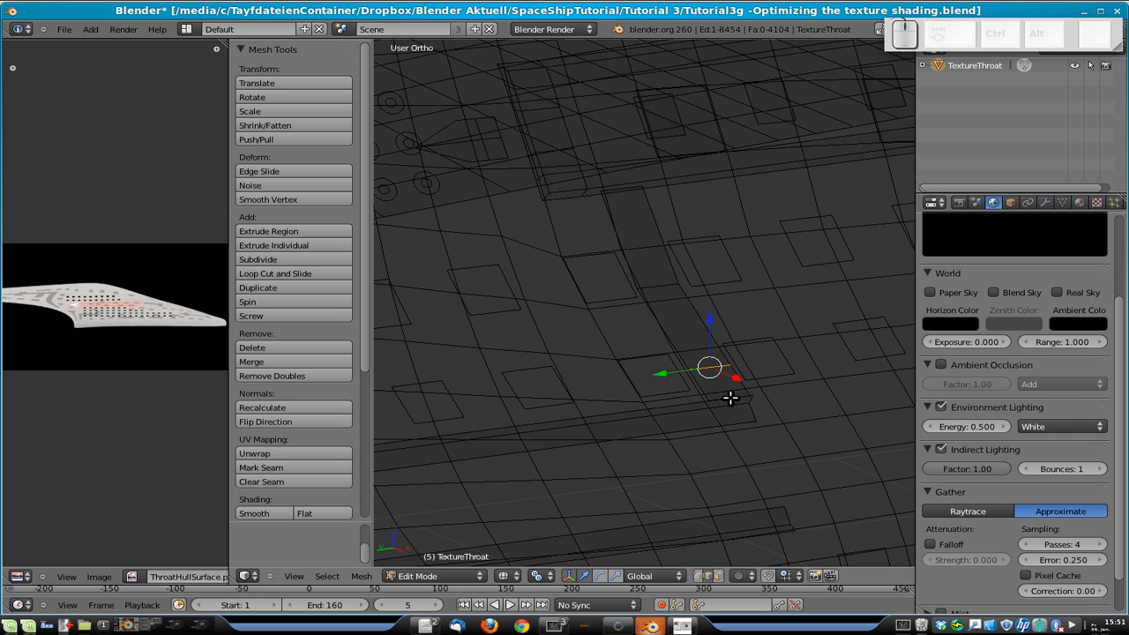
pyautogui.scroll(-1, 733, 398)
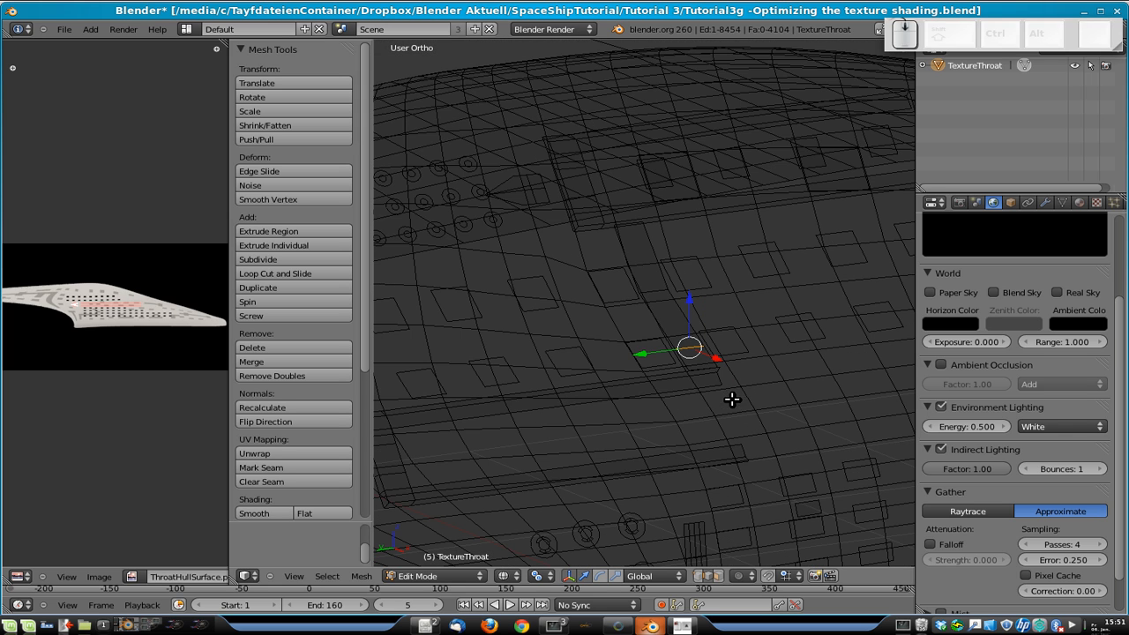
pyautogui.press('a')
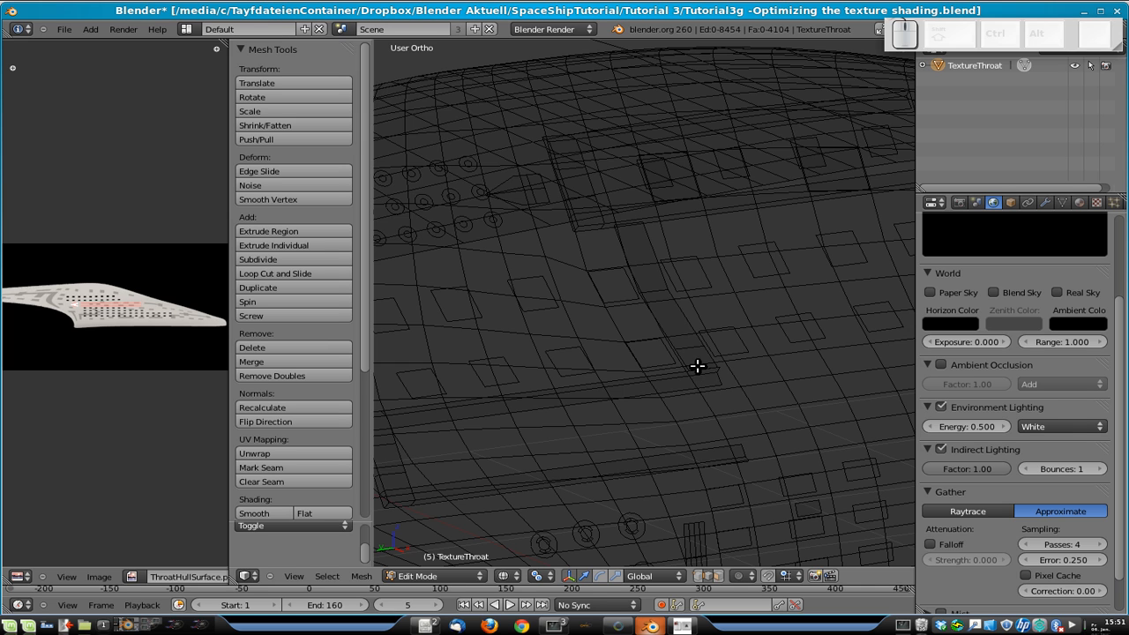
pyautogui.press('z')
# - Select the connecting strip, lower frame and its arrow, and move them about -0.052 along X out of the hull
pyautogui.rightClick(660, 296)
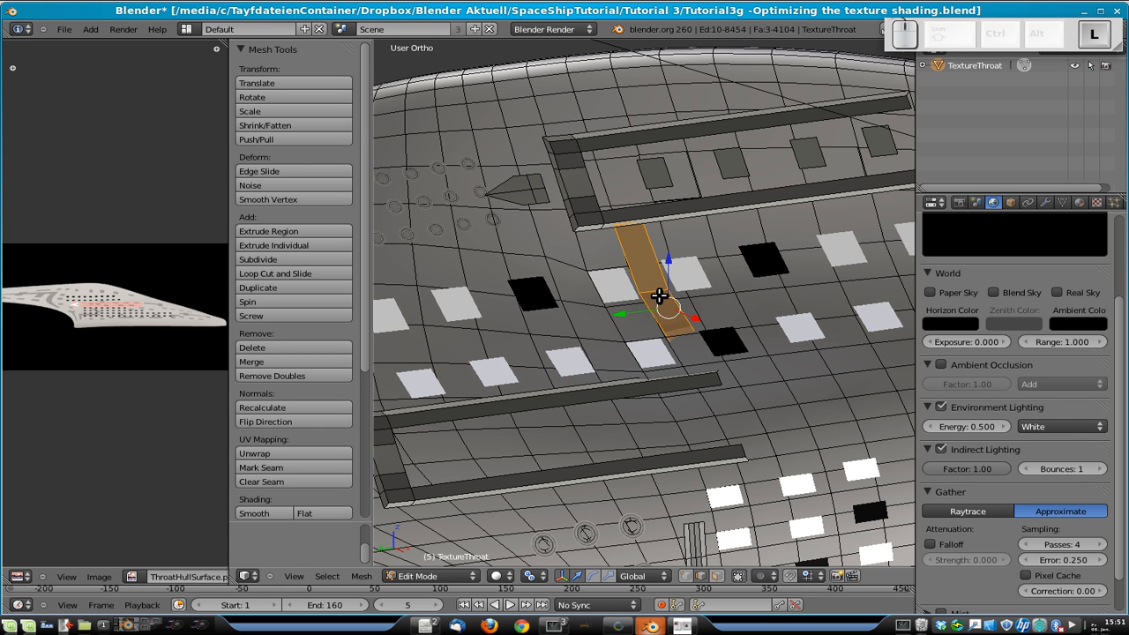
pyautogui.keyDown('alt'); pyautogui.keyDown('shift'); pyautogui.rightClick(629, 395); pyautogui.keyUp('shift'); pyautogui.keyUp('alt')
pyautogui.moveTo(630, 388); pyautogui.dragTo(585, 418, button='middle')
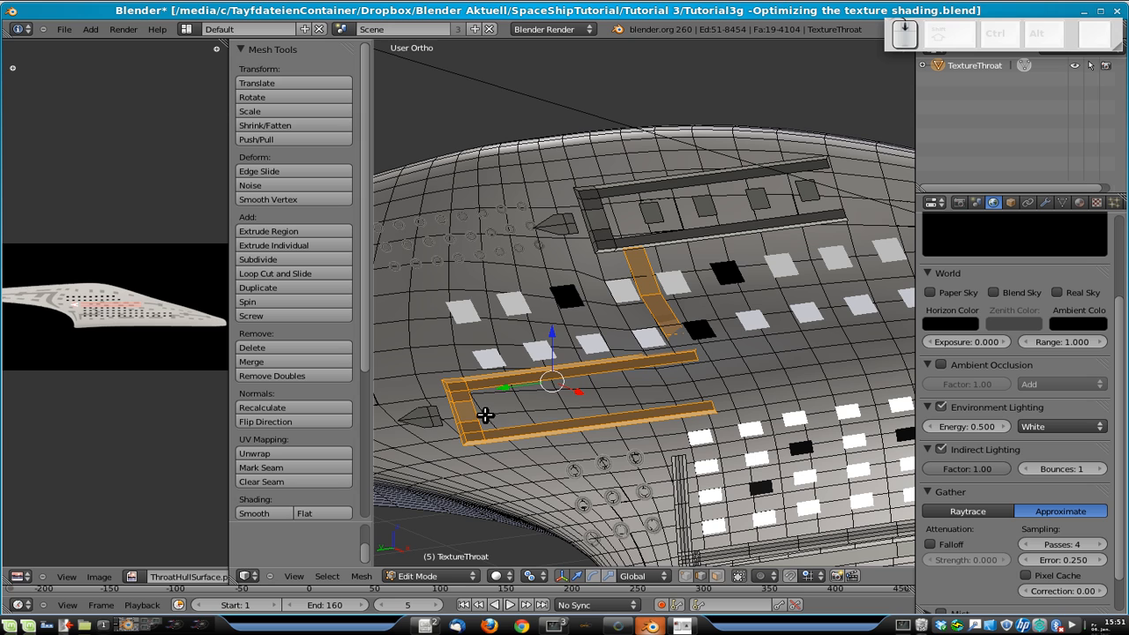
pyautogui.keyDown('shift'); pyautogui.rightClick(426, 415); pyautogui.keyUp('shift')
pyautogui.press('g')
pyautogui.press('y')
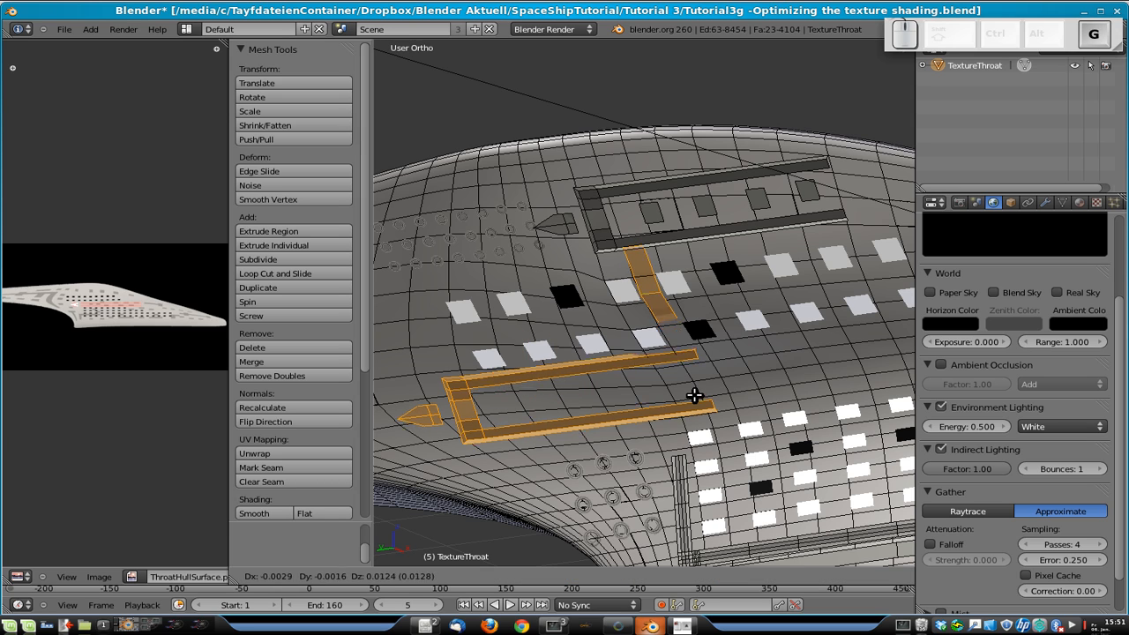
pyautogui.press('x')
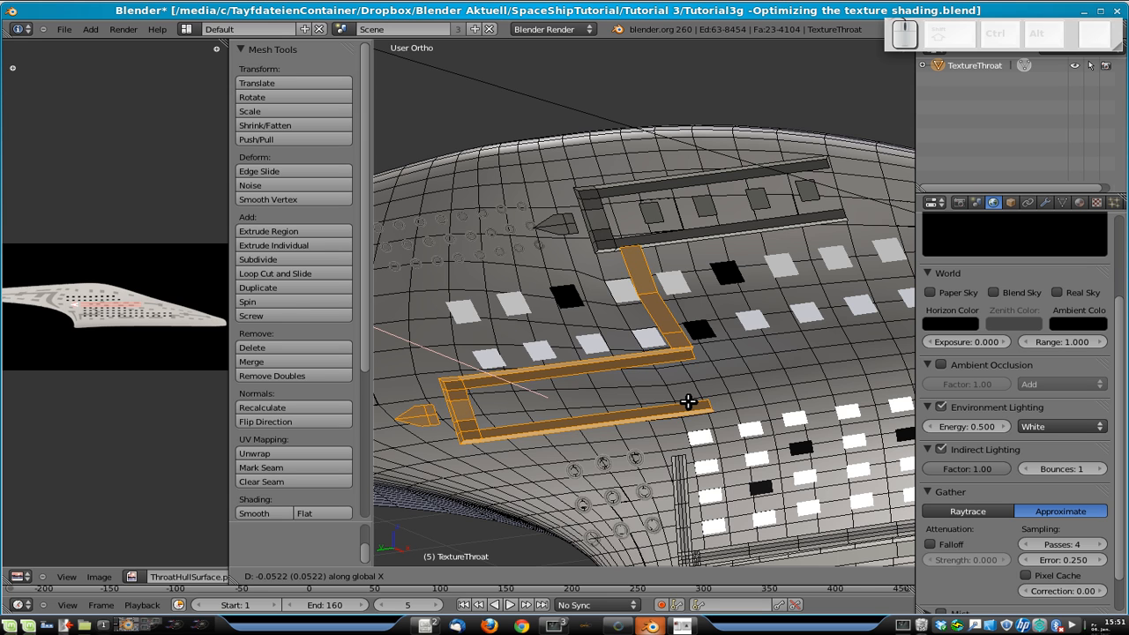
pyautogui.click(689, 402)
# - Select the strip's upper edge below the upper frame and move it 0.0556 along X against the hull
pyautogui.press('Tab')
pyautogui.moveTo(694, 398); pyautogui.dragTo(749, 368, button='middle')
pyautogui.scroll(6, 747, 362)
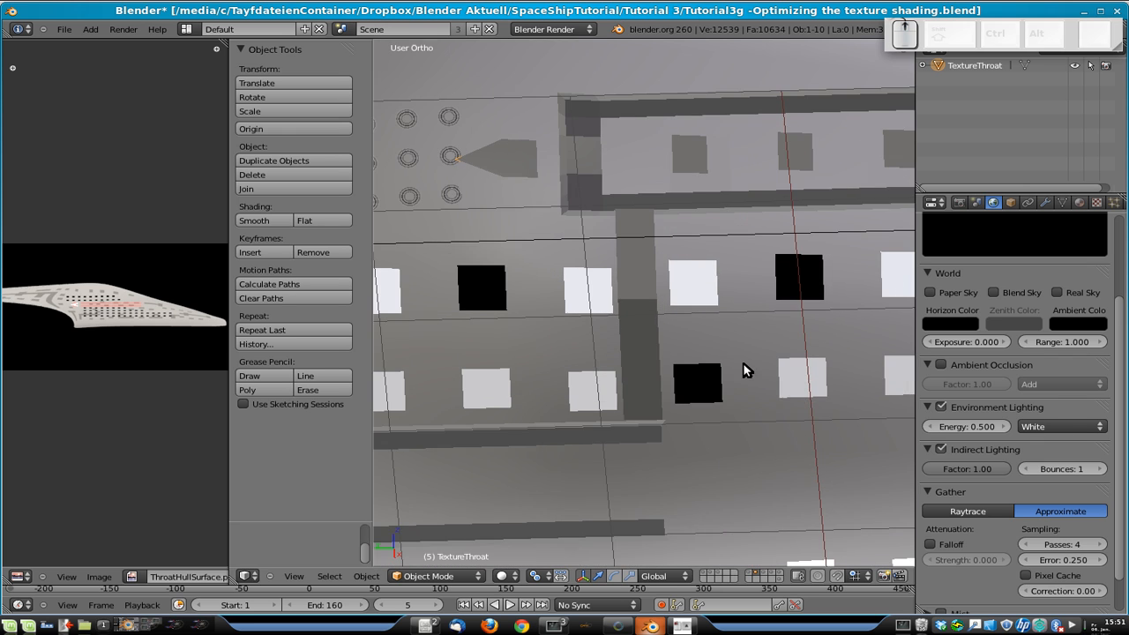
pyautogui.press('Tab')
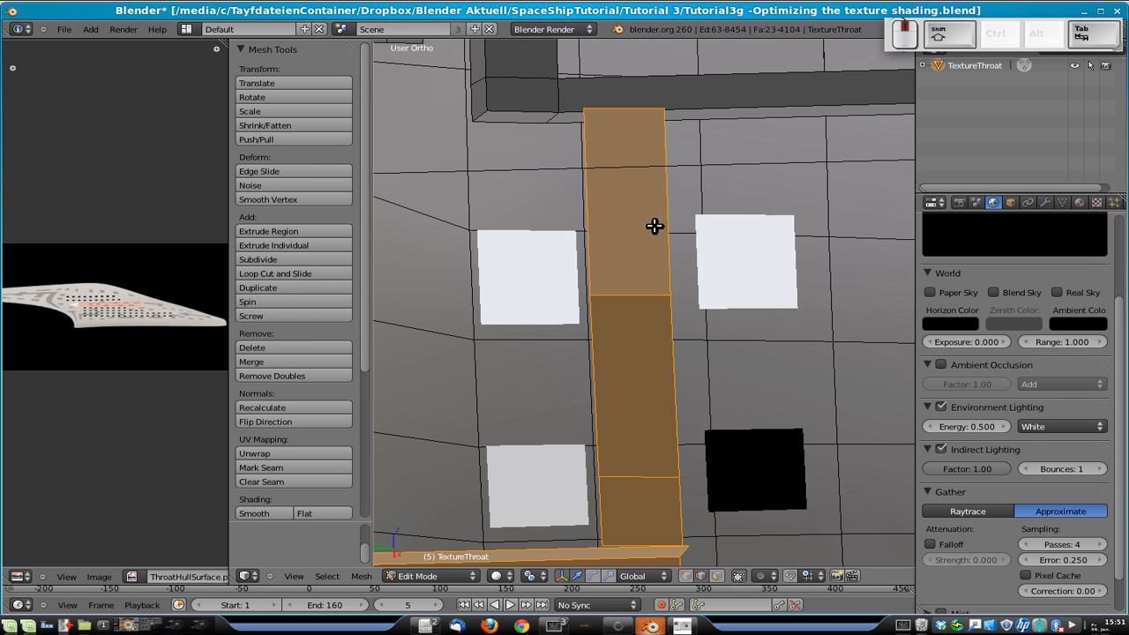
pyautogui.keyDown('shift'); pyautogui.scroll(5, 653, 227); pyautogui.keyUp('shift')
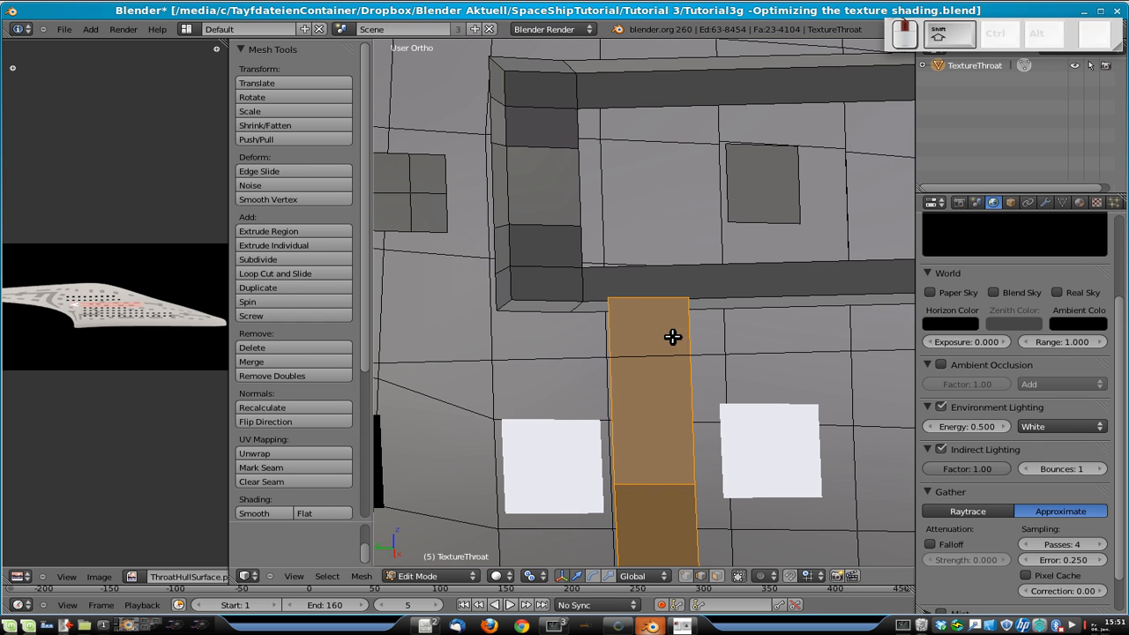
pyautogui.rightClick(637, 297)
pyautogui.moveTo(756, 382); pyautogui.dragTo(696, 413, button='middle')
pyautogui.scroll(-3, 696, 413)
pyautogui.moveTo(650, 449); pyautogui.dragTo(655, 387, button='middle')
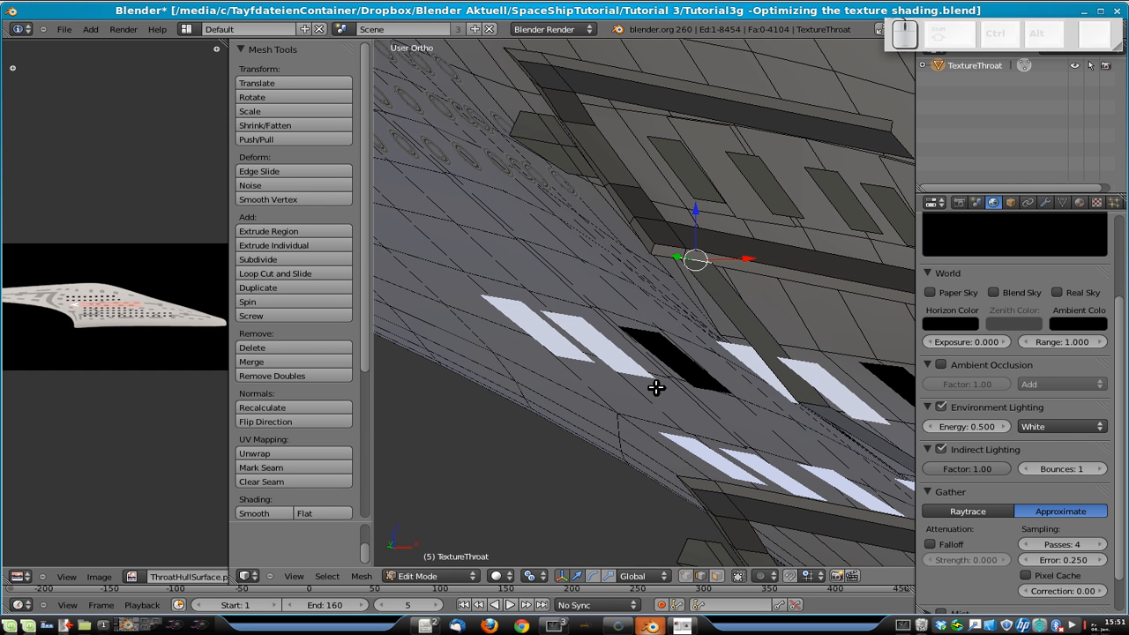
pyautogui.press('g')
pyautogui.press('x')
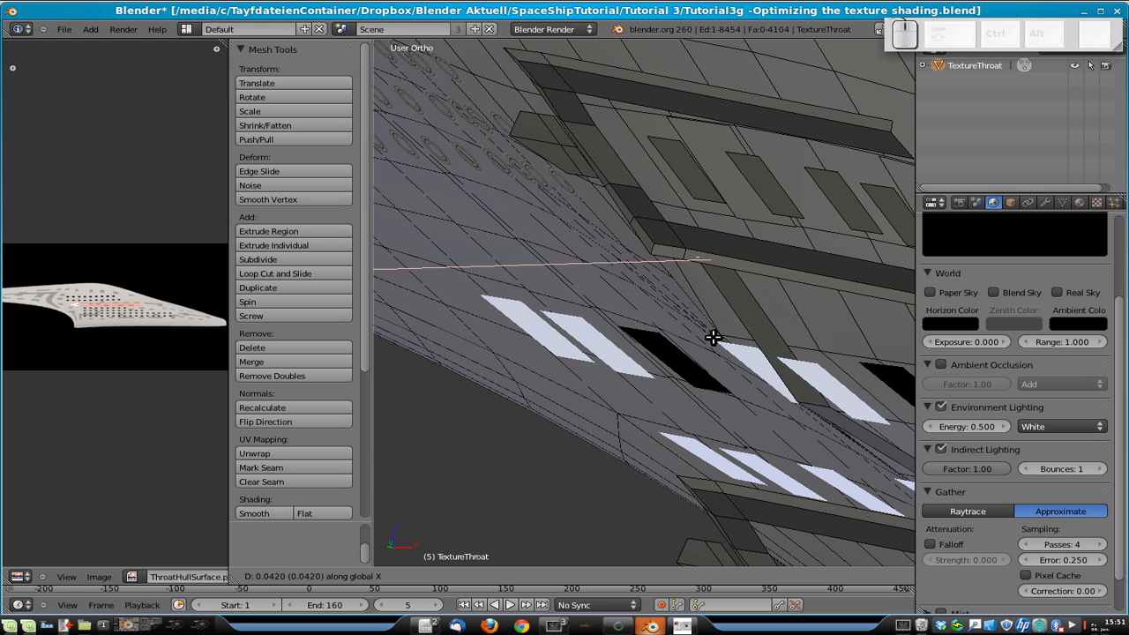
pyautogui.click(718, 334)
# - In left view, switch to face selection and select the three faces of the connecting strip
pyautogui.scroll(-3, 716, 364)
pyautogui.moveTo(715, 365); pyautogui.dragTo(803, 325, button='middle')
pyautogui.scroll(2, 804, 324)
pyautogui.press('ctrl+KP_3')
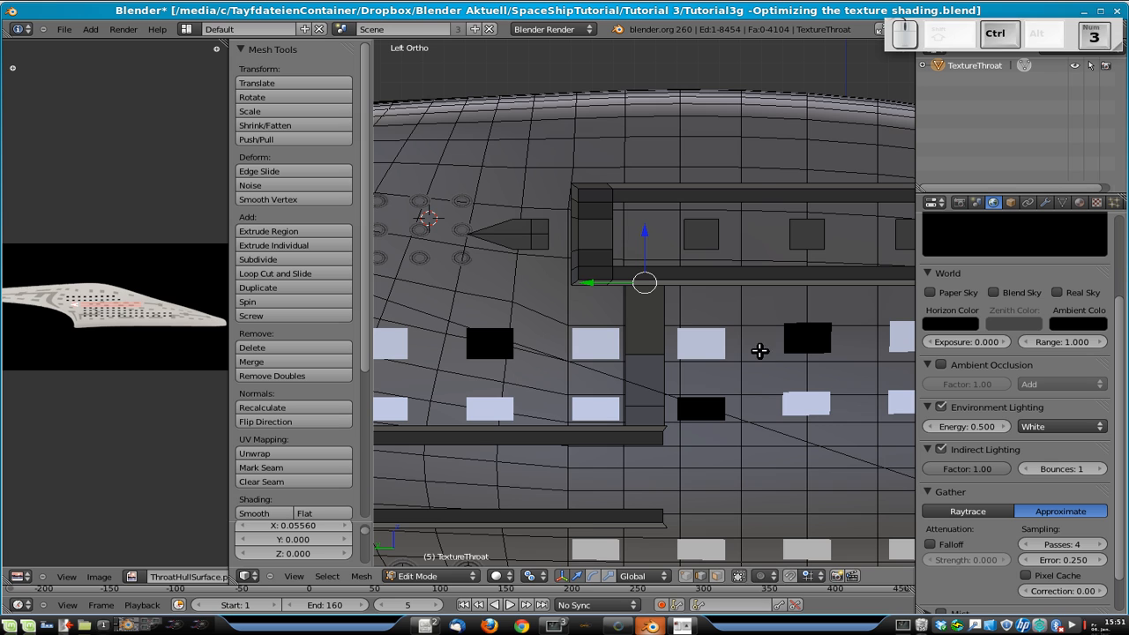
pyautogui.click(717, 576)
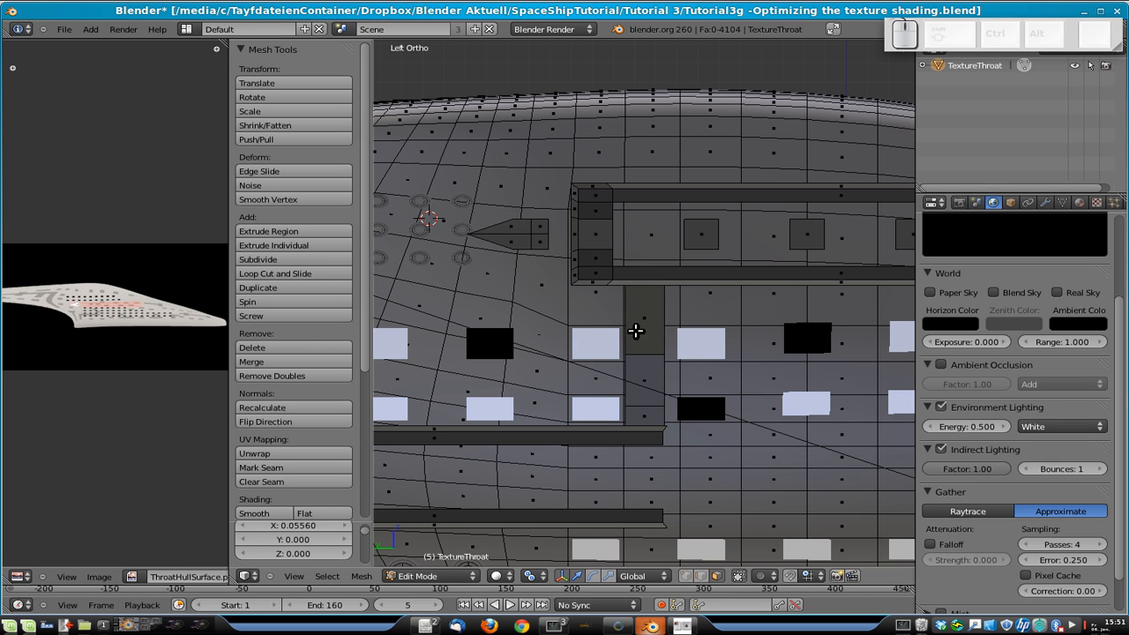
pyautogui.keyDown('shift'); pyautogui.rightClick(638, 330); pyautogui.keyUp('shift')
pyautogui.keyDown('shift'); pyautogui.rightClick(644, 368); pyautogui.keyUp('shift')
pyautogui.keyDown('shift'); pyautogui.rightClick(647, 416); pyautogui.keyUp('shift')
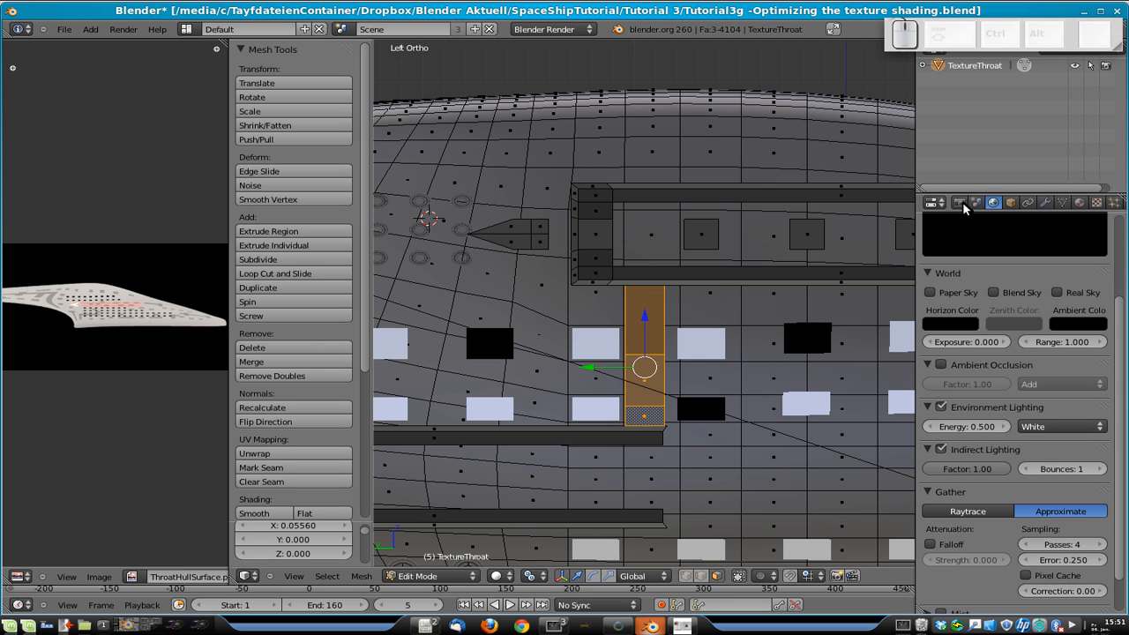
# - Try the HullTex2 material on the connecting strip's faces and check it in Object Mode
pyautogui.click(1083, 201)
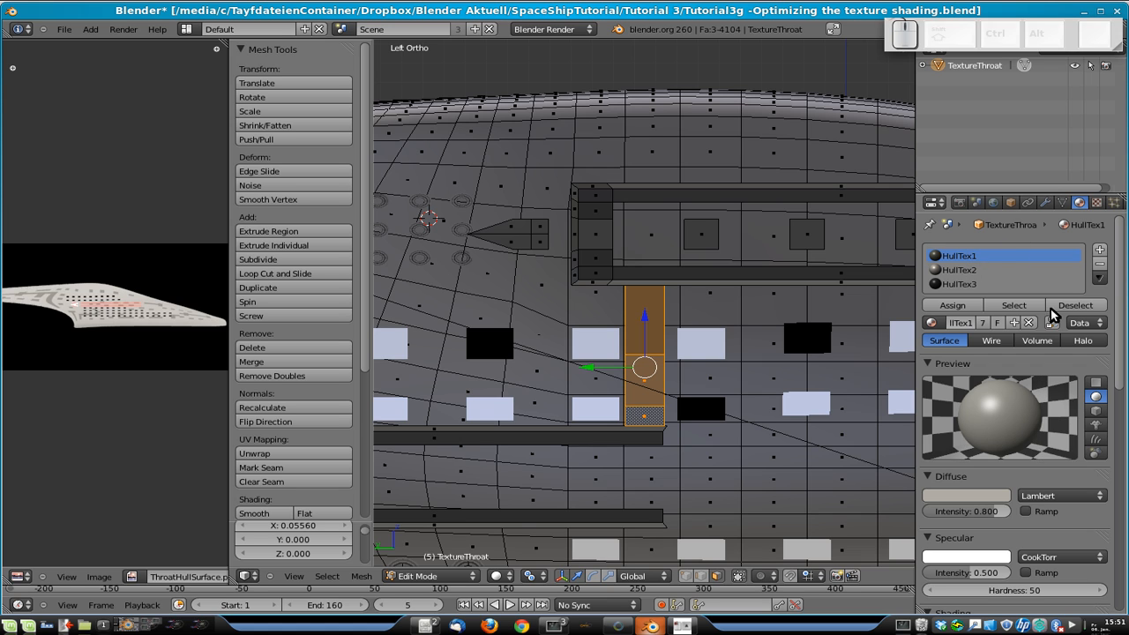
pyautogui.click(955, 270)
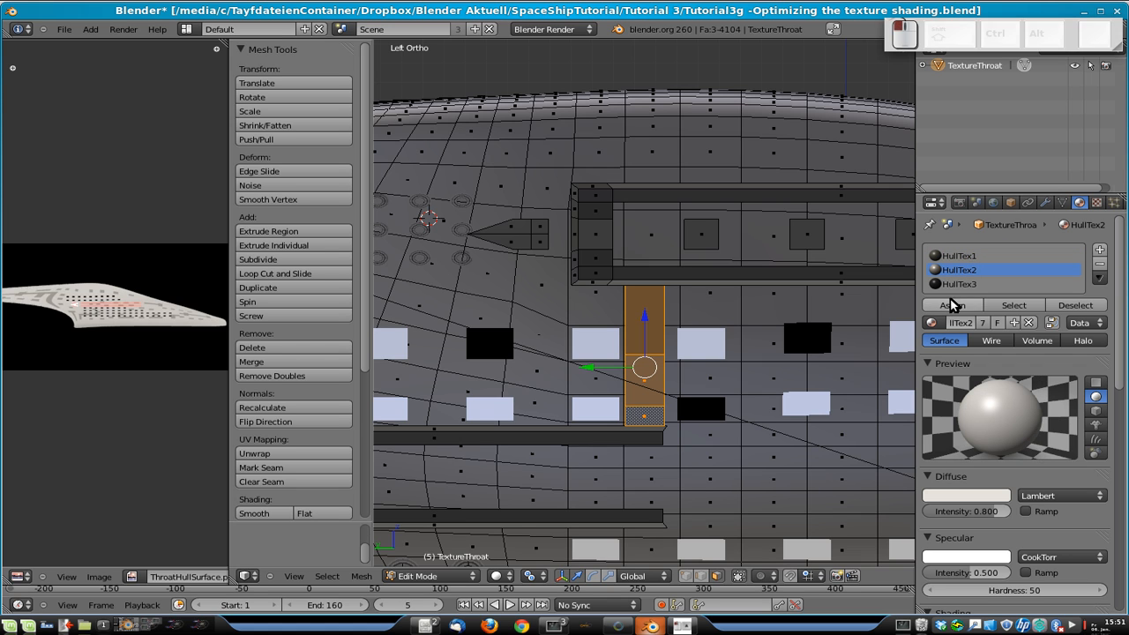
pyautogui.click(953, 305)
pyautogui.press('Tab')
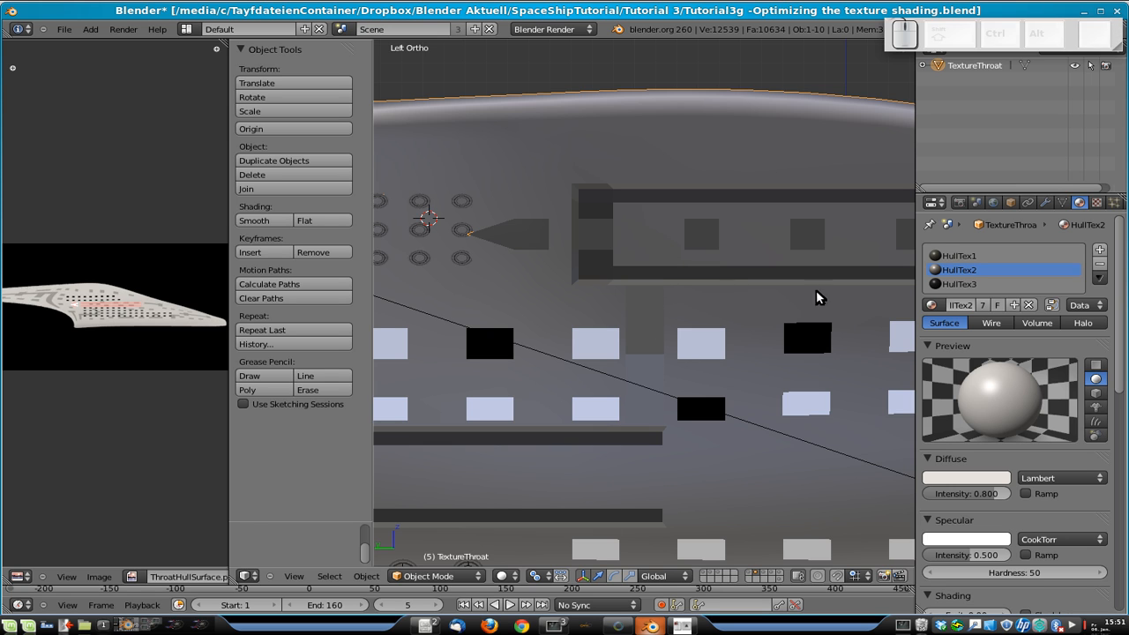
pyautogui.press('Tab')
# - Assign the HullTex3 material to the connecting strip's faces and check it in Object Mode
pyautogui.click(948, 284)
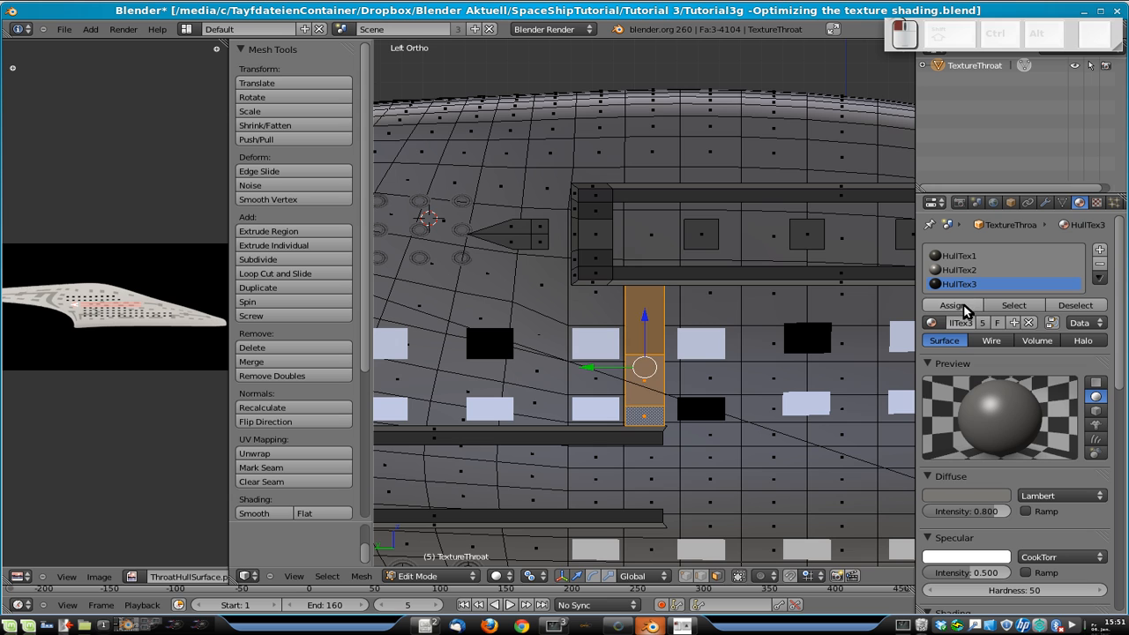
pyautogui.click(963, 305)
pyautogui.press('Tab')
pyautogui.press('Tab')
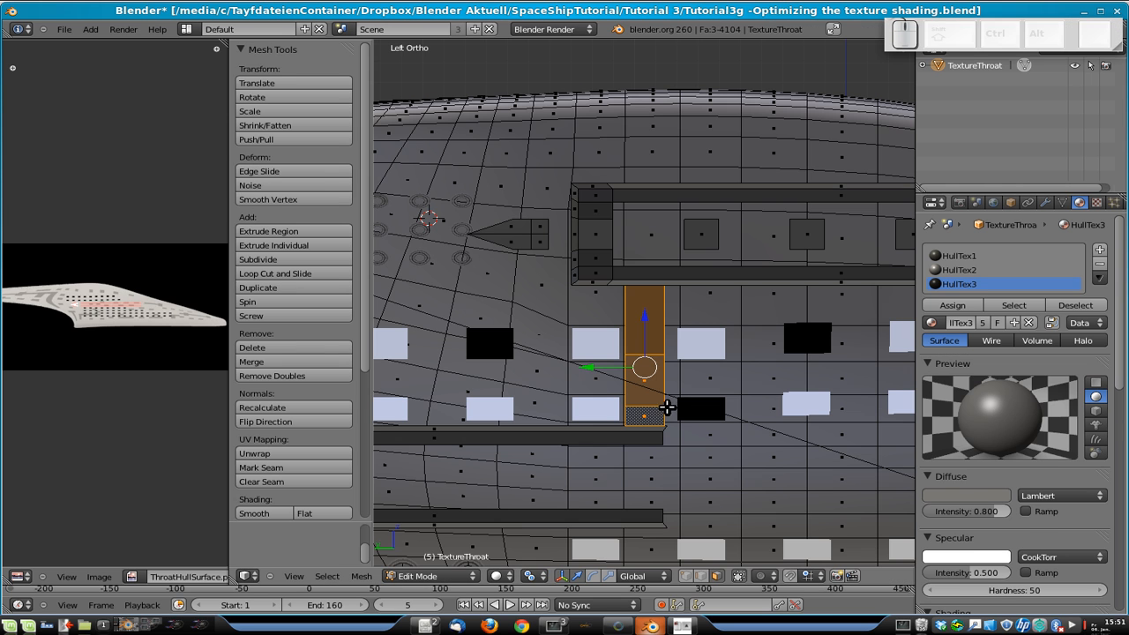
# - Assign HullTex3 to the lower frame's upper side face and the upper frame's lower side face, where the strip joins them
pyautogui.rightClick(461, 432)
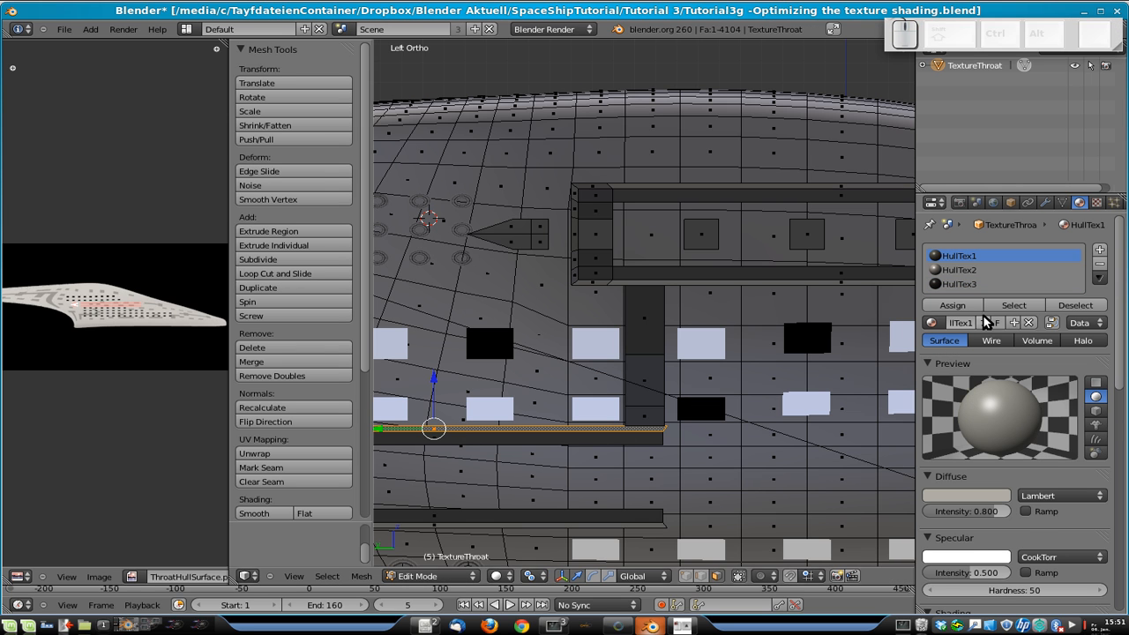
pyautogui.click(955, 284)
pyautogui.click(953, 305)
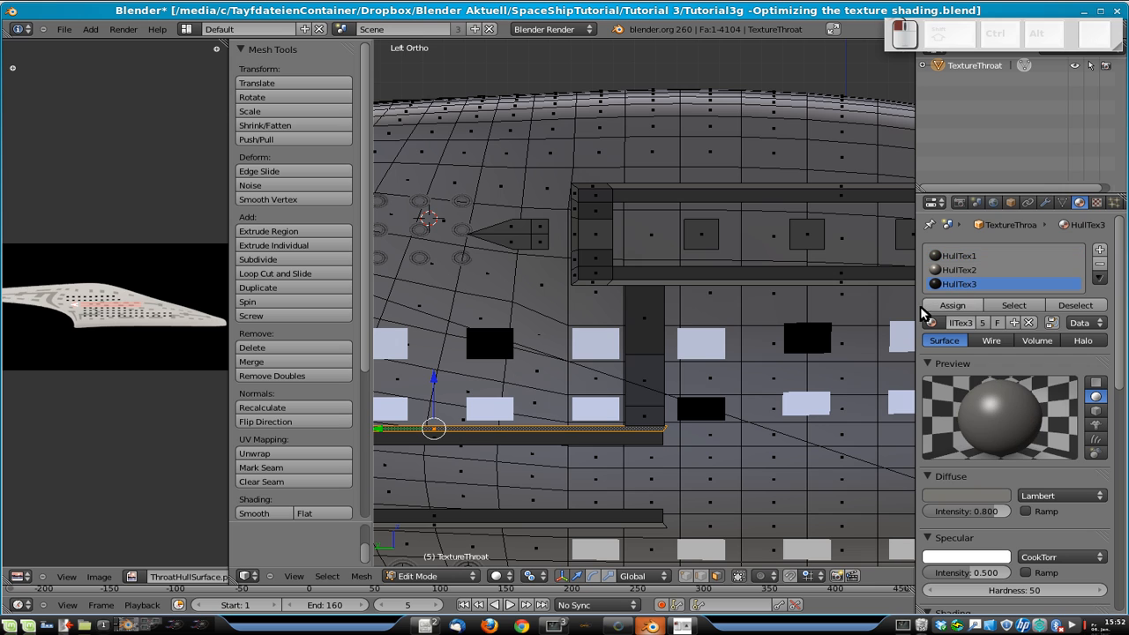
pyautogui.rightClick(728, 282)
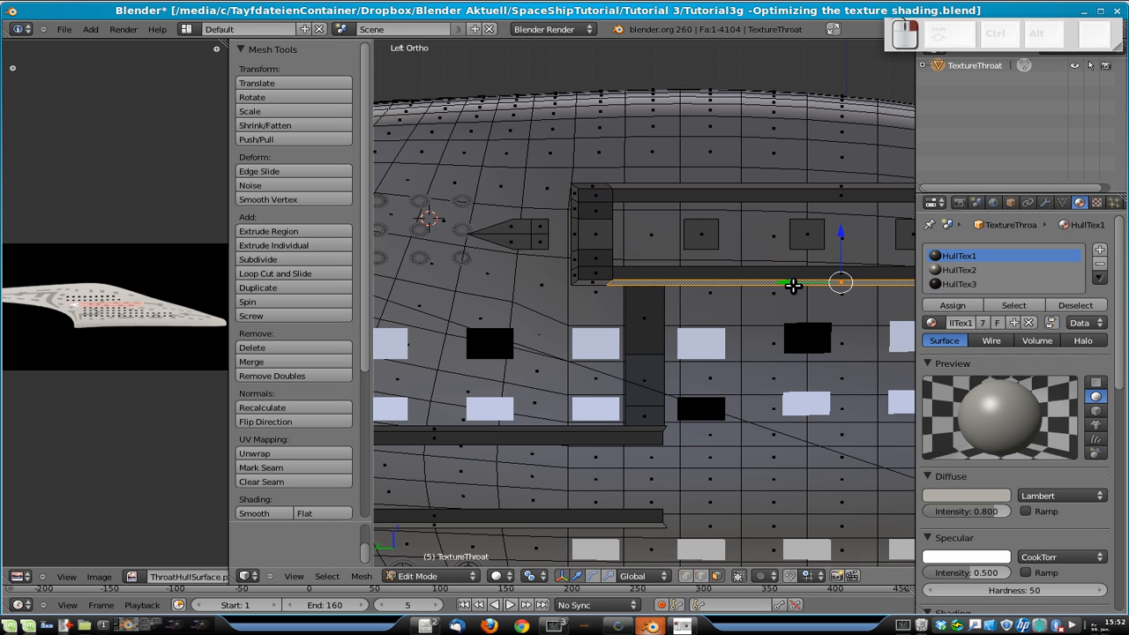
pyautogui.click(955, 304)
pyautogui.press('Tab')
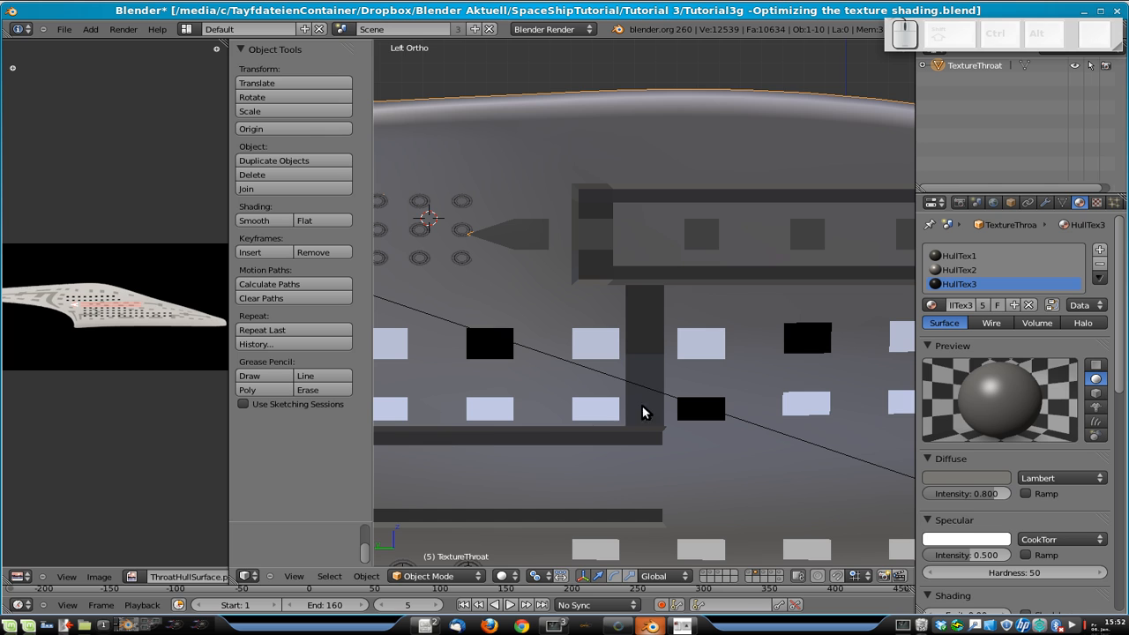
# - Save the blend file over the existing one, render the texture and view the whole result
pyautogui.scroll(-2, 720, 296)
pyautogui.scroll(-3, 720, 295)
pyautogui.hotkey('ctrl', 's')
pyautogui.click(762, 332)
pyautogui.press('F12')
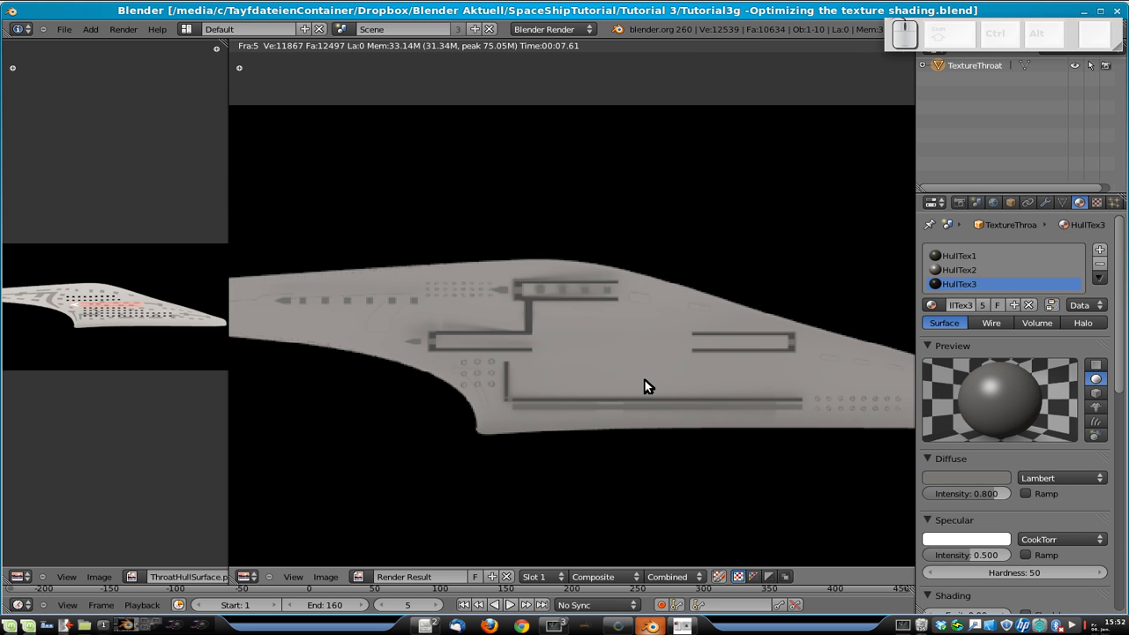
pyautogui.scroll(-2, 596, 339)
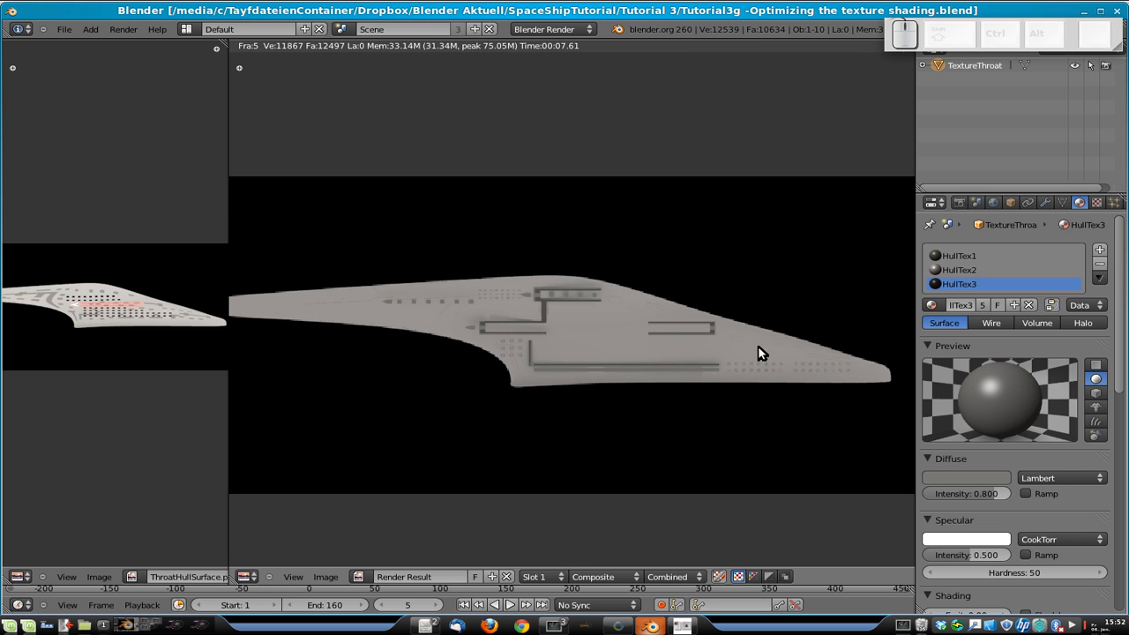
# - Save the rendered image over untitled.png in the Tutorial 3 folder
pyautogui.click(582, 345)
pyautogui.press('F3')
pyautogui.click(227, 112)
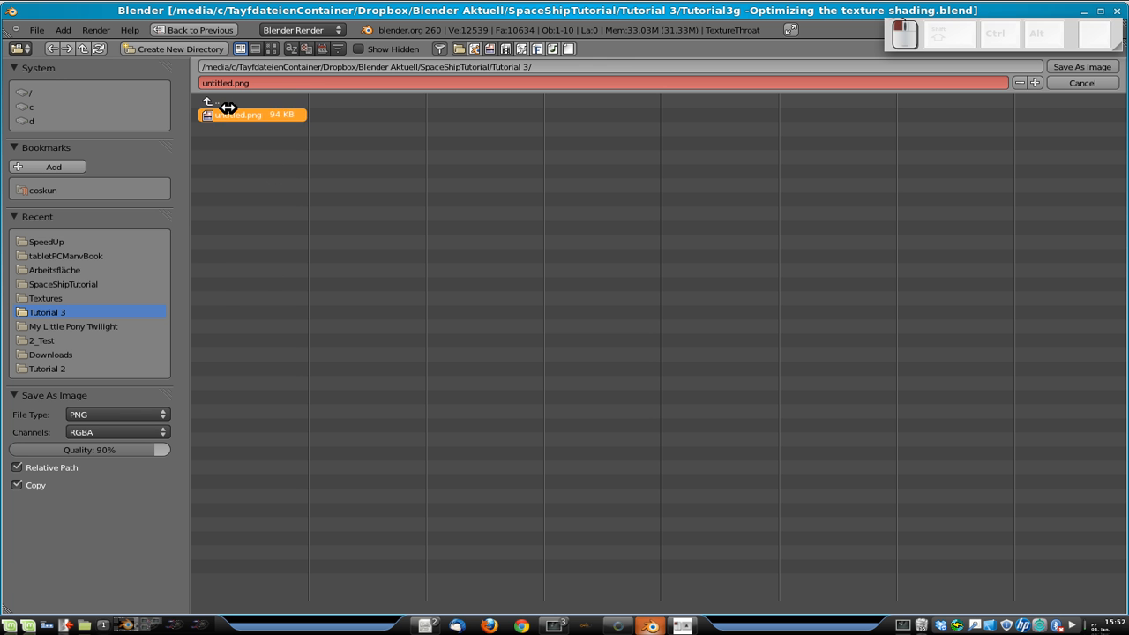
pyautogui.click(228, 109)
# - Save the rendered image over ThroatHullSurface_v2.png in the Textures folder
pyautogui.press('F3')
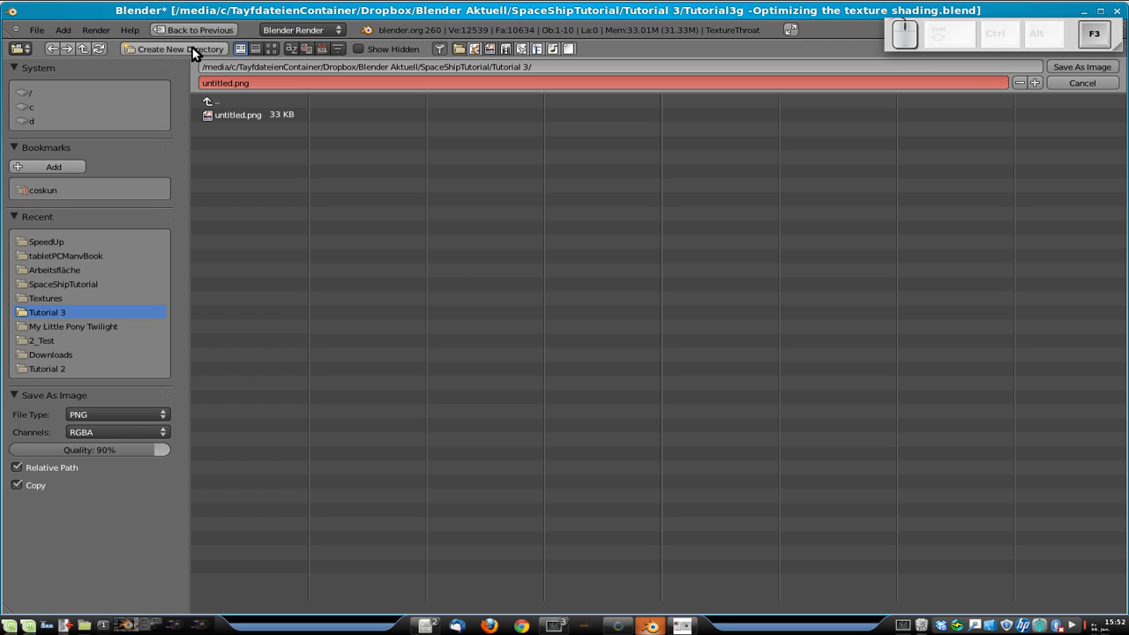
pyautogui.click(229, 100)
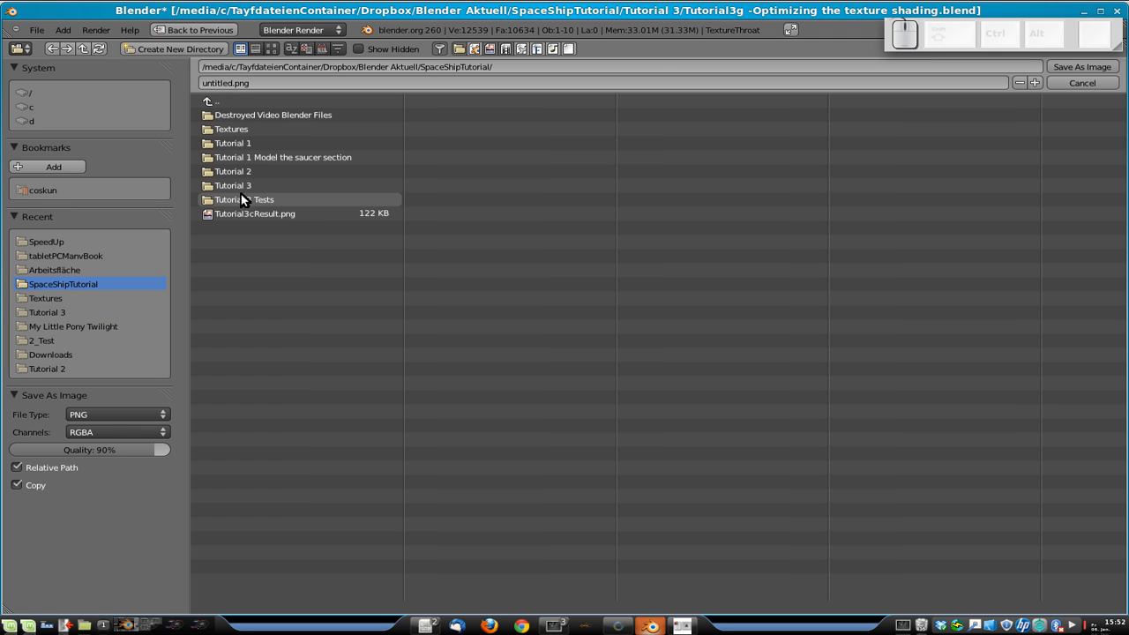
pyautogui.click(246, 130)
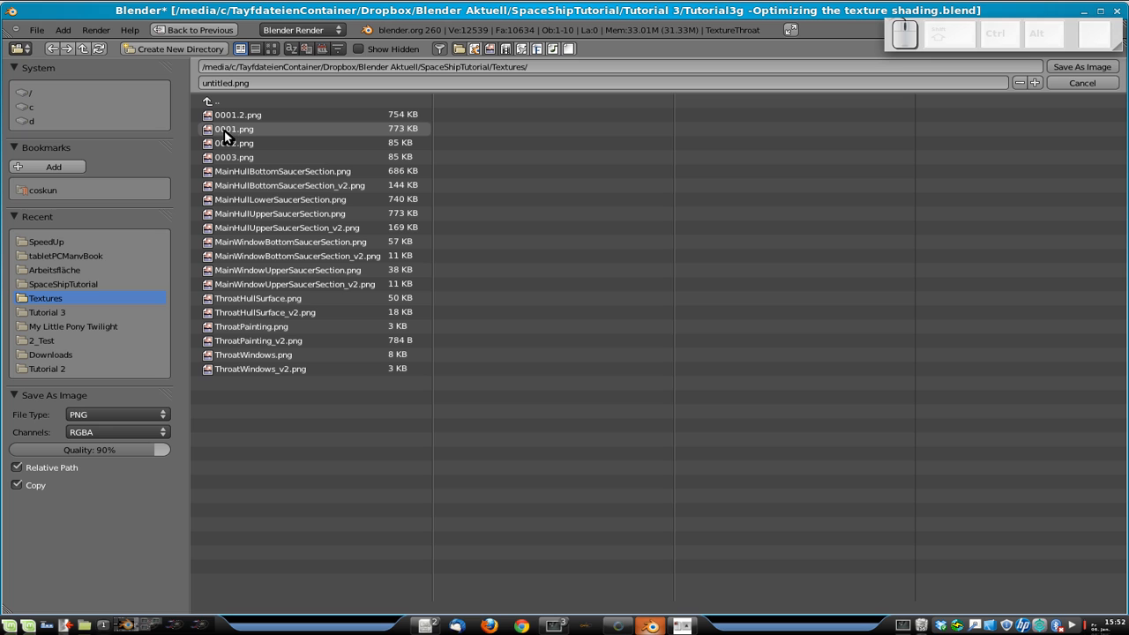
pyautogui.click(277, 299)
pyautogui.click(280, 313)
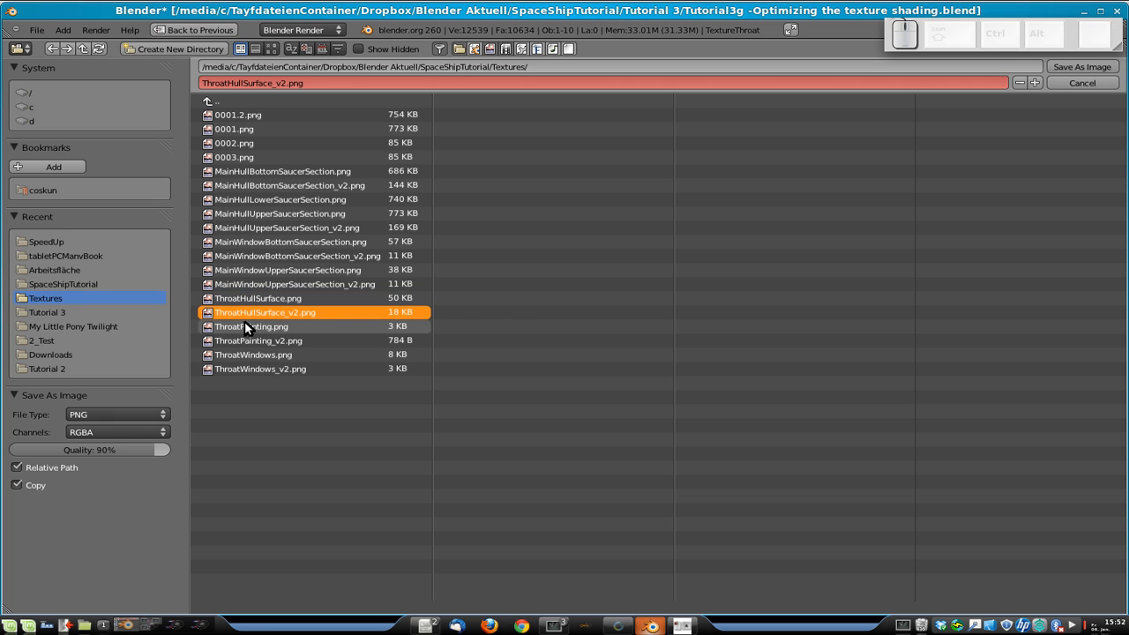
pyautogui.click(1082, 67)
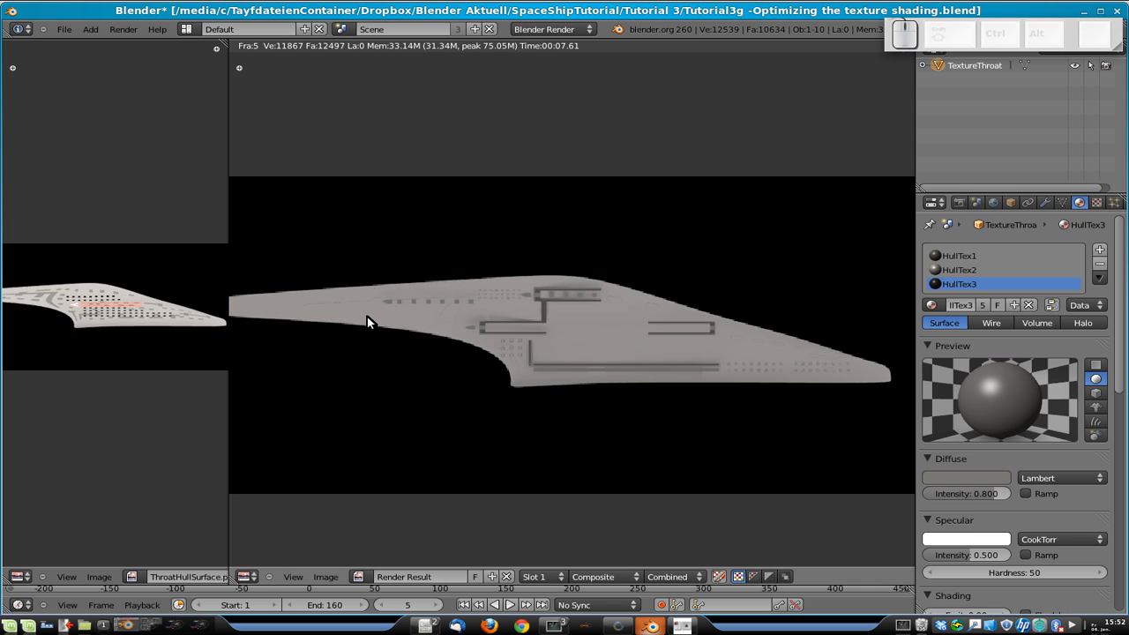
# - Leave the render result, show the layer with the ship's main body and select that object
pyautogui.press('Escape')
pyautogui.press('1')
pyautogui.press('2')
pyautogui.scroll(-3, 741, 424)
pyautogui.rightClick(716, 358)
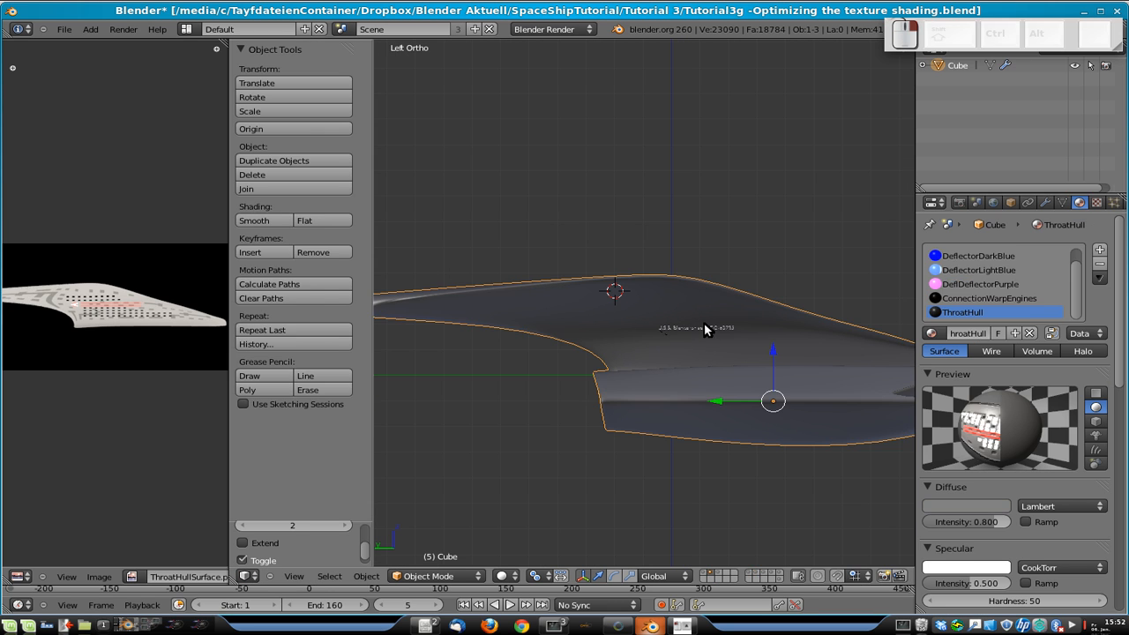
pyautogui.keyDown('shift'); pyautogui.moveTo(736, 350); pyautogui.dragTo(690, 356, button='middle'); pyautogui.keyUp('shift')
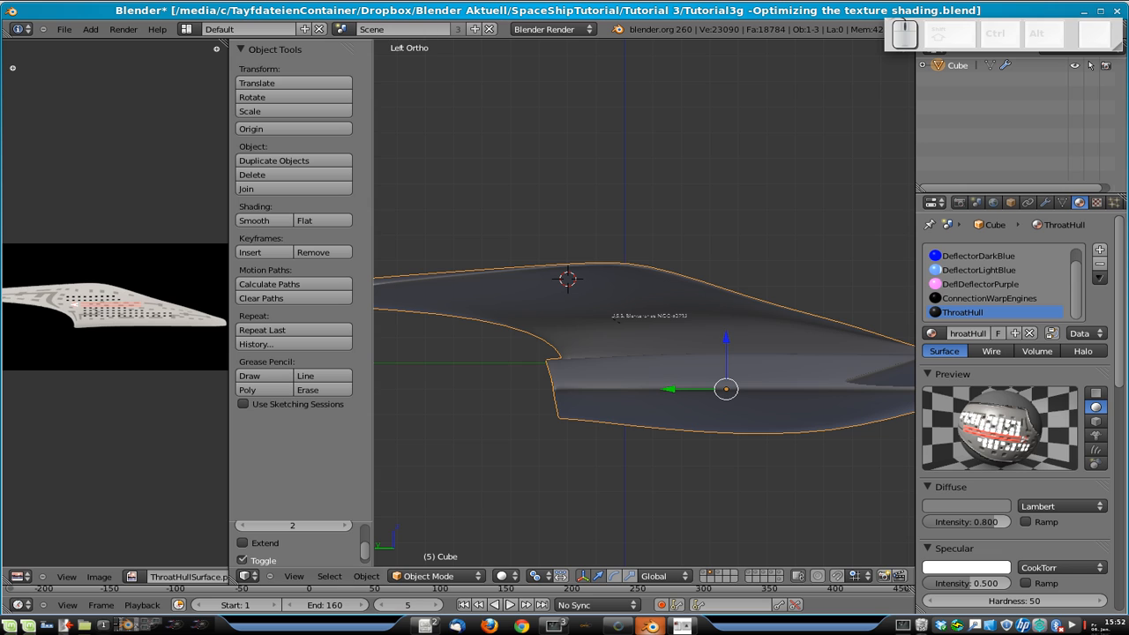
# - Reload the ThroatHullSurface_v2.png image used by the throat hull's texture
pyautogui.click(1096, 202)
pyautogui.click(975, 289)
pyautogui.scroll(-5, 980, 499)
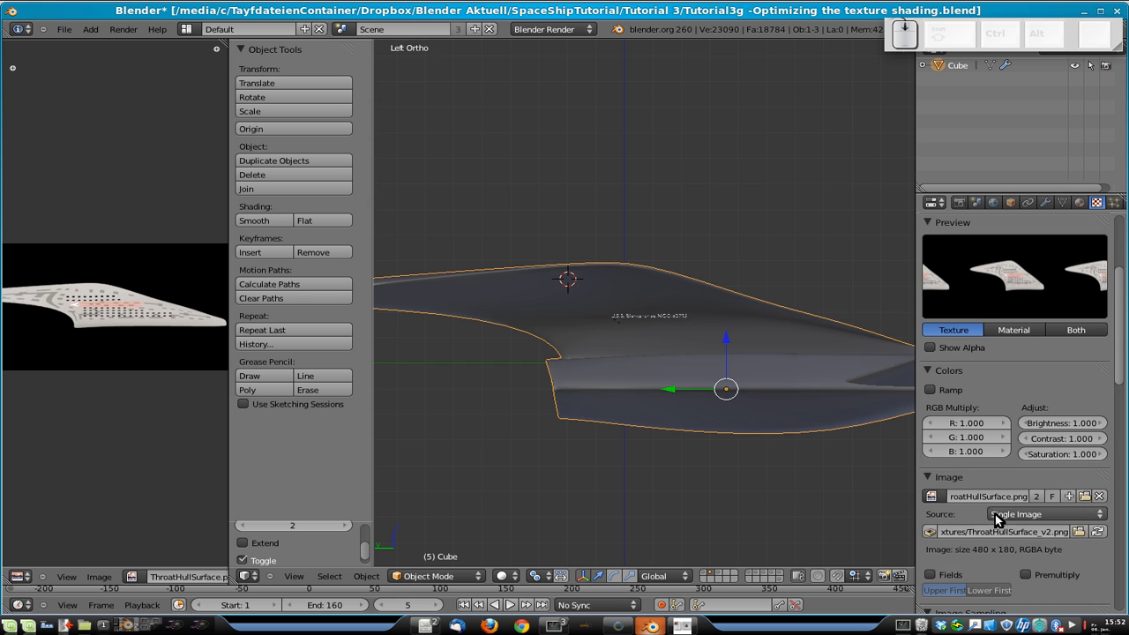
pyautogui.click(1098, 531)
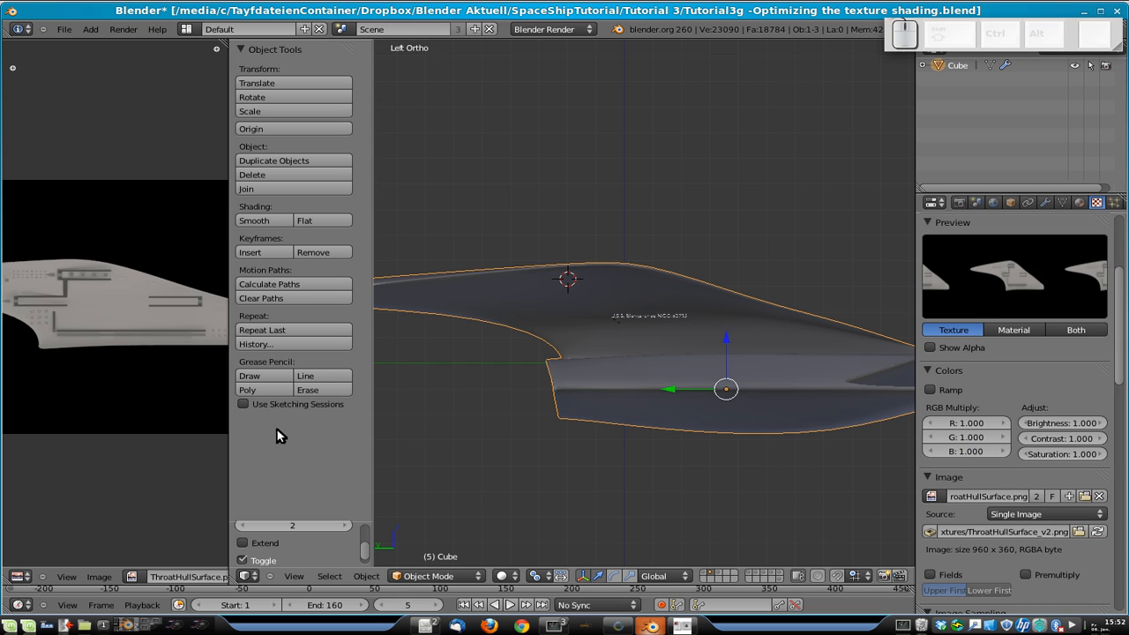
# - Widen the image editor and compare the whole reloaded texture with the throat's UV layout in Edit Mode
pyautogui.click(225, 410)
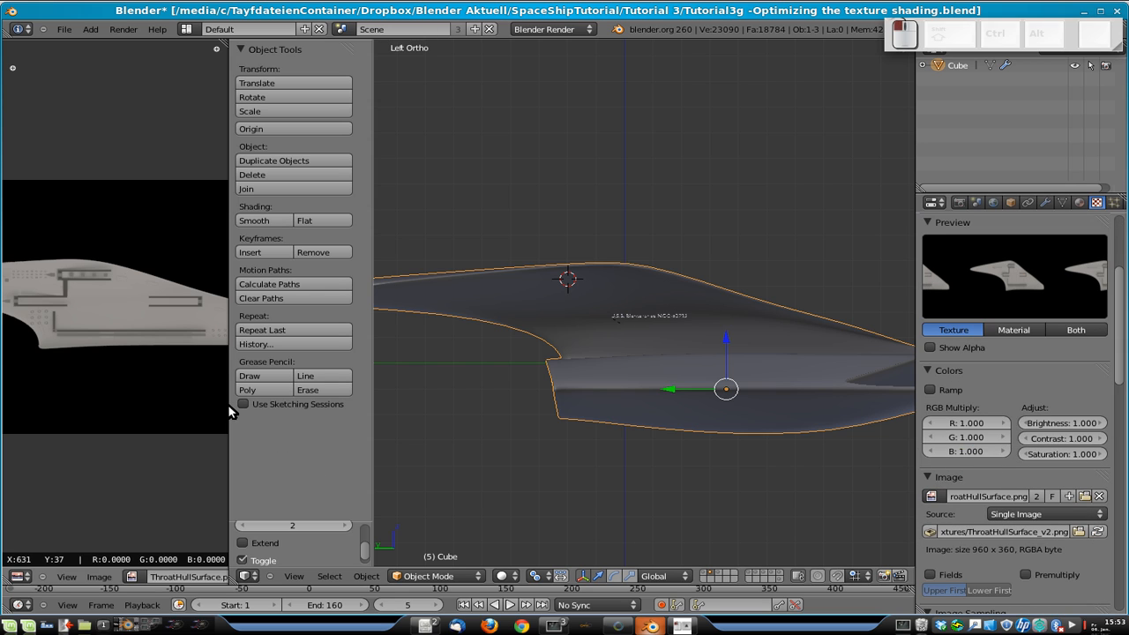
pyautogui.moveTo(230, 404); pyautogui.dragTo(496, 404)
pyautogui.scroll(-1, 363, 369)
pyautogui.scroll(-5, 737, 388)
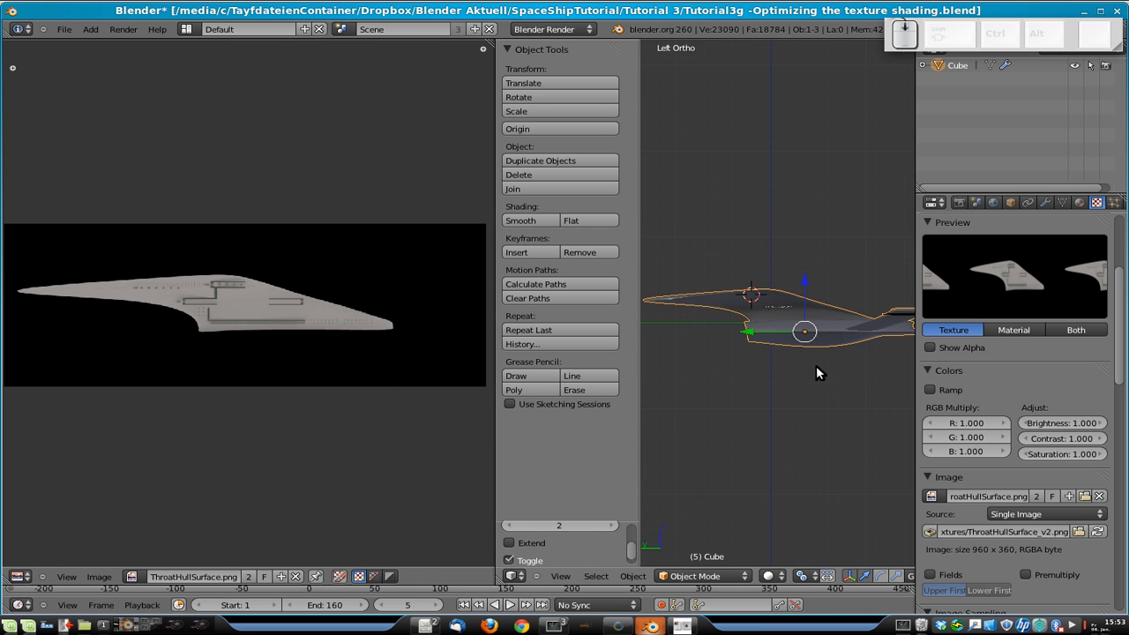
pyautogui.press('Tab')
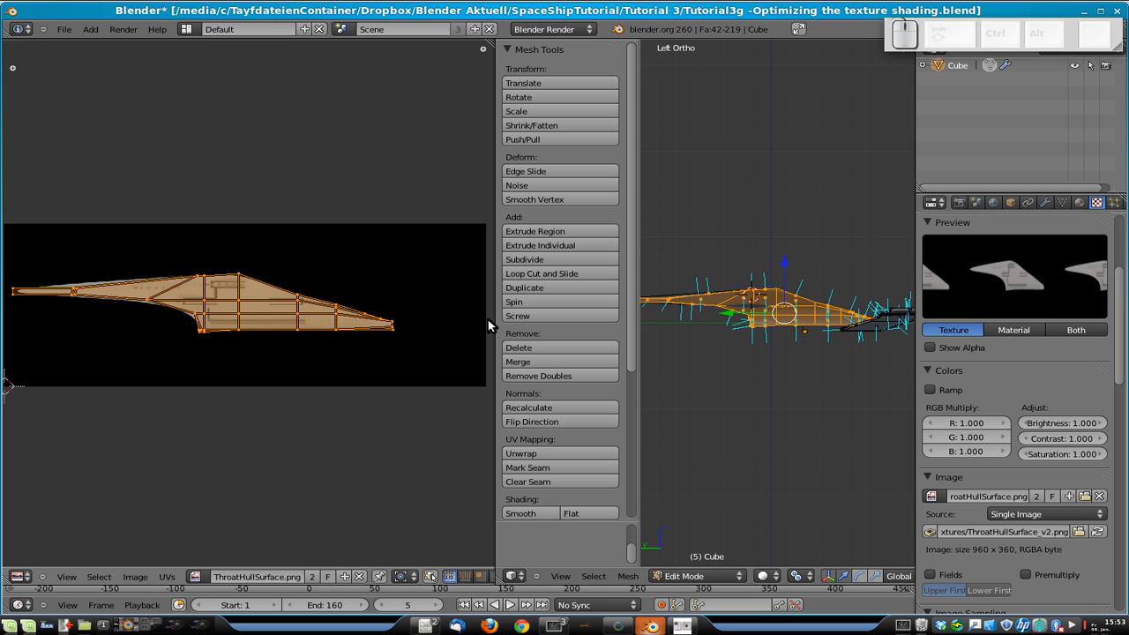
pyautogui.press('Tab')
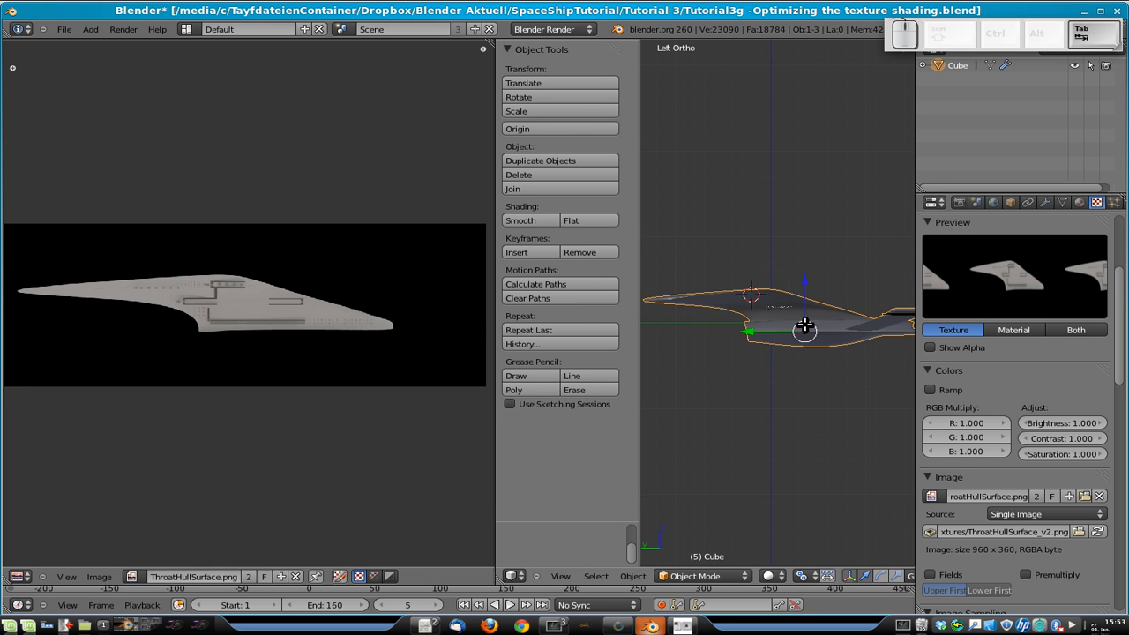
pyautogui.press('Tab')
pyautogui.scroll(2, 848, 379)
pyautogui.press('Tab')
# - Set the viewport shading to Textured and inspect the new hull texture on the throat
pyautogui.click(801, 576)
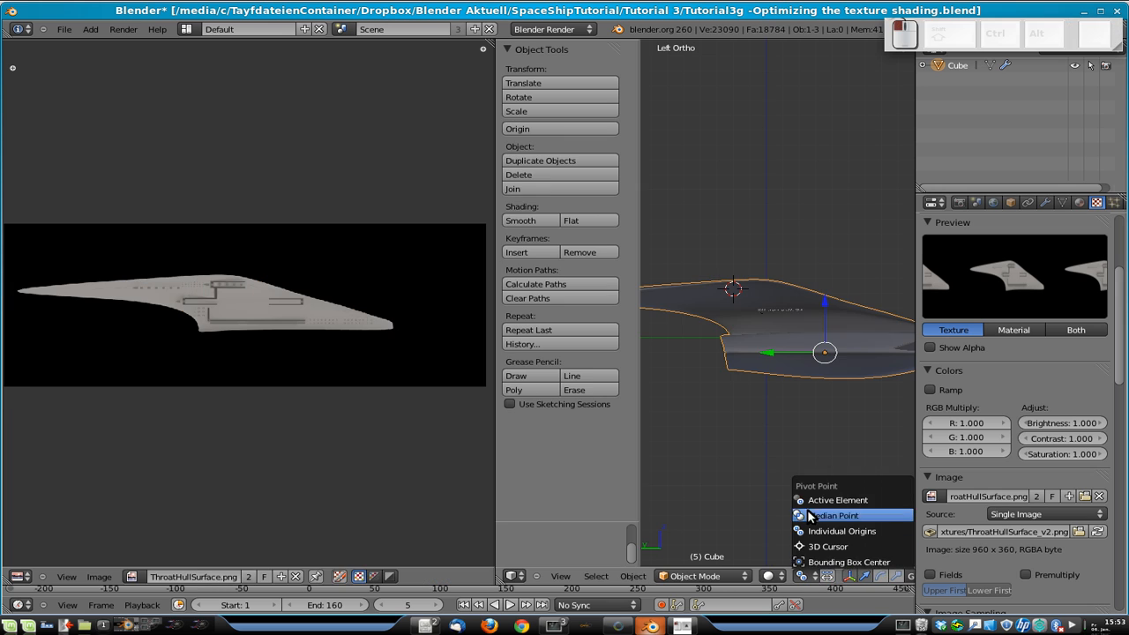
pyautogui.click(767, 576)
pyautogui.click(776, 514)
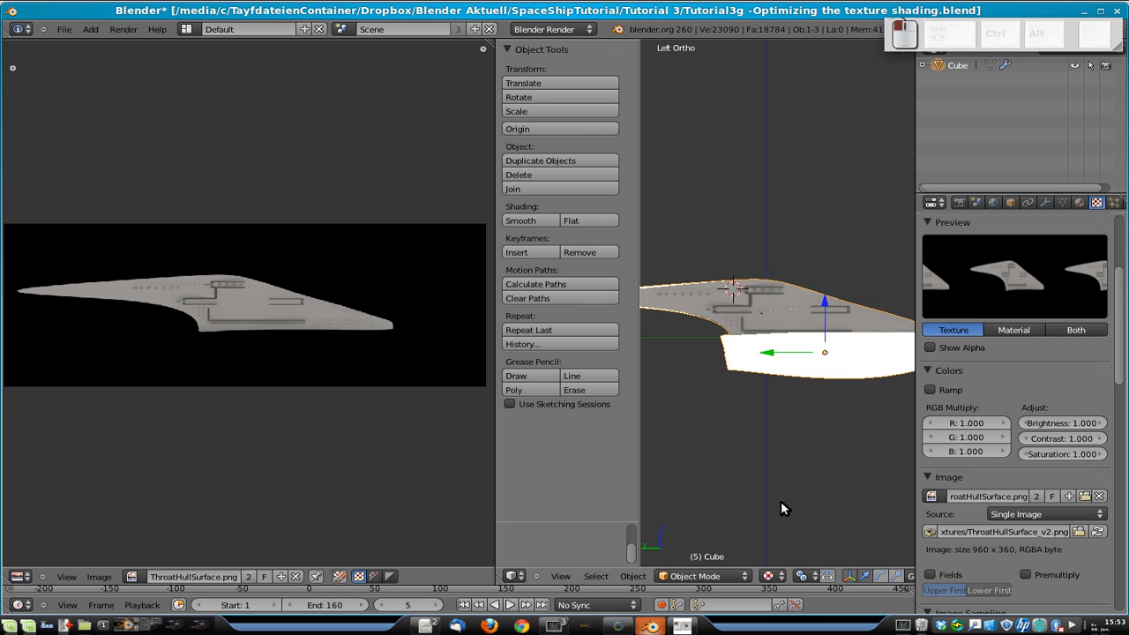
pyautogui.scroll(2, 730, 306)
pyautogui.scroll(-2, 662, 253)
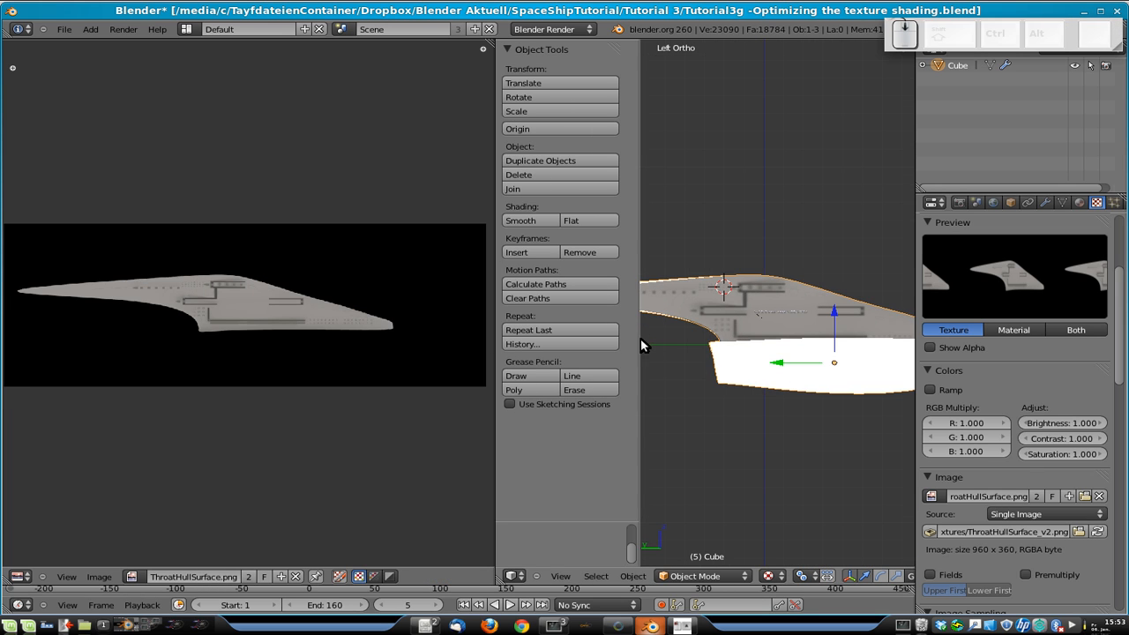
pyautogui.scroll(1, 684, 339)
pyautogui.scroll(-2, 695, 339)
pyautogui.keyDown('shift'); pyautogui.moveTo(695, 339); pyautogui.dragTo(849, 360, button='middle'); pyautogui.keyUp('shift')
pyautogui.scroll(-1, 827, 345)
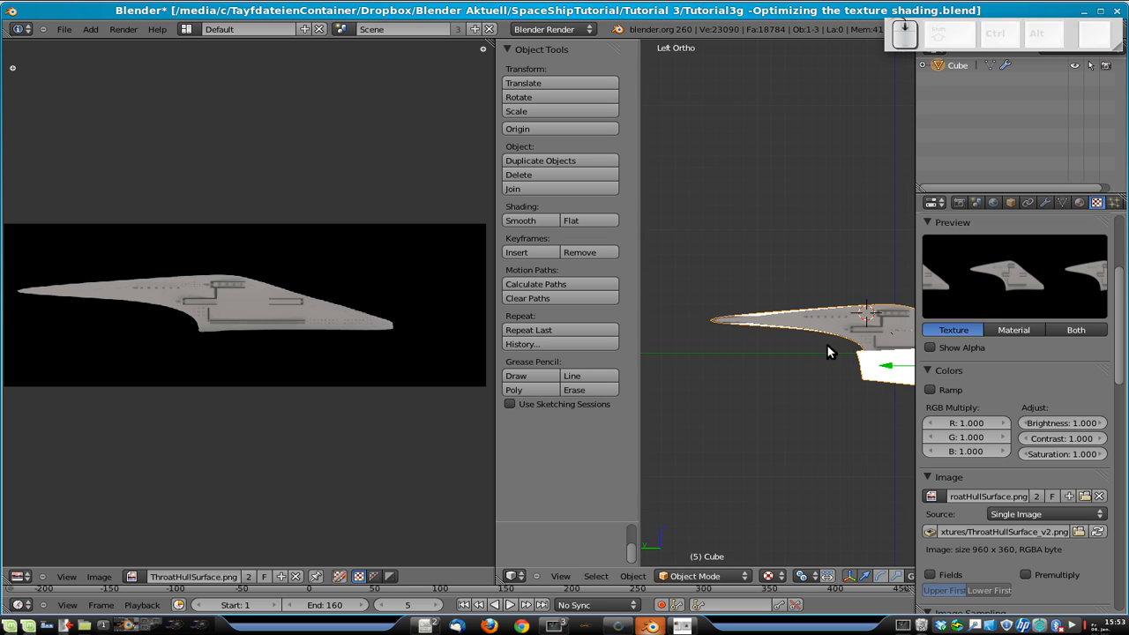
pyautogui.scroll(4, 827, 345)
pyautogui.scroll(1, 828, 351)
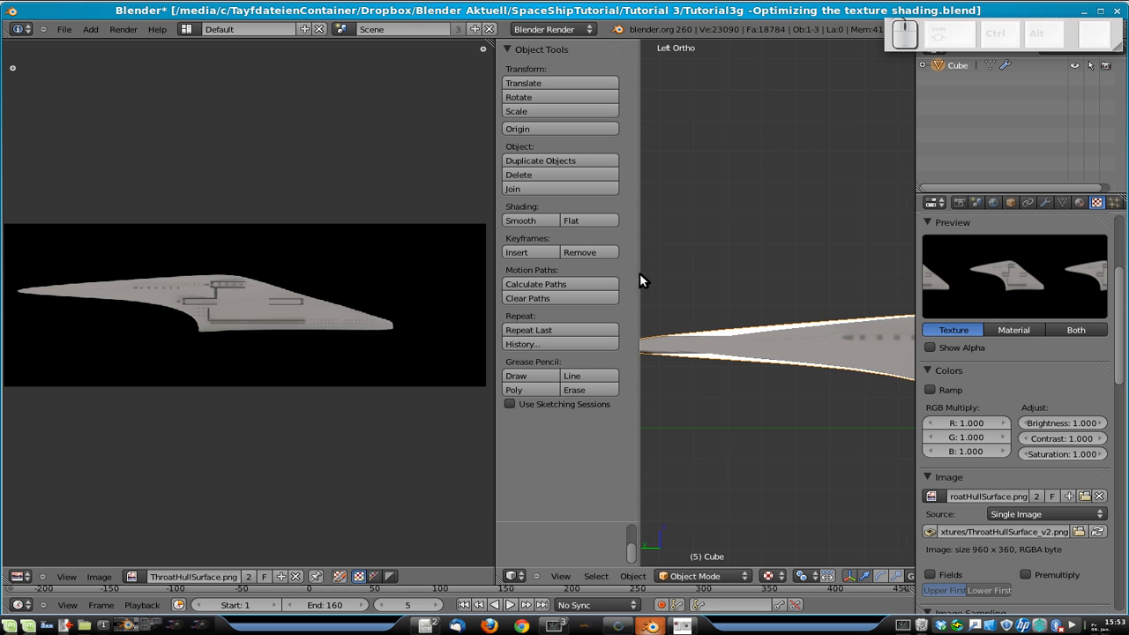
# - Hide the object tools shelf and examine how the texture maps onto the throat's front tip and underside
pyautogui.moveTo(638, 273); pyautogui.dragTo(434, 268)
pyautogui.scroll(-2, 681, 341)
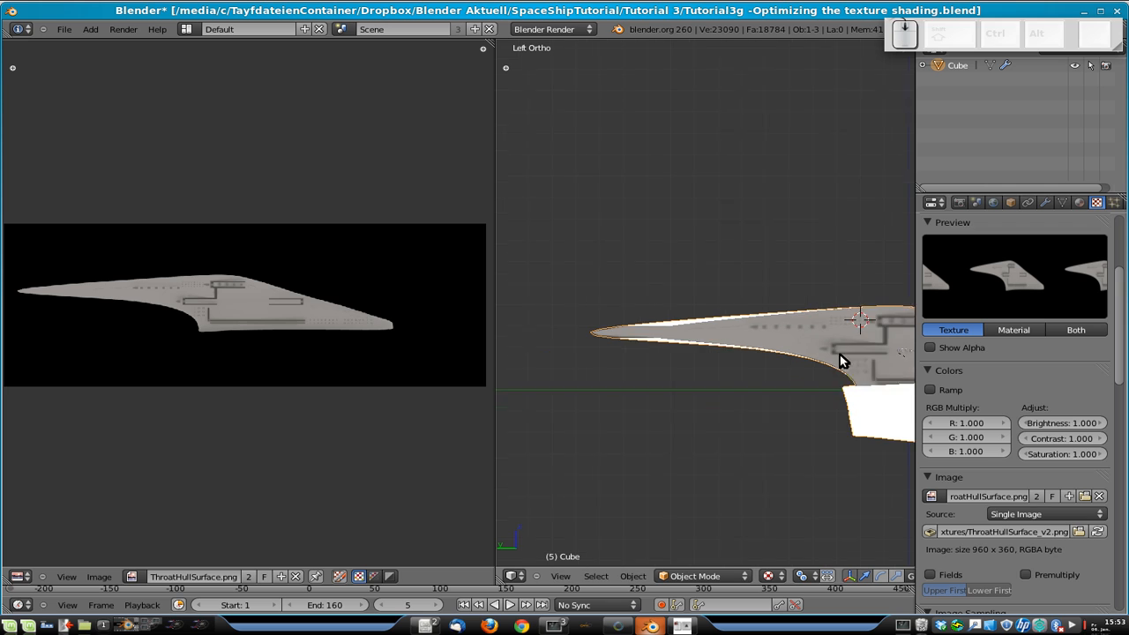
pyautogui.press('Tab')
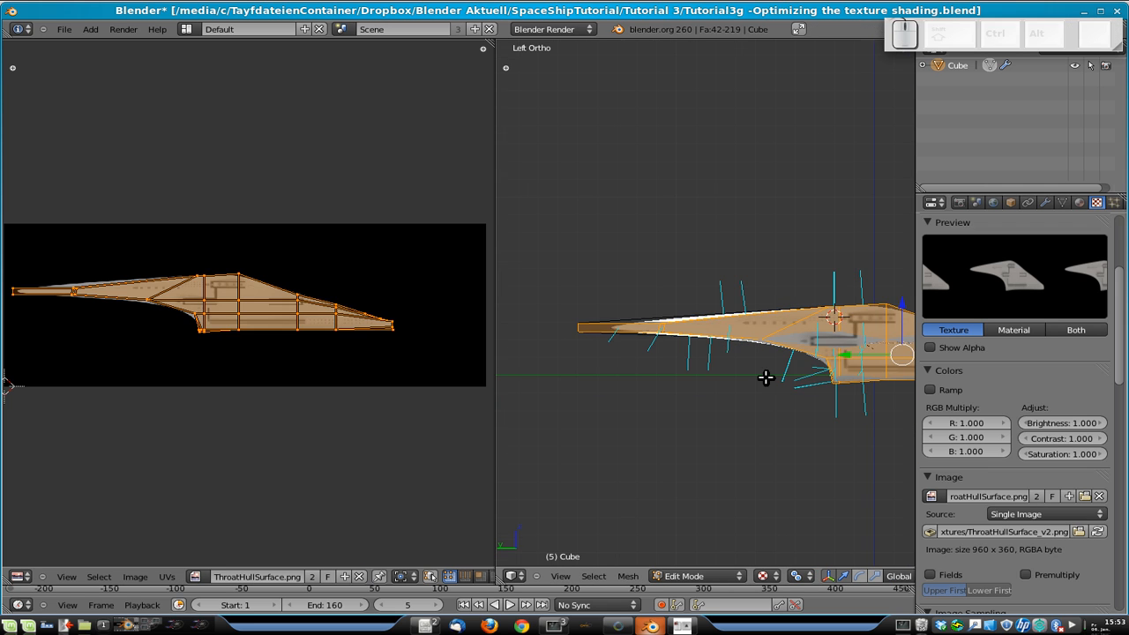
pyautogui.scroll(3, 761, 381)
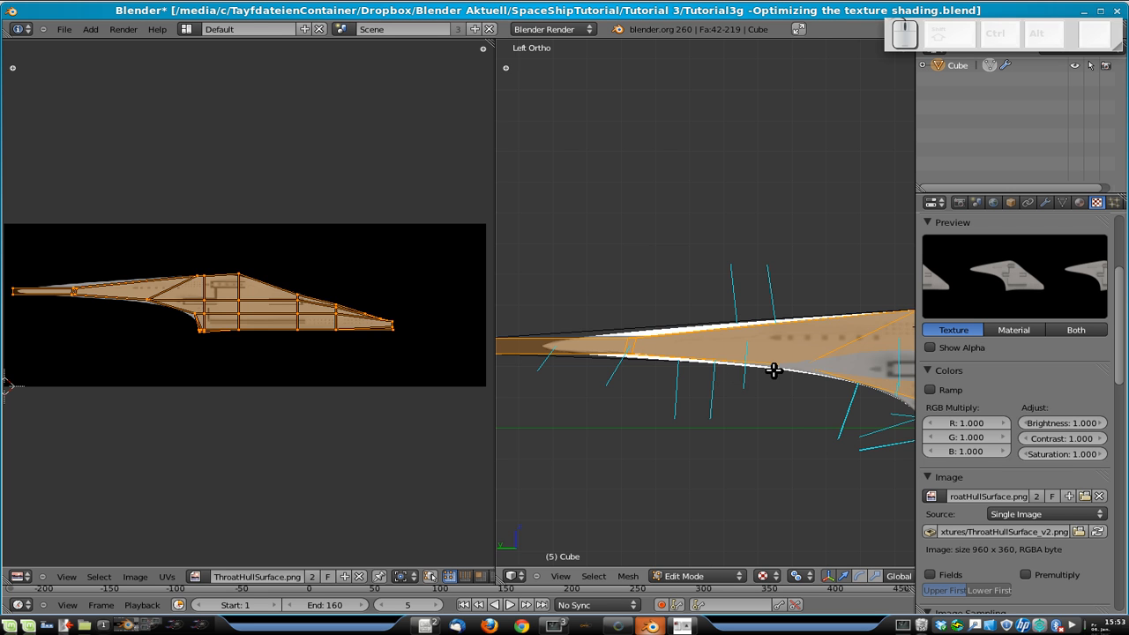
pyautogui.press('Tab')
pyautogui.moveTo(774, 367); pyautogui.dragTo(702, 377, button='middle')
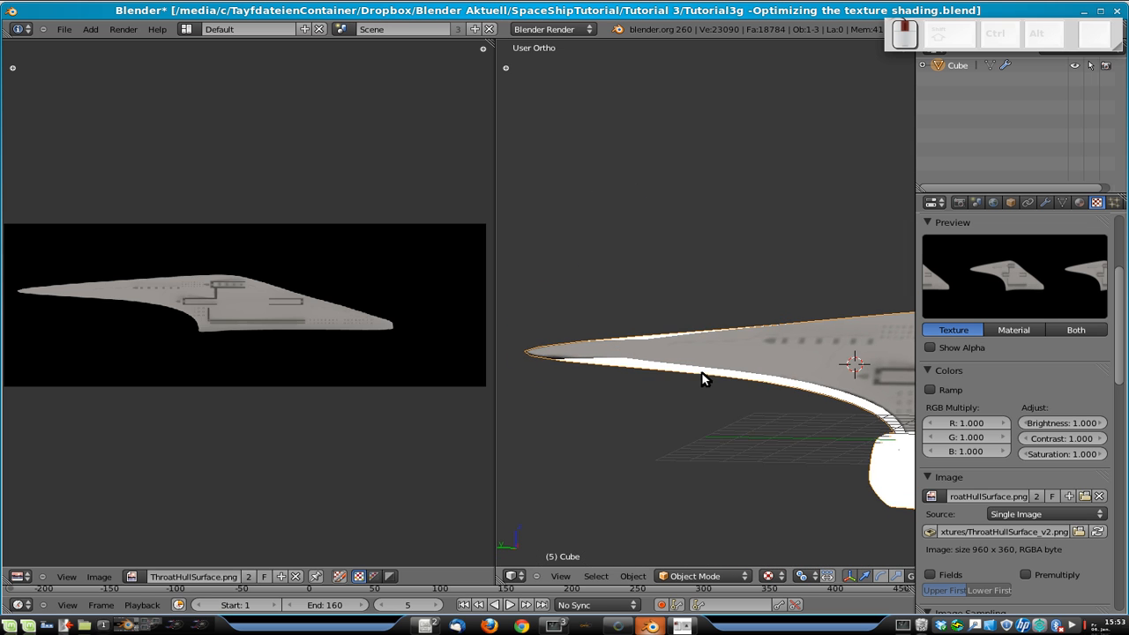
# - Return to the left side view and save the blend file over the existing one
pyautogui.press('ctrl+KP_3')
pyautogui.hotkey('ctrl', 's')
pyautogui.click(703, 380)
pyautogui.scroll(-2, 708, 413)
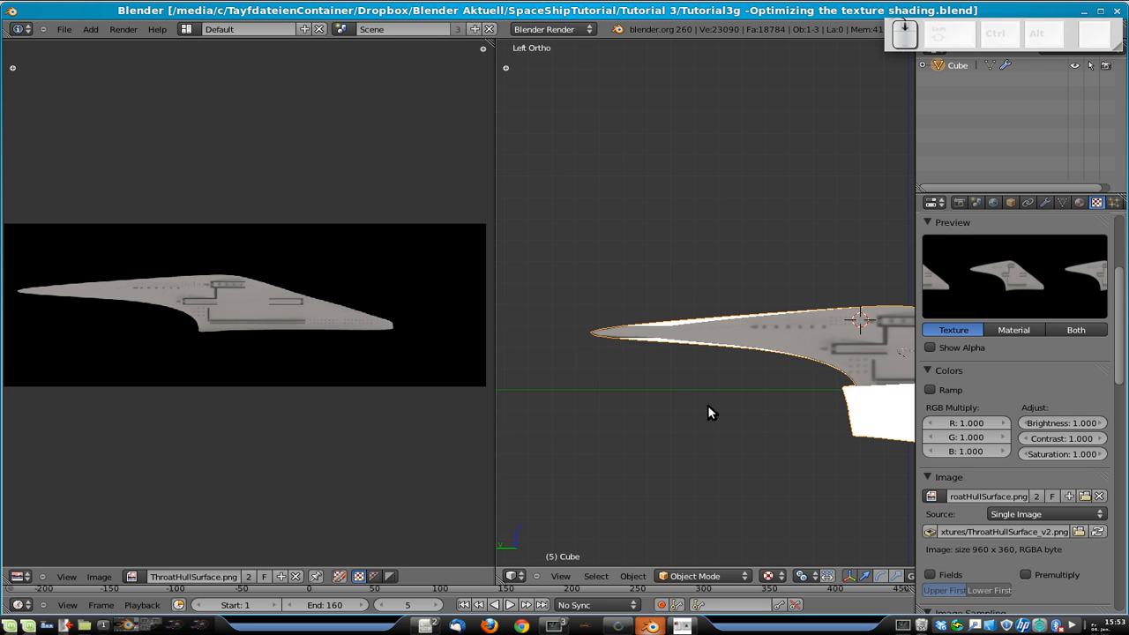
# - Turn off Environment Lighting in the world settings
pyautogui.click(974, 203)
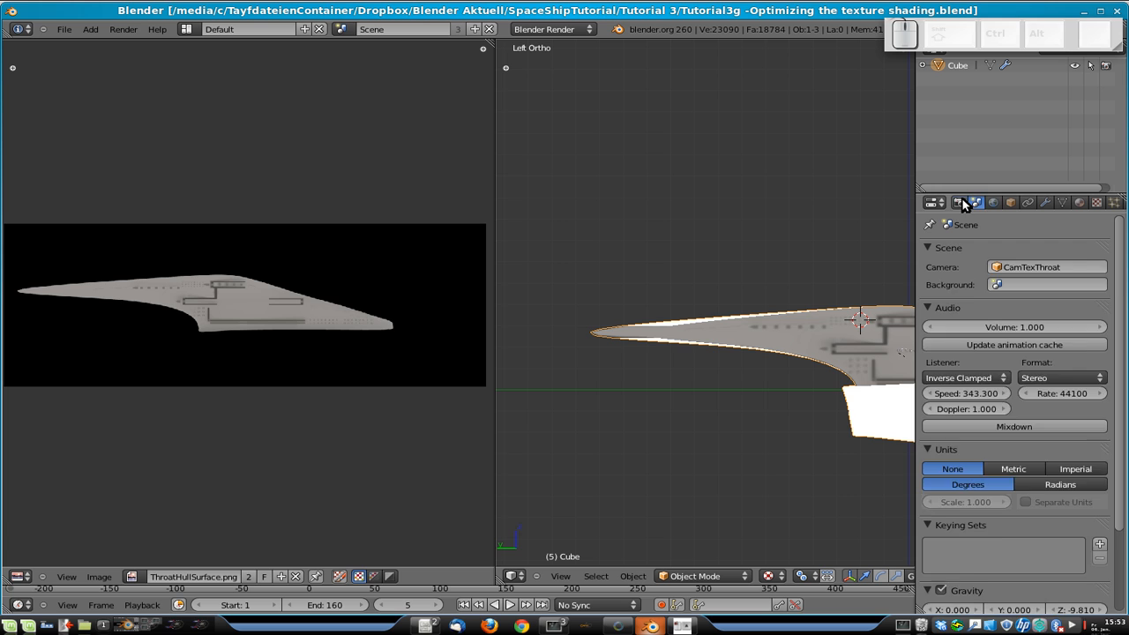
pyautogui.click(961, 203)
pyautogui.click(993, 203)
pyautogui.click(949, 404)
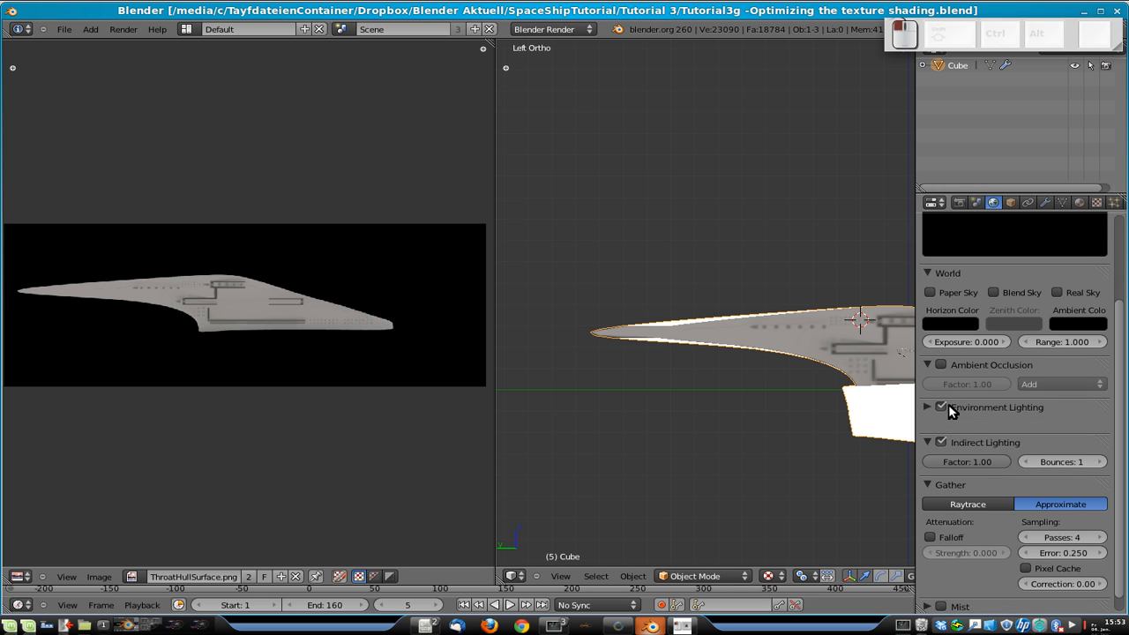
pyautogui.click(942, 408)
pyautogui.click(947, 406)
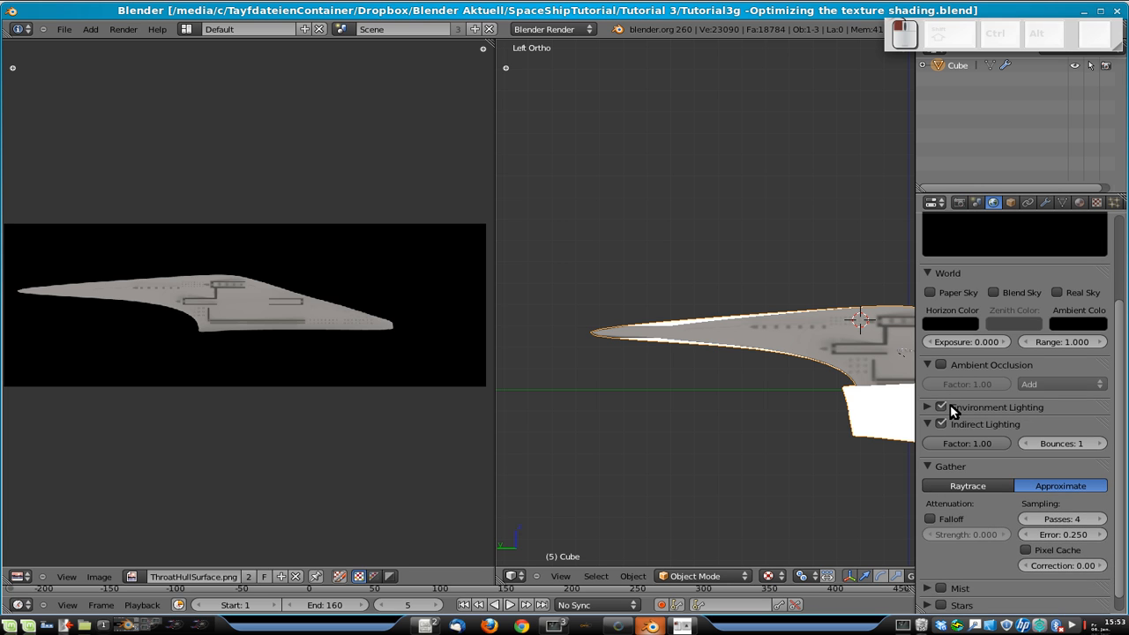
pyautogui.click(931, 405)
pyautogui.click(942, 407)
# - Maximize the 3D view and additionally show the layers holding the lights, camera, saucer section and remaining ship parts
pyautogui.scroll(-6, 823, 411)
pyautogui.scroll(-3, 822, 397)
pyautogui.keyDown('shift'); pyautogui.moveTo(821, 365); pyautogui.dragTo(786, 357, button='middle'); pyautogui.keyUp('shift')
pyautogui.scroll(1, 787, 355)
pyautogui.scroll(7, 787, 354)
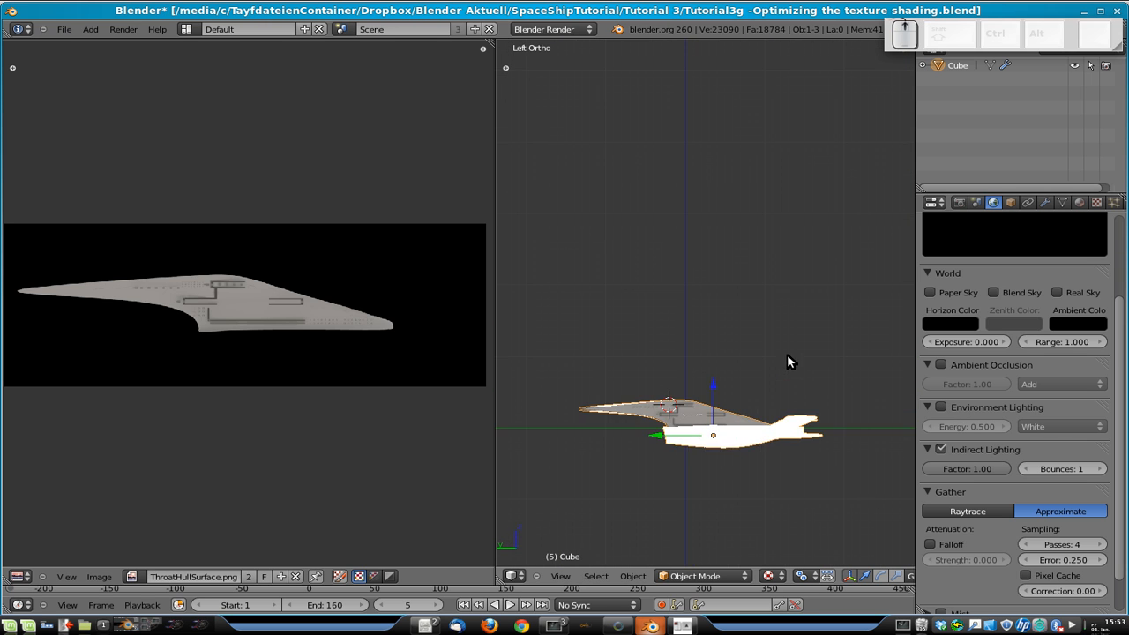
pyautogui.keyDown('shift'); pyautogui.moveTo(704, 507); pyautogui.dragTo(740, 302, button='middle'); pyautogui.keyUp('shift')
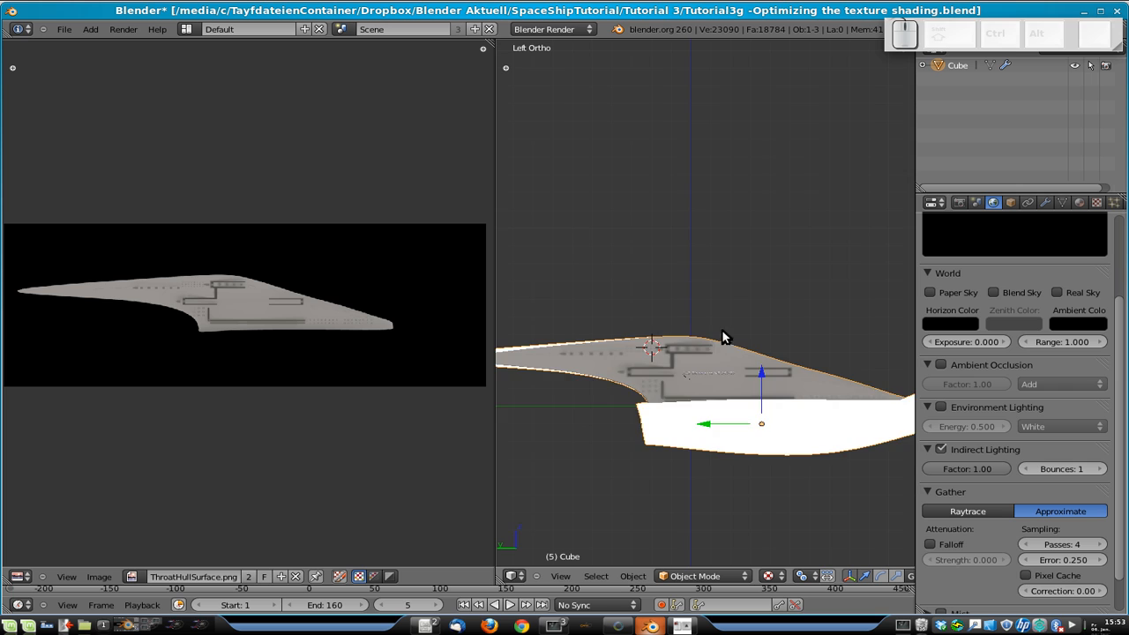
pyautogui.scroll(-8, 806, 348)
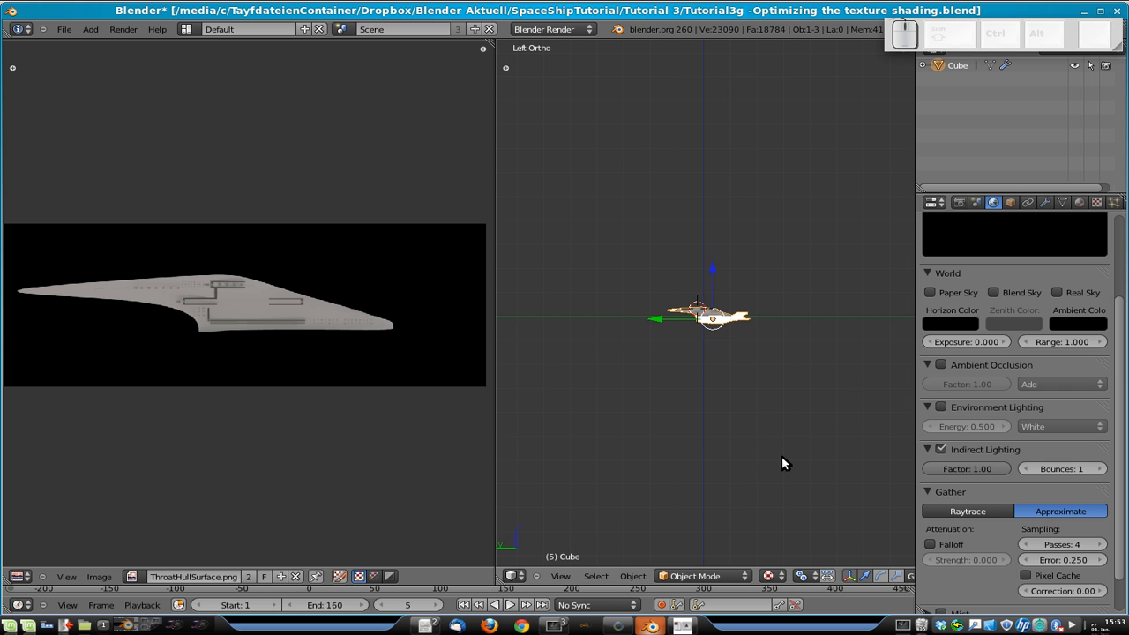
pyautogui.hotkey('ctrl', 'Up')
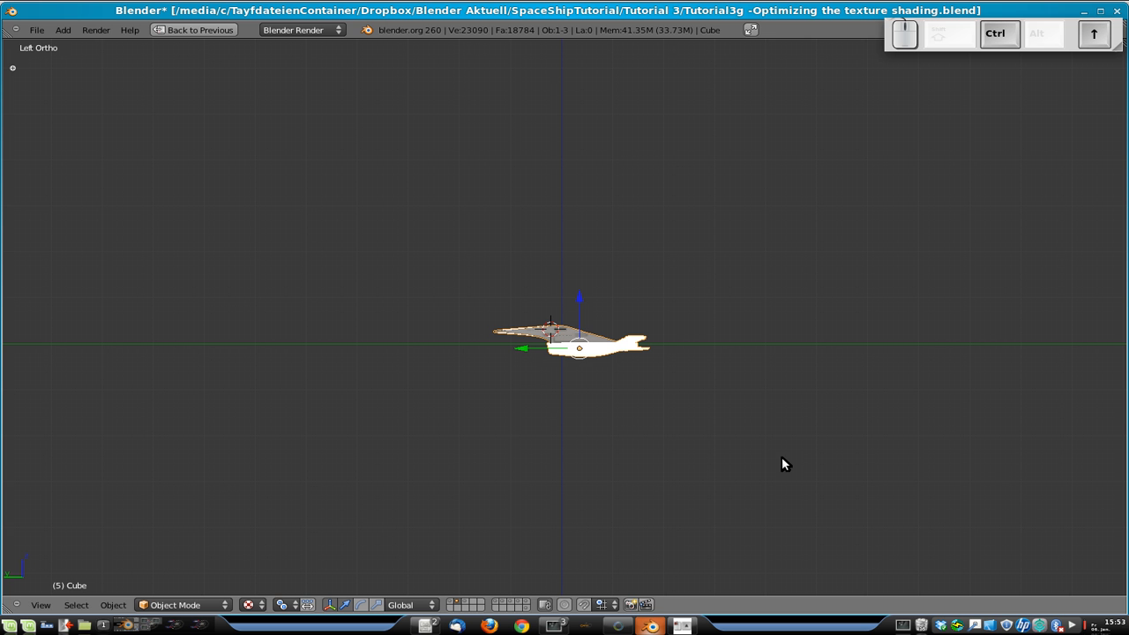
pyautogui.click(451, 601)
pyautogui.keyDown('shift'); pyautogui.click(457, 601); pyautogui.keyUp('shift')
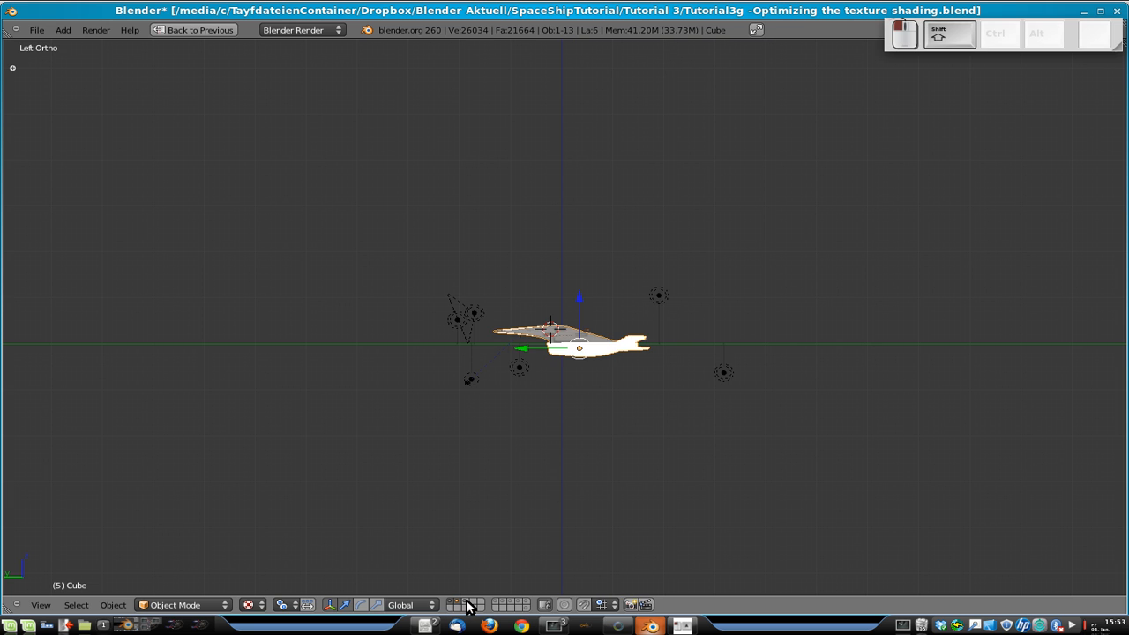
pyautogui.keyDown('shift'); pyautogui.click(469, 607); pyautogui.keyUp('shift')
# - Select the Camera object beside the ship and make it the active render camera
pyautogui.moveTo(484, 308); pyautogui.dragTo(468, 279, button='middle')
pyautogui.rightClick(481, 278)
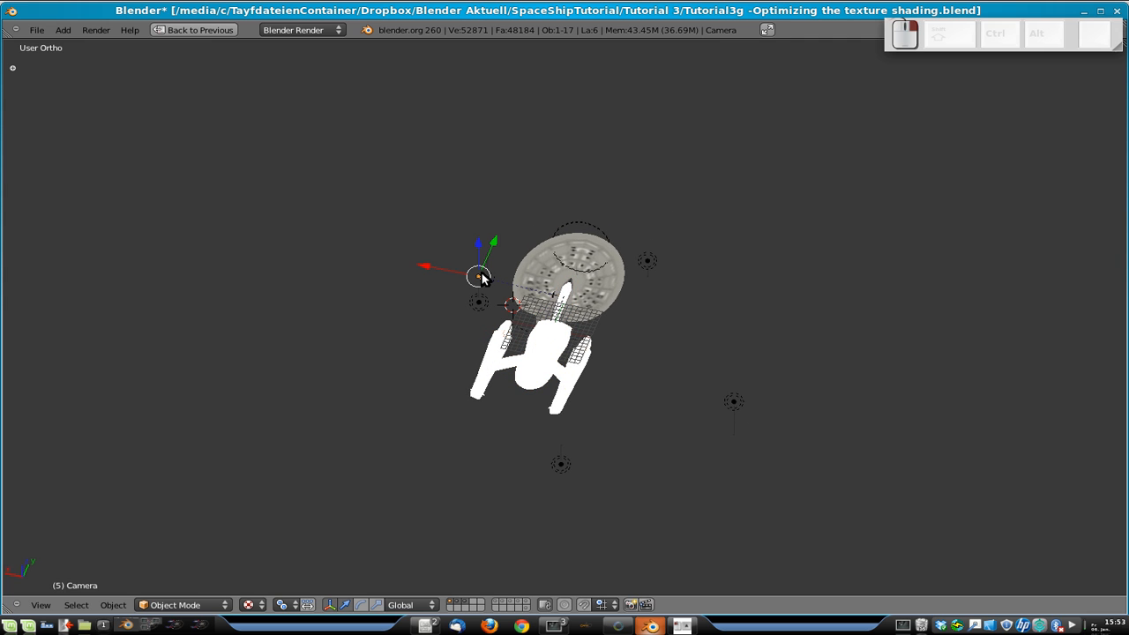
pyautogui.press('ctrl+KP_0')
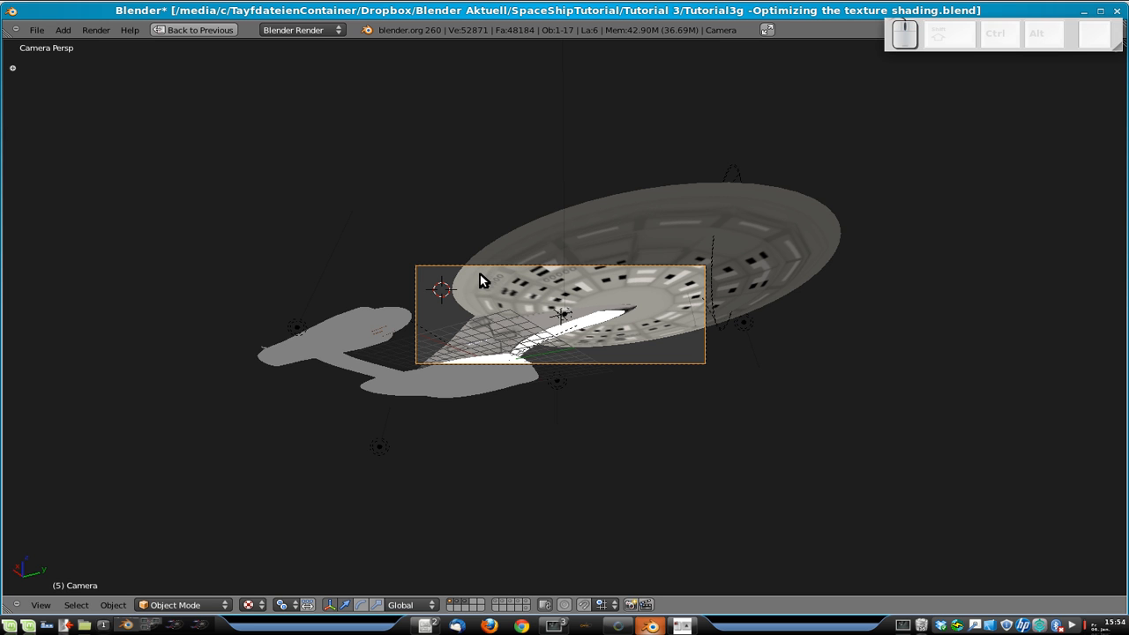
# - Render the complete spaceship through the active camera
pyautogui.press('F12')
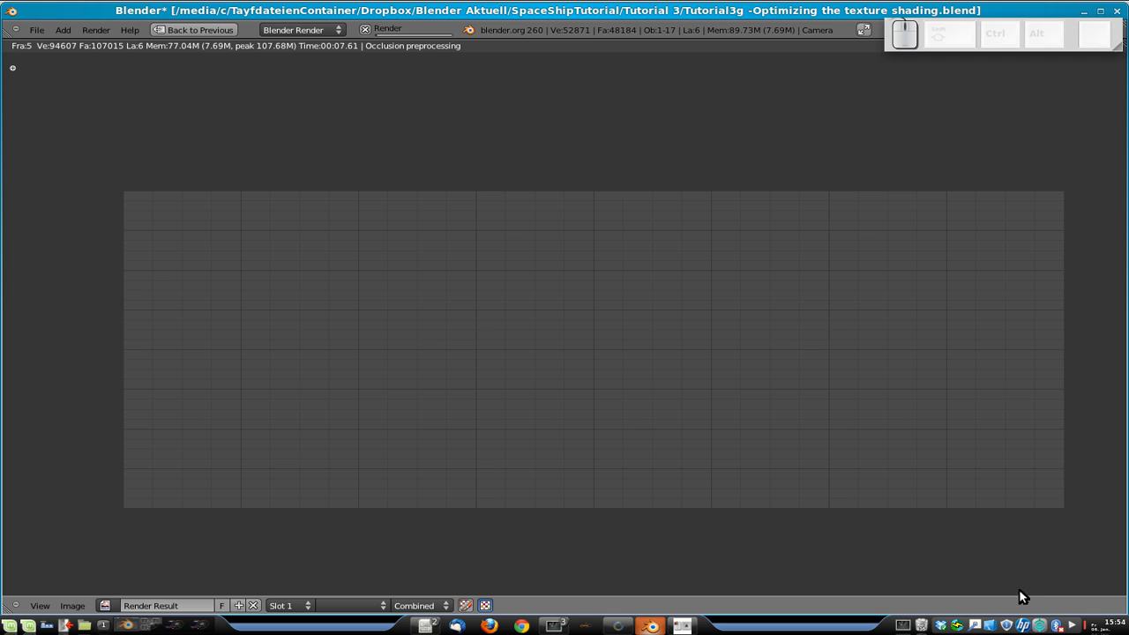
pyautogui.click(639, 624)
pyautogui.scroll(-1, 532, 489)
pyautogui.scroll(4, 587, 433)
pyautogui.scroll(-3, 587, 433)
pyautogui.scroll(-2, 588, 434)
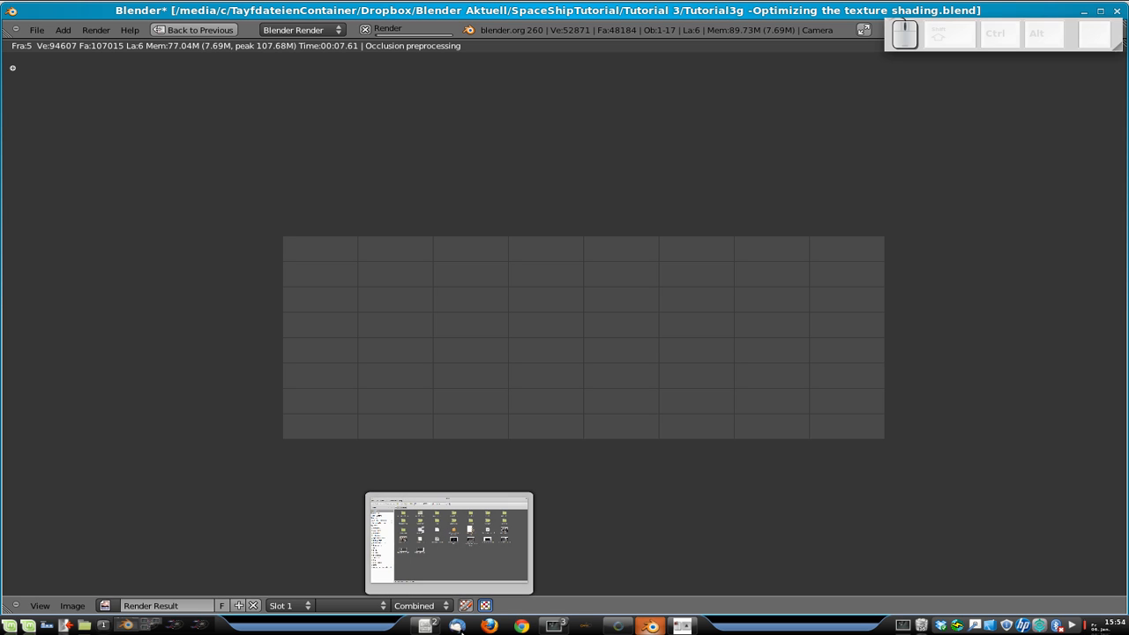
# - Examine the throat and surrounding hull in the finished camera render, and close the render result
pyautogui.moveTo(430, 628)
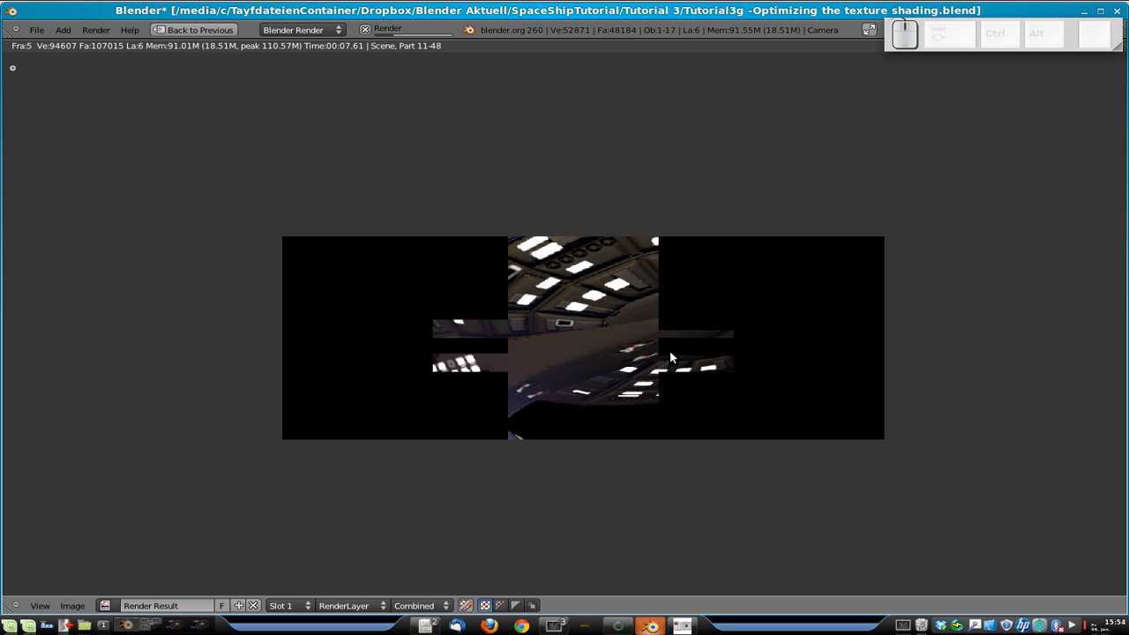
pyautogui.moveTo(583, 382); pyautogui.dragTo(704, 369, button='middle')
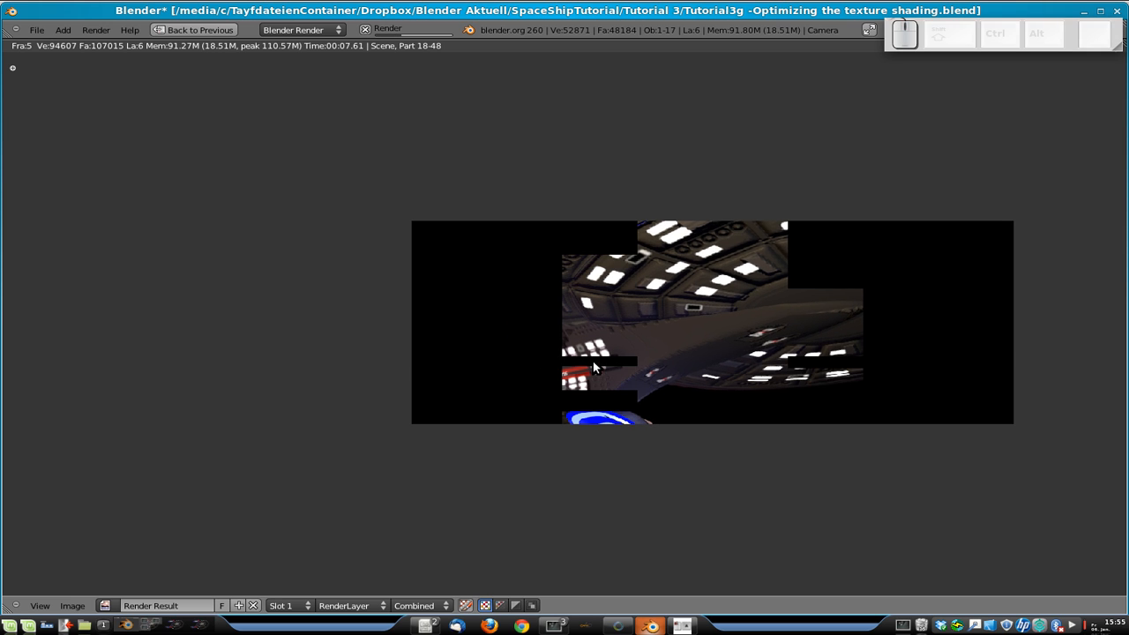
pyautogui.moveTo(624, 349); pyautogui.dragTo(675, 315, button='middle')
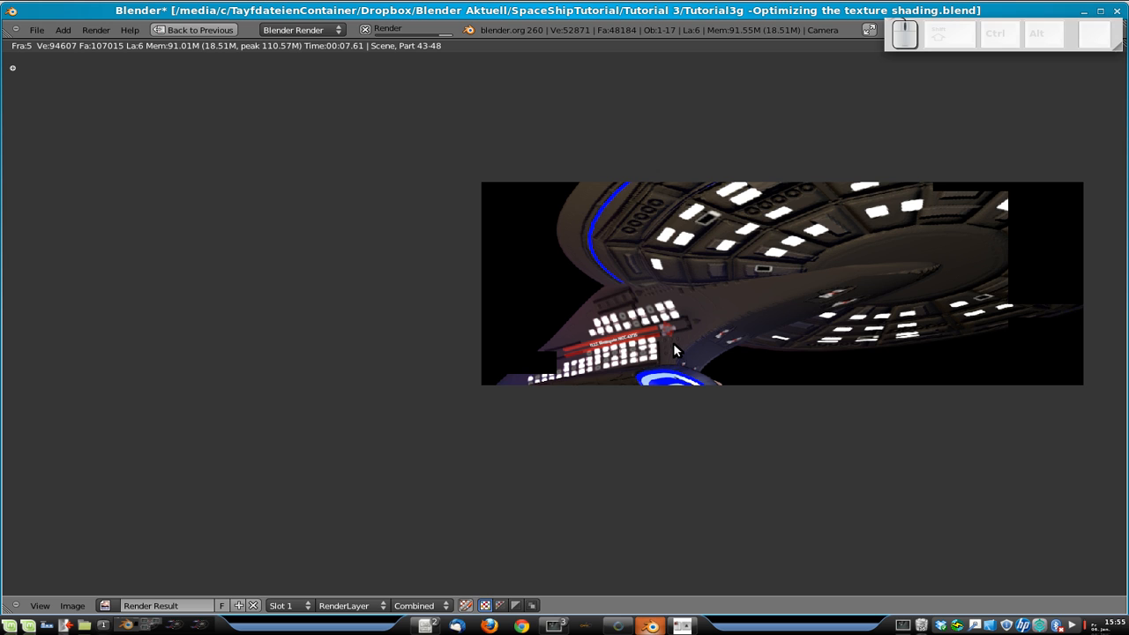
pyautogui.moveTo(675, 351); pyautogui.dragTo(675, 313, button='middle')
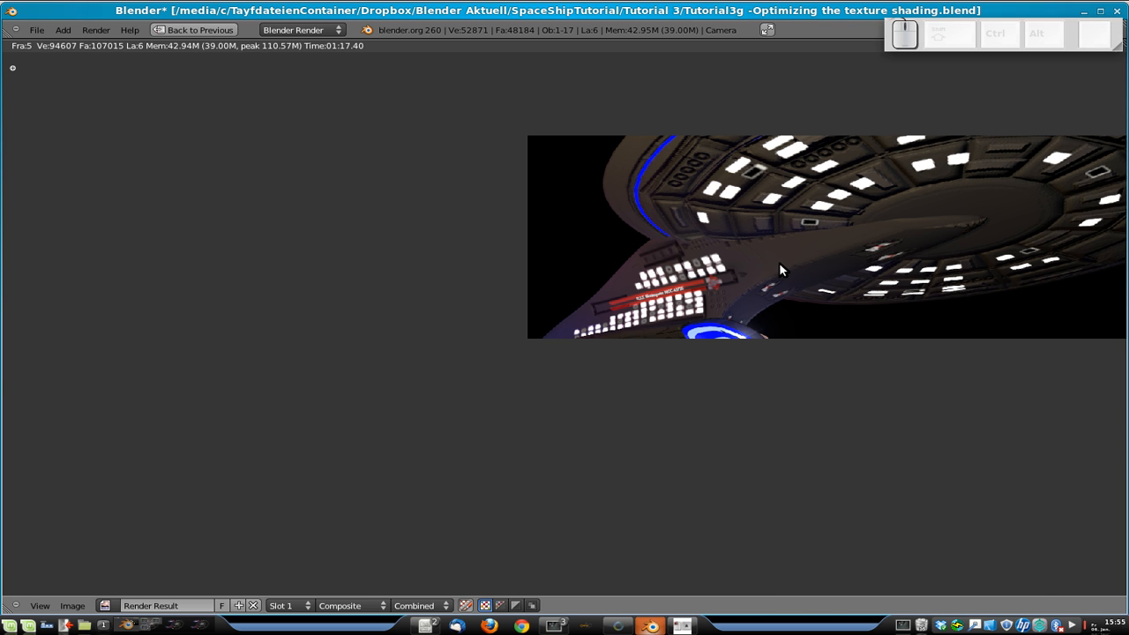
pyautogui.press('Escape')
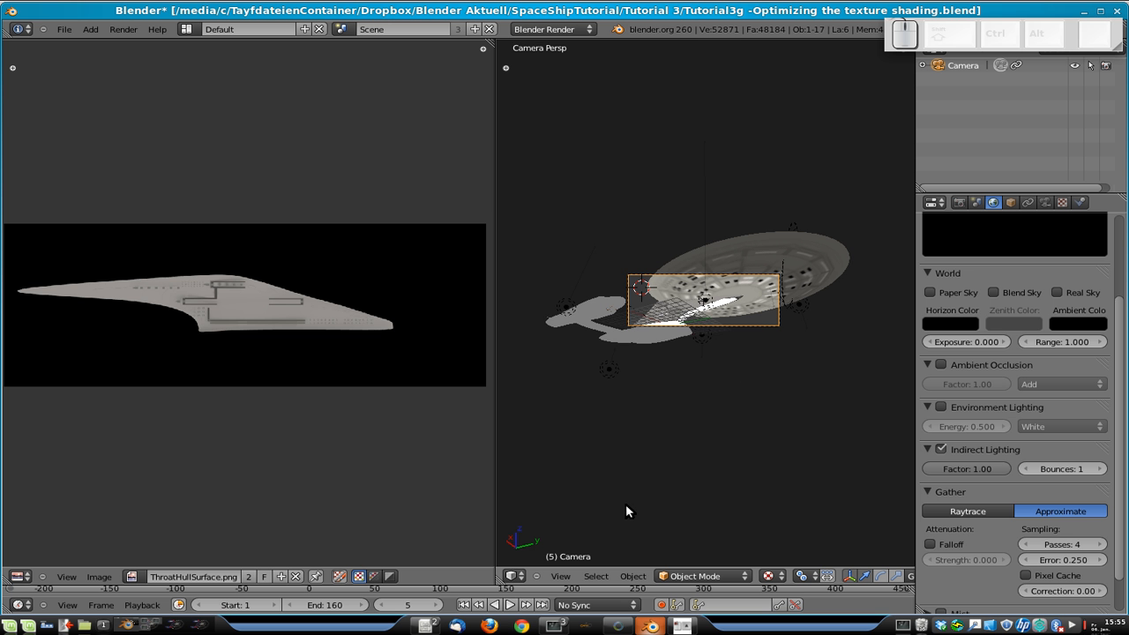
# - Maximize the 3D view, show only the texture geometry and texture camera layers, and make CamTexThroat the active camera
pyautogui.hotkey('ctrl', 'Up')
pyautogui.click(502, 604)
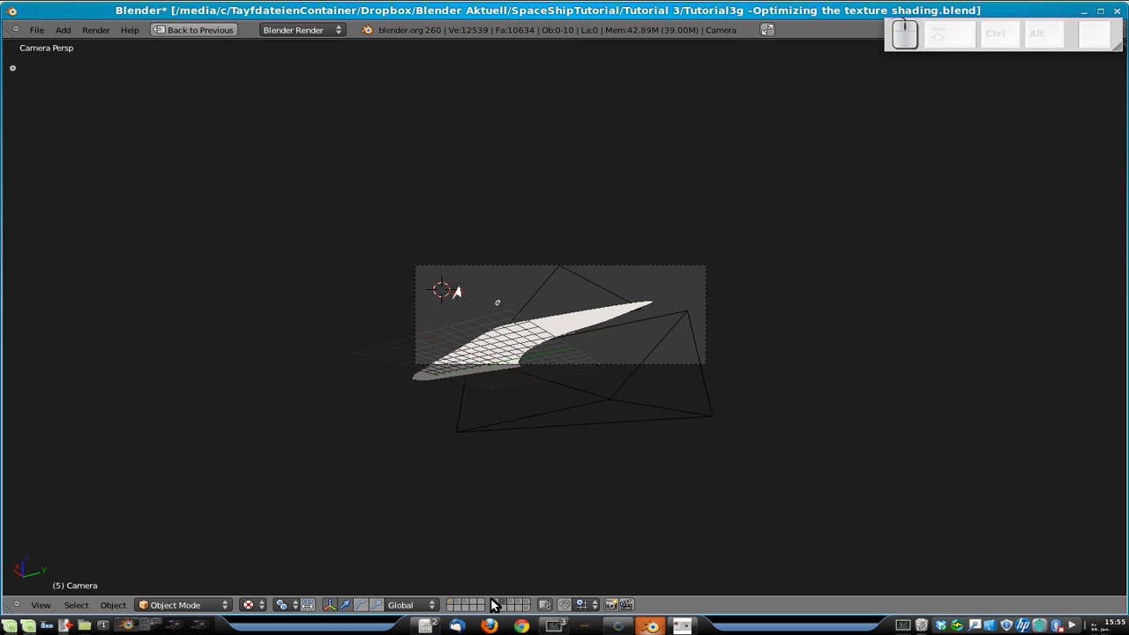
pyautogui.click(494, 605)
pyautogui.click(505, 605)
pyautogui.rightClick(614, 413)
pyautogui.press('ctrl+KP_0')
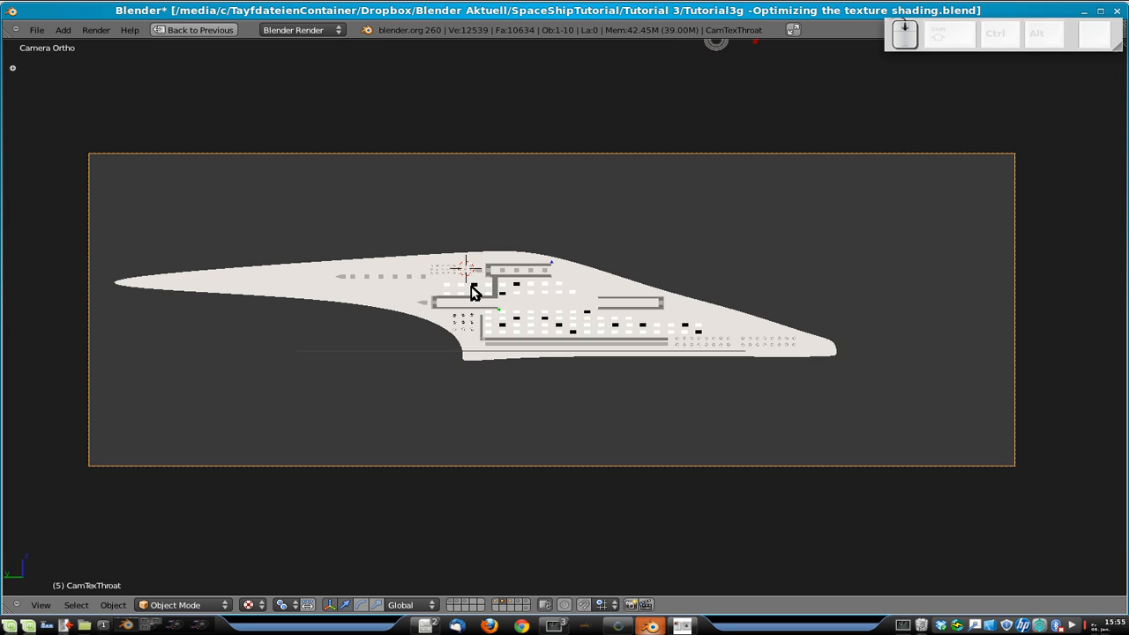
# - Open the TextureThroat mesh for editing and clear its face selection
pyautogui.rightClick(526, 320)
pyautogui.press('Tab')
pyautogui.press('Tab')
pyautogui.scroll(4, 452, 297)
pyautogui.keyDown('shift'); pyautogui.moveTo(287, 264); pyautogui.dragTo(527, 292, button='middle'); pyautogui.keyUp('shift')
pyautogui.press('Tab')
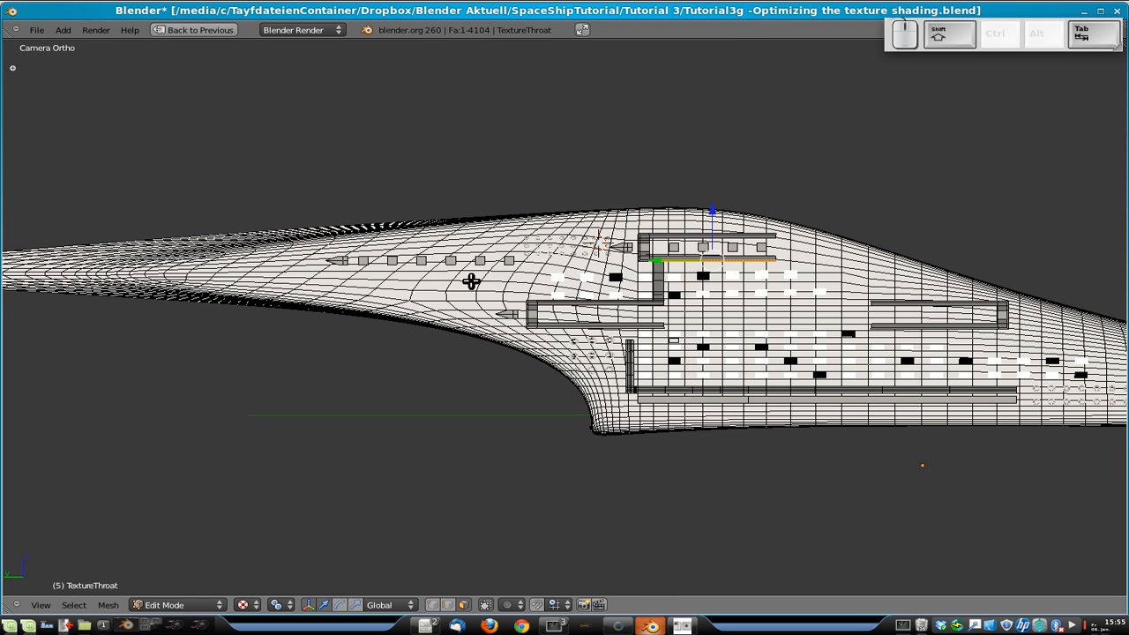
pyautogui.scroll(2, 380, 265)
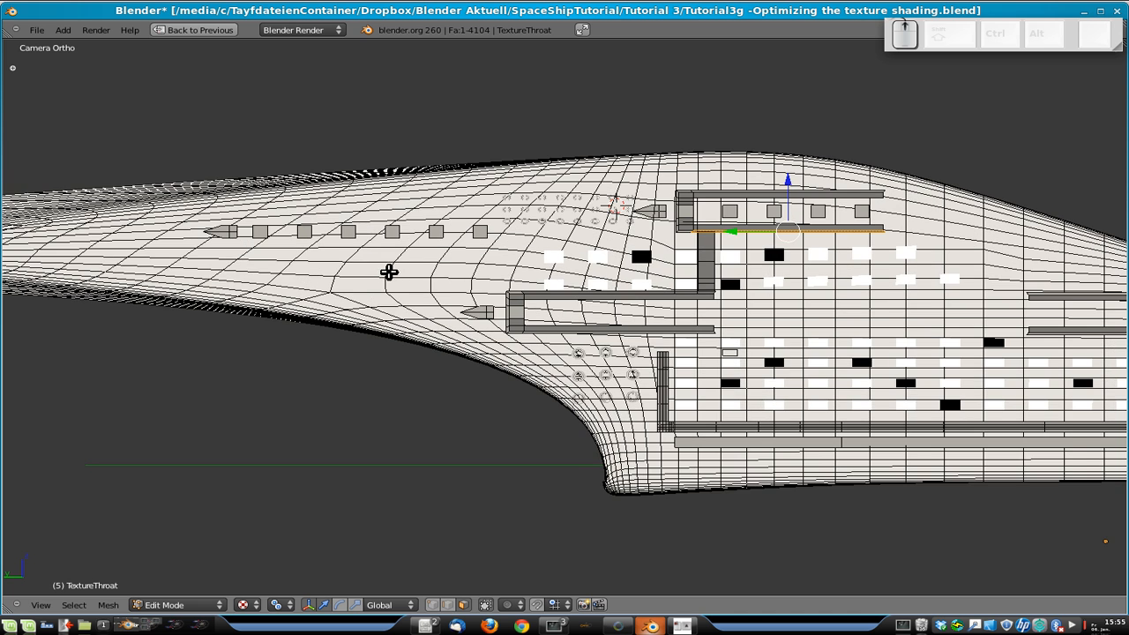
pyautogui.keyDown('shift'); pyautogui.moveTo(391, 273); pyautogui.dragTo(543, 297, button='middle'); pyautogui.keyUp('shift')
pyautogui.press('a')
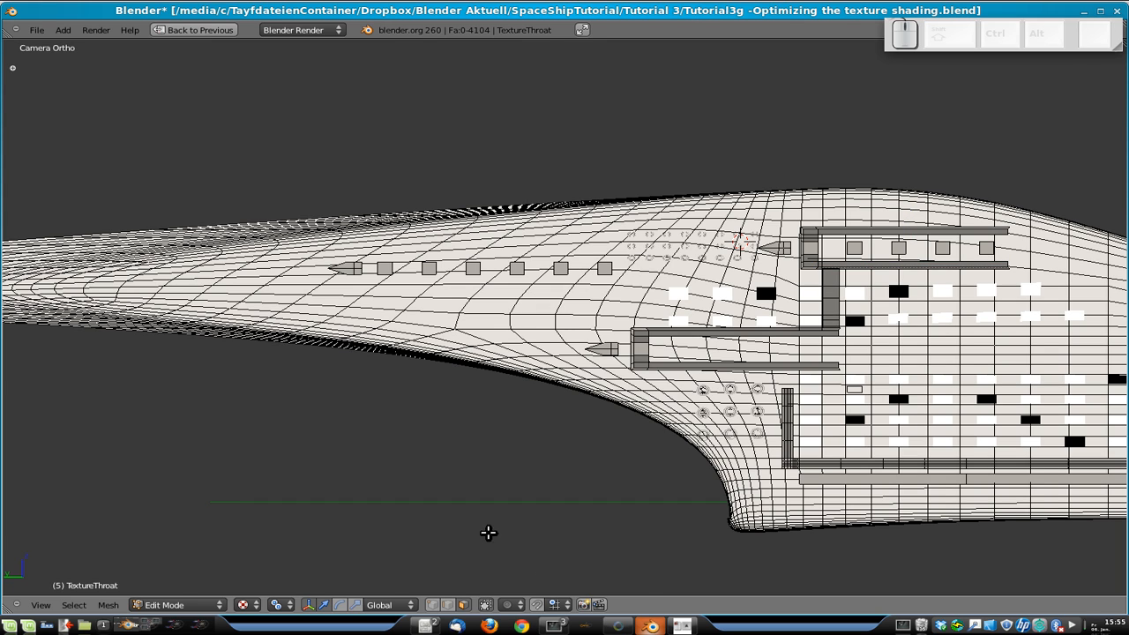
# - Select the row of six squares and its pointed end piece on the narrow throat section, and lower the row along Z
pyautogui.rightClick(605, 268)
pyautogui.scroll(2, 606, 296)
pyautogui.rightClick(559, 241)
pyautogui.keyDown('shift'); pyautogui.rightClick(626, 241); pyautogui.keyUp('shift')
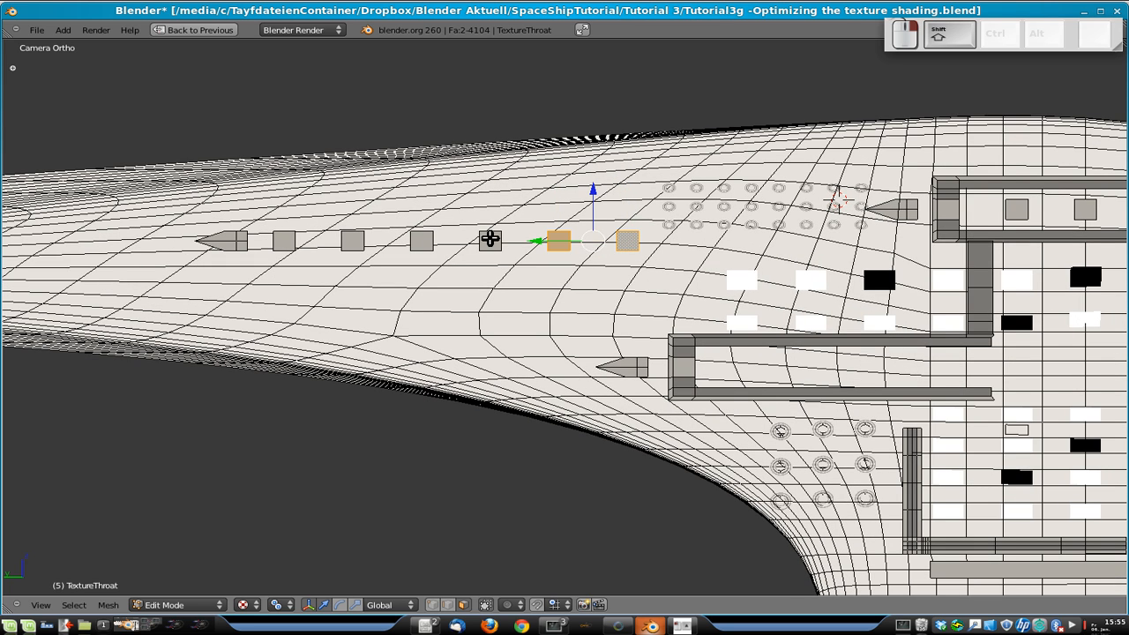
pyautogui.keyDown('shift'); pyautogui.rightClick(492, 241); pyautogui.keyUp('shift')
pyautogui.keyDown('shift'); pyautogui.rightClick(418, 241); pyautogui.keyUp('shift')
pyautogui.keyDown('shift'); pyautogui.rightClick(353, 242); pyautogui.keyUp('shift')
pyautogui.keyDown('shift'); pyautogui.rightClick(284, 242); pyautogui.keyUp('shift')
pyautogui.keyDown('shift'); pyautogui.rightClick(232, 244); pyautogui.keyUp('shift')
pyautogui.press('l')
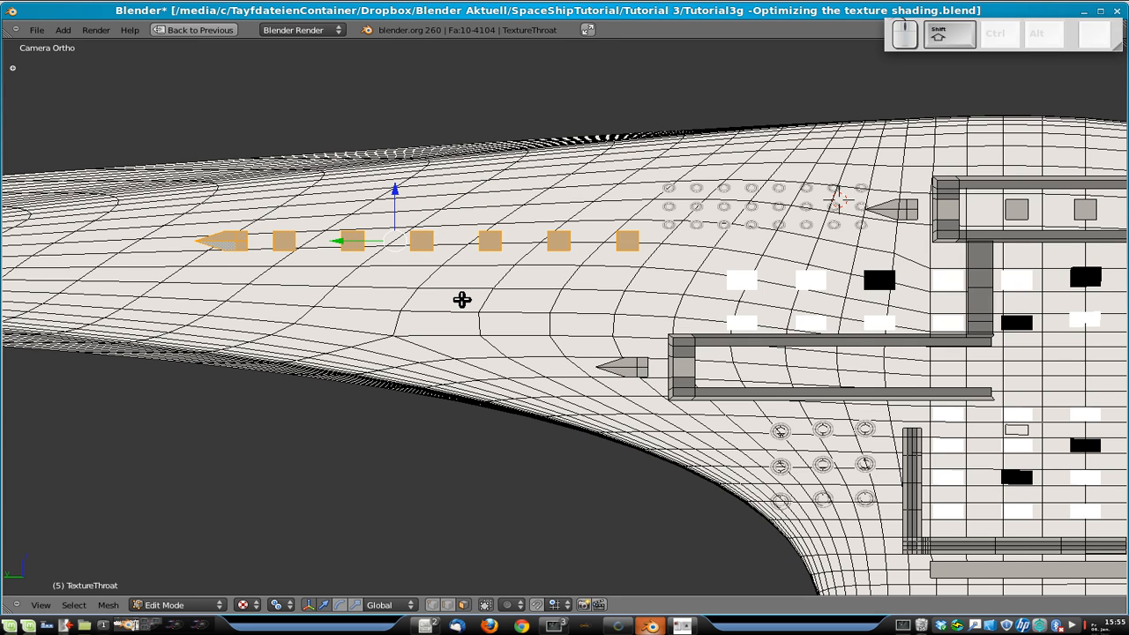
pyautogui.press('g')
pyautogui.press('z')
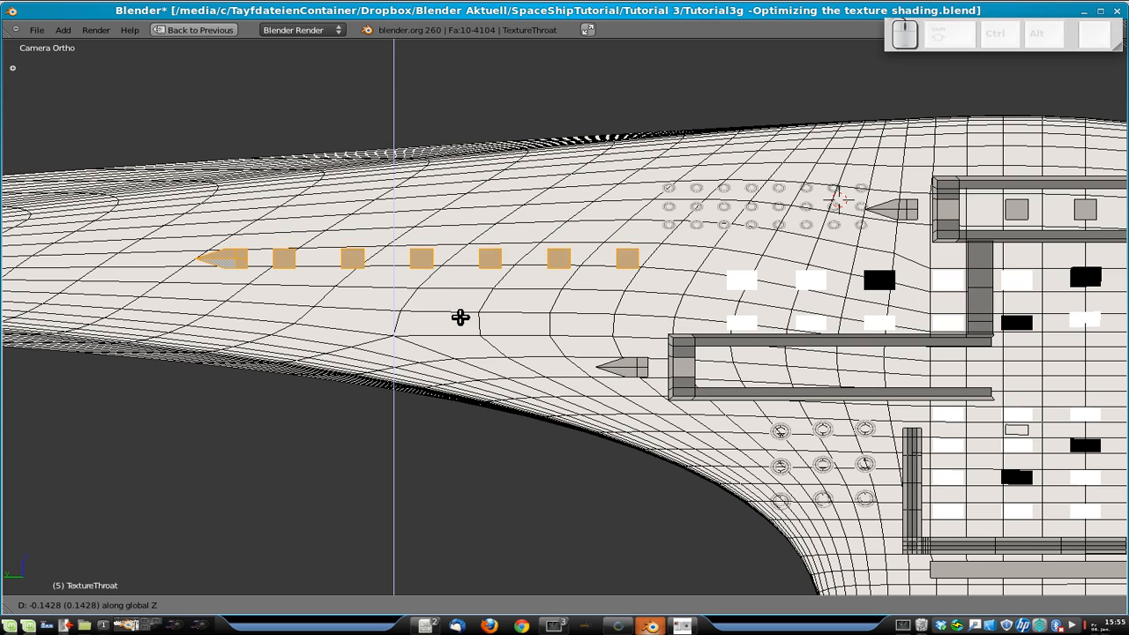
pyautogui.click(459, 325)
# - Duplicate the row of squares straight down along Z and offset the copy about 0.24 along Y toward the narrow tip
pyautogui.press('g')
pyautogui.press('z')
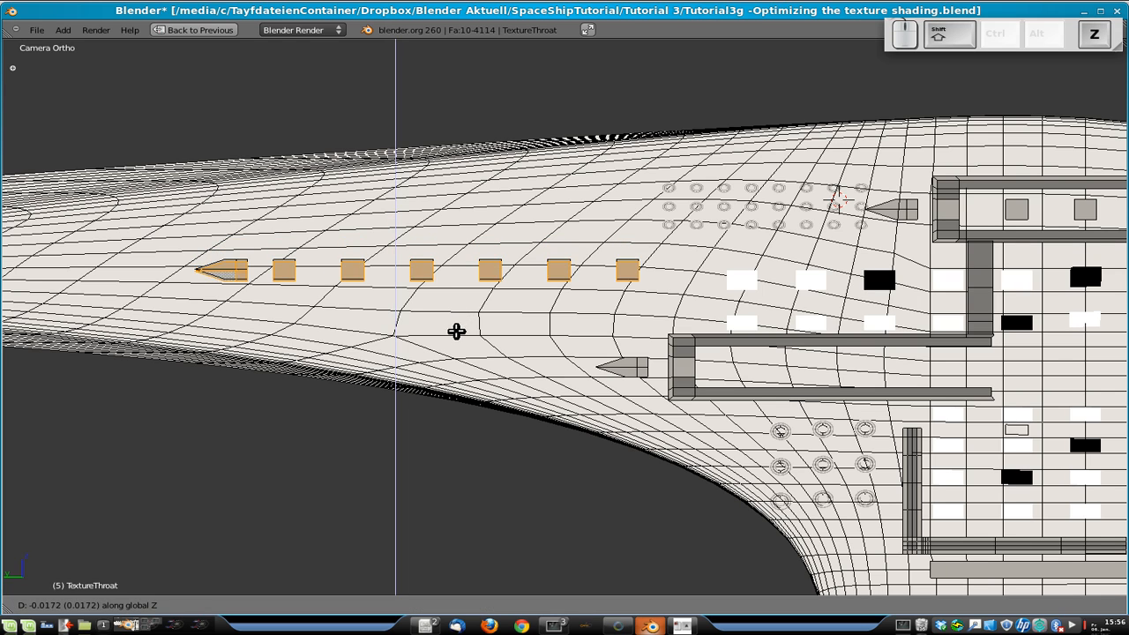
pyautogui.click(450, 363)
pyautogui.press('g')
pyautogui.press('y')
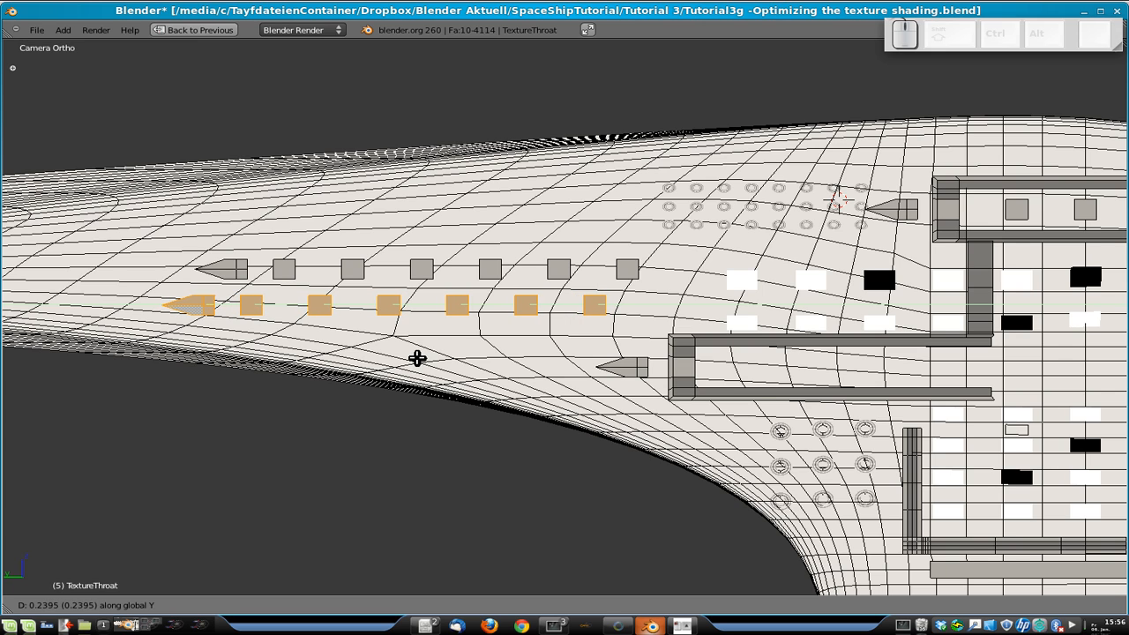
pyautogui.click(416, 358)
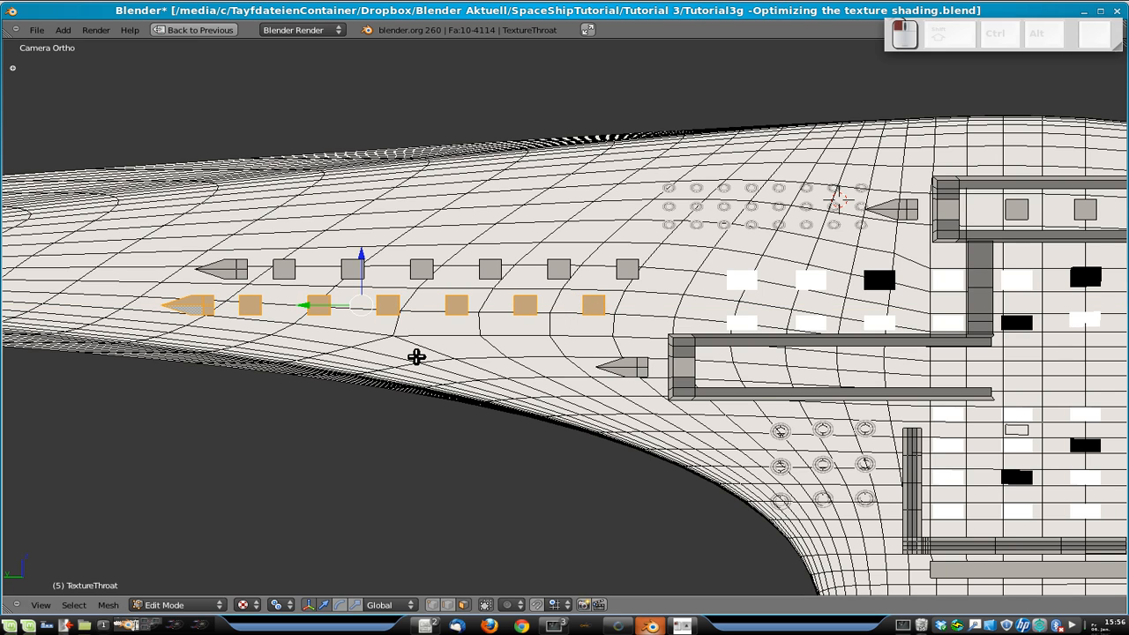
# - Duplicate the second row downward as a third row and shift it about -0.25 along Y to line up with the first
pyautogui.scroll(-3, 417, 358)
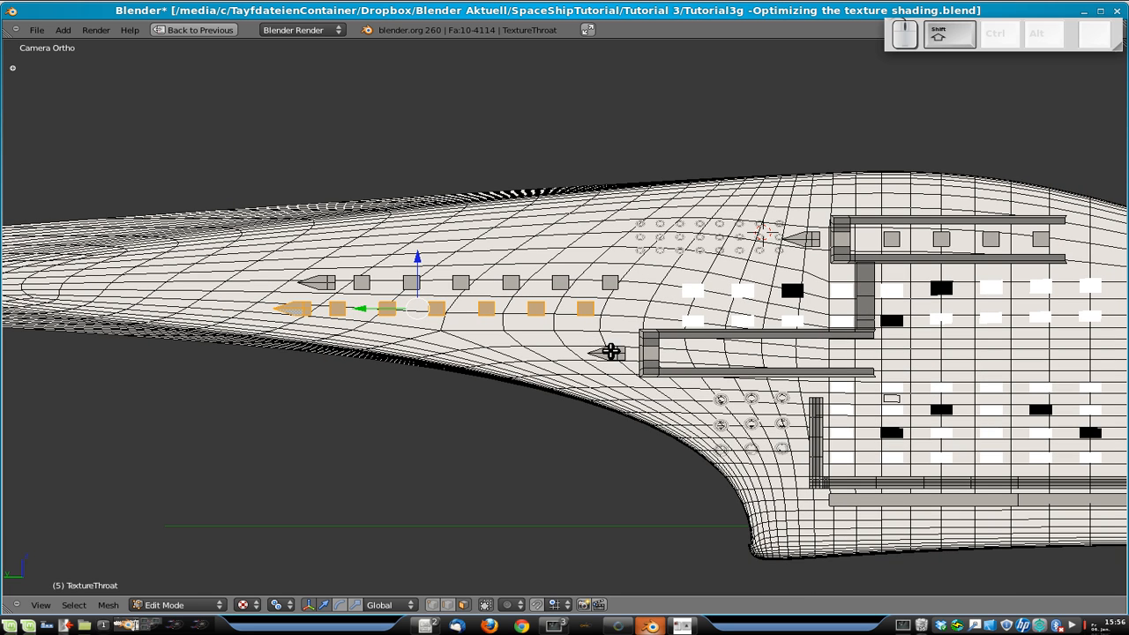
pyautogui.press('g')
pyautogui.press('z')
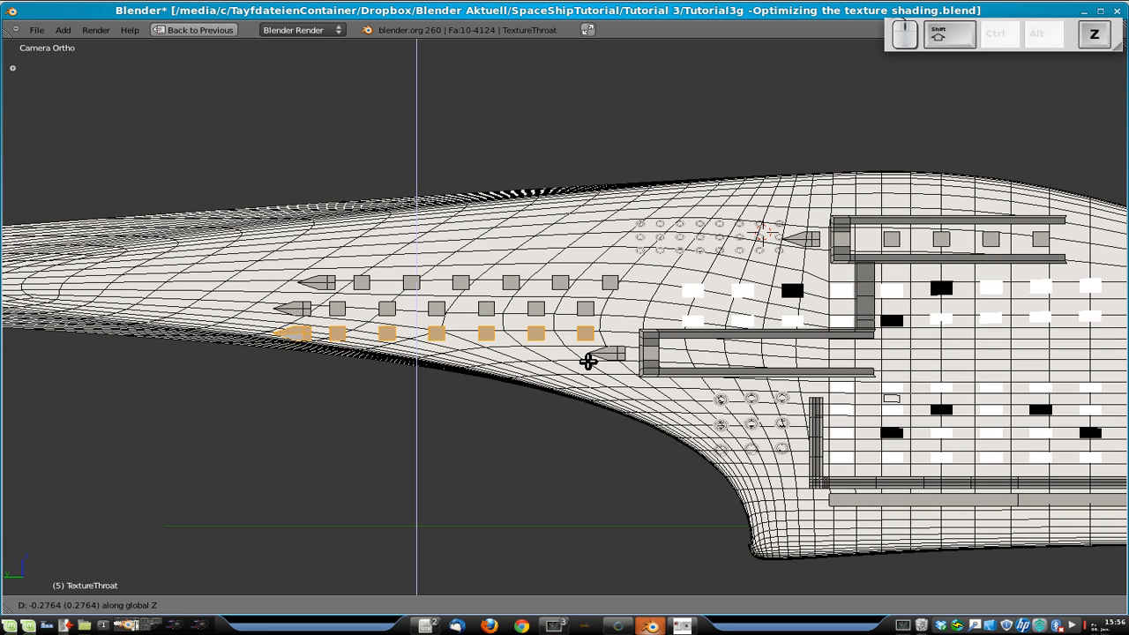
pyautogui.click(592, 361)
pyautogui.press('g')
pyautogui.press('y')
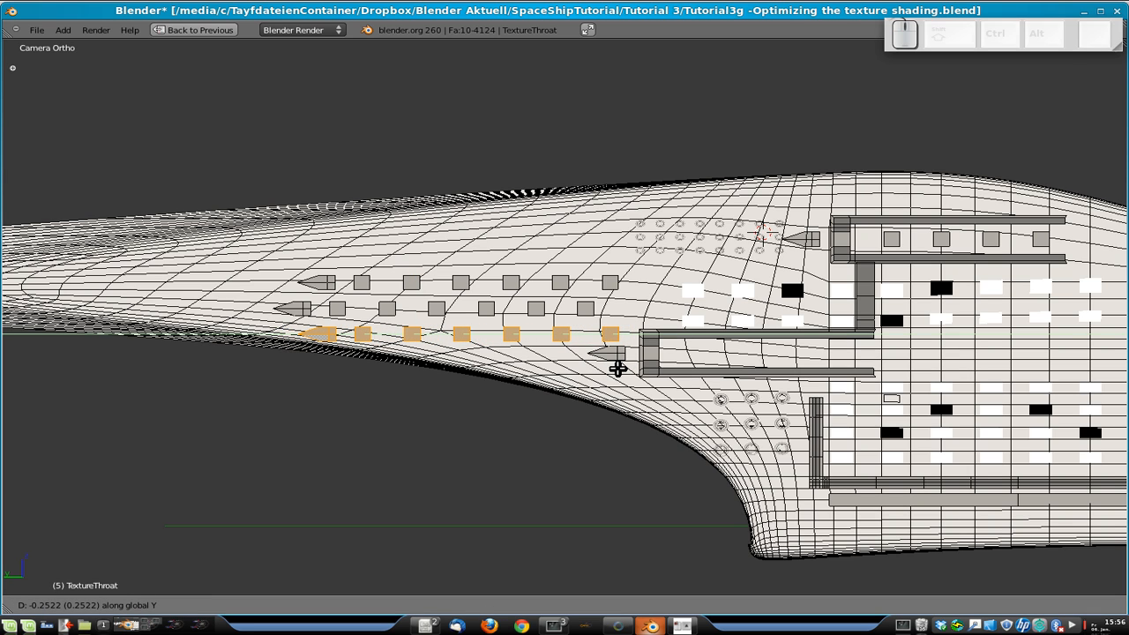
pyautogui.click(617, 368)
pyautogui.press('Tab')
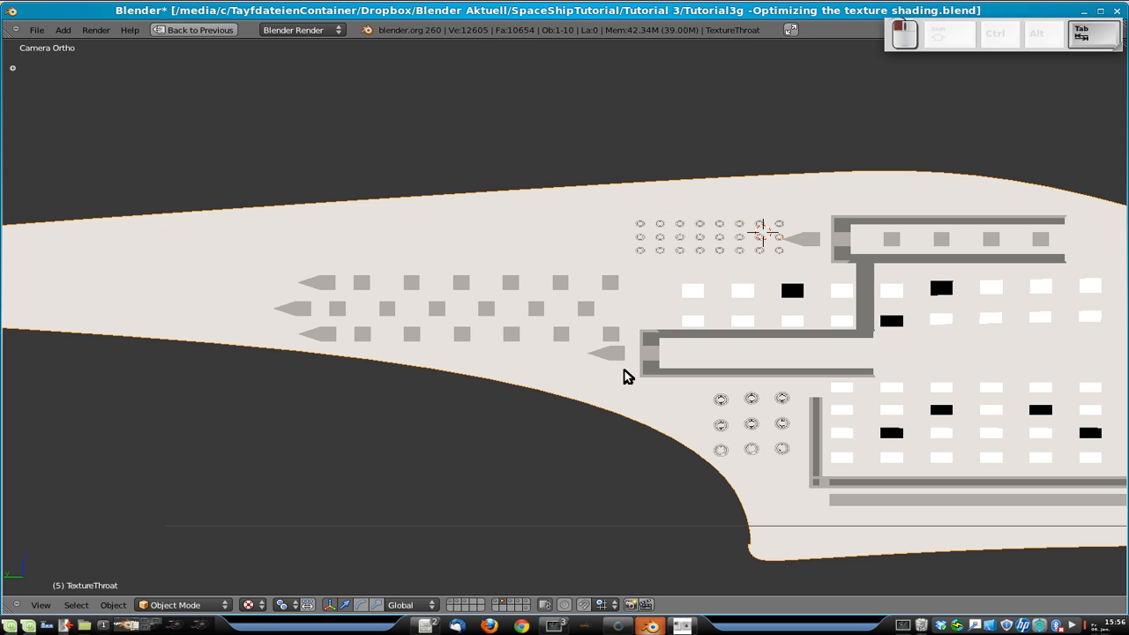
# - Lower the separate pointed piece in front of the lower frame by about 0.19 along Z
pyautogui.press('Tab')
pyautogui.press('a')
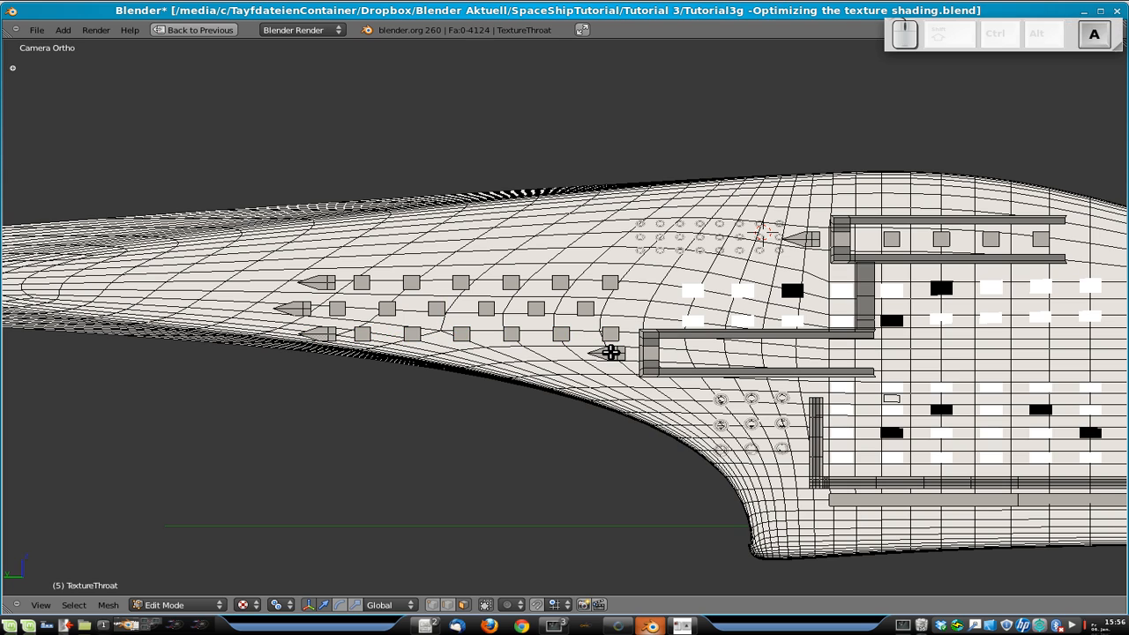
pyautogui.press('l')
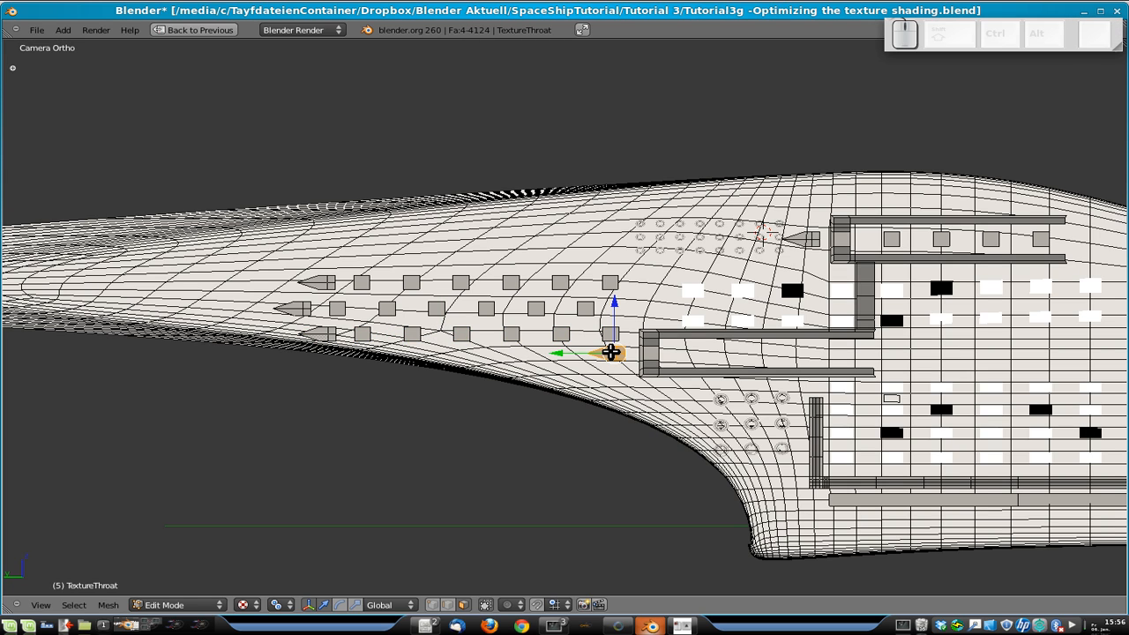
pyautogui.press('g')
pyautogui.press('z')
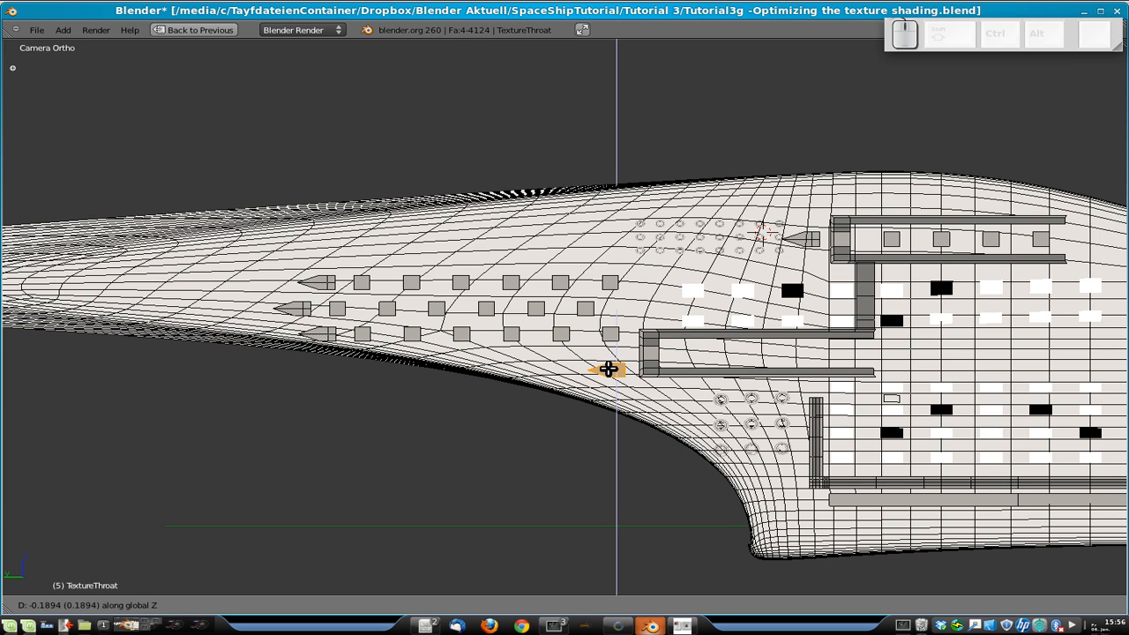
pyautogui.click(608, 369)
pyautogui.press('Tab')
# - Duplicate the six squares of the third row, without the pointed piece, and place the copy beside the upper window rows
pyautogui.keyDown('shift'); pyautogui.moveTo(847, 434); pyautogui.dragTo(594, 377, button='middle'); pyautogui.keyUp('shift')
pyautogui.keyDown('shift'); pyautogui.moveTo(873, 440); pyautogui.dragTo(433, 327, button='middle'); pyautogui.keyUp('shift')
pyautogui.press('Tab')
pyautogui.press('a')
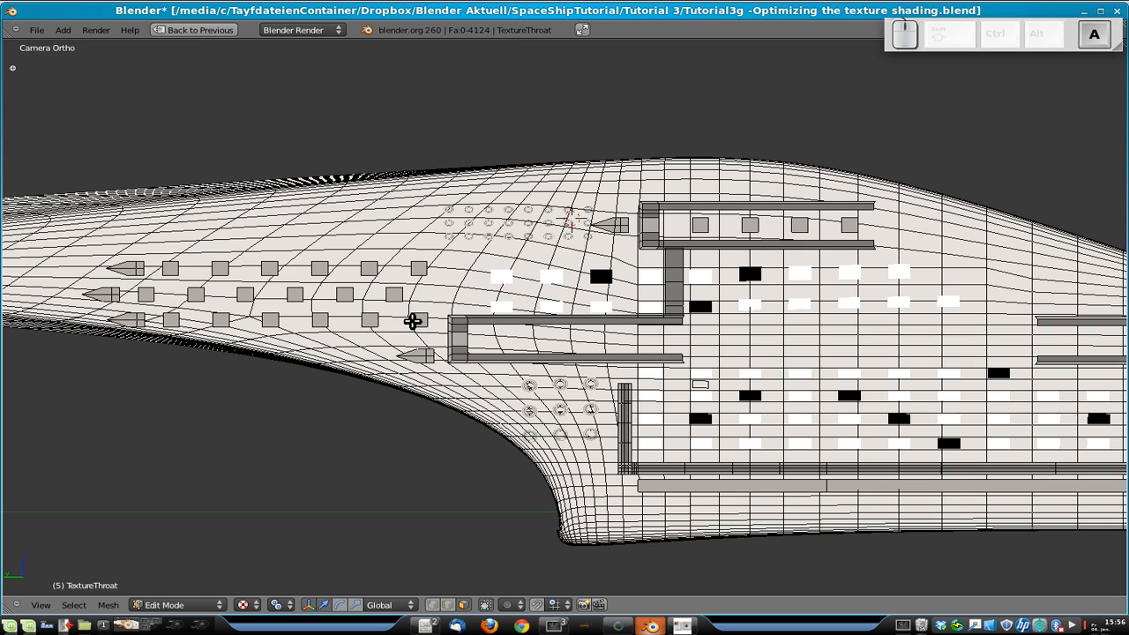
pyautogui.press('l')
pyautogui.press('l')
pyautogui.press('l')
pyautogui.press('l')
pyautogui.press('l')
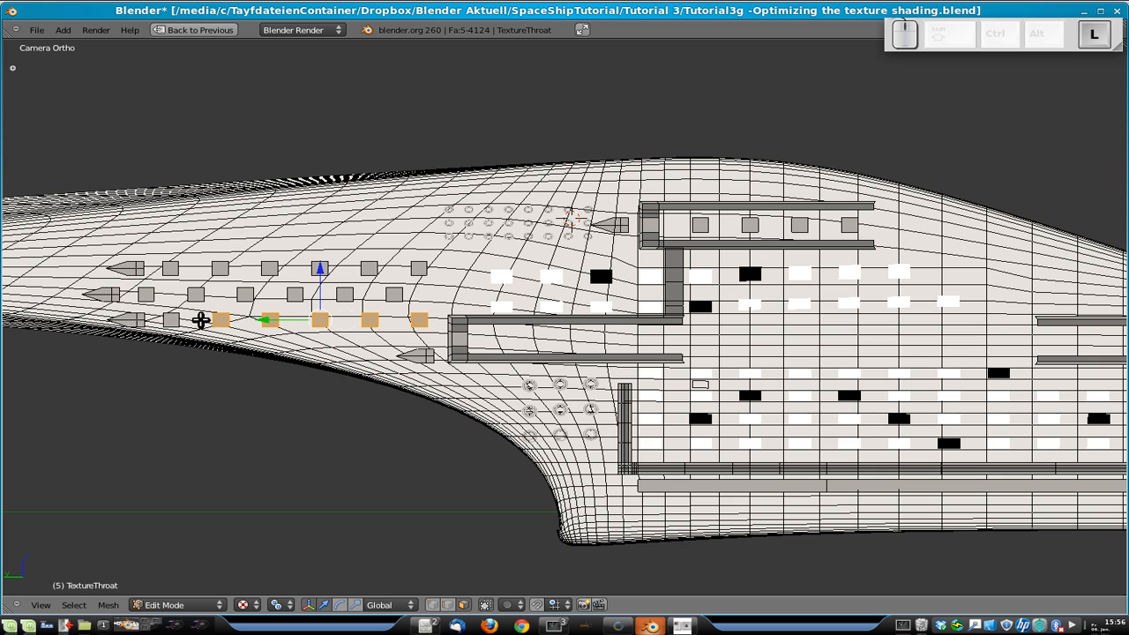
pyautogui.press('l')
pyautogui.press('g')
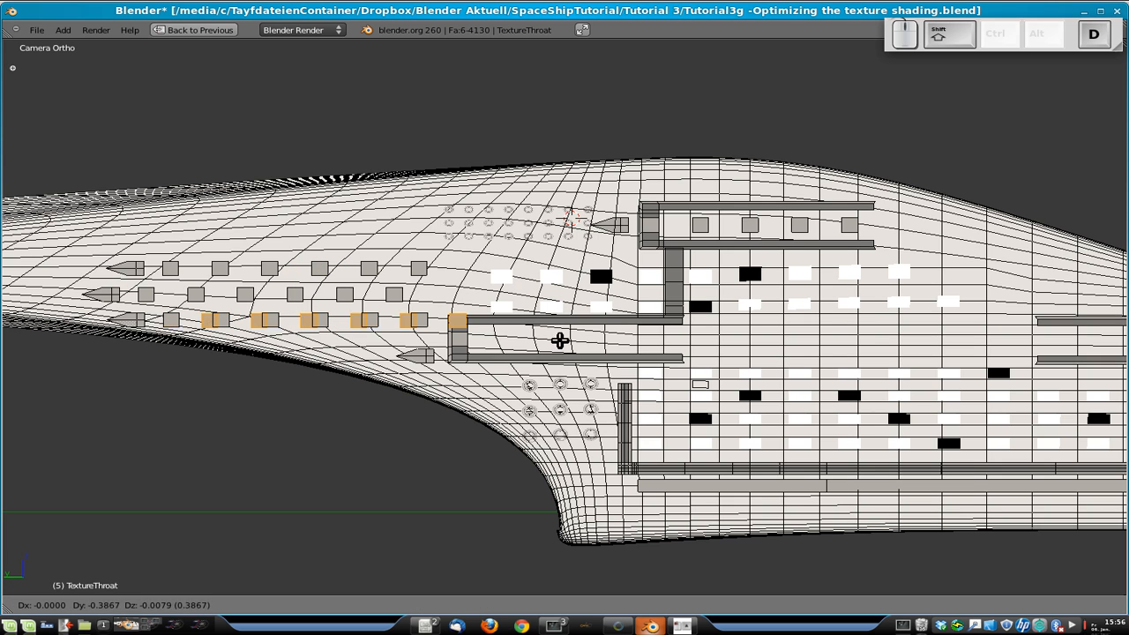
pyautogui.click(862, 304)
# - Scale the copied squares down slightly, keeping their spacing, and shift them about -0.26 along Y
pyautogui.keyDown('shift'); pyautogui.moveTo(838, 322); pyautogui.dragTo(580, 345, button='middle'); pyautogui.keyUp('shift')
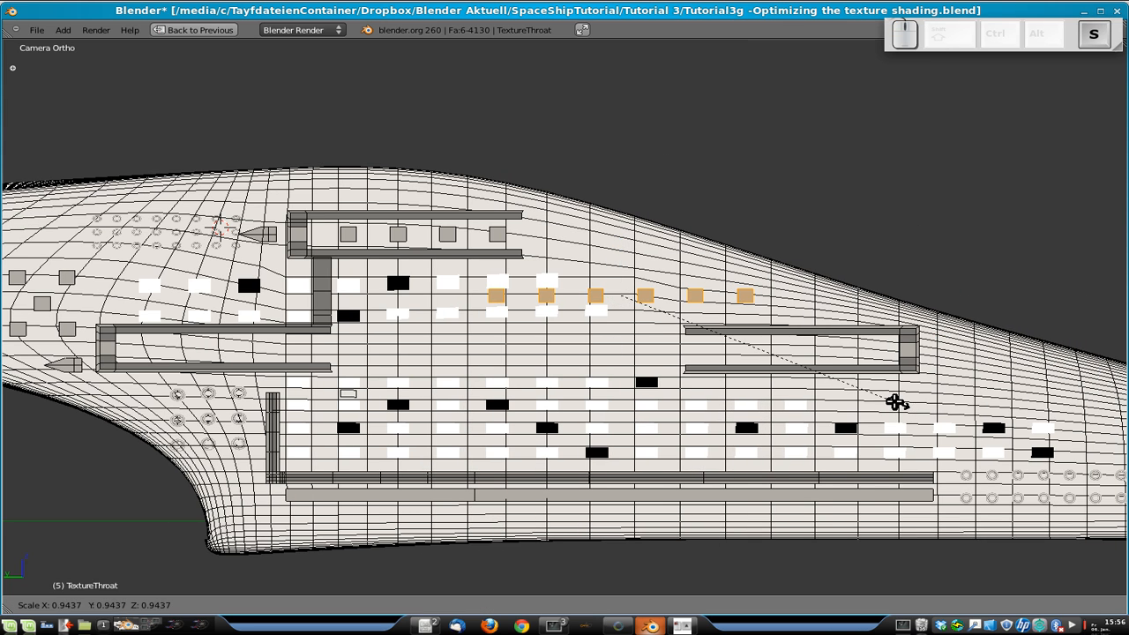
pyautogui.press('g')
pyautogui.press('z')
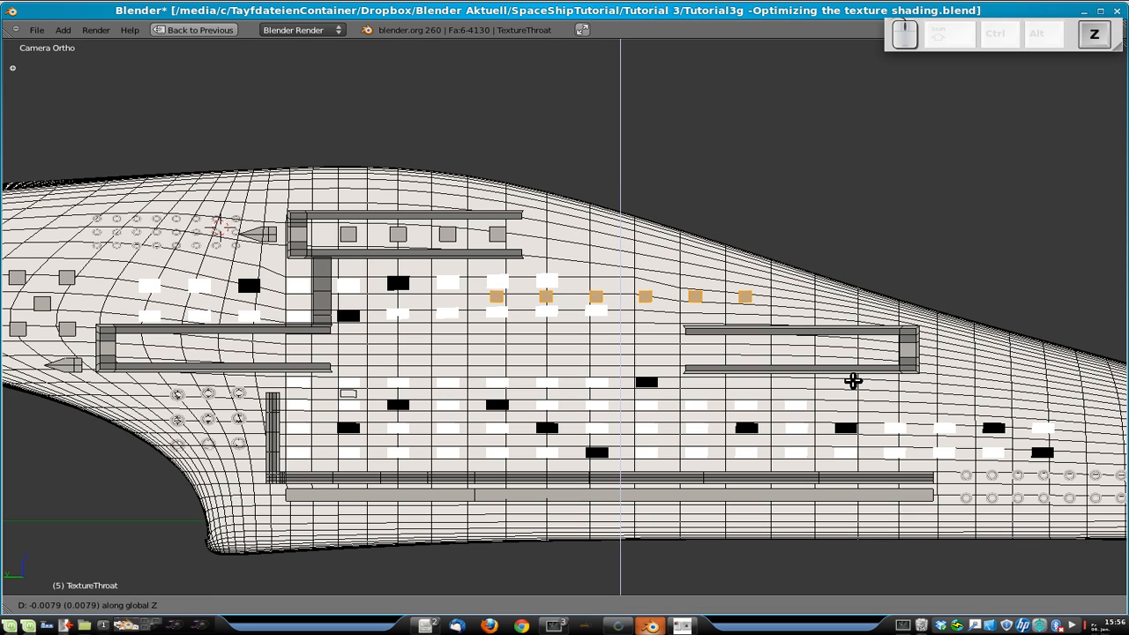
pyautogui.press('y')
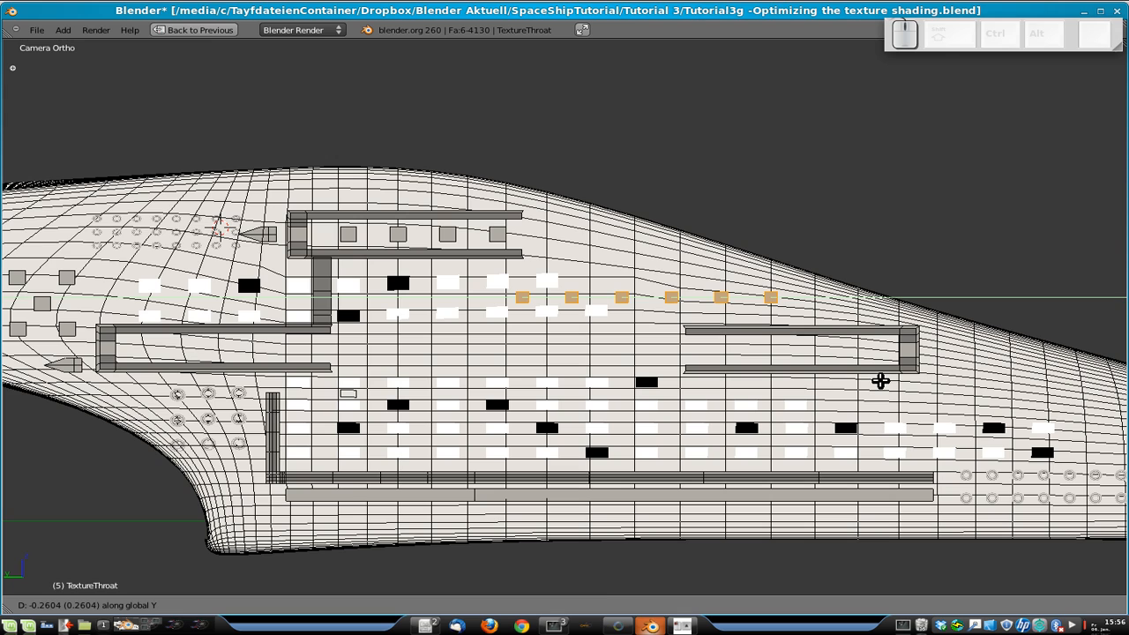
pyautogui.click(880, 381)
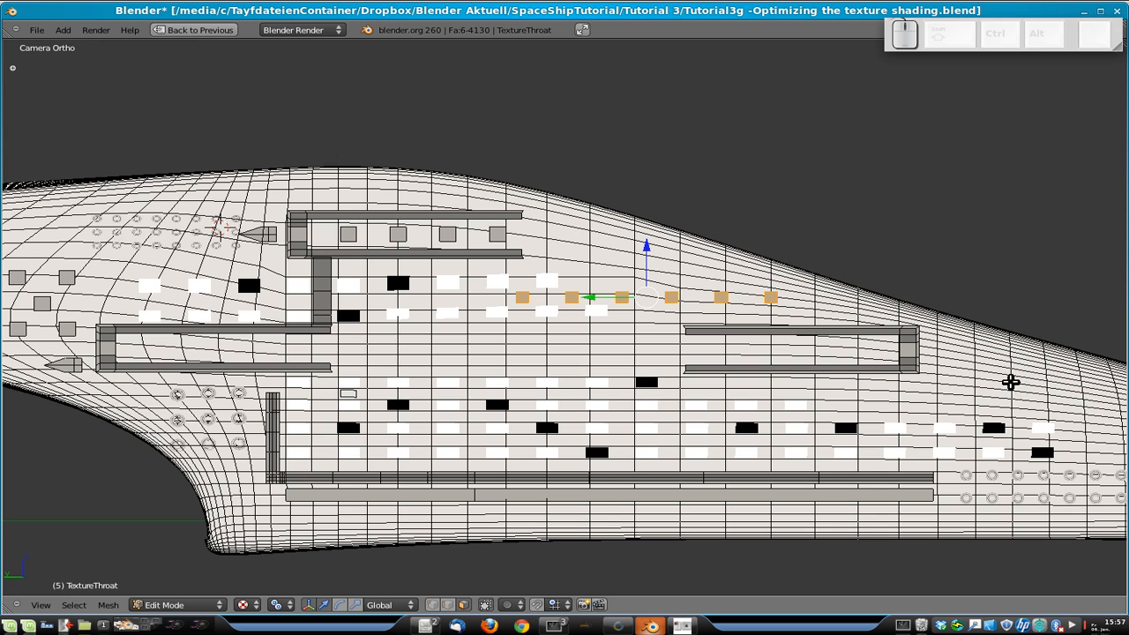
# - Duplicate the six small squares to just behind the lower window rows, beneath the rear frame, and nudge them slightly down along Z
pyautogui.hotkey('shift', 'd')
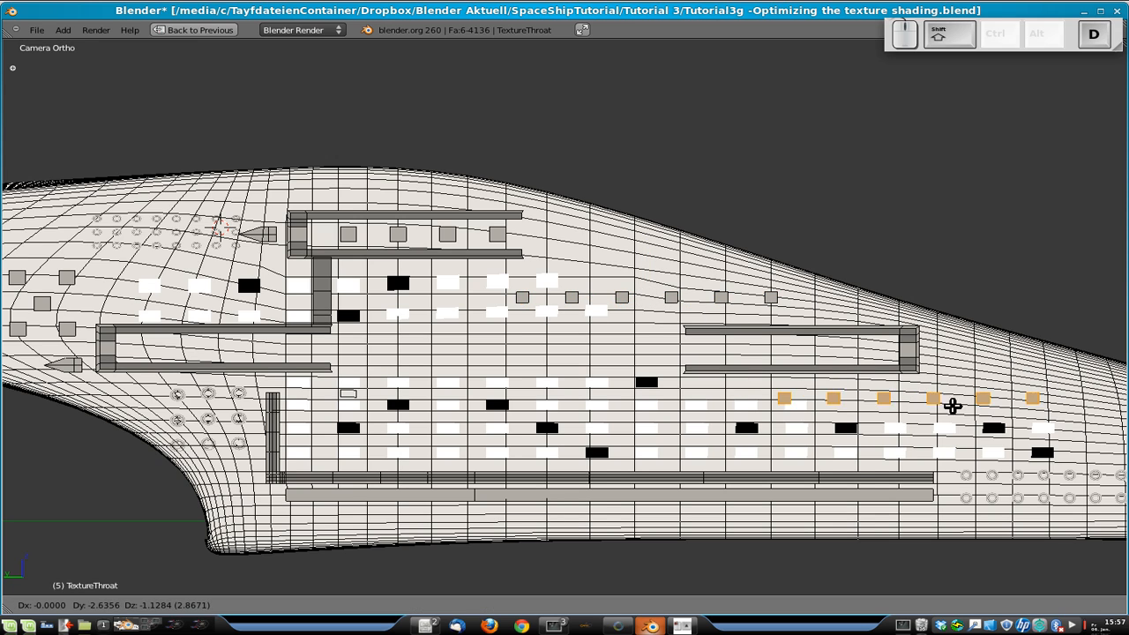
pyautogui.click(990, 408)
pyautogui.keyDown('shift'); pyautogui.moveTo(990, 409); pyautogui.dragTo(586, 384, button='middle'); pyautogui.keyUp('shift')
pyautogui.press('g')
pyautogui.press('z')
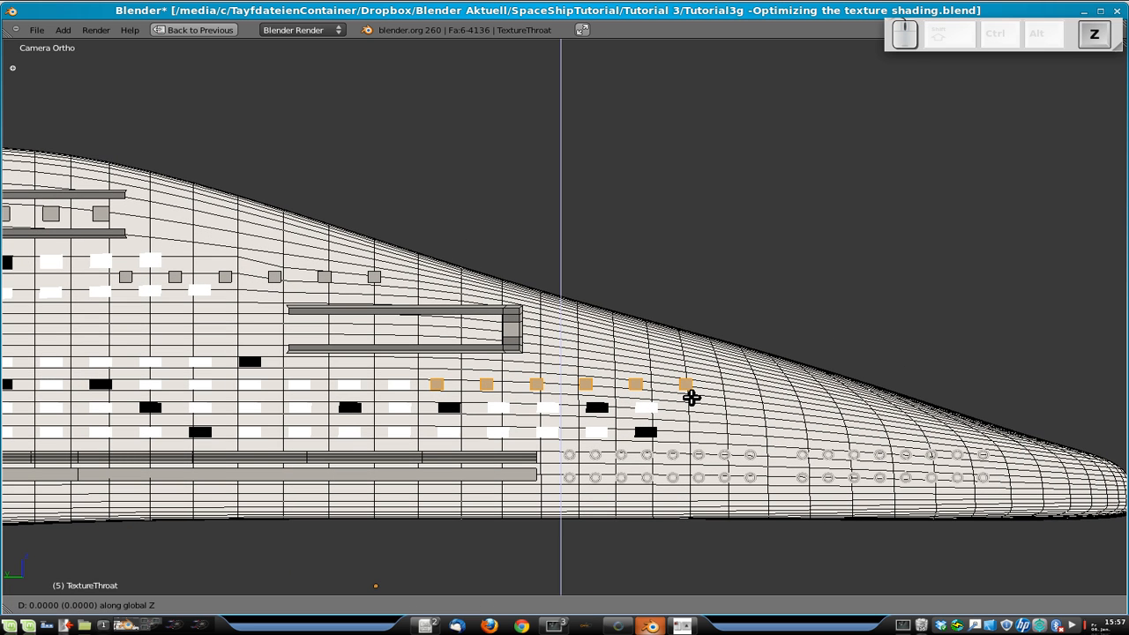
pyautogui.press('Escape')
# - Duplicate the six squares again, about -2.6 along Y and -0.48 along Z, behind the lowest windows and above the circles
pyautogui.hotkey('shift', 'd')
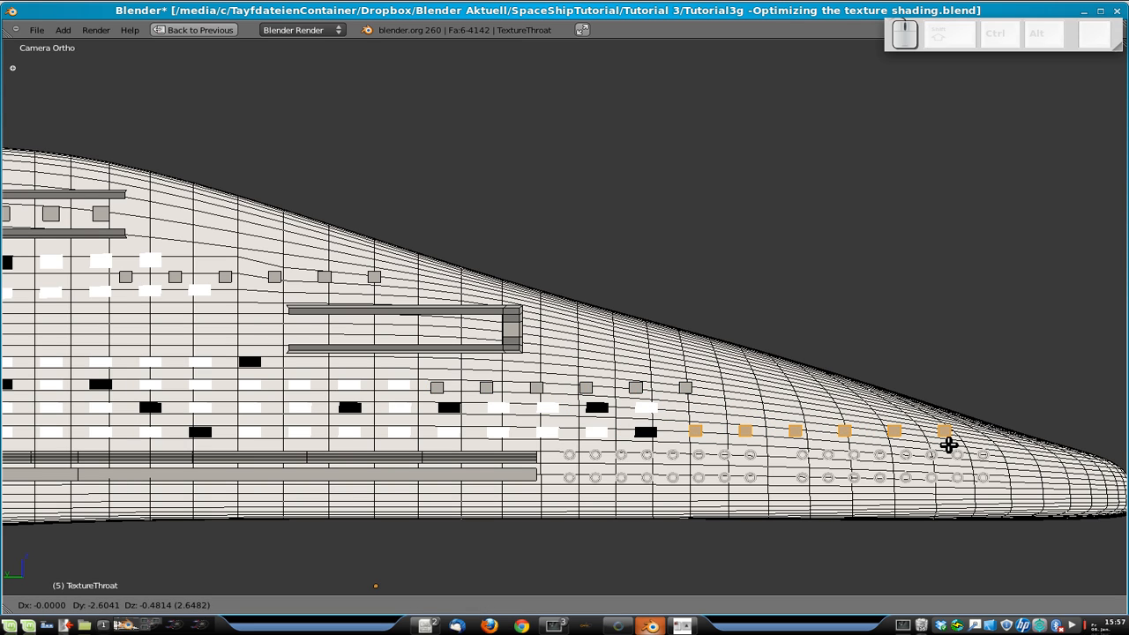
pyautogui.click(948, 445)
pyautogui.moveTo(602, 442); pyautogui.dragTo(1012, 408, button='middle')
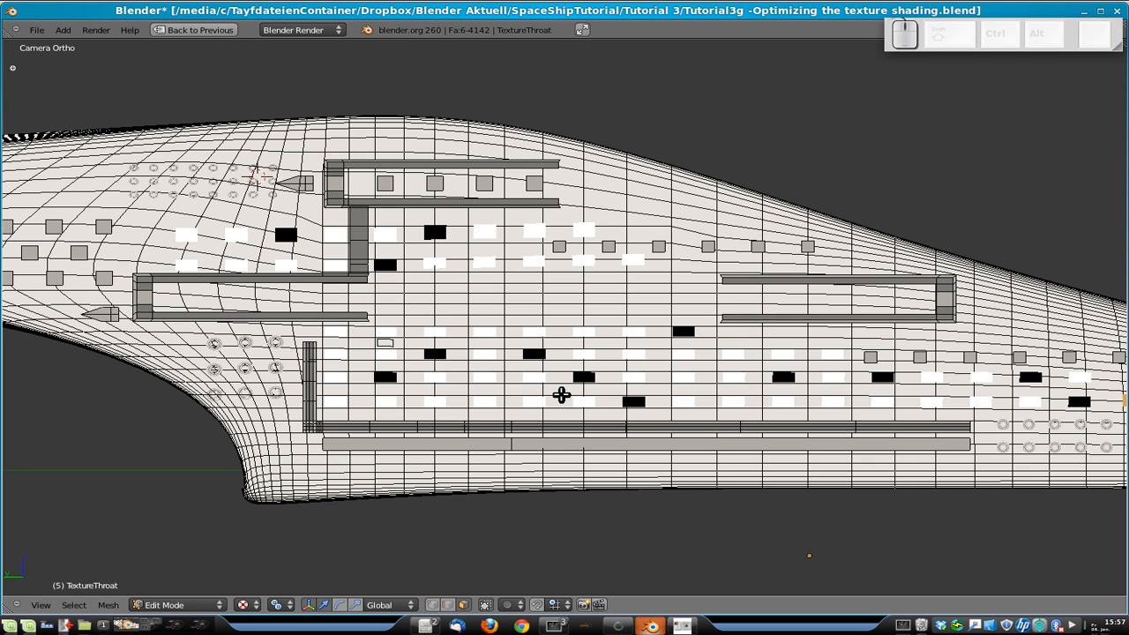
pyautogui.scroll(-3, 562, 394)
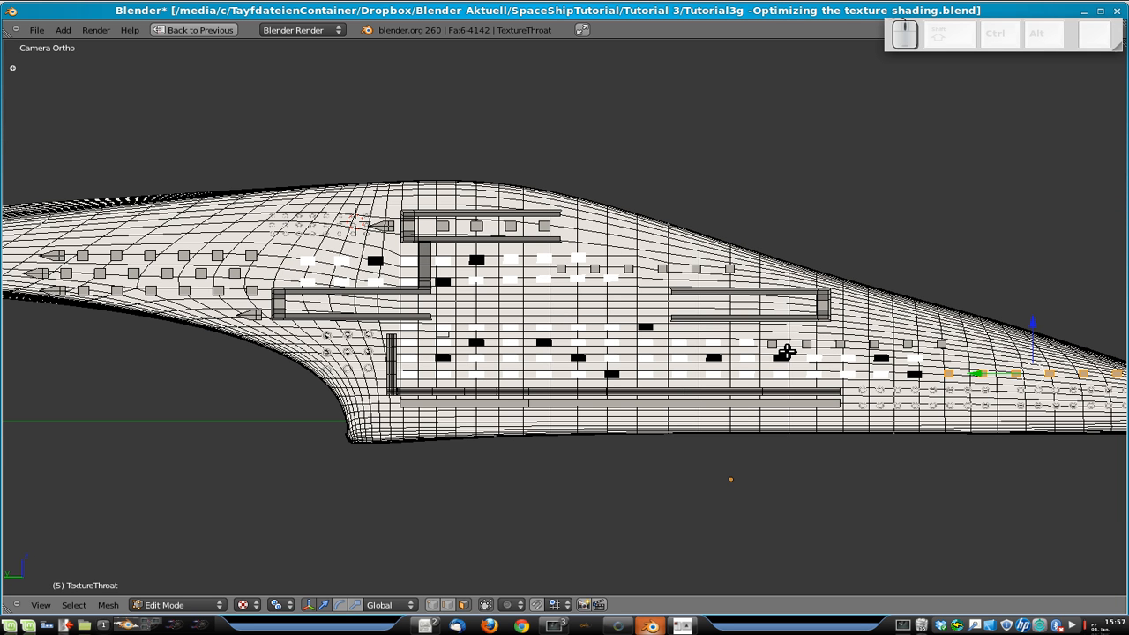
# - Leave Edit Mode on the TextureThroat mesh and save over the current blend file
pyautogui.press('Tab')
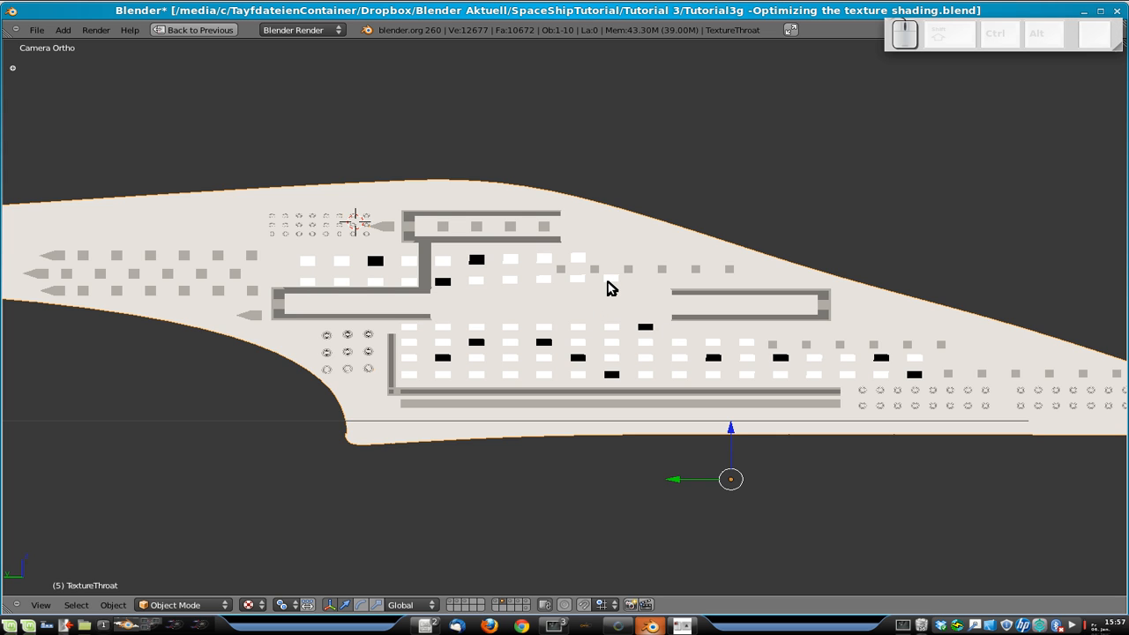
pyautogui.hotkey('ctrl', 's')
pyautogui.click(608, 284)
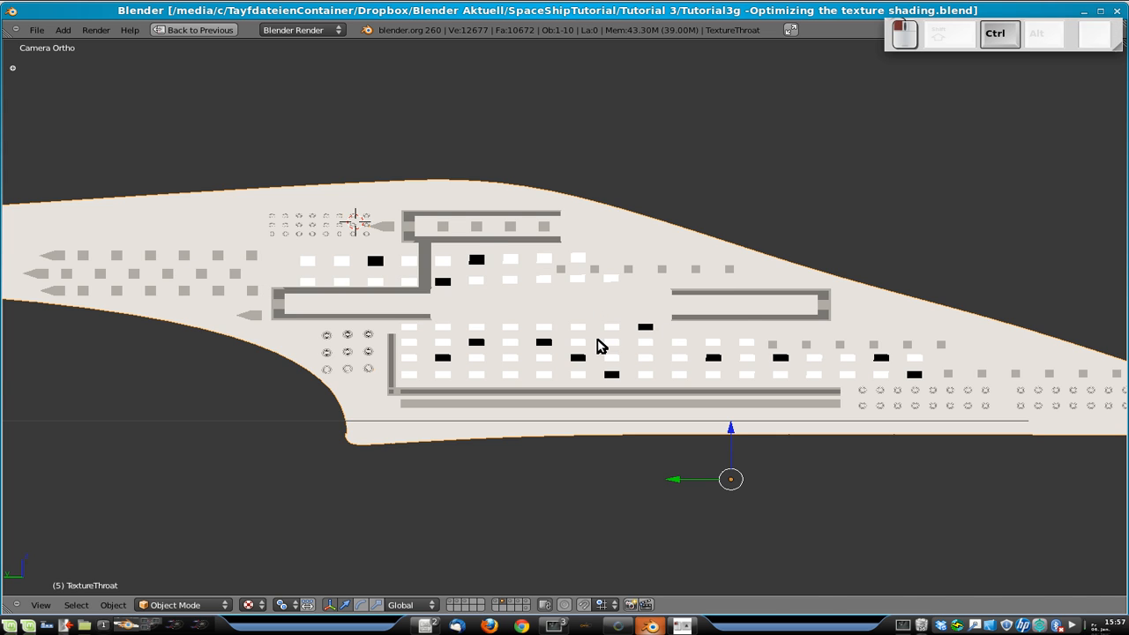
# - Render the throat texture scene from the split layout and examine the ThroatHullSurface.png image up close
pyautogui.hotkey('ctrl', 'Up')
pyautogui.press('F12')
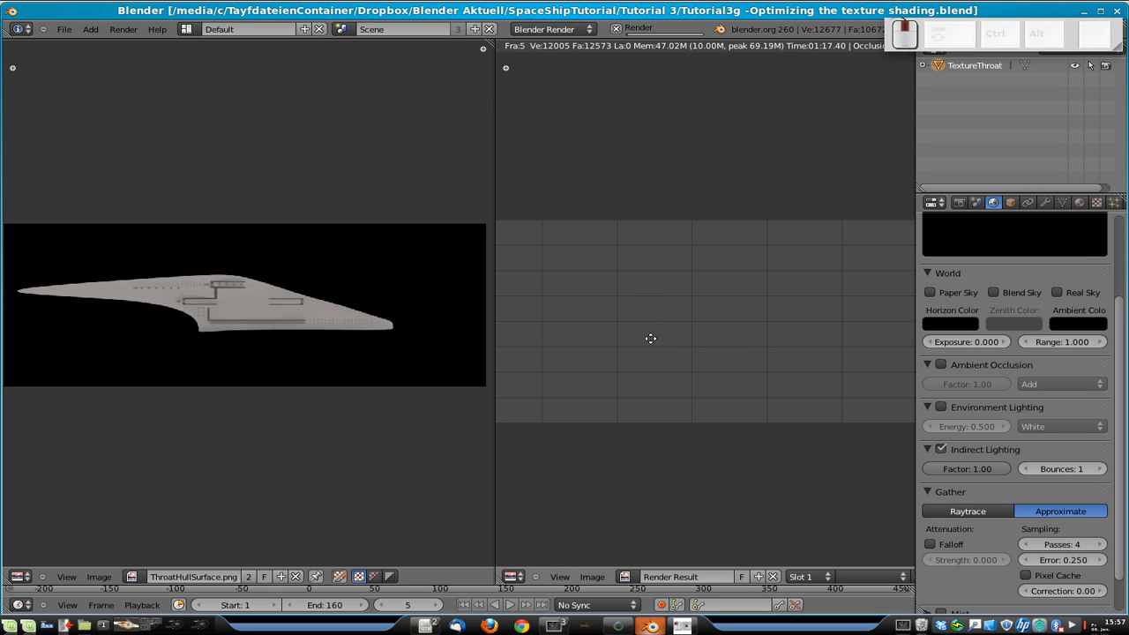
pyautogui.scroll(-2, 693, 291)
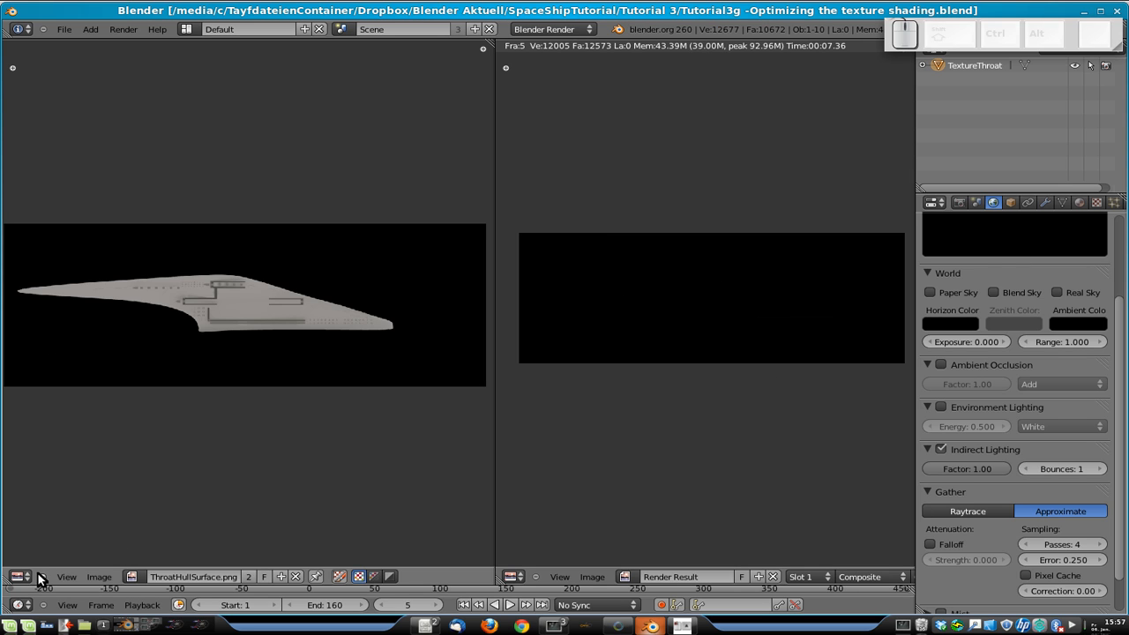
pyautogui.scroll(2, 192, 305)
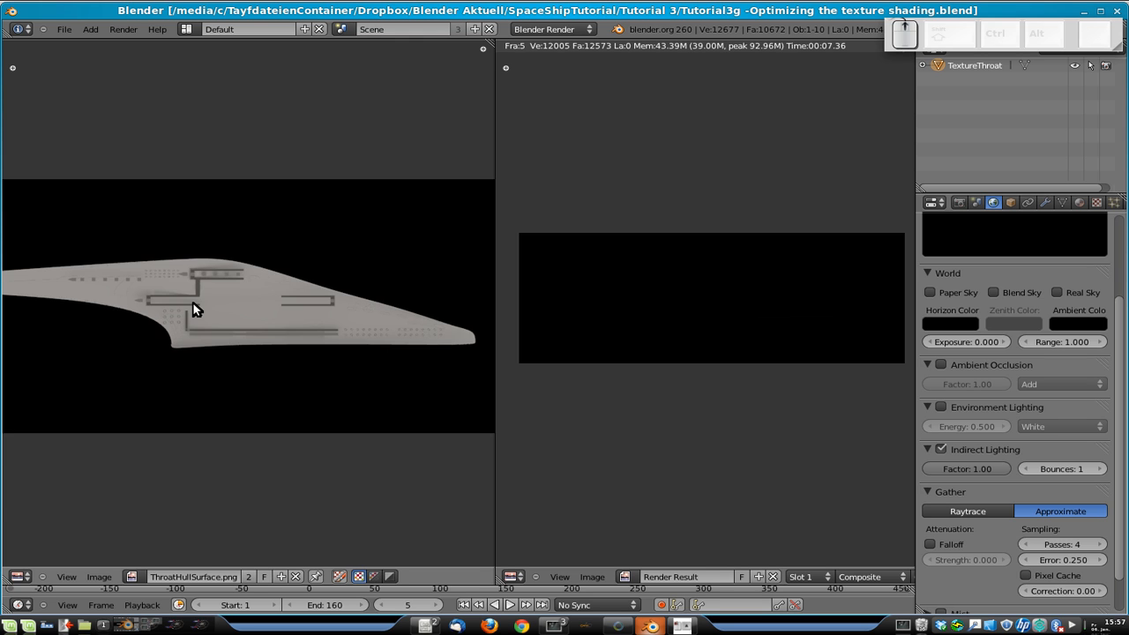
pyautogui.scroll(-1, 195, 309)
pyautogui.scroll(1, 227, 307)
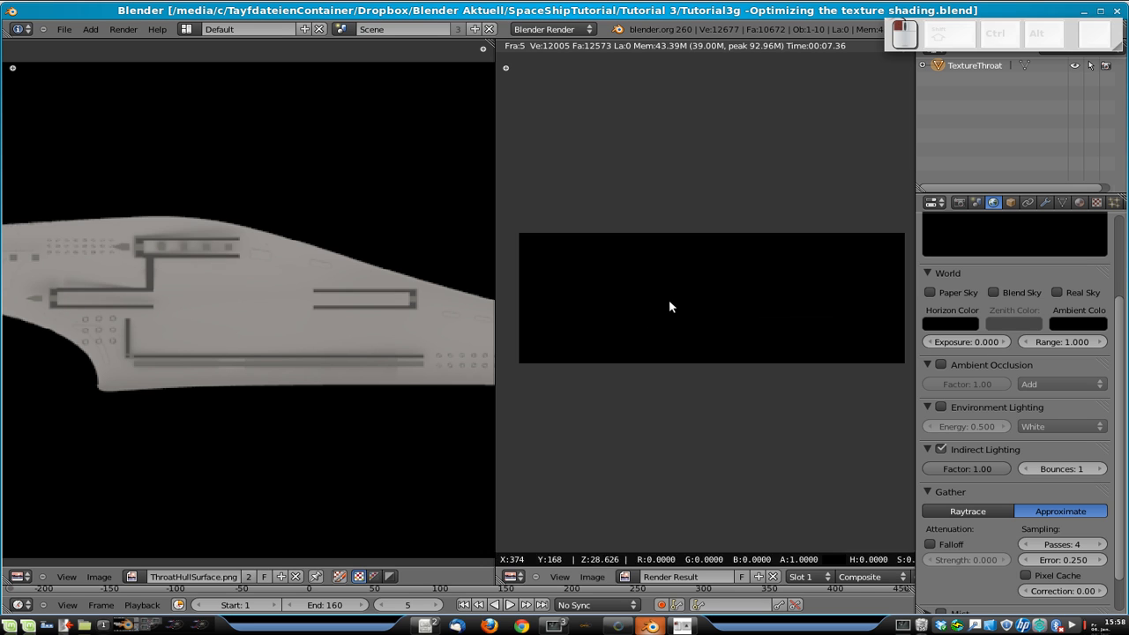
pyautogui.press('Escape')
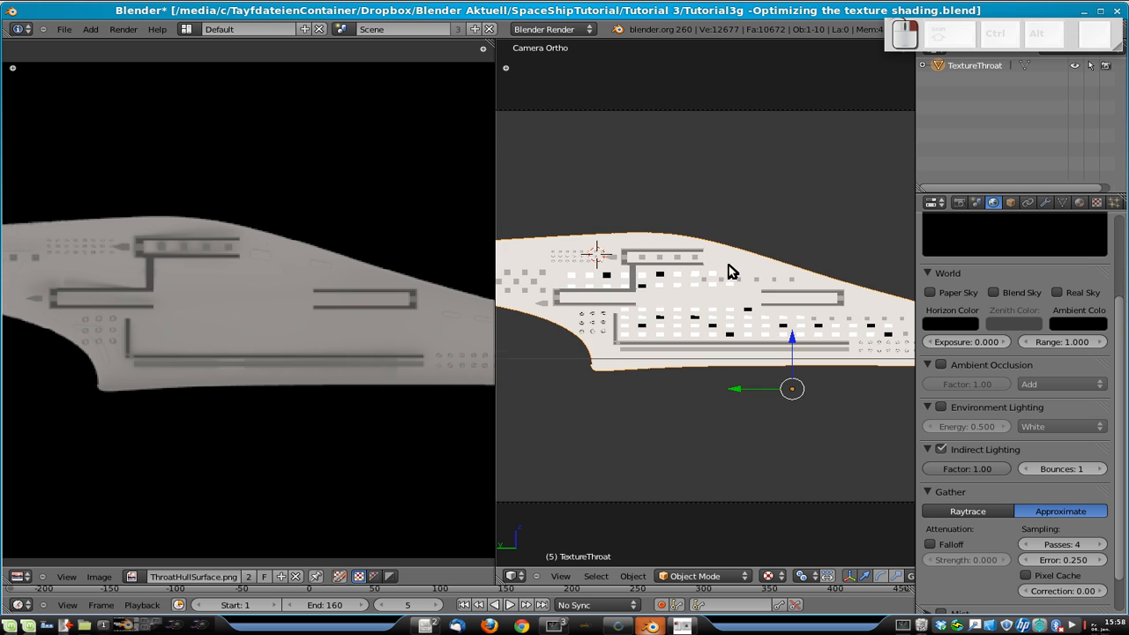
# - Look through the TextureThroat object and material settings for options that could affect the render
pyautogui.scroll(-5, 732, 270)
pyautogui.scroll(2, 714, 305)
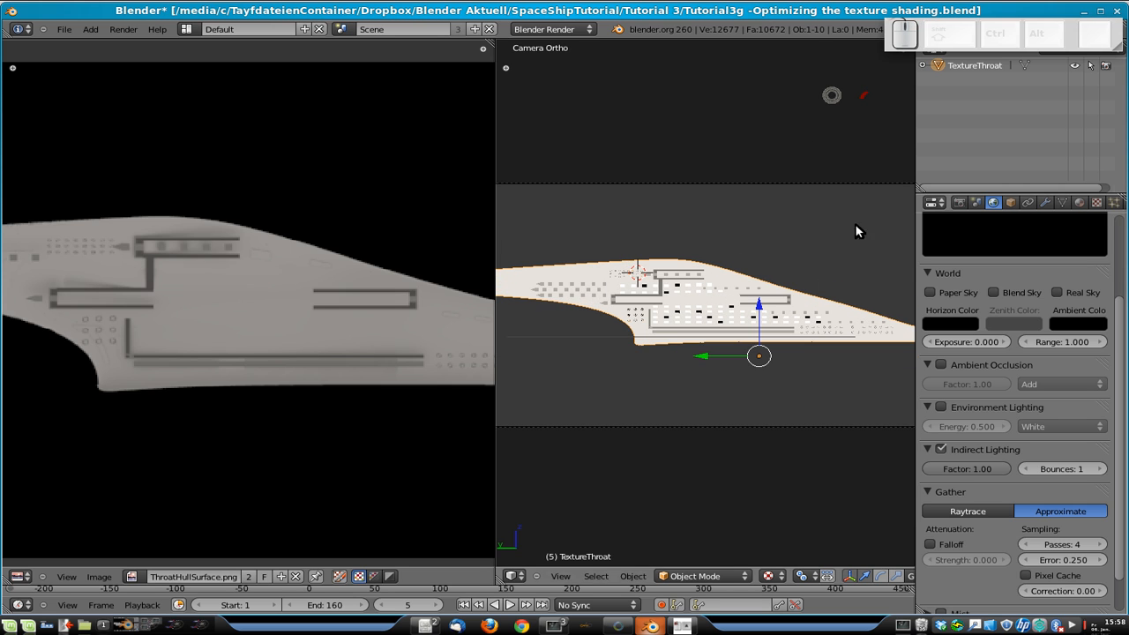
pyautogui.click(1081, 205)
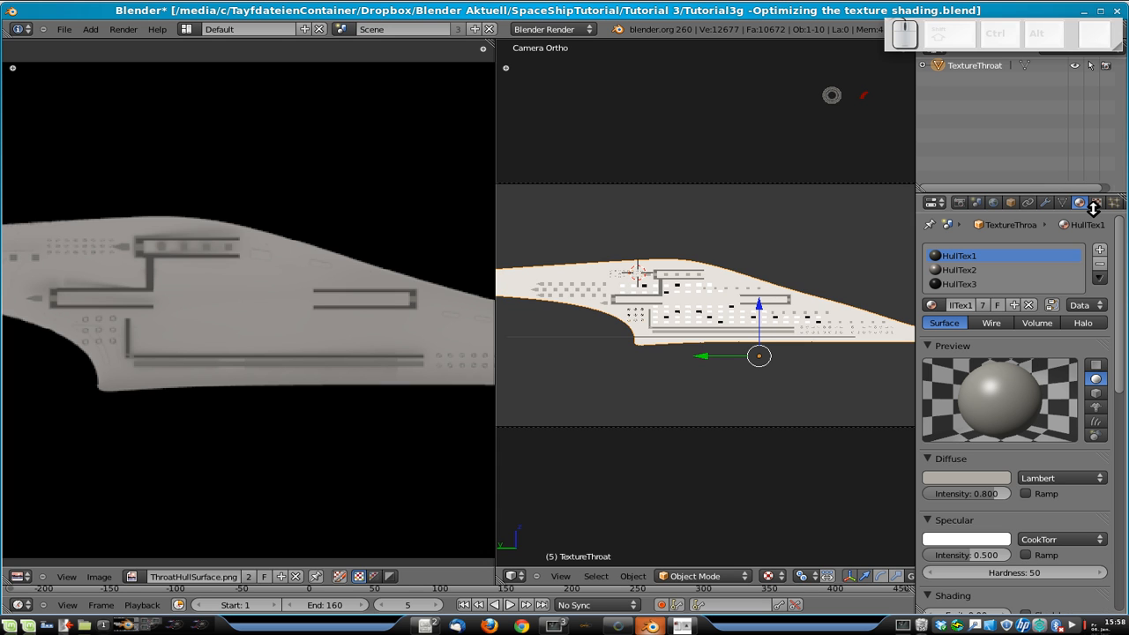
pyautogui.click(1011, 202)
pyautogui.scroll(-3, 1024, 416)
pyautogui.scroll(-2, 1022, 415)
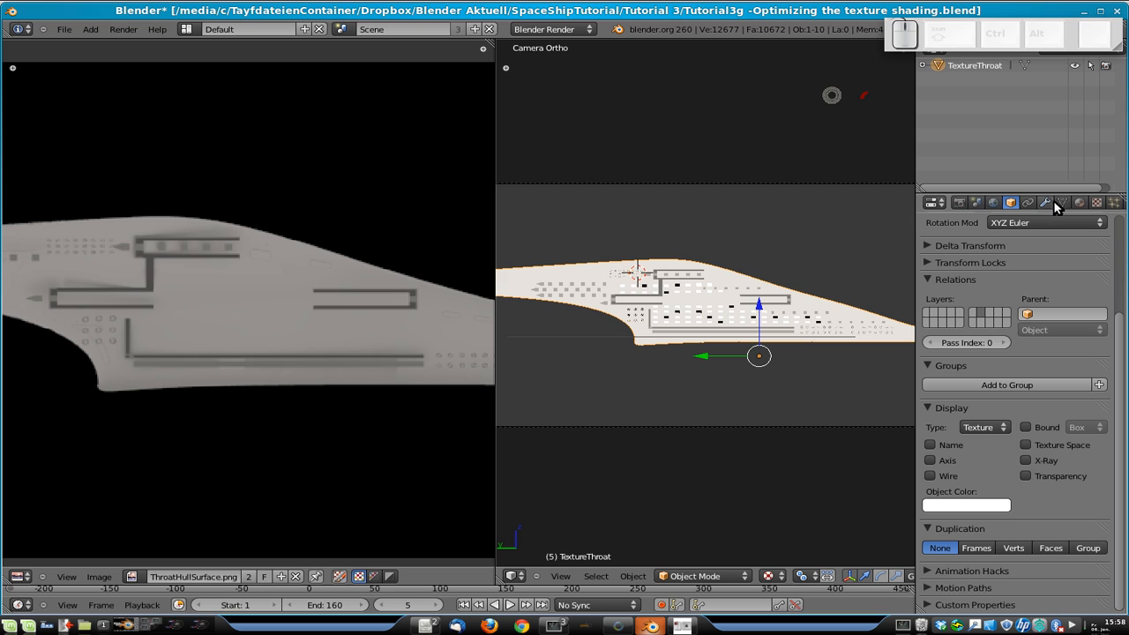
pyautogui.click(1084, 205)
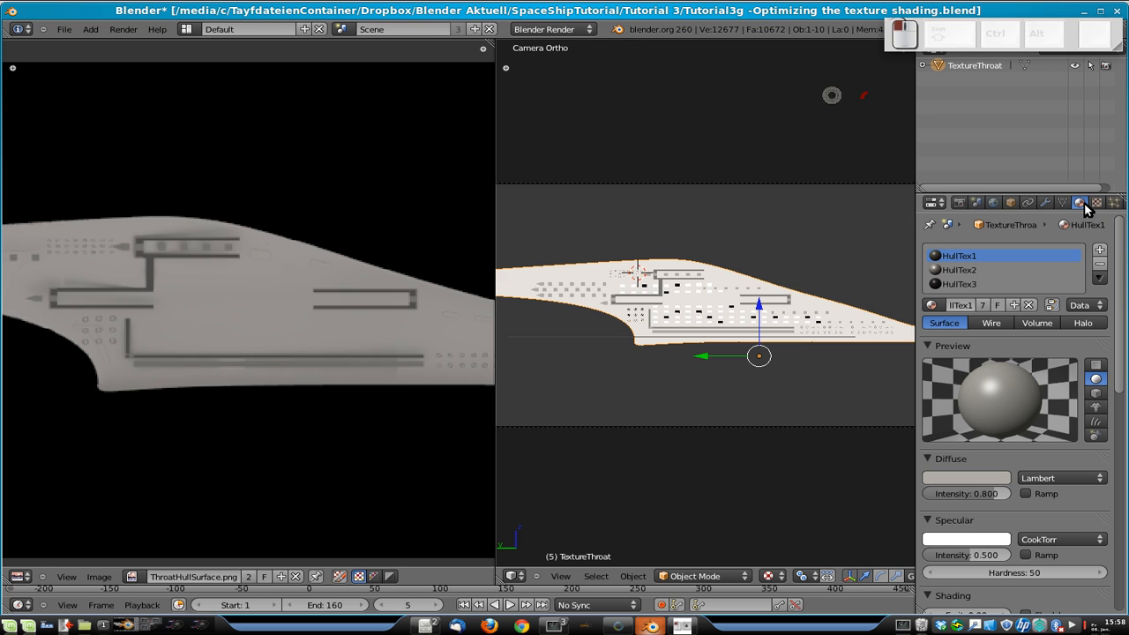
pyautogui.click(1012, 204)
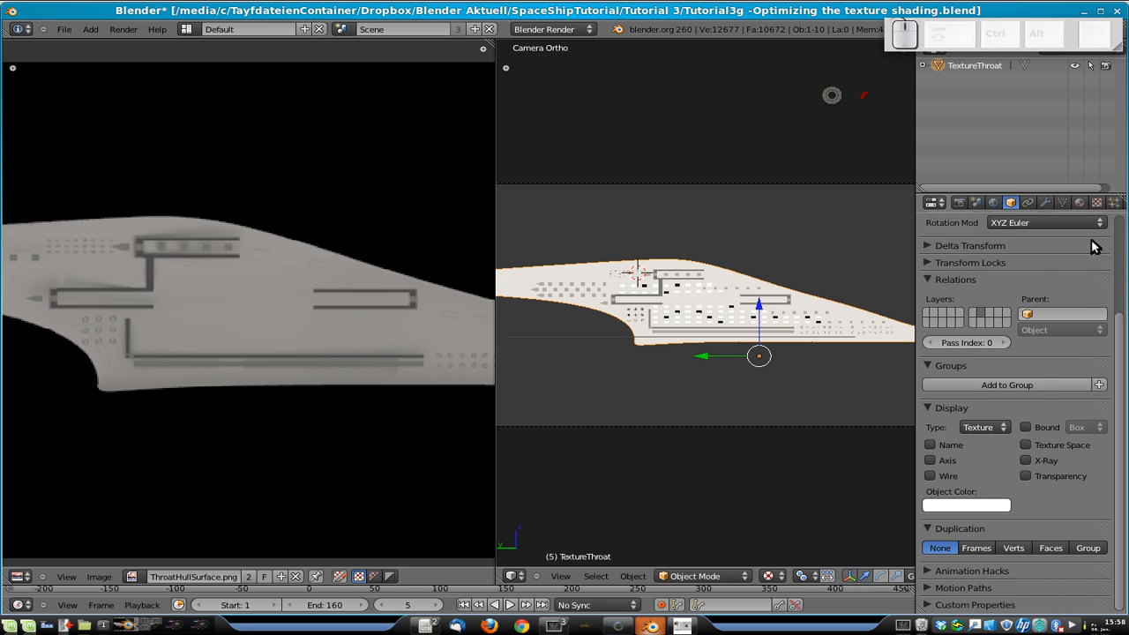
# - Turn off shadow receiving and buffer shadow casting for the HullTex1 material
pyautogui.click(1080, 203)
pyautogui.scroll(-4, 1002, 557)
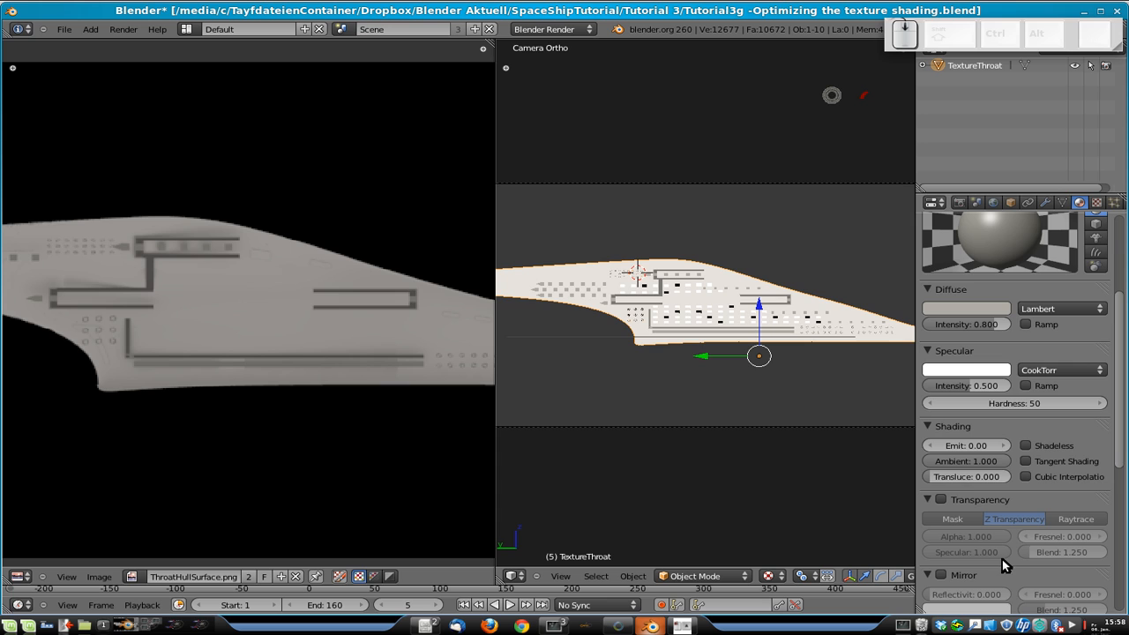
pyautogui.scroll(-5, 1056, 504)
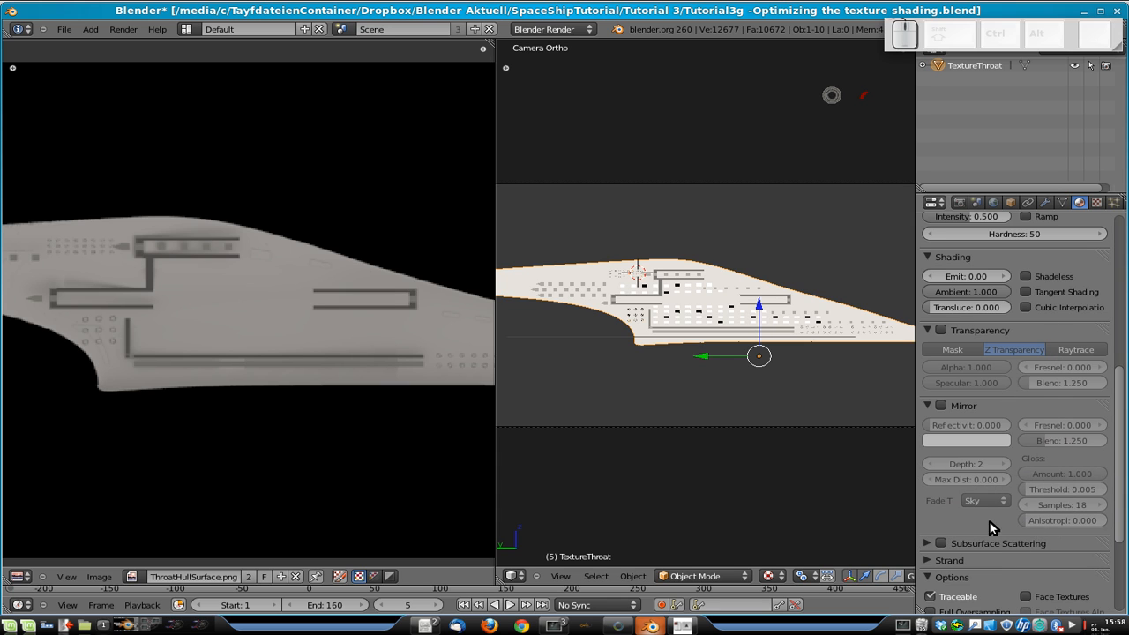
pyautogui.scroll(-2, 988, 525)
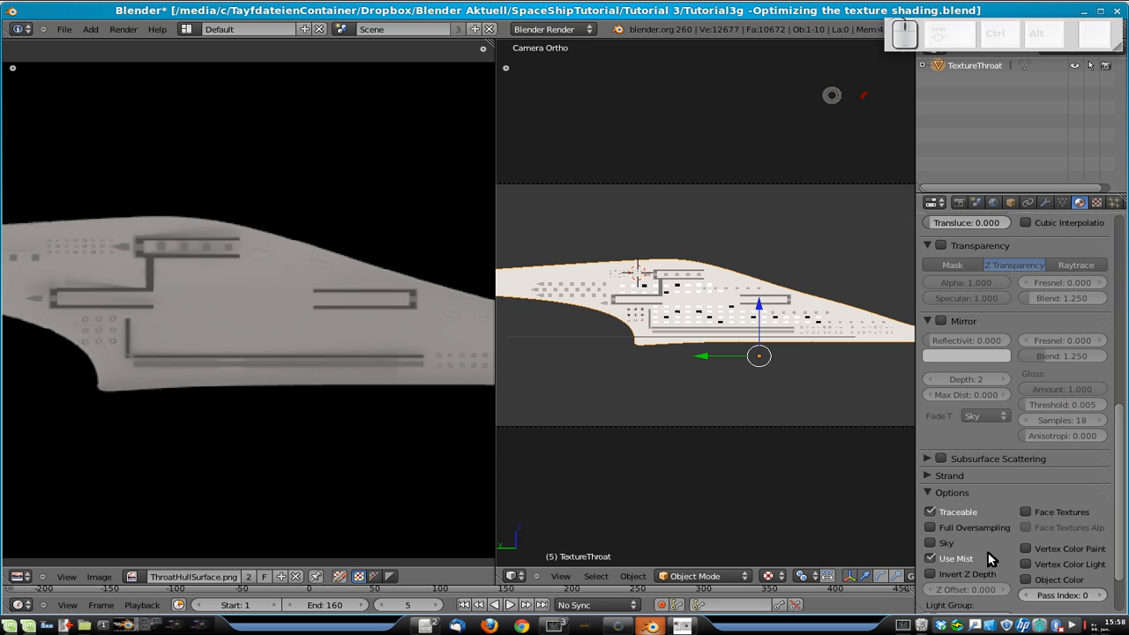
pyautogui.scroll(-2, 988, 553)
pyautogui.click(983, 588)
pyautogui.scroll(-3, 1014, 547)
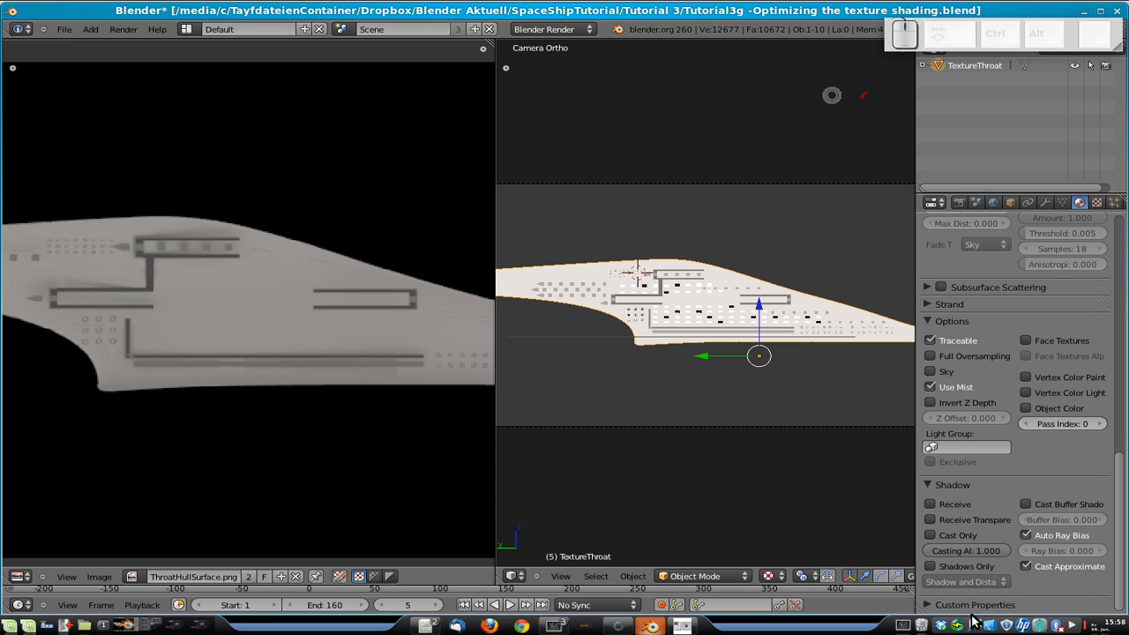
pyautogui.click(936, 606)
pyautogui.scroll(-1, 1063, 512)
pyautogui.scroll(1, 1070, 512)
# - Disable Receive and Cast Buffer Shadows in the shadow options of the HullTex2 material
pyautogui.scroll(8, 996, 345)
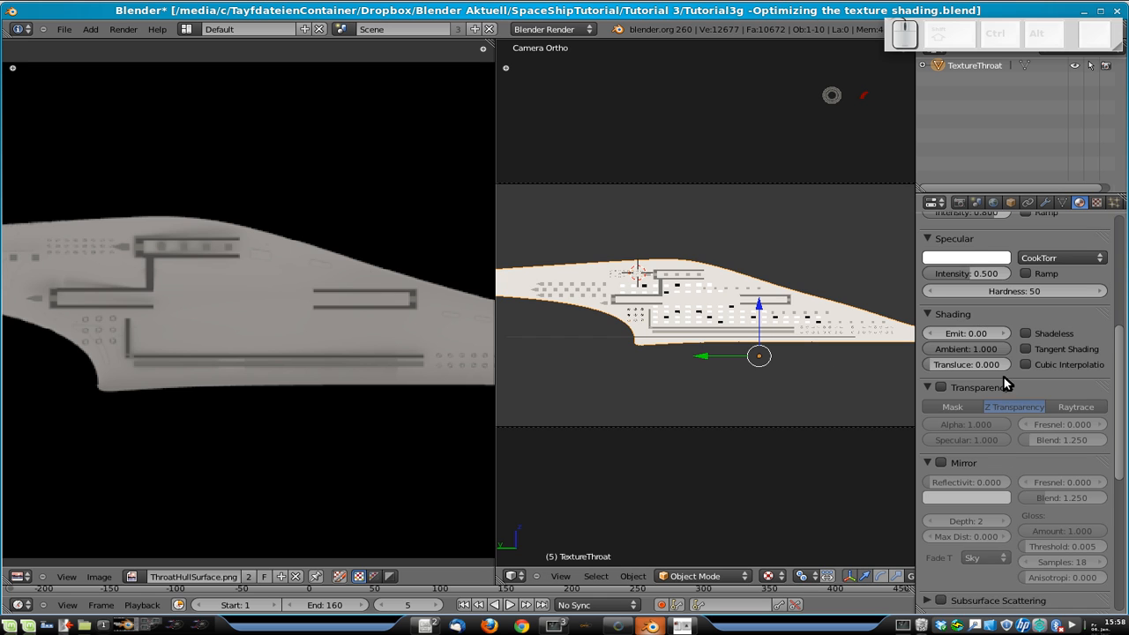
pyautogui.scroll(7, 1017, 411)
pyautogui.scroll(-12, 1058, 506)
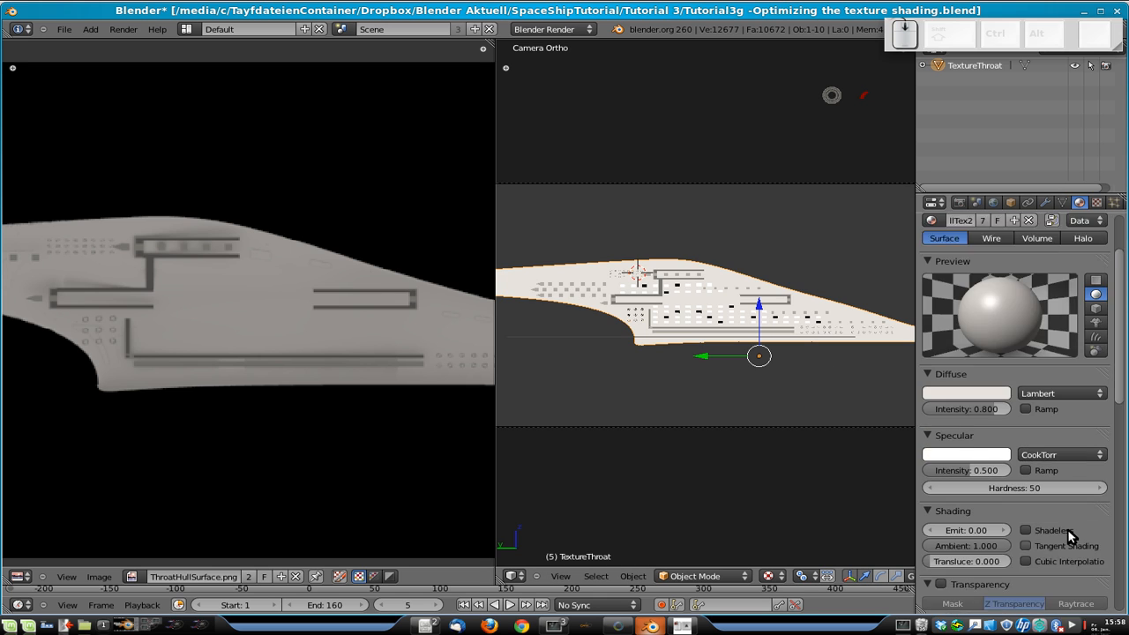
pyautogui.scroll(-1, 1048, 522)
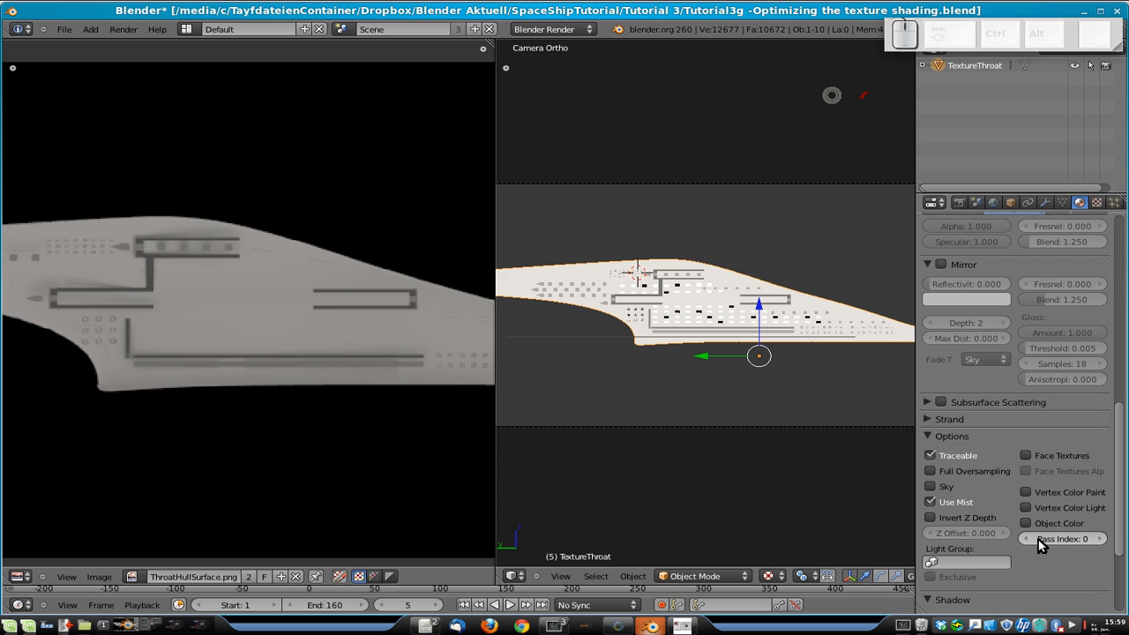
pyautogui.scroll(-4, 1028, 543)
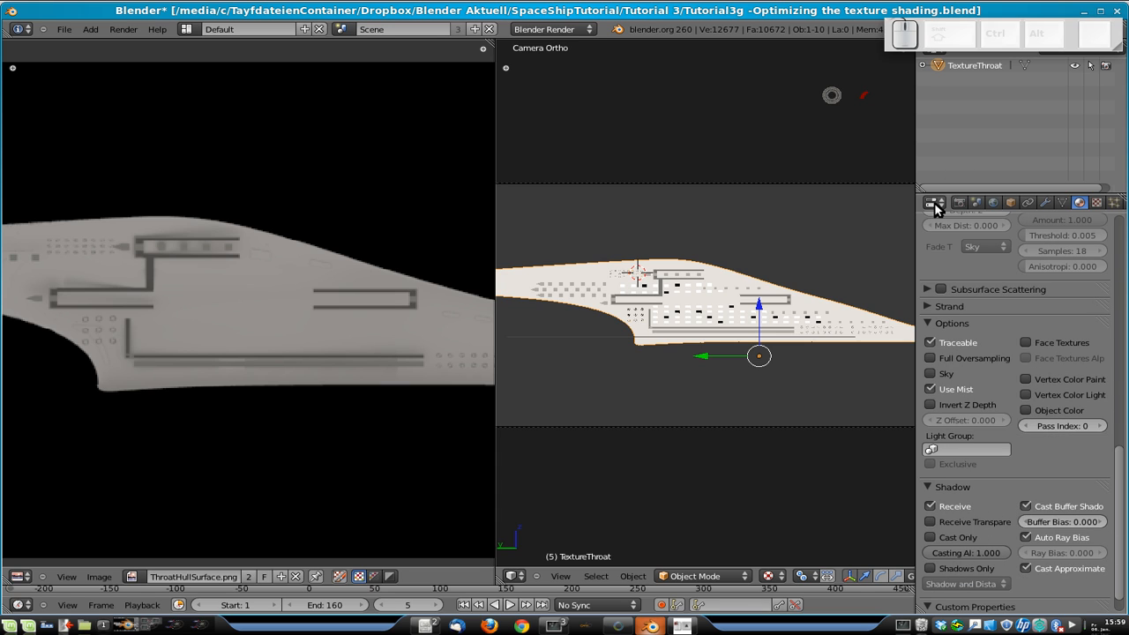
pyautogui.click(943, 508)
pyautogui.click(1046, 510)
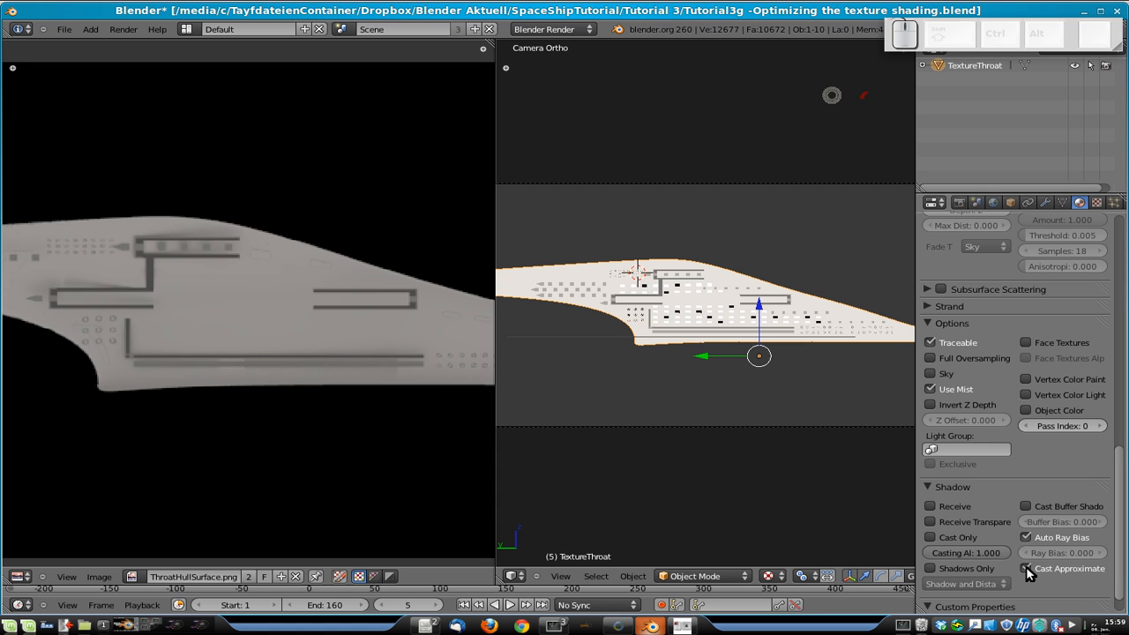
# - Switch the HullTex3 material's shadow receiving off
pyautogui.scroll(15, 1026, 566)
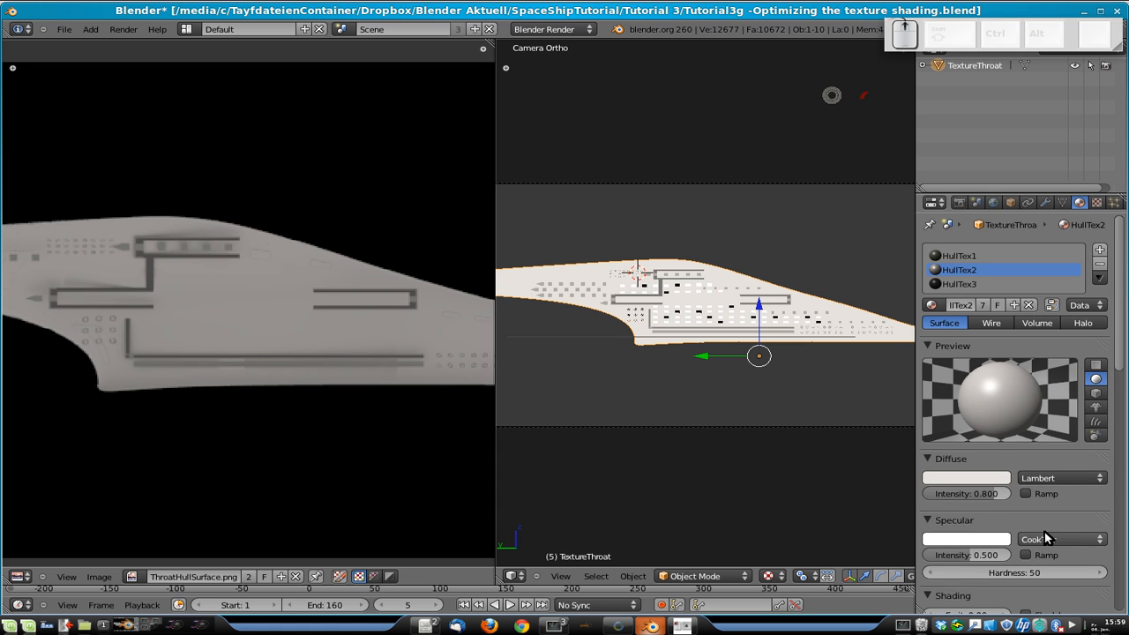
pyautogui.click(951, 284)
pyautogui.scroll(-1, 1058, 524)
pyautogui.scroll(-14, 1054, 518)
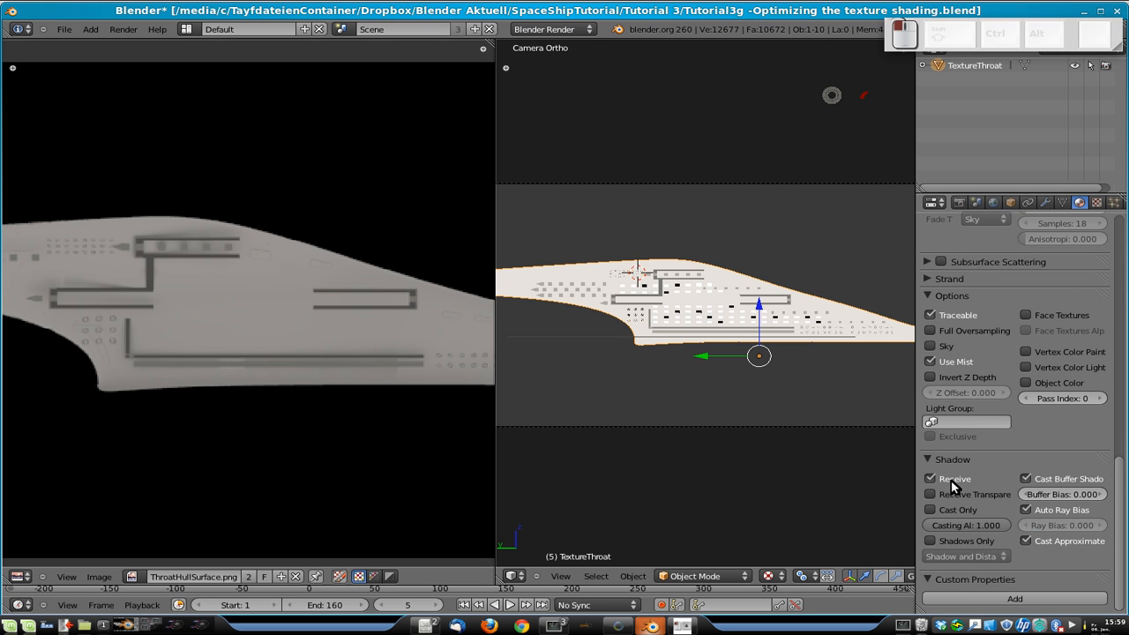
pyautogui.scroll(10, 1050, 450)
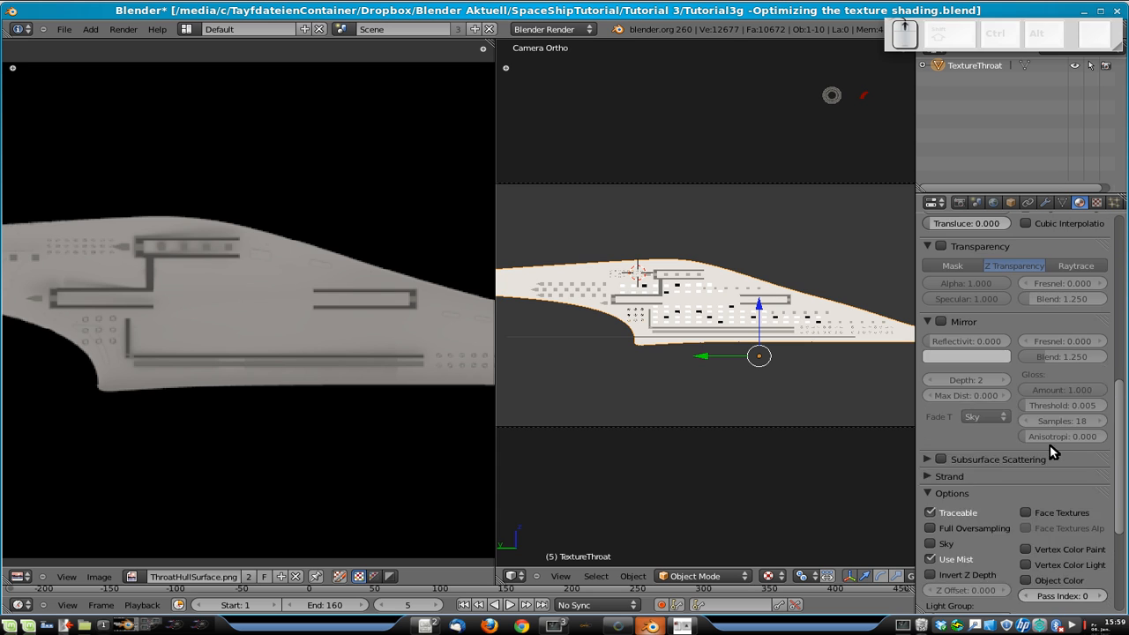
# - Save over the blend file and render the throat texture scene again
pyautogui.hotkey('ctrl', 's')
pyautogui.click(682, 382)
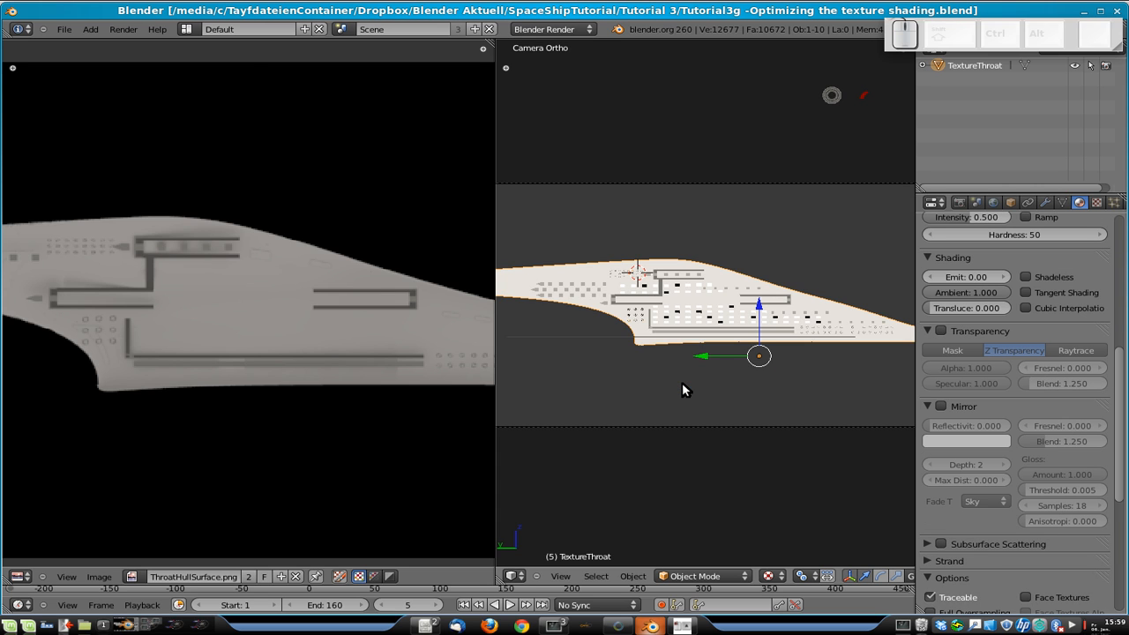
pyautogui.press('F12')
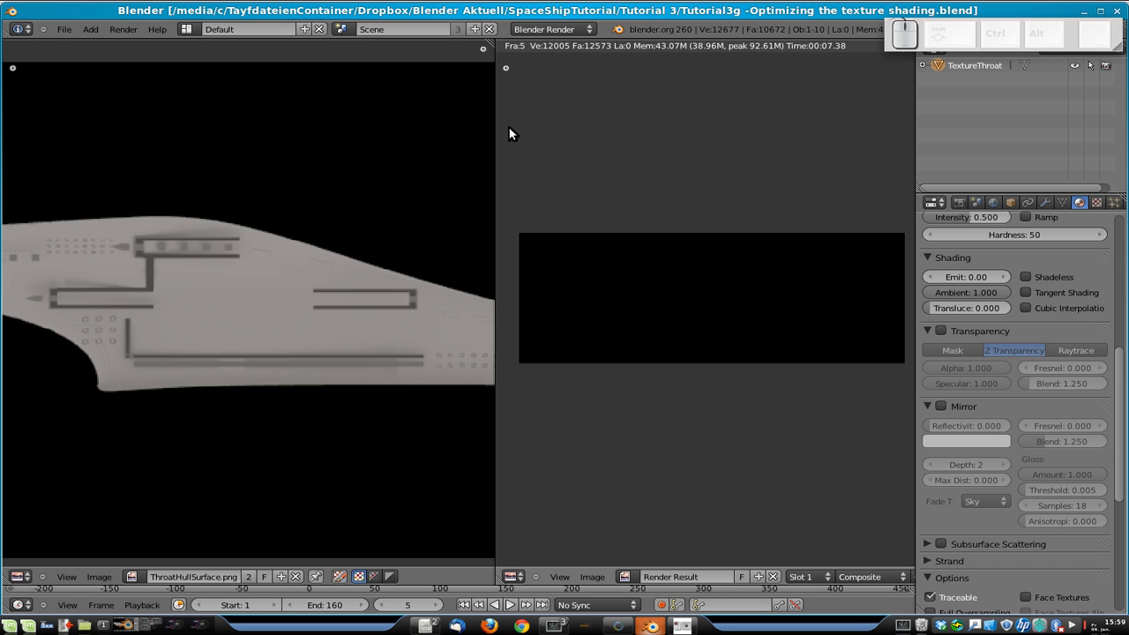
pyautogui.moveTo(961, 41); pyautogui.dragTo(993, 119)
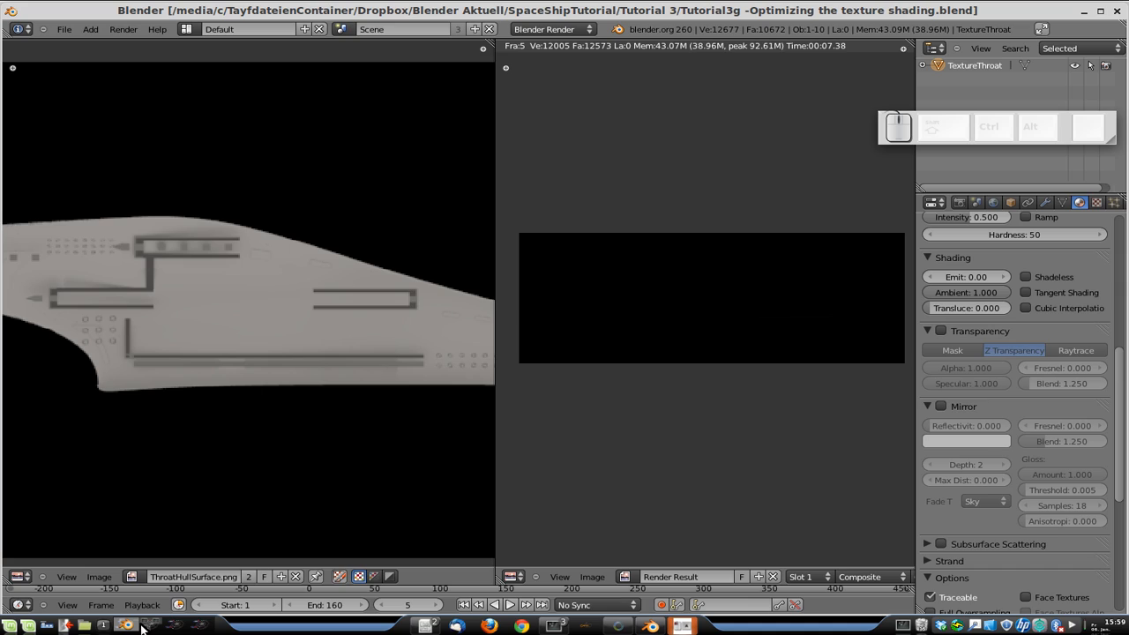
pyautogui.click(143, 626)
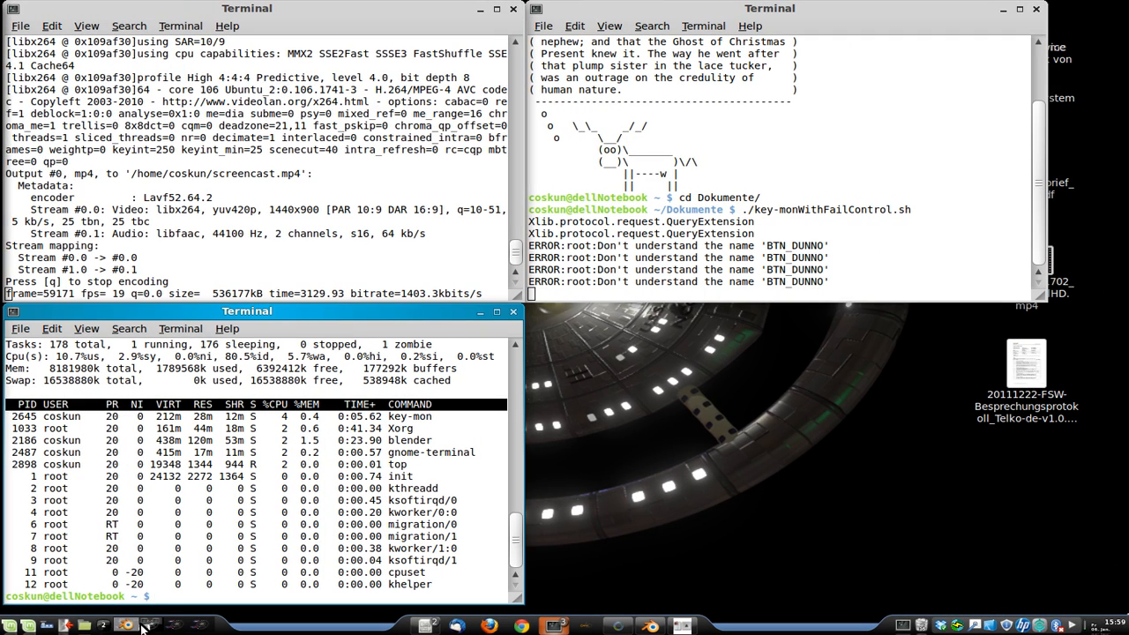
pyautogui.moveTo(420, 626)
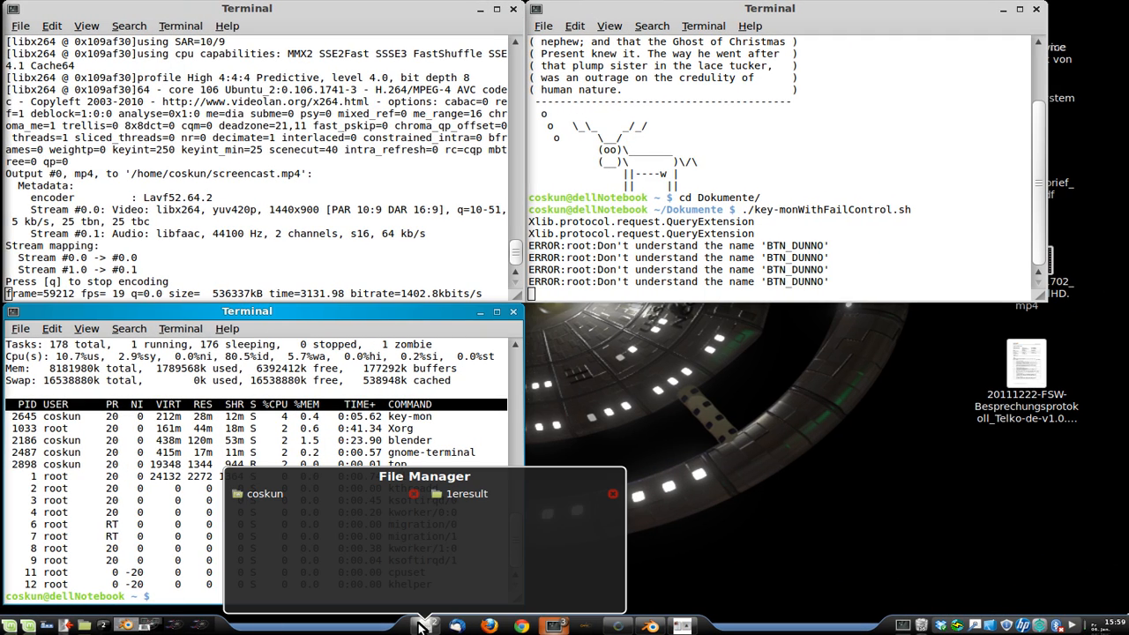
pyautogui.click(148, 626)
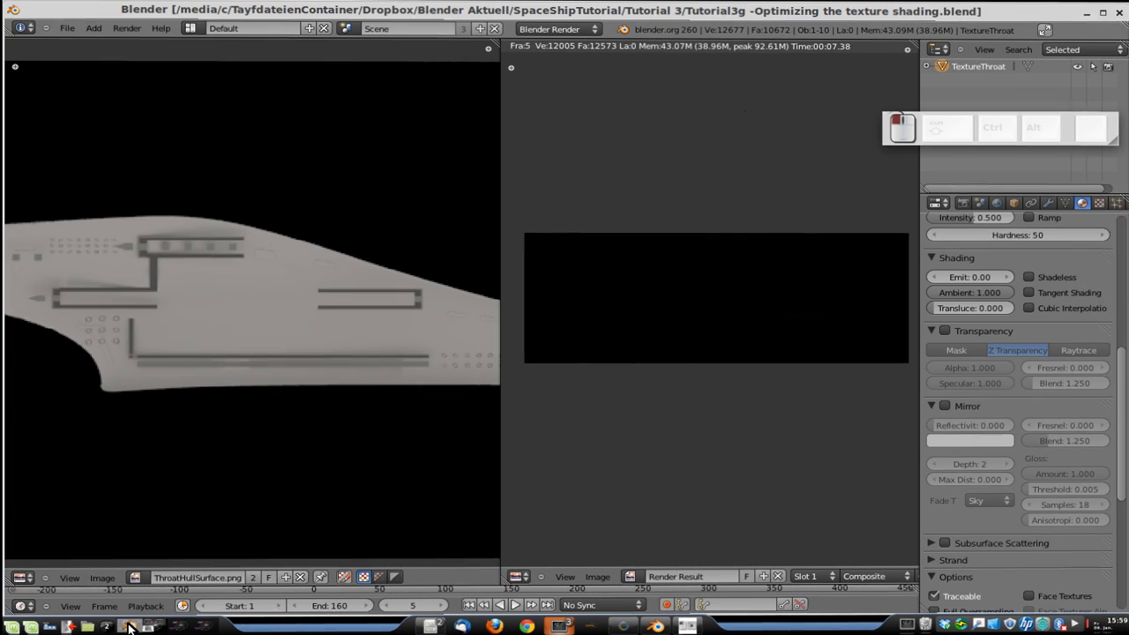
pyautogui.click(1014, 23)
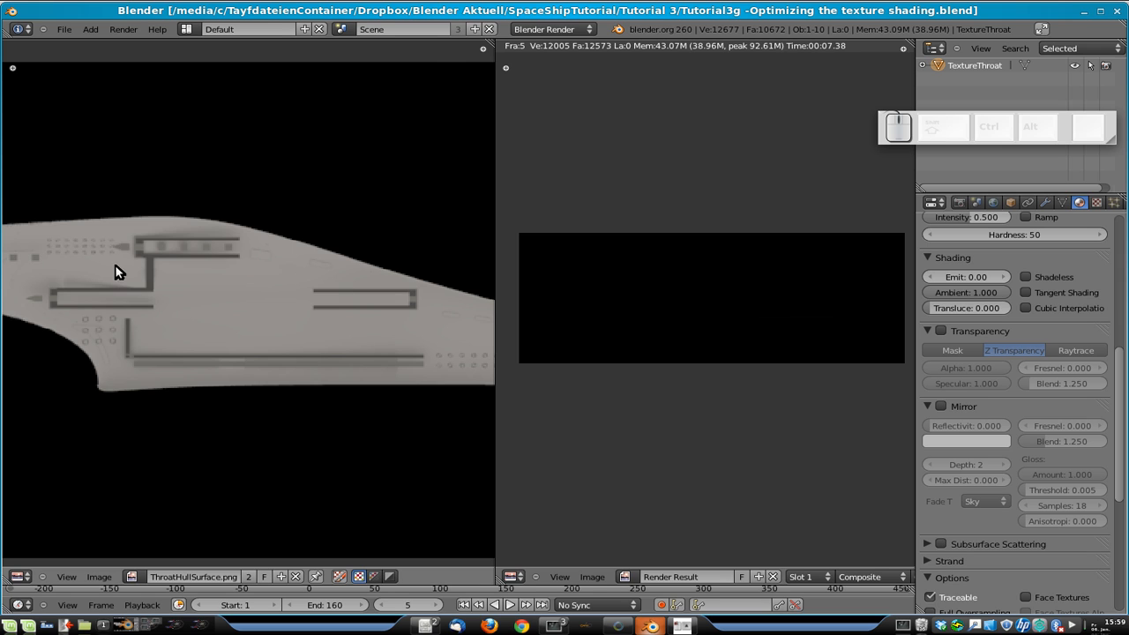
pyautogui.scroll(-5, 120, 268)
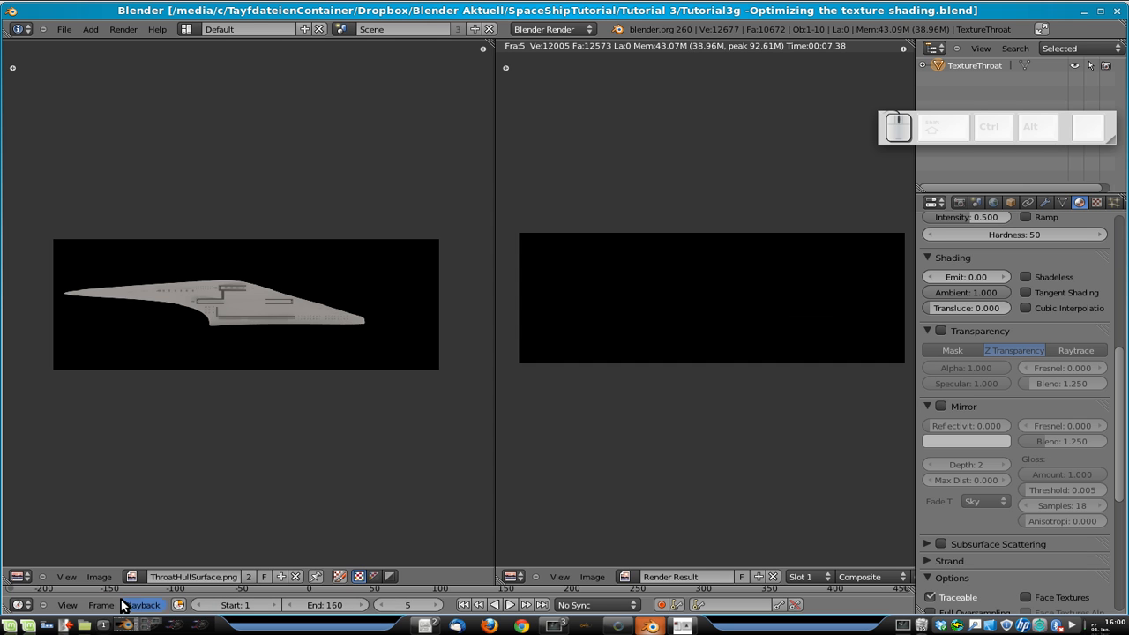
pyautogui.doubleClick(53, 11)
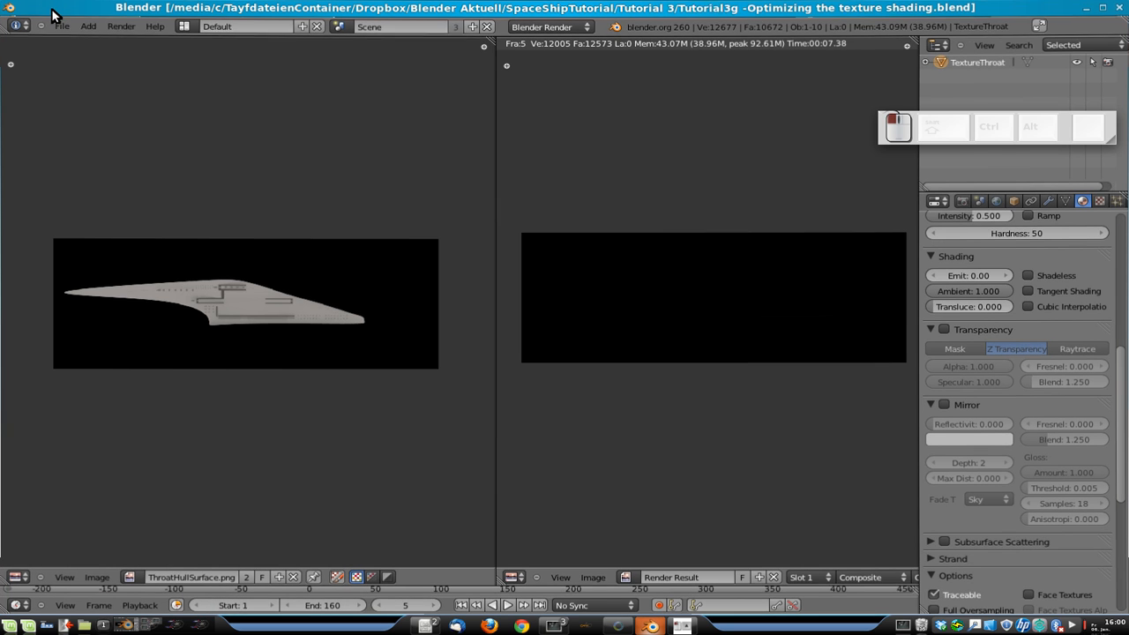
pyautogui.moveTo(1021, 141); pyautogui.dragTo(1010, 68)
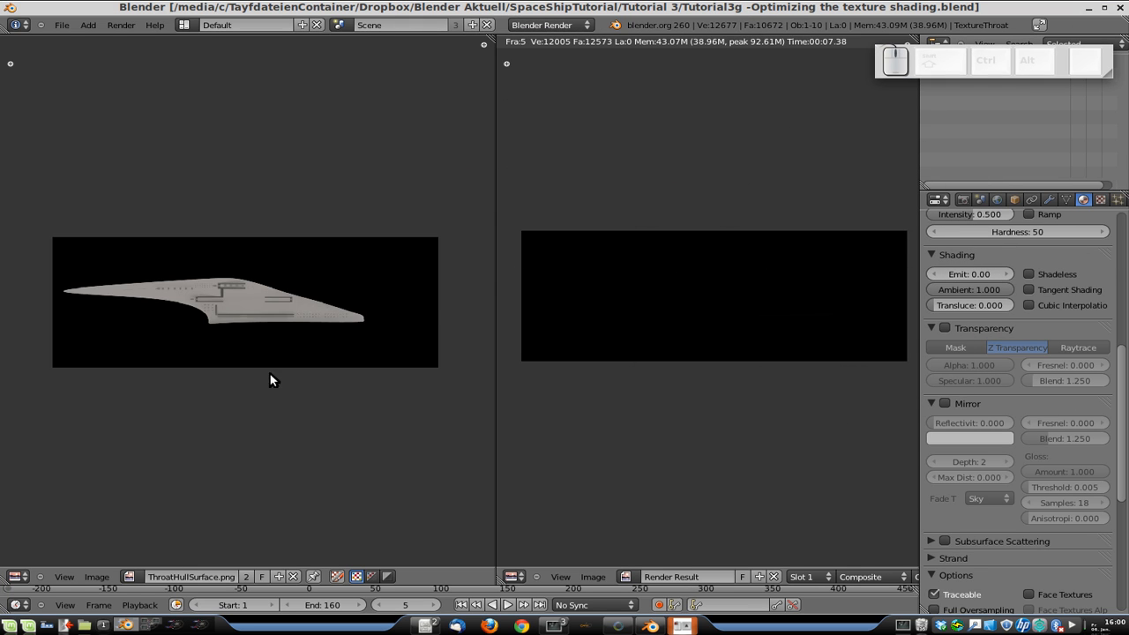
pyautogui.scroll(3, 633, 316)
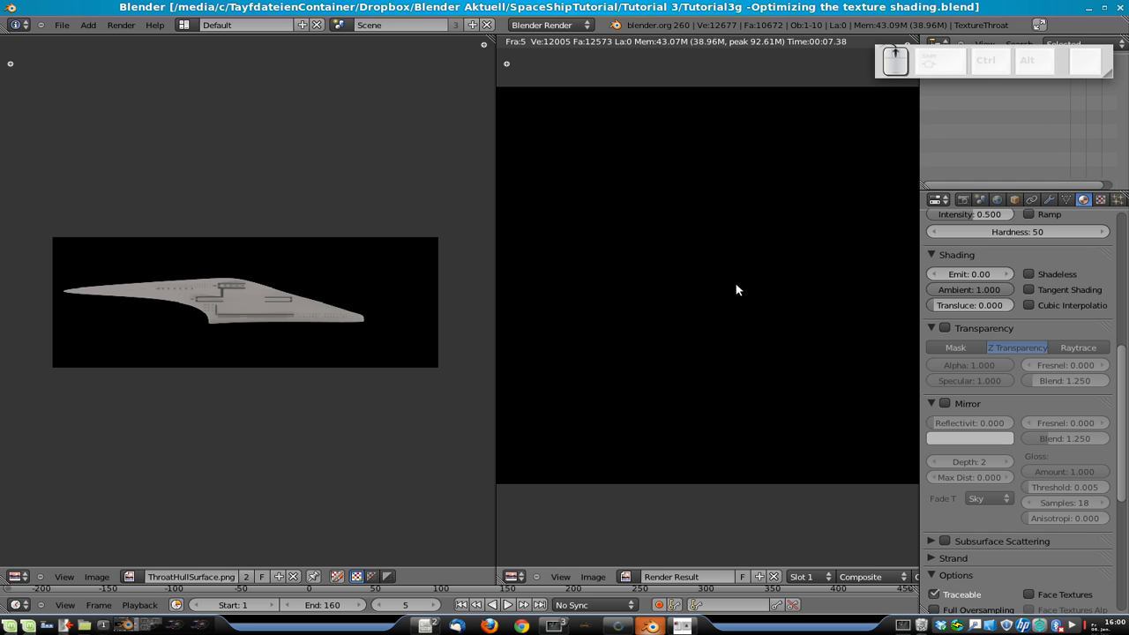
# - Compare the new throat render with the existing ThroatHullSurface.png texture
pyautogui.scroll(-4, 737, 284)
pyautogui.scroll(2, 756, 282)
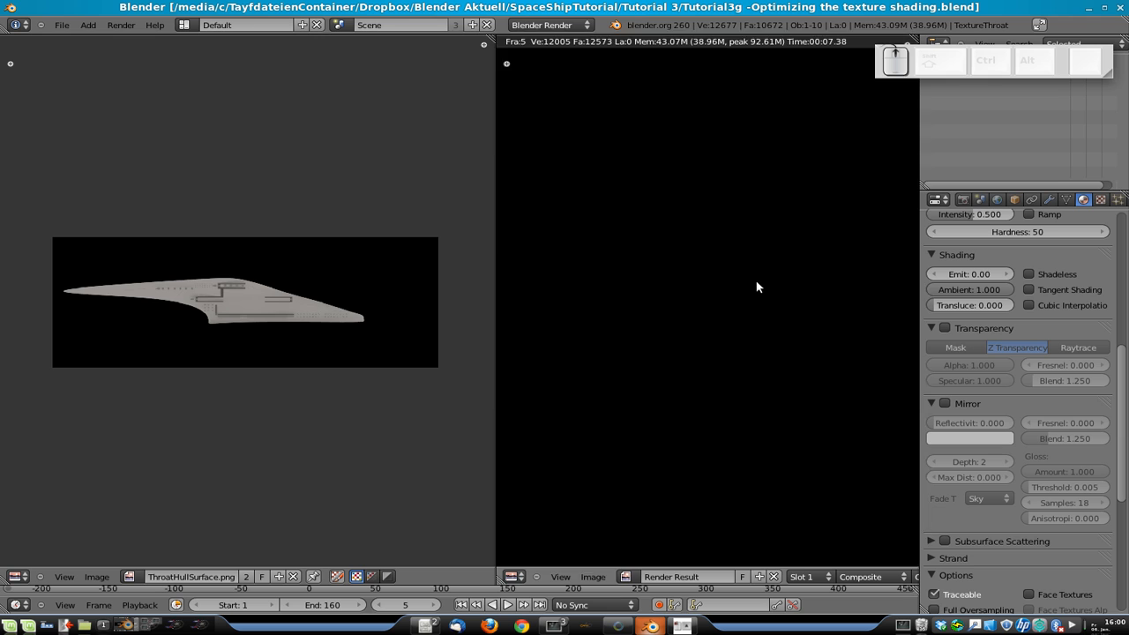
pyautogui.scroll(-3, 756, 284)
pyautogui.scroll(2, 291, 311)
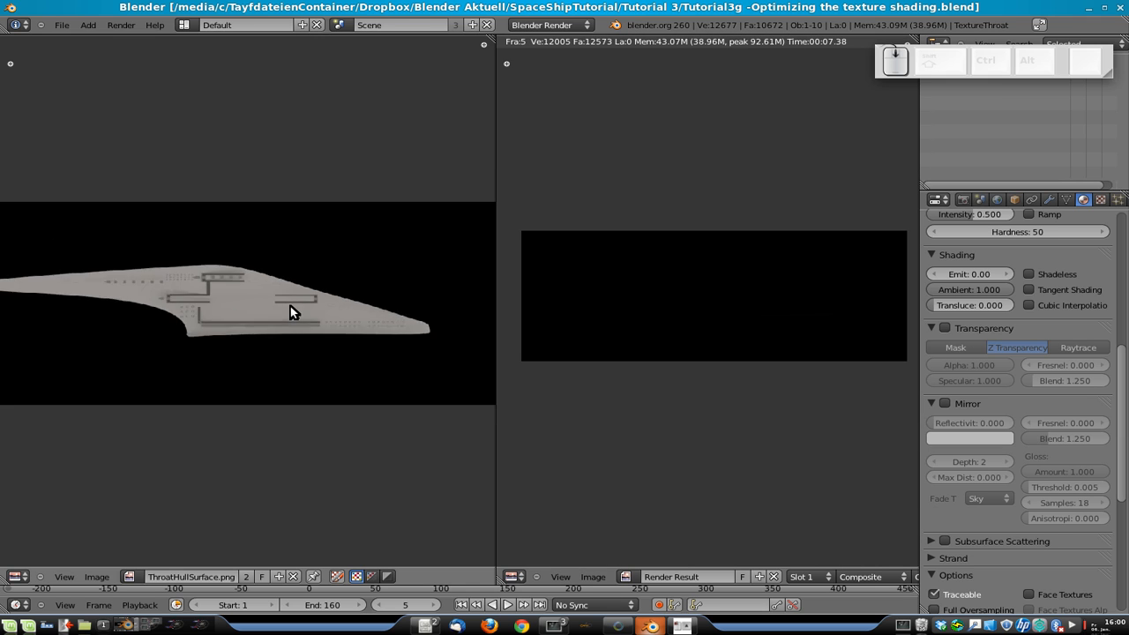
pyautogui.scroll(-3, 348, 309)
pyautogui.scroll(3, 793, 300)
pyautogui.scroll(-3, 793, 300)
pyautogui.scroll(2, 300, 322)
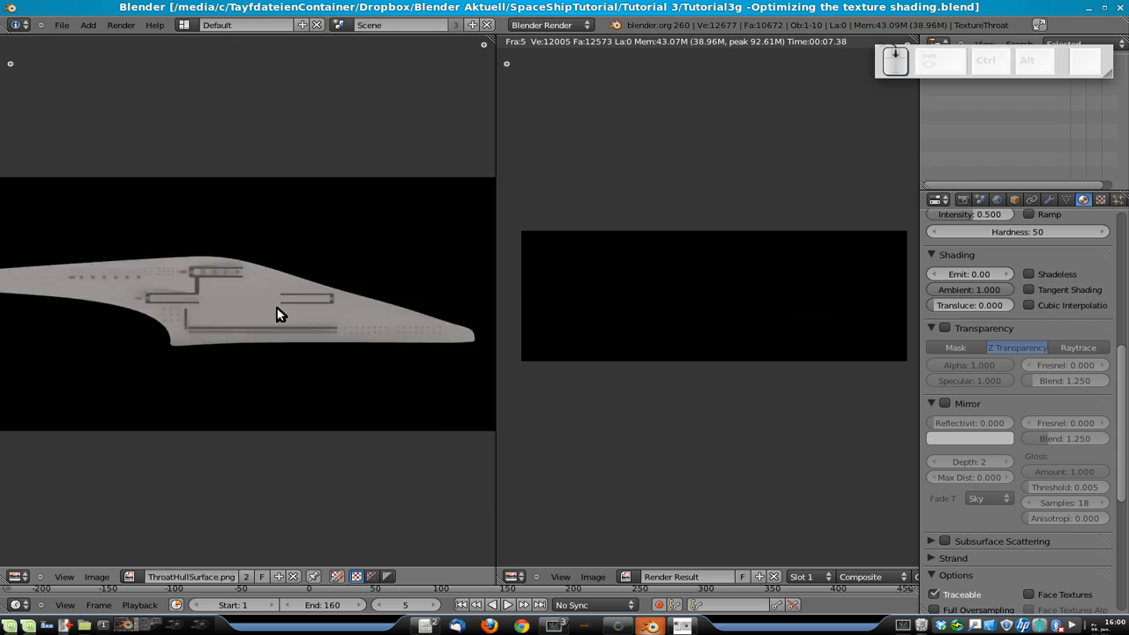
pyautogui.scroll(-3, 277, 315)
pyautogui.scroll(3, 697, 315)
pyautogui.scroll(-3, 706, 309)
pyautogui.scroll(3, 294, 336)
pyautogui.scroll(-7, 294, 331)
pyautogui.scroll(5, 687, 314)
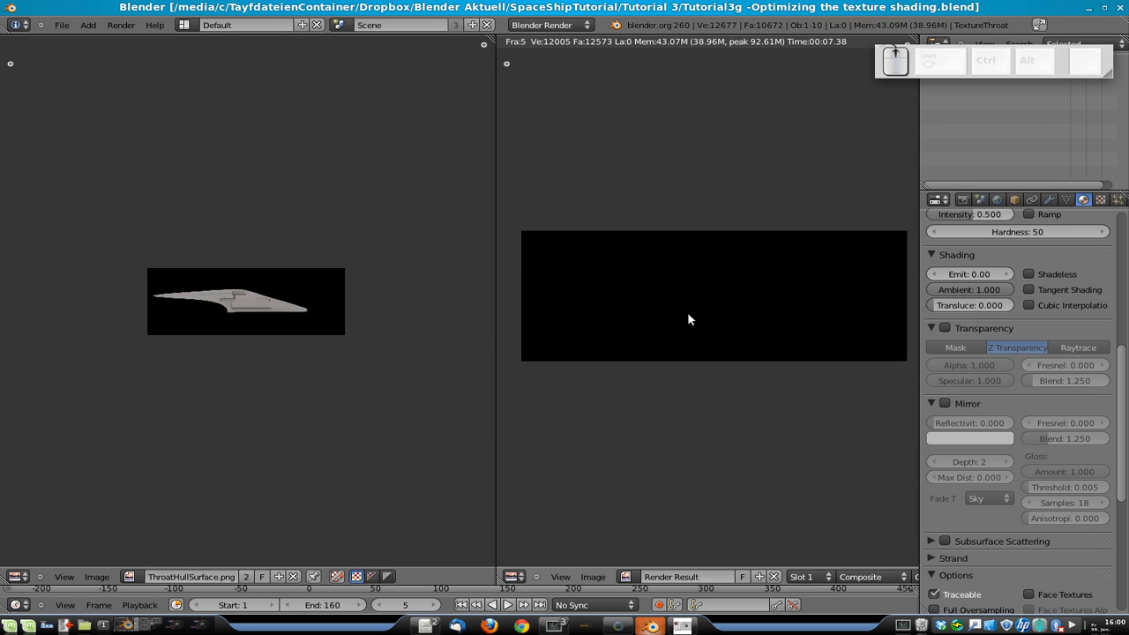
pyautogui.scroll(-4, 688, 316)
pyautogui.scroll(2, 324, 329)
pyautogui.scroll(-1, 335, 333)
pyautogui.scroll(2, 681, 339)
pyautogui.scroll(-4, 353, 340)
pyautogui.scroll(3, 685, 348)
pyautogui.scroll(-4, 686, 347)
pyautogui.scroll(-5, 219, 338)
pyautogui.scroll(8, 285, 325)
pyautogui.scroll(-1, 606, 303)
pyautogui.scroll(-7, 622, 312)
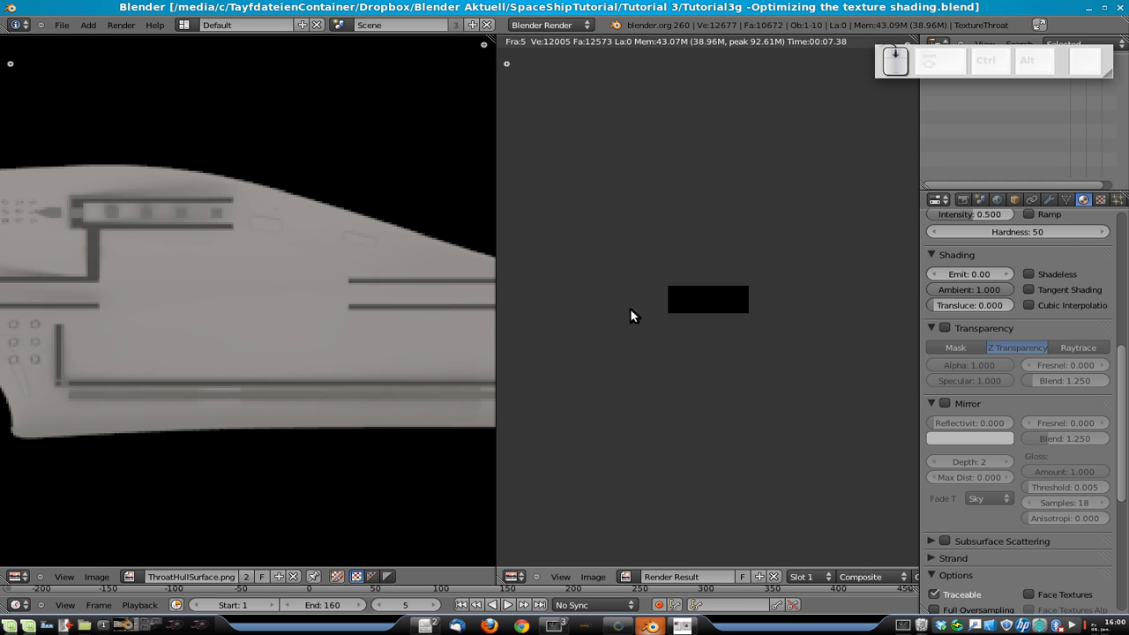
pyautogui.scroll(-4, 303, 318)
pyautogui.scroll(-4, 663, 330)
pyautogui.scroll(6, 700, 342)
pyautogui.scroll(4, 706, 335)
pyautogui.scroll(1, 719, 325)
pyautogui.scroll(-1, 726, 323)
pyautogui.scroll(-2, 357, 320)
pyautogui.scroll(-1, 679, 293)
pyautogui.moveTo(678, 294); pyautogui.dragTo(696, 312, button='middle')
pyautogui.scroll(2, 694, 285)
pyautogui.scroll(-1, 695, 287)
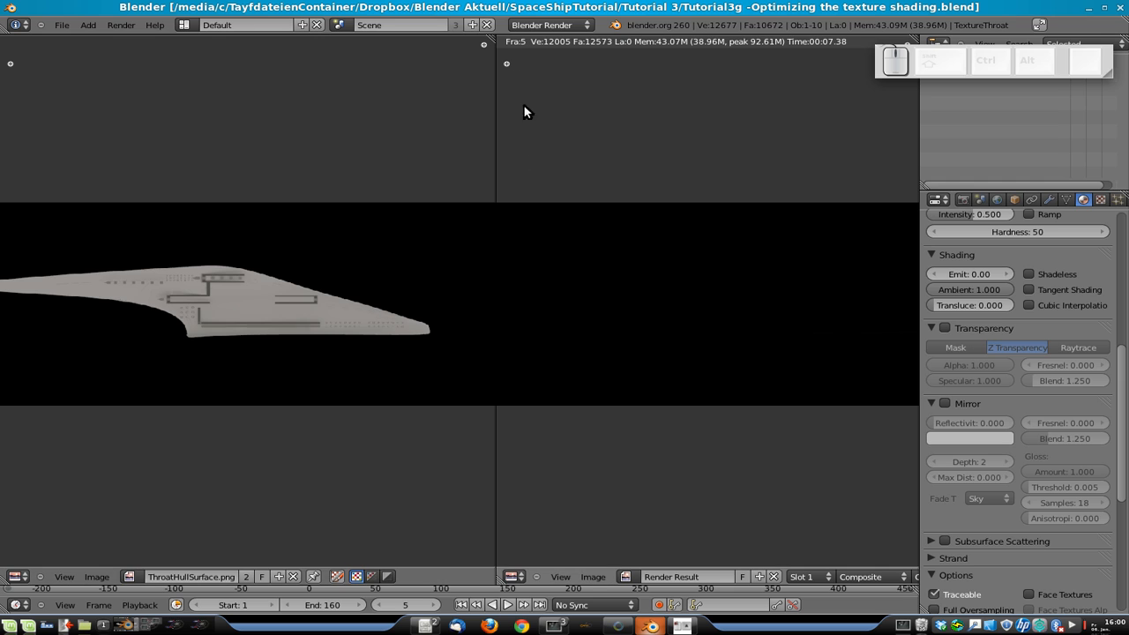
pyautogui.scroll(-4, 684, 230)
pyautogui.scroll(1, 684, 230)
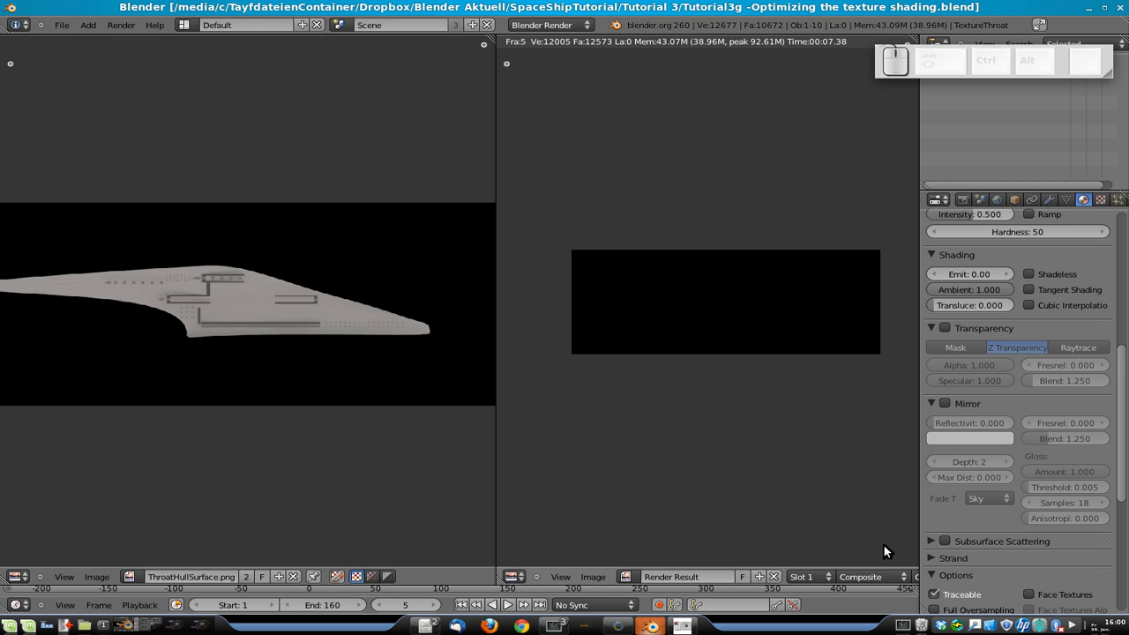
# - Close the render result and render the throat texture scene once more
pyautogui.click(721, 318)
pyautogui.press('Escape')
pyautogui.scroll(-1, 776, 361)
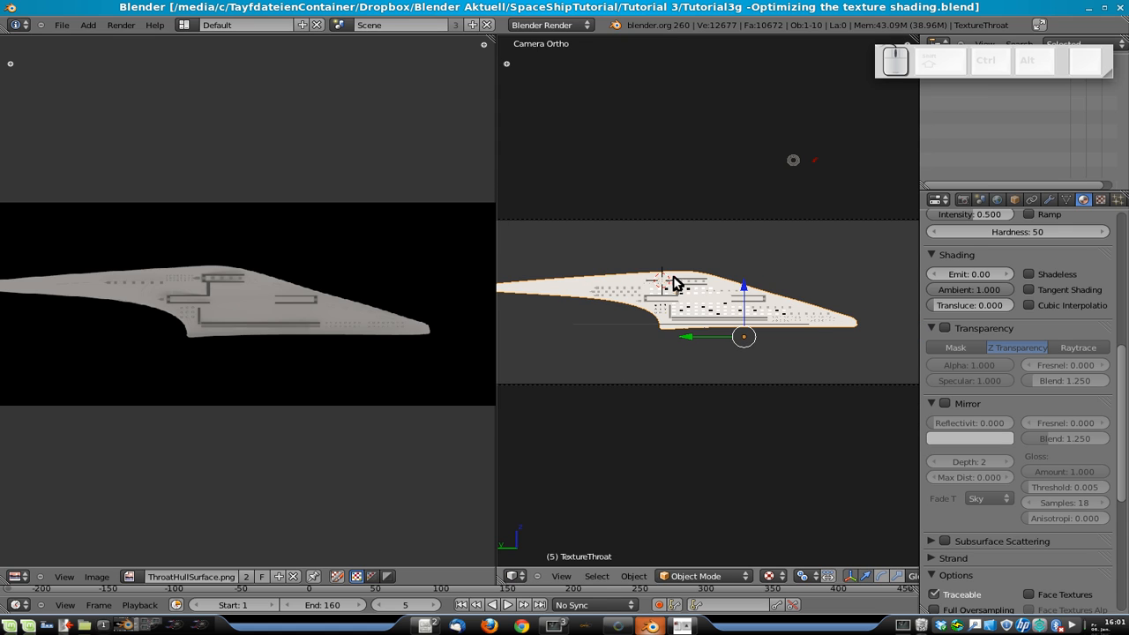
pyautogui.press('F12')
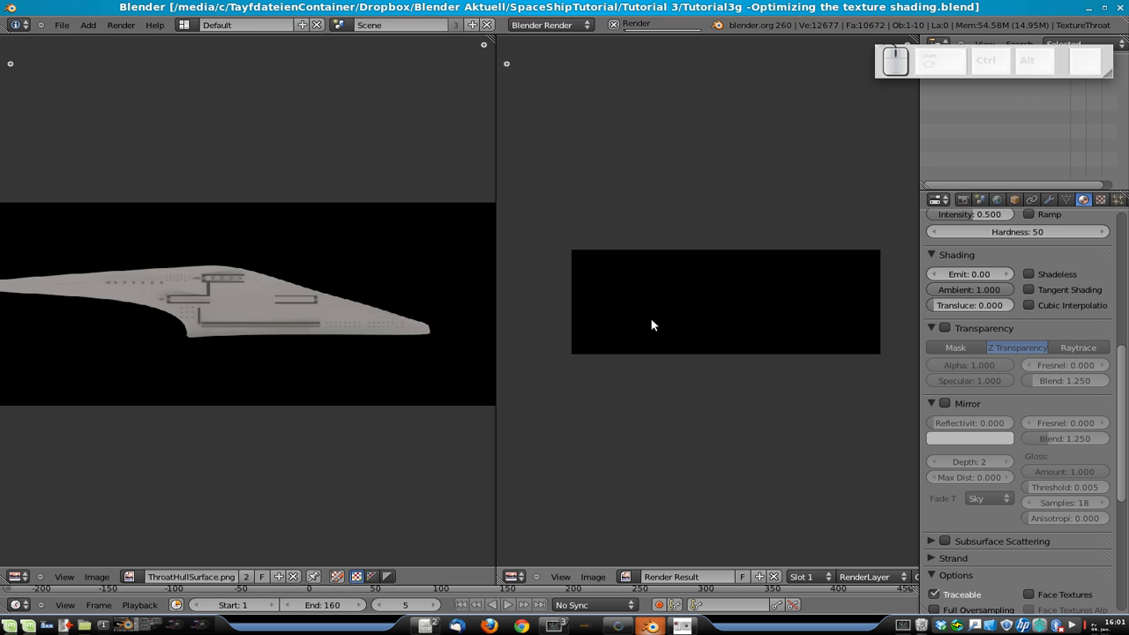
# - Enable Environment Lighting in the world settings and re-render the throat texture
pyautogui.click(1001, 199)
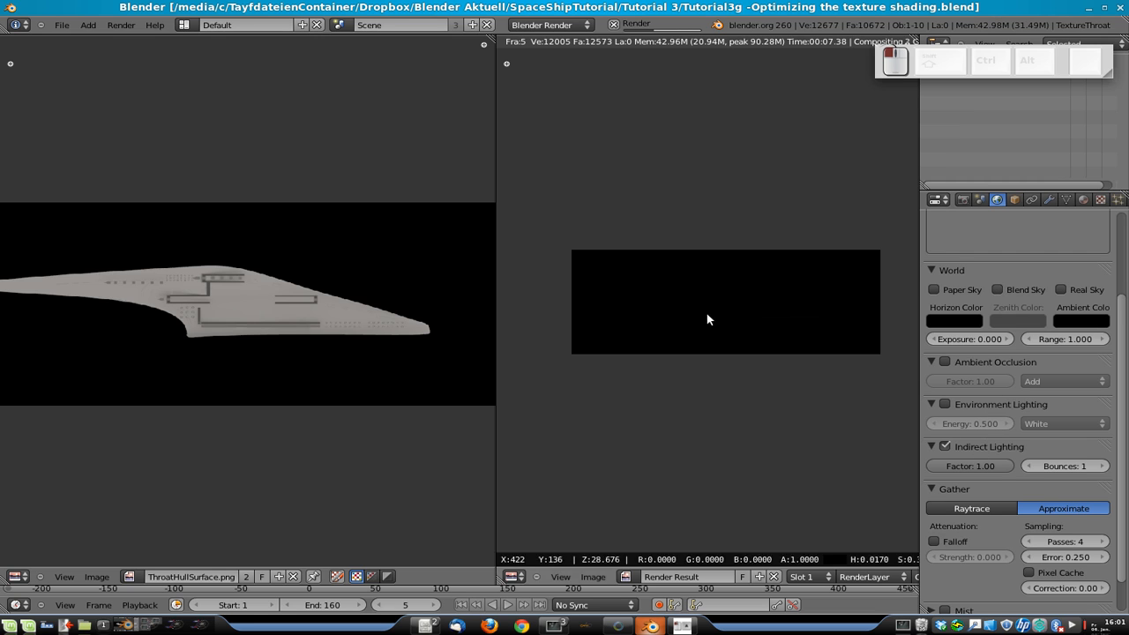
pyautogui.click(951, 360)
pyautogui.click(947, 361)
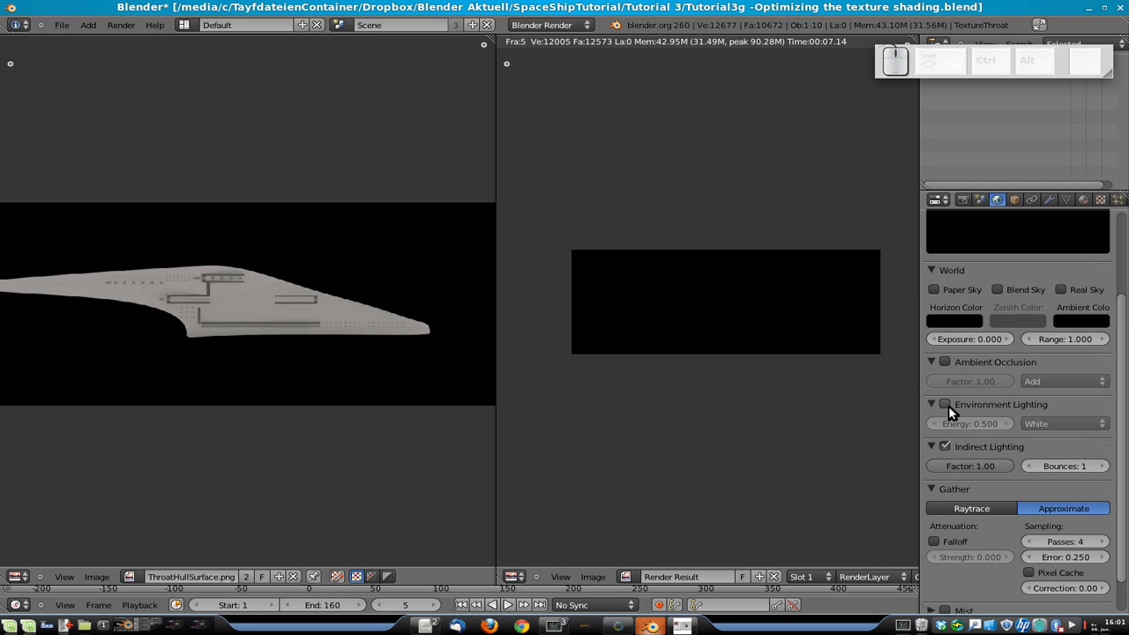
pyautogui.click(947, 405)
pyautogui.press('Escape')
pyautogui.press('F12')
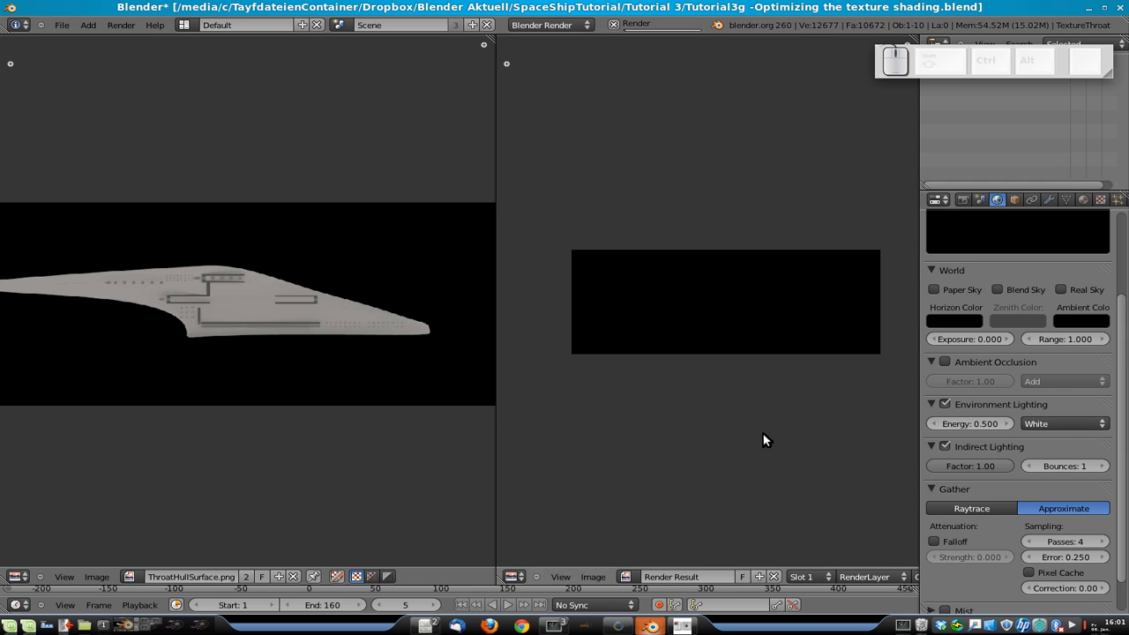
pyautogui.scroll(1, 152, 83)
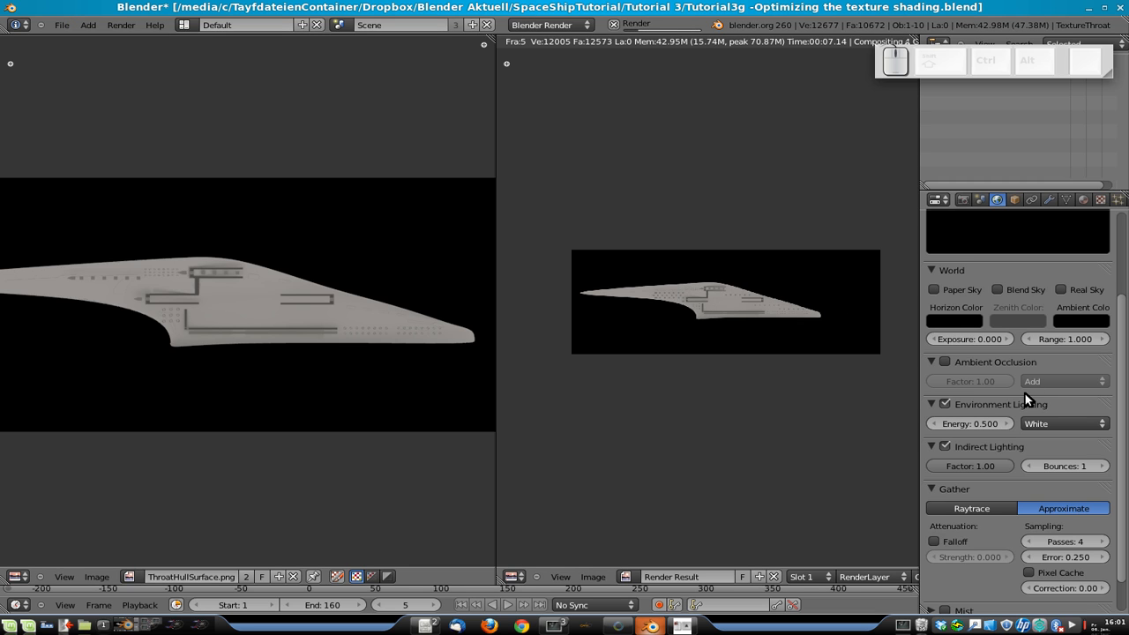
pyautogui.scroll(4, 675, 349)
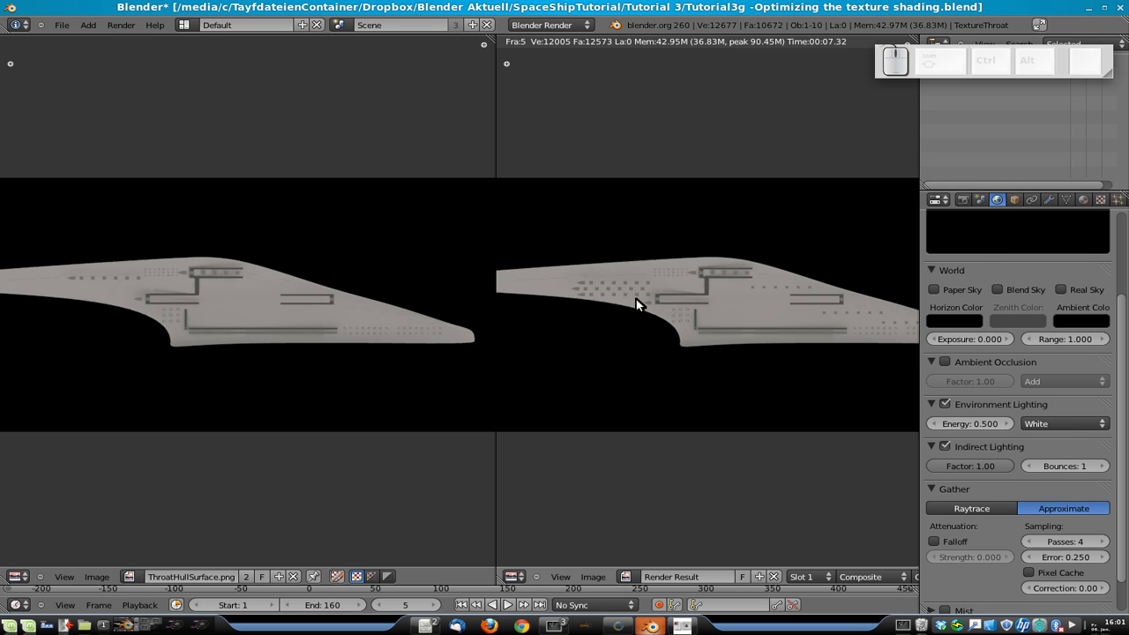
# - Inspect the window and panel details of the TextureThroat mesh in both object and edit mode
pyautogui.press('Escape')
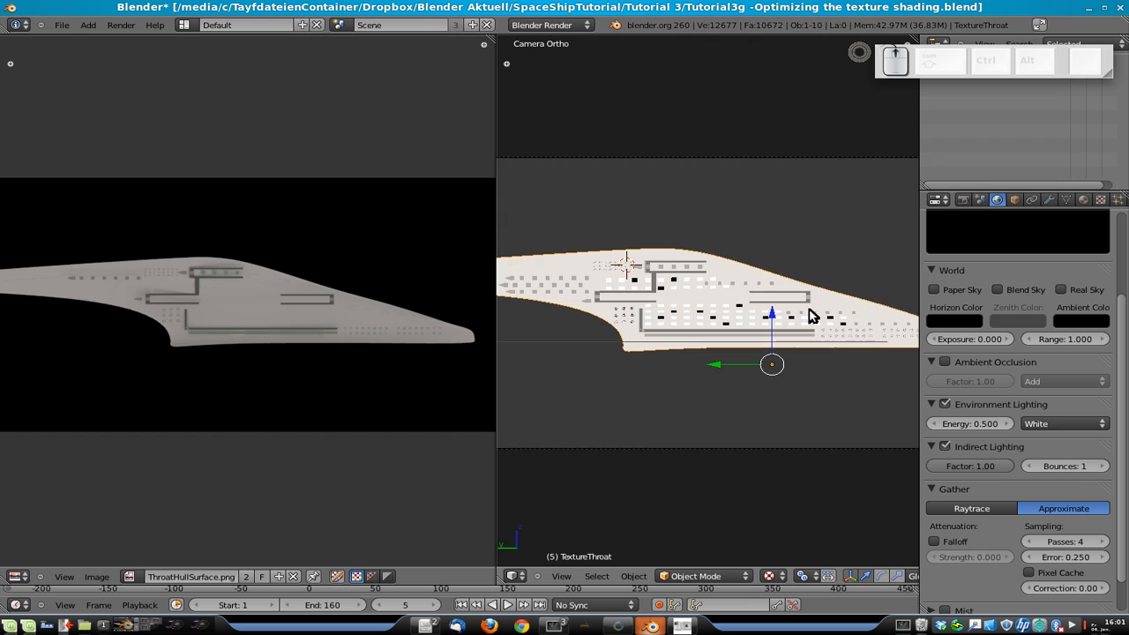
pyautogui.press('Tab')
pyautogui.scroll(2, 750, 313)
pyautogui.press('Tab')
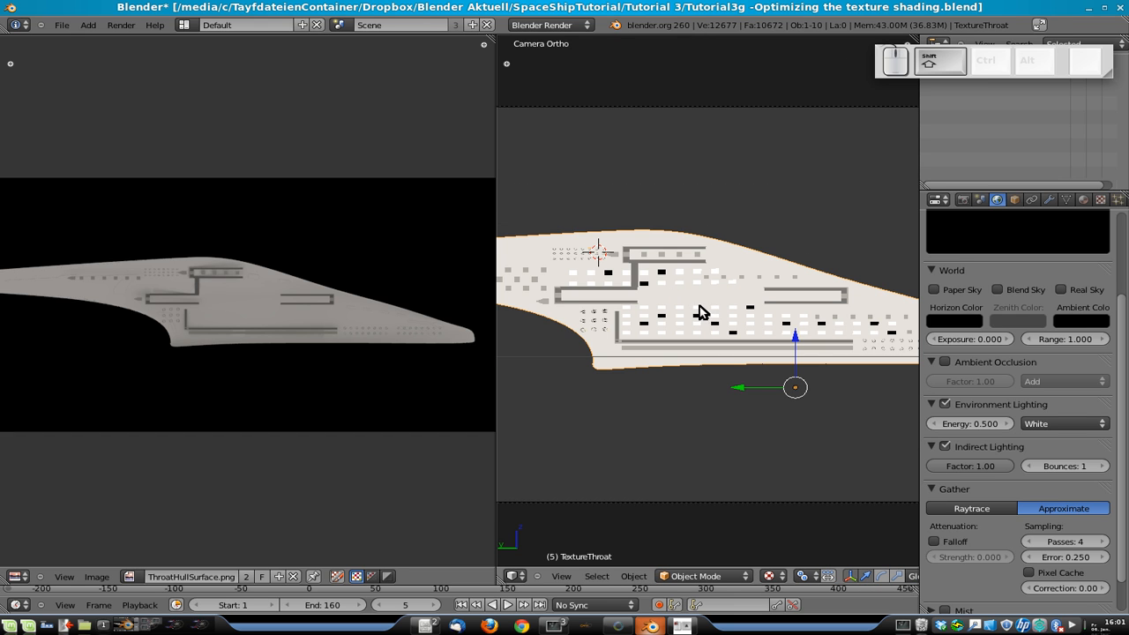
pyautogui.keyDown('shift'); pyautogui.moveTo(699, 313); pyautogui.dragTo(850, 329, button='middle'); pyautogui.keyUp('shift')
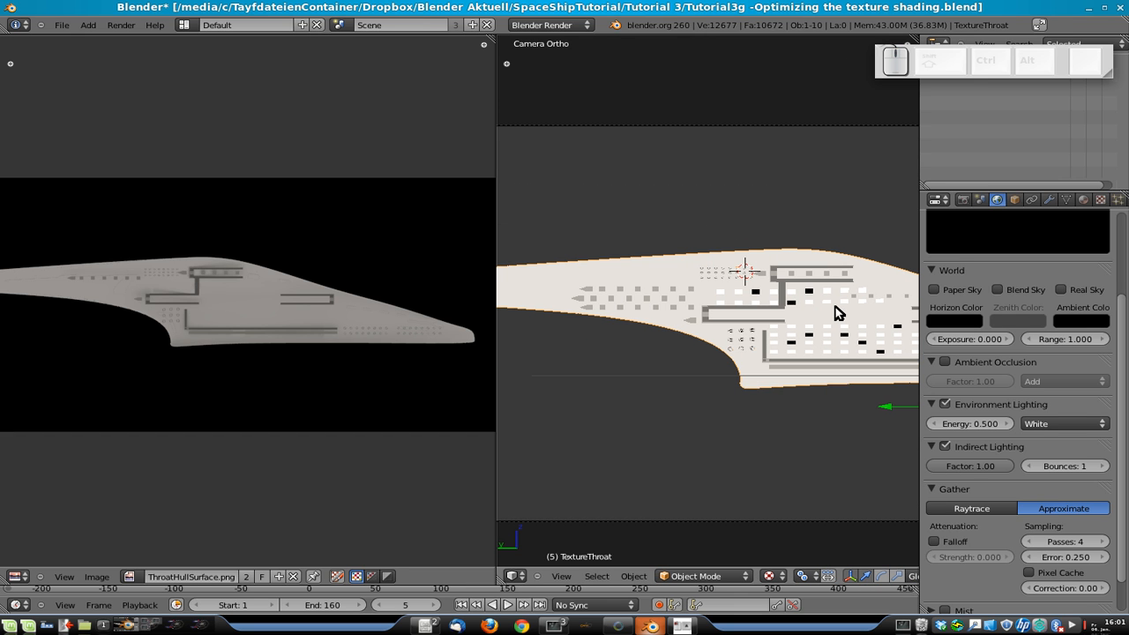
pyautogui.press('Tab')
pyautogui.scroll(3, 693, 298)
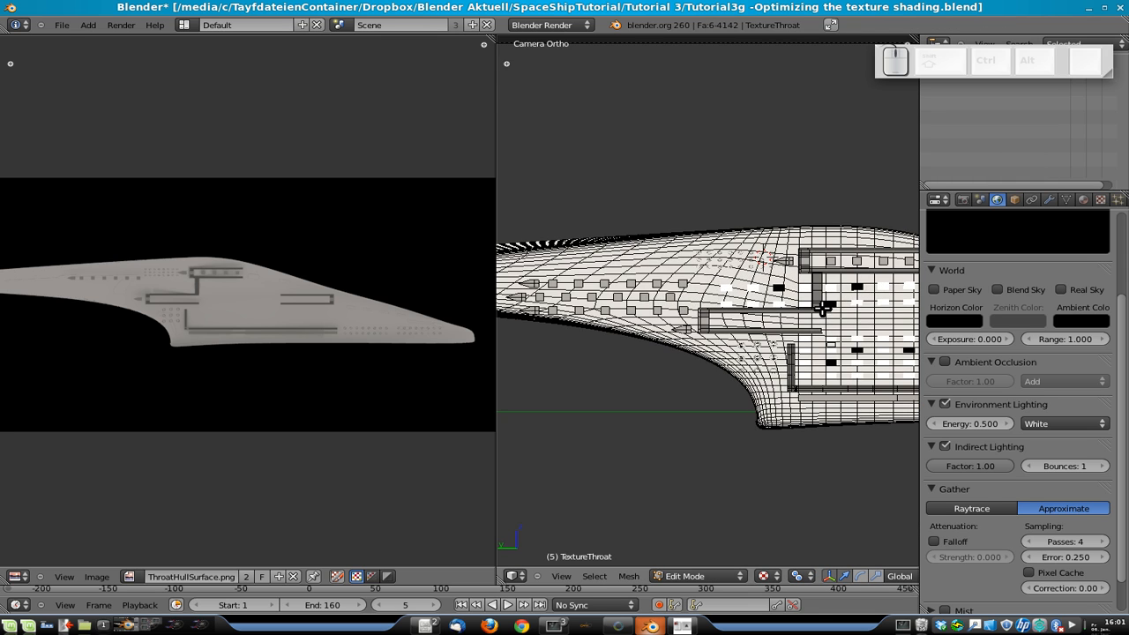
pyautogui.press('Tab')
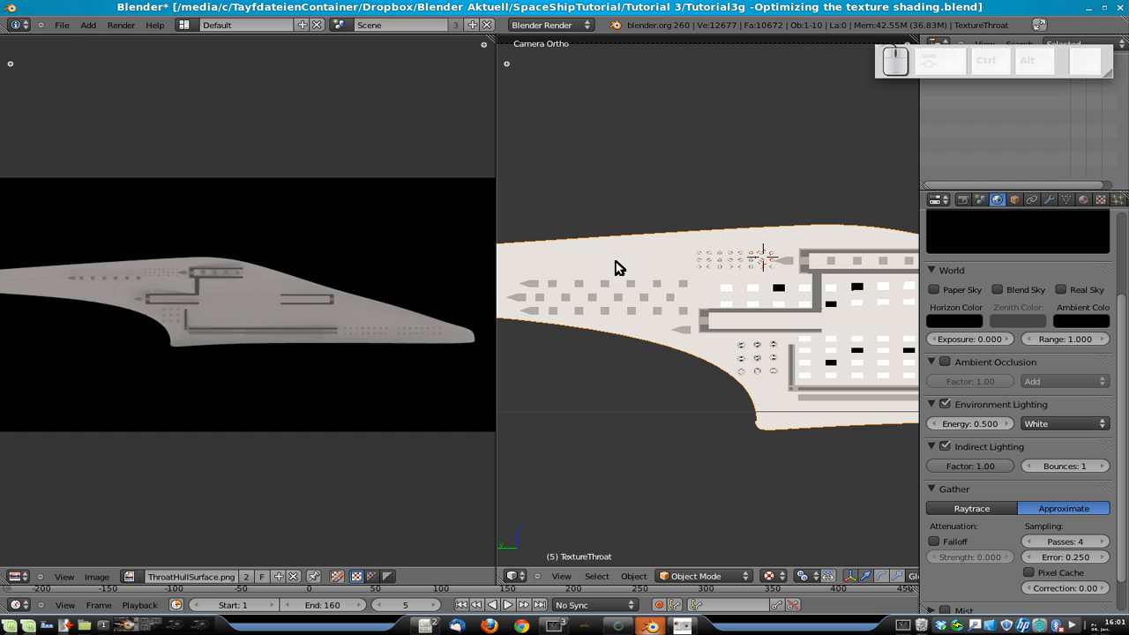
pyautogui.keyDown('shift'); pyautogui.moveTo(756, 310); pyautogui.dragTo(597, 318, button='middle'); pyautogui.keyUp('shift')
pyautogui.press('Tab')
pyautogui.press('Tab')
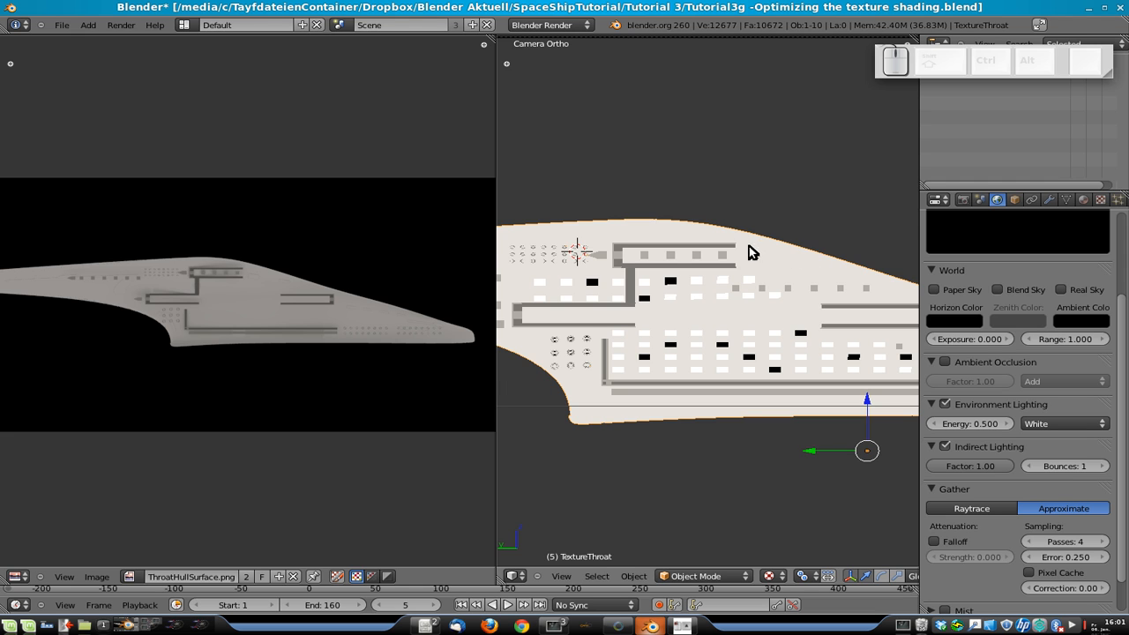
pyautogui.scroll(-5, 687, 261)
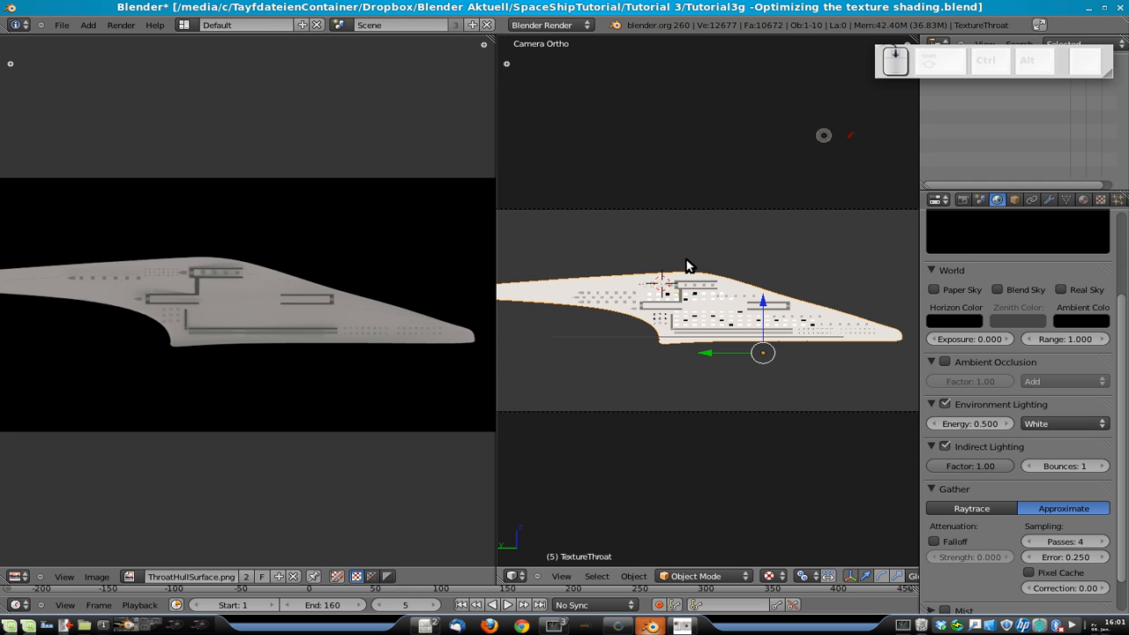
# - Save the throat render over ThroatHullSurface_v2.png in the Textures folder and close the render result
pyautogui.press('F12')
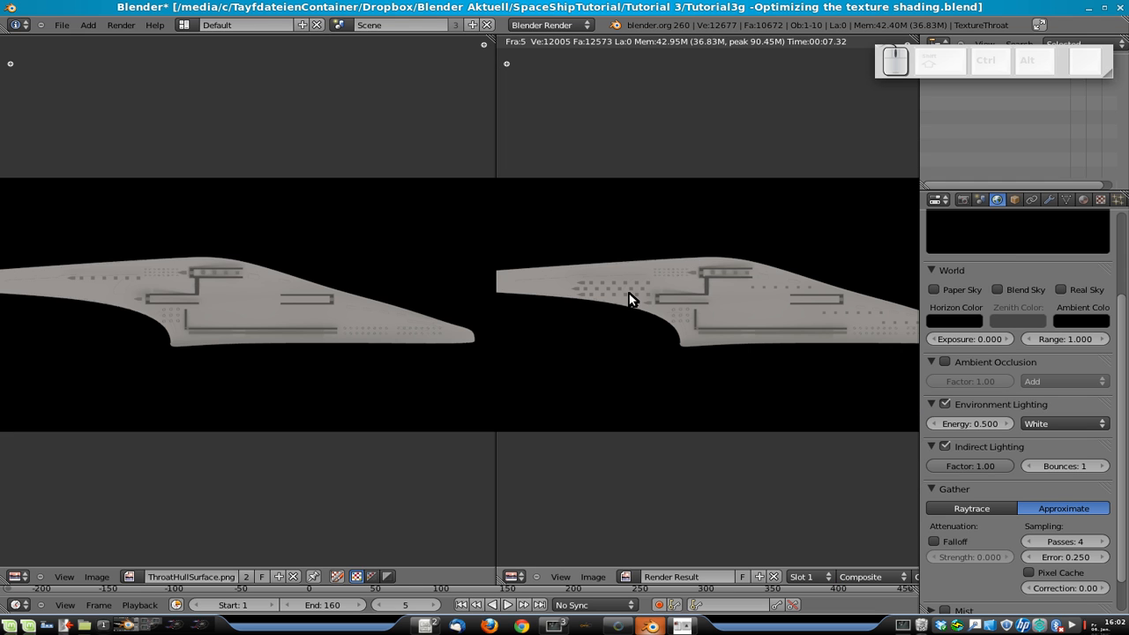
pyautogui.press('F3')
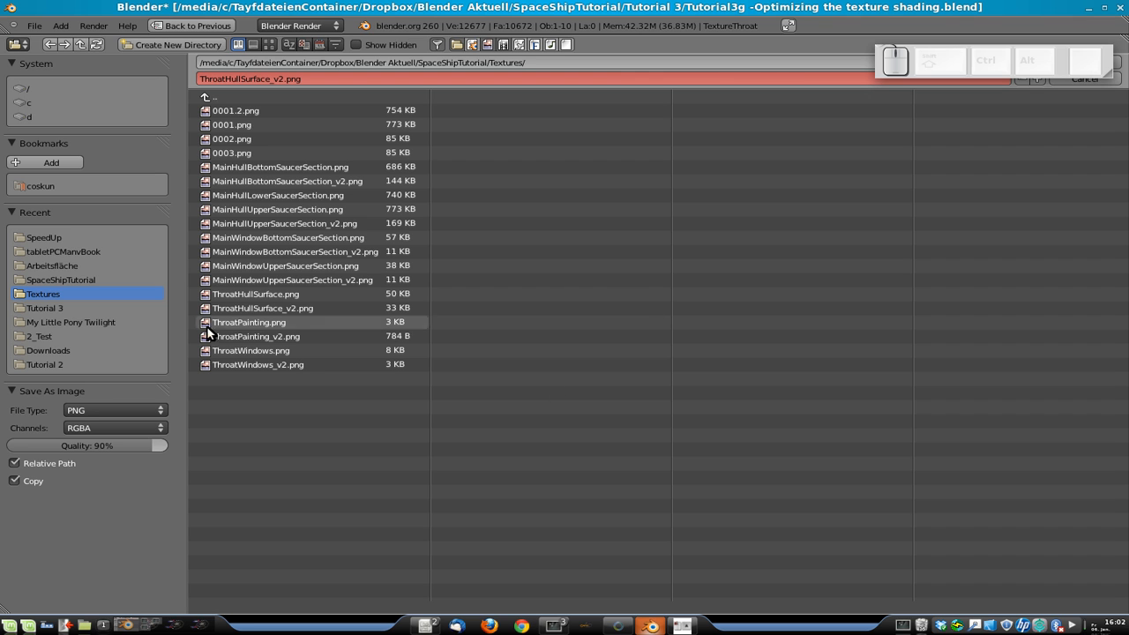
pyautogui.click(298, 308)
pyautogui.moveTo(1086, 99); pyautogui.dragTo(1075, 150)
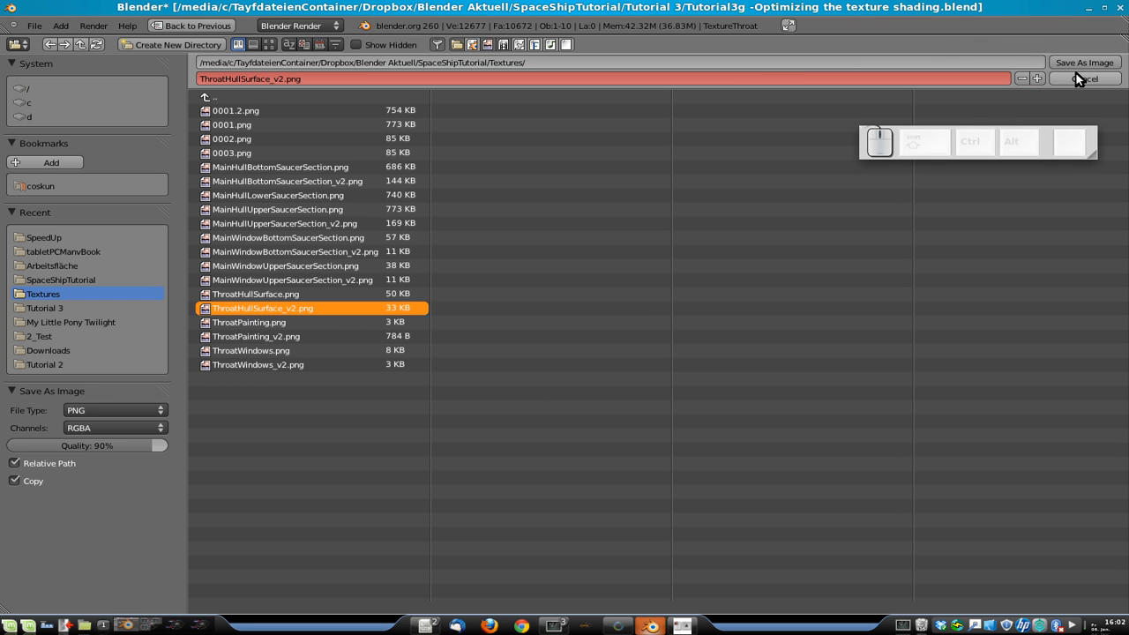
pyautogui.click(1085, 63)
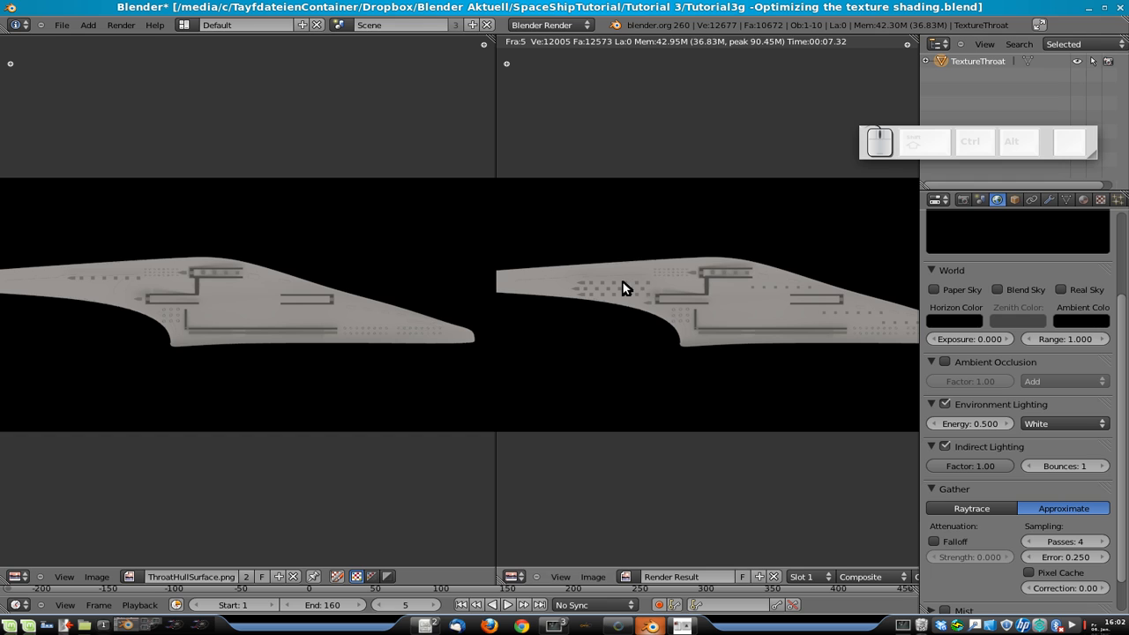
pyautogui.press('Escape')
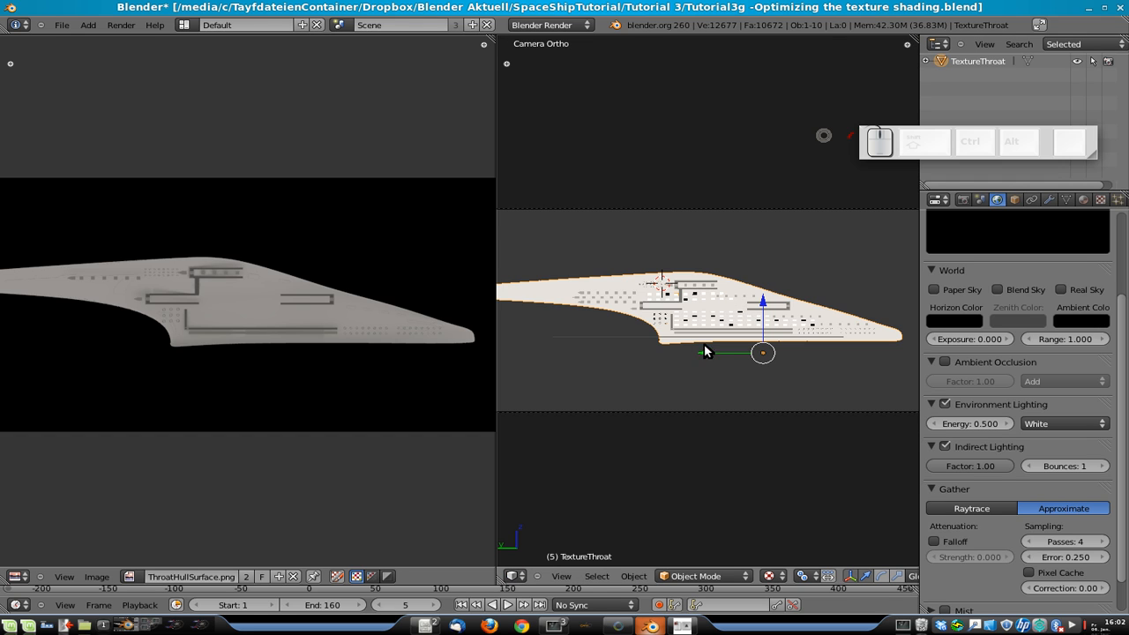
# - Show the ship model's layer, select the Cube hull and reload its ThroatHullSurface_v2.png texture image
pyautogui.scroll(-1, 704, 344)
pyautogui.press('1')
pyautogui.press('2')
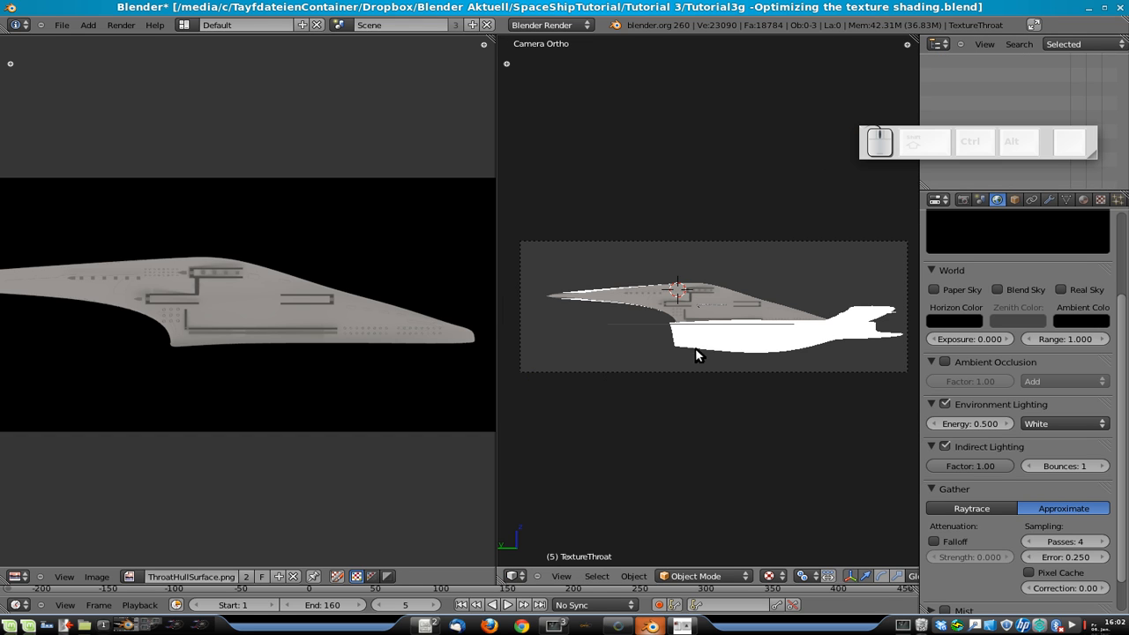
pyautogui.scroll(3, 684, 337)
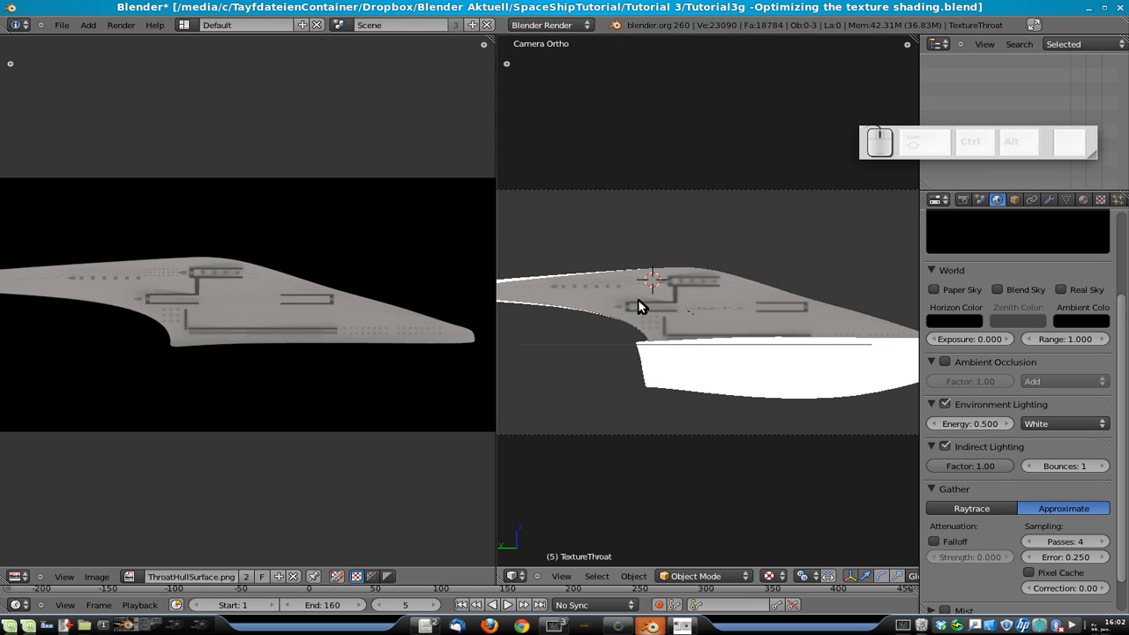
pyautogui.rightClick(799, 285)
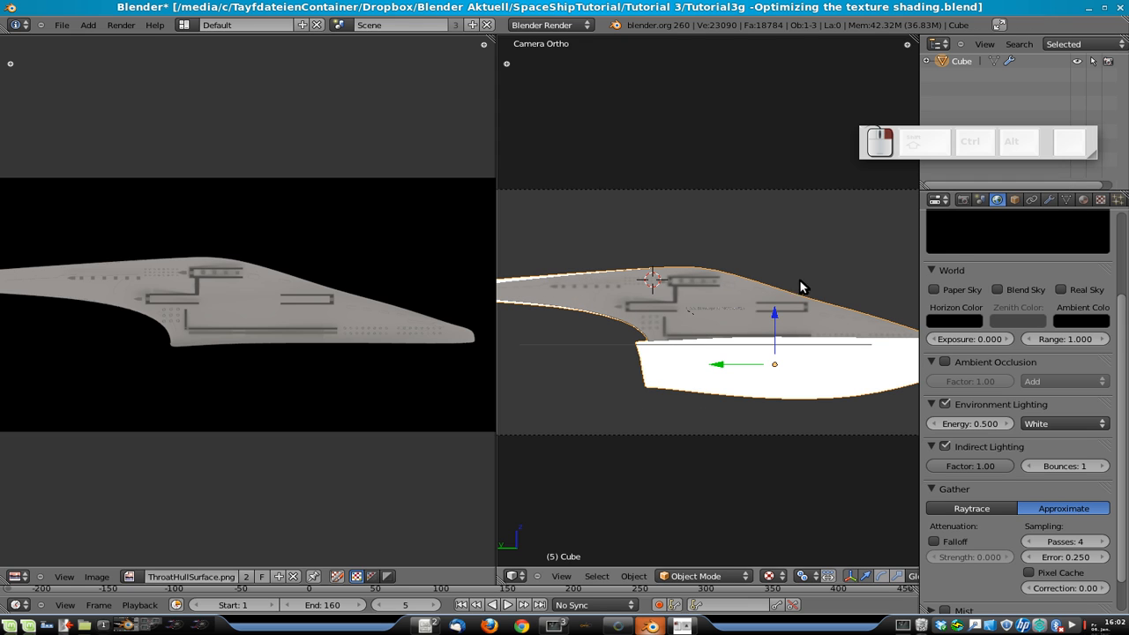
pyautogui.click(1083, 199)
pyautogui.click(1100, 200)
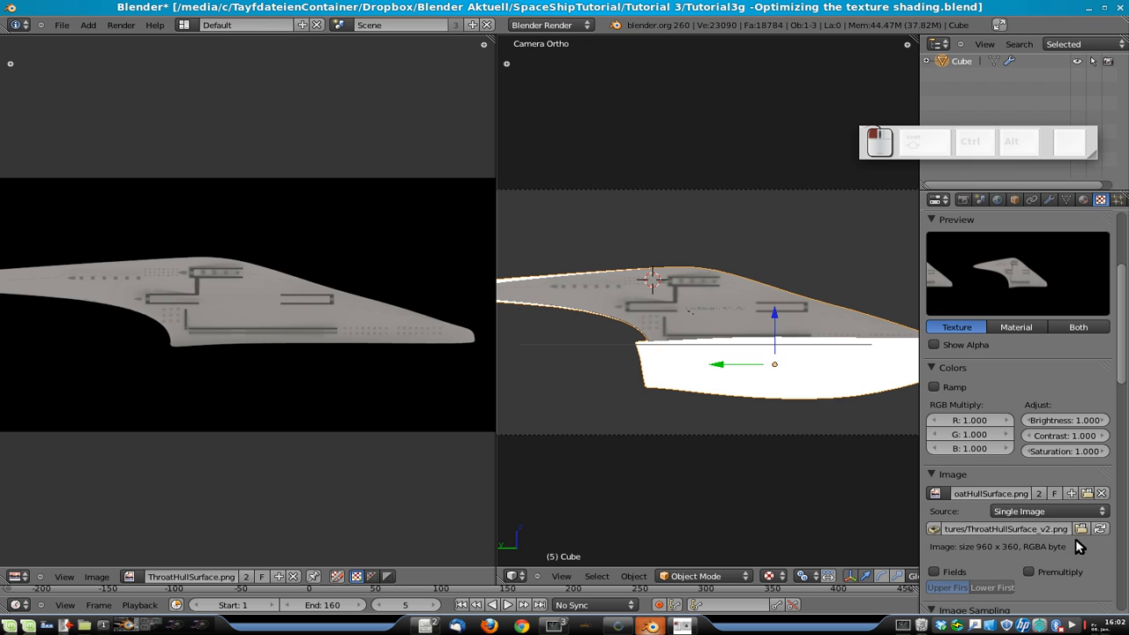
pyautogui.click(1100, 528)
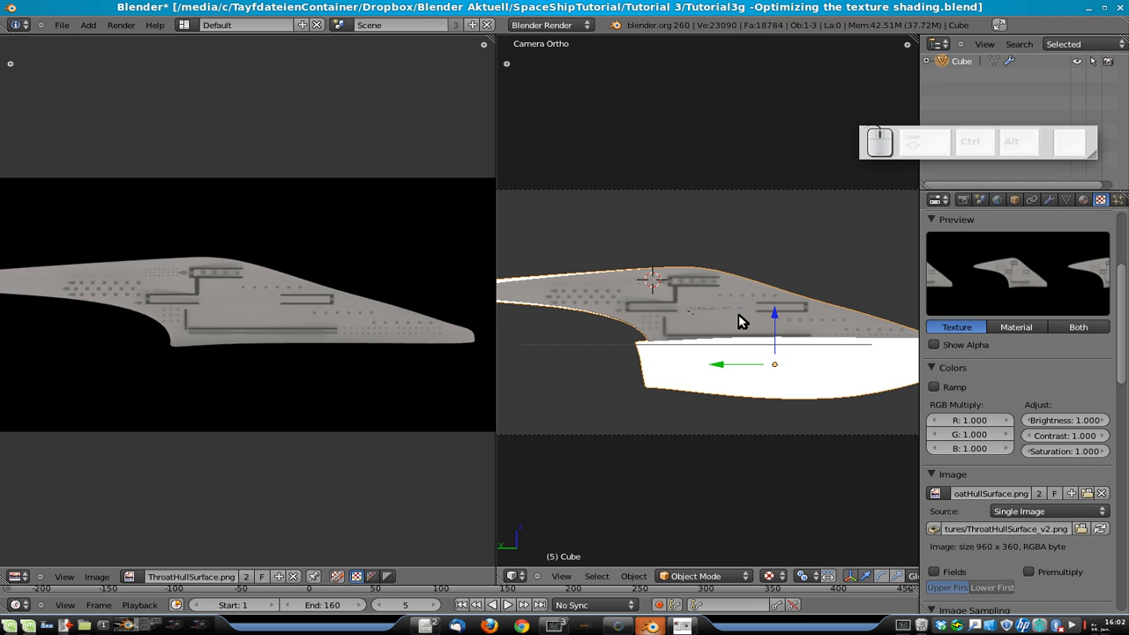
# - Check the reloaded throat texture on the ship model and disable Environment Lighting in the world settings
pyautogui.scroll(8, 740, 318)
pyautogui.scroll(-5, 745, 352)
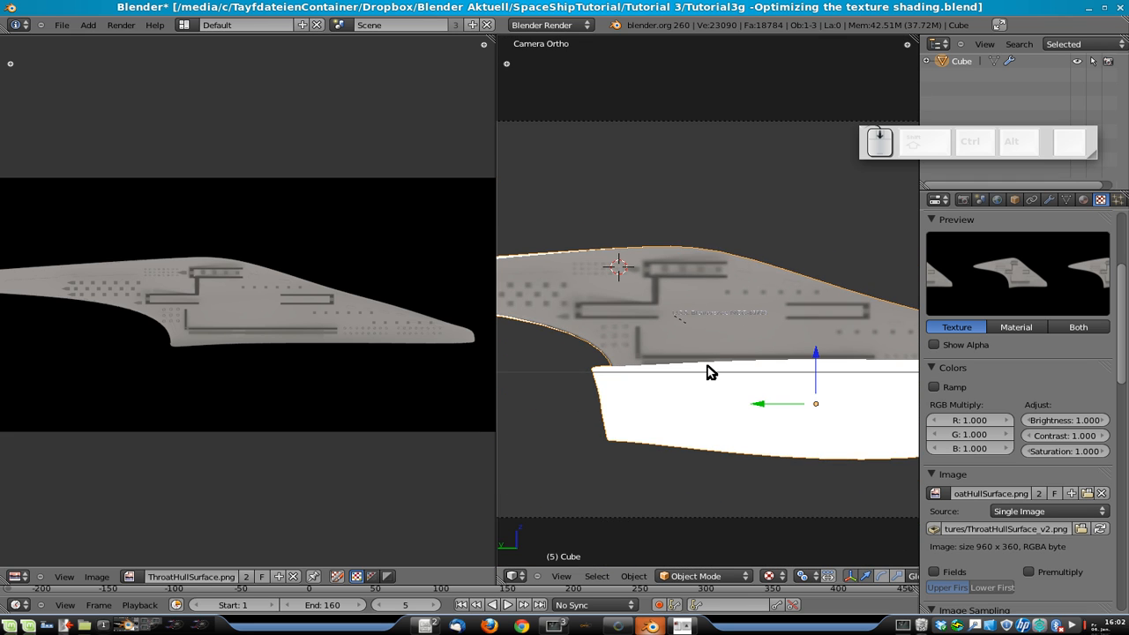
pyautogui.scroll(-2, 711, 372)
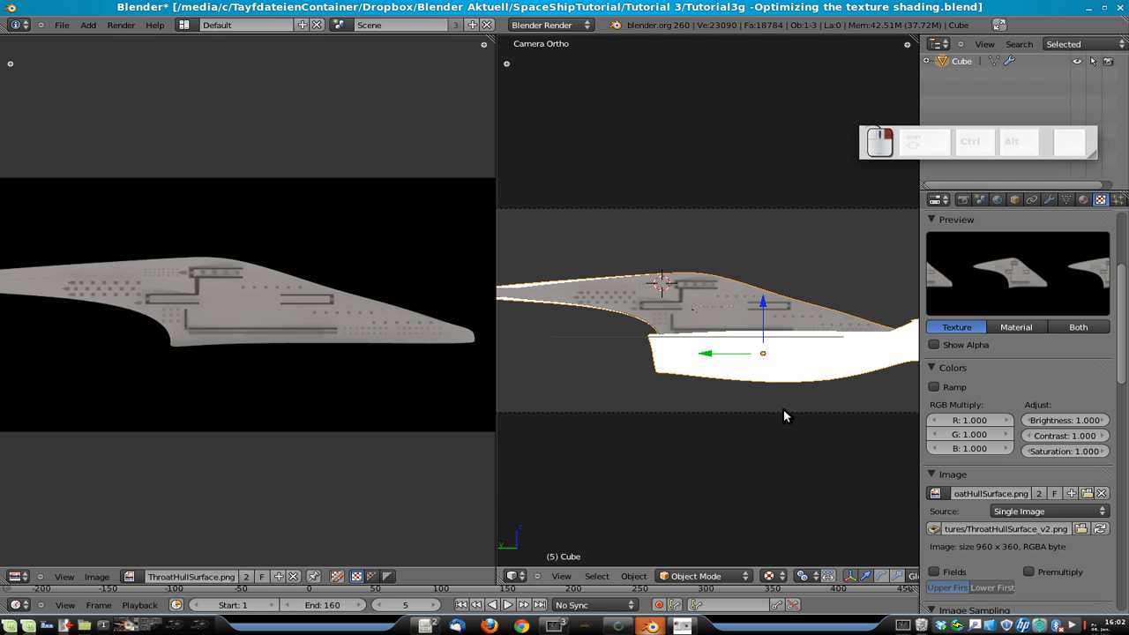
pyautogui.scroll(-2, 781, 412)
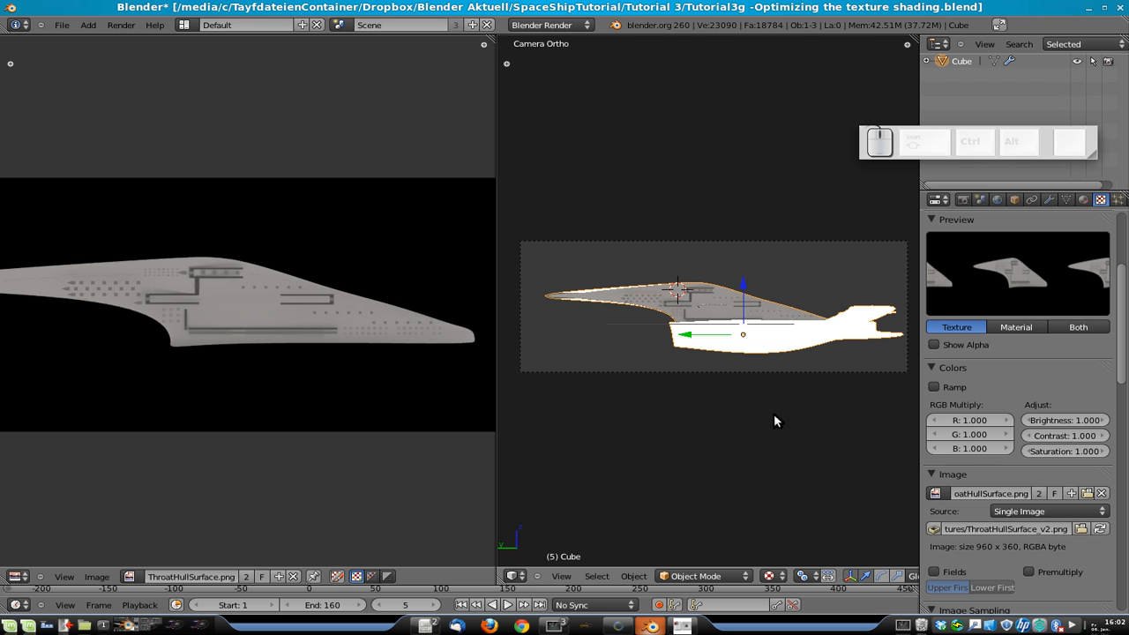
pyautogui.click(998, 199)
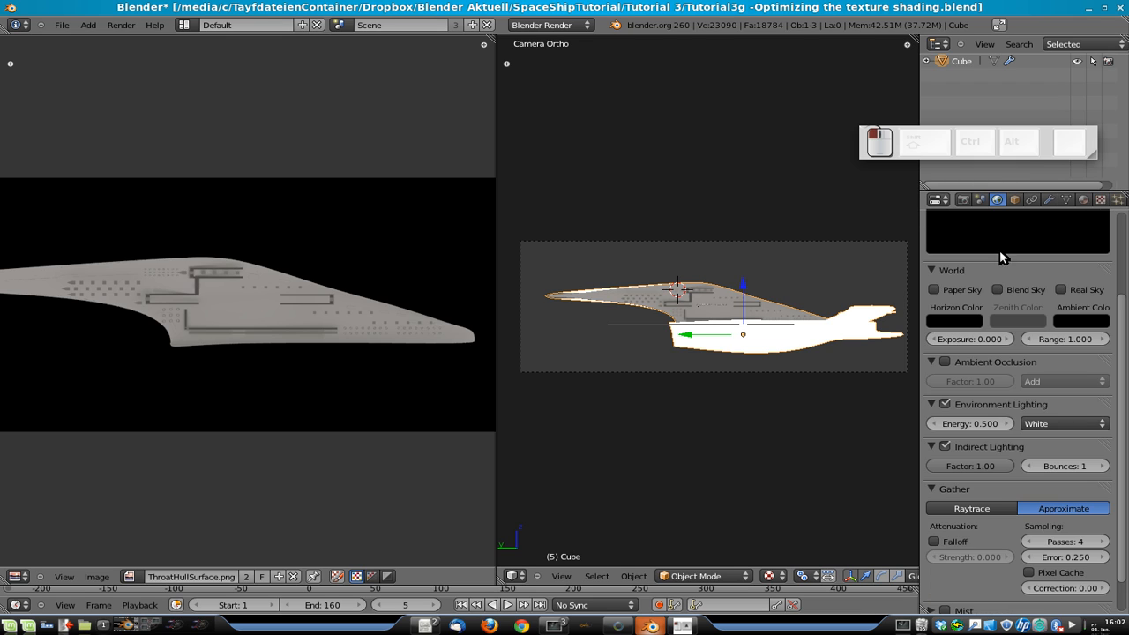
pyautogui.click(969, 403)
pyautogui.click(958, 402)
pyautogui.click(946, 402)
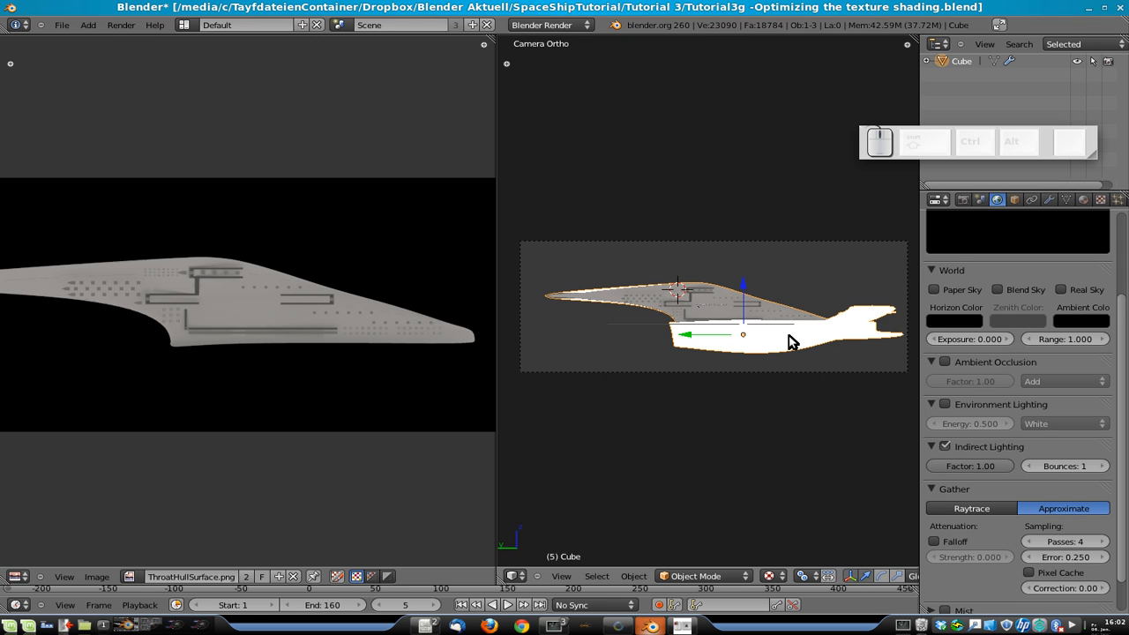
pyautogui.press('shift')
pyautogui.hotkey('shift', '1')
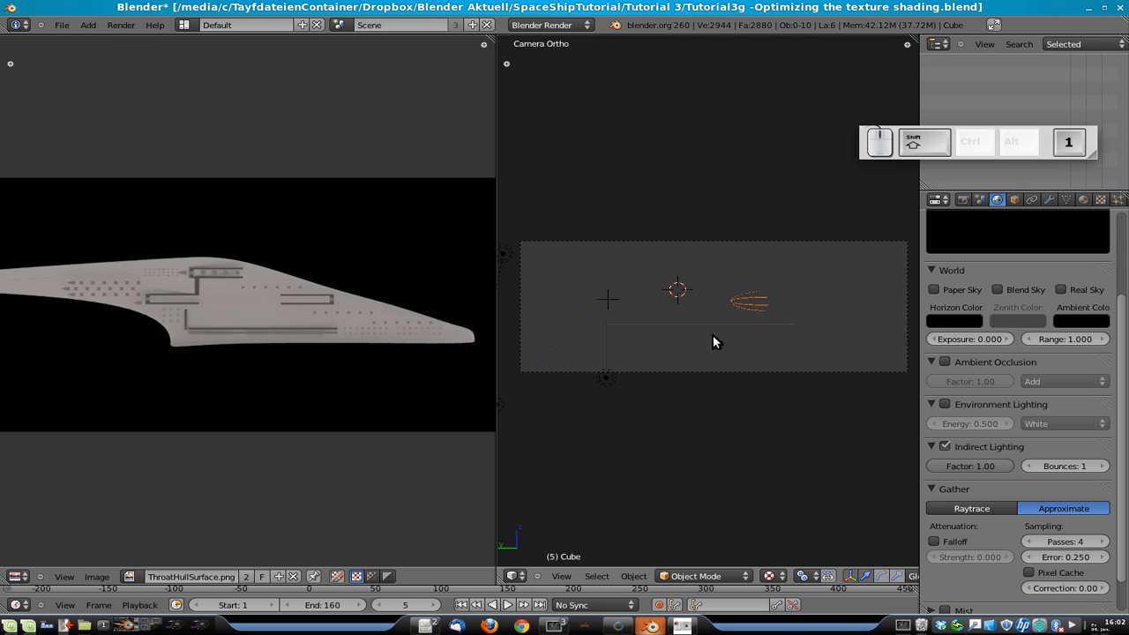
pyautogui.scroll(-4, 713, 341)
pyautogui.rightClick(627, 292)
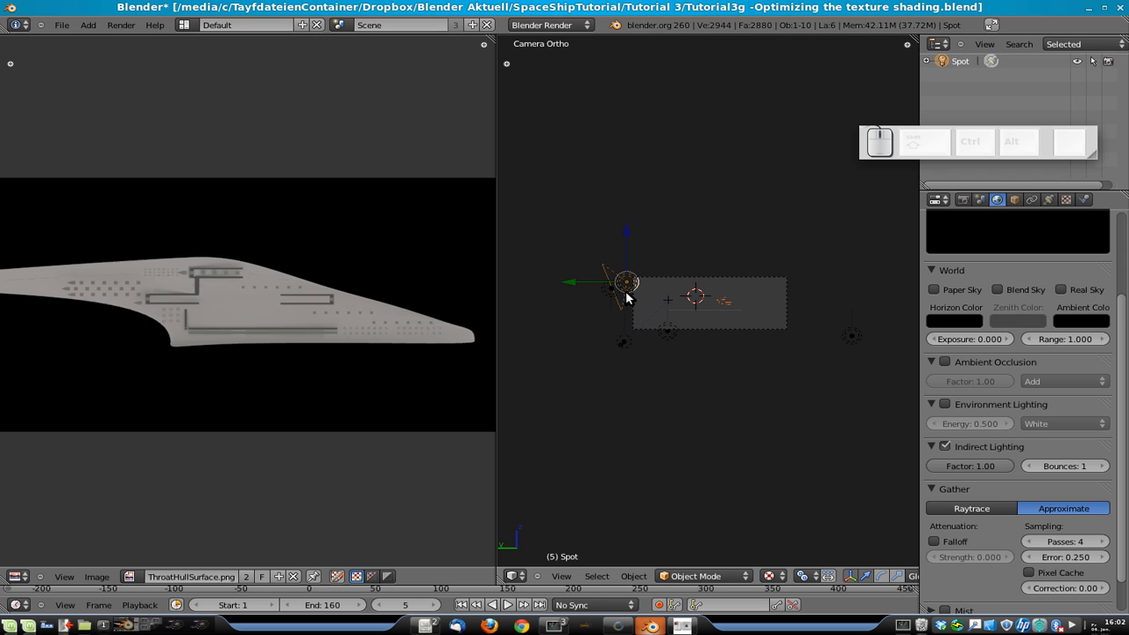
pyautogui.press('ctrl+KP_0')
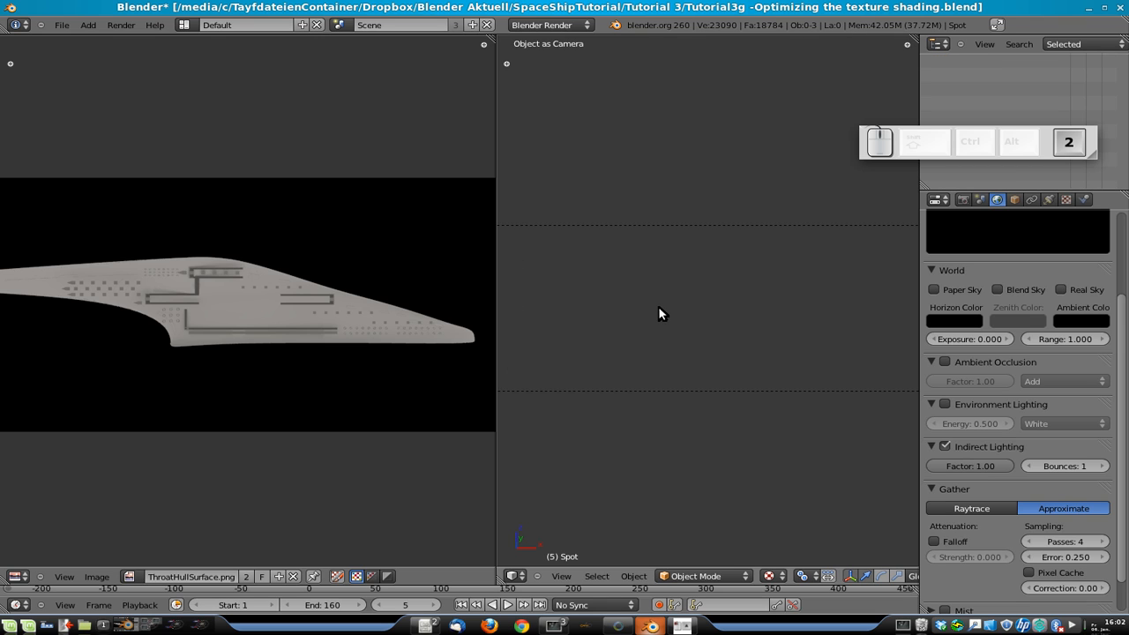
# - Show layer 1, make the Camera object the active scene camera, and display the ship's layer 2 alongside it
pyautogui.press('KP_3')
pyautogui.moveTo(658, 306); pyautogui.dragTo(662, 394, button='middle')
pyautogui.press('1')
pyautogui.scroll(4, 831, 234)
pyautogui.keyDown('shift'); pyautogui.moveTo(787, 259); pyautogui.dragTo(609, 408, button='middle'); pyautogui.keyUp('shift')
pyautogui.scroll(4, 664, 364)
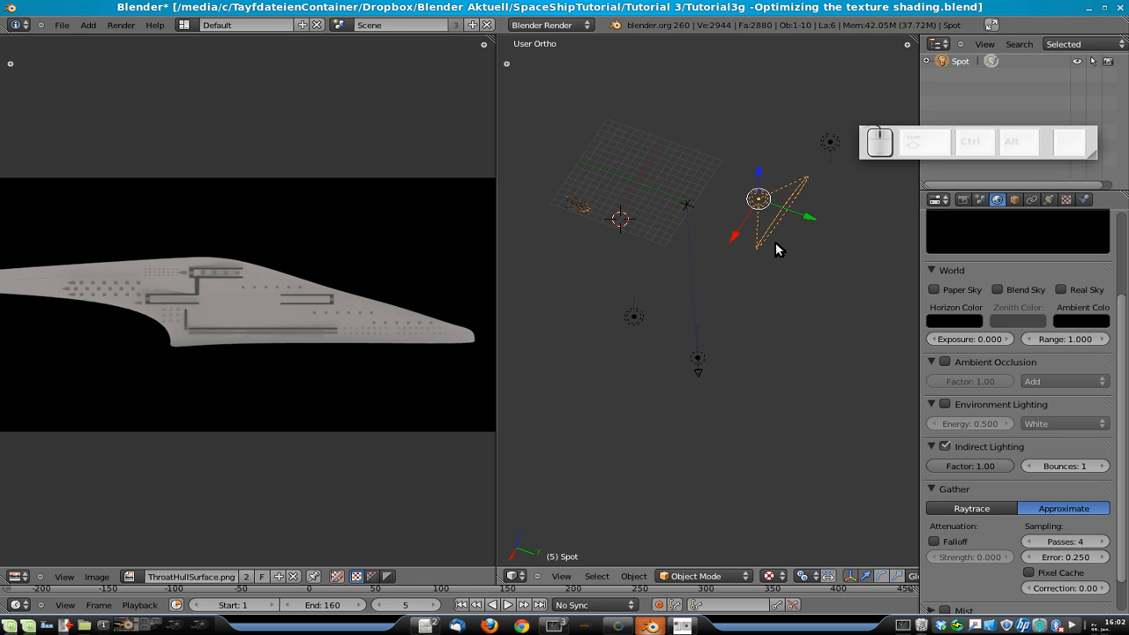
pyautogui.rightClick(702, 371)
pyautogui.press('ctrl+KP_0')
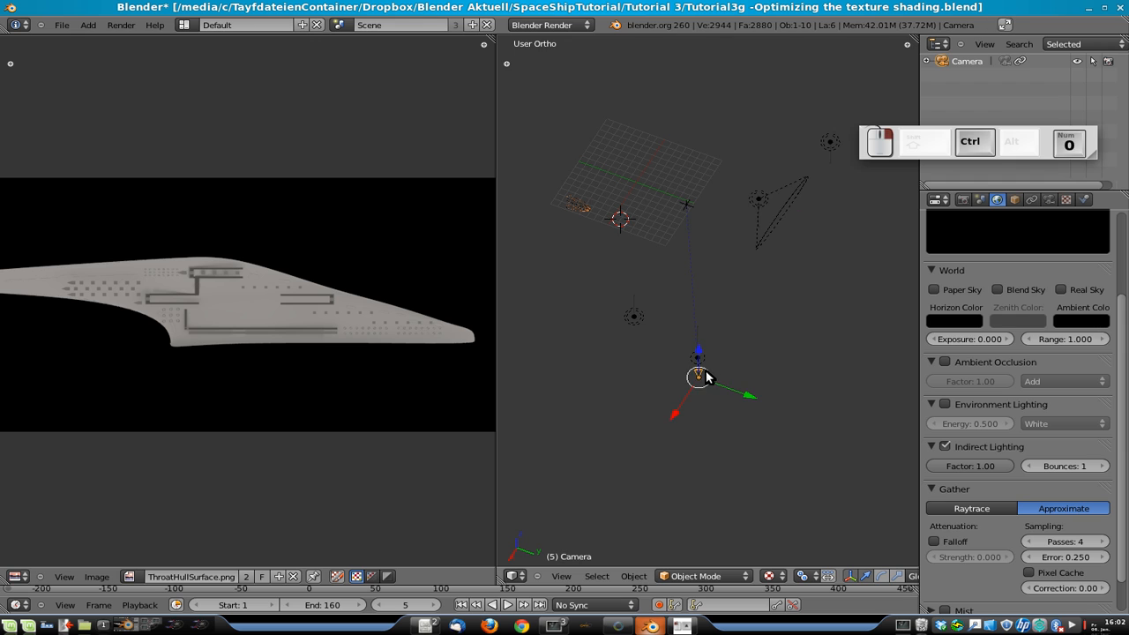
pyautogui.hotkey('shift', '2')
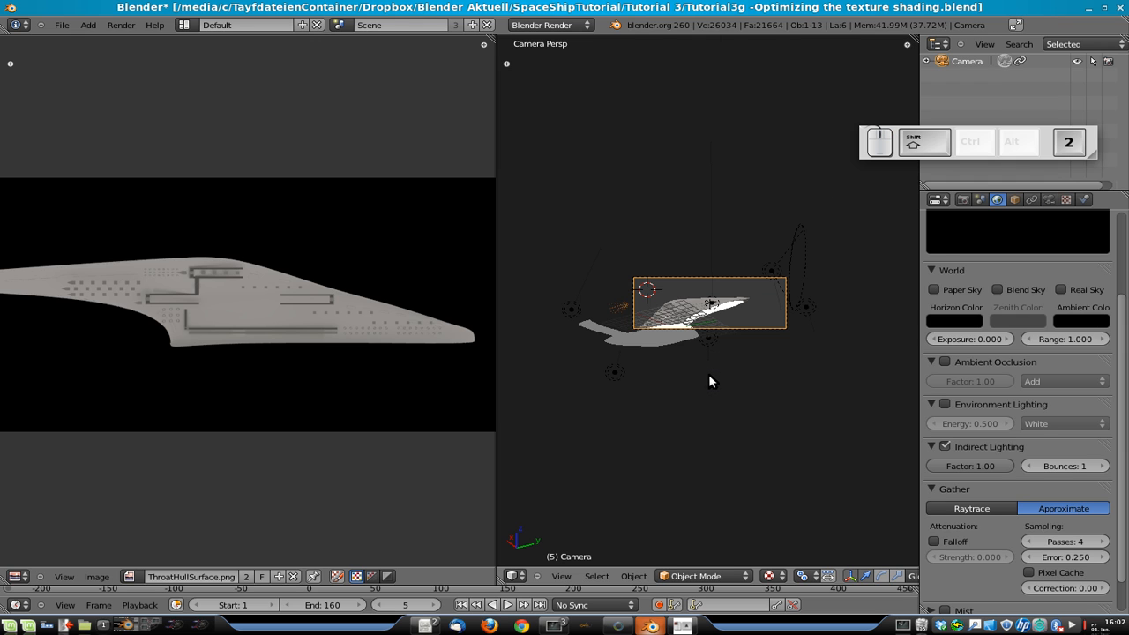
# - Render the ship through the perspective scene camera
pyautogui.press('F12')
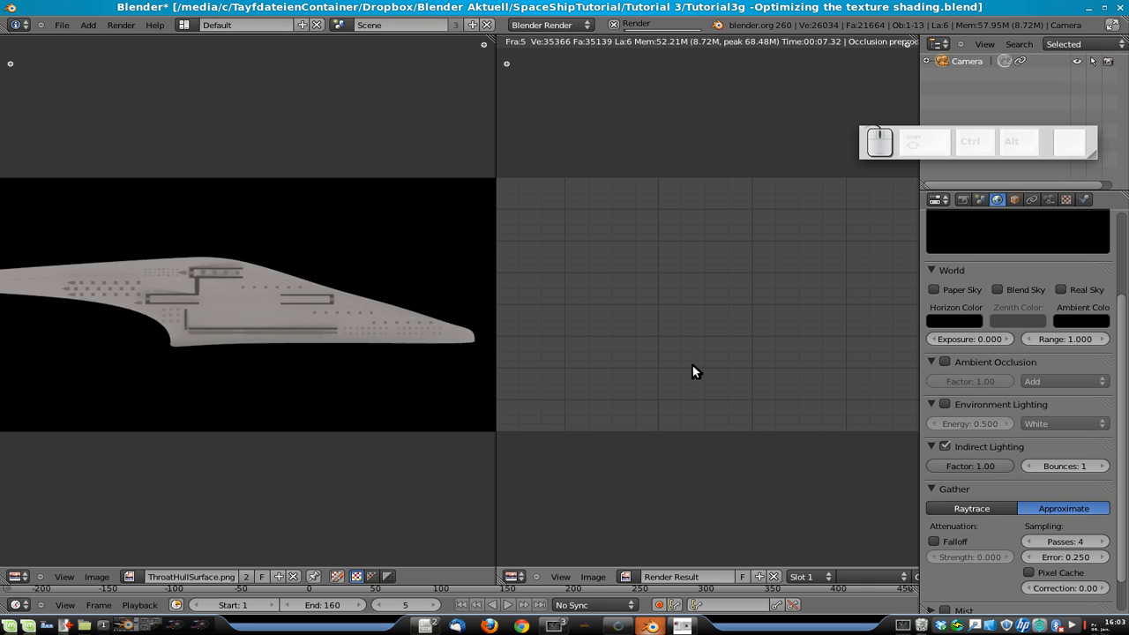
pyautogui.scroll(-2, 676, 382)
pyautogui.press('F12')
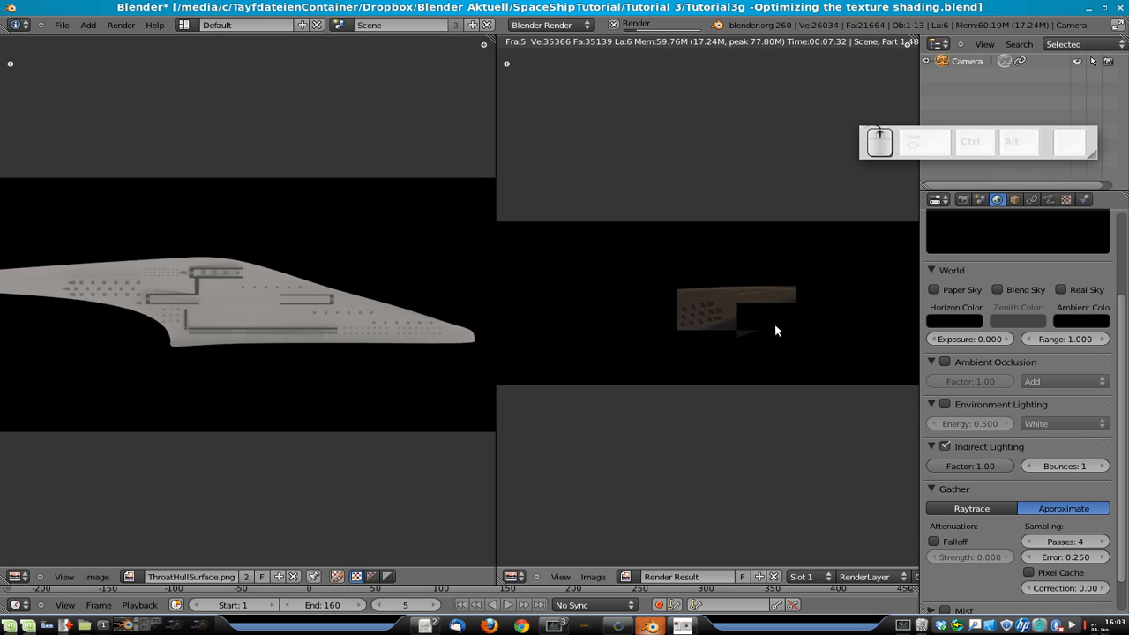
# - Examine the rendered throat's hull details, windows and lettering up close, and close the render result
pyautogui.scroll(4, 776, 326)
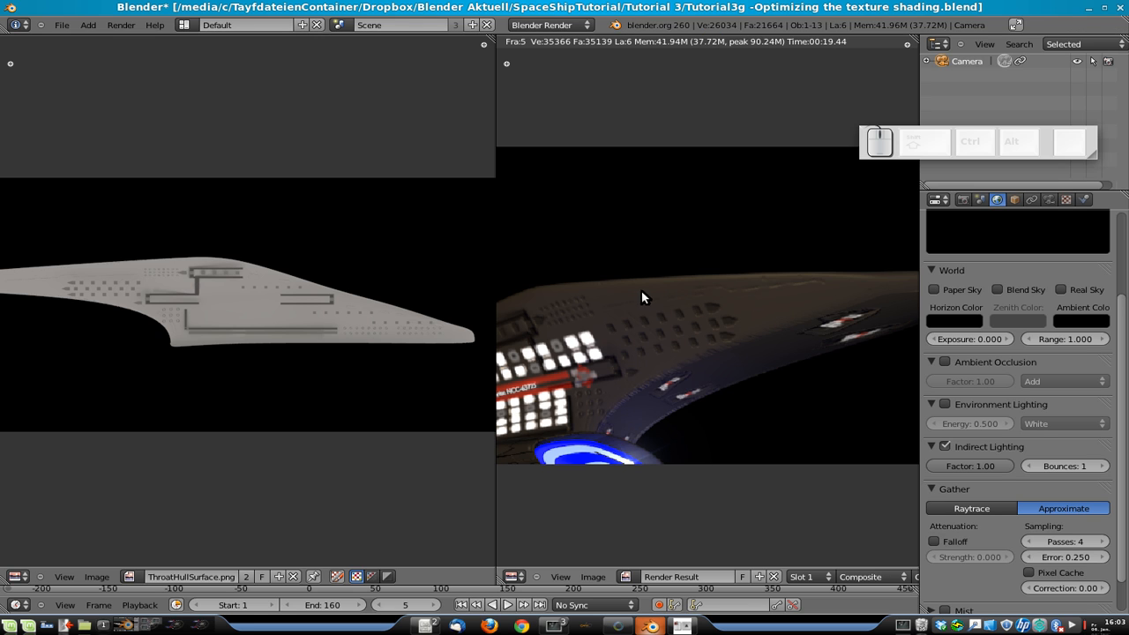
pyautogui.scroll(-2, 601, 368)
pyautogui.moveTo(608, 378); pyautogui.dragTo(803, 347, button='middle')
pyautogui.scroll(3, 745, 366)
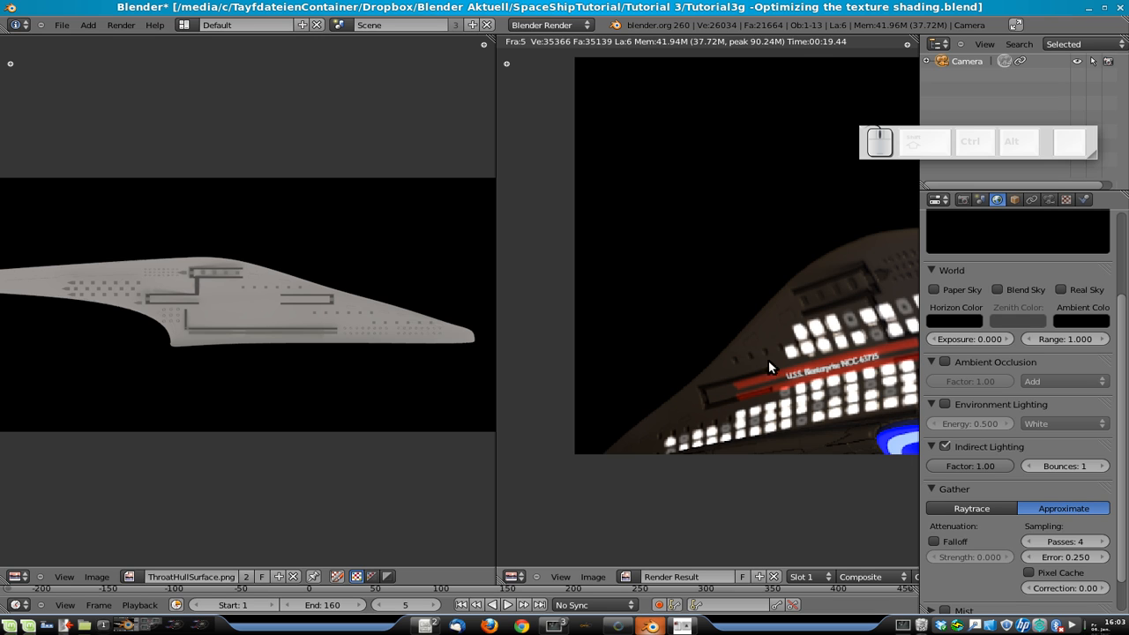
pyautogui.scroll(-2, 784, 363)
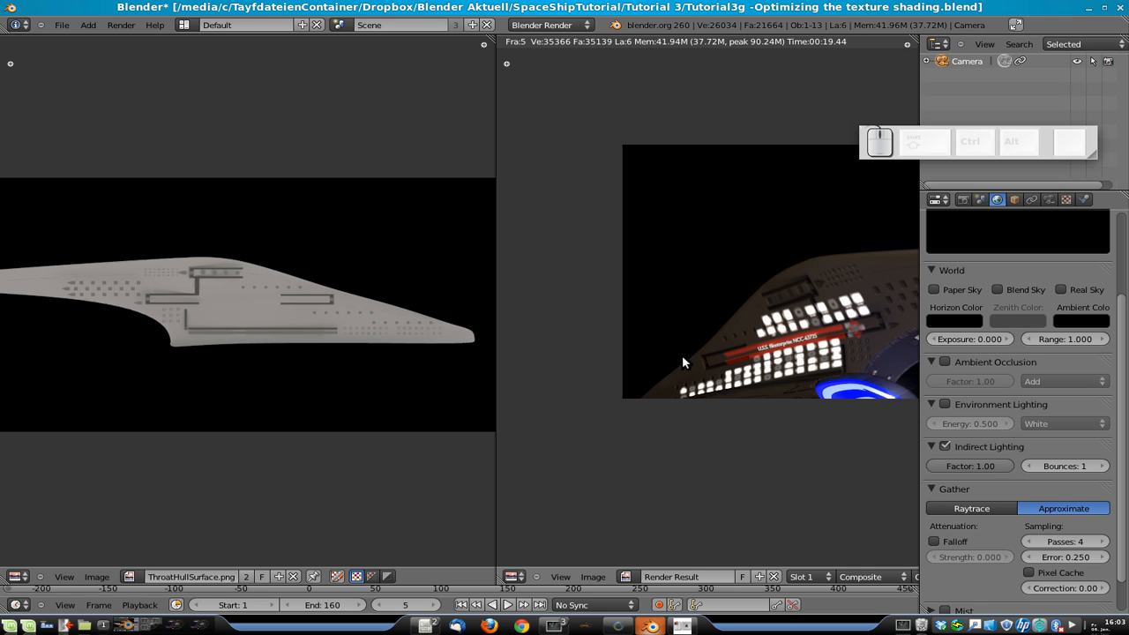
pyautogui.scroll(1, 871, 337)
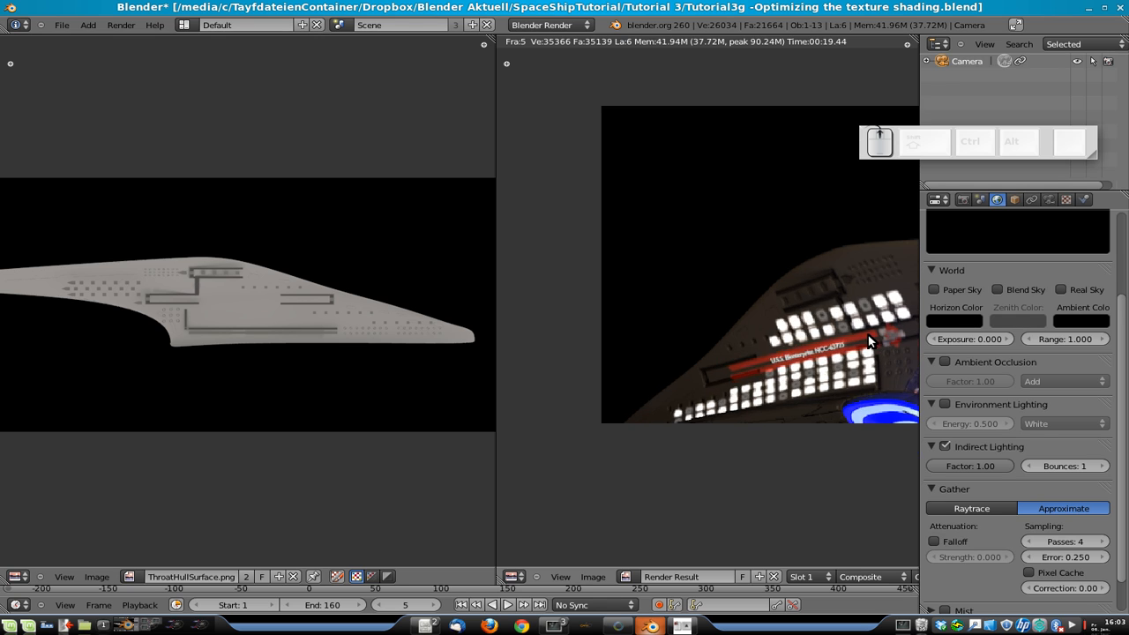
pyautogui.scroll(2, 869, 342)
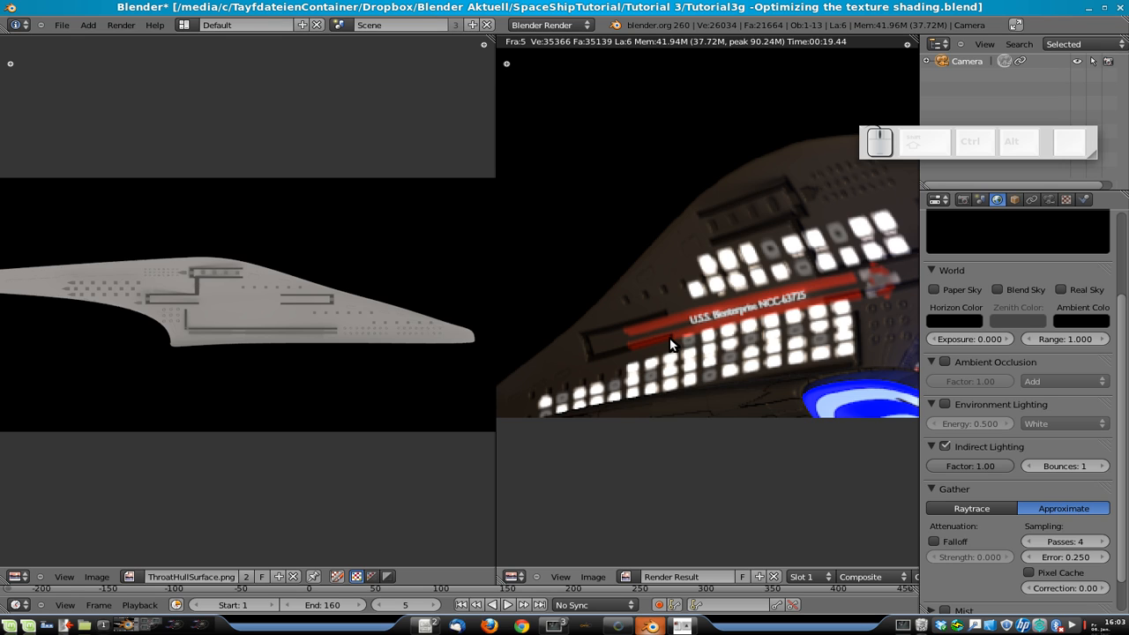
pyautogui.scroll(-1, 756, 326)
pyautogui.moveTo(754, 325); pyautogui.dragTo(761, 302, button='middle')
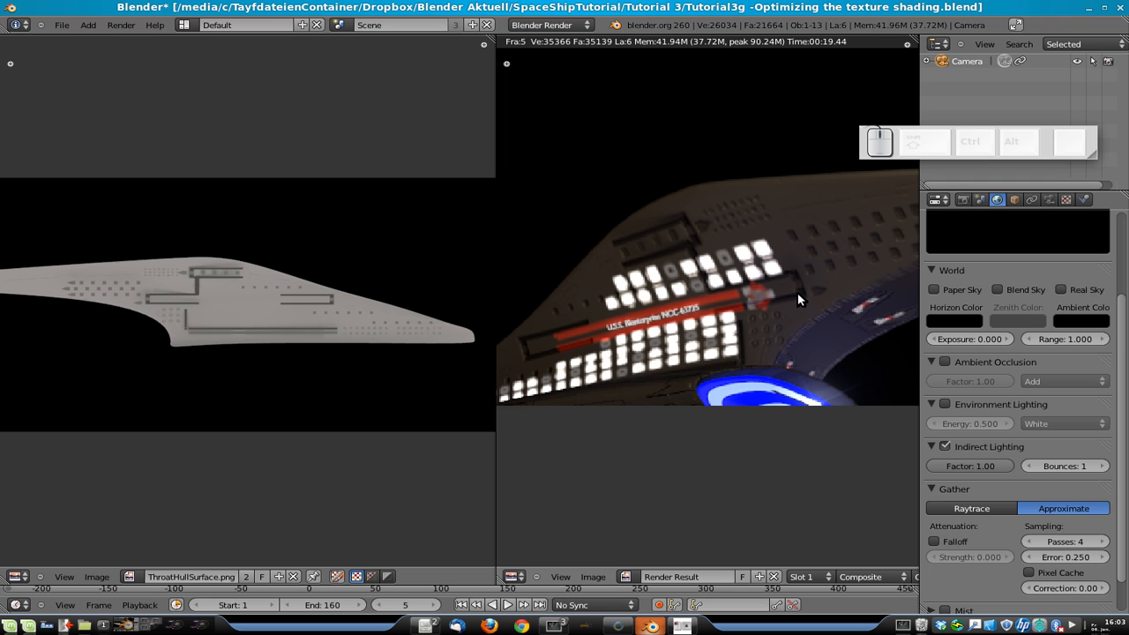
pyautogui.press('Escape')
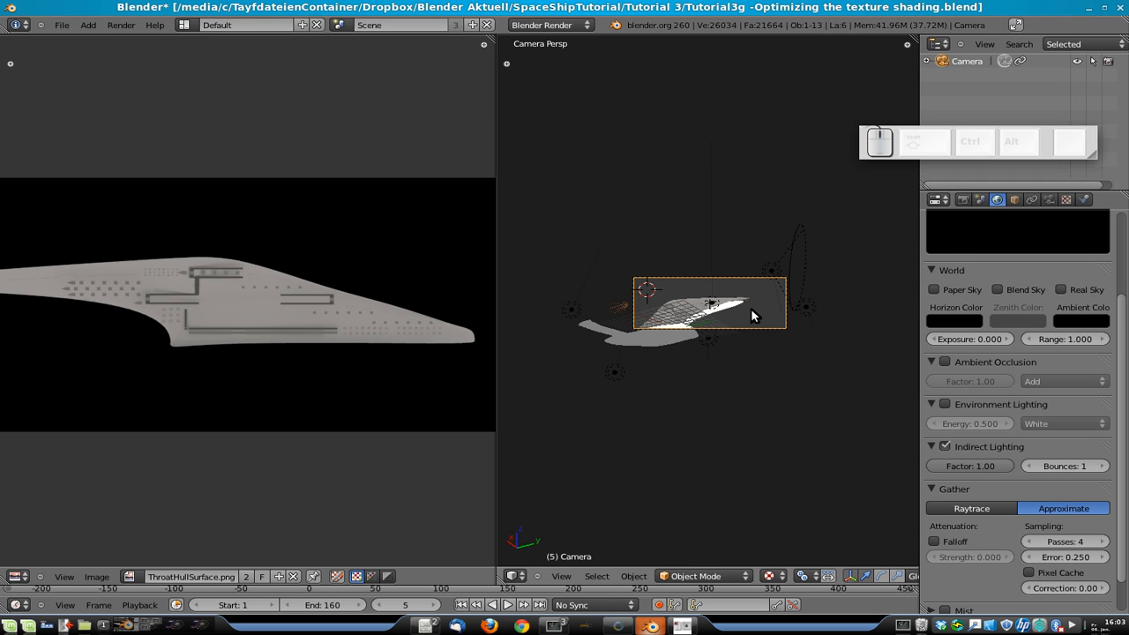
# - Show the throat texture layer 7 and make CamTexThroat the active camera
pyautogui.press('7')
pyautogui.rightClick(750, 324)
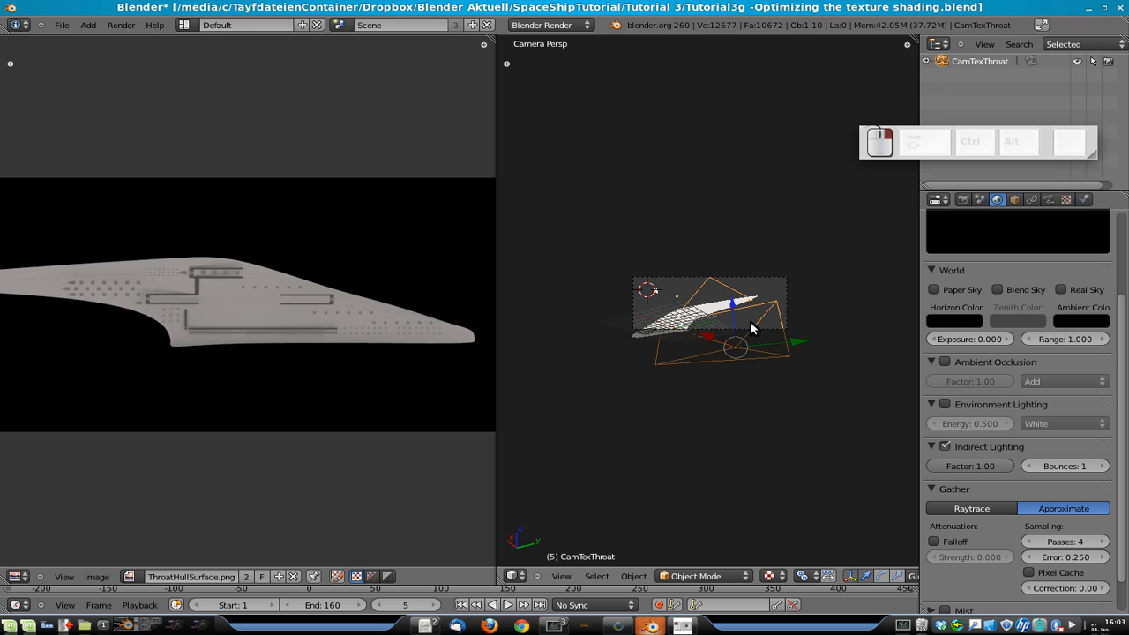
pyautogui.press('ctrl+KP_0')
pyautogui.scroll(10, 746, 325)
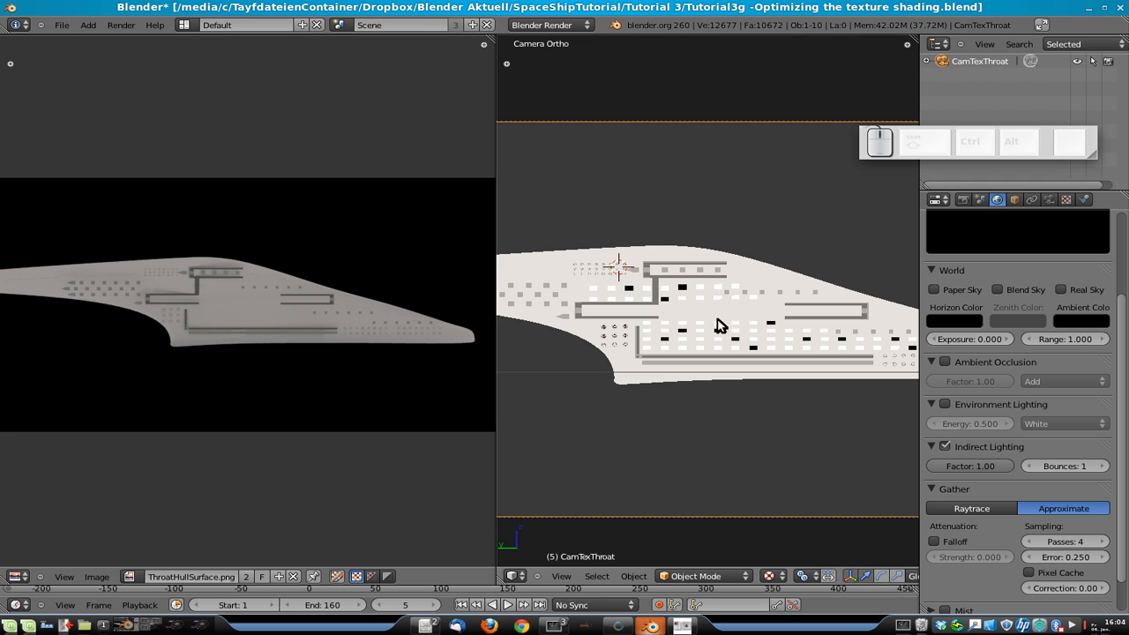
# - Enter edit mode on TextureThroat, recheck the last render, and maximize the 3D view around the rear U-shaped groove
pyautogui.rightClick(852, 322)
pyautogui.press('Tab')
pyautogui.scroll(4, 844, 325)
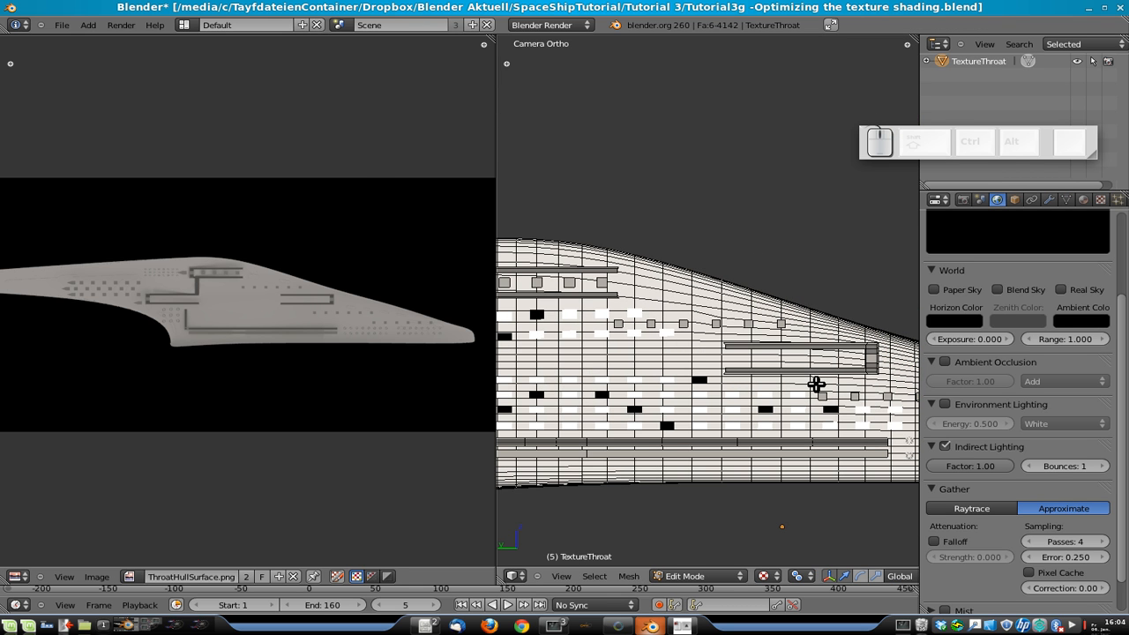
pyautogui.press('F11')
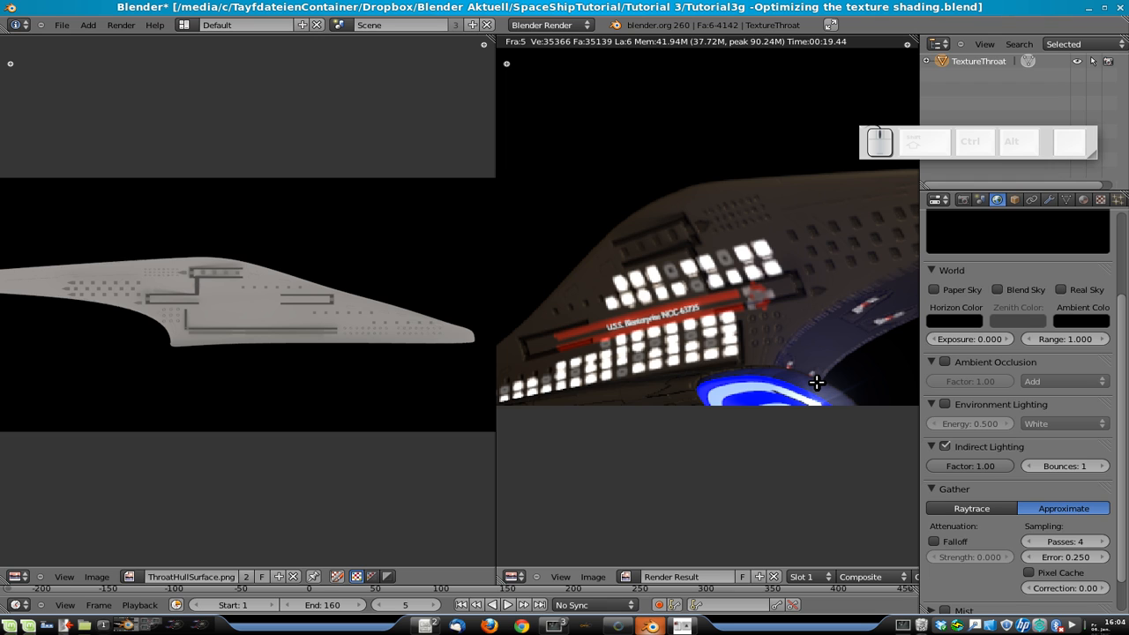
pyautogui.press('F11')
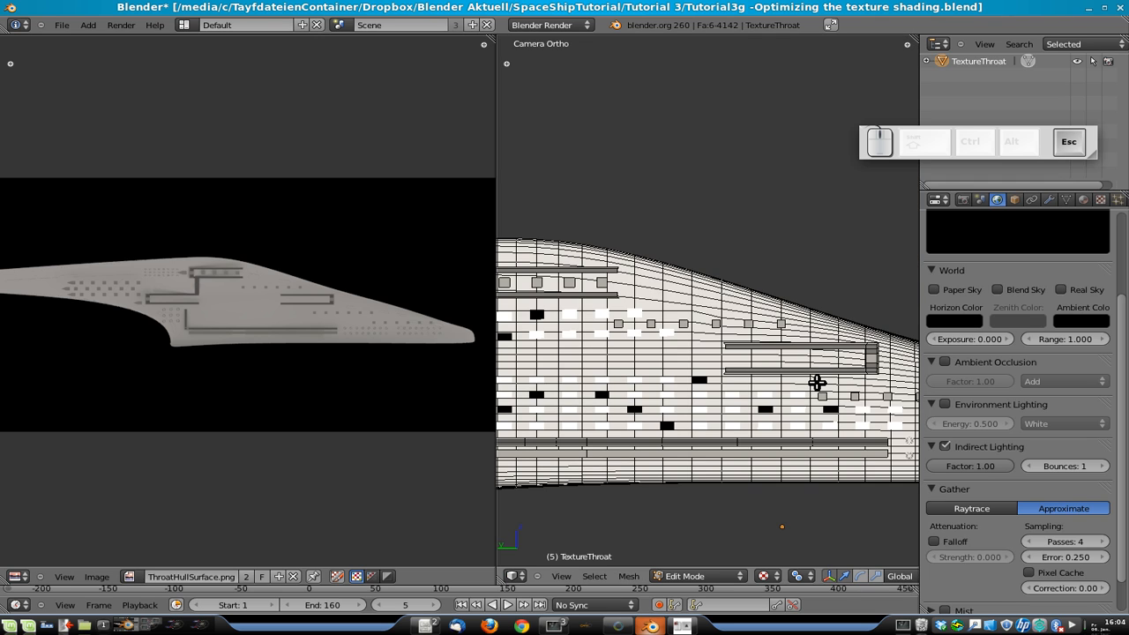
pyautogui.keyDown('shift'); pyautogui.moveTo(802, 338); pyautogui.dragTo(694, 360, button='middle'); pyautogui.keyUp('shift')
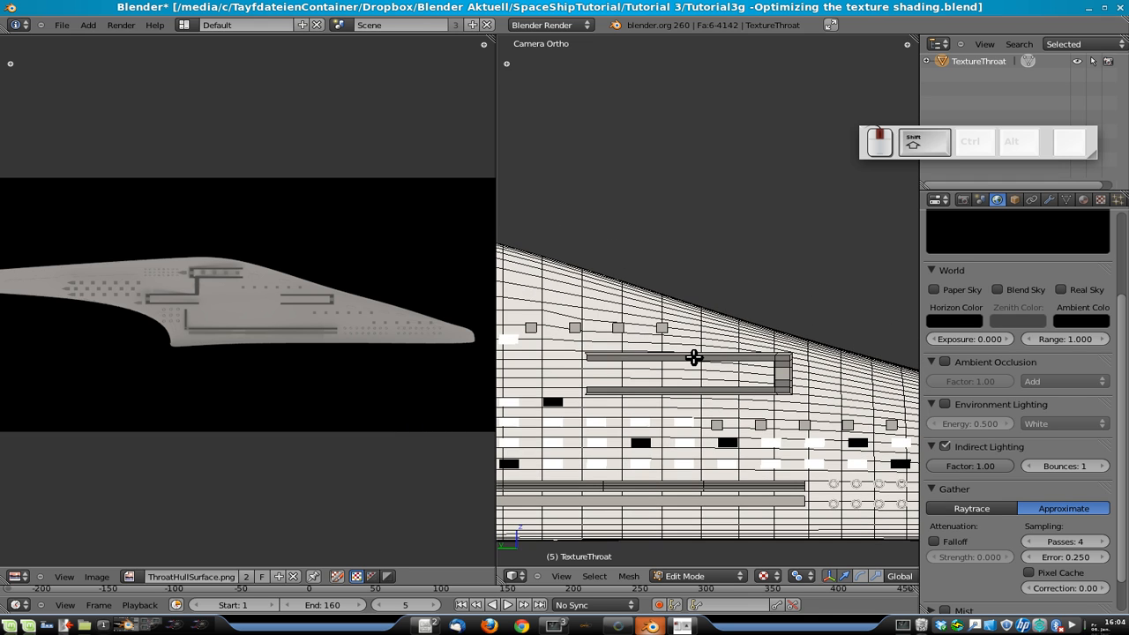
pyautogui.scroll(3, 694, 360)
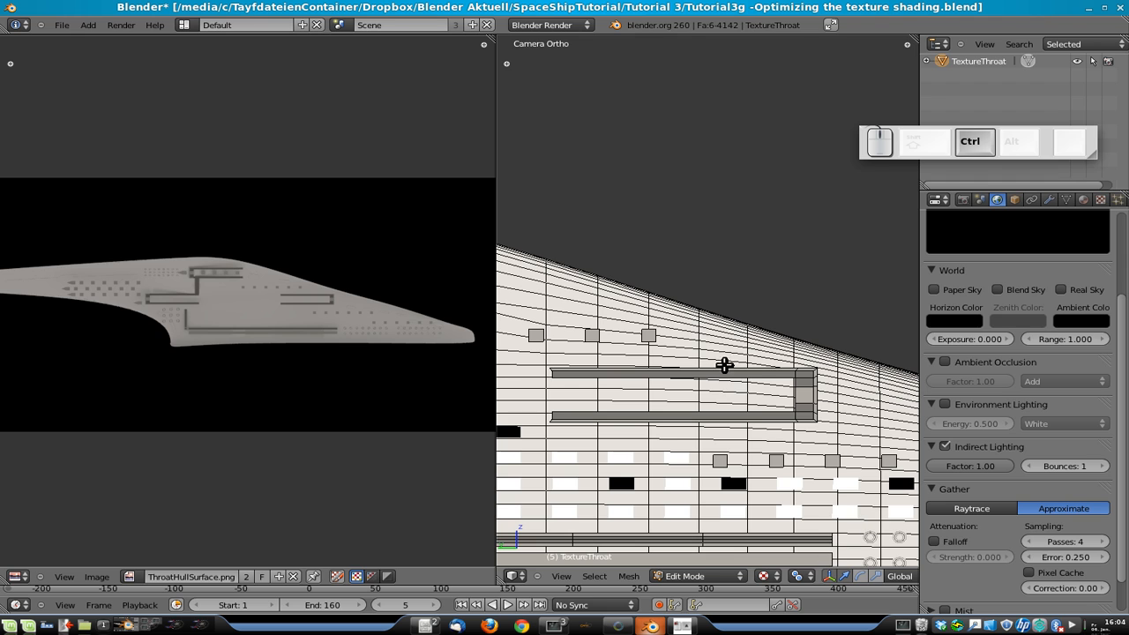
pyautogui.hotkey('ctrl', 'Up')
pyautogui.keyDown('shift'); pyautogui.moveTo(665, 421); pyautogui.dragTo(706, 517, button='middle'); pyautogui.keyUp('shift')
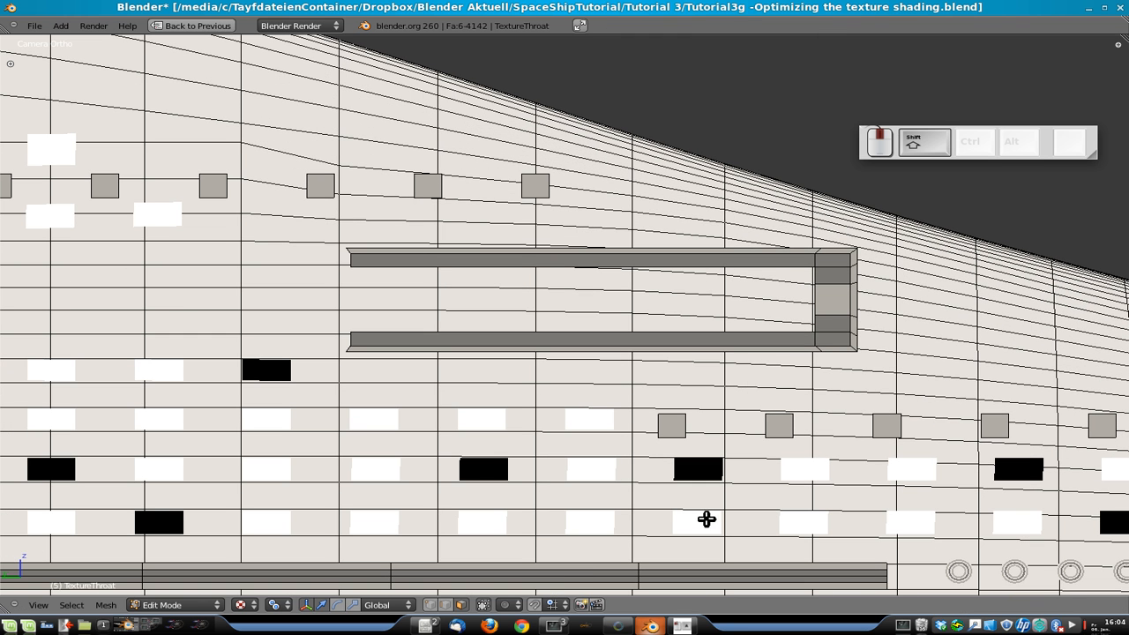
# - Select only the faces of the rear groove's upper arm, including its corner, and move them upward along the Z axis
pyautogui.rightClick(562, 340)
pyautogui.keyDown('shift'); pyautogui.rightClick(565, 259); pyautogui.keyUp('shift')
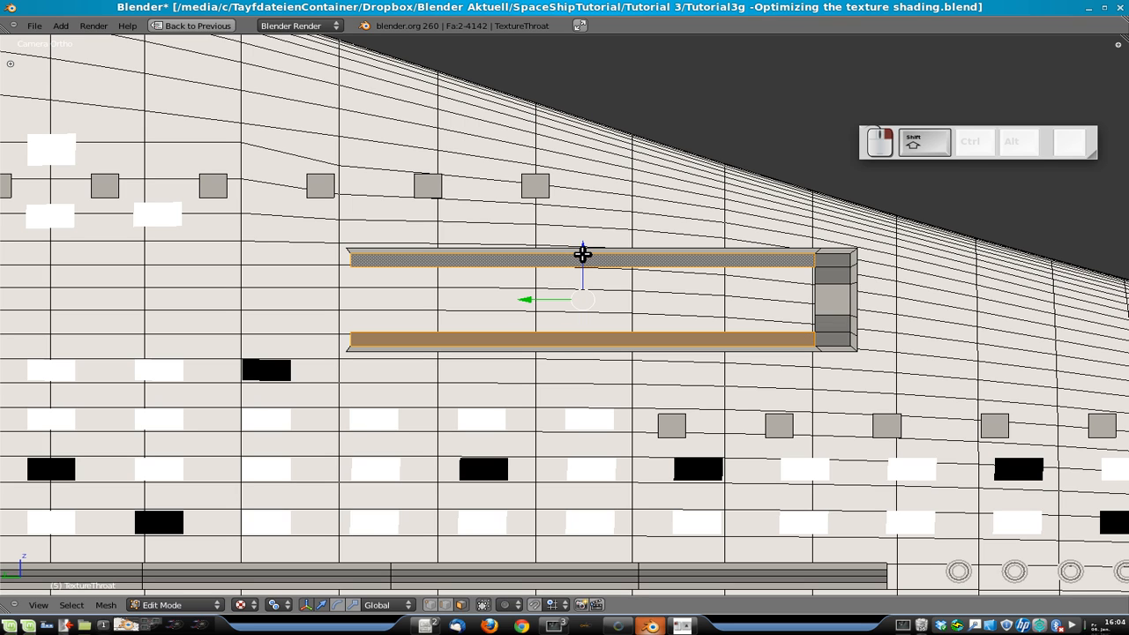
pyautogui.keyDown('shift'); pyautogui.rightClick(605, 250); pyautogui.keyUp('shift')
pyautogui.keyDown('shift'); pyautogui.rightClick(838, 258); pyautogui.keyUp('shift')
pyautogui.keyDown('shift'); pyautogui.rightClick(851, 259); pyautogui.keyUp('shift')
pyautogui.keyDown('shift'); pyautogui.click(857, 260); pyautogui.keyUp('shift')
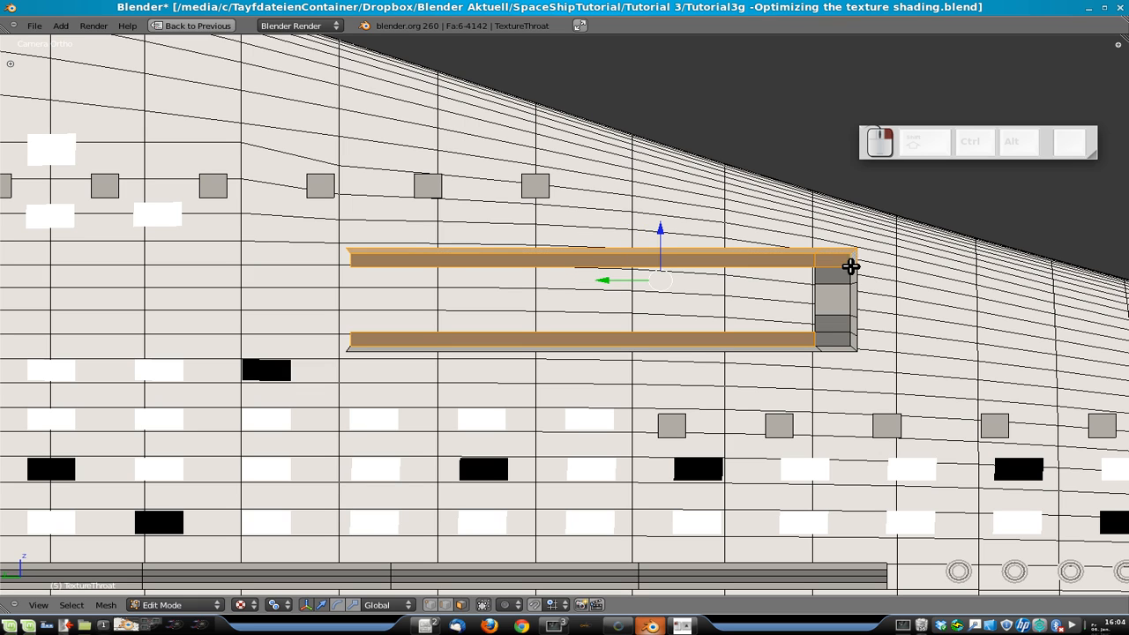
pyautogui.keyDown('shift'); pyautogui.click(837, 333); pyautogui.keyUp('shift')
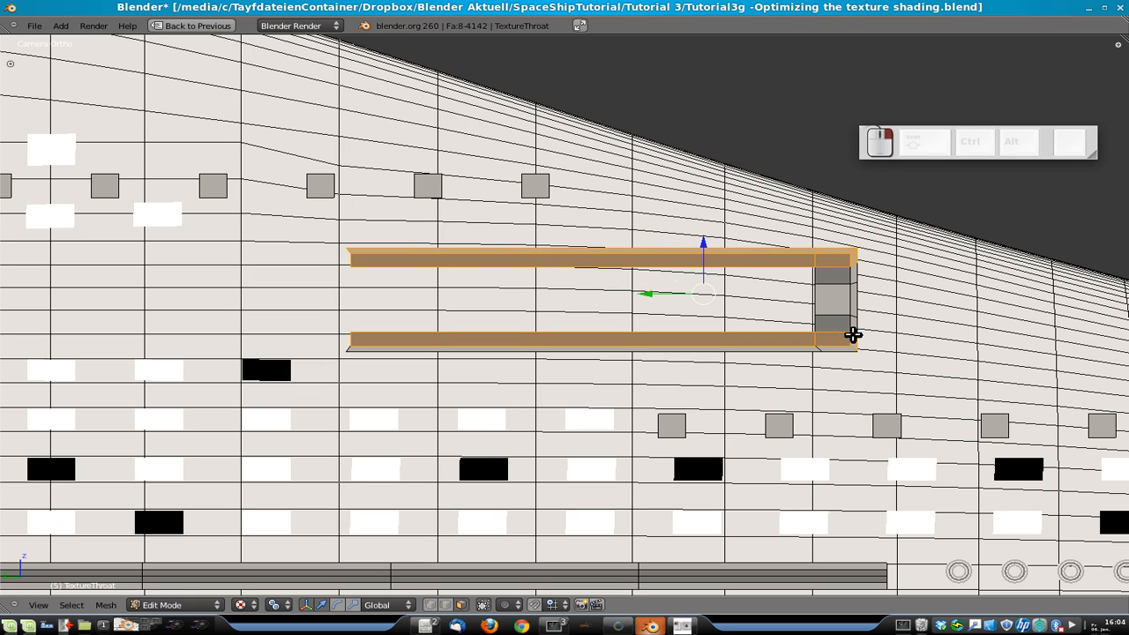
pyautogui.keyDown('shift'); pyautogui.rightClick(837, 339); pyautogui.keyUp('shift')
pyautogui.keyDown('shift'); pyautogui.rightClick(794, 338); pyautogui.keyUp('shift')
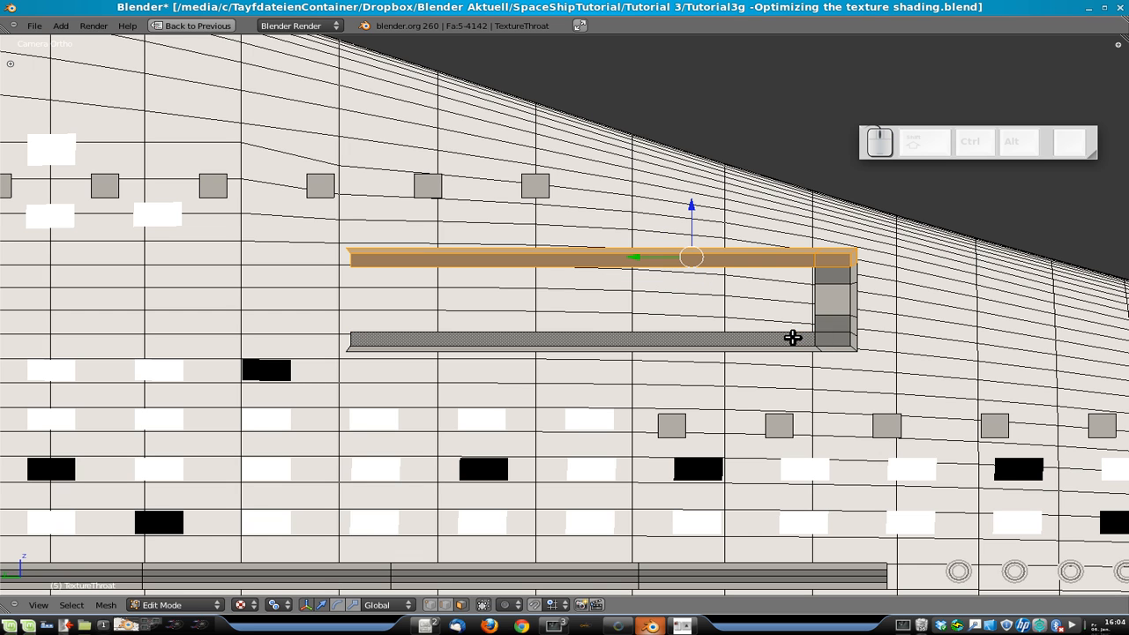
pyautogui.press('g')
pyautogui.press('z')
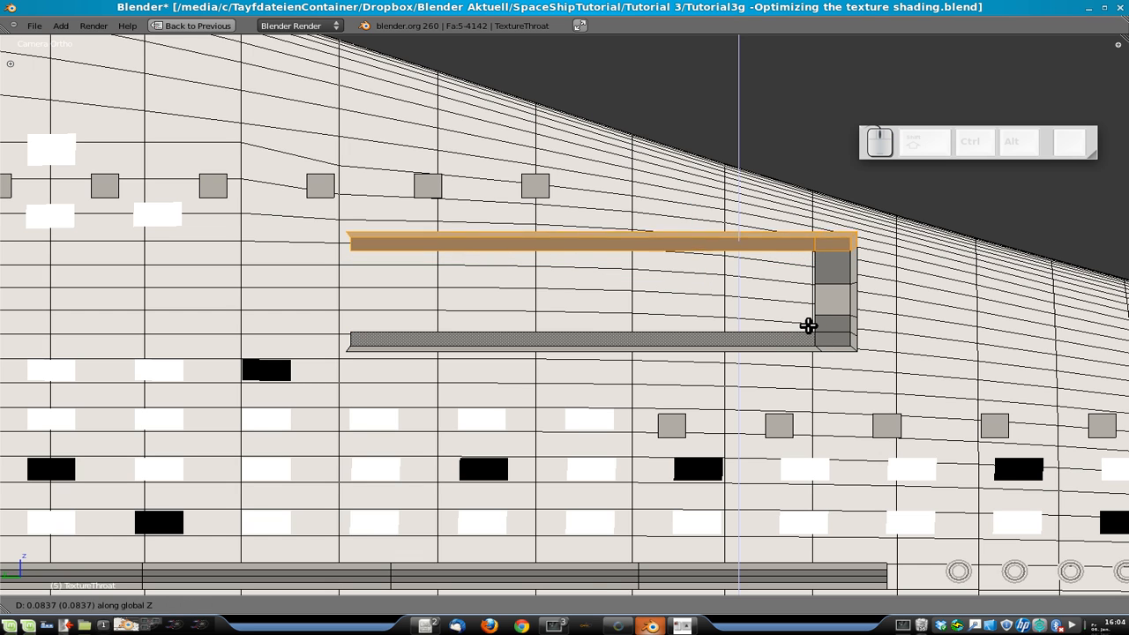
pyautogui.click(813, 316)
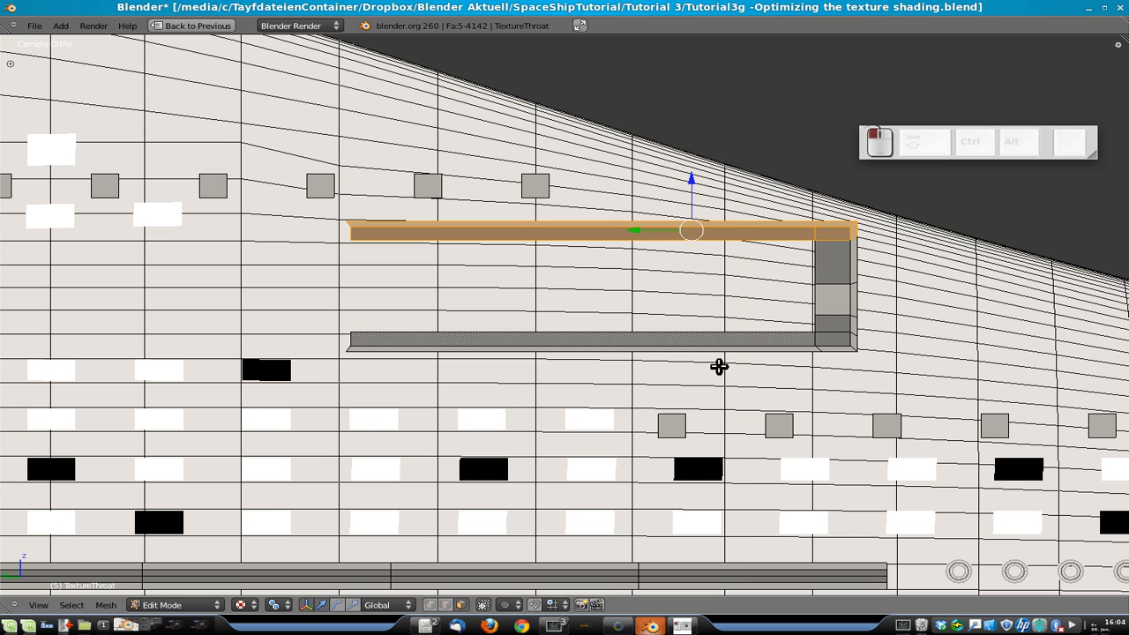
# - Select the faces of the rear groove's lower arm, including its corner, and move them downward along the Z axis
pyautogui.rightClick(657, 341)
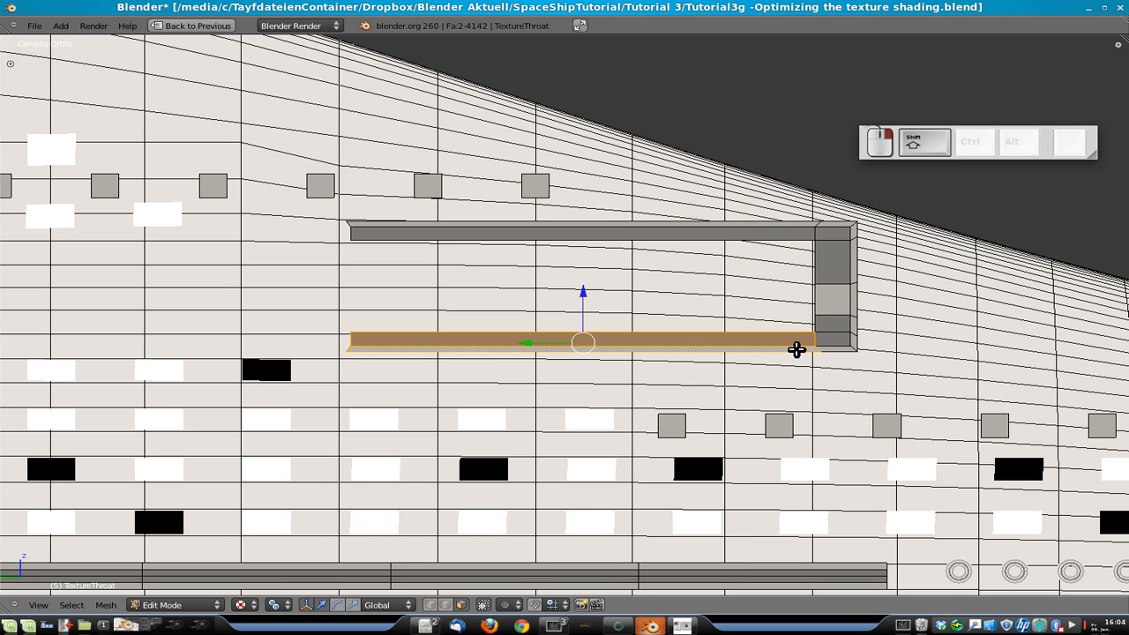
pyautogui.keyDown('shift'); pyautogui.rightClick(829, 347); pyautogui.keyUp('shift')
pyautogui.keyDown('shift'); pyautogui.rightClick(830, 346); pyautogui.keyUp('shift')
pyautogui.press('g')
pyautogui.press('z')
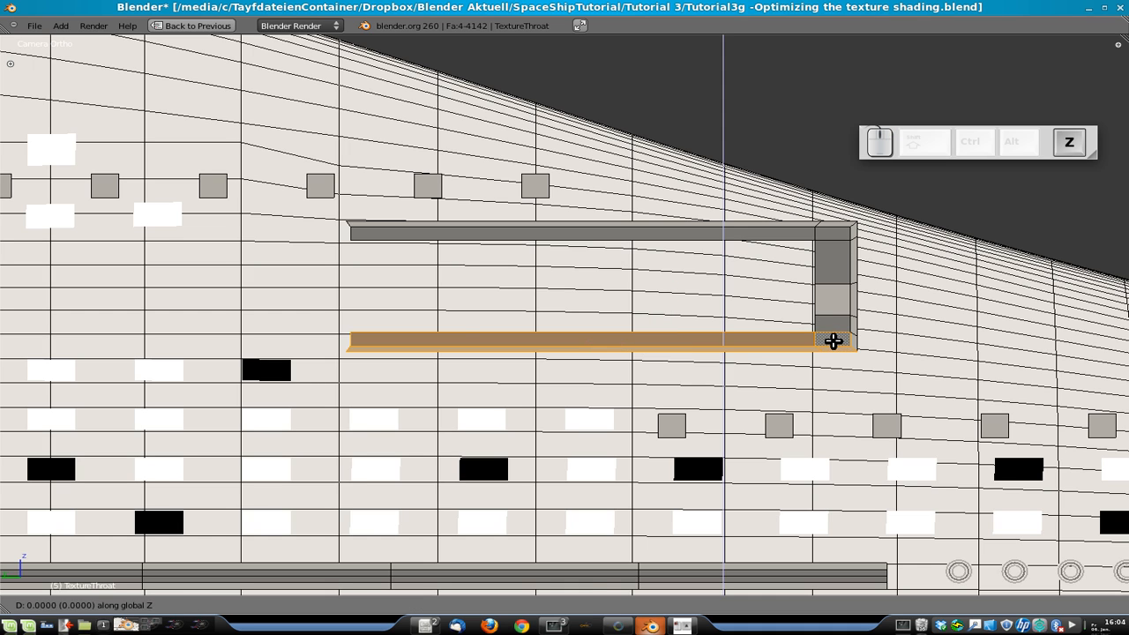
pyautogui.click(838, 348)
pyautogui.keyDown('shift'); pyautogui.rightClick(852, 343); pyautogui.keyUp('shift')
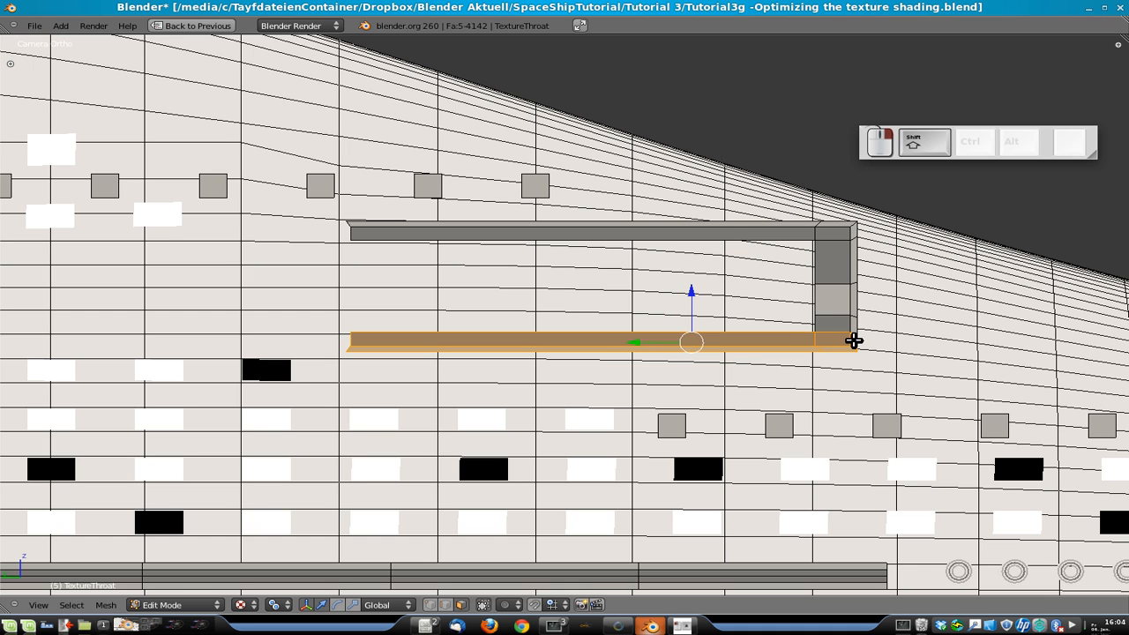
pyautogui.press('g')
pyautogui.press('z')
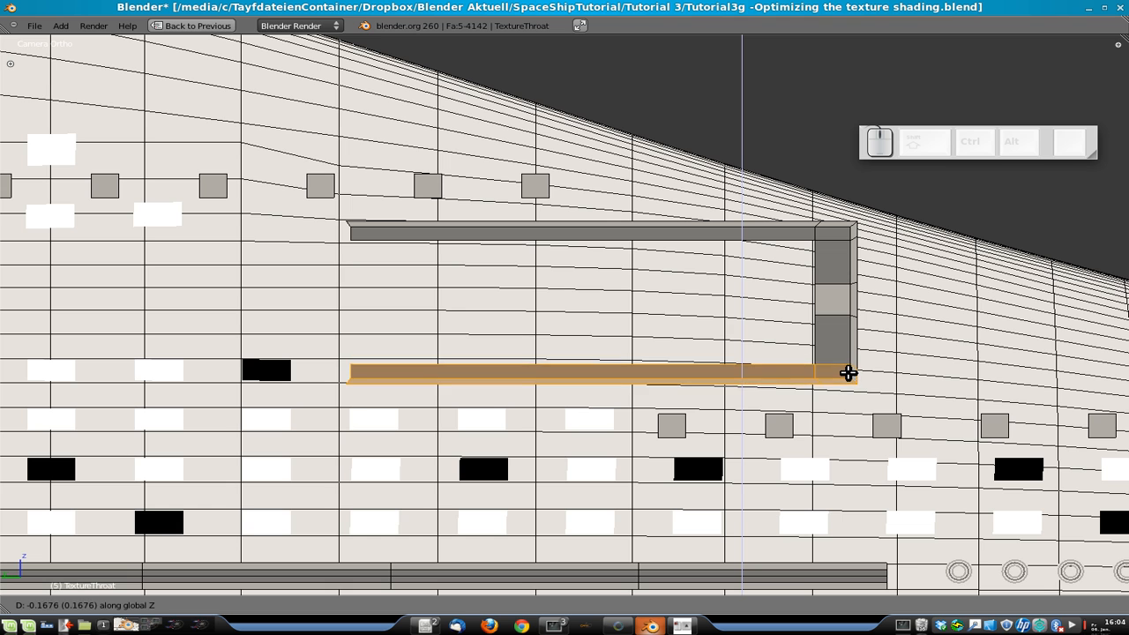
pyautogui.click(849, 377)
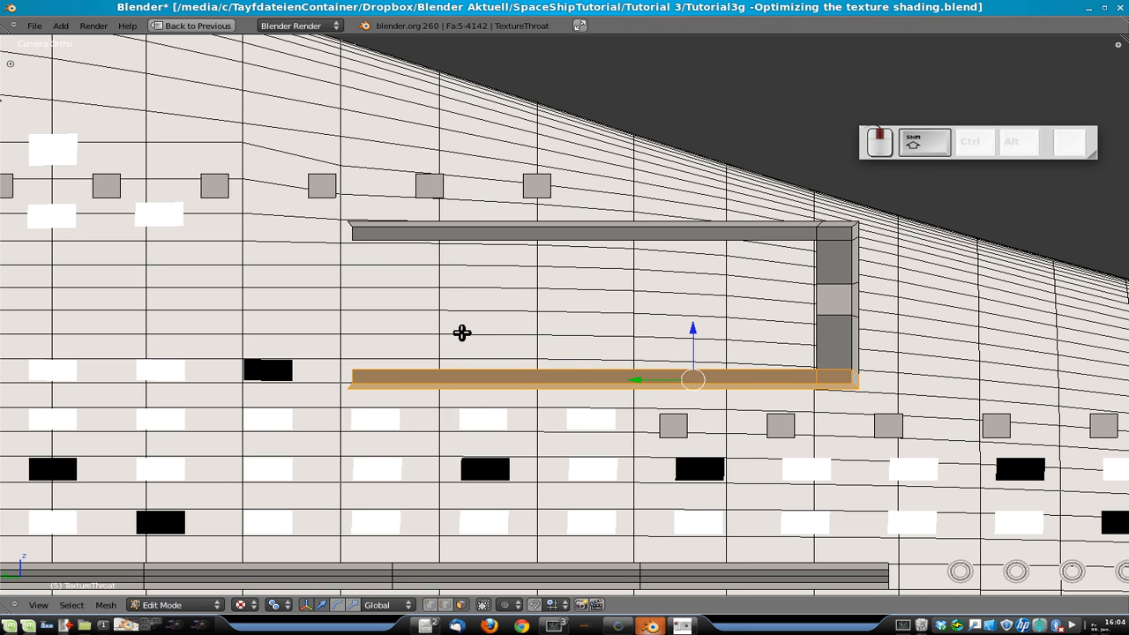
# - Select the end edges of the front U-shaped groove's two arms and move them along Y to shorten both arms
pyautogui.keyDown('shift'); pyautogui.moveTo(462, 332); pyautogui.dragTo(872, 357, button='middle'); pyautogui.keyUp('shift')
pyautogui.keyDown('shift'); pyautogui.moveTo(398, 338); pyautogui.dragTo(977, 369, button='middle'); pyautogui.keyUp('shift')
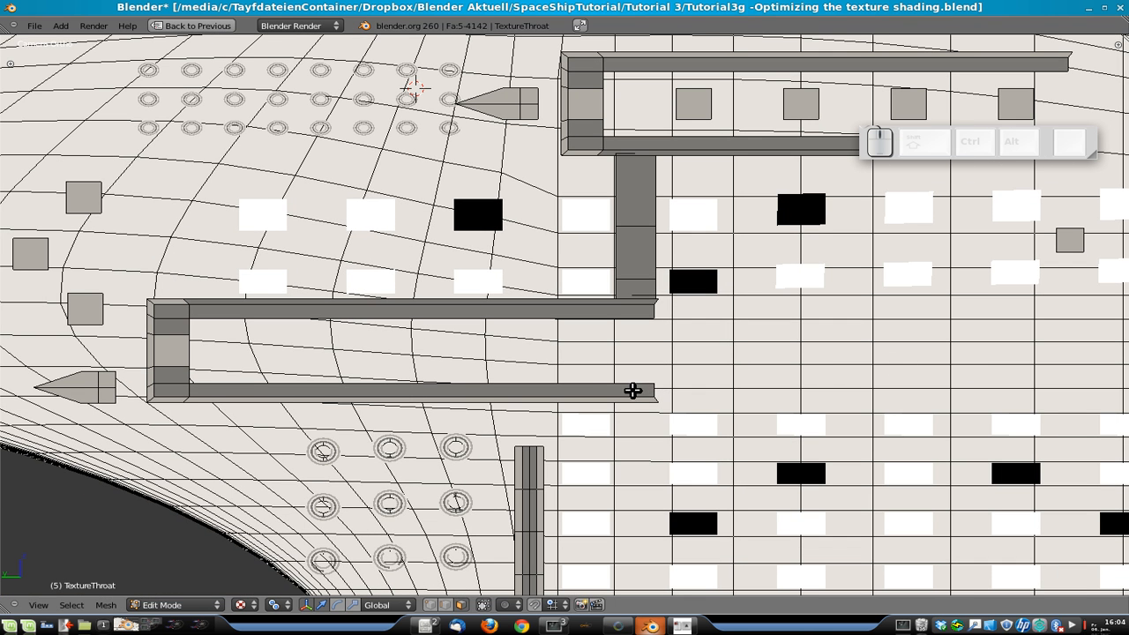
pyautogui.click(446, 607)
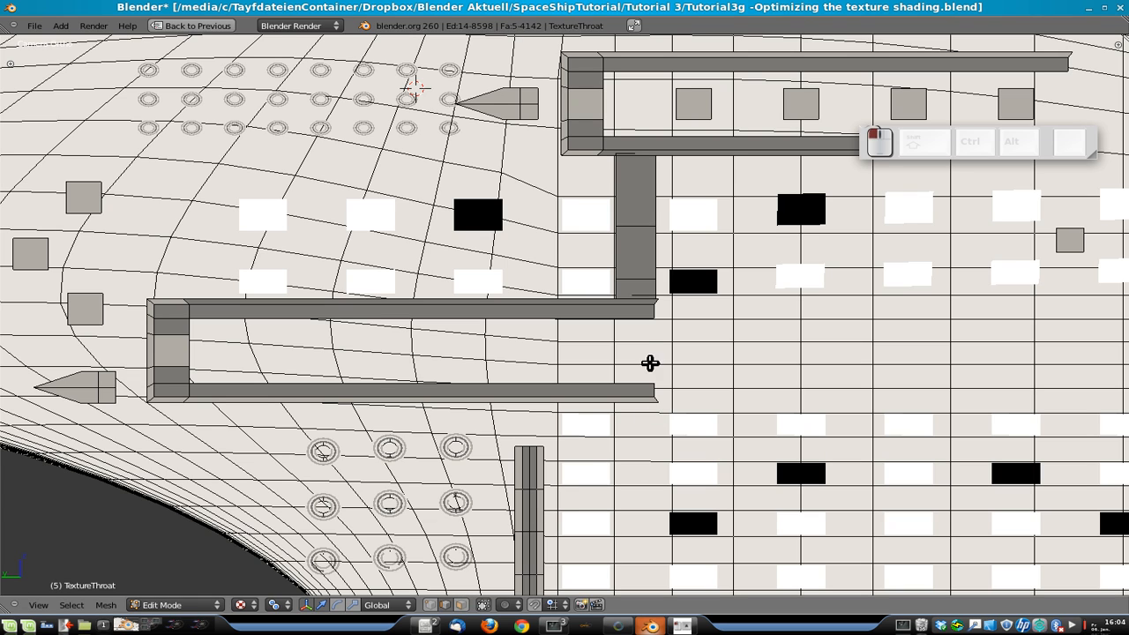
pyautogui.click(655, 310)
pyautogui.keyDown('shift'); pyautogui.click(655, 387); pyautogui.keyUp('shift')
pyautogui.keyDown('shift'); pyautogui.click(659, 400); pyautogui.keyUp('shift')
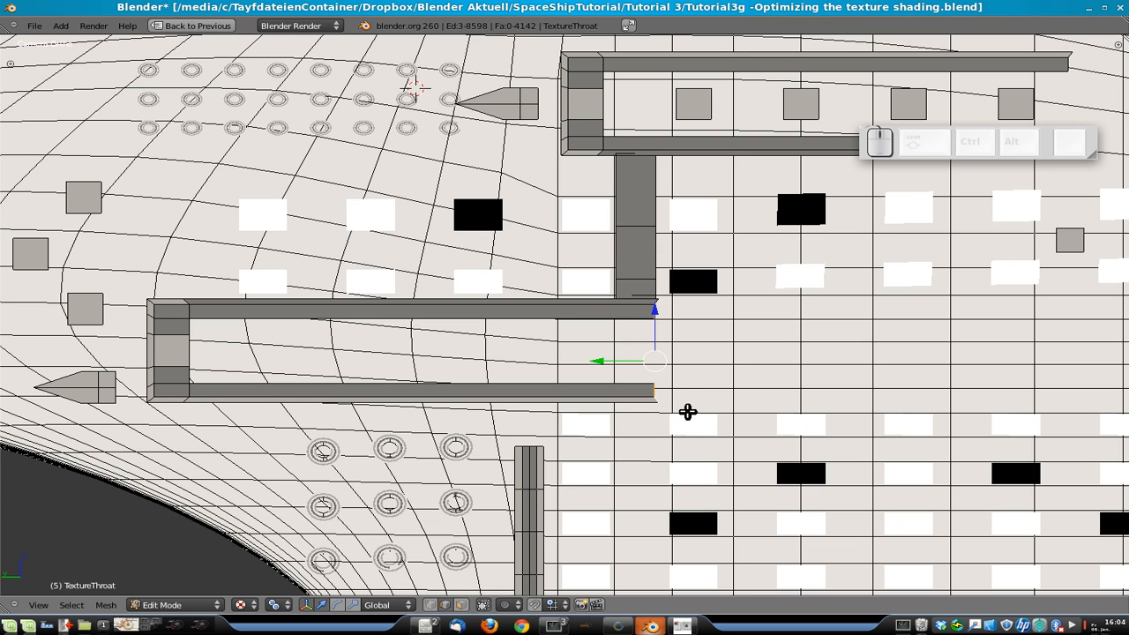
pyautogui.press('g')
pyautogui.press('y')
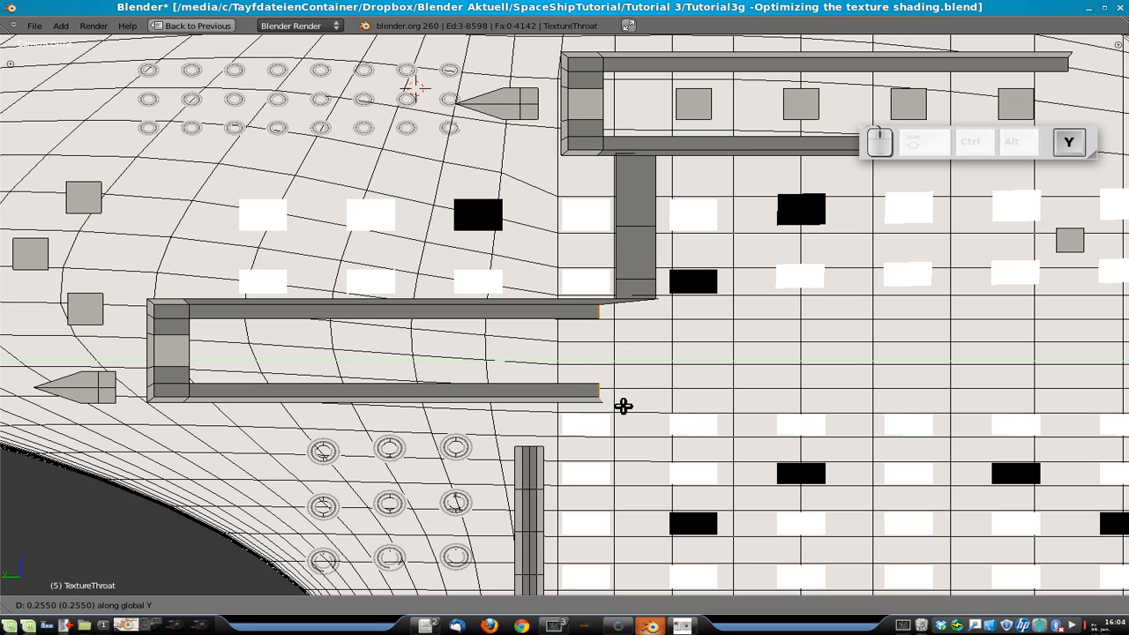
pyautogui.click(290, 404)
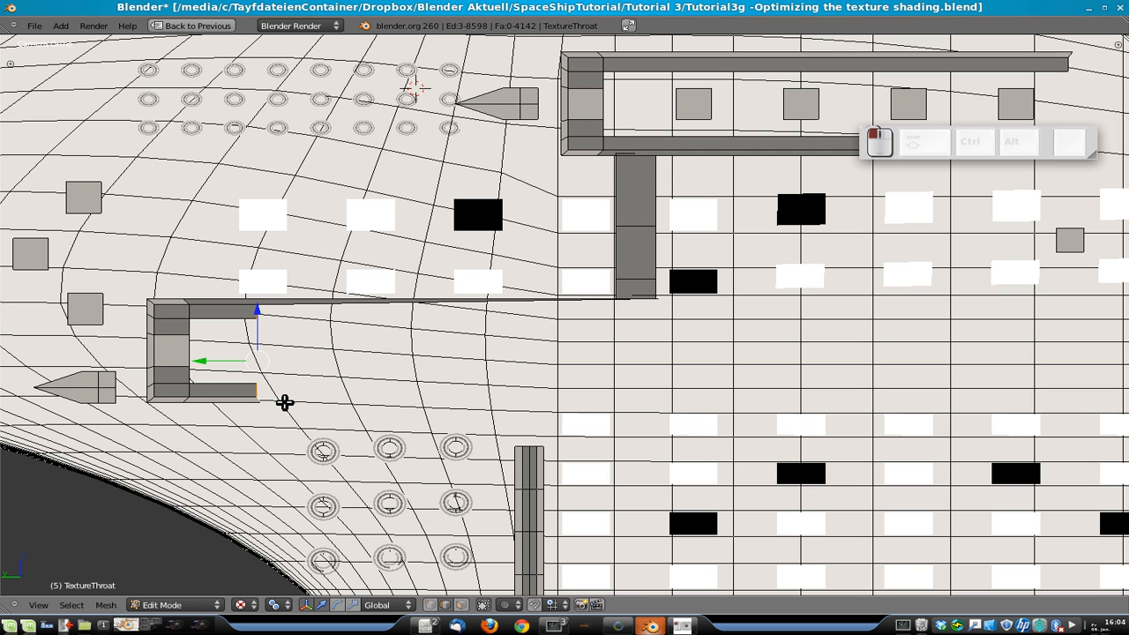
# - Recheck the throat's groove layout in the last ship render, and close the render result
pyautogui.press('Tab')
pyautogui.press('F11')
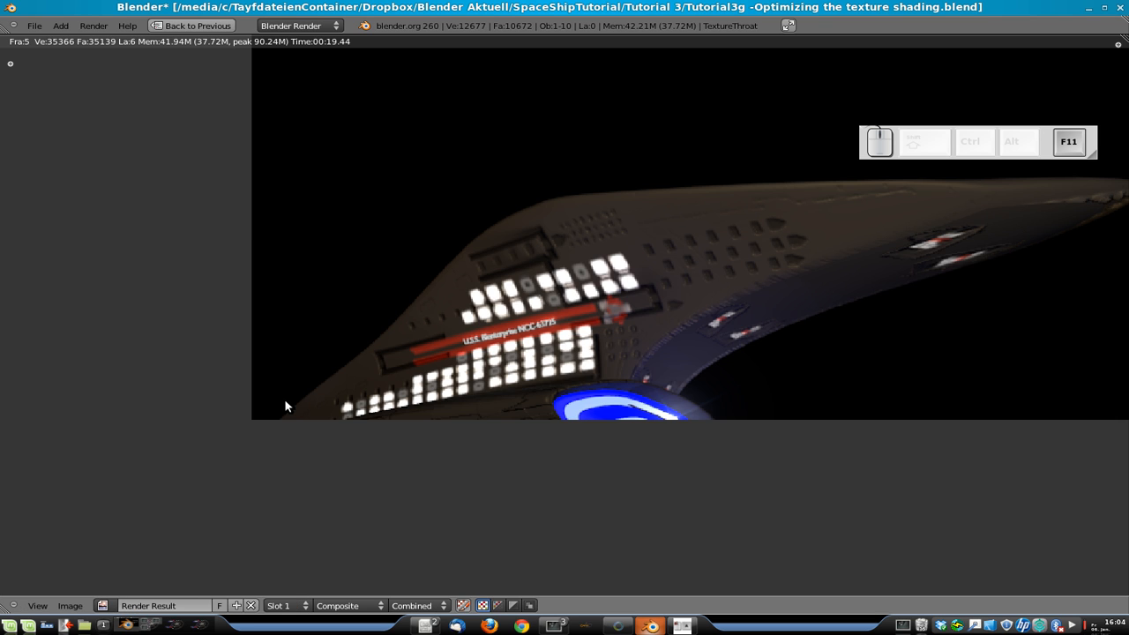
pyautogui.press('Tab')
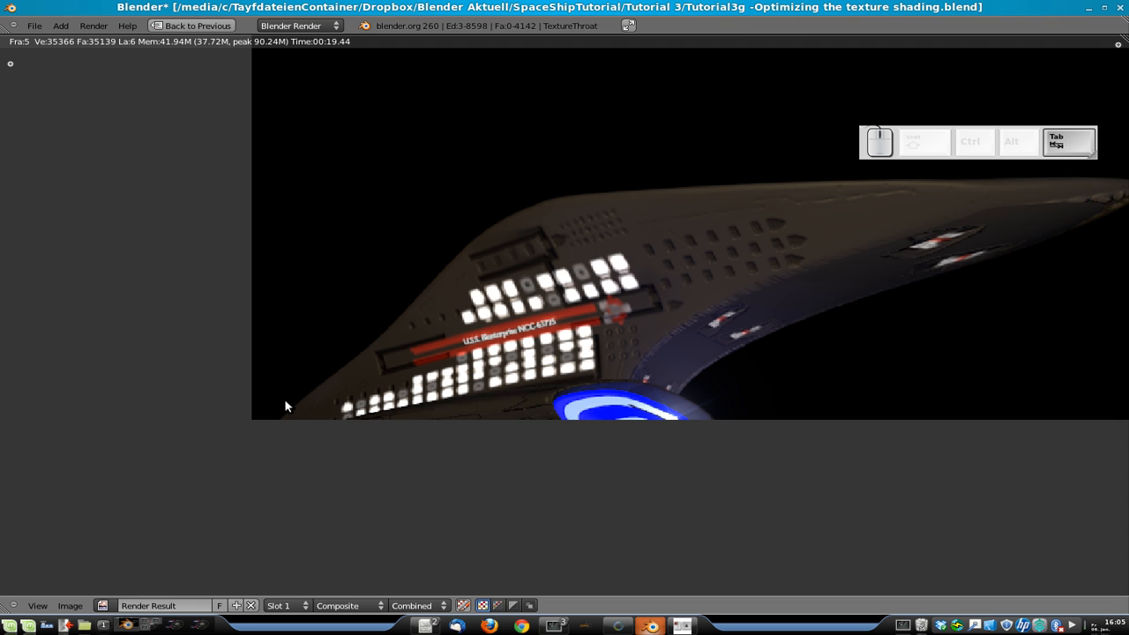
pyautogui.press('Escape')
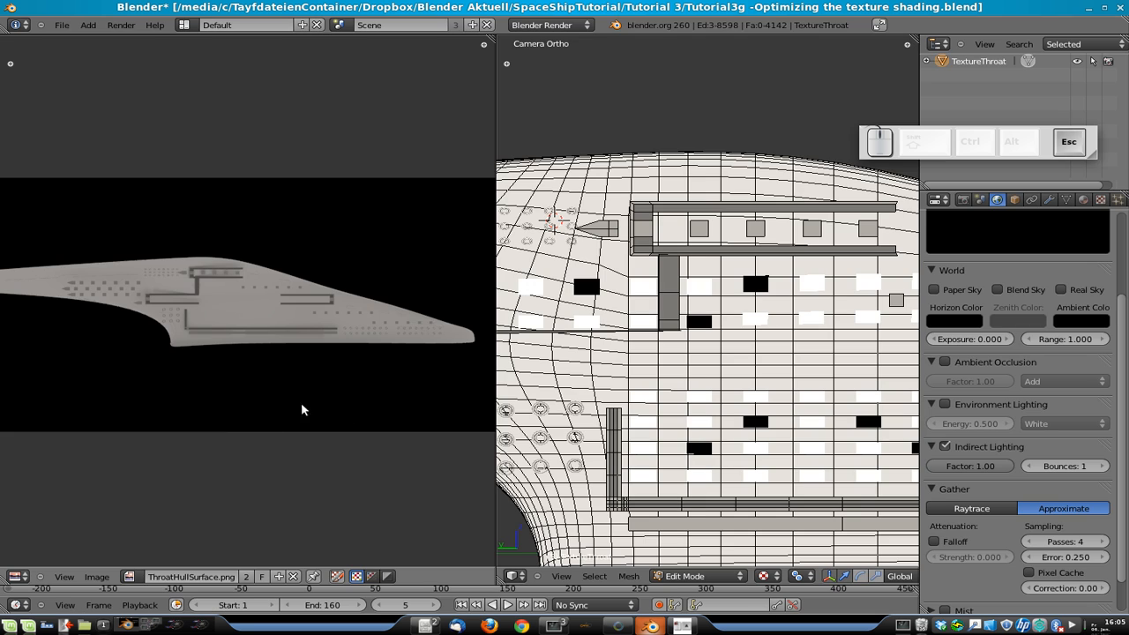
# - Delete the leftover border edges along the shortened front groove, including the stretched strip to the vertical bar
pyautogui.keyDown('shift'); pyautogui.moveTo(625, 348); pyautogui.dragTo(804, 343, button='middle'); pyautogui.keyUp('shift')
pyautogui.scroll(1, 644, 386)
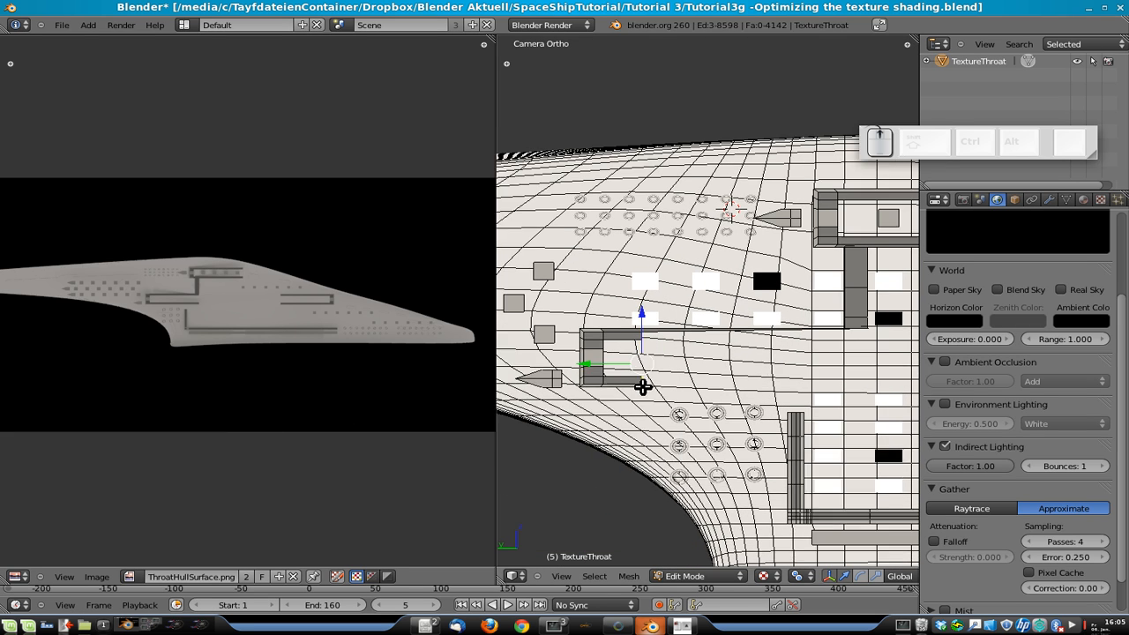
pyautogui.scroll(1, 643, 386)
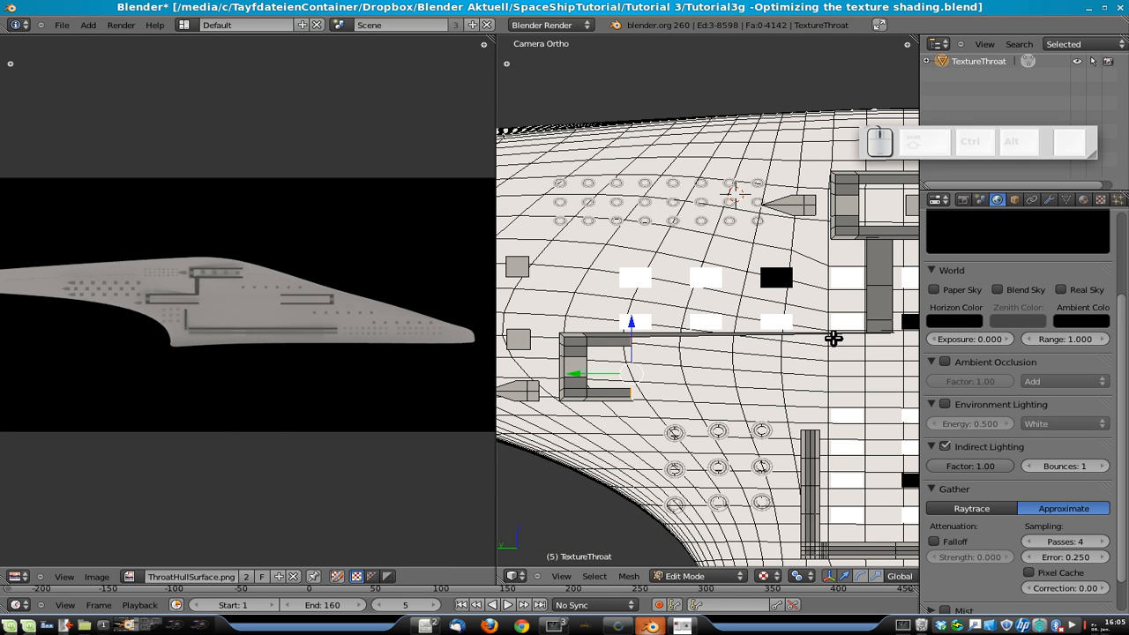
pyautogui.scroll(1, 845, 354)
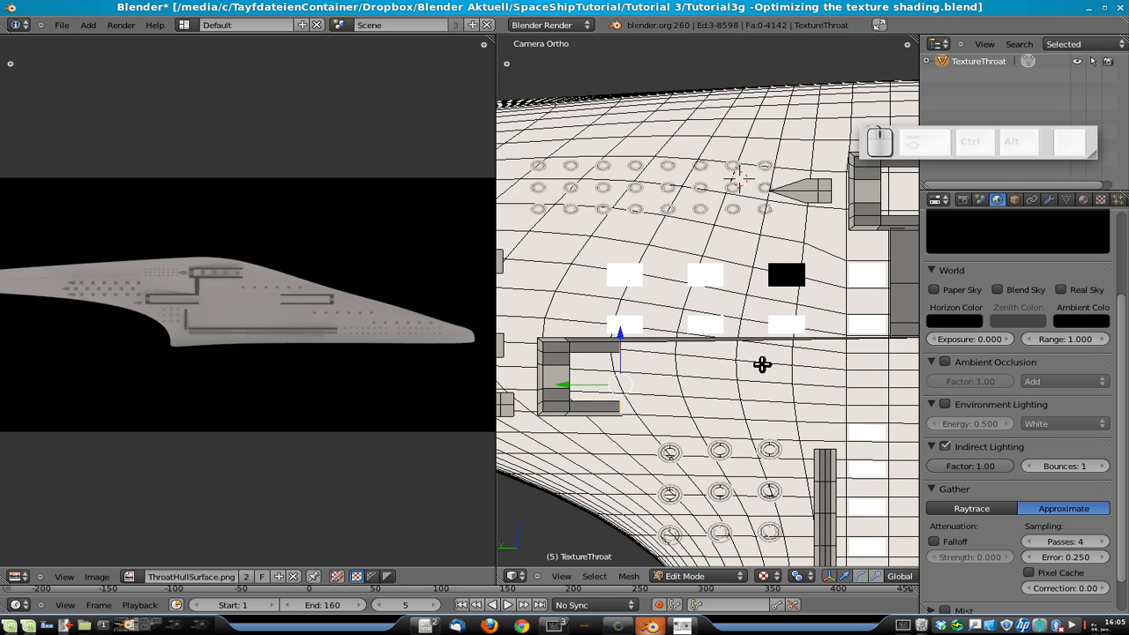
pyautogui.keyDown('shift'); pyautogui.rightClick(723, 339); pyautogui.keyUp('shift')
pyautogui.press('x')
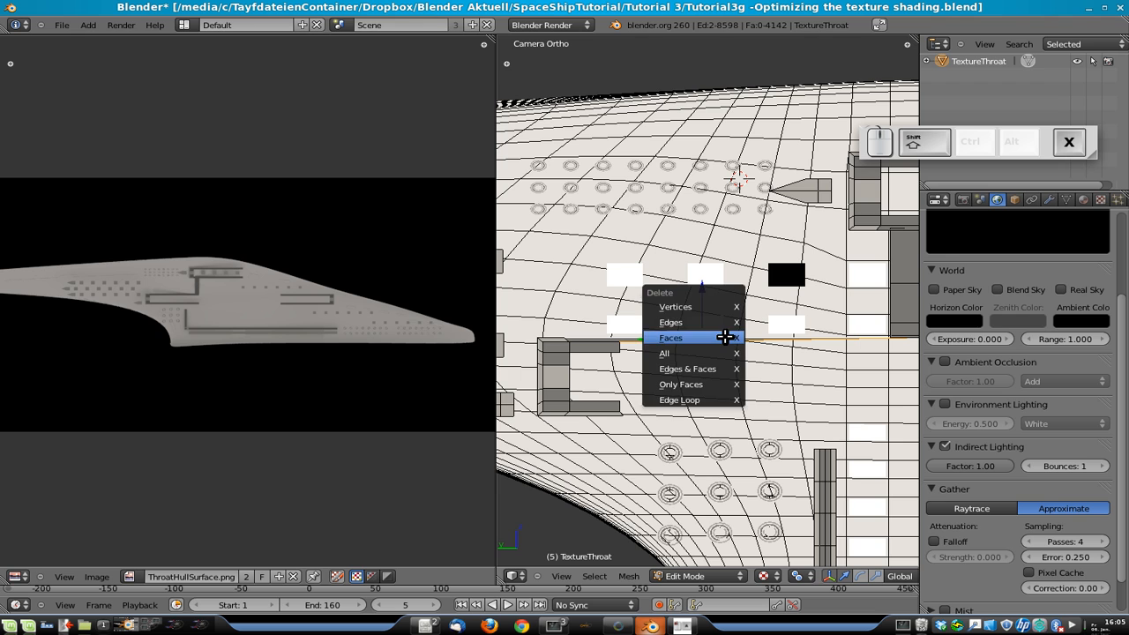
pyautogui.click(728, 324)
pyautogui.keyDown('shift'); pyautogui.moveTo(705, 373); pyautogui.dragTo(715, 325, button='middle'); pyautogui.keyUp('shift')
pyautogui.rightClick(624, 366)
pyautogui.press('x')
pyautogui.click(625, 367)
# - Extrude the bottom edge of the front groove's lower arm downward, and shift it about -0.19 along Y into a slanted bar
pyautogui.rightClick(615, 364)
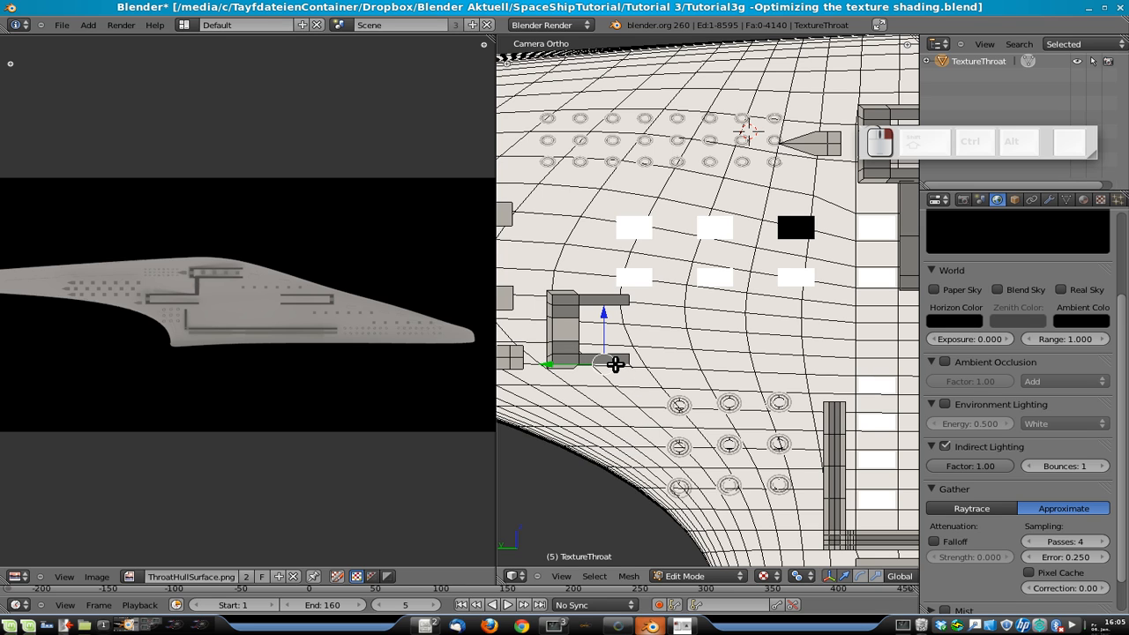
pyautogui.press('e')
pyautogui.press('z')
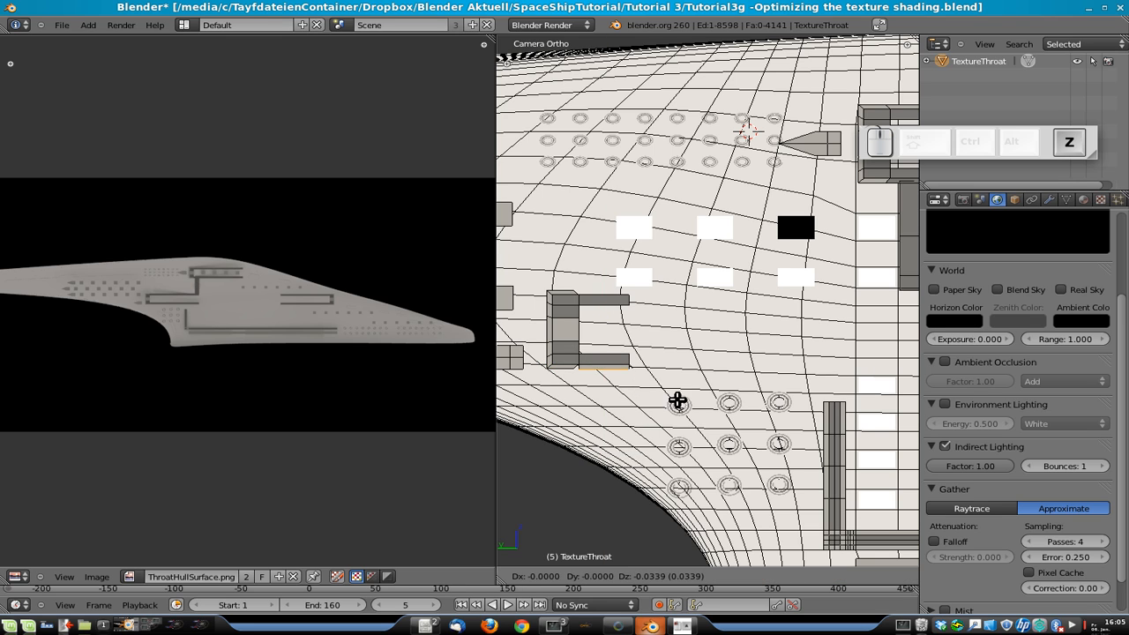
pyautogui.click(678, 469)
pyautogui.press('g')
pyautogui.press('z')
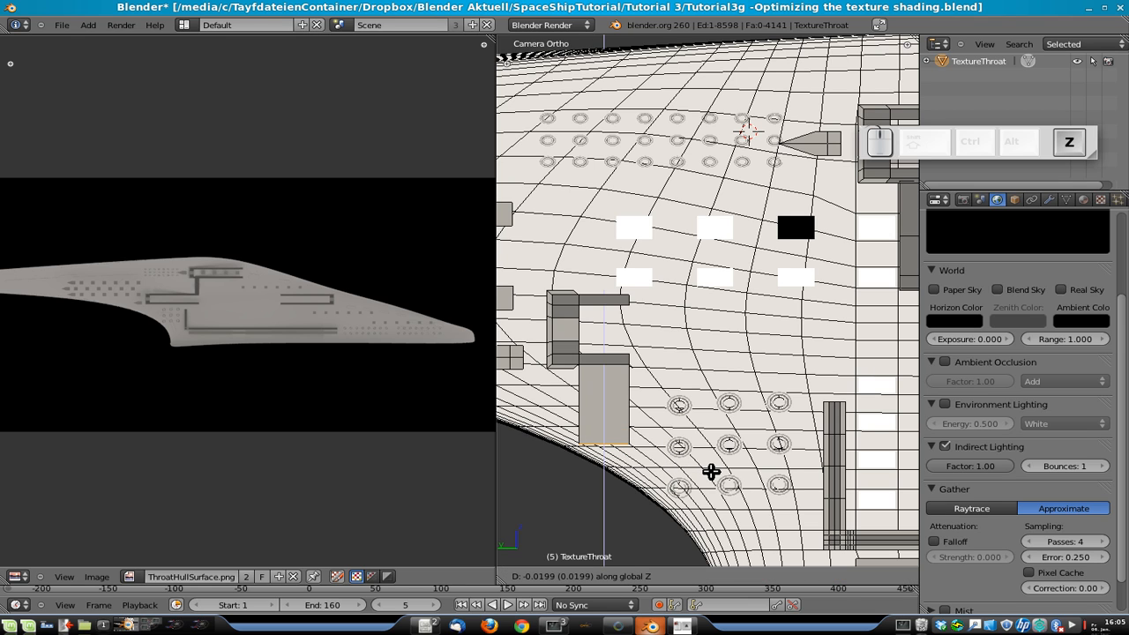
pyautogui.press('y')
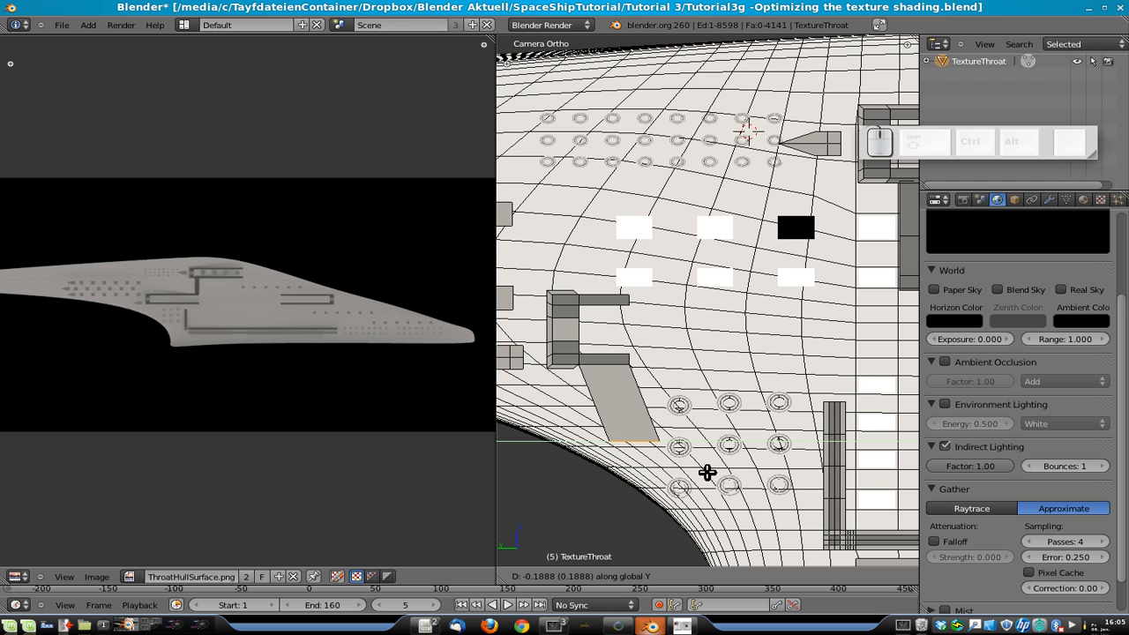
pyautogui.click(708, 473)
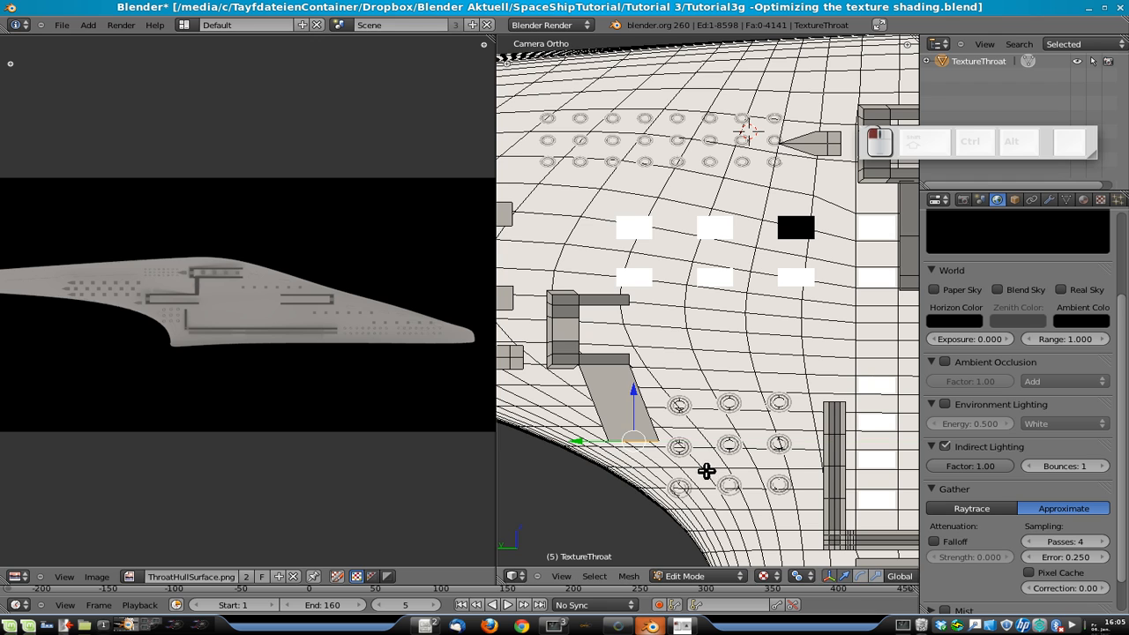
# - Assign the HullTex3 material to the slanted face below the front groove and leave edit mode
pyautogui.click(1084, 201)
pyautogui.scroll(8, 971, 294)
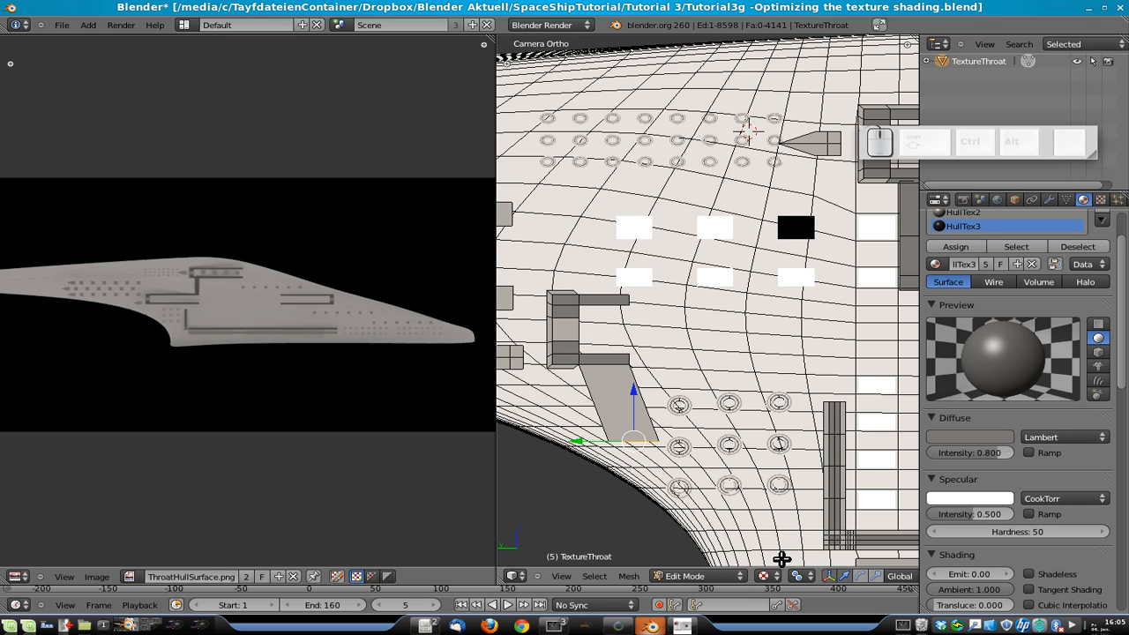
pyautogui.scroll(-5, 782, 579)
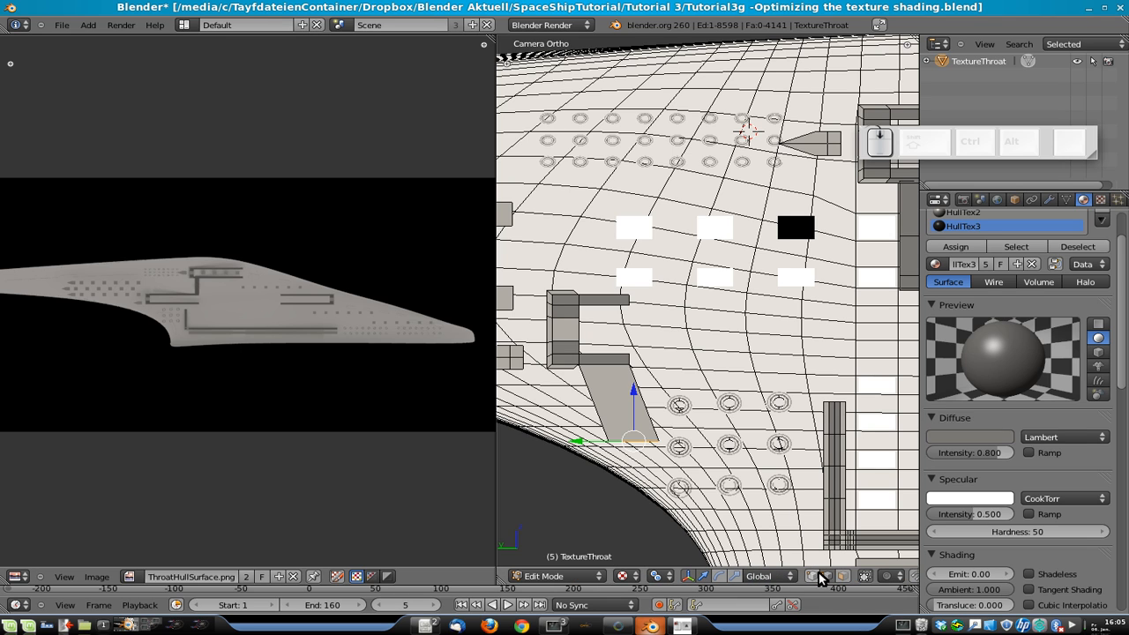
pyautogui.rightClick(630, 403)
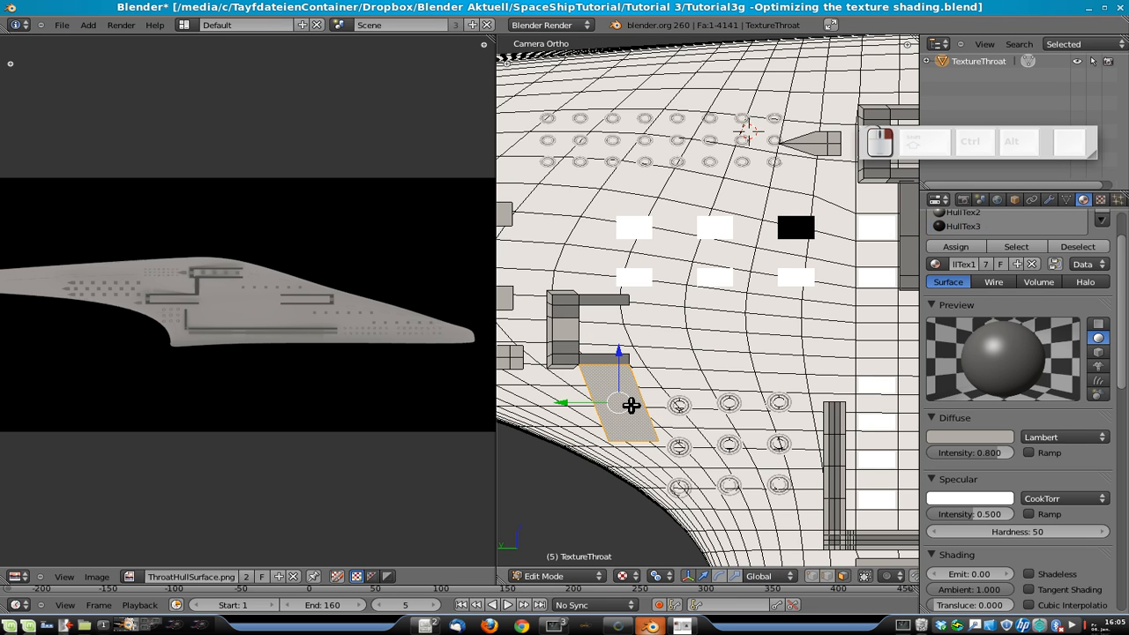
pyautogui.click(964, 226)
pyautogui.click(955, 247)
pyautogui.press('Tab')
# - Save the blend file, overwriting the existing version
pyautogui.scroll(-3, 746, 379)
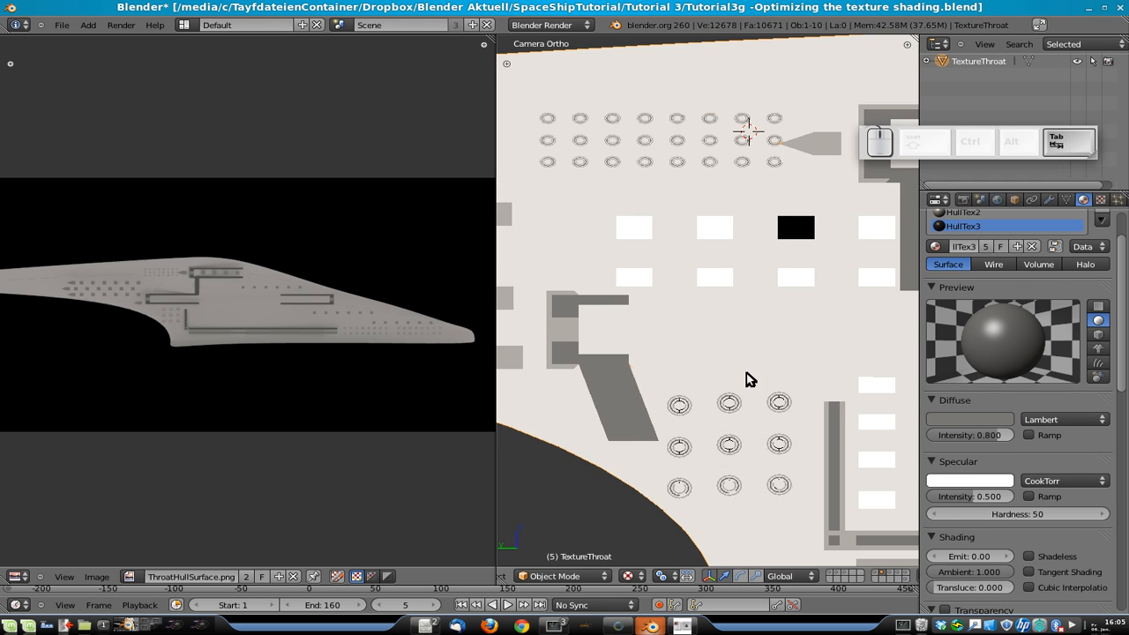
pyautogui.scroll(-4, 768, 382)
pyautogui.hotkey('ctrl', 's')
pyautogui.click(760, 381)
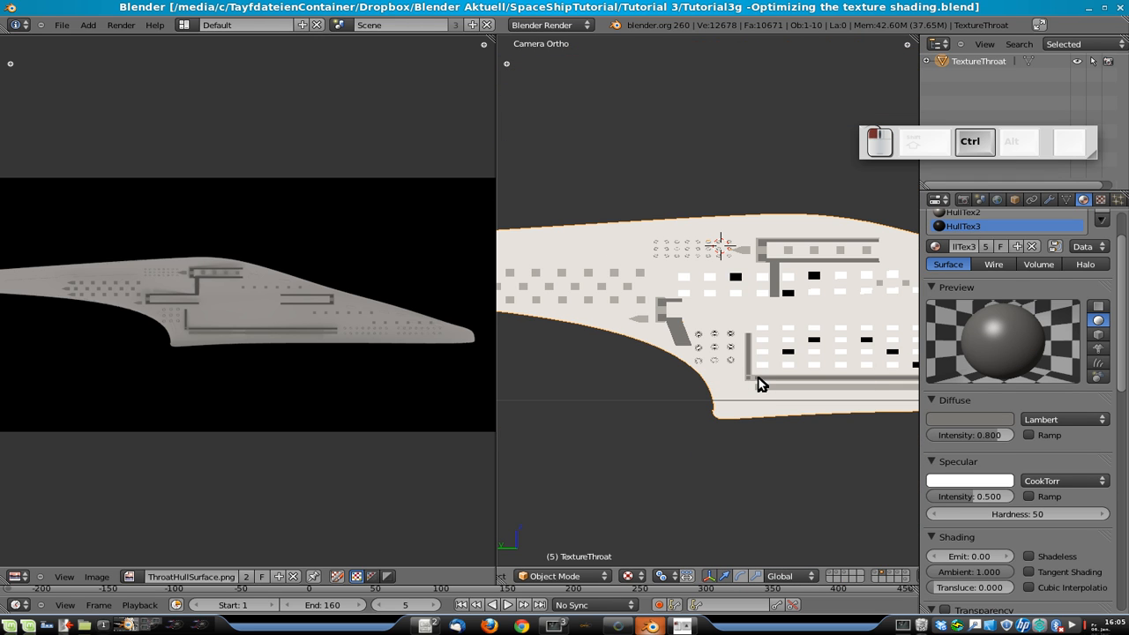
# - Render the throat texture through CamTexThroat with Environment Lighting enabled, and close the result after checking the reshaped grooves
pyautogui.scroll(-5, 760, 369)
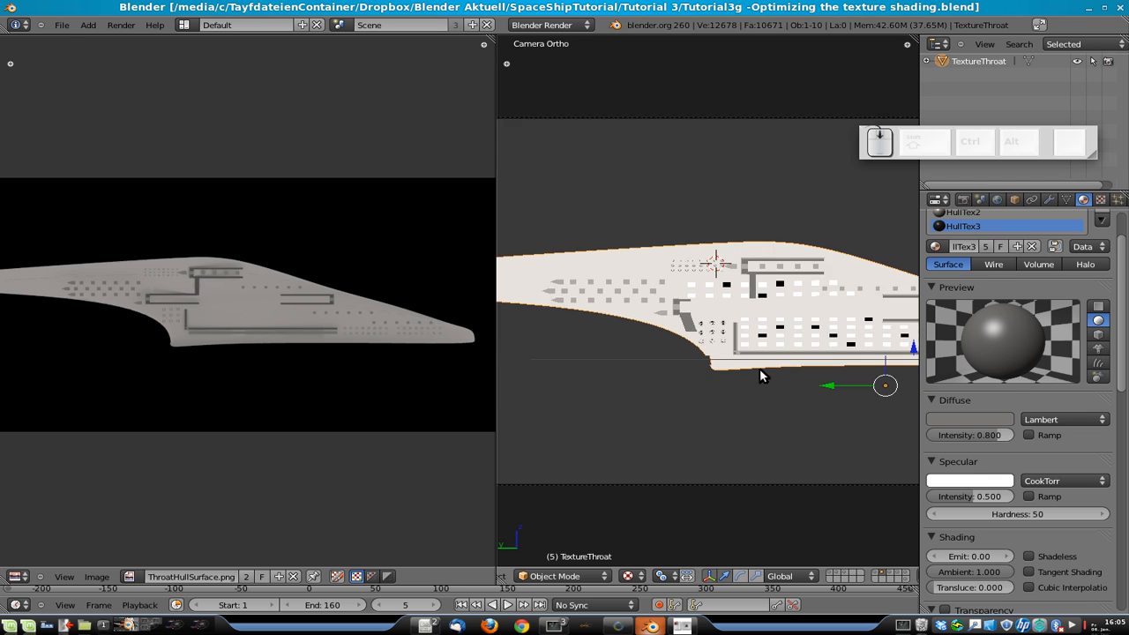
pyautogui.rightClick(736, 221)
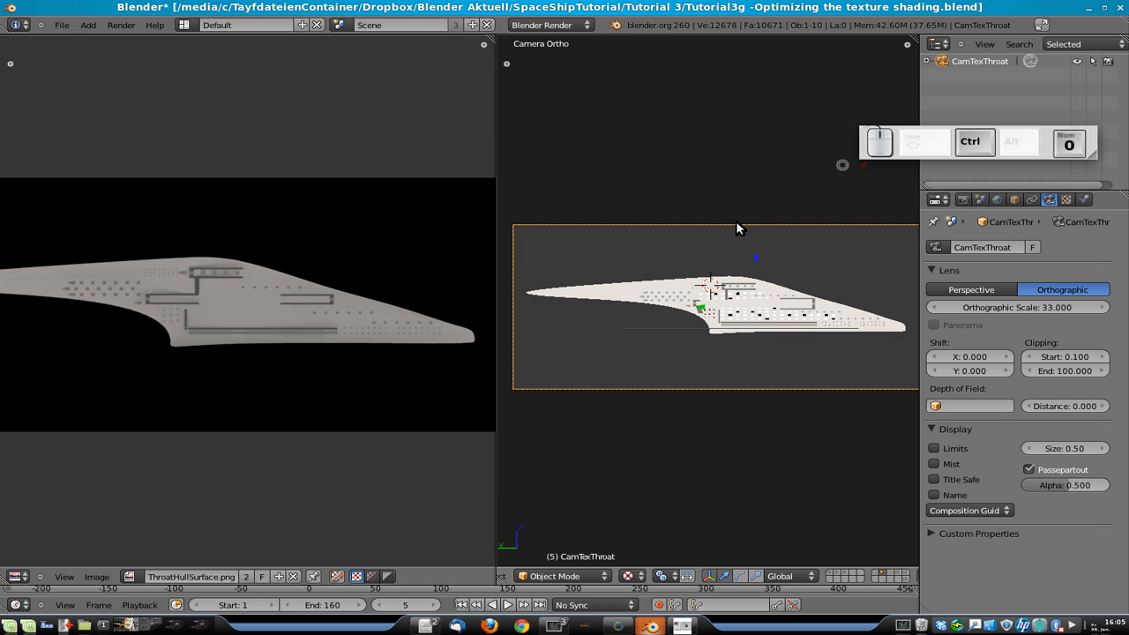
pyautogui.click(980, 199)
pyautogui.click(997, 199)
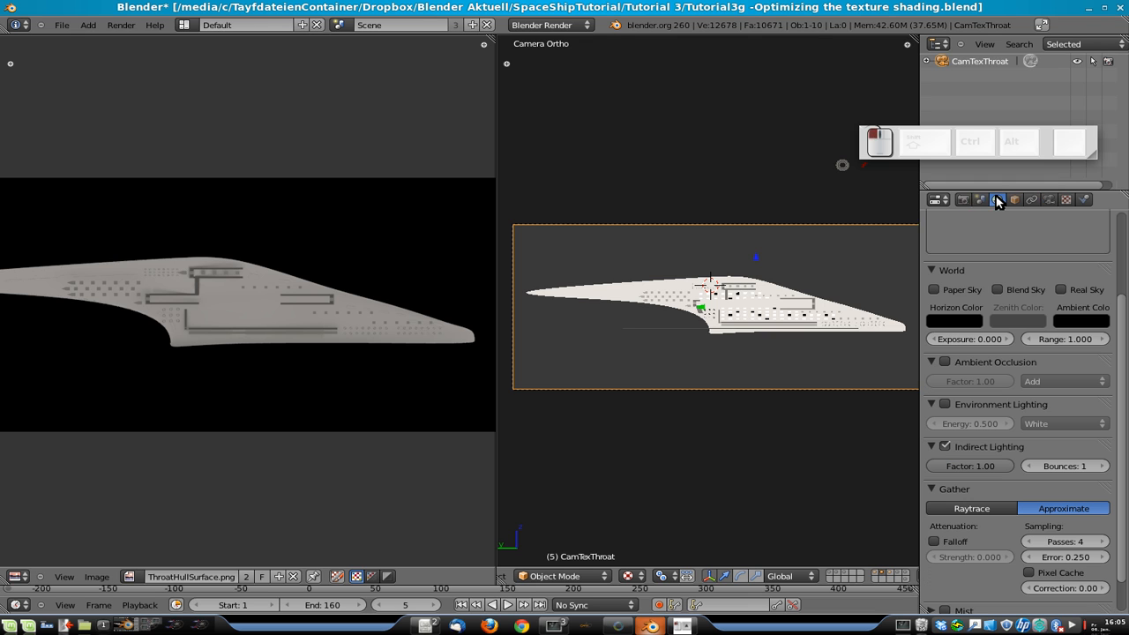
pyautogui.click(944, 404)
pyautogui.press('F12')
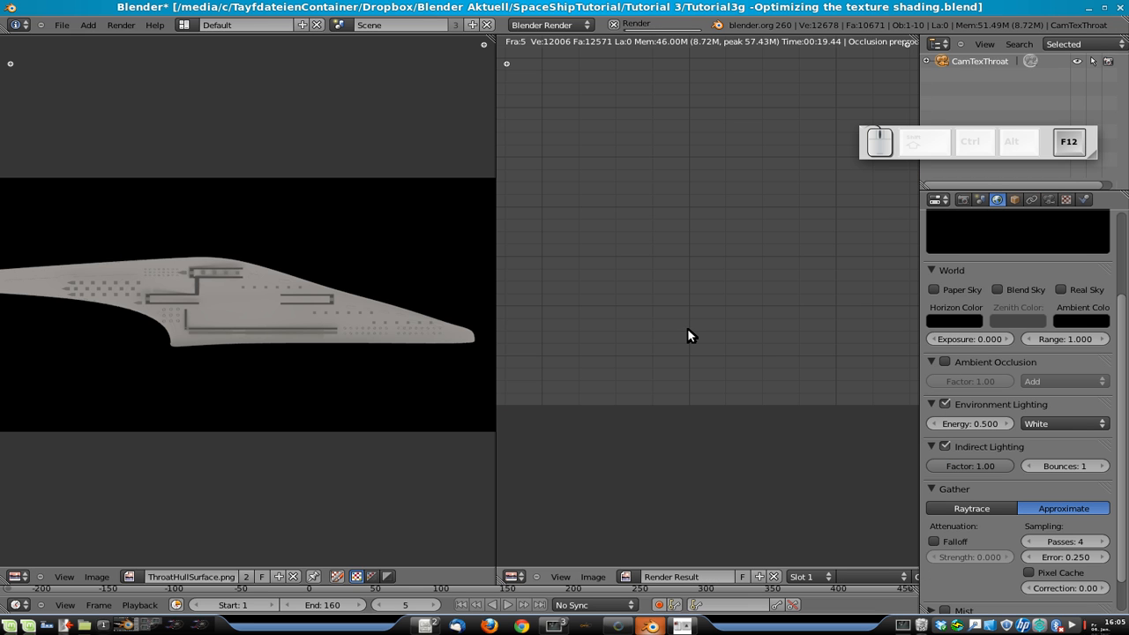
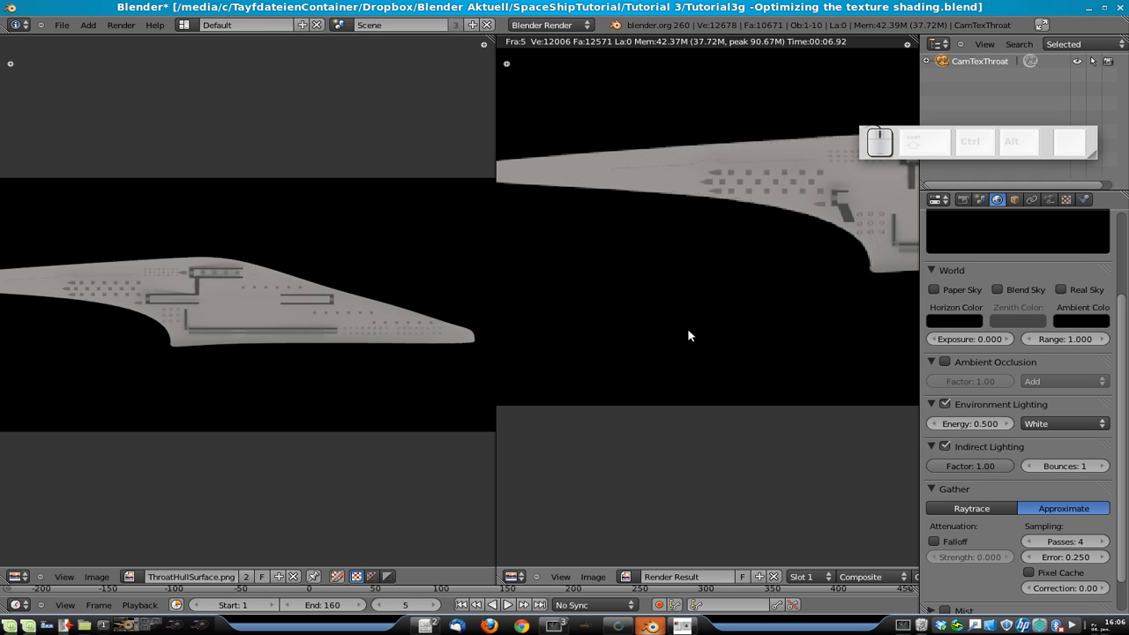
pyautogui.scroll(-3, 688, 336)
pyautogui.moveTo(824, 265); pyautogui.dragTo(765, 283, button='middle')
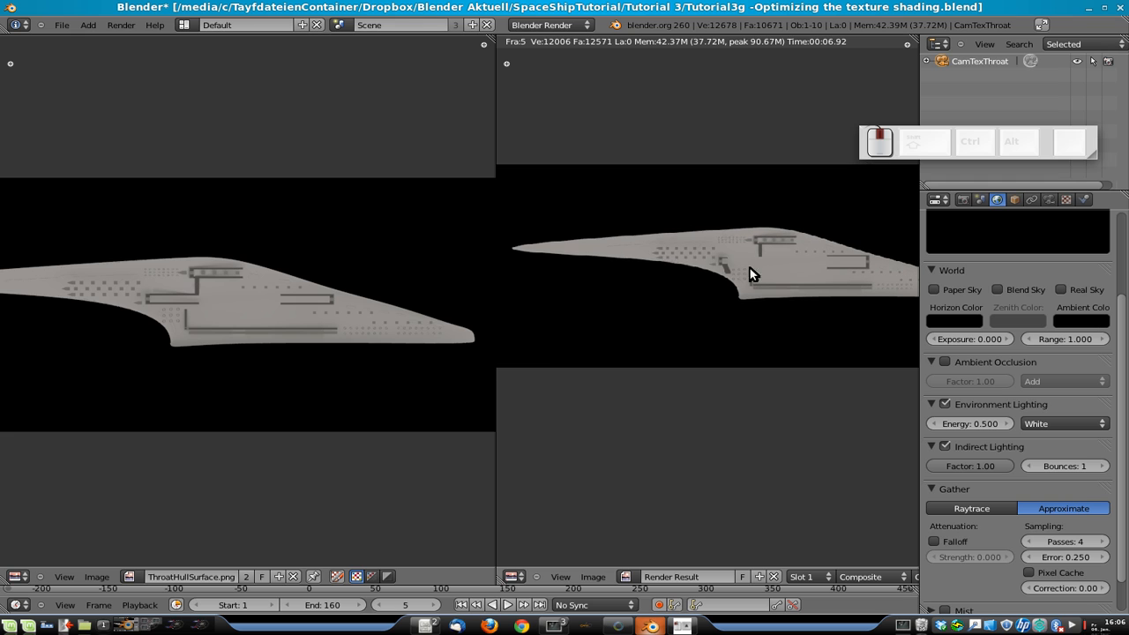
pyautogui.press('Escape')
# - Select TextureThroat and enter edit mode around the slanted bar of the front groove
pyautogui.scroll(6, 711, 335)
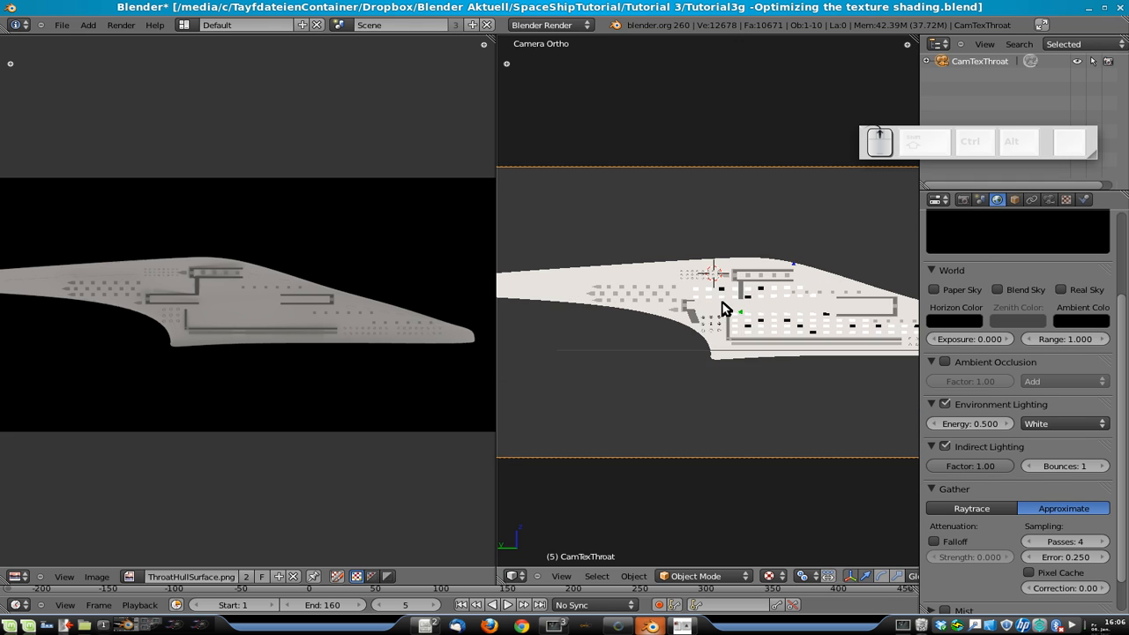
pyautogui.rightClick(669, 360)
pyautogui.press('Tab')
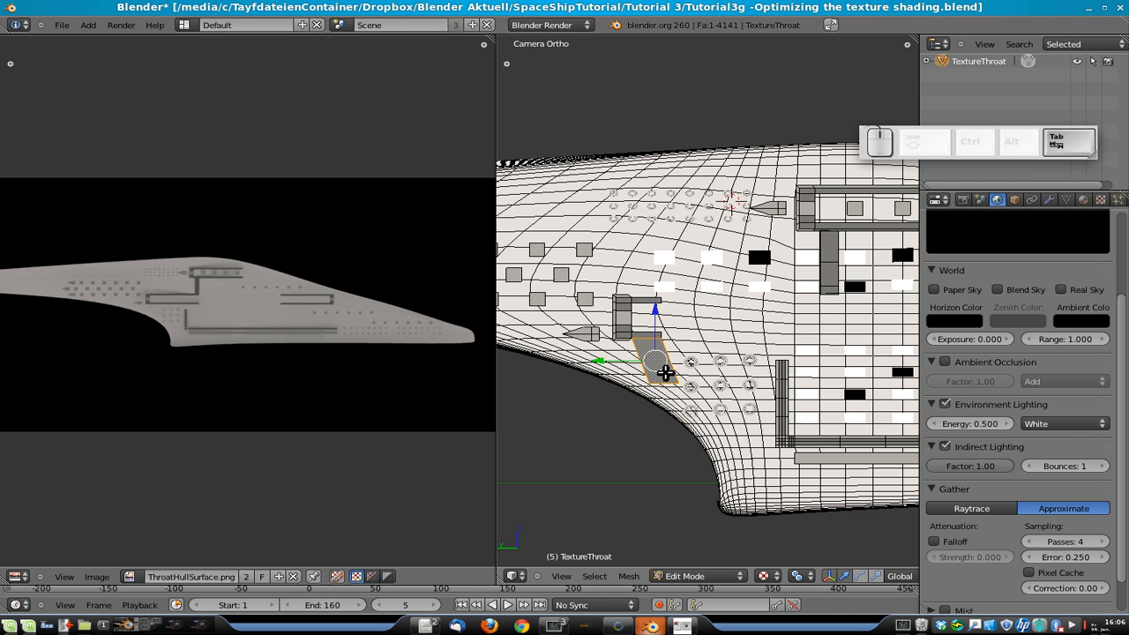
# - Switch to edge selection and shift the lower edge of the front groove's slanted bar along global Y until the bar stands upright
pyautogui.rightClick(668, 385)
pyautogui.scroll(2, 668, 385)
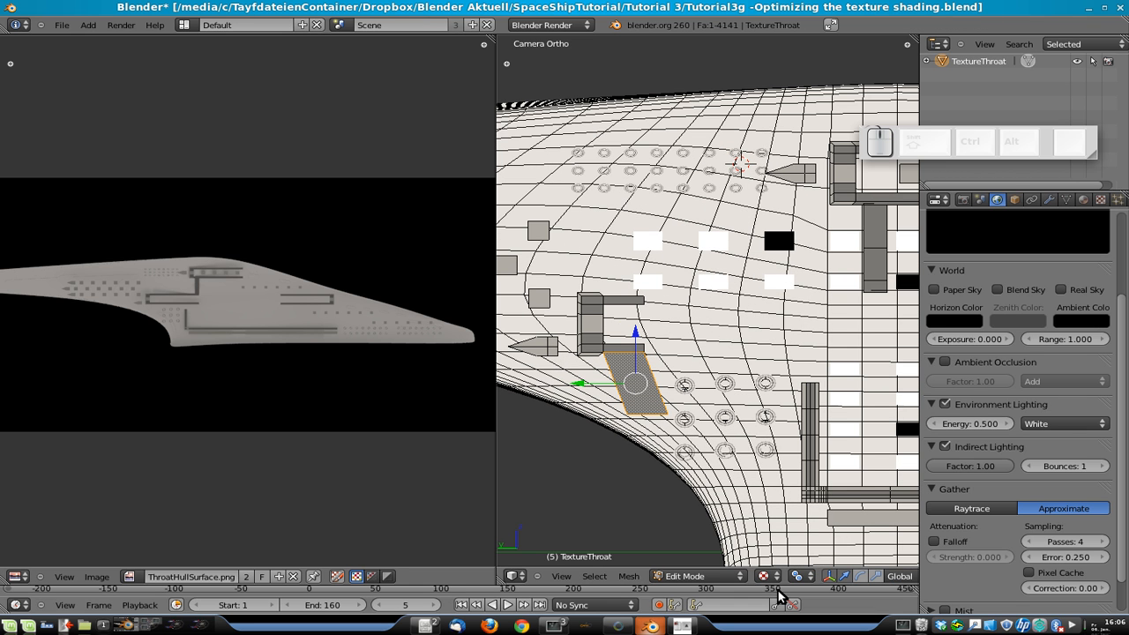
pyautogui.scroll(-4, 794, 583)
pyautogui.scroll(-2, 793, 580)
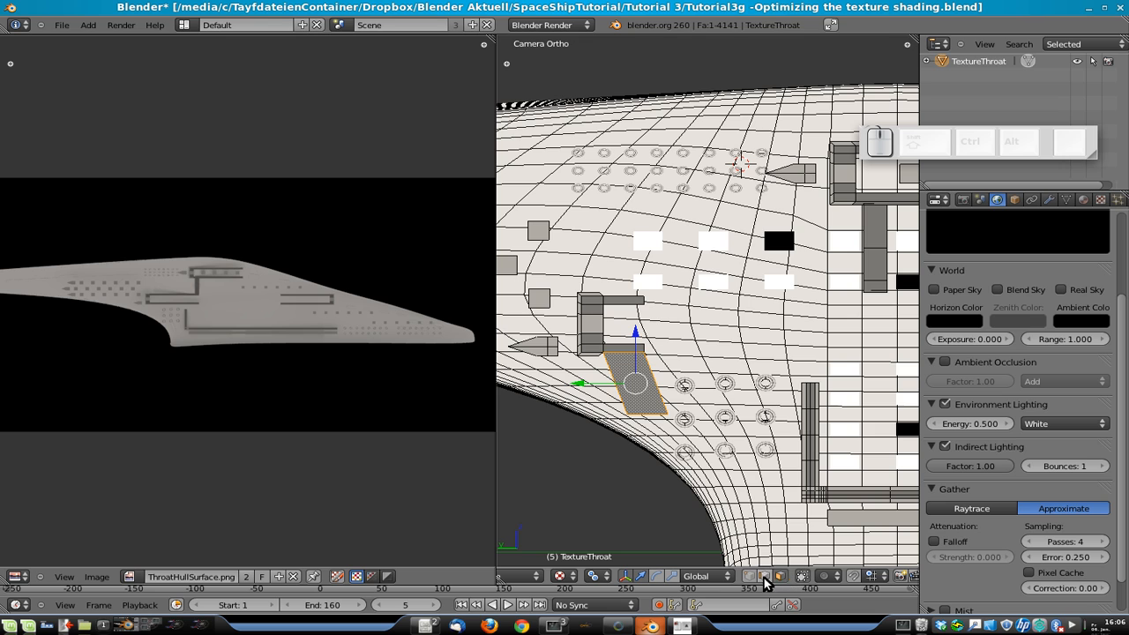
pyautogui.click(765, 579)
pyautogui.rightClick(649, 421)
pyautogui.press('g')
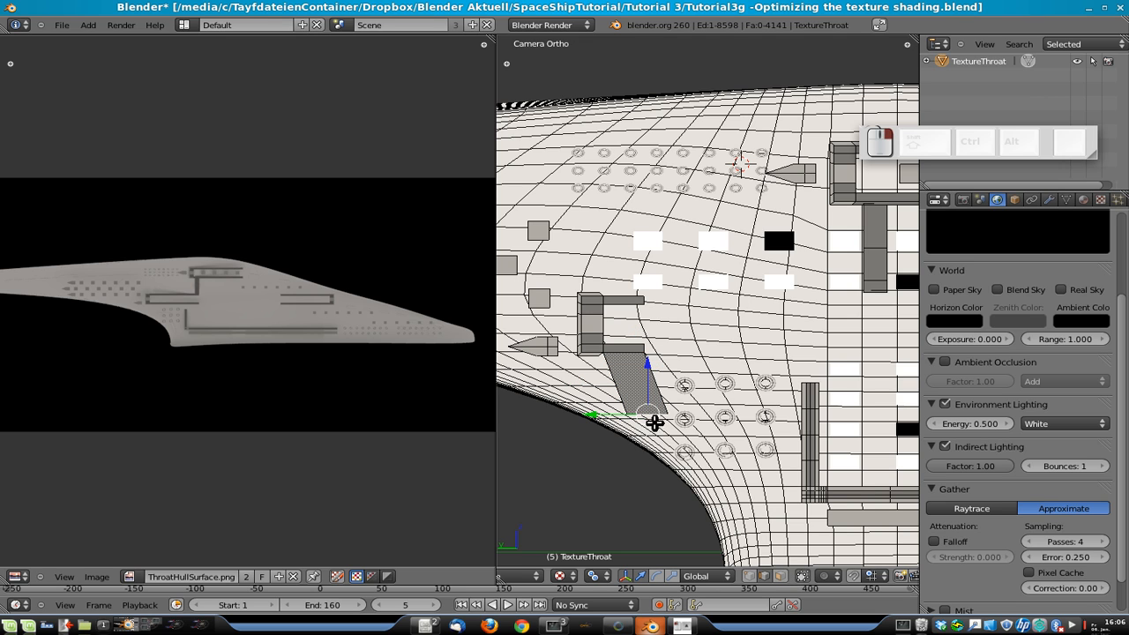
pyautogui.press('x')
pyautogui.press('y')
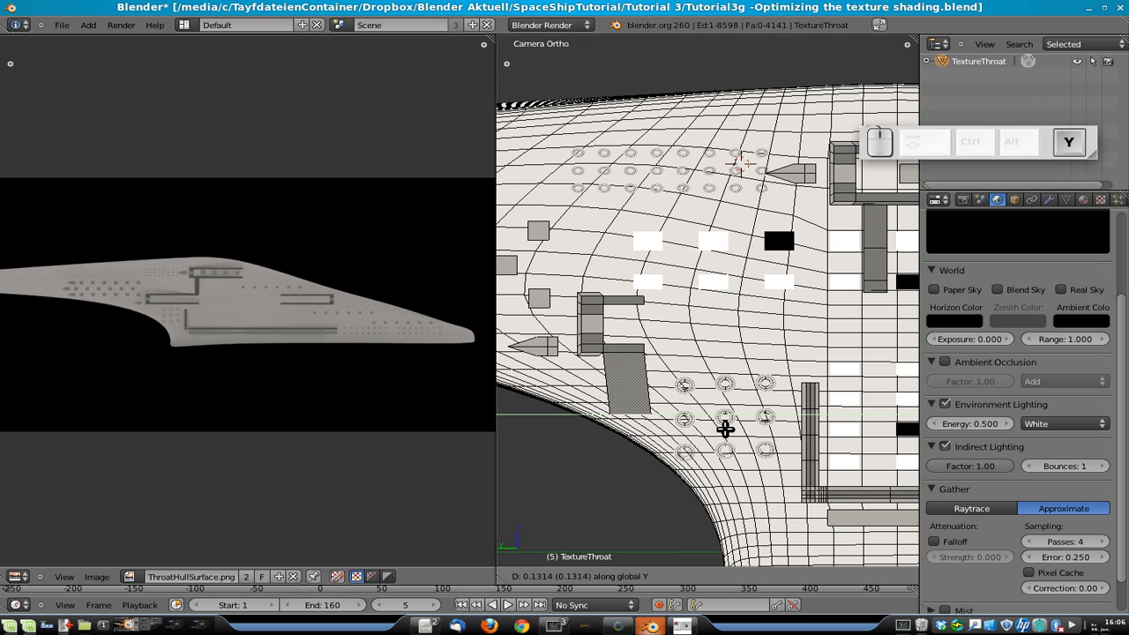
pyautogui.click(691, 428)
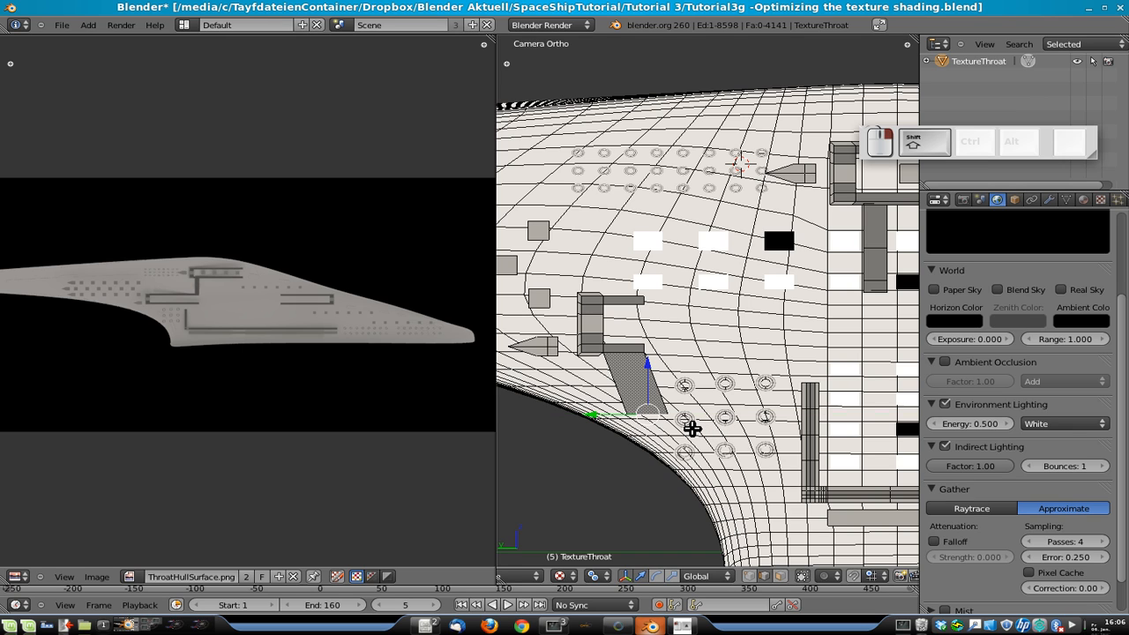
pyautogui.press('g')
pyautogui.press('y')
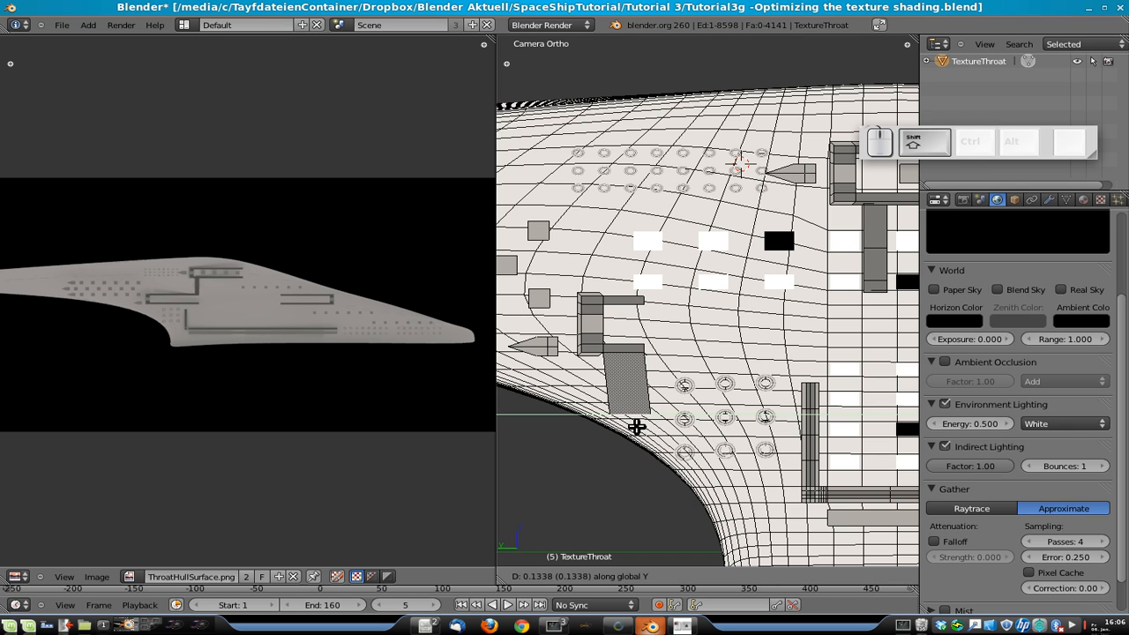
pyautogui.click(592, 428)
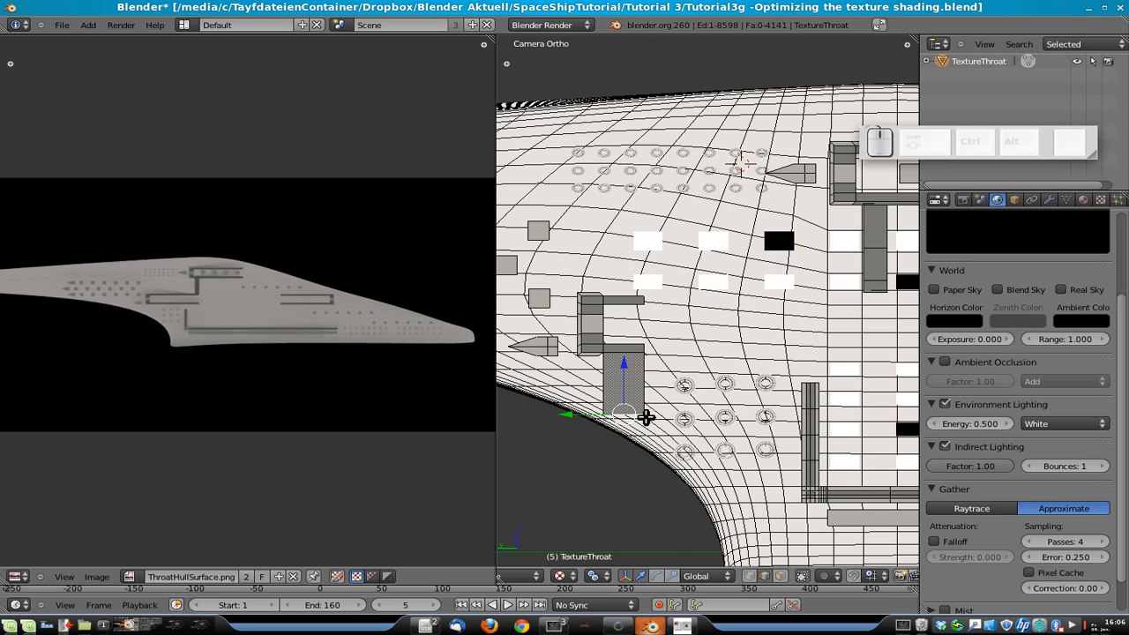
# - Select the upright bar's side edges, scale them along global Y to about half the bar's width, and leave edit mode
pyautogui.keyDown('shift'); pyautogui.rightClick(608, 383); pyautogui.keyUp('shift')
pyautogui.press('s')
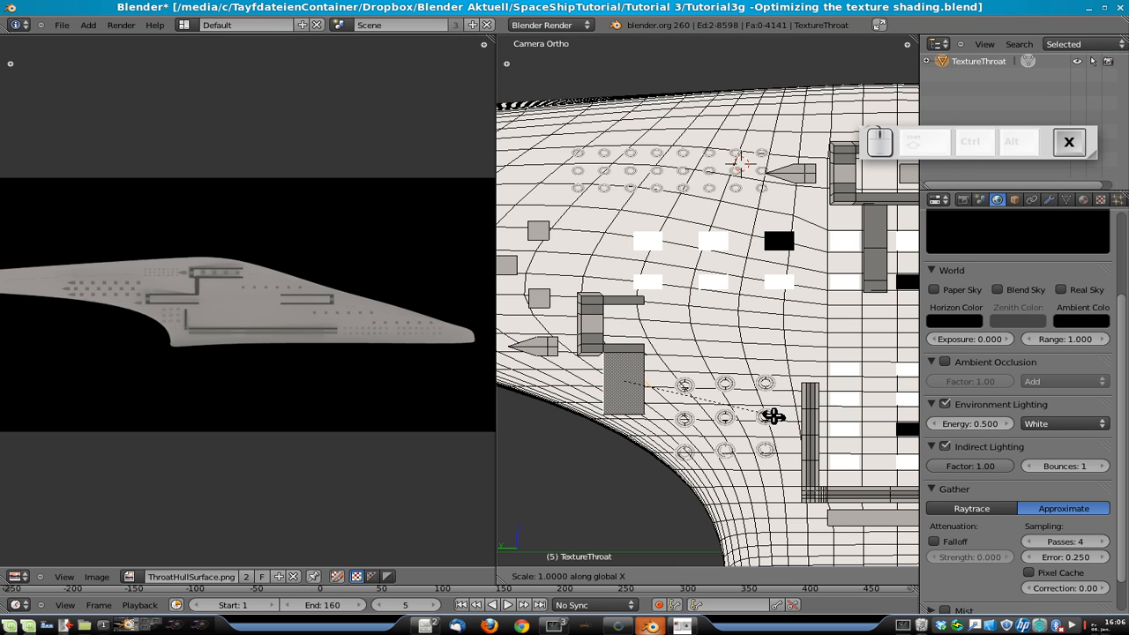
pyautogui.press('y')
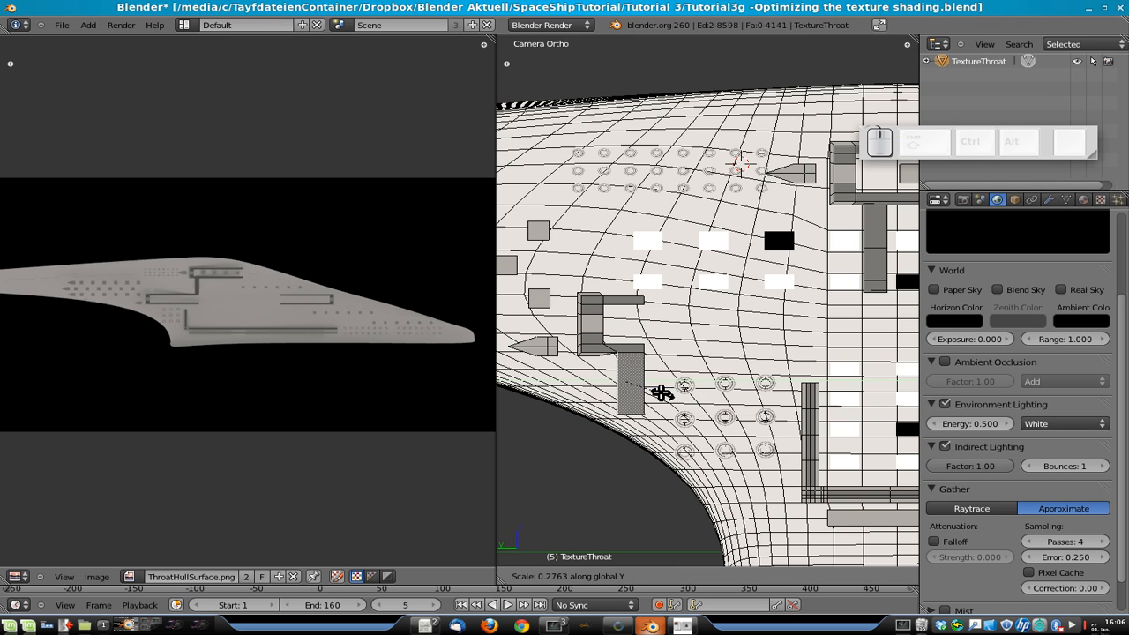
pyautogui.click(653, 384)
pyautogui.keyDown('shift'); pyautogui.rightClick(635, 366); pyautogui.keyUp('shift')
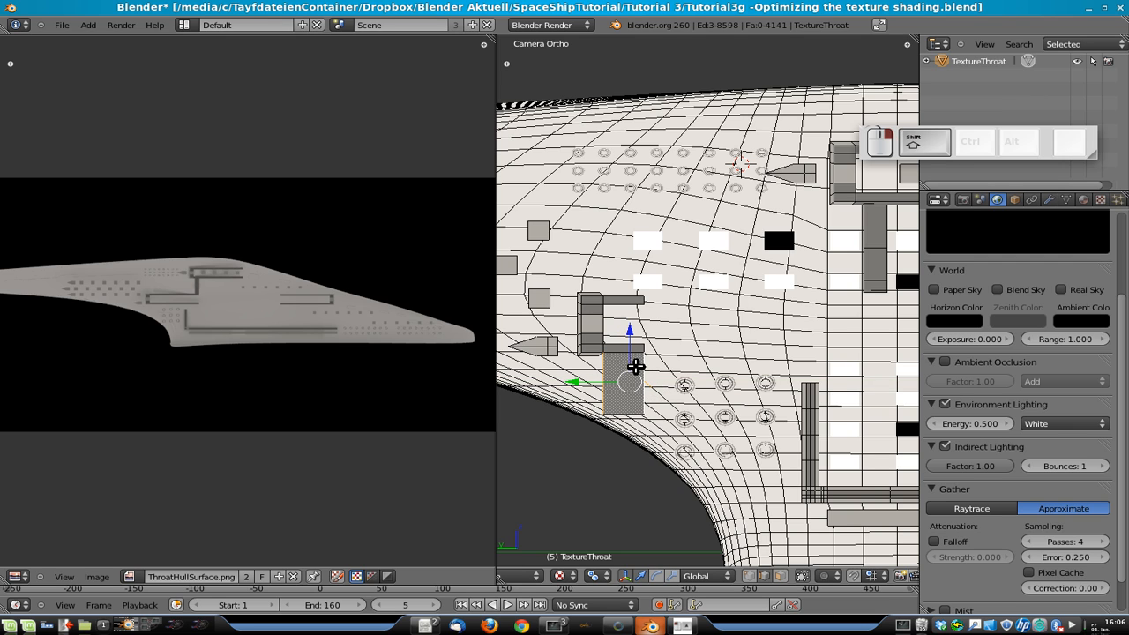
pyautogui.press('s')
pyautogui.press('y')
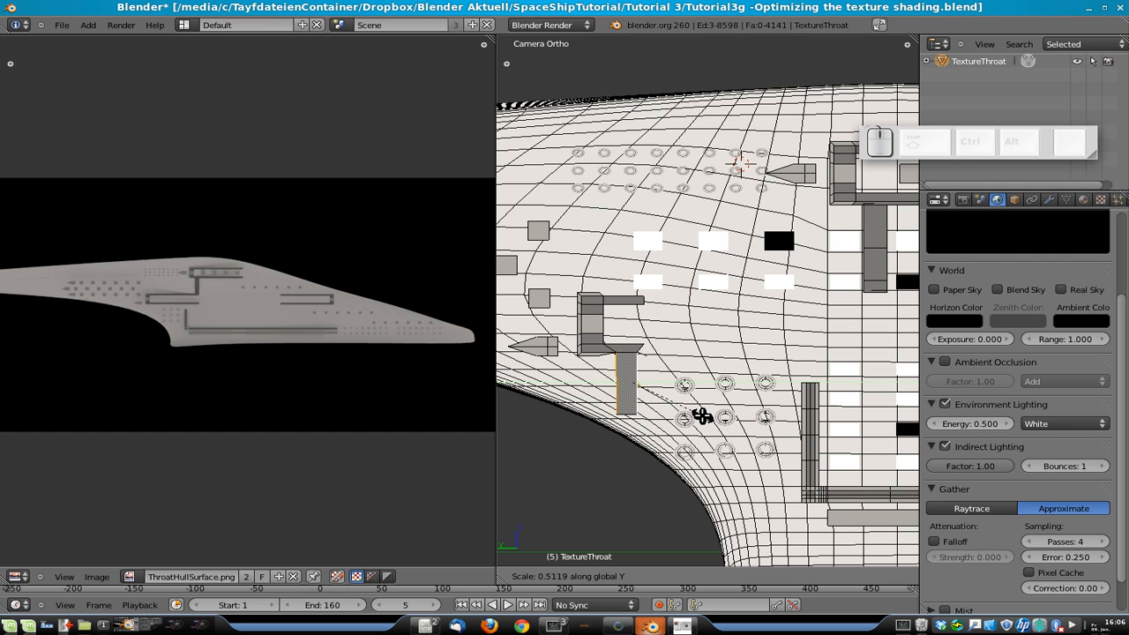
pyautogui.click(688, 416)
pyautogui.press('Tab')
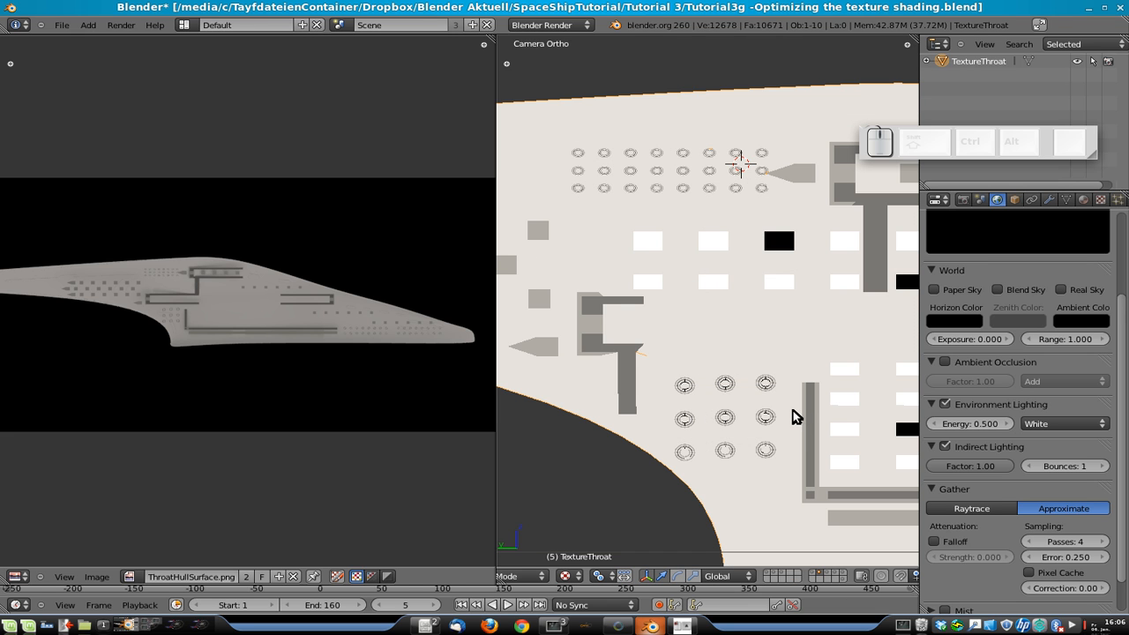
# - In edit mode, select the two vertices on the narrowed bar's left side and scale them to 0 along X
pyautogui.scroll(3, 676, 439)
pyautogui.press('Tab')
pyautogui.scroll(3, 627, 419)
pyautogui.keyDown('shift'); pyautogui.moveTo(665, 466); pyautogui.dragTo(689, 380, button='middle'); pyautogui.keyUp('shift')
pyautogui.scroll(2, 726, 453)
pyautogui.rightClick(617, 377)
pyautogui.keyDown('shift'); pyautogui.rightClick(623, 271); pyautogui.keyUp('shift')
pyautogui.press('s')
pyautogui.press('x')
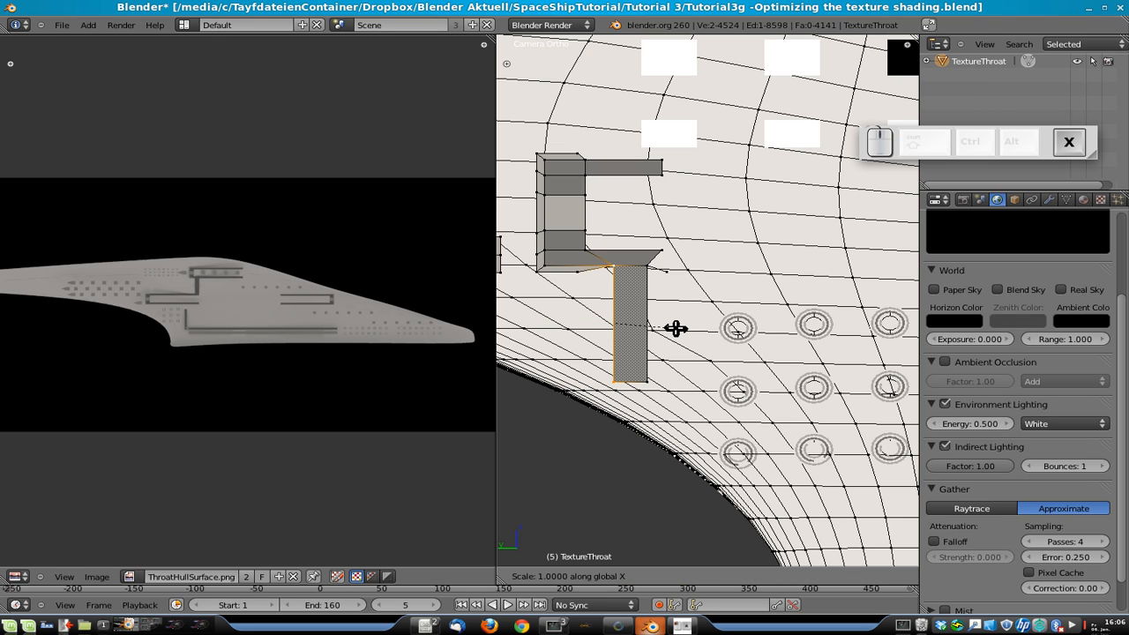
pyautogui.press('x')
pyautogui.press('0')
pyautogui.press('Return')
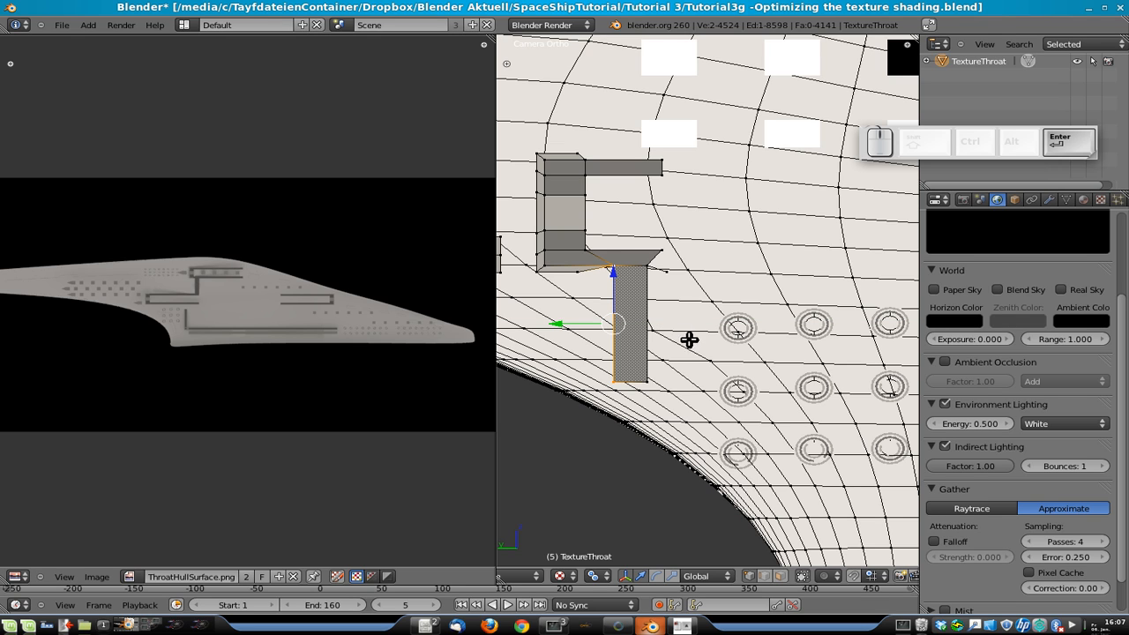
# - Align the two vertices on the bar's right side by scaling them to 0 along Y, and leave edit mode
pyautogui.rightClick(649, 263)
pyautogui.keyDown('shift'); pyautogui.rightClick(649, 382); pyautogui.keyUp('shift')
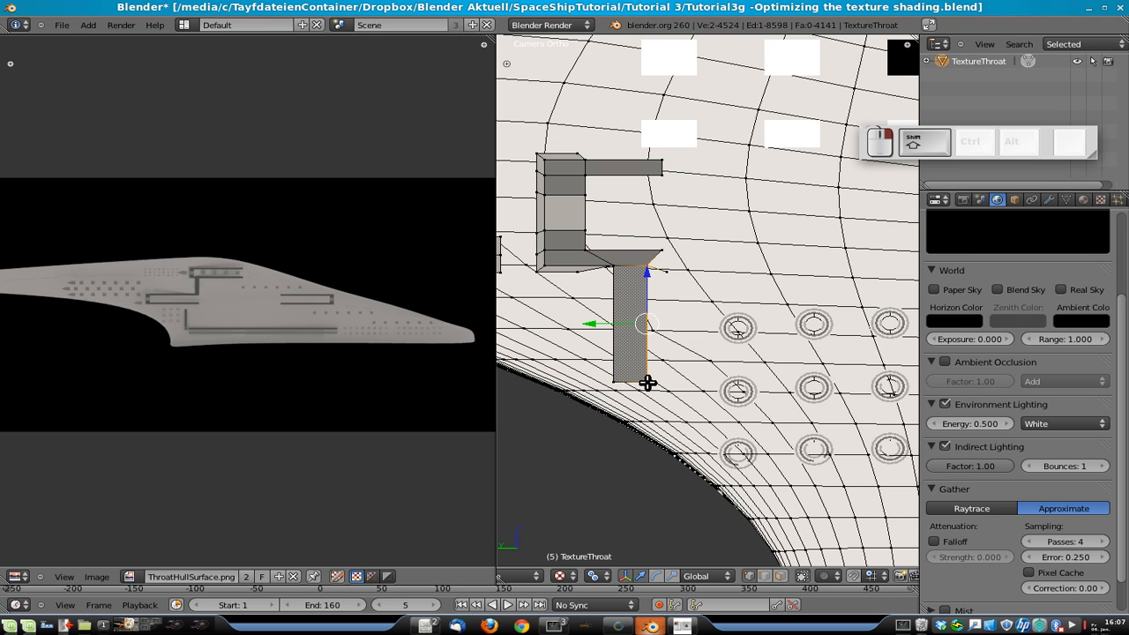
pyautogui.press('s')
pyautogui.press('y')
pyautogui.press('0')
pyautogui.click(668, 390)
pyautogui.press('Tab')
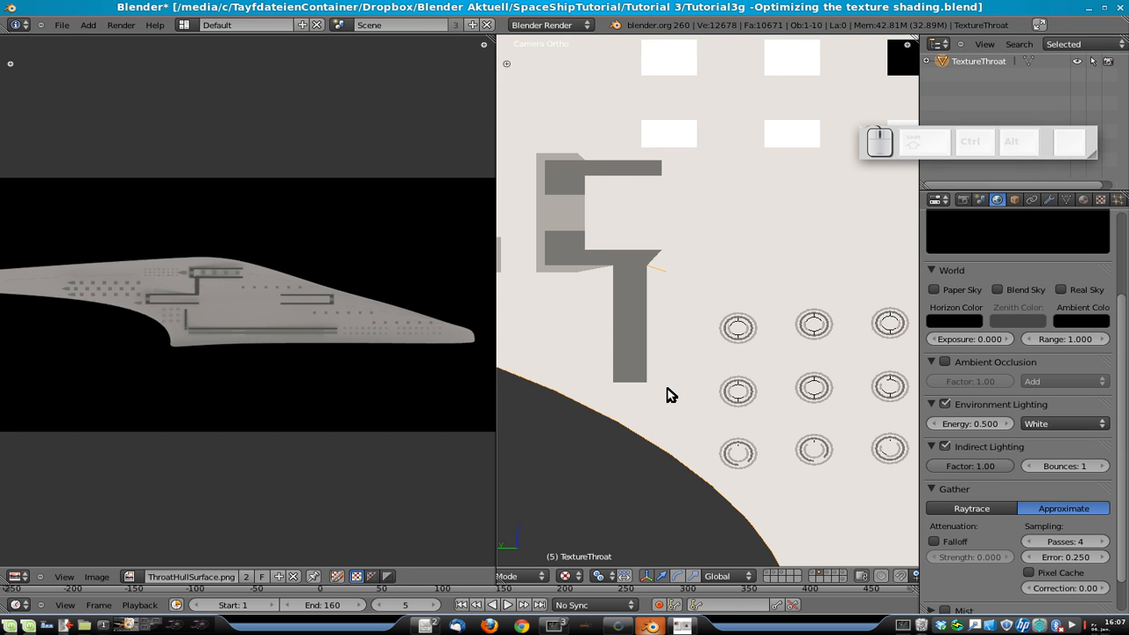
# - Delete the stray vertex just right of the bar's upper end in edit mode
pyautogui.press('Tab')
pyautogui.scroll(2, 671, 362)
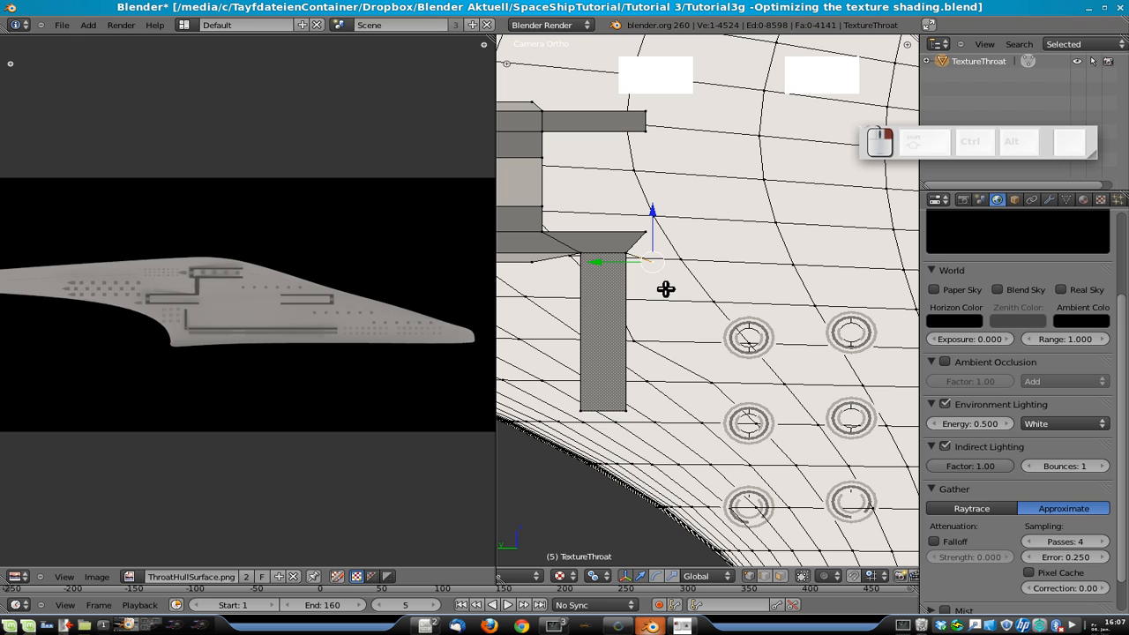
pyautogui.press('x')
pyautogui.click(662, 268)
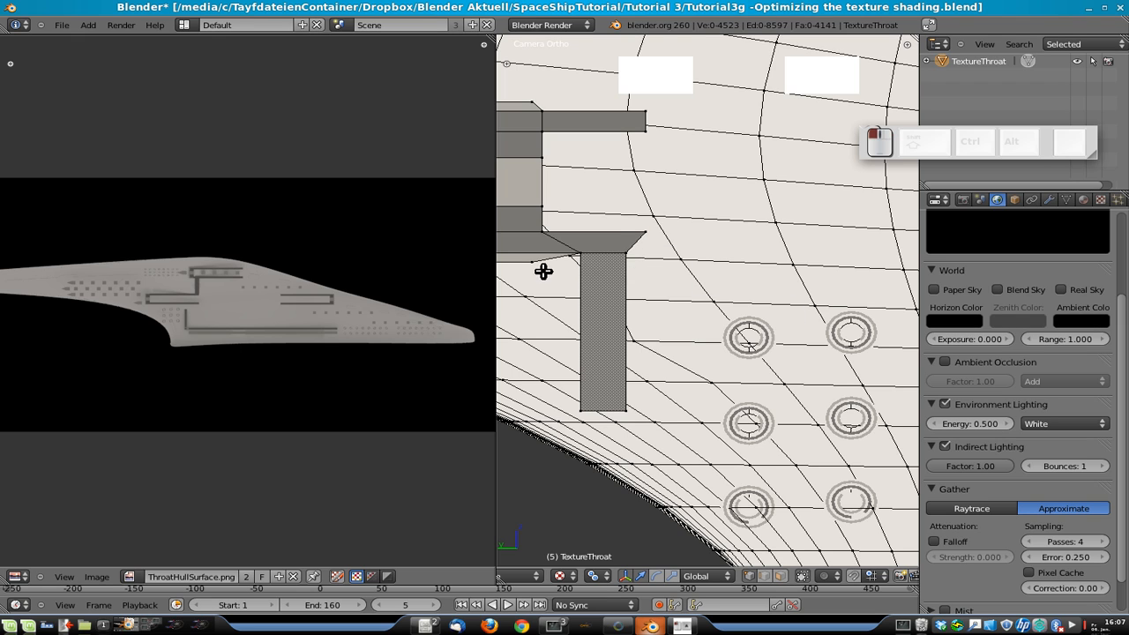
# - Try deleting the vertex beside the bar's upper left corner, and undo the deletion
pyautogui.rightClick(574, 257)
pyautogui.press('x')
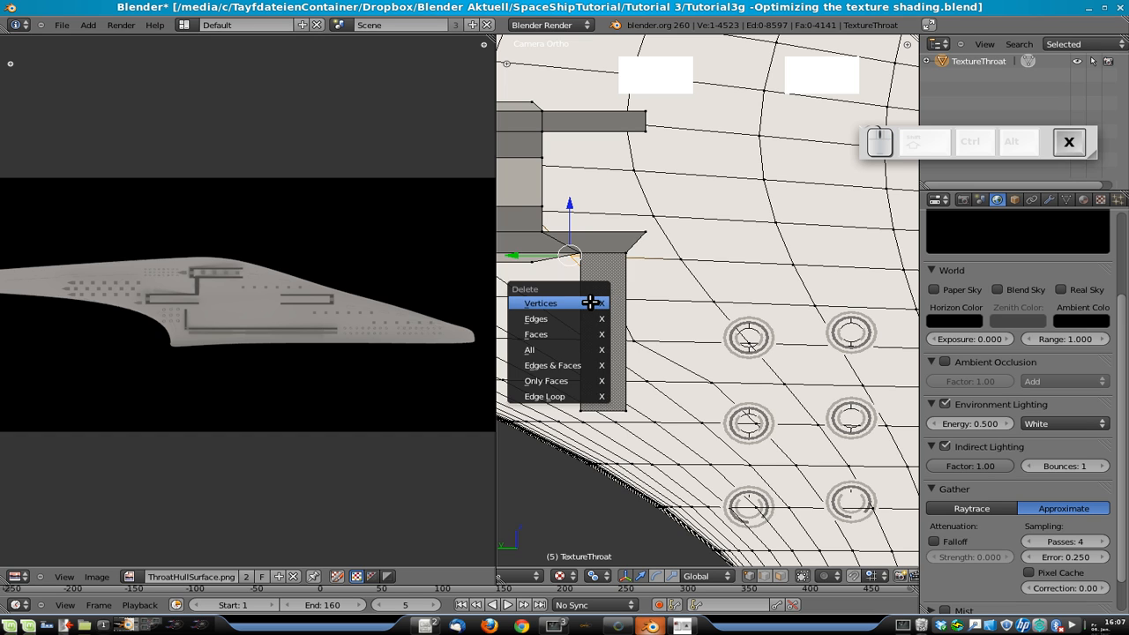
pyautogui.click(591, 300)
pyautogui.hotkey('ctrl', 'z')
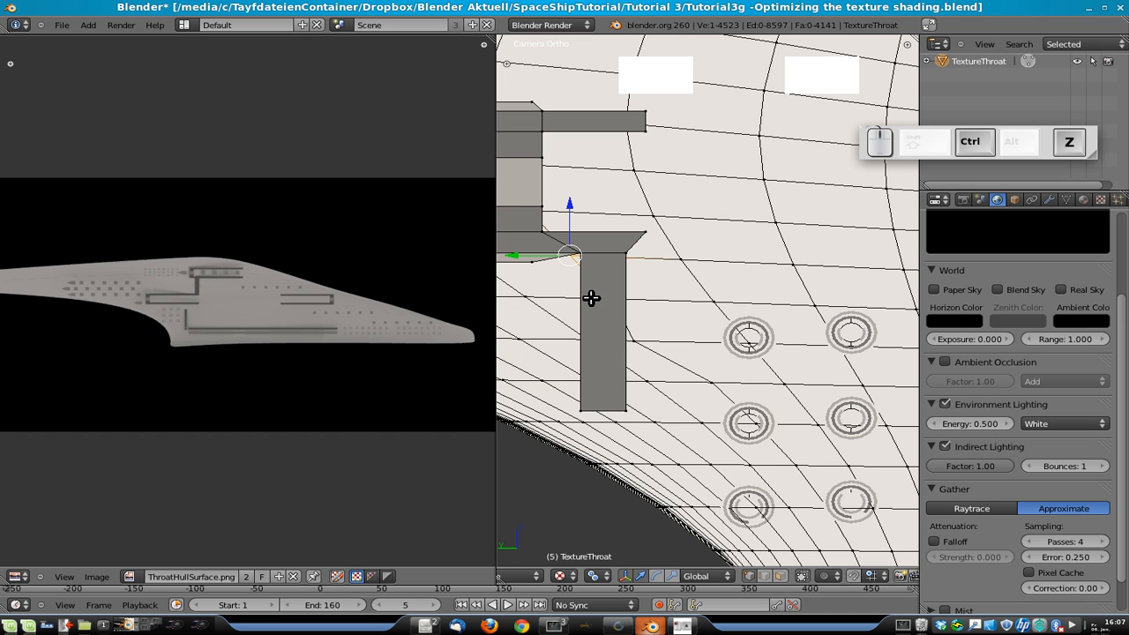
# - Save the blend file over the existing version and render the throat texture to inspect the reshaped front groove
pyautogui.hotkey('ctrl', 's')
pyautogui.click(566, 292)
pyautogui.press('F12')
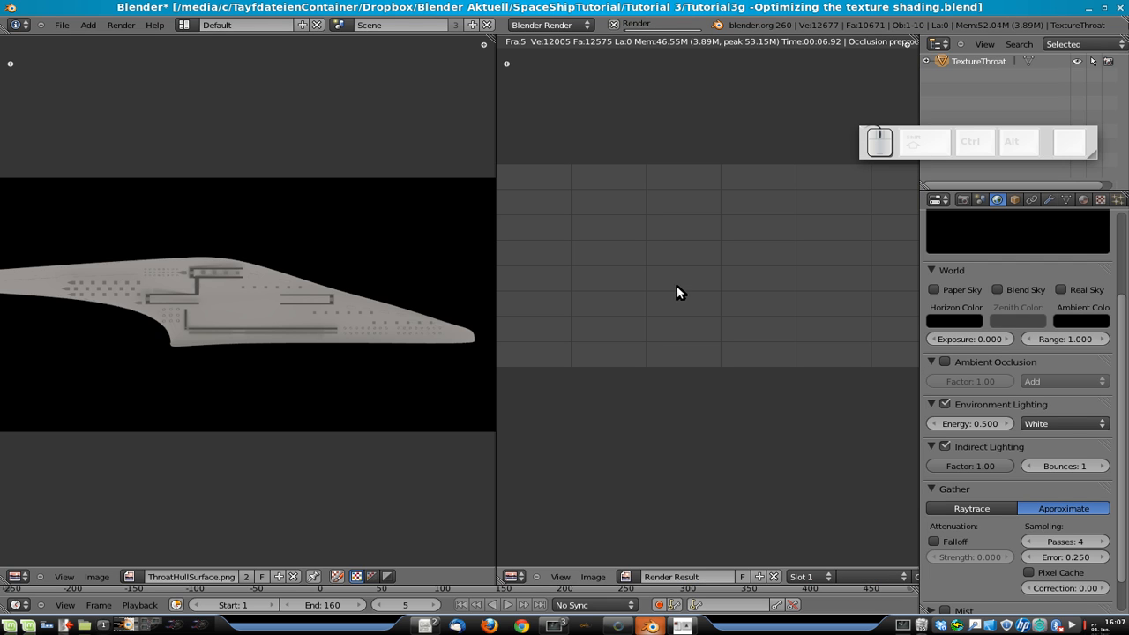
pyautogui.scroll(-2, 719, 280)
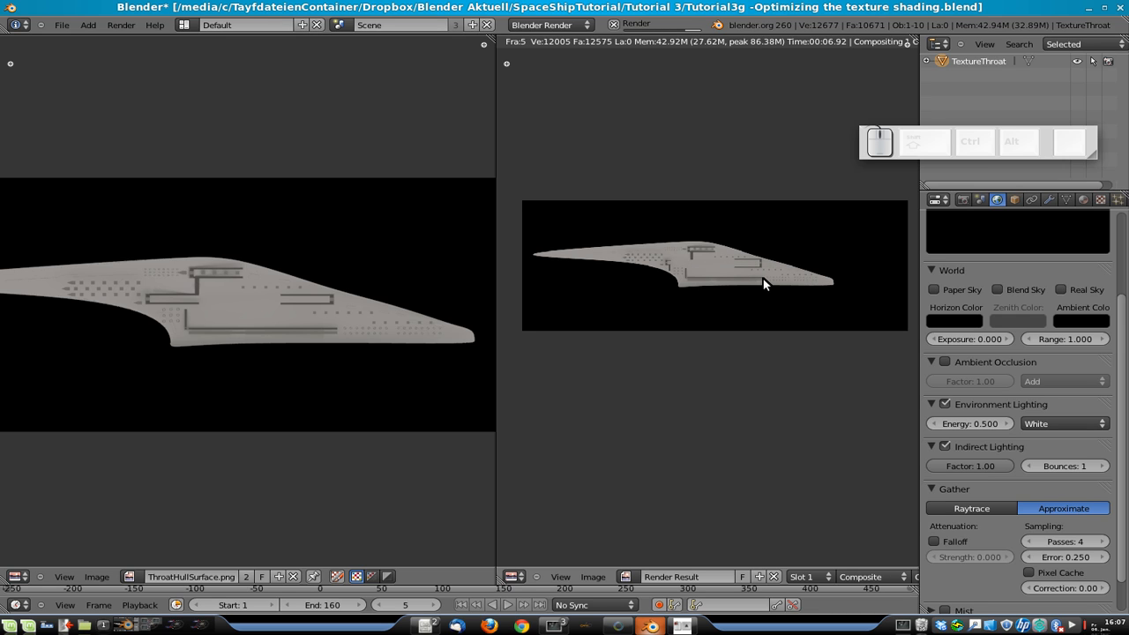
pyautogui.scroll(1, 779, 269)
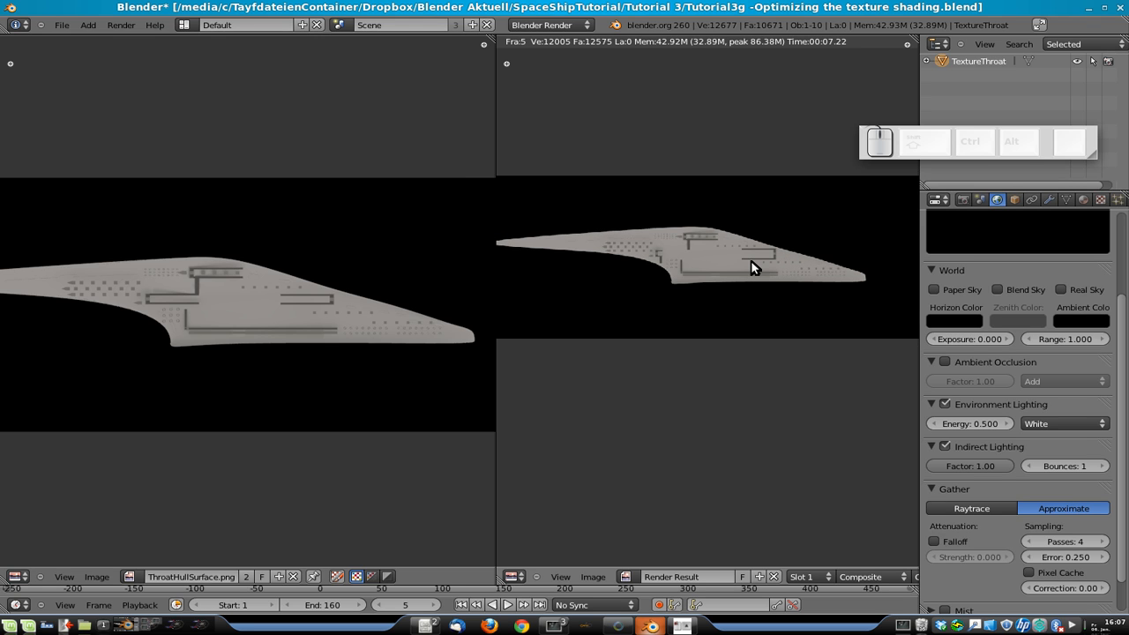
# - Save the render over ThroatHullSurface_v2.png in the Textures folder and close the render result
pyautogui.press('F3')
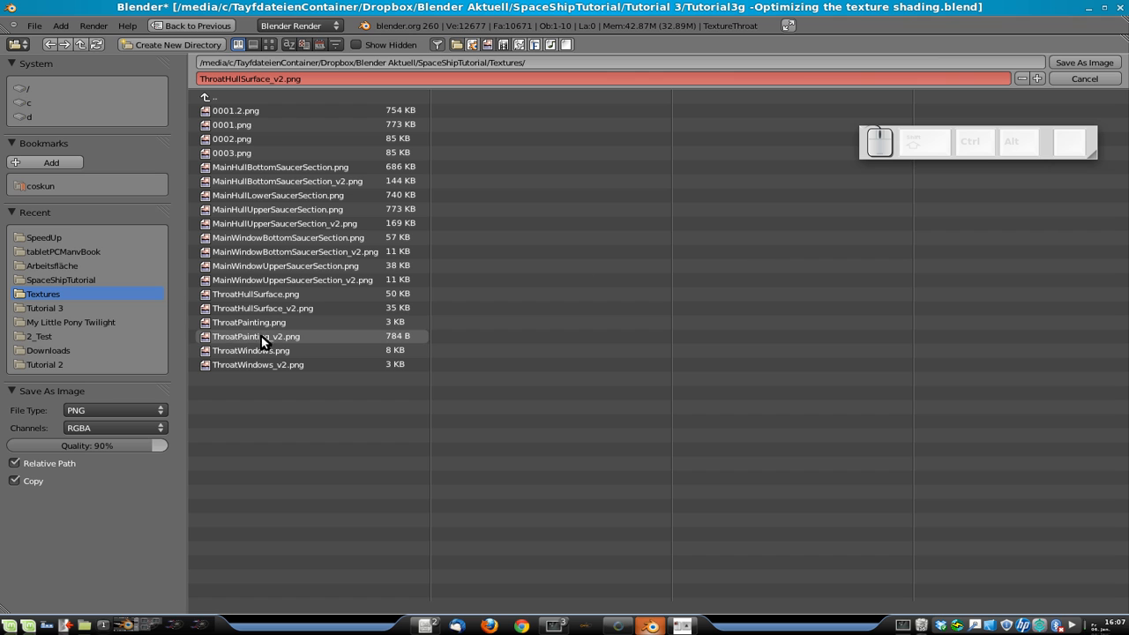
pyautogui.click(274, 308)
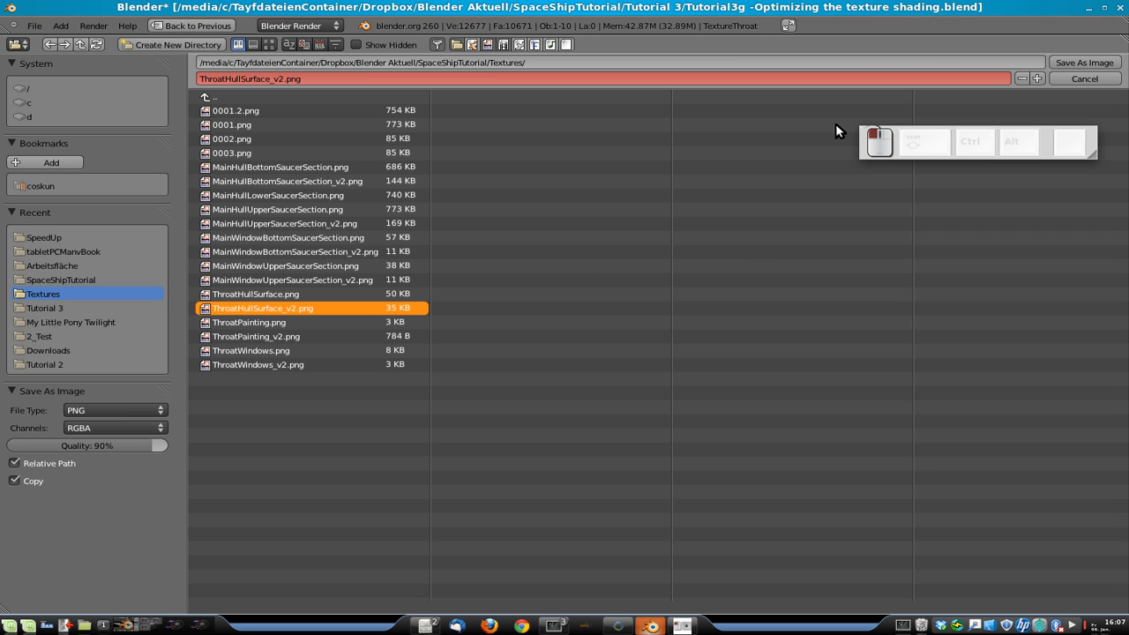
pyautogui.click(1086, 63)
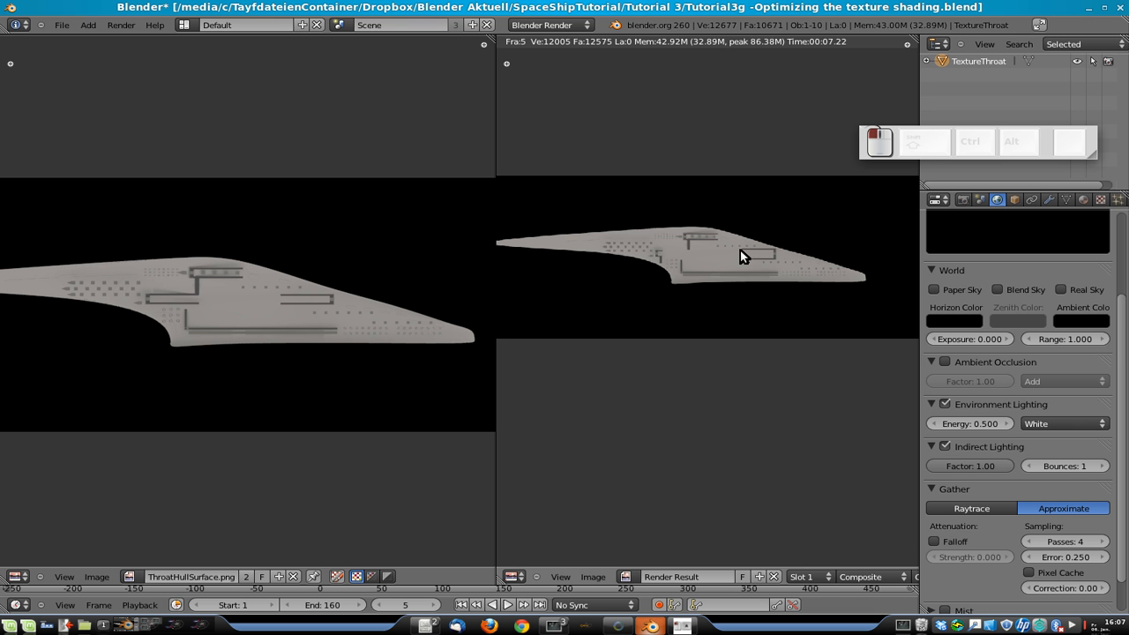
pyautogui.press('Escape')
# - Show layers 1 and 2, make the main Camera the active view, and select the Cube hull
pyautogui.scroll(-4, 741, 256)
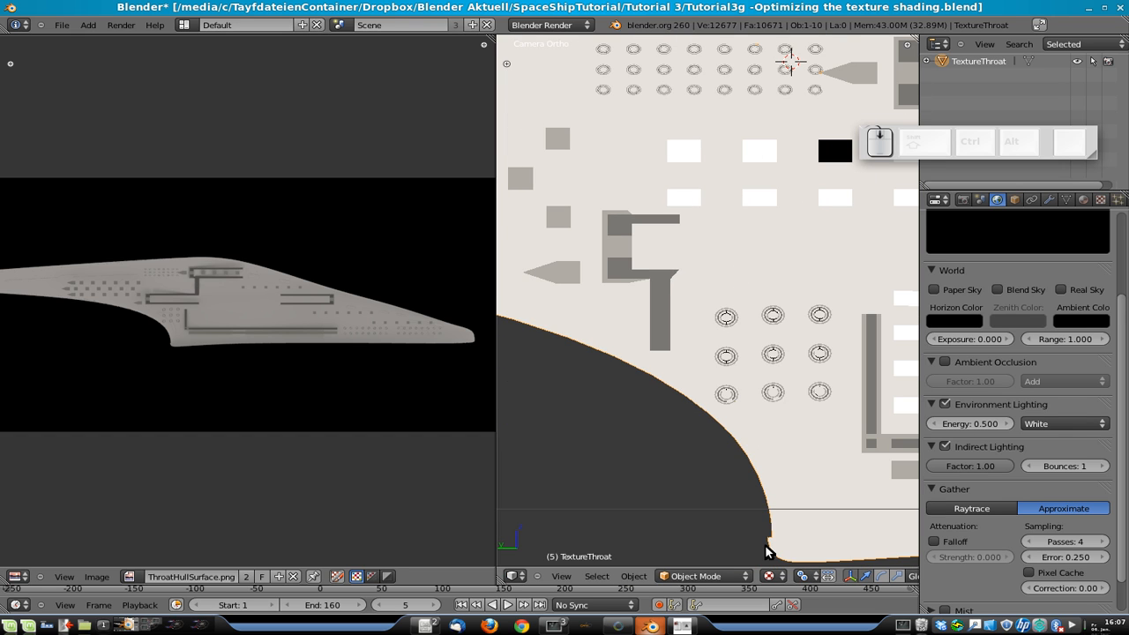
pyautogui.press('1')
pyautogui.hotkey('shift', '2')
pyautogui.scroll(-15, 812, 424)
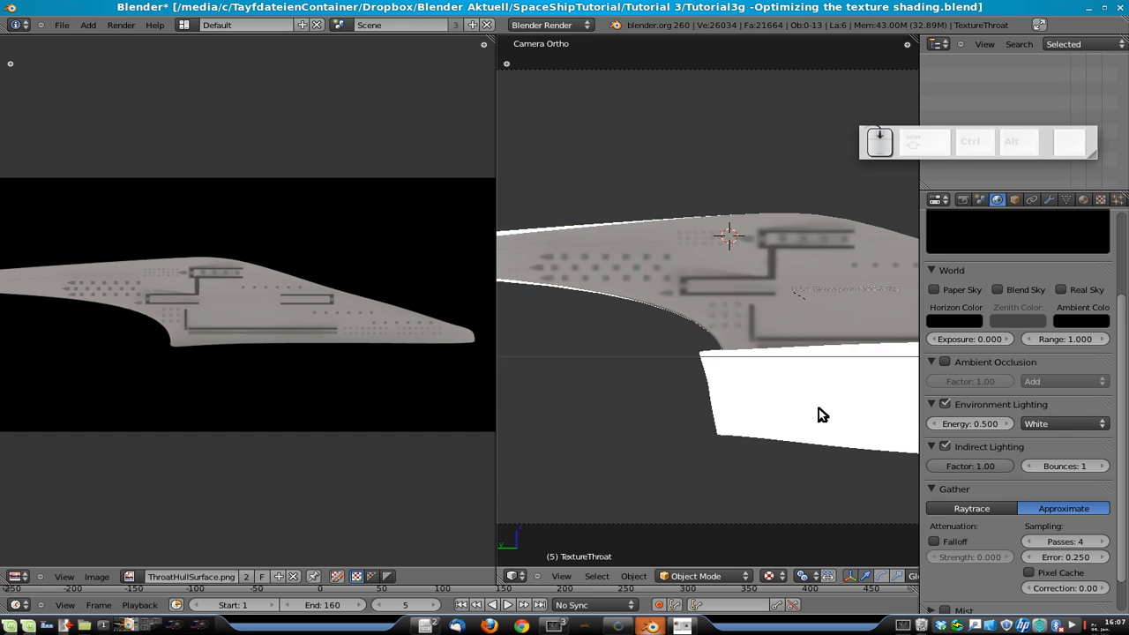
pyautogui.scroll(-6, 626, 340)
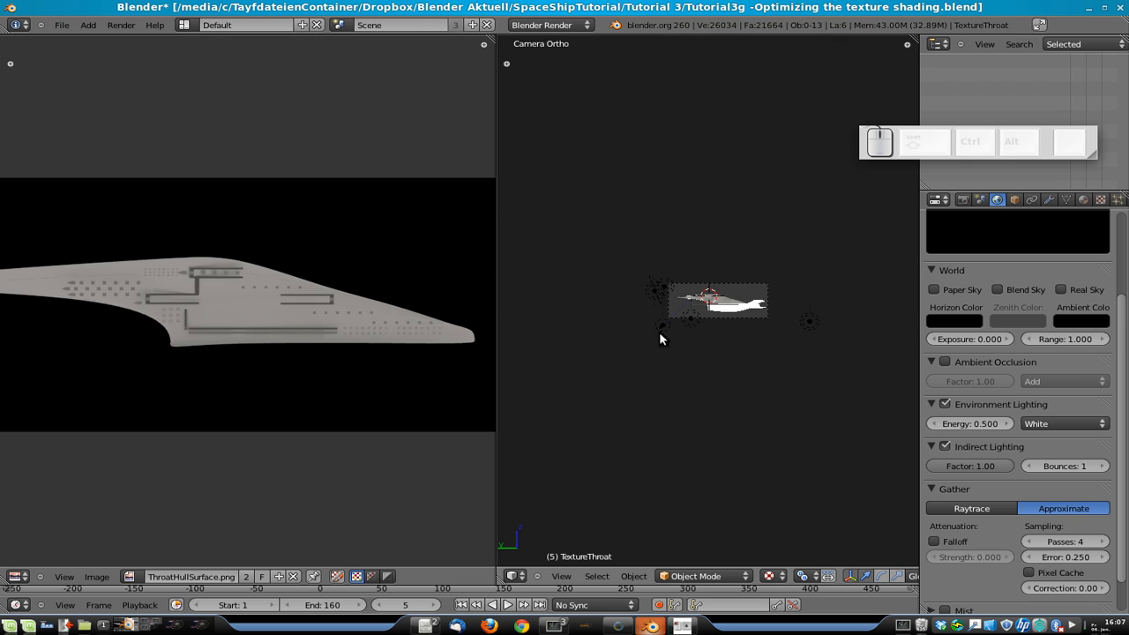
pyautogui.scroll(7, 648, 348)
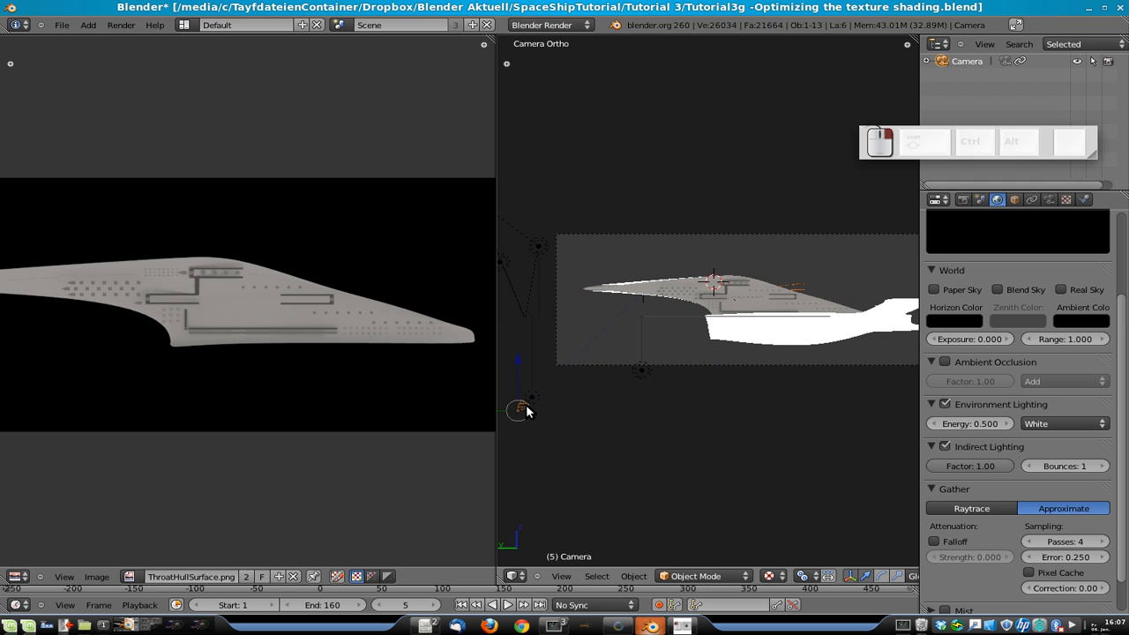
pyautogui.hotkey('ctrl', 'z')
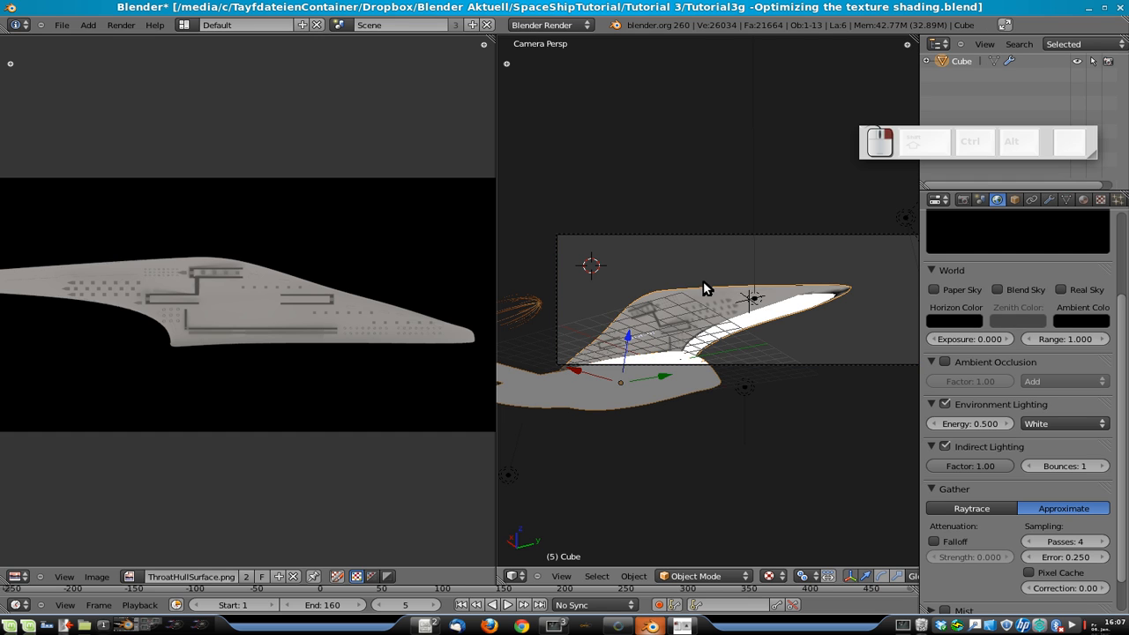
# - Reload ThroatHullSurface_v2.png in the Cube's hull texture and turn off the world's Environment Lighting
pyautogui.click(1084, 199)
pyautogui.click(1100, 199)
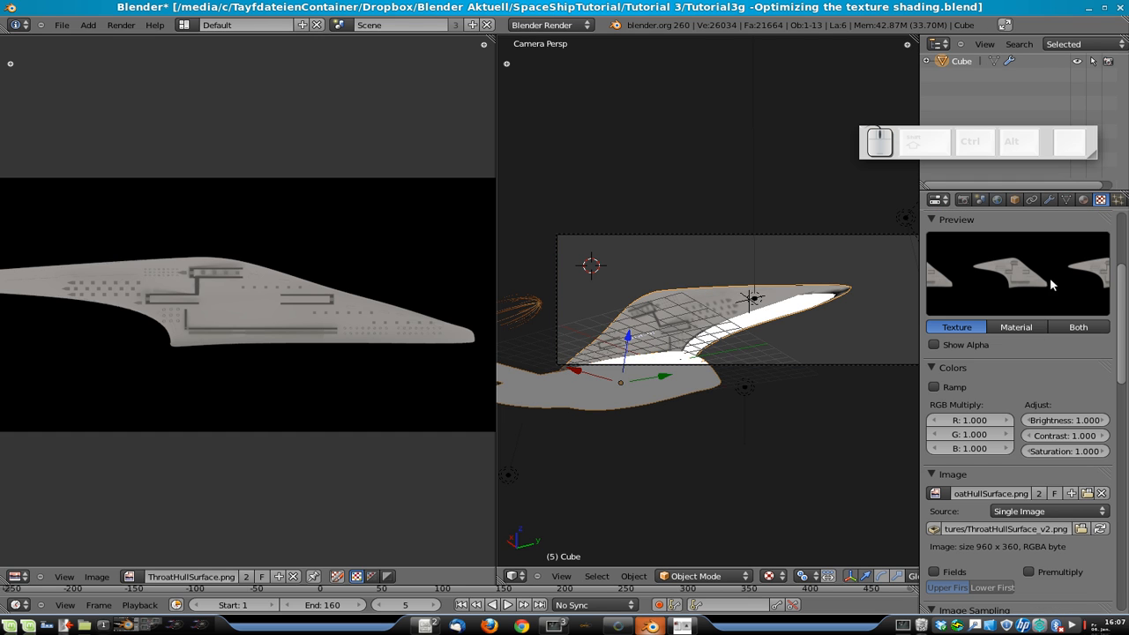
pyautogui.click(1101, 529)
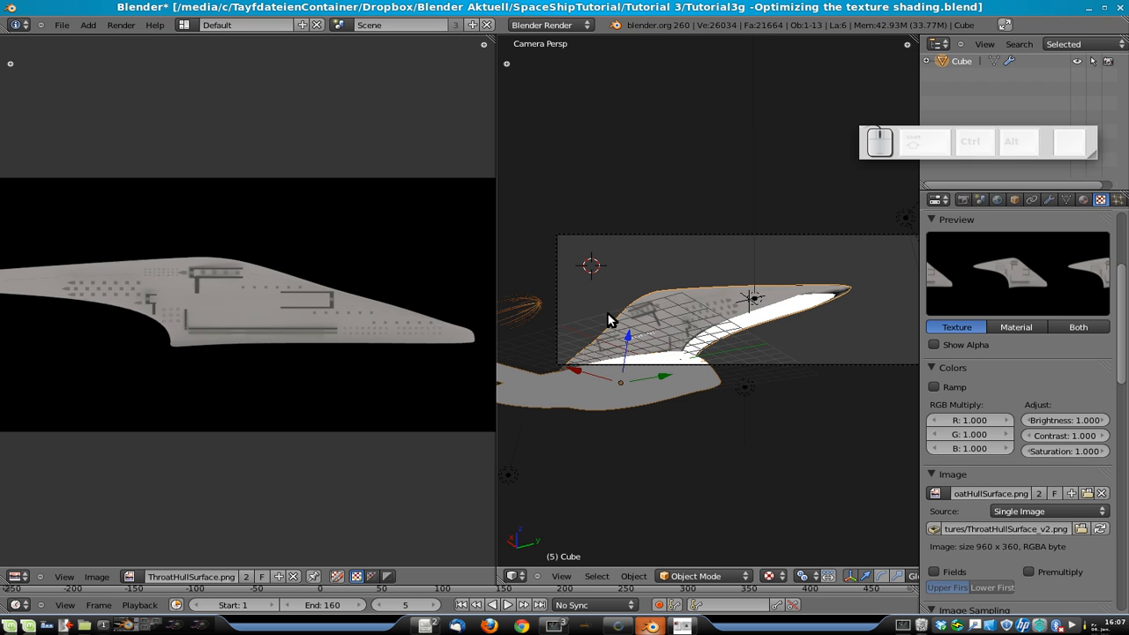
pyautogui.click(997, 199)
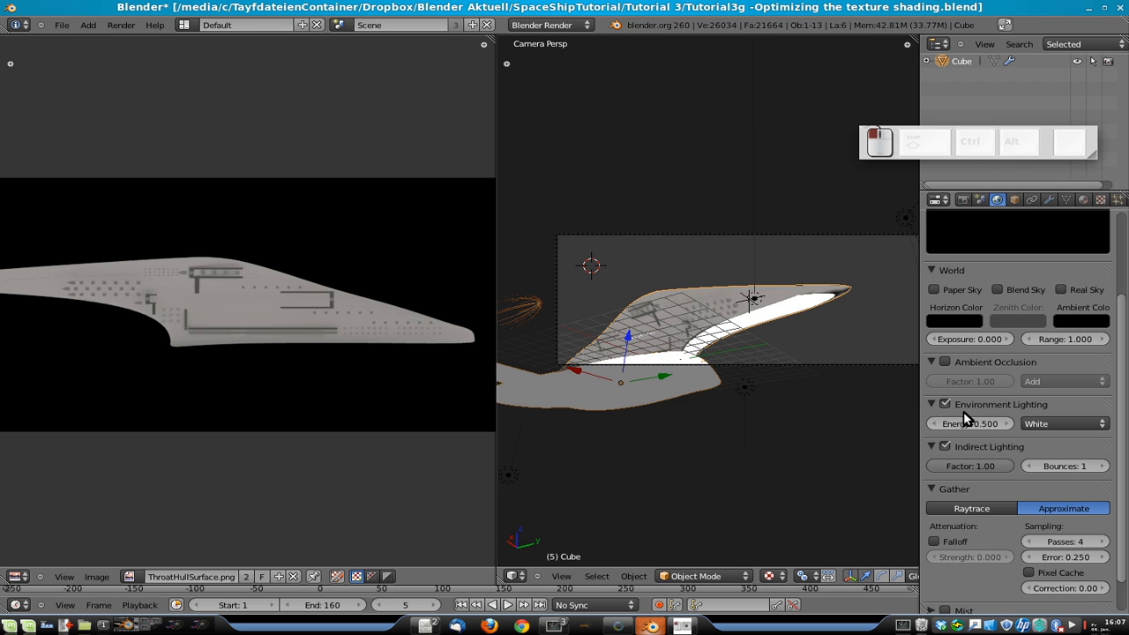
pyautogui.click(945, 404)
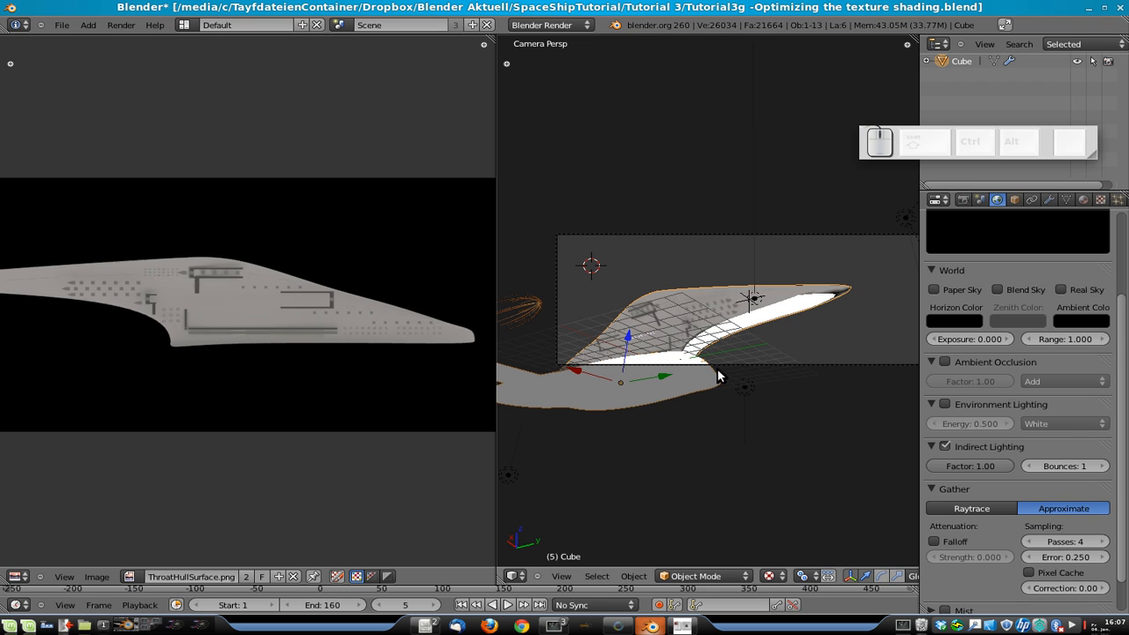
# - Render the ship from the main Camera and examine the throat's grooves, windows and lettering up close in the render result
pyautogui.press('F12')
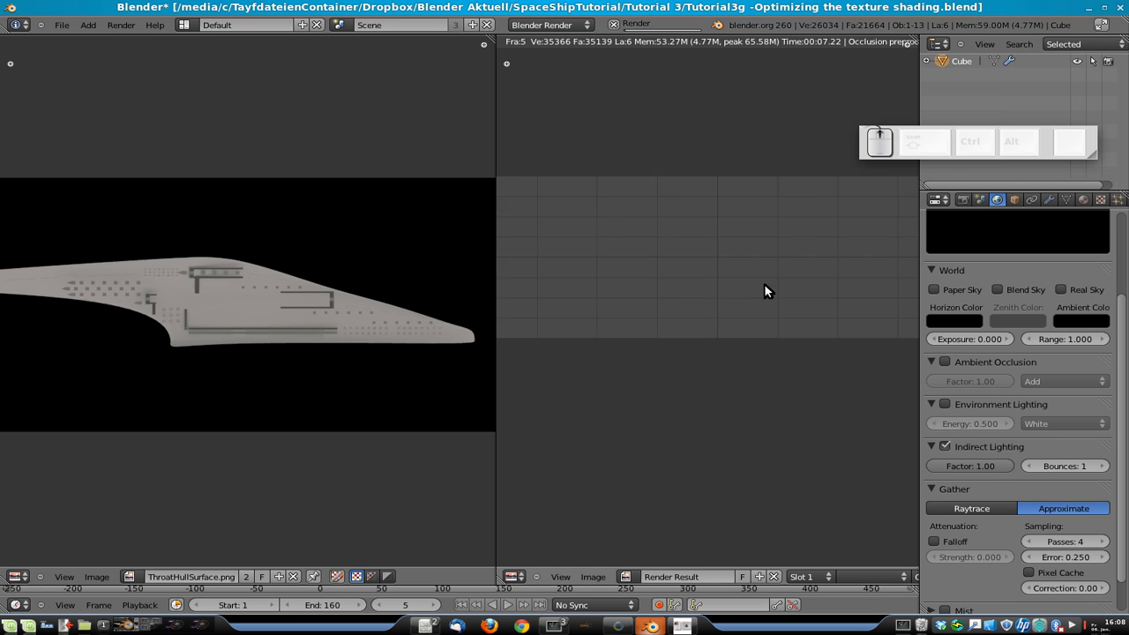
pyautogui.scroll(-3, 767, 228)
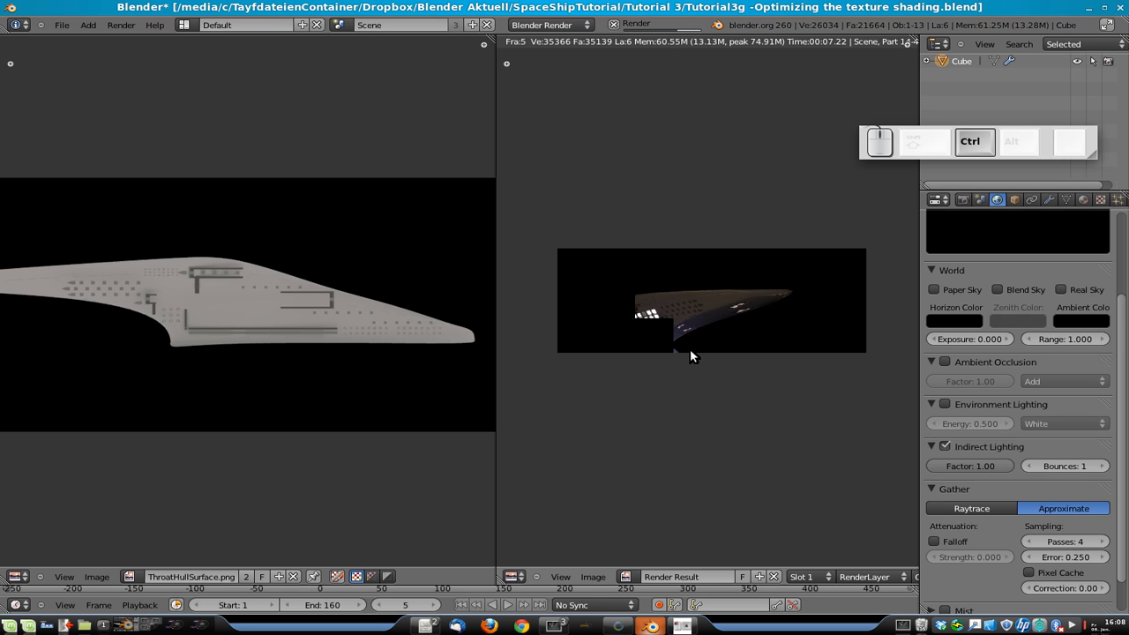
pyautogui.scroll(6, 690, 348)
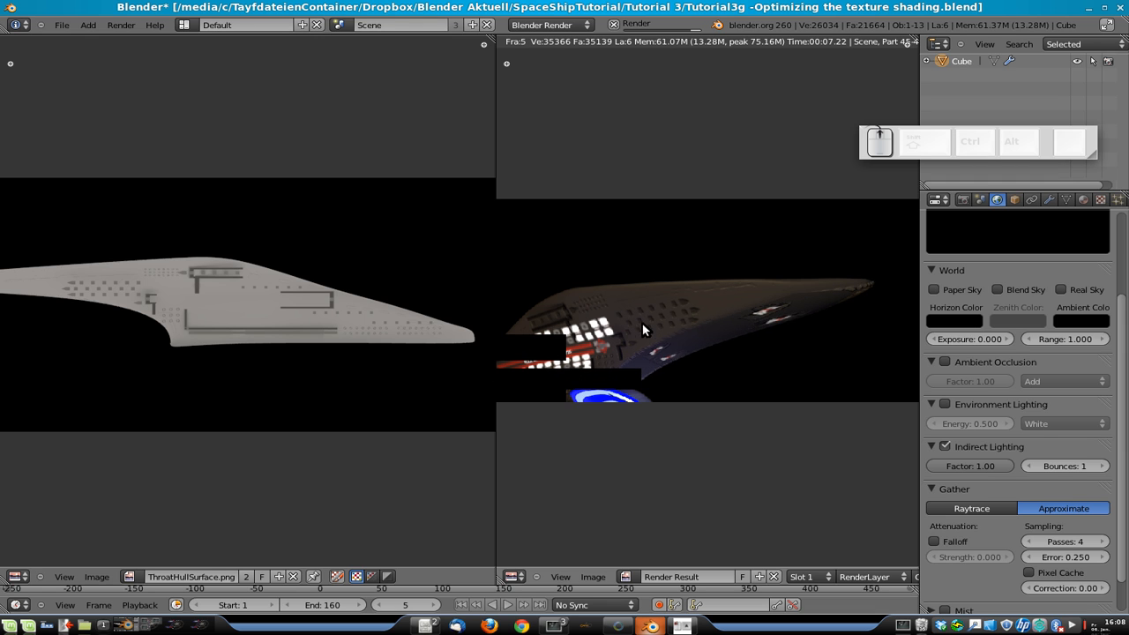
pyautogui.scroll(1, 651, 337)
pyautogui.moveTo(618, 350); pyautogui.dragTo(761, 302, button='middle')
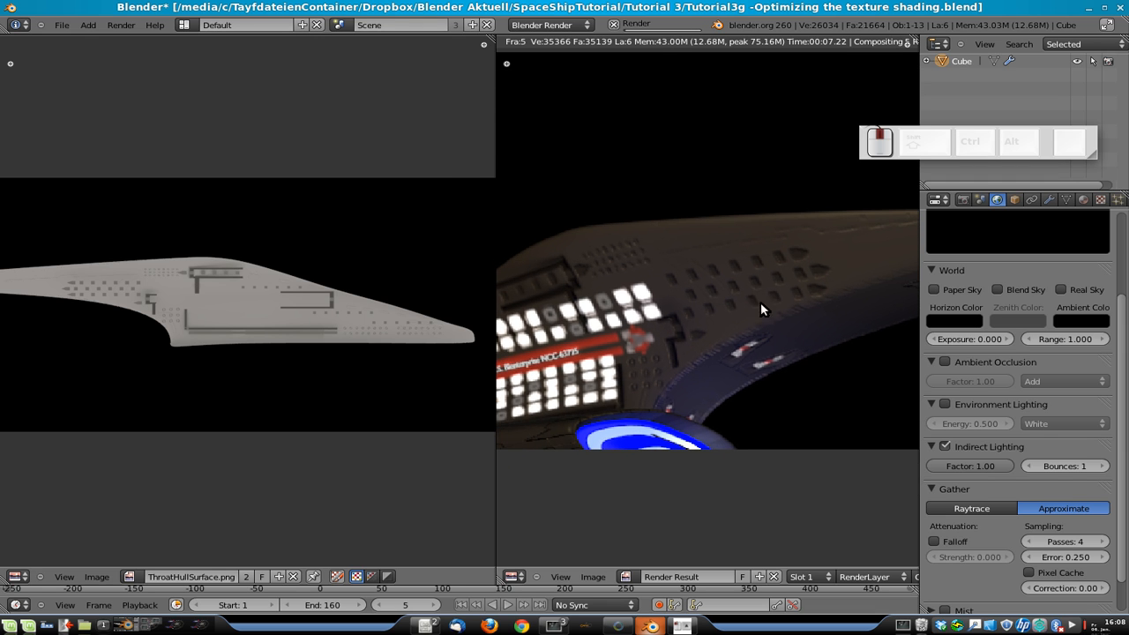
pyautogui.moveTo(645, 366); pyautogui.dragTo(750, 327, button='middle')
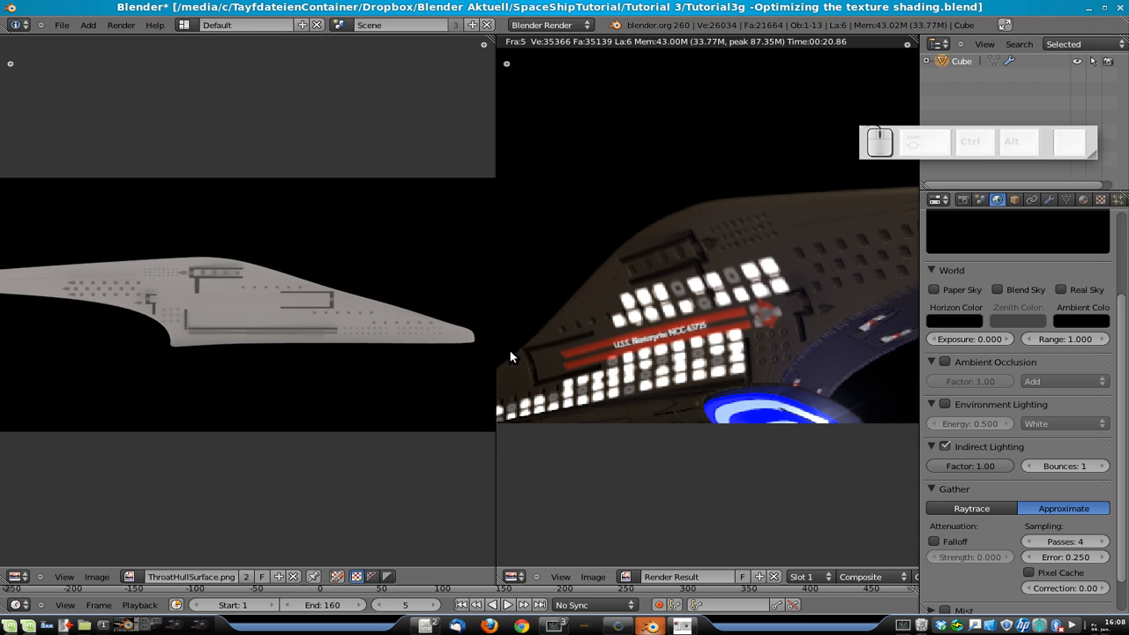
pyautogui.moveTo(593, 340); pyautogui.dragTo(637, 333, button='middle')
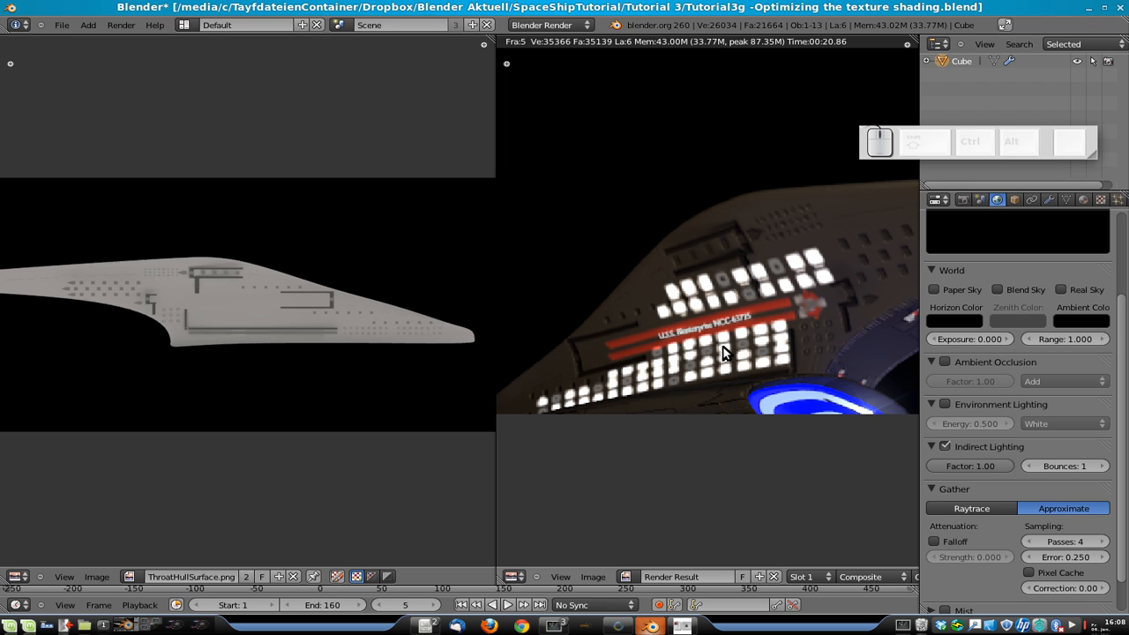
pyautogui.scroll(-2, 694, 313)
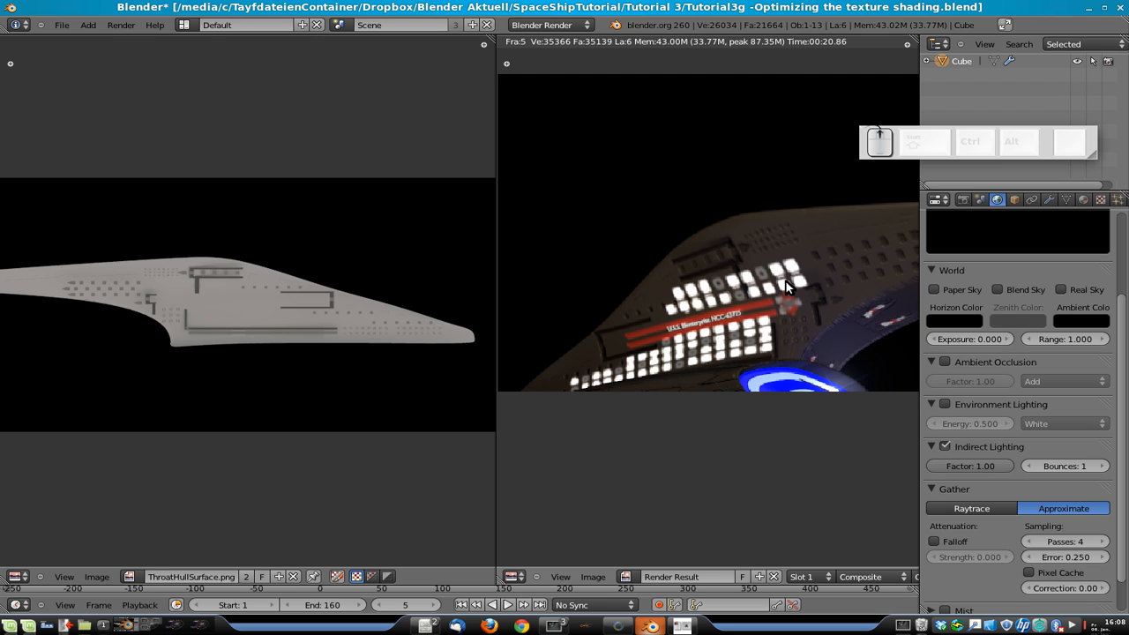
pyautogui.scroll(-2, 604, 368)
pyautogui.scroll(4, 741, 326)
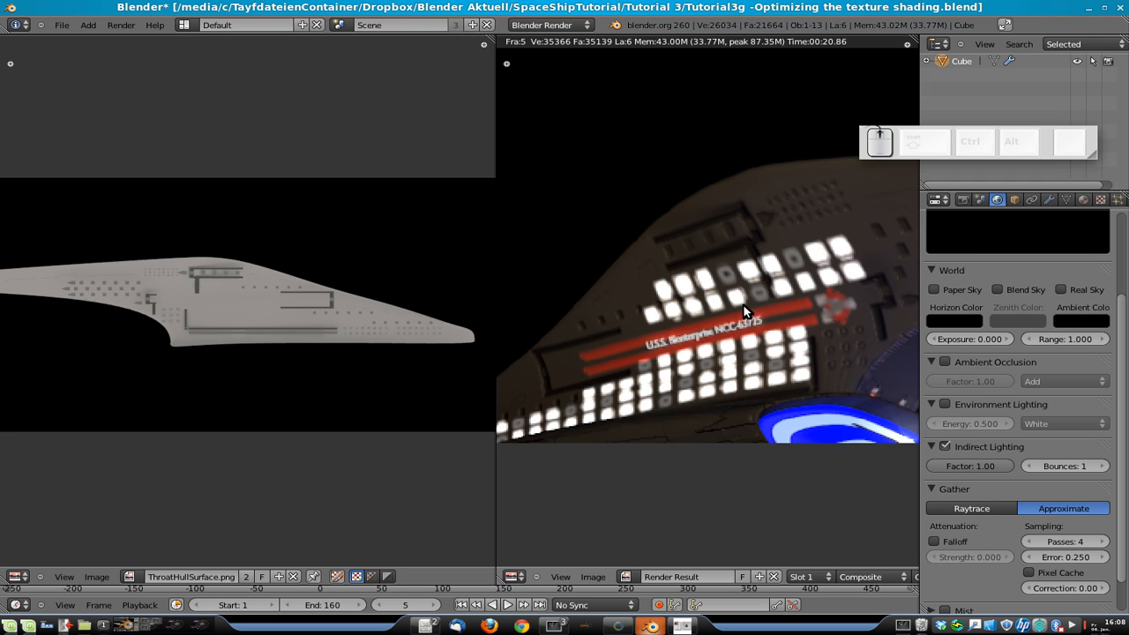
pyautogui.scroll(-1, 759, 256)
pyautogui.scroll(-1, 759, 259)
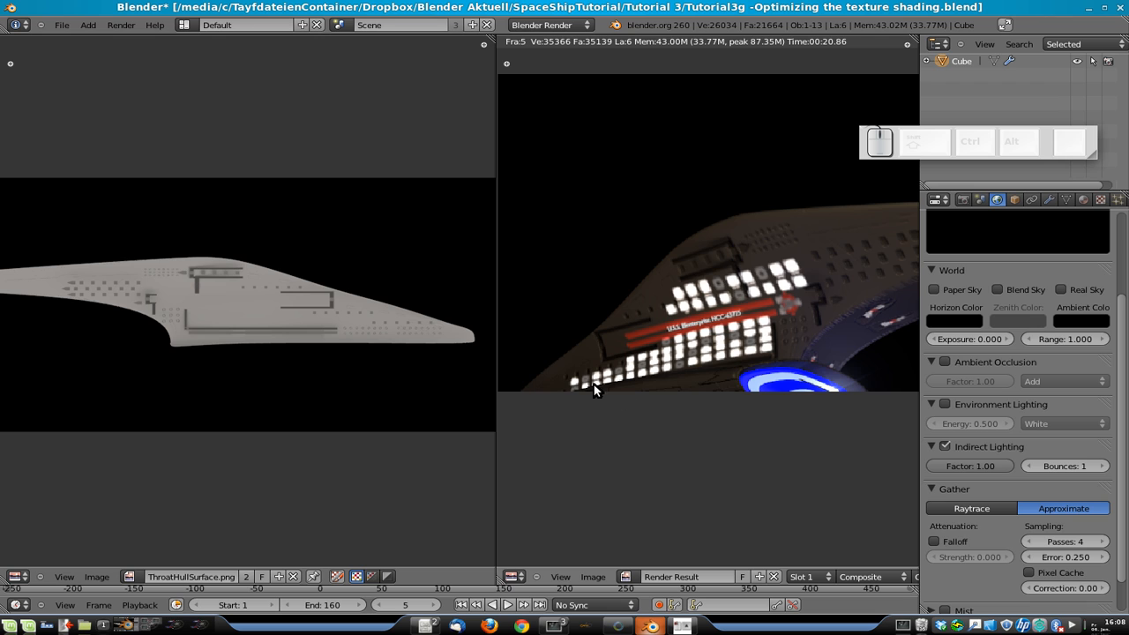
pyautogui.scroll(-1, 727, 378)
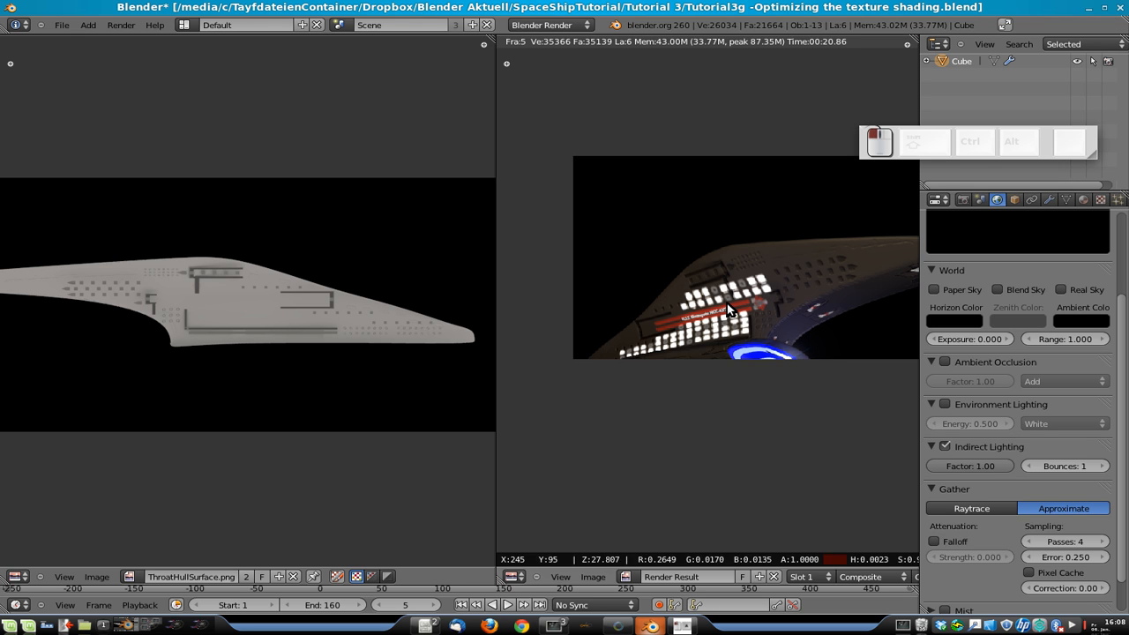
pyautogui.press('Escape')
# - Save the blend file over the existing Tutorial3g version
pyautogui.moveTo(640, 342); pyautogui.dragTo(748, 362, button='middle')
pyautogui.moveTo(722, 420); pyautogui.dragTo(748, 422, button='middle')
pyautogui.moveTo(729, 374); pyautogui.dragTo(796, 320, button='middle')
pyautogui.hotkey('ctrl', 's')
pyautogui.click(797, 320)
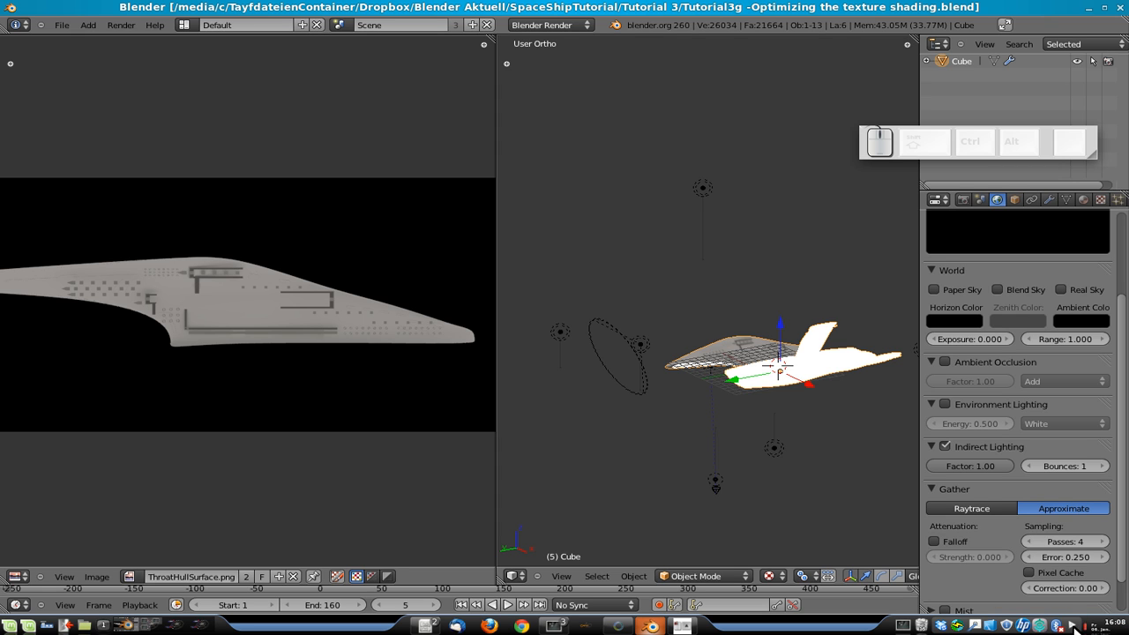
pyautogui.moveTo(661, 386); pyautogui.dragTo(722, 253, button='middle')
pyautogui.scroll(2, 719, 252)
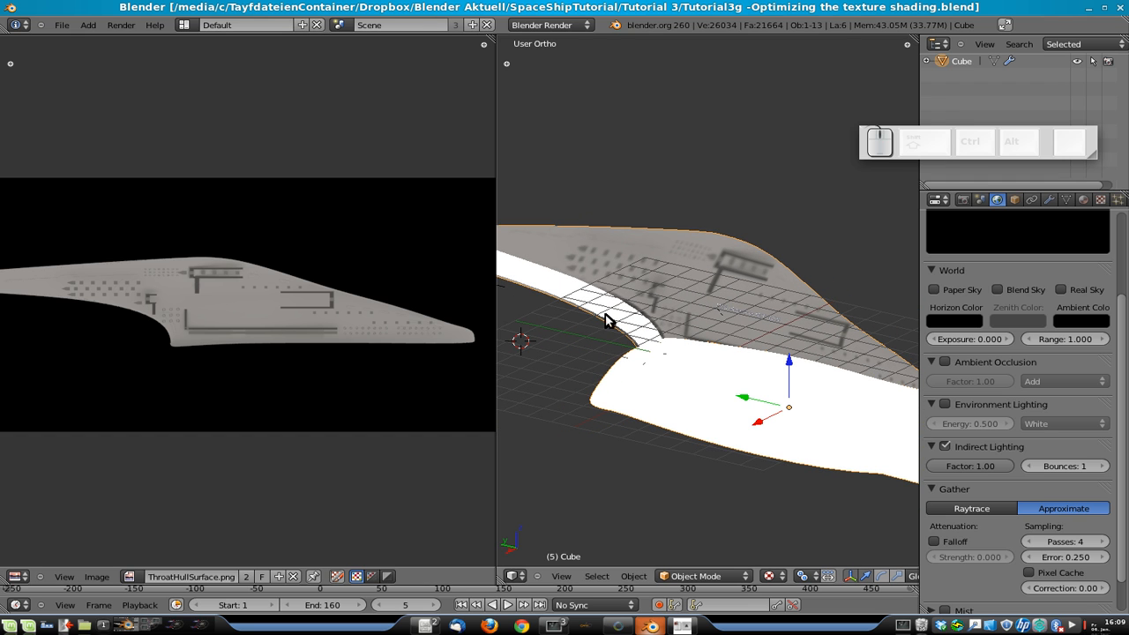
pyautogui.scroll(-3, 693, 363)
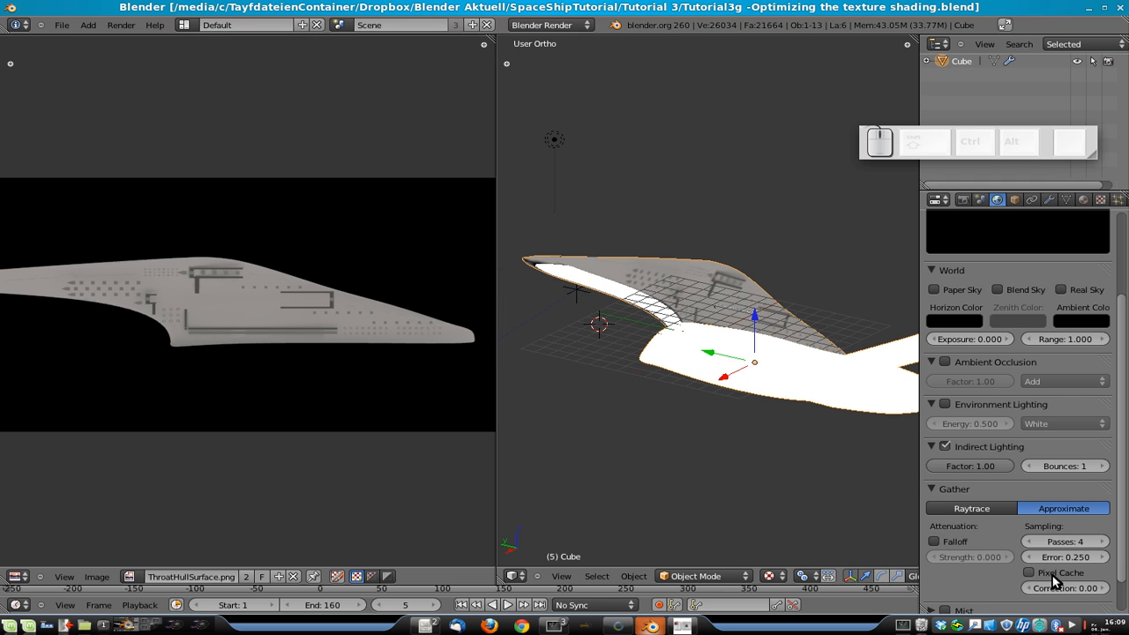
pyautogui.rightClick(1076, 626)
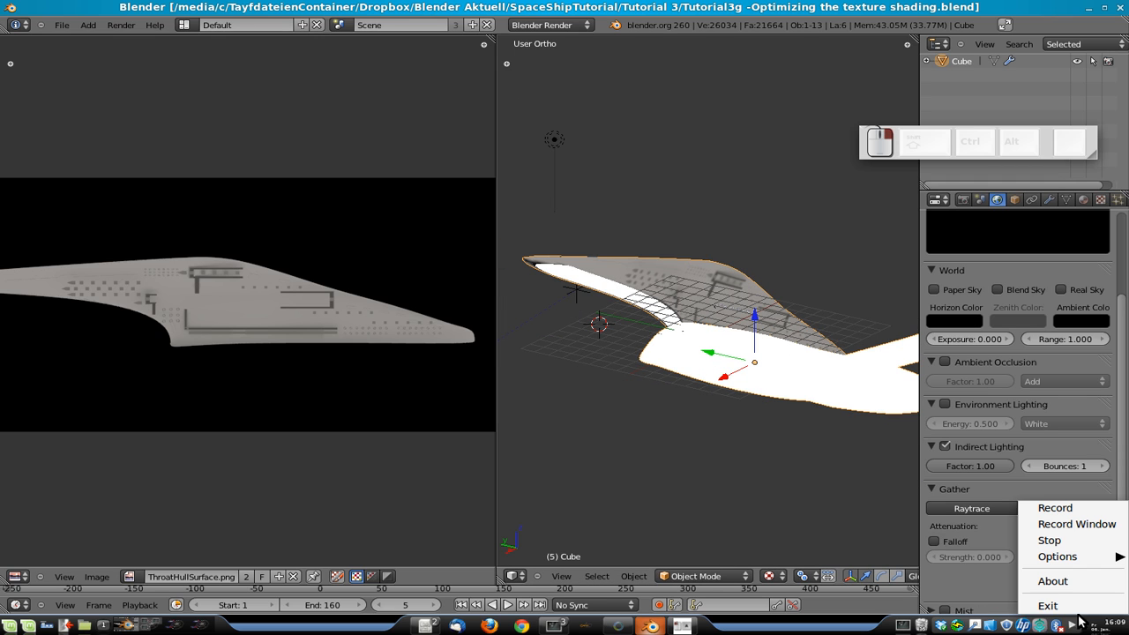